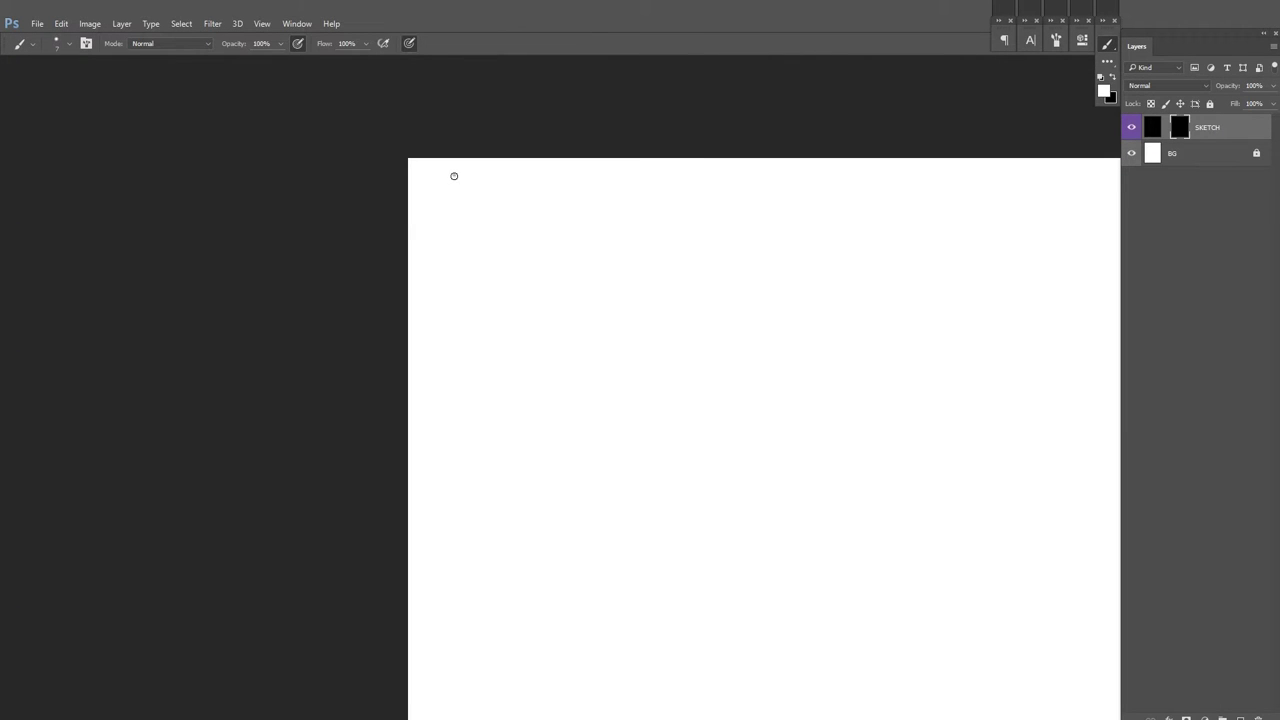
Step: Handwrite the character name "AELLAS" at the page's upper-left corner, with "-WOODELF" and "-FIGHTER" beside it
left_click_drag(444, 212, 508, 216)
mouse_move(512, 178)
left_mouse_down()
mouse_move(530, 214)
mouse_move(550, 214)
left_mouse_up()
mouse_move(564, 176)
left_mouse_down()
mouse_move(574, 220)
mouse_move(582, 212)
left_mouse_up()
mouse_move(615, 188)
left_mouse_down()
mouse_move(587, 228)
mouse_move(600, 228)
left_mouse_up()
left_click_drag(610, 210, 660, 228)
mouse_move(664, 208)
left_mouse_down()
mouse_move(690, 228)
mouse_move(704, 208)
left_mouse_up()
Step: Handwrite the indented class entries "-ARCHER" and "-ELDRITCH KNIGHT" beneath the fighter entry
left_click_drag(580, 246, 678, 256)
left_click_drag(592, 268, 612, 274)
left_click_drag(614, 264, 632, 280)
left_click_drag(634, 264, 660, 280)
left_click_drag(662, 264, 682, 280)
left_click_drag(594, 294, 601, 294)
left_click_drag(604, 287, 618, 300)
left_click_drag(620, 287, 632, 300)
left_click_drag(632, 287, 722, 306)
left_click_drag(726, 288, 758, 290)
Step: Write "LV.3" under the name and add a column with "-250", "-6'" and "-150lbs"
left_click_drag(774, 216, 788, 216)
mouse_move(790, 200)
left_mouse_down()
mouse_move(830, 224)
mouse_move(842, 208)
left_mouse_up()
left_click_drag(504, 264, 550, 282)
left_click_drag(636, 232, 499, 238)
left_click_drag(636, 254, 646, 283)
left_click_drag(654, 272, 654, 300)
left_click_drag(670, 270, 662, 298)
mouse_move(678, 278)
left_mouse_down()
mouse_move(718, 294)
mouse_move(654, 327)
left_mouse_up()
Step: Draw a vertical divider after the stats and write "EYES: D. GREEN" and "HAIR: BROWN" beside it
left_click_drag(642, 230, 642, 328)
left_click_drag(658, 232, 662, 245)
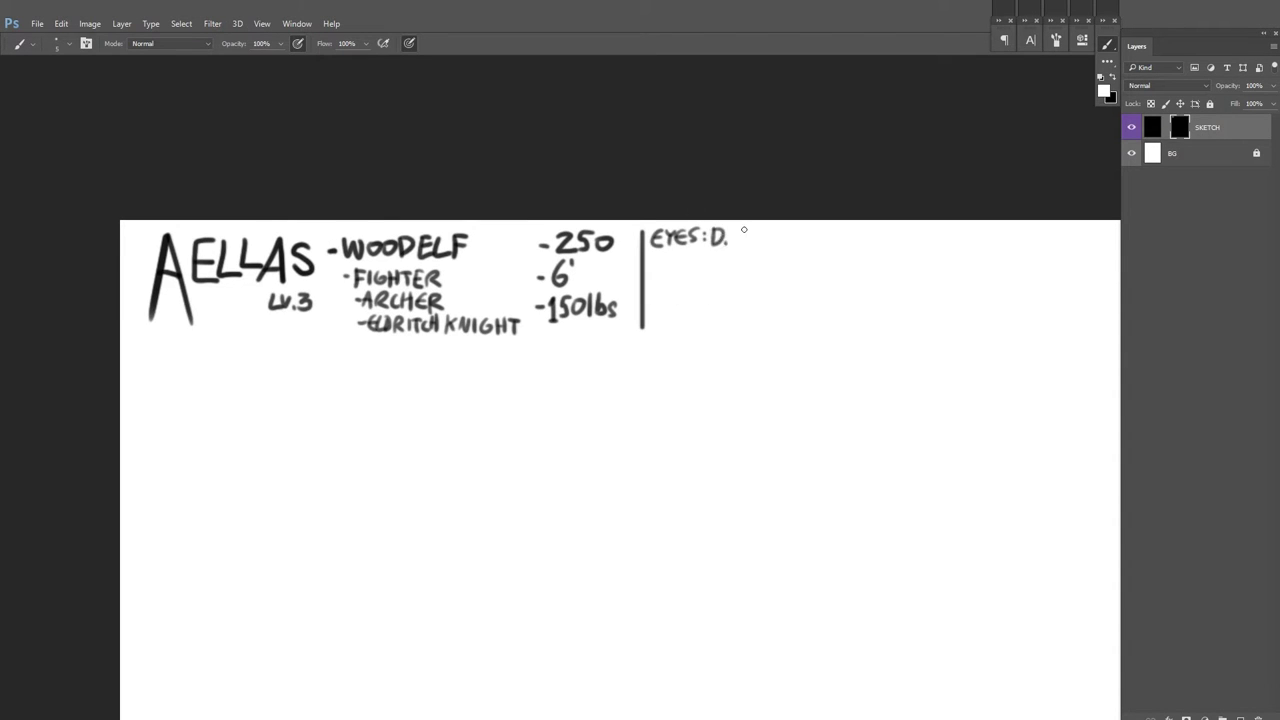
left_click_drag(738, 232, 764, 246)
left_click_drag(768, 232, 794, 246)
left_click_drag(796, 244, 810, 230)
left_click_drag(652, 260, 676, 276)
left_click_drag(680, 260, 724, 276)
left_click_drag(728, 260, 760, 276)
mouse_move(762, 260)
left_mouse_down()
mouse_move(780, 265)
mouse_move(641, 225)
left_mouse_up()
Step: Write "EX-MILITARY - KICKED OUT FOR NOT BETRAYING FRIENDS/PLATOON" under the hair note
left_click_drag(527, 289, 606, 297)
left_click_drag(610, 281, 610, 297)
left_click_drag(612, 281, 624, 281)
left_click_drag(618, 282, 618, 297)
left_click_drag(624, 297, 636, 297)
left_click_drag(638, 281, 646, 297)
mouse_move(650, 281)
left_mouse_down()
mouse_move(660, 297)
mouse_move(695, 298)
left_mouse_up()
left_click_drag(704, 281, 704, 298)
left_click_drag(708, 282, 708, 298)
left_click_drag(720, 283, 720, 297)
left_click_drag(724, 282, 732, 298)
left_click_drag(742, 282, 742, 298)
left_click_drag(746, 282, 746, 298)
left_click_drag(747, 282, 747, 298)
left_click_drag(602, 312, 740, 326)
mouse_move(524, 334)
left_mouse_down()
mouse_move(542, 350)
mouse_move(692, 360)
left_mouse_up()
Step: Add the remaining short notes below the name and class list, including the alignment "CHAOTIC GOOD"
mouse_move(904, 323)
left_mouse_down()
mouse_move(772, 345)
mouse_move(1013, 333)
left_mouse_up()
left_click_drag(508, 352, 520, 374)
left_click_drag(526, 354, 596, 378)
left_click_drag(1000, 300, 563, 343)
Step: Draw a straight vertical divider after the background notes and write "BOW & ARROW" and "IRON SHIELD" on back
left_click(467, 277)
left_click(467, 397, "shift")
left_click_drag(472, 335, 527, 337)
left_click_drag(529, 281, 545, 302)
left_click_drag(550, 286, 560, 300)
left_click_drag(564, 280, 584, 282)
left_click_drag(528, 318, 562, 336)
mouse_move(566, 336)
left_mouse_down()
mouse_move(600, 318)
mouse_move(640, 336)
left_mouse_up()
left_click_drag(645, 328, 655, 325)
left_click_drag(600, 280, 606, 298)
mouse_move(610, 298)
left_mouse_down()
mouse_move(622, 282)
mouse_move(660, 290)
left_mouse_up()
left_click_drag(664, 288, 696, 280)
Step: Write "SIMPLE MIX OF CHAIN & LEATHER ARMOR" below the iron shield entry
left_click_drag(774, 347, 726, 311)
left_click_drag(476, 318, 500, 334)
mouse_move(502, 334)
left_mouse_down()
mouse_move(528, 328)
mouse_move(540, 352)
mouse_move(622, 358)
left_mouse_up()
left_click_drag(474, 366, 544, 378)
left_click_drag(765, 379, 737, 393)
Step: Draw a divider after the equipment and list "PRESTIDIGITATION", "SHAPE WATER", "FEATHER FALL" and "ICE KNIFE"
left_click_drag(648, 256, 648, 412)
mouse_move(656, 258)
left_mouse_down()
mouse_move(658, 278)
mouse_move(775, 269)
left_mouse_up()
left_click_drag(656, 280, 696, 296)
left_click_drag(690, 280, 756, 298)
left_click_drag(748, 282, 770, 296)
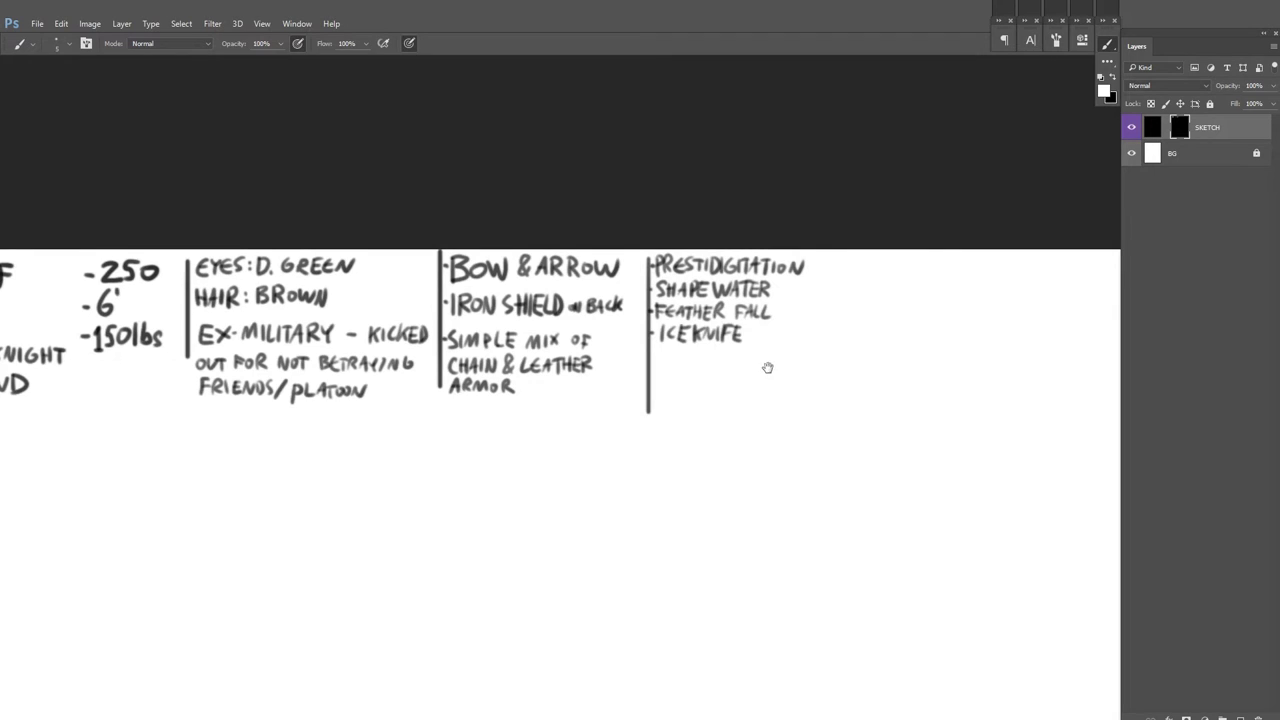
Step: Extend the spell list with "THUNDER WAVE" and "WEAPON BOND"
left_click_drag(703, 330, 736, 334)
left_click_drag(736, 334, 730, 302)
left_click_drag(644, 330, 692, 333)
key("x")
key("x")
mouse_move(648, 328)
left_mouse_down()
mouse_move(686, 325)
mouse_move(746, 360)
mouse_move(700, 380)
left_mouse_up()
Step: Draw another divider after the spell list and write "LOYAL, JUST" at the head of the new column
left_click_drag(629, 232, 629, 388)
left_click_drag(640, 230, 668, 248)
mouse_move(470, 300)
left_mouse_down()
mouse_move(483, 313)
mouse_move(586, 308)
mouse_move(640, 290)
left_mouse_up()
left_click_drag(636, 266, 662, 270)
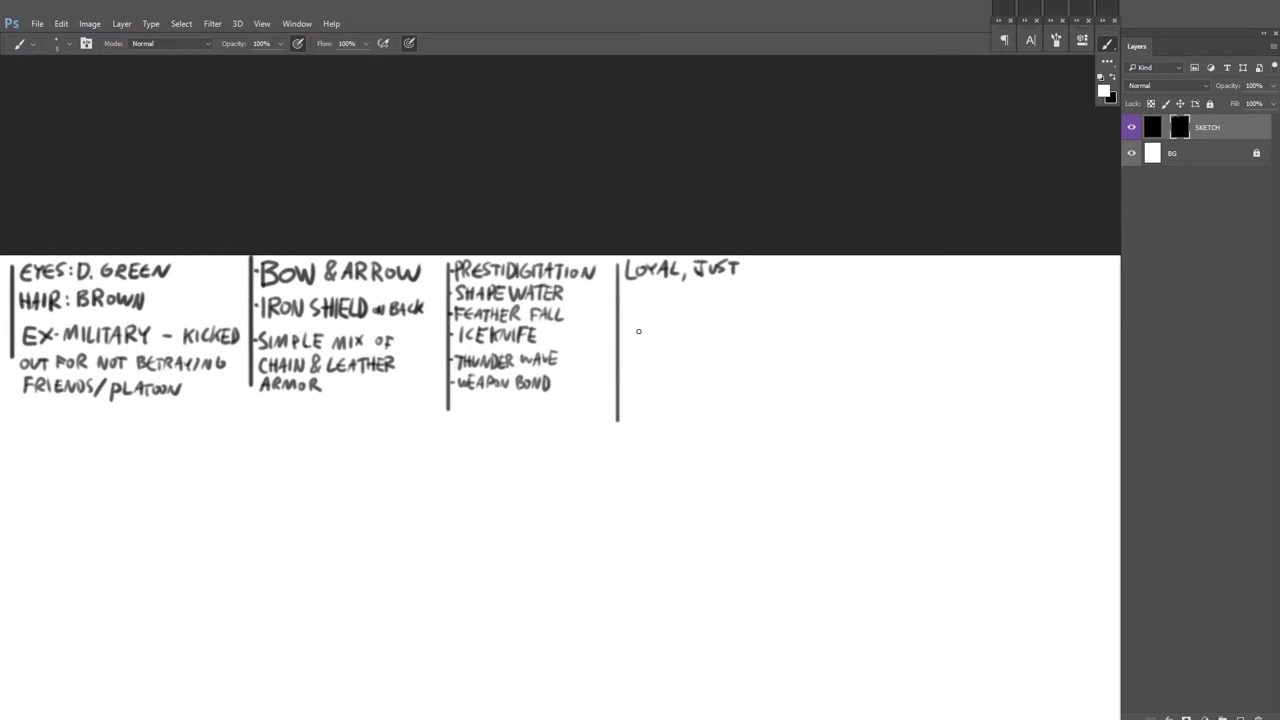
Step: Complete the personality column with "ORPHANED", "RAISED IN MILITARY", "DISCIPLINED", "HONORABLE" and the closing trait lines
left_click_drag(631, 357, 663, 357)
left_click_drag(650, 303, 738, 304)
mouse_move(668, 325)
left_mouse_down()
mouse_move(738, 324)
mouse_move(766, 344)
mouse_move(686, 395)
mouse_move(742, 383)
mouse_move(800, 267)
left_mouse_up()
left_click_drag(717, 299, 852, 294)
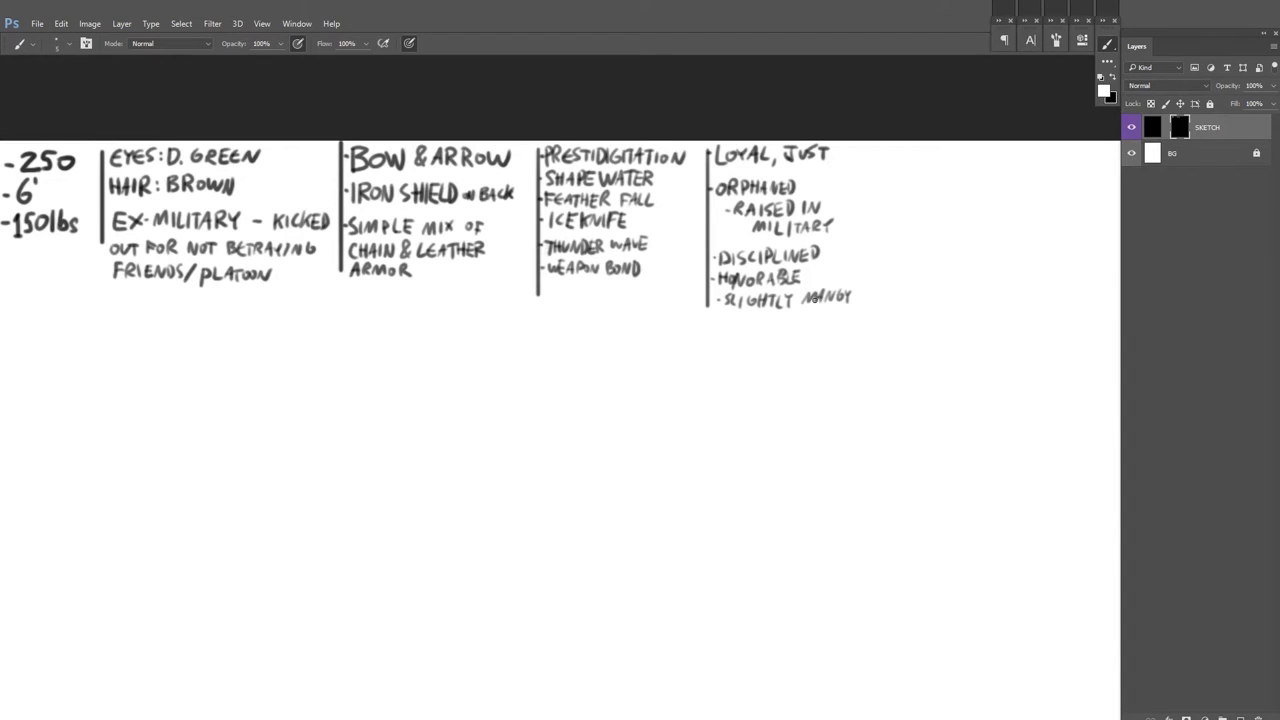
mouse_move(815, 298)
left_mouse_down()
mouse_move(738, 325)
mouse_move(776, 333)
left_mouse_up()
left_click_drag(646, 340, 865, 347)
left_click_drag(865, 347, 777, 256)
key("ctrl+0")
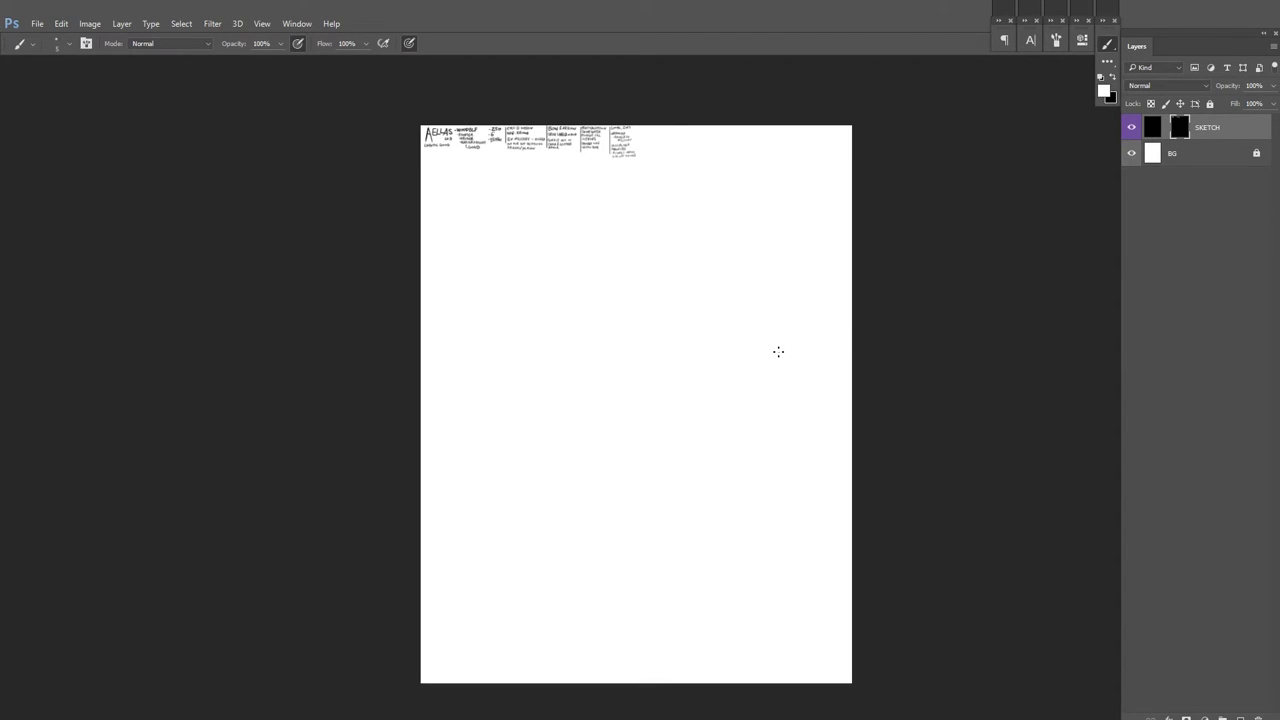
Step: Scale the handwritten notes down slightly with Free Transform, keeping them in the page's upper-left corner
left_click_drag(776, 403, 704, 410)
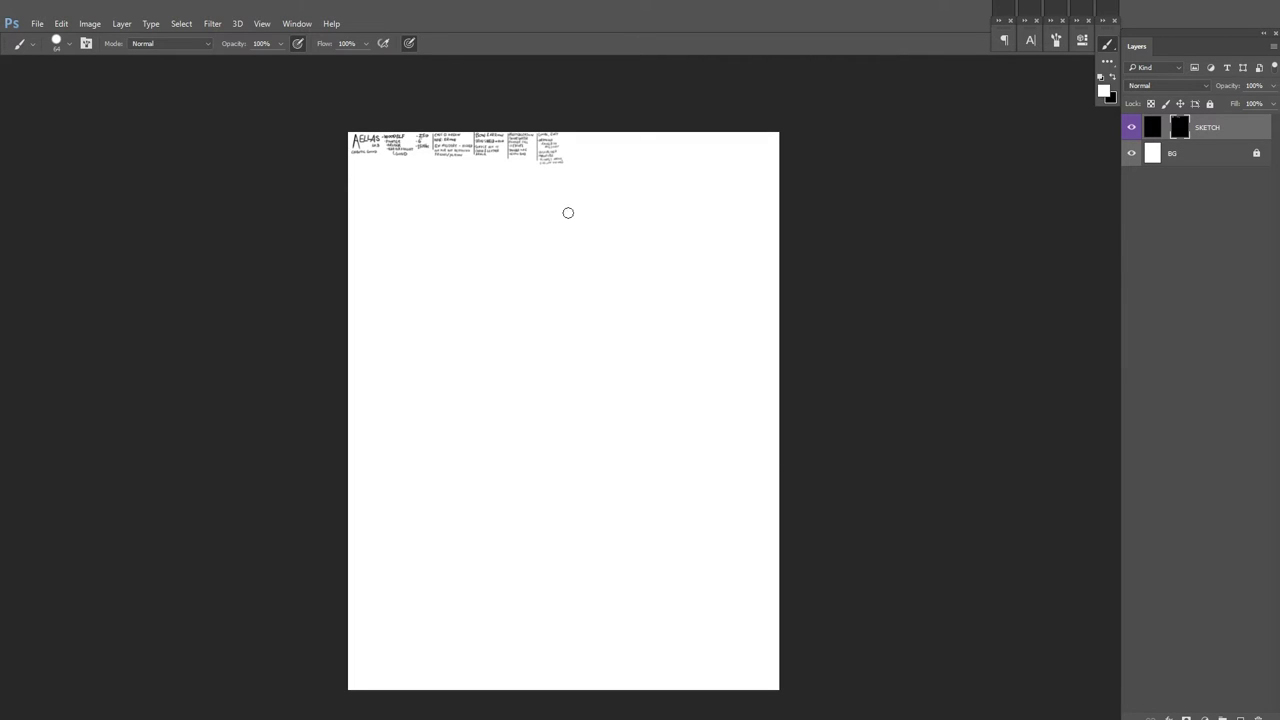
key("x")
key("ctrl+t")
left_click_drag(574, 227, 551, 212)
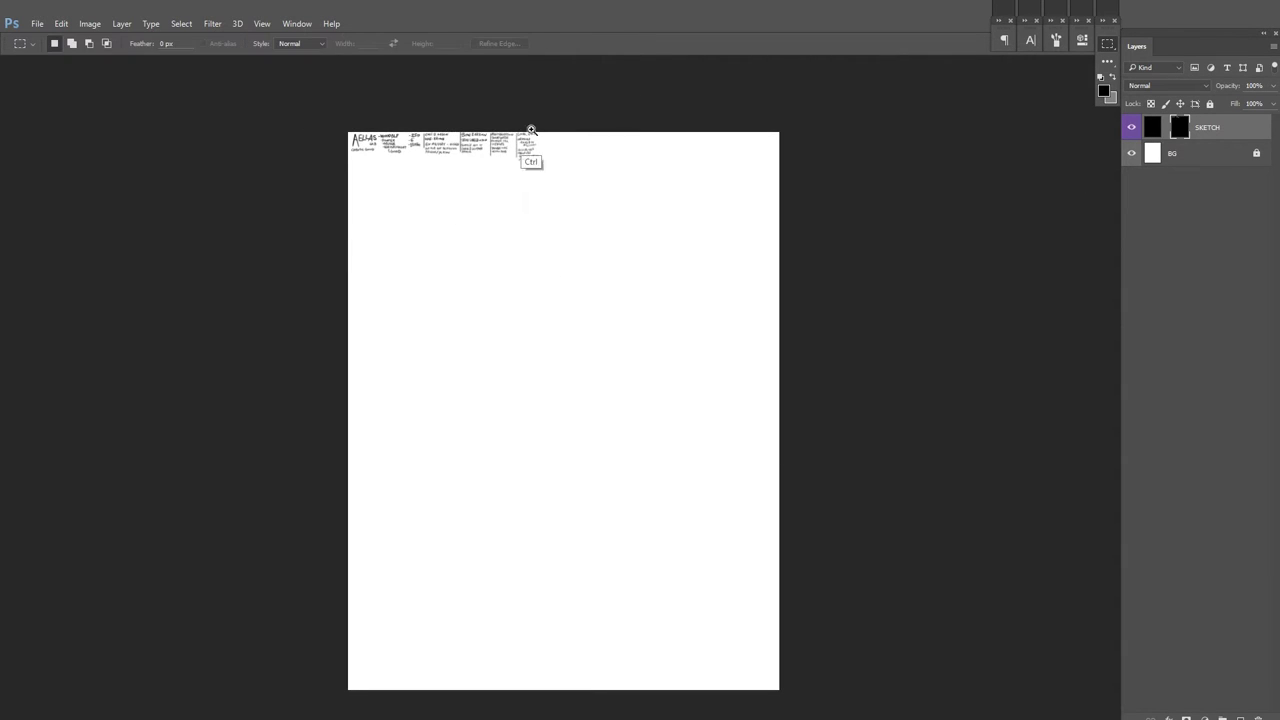
key("Return")
Step: Marquee-select the equipment, spell and personality columns, move them to the page's upper-right corner and deselect
key("m")
key("ctrl+plus")
key("ctrl+plus")
left_click_drag(391, 133, 594, 220)
left_click_drag(559, 175, 1009, 175)
key("ctrl+d")
key("ctrl+0")
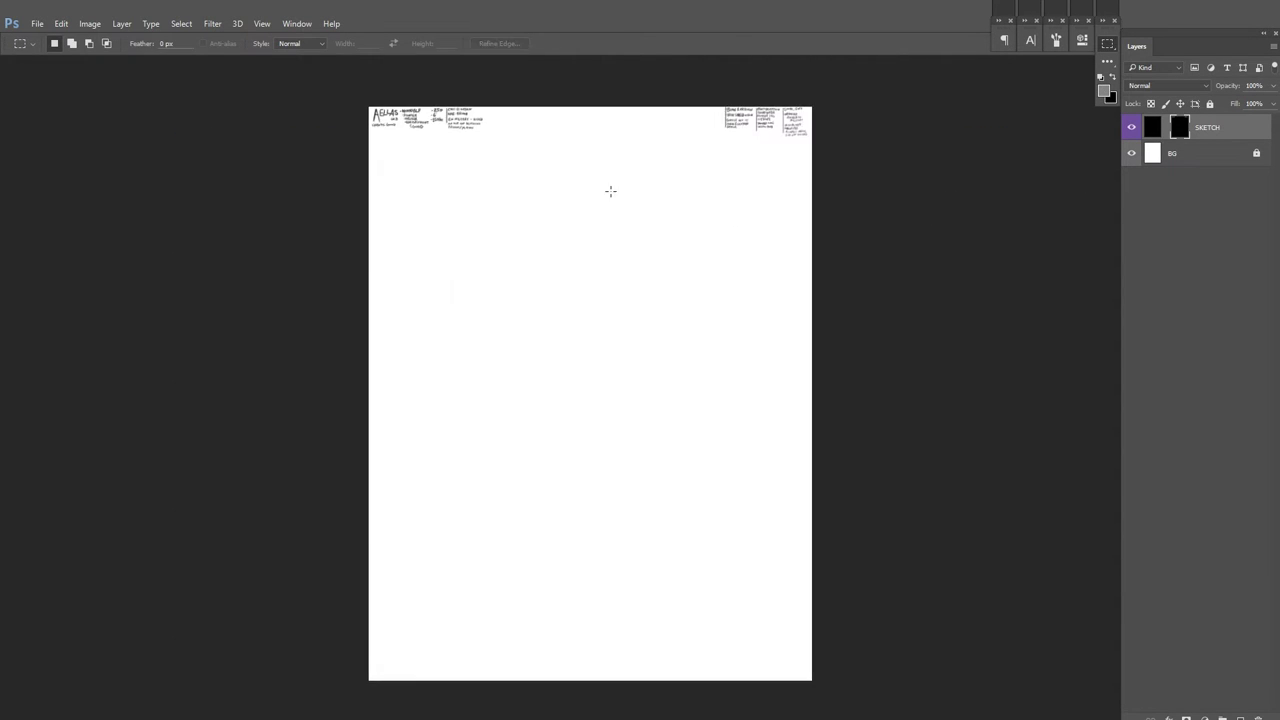
Step: Sketch the head outline with a size 64 gray brush and mark body proportions down to a foot line
key("b")
mouse_move(565, 190)
left_mouse_down()
mouse_move(588, 186)
mouse_move(606, 129)
mouse_move(598, 188)
left_mouse_up()
left_click_drag(598, 173, 526, 173)
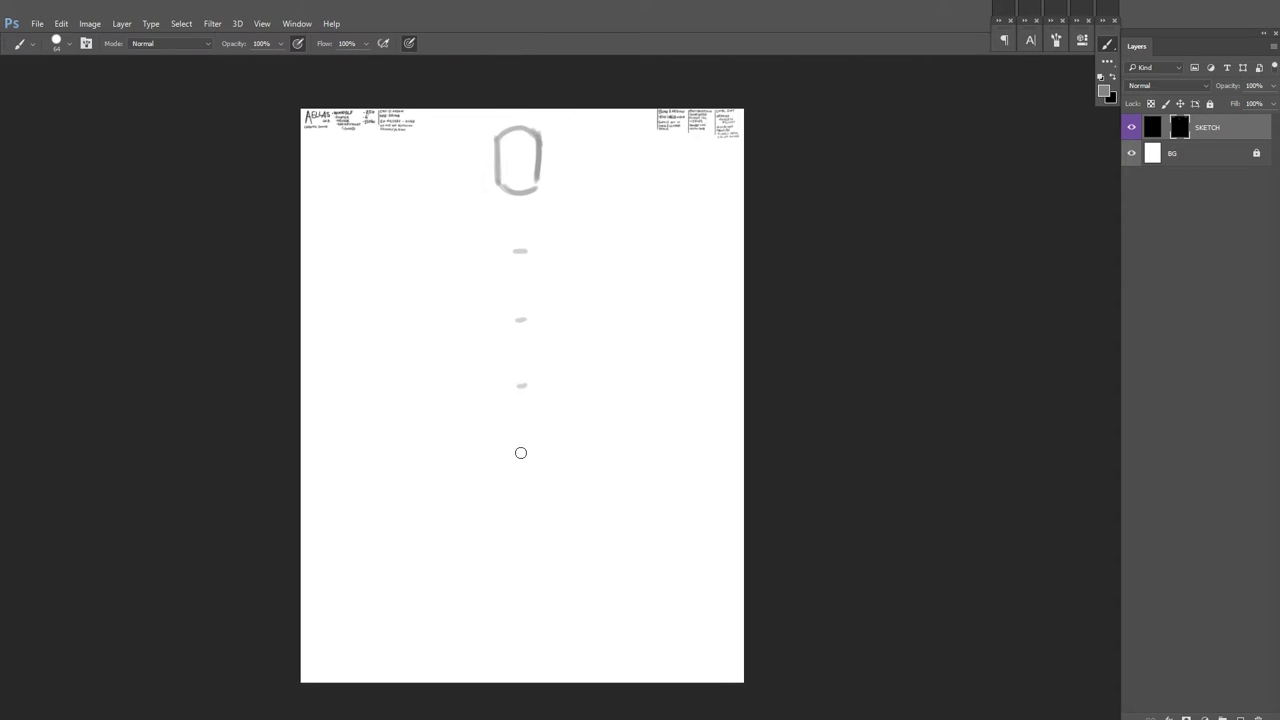
left_click_drag(513, 631, 551, 632)
scroll(646, 474, "down", 1)
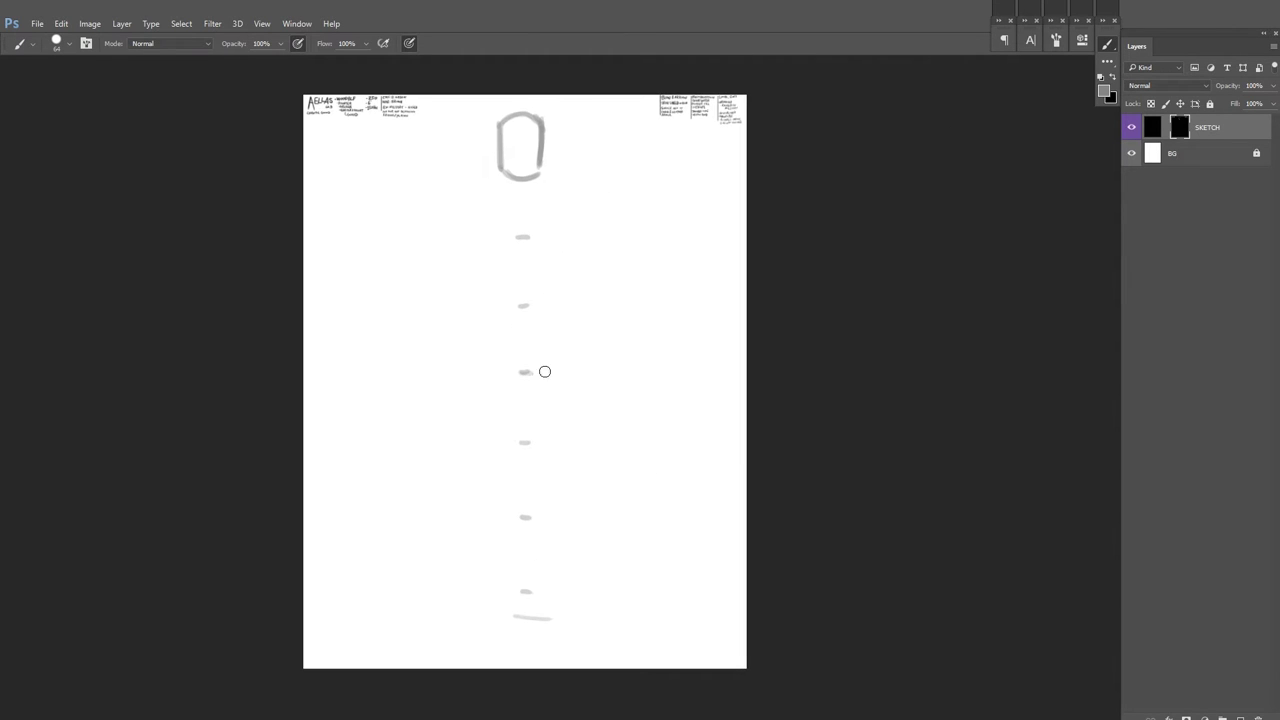
left_click_drag(516, 408, 535, 406)
Step: Rework the upper proportion marks below the head, erasing part of them and placing them slightly lower
key("x")
left_click_drag(522, 305, 530, 317)
scroll(547, 269, "up", 5)
scroll(517, 260, "down", 5)
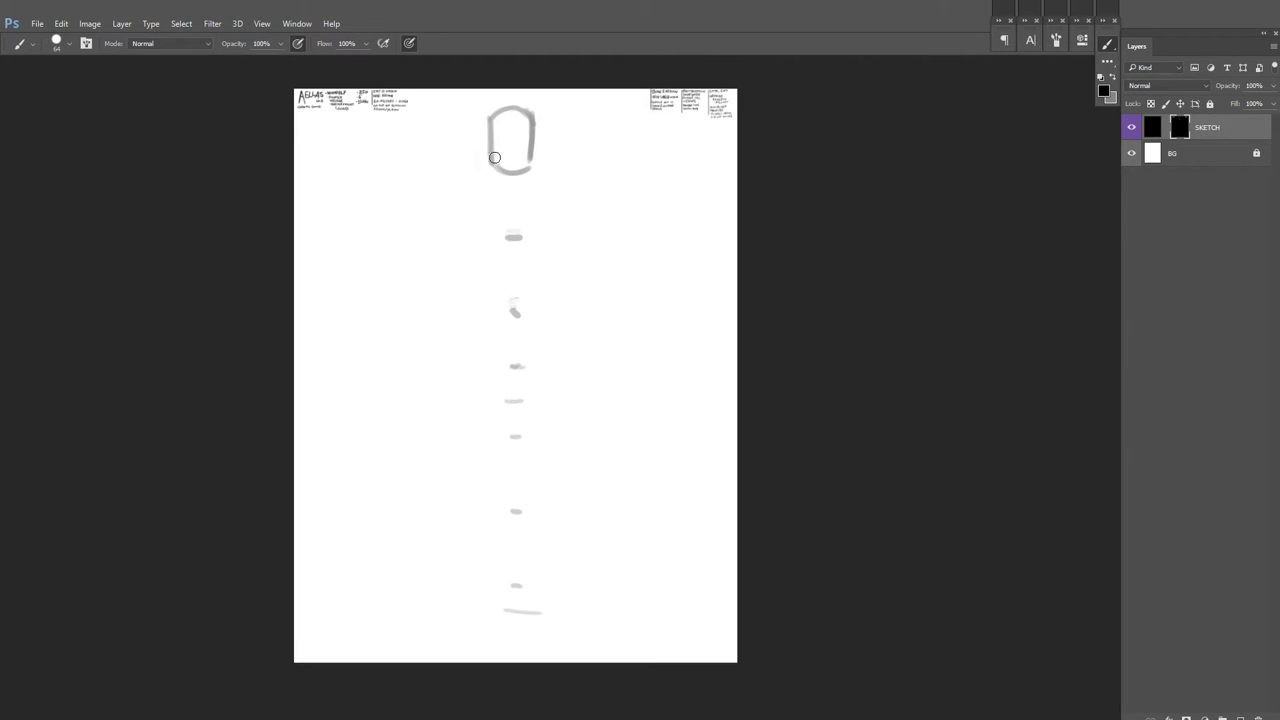
Step: Sketch the neck, rib cage and boxy pelvis of the figure over the proportion marks
mouse_move(480, 205)
left_mouse_down()
mouse_move(534, 277)
mouse_move(514, 211)
mouse_move(528, 253)
left_mouse_up()
scroll(535, 316, "up", 2)
mouse_move(480, 330)
left_mouse_down()
mouse_move(531, 263)
mouse_move(470, 332)
left_mouse_up()
scroll(500, 330, "down", 2)
left_click_drag(414, 330, 500, 331)
scroll(500, 331, "up", 2)
left_click_drag(410, 360, 505, 415)
left_click_drag(367, 408, 390, 402)
scroll(486, 340, "right", 1)
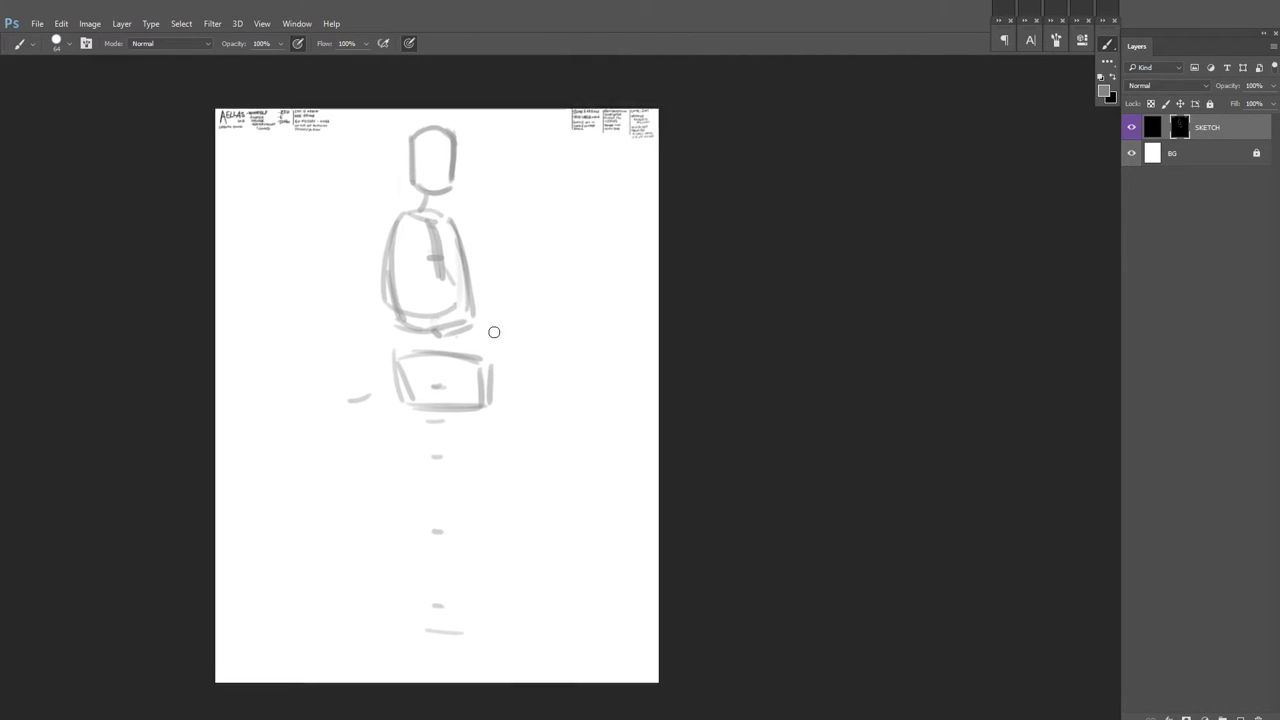
left_click_drag(392, 345, 474, 358)
Step: Block in both legs with thigh and shin lines, knee circles and ankles, and mark the shoulder joints
mouse_move(400, 390)
left_mouse_down()
mouse_move(386, 405)
mouse_move(398, 520)
left_mouse_up()
scroll(400, 420, "down", 1)
left_click_drag(360, 398, 365, 418)
scroll(365, 418, "up", 3)
left_click_drag(365, 470, 352, 462)
left_click(362, 281)
left_click(463, 286)
mouse_move(546, 296)
left_mouse_down()
mouse_move(566, 262)
mouse_move(555, 201)
left_mouse_up()
left_click_drag(408, 488, 410, 606)
left_click_drag(396, 366, 420, 618)
mouse_move(482, 391)
left_mouse_down()
mouse_move(516, 612)
mouse_move(548, 634)
left_mouse_up()
Step: Sketch the lowered arm from shoulder to hand and the opposite bent arm with its raised hand
left_click_drag(410, 232, 382, 310)
left_click_drag(380, 324, 392, 404)
left_click_drag(406, 236, 416, 230)
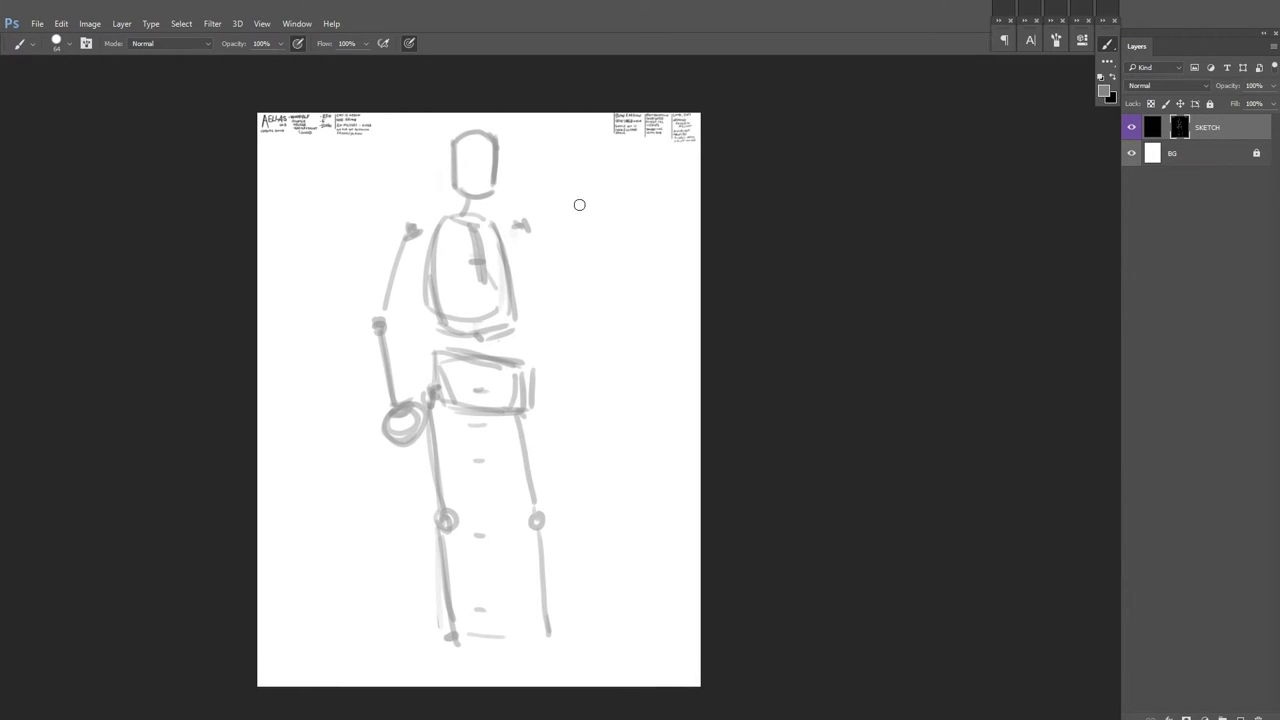
mouse_move(577, 200)
left_mouse_down()
mouse_move(590, 214)
mouse_move(579, 197)
mouse_move(562, 263)
left_mouse_up()
left_click_drag(491, 280, 560, 290)
Step: Redraw the lowered arm and erase its stray construction lines, then touch up the raised hand
mouse_move(362, 322)
left_mouse_down()
mouse_move(326, 282)
mouse_move(340, 410)
left_mouse_up()
key("x")
mouse_move(318, 330)
left_mouse_down()
mouse_move(332, 450)
mouse_move(356, 440)
left_mouse_up()
key("x")
mouse_move(510, 180)
left_mouse_down()
mouse_move(500, 214)
mouse_move(489, 206)
left_mouse_up()
Step: Rework both legs into a wider stance, erasing the old leg lines and redrawing the thighs and shins
mouse_move(434, 475)
left_mouse_down()
mouse_move(408, 375)
mouse_move(439, 560)
left_mouse_up()
left_click_drag(326, 455, 340, 575)
mouse_move(471, 566)
left_mouse_down()
mouse_move(514, 423)
mouse_move(463, 549)
mouse_move(514, 578)
left_mouse_up()
mouse_move(320, 580)
left_mouse_down()
mouse_move(358, 594)
mouse_move(517, 586)
mouse_move(421, 504)
left_mouse_up()
key("x")
mouse_move(434, 359)
left_mouse_down()
mouse_move(442, 456)
mouse_move(540, 573)
left_mouse_up()
left_click_drag(500, 466, 489, 408)
key("x")
left_click_drag(408, 440, 462, 516)
key("x")
key("x")
key("h")
key("h")
scroll(369, 163, "up", 2)
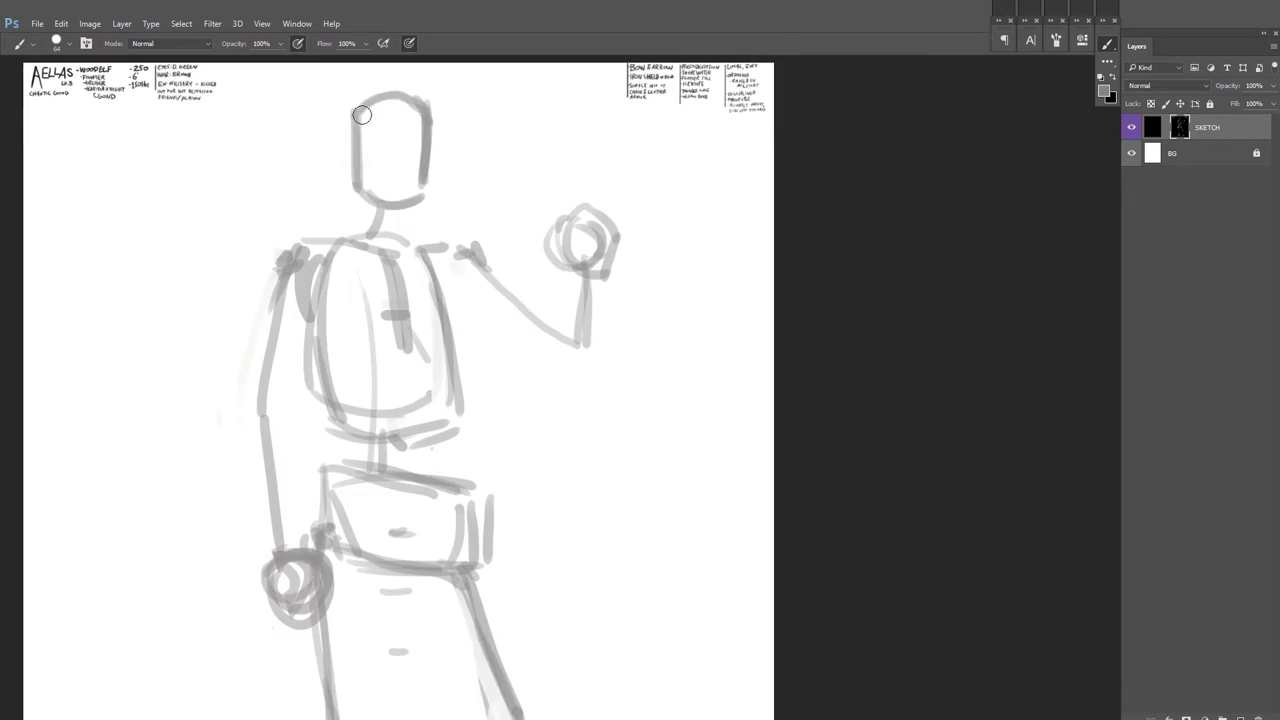
Step: Reshape the head into a narrower oval with a tapered jaw, erasing the old outline
mouse_move(354, 99)
left_mouse_down()
mouse_move(340, 185)
mouse_move(362, 272)
left_mouse_up()
mouse_move(362, 272)
left_mouse_down()
mouse_move(348, 230)
mouse_move(352, 278)
left_mouse_up()
left_click_drag(340, 170, 418, 262)
key("x")
key("ctrl+minus")
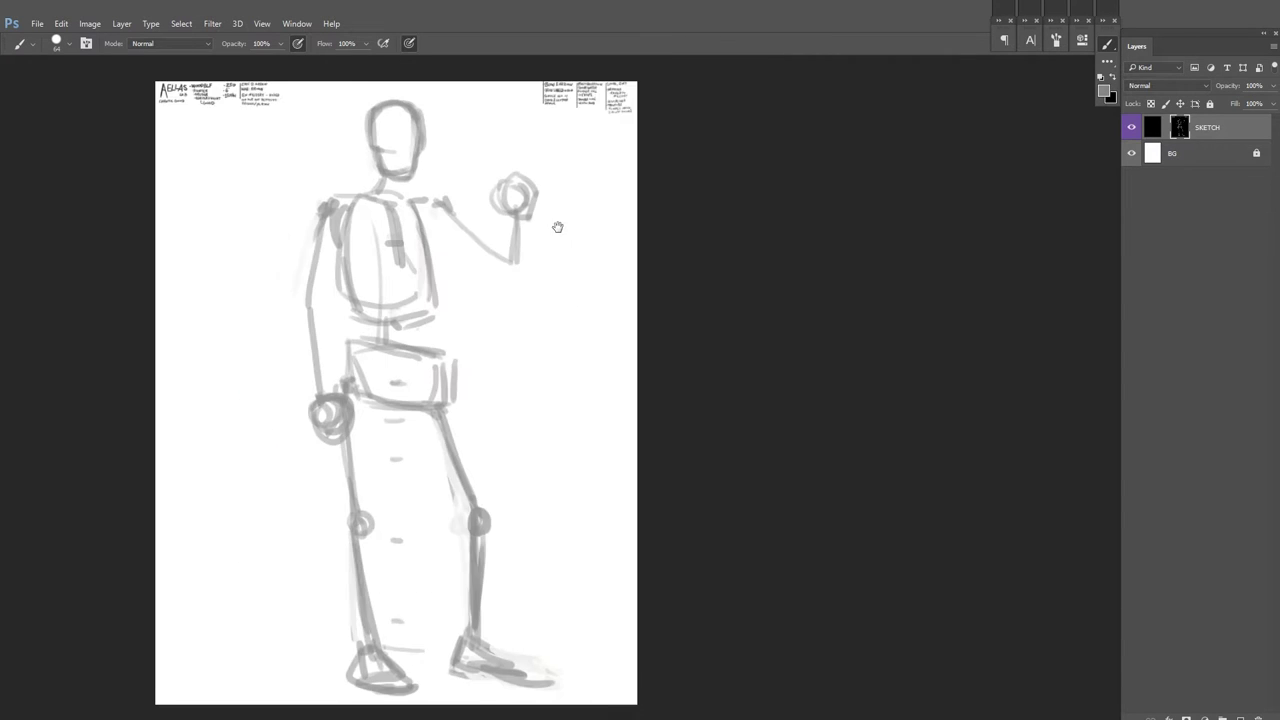
key("h")
key("h")
key("x")
Step: Create a new masked layer above SKETCH and name it SHAPES
key("ctrl+j")
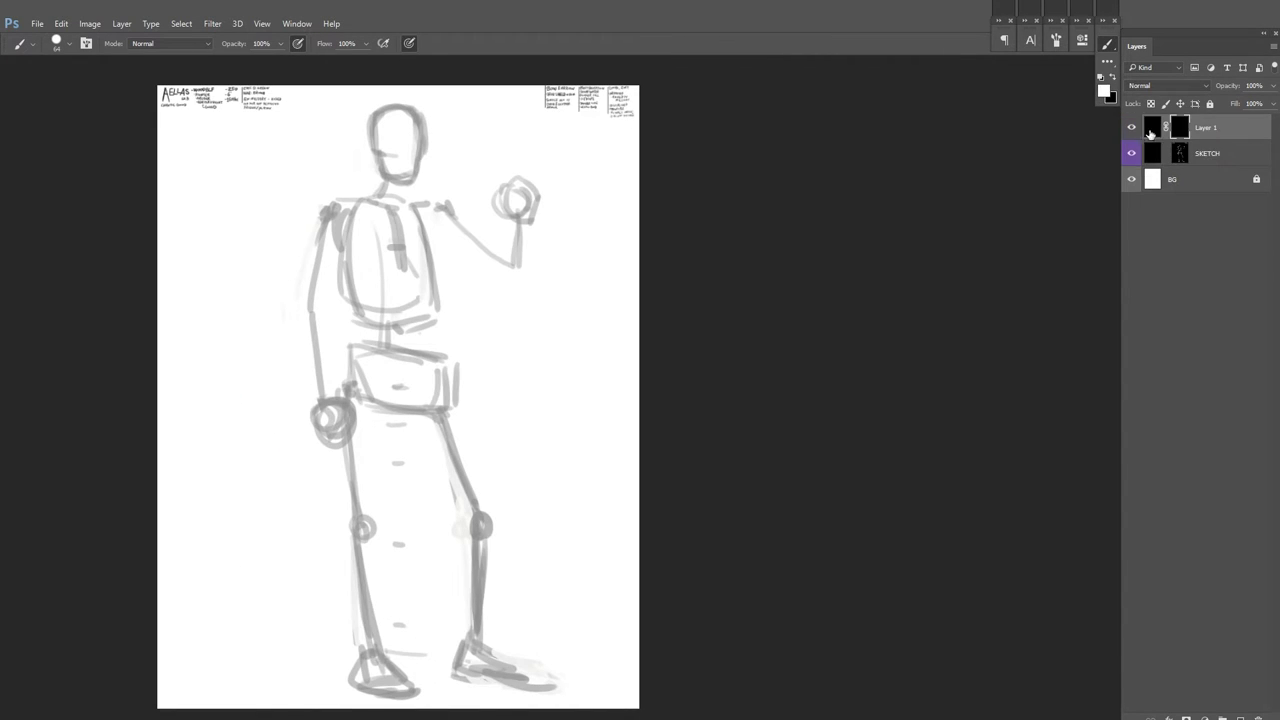
double_click(1213, 137)
type("SHAPES")
key("Return")
Step: Block in both arms with cylinder forms for the upper arms and forearms, using a smaller brush
left_click_drag(418, 246, 518, 253)
right_click(494, 237)
key("Escape")
mouse_move(625, 275)
left_mouse_down()
mouse_move(562, 289)
mouse_move(552, 265)
left_mouse_up()
left_click_drag(343, 338, 350, 428)
mouse_move(370, 334)
left_mouse_down()
mouse_move(364, 418)
mouse_move(360, 322)
left_mouse_up()
left_click_drag(356, 238, 336, 332)
left_click_drag(380, 250, 362, 334)
mouse_move(485, 223)
left_mouse_down()
mouse_move(475, 255)
mouse_move(525, 322)
left_mouse_up()
left_click_drag(480, 262, 530, 298)
left_click_drag(563, 395, 513, 377)
mouse_move(302, 250)
left_mouse_down()
mouse_move(340, 242)
mouse_move(316, 320)
left_mouse_up()
Step: Outline both sides of the torso from the armpits down to the hips
mouse_move(408, 248)
left_mouse_down()
mouse_move(418, 238)
mouse_move(420, 372)
left_mouse_up()
left_click_drag(328, 266, 344, 328)
left_click_drag(404, 262, 422, 366)
mouse_move(334, 278)
left_mouse_down()
mouse_move(350, 344)
mouse_move(344, 406)
left_mouse_up()
left_click_drag(312, 300, 324, 424)
left_click_drag(413, 317, 430, 440)
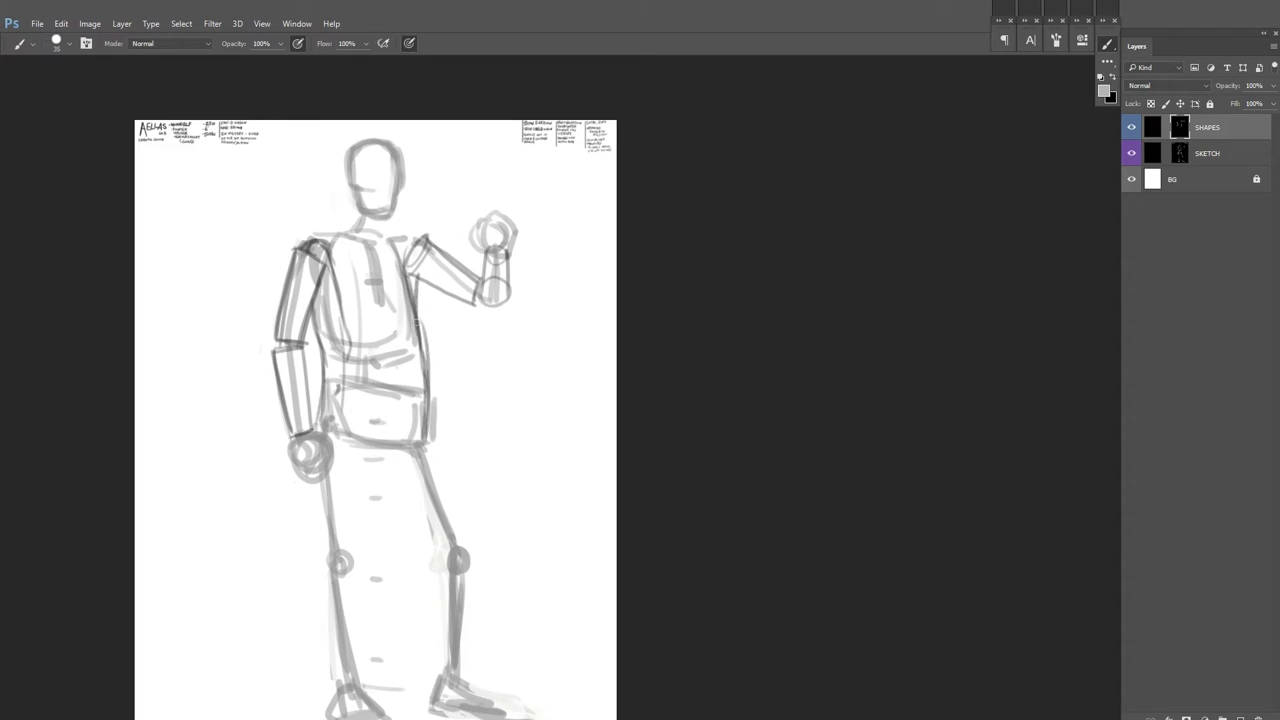
Step: Clean up the lines near the lowered arm's shoulder and redraw the waist and hip sides
left_click_drag(330, 270, 346, 318)
key("x")
left_click_drag(340, 240, 310, 300)
key("x")
mouse_move(400, 420)
left_mouse_down()
mouse_move(385, 380)
mouse_move(406, 292)
left_mouse_up()
left_click_drag(326, 434, 341, 434)
left_click_drag(330, 350, 334, 436)
left_click_drag(369, 322, 369, 428)
left_click_drag(320, 368, 326, 446)
Step: Block in both legs with cylinder forms for the thighs and shins
left_click_drag(326, 448, 344, 544)
left_click_drag(365, 450, 365, 544)
left_click_drag(320, 450, 346, 558)
left_click_drag(450, 446, 460, 546)
scroll(432, 372, "up", 2)
left_click_drag(432, 372, 462, 484)
left_click_drag(382, 396, 458, 494)
Step: Darken the head outline and draw the neck line sloping into the shoulder
mouse_move(361, 82)
left_mouse_down()
mouse_move(343, 108)
mouse_move(390, 136)
left_mouse_up()
left_click_drag(330, 110, 334, 150)
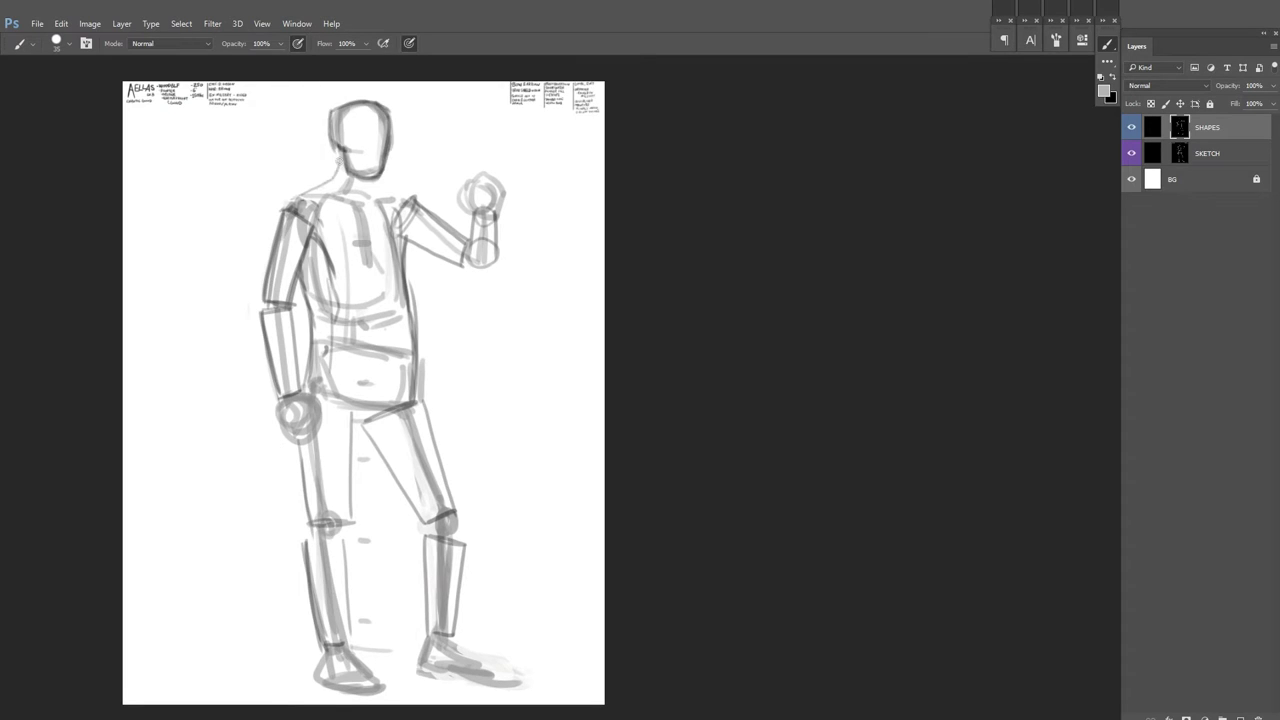
Step: Flip the canvas horizontally and draw the curved front of the pelvis and the side of the waist
key("ctrl+shift+h")
scroll(514, 249, "up", 1)
mouse_move(340, 380)
left_mouse_down()
mouse_move(448, 360)
mouse_move(420, 398)
left_mouse_up()
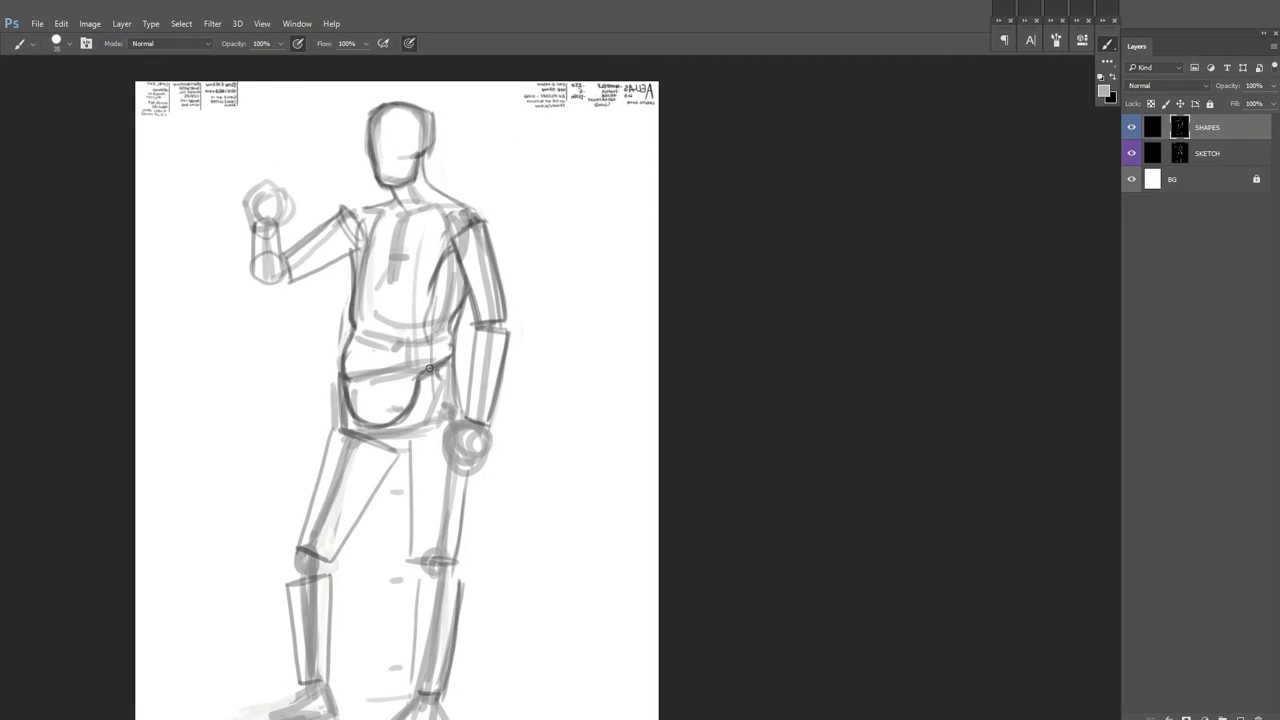
left_click_drag(455, 310, 440, 404)
left_click_drag(485, 304, 475, 314)
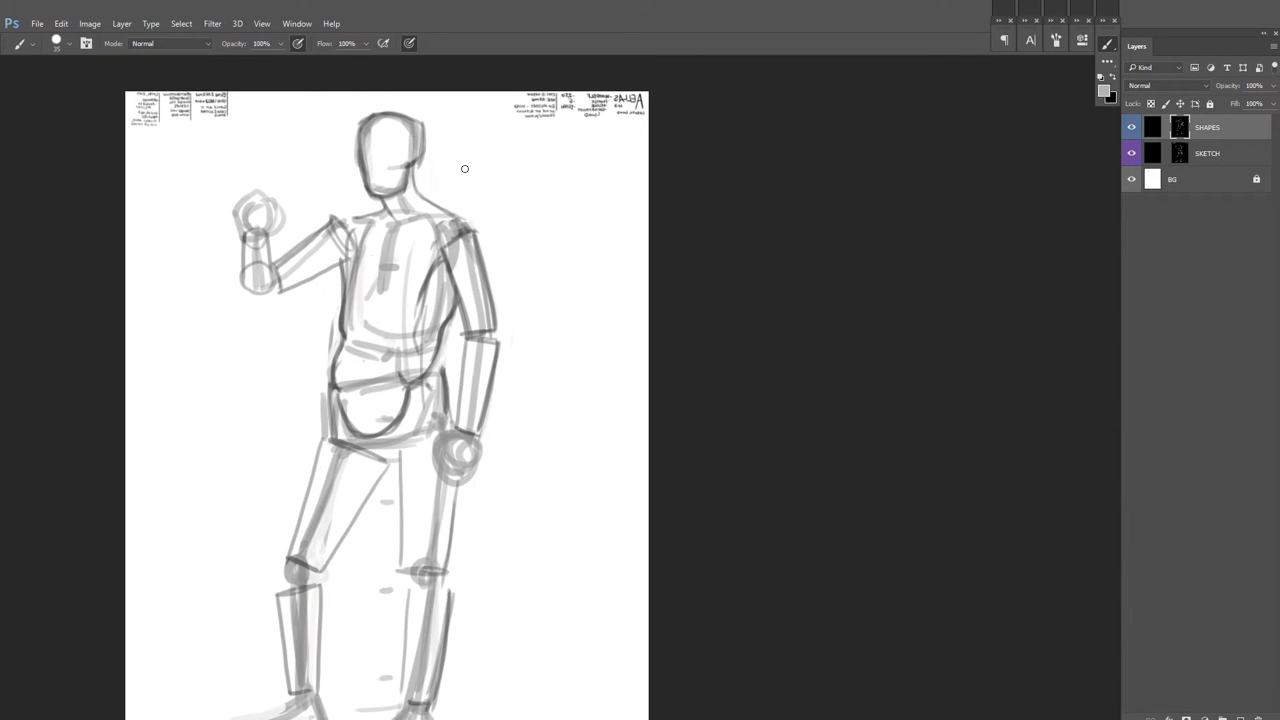
Step: Flip the canvas back, draw angular elbows on both arms and clean up the neck line
key("ctrl+shift+h")
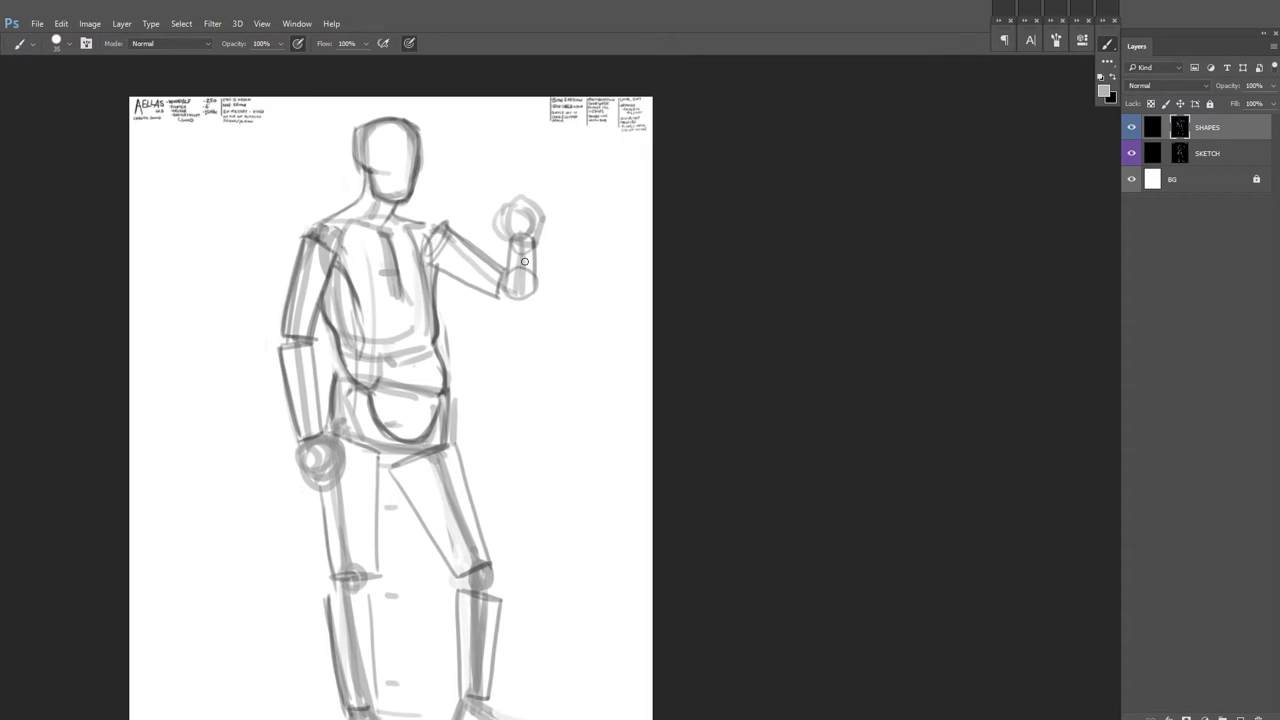
left_click_drag(287, 520, 307, 542)
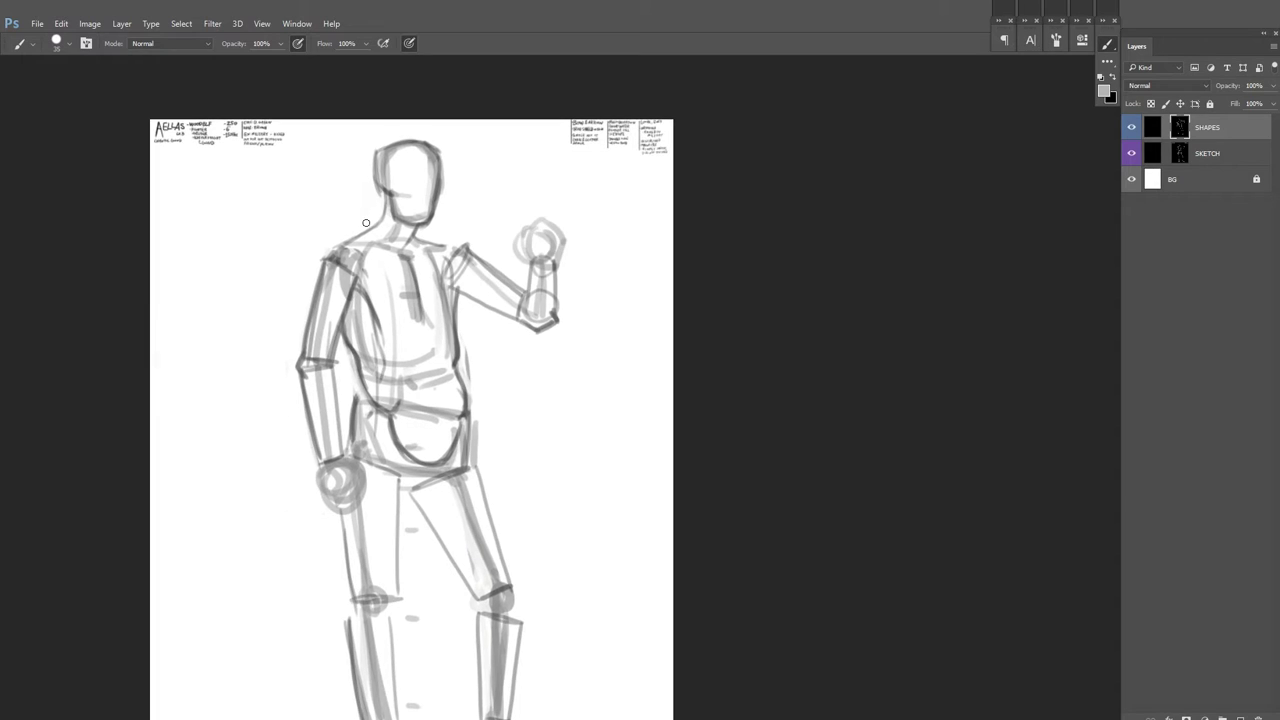
key("x")
mouse_move(386, 212)
left_mouse_down()
mouse_move(338, 248)
mouse_move(385, 210)
left_mouse_up()
key("x")
scroll(385, 210, "down", 3)
scroll(385, 210, "right", 3)
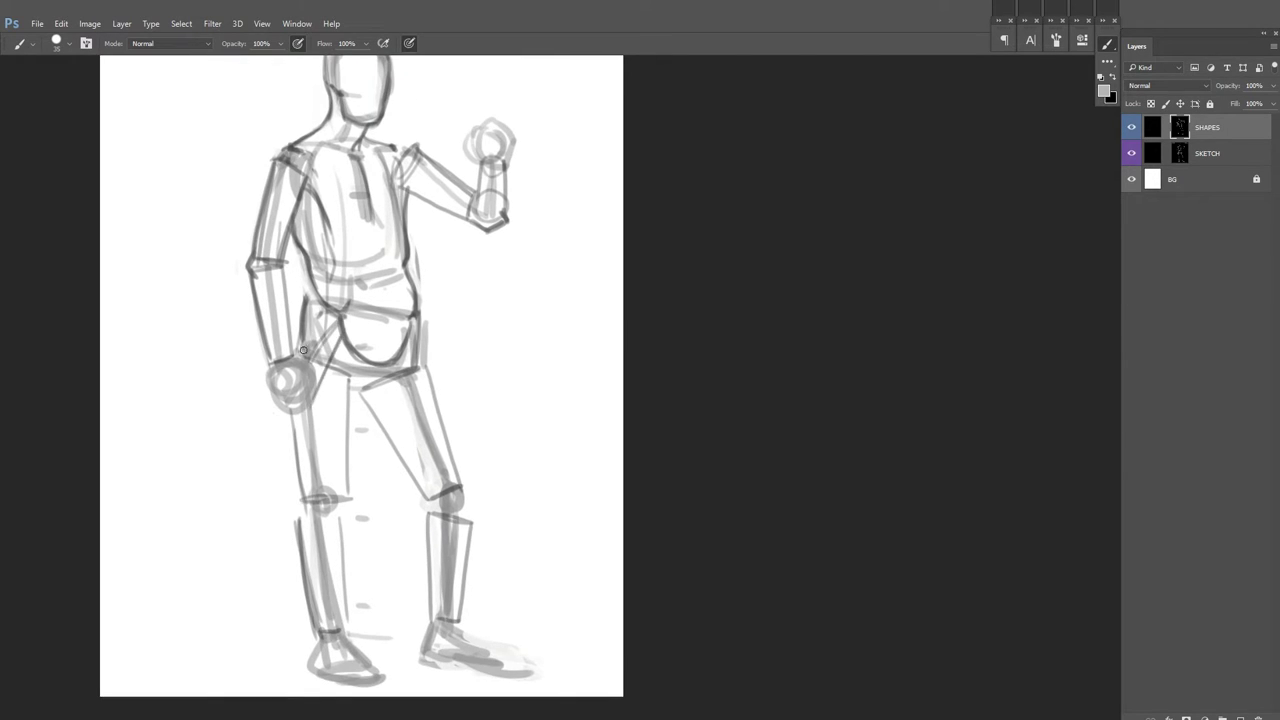
Step: Draw the diagonal hip lines, the groin block and the outer thigh contour
left_click_drag(302, 300, 270, 372)
left_click_drag(372, 300, 382, 386)
left_click_drag(368, 336, 408, 456)
scroll(386, 374, "up", 1)
left_click_drag(315, 420, 346, 410)
scroll(352, 343, "up", 2)
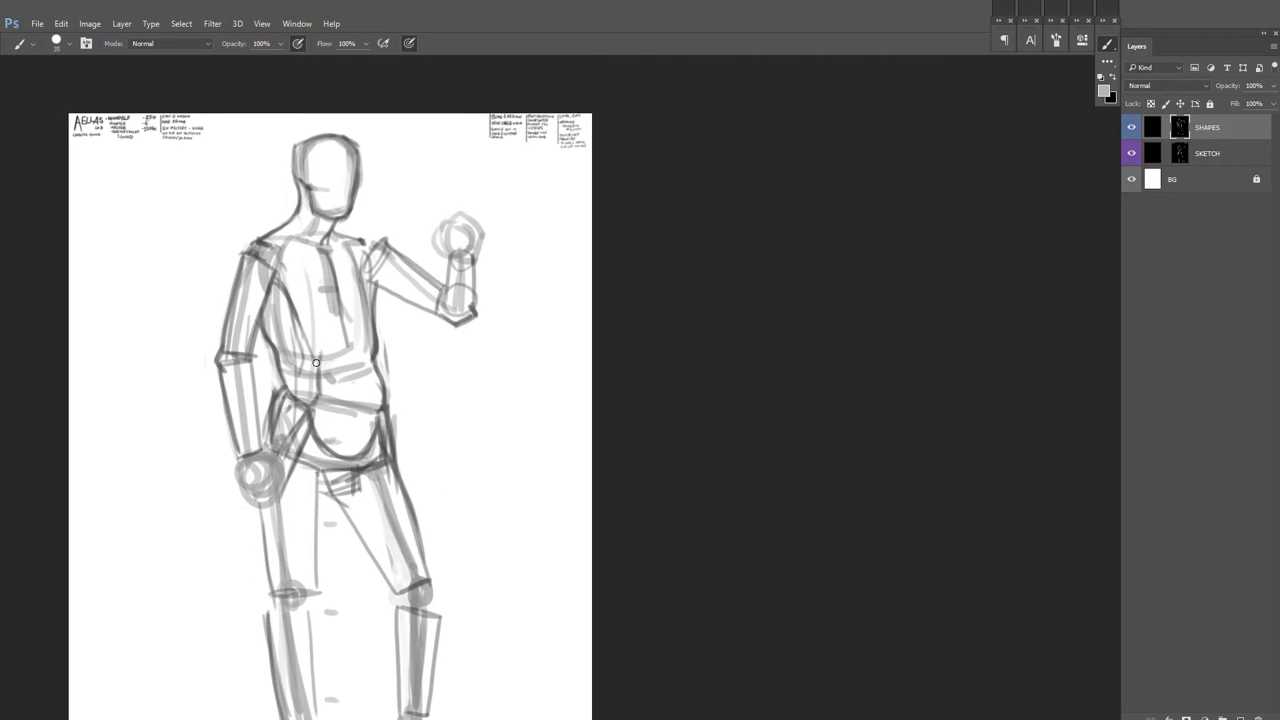
Step: Draw the rib cage arch and contour the straight leg's thigh, knee and calf
left_click_drag(315, 362, 348, 321)
mouse_move(281, 368)
left_mouse_down()
mouse_move(303, 458)
mouse_move(290, 586)
left_mouse_up()
left_click_drag(275, 480, 268, 590)
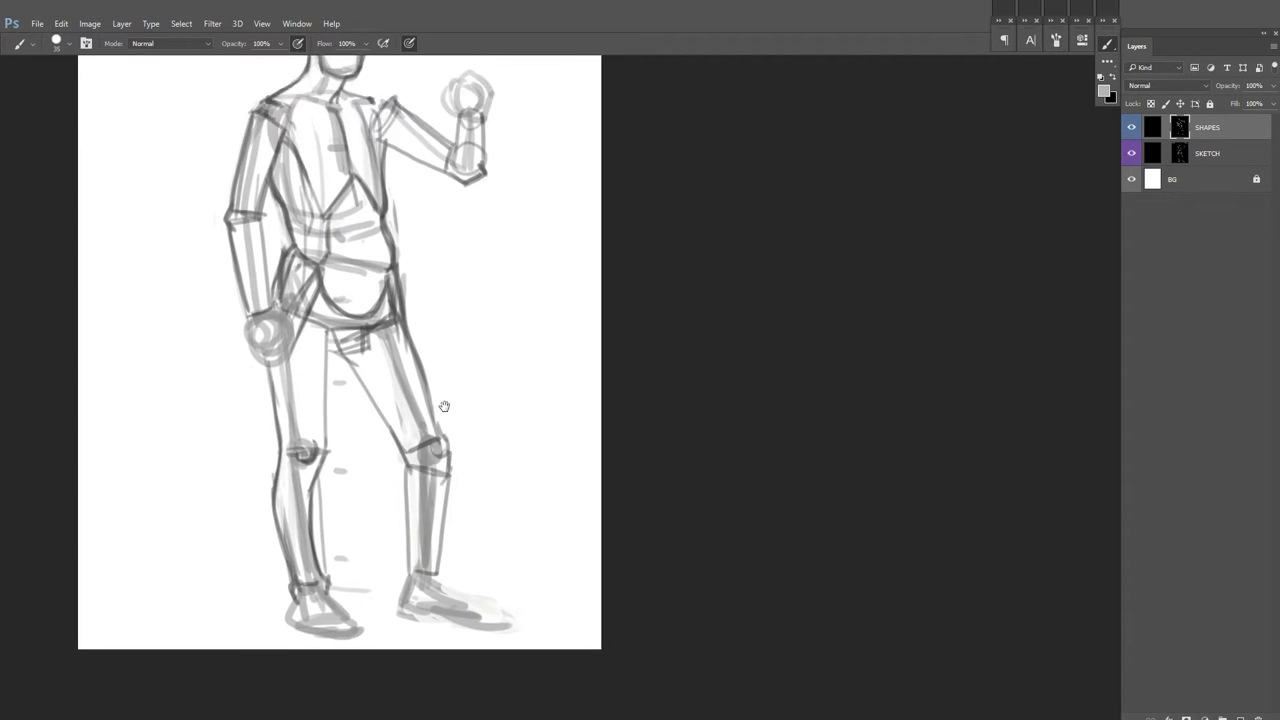
left_click_drag(444, 406, 453, 316)
left_click_drag(321, 372, 330, 458)
left_click_drag(332, 480, 329, 432)
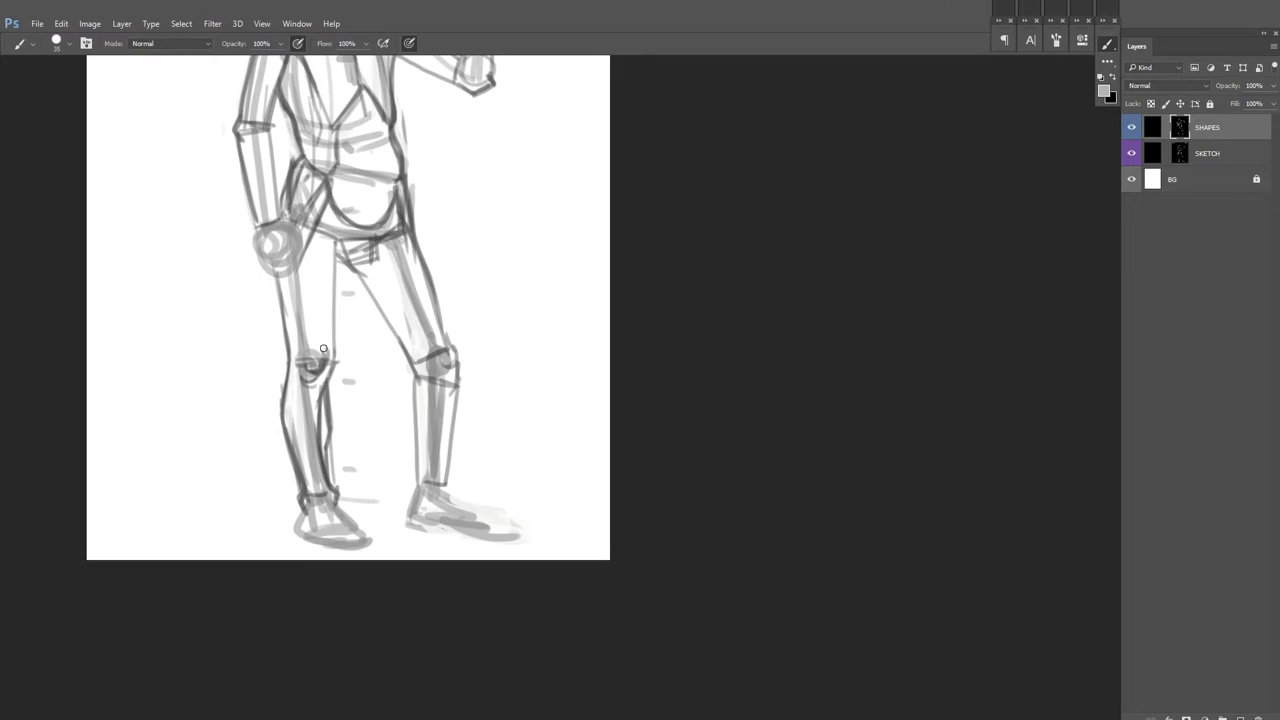
left_click_drag(334, 333, 320, 313)
Step: Contour the bent leg's shin and knee, erasing the excess cylinder lines
left_click_drag(444, 359, 433, 457)
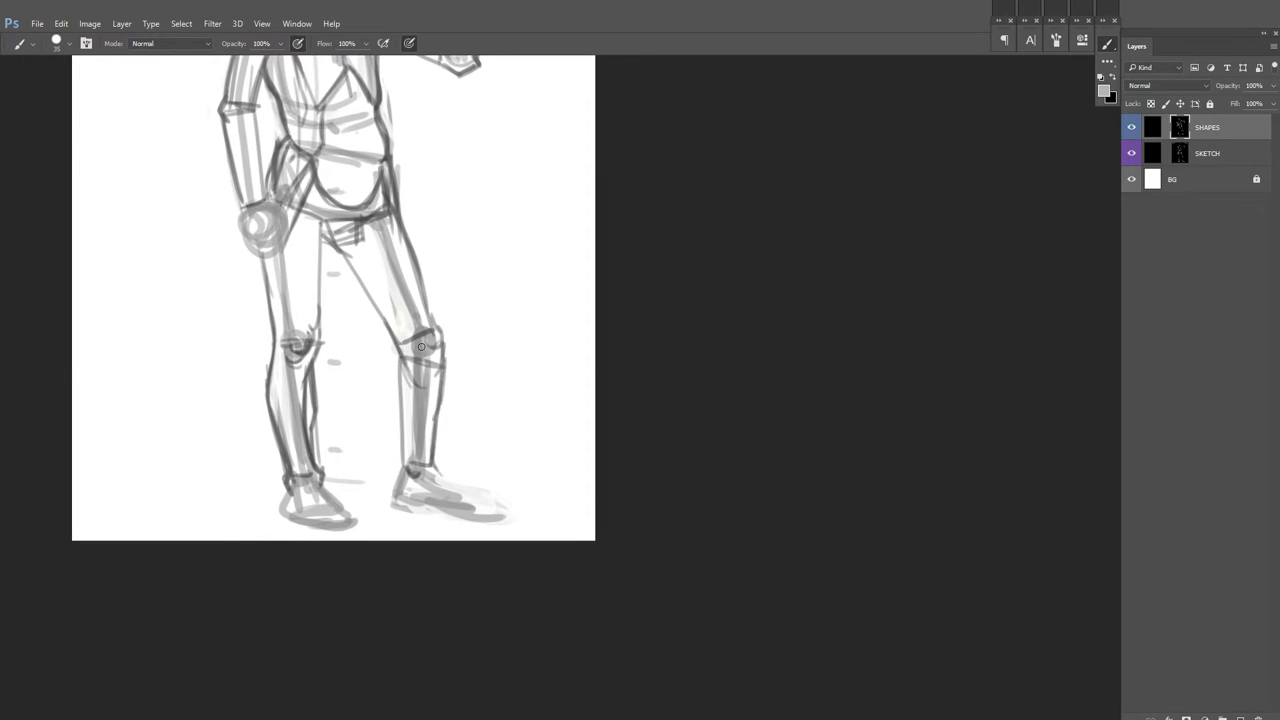
key("x")
left_click_drag(398, 352, 396, 426)
key("x")
left_click_drag(398, 396, 398, 472)
Step: Refine the bent leg's contours from the thigh through the calf to the ankle
mouse_move(387, 198)
left_mouse_down()
mouse_move(394, 274)
mouse_move(486, 520)
left_mouse_up()
left_click_drag(376, 428, 445, 528)
mouse_move(368, 420)
left_mouse_down()
mouse_move(364, 512)
mouse_move(358, 386)
left_mouse_up()
left_click_drag(466, 526, 446, 472)
Step: Round off both shoulders and contour the upper arms, erasing stray construction lines
left_click_drag(471, 314, 509, 310)
left_click_drag(360, 206, 350, 286)
key("x")
mouse_move(350, 286)
left_mouse_down()
mouse_move(360, 210)
mouse_move(330, 200)
mouse_move(321, 296)
left_mouse_up()
left_click_drag(320, 240, 320, 330)
left_click_drag(554, 241, 528, 283)
key("x")
Step: Redraw the lowered arm's contour from the upper arm past the elbow to the wrist
left_click_drag(302, 362, 288, 500)
key("x")
mouse_move(272, 420)
left_mouse_down()
mouse_move(290, 502)
mouse_move(300, 448)
left_mouse_up()
left_click_drag(300, 448, 303, 491)
left_click_drag(282, 345, 296, 440)
left_click_drag(298, 392, 270, 370)
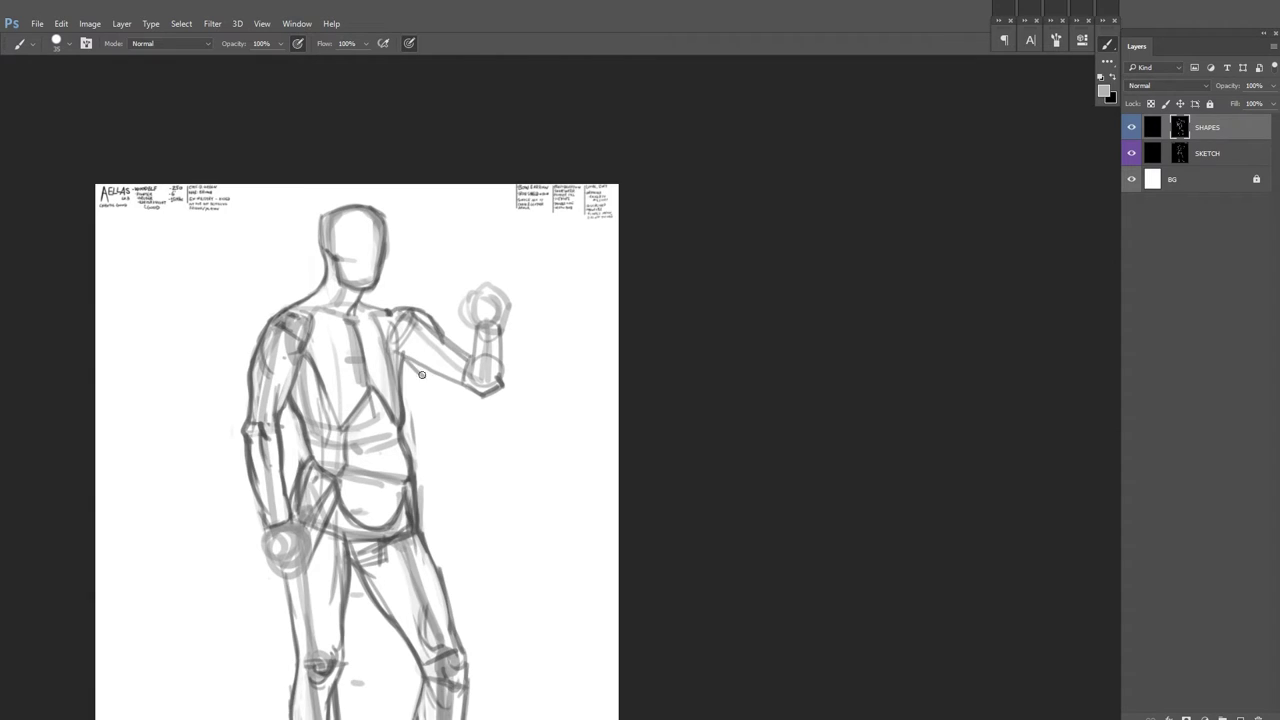
Step: Flip the canvas horizontally and draw the collarbone and shoulder lines
key("ctrl+alt+h")
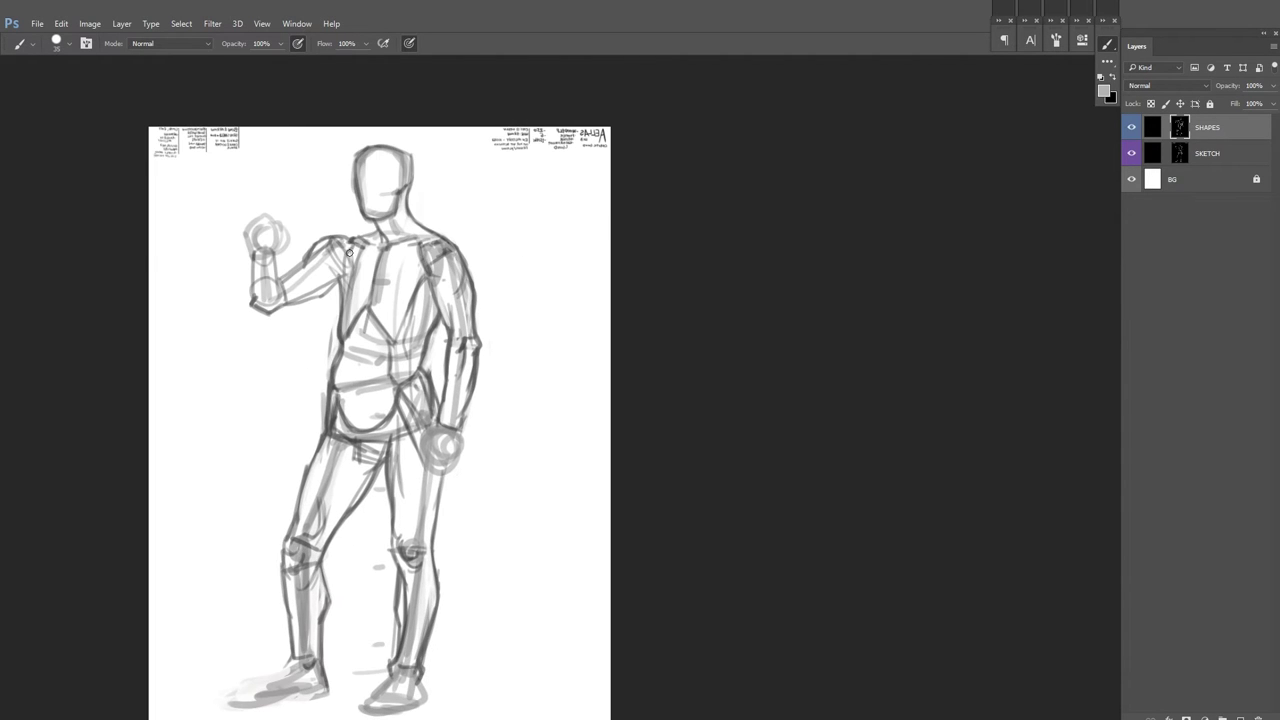
key("x")
key("x")
mouse_move(372, 297)
left_mouse_down()
mouse_move(372, 232)
mouse_move(436, 232)
mouse_move(462, 258)
mouse_move(476, 320)
left_mouse_up()
left_click_drag(430, 379, 422, 401)
Step: Add abdominal muscle lines and refine the side of the rib cage
left_click_drag(328, 348, 328, 430)
left_click_drag(330, 378, 342, 420)
key("x")
left_click_drag(414, 392, 430, 336)
key("x")
left_click_drag(412, 388, 434, 334)
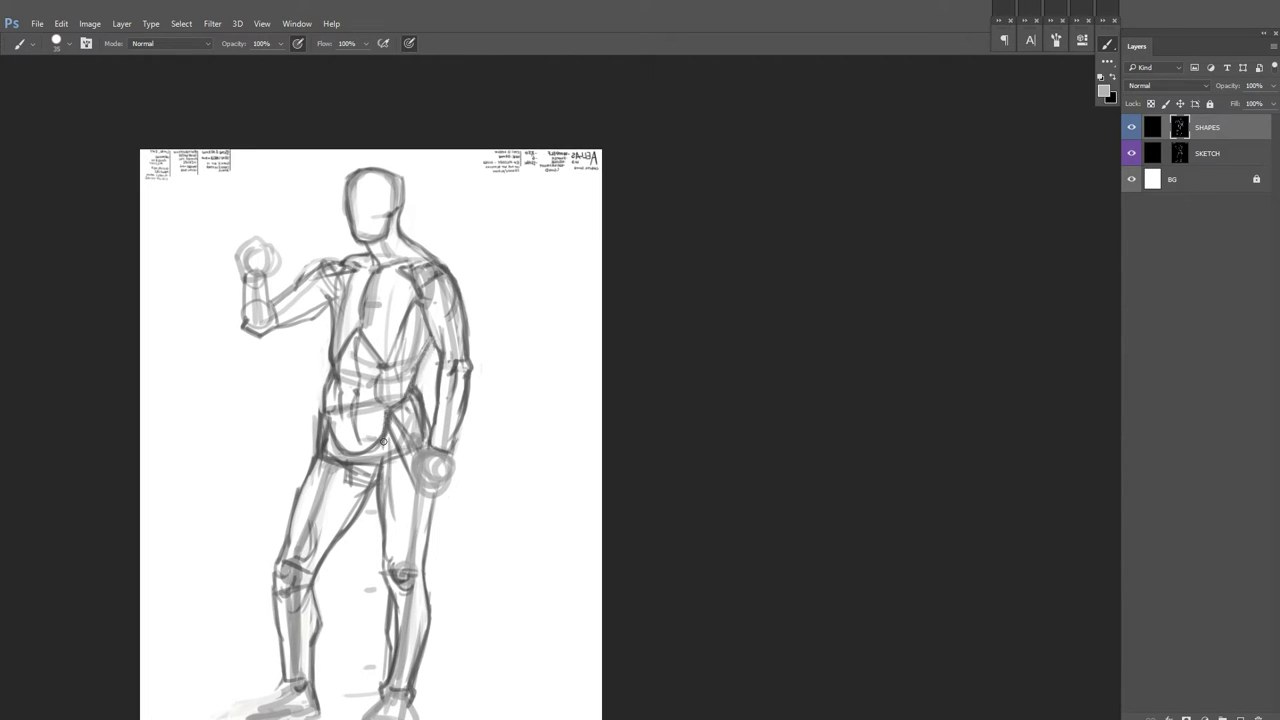
left_click_drag(355, 455, 367, 487)
left_click_drag(408, 374, 431, 336)
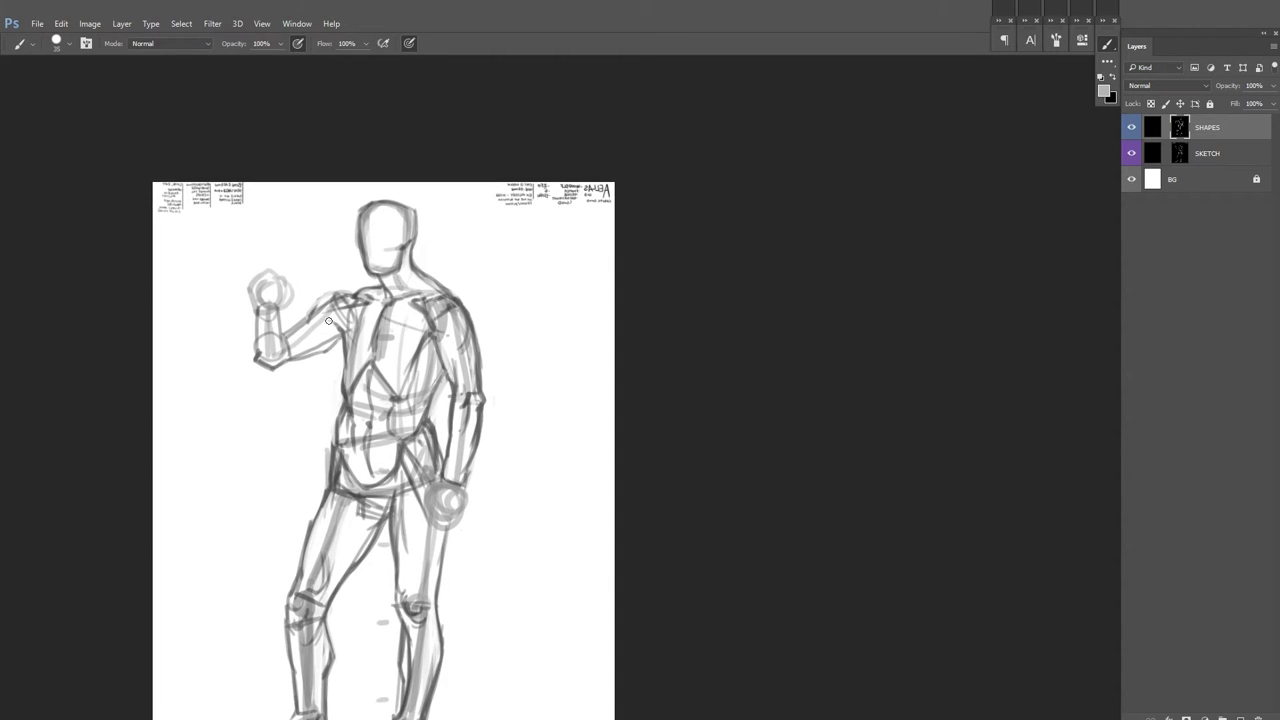
Step: Draw the line across the chest and add rib marks along the torso's side
left_click_drag(315, 347, 373, 351)
key("h")
mouse_move(492, 266)
left_mouse_down()
mouse_move(482, 310)
mouse_move(504, 301)
left_mouse_up()
scroll(606, 334, "down", 1)
key("h")
scroll(606, 334, "up", 1)
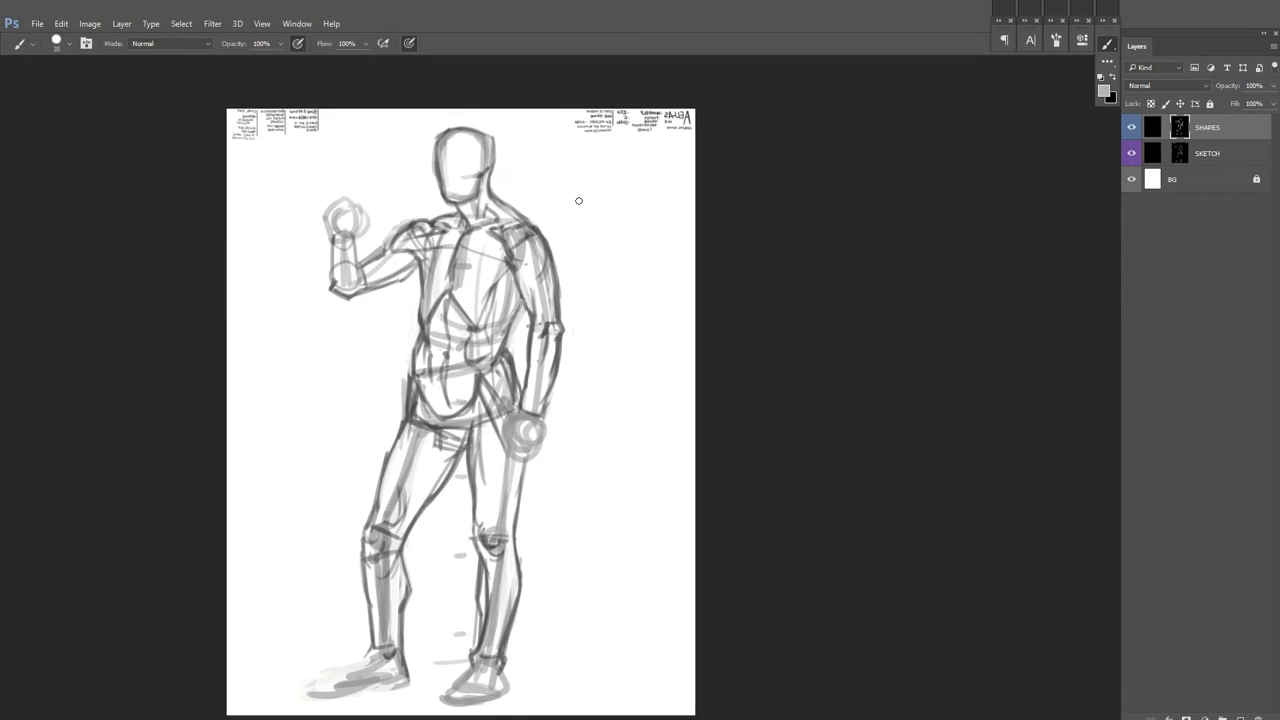
left_click_drag(501, 269, 505, 239)
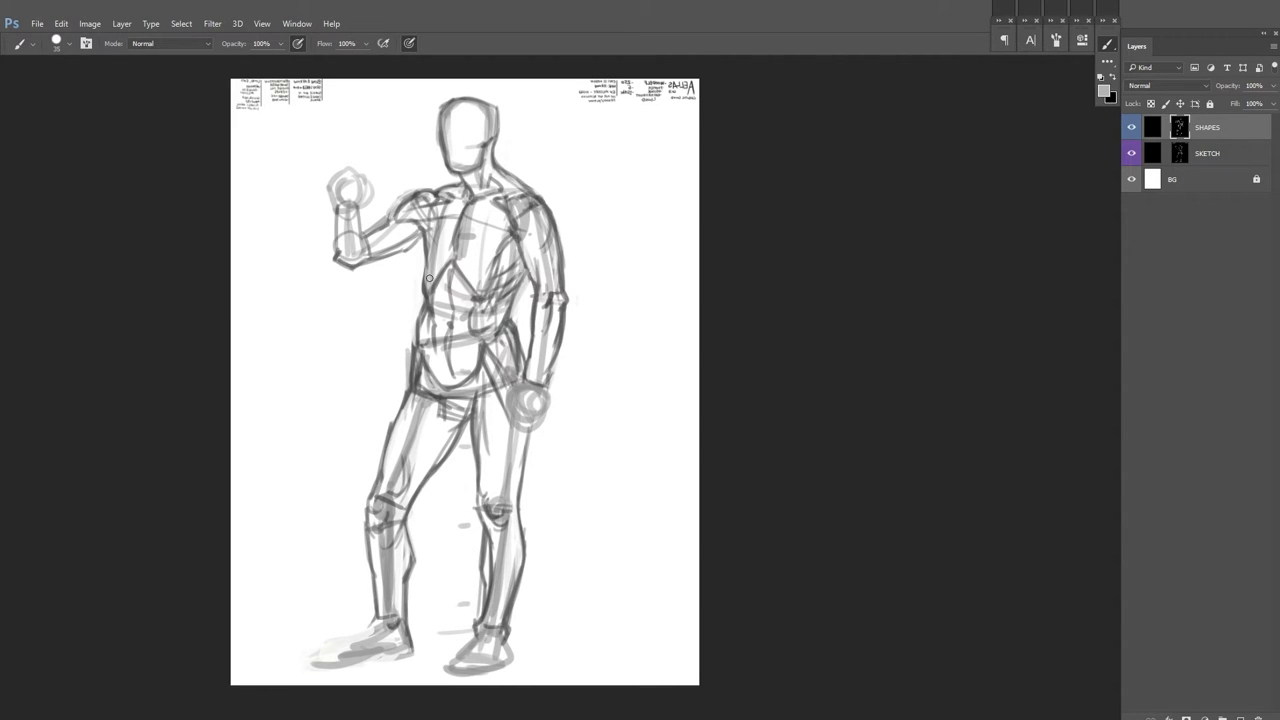
scroll(549, 220, "up", 3)
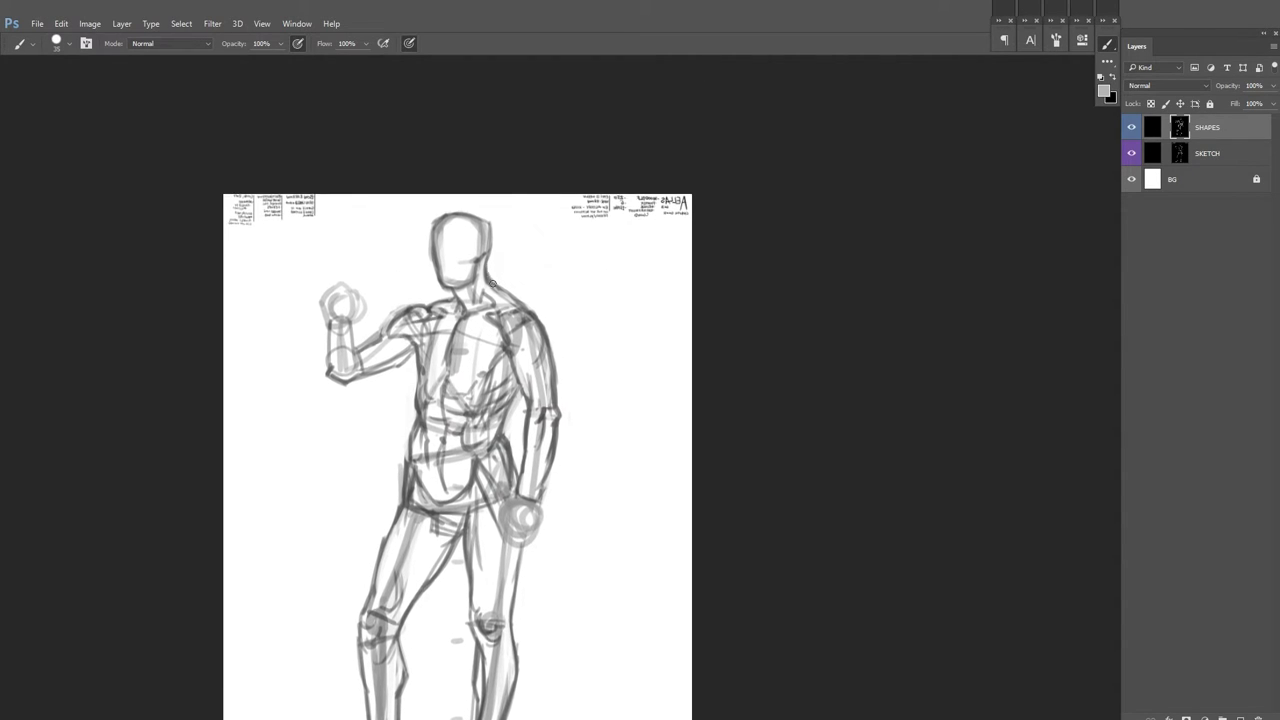
Step: Clean up lines around the upper body and outline the lowered hand's block shape
key("x")
left_click_drag(607, 379, 571, 313)
scroll(571, 313, "down", 1)
key("x")
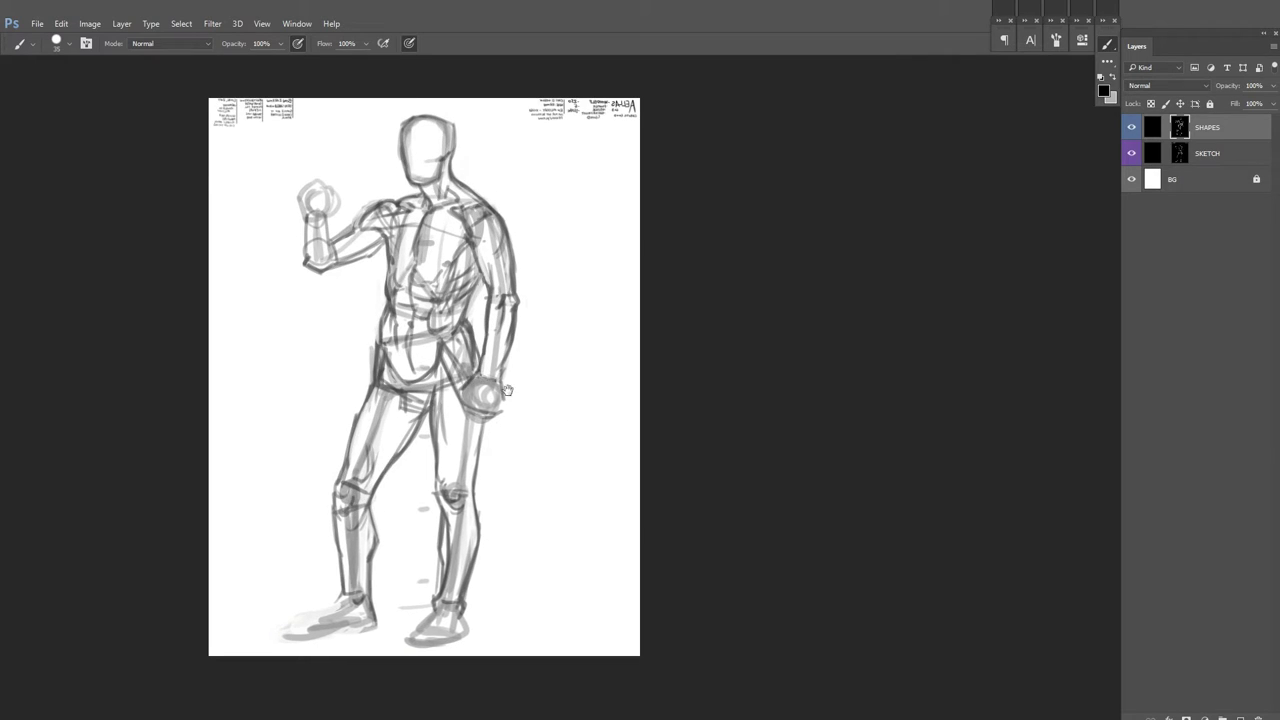
Step: Redraw both feet with defined soles, ankles and toes, erasing the rough foot shapes
scroll(571, 313, "up", 1)
key("x")
key("x")
mouse_move(299, 608)
left_mouse_down()
mouse_move(589, 388)
mouse_move(660, 396)
left_mouse_up()
left_click_drag(710, 392, 734, 372)
left_click_drag(572, 400, 636, 394)
left_click_drag(584, 386, 640, 360)
mouse_move(706, 404)
left_mouse_down()
mouse_move(762, 386)
mouse_move(716, 408)
left_mouse_up()
key("x")
key("x")
Step: Add muscle hatching to the shins and detail lines around the knees
scroll(716, 408, "up", 6)
scroll(716, 408, "right", 5)
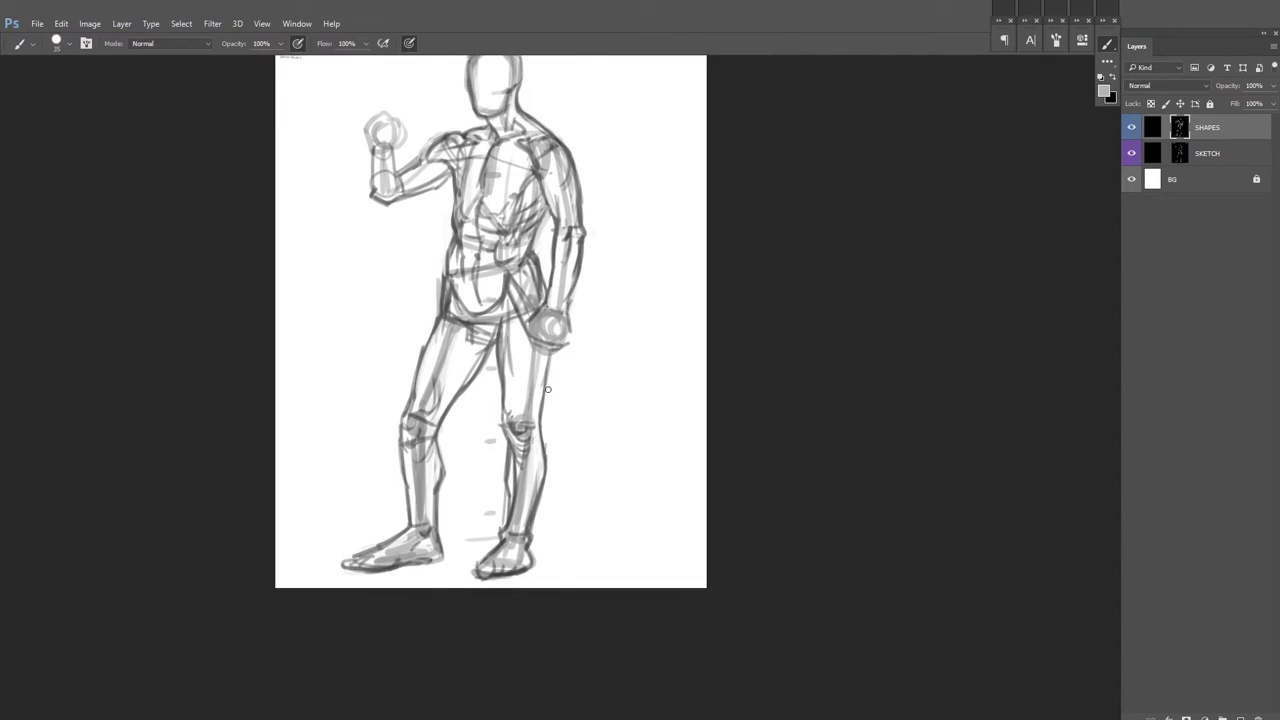
scroll(489, 412, "up", 1)
scroll(489, 412, "right", 1)
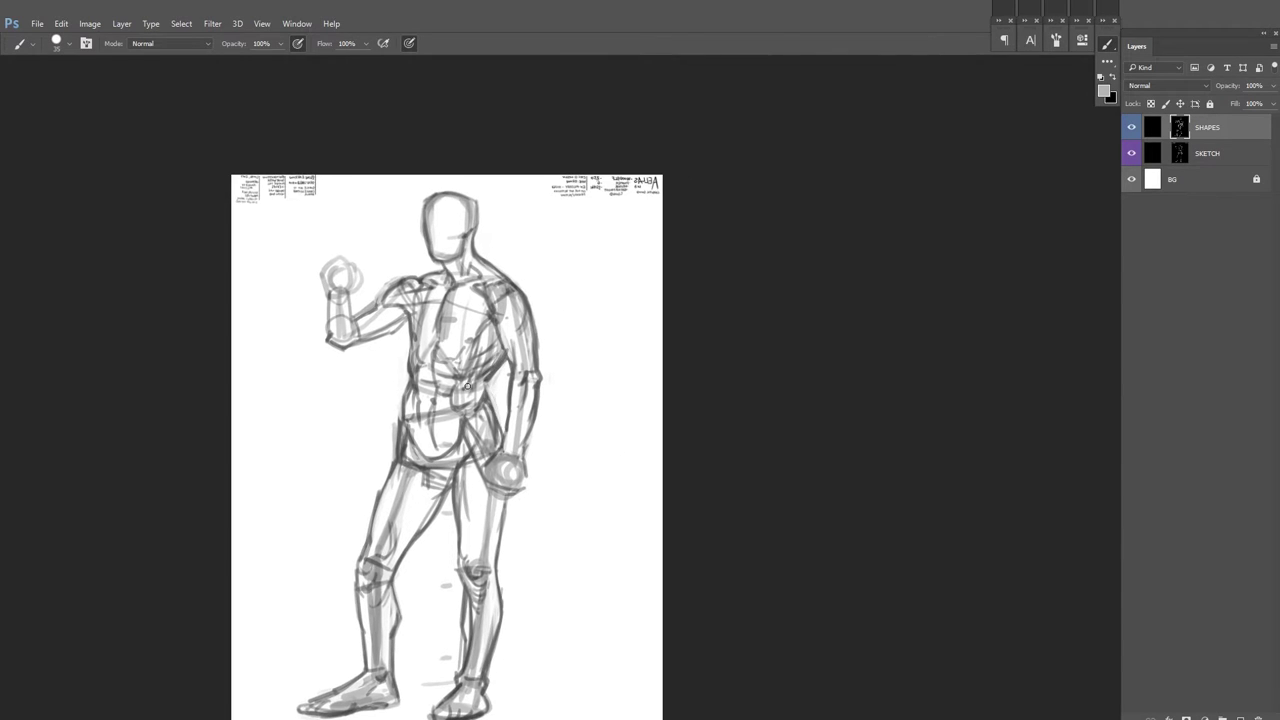
scroll(489, 396, "up", 1)
scroll(420, 450, "down", 1)
scroll(348, 497, "up", 1)
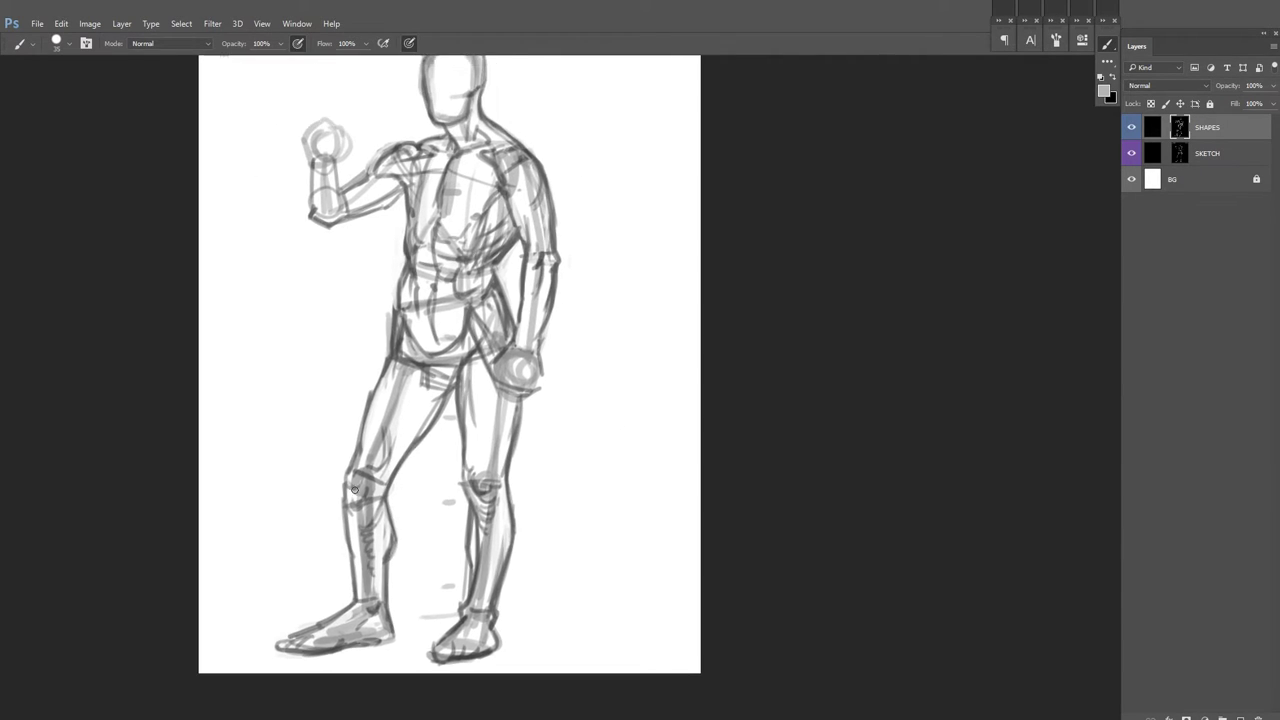
scroll(538, 276, "up", 2)
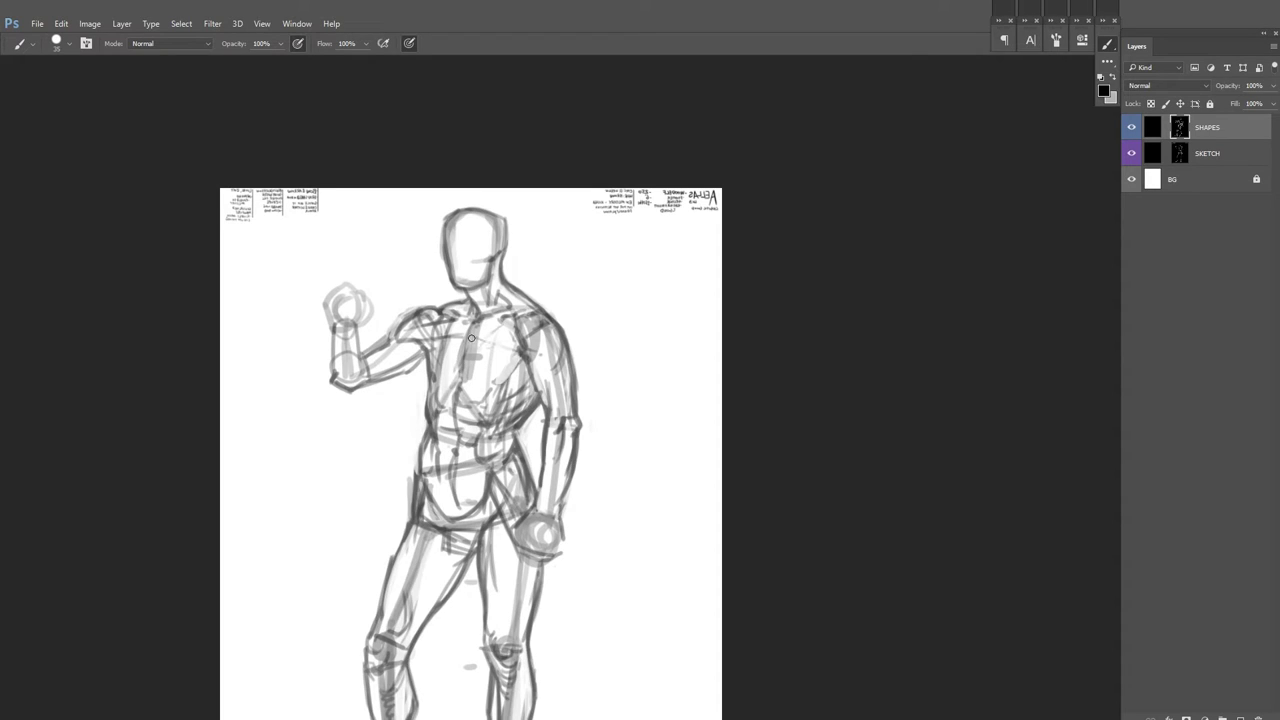
Step: Contour the raised forearm, flip the canvas back and refine the raised arm's shoulder and the chest lines
scroll(462, 362, "left", 2)
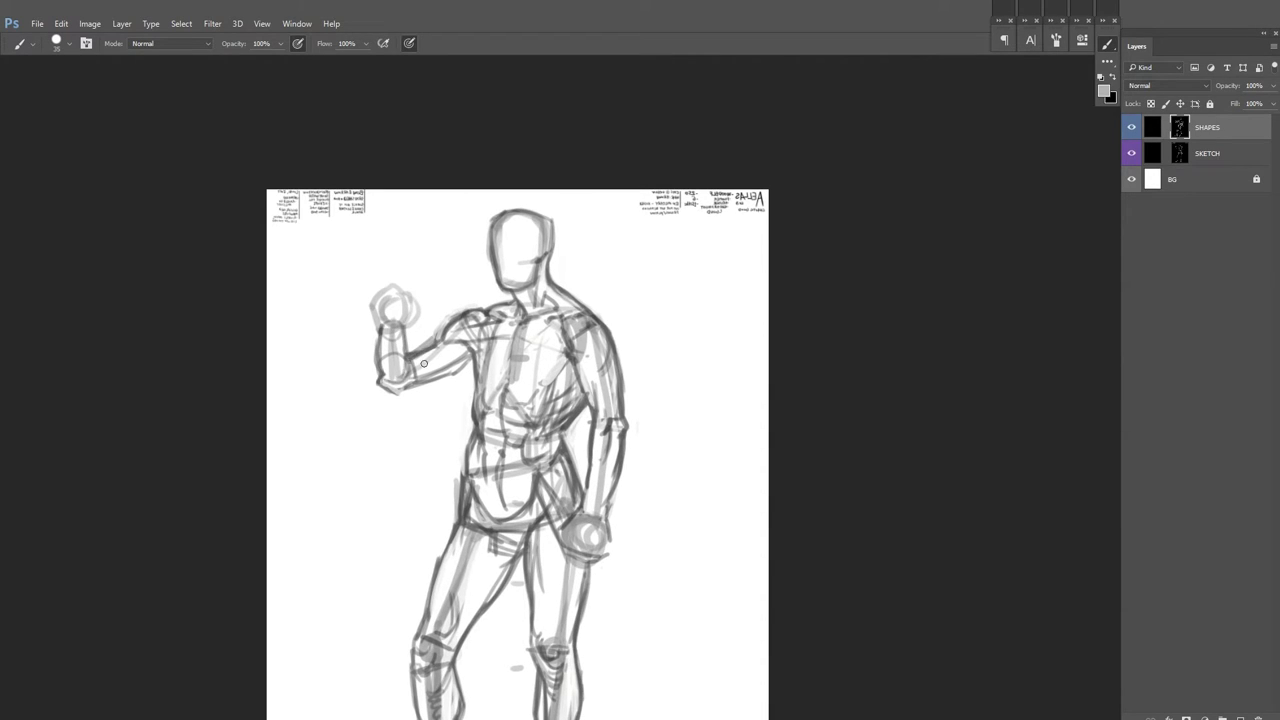
key("h")
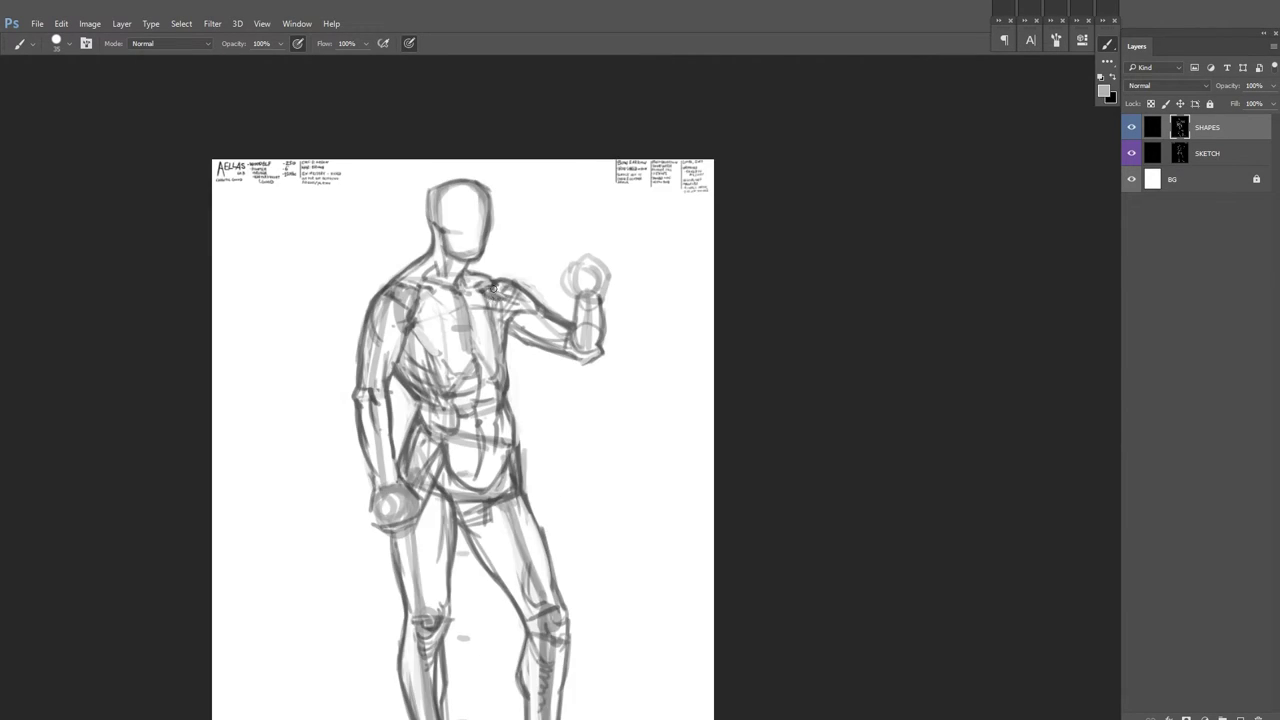
key("x")
key("x")
key("x")
key("x")
key("x")
key("x")
key("x")
scroll(410, 320, "up", 1)
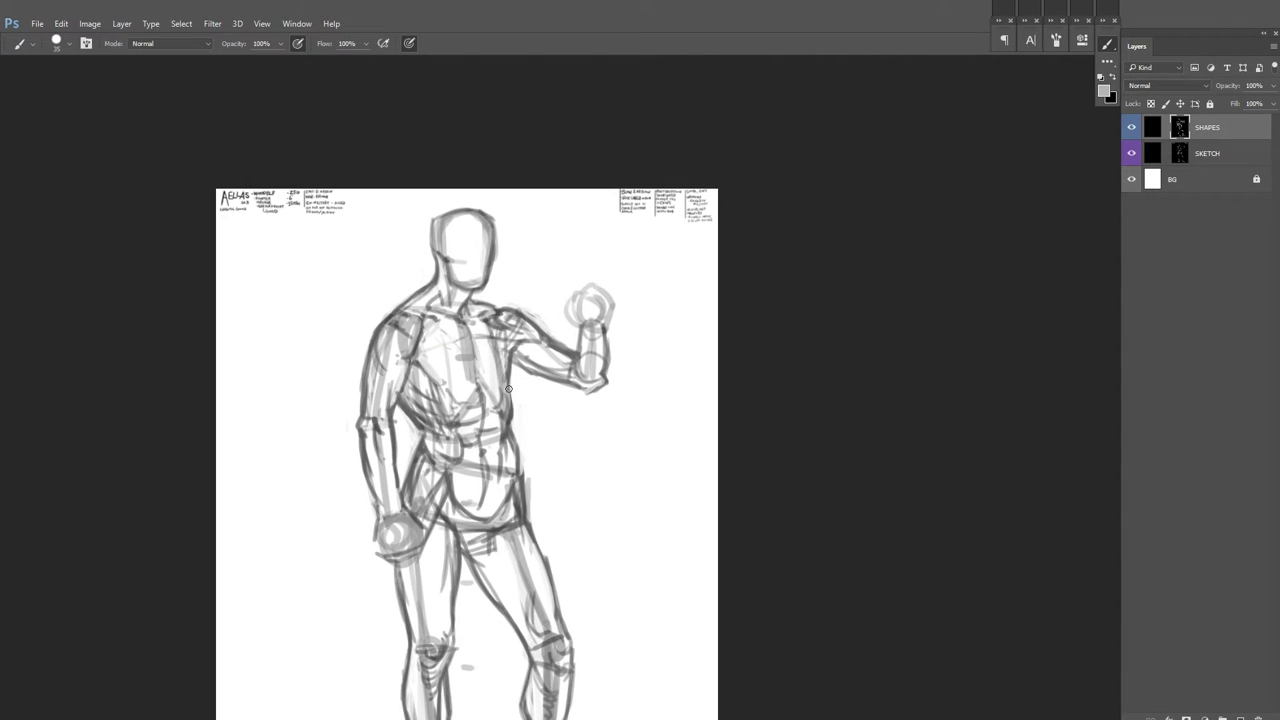
left_click_drag(425, 406, 408, 368)
scroll(568, 360, "down", 2)
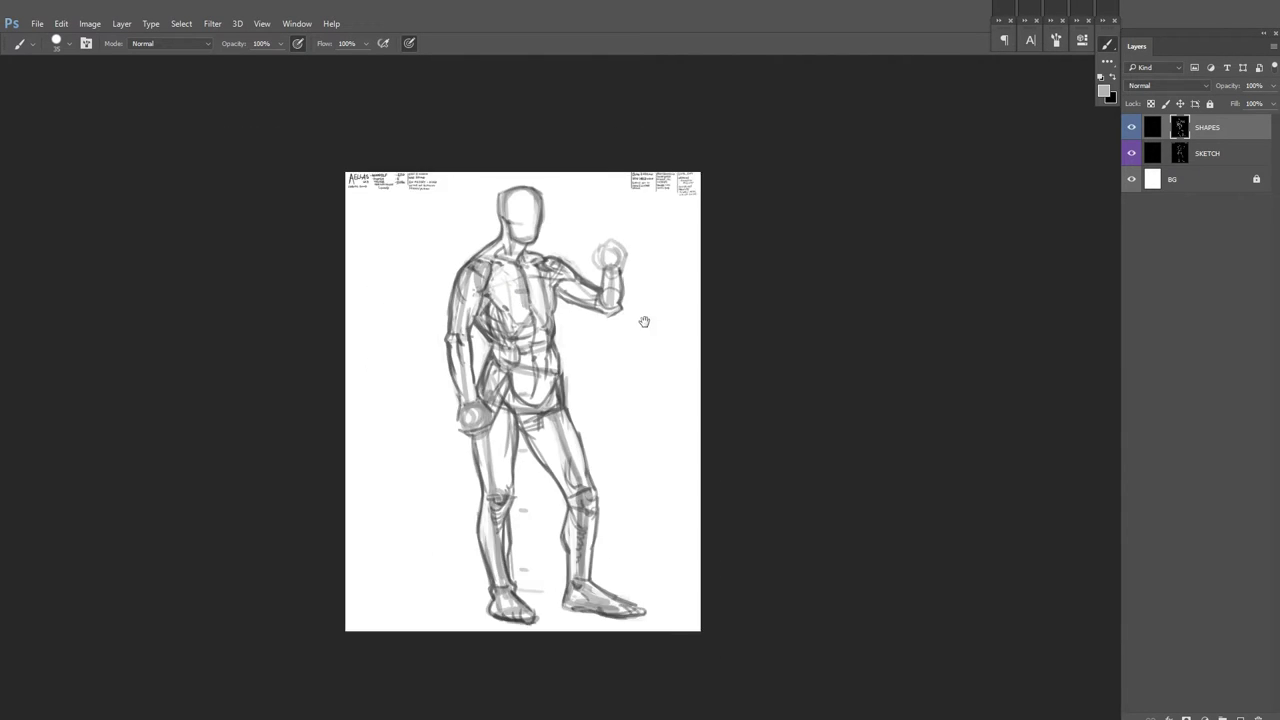
scroll(694, 300, "up", 5)
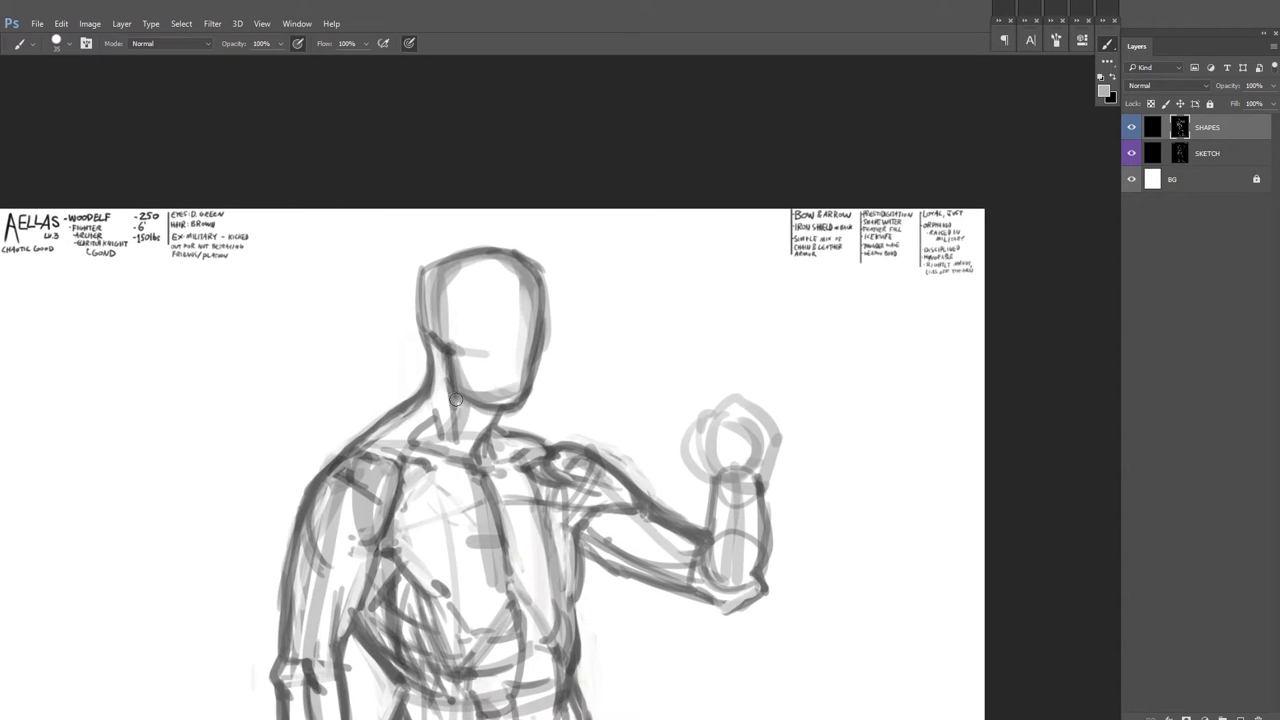
Step: Refine the head's outline with firmer strokes along the jaw, the back of the skull and the face side
mouse_move(450, 395)
left_mouse_down()
mouse_move(505, 415)
mouse_move(420, 310)
mouse_move(540, 262)
mouse_move(466, 403)
mouse_move(535, 355)
left_mouse_up()
mouse_move(420, 315)
left_mouse_down()
mouse_move(460, 345)
mouse_move(470, 410)
left_mouse_up()
mouse_move(468, 290)
left_mouse_down()
mouse_move(468, 385)
mouse_move(632, 311)
left_mouse_up()
mouse_move(632, 213)
left_mouse_down()
mouse_move(700, 213)
mouse_move(600, 215)
mouse_move(524, 235)
left_mouse_up()
left_click_drag(635, 242, 618, 340)
left_click_drag(600, 228, 590, 357)
Step: Lay out the temple curve and the brow, nose and centre guidelines on the head, checking them in mirrored view
key("ctrl+shift+h")
left_click_drag(405, 265, 410, 430)
left_click_drag(490, 282, 490, 362)
left_click_drag(528, 250, 480, 280)
left_click_drag(415, 245, 389, 286)
key("ctrl+shift+h")
mouse_move(660, 300)
left_mouse_down()
mouse_move(525, 312)
mouse_move(460, 335)
left_mouse_up()
key("ctrl+shift+h")
mouse_move(560, 268)
left_mouse_down()
mouse_move(430, 285)
mouse_move(380, 315)
left_mouse_up()
Step: Reduce the brush size and define the skull's brow, cheekbone and eye socket edges, trimming the outer cheek contour
key("bracketleft")
key("bracketleft")
key("bracketleft")
key("ctrl+shift+h")
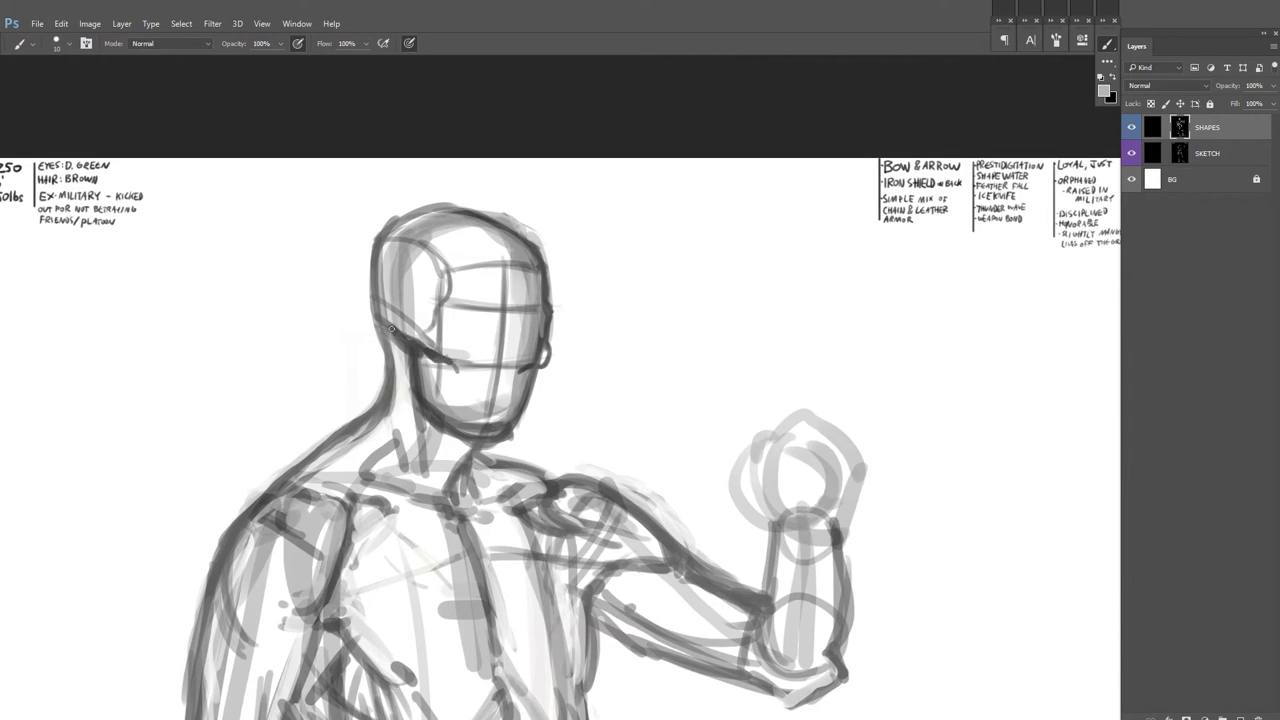
key("x")
left_click_drag(449, 316, 546, 365)
key("x")
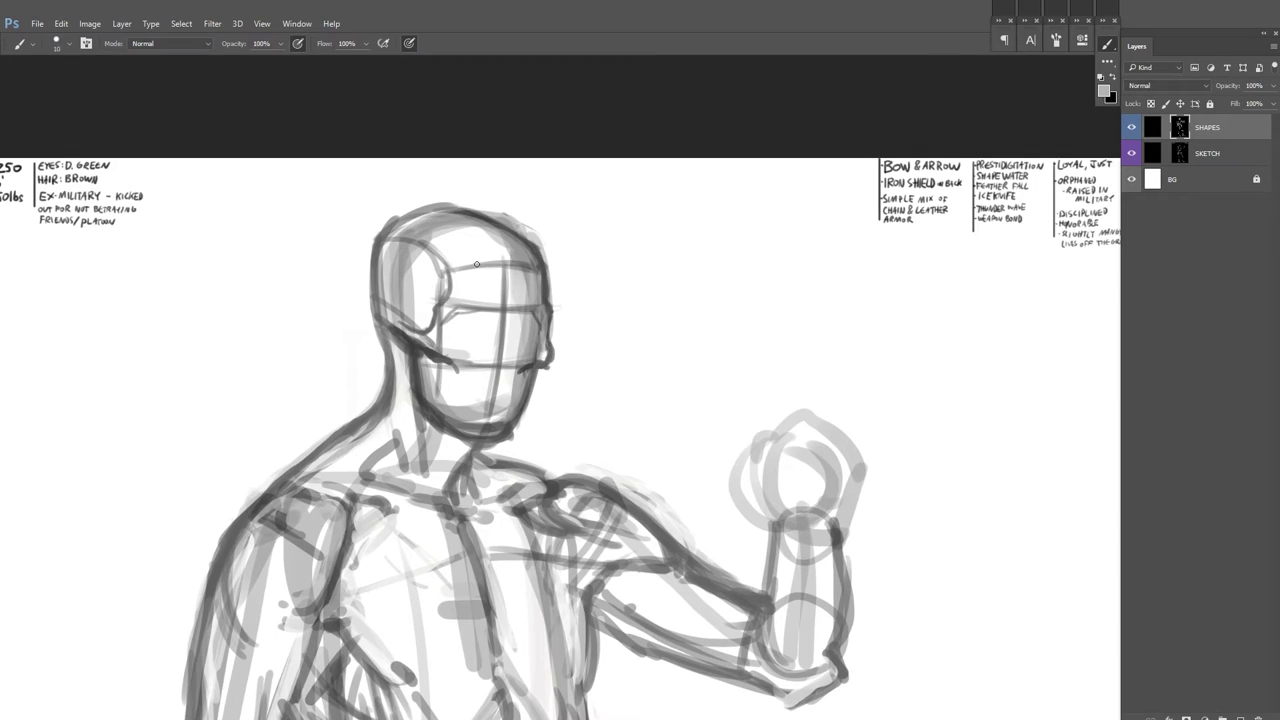
left_click_drag(704, 290, 690, 310)
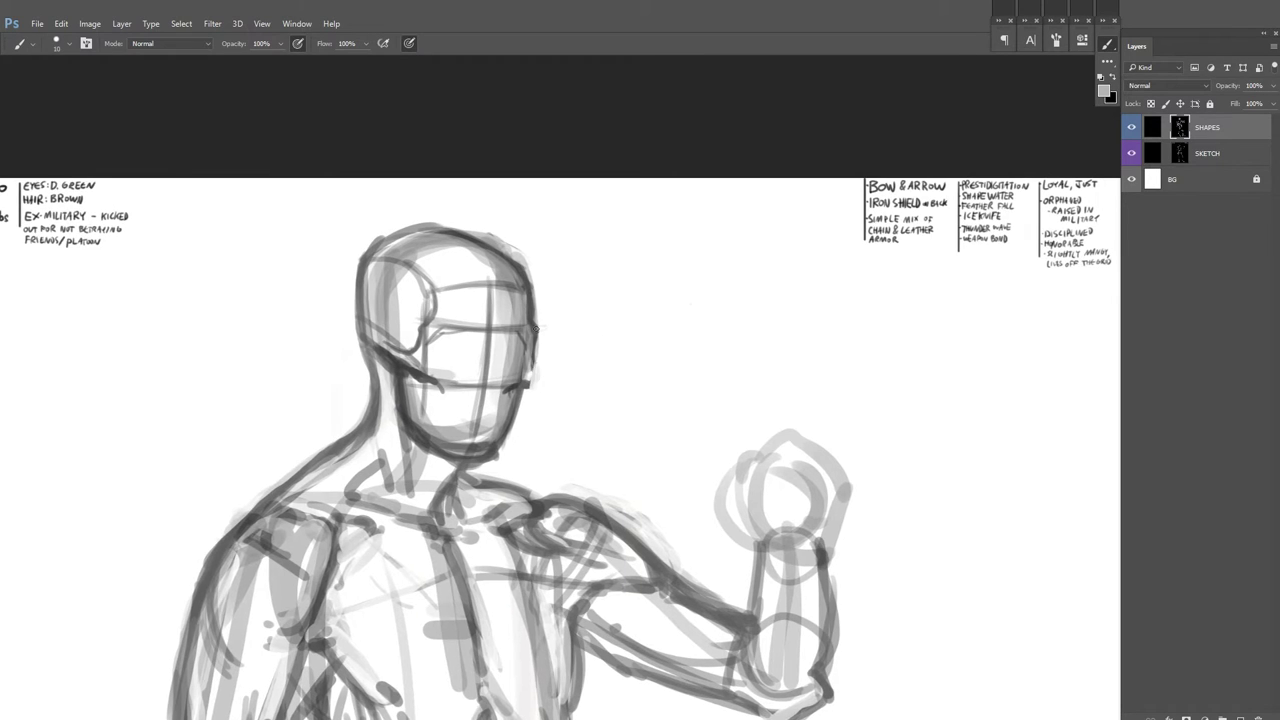
mouse_move(530, 384)
left_mouse_down()
mouse_move(514, 372)
mouse_move(430, 423)
left_mouse_up()
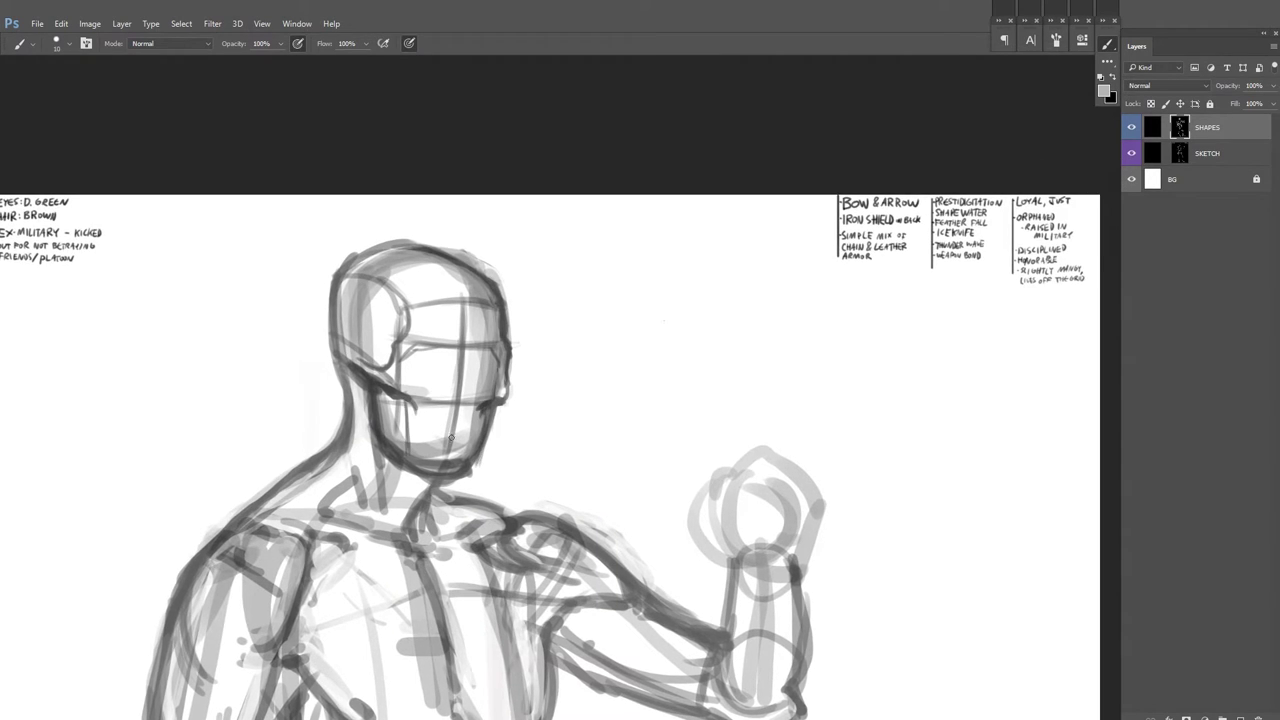
left_click_drag(463, 346, 445, 404)
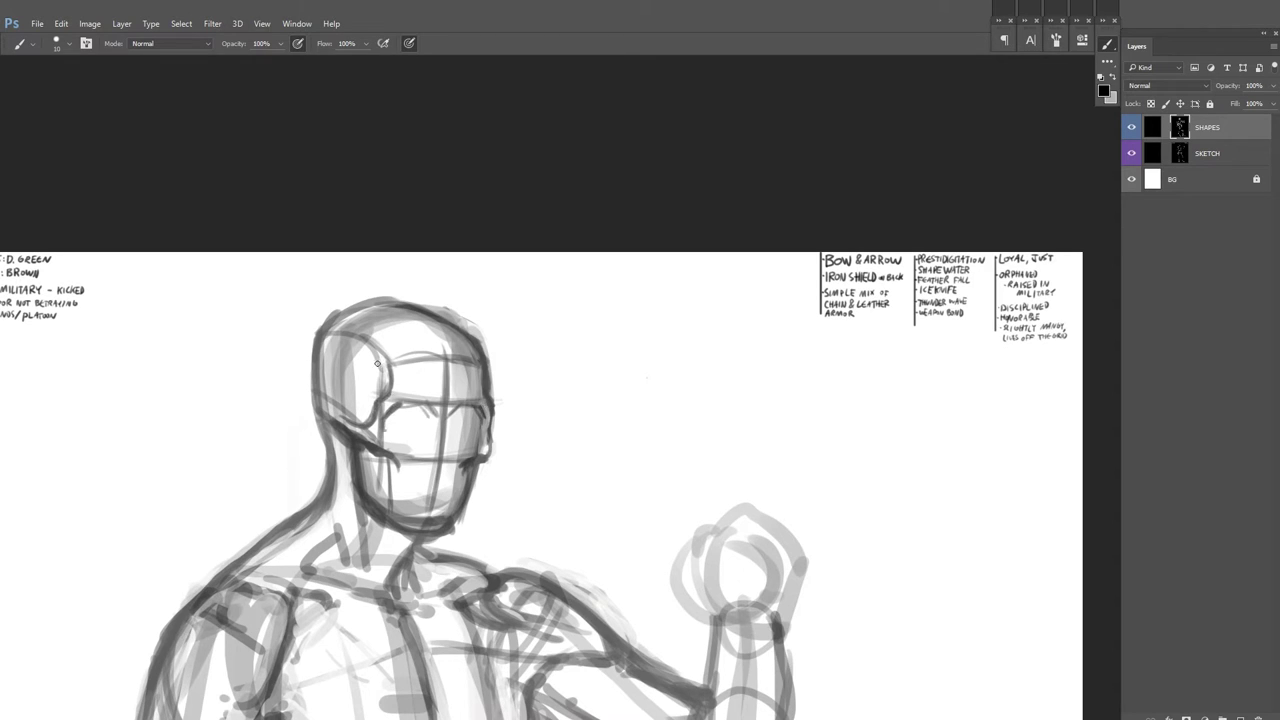
Step: Draw the nose cavity, darken both eye sockets and hatch the temple of the skull
scroll(460, 380, "up", 1)
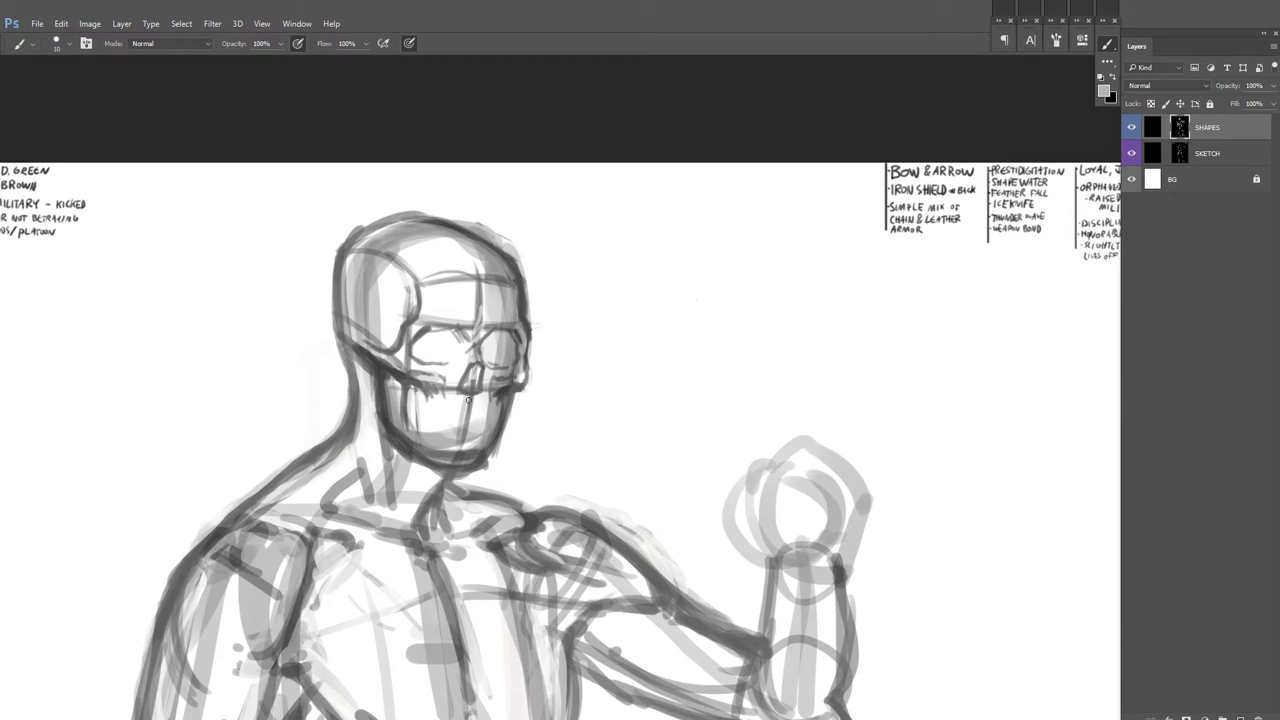
scroll(490, 411, "up", 2)
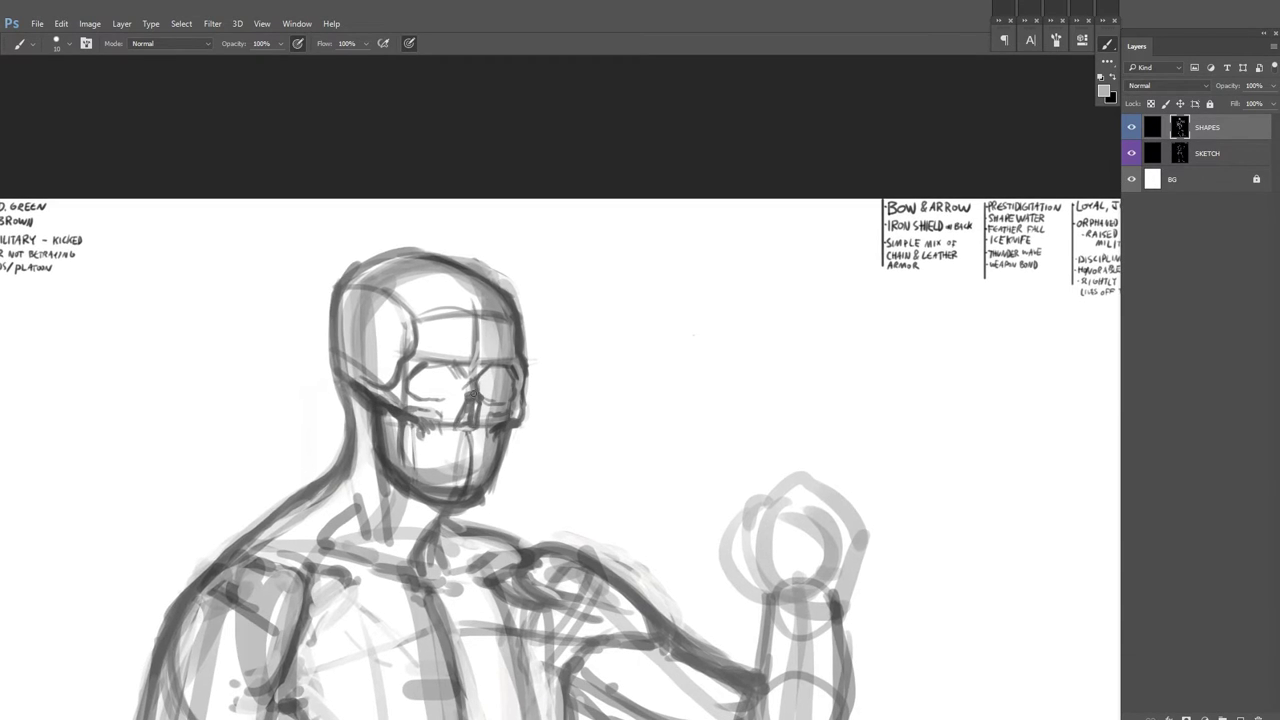
mouse_move(424, 368)
left_mouse_down()
mouse_move(440, 394)
mouse_move(488, 376)
mouse_move(512, 396)
mouse_move(388, 369)
mouse_move(405, 343)
left_mouse_up()
scroll(490, 466, "down", 2)
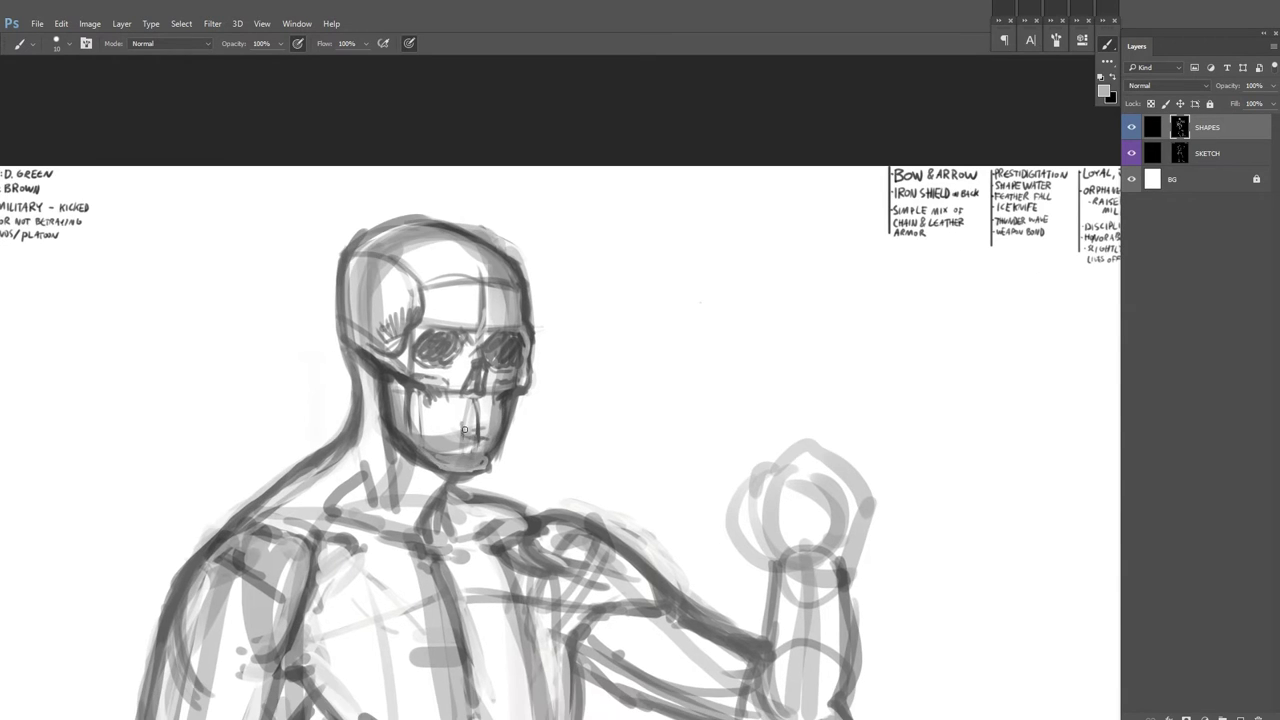
Step: Sketch the teeth and shade the jaw and cheek of the skull, checking the figure in mirrored view
left_click_drag(502, 400, 450, 444)
mouse_move(414, 390)
left_mouse_down()
mouse_move(427, 433)
mouse_move(494, 466)
left_mouse_up()
key("x")
key("x")
left_click_drag(372, 364, 414, 426)
key("x")
key("x")
key("x")
key("ctrl+shift+h")
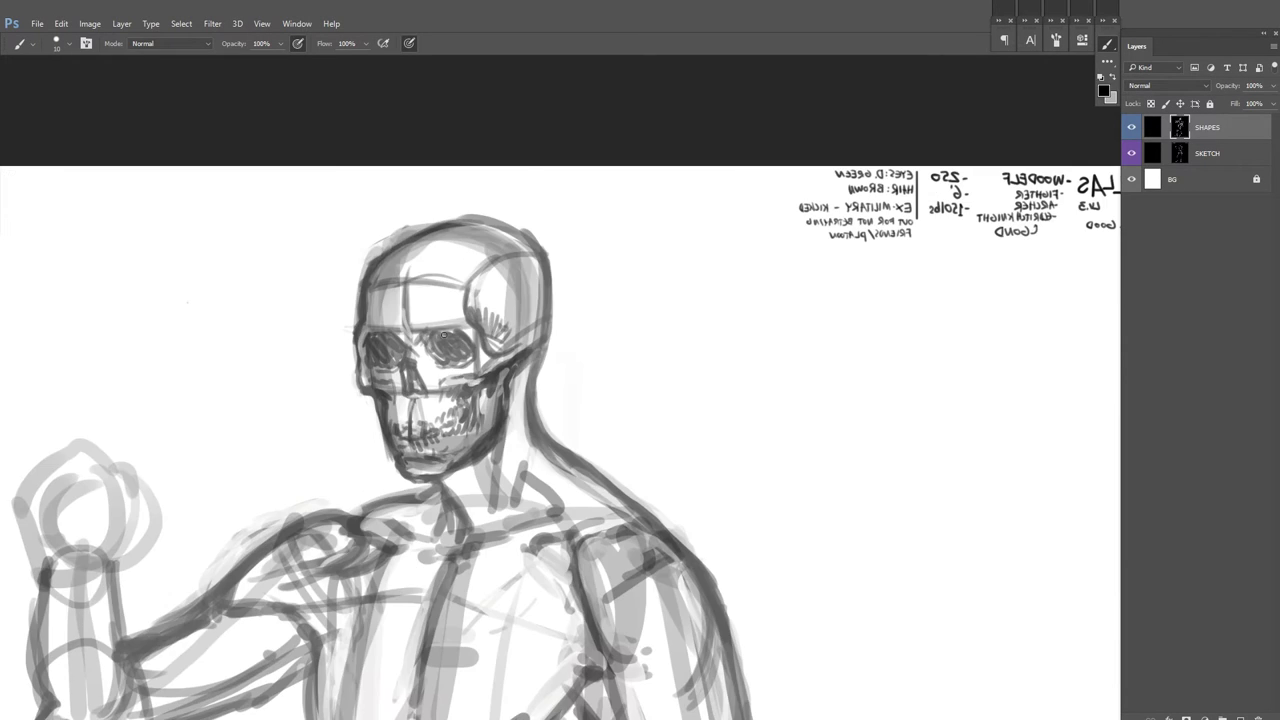
scroll(354, 366, "down", 6)
key("ctrl+shift+h")
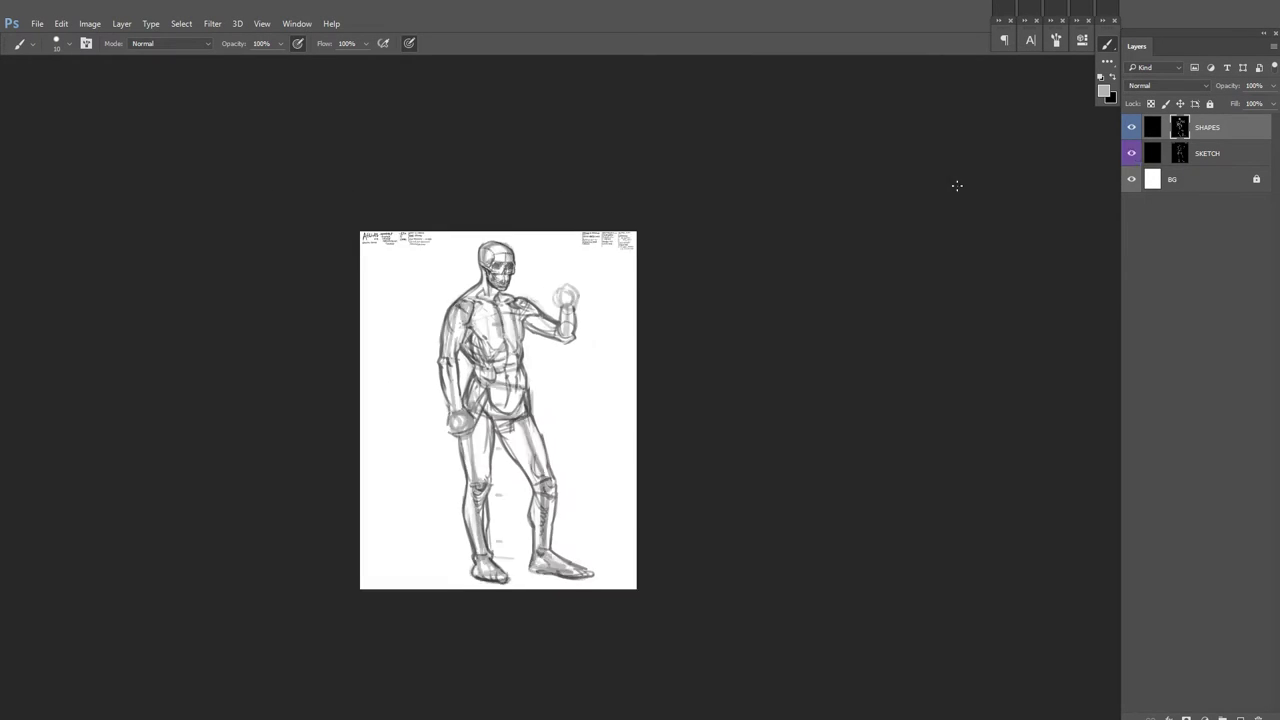
Step: Enlarge the brush and sketch the raised hand as a closed fist with curled fingers over its circle shape
scroll(566, 310, "up", 3)
key("bracketright")
left_click_drag(478, 288, 532, 318)
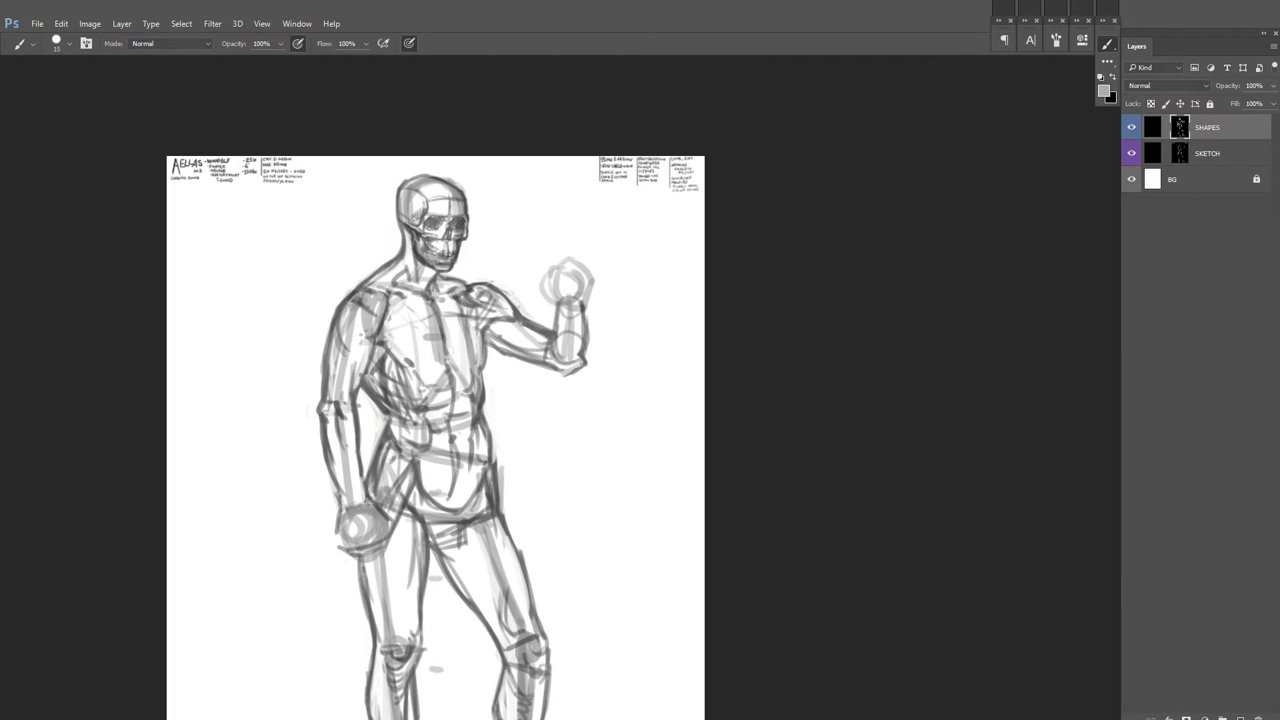
right_click(633, 304)
scroll(574, 263, "up", 1)
mouse_move(580, 262)
left_mouse_down()
mouse_move(570, 320)
mouse_move(535, 290)
mouse_move(548, 287)
left_mouse_up()
scroll(548, 287, "down", 3)
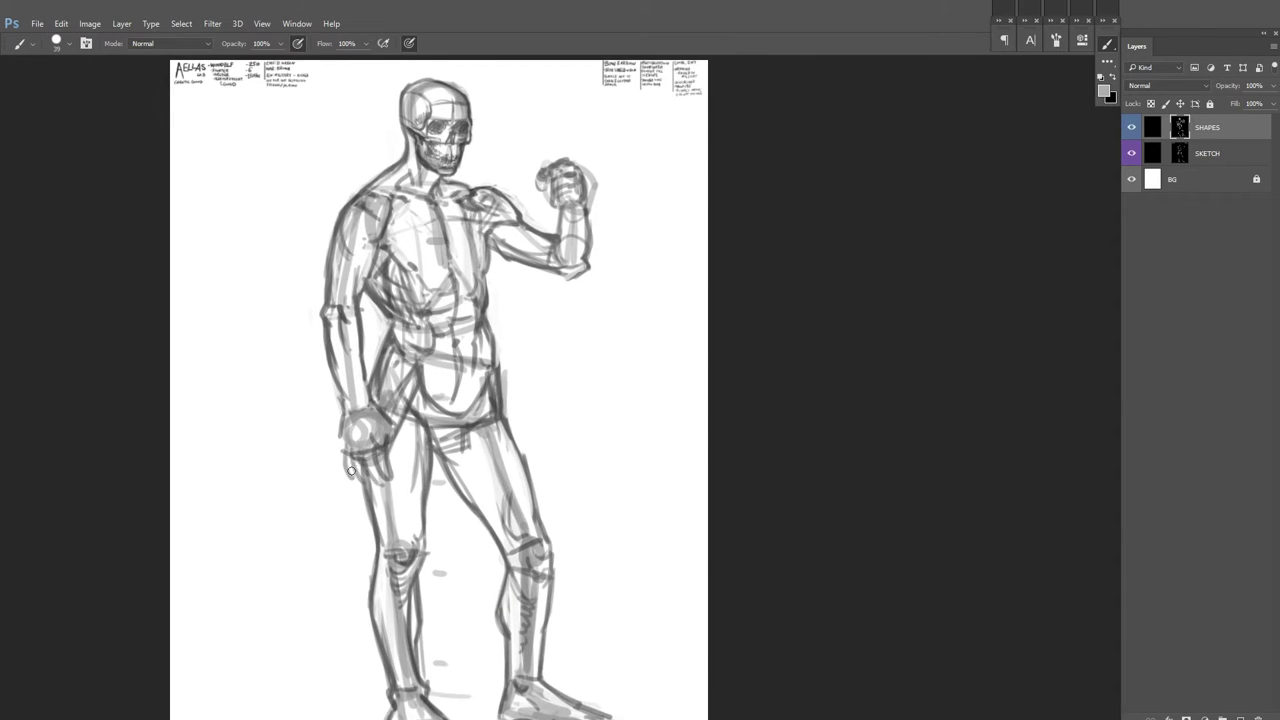
Step: Add the fingers of the lowered hand and mirror the canvas view to check the whole figure
left_click_drag(384, 442, 396, 477)
scroll(563, 423, "down", 3)
scroll(711, 372, "up", 3)
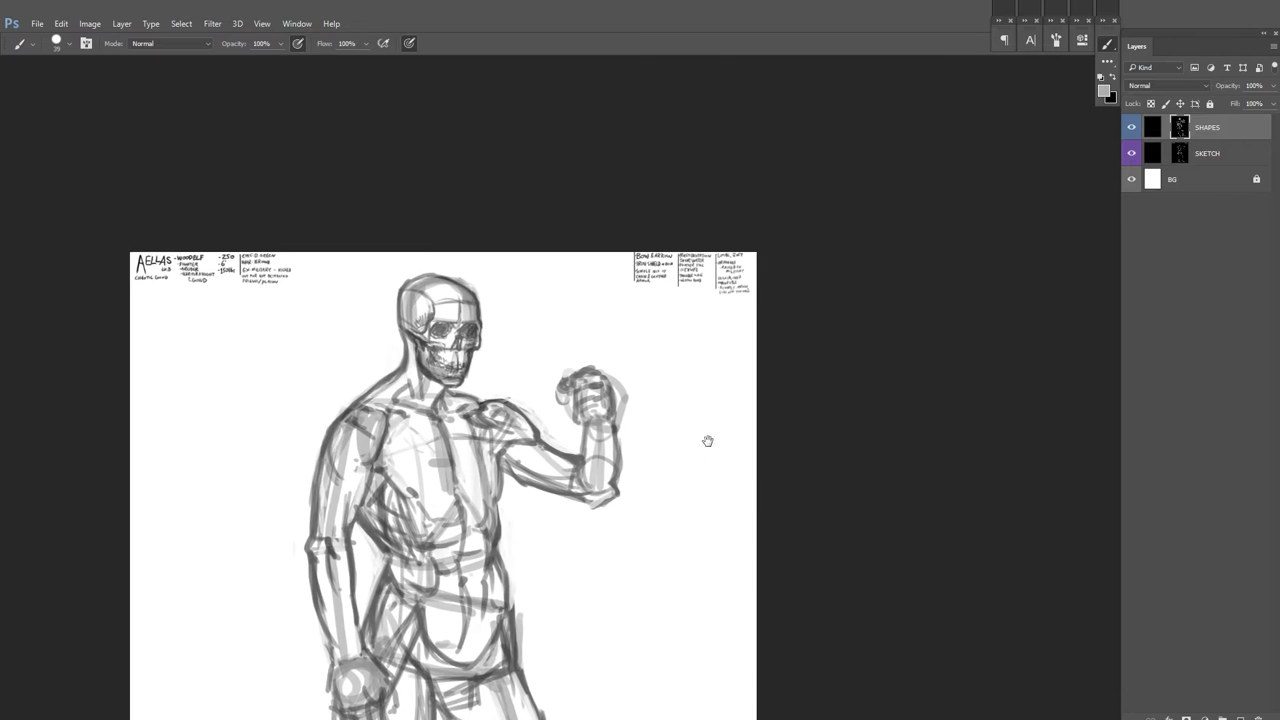
scroll(708, 434, "down", 1)
scroll(675, 451, "down", 3)
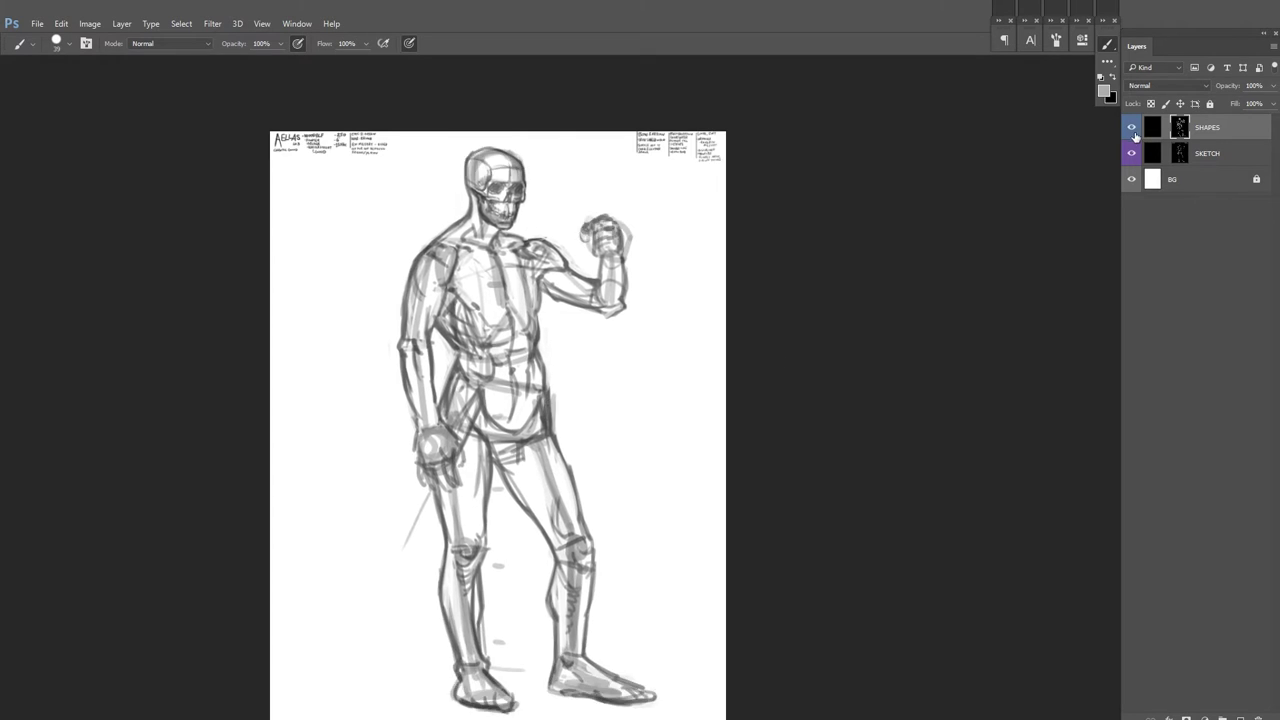
scroll(519, 517, "down", 1)
key("x")
key("h")
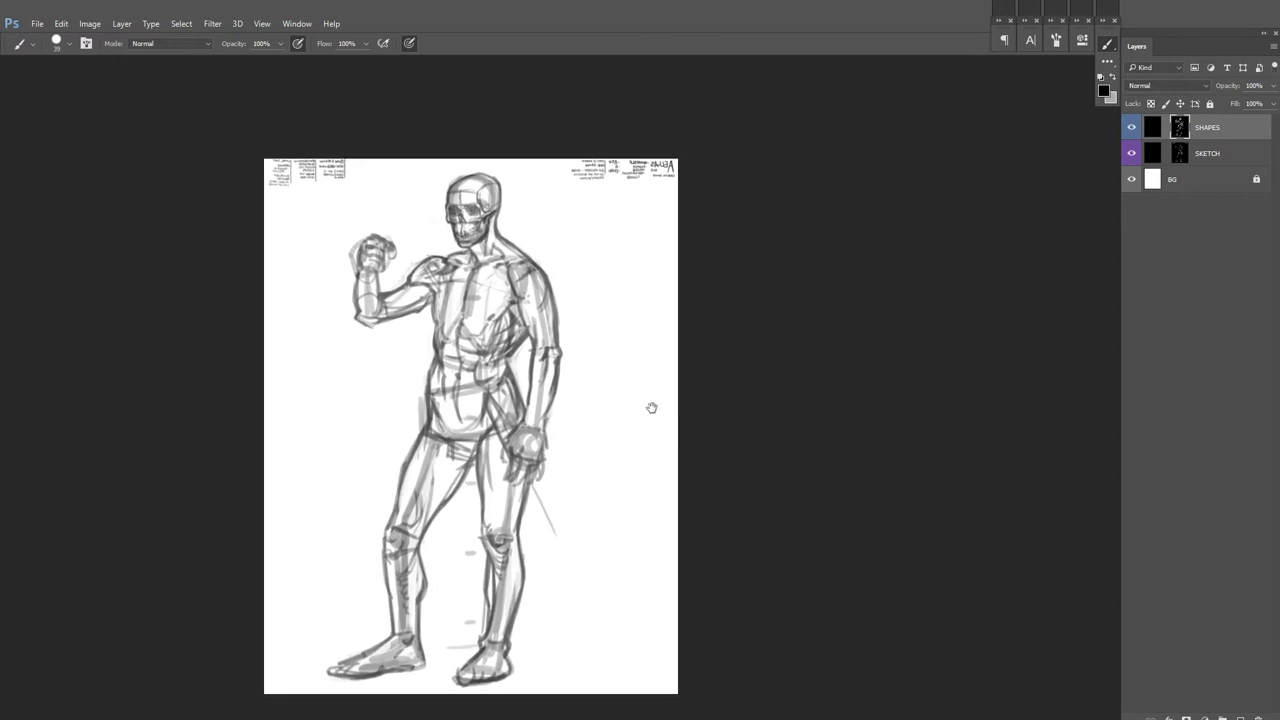
scroll(671, 400, "down", 2)
Step: Create a new layer above SHAPES and name it BONES
key("ctrl+shift+alt+n")
double_click(1207, 128)
type("BONES")
key("Return")
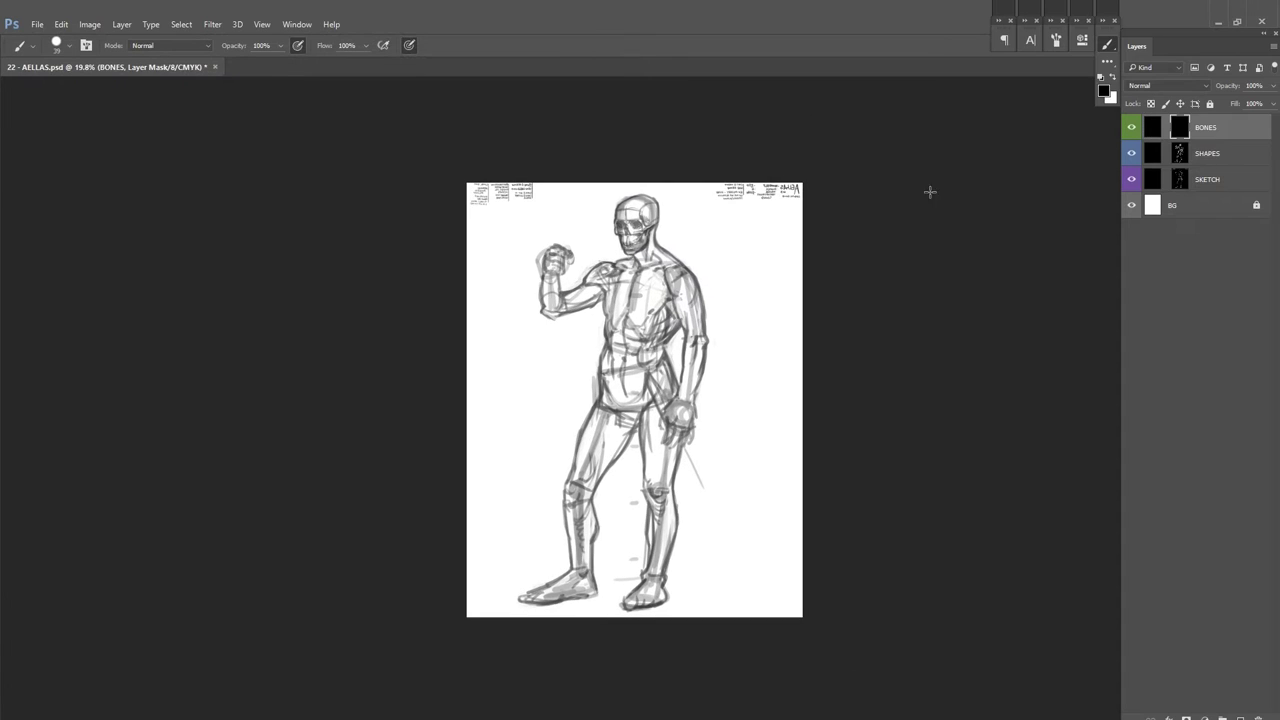
Step: Fade the SHAPES and SKETCH layers to 40% opacity and make BONES the active layer again
key("alt+bracketleft")
key("alt+bracketleft")
key("4")
key("alt+bracketright")
key("alt+bracketright")
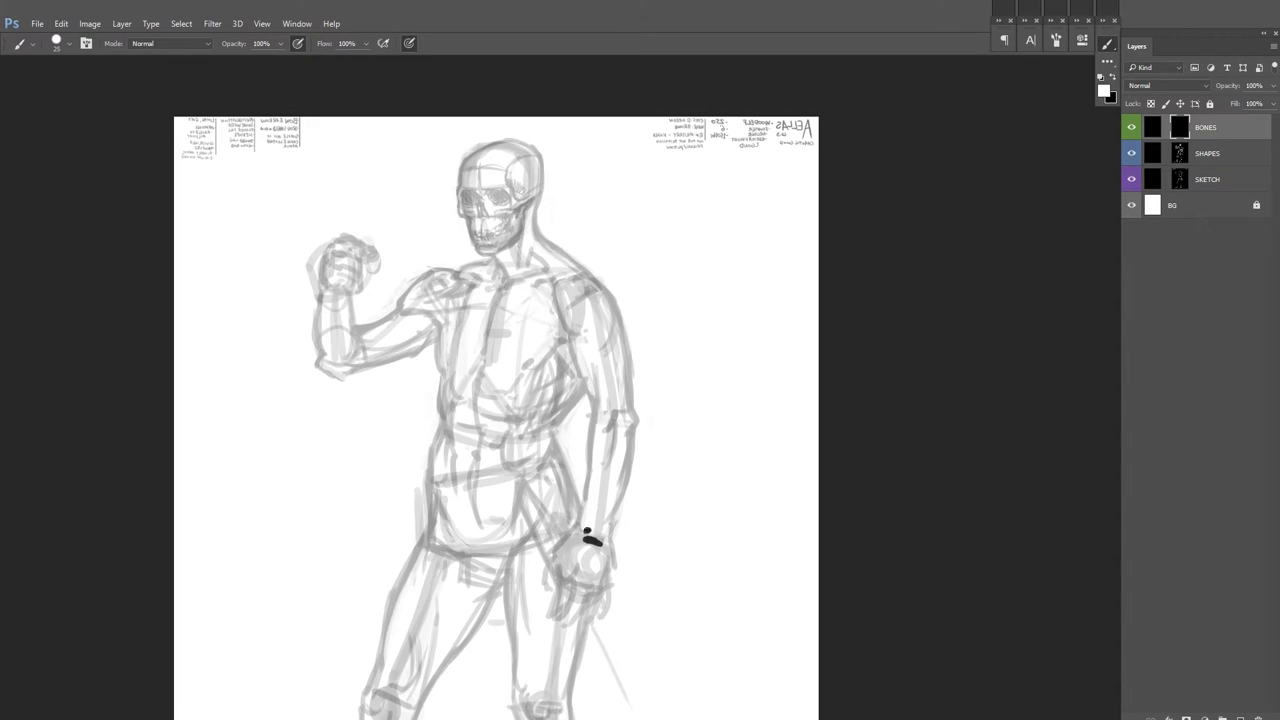
Step: Paint the wrist bones and the two forearm bones of the lowered arm in solid black
left_click_drag(588, 535, 600, 540)
scroll(616, 441, "up", 1)
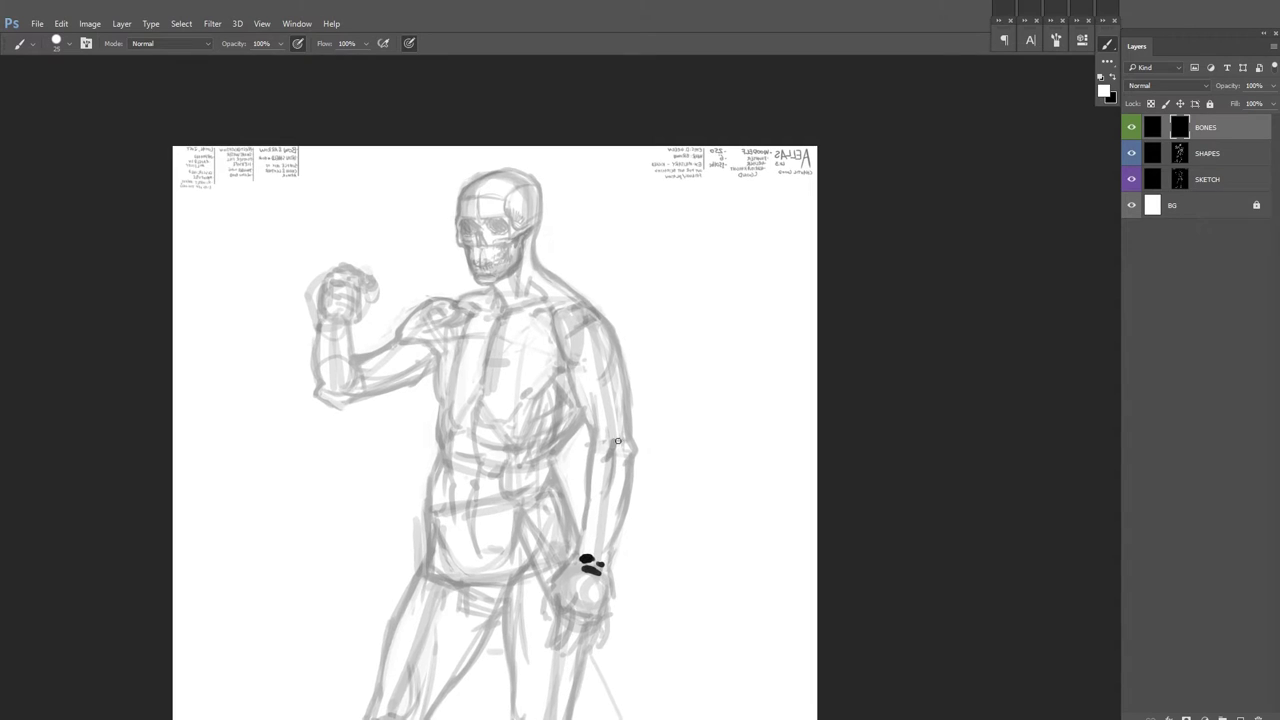
mouse_move(609, 450)
left_mouse_down()
mouse_move(585, 560)
mouse_move(604, 530)
left_mouse_up()
left_click_drag(620, 473, 592, 564)
scroll(568, 362, "up", 2)
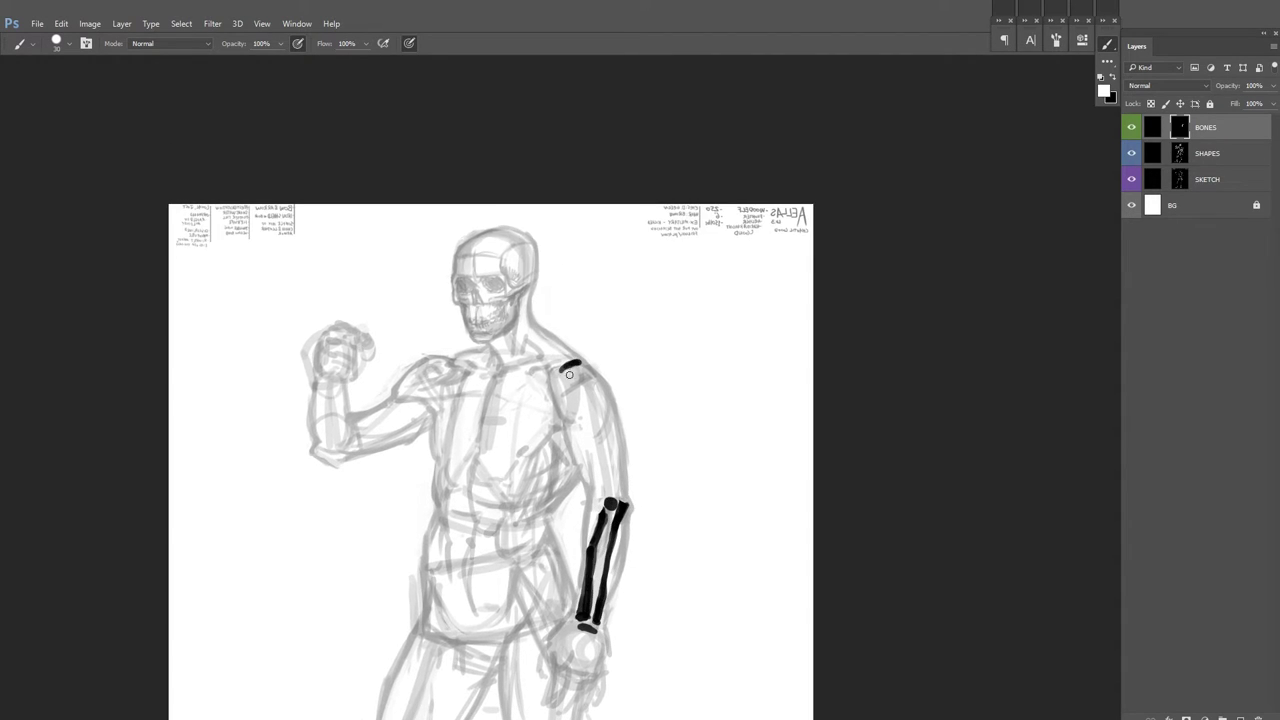
Step: Paint the lowered arm's upper arm bone from shoulder to elbow and clean up the elbow joint and forearm bone edges
mouse_move(563, 380)
left_mouse_down()
mouse_move(587, 389)
mouse_move(610, 500)
mouse_move(580, 615)
left_mouse_up()
key("x")
key("x")
mouse_move(612, 534)
left_mouse_down()
mouse_move(600, 608)
mouse_move(584, 622)
left_mouse_up()
key("x")
scroll(600, 500, "up", 1)
key("x")
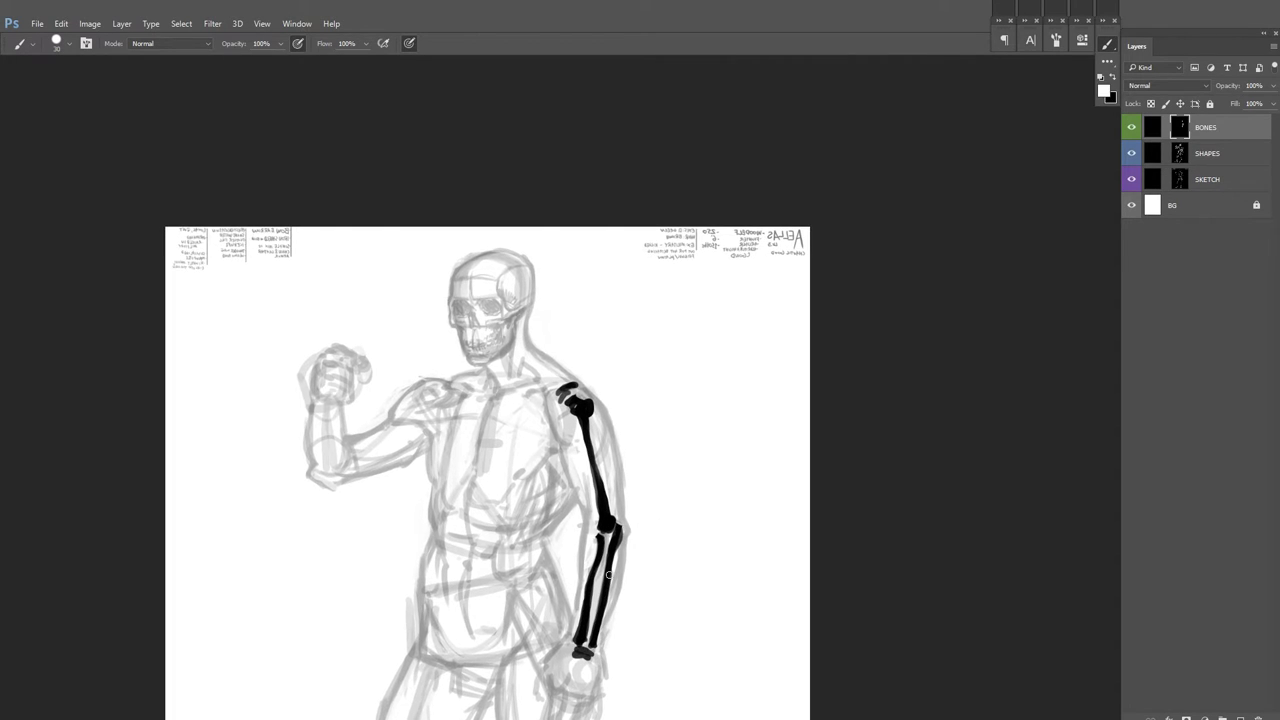
left_click_drag(628, 515, 606, 578)
key("x")
Step: Draw the collarbones and sternum, and paint the upper arm and forearm bones of the raised arm
scroll(587, 408, "up", 1)
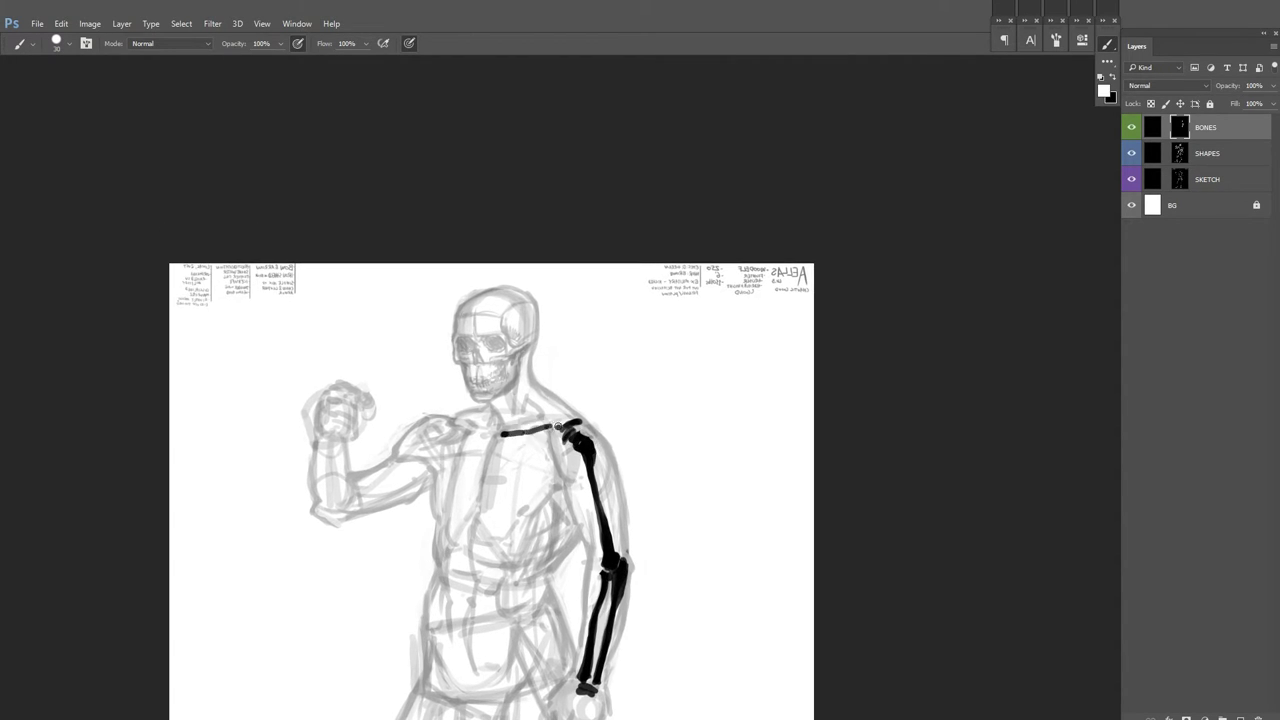
left_click_drag(490, 432, 480, 512)
key("h")
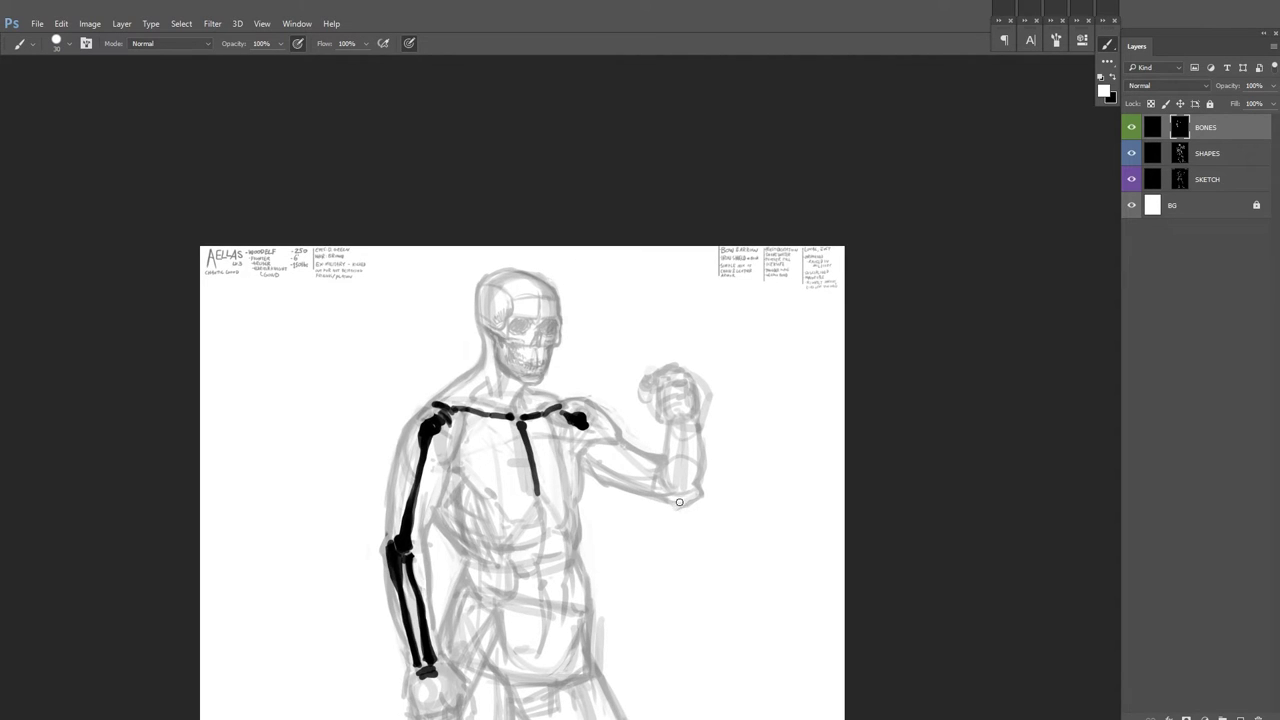
mouse_move(582, 428)
left_mouse_down()
mouse_move(692, 502)
mouse_move(590, 434)
left_mouse_up()
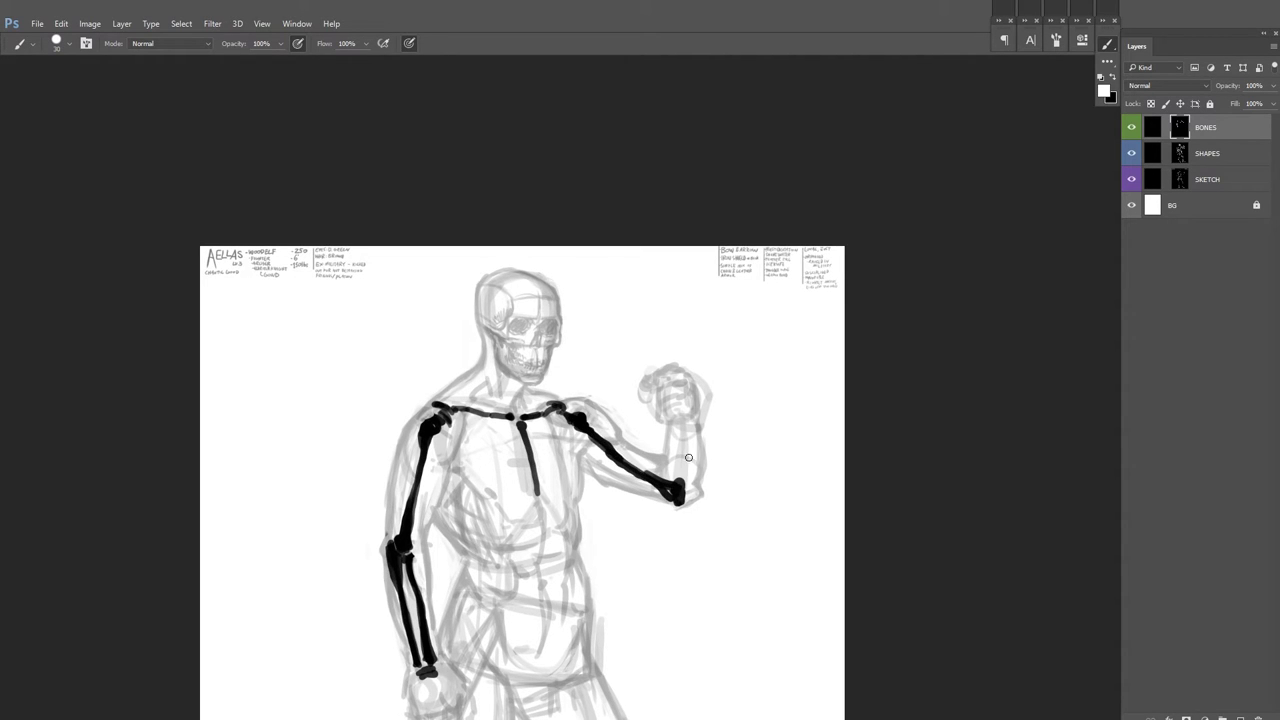
left_click_drag(676, 501, 687, 424)
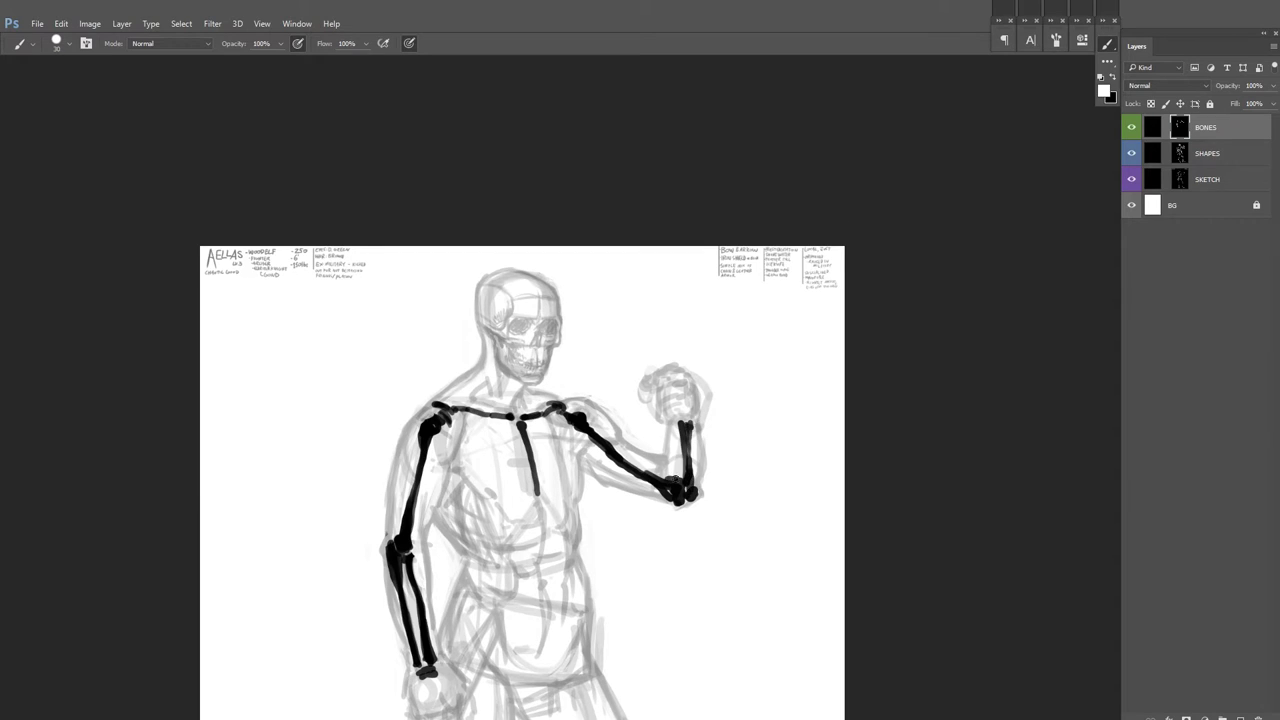
Step: Outline the skull, jaw and cheekbone on the BONES layer and fill in the eye sockets
key("ctrl+plus")
mouse_move(428, 440)
left_mouse_down()
mouse_move(474, 346)
mouse_move(562, 408)
mouse_move(538, 522)
left_mouse_up()
mouse_move(430, 436)
left_mouse_down()
mouse_move(500, 540)
mouse_move(532, 528)
left_mouse_up()
mouse_move(526, 438)
left_mouse_down()
mouse_move(518, 480)
mouse_move(540, 432)
left_mouse_up()
mouse_move(560, 432)
left_mouse_down()
mouse_move(535, 451)
mouse_move(495, 440)
mouse_move(550, 445)
mouse_move(456, 461)
mouse_move(482, 470)
left_mouse_up()
key("x")
key("x")
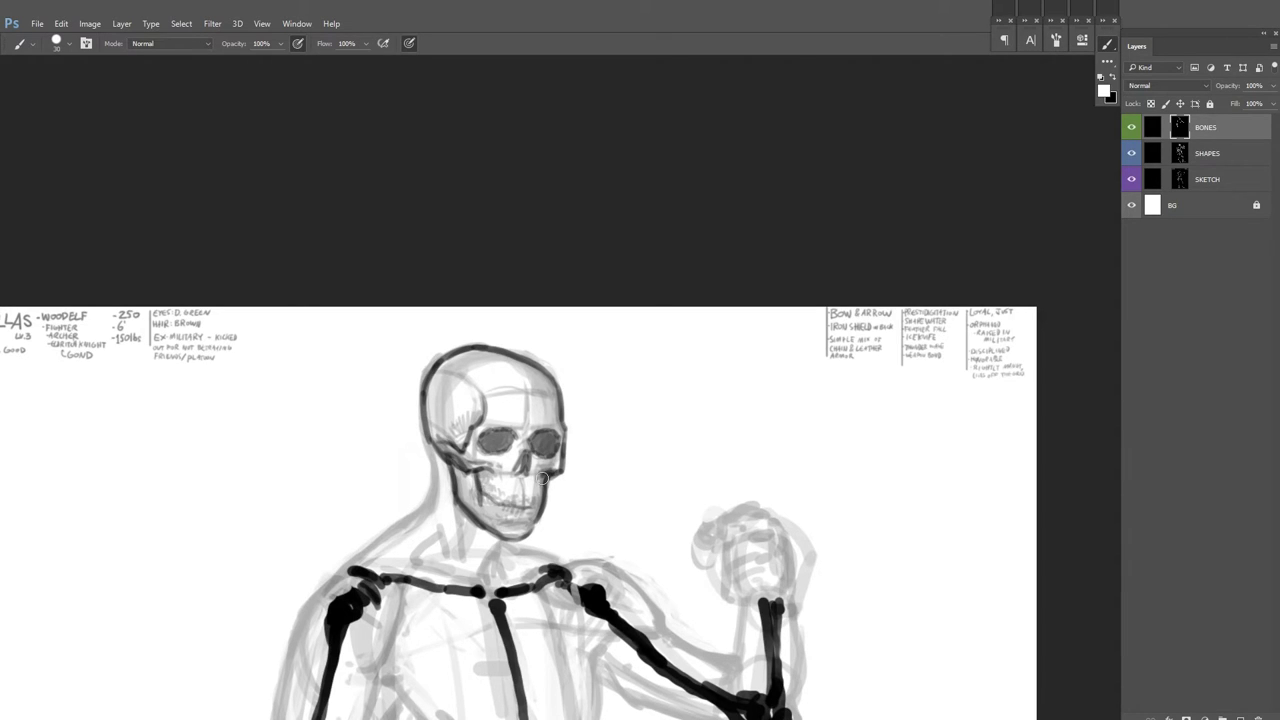
Step: Draw the neck vertebrae from the base of the skull down to the collarbones
scroll(514, 420, "down", 1)
mouse_move(478, 482)
left_mouse_down()
mouse_move(460, 492)
mouse_move(458, 420)
mouse_move(469, 470)
left_mouse_up()
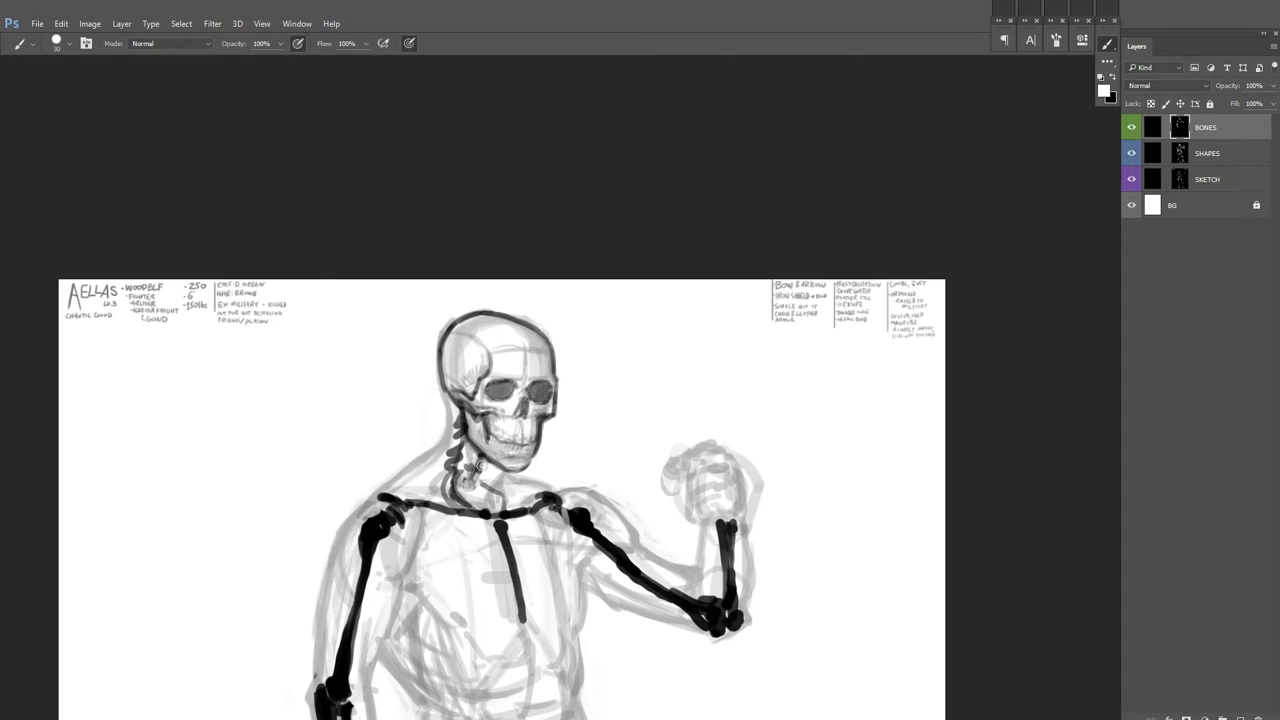
scroll(469, 470, "down", 2)
Step: Outline the rib cage on both sides of the sternum, including its lower arch
scroll(514, 400, "up", 1)
left_click_drag(542, 430, 559, 526)
mouse_move(473, 430)
left_mouse_down()
mouse_move(471, 503)
mouse_move(526, 498)
left_mouse_up()
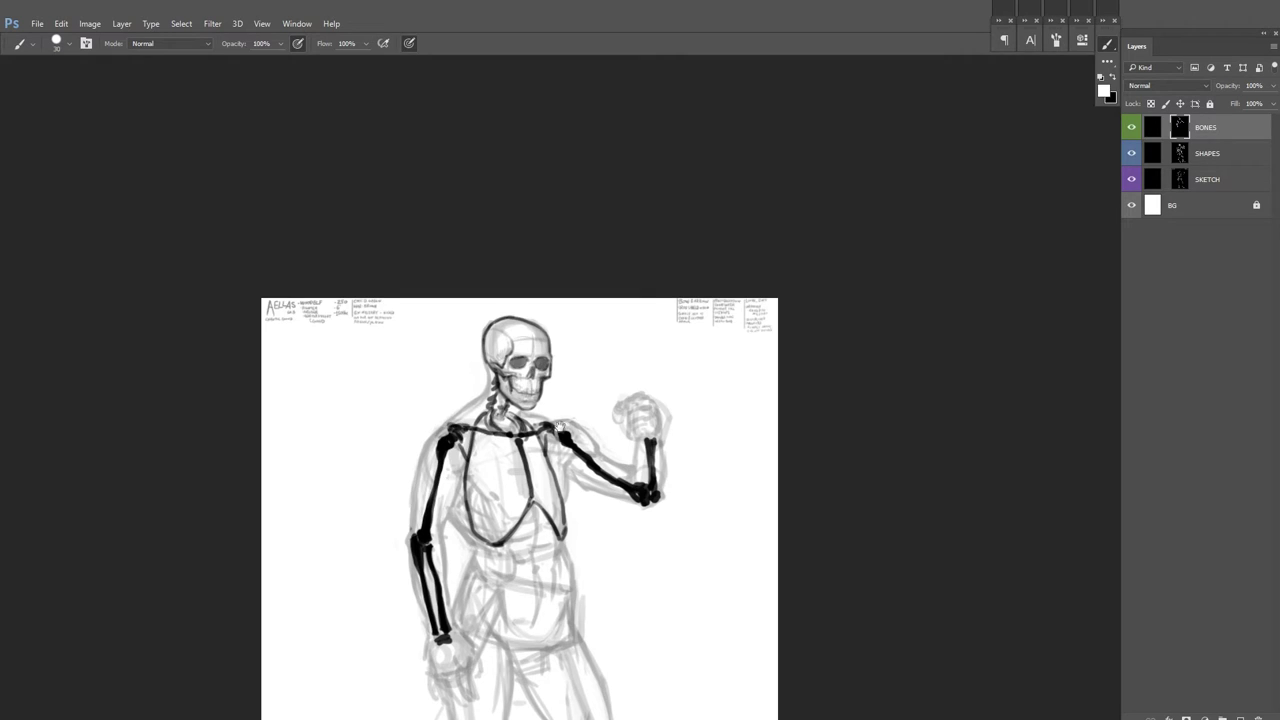
Step: Draw the pelvis from its hip points and connect it to the rib cage with the lower spine
left_click_drag(641, 554, 607, 462)
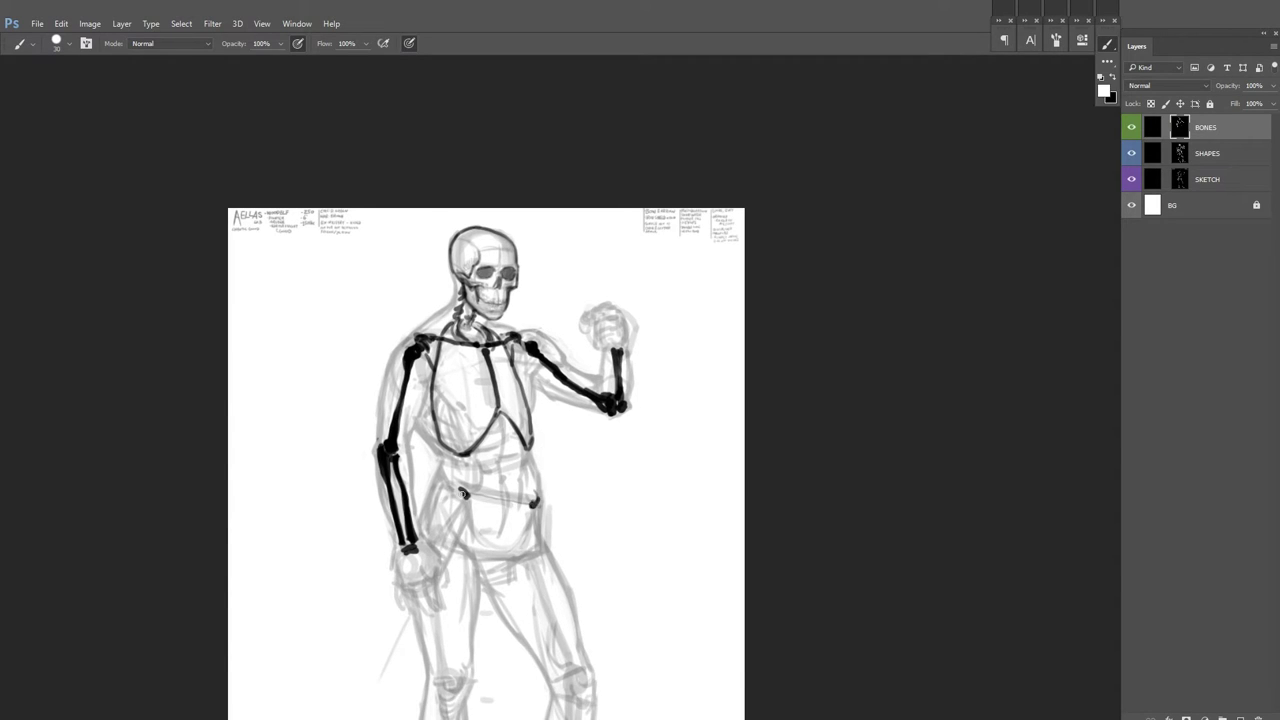
mouse_move(448, 466)
left_mouse_down()
mouse_move(500, 482)
mouse_move(440, 449)
left_mouse_up()
mouse_move(517, 493)
left_mouse_down()
mouse_move(510, 511)
mouse_move(446, 520)
mouse_move(478, 540)
left_mouse_up()
scroll(563, 441, "up", 2)
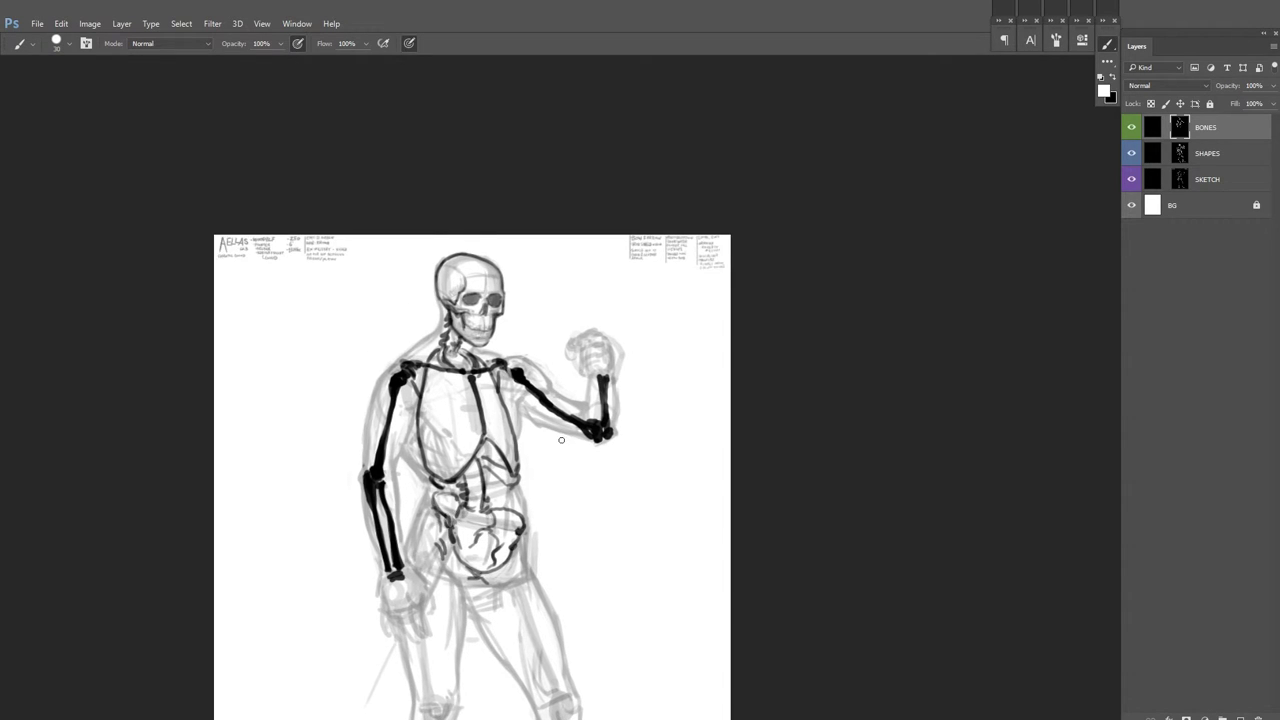
Step: Mirror the view, finish the pelvis's lower edge and draw the kneecaps and knee joints, cleaning up their edges
key("ctrl+shift+h")
key("x")
scroll(494, 459, "down", 5)
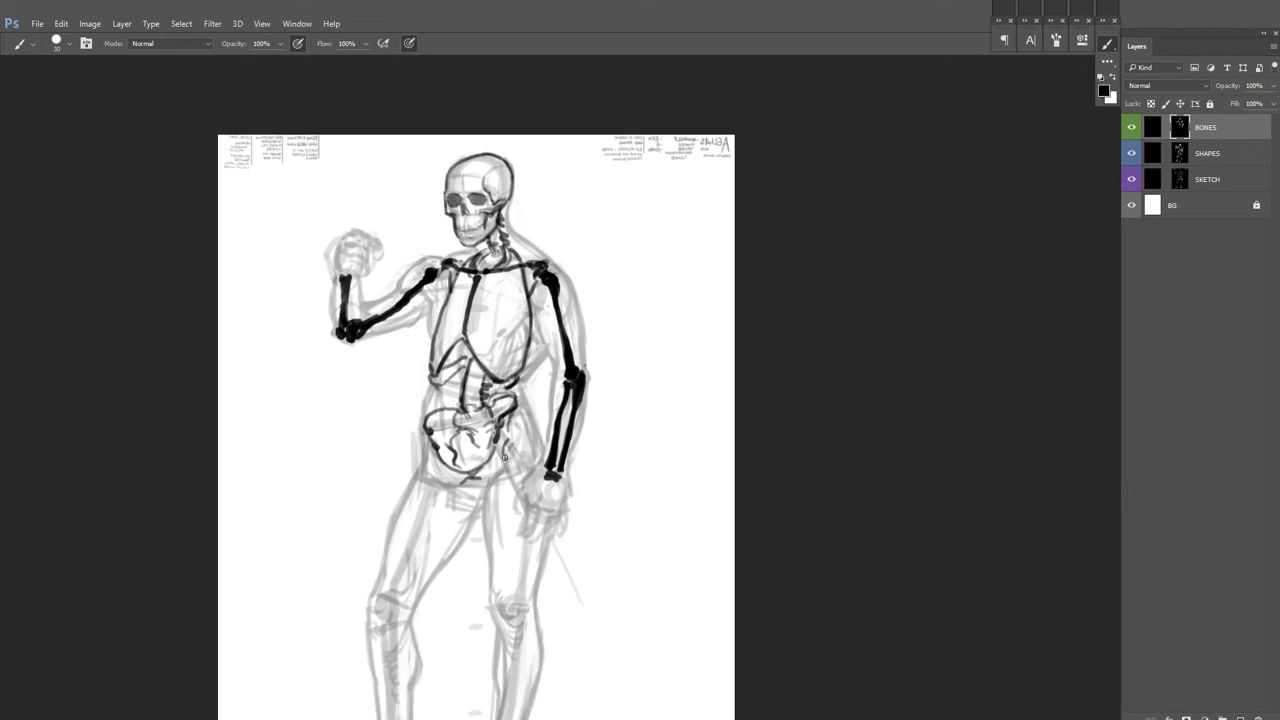
key("x")
scroll(501, 552, "down", 3)
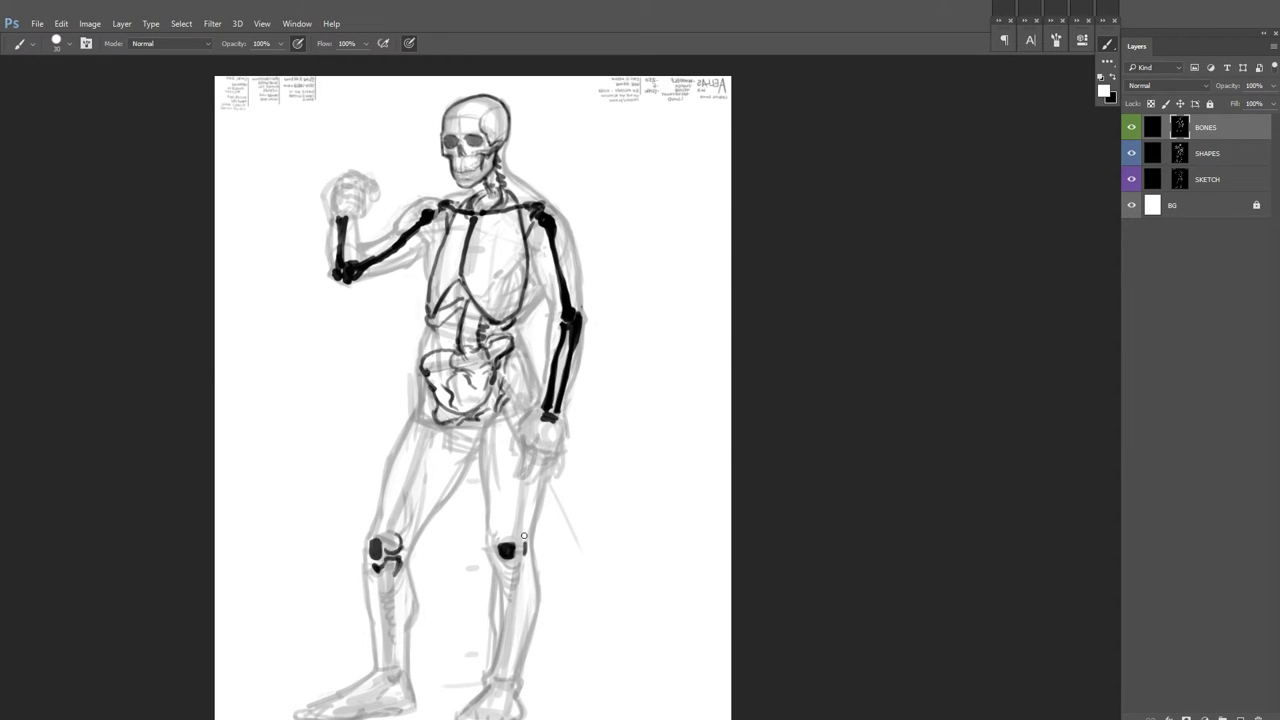
key("x")
left_click_drag(503, 556, 507, 566)
key("x")
scroll(526, 562, "down", 4)
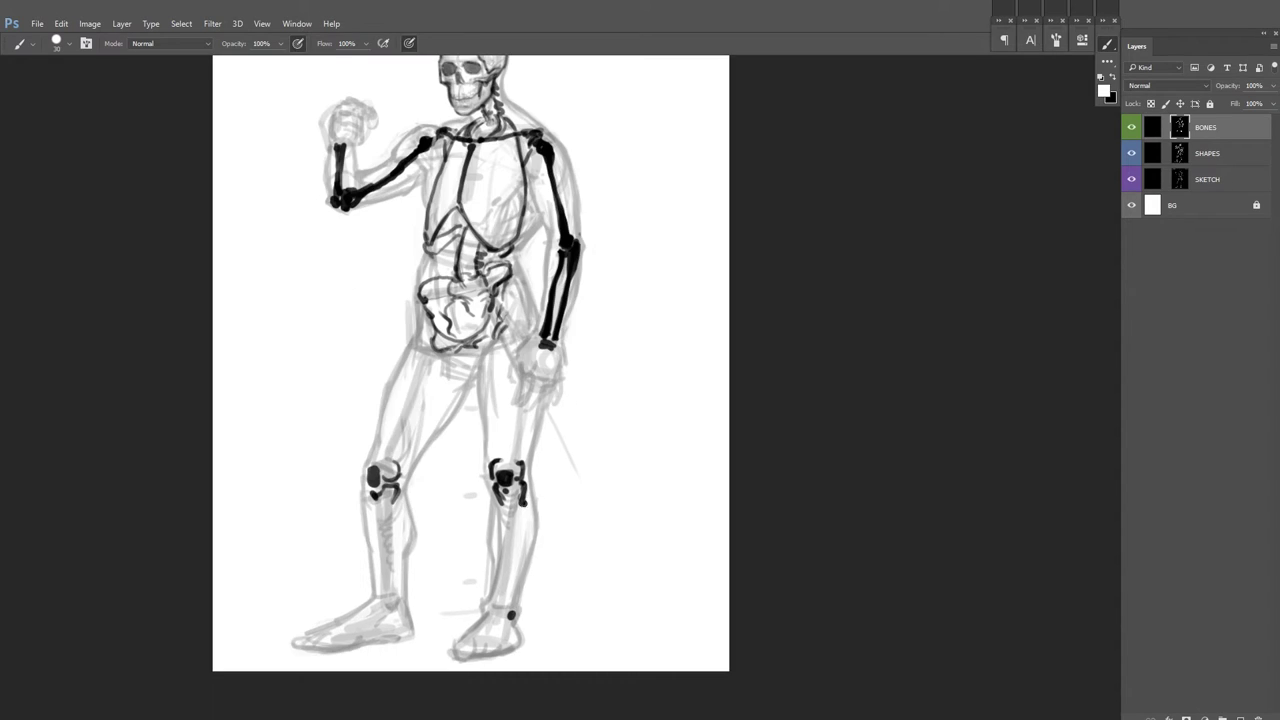
Step: Paint the shin bones and thigh bone of the straight leg beside the lowered hand
mouse_move(518, 498)
left_mouse_down()
mouse_move(496, 614)
mouse_move(512, 486)
mouse_move(502, 608)
left_mouse_up()
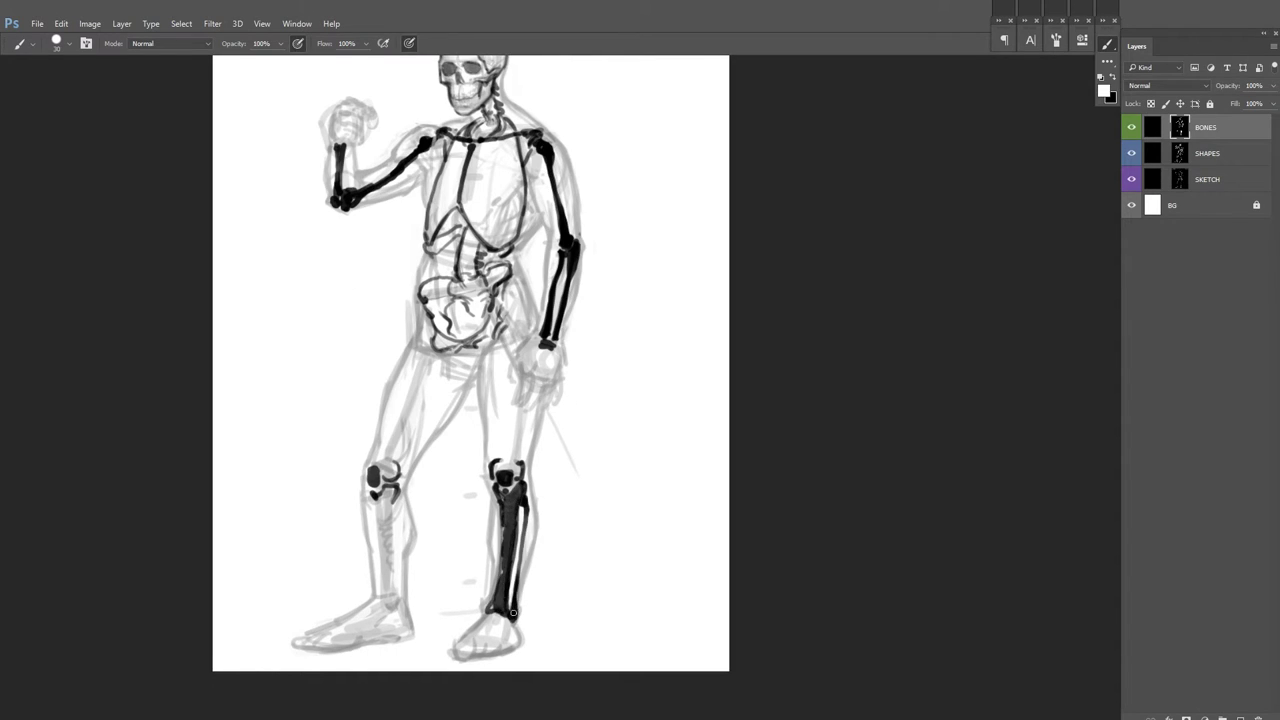
scroll(527, 486, "up", 4)
mouse_move(530, 466)
left_mouse_down()
mouse_move(515, 592)
mouse_move(530, 466)
mouse_move(520, 490)
left_mouse_up()
scroll(520, 480, "down", 4)
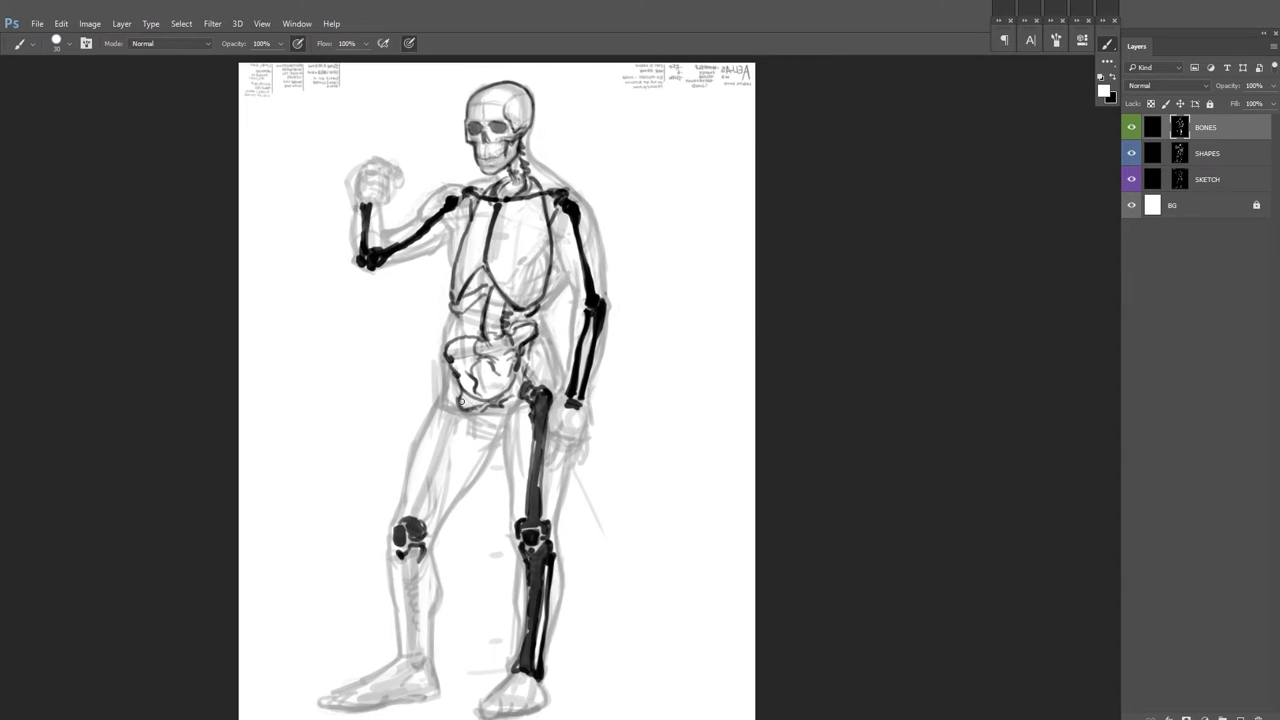
Step: Paint the thigh bone of the other leg from hip to knee and flip the canvas back
mouse_move(456, 401)
left_mouse_down()
mouse_move(420, 515)
mouse_move(452, 406)
left_mouse_up()
key("ctrl+shift+h")
scroll(576, 424, "down", 4)
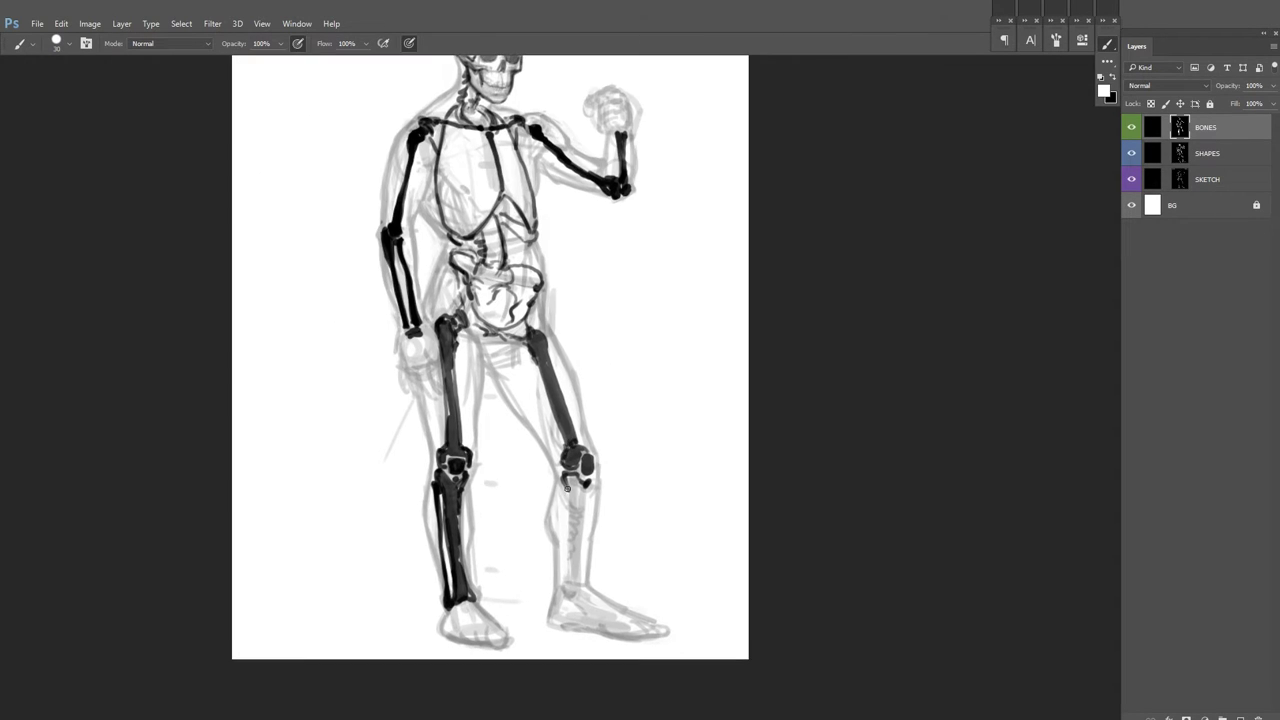
Step: Paint the bent leg's shin bones below the knee and fill in the foot bones
mouse_move(567, 513)
left_mouse_down()
mouse_move(574, 475)
mouse_move(580, 595)
mouse_move(575, 508)
mouse_move(645, 527)
left_mouse_up()
scroll(576, 540, "down", 5)
scroll(600, 520, "up", 2)
left_click_drag(448, 540, 477, 560)
scroll(477, 560, "up", 10)
key("x")
key("x")
key("x")
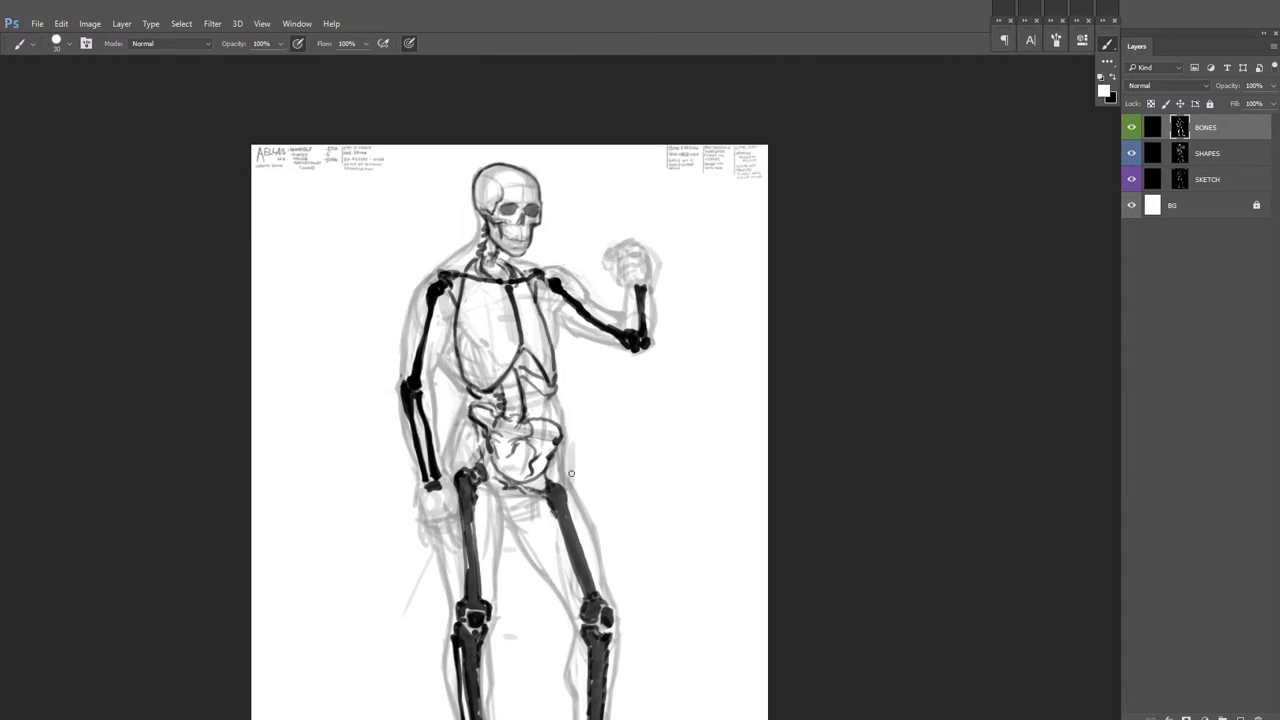
Step: Add the bony lower edge of the pelvis and draw the finger bones of the lowered hand
key("x")
scroll(567, 492, "up", 3)
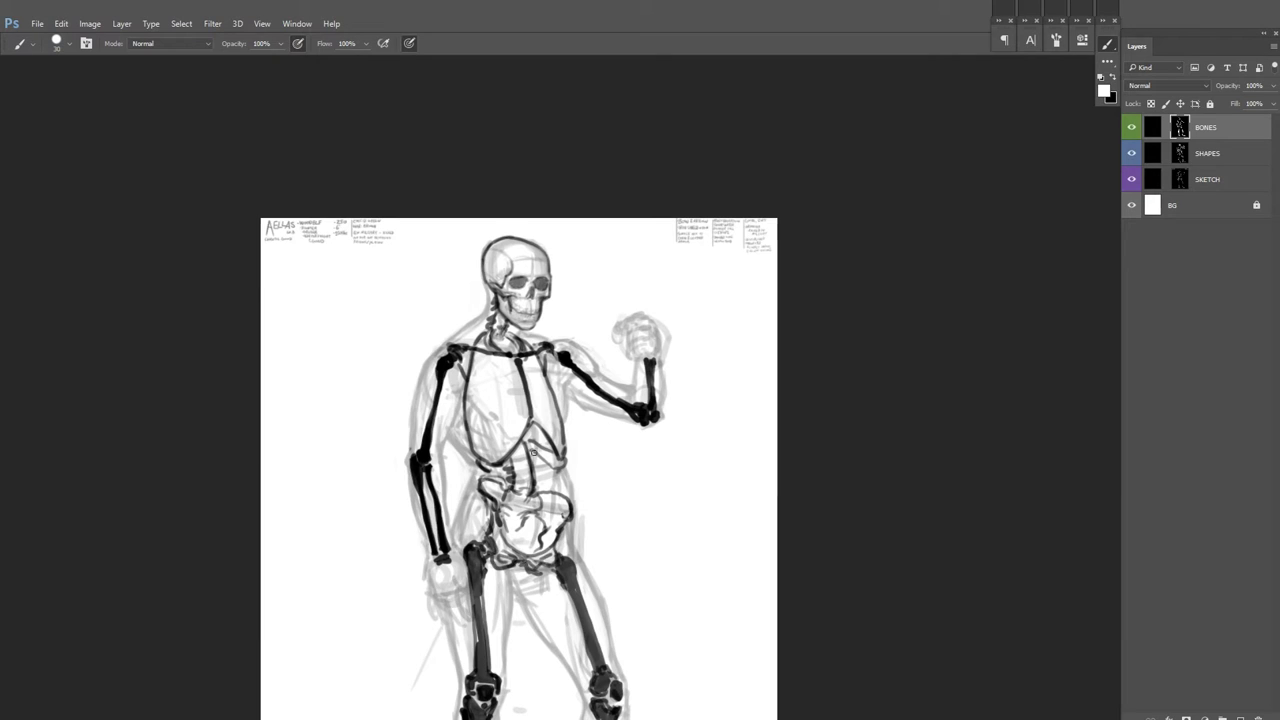
scroll(490, 530, "up", 2)
scroll(466, 507, "up", 1)
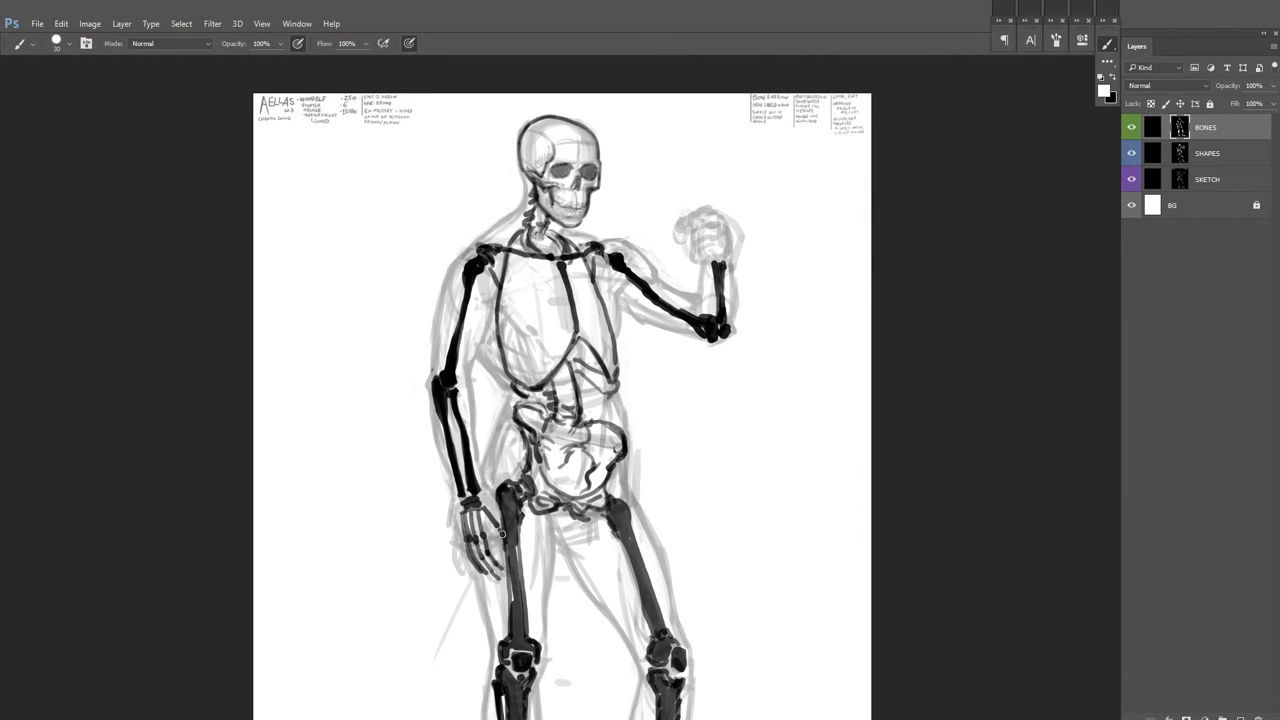
Step: Mirror the view, draw the raised fist's finger bones and flip the canvas back
scroll(503, 530, "up", 10)
key("ctrl+shift+h")
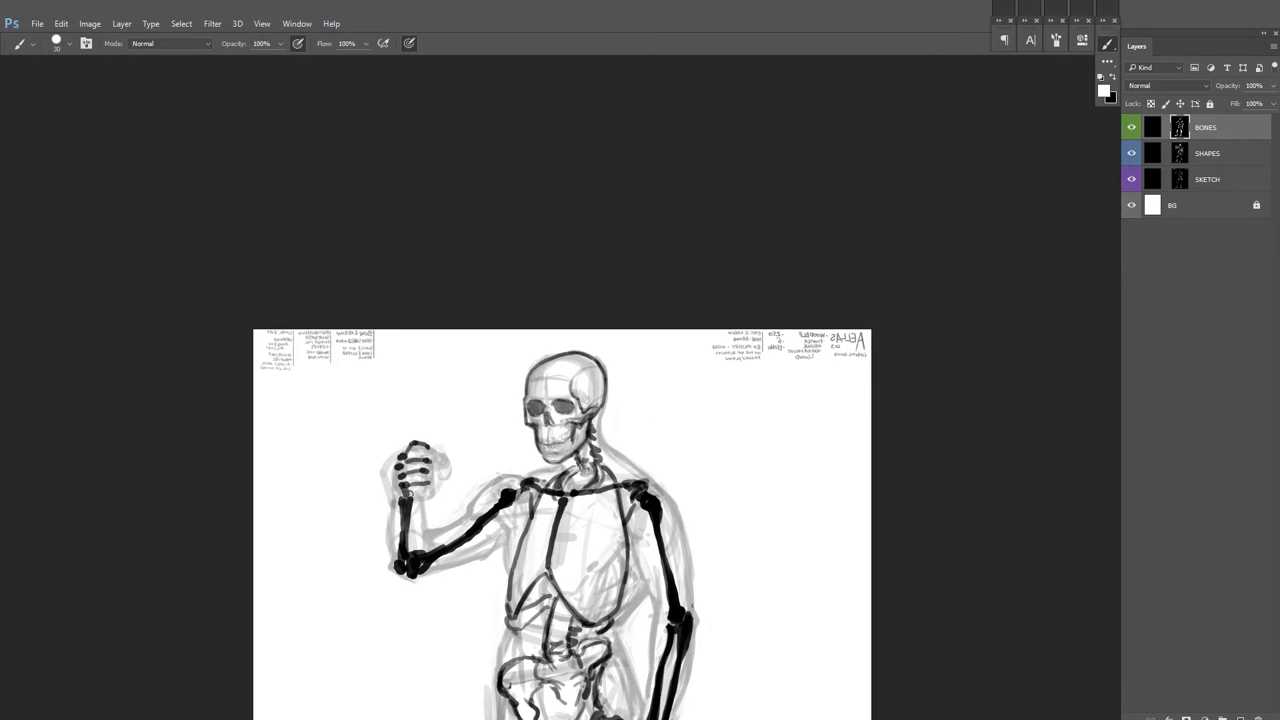
scroll(724, 400, "down", 5)
key("ctrl+shift+h")
scroll(724, 400, "up", 3)
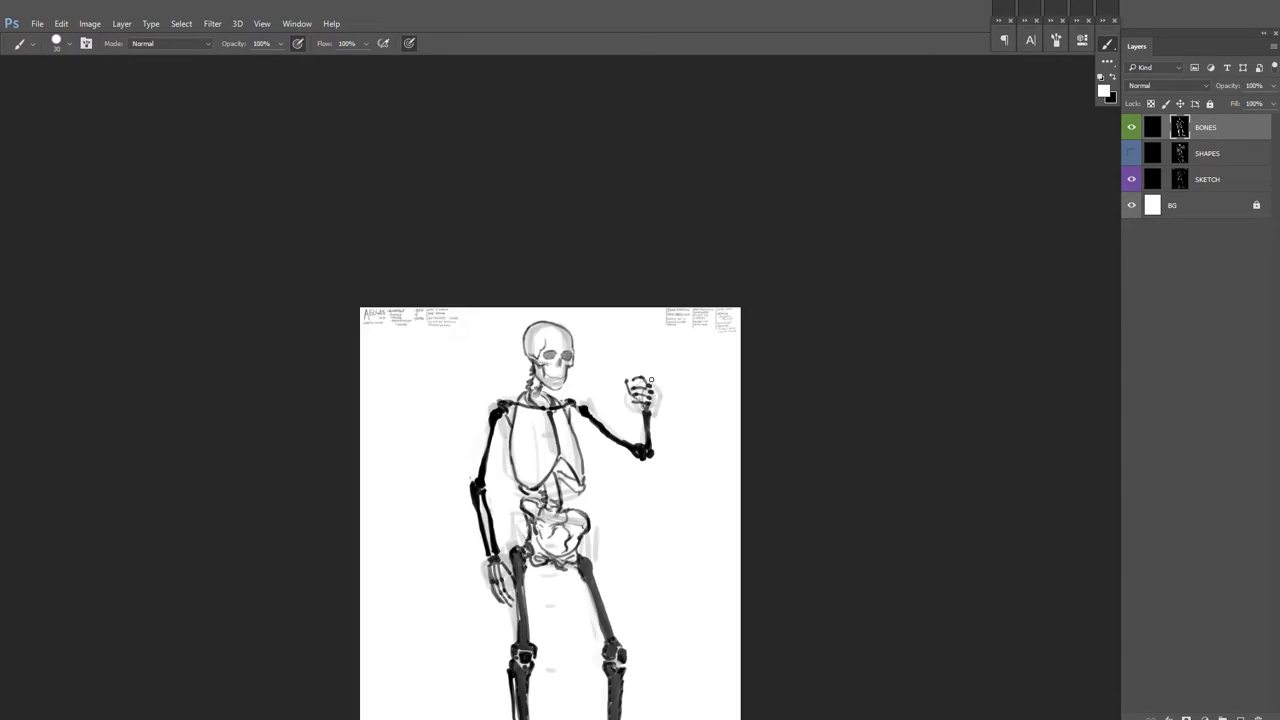
Step: Add a new masked layer named MUSCLES above the BONES layer
scroll(724, 400, "down", 1)
key("x")
key("ctrl+shift+alt+n")
double_click(1205, 127)
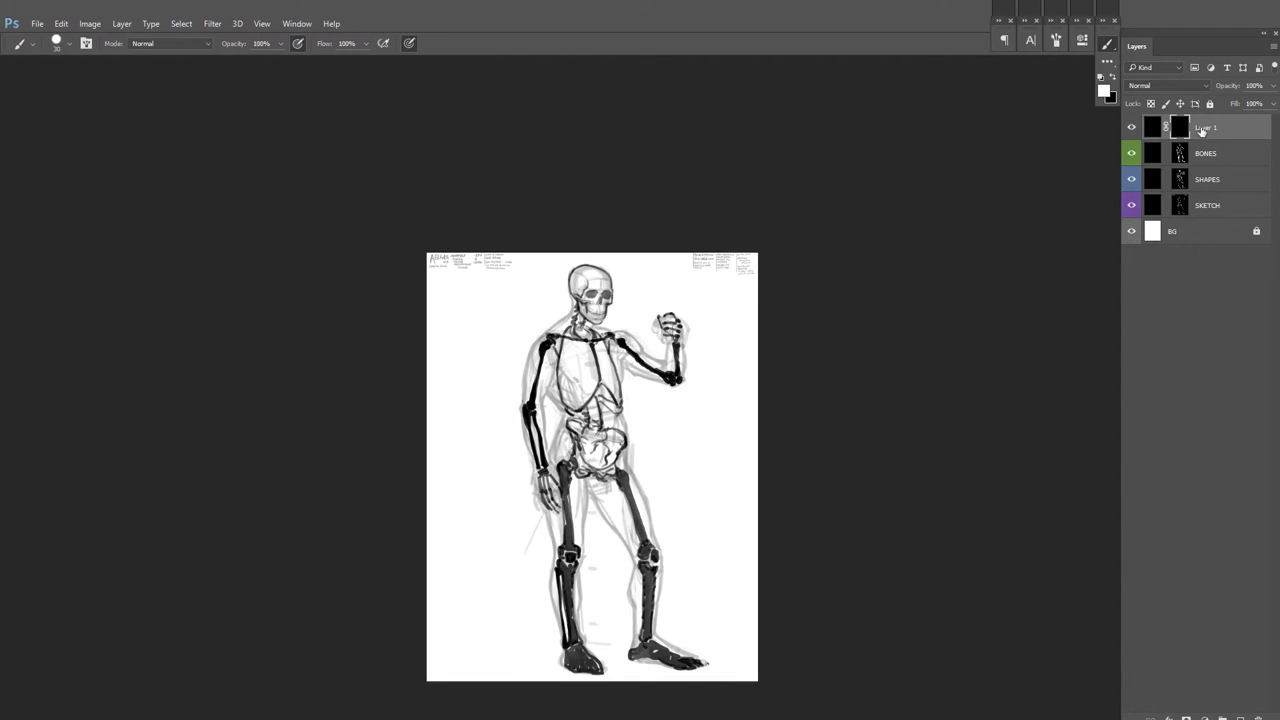
type("MUSCLES")
key("Return")
Step: Fade the SKETCH, SHAPES and BONES layers by lowering their opacity, and reselect the MUSCLES layer
key("alt+bracketleft")
key("alt+bracketleft")
key("alt+bracketleft")
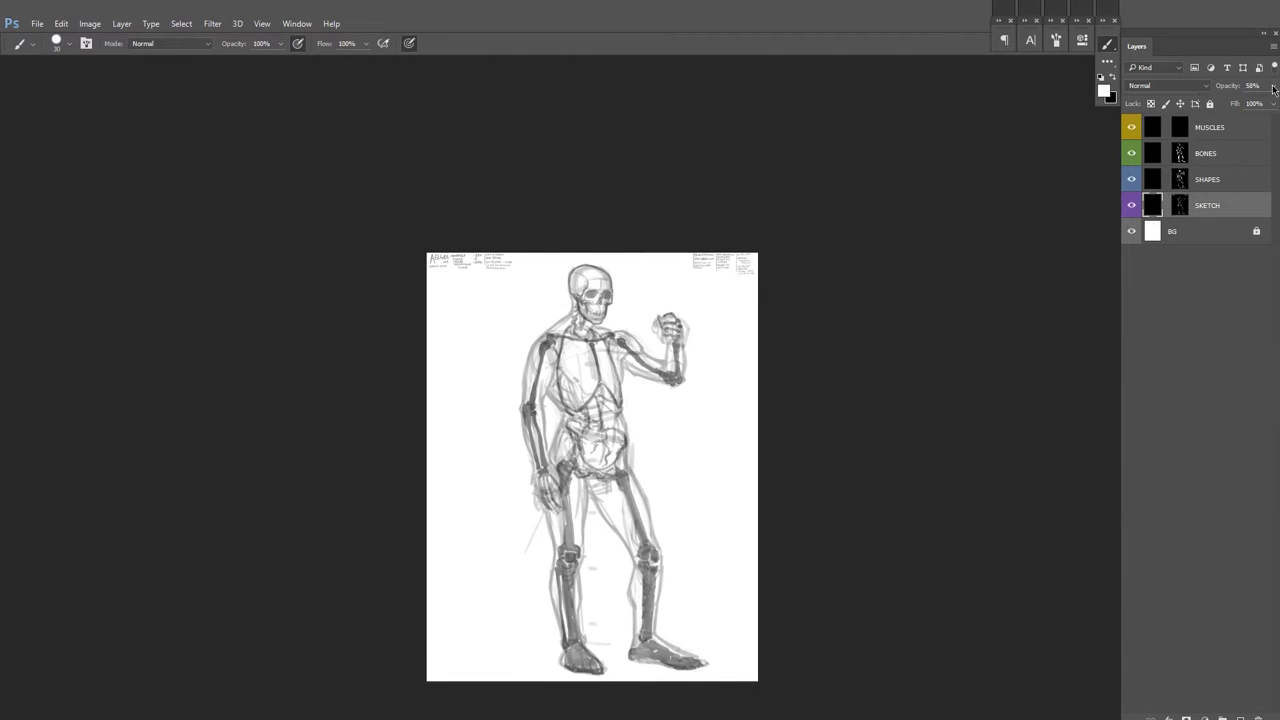
key("alt+bracketright")
key("alt+bracketright")
key("alt+bracketright")
Step: Save the document as 22 - AELLAS.psd and return to the full-screen view
key("shift+f")
key("ctrl+shift+s")
left_click(523, 549)
key("ctrl+w")
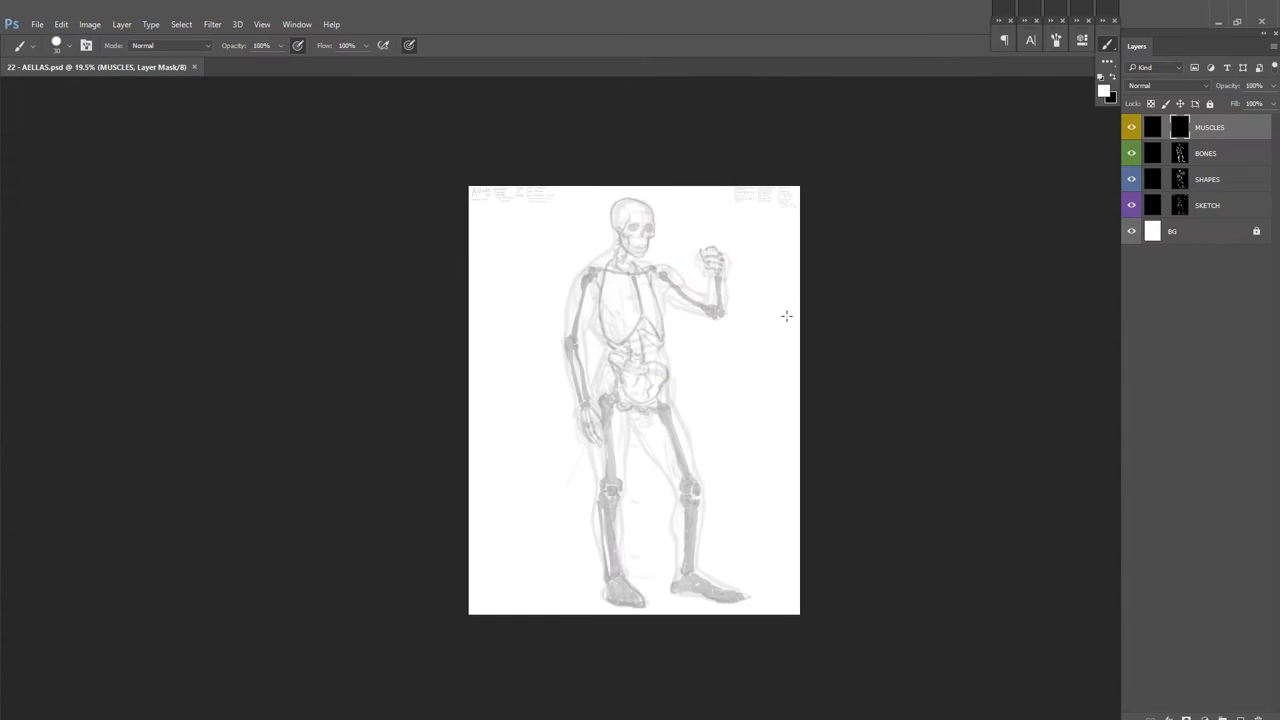
key("f")
Step: Sample a grey brush colour and draw the neck muscles and collarbone line on the MUSCLES layer
scroll(712, 347, "up", 4)
scroll(600, 400, "down", 2)
left_click_drag(678, 306, 670, 374)
key("ctrl+z")
mouse_move(502, 352)
left_mouse_down()
mouse_move(540, 466)
mouse_move(551, 418)
left_mouse_up()
key("d")
scroll(589, 427, "down", 2)
left_click(530, 406, "alt")
scroll(627, 380, "down", 3)
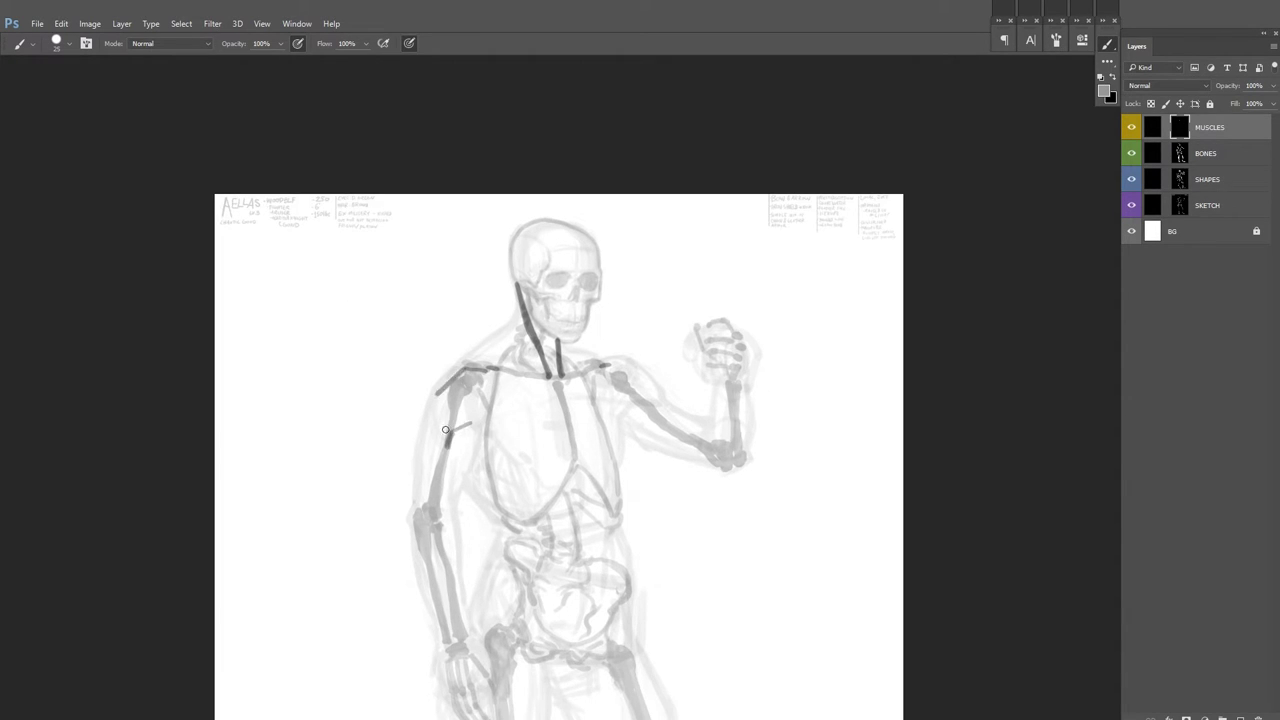
Step: Draw the trapezius, the lowered arm's shoulder muscle and the upper chest muscles with the breastbone line
mouse_move(437, 392)
left_mouse_down()
mouse_move(447, 450)
mouse_move(508, 376)
mouse_move(572, 446)
left_mouse_up()
left_click_drag(562, 354, 606, 354)
left_click_drag(514, 428, 600, 390)
mouse_move(560, 313)
left_mouse_down()
mouse_move(480, 392)
mouse_move(522, 362)
left_mouse_up()
left_click_drag(649, 364, 621, 412)
left_click_drag(621, 412, 583, 390)
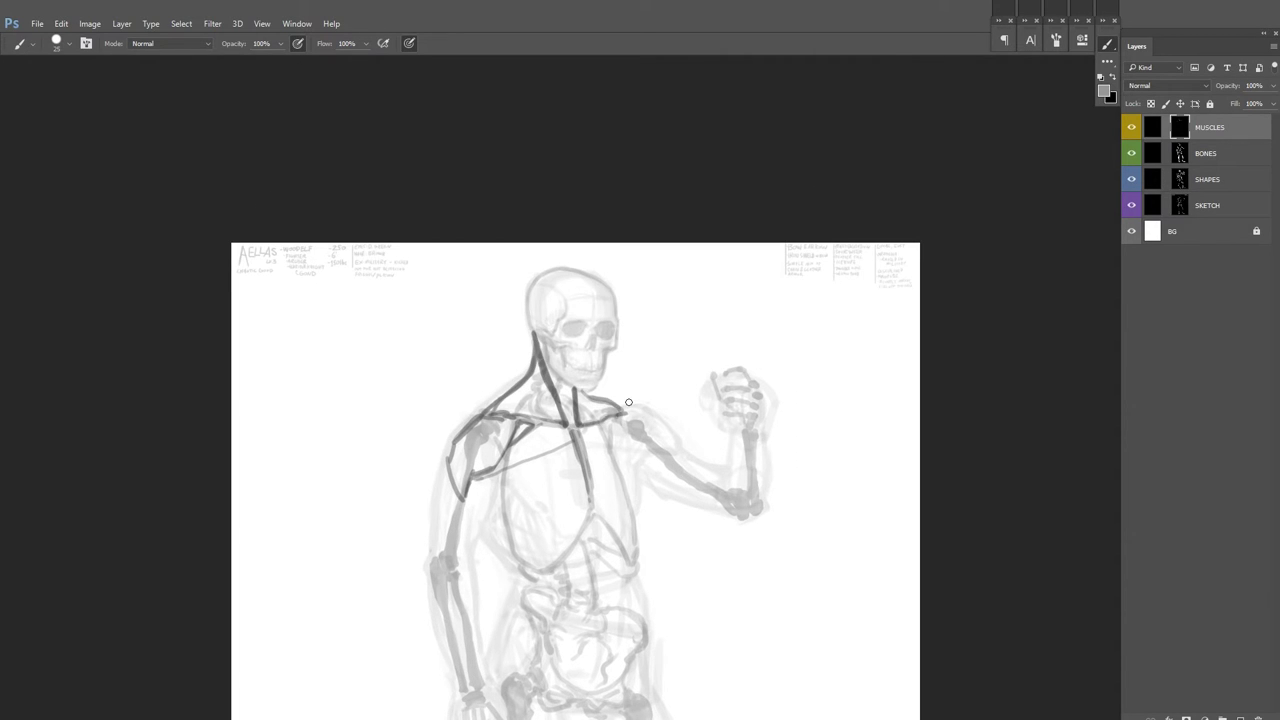
Step: Draw the upper arm and forearm muscles of the lowered arm from shoulder to wrist
mouse_move(628, 402)
left_mouse_down()
mouse_move(630, 372)
mouse_move(472, 446)
mouse_move(544, 449)
left_mouse_up()
mouse_move(491, 503)
left_mouse_down()
mouse_move(498, 538)
mouse_move(495, 473)
left_mouse_up()
mouse_move(490, 522)
left_mouse_down()
mouse_move(500, 462)
mouse_move(527, 419)
mouse_move(525, 463)
mouse_move(514, 401)
left_mouse_up()
mouse_move(482, 478)
left_mouse_down()
mouse_move(505, 604)
mouse_move(500, 514)
left_mouse_up()
left_click_drag(475, 423, 471, 508)
mouse_move(468, 460)
left_mouse_down()
mouse_move(458, 523)
mouse_move(458, 443)
left_mouse_up()
left_click_drag(455, 425, 450, 536)
mouse_move(455, 512)
left_mouse_down()
mouse_move(490, 630)
mouse_move(458, 520)
mouse_move(452, 536)
left_mouse_up()
Step: Draw the V-shaped lower abdomen lines and the abdominal midline, and outline the lowered hand
mouse_move(618, 454)
left_mouse_down()
mouse_move(568, 470)
mouse_move(551, 418)
left_mouse_up()
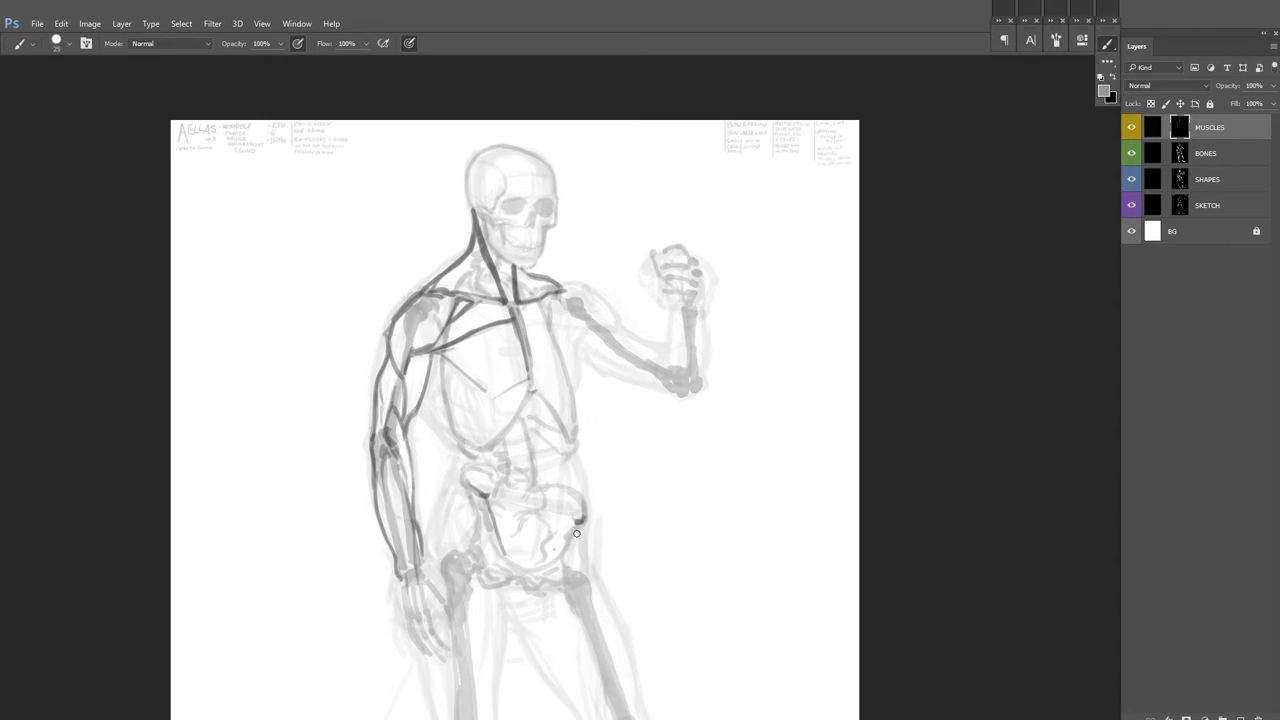
left_click_drag(578, 520, 584, 446)
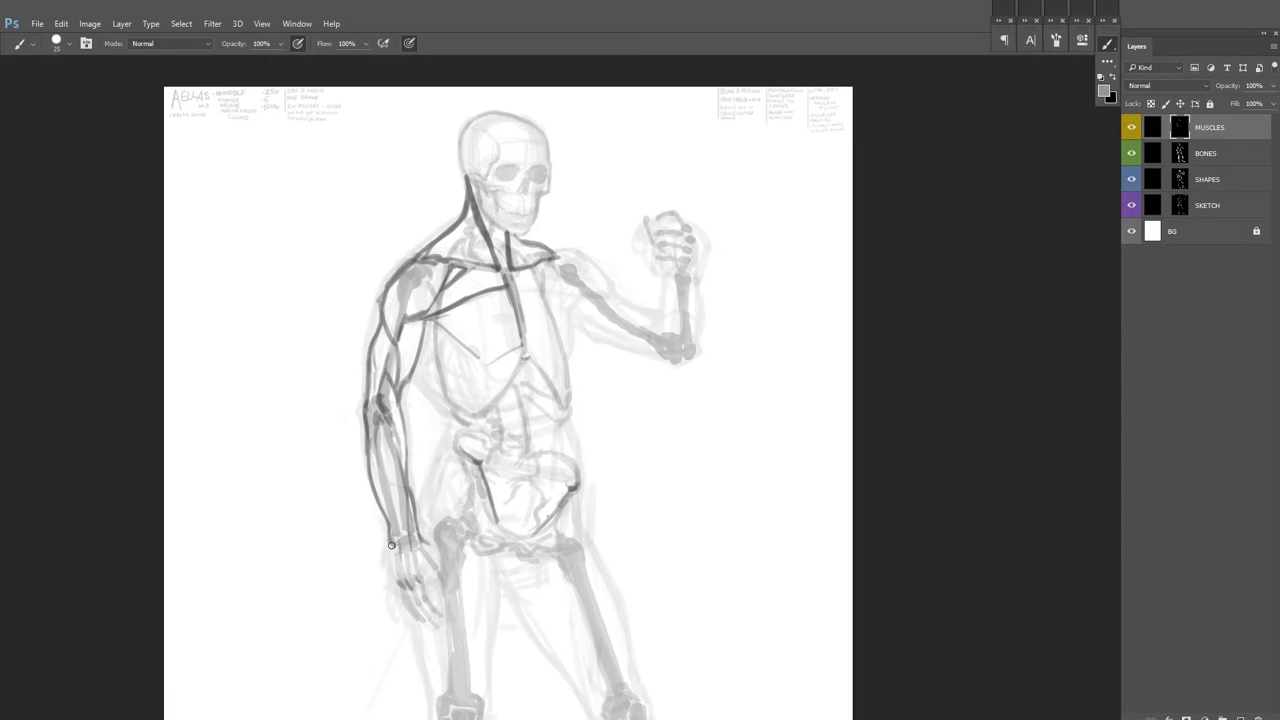
left_click_drag(652, 352, 667, 415)
scroll(582, 518, "up", 2)
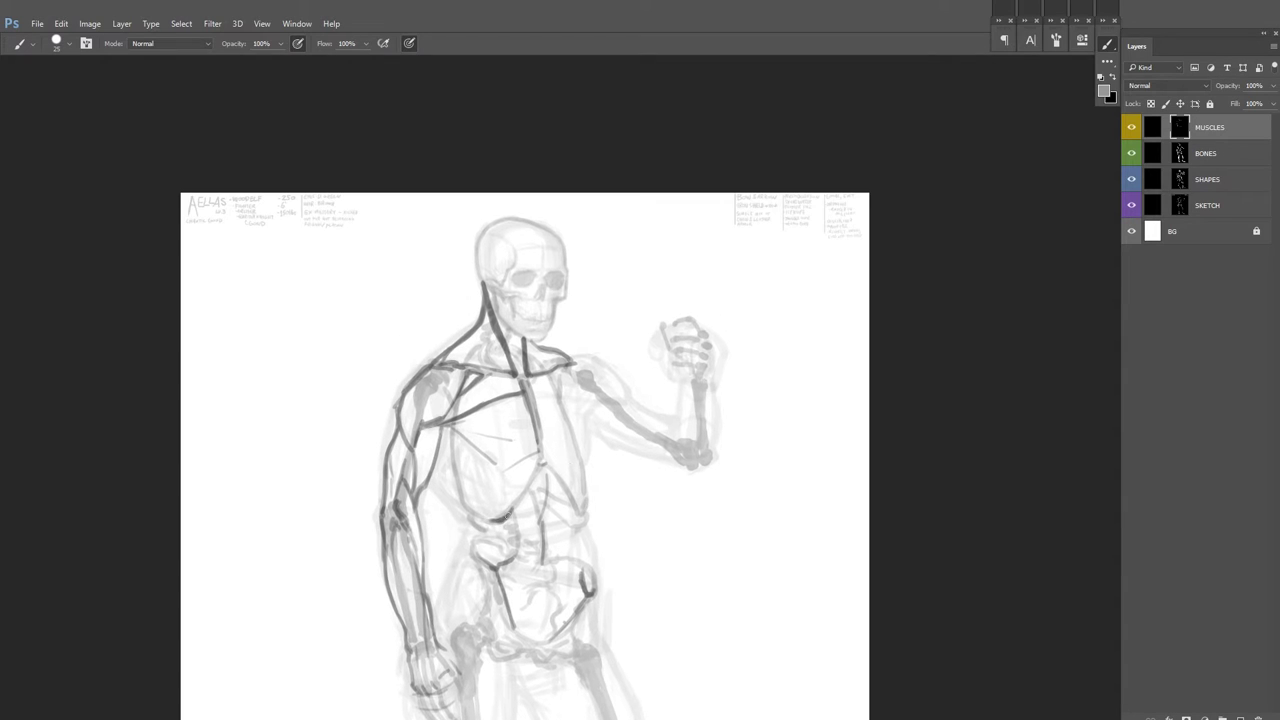
scroll(458, 501, "up", 2)
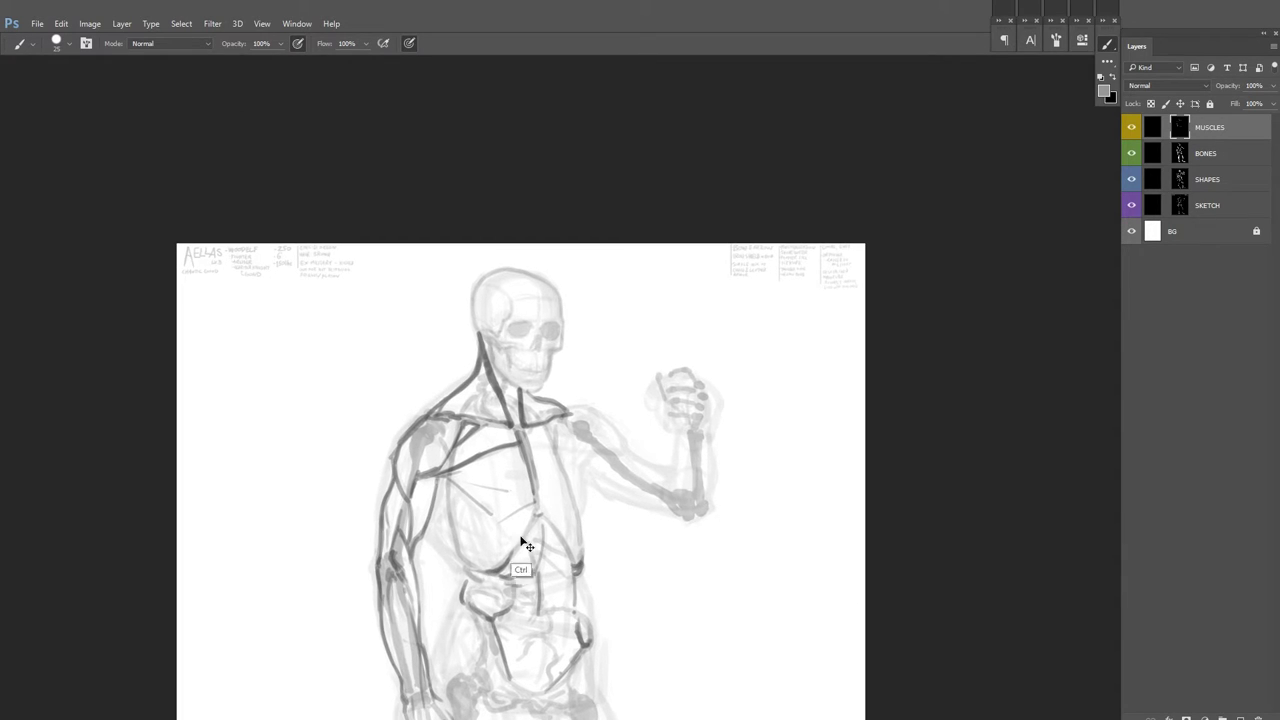
Step: Draw the side of the torso from the armpit of the lowered arm down to the waist
left_click_drag(435, 509, 458, 567)
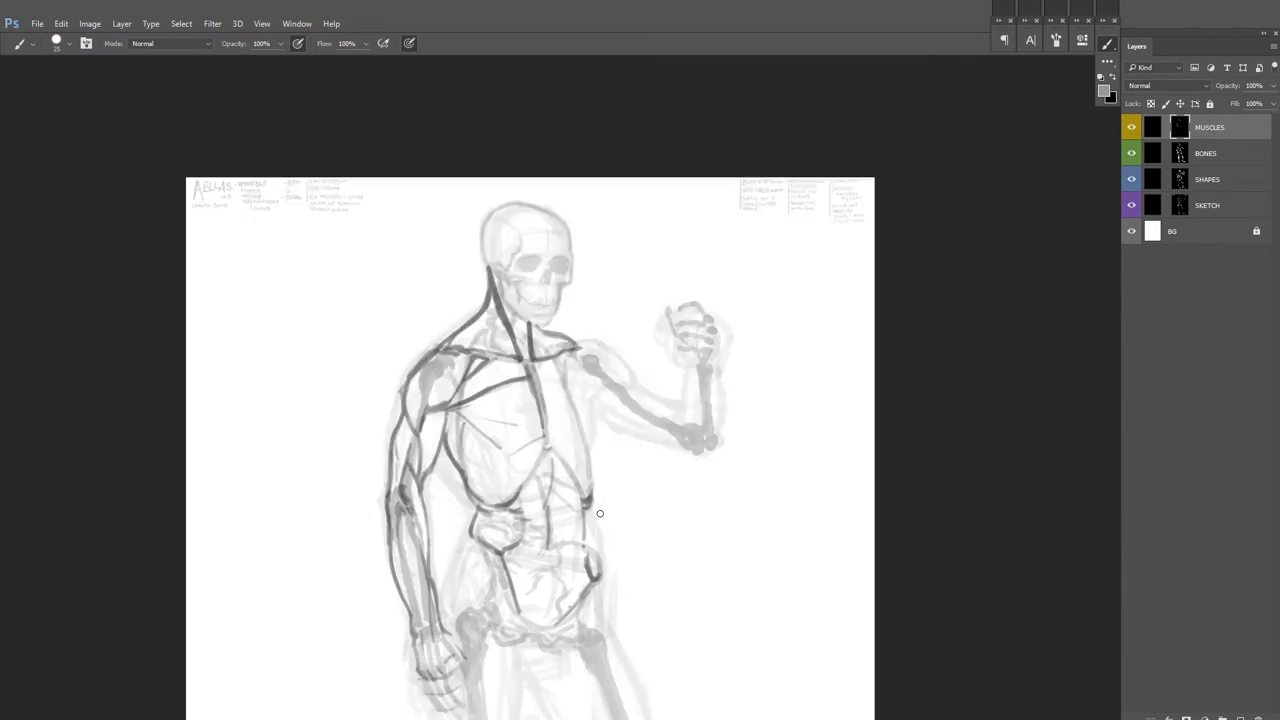
scroll(597, 522, "up", 2)
scroll(610, 405, "up", 1)
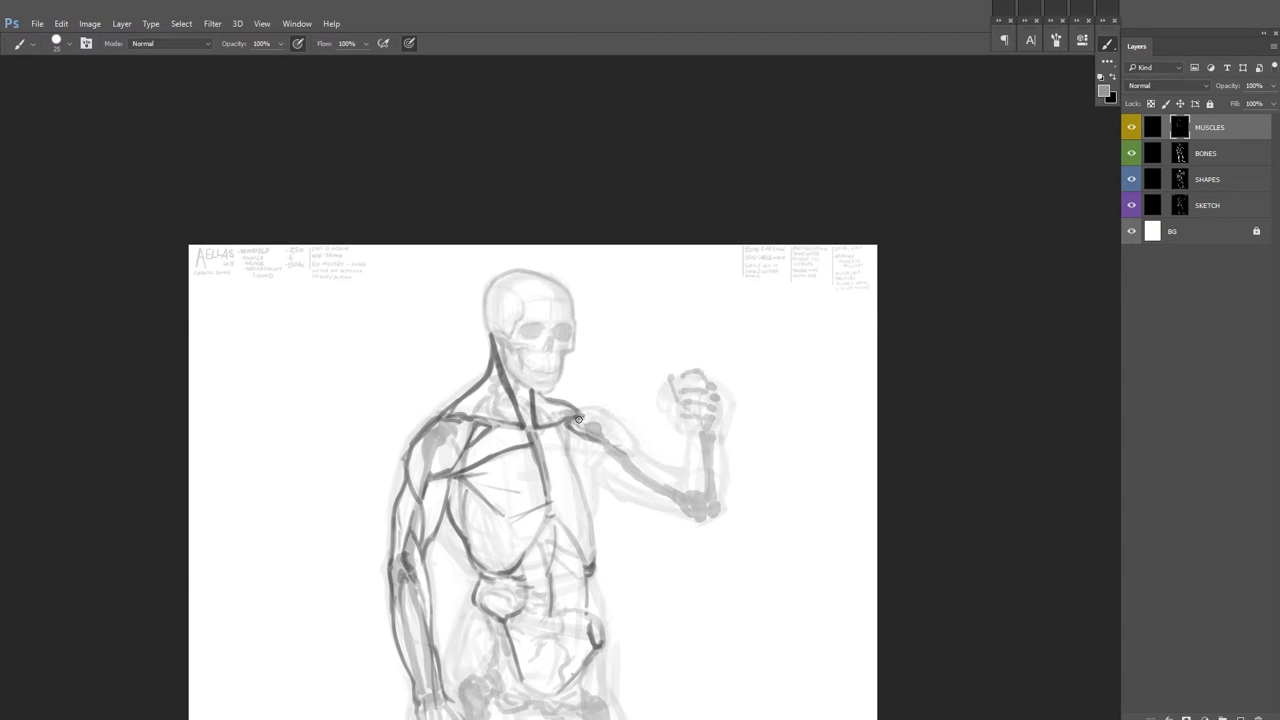
Step: Mirror the view and draw the raised arm's shoulder muscle, chest edge and adjoining torso side
key("ctrl+alt+shift+h")
mouse_move(794, 378)
left_mouse_down()
mouse_move(894, 278)
mouse_move(794, 412)
left_mouse_up()
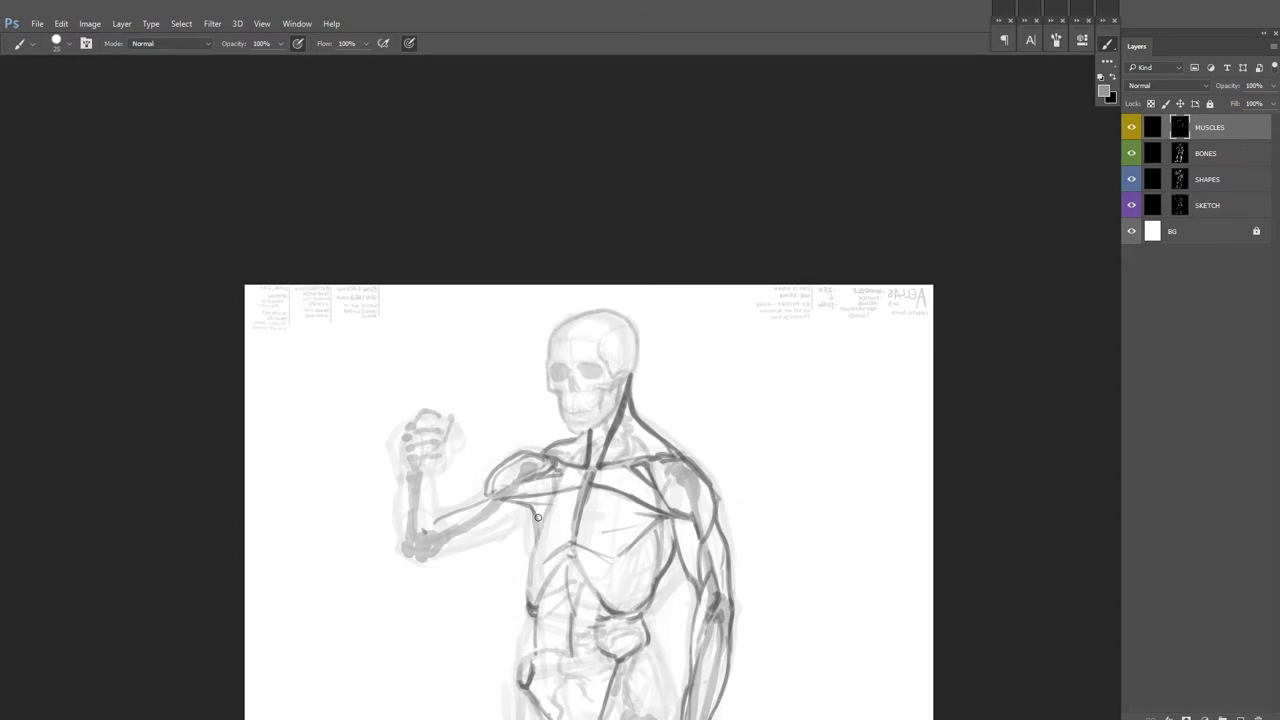
scroll(537, 563, "down", 1)
scroll(640, 392, "left", 1)
scroll(644, 388, "up", 1)
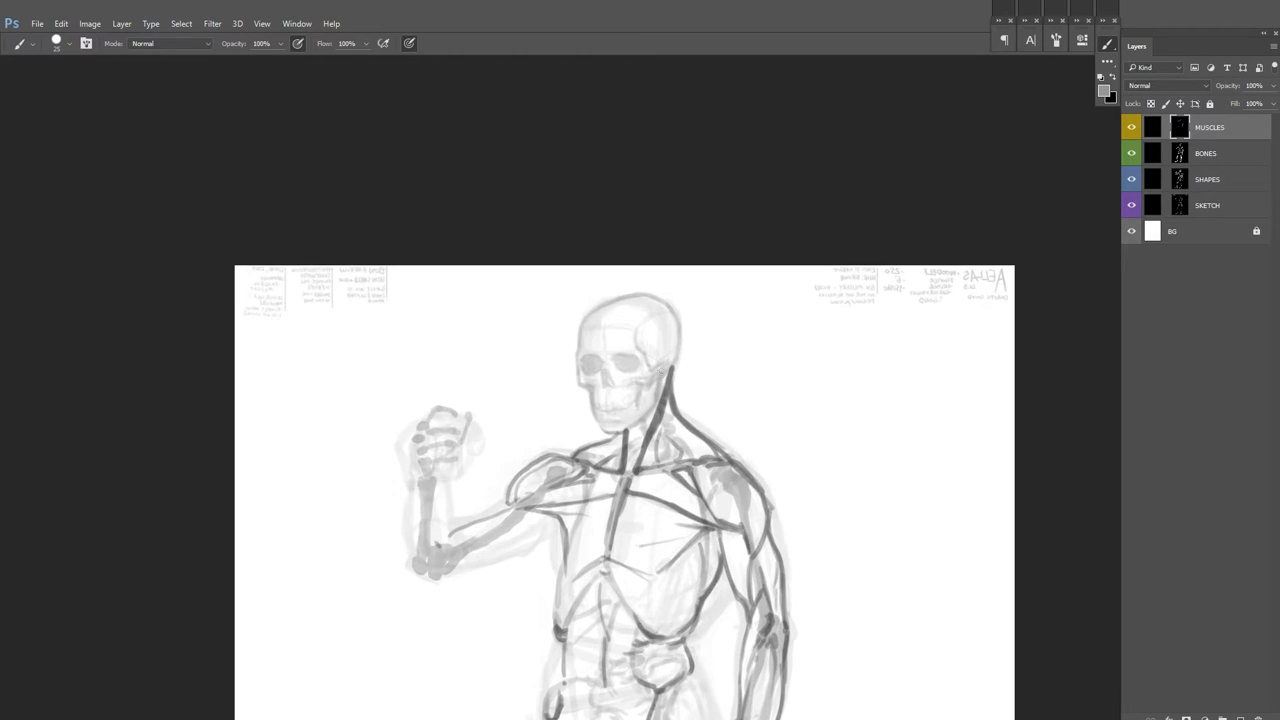
Step: Add rib muscle strokes over the rib cage and mark the upper abdominal muscle segments
scroll(644, 388, "down", 2)
scroll(644, 388, "right", 1)
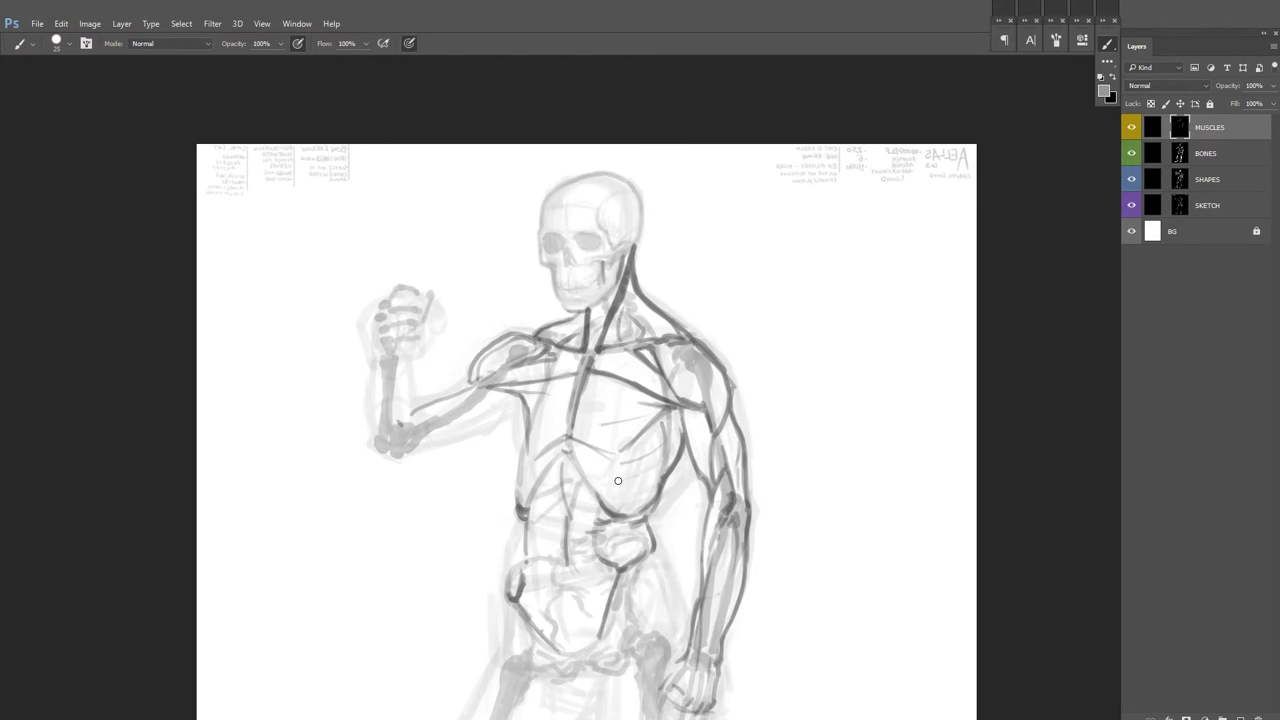
scroll(612, 483, "right", 1)
scroll(575, 458, "down", 1)
scroll(575, 458, "right", 1)
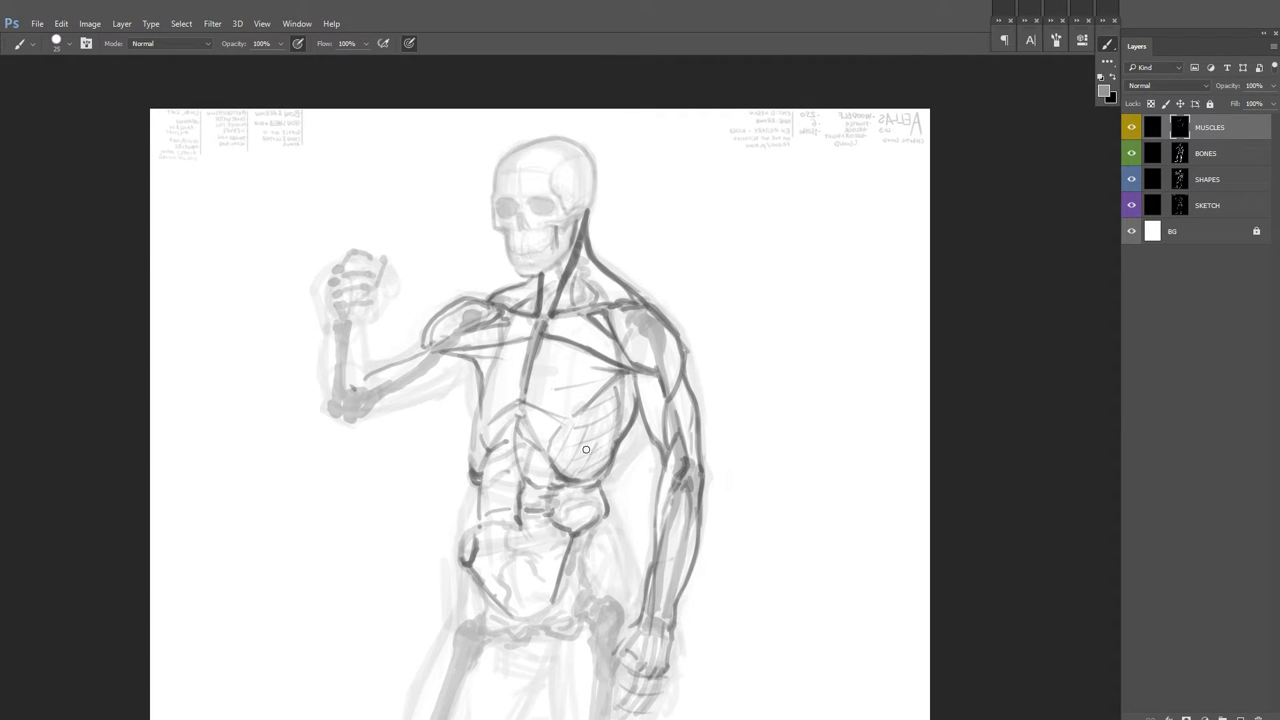
Step: Flip the canvas back and draw the lower abdominal muscles down to the groin
scroll(551, 512, "up", 1)
key("ctrl+shift+h")
scroll(714, 400, "down", 1)
scroll(703, 368, "down", 1)
scroll(560, 400, "down", 2)
scroll(560, 400, "left", 1)
scroll(507, 416, "right", 1)
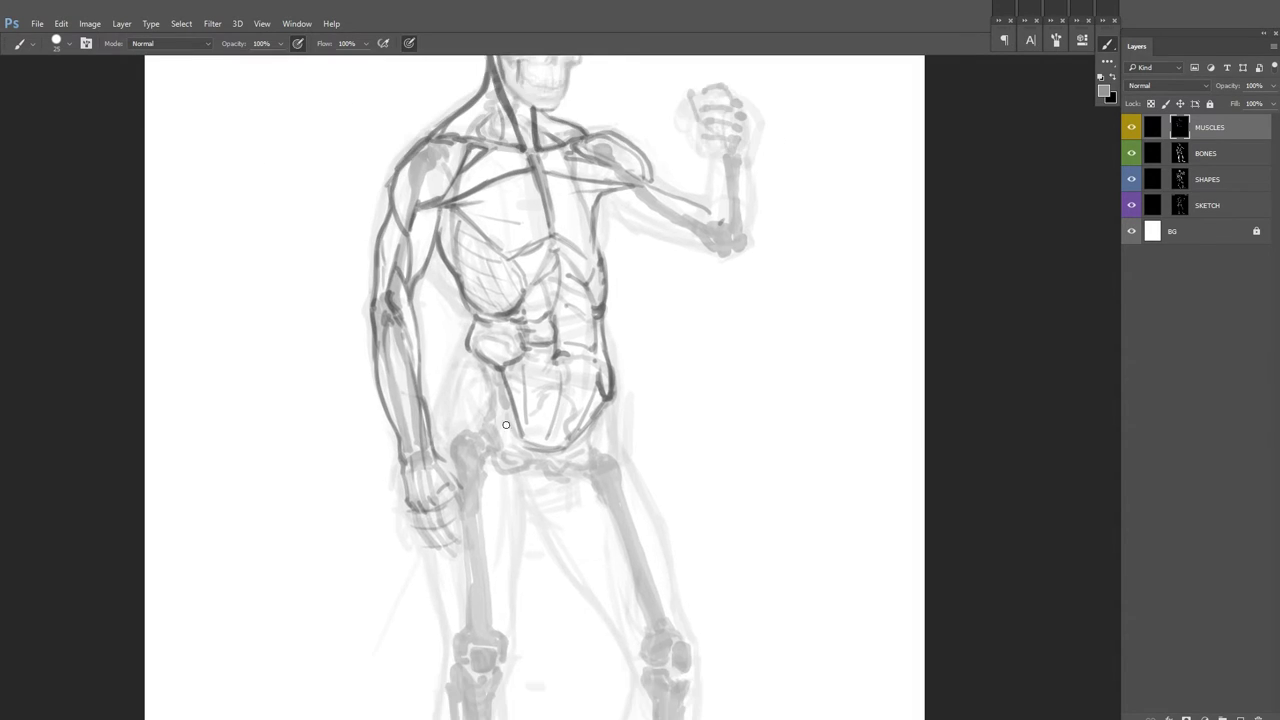
Step: Outline the straight leg's thigh muscles and the kneecap below the lowered hand
scroll(511, 600, "down", 1)
mouse_move(507, 416)
left_mouse_down()
mouse_move(511, 600)
mouse_move(504, 441)
left_mouse_up()
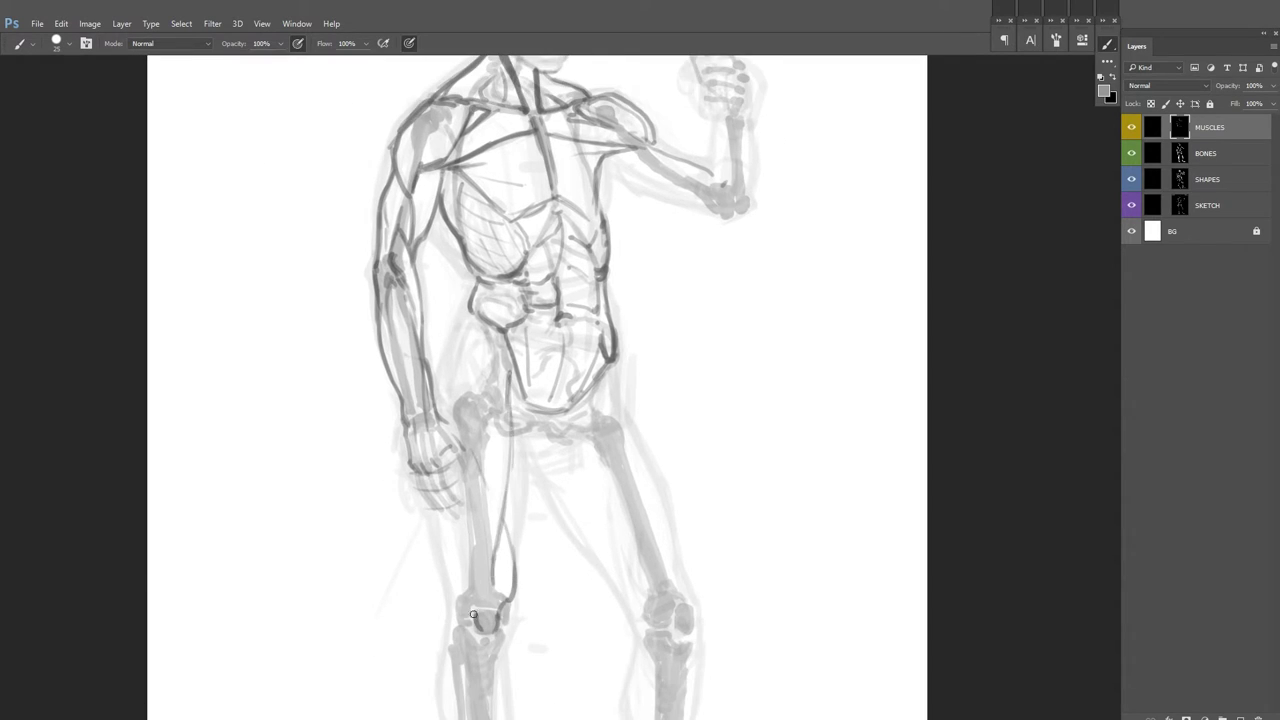
left_click_drag(465, 597, 450, 522)
scroll(458, 600, "up", 2)
scroll(450, 488, "down", 1)
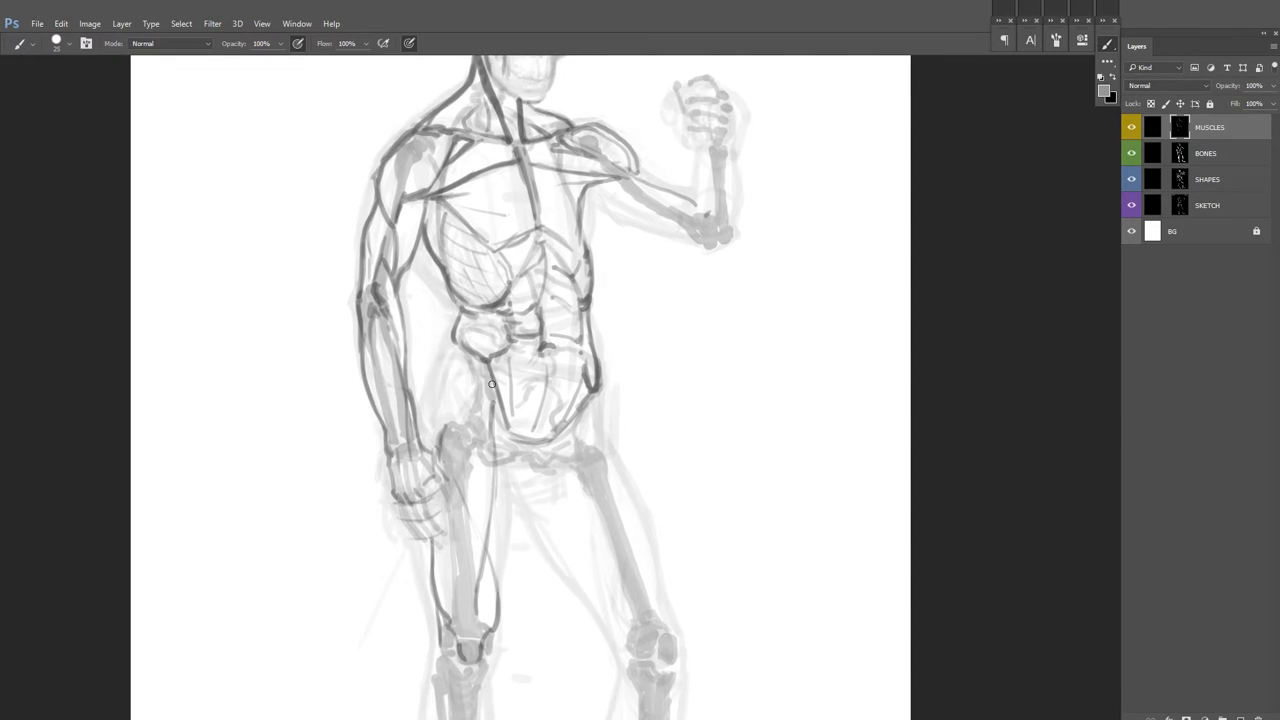
Step: Draw the straight leg's inner thigh muscles from the hip point to the knee and mark the groin
left_click_drag(490, 372, 490, 486)
scroll(490, 486, "right", 1)
left_click_drag(489, 374, 492, 576)
left_click_drag(516, 442, 490, 578)
mouse_move(516, 444)
left_mouse_down()
mouse_move(494, 538)
mouse_move(532, 454)
left_mouse_up()
left_click_drag(536, 444, 540, 488)
Step: Draw the straight leg's hip and outer thigh muscles and the tendon below its kneecap
scroll(477, 393, "up", 1)
left_click_drag(477, 393, 432, 604)
left_click_drag(488, 426, 462, 552)
left_click_drag(462, 496, 440, 640)
scroll(457, 659, "down", 3)
left_click_drag(468, 556, 460, 596)
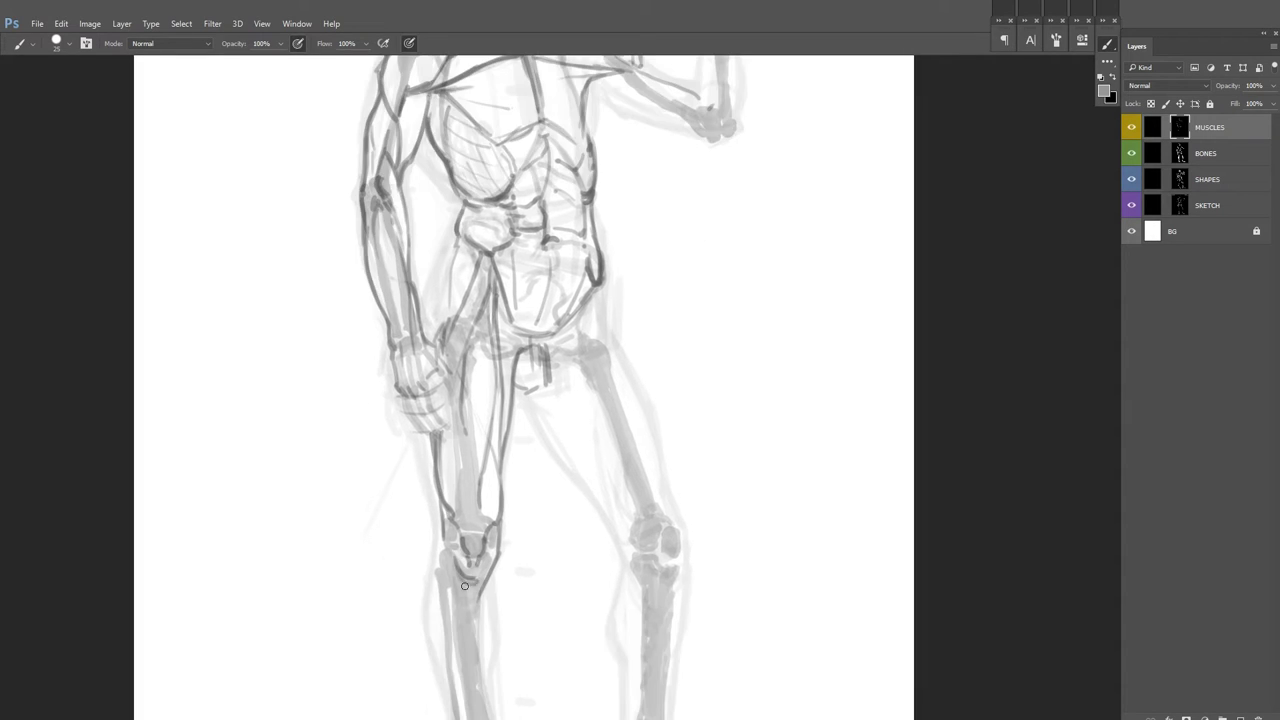
scroll(460, 596, "up", 4)
left_click_drag(458, 408, 434, 500)
Step: Mirror the view and outline the bent leg's hip, outer thigh and kneecap
scroll(654, 419, "right", 1)
key("ctrl+shift+h")
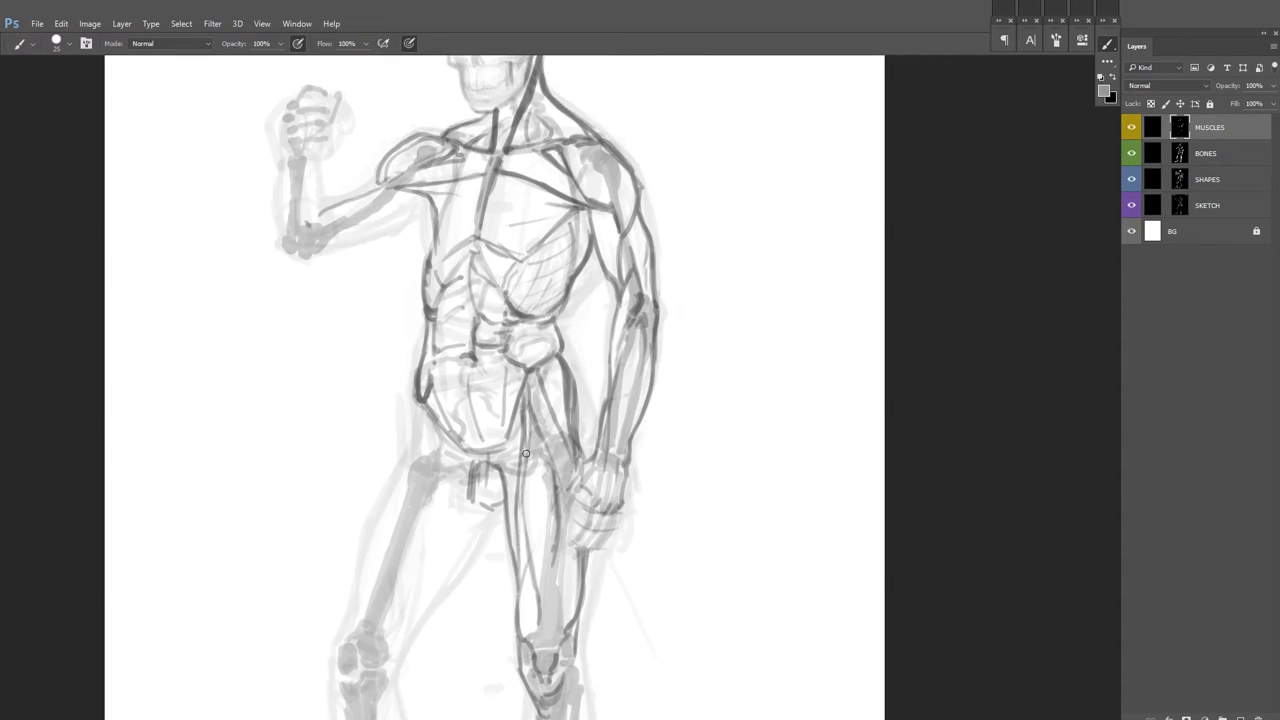
left_click_drag(654, 419, 654, 368)
left_click_drag(398, 684, 382, 566)
left_click_drag(436, 360, 433, 425)
left_click_drag(426, 494, 421, 562)
mouse_move(346, 626)
left_mouse_down()
mouse_move(351, 595)
mouse_move(347, 640)
left_mouse_up()
mouse_move(358, 618)
left_mouse_down()
mouse_move(396, 584)
mouse_move(408, 542)
left_mouse_up()
scroll(378, 502, "up", 2)
mouse_move(352, 583)
left_mouse_down()
mouse_move(378, 502)
mouse_move(418, 446)
mouse_move(402, 383)
left_mouse_up()
scroll(418, 446, "up", 2)
scroll(410, 446, "down", 2)
Step: Draw the bent leg's inner thigh from the groin down to the knee
key("x")
scroll(402, 383, "down", 2)
left_click_drag(426, 482, 400, 568)
left_click_drag(500, 384, 408, 544)
Step: Refine the bent leg's knee and outline its calf down to the heel
scroll(408, 544, "down", 3)
left_click_drag(398, 500, 383, 470)
left_click_drag(406, 530, 428, 616)
left_click_drag(416, 508, 421, 570)
left_click_drag(420, 422, 432, 534)
scroll(432, 534, "up", 1)
left_click_drag(420, 456, 432, 512)
left_click_drag(366, 456, 372, 472)
Step: Outline both sides of the straight leg's lower leg from knee to ankle
left_click_drag(567, 490, 560, 602)
left_click_drag(566, 486, 564, 522)
left_click_drag(556, 456, 540, 616)
scroll(540, 616, "down", 1)
left_click_drag(610, 434, 584, 628)
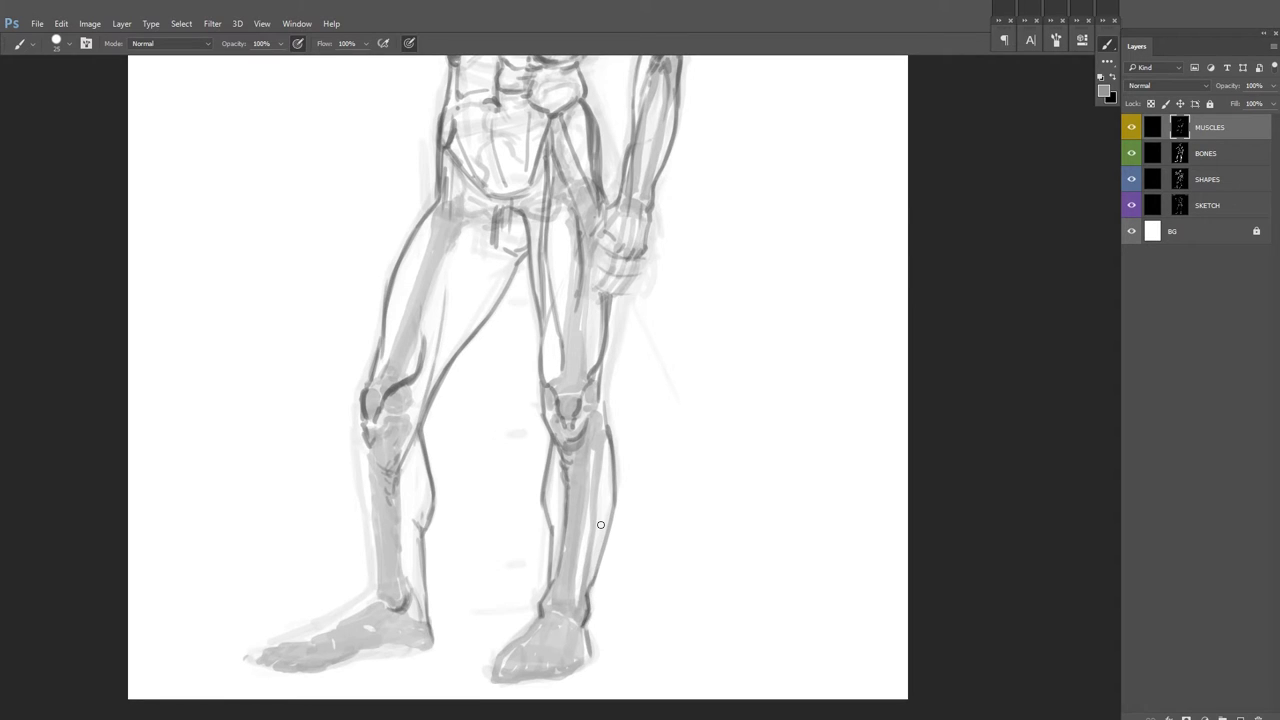
Step: Draw the bent leg's shin contour from the knee to the ankle and outline the foot
scroll(601, 525, "up", 1)
scroll(601, 525, "left", 1)
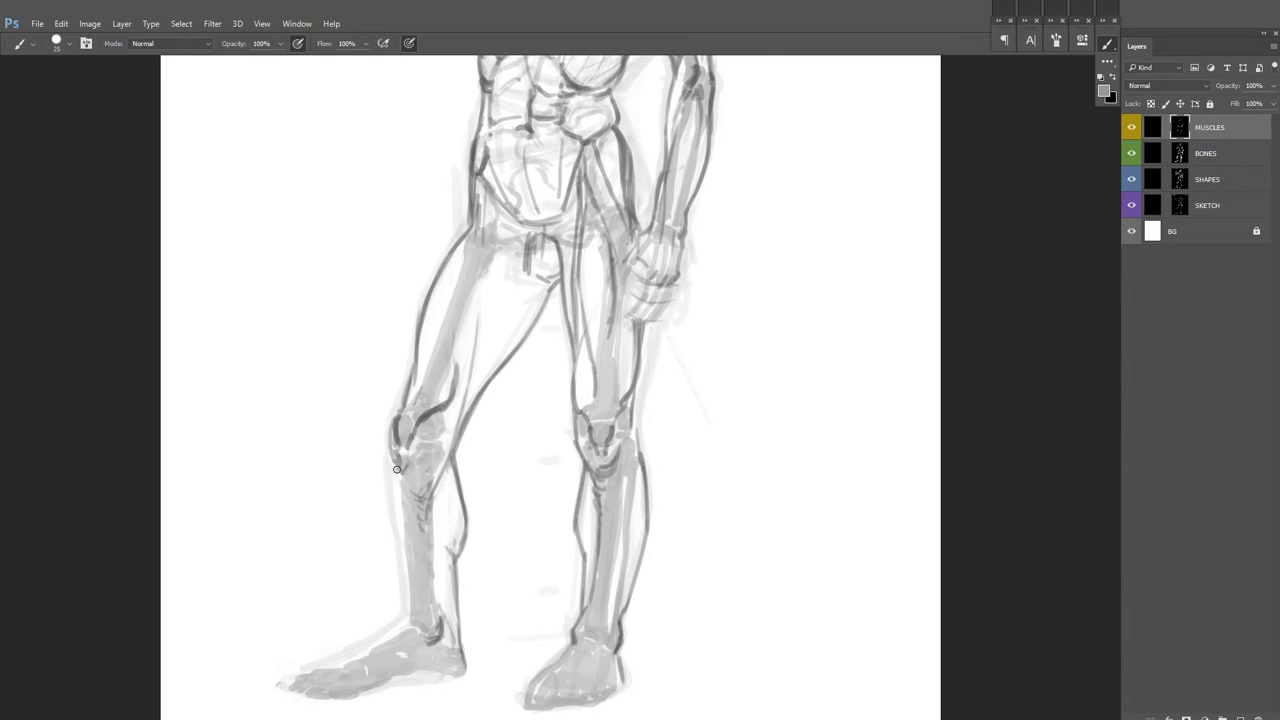
left_click_drag(396, 467, 402, 540)
left_click_drag(410, 620, 462, 548)
left_click_drag(455, 440, 445, 545)
left_click_drag(450, 545, 781, 345)
left_click_drag(680, 410, 738, 425)
scroll(738, 425, "down", 5)
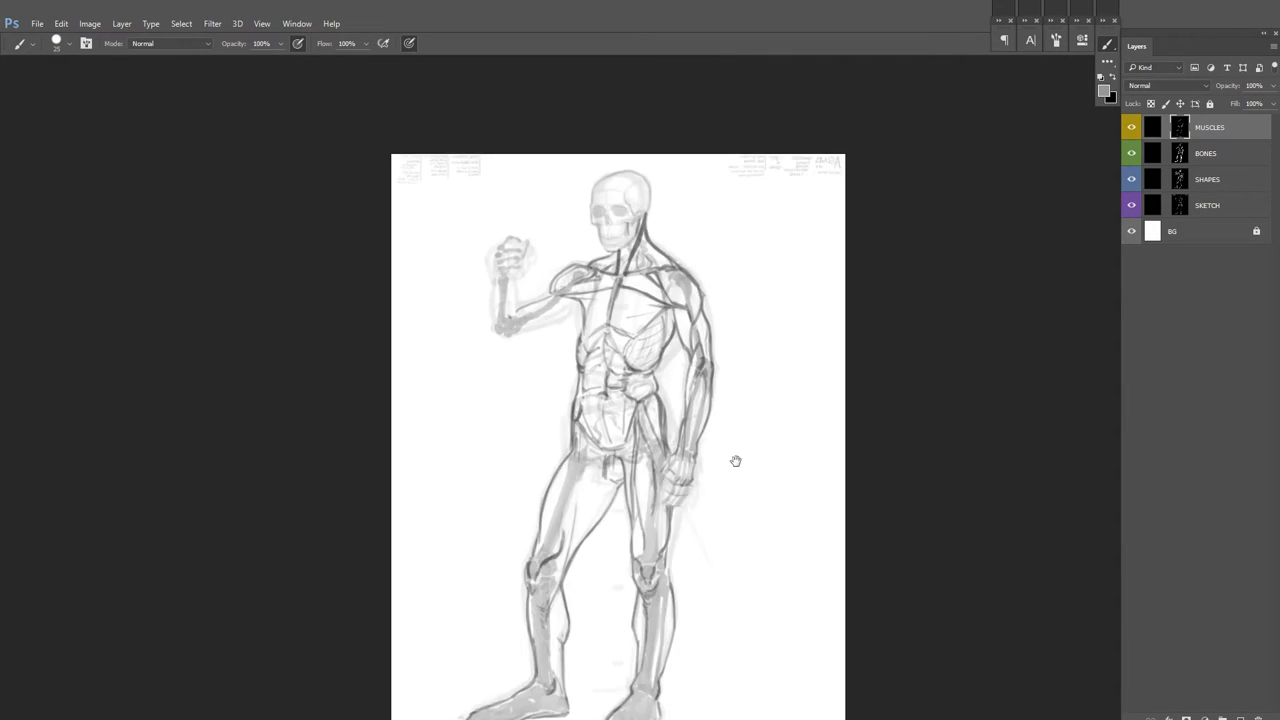
Step: Flip the canvas back and draw the raised arm's upper arm muscles from shoulder to elbow
scroll(734, 457, "up", 1)
left_click(686, 321)
left_click_drag(604, 384, 620, 458)
left_click_drag(632, 380, 736, 434)
left_click_drag(686, 384, 740, 416)
left_click(622, 386, "alt")
left_click_drag(612, 394, 728, 444)
left_click_drag(669, 367, 651, 429)
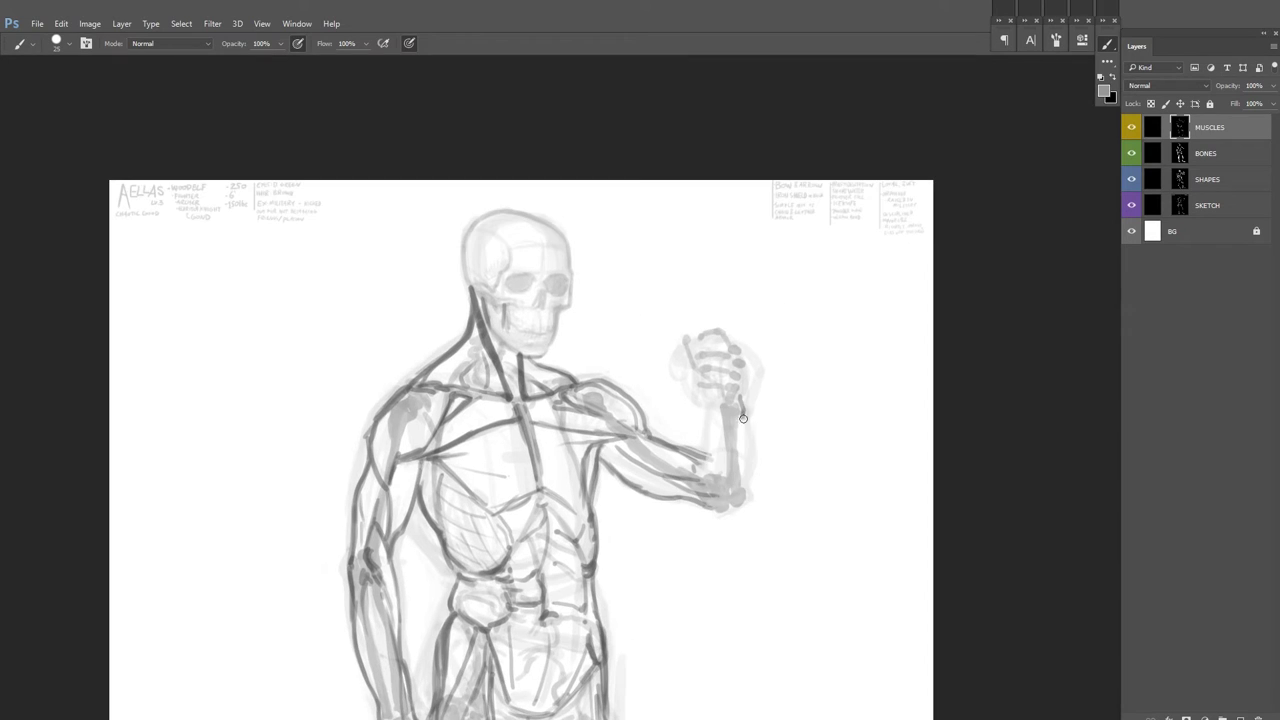
Step: Outline the raised forearm down to the elbow and define the raised fist
left_click_drag(742, 423, 722, 508)
mouse_move(714, 398)
left_mouse_down()
mouse_move(706, 490)
mouse_move(726, 500)
left_mouse_up()
mouse_move(736, 344)
left_mouse_down()
mouse_move(725, 432)
mouse_move(659, 416)
left_mouse_up()
key("x")
key("x")
scroll(704, 415, "down", 3)
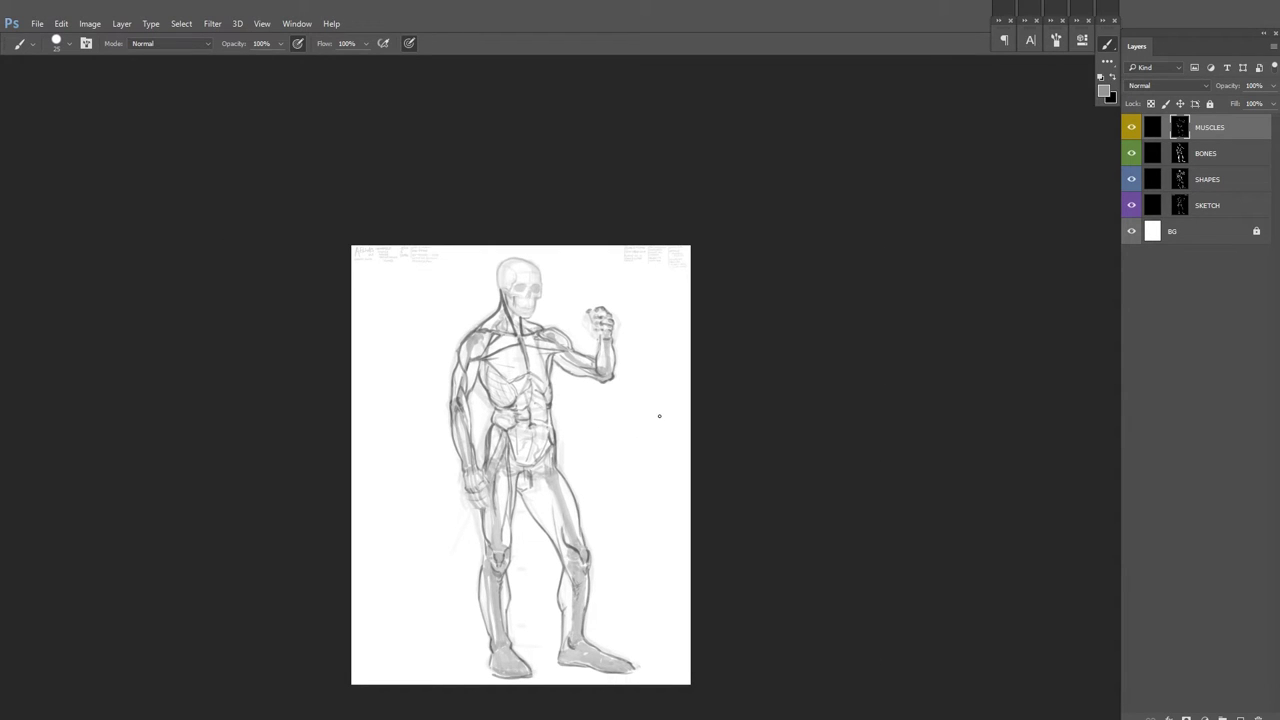
Step: Examine the muscle figure up close and mirror the view to check its proportions
scroll(493, 402, "up", 3)
key("x")
key("x")
left_click_drag(470, 380, 462, 260)
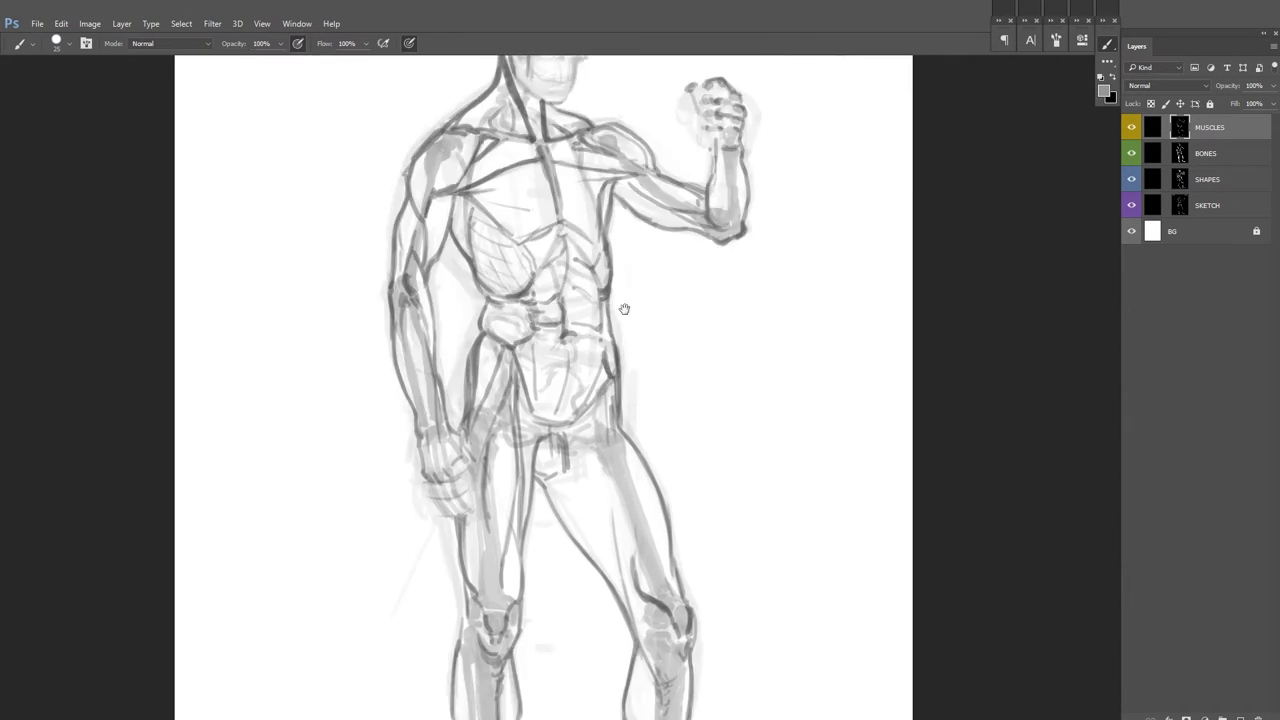
key("ctrl+shift+h")
key("x")
key("x")
scroll(600, 340, "down", 2)
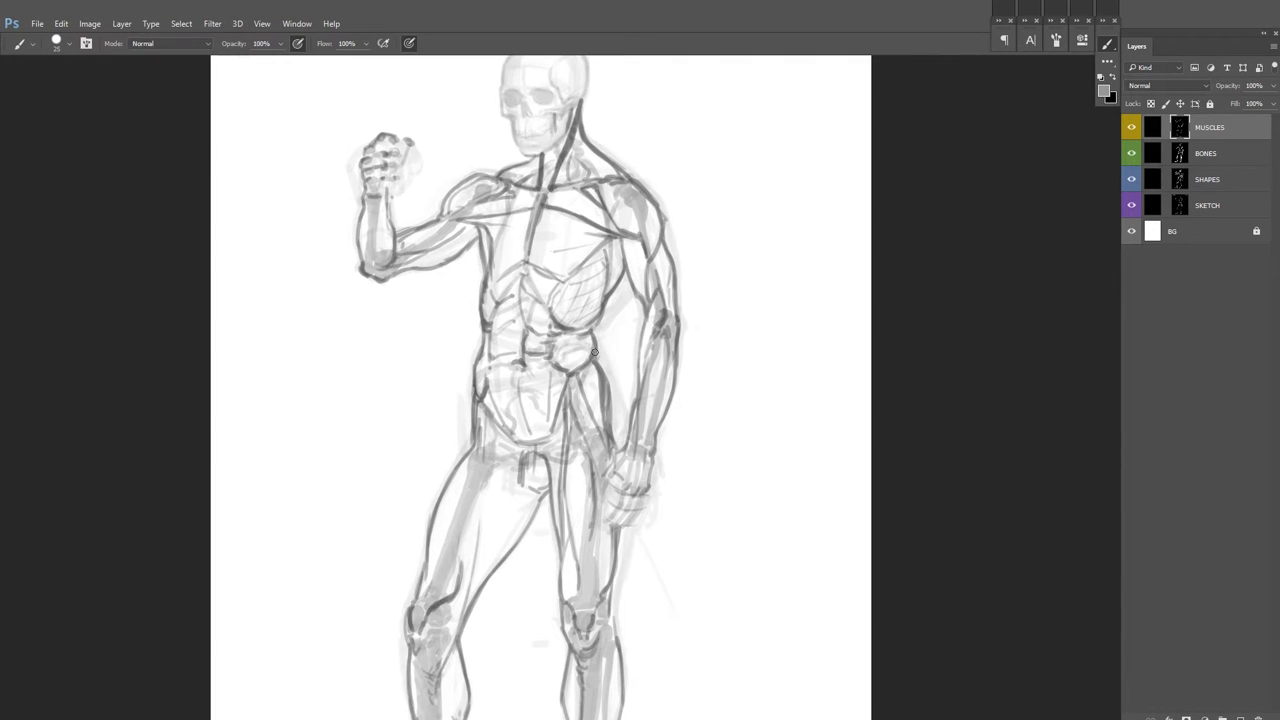
Step: Reduce the brush to 12 px, then define the skull's temple, eye sockets and cheekbones on both sides of the face
scroll(638, 290, "up", 3)
right_click(614, 286)
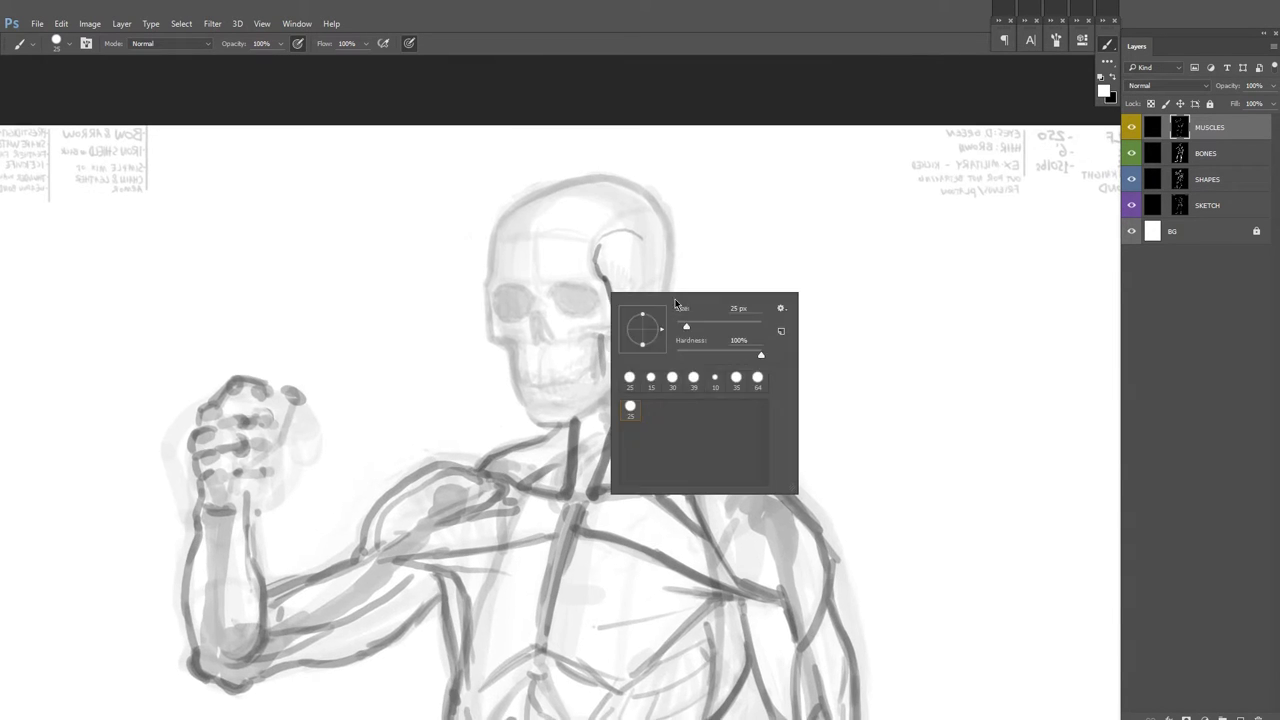
key("Return")
left_click_drag(608, 305, 606, 300)
mouse_move(566, 303)
left_mouse_down()
mouse_move(618, 314)
mouse_move(692, 300)
mouse_move(664, 340)
left_mouse_up()
key("ctrl+shift+h")
mouse_move(680, 300)
left_mouse_down()
mouse_move(664, 358)
mouse_move(700, 289)
mouse_move(707, 239)
left_mouse_up()
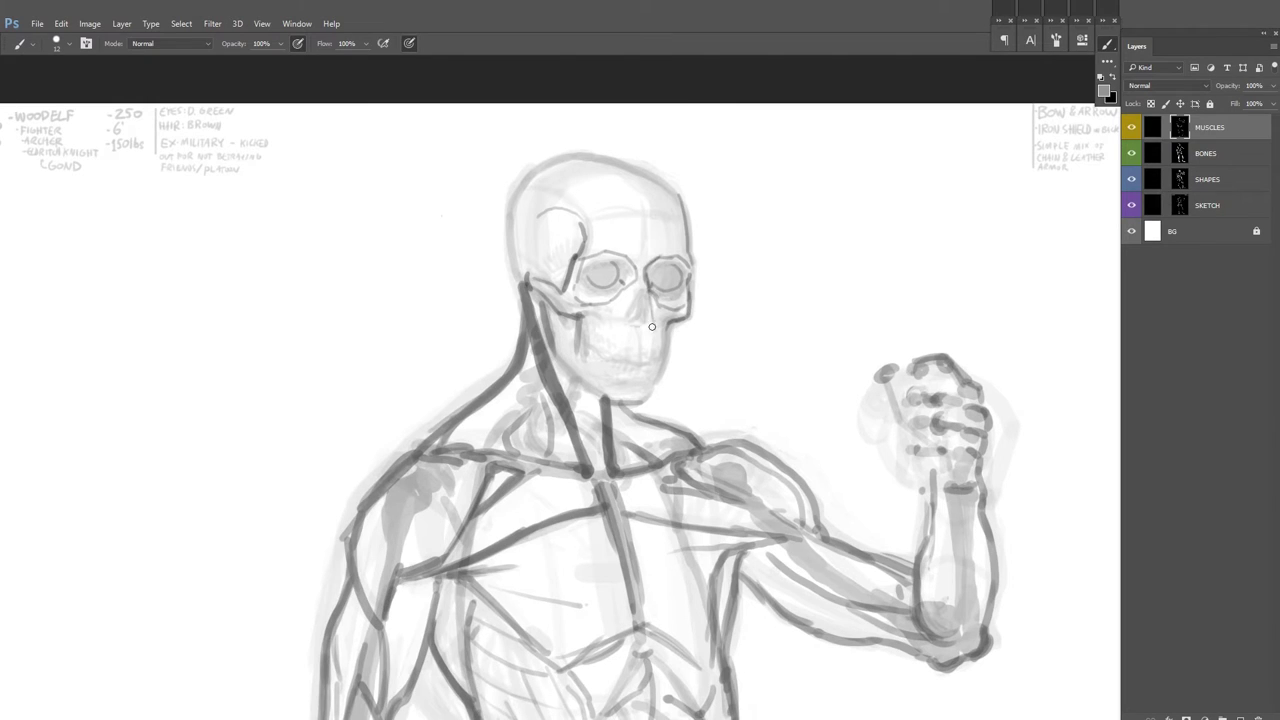
Step: Sketch the nose and lips over the skull, mirror the canvas, and add the eyelid lines
left_click_drag(625, 327, 621, 347)
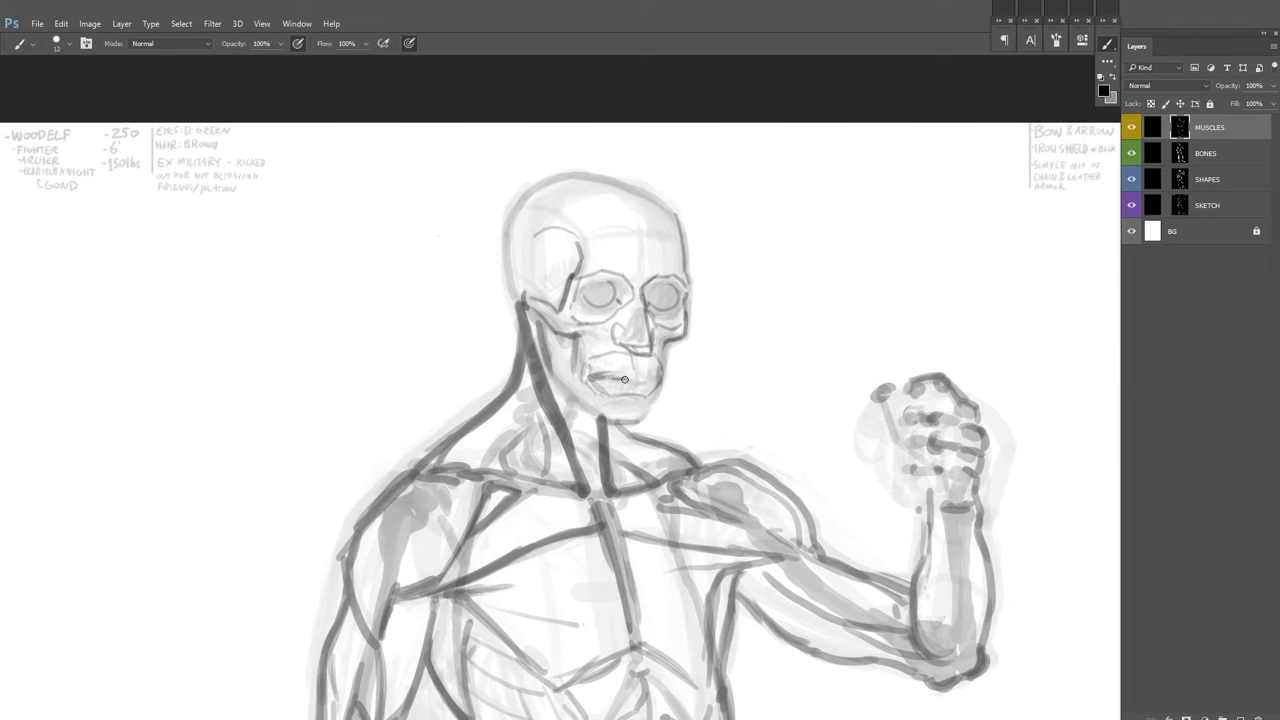
left_click_drag(594, 377, 582, 407)
key("ctrl+shift+h")
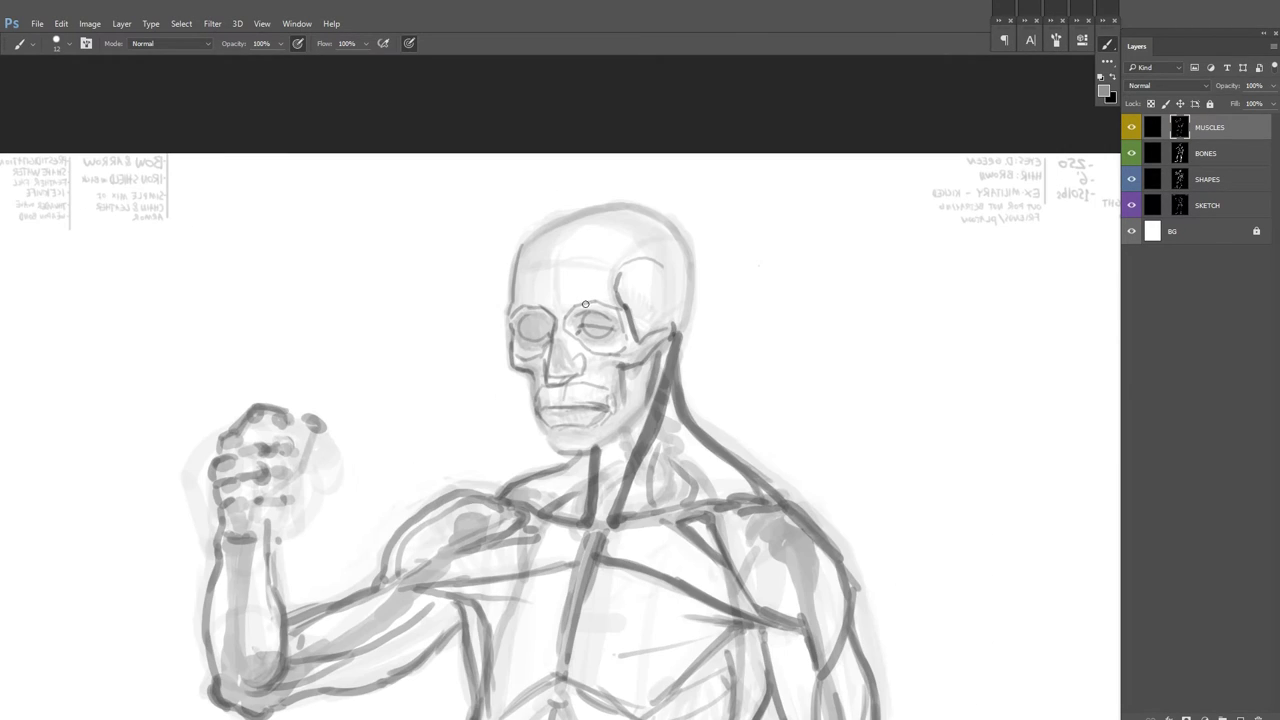
left_click_drag(584, 306, 550, 278)
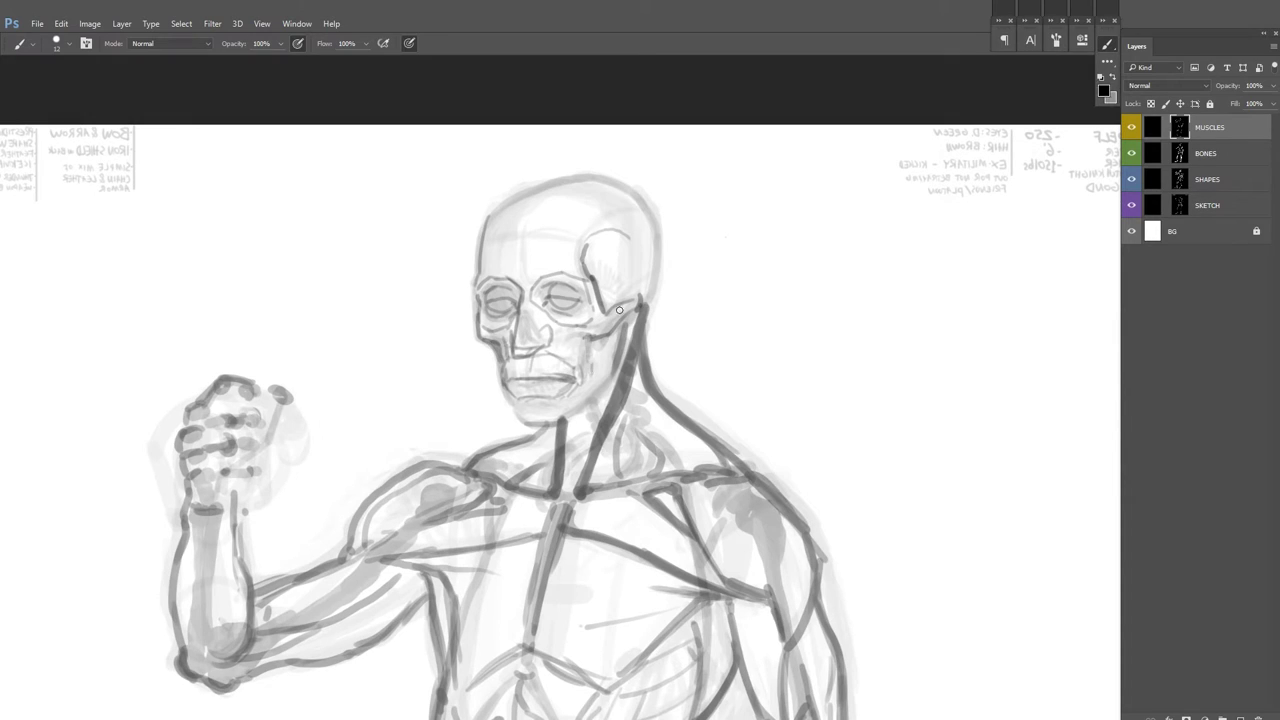
Step: Draw the cheek and jaw muscles, then outline the chin and lower jaw
left_click_drag(620, 320, 615, 380)
mouse_move(594, 338)
left_mouse_down()
mouse_move(590, 382)
mouse_move(562, 402)
left_mouse_up()
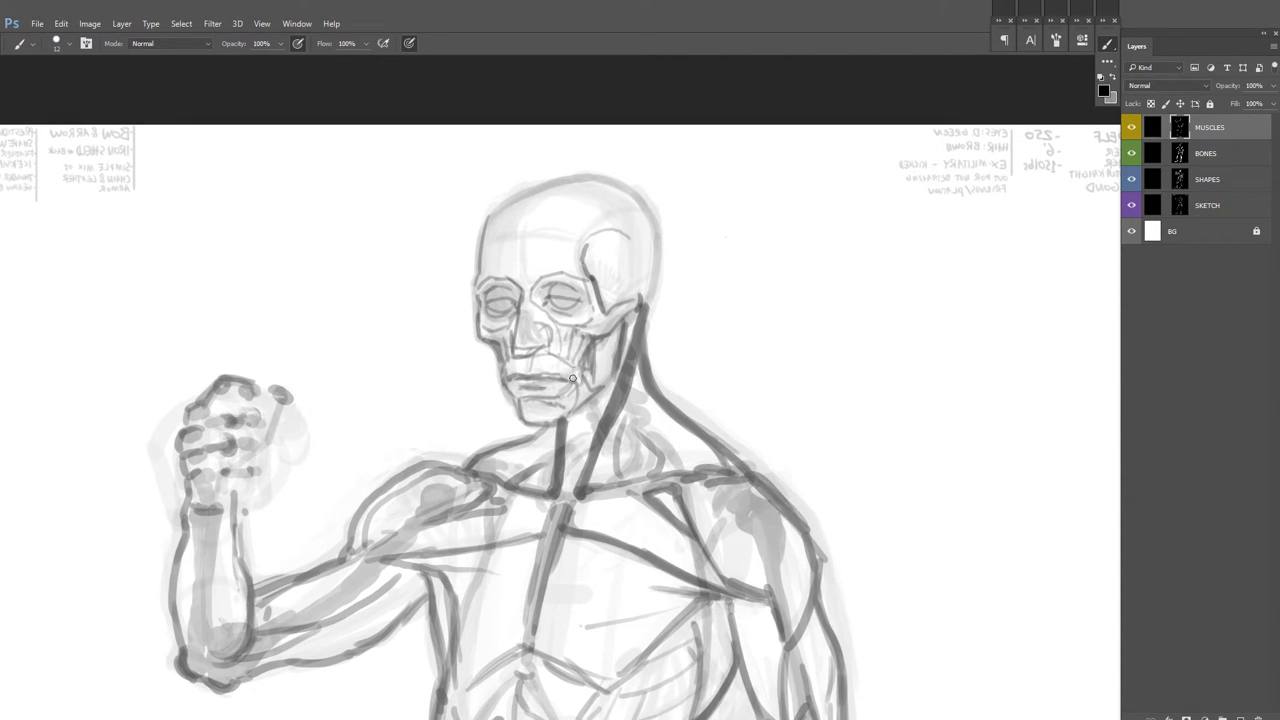
left_click_drag(540, 331, 568, 381)
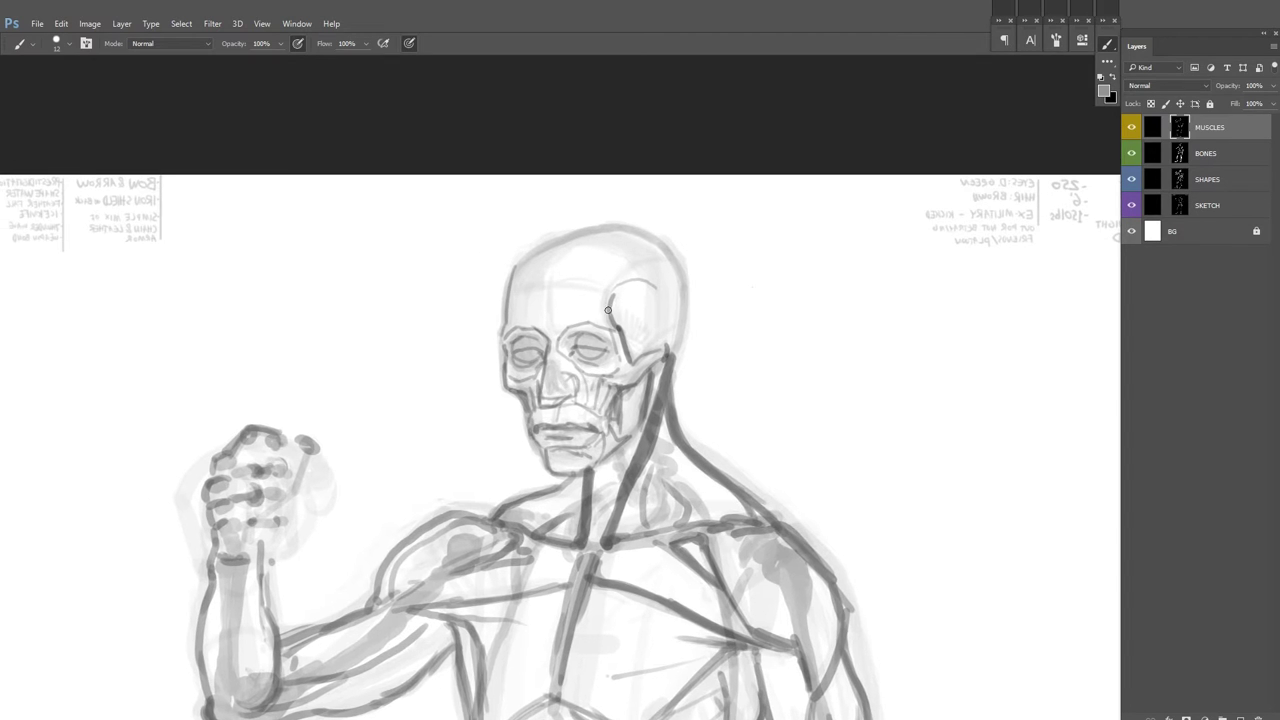
left_click_drag(660, 374, 642, 328)
mouse_move(512, 364)
left_mouse_down()
mouse_move(524, 406)
mouse_move(568, 430)
left_mouse_up()
left_click_drag(570, 424, 628, 376)
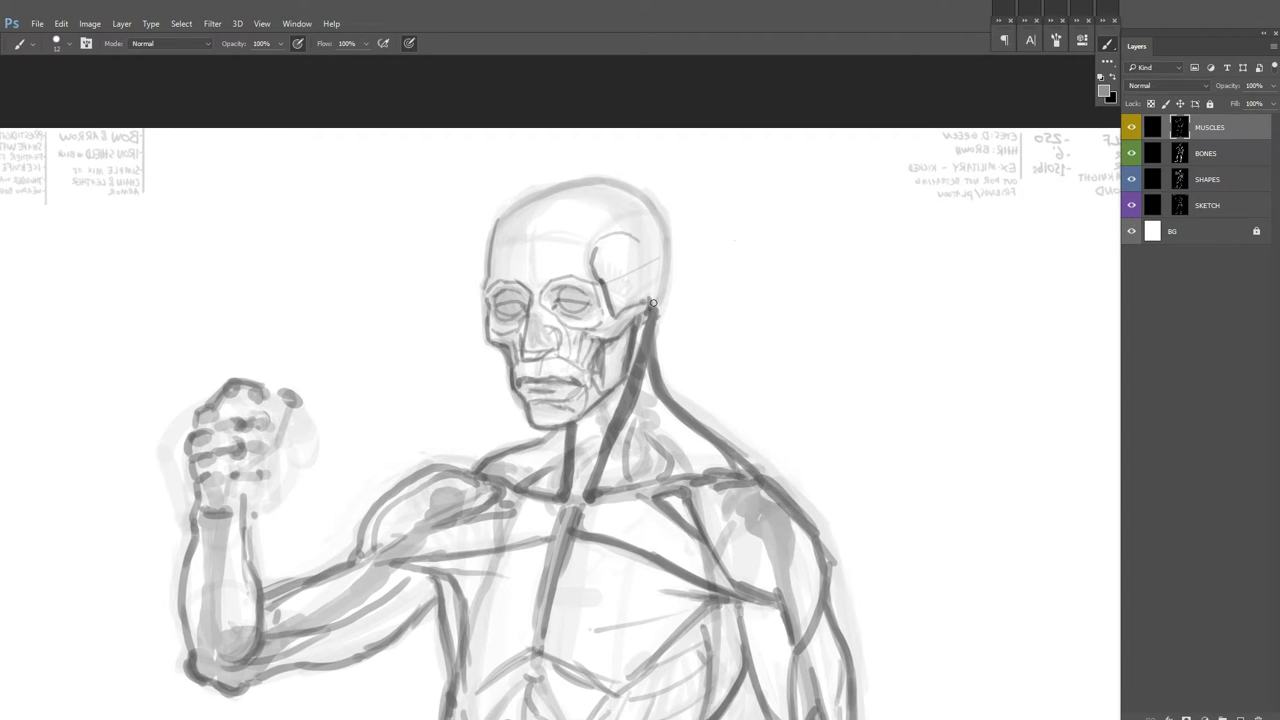
Step: Draw a long pointed elf ear with inner folds on the side of the head
mouse_move(700, 242)
left_mouse_down()
mouse_move(650, 316)
mouse_move(656, 302)
left_mouse_up()
left_click_drag(660, 262, 667, 314)
key("x")
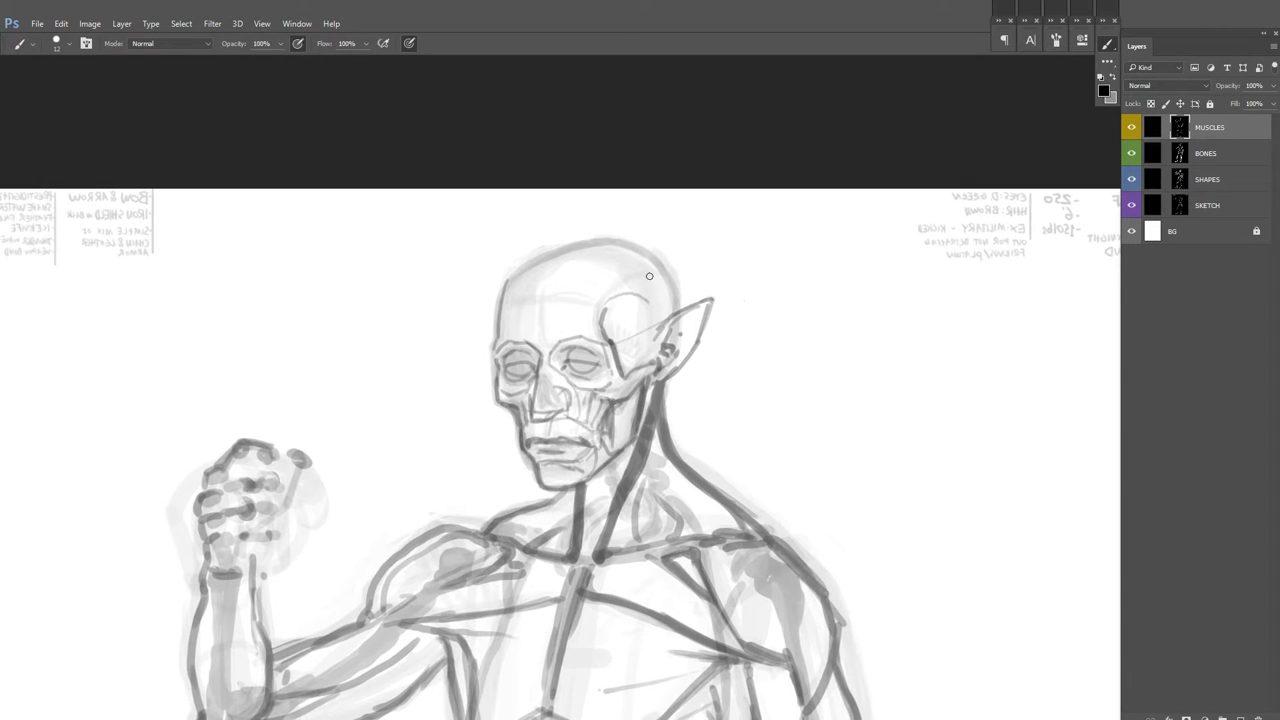
Step: Outline the cranium and add forehead creases, then mirror the canvas back and refine the brows and eyelids
left_click_drag(548, 302, 540, 352)
mouse_move(505, 285)
left_mouse_down()
mouse_move(570, 250)
mouse_move(668, 276)
left_mouse_up()
mouse_move(668, 276)
left_mouse_down()
mouse_move(665, 229)
mouse_move(664, 274)
left_mouse_up()
left_click_drag(664, 274, 641, 243)
key("x")
left_click_drag(511, 297, 521, 335)
key("x")
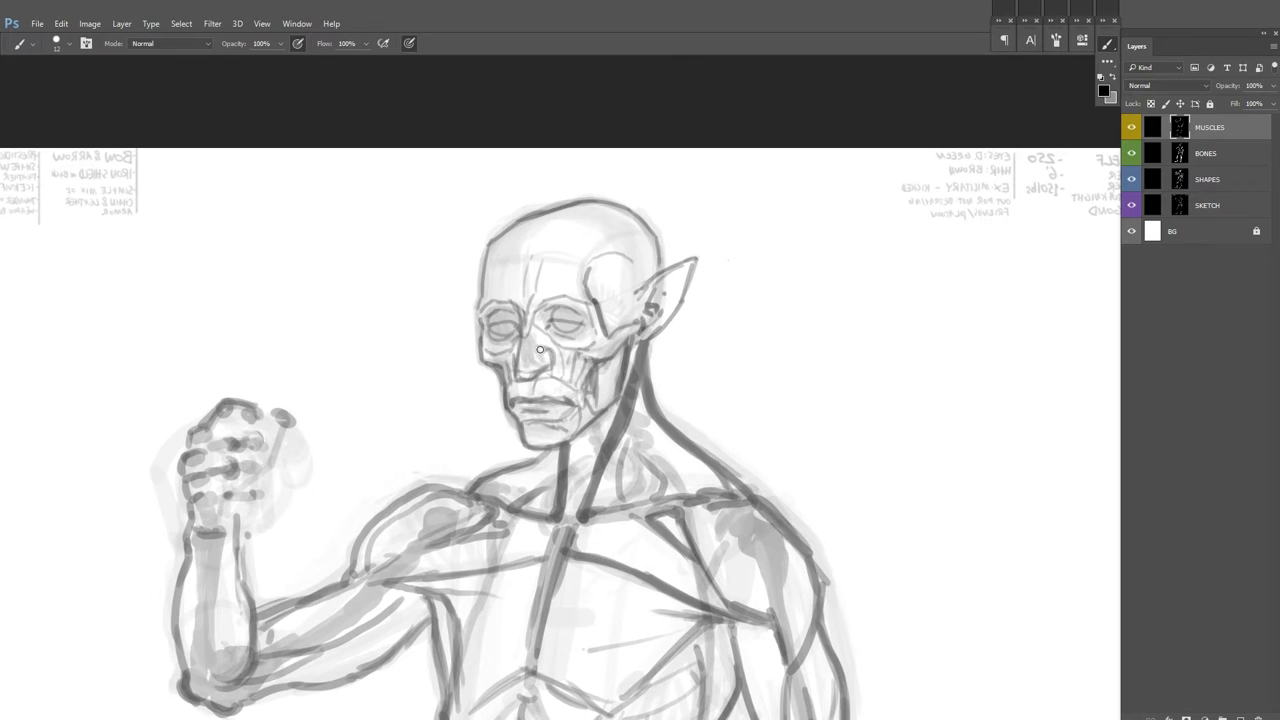
key("shift+h")
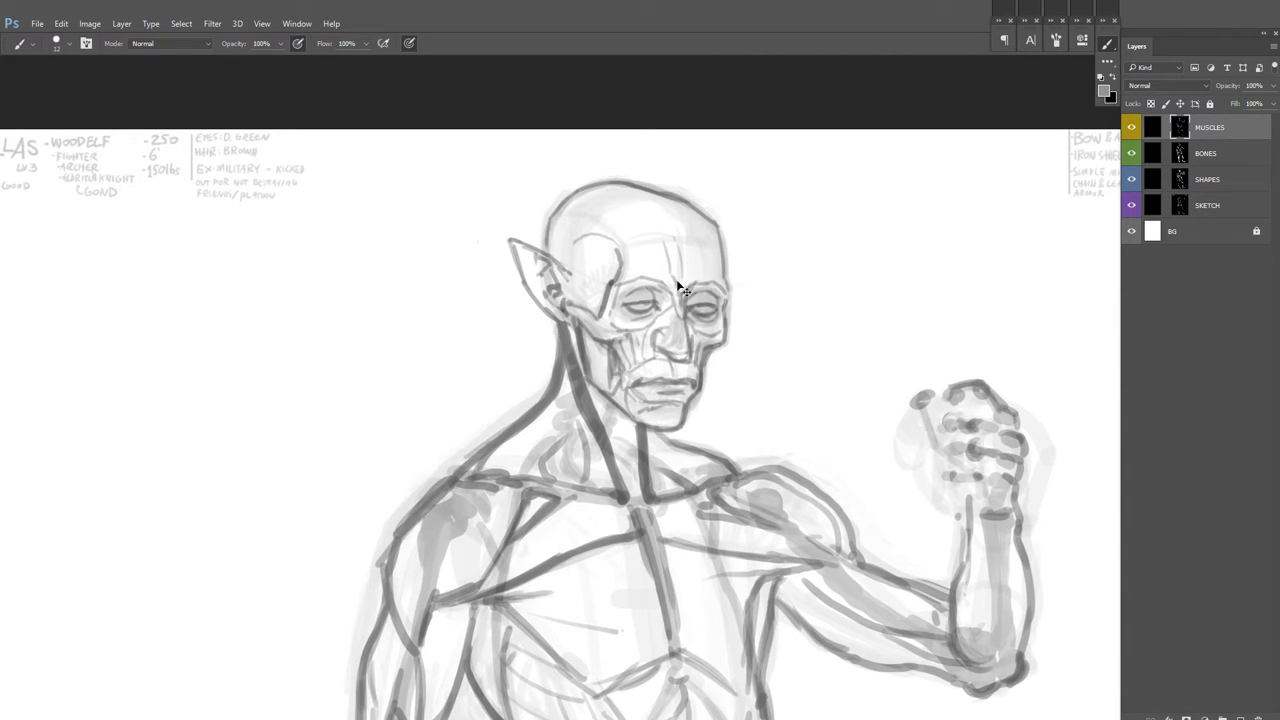
mouse_move(650, 305)
left_mouse_down()
mouse_move(646, 273)
mouse_move(630, 316)
left_mouse_up()
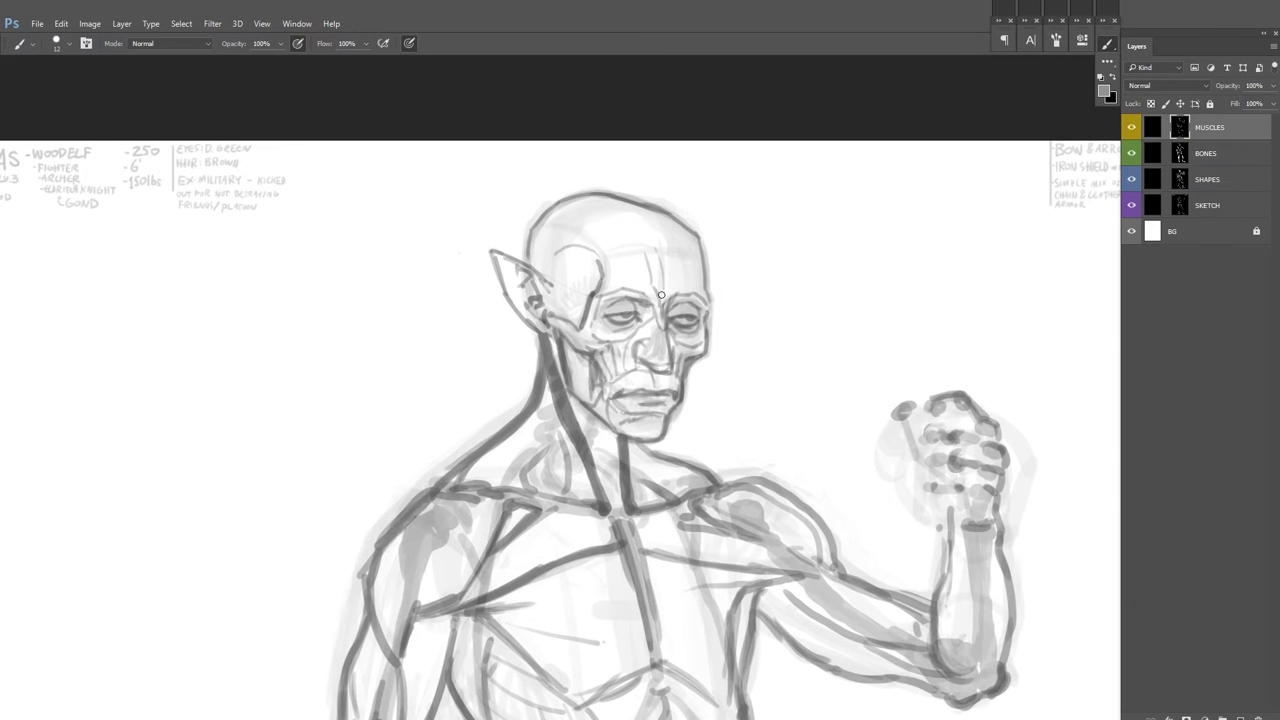
Step: Add a masked layer named SKIN with an orange label above the MUSCLES layer
key("ctrl+0")
key("ctrl+alt+shift+n")
right_click(1131, 127)
left_click(1177, 205)
double_click(1209, 127)
type("SKIN")
key("Return")
Step: Lower the opacity of the MUSCLES layer and the guide layers below it, SKETCH to 22%, and reselect the SKIN mask
left_click(1210, 153)
left_click_drag(1273, 85, 1248, 108)
key("alt+bracketleft")
key("alt+bracketleft")
key("alt+bracketleft")
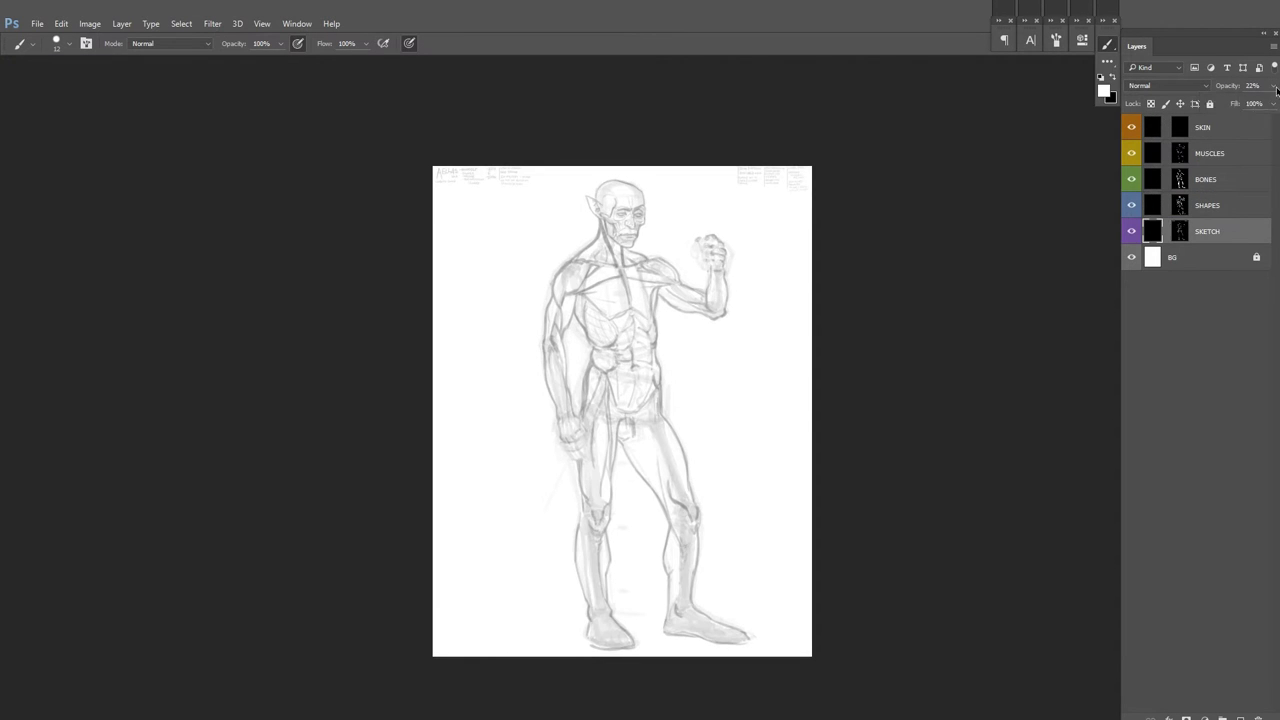
key("alt+period")
Step: Draw the near eye's lids and iris on the SKIN layer with a fine brush
mouse_move(632, 247)
left_mouse_down()
mouse_move(735, 247)
mouse_move(697, 182)
left_mouse_up()
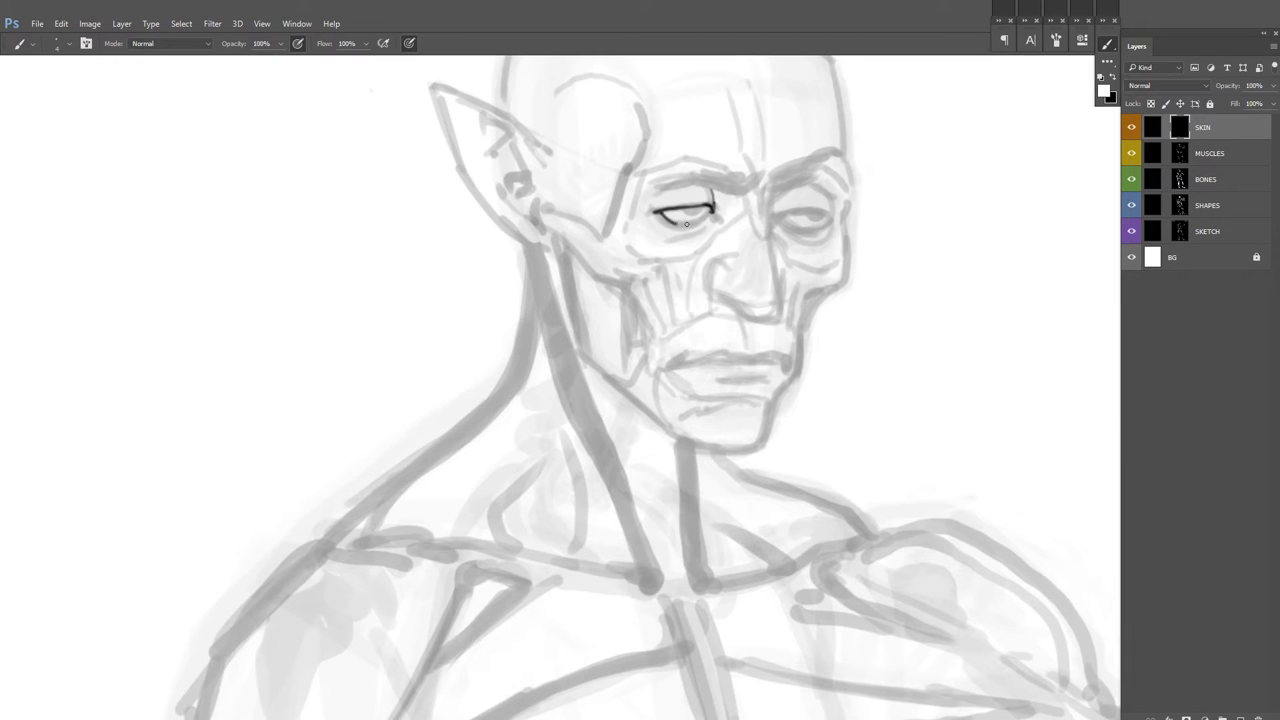
mouse_move(707, 199)
left_mouse_down()
mouse_move(651, 253)
mouse_move(768, 201)
left_mouse_up()
mouse_move(700, 230)
left_mouse_down()
mouse_move(871, 144)
mouse_move(677, 207)
left_mouse_up()
left_click_drag(686, 256, 700, 240)
left_click_drag(633, 213, 545, 279)
left_click_drag(756, 250, 686, 280)
Step: Fill in the dark eyebrows and hatch shading around the near eye
mouse_move(456, 300)
left_mouse_down()
mouse_move(580, 268)
mouse_move(500, 296)
left_mouse_up()
mouse_move(575, 276)
left_mouse_down()
mouse_move(689, 230)
mouse_move(569, 263)
mouse_move(538, 344)
left_mouse_up()
left_click_drag(430, 350, 506, 328)
mouse_move(548, 350)
left_mouse_down()
mouse_move(596, 330)
mouse_move(632, 392)
mouse_move(628, 438)
left_mouse_up()
left_click_drag(552, 346, 616, 310)
left_click_drag(590, 338, 630, 320)
left_click_drag(552, 350, 614, 322)
Step: Mirror the canvas and refine the nose contour and the far side of the brow
key("h")
mouse_move(436, 314)
left_mouse_down()
mouse_move(431, 416)
mouse_move(468, 420)
mouse_move(490, 372)
left_mouse_up()
left_click_drag(490, 372, 476, 406)
left_click_drag(742, 309, 737, 277)
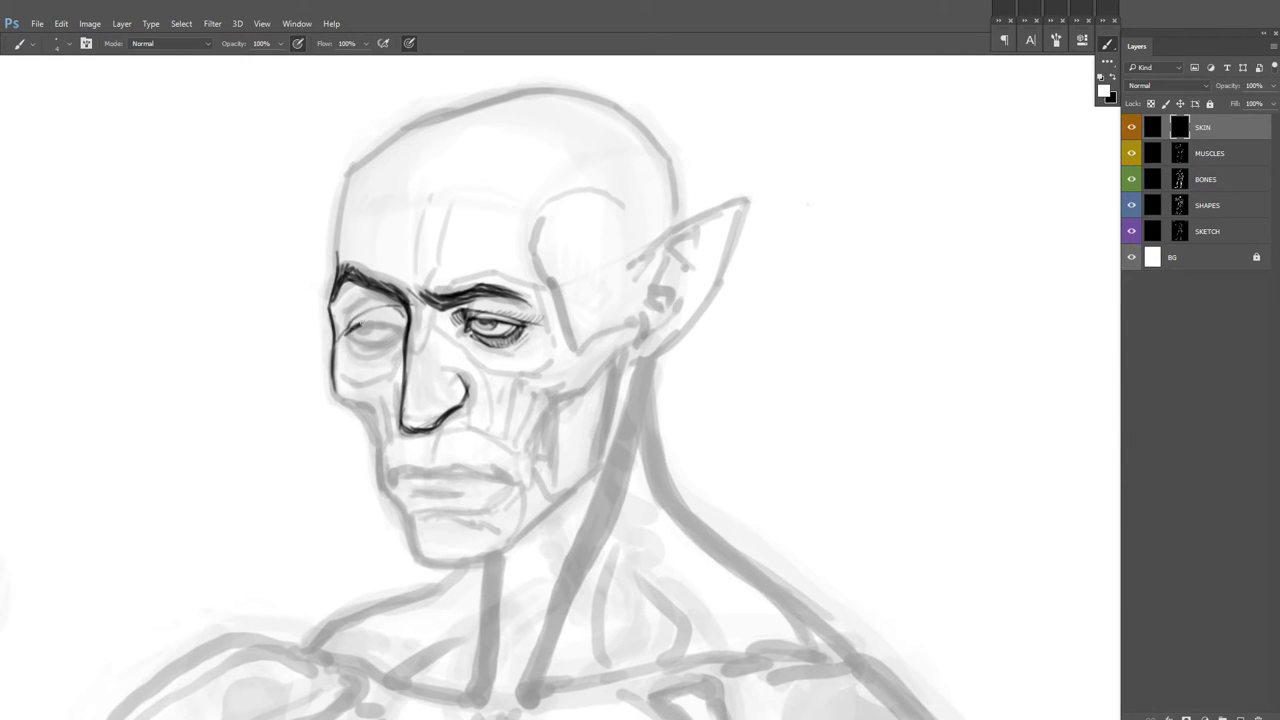
Step: Draw the far eye's lids, iris and lower-lid shading, then mirror the canvas back
left_click_drag(424, 281, 412, 291)
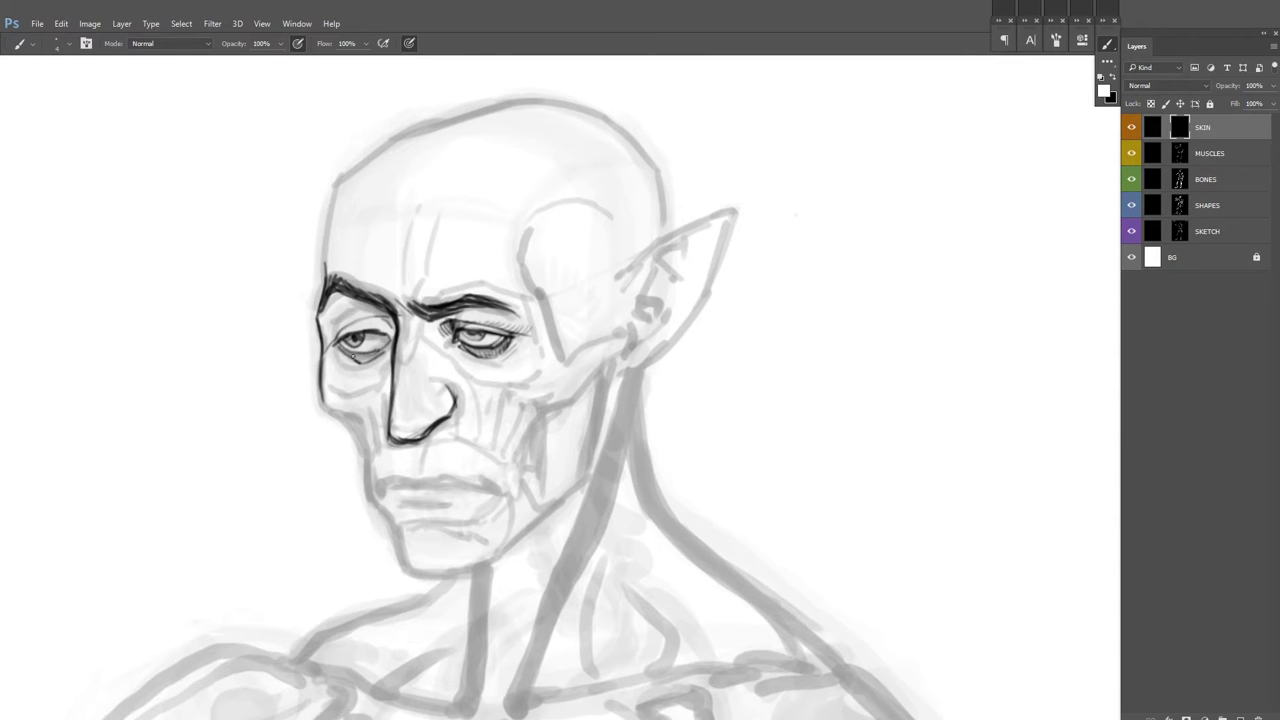
left_click_drag(338, 330, 368, 324)
key("h")
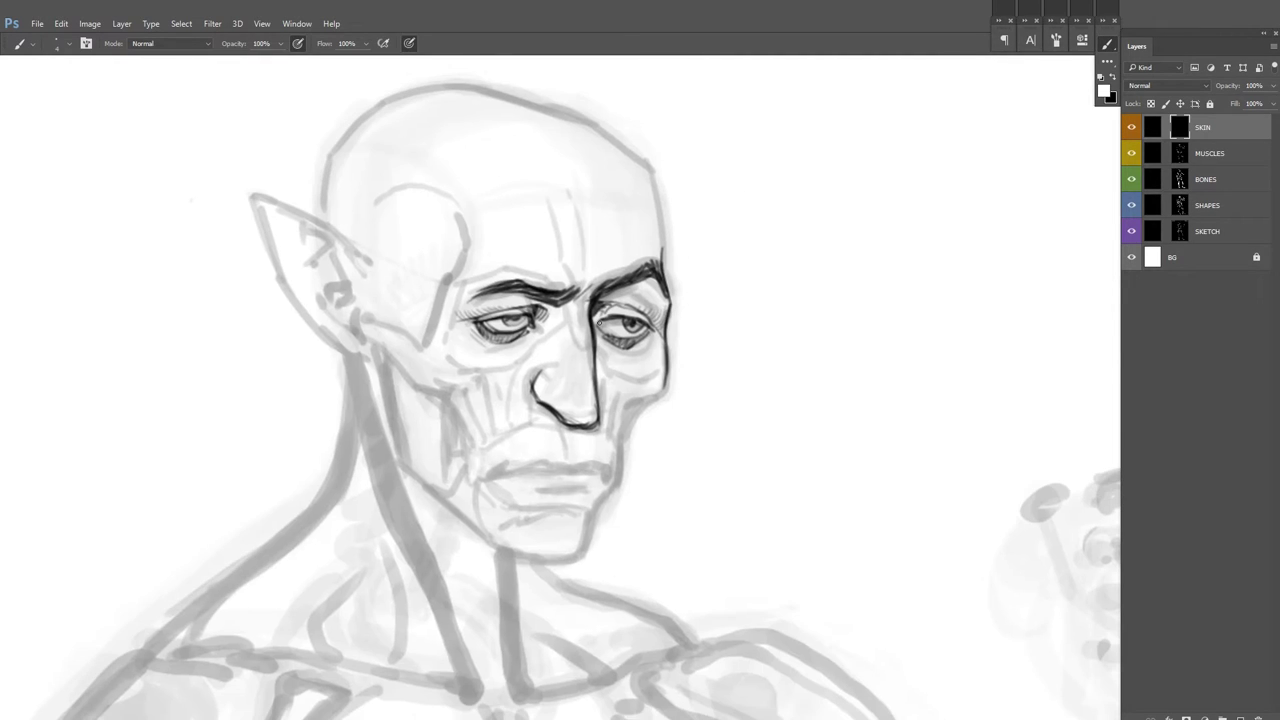
mouse_move(753, 238)
left_mouse_down()
mouse_move(737, 256)
mouse_move(739, 220)
left_mouse_up()
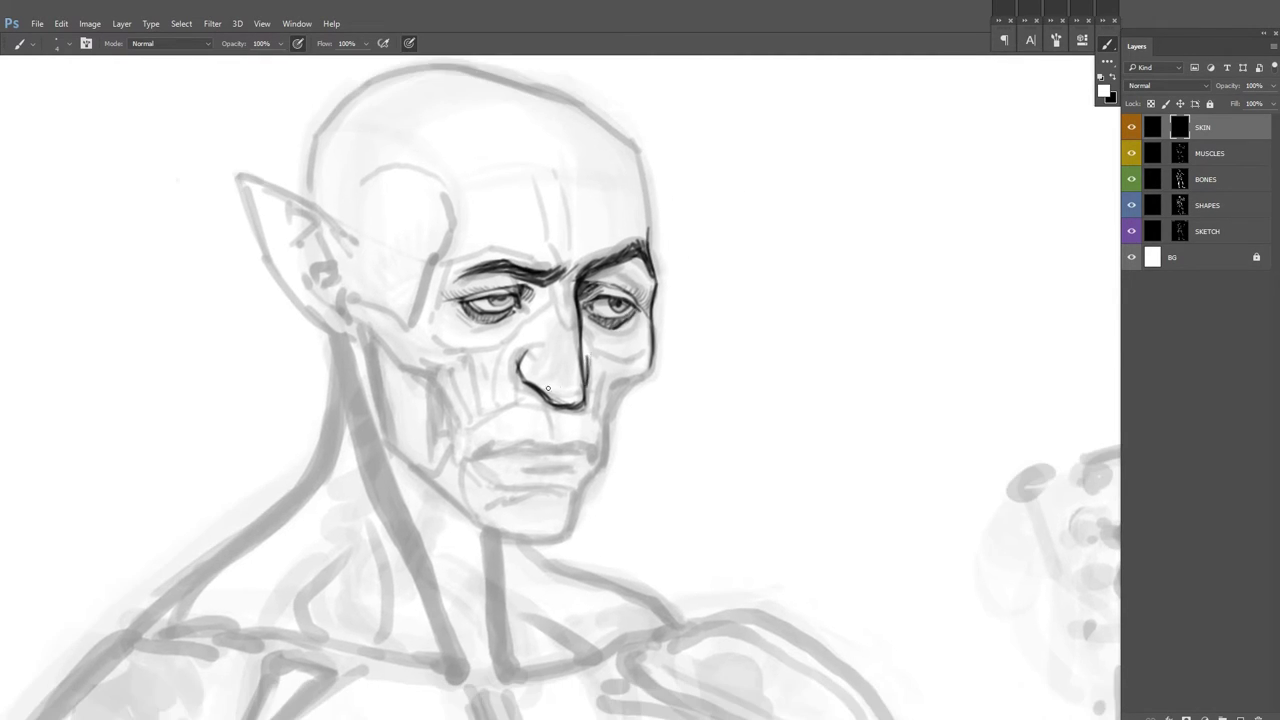
Step: Ink the far cheek contour, the pointed ear's outline and the near jawline
mouse_move(717, 322)
left_mouse_down()
mouse_move(677, 320)
mouse_move(661, 414)
left_mouse_up()
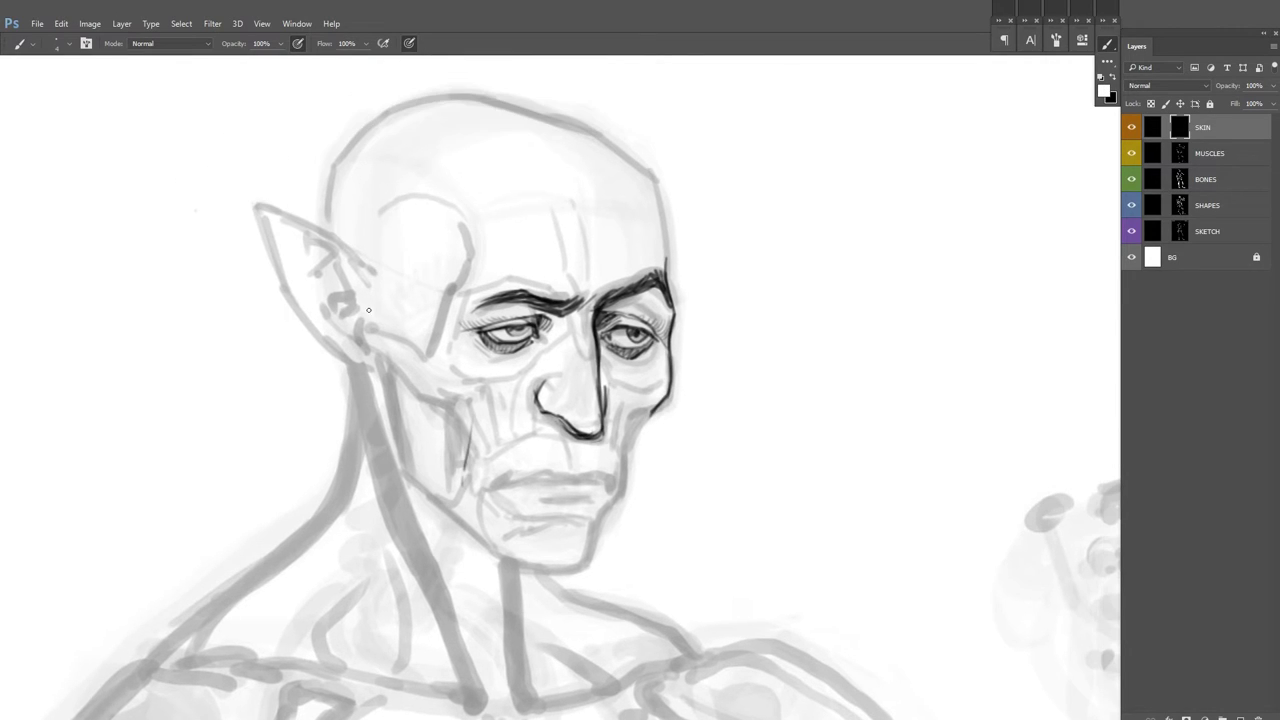
left_click_drag(360, 321, 360, 345)
mouse_move(378, 283)
left_mouse_down()
mouse_move(346, 246)
mouse_move(341, 362)
mouse_move(455, 518)
left_mouse_up()
left_click_drag(582, 502, 590, 421)
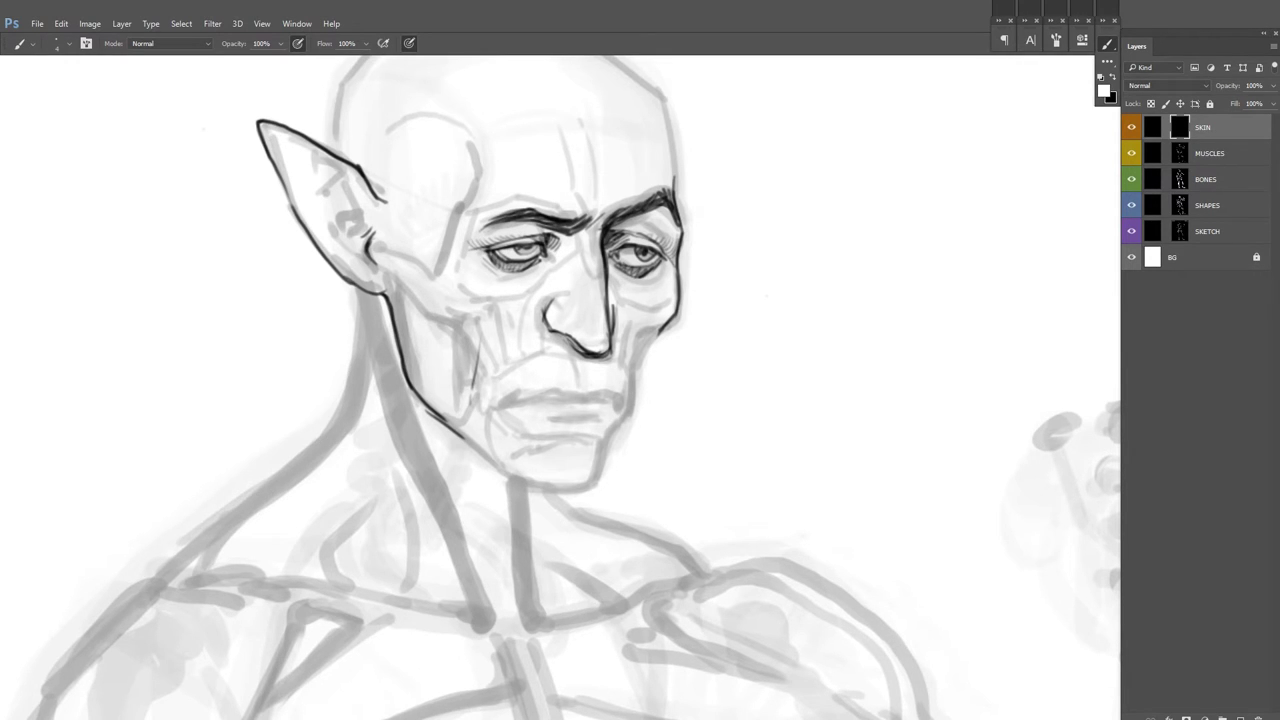
Step: Mirror the canvas and draw the lips, the groove under the nose and the chin contour
key("h")
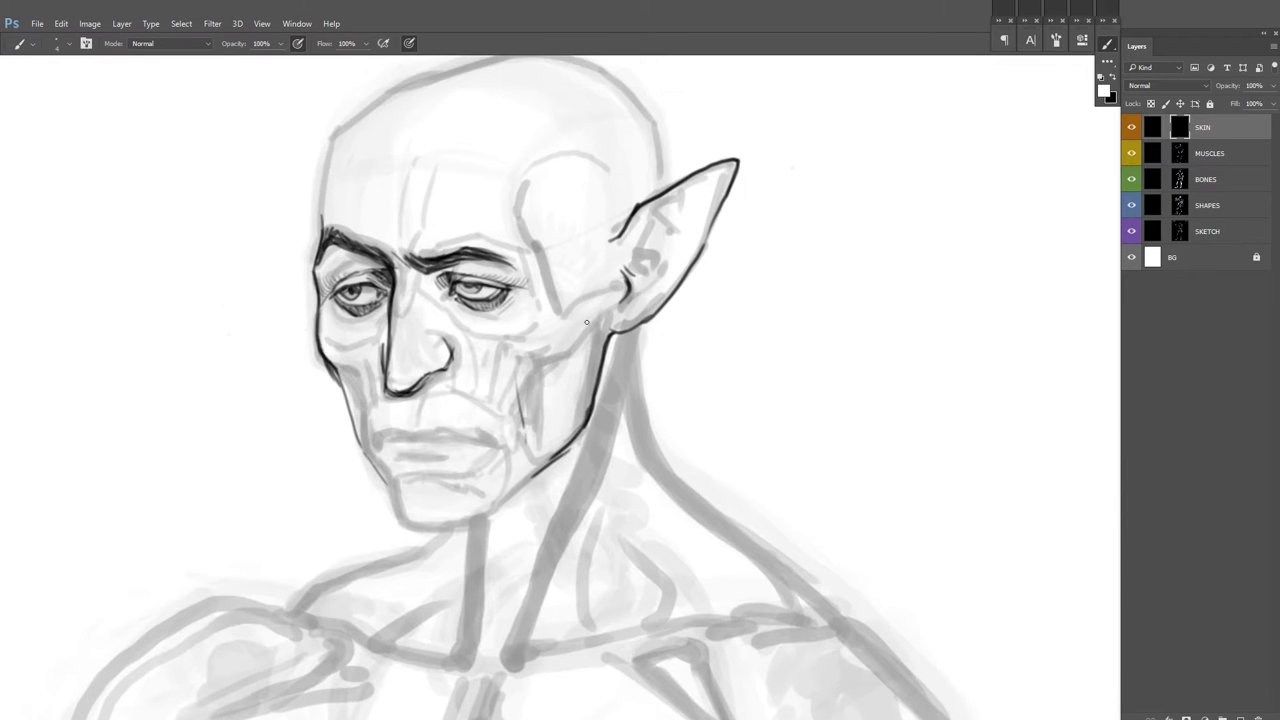
left_click_drag(593, 352, 560, 362)
mouse_move(376, 404)
left_mouse_down()
mouse_move(374, 434)
mouse_move(457, 456)
left_mouse_up()
mouse_move(360, 452)
left_mouse_down()
mouse_move(346, 472)
mouse_move(502, 401)
mouse_move(414, 431)
left_mouse_up()
left_click_drag(418, 388, 414, 400)
mouse_move(430, 410)
left_mouse_down()
mouse_move(403, 387)
mouse_move(444, 386)
left_mouse_up()
key("x")
mouse_move(447, 411)
left_mouse_down()
mouse_move(411, 415)
mouse_move(430, 478)
mouse_move(422, 448)
left_mouse_up()
mouse_move(430, 430)
left_mouse_down()
mouse_move(488, 456)
mouse_move(525, 402)
left_mouse_up()
Step: Draw the smile fold and cheek crease, and hatch shading around the mouth corners
key("x")
left_click_drag(554, 378, 522, 449)
mouse_move(478, 402)
left_mouse_down()
mouse_move(474, 456)
mouse_move(456, 454)
left_mouse_up()
left_click_drag(470, 440, 470, 466)
left_click_drag(410, 382, 458, 460)
left_click_drag(430, 474, 433, 477)
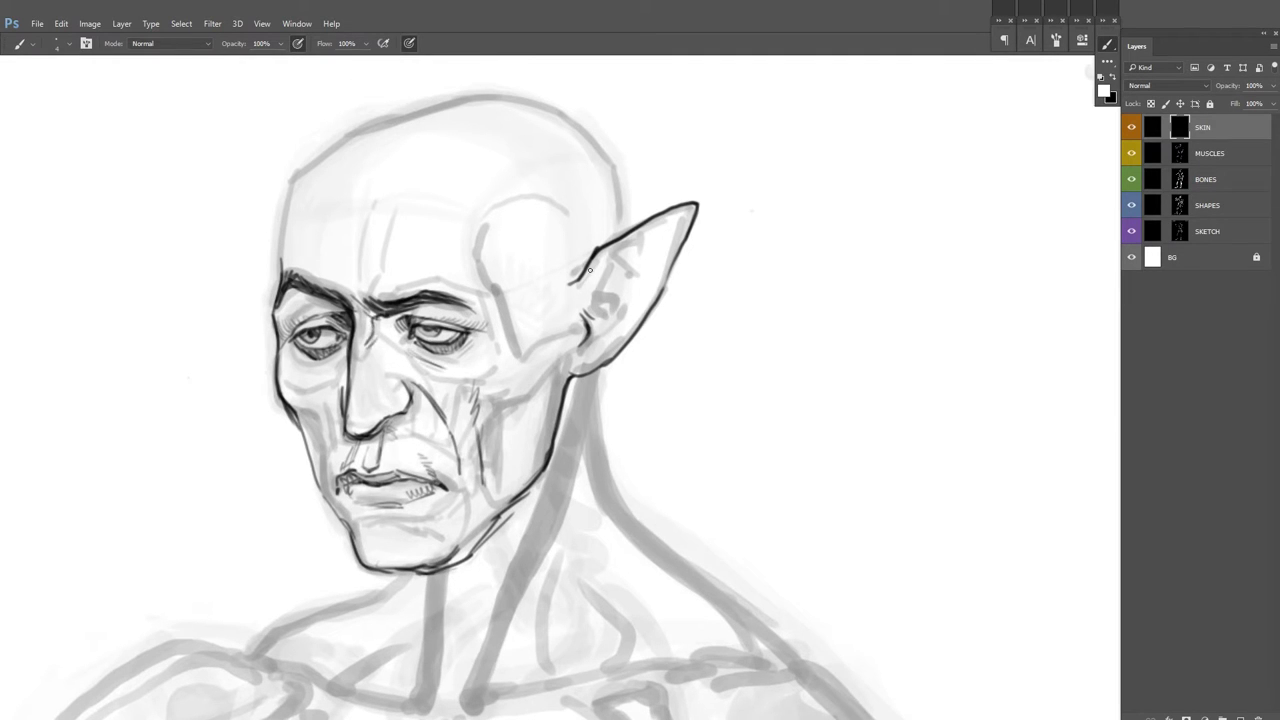
Step: Mirror the canvas back and hatch shading below the lower lip and across the chin
key("h")
left_click_drag(510, 445, 498, 401)
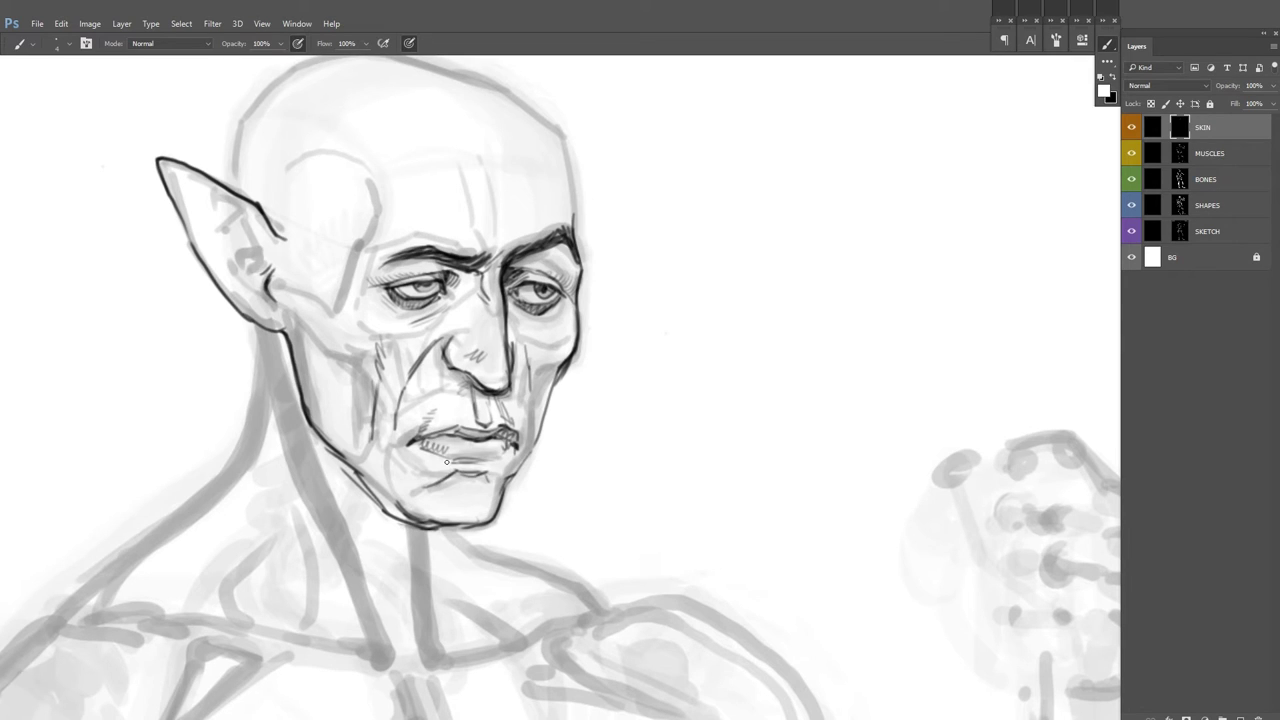
left_click_drag(496, 460, 454, 476)
mouse_move(426, 478)
left_mouse_down()
mouse_move(402, 489)
mouse_move(418, 485)
mouse_move(400, 516)
left_mouse_up()
left_click_drag(486, 498, 442, 522)
left_click_drag(498, 482, 478, 520)
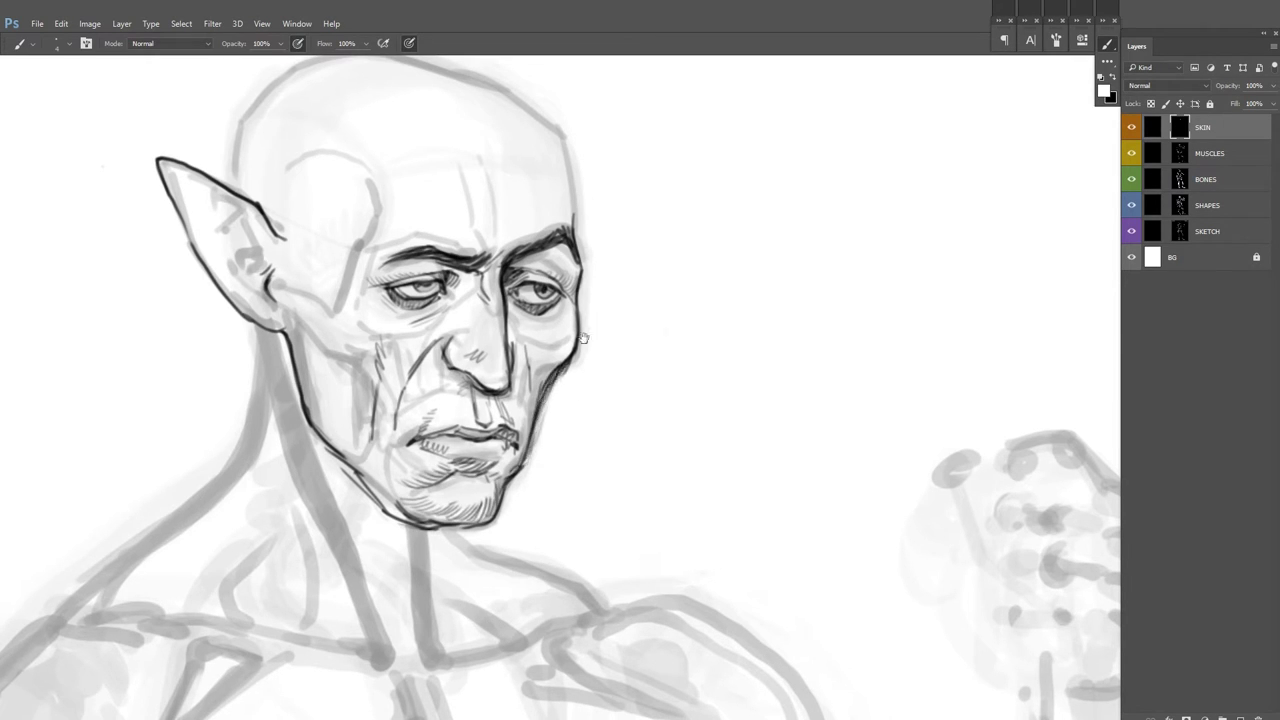
Step: Hatch shading along the near cheekbone, in front of the ear and down the hollow of the cheek
scroll(540, 420, "up", 3)
scroll(360, 398, "right", 1)
scroll(609, 329, "left", 2)
scroll(393, 493, "right", 1)
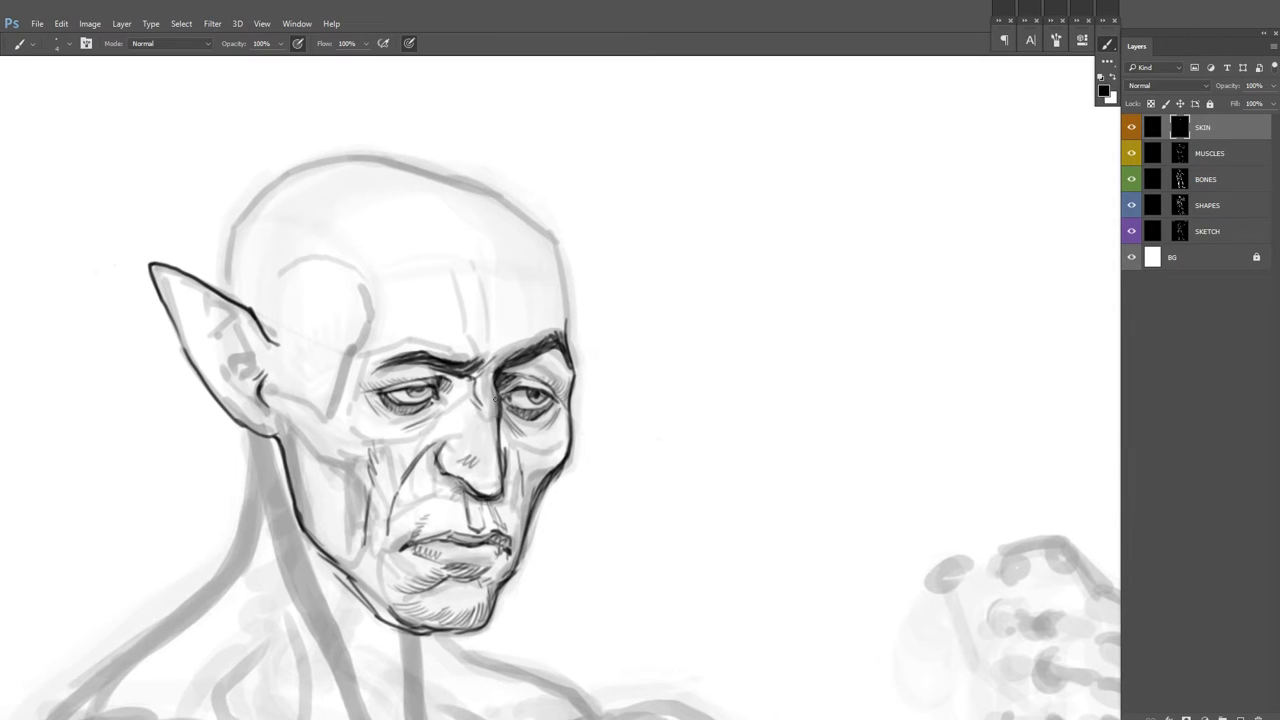
left_click_drag(372, 452, 369, 502)
scroll(380, 480, "down", 1)
left_click_drag(279, 364, 264, 420)
mouse_move(314, 400)
left_mouse_down()
mouse_move(290, 456)
mouse_move(308, 458)
left_mouse_up()
left_click_drag(340, 484, 328, 522)
scroll(338, 445, "down", 2)
left_click_drag(534, 372, 506, 414)
Step: Mirror the canvas and draw the ear's inner folds with hatched shading toward the tip
key("h")
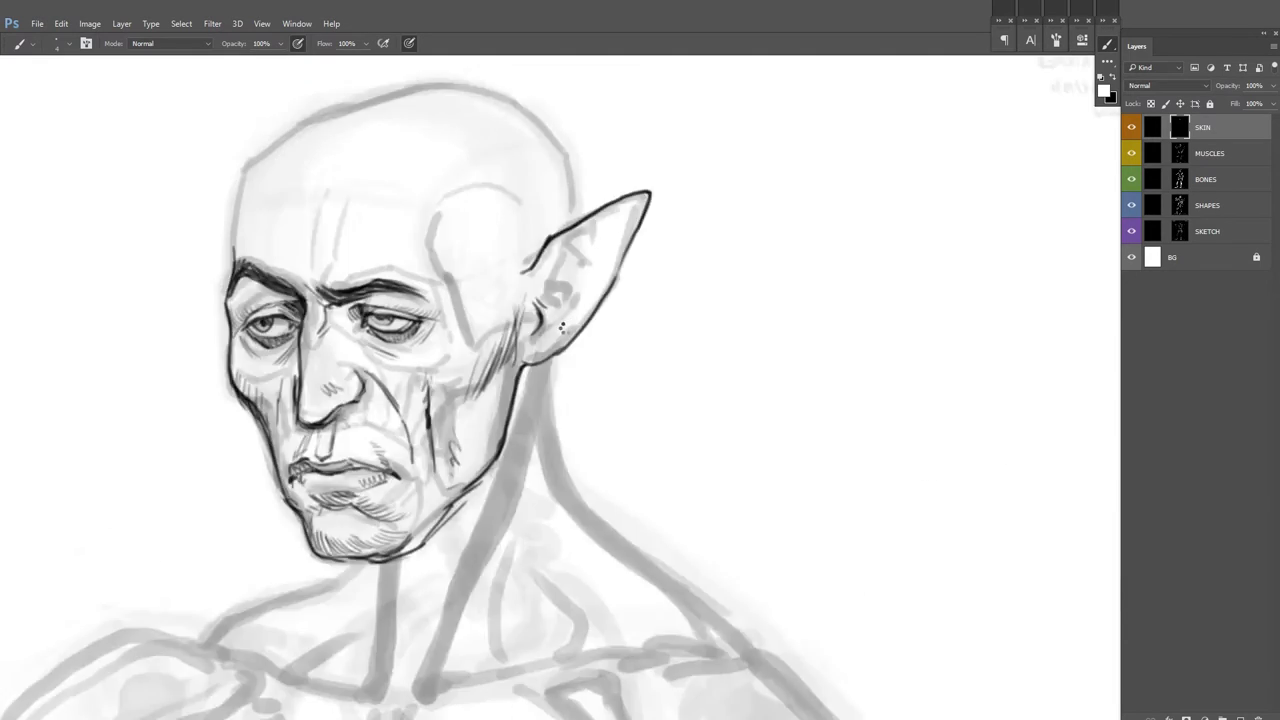
left_click_drag(582, 320, 560, 364)
scroll(560, 350, "up", 1)
left_click_drag(536, 316, 526, 344)
left_click_drag(558, 286, 528, 330)
left_click_drag(606, 254, 556, 288)
mouse_move(544, 344)
left_mouse_down()
mouse_move(526, 352)
mouse_move(518, 396)
mouse_move(528, 360)
left_mouse_up()
left_click_drag(576, 322, 554, 366)
left_click_drag(568, 290, 550, 320)
mouse_move(586, 264)
left_mouse_down()
mouse_move(558, 302)
mouse_move(584, 300)
left_mouse_up()
left_click_drag(604, 274, 594, 308)
Step: Strengthen the near jawline and hatch shading beneath the jaw
left_click_drag(558, 386, 436, 524)
scroll(540, 400, "down", 2)
left_click_drag(446, 456, 418, 534)
left_click_drag(486, 462, 420, 528)
scroll(254, 464, "up", 1)
Step: Shade the far cheek and ink the bald head's outline from the brow over the crown to the ear
mouse_move(284, 390)
left_mouse_down()
mouse_move(262, 494)
mouse_move(270, 532)
left_mouse_up()
left_click_drag(230, 292, 250, 286)
left_click_drag(238, 216, 224, 282)
left_click_drag(334, 160, 224, 264)
mouse_move(330, 150)
left_mouse_down()
mouse_move(552, 204)
mouse_move(562, 272)
left_mouse_up()
Step: Ink the temple line and the frown creases on the forehead and between the brows
left_click_drag(422, 256, 452, 360)
left_click_drag(340, 280, 306, 340)
left_click_drag(316, 260, 298, 342)
left_click_drag(312, 238, 296, 300)
left_click_drag(379, 361, 400, 290)
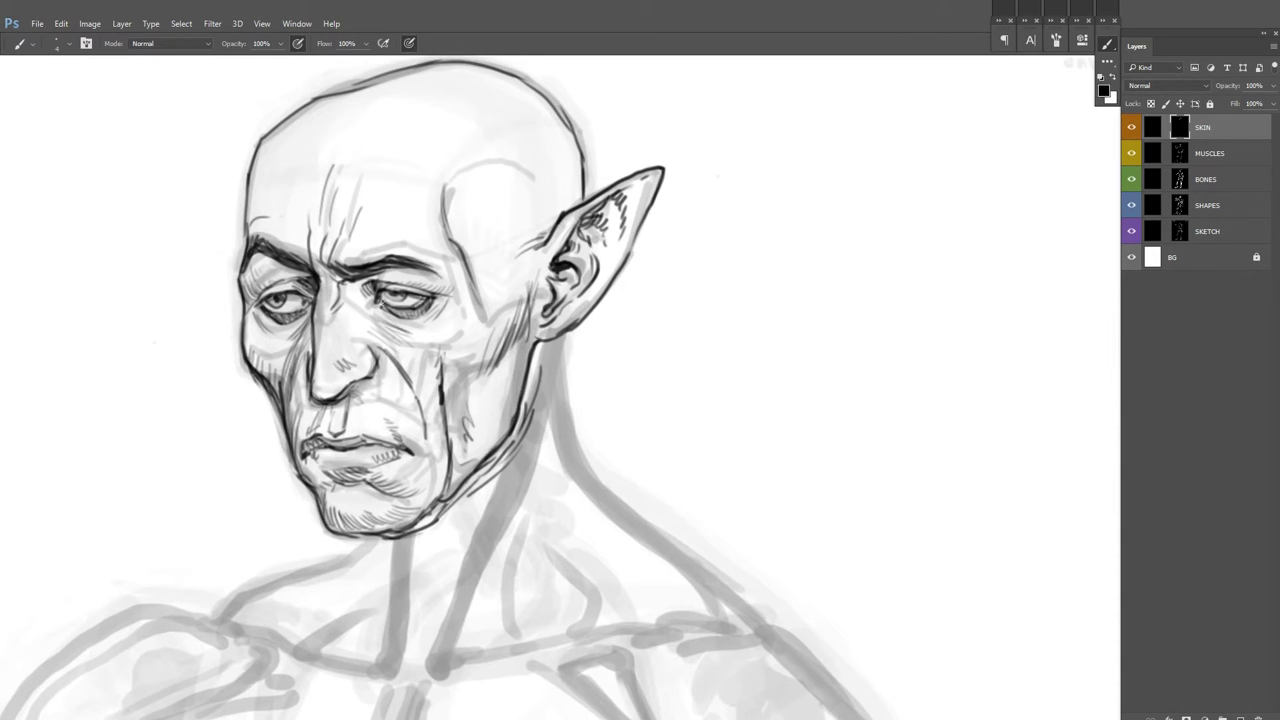
Step: Draw the front and back contours of the neck and the throat line under the chin
scroll(506, 400, "down", 3)
scroll(497, 340, "up", 2)
key("x")
mouse_move(448, 262)
left_mouse_down()
mouse_move(460, 341)
mouse_move(538, 347)
left_mouse_up()
left_click_drag(420, 420, 428, 455)
left_click_drag(405, 414, 390, 505)
left_click_drag(472, 428, 460, 498)
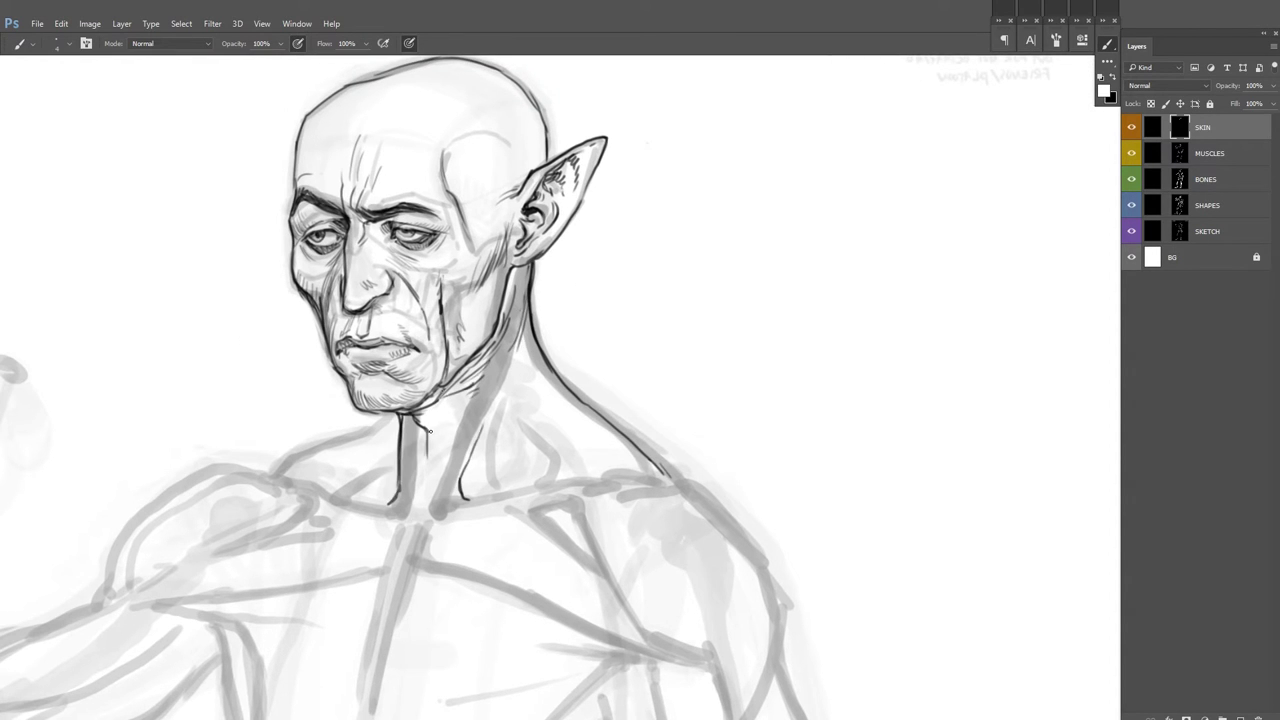
Step: Draw the trapezius slopes from the neck out to both shoulders
left_click_drag(560, 400, 604, 392)
left_click_drag(293, 466, 423, 411)
left_click_drag(600, 400, 511, 399)
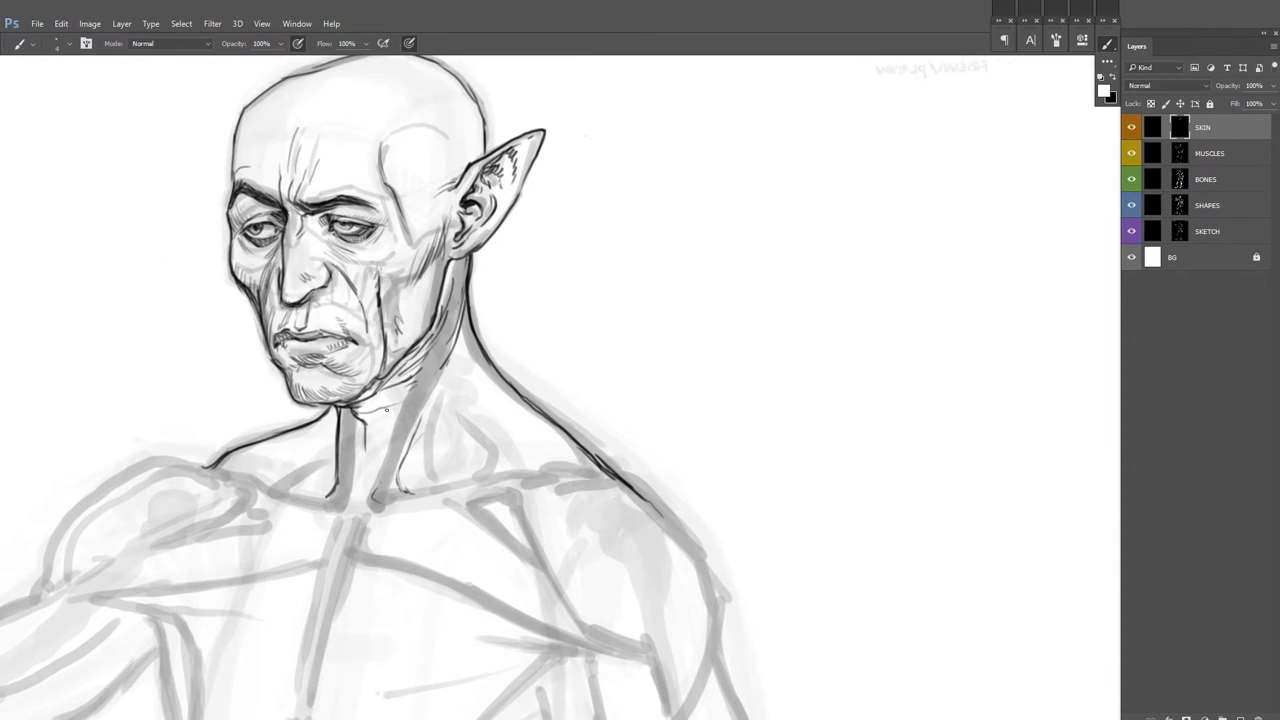
mouse_move(558, 279)
left_mouse_down()
mouse_move(623, 187)
mouse_move(693, 209)
left_mouse_up()
Step: Outline the raised arm's shoulder, then hatch shading on the neck and around the collarbone pit
left_click_drag(200, 464, 360, 364)
mouse_move(505, 407)
left_mouse_down()
mouse_move(335, 353)
mouse_move(399, 367)
mouse_move(304, 383)
left_mouse_up()
left_click_drag(467, 367, 457, 437)
key("ctrl+minus")
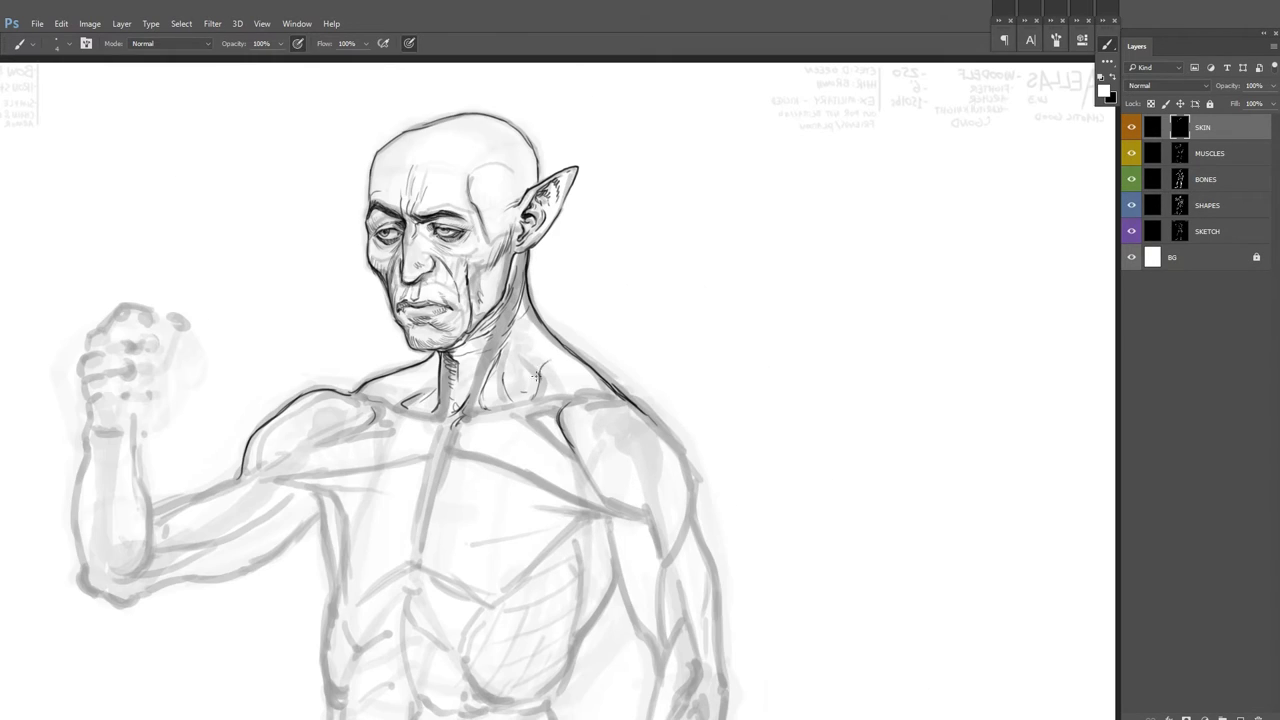
Step: Draw both nipples, then outline and shade the lowered arm's shoulder and outer upper arm to the elbow
key("x")
left_click_drag(500, 555, 468, 481)
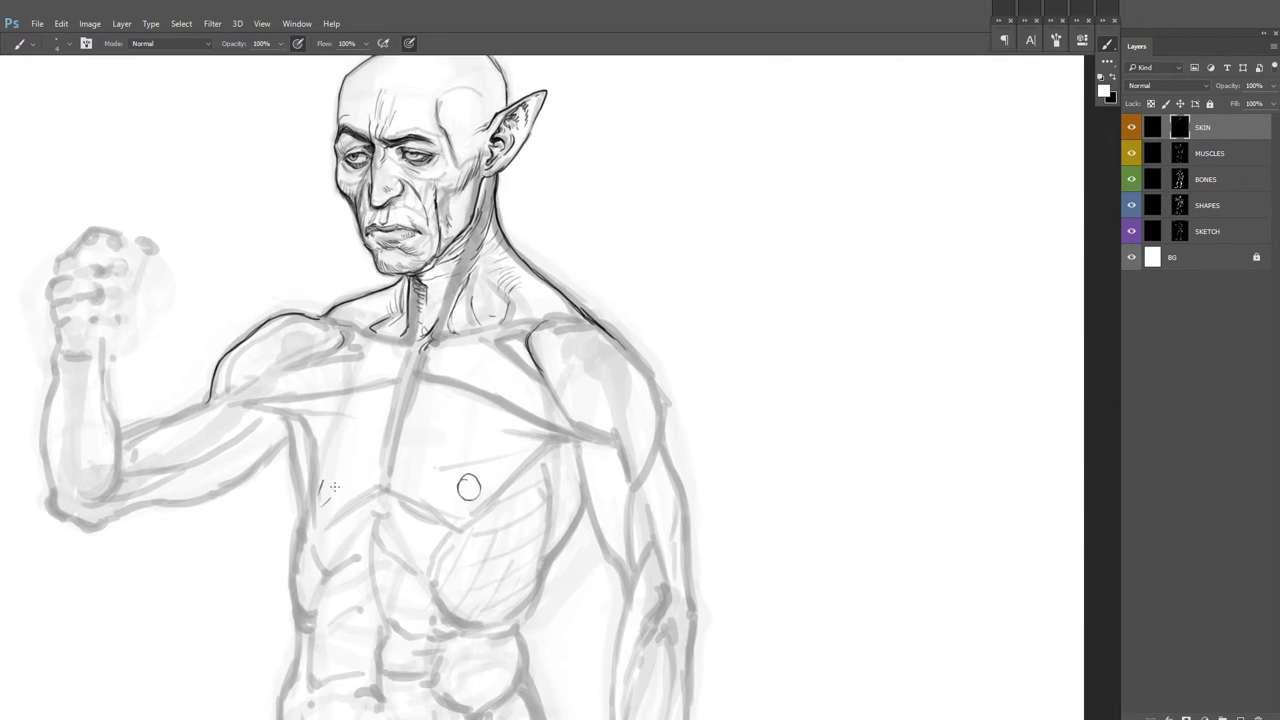
scroll(317, 506, "right", 3)
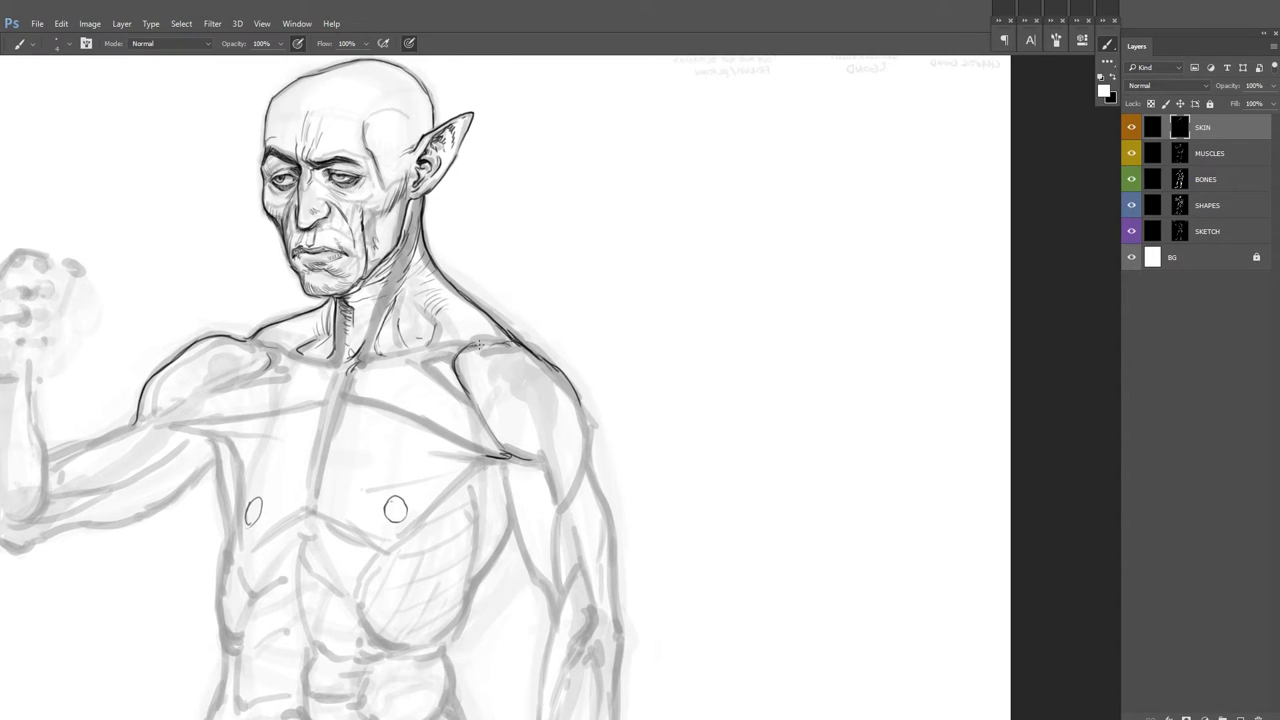
scroll(573, 440, "down", 5)
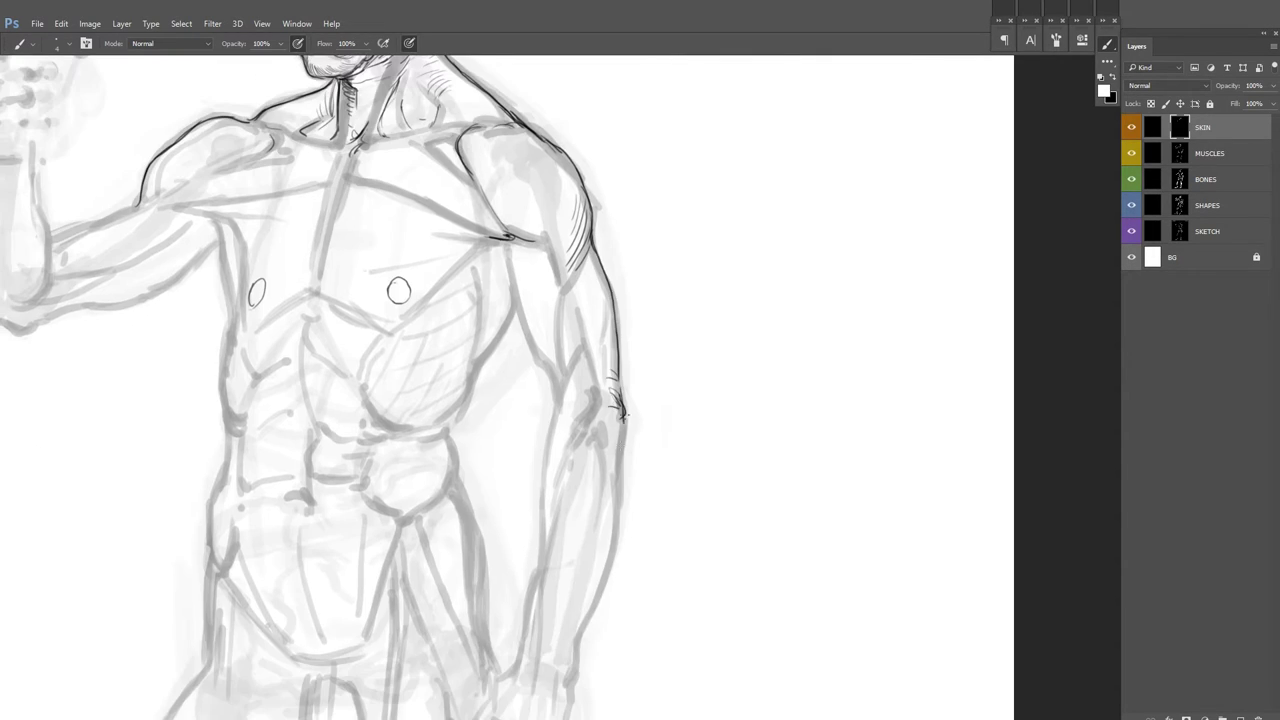
Step: Draw the lowered arm's inner contour and forearm from the armpit past the elbow to the wrist
left_click_drag(555, 408, 551, 342)
left_click_drag(513, 584, 608, 339)
left_click_drag(592, 445, 594, 291)
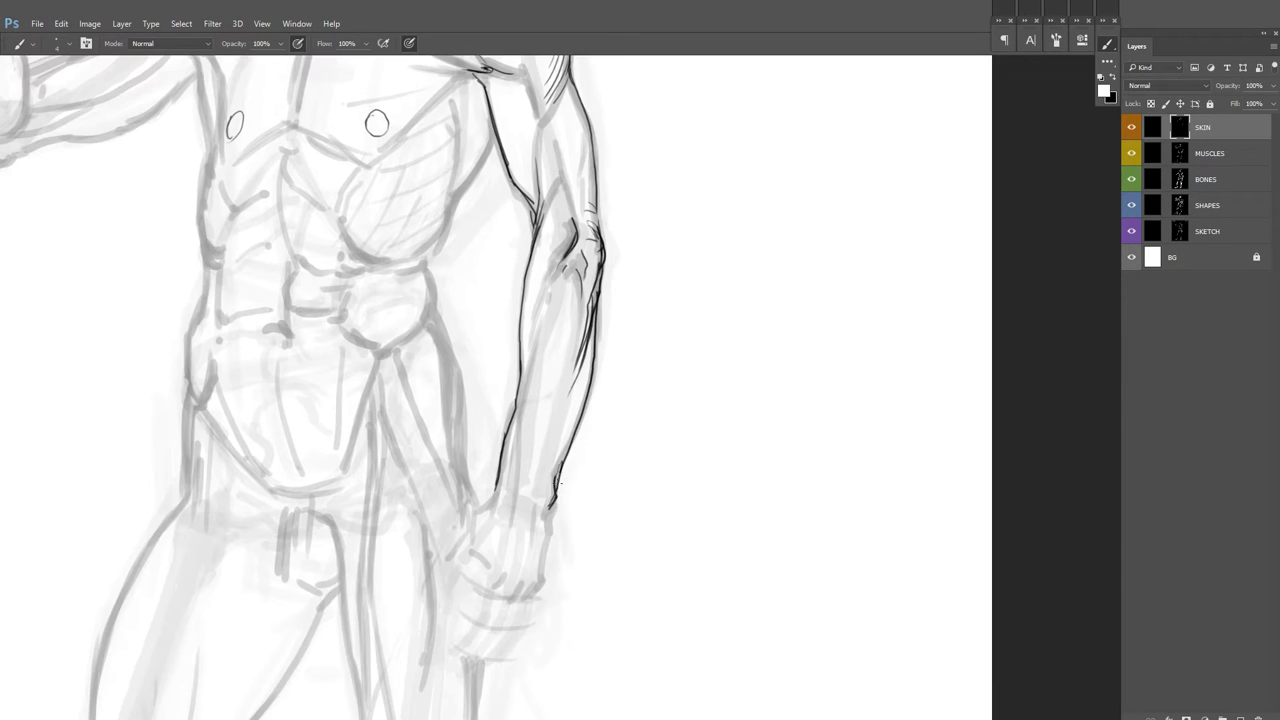
Step: Ink the collarbones, chest muscle contours, sternum line and the raised arm's armpit and side
left_click_drag(549, 112, 547, 300)
left_click_drag(595, 418, 852, 185)
key("x")
left_click_drag(518, 389, 470, 451)
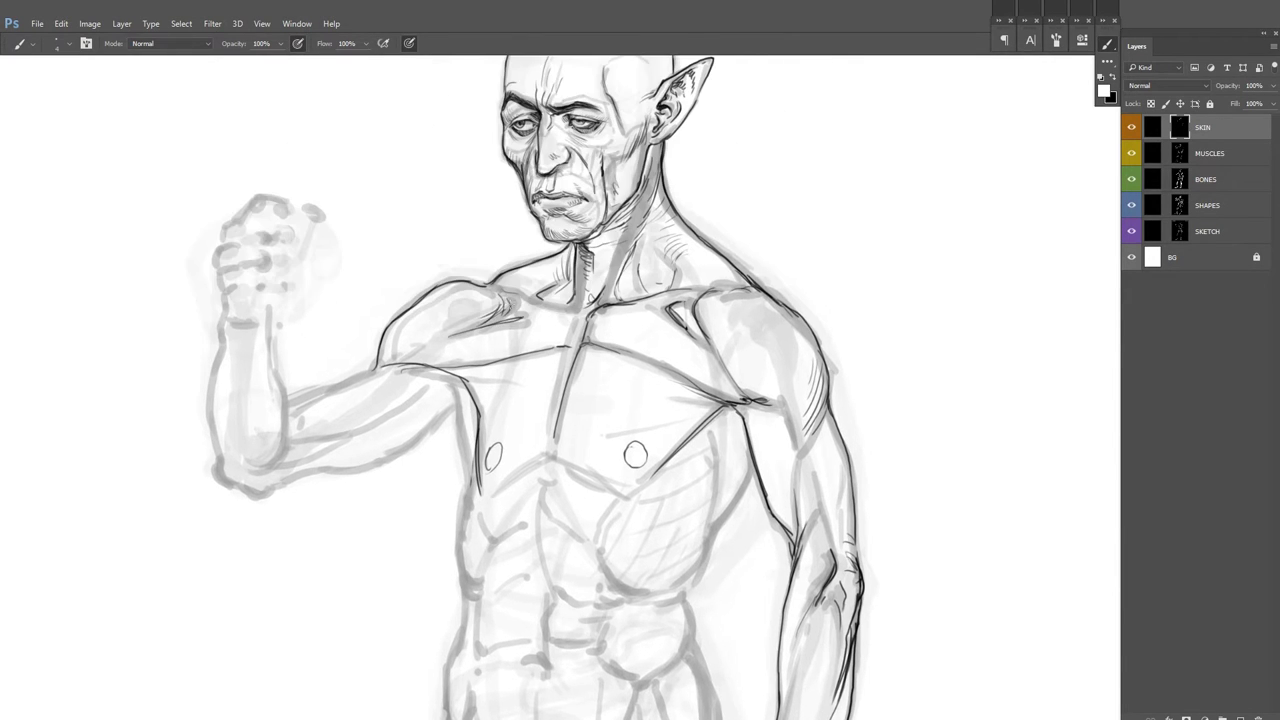
Step: Ink both sides of the torso along the rib cage, waist and hips, with short hatching below the lowered arm's armpit
key("ctrl+alt+shift+f")
left_click_drag(928, 285, 686, 331)
scroll(655, 376, "up", 2)
scroll(766, 314, "down", 2)
left_click_drag(774, 308, 784, 160)
scroll(727, 230, "down", 1)
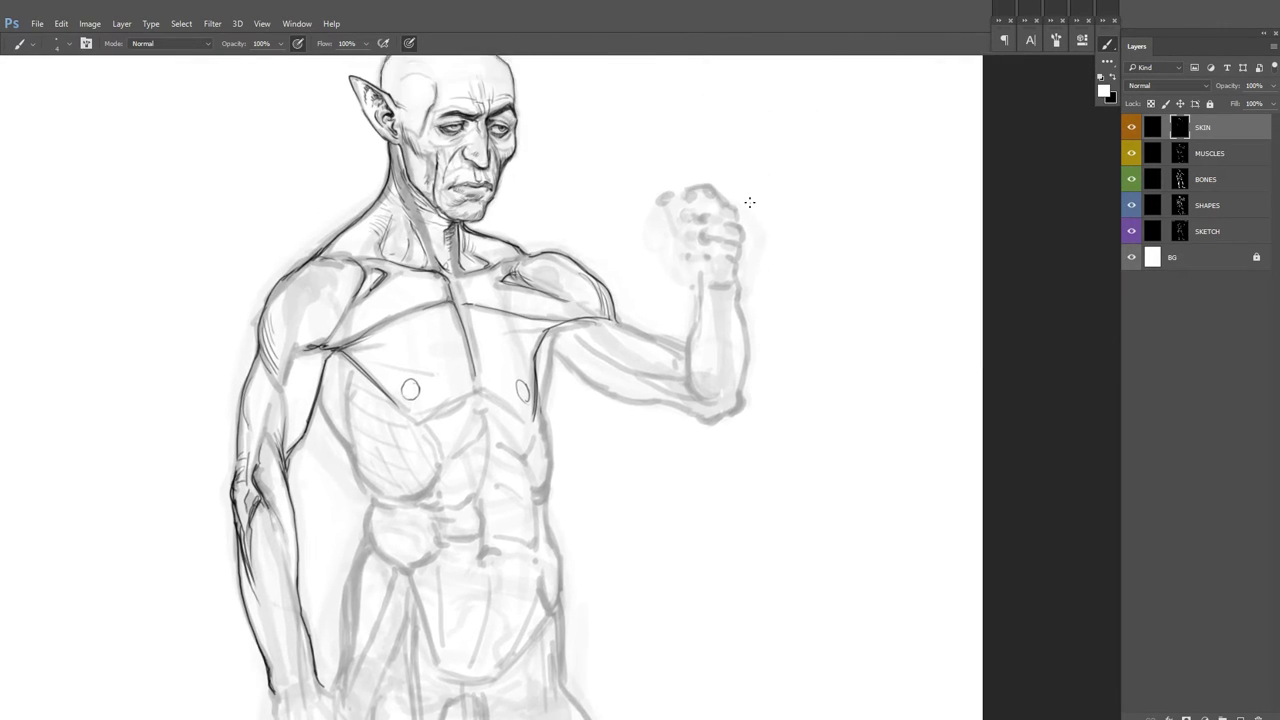
left_click_drag(727, 230, 765, 137)
left_click_drag(614, 400, 569, 505)
left_click_drag(366, 440, 362, 405)
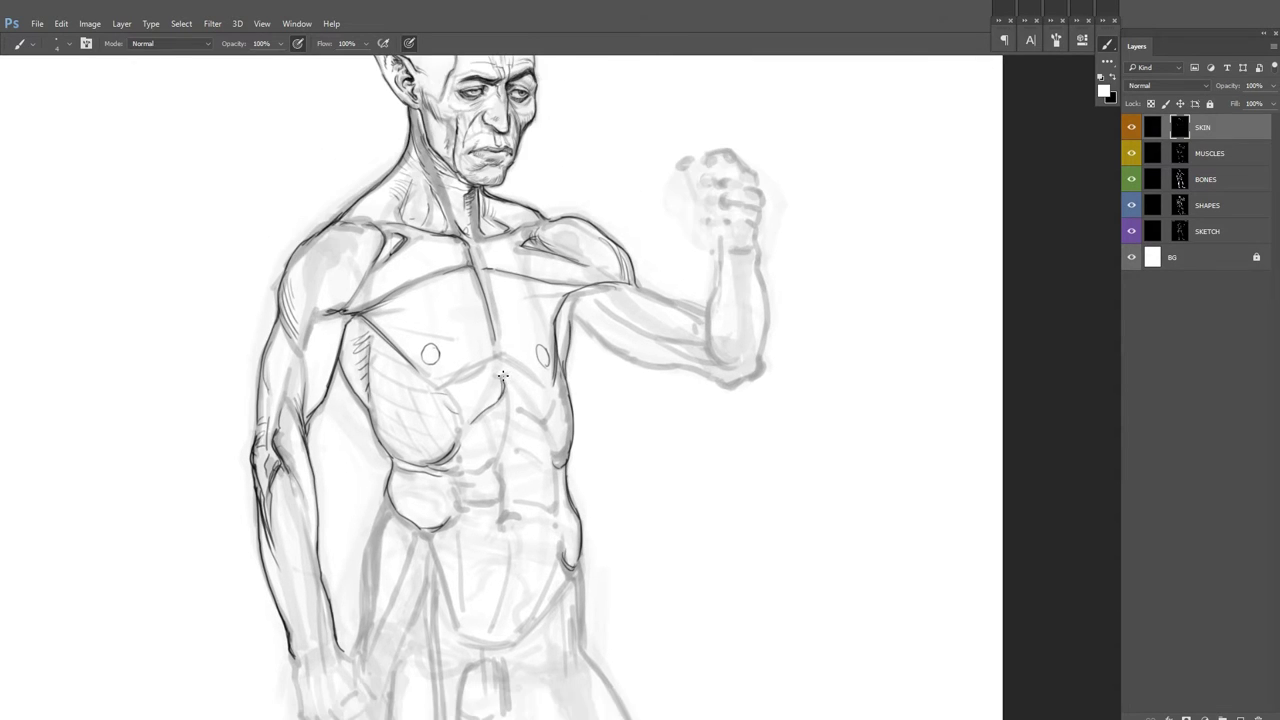
Step: Draw the abdominal muscle contours, the creases around the navel and the groin lines of the lower abdomen
scroll(527, 322, "down", 2)
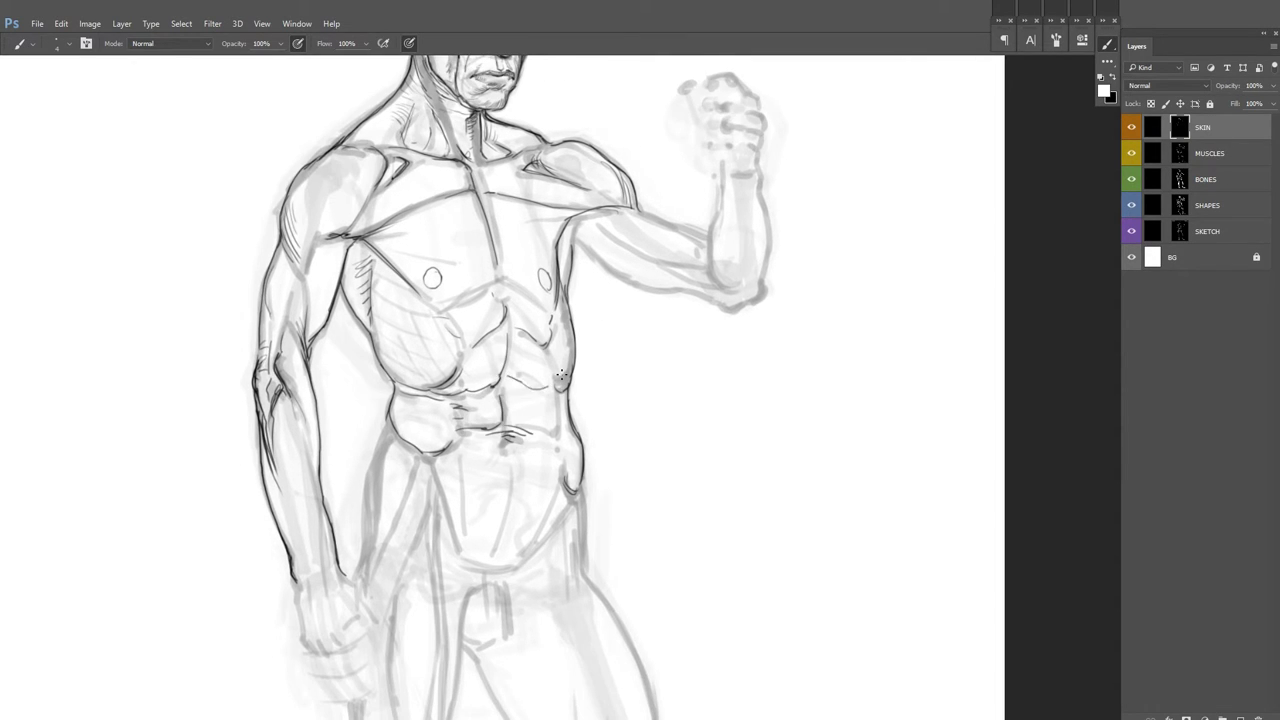
scroll(435, 463, "down", 2)
left_click_drag(442, 395, 448, 478)
left_click_drag(560, 415, 535, 497)
left_click_drag(463, 431, 438, 493)
scroll(453, 587, "up", 2)
key("x")
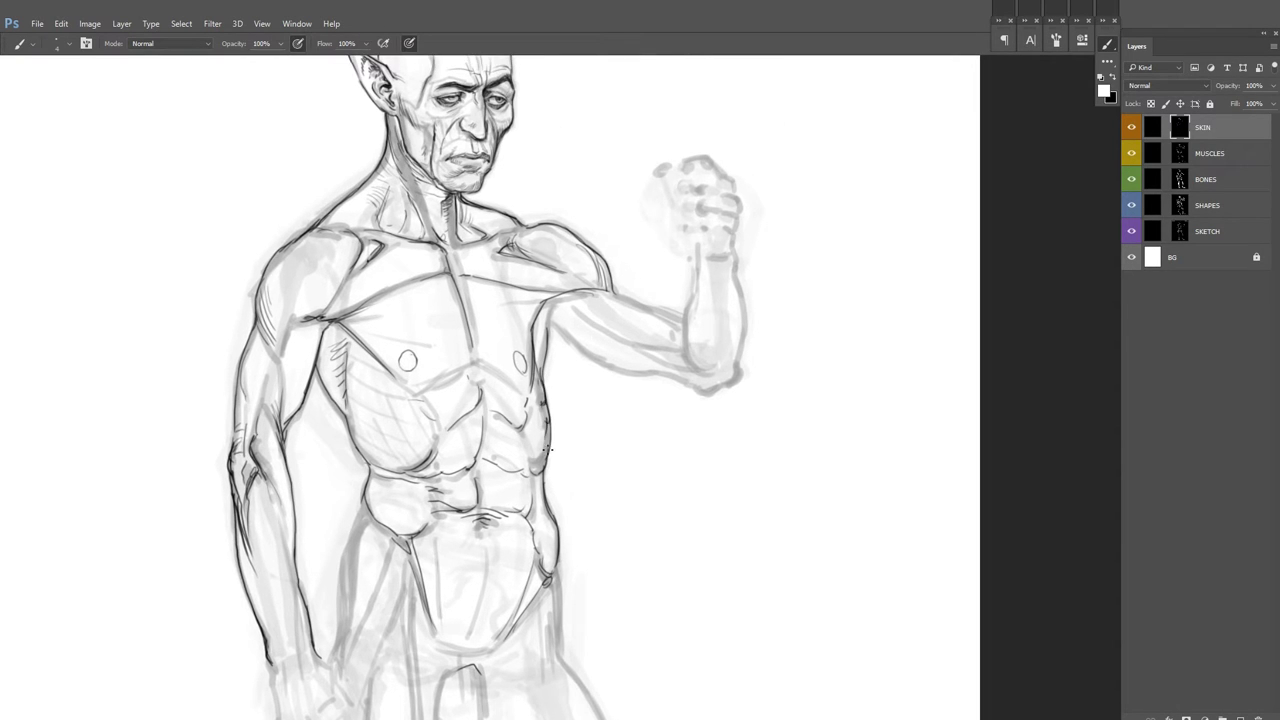
Step: Detail the rib muscles on the side of the chest and outline the raised arm's upper arm, elbow and forearm
key("ctrl+shift+h")
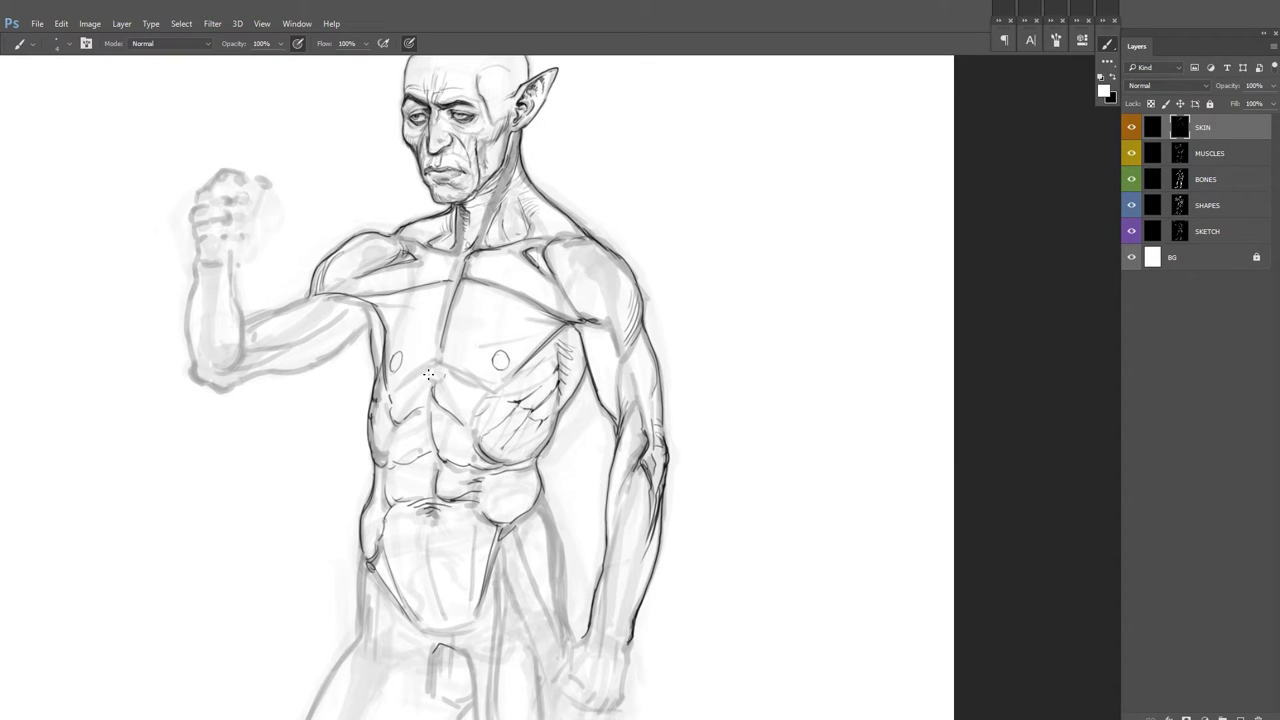
left_click_drag(226, 383, 433, 438)
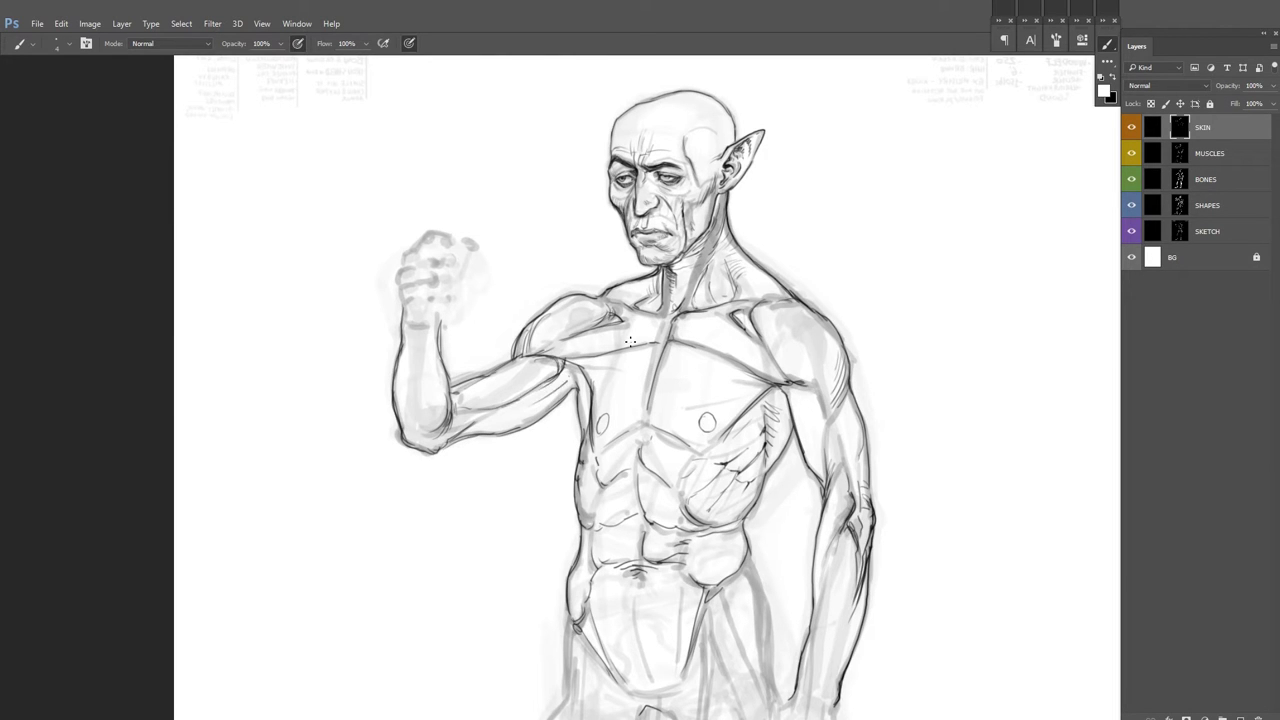
left_click_drag(789, 345, 679, 368)
Step: Draw the lowered hand's back, knuckles, thumb and index finger, and start the adjoining hip contour
scroll(648, 396, "down", 5)
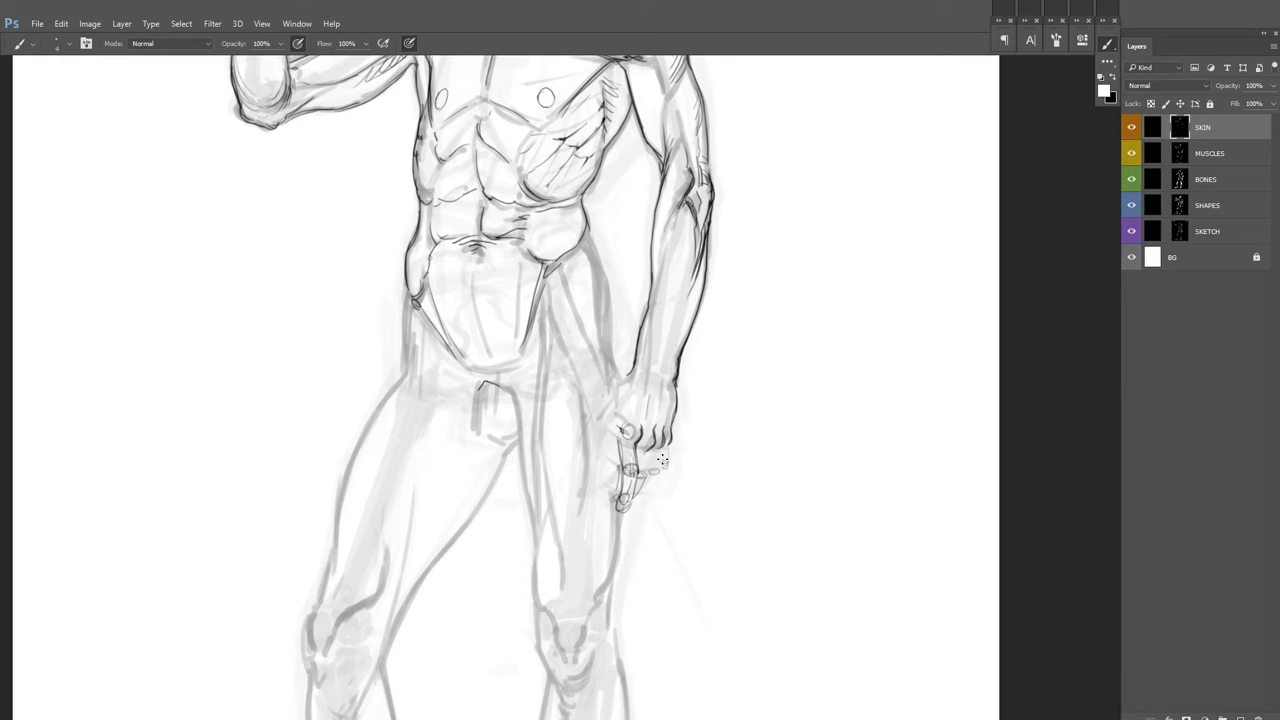
scroll(603, 422, "up", 3)
scroll(634, 457, "right", 1)
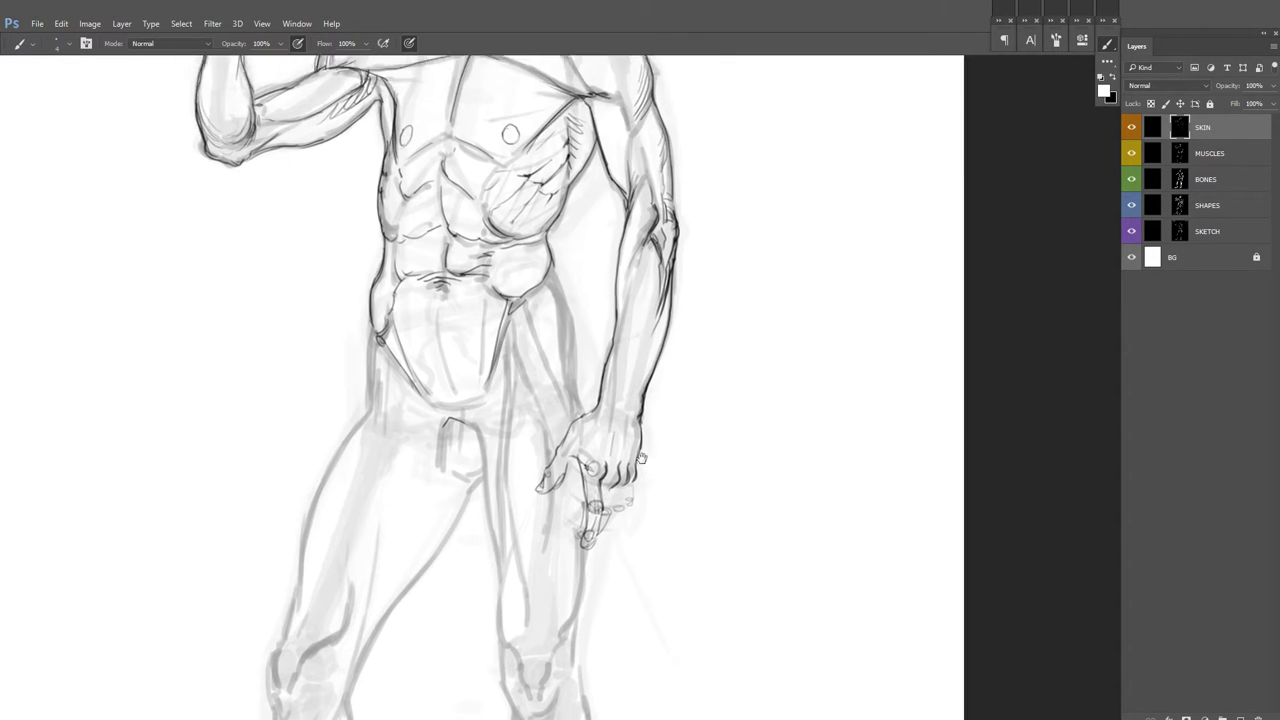
scroll(570, 411, "down", 2)
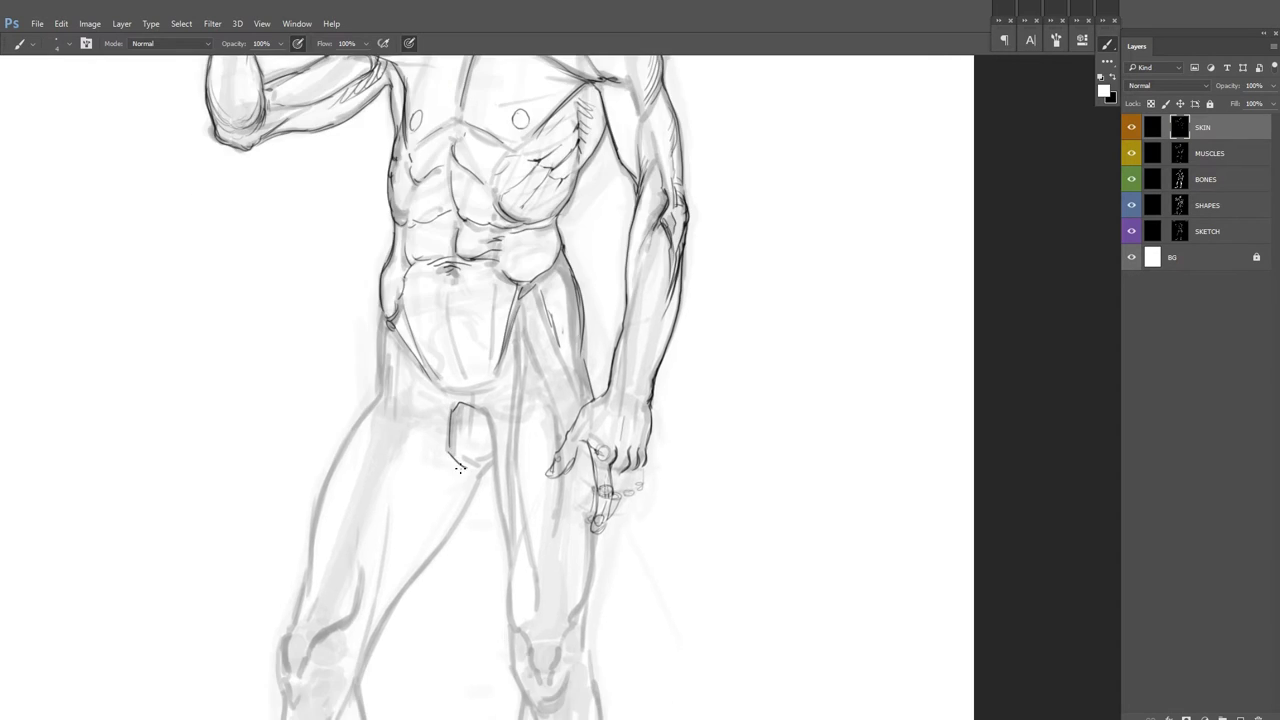
Step: Ink the groin block and the outer thigh, inner thigh and knee of the leg on the raised-arm side
mouse_move(600, 410)
left_mouse_down()
mouse_move(591, 222)
mouse_move(680, 420)
left_mouse_up()
scroll(591, 222, "down", 2)
scroll(628, 312, "up", 2)
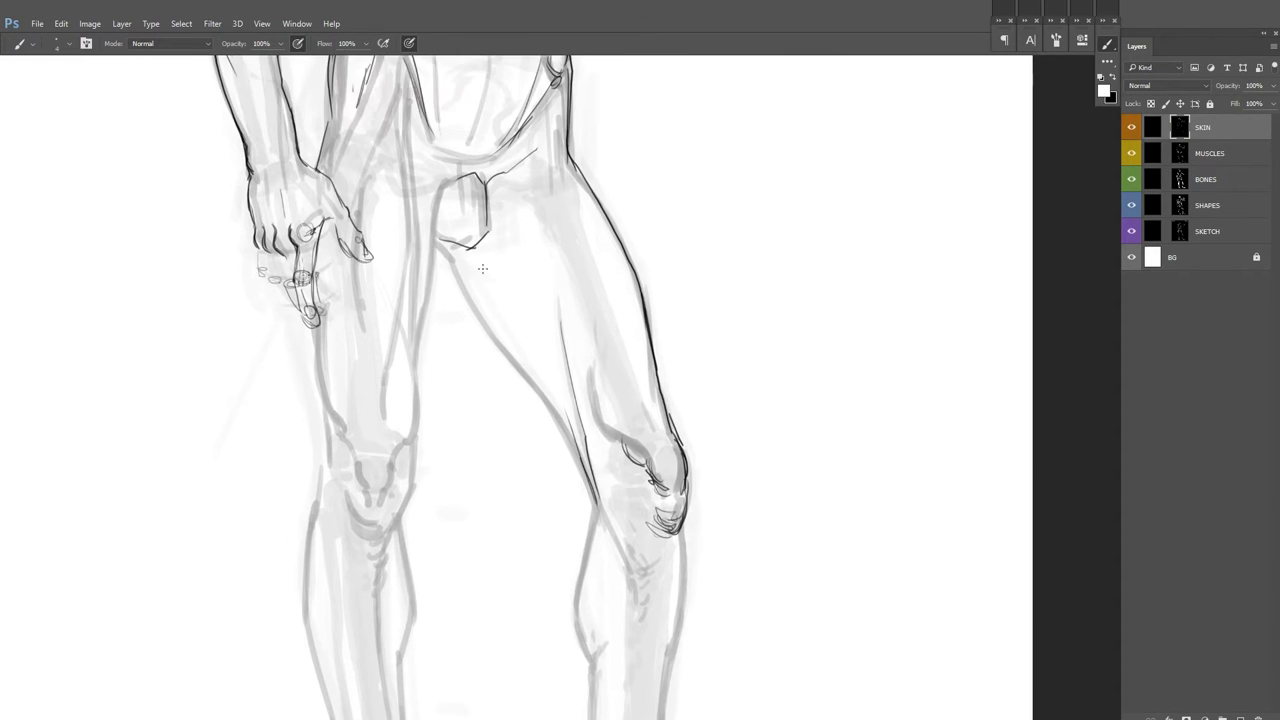
left_click_drag(470, 250, 445, 320)
left_click_drag(540, 388, 585, 490)
Step: Ink the inner thigh of the leg on the lowered-arm side and hatch shading on the hip above it
scroll(560, 400, "up", 2)
scroll(450, 400, "up", 2)
left_click_drag(440, 302, 424, 566)
scroll(443, 412, "down", 3)
scroll(424, 566, "down", 2)
left_click_drag(325, 280, 350, 348)
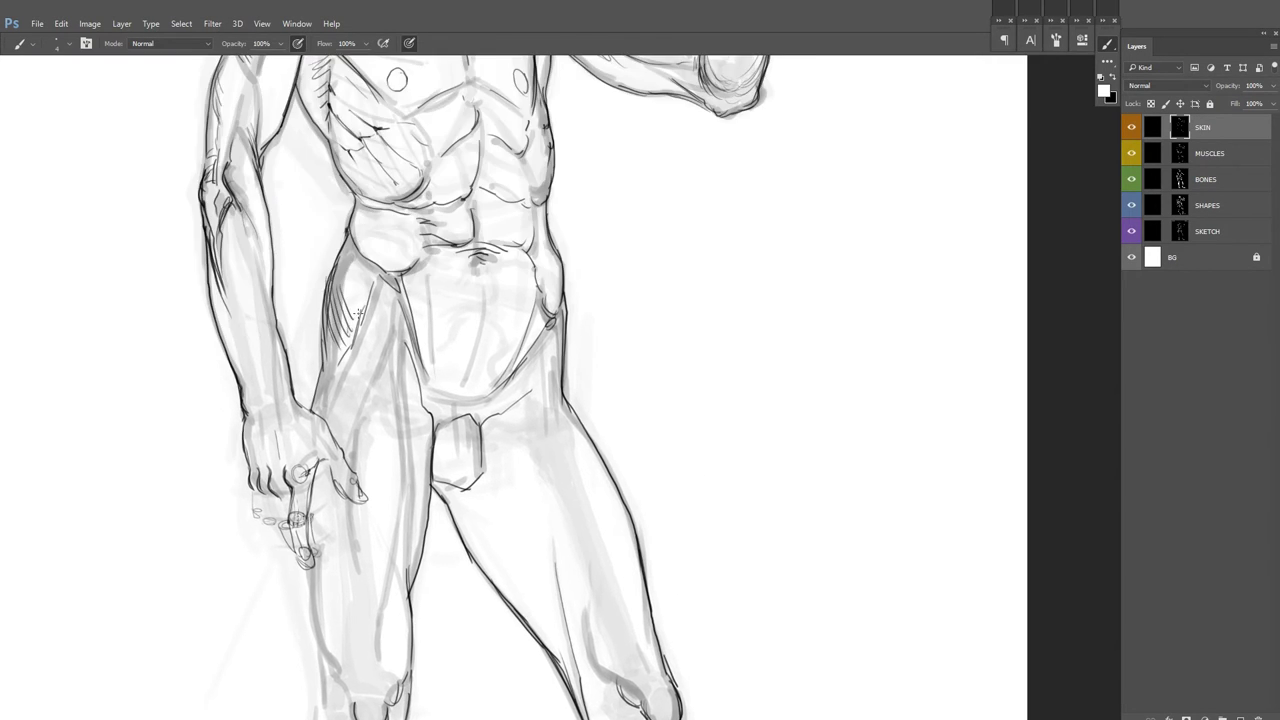
Step: Draw the lowered-arm side leg's outer thigh, kneecap, shin line, outer calf and ankle bones
scroll(366, 437, "down", 2)
scroll(366, 437, "up", 2)
scroll(366, 437, "up", 1)
scroll(406, 487, "down", 2)
mouse_move(432, 336)
left_mouse_down()
mouse_move(410, 436)
mouse_move(350, 526)
left_mouse_up()
scroll(350, 526, "up", 2)
left_click_drag(325, 375, 371, 598)
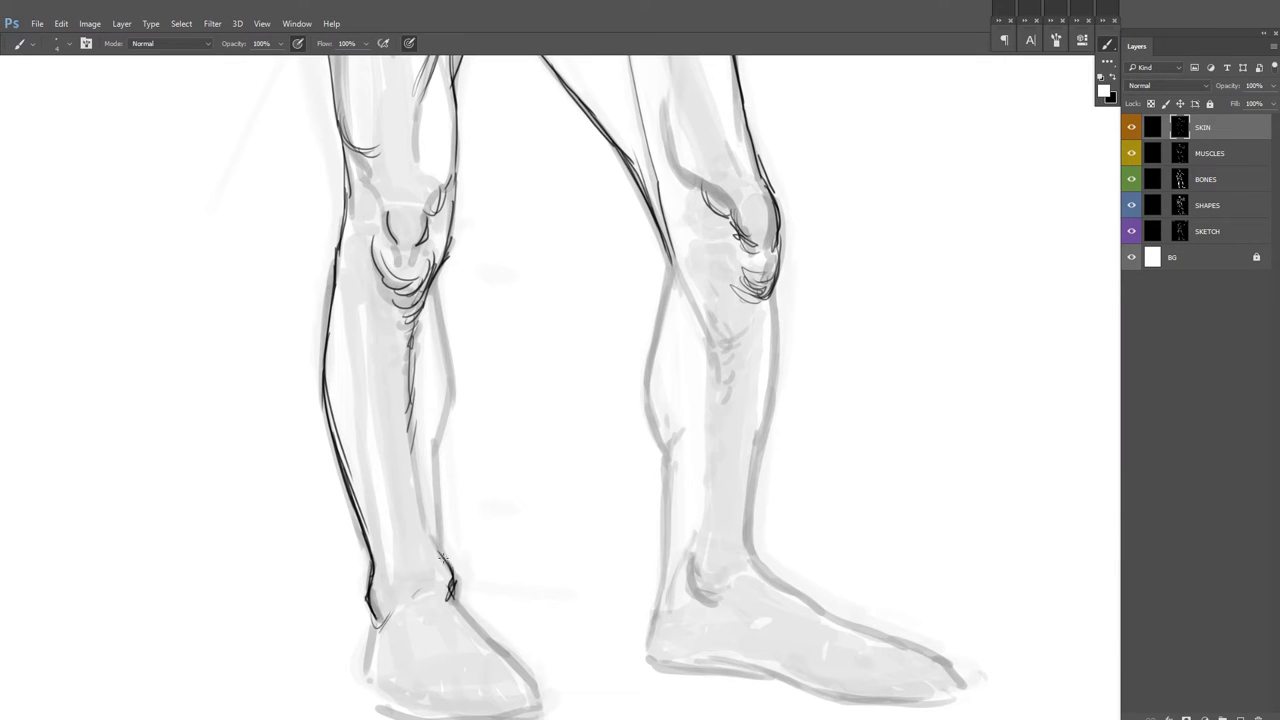
left_click_drag(430, 387, 445, 425)
Step: Outline that leg's inner calf and the sides of its foot, and add hatching to the calf and around the knee
scroll(474, 391, "down", 1)
scroll(534, 400, "down", 2)
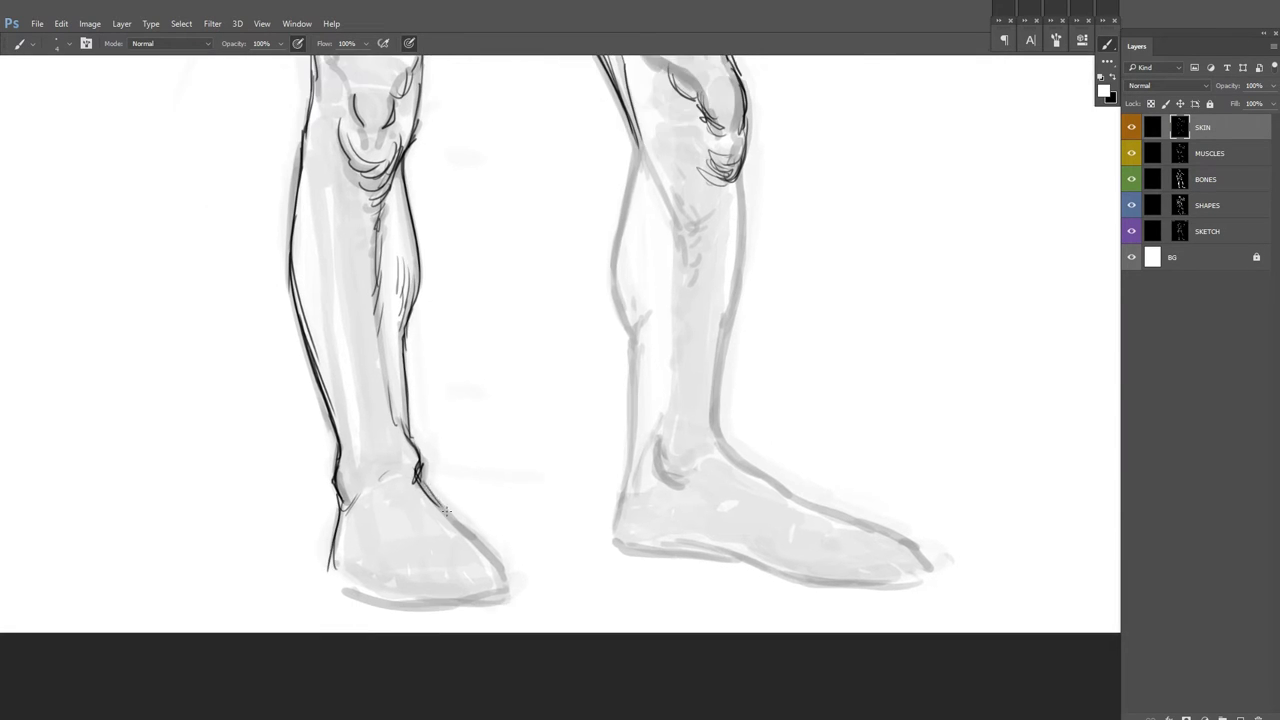
scroll(534, 400, "up", 3)
mouse_move(392, 364)
left_mouse_down()
mouse_move(360, 416)
mouse_move(388, 412)
left_mouse_up()
scroll(400, 410, "up", 2)
scroll(521, 376, "down", 1)
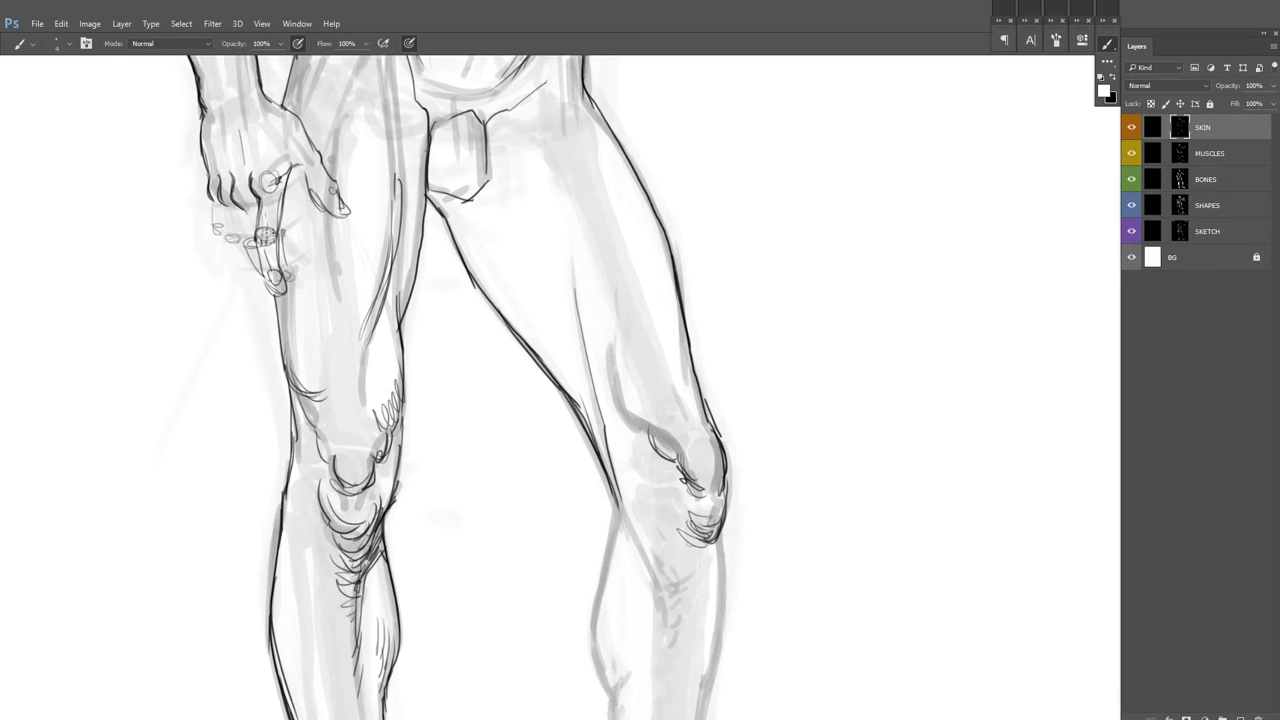
Step: Hatch the groin crease, then ink the raised-arm side leg's knee, calf and shin down to the heel
scroll(521, 376, "down", 3)
scroll(430, 355, "up", 4)
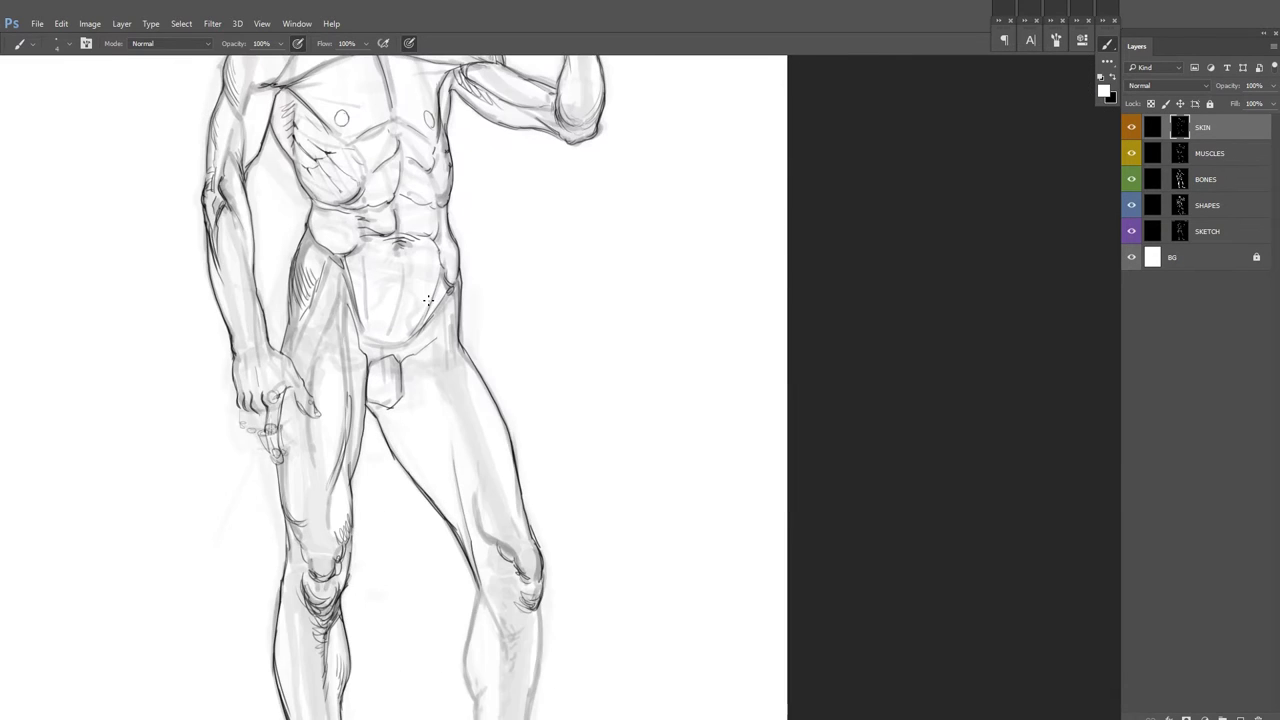
scroll(412, 358, "up", 1)
scroll(430, 345, "down", 5)
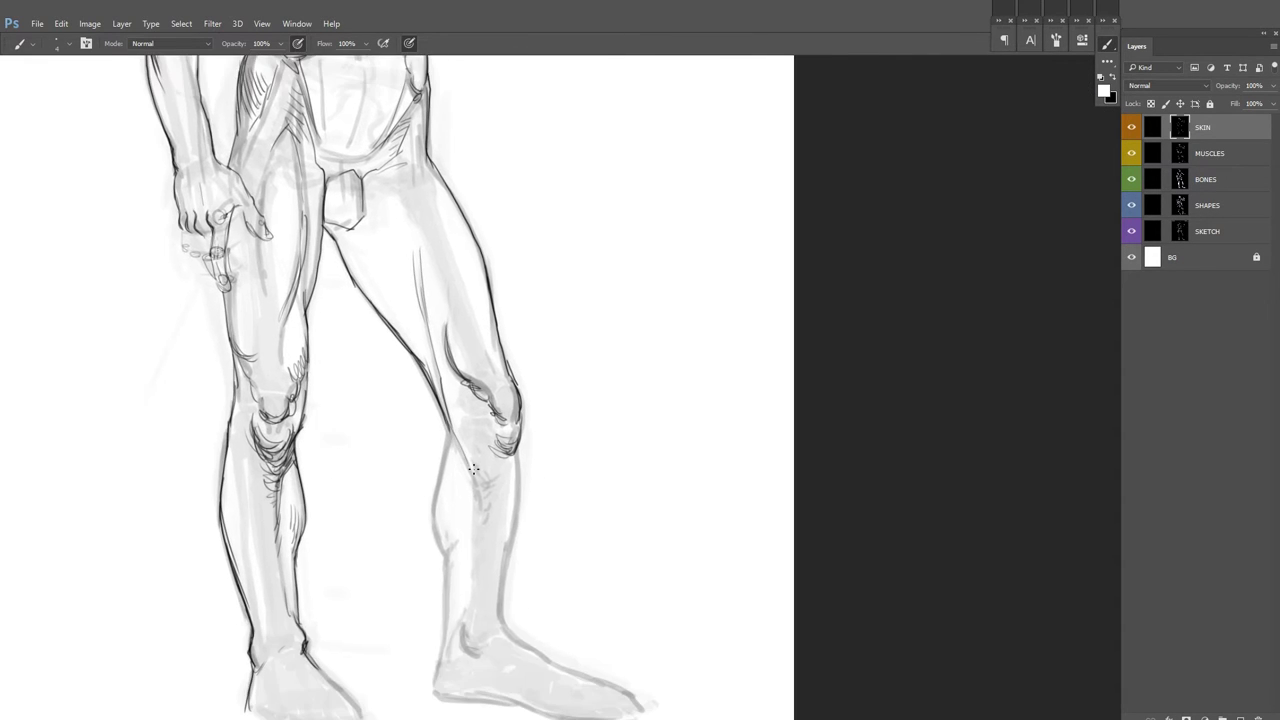
left_click_drag(484, 493, 494, 409)
scroll(449, 425, "up", 2)
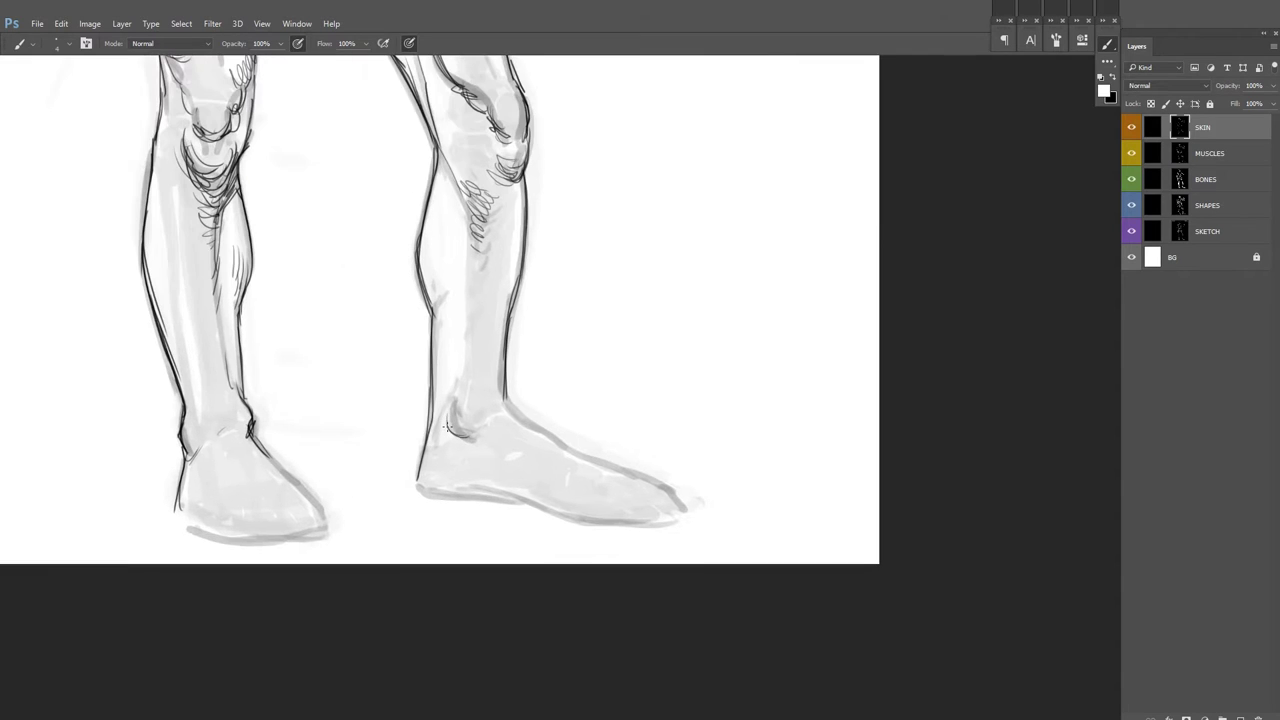
Step: Outline the side-view foot's sole, instep and toes, and draw its ankle bone
left_click_drag(421, 480, 660, 515)
scroll(400, 450, "down", 3)
scroll(400, 450, "left", 5)
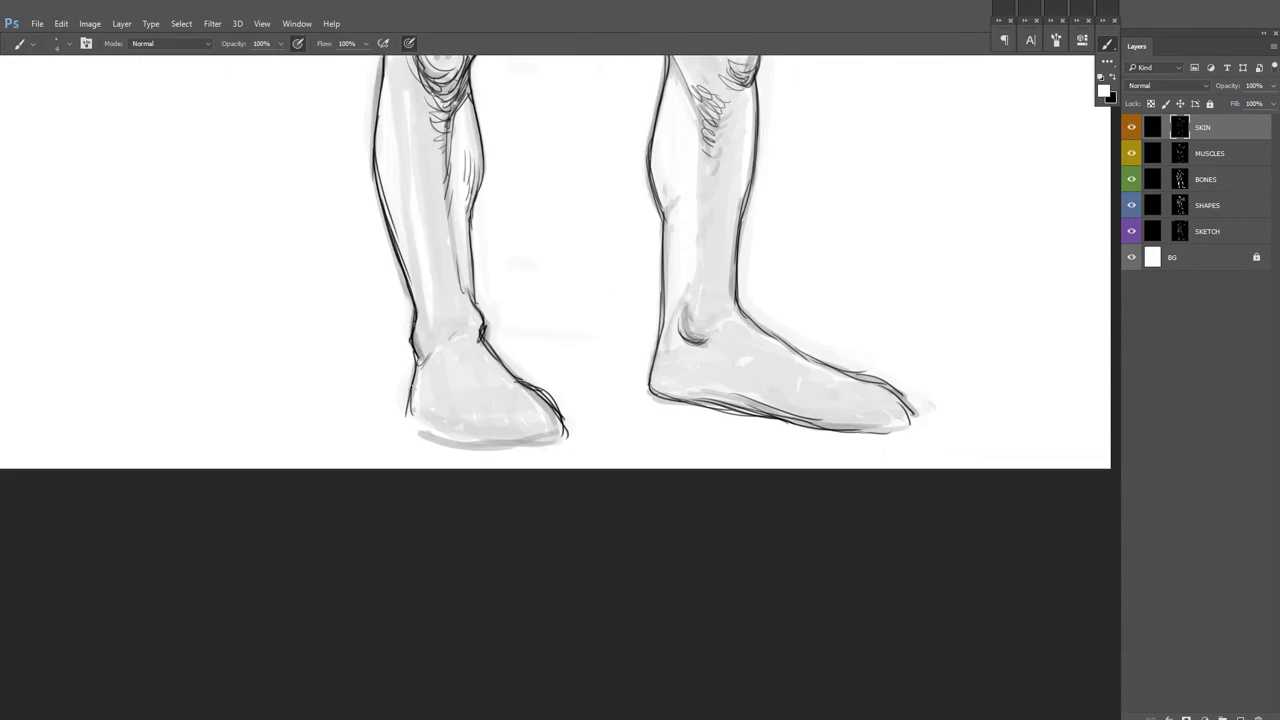
left_click_drag(550, 345, 664, 328)
Step: Close the front-facing foot's outline and mark the toe lines on both feet
scroll(522, 395, "up", 1)
scroll(522, 395, "right", 5)
key("h")
left_click_drag(600, 391, 298, 445)
scroll(341, 478, "up", 7)
scroll(341, 478, "right", 1)
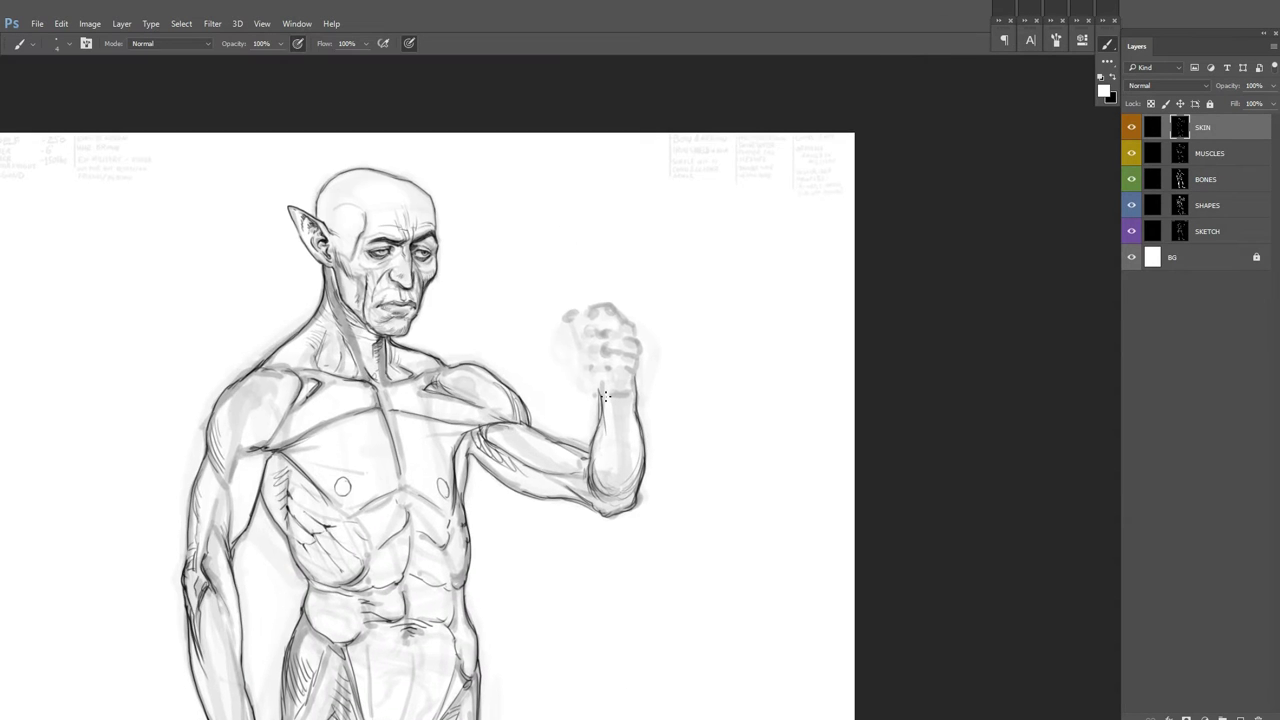
key("h")
left_click_drag(630, 328, 457, 614)
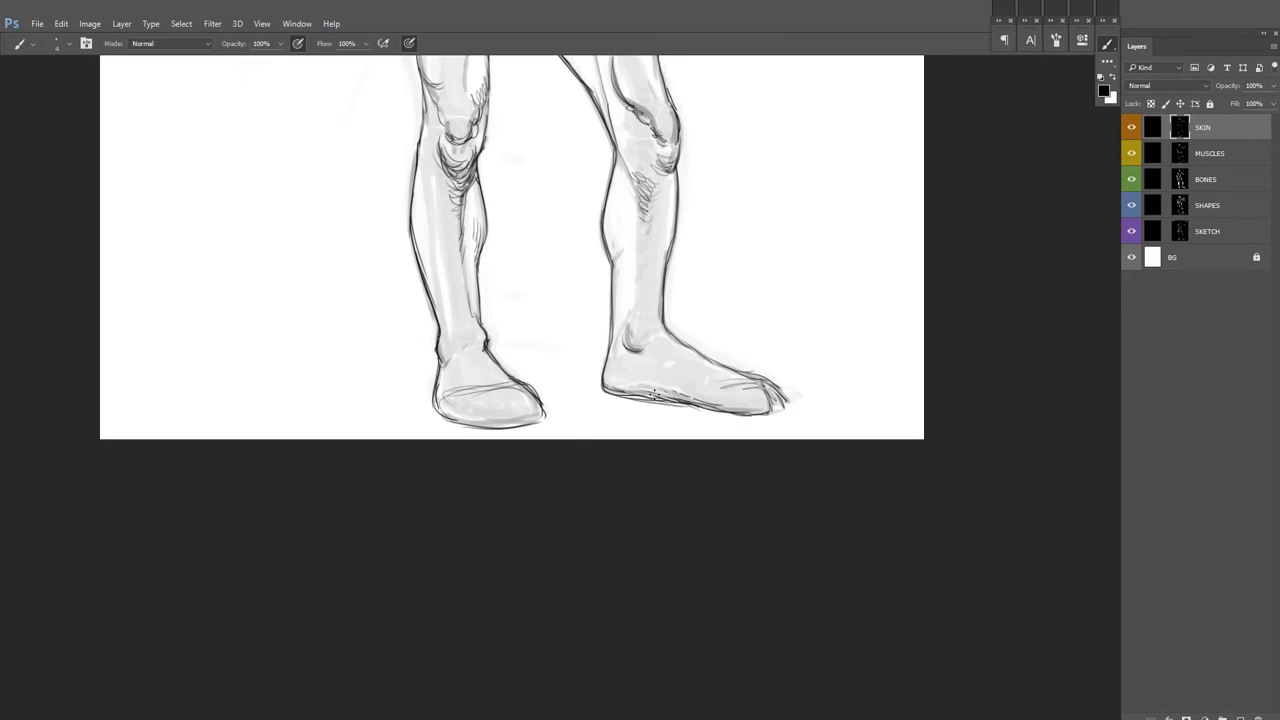
Step: Draw the remaining fingers of the lowered hand over the thigh
key("x")
key("h")
mouse_move(651, 394)
left_mouse_down()
mouse_move(592, 380)
mouse_move(415, 430)
left_mouse_up()
Step: Lower the SKETCH layer's opacity to 11% and return to the SKIN layer
left_click(1207, 231)
left_click_drag(1273, 85, 1213, 105)
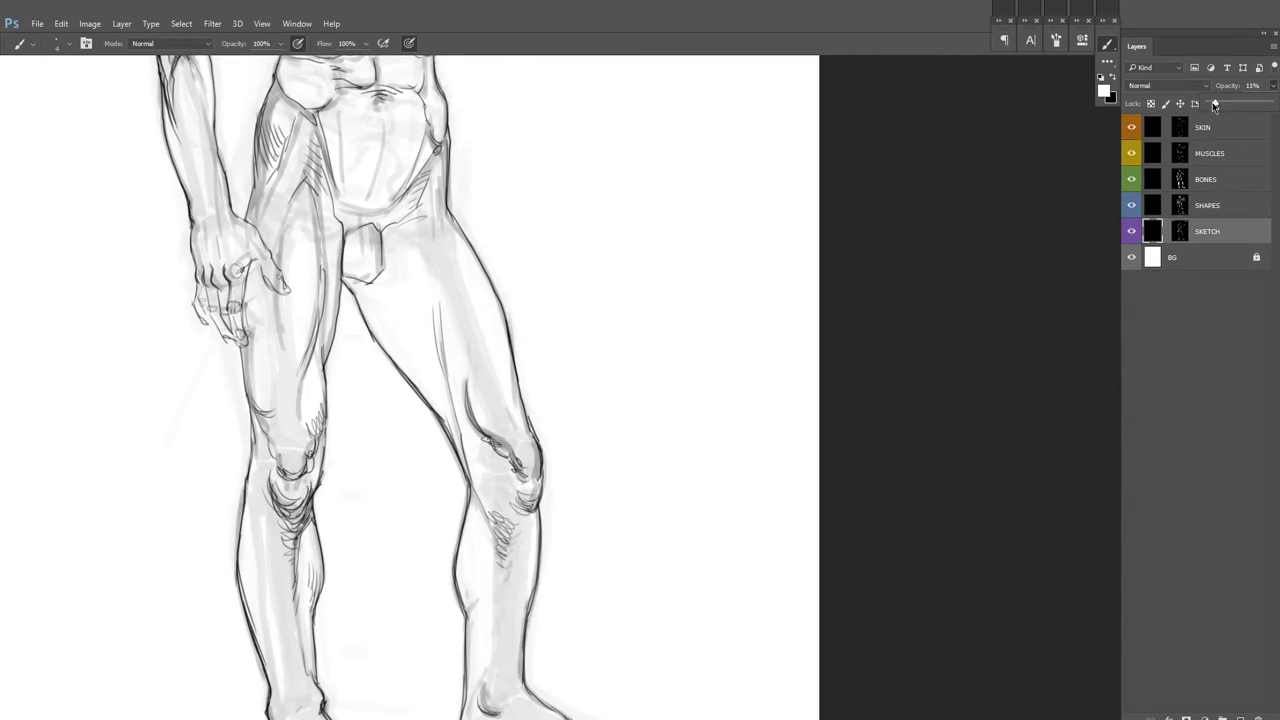
left_click(1202, 127)
Step: Hide the layers beneath SKIN except BG, hatch both armpits and the inner hips, and mark the raised fist's finger curves
key("h")
mouse_move(551, 460)
left_mouse_down()
mouse_move(373, 430)
mouse_move(551, 394)
mouse_move(357, 460)
left_mouse_up()
key("x")
key("h")
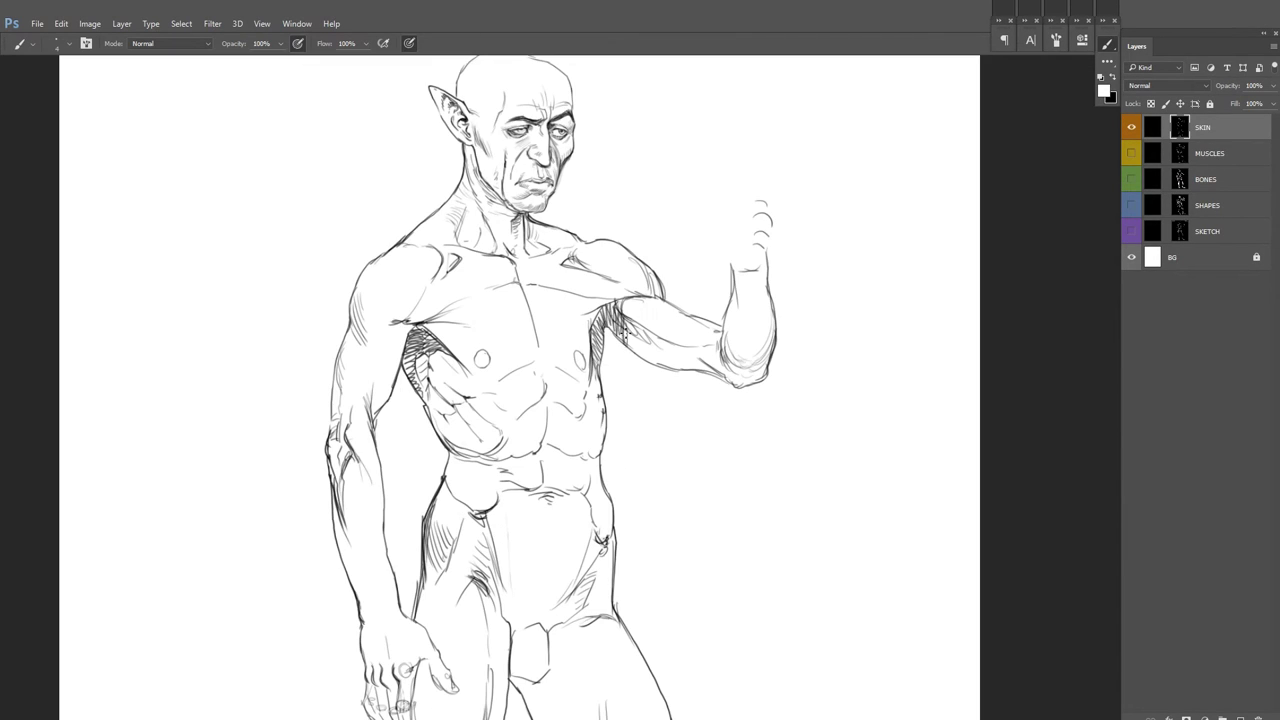
Step: Hatch shading beside the sternum, across the upper abdominal muscles and down the lower abdomen
scroll(630, 325, "down", 3)
scroll(463, 367, "up", 4)
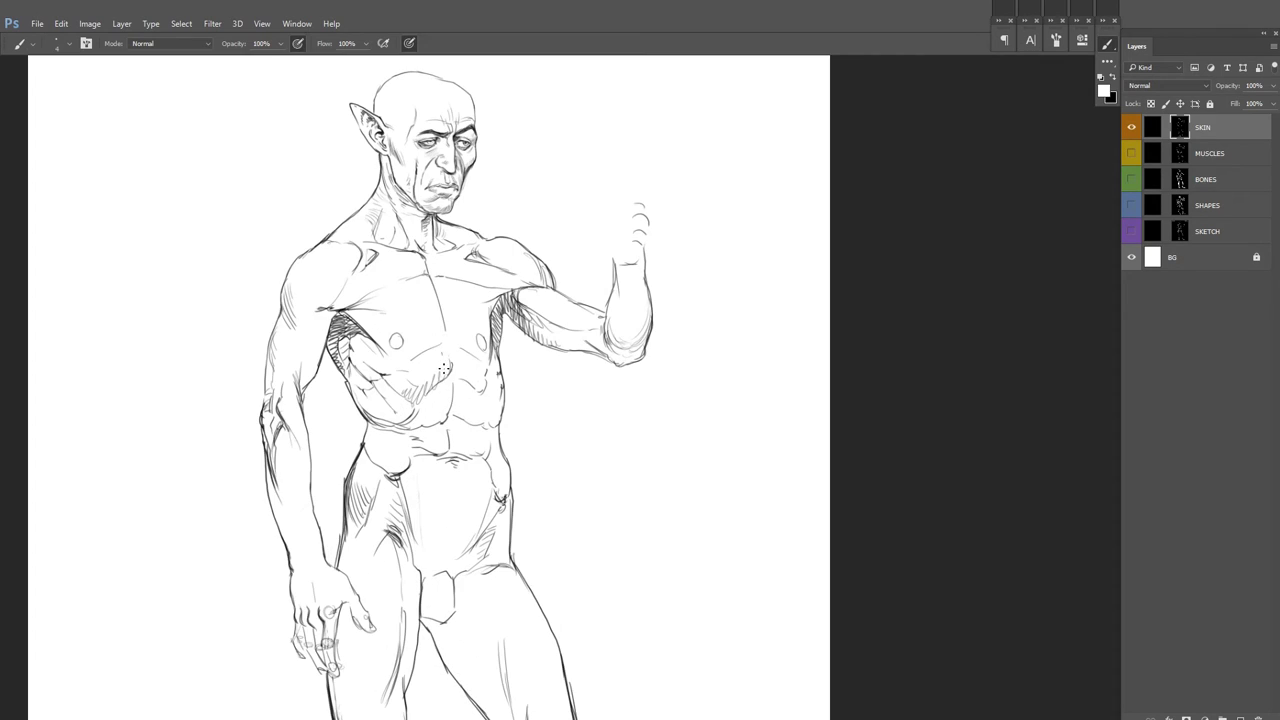
left_click_drag(442, 299, 487, 352)
scroll(502, 397, "down", 2)
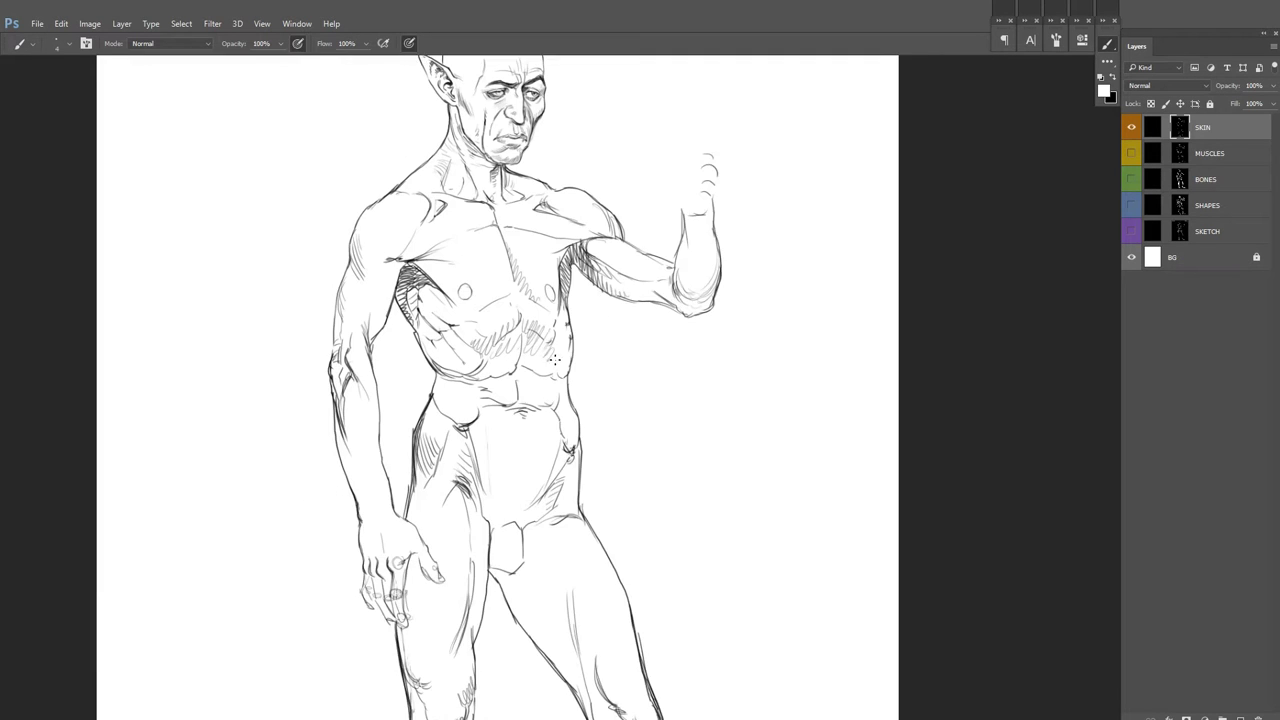
left_click_drag(489, 478, 461, 500)
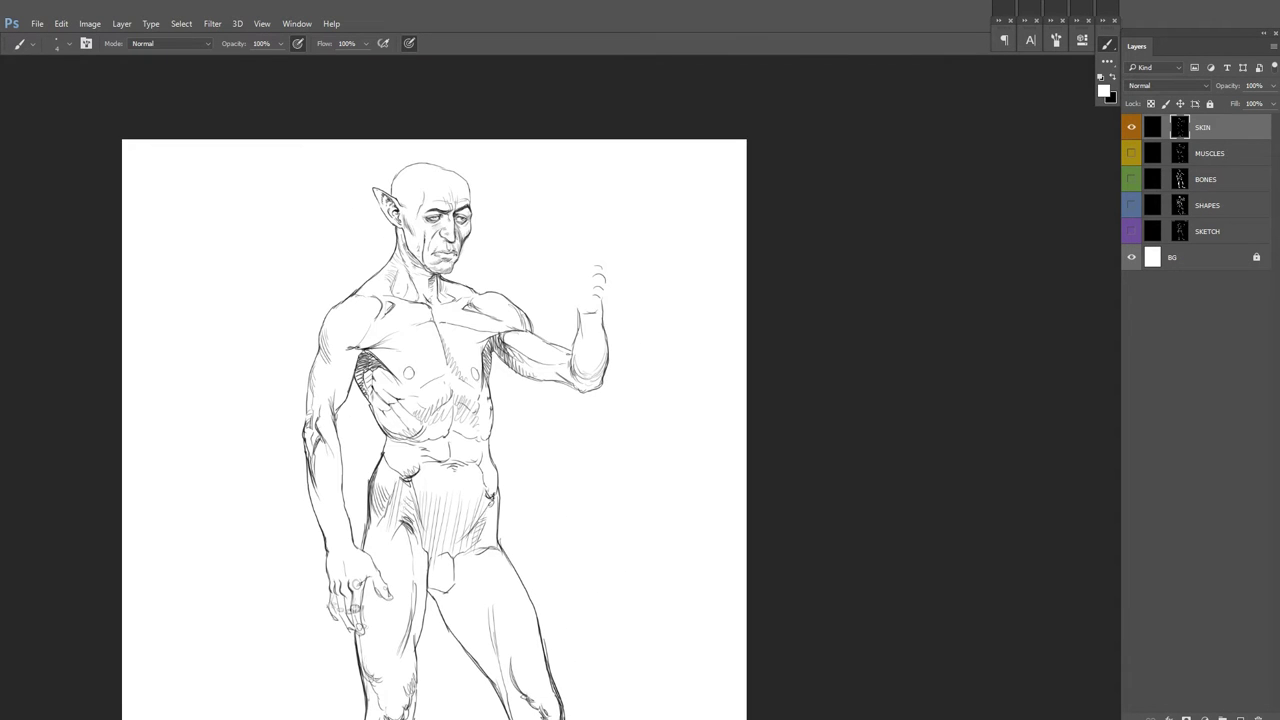
Step: Deepen the hatching on the chest, outer hip and groin, and shade the inner thigh on the raised-arm side
key("h")
scroll(386, 325, "up", 2)
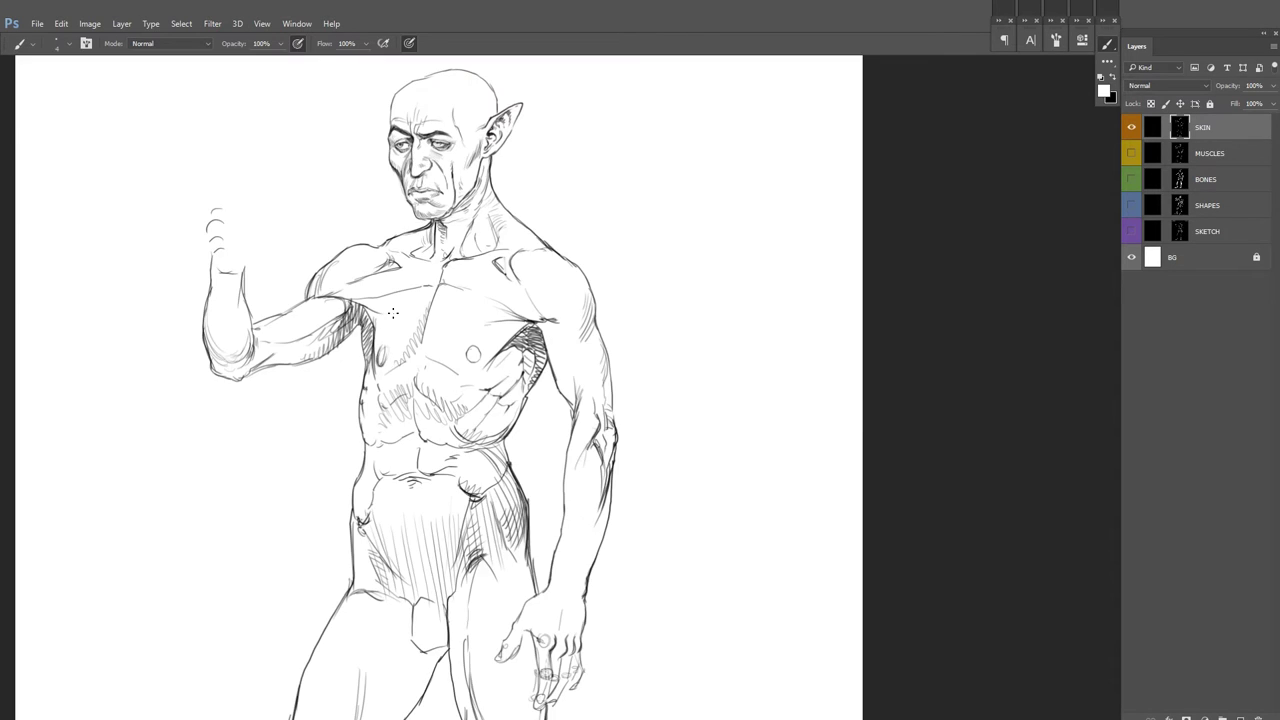
scroll(485, 345, "up", 1)
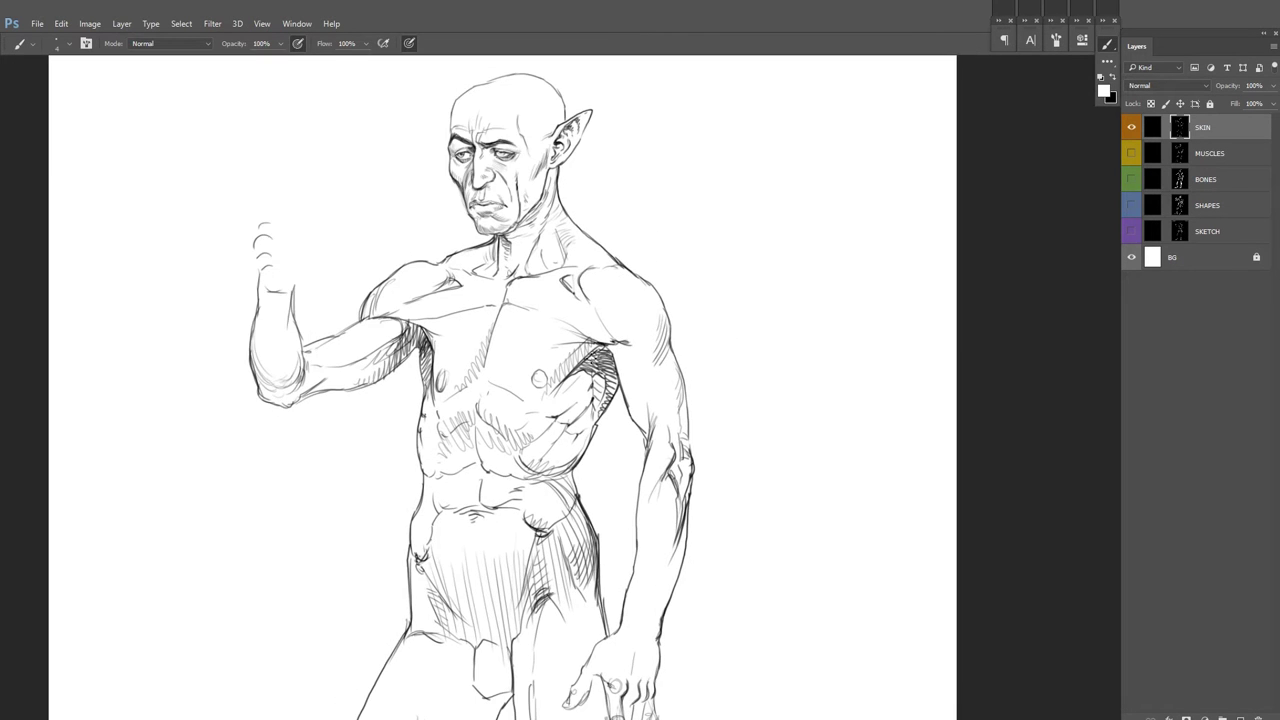
key("h")
left_click_drag(653, 213, 500, 520)
key("h")
Step: Show the MUSCLES, BONES, SHAPES and SKETCH layers again and lower the MUSCLES layer's opacity
left_click_drag(1131, 153, 1131, 231)
left_click(1210, 153)
left_click(1273, 85)
left_click_drag(1272, 103, 1221, 103)
left_click(1210, 205)
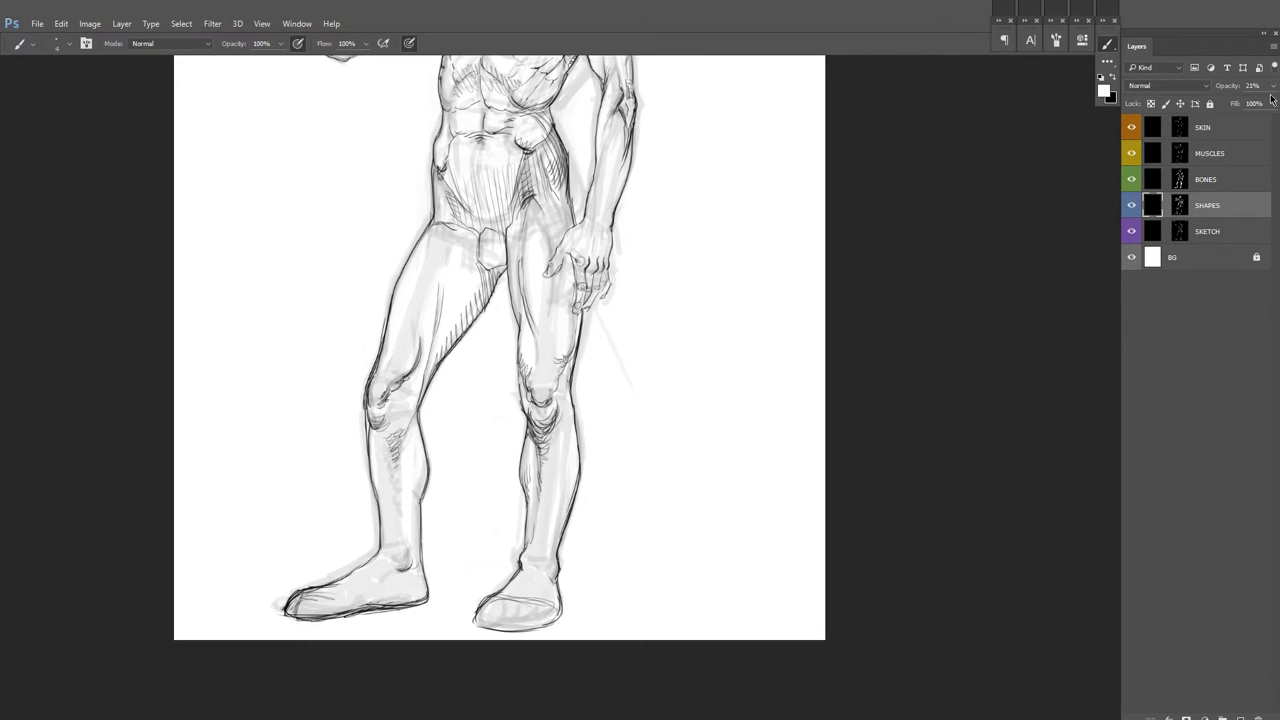
Step: Draw the raised fist's curled fingers, knuckles and wrist edge on the SKIN layer
left_click(1210, 127)
left_click_drag(491, 409, 470, 350)
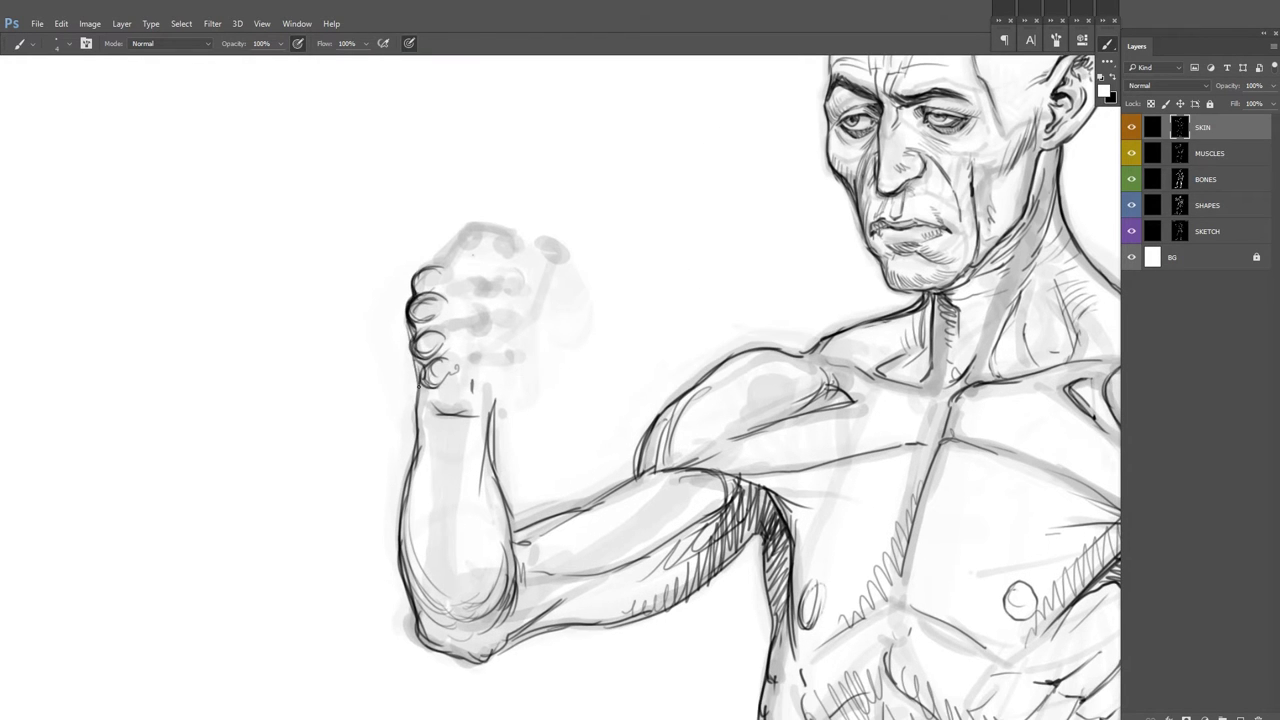
key("h")
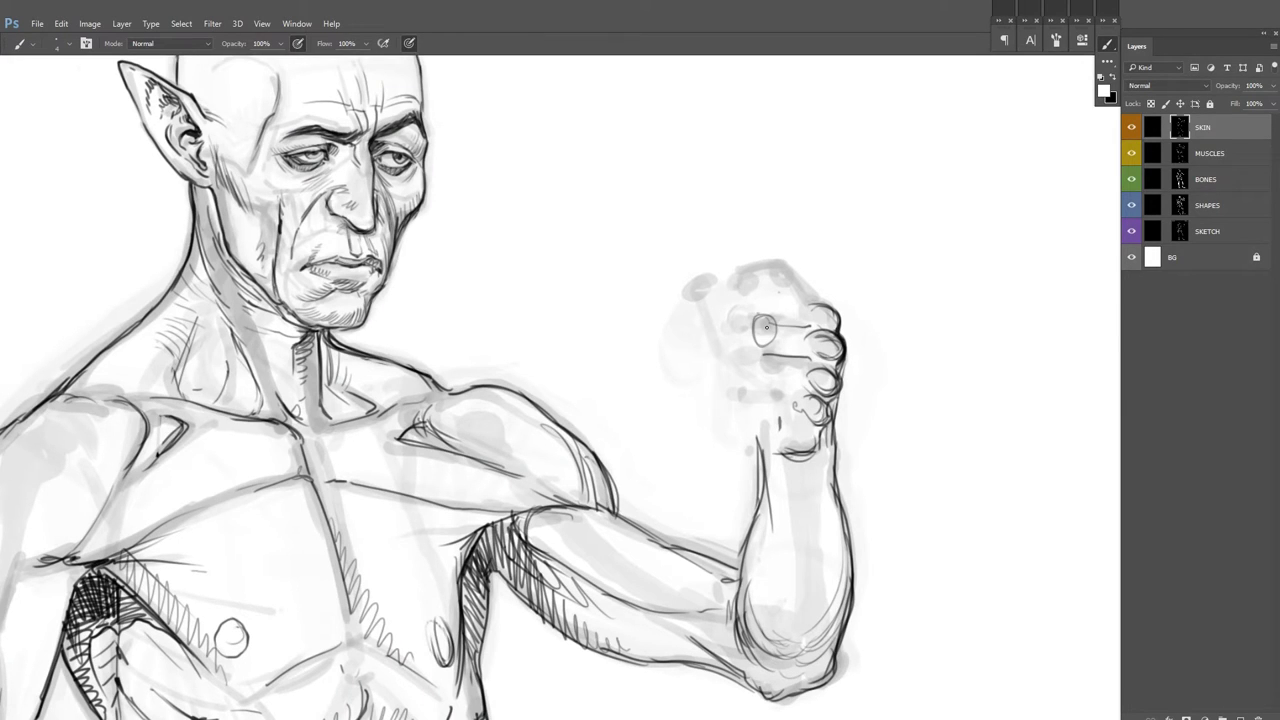
left_click_drag(820, 274, 781, 296)
key("ctrl+minus")
key("h")
left_click_drag(1071, 223, 1199, 222)
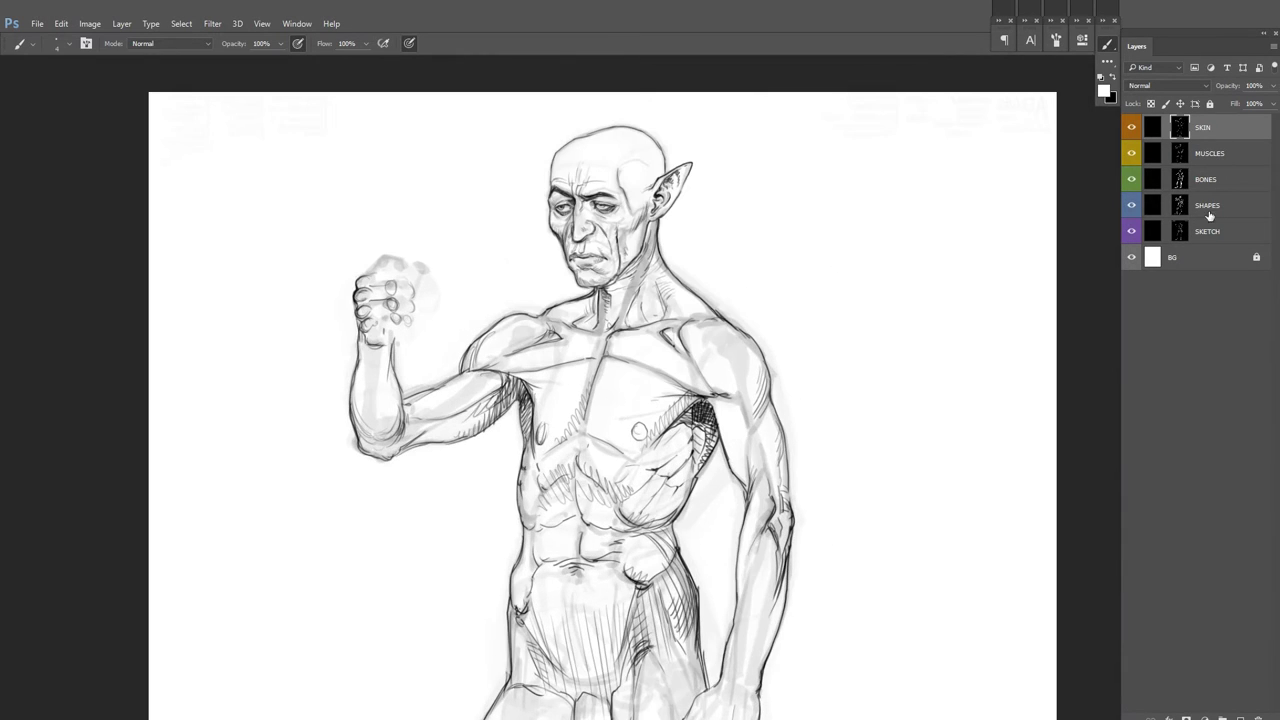
Step: Add a masked layer named COSTUME above SKIN and give it a red colour label
left_click(1205, 231)
key("ctrl+plus")
left_click_drag(483, 288, 477, 291)
scroll(1230, 160, "up", 1)
left_click(1235, 120)
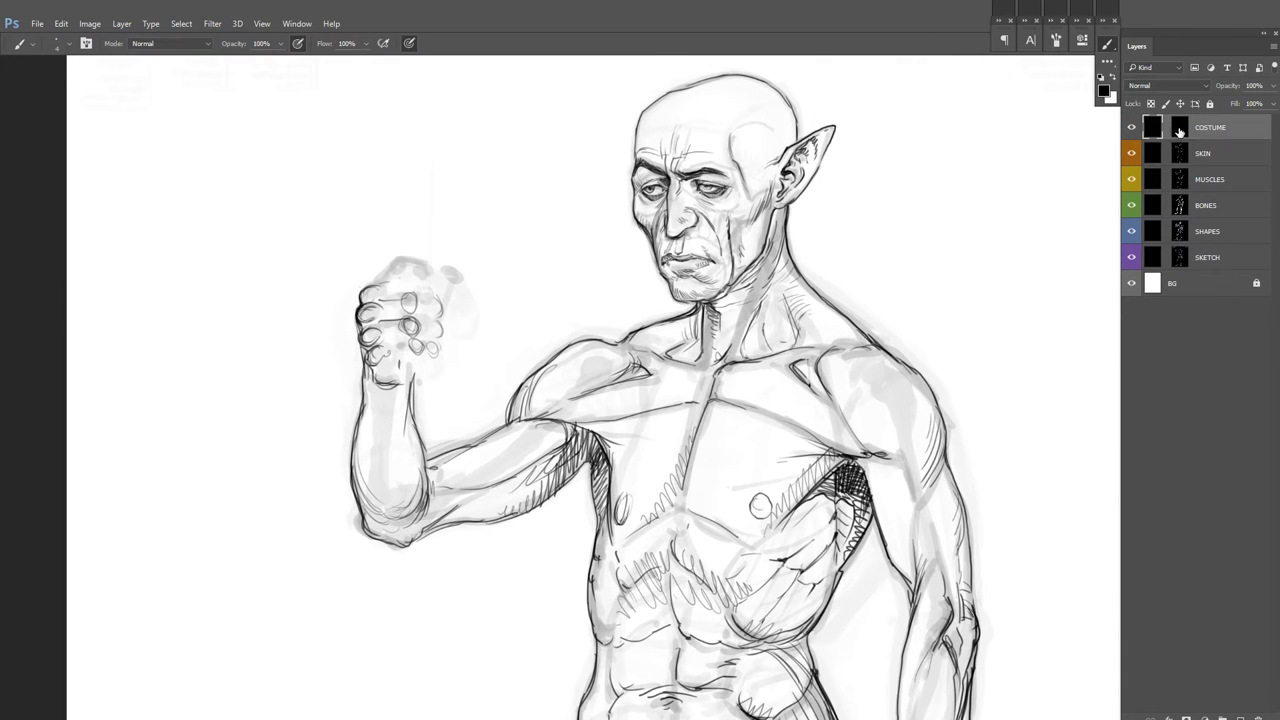
right_click(1131, 127)
left_click(1160, 192)
Step: Rough in a broad grey staff through the raised fist on the COSTUME layer and adjust it with Free Transform
key("ctrl+minus")
right_click(760, 300)
key("Return")
key("ctrl+minus")
mouse_move(384, 262)
left_mouse_down()
mouse_move(388, 150)
mouse_move(386, 286)
left_mouse_up()
key("h")
key("ctrl+minus")
key("ctrl+plus")
key("ctrl+t")
left_click_drag(620, 300, 589, 349)
key("ctrl+plus")
key("Return")
Step: Paint the staff as one long stroke from the page's upper edge through the fist down toward the feet
key("b")
key("ctrl+minus")
key("ctrl+plus")
mouse_move(658, 100)
left_mouse_down()
mouse_move(584, 586)
mouse_move(556, 684)
left_mouse_up()
left_click_drag(607, 340, 589, 380)
key("h")
Step: Reduce the COSTUME layer's opacity to 38%
left_click_drag(1273, 85, 1243, 104)
right_click(555, 325)
left_click_drag(700, 345, 680, 345)
key("Return")
key("ctrl+plus")
key("ctrl+minus")
Step: Reposition the staff with Free Transform so it runs through the fist and slants toward the side-view foot
key("ctrl+t")
key("ctrl+minus")
left_click_drag(805, 560, 792, 600)
key("Return")
key("ctrl+plus")
key("ctrl+minus")
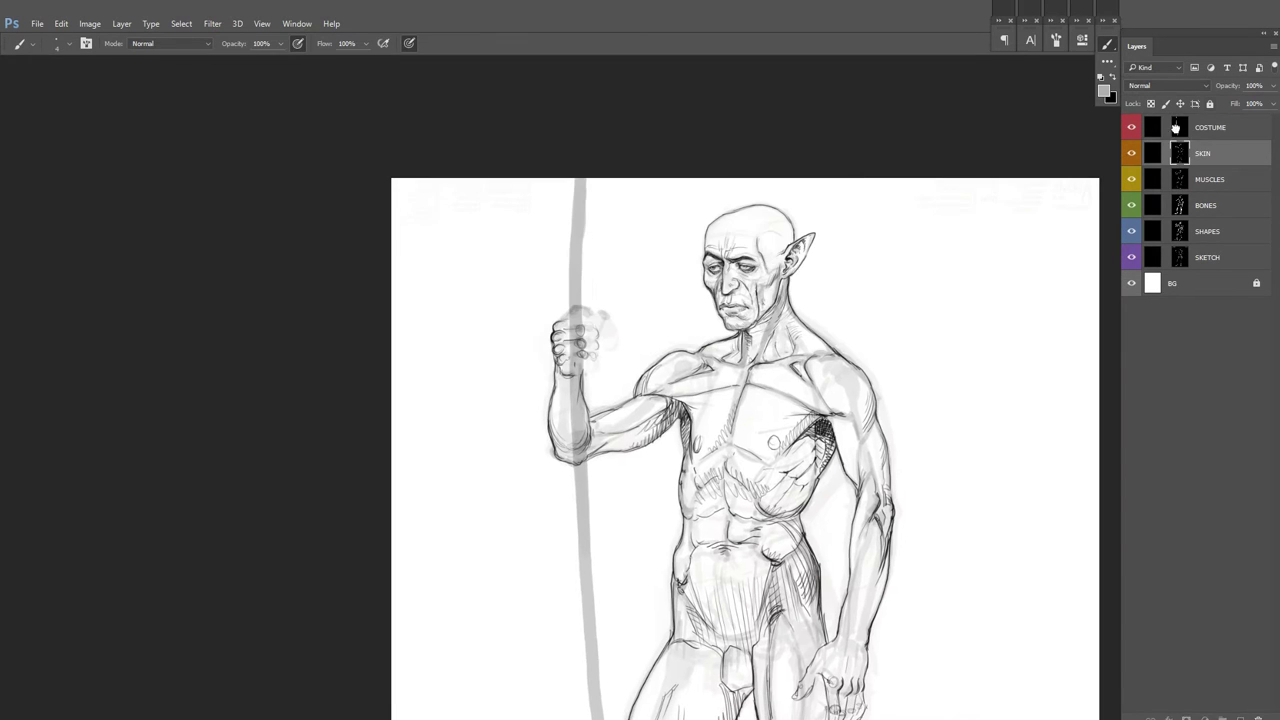
Step: Lock the staff's COSTUME layer and return to the SKIN layer with a fine brush for the raised fist
right_click(595, 240)
key("Return")
key("ctrl+minus")
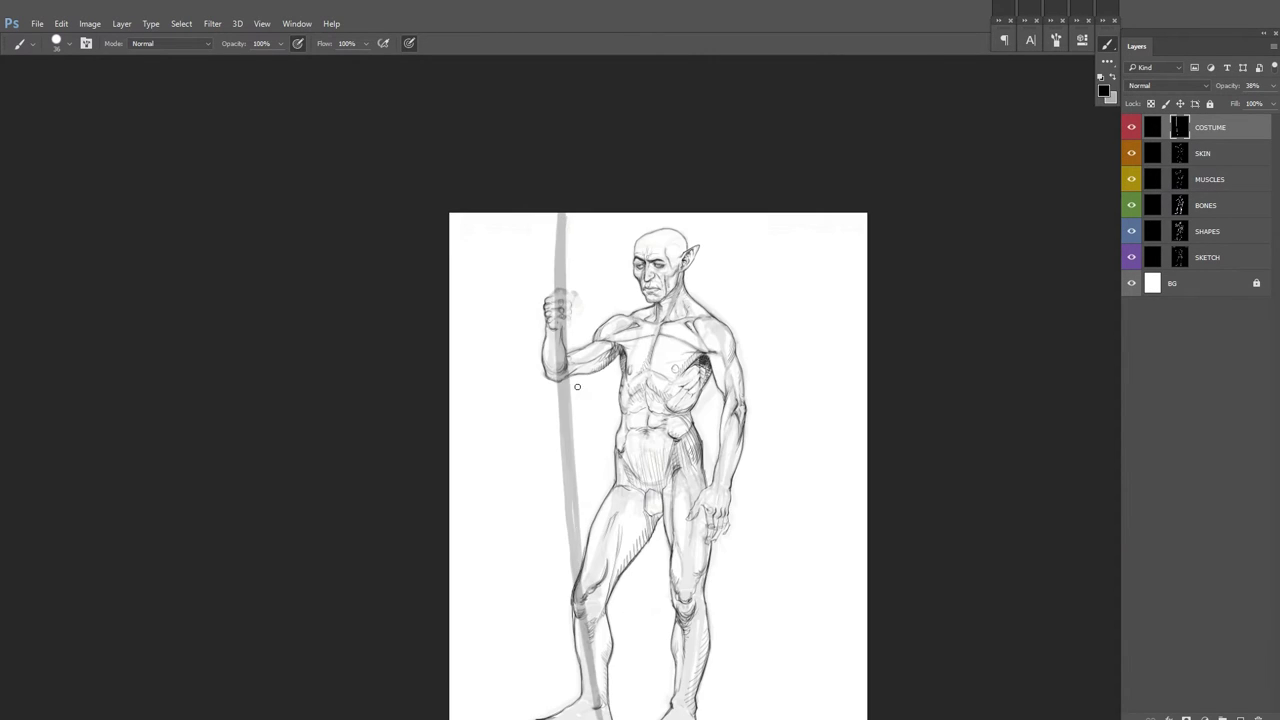
key("ctrl+plus")
key("alt+bracketleft")
right_click(790, 290)
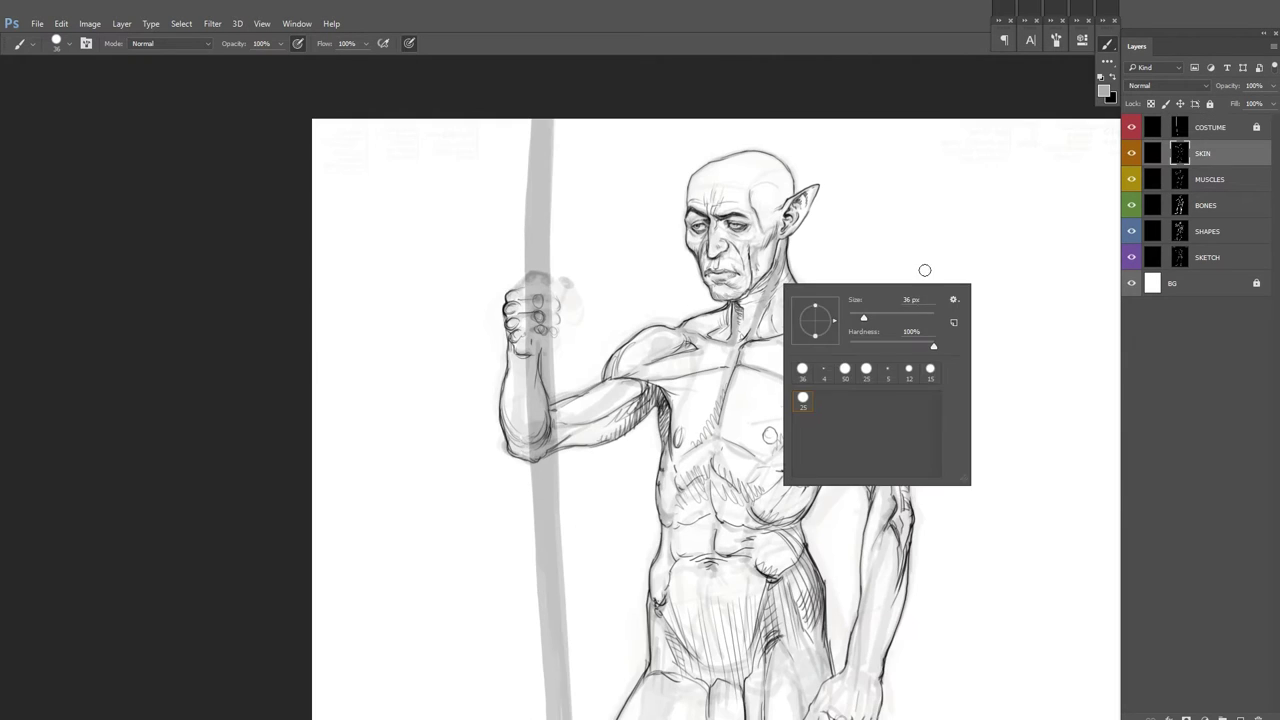
key("Return")
key("ctrl+plus")
key("ctrl+plus")
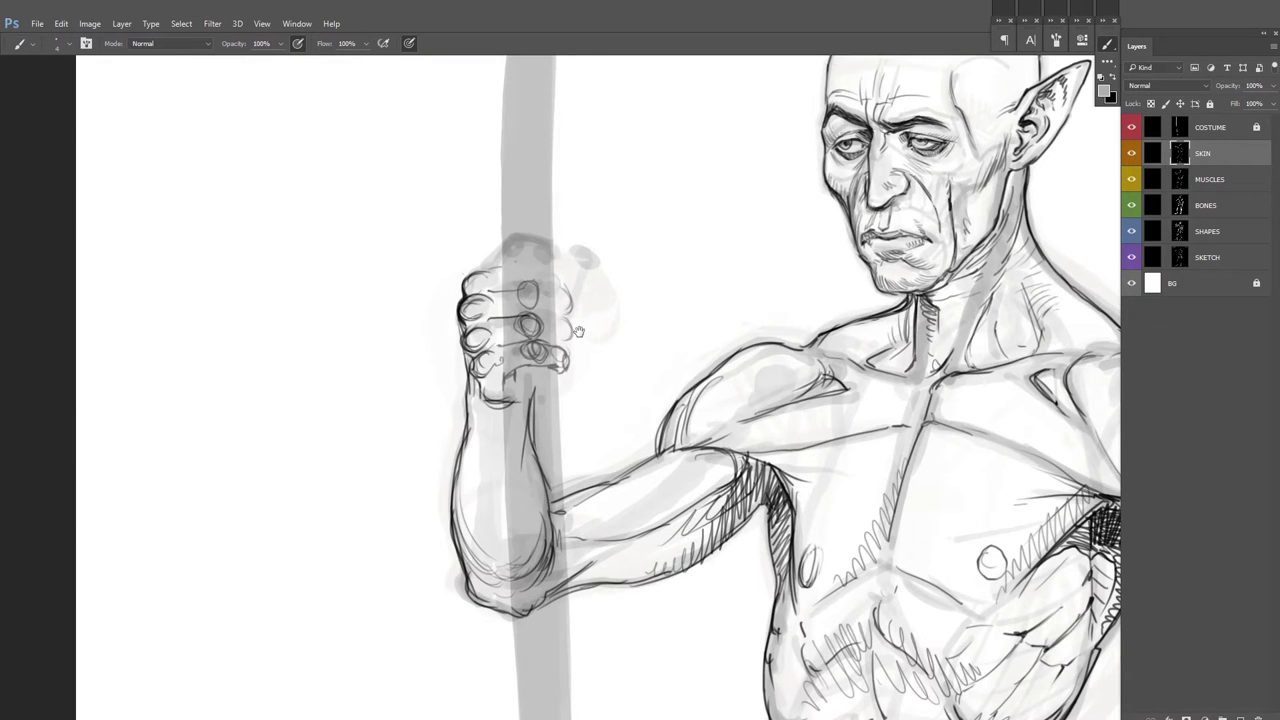
Step: Draw the thumb and the upper finger contours of the fist gripping the staff on the SKIN layer
scroll(600, 390, "up", 1)
key("ctrl+shift+h")
key("x")
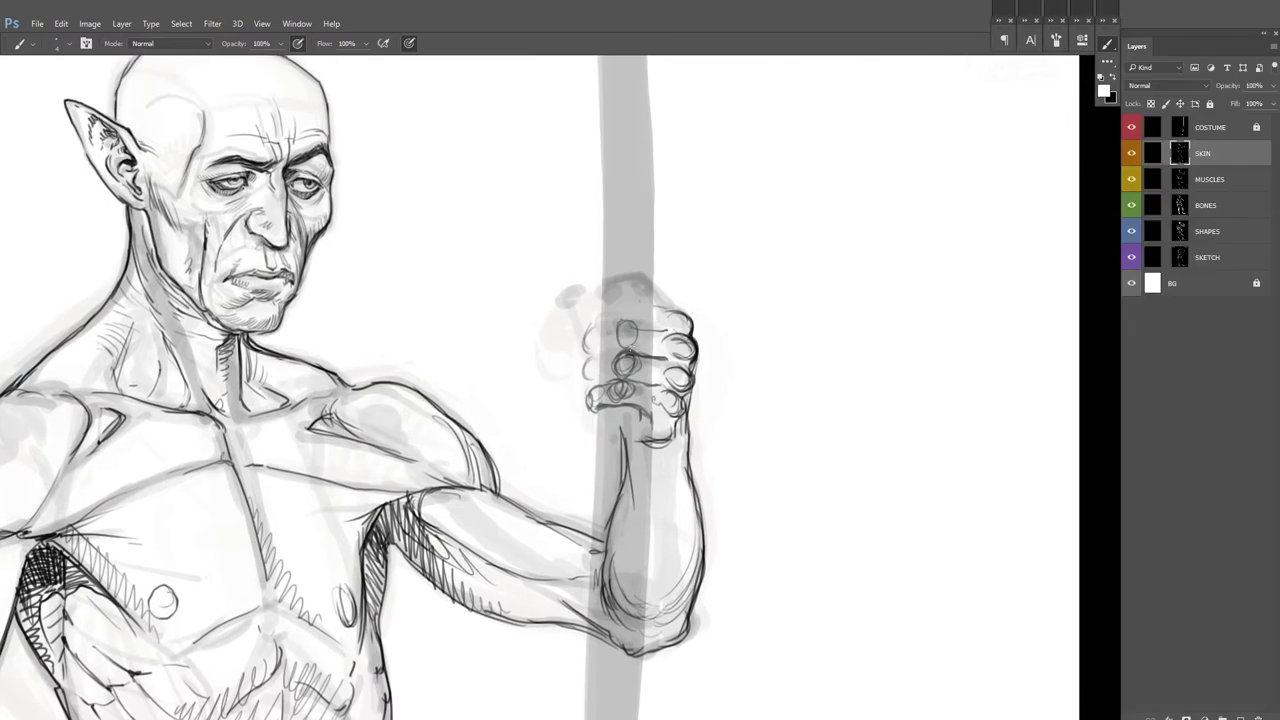
scroll(708, 314, "up", 1)
scroll(673, 365, "up", 1)
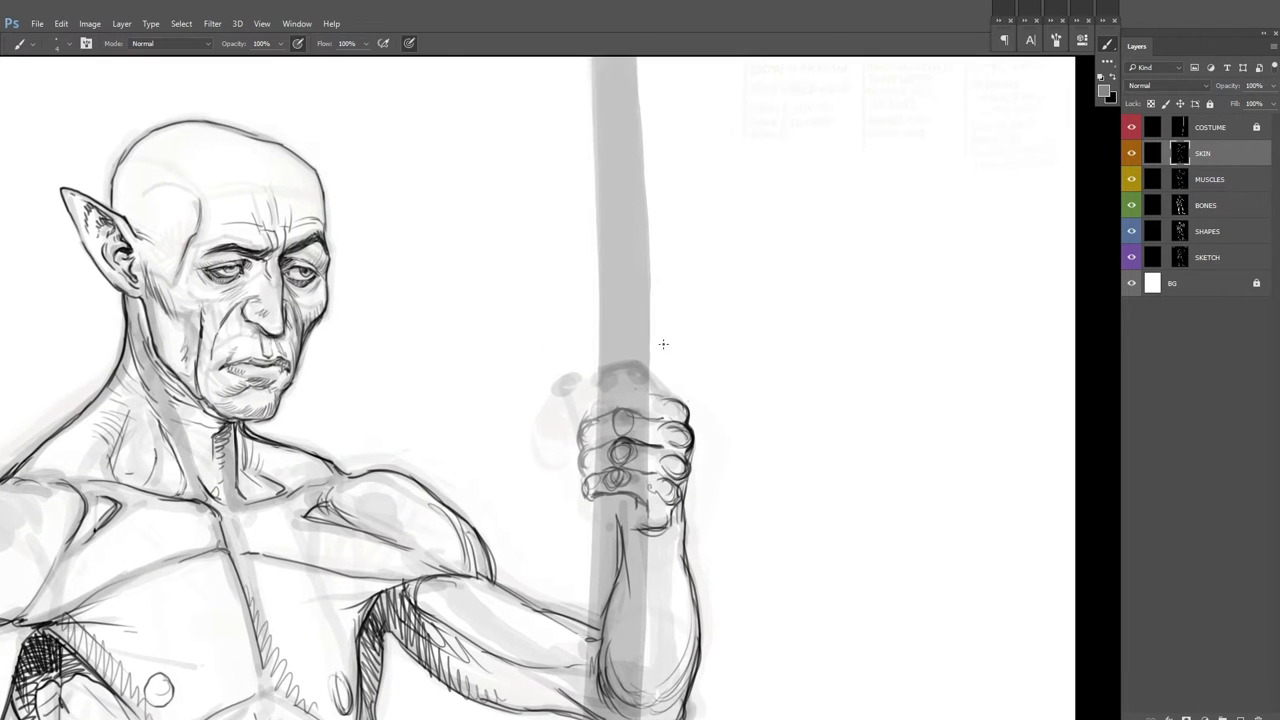
key("h")
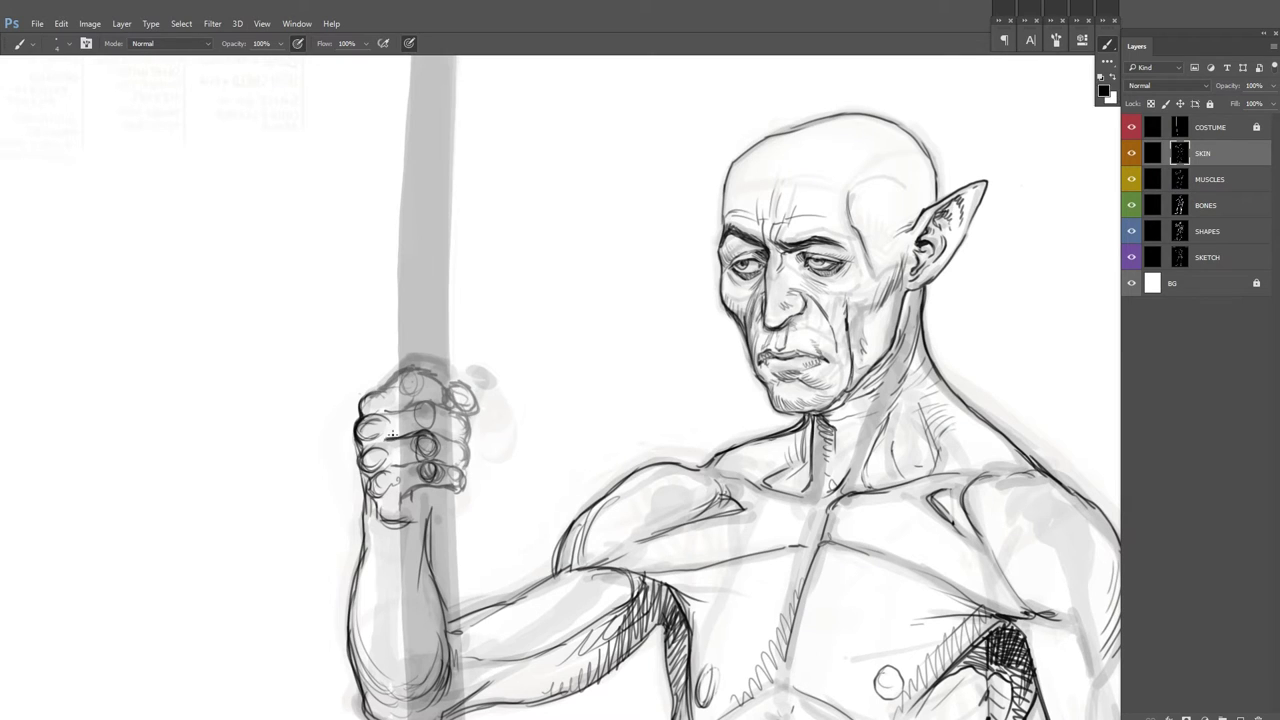
left_click_drag(597, 365, 654, 267)
key("h")
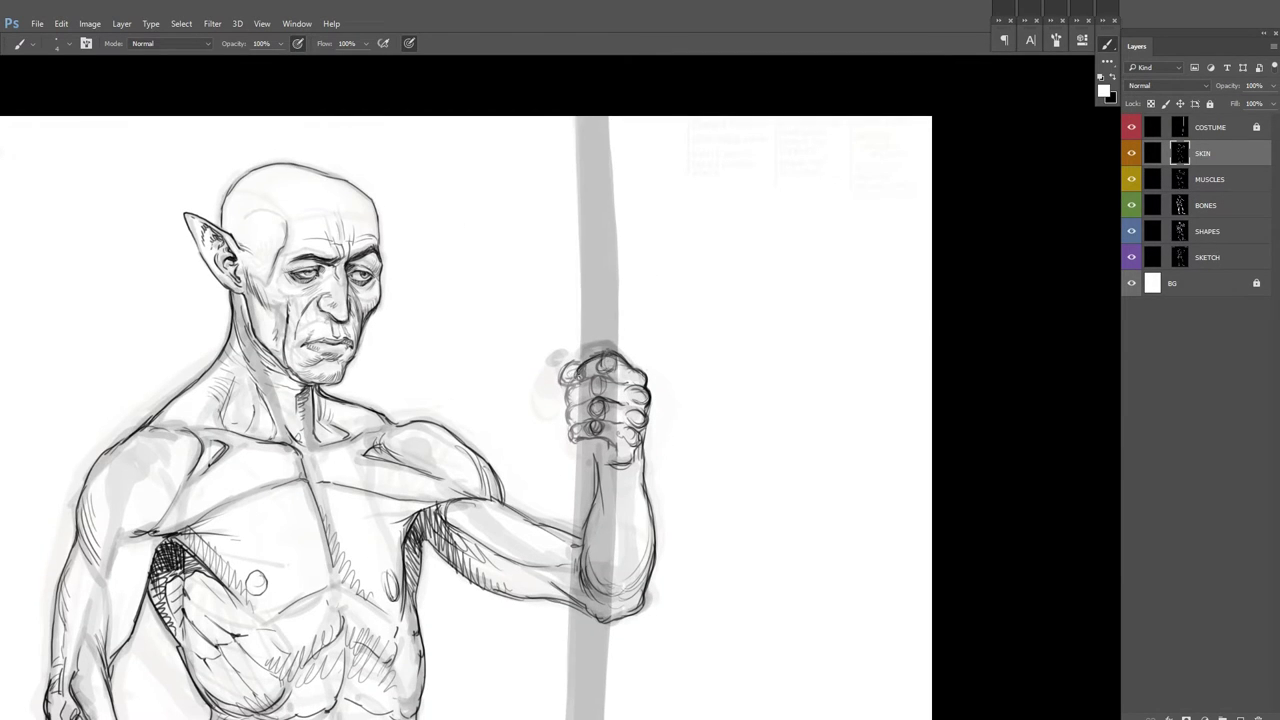
left_click_drag(629, 314, 677, 380)
Step: Hide the MUSCLES, BONES and SKETCH layers and view the skin line work mirrored and unmirrored
key("f")
key("ctrl+shift+s")
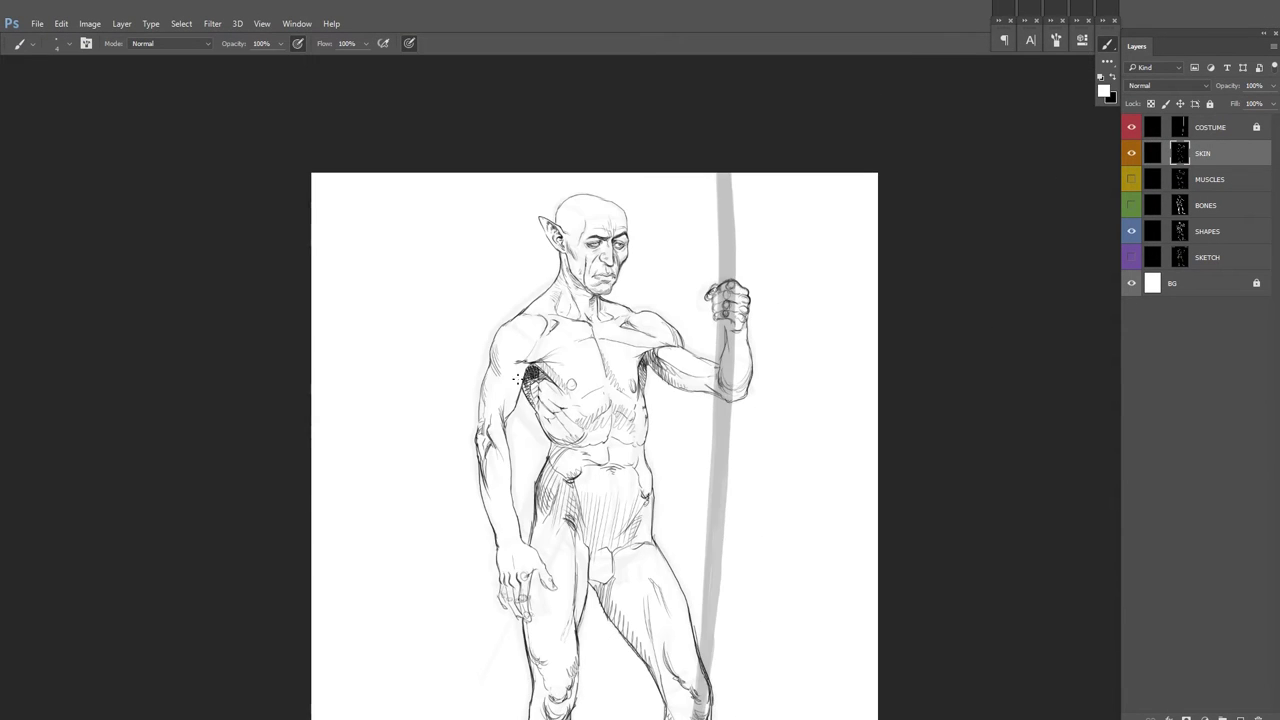
key("h")
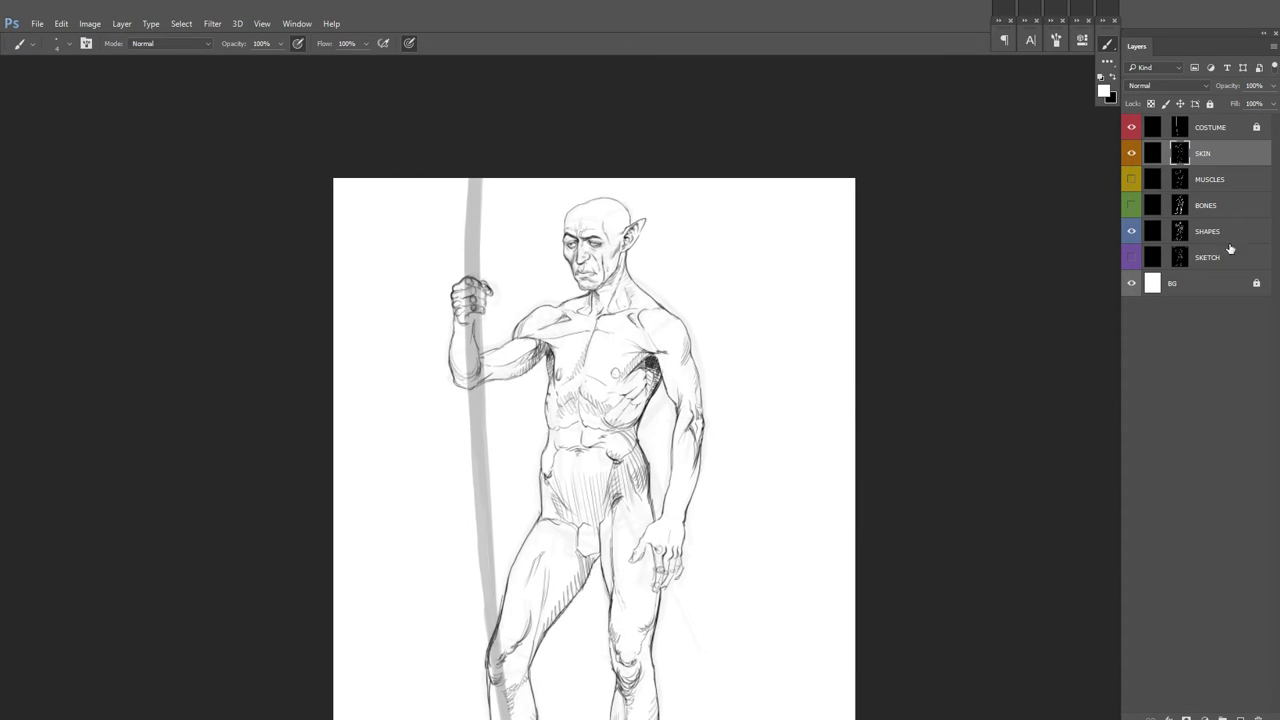
Step: Rename the new masked layer above SKETCH to COSTUME and give it a blue colour label
double_click(1211, 127)
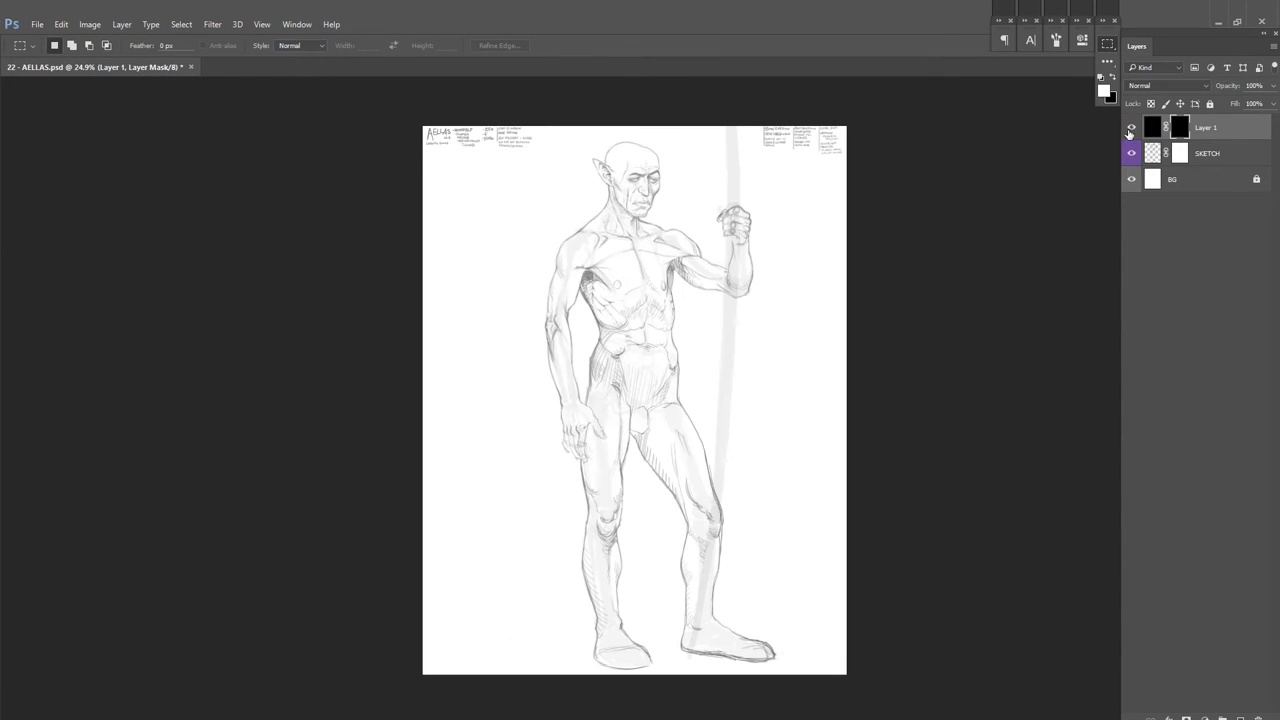
right_click(1129, 133)
left_click(1237, 248)
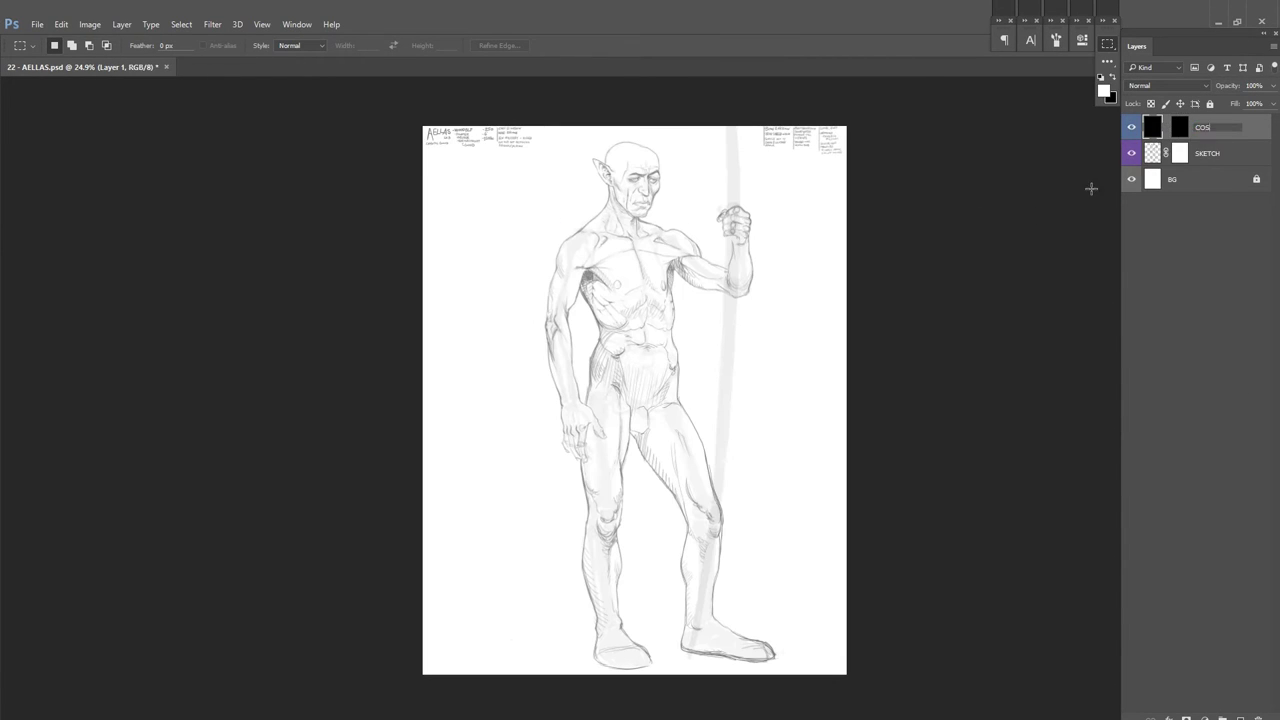
type("TUME")
key("Return")
Step: Block in a flat dark grey silhouette over the torso, hanging arm and legs on the COSTUME mask with a large brush
key("f")
key("b")
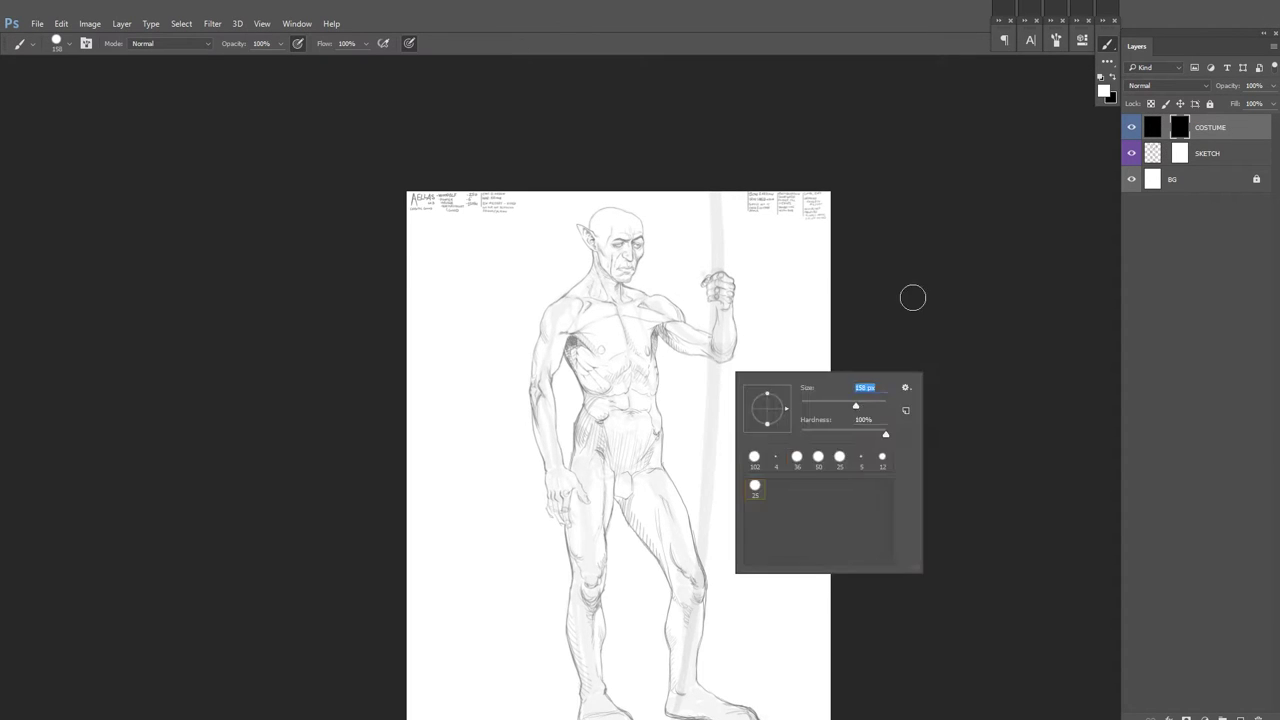
mouse_move(590, 305)
left_mouse_down()
mouse_move(540, 540)
mouse_move(555, 585)
mouse_move(553, 445)
left_mouse_up()
mouse_move(550, 620)
left_mouse_down()
mouse_move(570, 380)
mouse_move(548, 580)
mouse_move(585, 630)
left_mouse_up()
scroll(560, 400, "up", 2)
key("bracketright")
key("bracketright")
key("bracketright")
key("bracketright")
key("bracketright")
mouse_move(545, 300)
left_mouse_down()
mouse_move(600, 330)
mouse_move(610, 360)
mouse_move(650, 560)
mouse_move(642, 612)
mouse_move(638, 594)
left_mouse_up()
Step: Fill the feet and the remaining edges of the lower body with dark grey, using a smaller brush
key("bracketleft")
key("bracketleft")
key("bracketleft")
mouse_move(636, 640)
left_mouse_down()
mouse_move(660, 685)
mouse_move(700, 690)
left_mouse_up()
key("ctrl+plus")
mouse_move(508, 575)
left_mouse_down()
mouse_move(515, 470)
mouse_move(540, 530)
left_mouse_up()
scroll(540, 530, "down", 2)
left_click_drag(505, 480, 538, 598)
scroll(530, 560, "down", 2)
key("x")
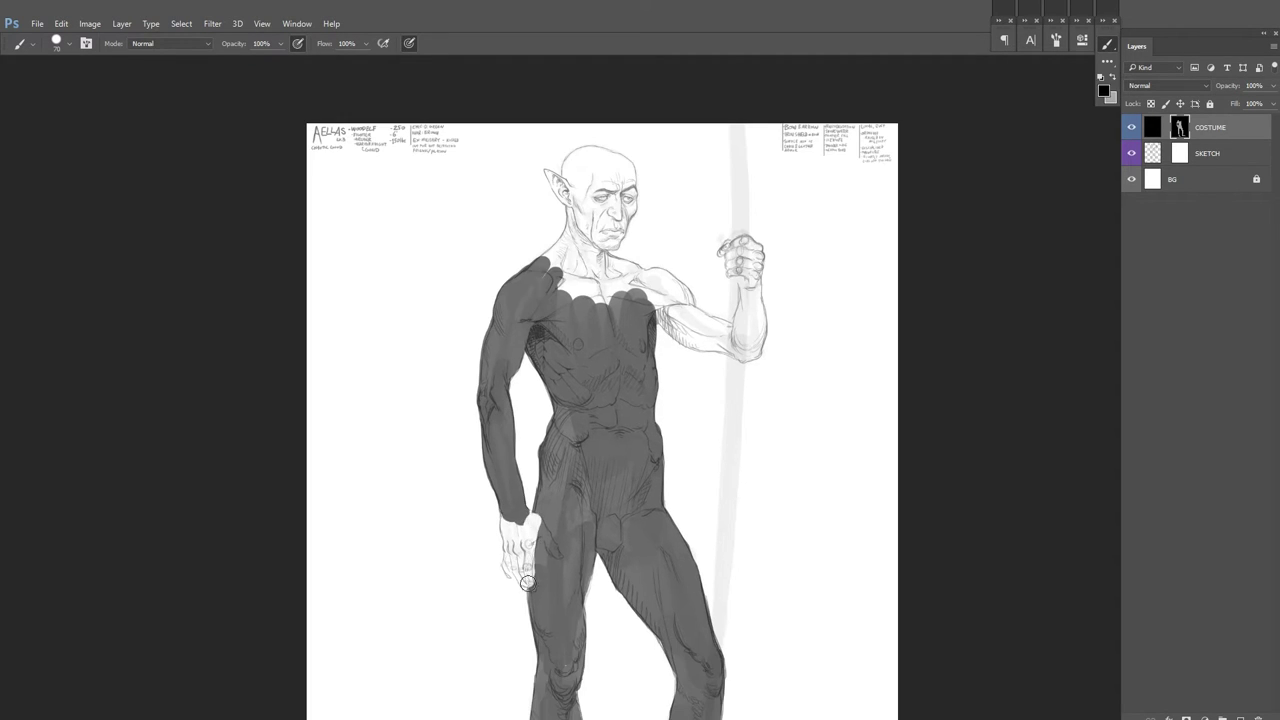
Step: Clean up the costume silhouette around the hanging hand and wrist, alternating between painting and erasing on the mask
key("x")
mouse_move(527, 521)
left_mouse_down()
mouse_move(545, 560)
mouse_move(535, 555)
left_mouse_up()
key("x")
key("x")
scroll(540, 560, "up", 2)
mouse_move(490, 465)
left_mouse_down()
mouse_move(540, 400)
mouse_move(505, 425)
mouse_move(605, 470)
left_mouse_up()
Step: Extend the dark costume fill over the shoulders, neck and raised arm, leaving the head and fist bare
key("ctrl+plus")
key("x")
left_click_drag(580, 425, 515, 375)
key("x")
left_click_drag(515, 380, 490, 350)
key("x")
key("x")
mouse_move(607, 447)
left_mouse_down()
mouse_move(700, 540)
mouse_move(770, 580)
mouse_move(800, 485)
mouse_move(753, 578)
mouse_move(815, 500)
mouse_move(800, 450)
left_mouse_up()
key("x")
Step: Paint a cuff around the wrist of the hanging arm on the COSTUME mask
key("ctrl+minus")
key("ctrl+minus")
key("ctrl+minus")
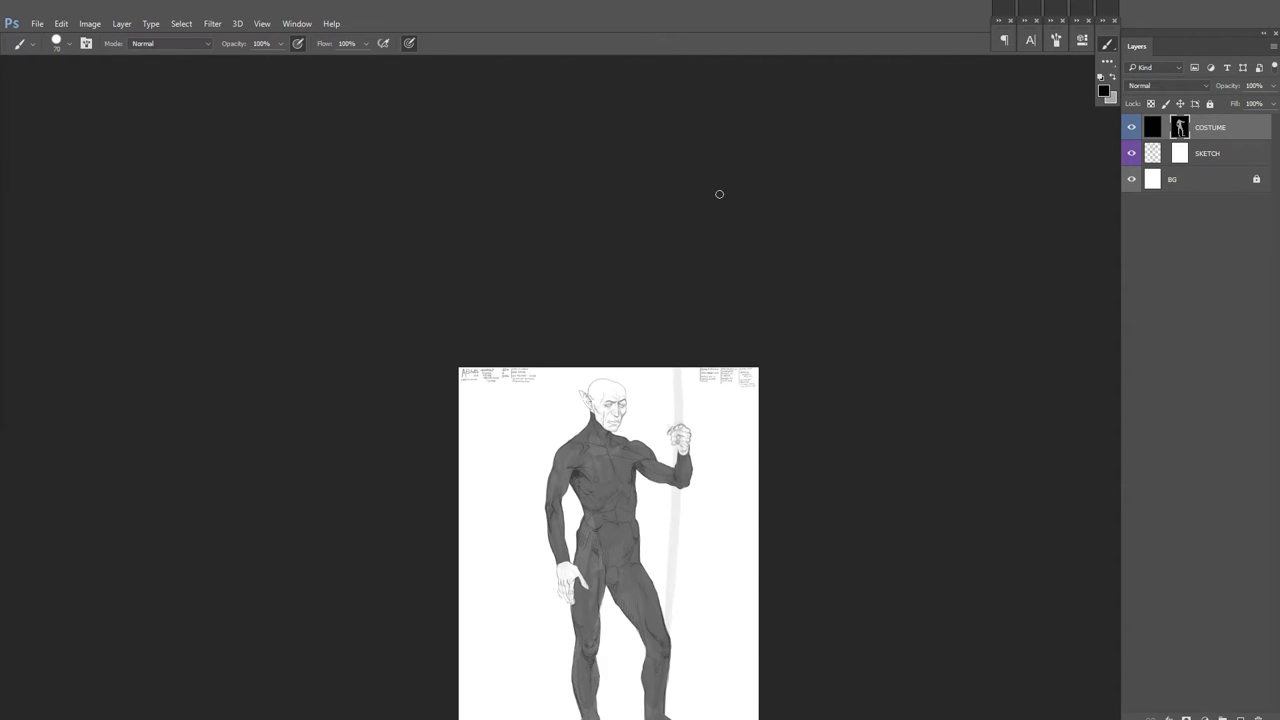
key("x")
scroll(752, 206, "up", 3)
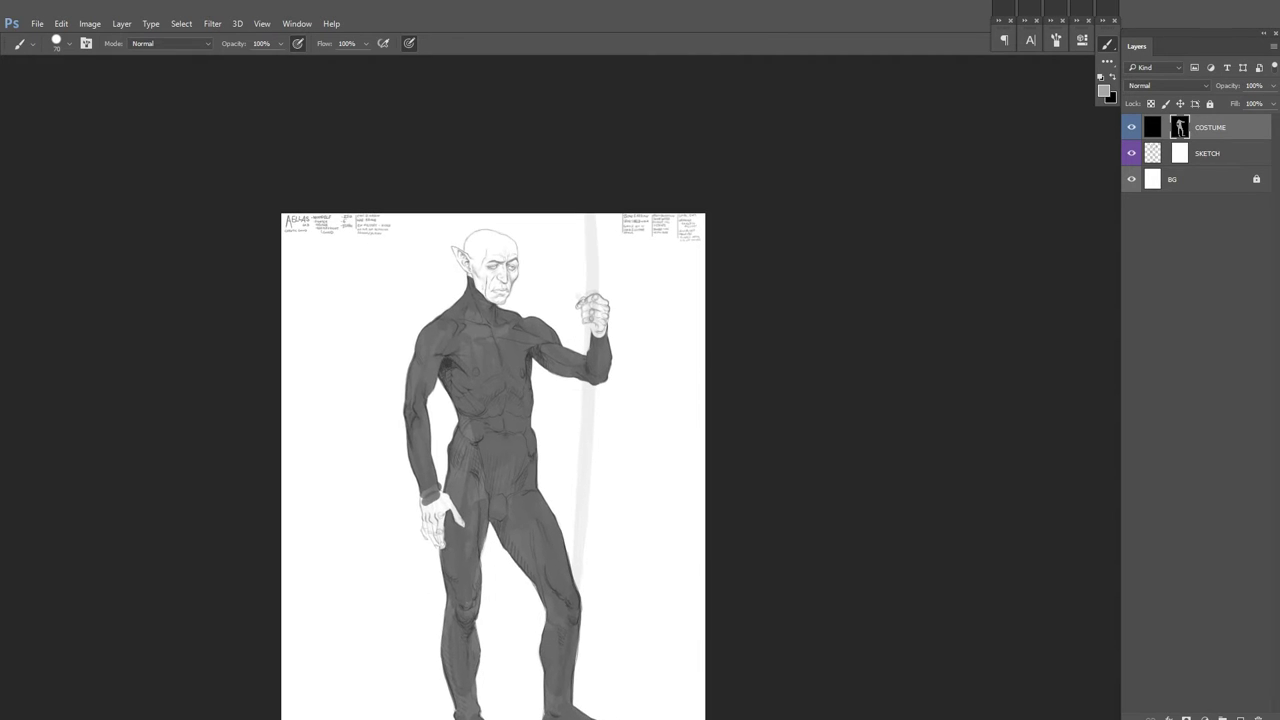
scroll(486, 277, "down", 2)
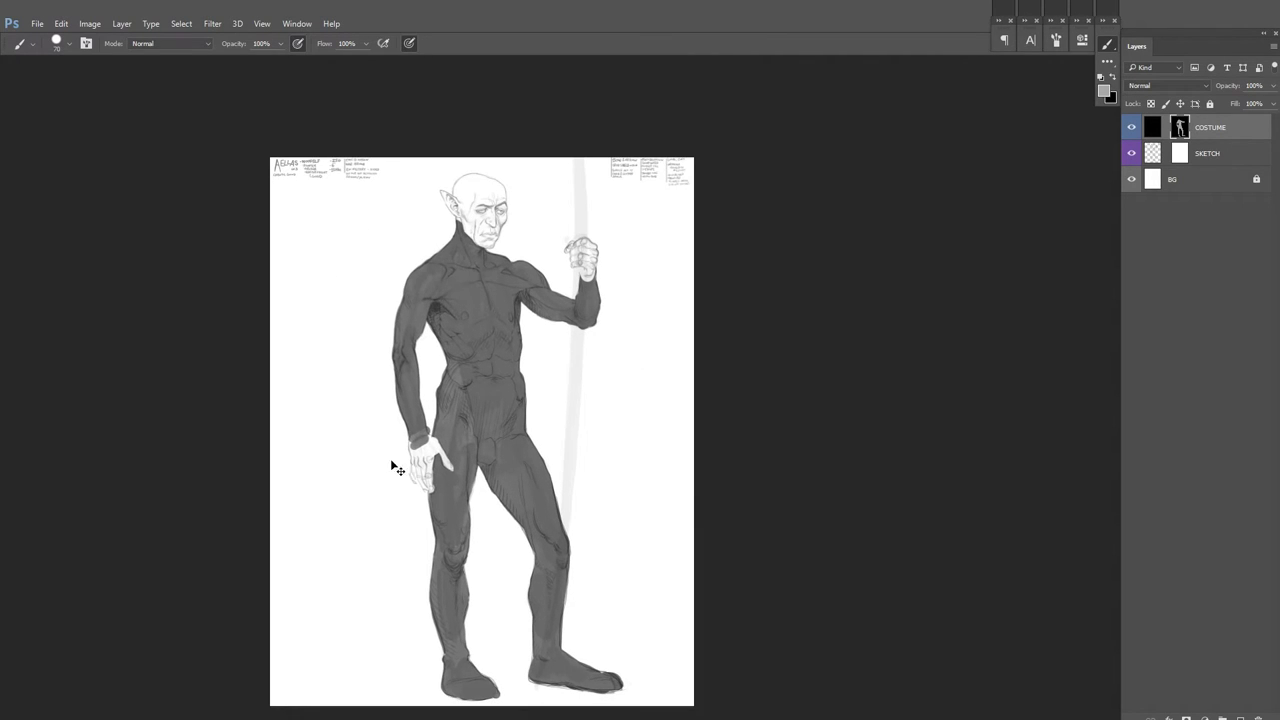
Step: Paint a raised collar around the neck and a draped cape shape behind the shoulder and upper arm
scroll(611, 272, "down", 3)
scroll(560, 357, "up", 4)
key("x")
scroll(571, 306, "up", 3)
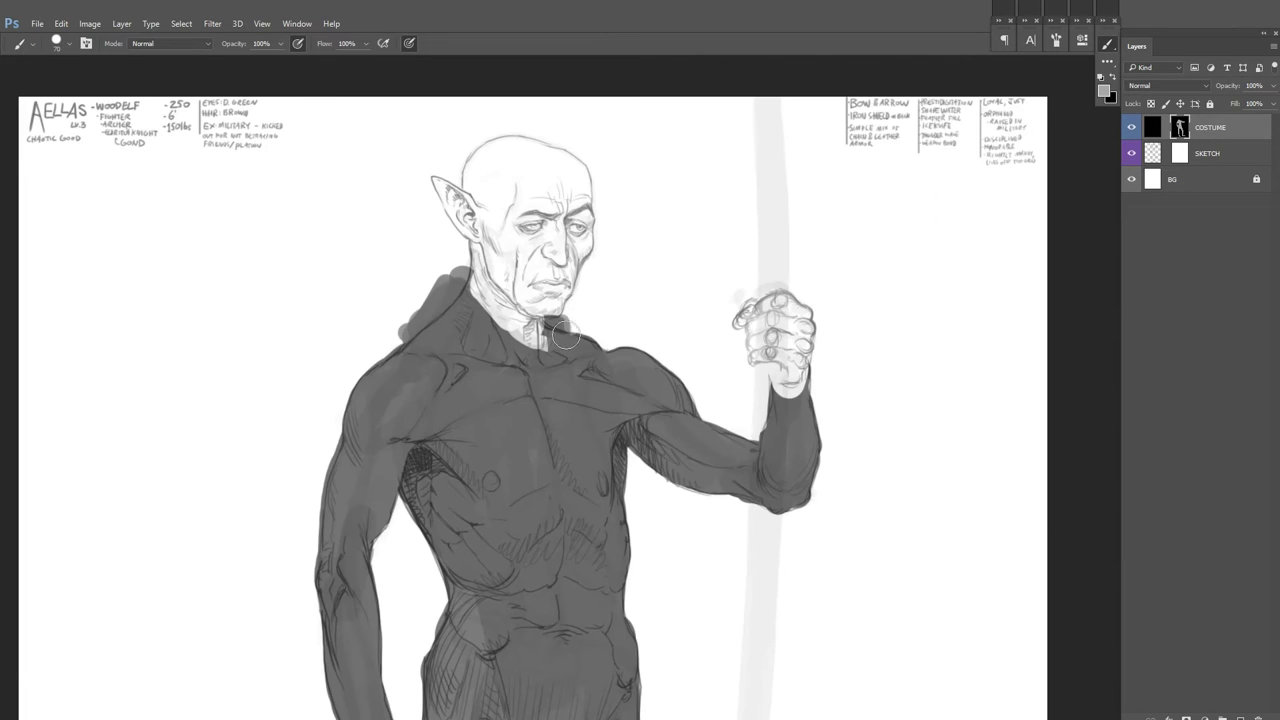
scroll(579, 315, "down", 3)
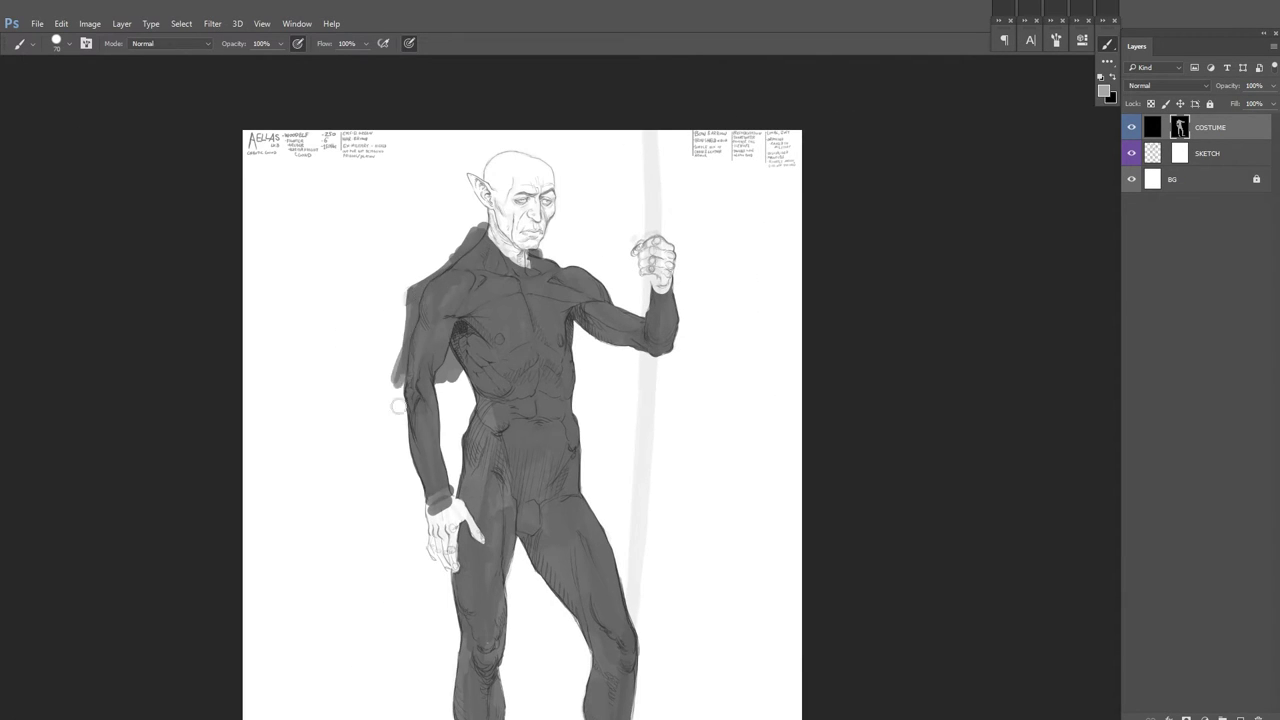
scroll(544, 332, "down", 2)
Step: Paint a long slanted shape behind the hanging hand and a coat tail between the thighs
left_click_drag(410, 395, 367, 505)
mouse_move(440, 352)
left_mouse_down()
mouse_move(413, 420)
mouse_move(390, 402)
left_mouse_up()
mouse_move(430, 445)
left_mouse_down()
mouse_move(446, 423)
mouse_move(428, 369)
mouse_move(413, 426)
mouse_move(457, 468)
mouse_move(368, 340)
mouse_move(332, 437)
left_mouse_up()
scroll(463, 291, "up", 3)
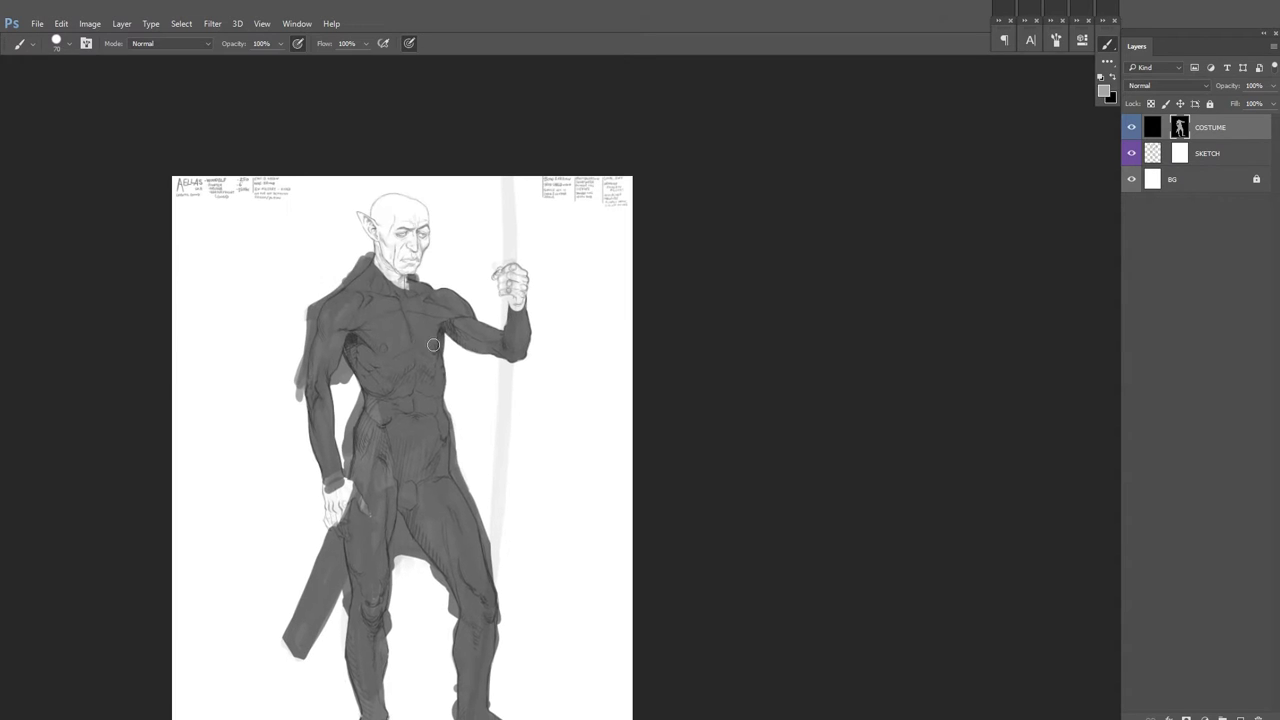
Step: Trim away the draped cape shape hanging beside the upper arm
left_click(463, 330, "alt")
key("ctrl+z")
scroll(506, 332, "left", 2)
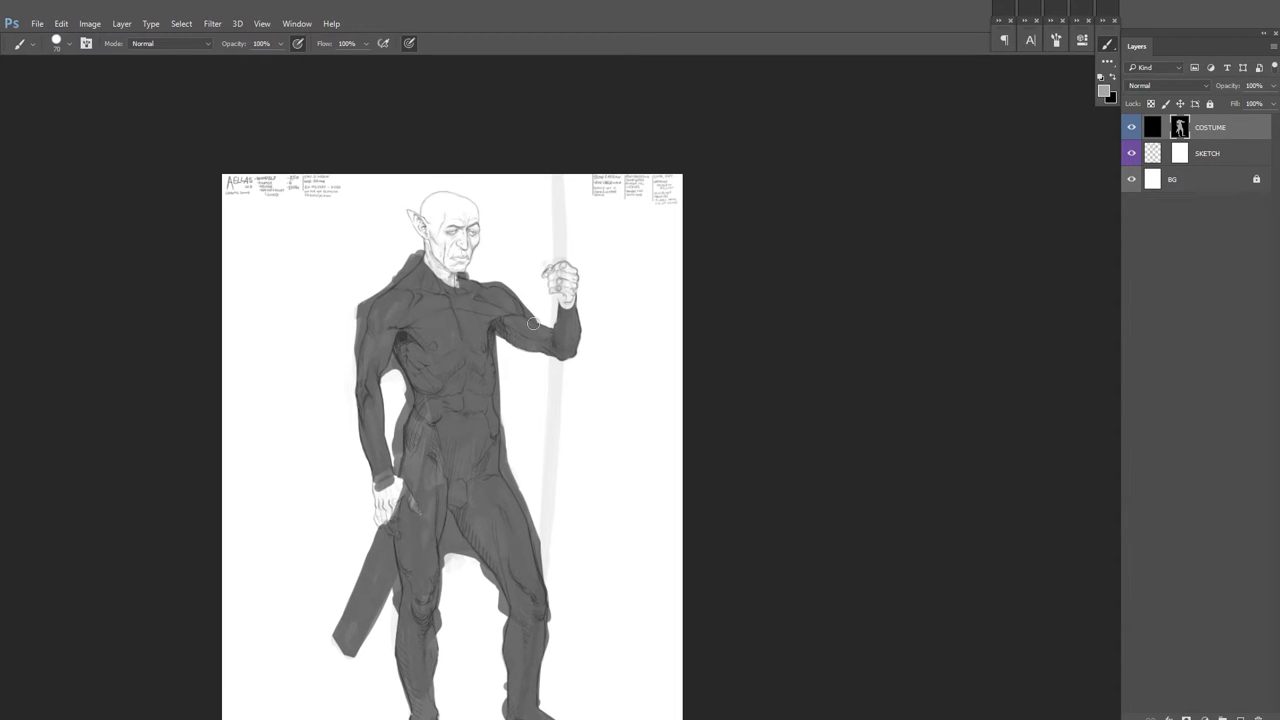
scroll(464, 295, "up", 2)
Step: Check the sketch with COSTUME hidden, lock the SKETCH layer's image pixels, and return to the visible COSTUME layer's mask
left_click(1131, 127)
left_click(1210, 153)
key("x")
scroll(418, 283, "up", 3)
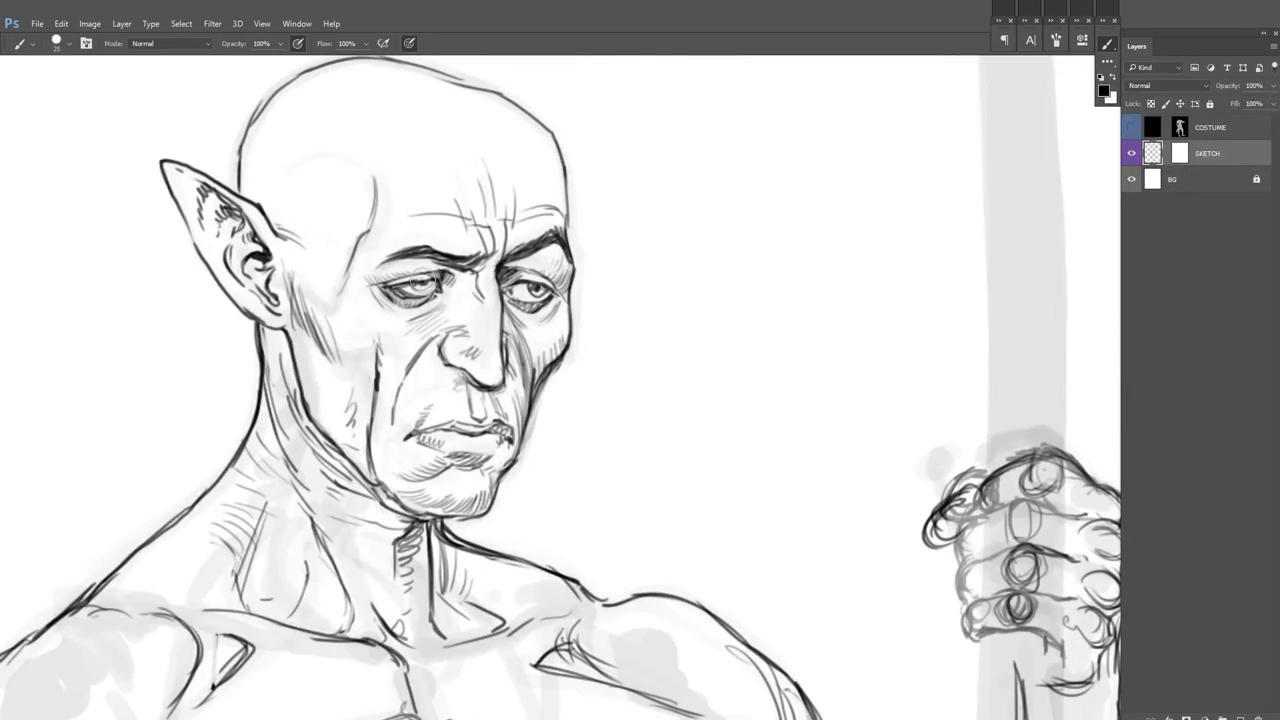
scroll(500, 300, "down", 5)
left_click(1165, 103)
left_click(1131, 127)
left_click(1180, 127)
scroll(498, 300, "down", 3)
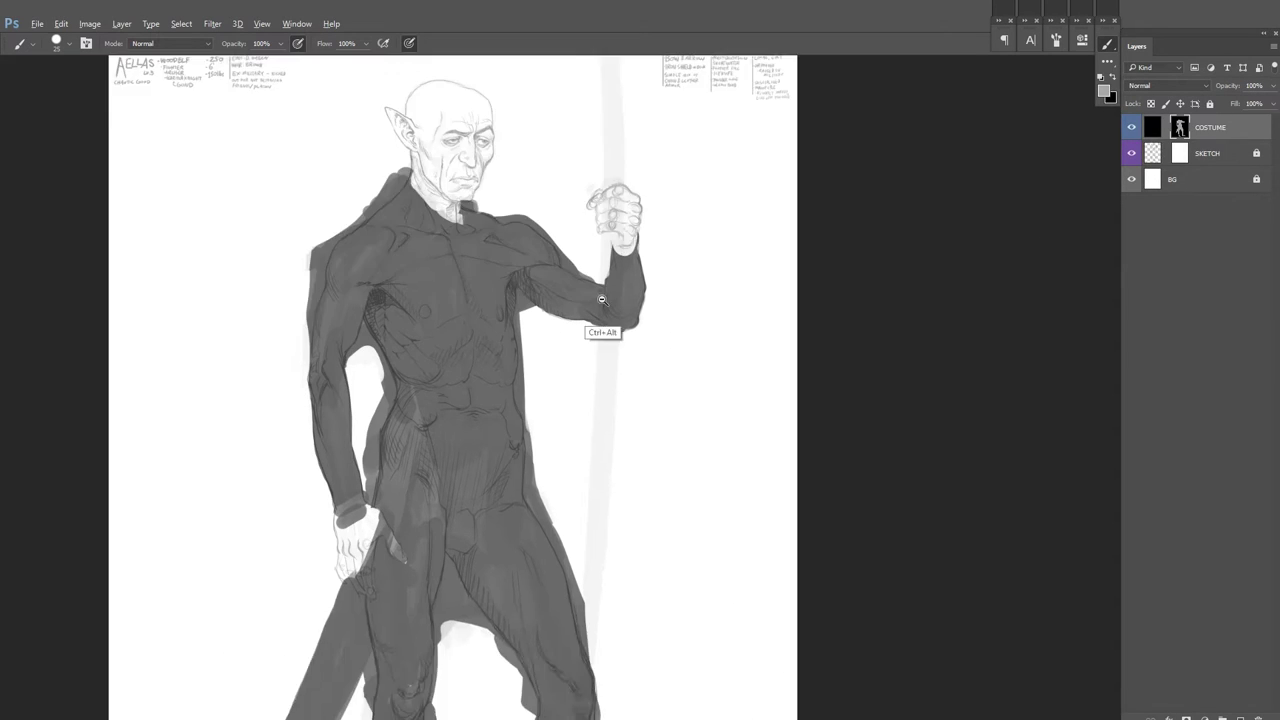
Step: Refine the raised collar on both sides of the neck and smooth the shoulder edge
scroll(498, 258, "down", 1)
scroll(498, 258, "up", 3)
scroll(421, 308, "up", 1)
scroll(421, 308, "left", 1)
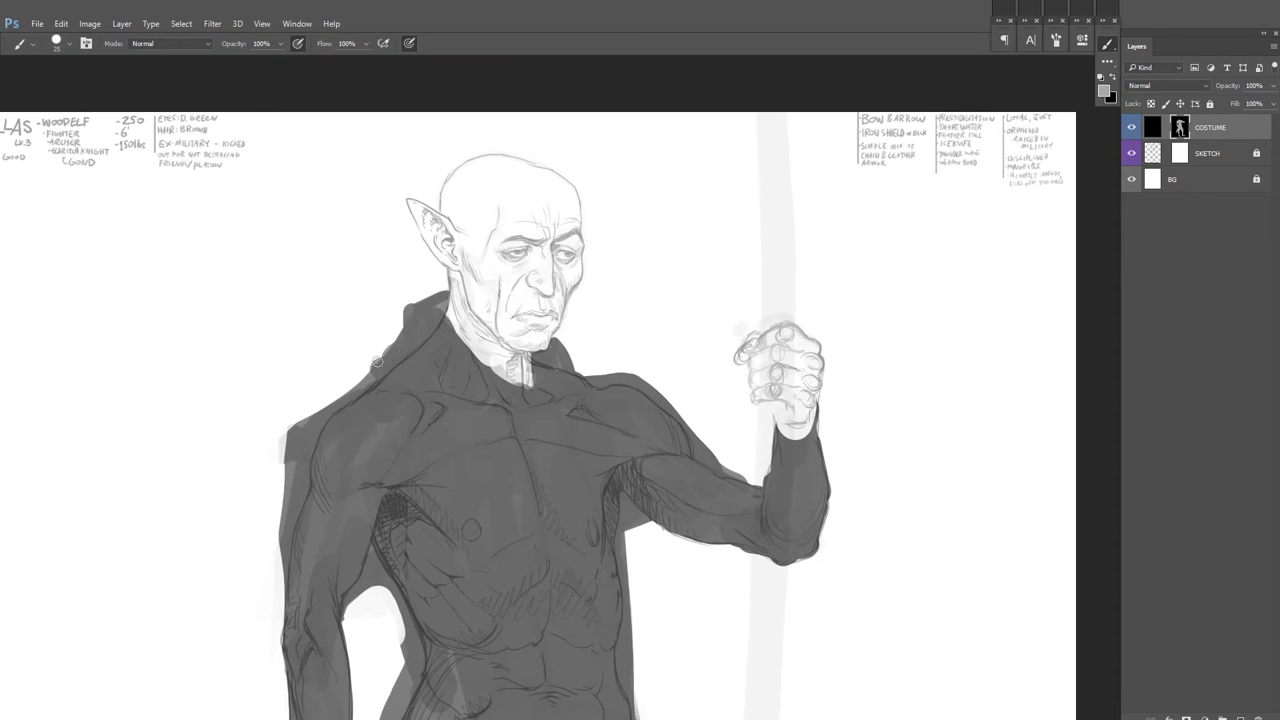
scroll(376, 378, "down", 3)
scroll(426, 407, "down", 1)
scroll(426, 407, "right", 1)
Step: Flare the cuff on the hanging wrist, clear the costume fill from the fingers and trim the waist edge
key("x")
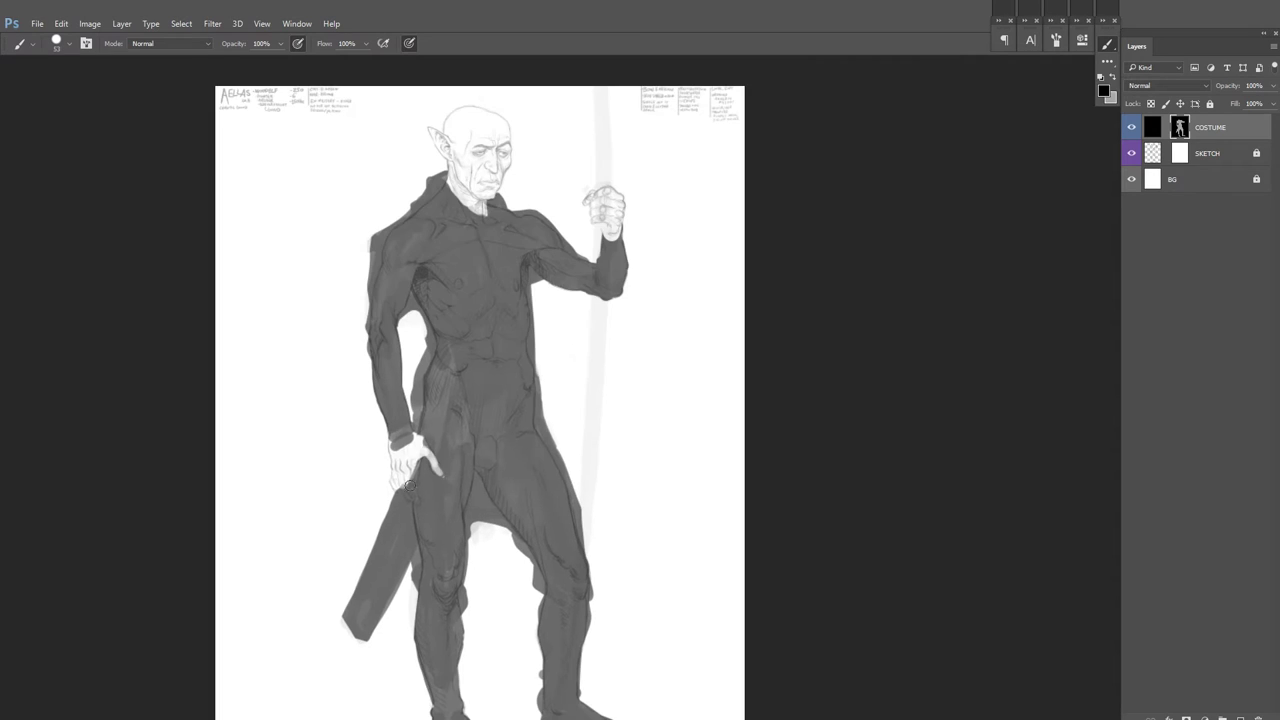
scroll(511, 329, "up", 1)
scroll(511, 329, "right", 1)
scroll(511, 329, "down", 1)
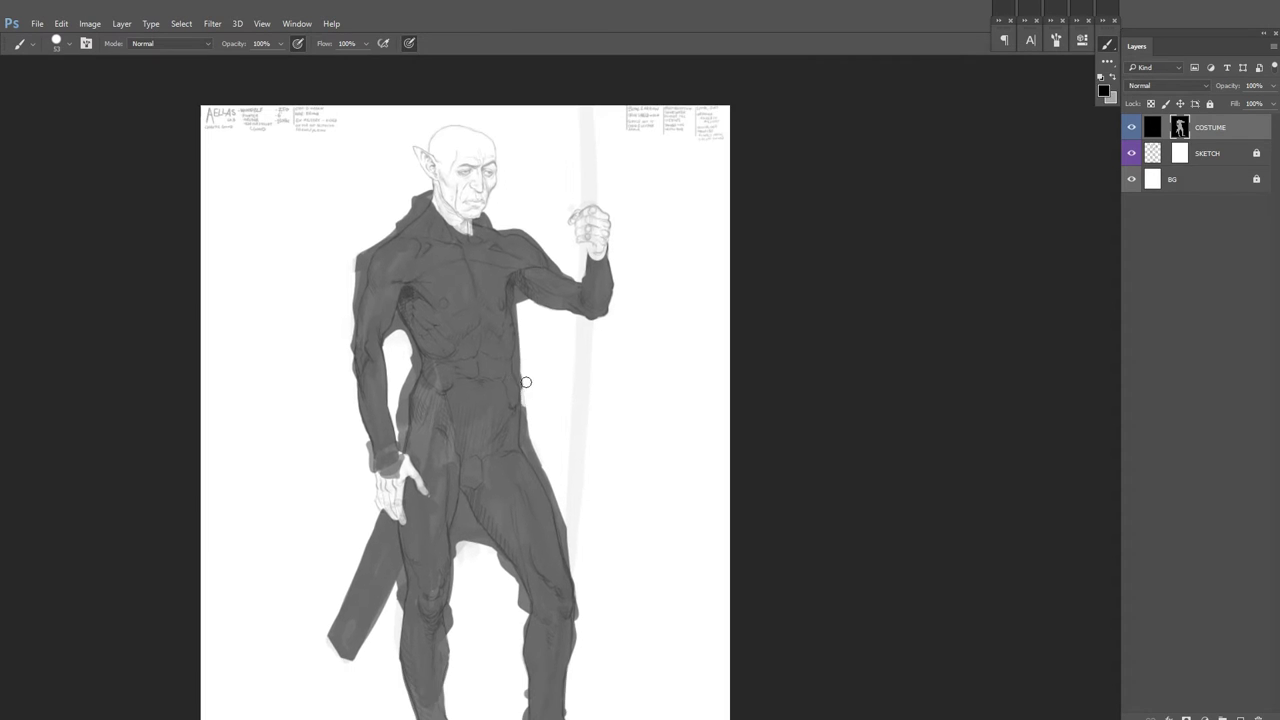
scroll(528, 394, "down", 5)
scroll(529, 337, "right", 1)
Step: Build up the calves and ankles on the COSTUME mask into boot silhouettes
key("x")
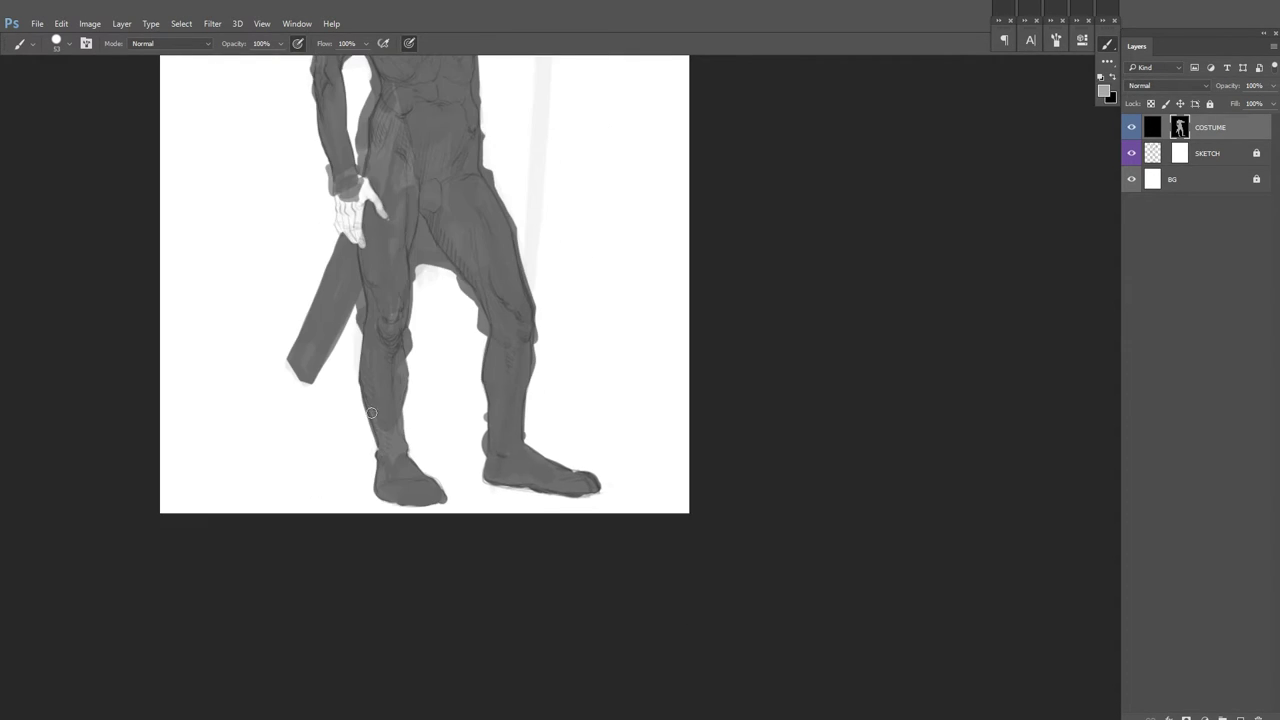
scroll(372, 428, "up", 2)
scroll(450, 400, "down", 1)
scroll(551, 368, "down", 1)
scroll(551, 368, "right", 1)
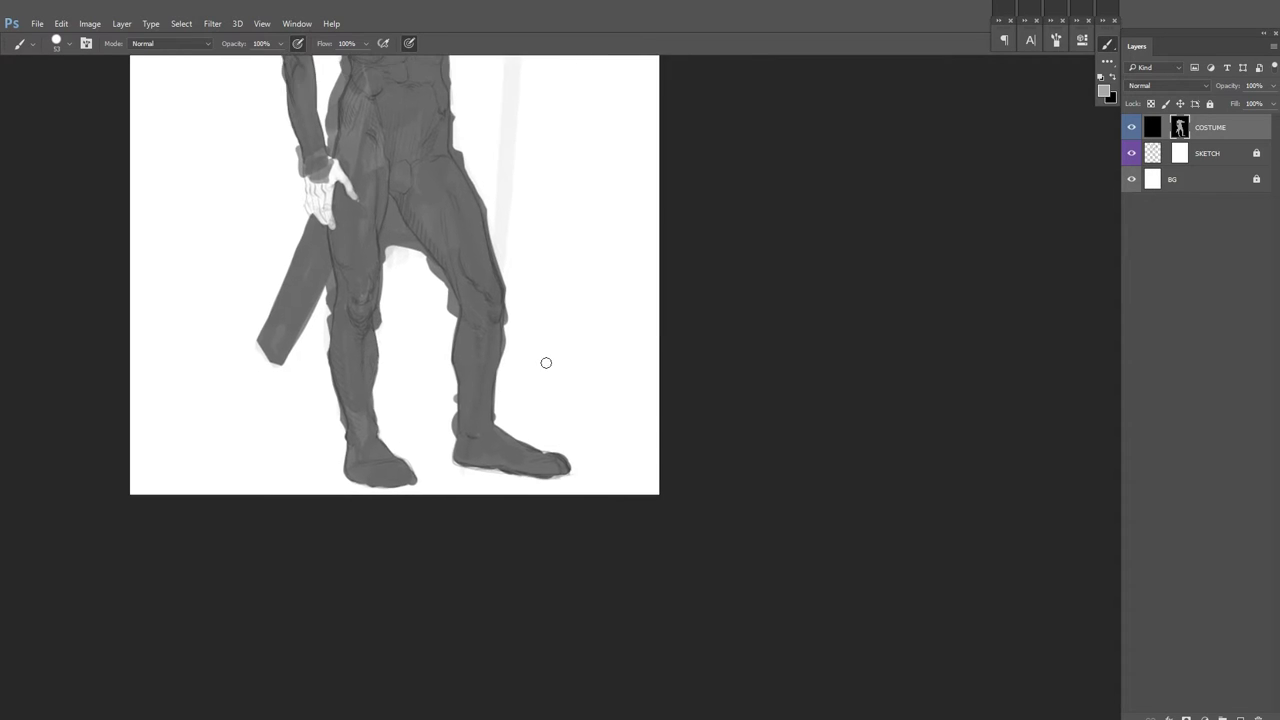
scroll(551, 368, "down", 1)
left_click_drag(382, 480, 377, 501)
scroll(430, 480, "down", 2)
Step: Carve pointed boot tops below the knees and clean up the boot edges
key("x")
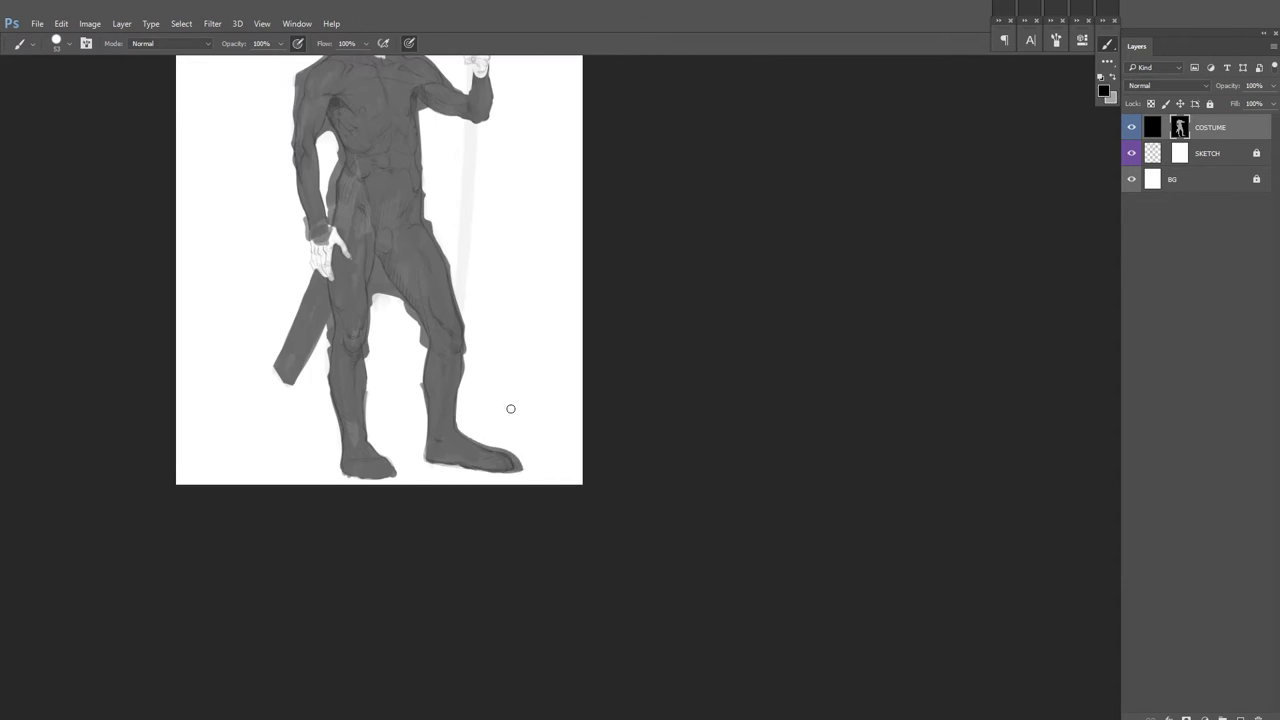
left_click_drag(501, 418, 560, 379)
key("x")
scroll(450, 432, "up", 5)
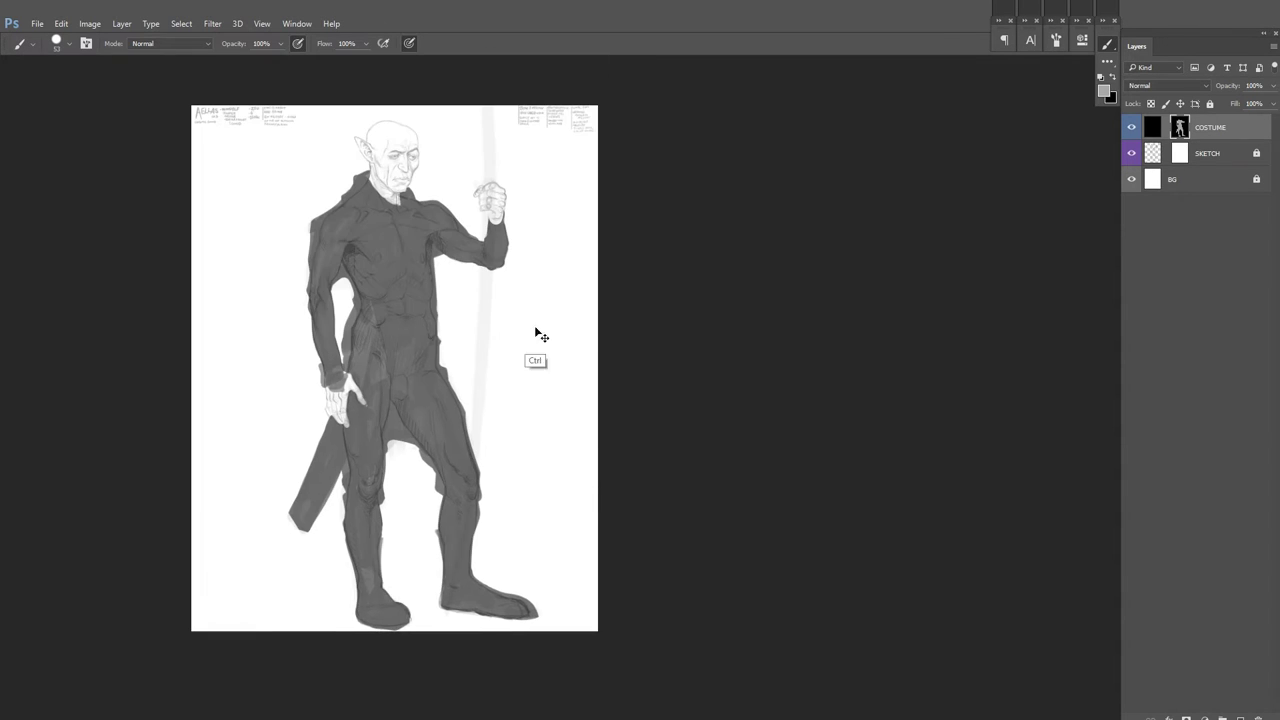
scroll(516, 401, "up", 2)
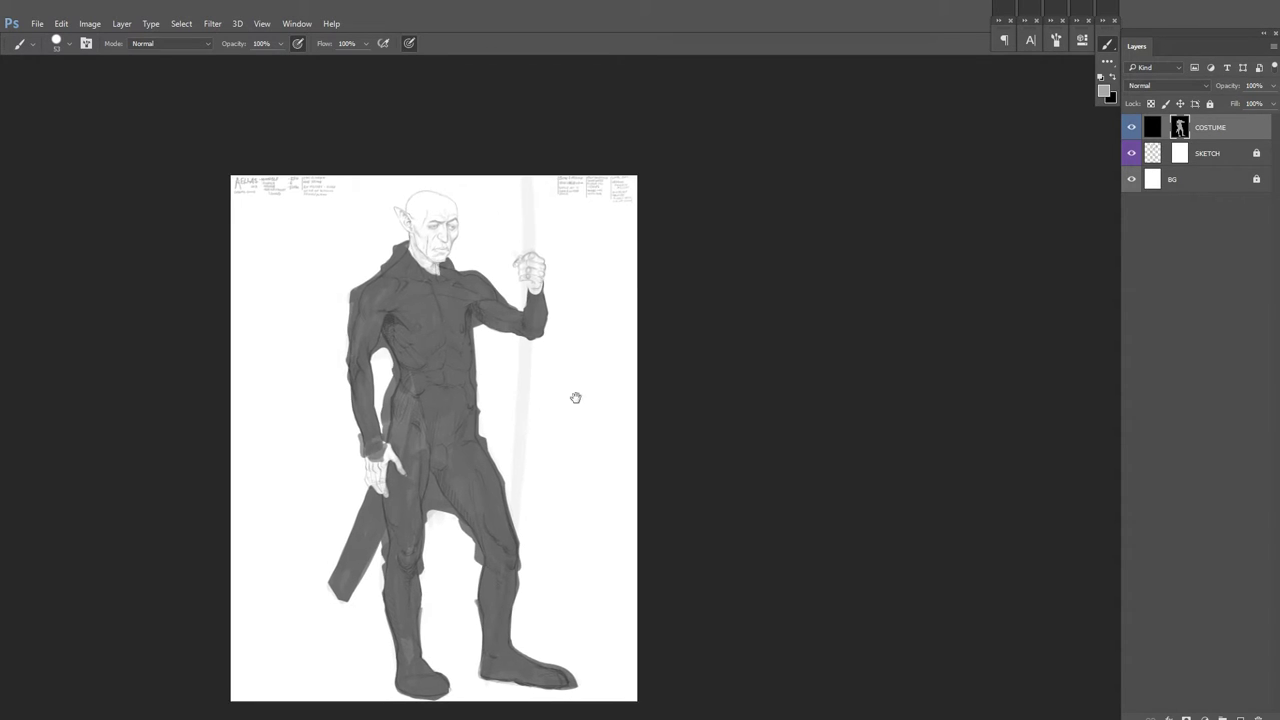
Step: Rework the fill around the waist and add a pointed bracer shape behind the hanging forearm
key("x")
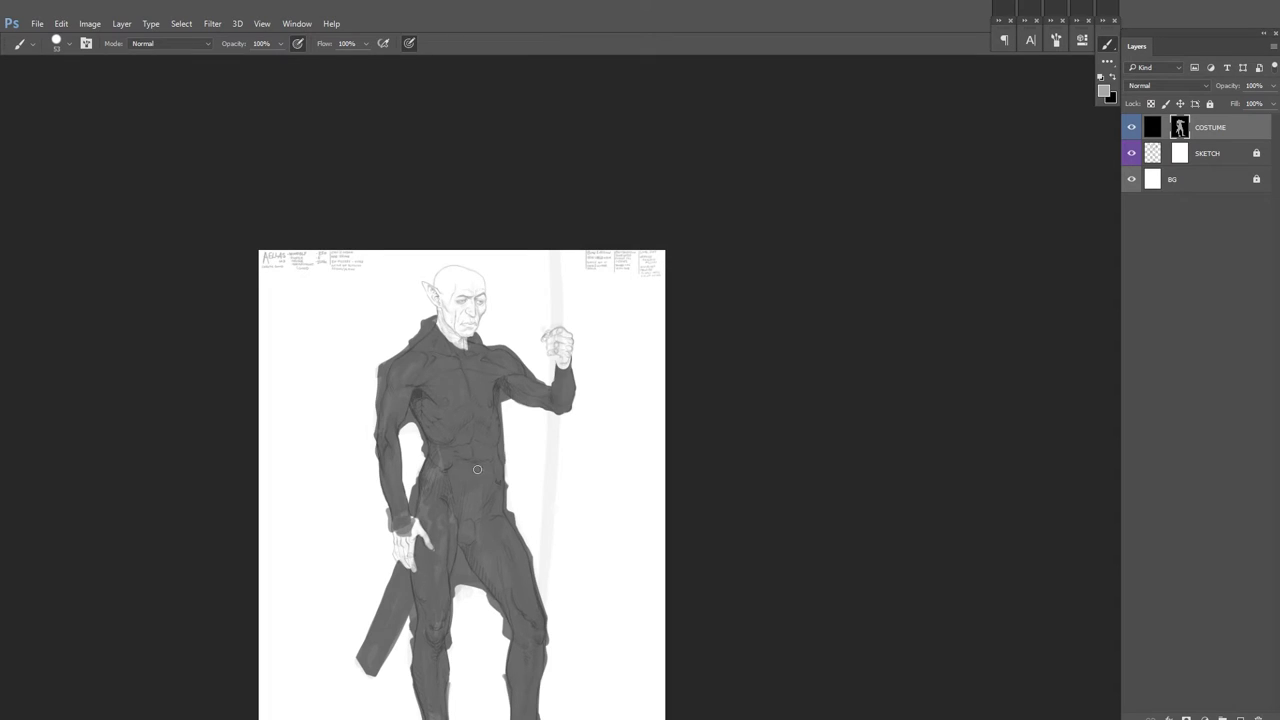
left_click_drag(484, 482, 482, 476)
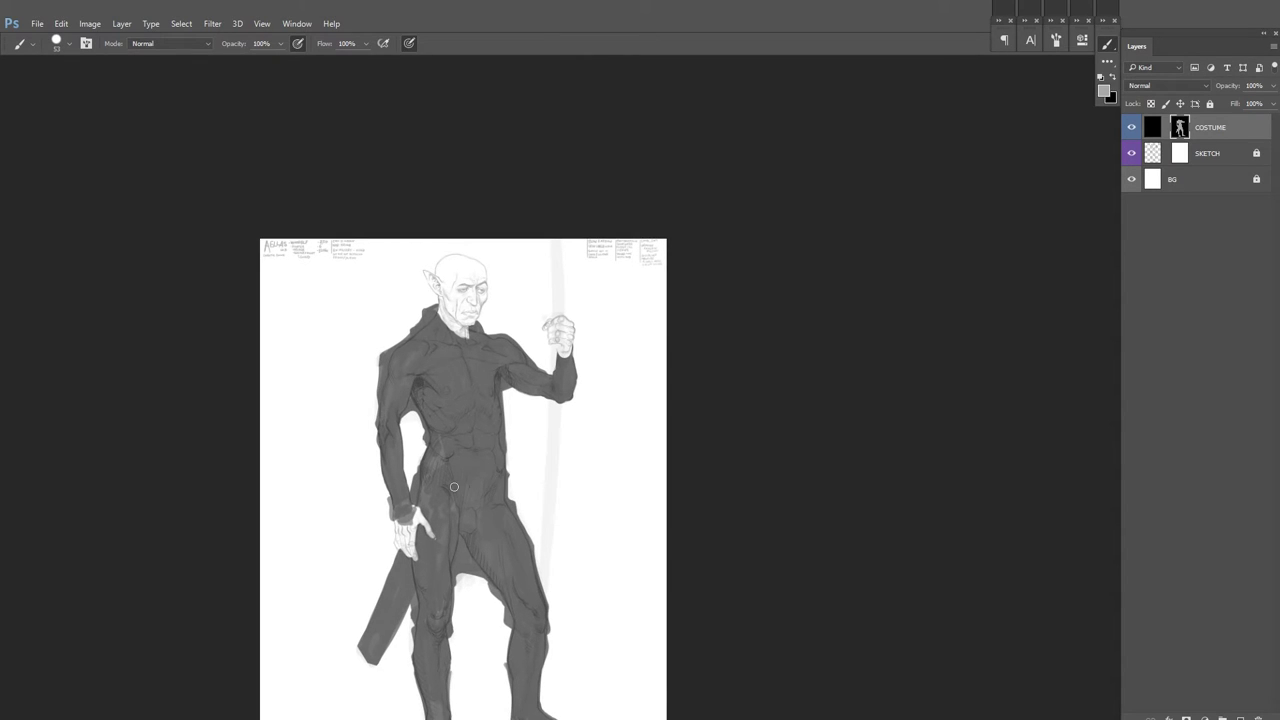
key("x")
key("x")
left_click_drag(540, 395, 620, 339)
Step: Paint short swept hair over the scalp and temple in a lighter grey tone
scroll(516, 332, "up", 3)
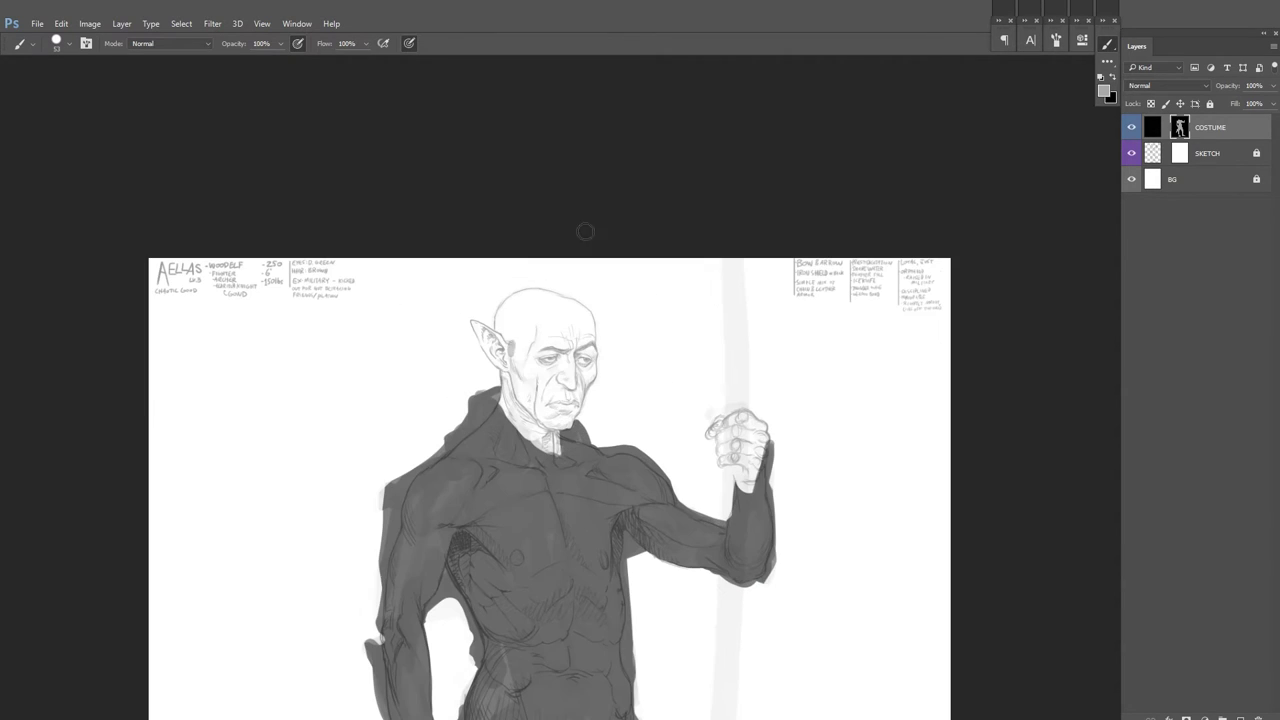
mouse_move(516, 332)
left_mouse_down()
mouse_move(510, 354)
mouse_move(540, 298)
mouse_move(571, 303)
left_mouse_up()
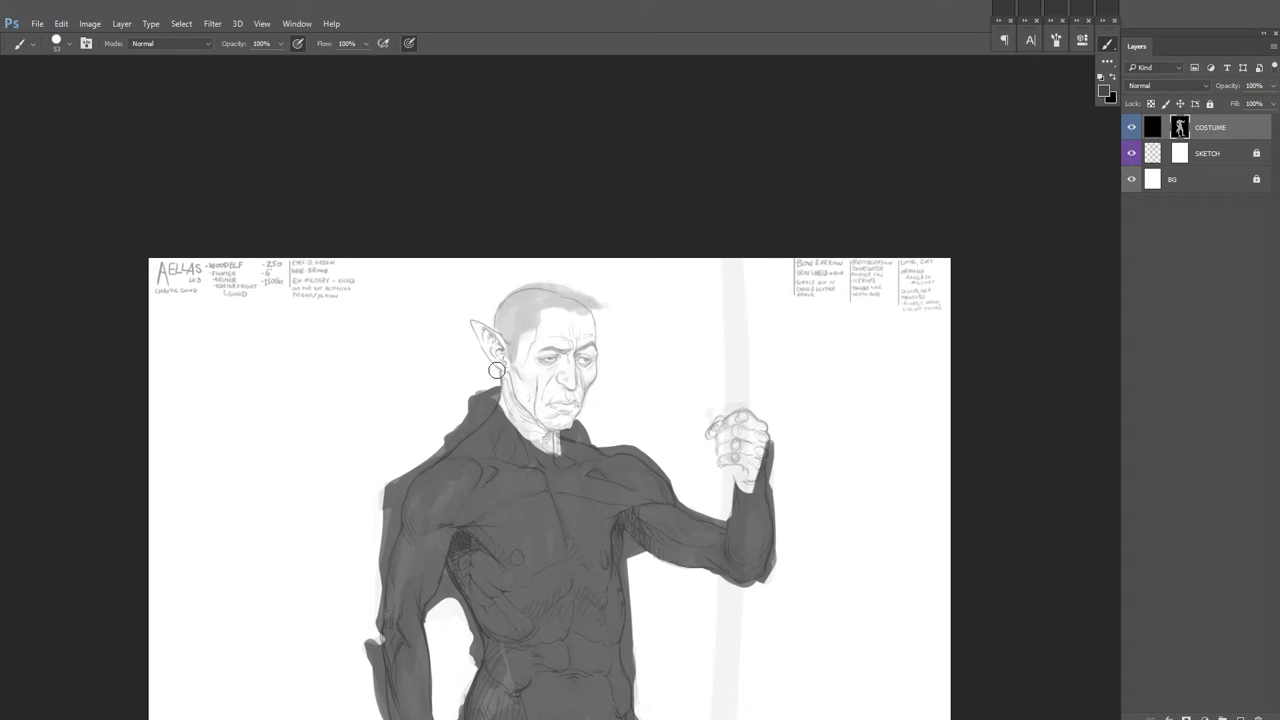
left_click_drag(520, 340, 496, 332)
scroll(400, 380, "down", 3)
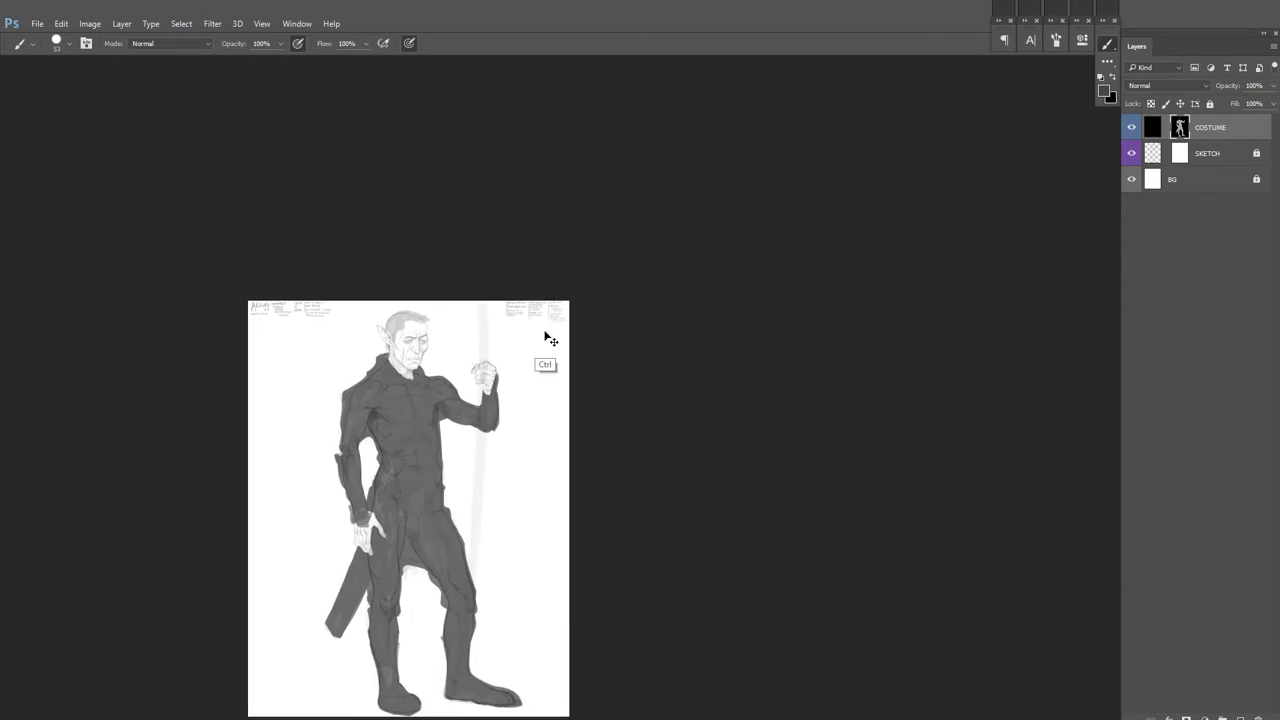
Step: Paint a straight diagonal sword line running behind the lower legs and past the far hip
scroll(390, 407, "up", 1)
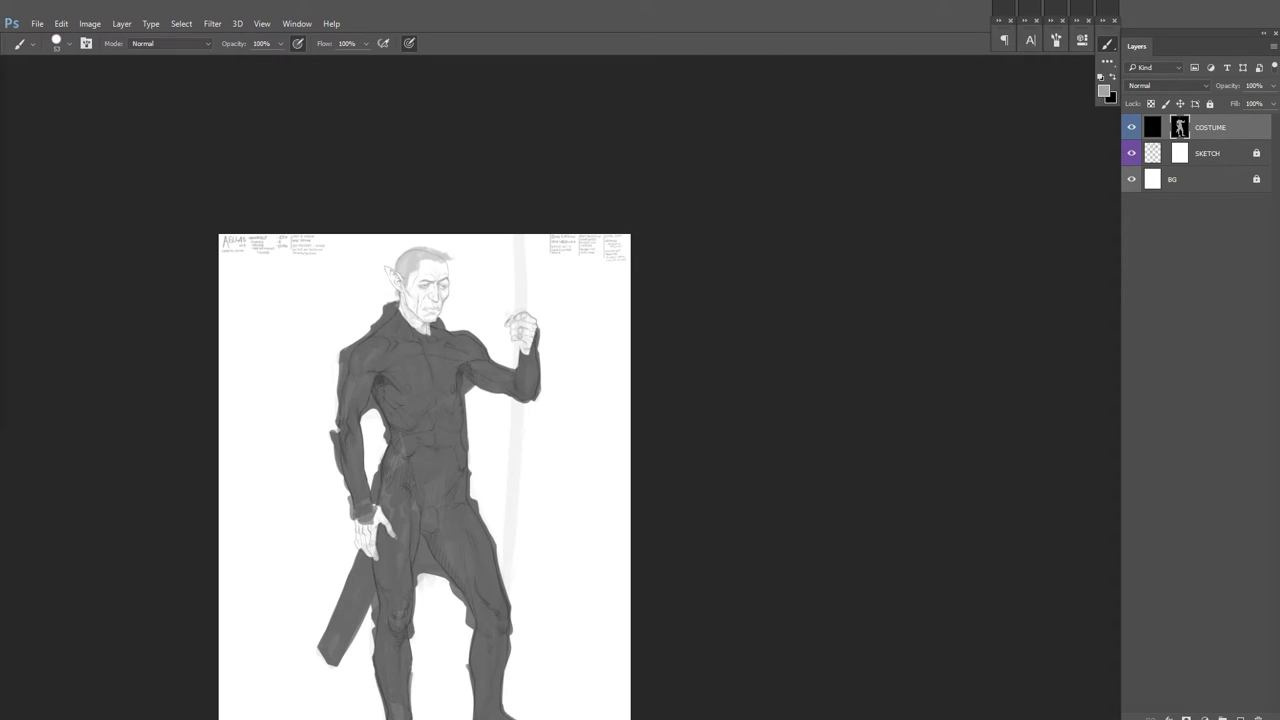
left_click_drag(596, 357, 634, 294)
scroll(520, 380, "up", 1)
key("ctrl+shift+h")
scroll(490, 420, "down", 2)
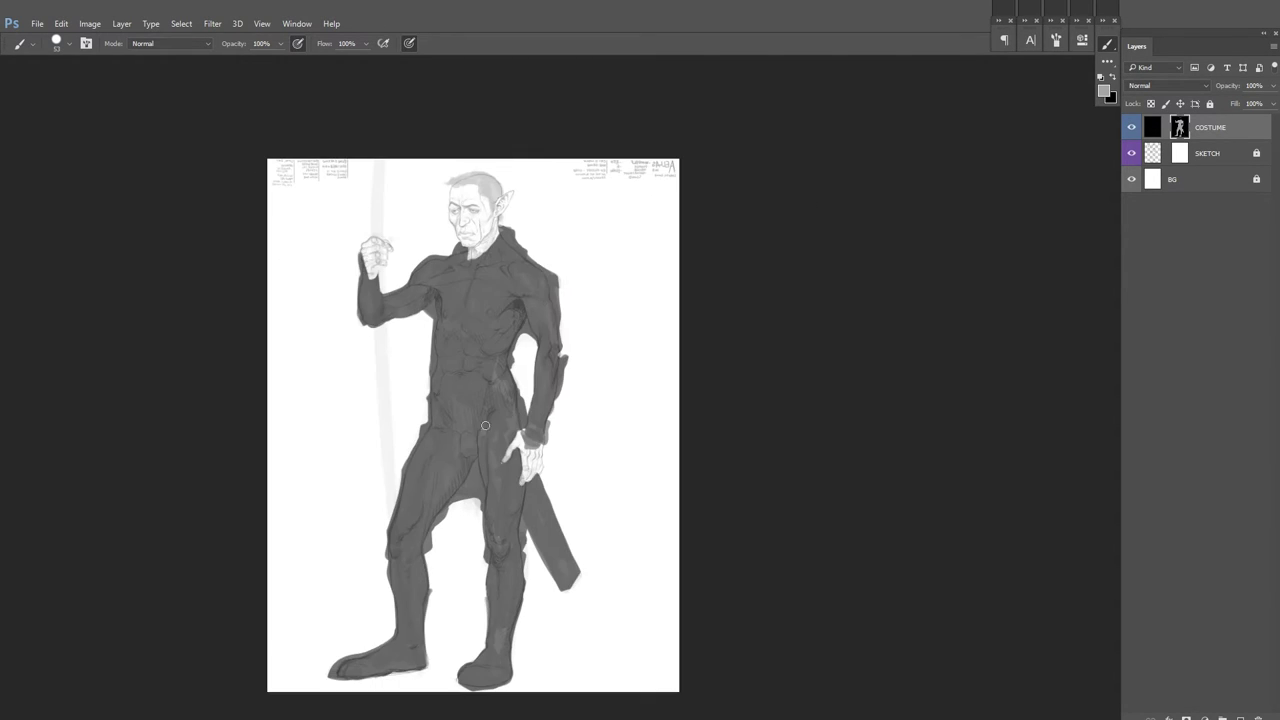
key("ctrl+shift+h")
scroll(520, 330, "down", 2)
left_click(372, 546)
left_click(614, 293, "shift")
scroll(543, 383, "down", 3)
scroll(440, 423, "up", 3)
scroll(440, 423, "right", 2)
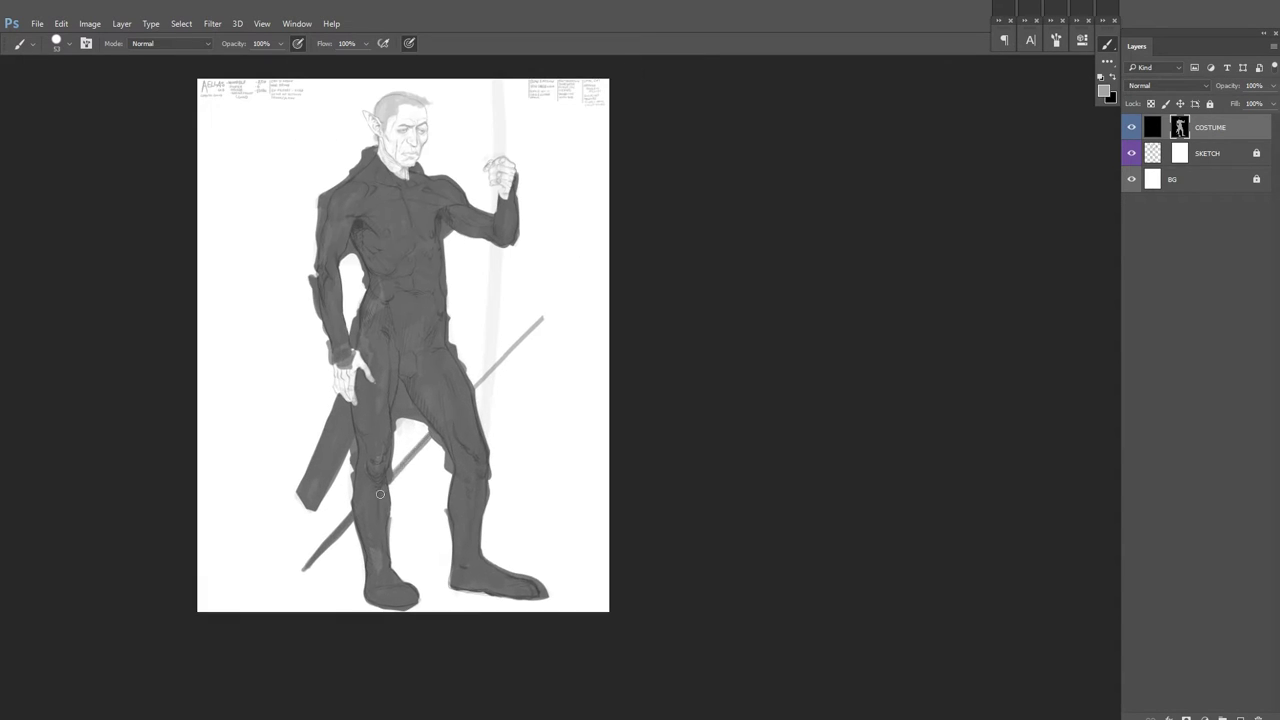
Step: Thicken the diagonal line behind the legs into a tapered sword silhouette
scroll(450, 406, "up", 1)
scroll(450, 406, "down", 3)
scroll(450, 406, "up", 4)
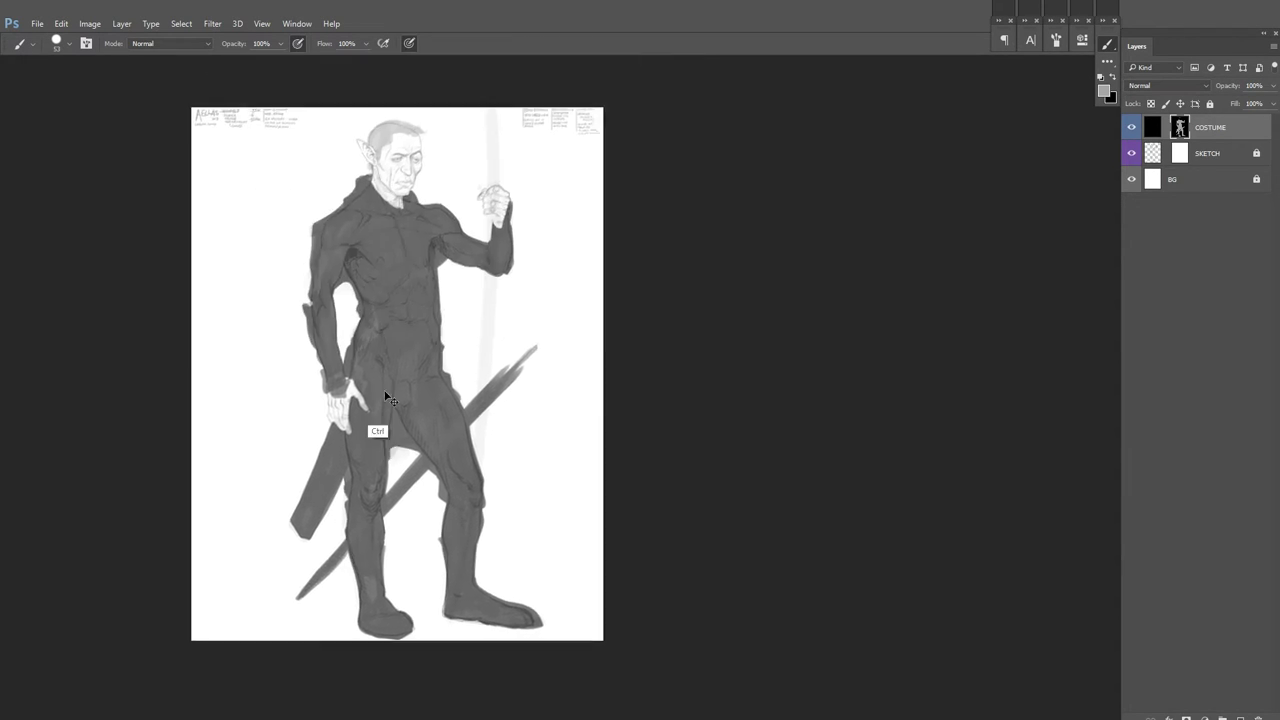
right_click(565, 393)
left_click_drag(565, 398, 570, 398)
key("Return")
Step: Resize the brush and fill in coat fabric between the hanging arm and the torso and beside the waist
mouse_move(390, 280)
left_mouse_down()
mouse_move(300, 400)
mouse_move(490, 340)
mouse_move(411, 548)
mouse_move(320, 480)
left_mouse_up()
key("ctrl+minus")
key("ctrl+plus")
key("ctrl+plus")
key("x")
key("bracketleft")
key("bracketleft")
key("bracketleft")
key("bracketleft")
key("bracketright")
key("bracketright")
key("bracketright")
key("bracketright")
scroll(507, 232, "down", 2)
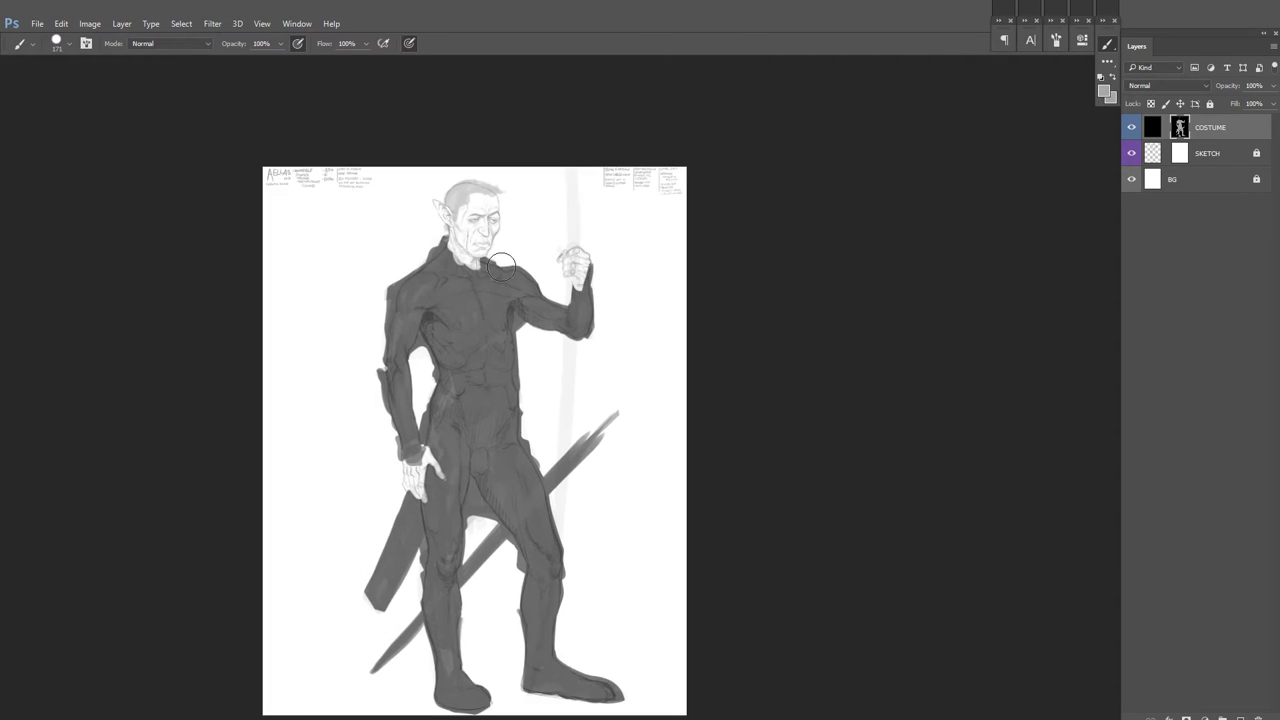
scroll(595, 282, "down", 2)
right_click(548, 324)
left_click_drag(552, 316, 531, 365)
key("x")
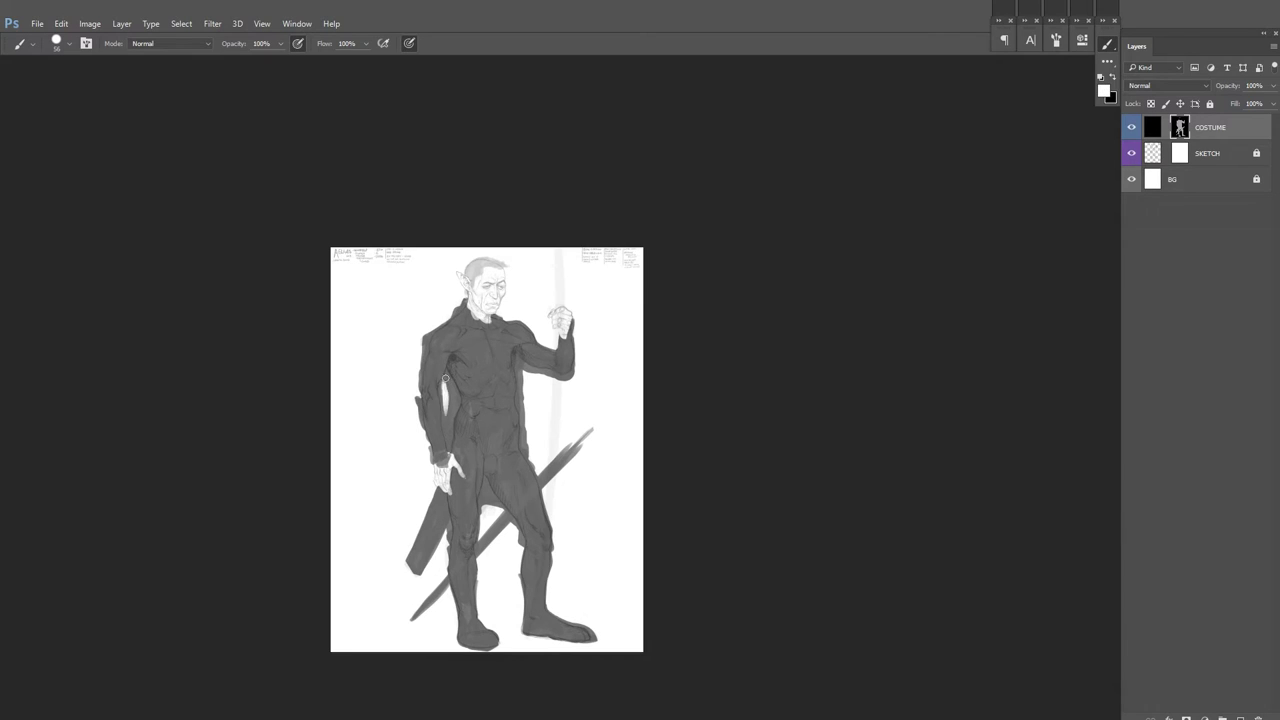
Step: Block in a raised, pointed coat collar on both sides of the neck
scroll(542, 314, "up", 1)
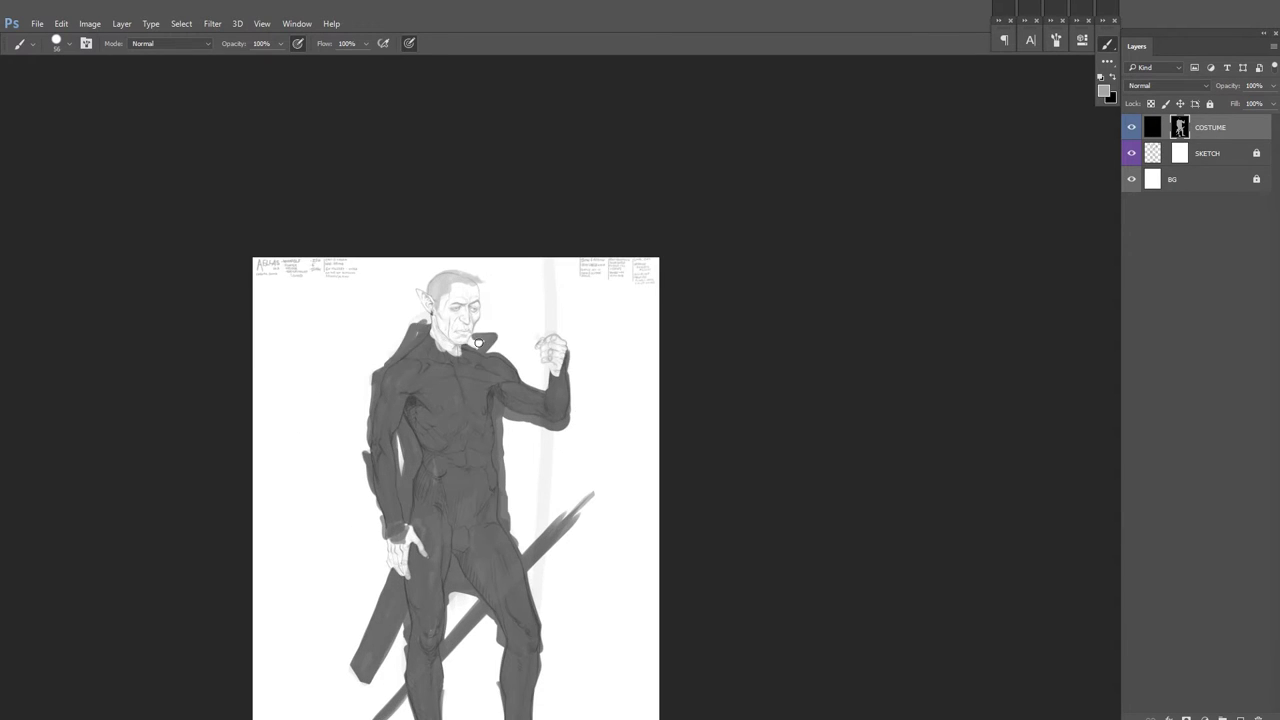
scroll(450, 340, "down", 2)
scroll(520, 350, "up", 2)
scroll(611, 363, "down", 2)
key("h")
scroll(518, 449, "up", 2)
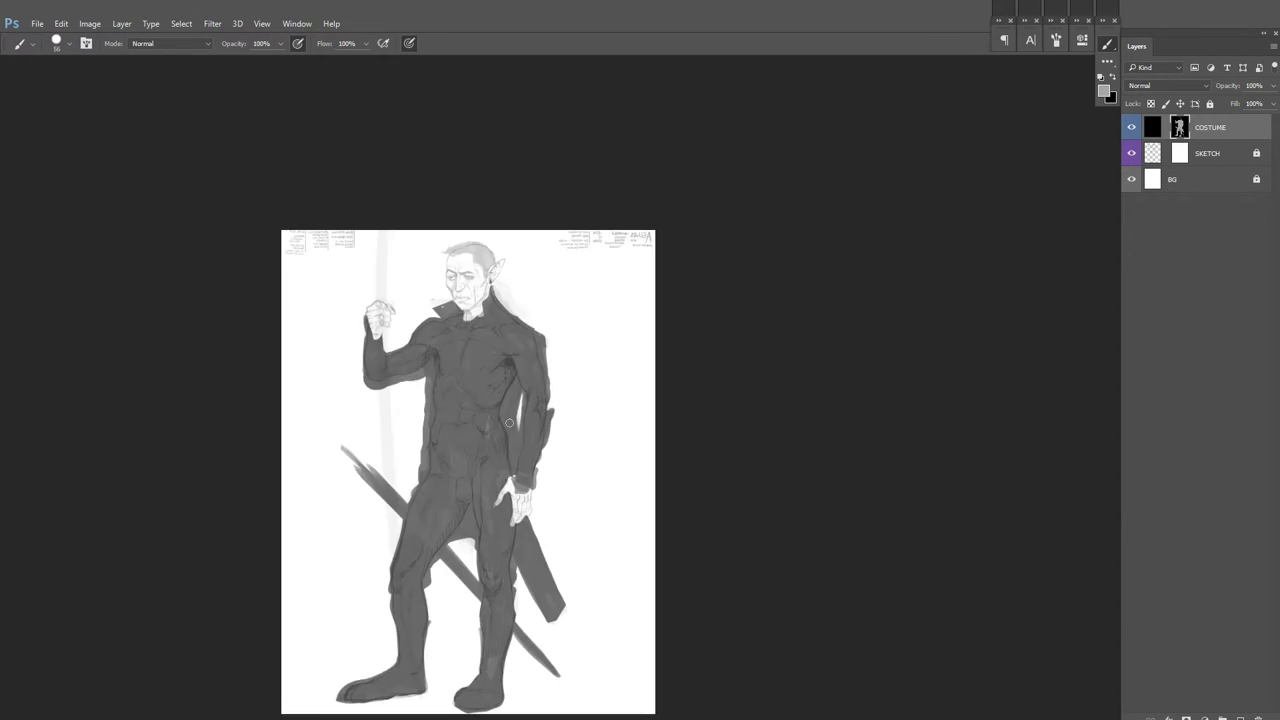
Step: Clean up the collar and shoulder edges of the costume, checking the figure mirrored
scroll(445, 308, "up", 2)
scroll(557, 271, "down", 1)
scroll(458, 324, "up", 1)
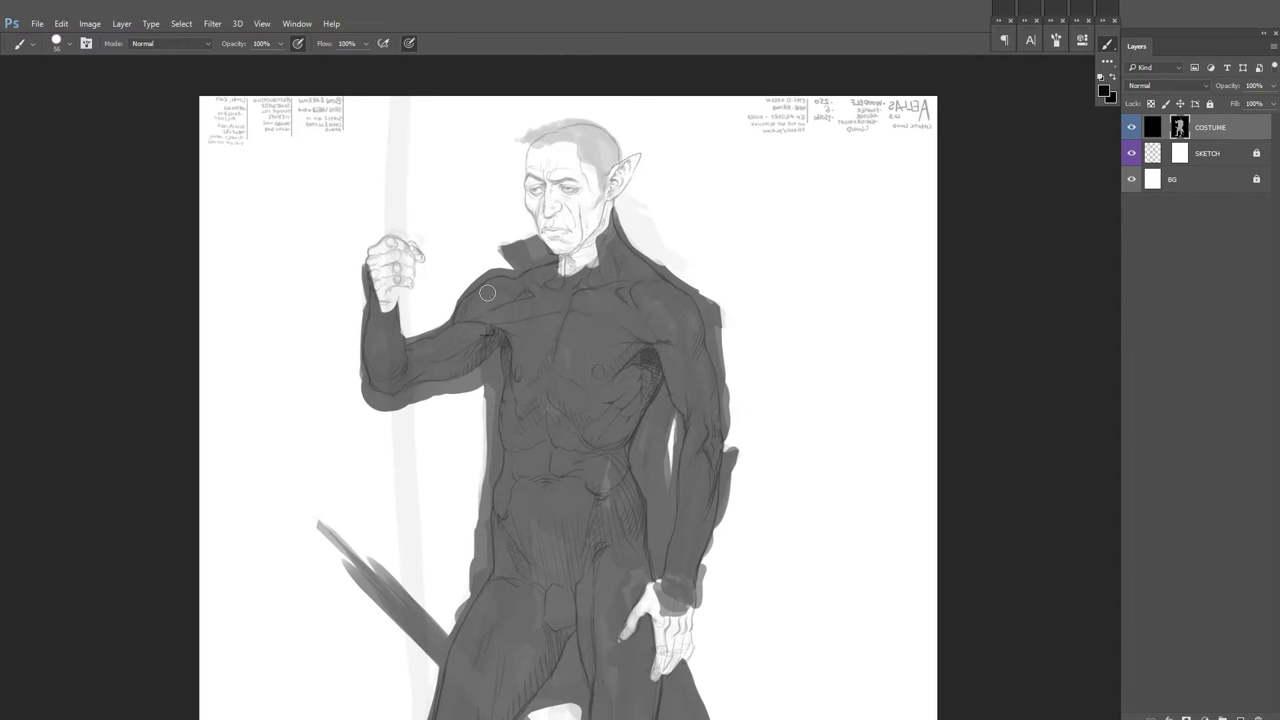
scroll(468, 302, "down", 1)
key("h")
scroll(614, 266, "down", 2)
scroll(566, 271, "up", 2)
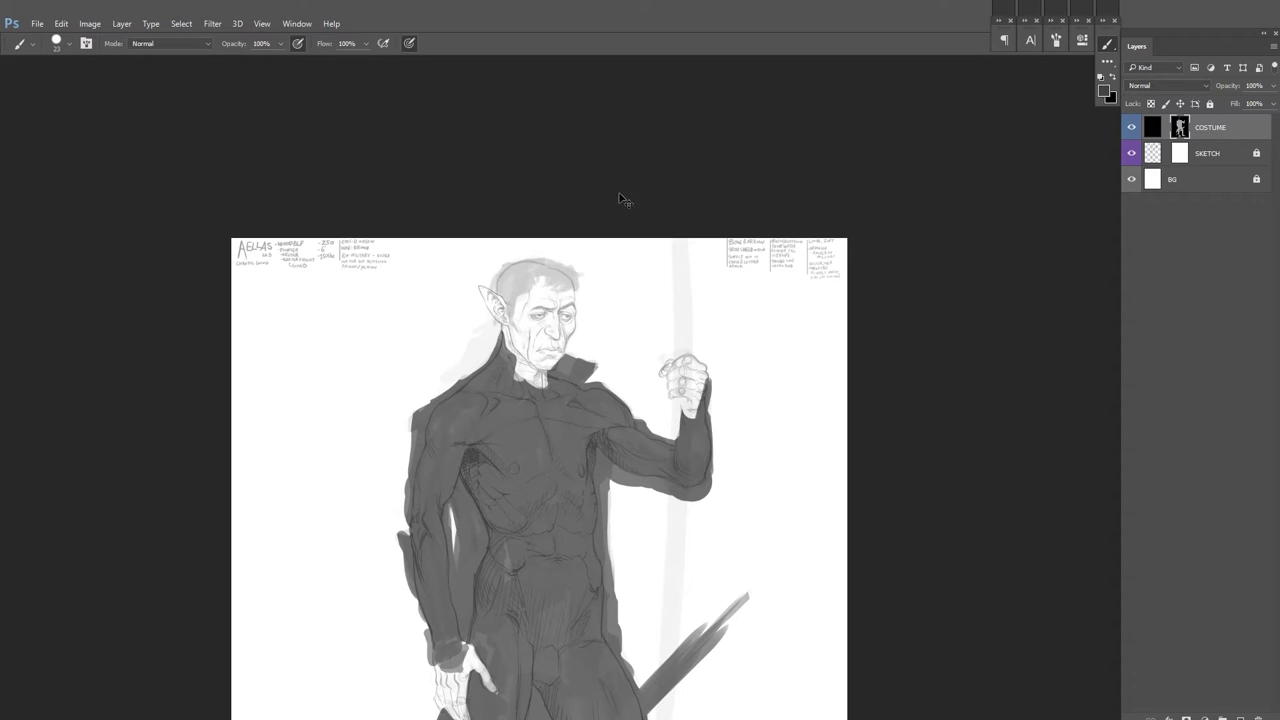
Step: Erase the sleeve below the hanging arm's elbow to expose the bare forearm
scroll(494, 266, "down", 2)
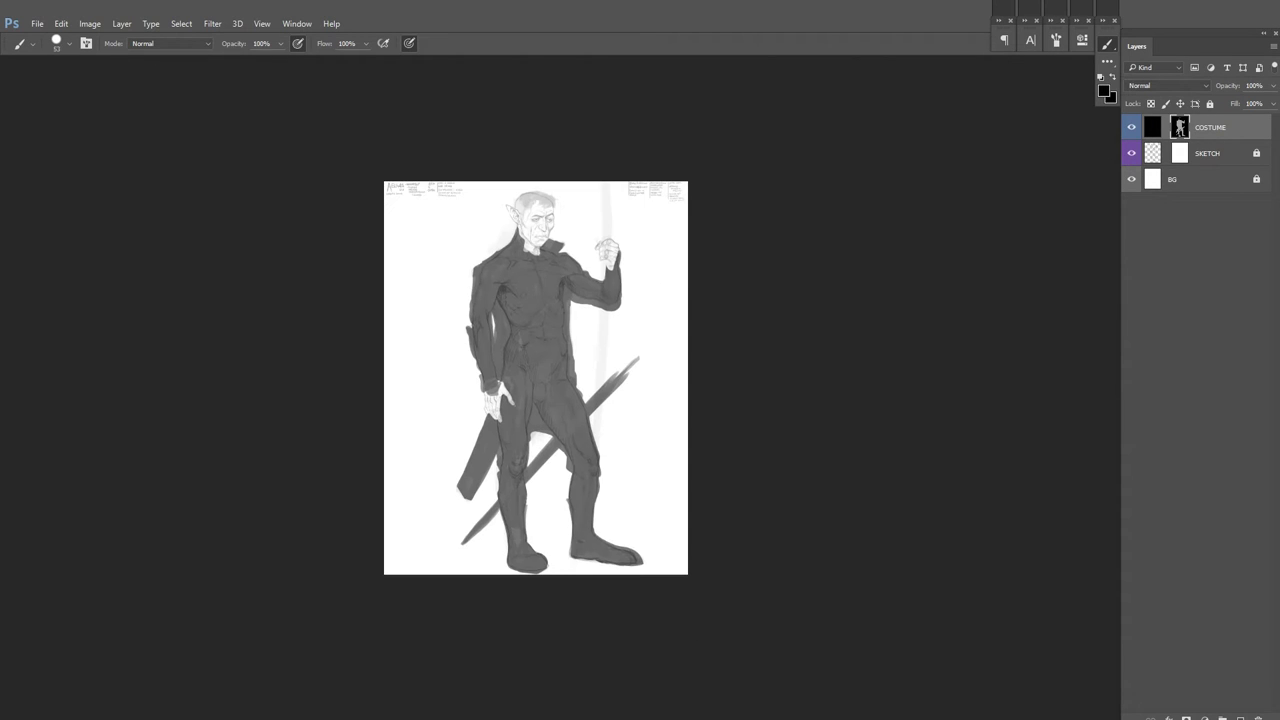
key("f")
scroll(524, 240, "up", 2)
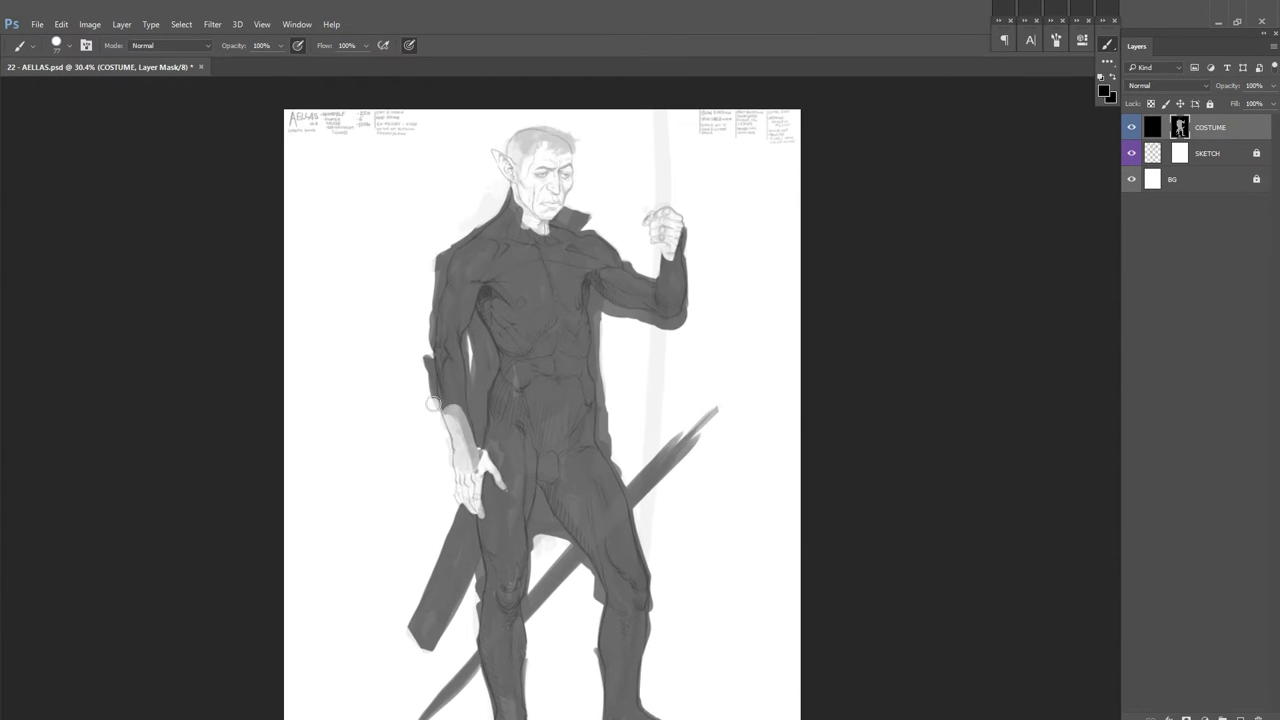
left_click(442, 384, "alt")
Step: Paint ragged coat tails behind the legs and a bunched rolled cuff at the hanging arm's elbow
scroll(609, 441, "down", 1)
scroll(609, 441, "up", 1)
key("x")
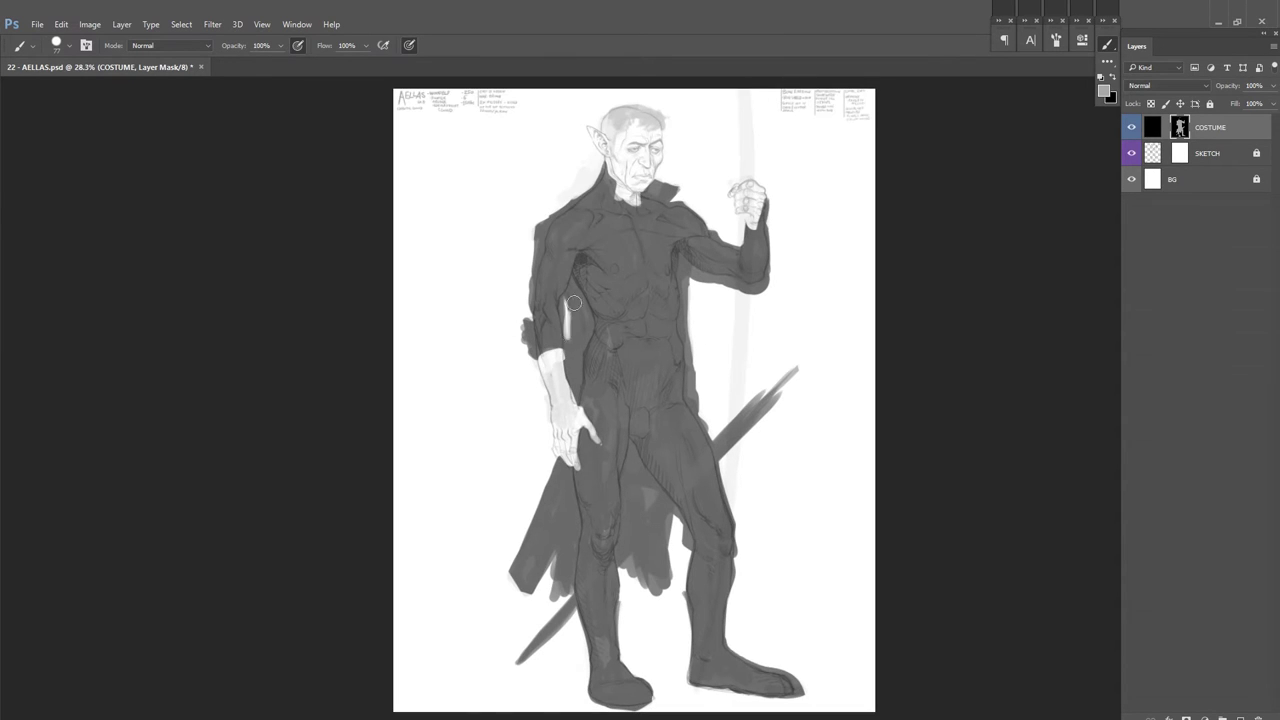
Step: Draw a dark seam line across the near shoulder with a smaller brush
key("bracketleft")
key("bracketleft")
key("bracketleft")
key("bracketleft")
key("f")
scroll(740, 251, "up", 1)
left_click_drag(590, 292, 530, 262)
key("x")
scroll(614, 400, "down", 1)
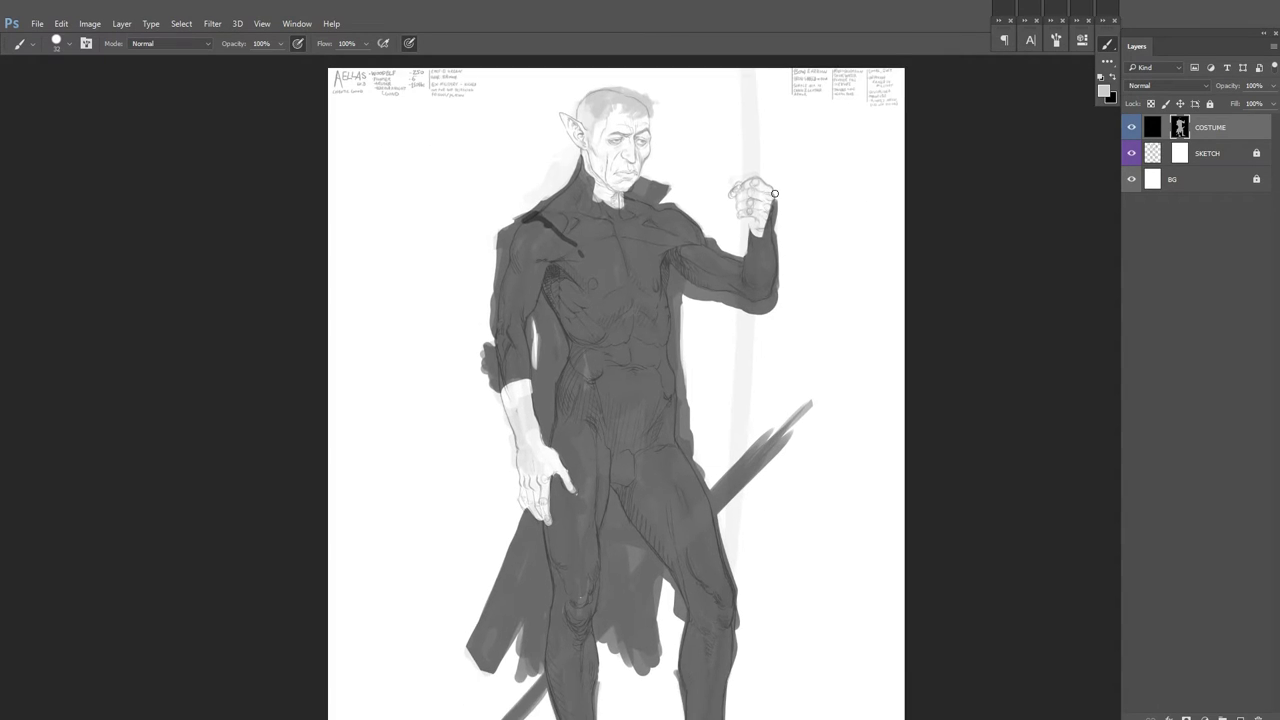
Step: Outline the collar in dark strokes and paint a dark pointed neck scarf on the mirrored figure
key("ctrl+shift+h")
scroll(676, 238, "up", 1)
mouse_move(626, 261)
left_mouse_down()
mouse_move(614, 298)
mouse_move(601, 247)
left_mouse_up()
scroll(618, 291, "down", 2)
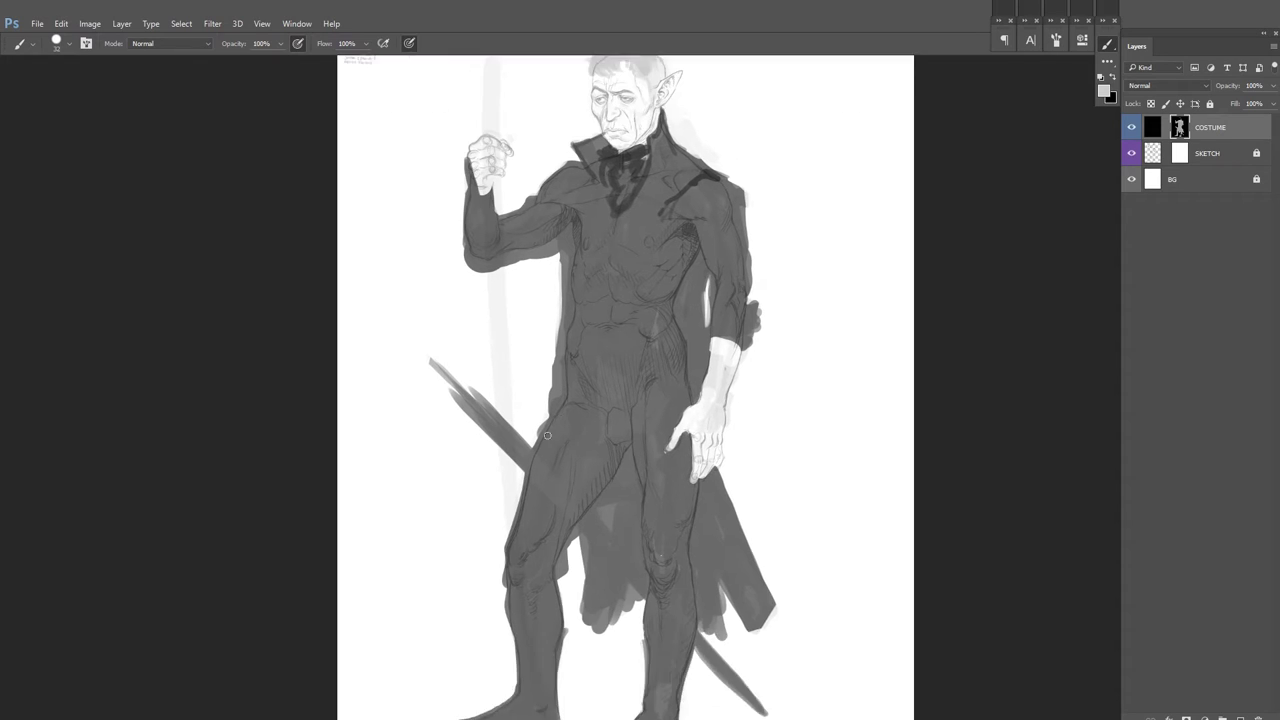
Step: Draw a dark diagonal strap from the near shoulder across the chest to the opposite hip
scroll(618, 291, "up", 1)
left_click_drag(560, 380, 716, 197)
scroll(716, 197, "down", 1)
scroll(716, 197, "up", 1)
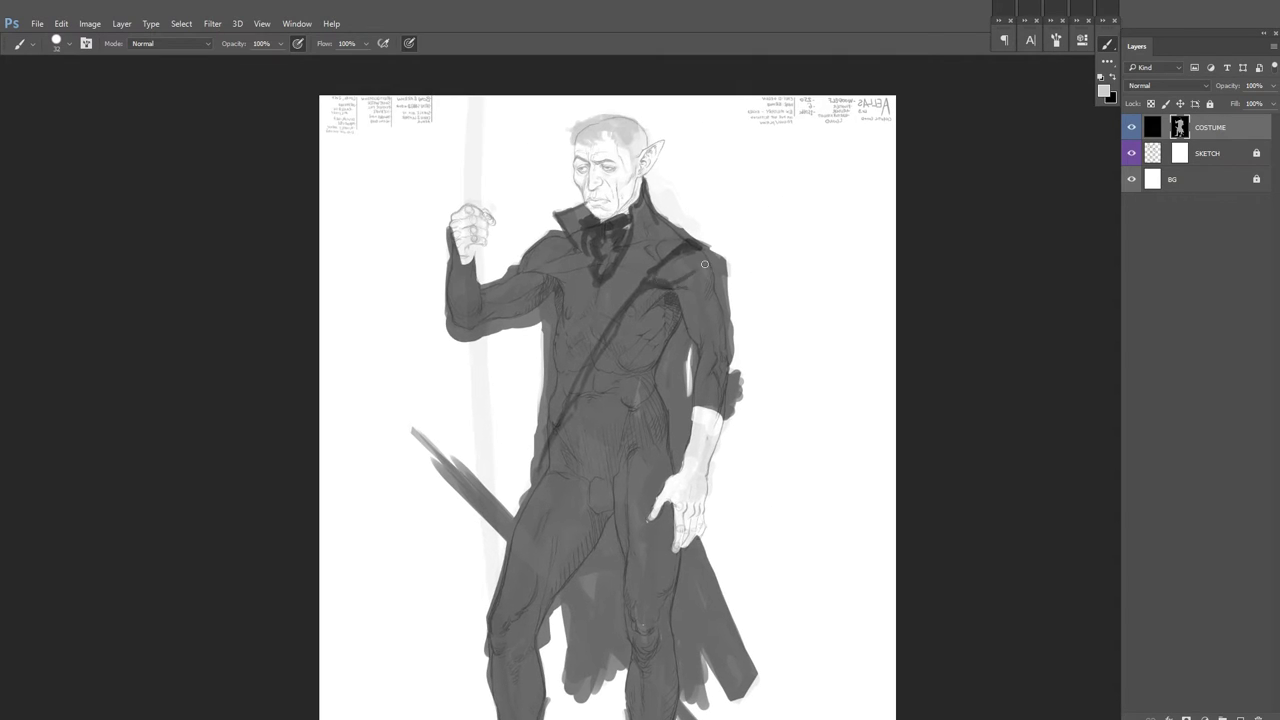
Step: Paint layered dark armour bands over the near shoulder and upper arm and add a second strap edge
scroll(856, 222, "right", 1)
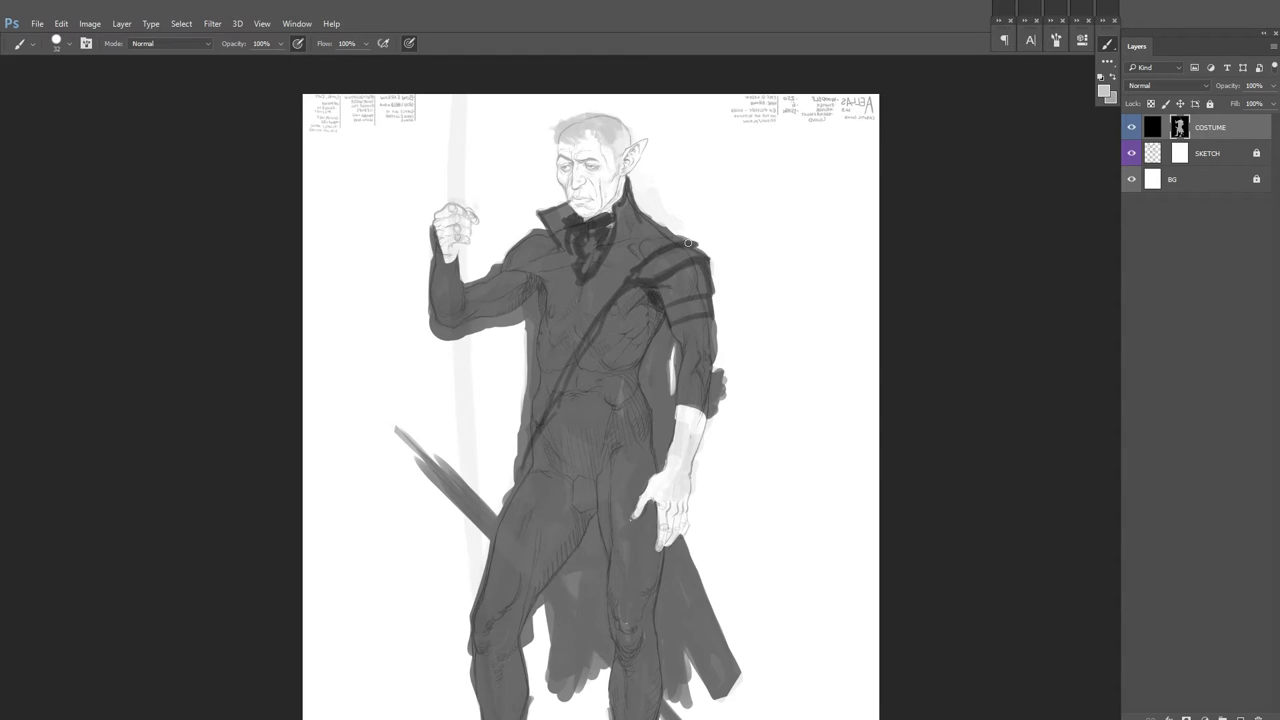
scroll(642, 269, "up", 1)
key("h")
scroll(636, 284, "down", 1)
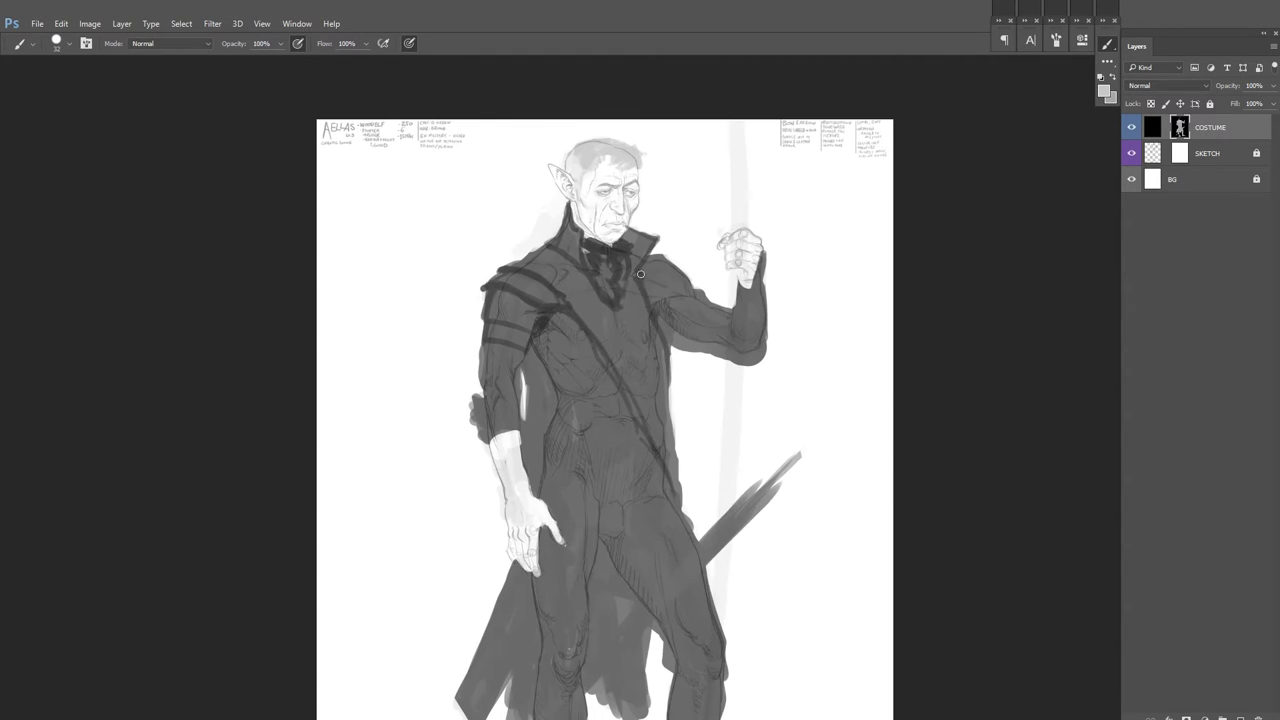
Step: Sketch layered armour on the far shoulder and outline a bracer on the raised forearm
left_click_drag(776, 256, 760, 220)
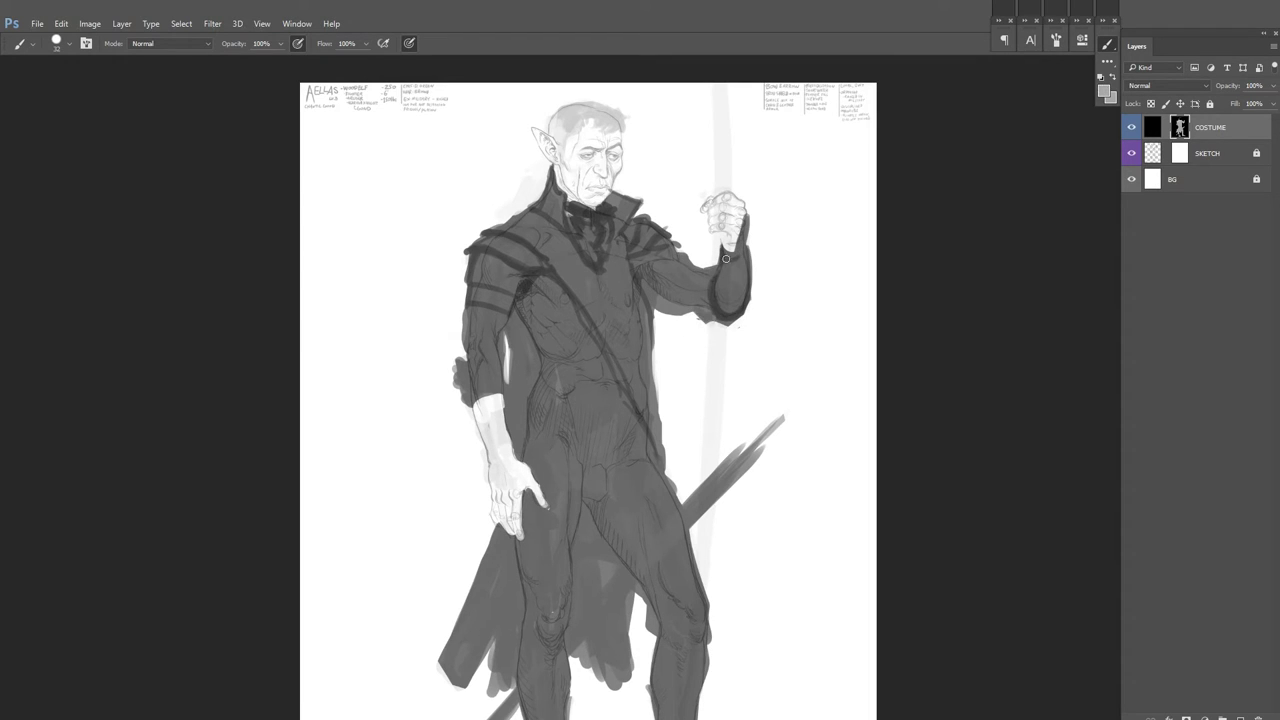
scroll(766, 262, "up", 1)
scroll(663, 309, "down", 1)
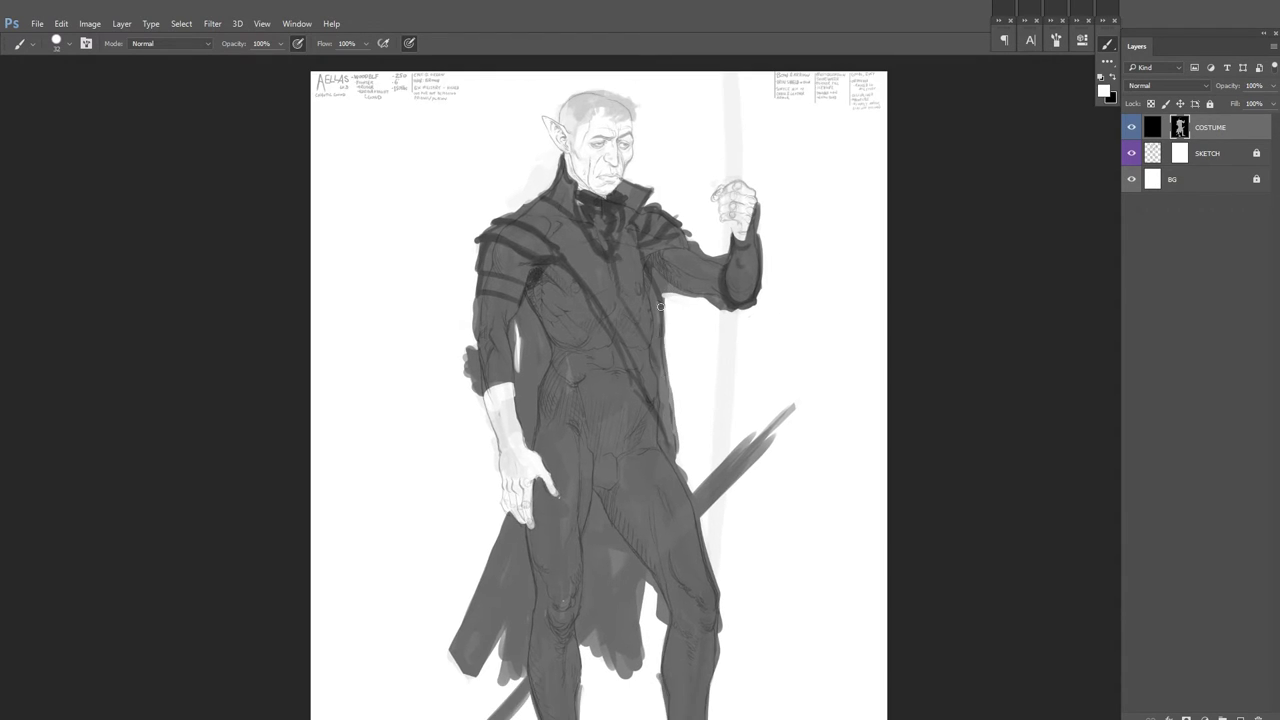
Step: Trim the coat's outer side below the raised arm, darken its edge, and outline the rolled sleeve cuff
scroll(677, 290, "up", 1)
scroll(731, 276, "down", 1)
left_click(514, 331, "alt")
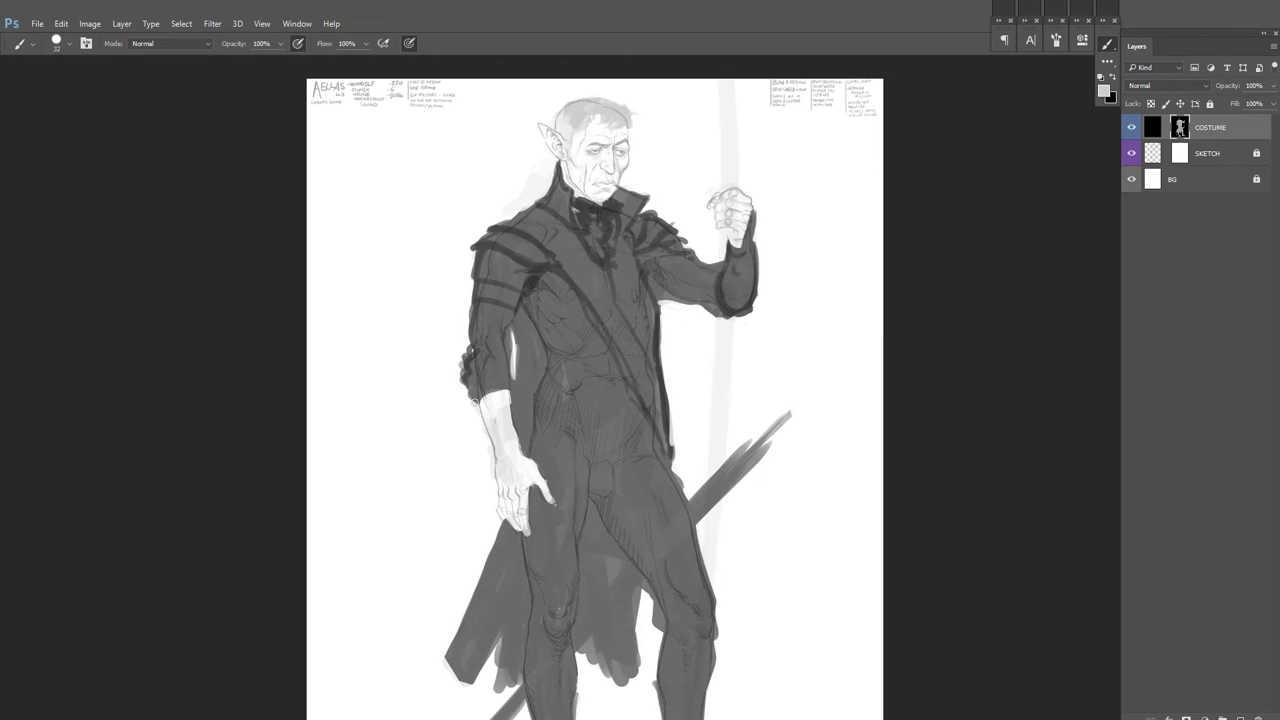
Step: Mask out the anatomy lines beneath the costume on the SKETCH layer and reselect the COSTUME layer
left_click(1196, 150)
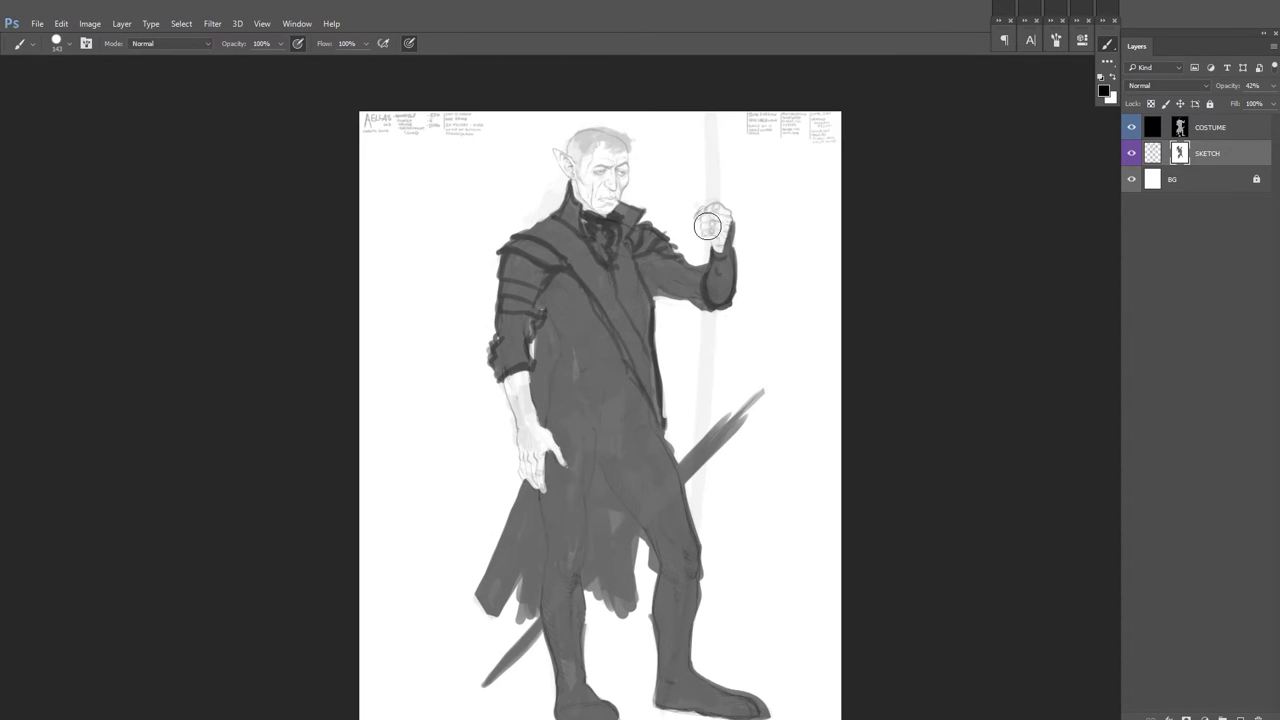
key("alt+]")
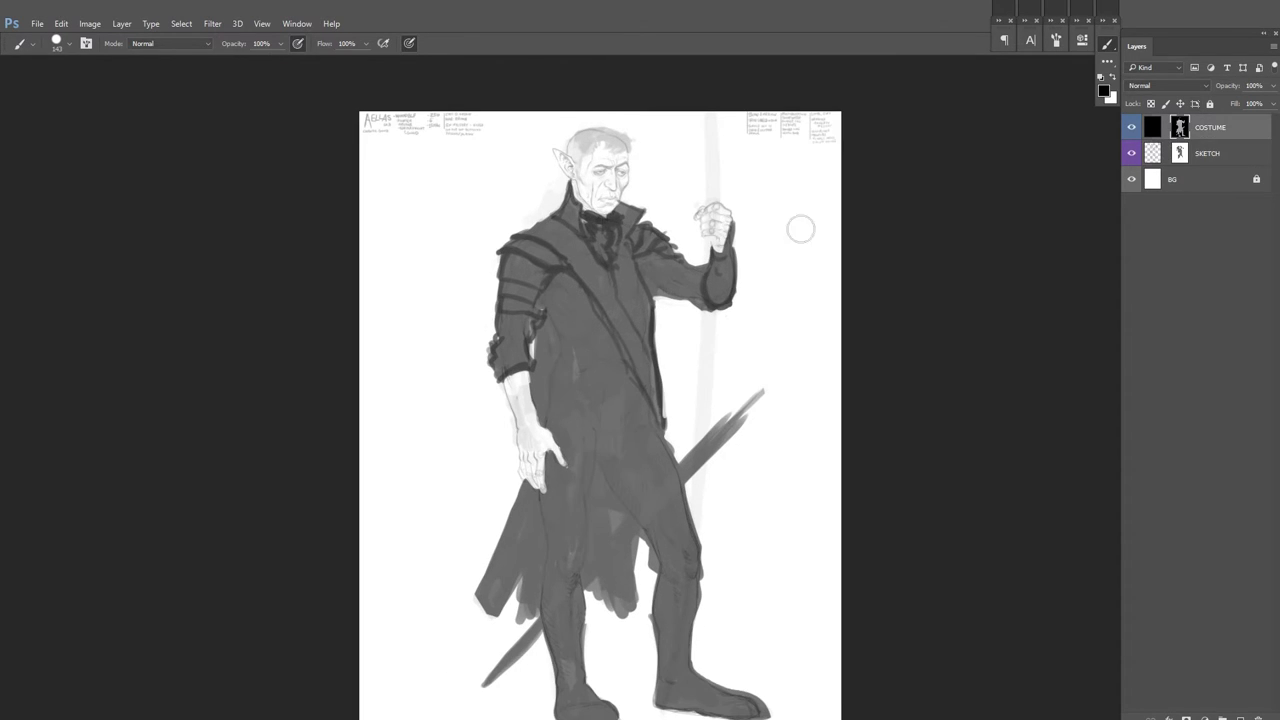
Step: Draw the coat's front opening and hem, and outline the long tail hanging behind the near hand
scroll(590, 258, "up", 1)
scroll(570, 265, "up", 1)
scroll(565, 270, "down", 1)
left_click(563, 271, "alt")
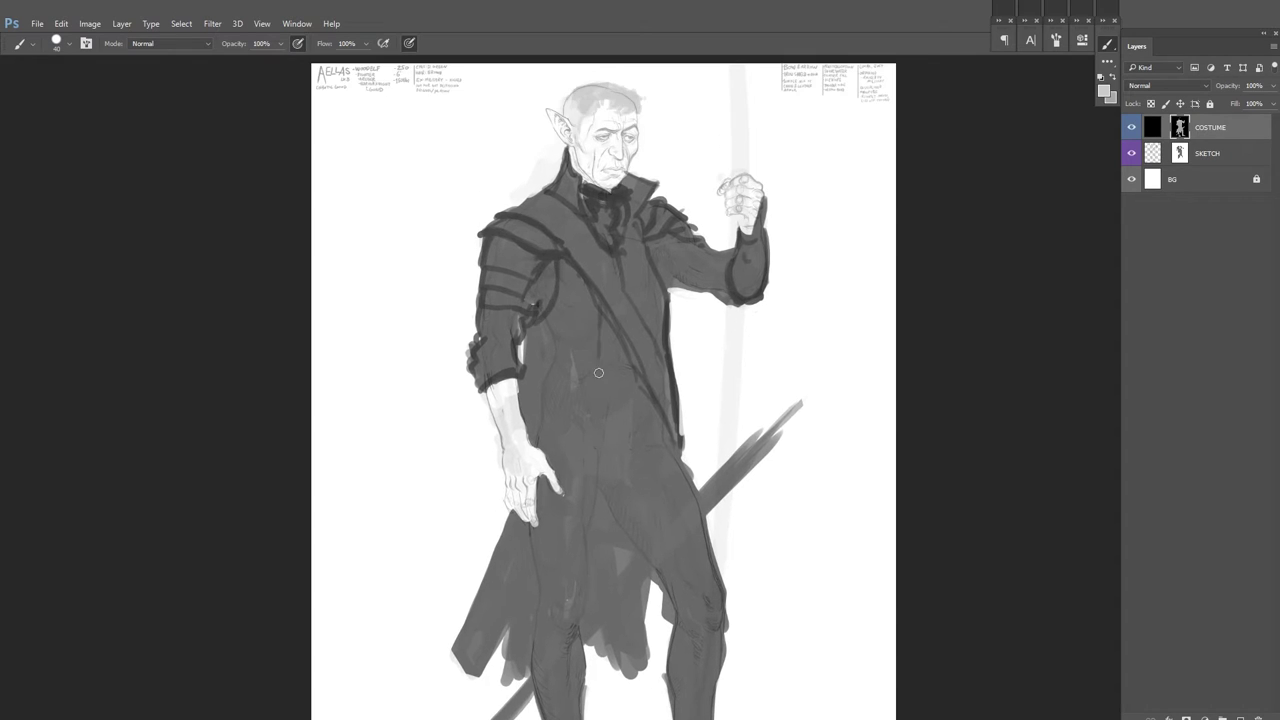
scroll(600, 398, "down", 1)
mouse_move(605, 338)
left_mouse_down()
mouse_move(599, 429)
mouse_move(502, 598)
left_mouse_up()
mouse_move(548, 452)
left_mouse_down()
mouse_move(468, 572)
mouse_move(510, 596)
mouse_move(512, 490)
left_mouse_up()
left_click_drag(727, 300, 709, 334)
left_click(1132, 128)
left_click(1132, 128)
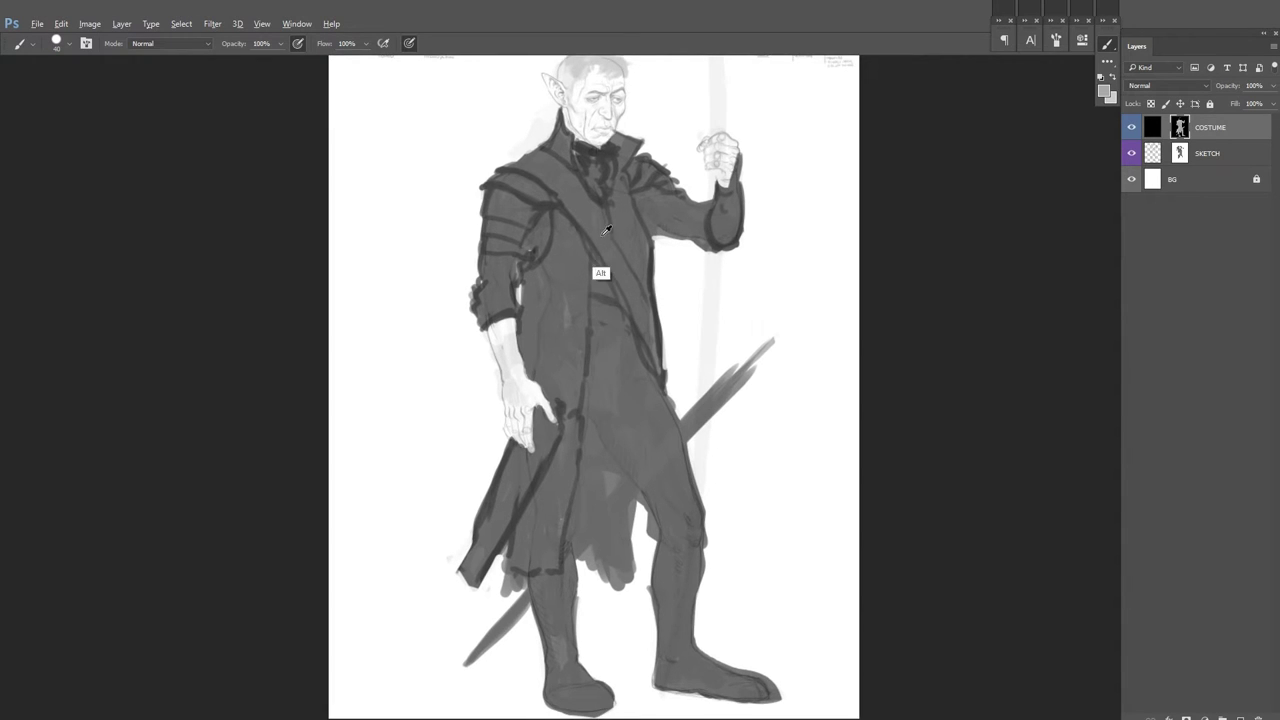
Step: Draw horizontal wrap folds across the abdomen inside the open coat
left_click_drag(616, 314, 614, 328)
scroll(610, 369, "up", 2)
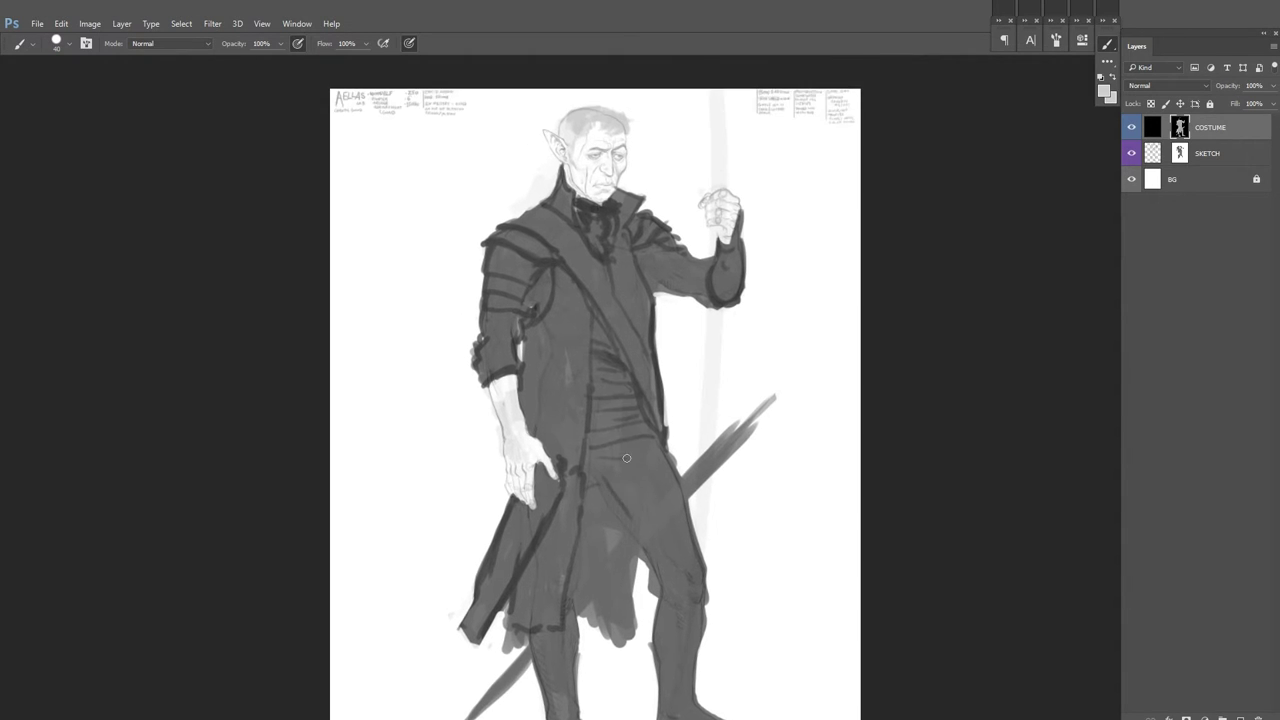
Step: Draw the tunic's lower hem across the hips and fill the gap between the thighs with dark shadow
left_click_drag(585, 480, 680, 488)
left_click_drag(594, 512, 602, 559)
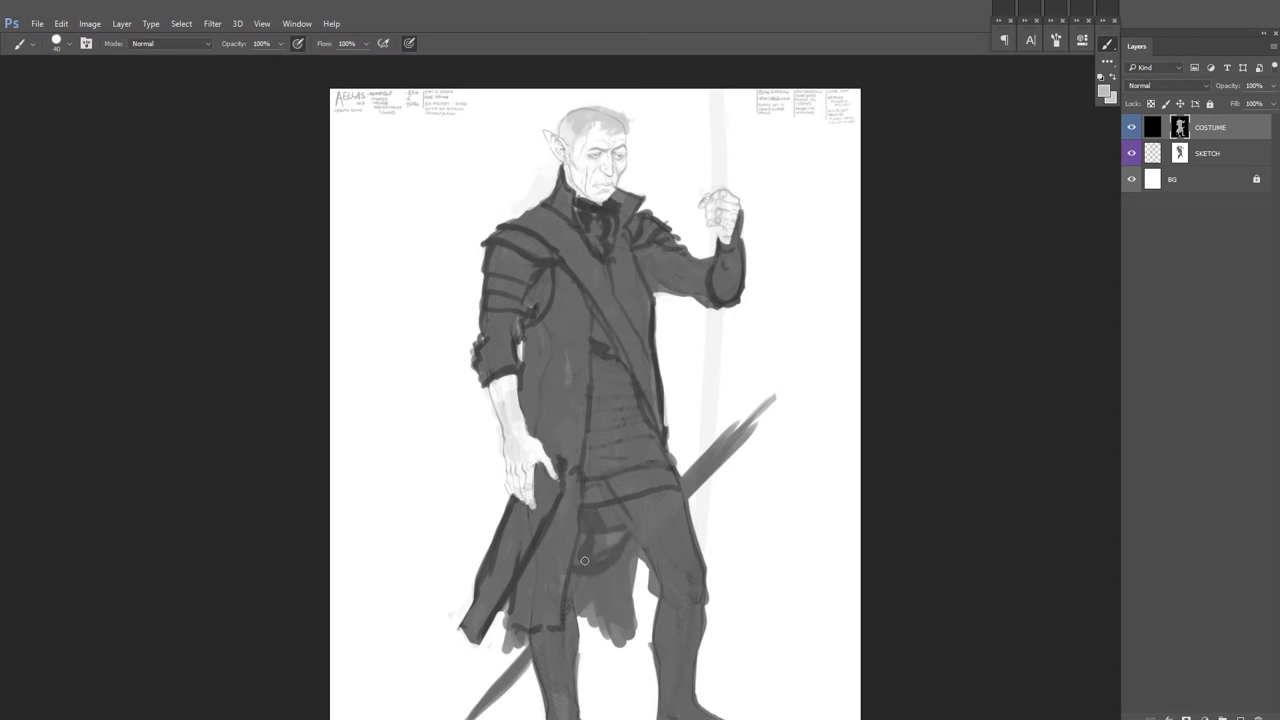
left_click_drag(587, 512, 567, 537)
key("ctrl+shift+h")
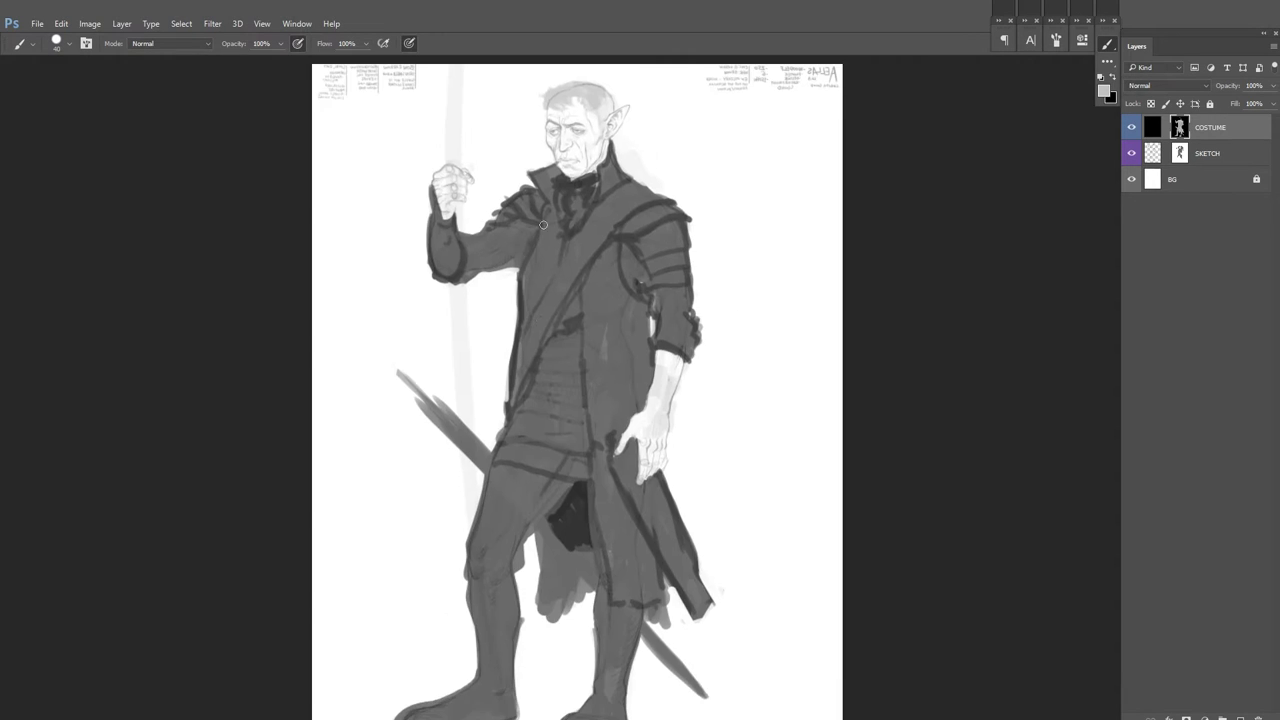
Step: Refine the far shoulder's armour plates and the coat lapel beside them on the mirrored figure
scroll(564, 249, "up", 2)
left_click_drag(522, 250, 506, 271)
left_click(567, 263, "alt")
scroll(646, 207, "down", 2)
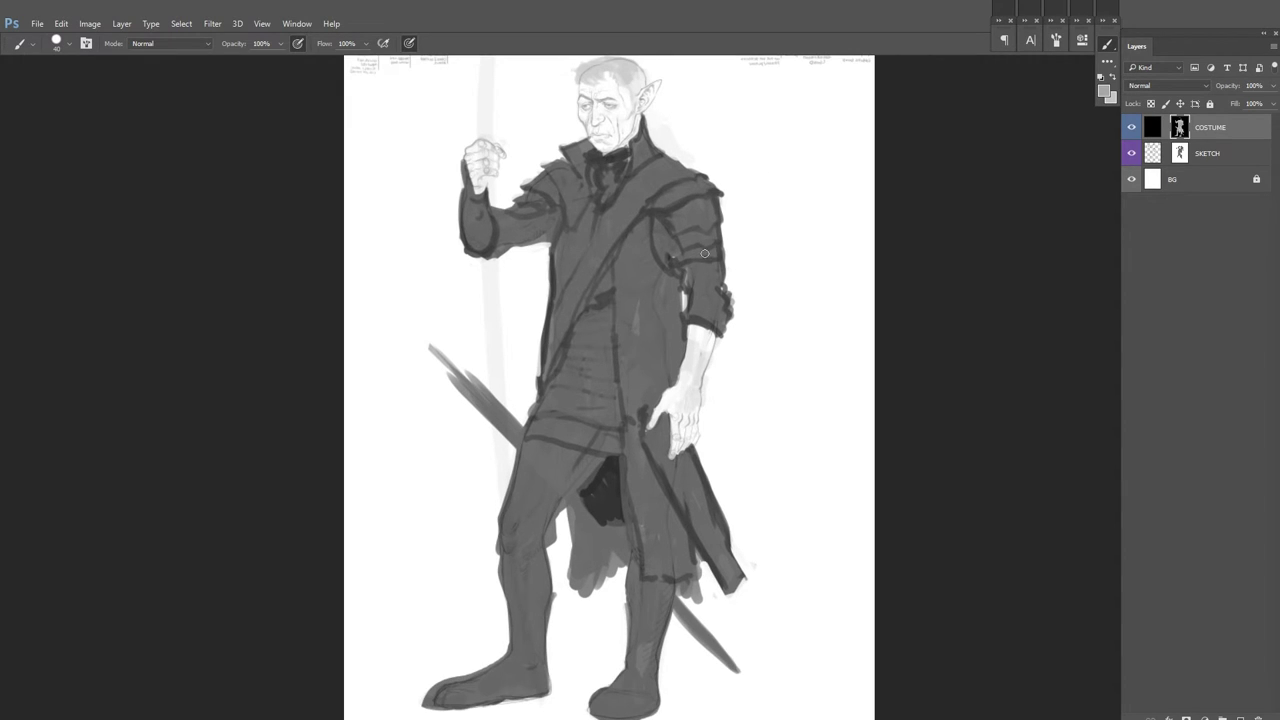
Step: Reshape the near shoulder's armour bands and paint a dark pointed hood shape behind the neck
left_click_drag(717, 221, 707, 311)
mouse_move(676, 252)
left_mouse_down()
mouse_move(657, 199)
mouse_move(667, 254)
left_mouse_up()
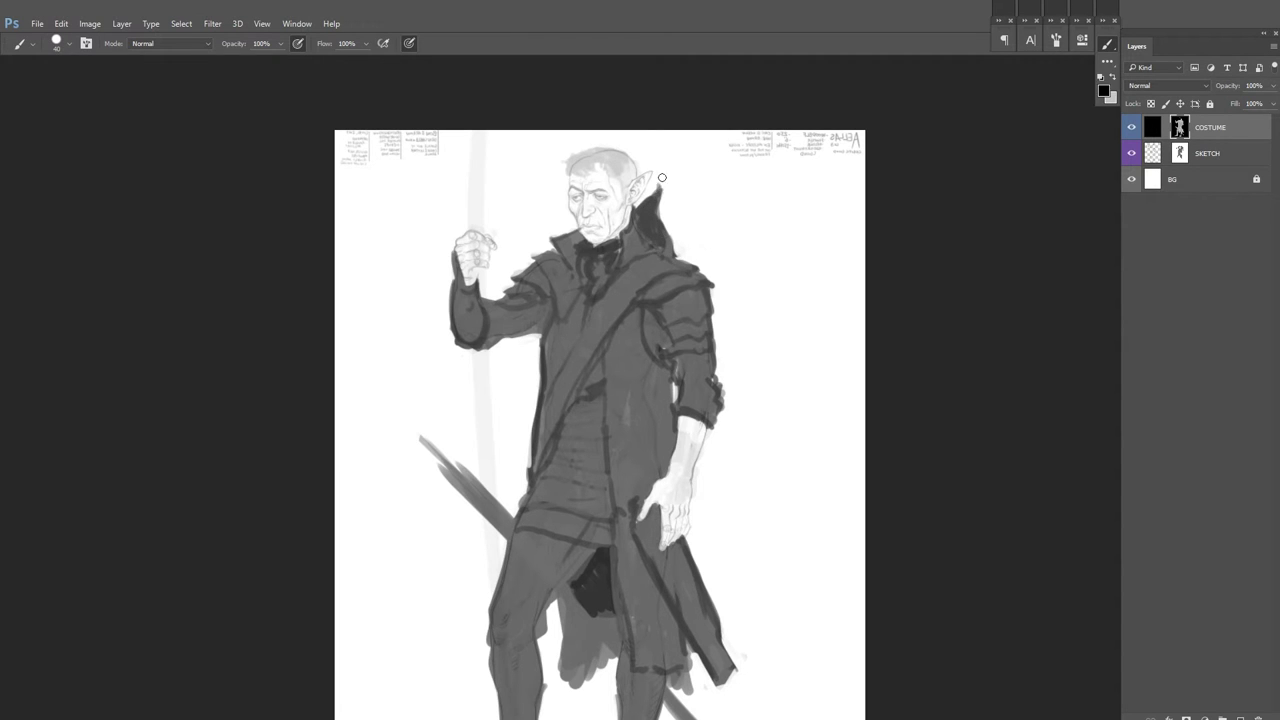
Step: Paint a second strap crossing the chest diagonally toward the near hip
key("ctrl+shift+h")
left_click(727, 387, "alt")
left_click_drag(661, 379, 641, 396)
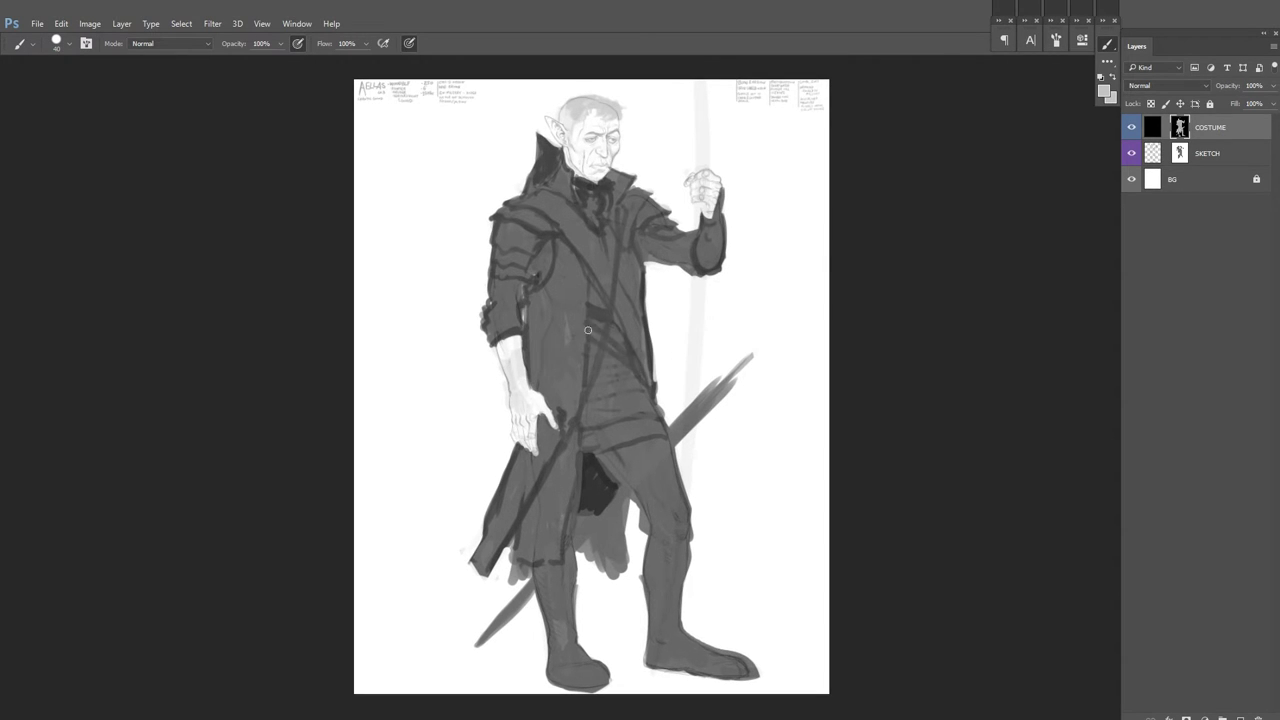
Step: Darken the diagonal belt across the waist and add a strip of coat behind the hanging hand
scroll(624, 360, "down", 2)
key("ctrl+shift+h")
scroll(717, 309, "up", 3)
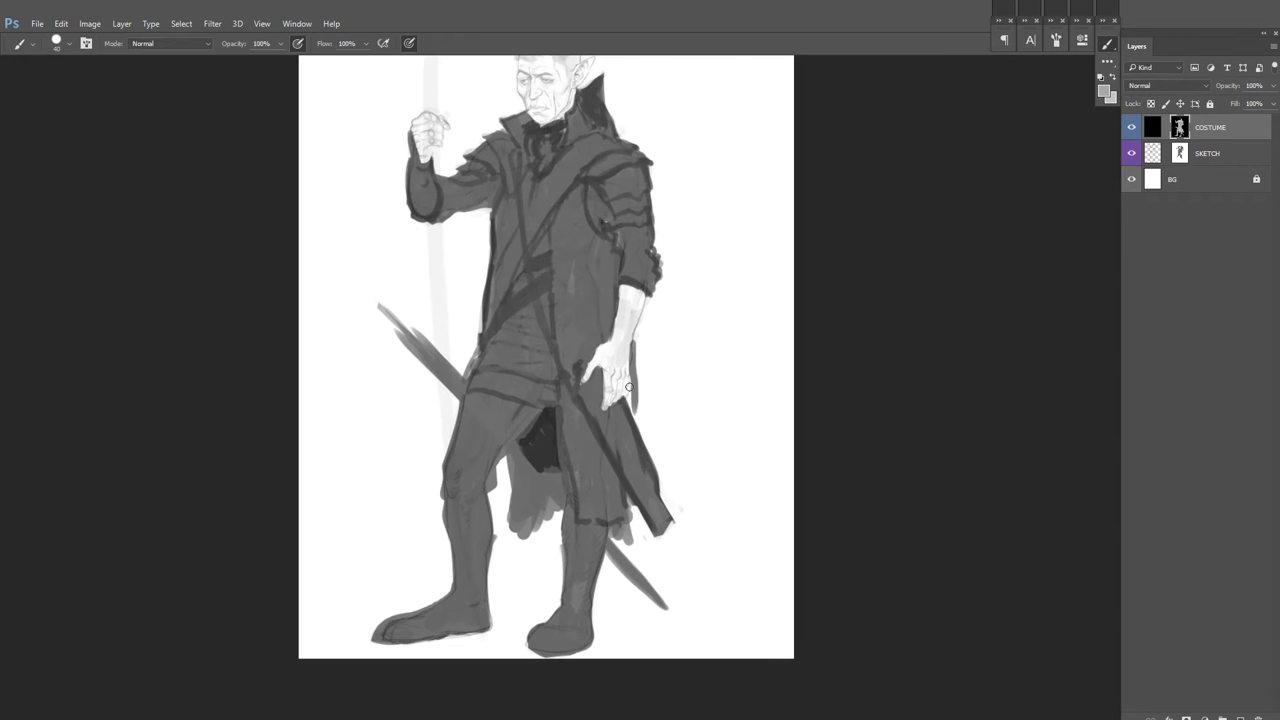
key("d")
scroll(640, 366, "down", 2)
key("ctrl+shift+h")
scroll(622, 352, "up", 3)
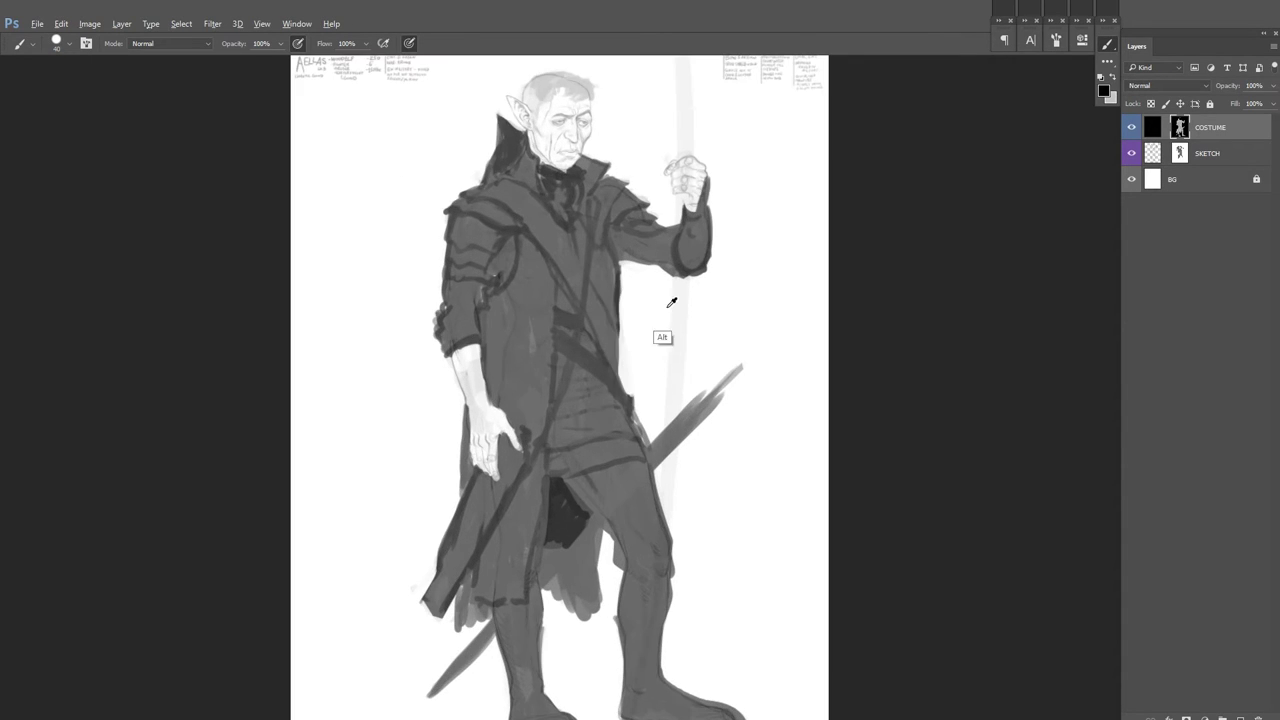
Step: Paint a mid-grey cape panel hanging under the raised arm with a dark, ragged lower edge
left_click_drag(612, 358, 620, 260)
key("x")
left_click_drag(610, 380, 622, 240)
left_click_drag(672, 276, 636, 290)
mouse_move(668, 285)
left_mouse_down()
mouse_move(632, 388)
mouse_move(588, 410)
mouse_move(600, 400)
left_mouse_up()
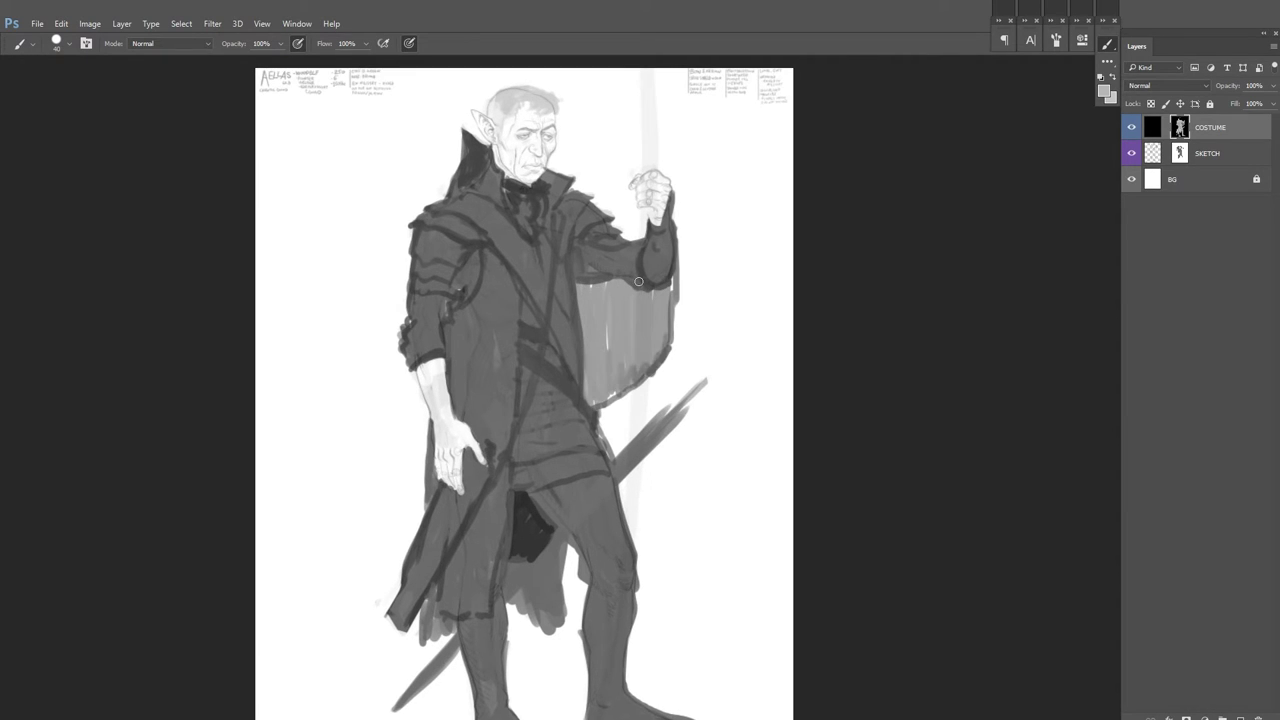
left_click_drag(660, 332, 628, 398)
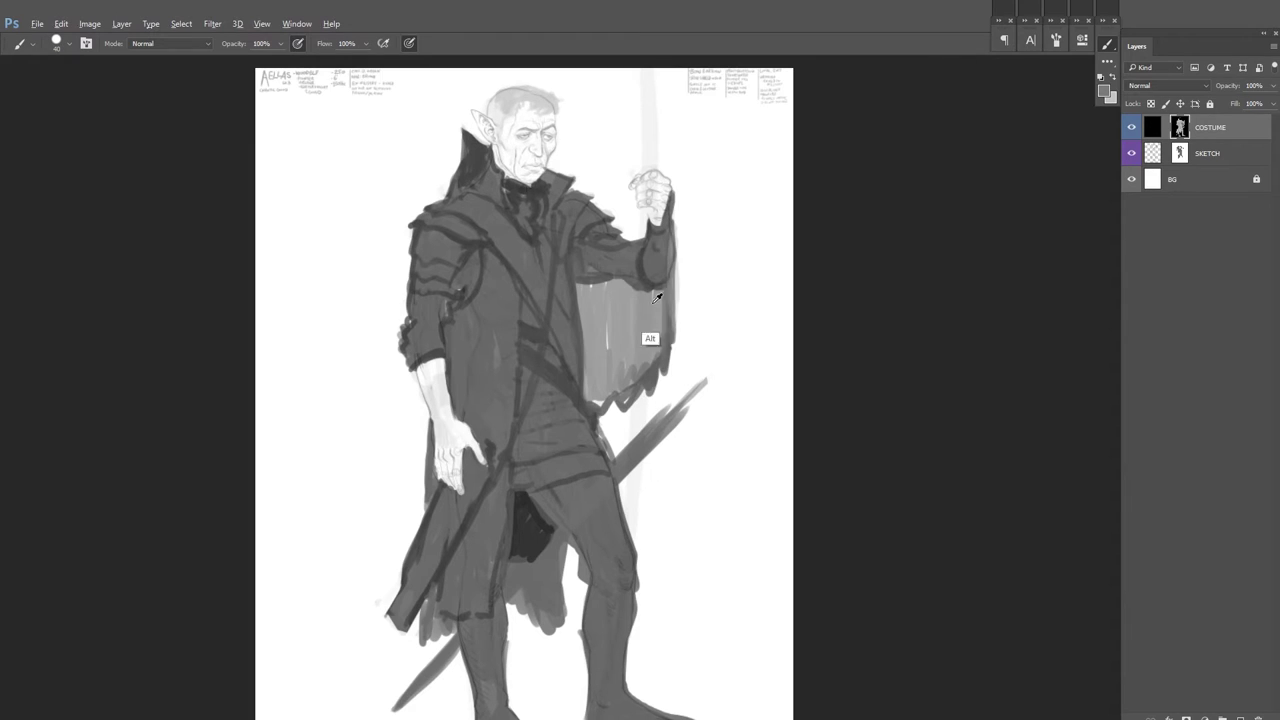
Step: Darken the lower edge and back of the near arm's rolled sleeve cuff
left_click_drag(449, 292, 477, 342)
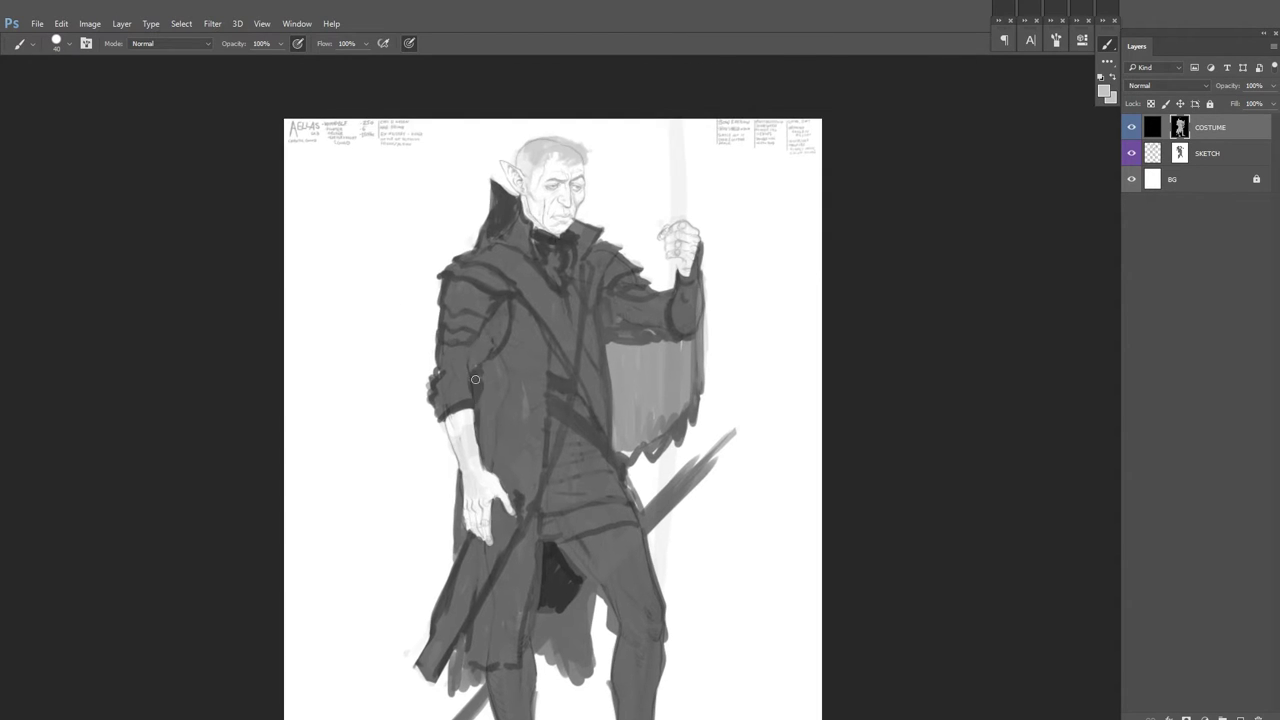
scroll(456, 379, "down", 2)
key("ctrl+minus")
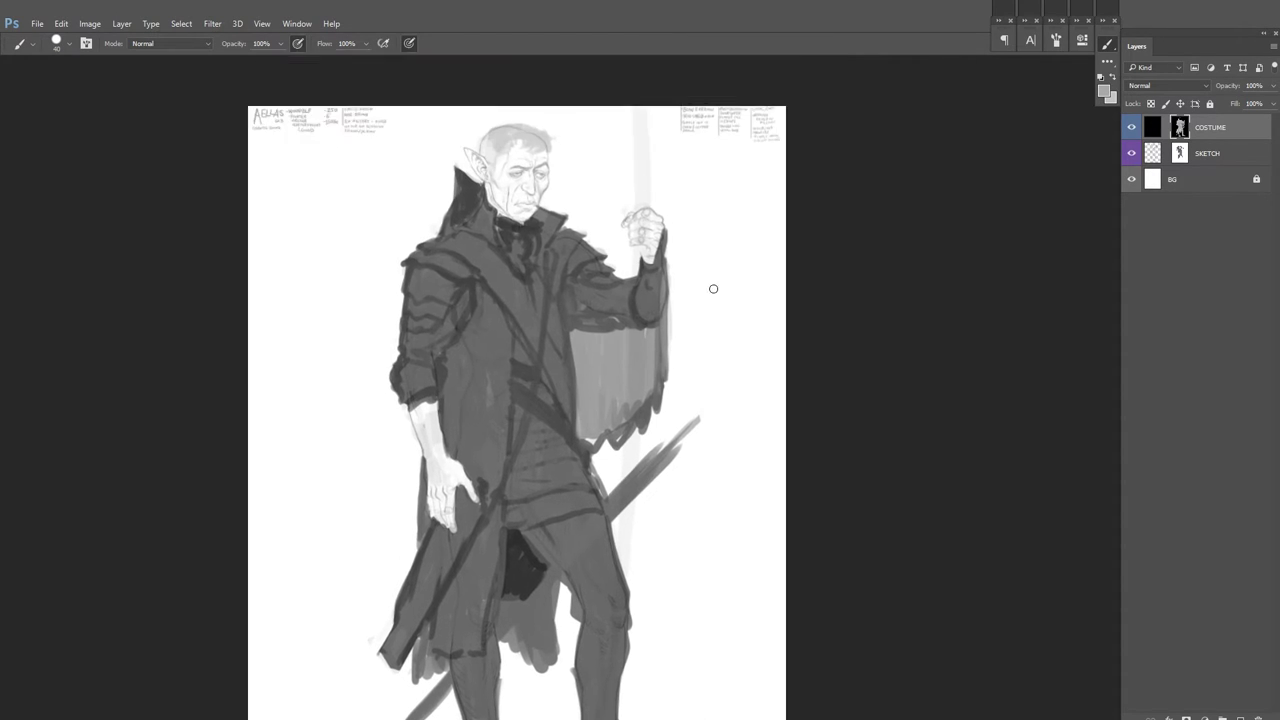
scroll(660, 420, "up", 2)
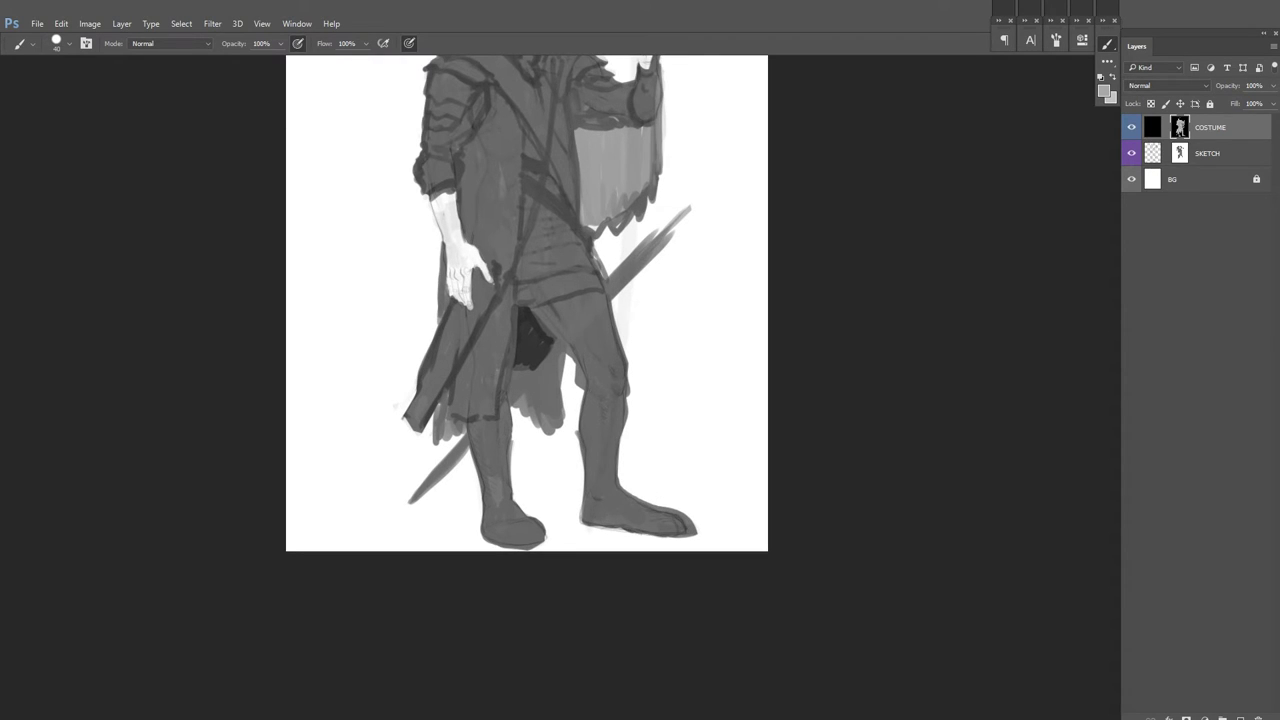
Step: Paint dark top bands, ankle straps and lacing lines on both boots
scroll(734, 406, "up", 1)
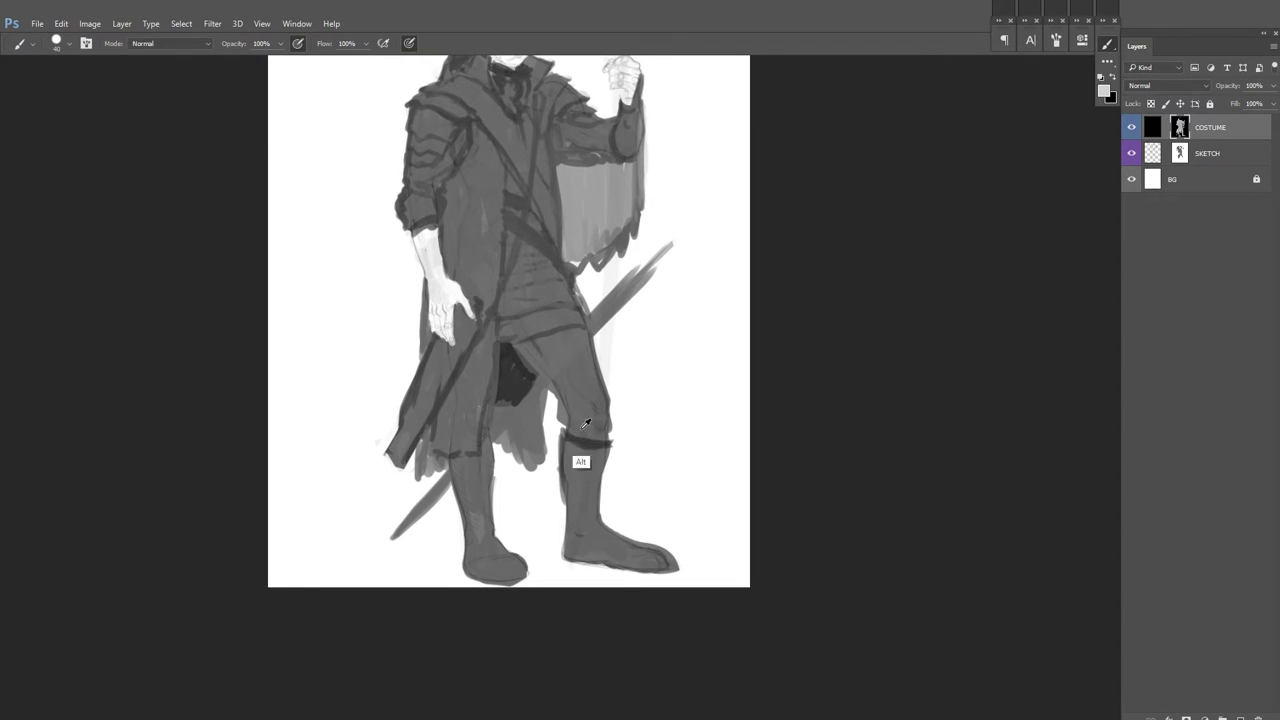
scroll(566, 429, "down", 1)
scroll(572, 447, "right", 1)
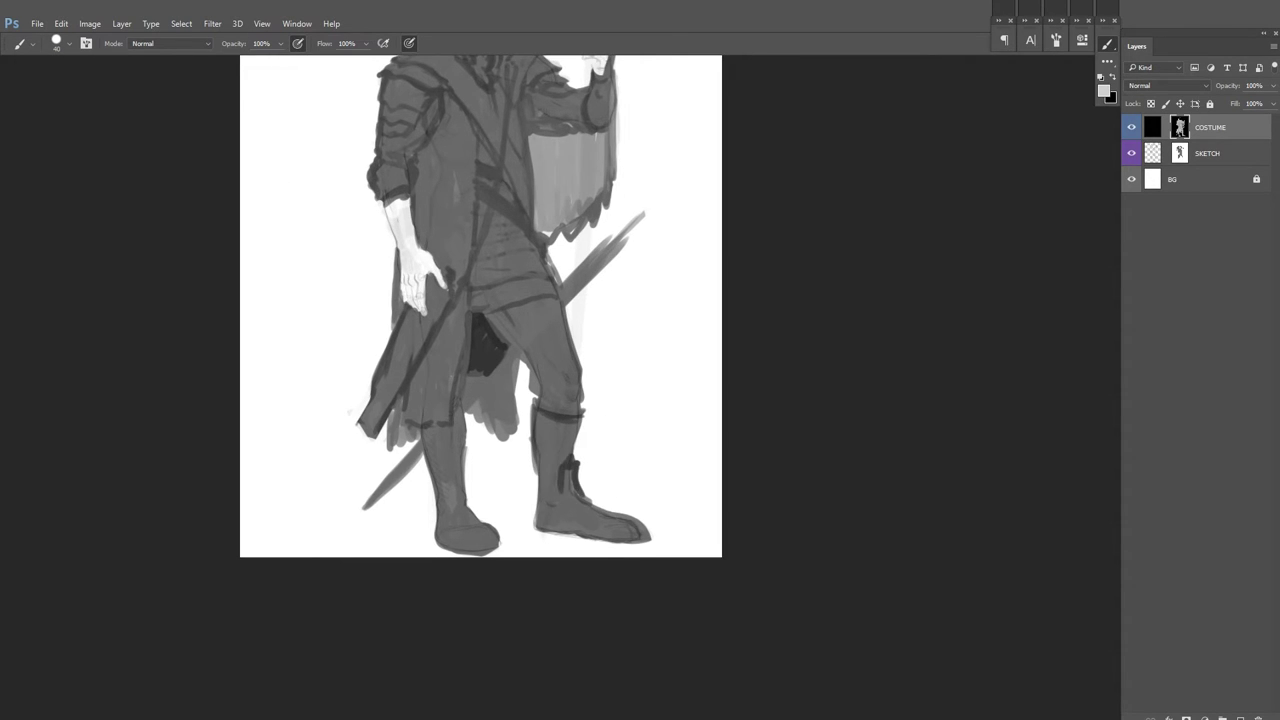
scroll(593, 459, "down", 2)
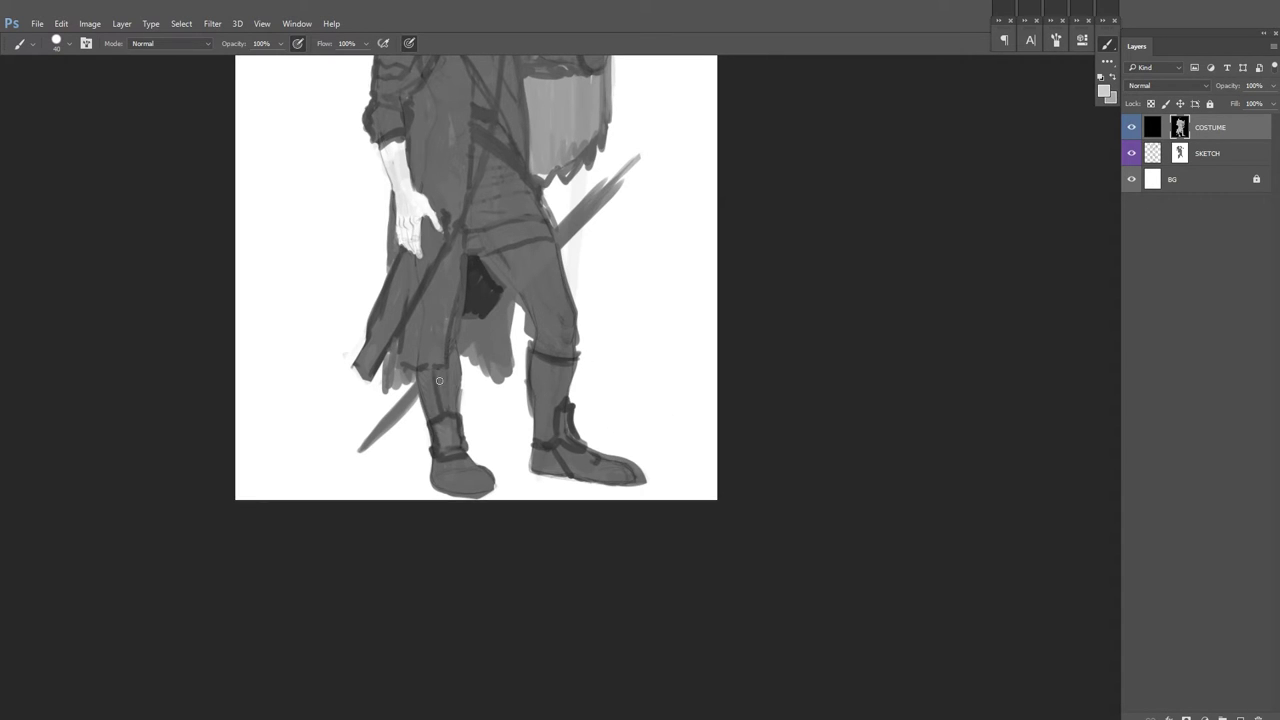
scroll(569, 414, "down", 1)
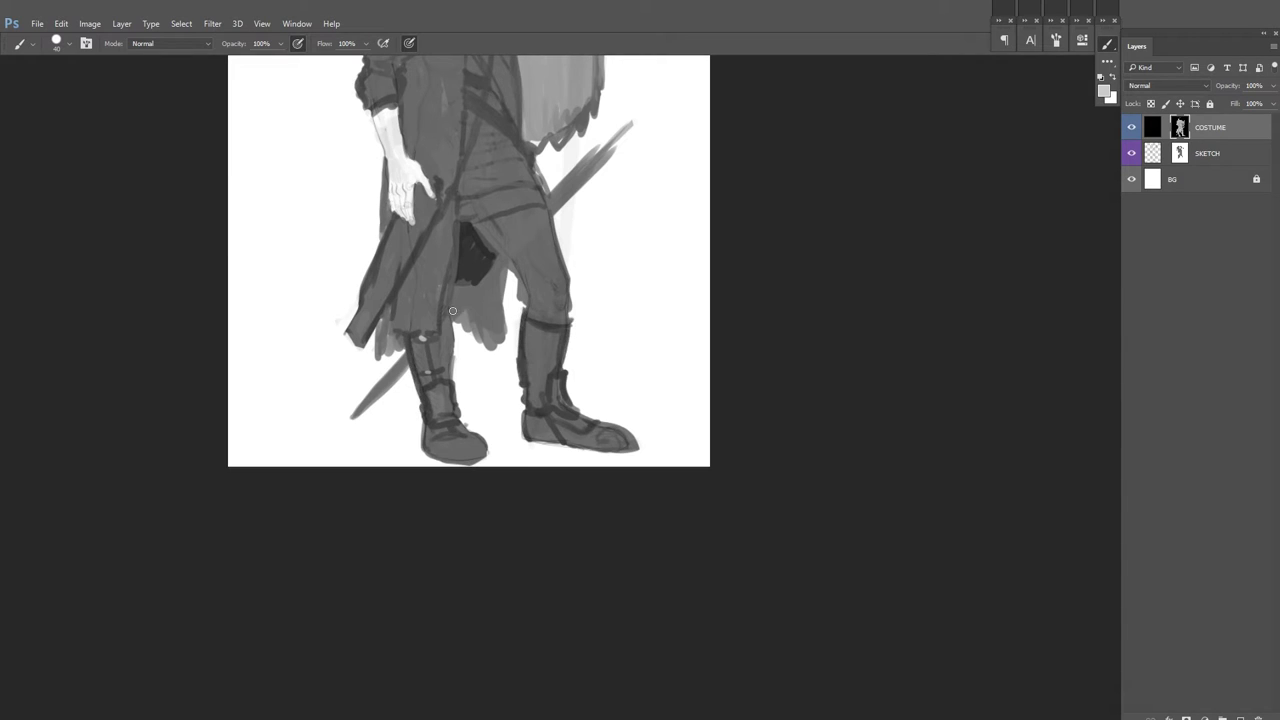
Step: Add a thick dark sole and heel to the forward boot and reshape both boots' toes
scroll(643, 462, "down", 2)
left_click_drag(618, 368, 646, 369)
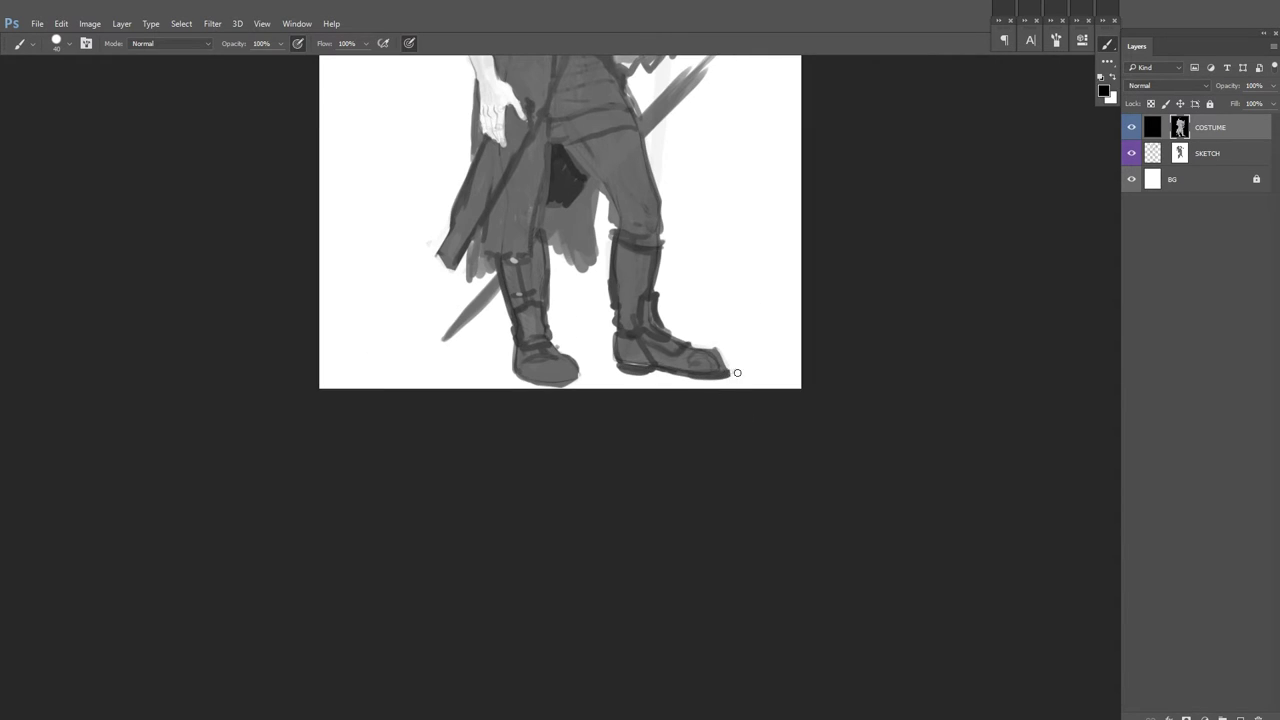
scroll(710, 368, "down", 1)
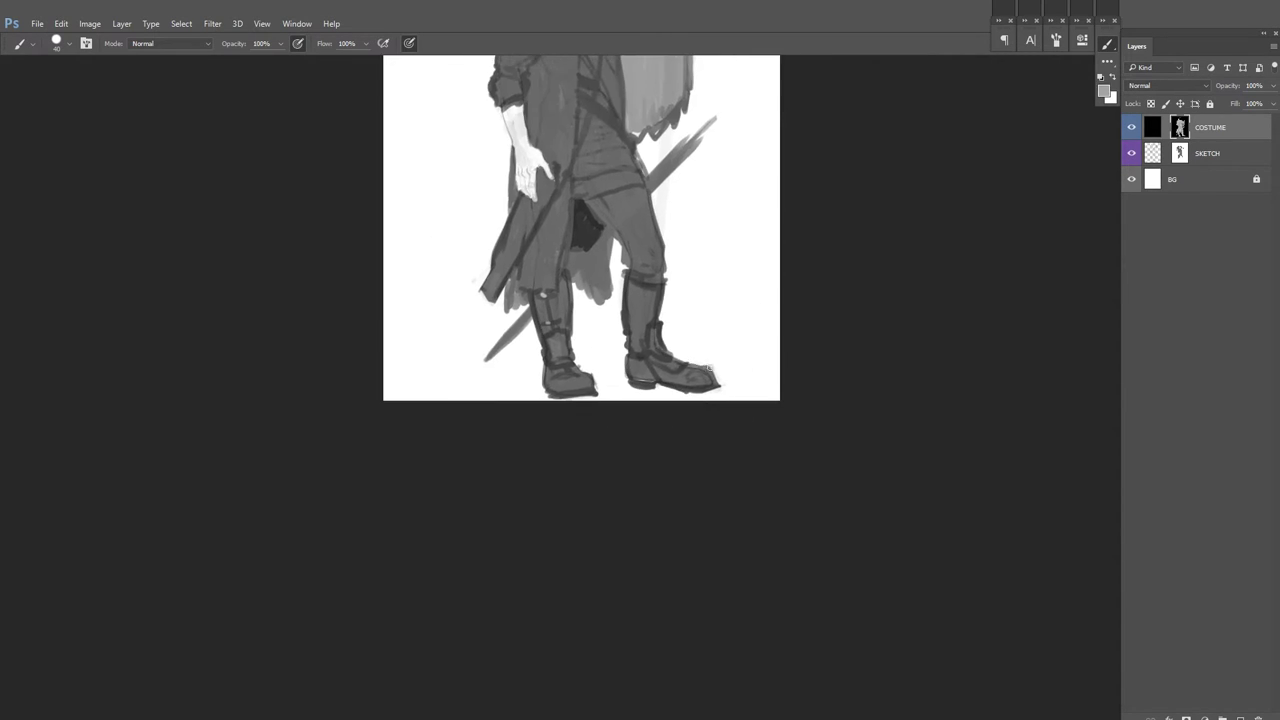
left_click(661, 386, "alt")
scroll(661, 386, "down", 2)
key("h")
scroll(726, 409, "up", 2)
scroll(829, 337, "down", 3)
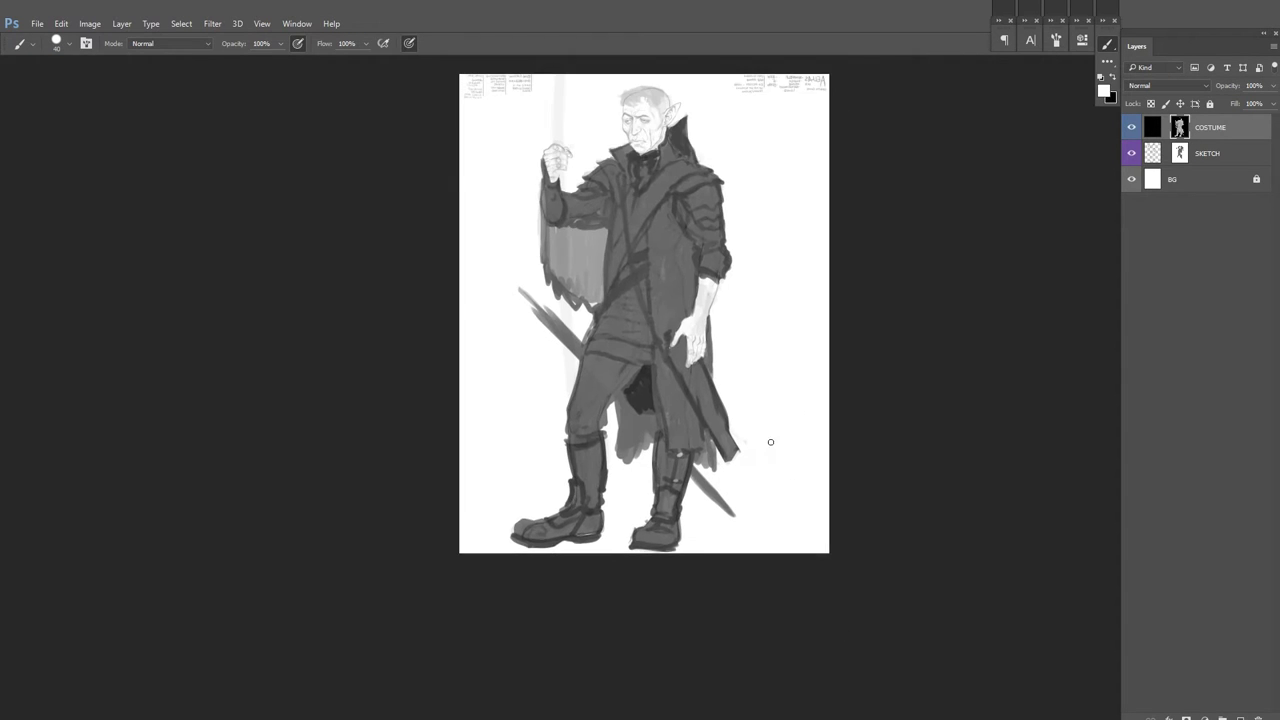
Step: Thicken the near boot's dark sole and square off its toe and heel, checking the figure in mirrored view
key("c")
left_click(1247, 182)
left_click(1210, 127)
key("b")
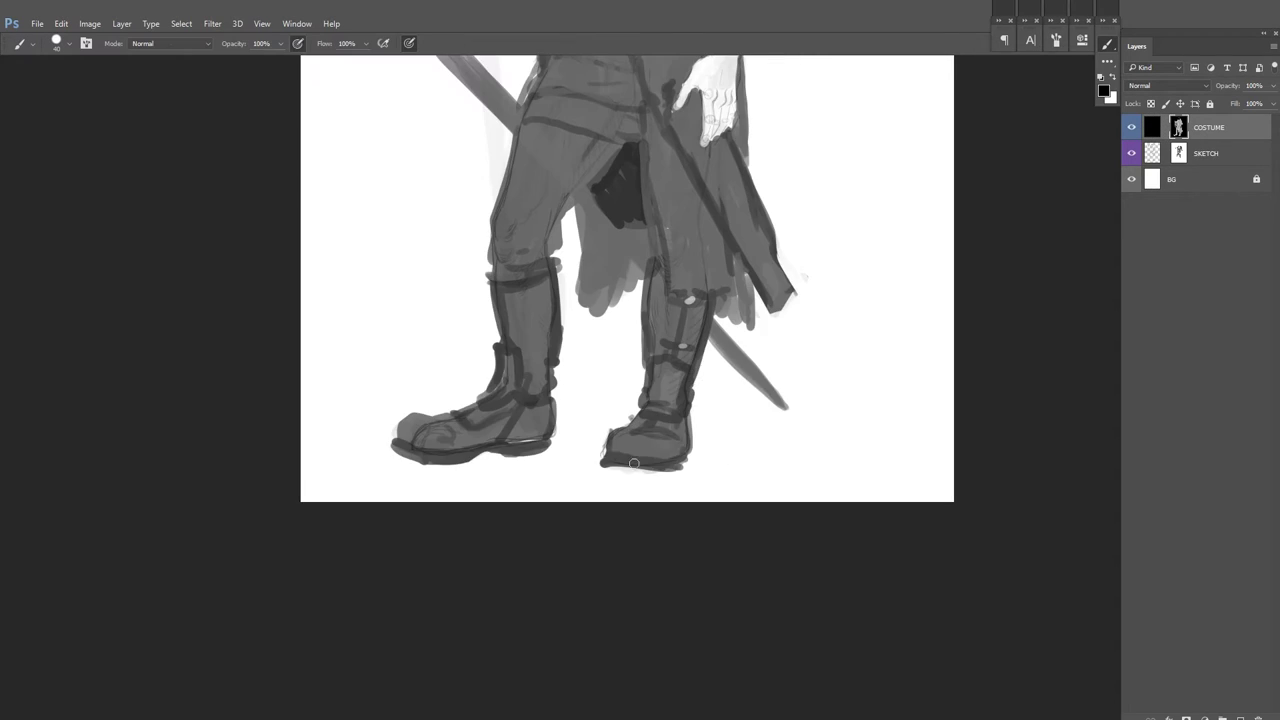
scroll(640, 560, "up", 2)
left_click_drag(692, 422, 765, 403)
scroll(683, 481, "down", 3)
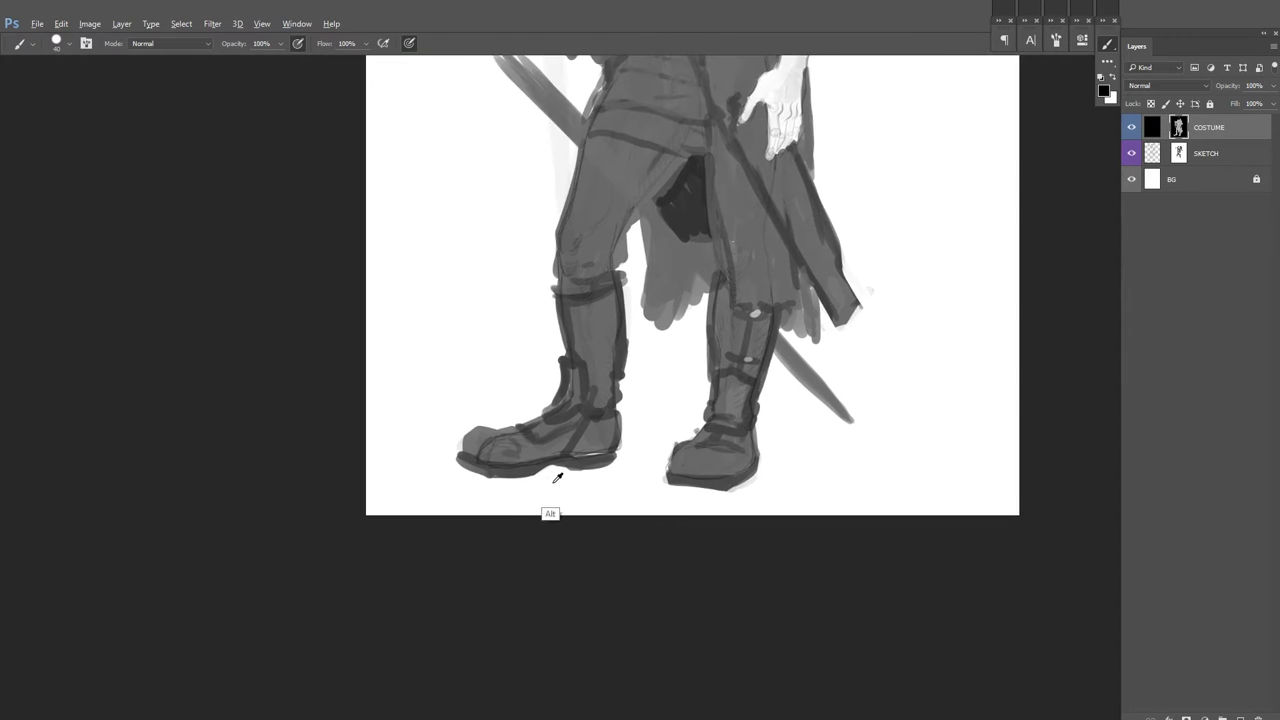
key("h")
scroll(682, 481, "up", 2)
scroll(671, 374, "up", 2)
scroll(655, 382, "down", 1)
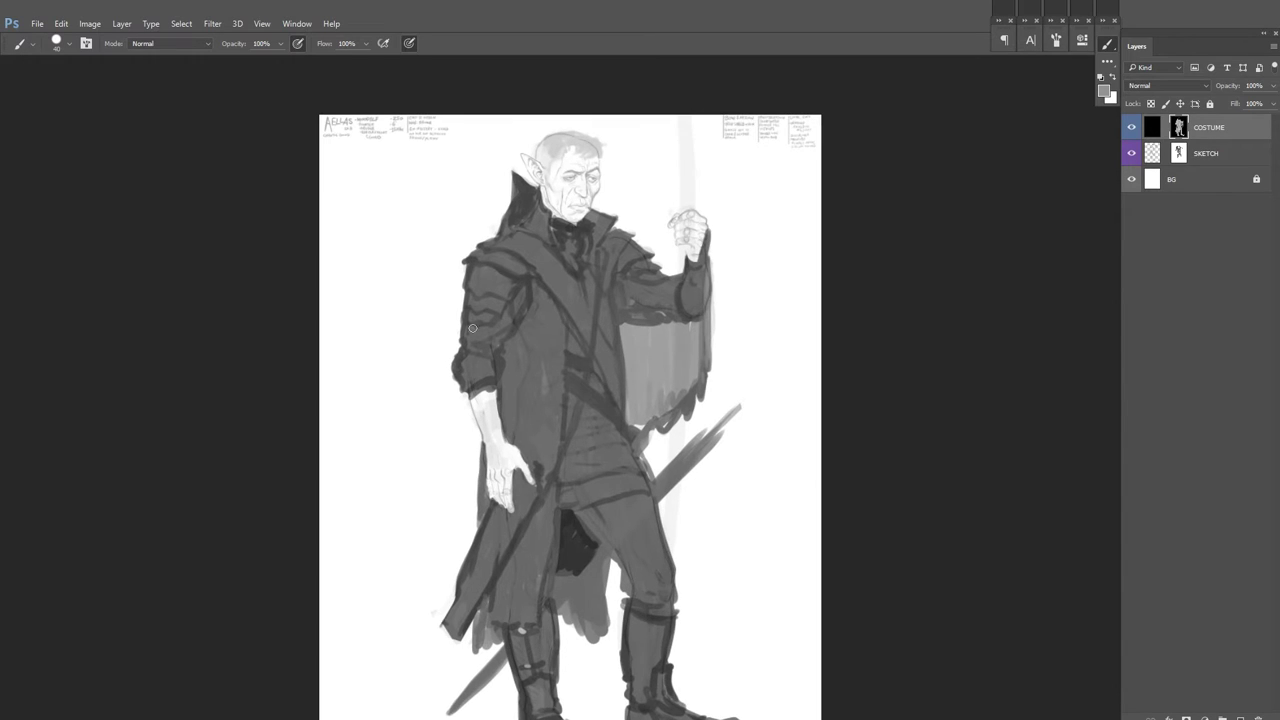
Step: Repaint the cape under the raised arm in near-black and add a dark ragged cape strip behind the near arm
left_click_drag(466, 356, 466, 500)
scroll(618, 321, "down", 1)
scroll(720, 307, "up", 1)
left_click_drag(658, 258, 656, 388)
mouse_move(578, 315)
left_mouse_down()
mouse_move(630, 455)
mouse_move(580, 320)
mouse_move(603, 366)
left_mouse_up()
key("h")
scroll(675, 350, "down", 1)
scroll(700, 330, "up", 1)
scroll(700, 330, "up", 1)
key("h")
scroll(741, 306, "down", 2)
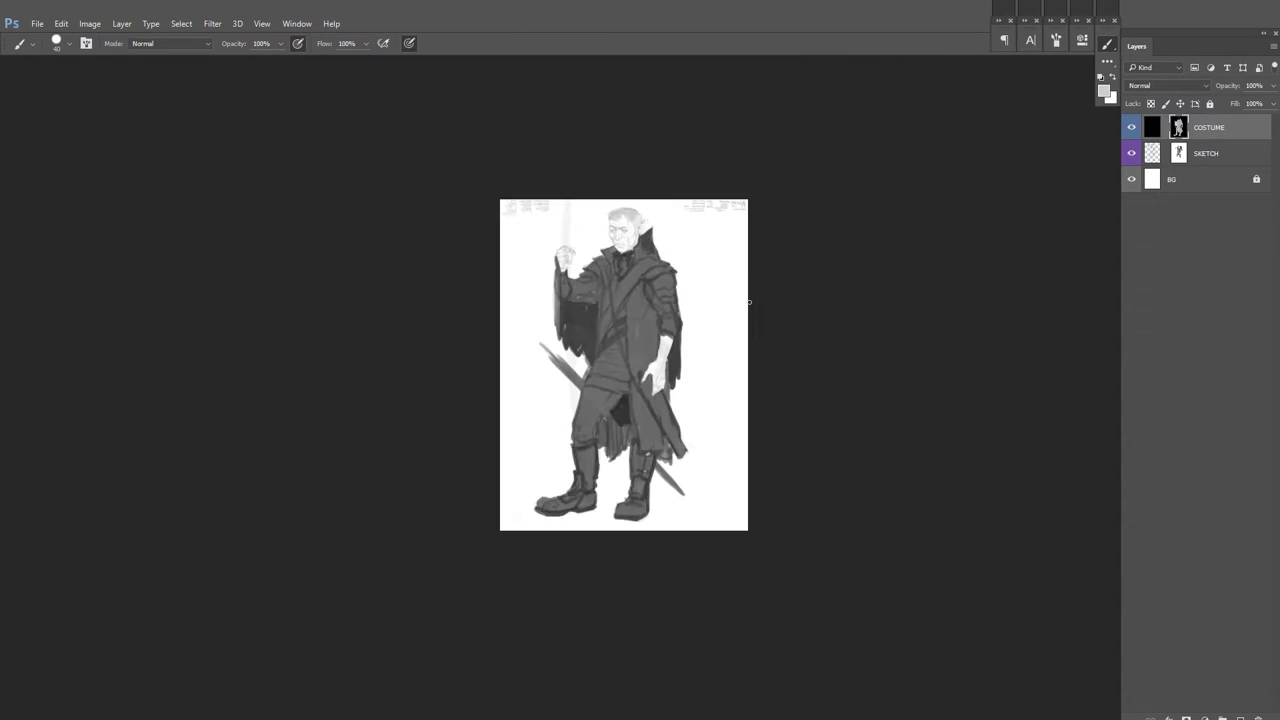
Step: Paint dark fold strokes on the trousers from the shadow under the tunic hem down to the forward knee
scroll(741, 306, "up", 2)
key("x")
left_click_drag(505, 455, 545, 490)
scroll(680, 370, "down", 1)
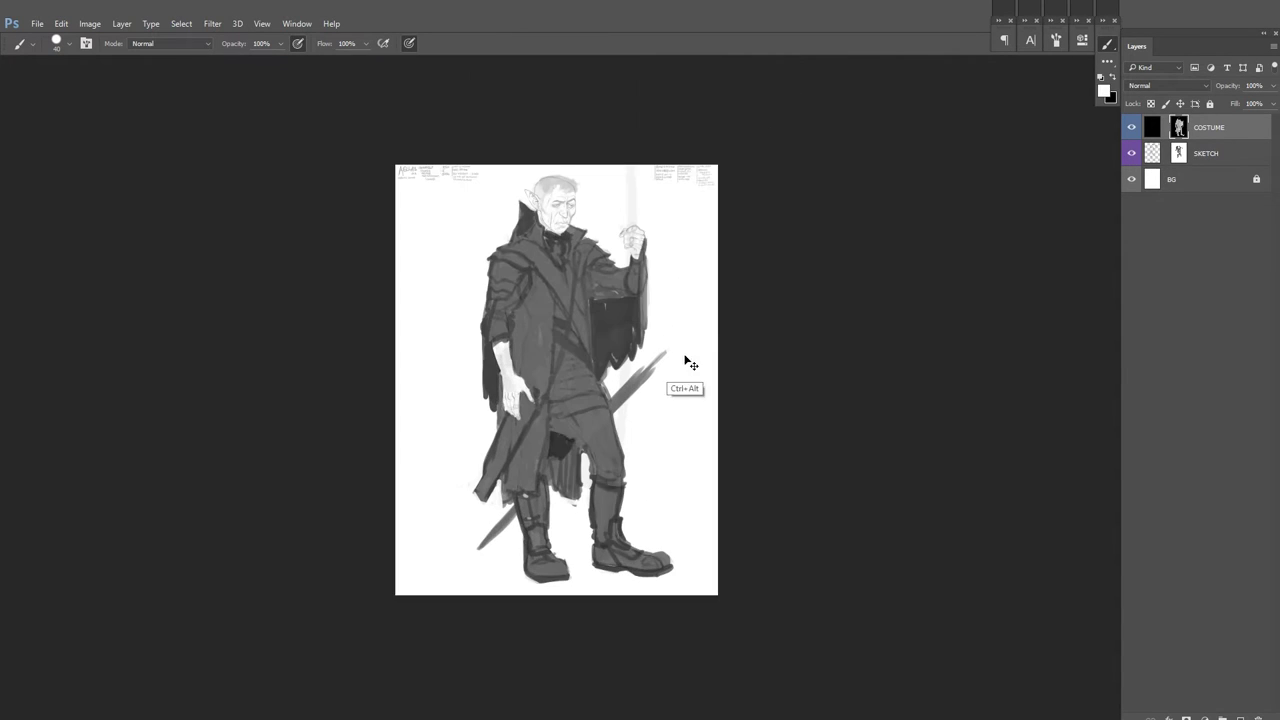
scroll(549, 418, "up", 1)
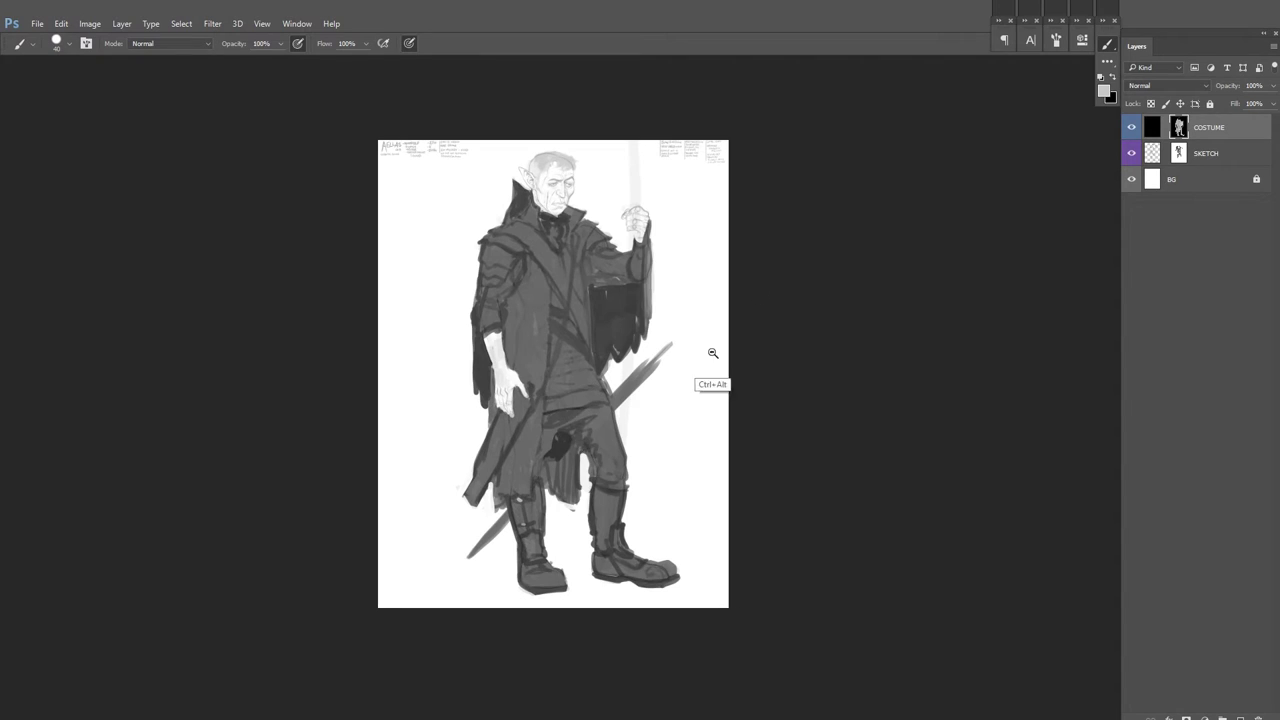
scroll(691, 366, "down", 1)
scroll(640, 423, "up", 2)
scroll(449, 212, "up", 1)
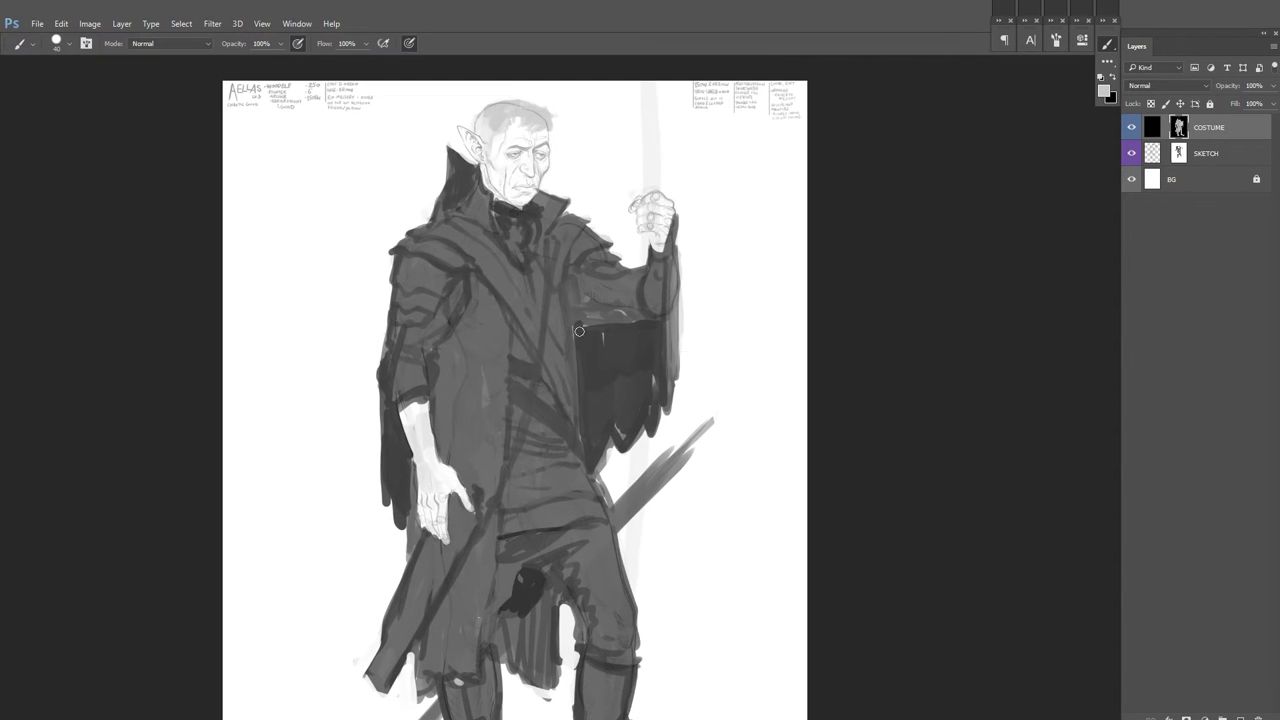
Step: Extend the dark cape up to the underside of the raised sleeve and along the torso edge
scroll(662, 245, "down", 1)
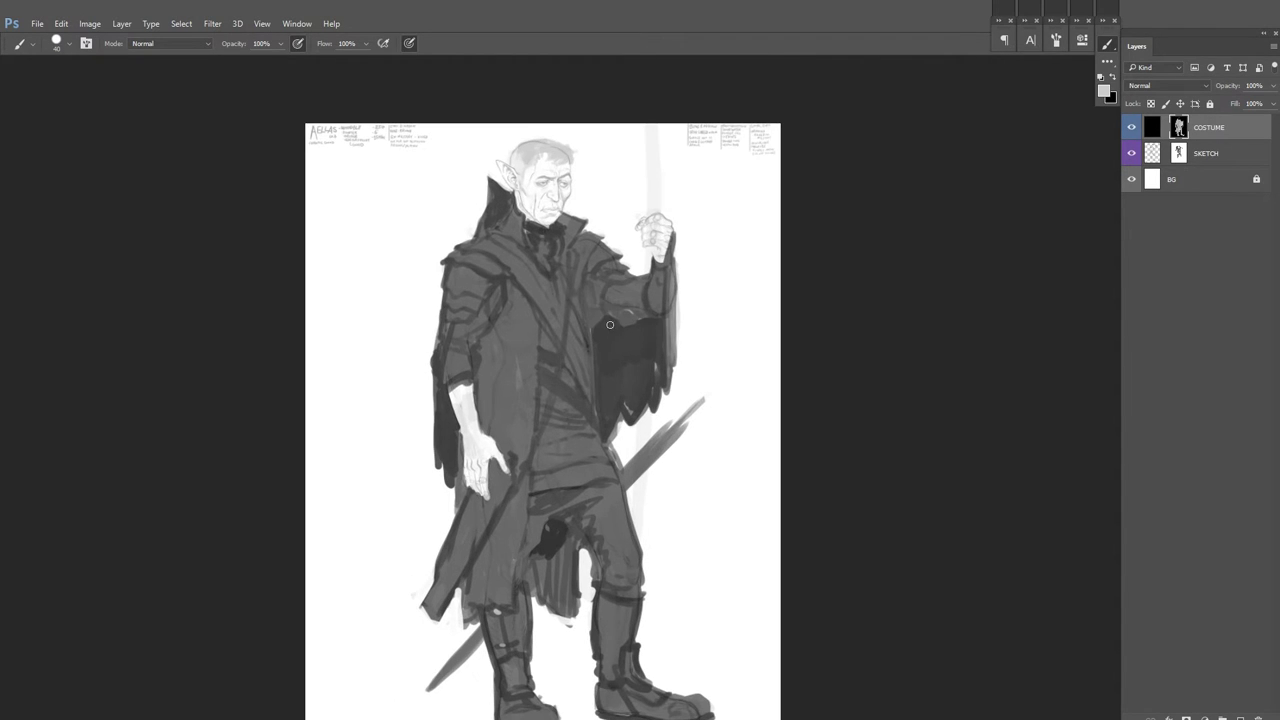
left_click(651, 351, "alt")
scroll(542, 353, "up", 1)
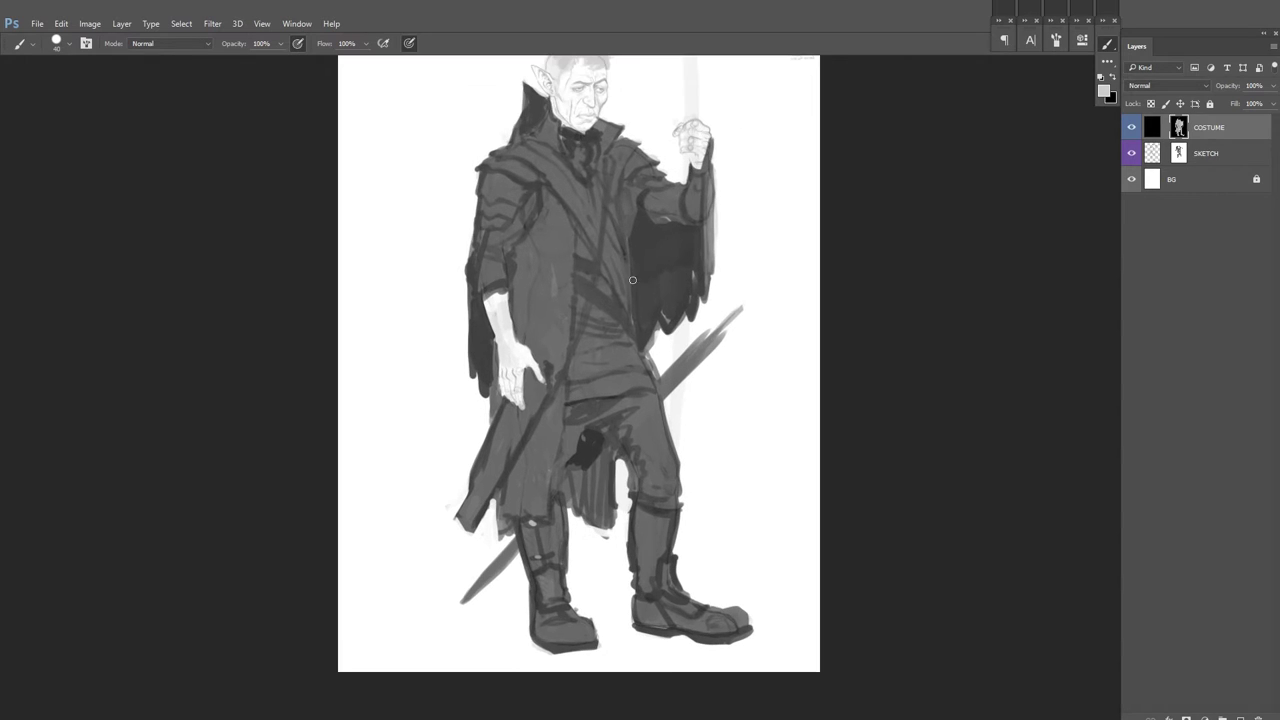
Step: Paint a dark curved strap from the collar across the chest to the near side, continuing down the coat front
left_click_drag(525, 392, 560, 352)
left_click_drag(560, 352, 516, 356)
mouse_move(440, 495)
left_mouse_down()
mouse_move(405, 575)
mouse_move(390, 575)
left_mouse_up()
left_click_drag(502, 337, 491, 423)
mouse_move(550, 261)
left_mouse_down()
mouse_move(488, 368)
mouse_move(553, 249)
left_mouse_up()
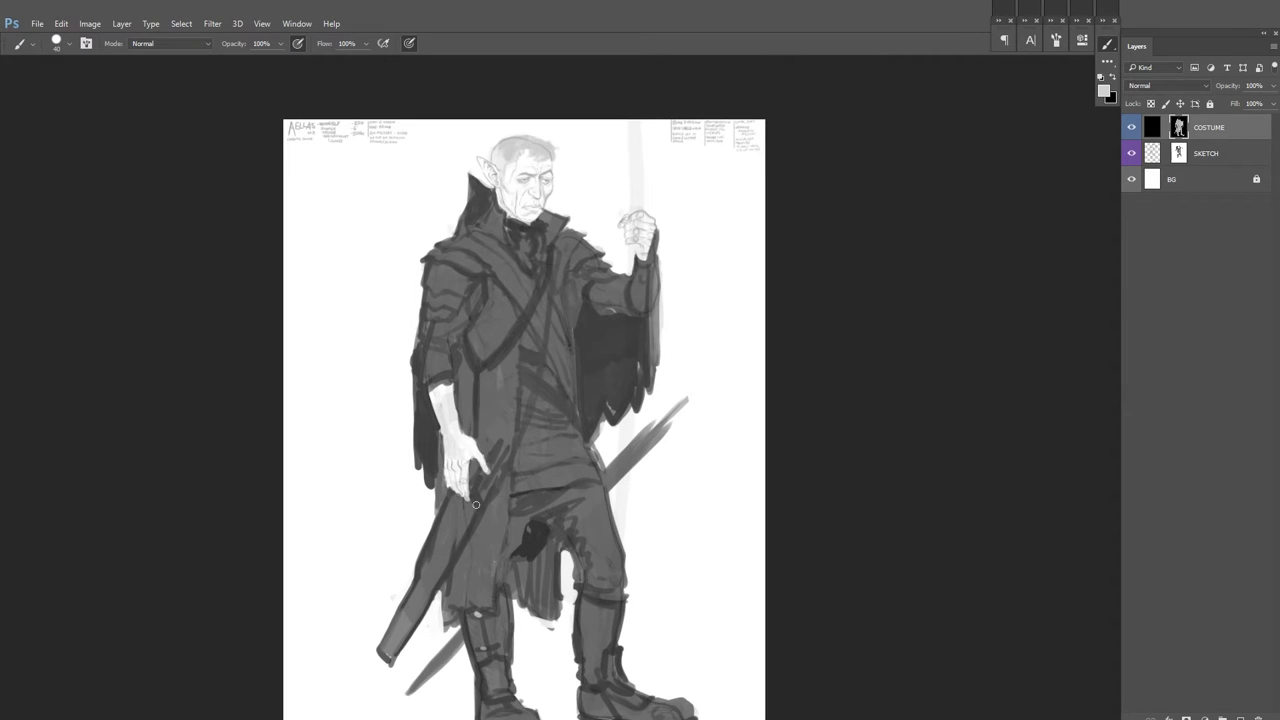
Step: Outline the hanging scabbard with dark edges and a squared tip, and compare the figure with the COSTUME layer hidden and shown
left_click_drag(485, 522, 405, 648)
left_click_drag(450, 485, 385, 645)
scroll(500, 420, "up", 1)
scroll(749, 354, "down", 3)
scroll(757, 317, "up", 1)
scroll(669, 477, "down", 1)
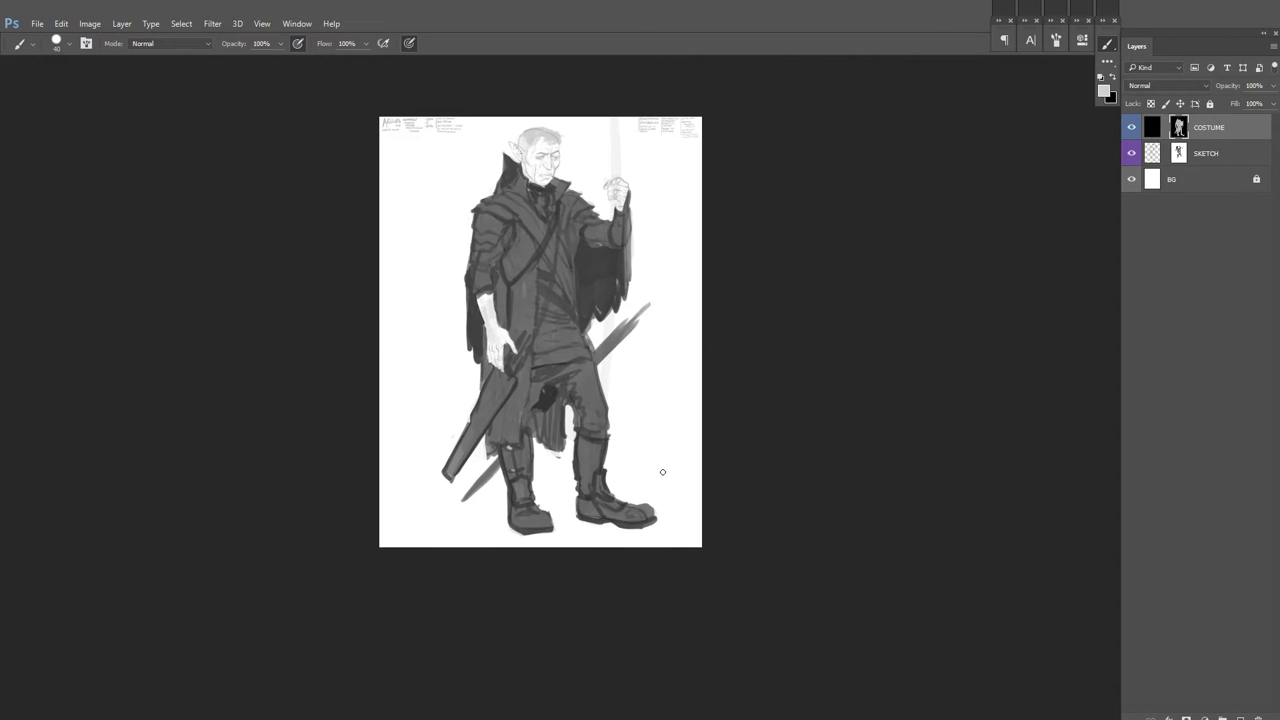
left_click(1132, 127)
left_click(1132, 127)
scroll(545, 190, "up", 1)
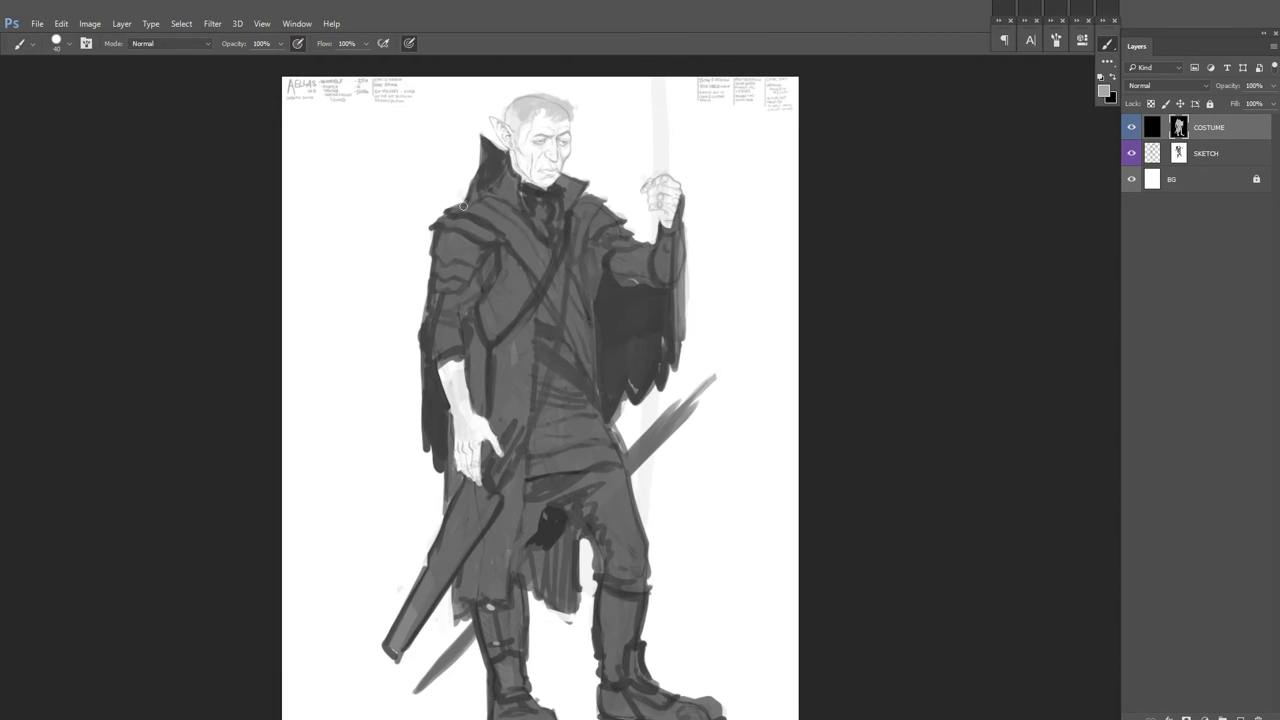
Step: Add dark trouser folds bunching above the boot tops and deepen the shadow between the legs, working in mirrored view
key("ctrl+shift+h")
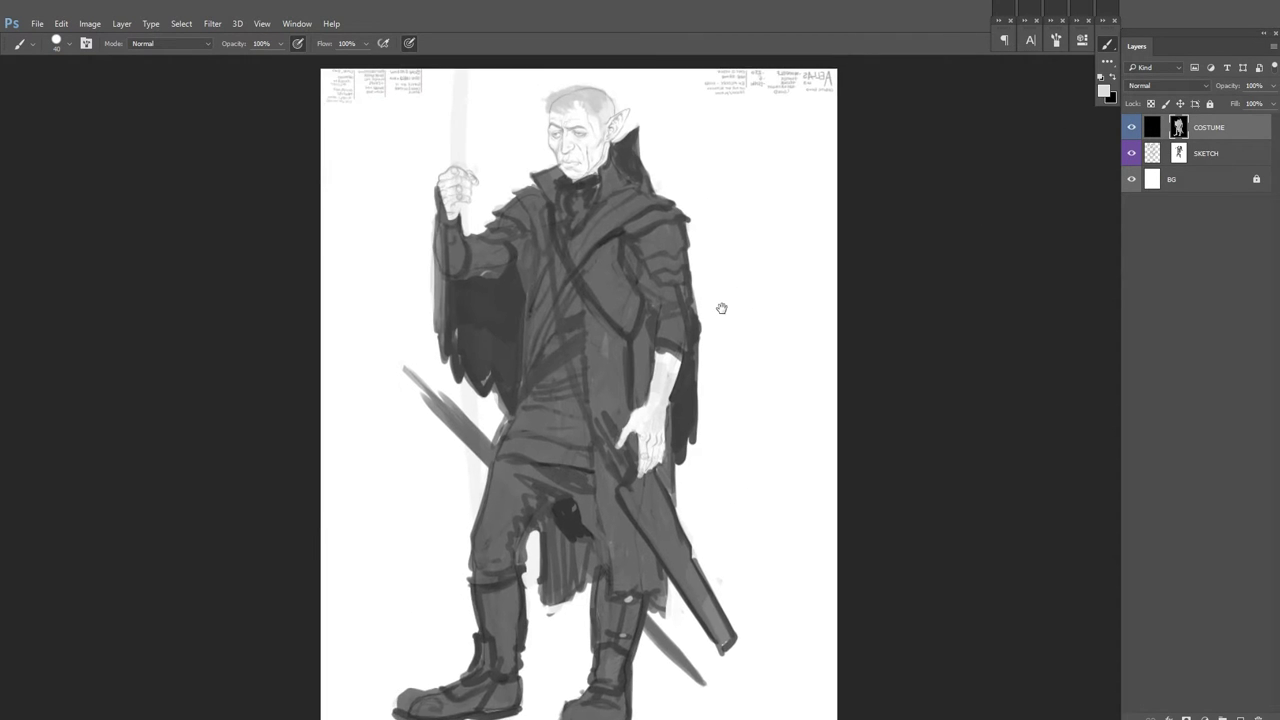
scroll(705, 340, "down", 2)
scroll(650, 365, "up", 1)
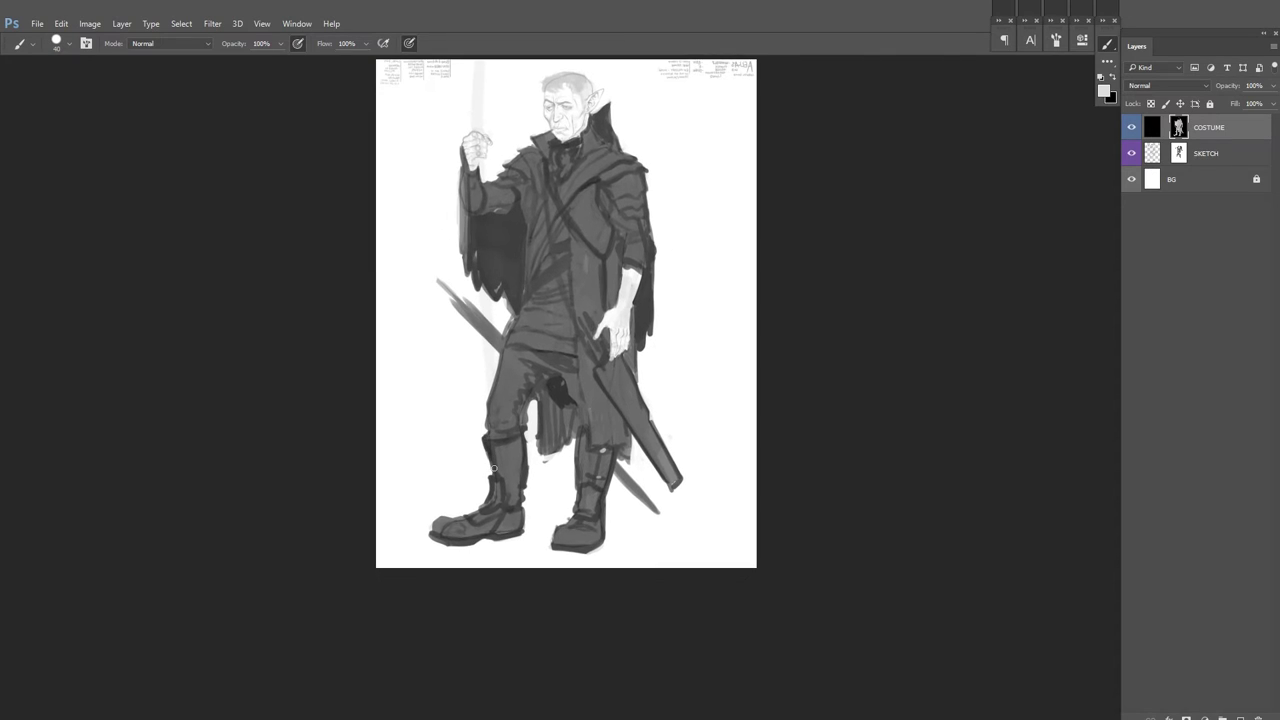
scroll(567, 391, "up", 1)
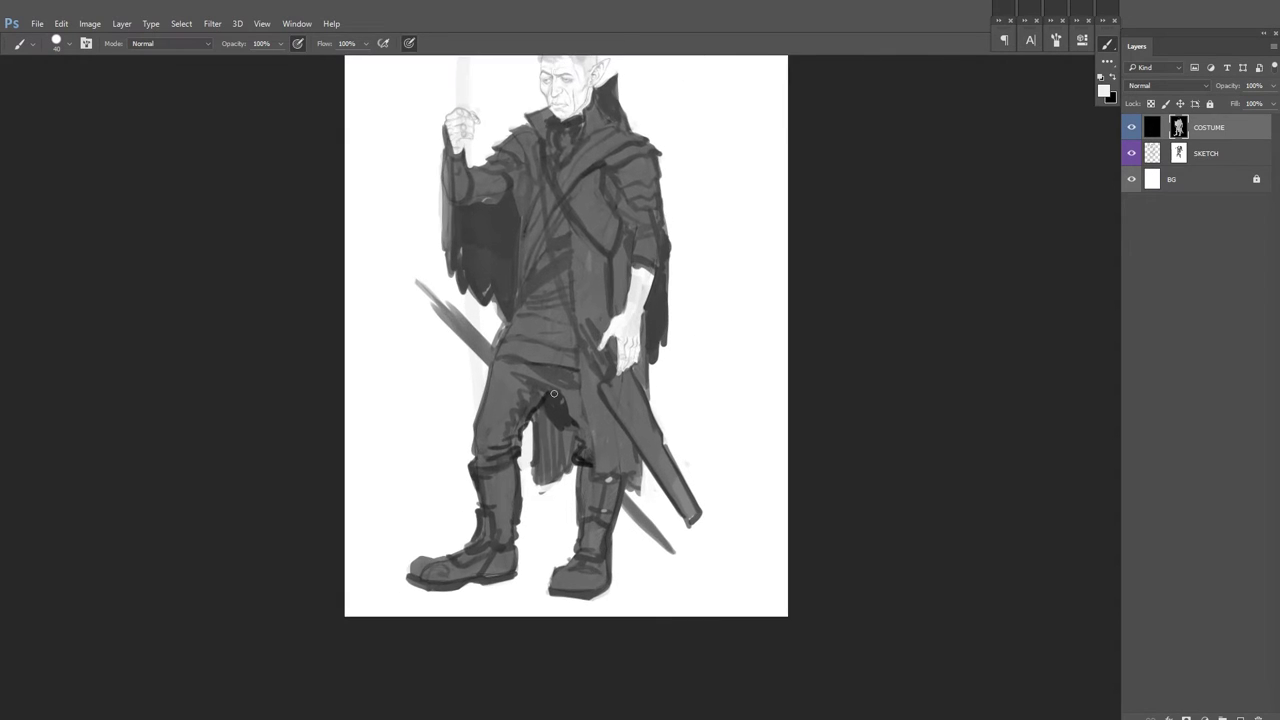
scroll(477, 457, "up", 3)
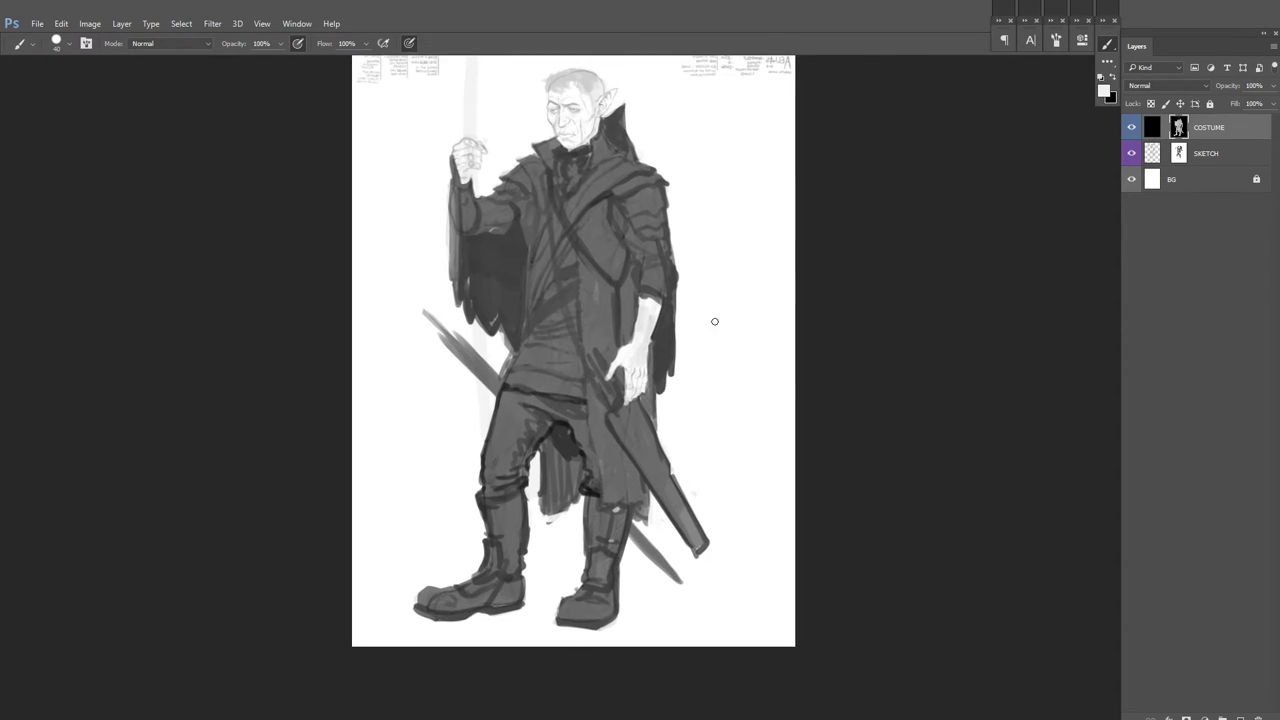
key("ctrl+shift+h")
scroll(576, 389, "up", 1)
scroll(729, 346, "down", 1)
scroll(536, 313, "up", 1)
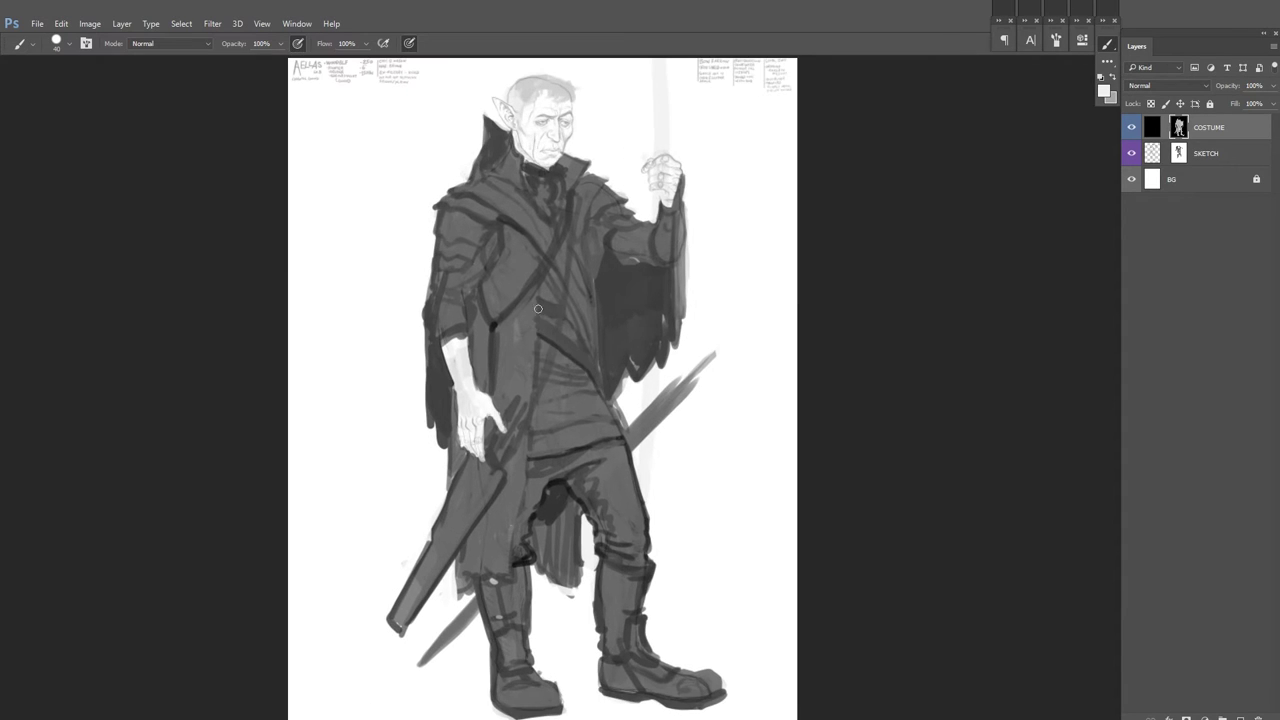
Step: Paint a near-black belt across the waist and darken the diagonal sash edge from the near shoulder to the far hip
left_click_drag(697, 300, 747, 265)
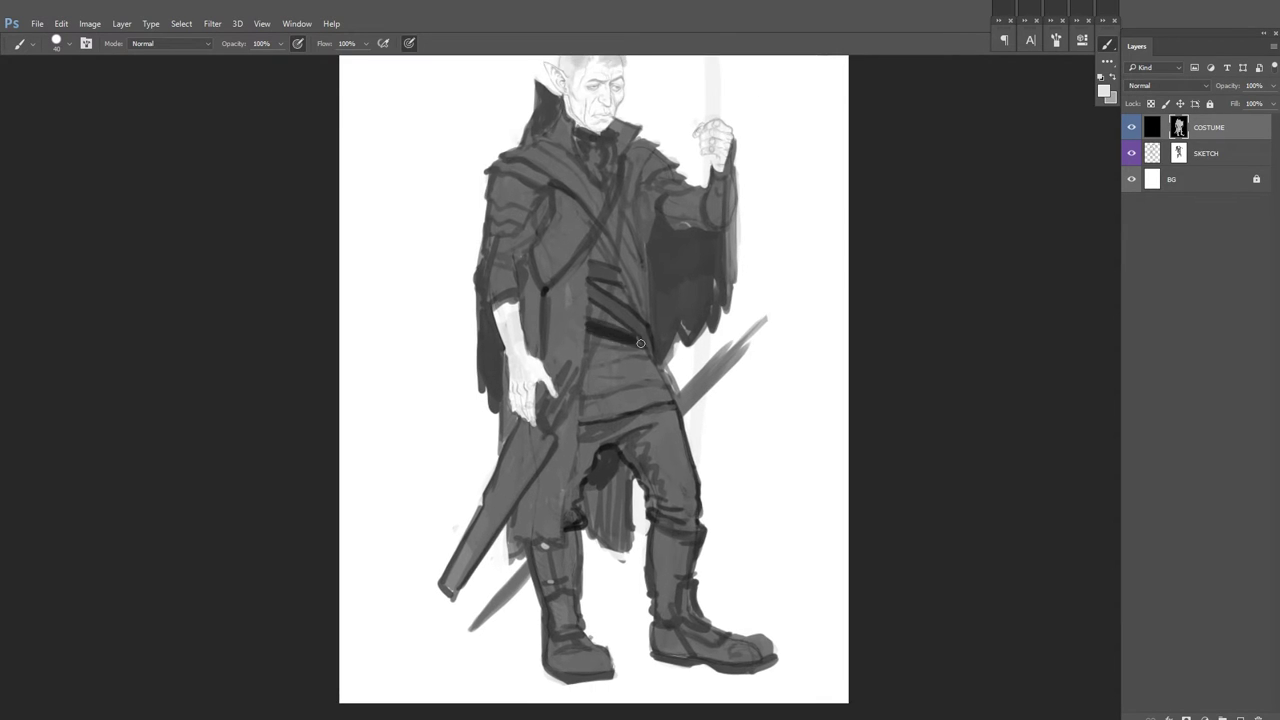
scroll(630, 336, "up", 2)
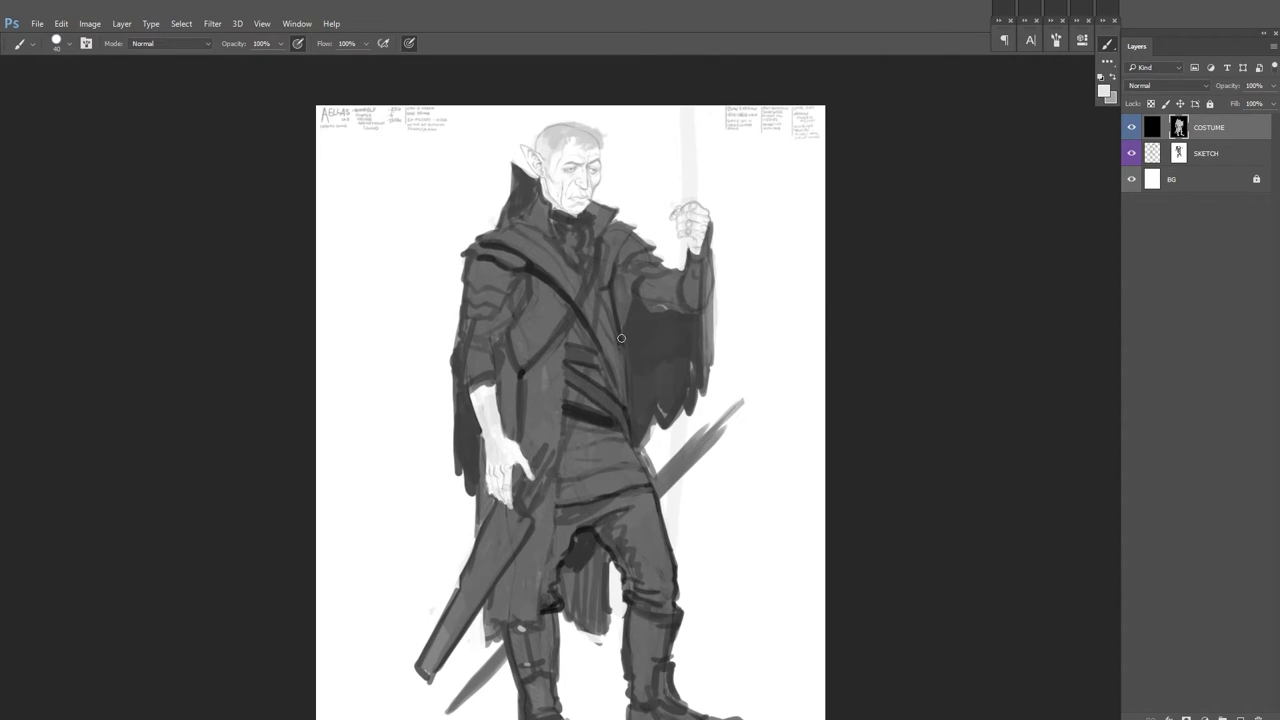
scroll(691, 329, "down", 2)
scroll(691, 329, "down", 3)
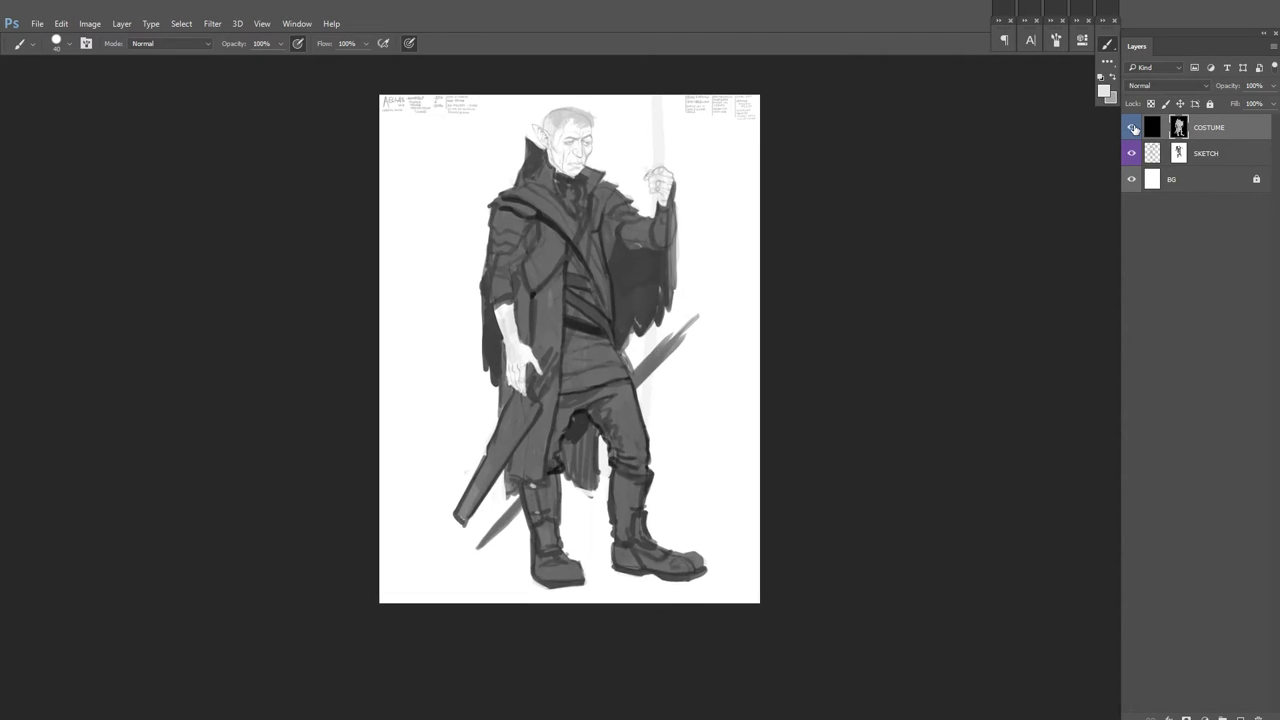
Step: Darken the coat panel behind the legs and paint a curved dark crossguard on the sword at the far hip
mouse_move(556, 430)
left_mouse_down()
mouse_move(575, 420)
mouse_move(588, 470)
mouse_move(600, 450)
left_mouse_up()
scroll(636, 321, "up", 1)
scroll(620, 368, "up", 1)
scroll(610, 434, "down", 2)
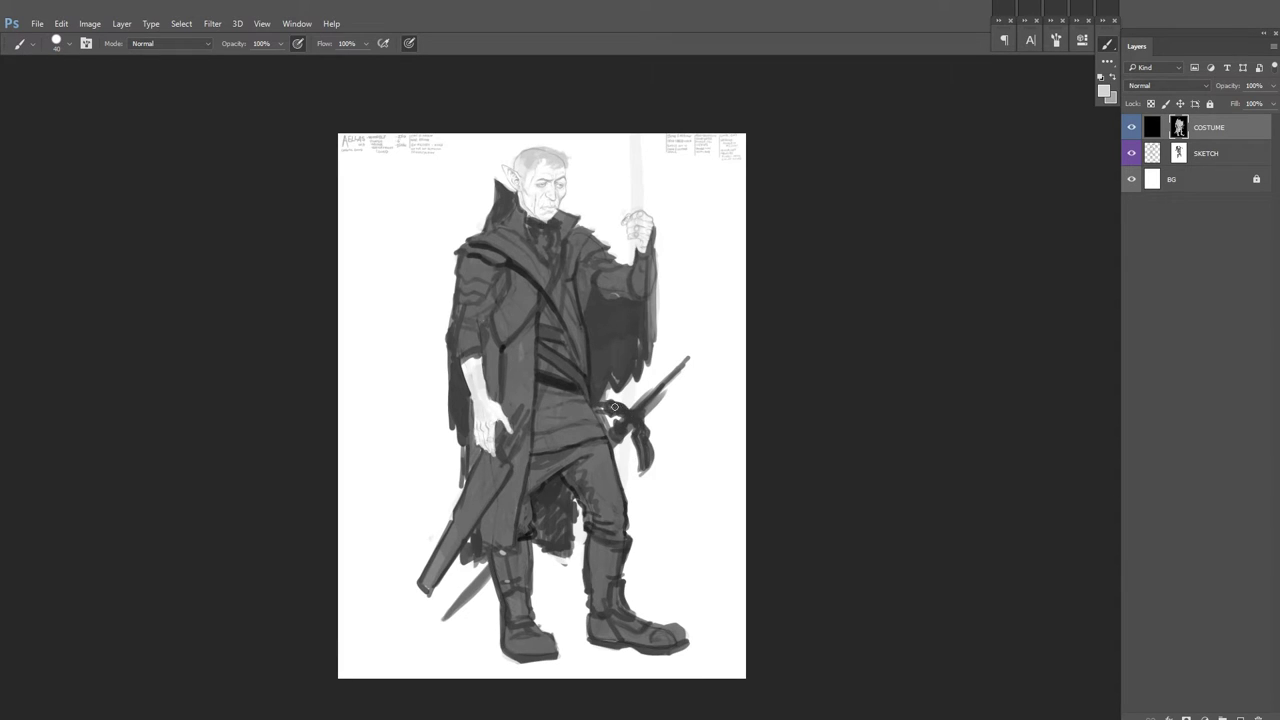
Step: Complete the sword's dark grip and flared pommel, and darken its pointed end behind the near boot
key("h")
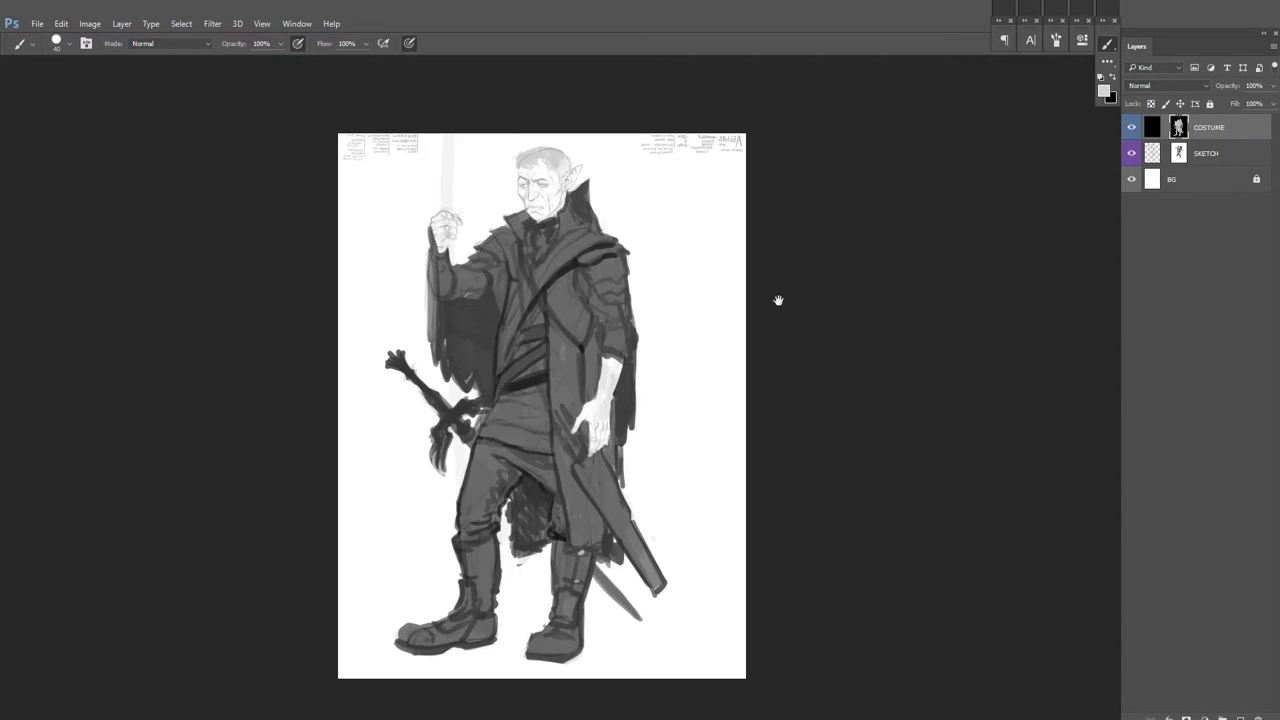
key("x")
scroll(435, 432, "down", 2)
left_click_drag(562, 533, 612, 578)
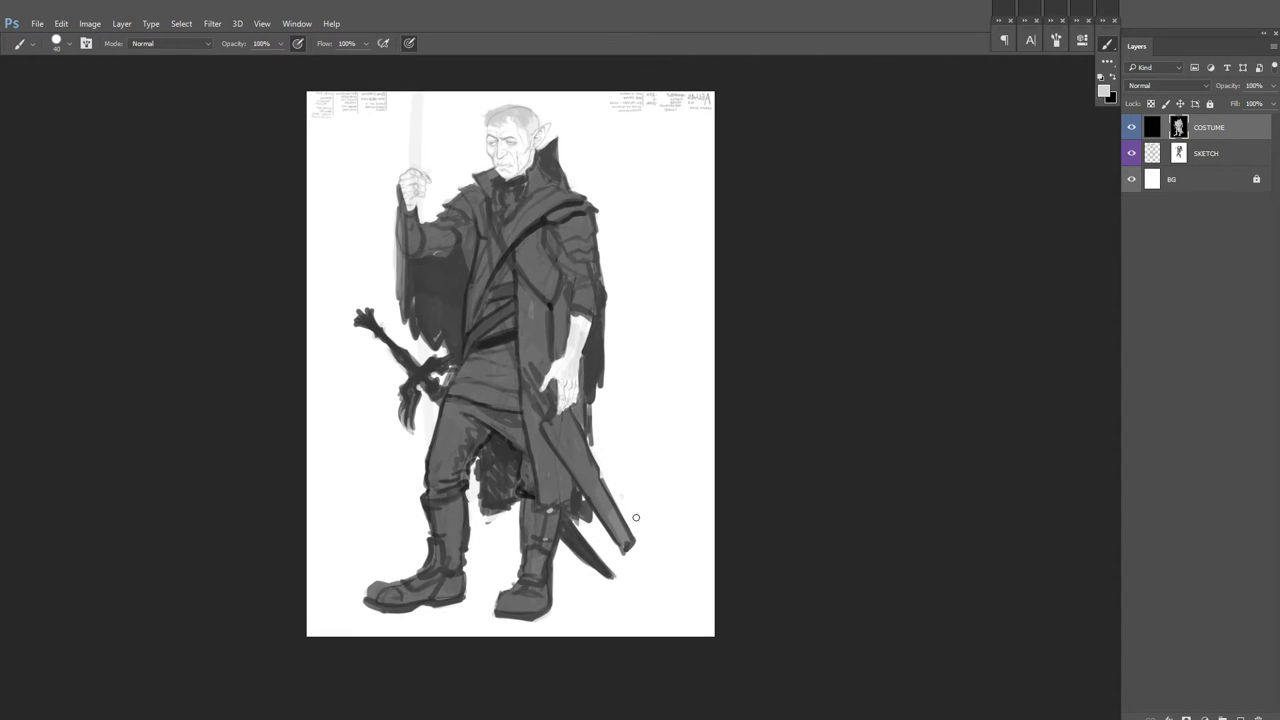
key("h")
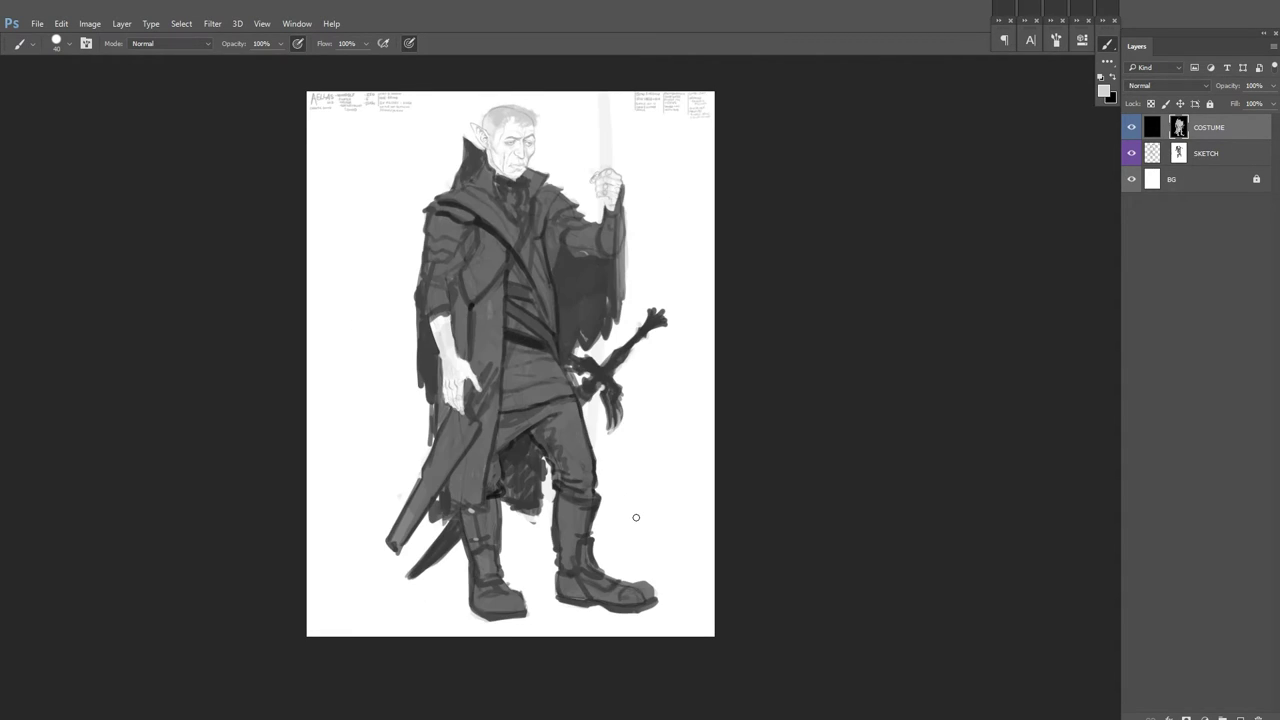
Step: Sketch grey swept-back hair strokes along the elf's hairline and crown with a smaller brush, working in mirrored view
scroll(700, 400, "up", 3)
key("x")
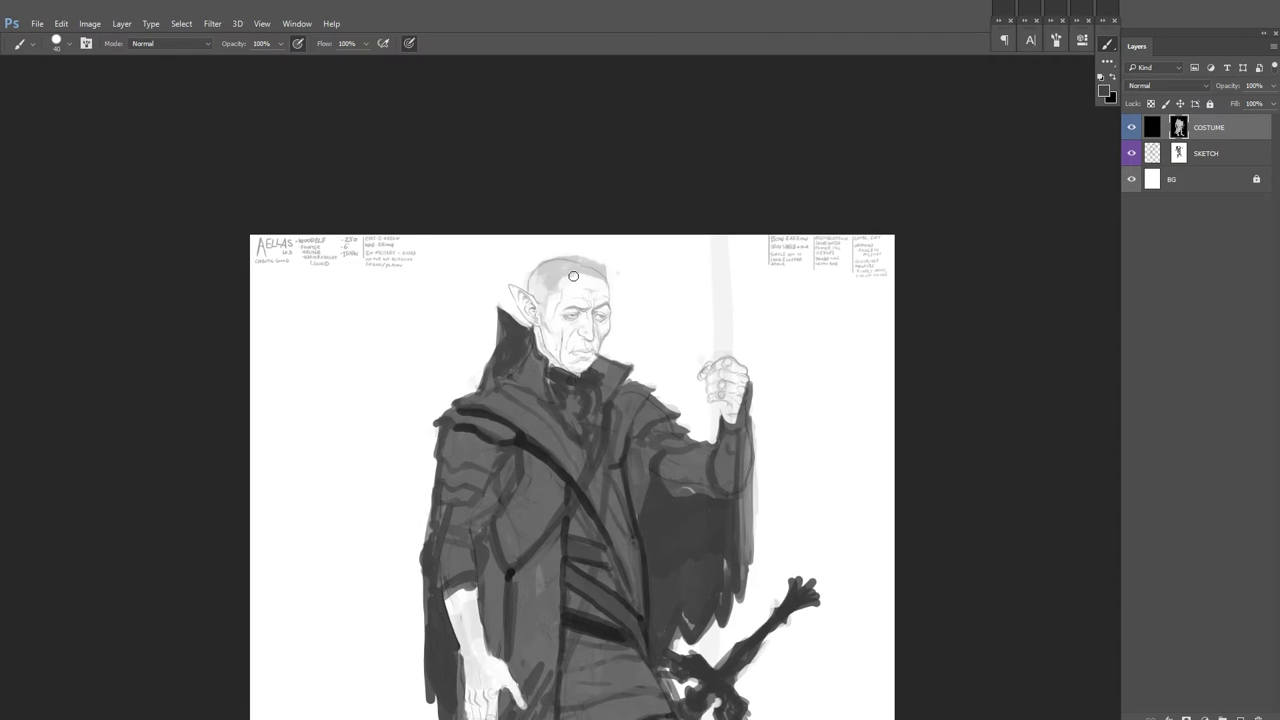
scroll(575, 262, "up", 2)
mouse_move(620, 278)
left_mouse_down()
mouse_move(586, 277)
mouse_move(591, 265)
left_mouse_up()
key("ctrl+shift+h")
left_click(542, 259, "alt")
key("bracketleft")
key("bracketleft")
key("bracketleft")
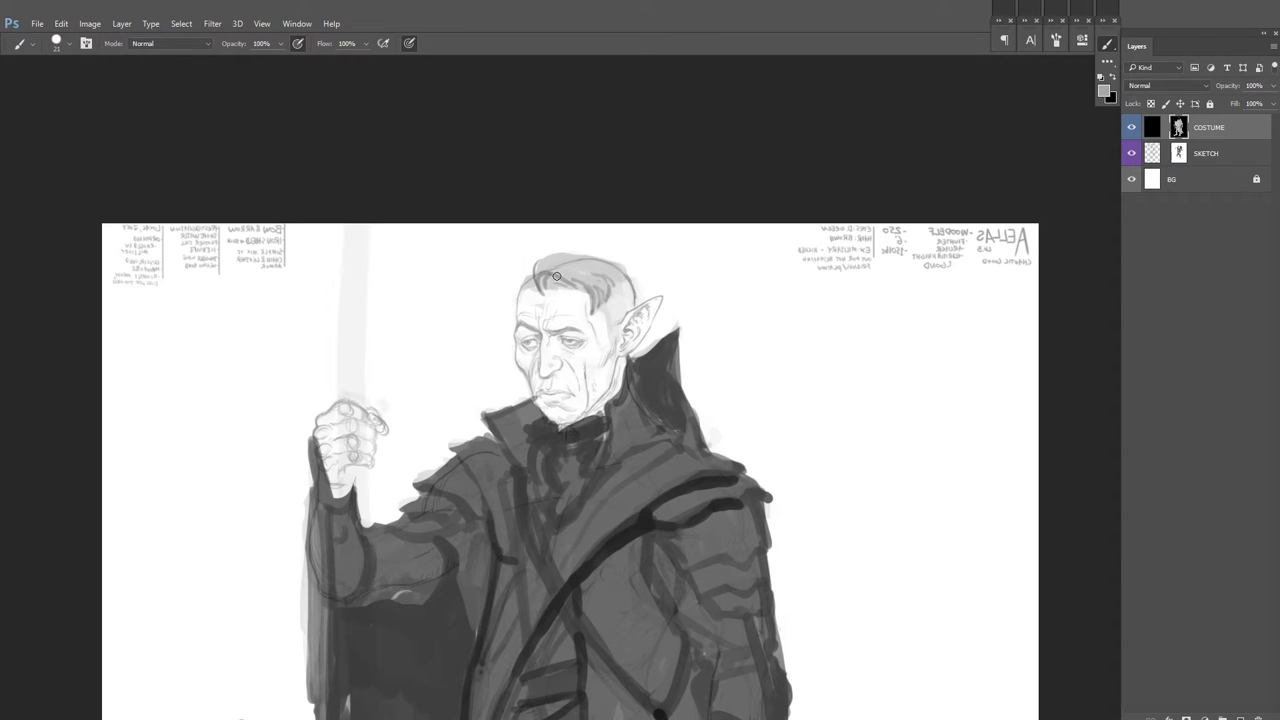
scroll(530, 295, "down", 5)
key("ctrl+shift+h")
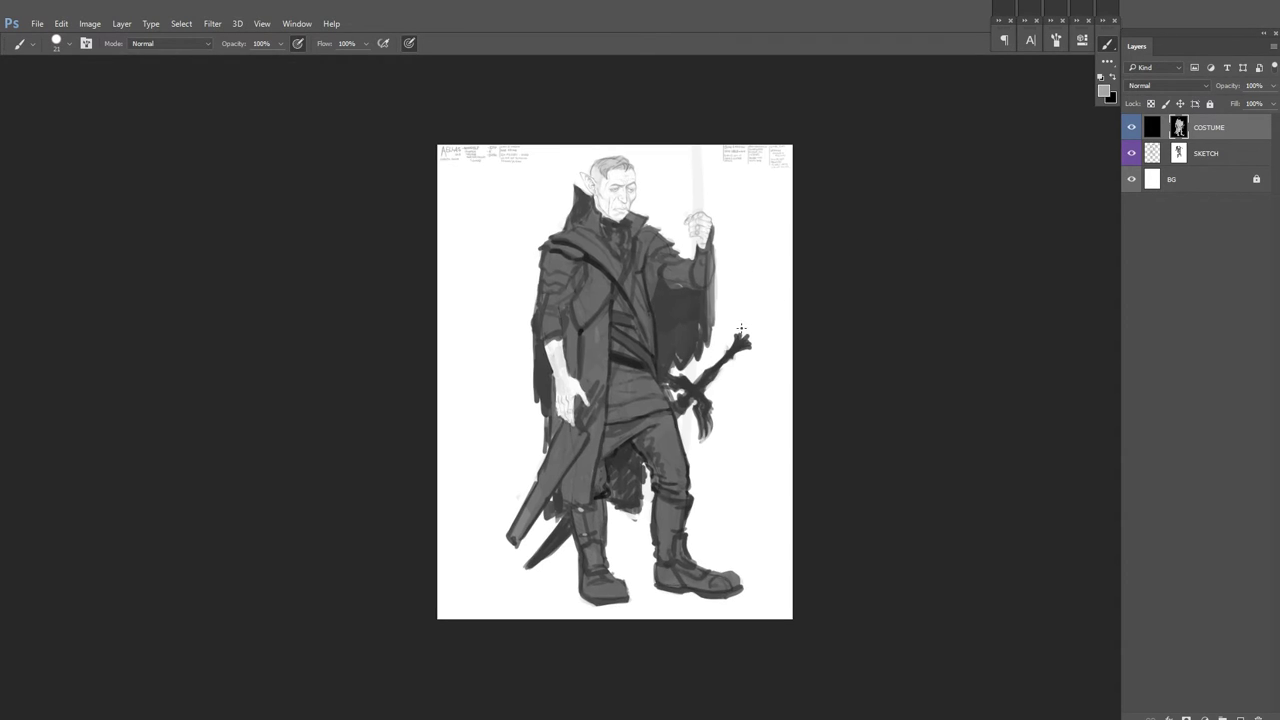
Step: Add a white-filled layer named FRAME with a black mask and tint the BG layer pale green
key("x")
key("ctrl+shift+n")
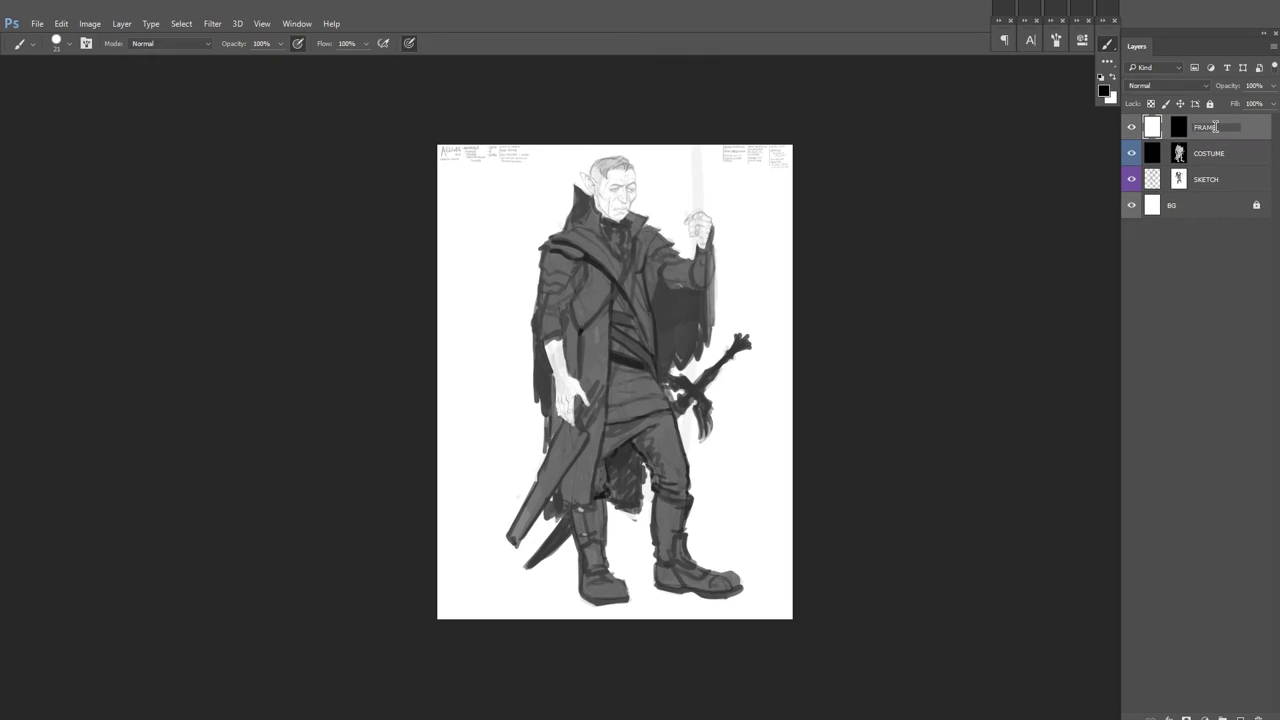
key("ctrl+u")
left_click_drag(950, 290, 990, 290)
key("Return")
Step: Outline the head, face edge, pointed ear and front collar tip in white on the FRAME mask
scroll(610, 180, "up", 5)
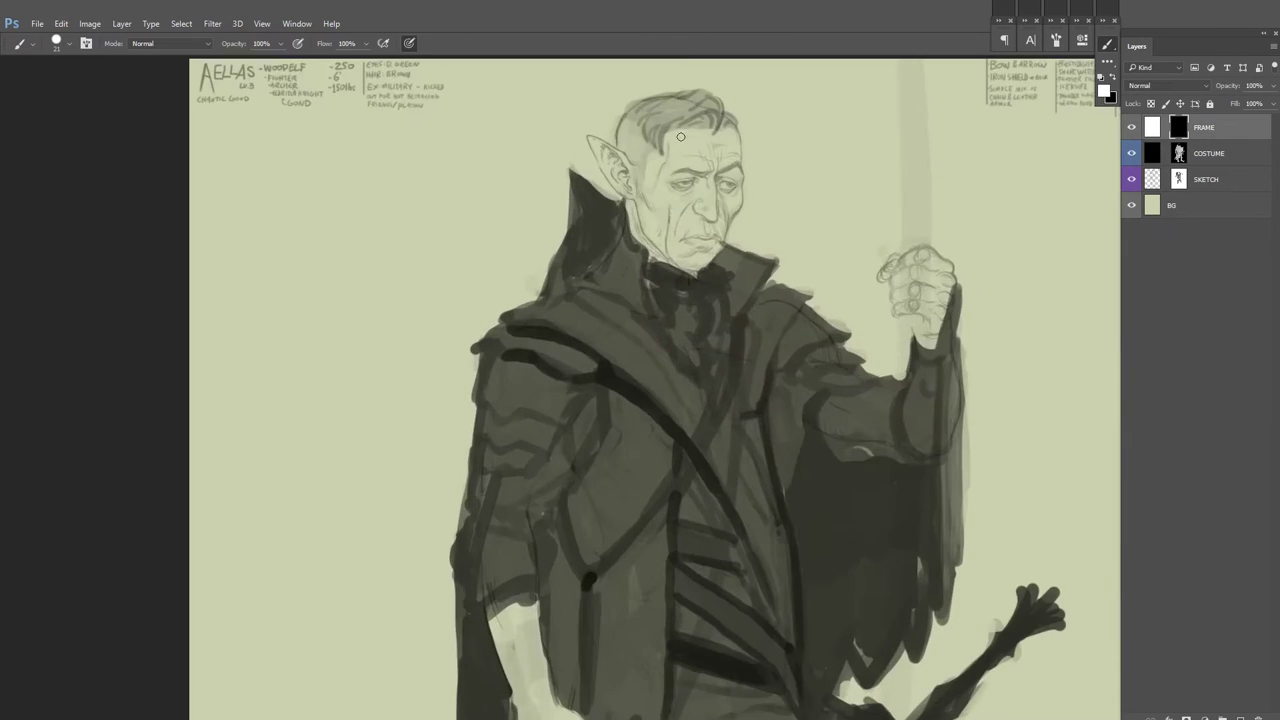
scroll(608, 237, "up", 1)
mouse_move(466, 260)
left_mouse_down()
mouse_move(497, 195)
mouse_move(500, 206)
mouse_move(734, 163)
mouse_move(693, 213)
mouse_move(738, 300)
left_mouse_up()
scroll(738, 300, "down", 3)
mouse_move(638, 152)
left_mouse_down()
mouse_move(648, 262)
mouse_move(625, 430)
mouse_move(600, 478)
left_mouse_up()
scroll(600, 478, "down", 3)
left_click_drag(555, 290, 729, 355)
scroll(314, 206, "up", 3)
scroll(314, 206, "left", 3)
mouse_move(314, 206)
left_mouse_down()
mouse_move(432, 236)
mouse_move(458, 128)
mouse_move(450, 344)
left_mouse_up()
key("x")
key("x")
key("F2")
key("Return")
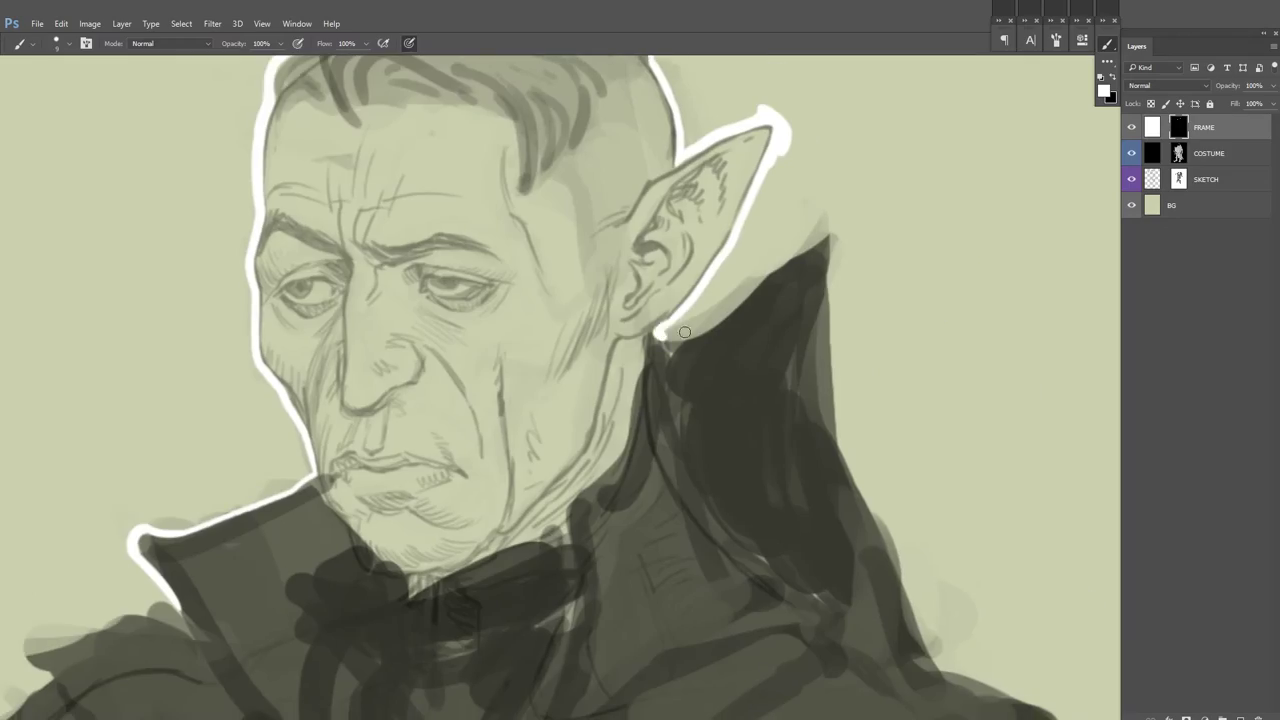
Step: Continue the white outline from the ear along the tall rear collar and save the document as 22 - AELLAS
left_click_drag(665, 336, 832, 220)
scroll(701, 293, "down", 3)
scroll(701, 293, "right", 3)
left_click_drag(663, 160, 760, 545)
key("ctrl+shift+s")
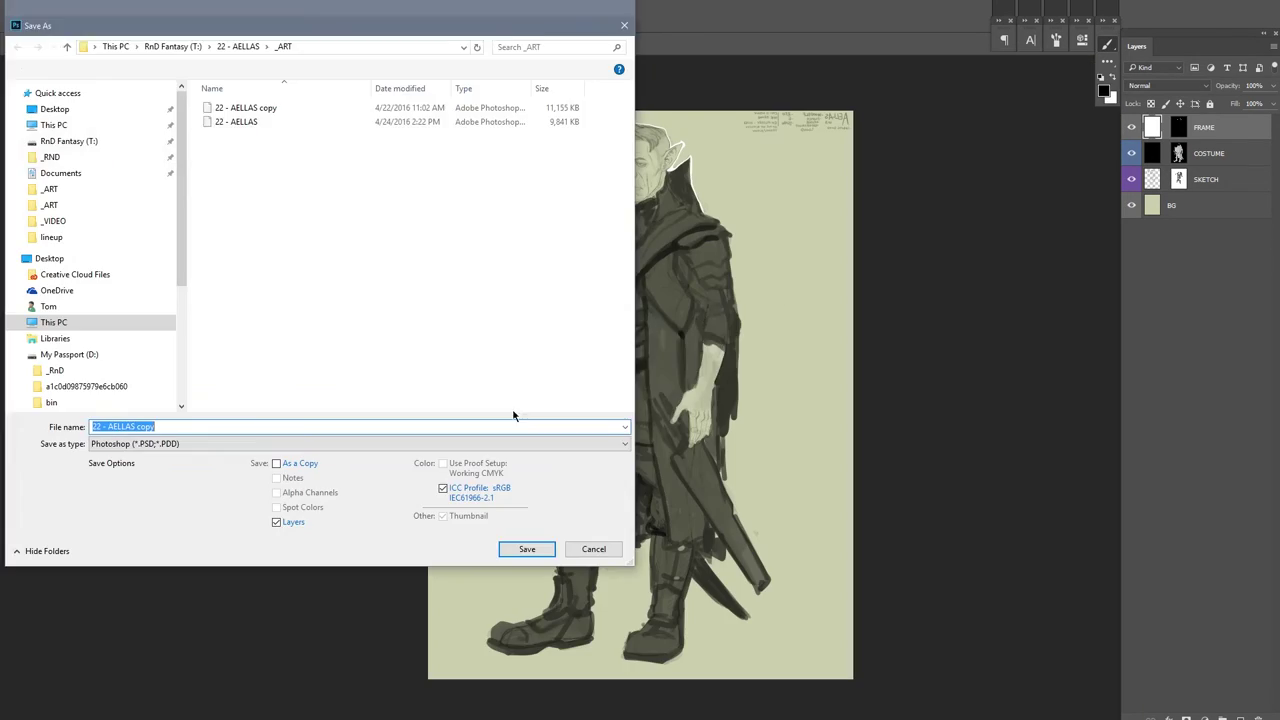
key("Return")
Step: Outline the ragged shoulder layers, the upper edge of the raised arm and the raised fist in white
left_click_drag(571, 259, 901, 232)
scroll(901, 232, "down", 3)
scroll(901, 232, "left", 3)
left_click_drag(442, 405, 725, 229)
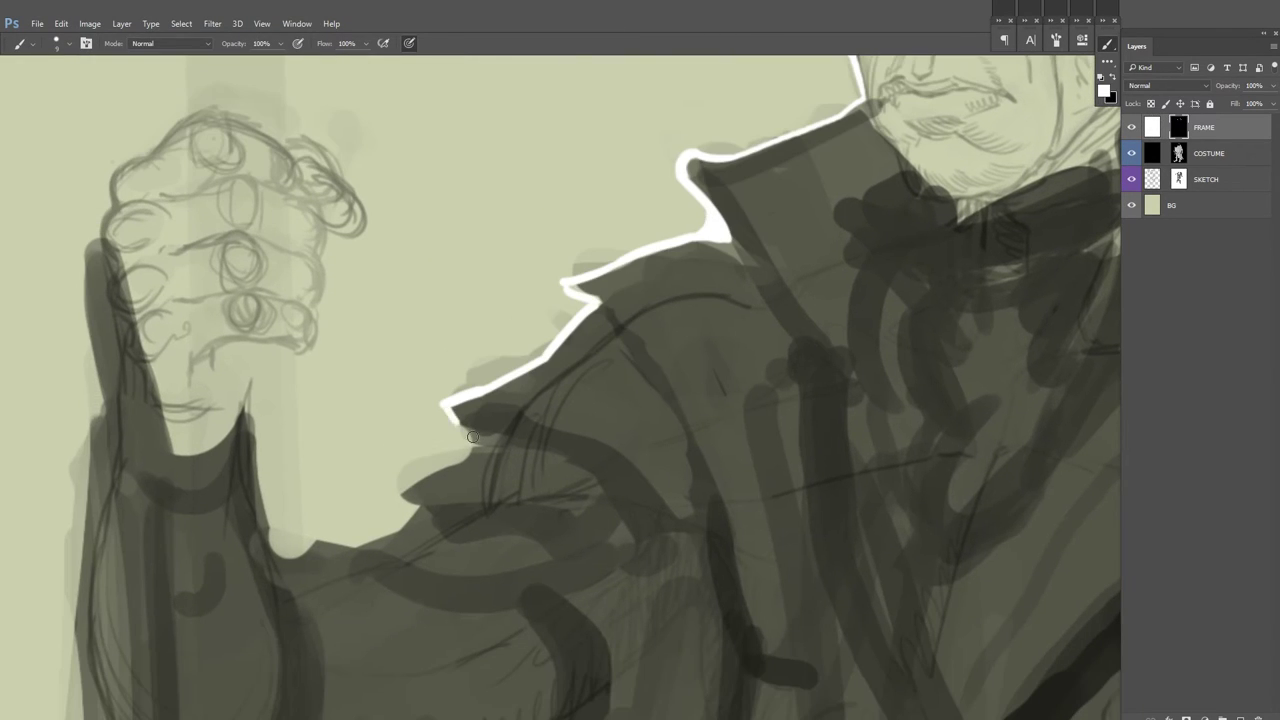
scroll(474, 440, "down", 3)
scroll(474, 440, "left", 3)
left_click_drag(600, 382, 491, 400)
scroll(485, 405, "up", 3)
mouse_move(313, 255)
left_mouse_down()
mouse_move(325, 204)
mouse_move(372, 160)
mouse_move(540, 230)
mouse_move(514, 372)
left_mouse_up()
scroll(372, 160, "up", 2)
scroll(372, 160, "right", 1)
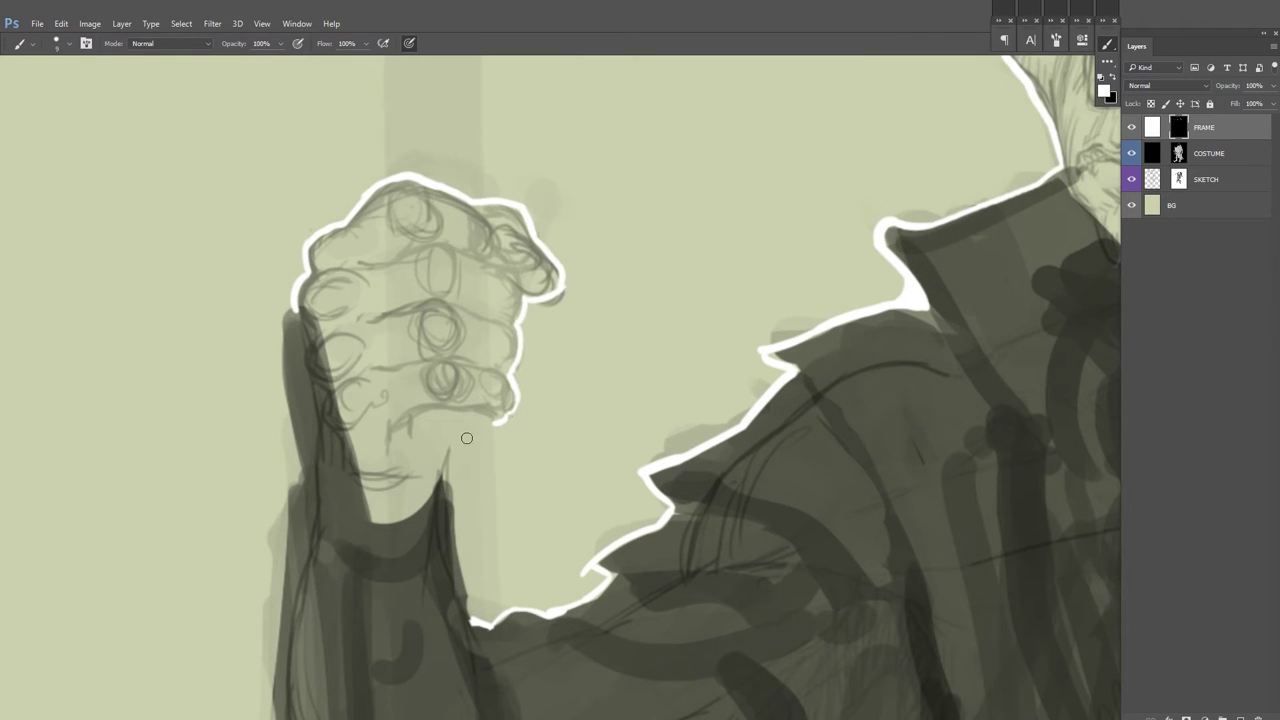
Step: Outline the raised wrist and both edges of its upright sleeve in white
left_click_drag(446, 430, 446, 495)
scroll(446, 495, "down", 2)
left_click_drag(450, 370, 485, 528)
scroll(485, 528, "down", 2)
left_click_drag(295, 135, 300, 438)
Step: Outline the shoulder and layered upper sleeve of the lowered arm in white
scroll(343, 354, "down", 4)
scroll(420, 180, "up", 2)
scroll(443, 294, "down", 1)
key("x")
scroll(191, 165, "down", 3)
scroll(300, 300, "down", 3)
scroll(529, 245, "up", 2)
key("x")
left_click_drag(440, 200, 529, 245)
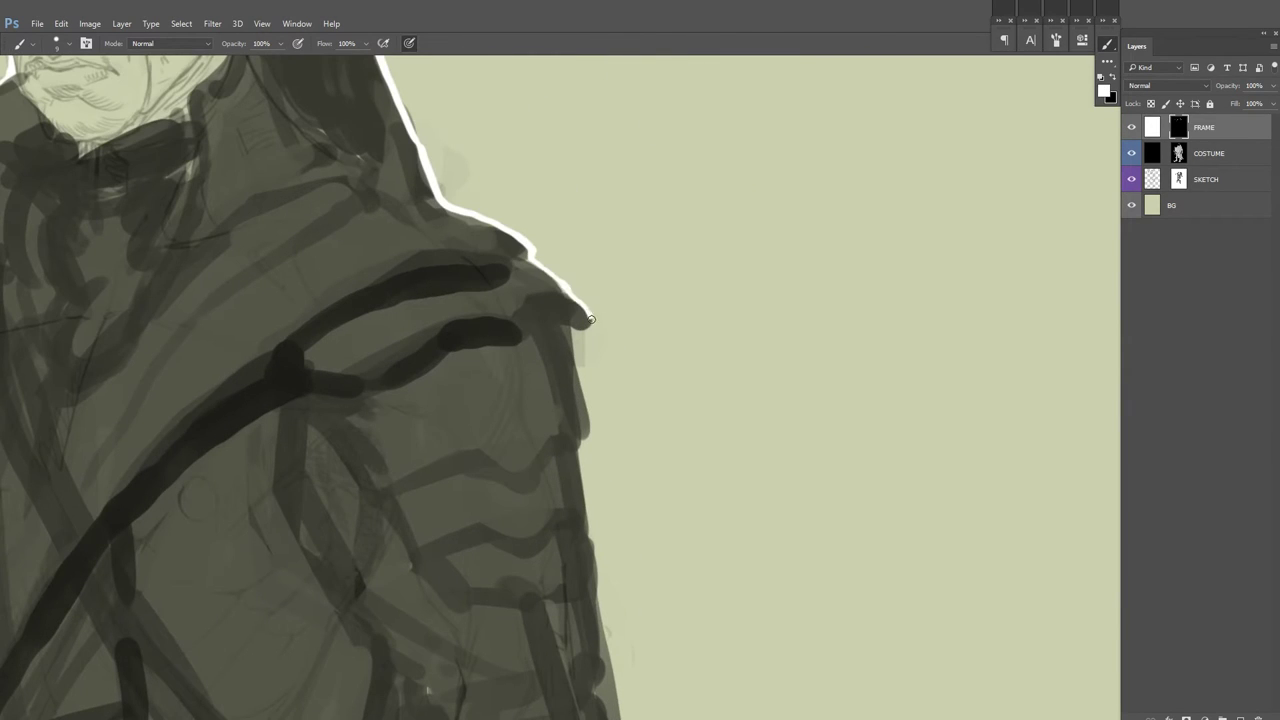
left_click_drag(572, 326, 582, 450)
scroll(582, 450, "down", 2)
left_click_drag(558, 352, 560, 490)
scroll(560, 490, "down", 3)
left_click_drag(575, 302, 590, 403)
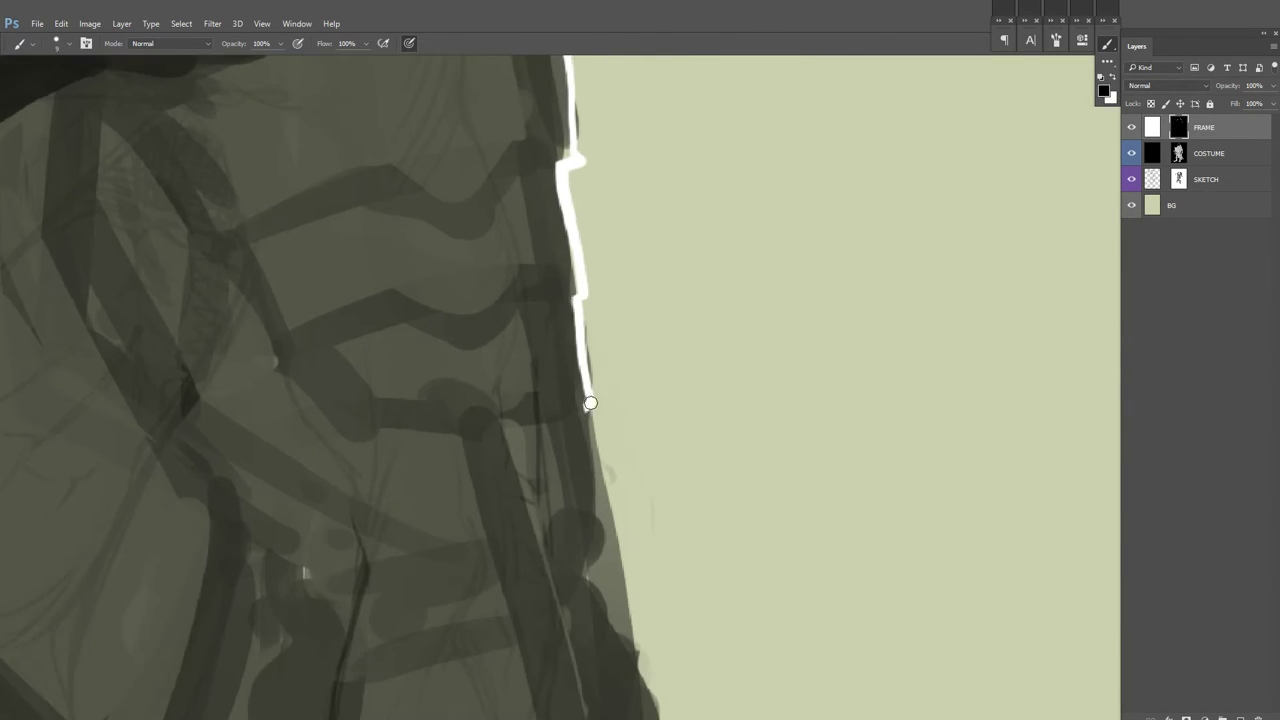
Step: Extend the white outline down the cape's outer edge past the lowered hand
scroll(590, 403, "down", 3)
left_click_drag(556, 172, 598, 350)
scroll(598, 350, "down", 3)
mouse_move(542, 232)
left_mouse_down()
mouse_move(550, 456)
mouse_move(512, 504)
left_mouse_up()
scroll(512, 504, "down", 3)
left_click_drag(506, 342, 486, 508)
scroll(486, 508, "down", 3)
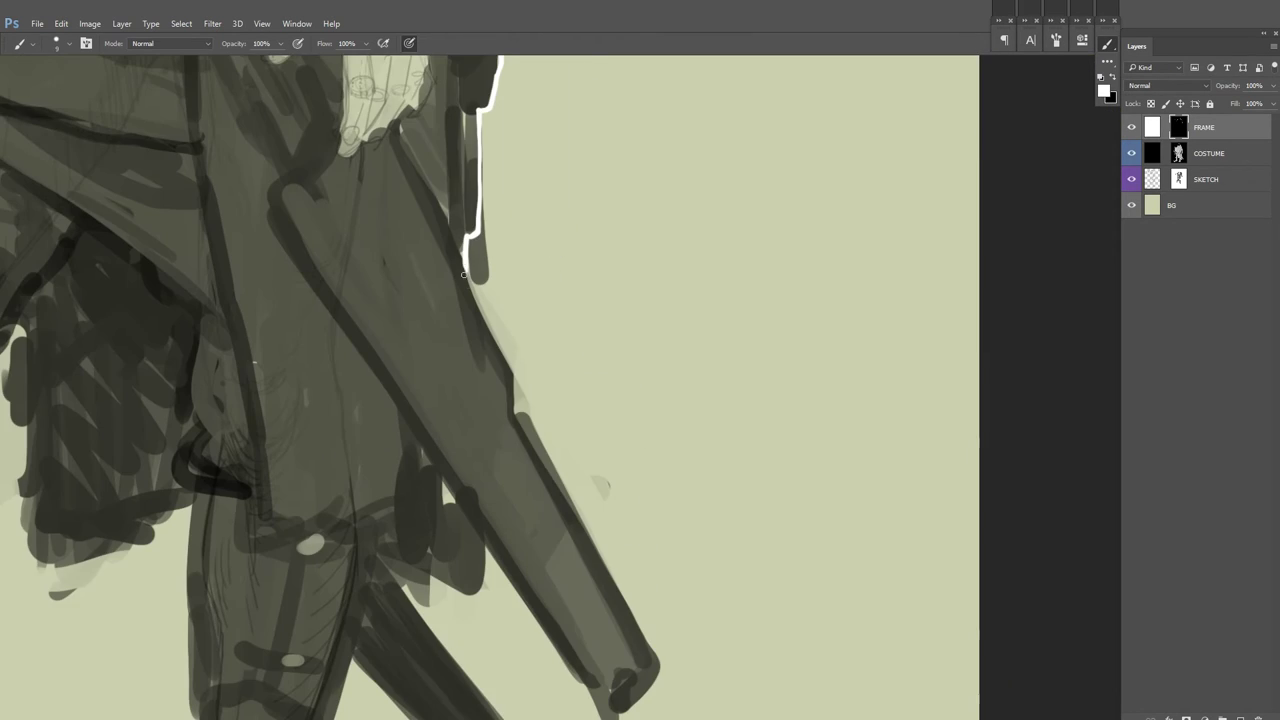
Step: Outline the long scabbard down to its blunt end and the coat hem beside it in white
left_click_drag(466, 262, 520, 410)
mouse_move(518, 410)
left_mouse_down()
mouse_move(604, 562)
mouse_move(532, 538)
mouse_move(616, 482)
left_mouse_up()
scroll(612, 577, "down", 3)
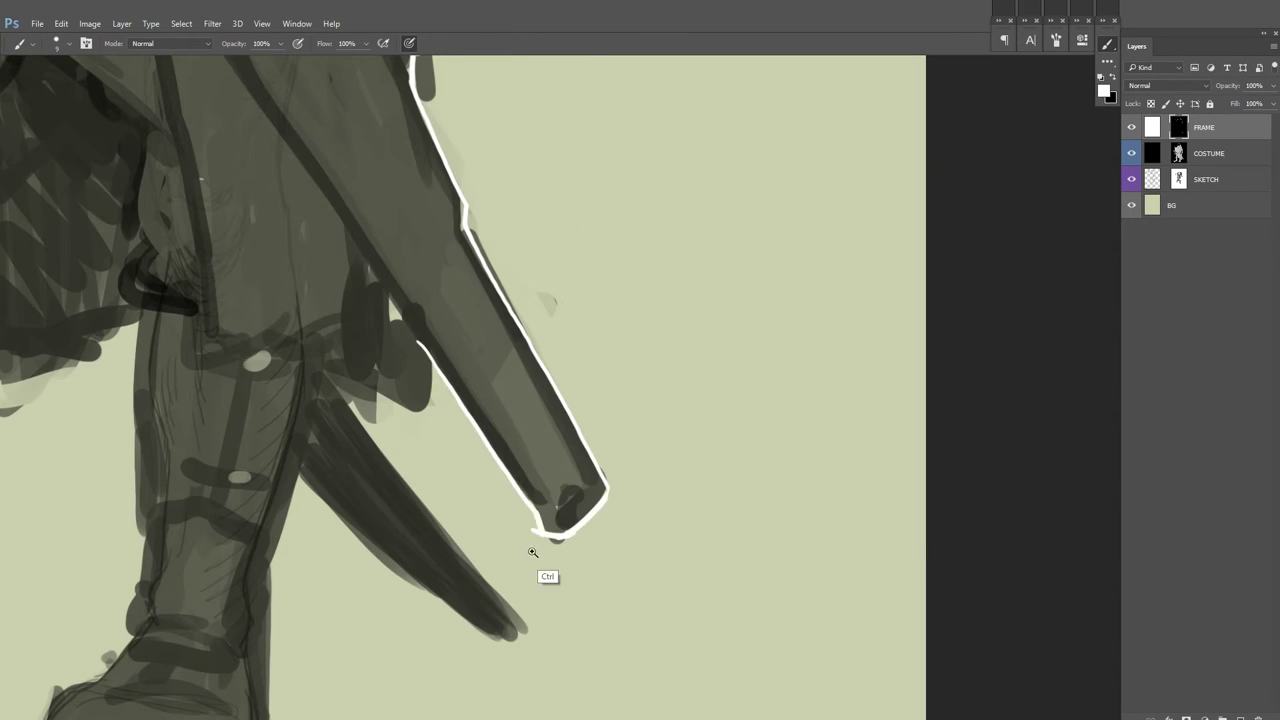
left_click_drag(494, 345, 418, 448)
scroll(418, 448, "up", 2)
scroll(400, 420, "up", 1)
left_click_drag(406, 378, 399, 468)
Step: Cut a pointed notch into the cape's lower edge beside the lowered hand and fill it white
scroll(389, 445, "down", 2)
scroll(600, 400, "down", 3)
scroll(650, 340, "up", 3)
left_click_drag(640, 330, 672, 372)
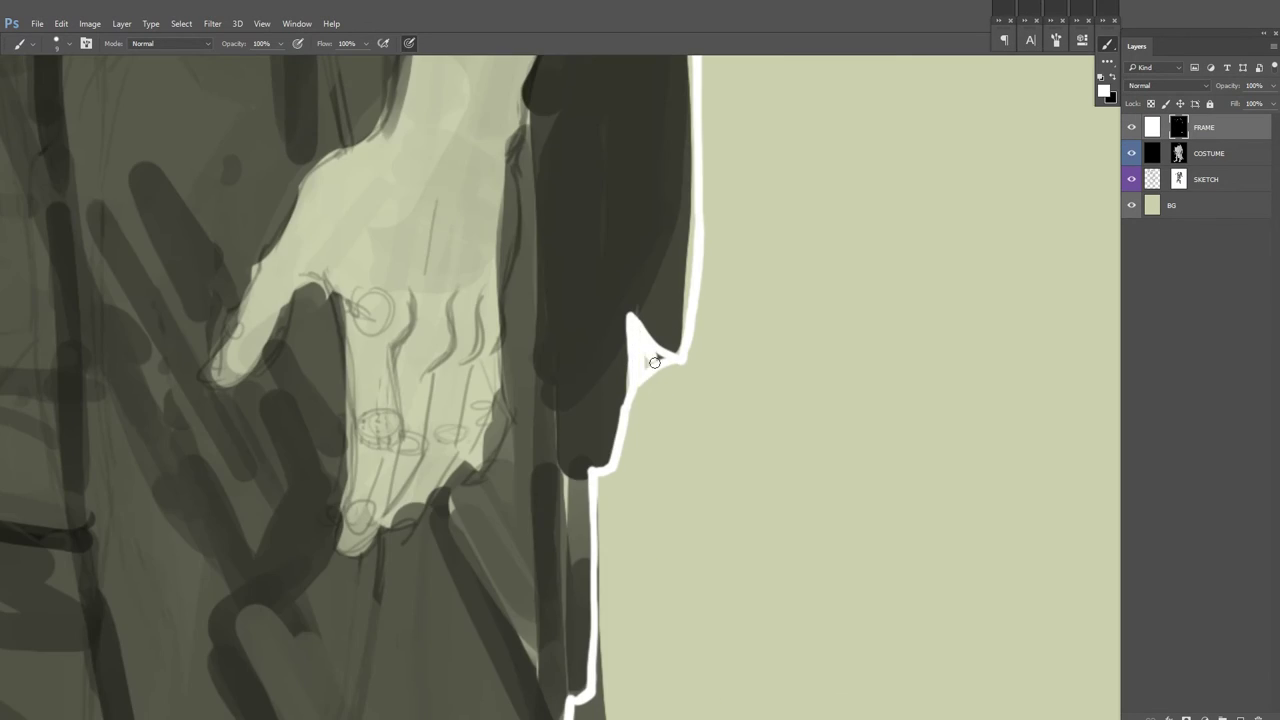
Step: Outline the cape hanging below the raised arm in white, following its tattered, pointed hem
scroll(690, 335, "left", 2)
key("x")
scroll(666, 462, "down", 3)
scroll(234, 334, "up", 3)
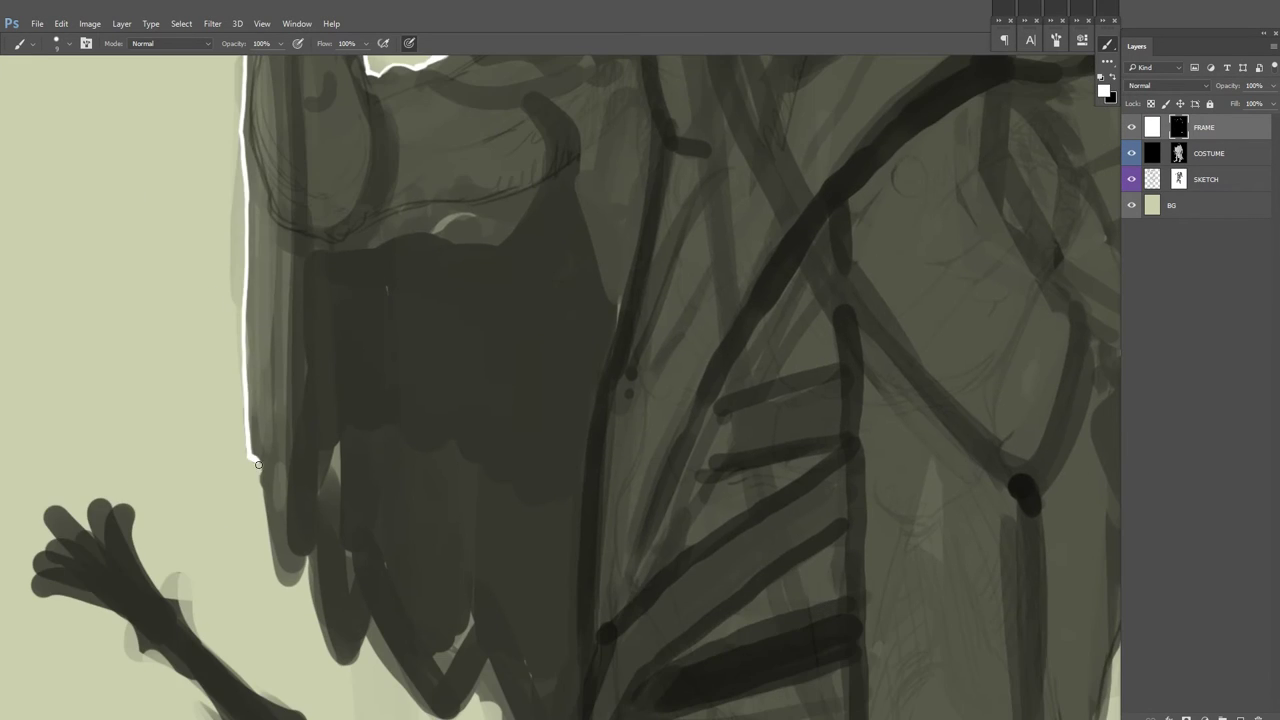
scroll(290, 400, "up", 1)
mouse_move(298, 402)
left_mouse_down()
mouse_move(305, 450)
mouse_move(372, 528)
mouse_move(490, 622)
mouse_move(546, 628)
left_mouse_up()
scroll(680, 400, "down", 3)
scroll(640, 360, "up", 3)
Step: Outline the front edge of the forward leg in white, from the thigh over the knee folds to the boot
left_click_drag(500, 70, 458, 318)
scroll(478, 470, "up", 2)
mouse_move(455, 388)
left_mouse_down()
mouse_move(478, 470)
mouse_move(502, 372)
mouse_move(412, 550)
left_mouse_up()
key("x")
mouse_move(412, 550)
left_mouse_down()
mouse_move(665, 317)
mouse_move(822, 310)
left_mouse_up()
mouse_move(822, 310)
left_mouse_down()
mouse_move(650, 330)
mouse_move(516, 412)
mouse_move(490, 448)
left_mouse_up()
key("x")
key("x")
Step: Outline the forward boot's foot and sole and run the white line up its inner edge to the knee
scroll(531, 434, "down", 2)
mouse_move(300, 405)
left_mouse_down()
mouse_move(490, 488)
mouse_move(665, 440)
mouse_move(951, 394)
left_mouse_up()
mouse_move(916, 182)
left_mouse_down()
mouse_move(673, 296)
mouse_move(700, 515)
left_mouse_up()
left_click_drag(690, 300, 630, 560)
left_click_drag(620, 186, 630, 532)
scroll(630, 532, "up", 3)
left_click_drag(600, 279, 592, 336)
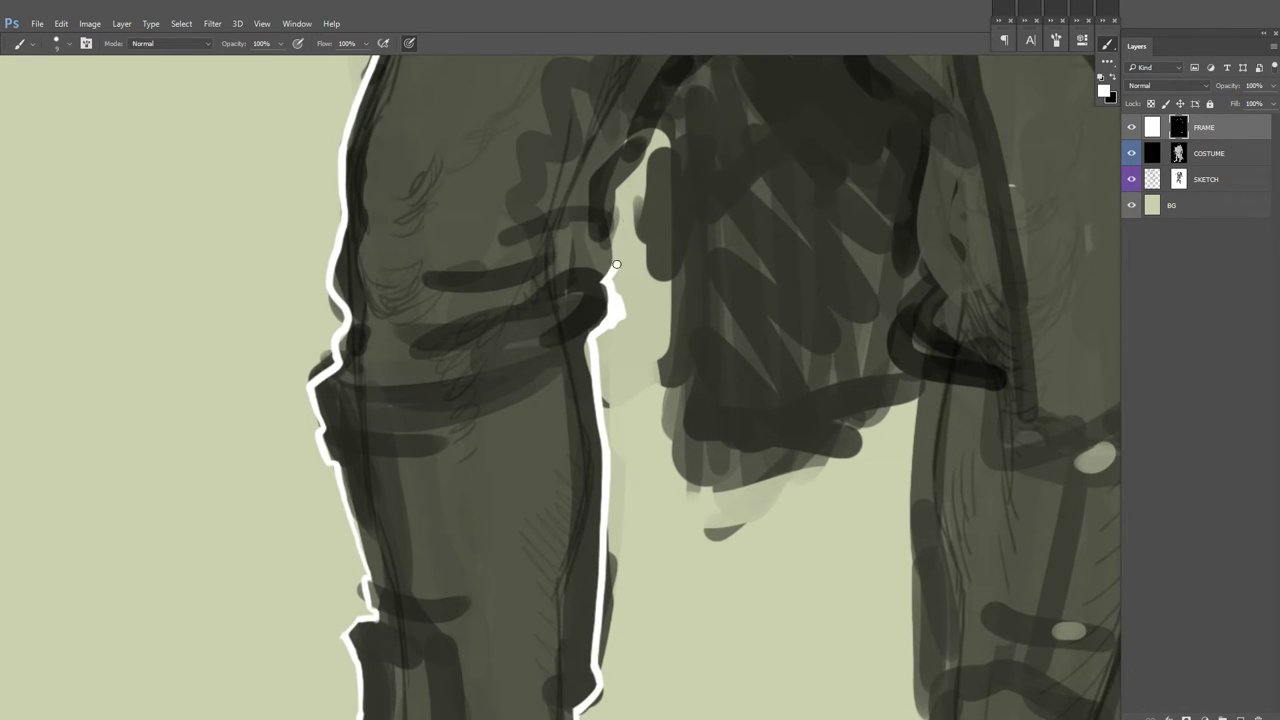
Step: Outline the forward leg's inner knee, the coat panel between the legs and the rear boot in white
mouse_move(612, 240)
left_mouse_down()
mouse_move(640, 370)
mouse_move(843, 545)
mouse_move(567, 214)
left_mouse_up()
left_click_drag(567, 205, 616, 288)
scroll(616, 288, "down", 3)
mouse_move(645, 180)
left_mouse_down()
mouse_move(614, 340)
mouse_move(462, 584)
left_mouse_up()
scroll(931, 380, "down", 2)
scroll(647, 208, "up", 3)
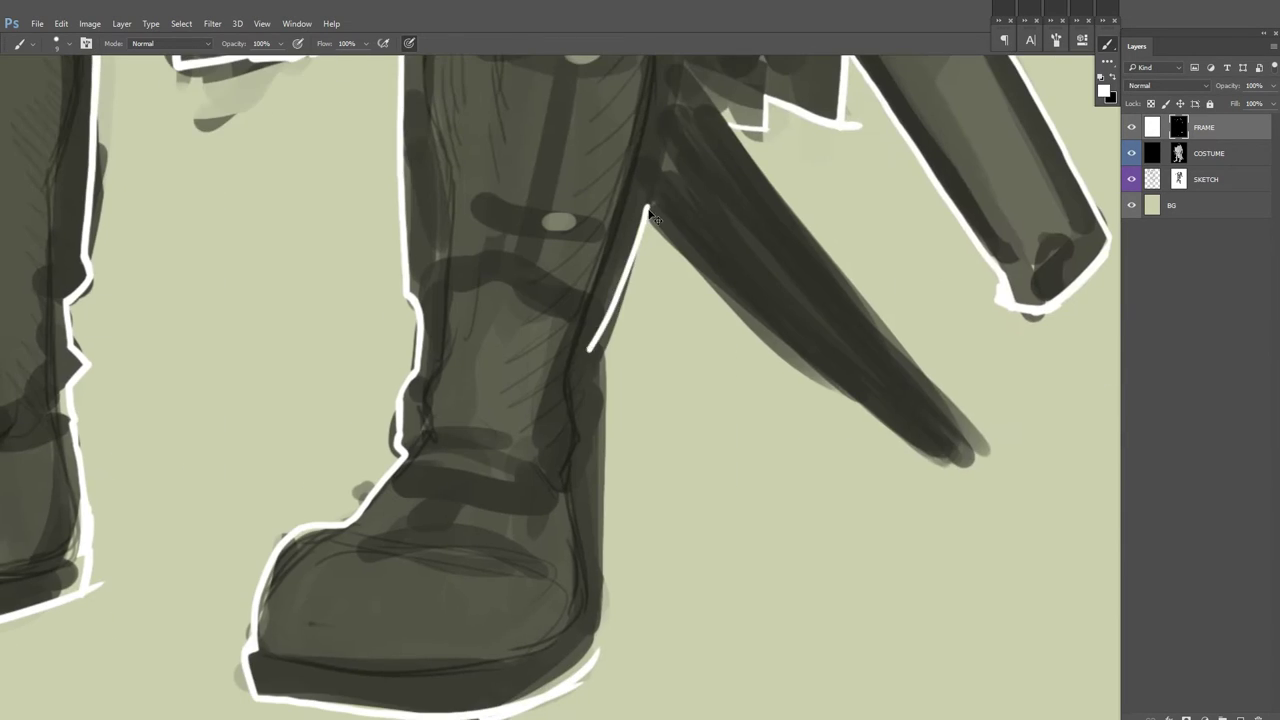
mouse_move(647, 208)
left_mouse_down()
mouse_move(595, 540)
mouse_move(598, 660)
left_mouse_up()
Step: Outline the pointed blade behind the rear boot and fill the narrow gap between the legs with white
scroll(613, 401, "up", 2)
scroll(613, 401, "right", 3)
left_click_drag(272, 400, 590, 630)
left_click_drag(332, 290, 471, 449)
scroll(423, 297, "up", 3)
mouse_move(315, 285)
left_mouse_down()
mouse_move(366, 331)
mouse_move(543, 209)
mouse_move(590, 270)
left_mouse_up()
scroll(406, 523, "down", 4)
scroll(381, 182, "up", 4)
scroll(381, 182, "down", 5)
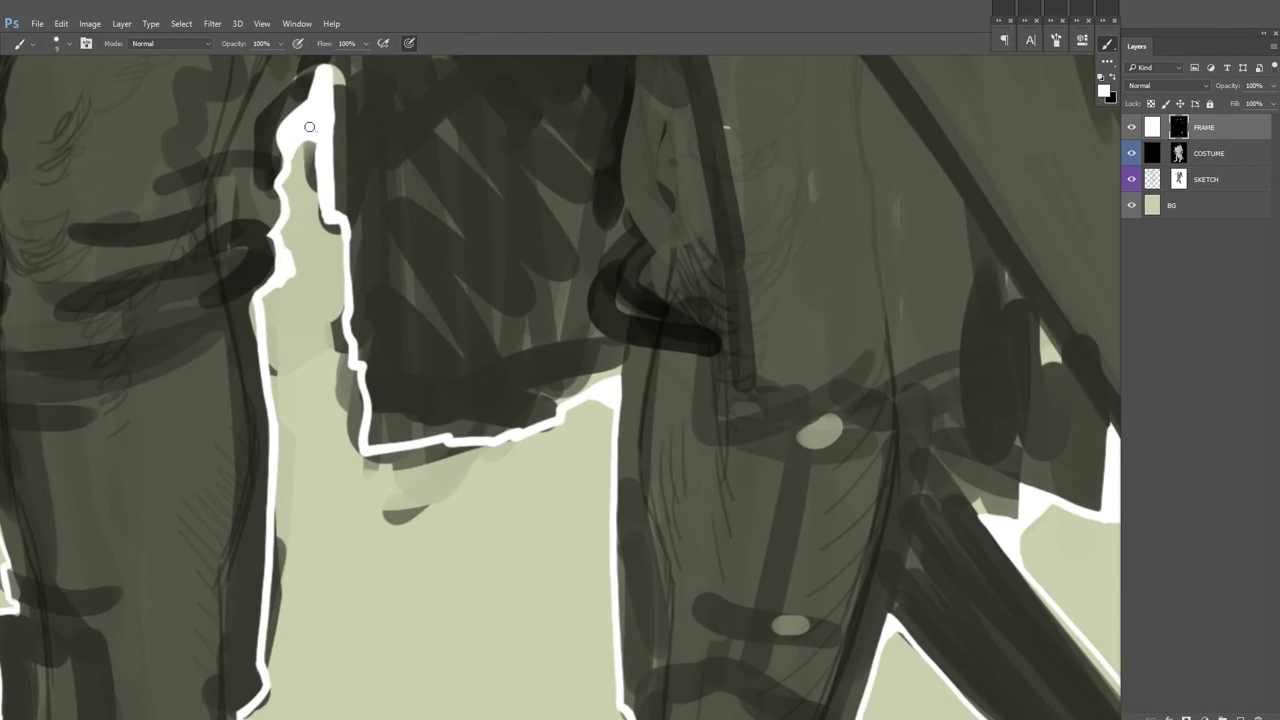
Step: Outline the sword's grip and flared pommel at the hip in white
key("h")
scroll(644, 280, "up", 5)
scroll(644, 280, "up", 1)
left_click_drag(478, 348, 538, 270)
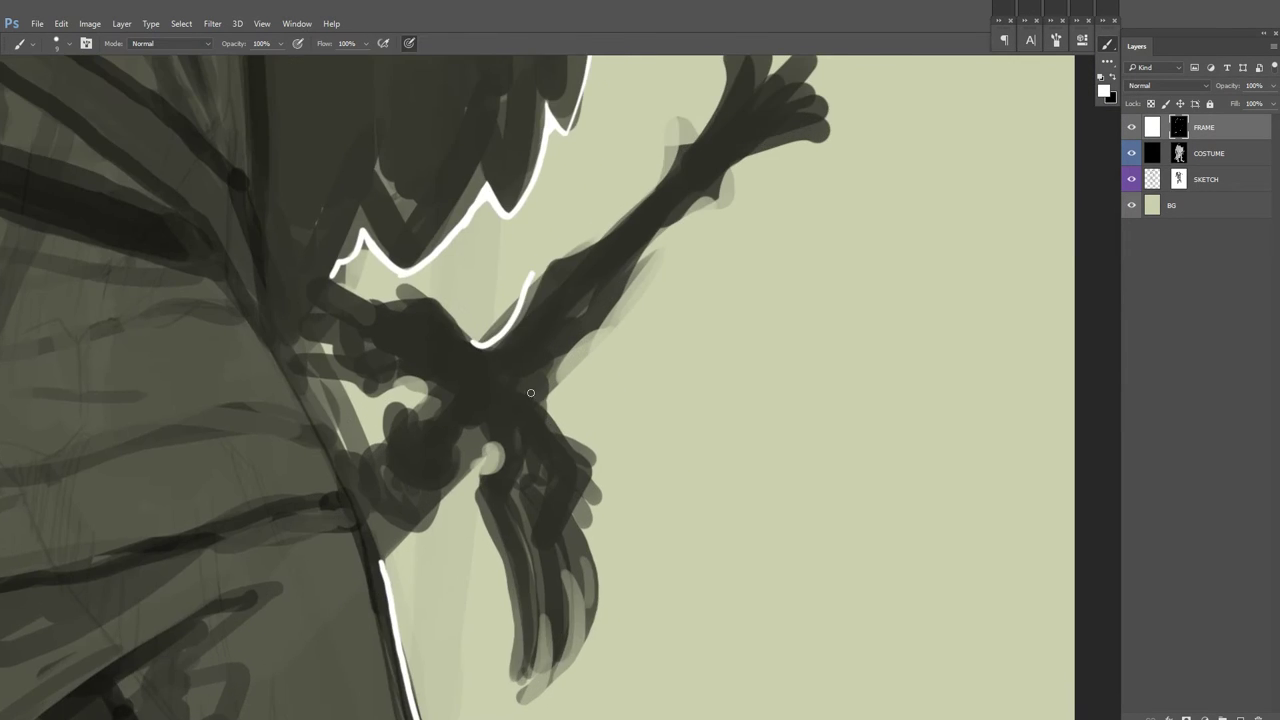
left_click_drag(602, 332, 526, 400)
mouse_move(520, 316)
left_mouse_down()
mouse_move(584, 250)
mouse_move(580, 280)
mouse_move(678, 172)
left_mouse_up()
mouse_move(583, 358)
left_mouse_down()
mouse_move(700, 195)
mouse_move(623, 340)
mouse_move(612, 240)
left_mouse_up()
left_click_drag(695, 318, 625, 345)
mouse_move(608, 238)
left_mouse_down()
mouse_move(650, 217)
mouse_move(700, 318)
left_mouse_up()
Step: Outline the sword's curved crossguard down to its lower point and along its upper arm, correcting stray white
key("x")
mouse_move(461, 599)
left_mouse_down()
mouse_move(555, 279)
mouse_move(592, 395)
mouse_move(513, 555)
left_mouse_up()
key("x")
left_click_drag(491, 327, 515, 558)
left_click_drag(440, 340, 378, 422)
key("x")
mouse_move(502, 182)
left_mouse_down()
mouse_move(0, 171)
mouse_move(307, 337)
left_mouse_up()
key("x")
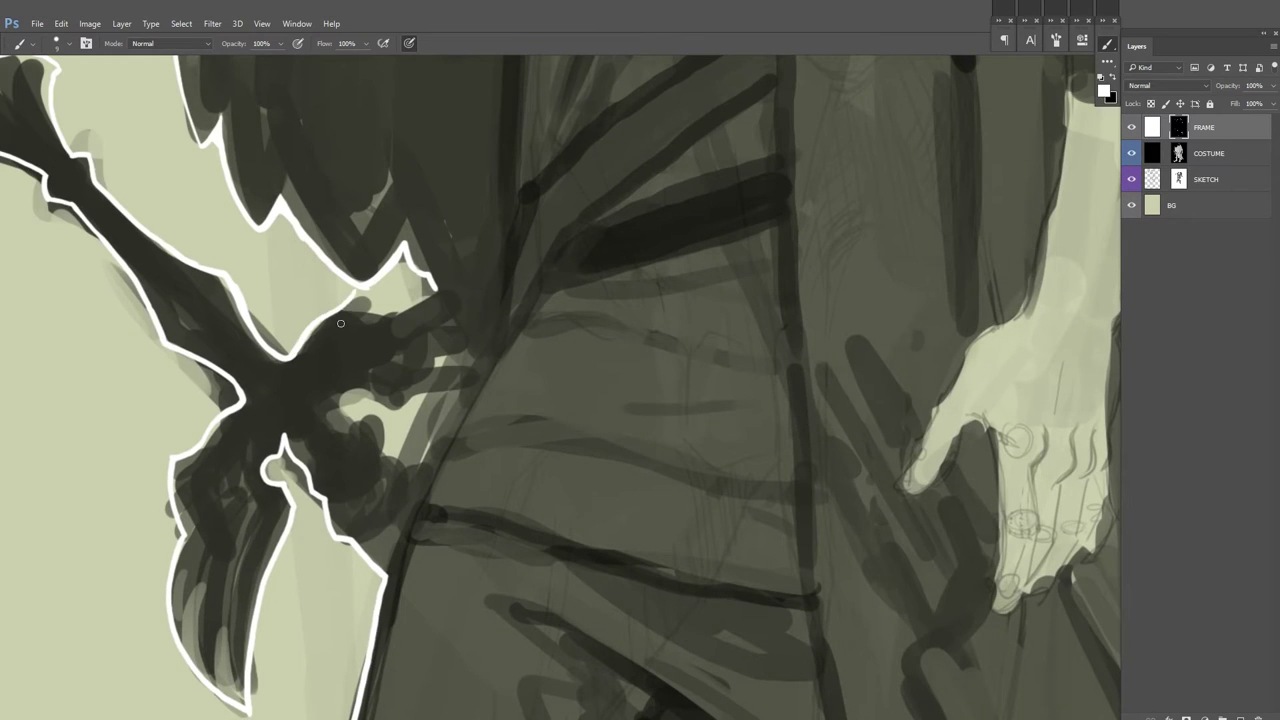
Step: Fill the gap between the cape and crossguard with white and outline the opening between the crossguard and hip
key("x")
left_click_drag(392, 294, 382, 275)
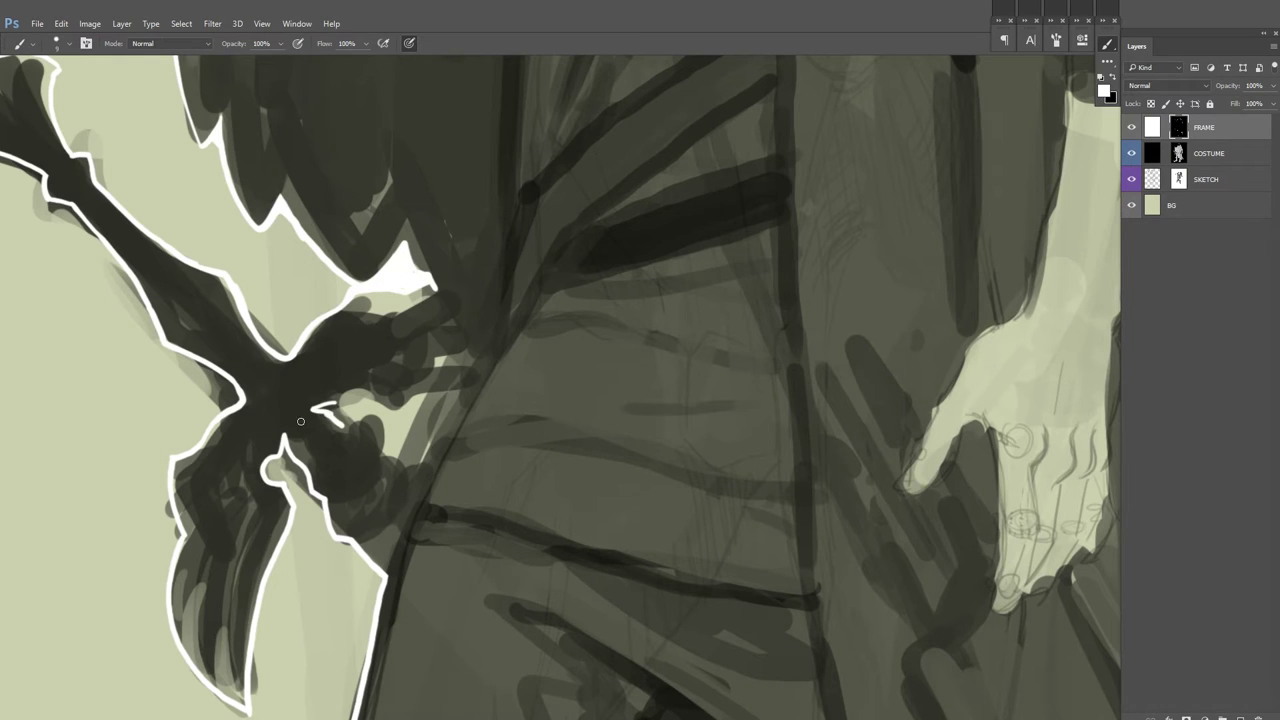
mouse_move(334, 404)
left_mouse_down()
mouse_move(462, 331)
mouse_move(410, 465)
left_mouse_up()
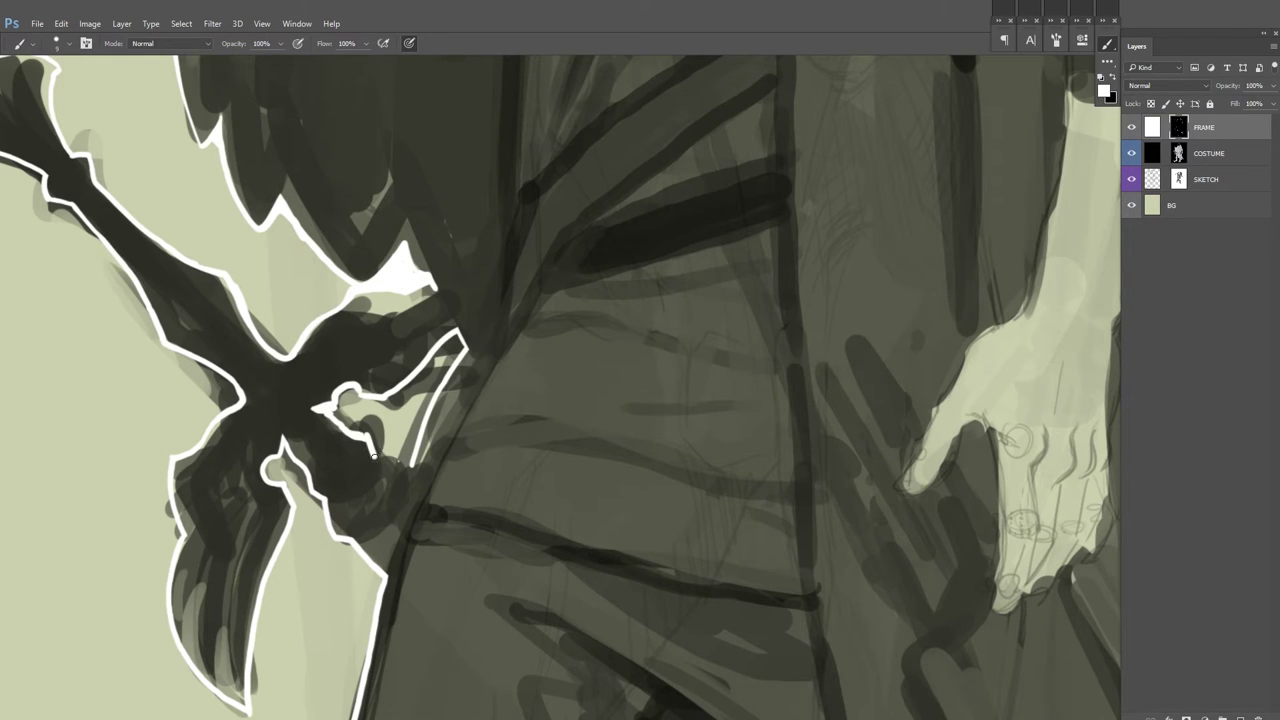
mouse_move(388, 402)
left_mouse_down()
mouse_move(452, 348)
mouse_move(392, 442)
mouse_move(396, 405)
left_mouse_up()
Step: Select the area outside the figure's outline on the FRAME layer, fill it with white and deselect
key("ctrl+0")
key("f")
key("f")
key("w")
left_click(557, 173)
key("ctrl+BackSpace")
key("ctrl+d")
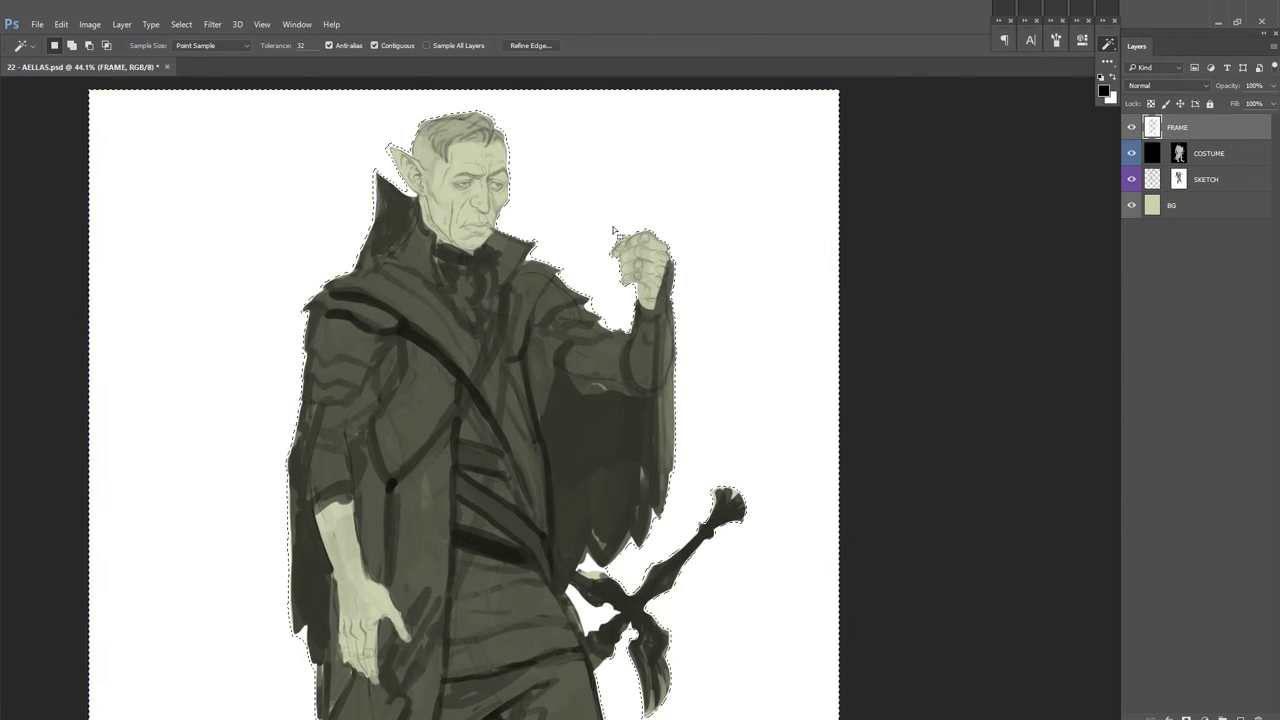
Step: Lock the FRAME layer and show the whole figure in mirrored view
key("f")
key("ctrl+minus")
key("ctrl+z")
key("ctrl+z")
key("h")
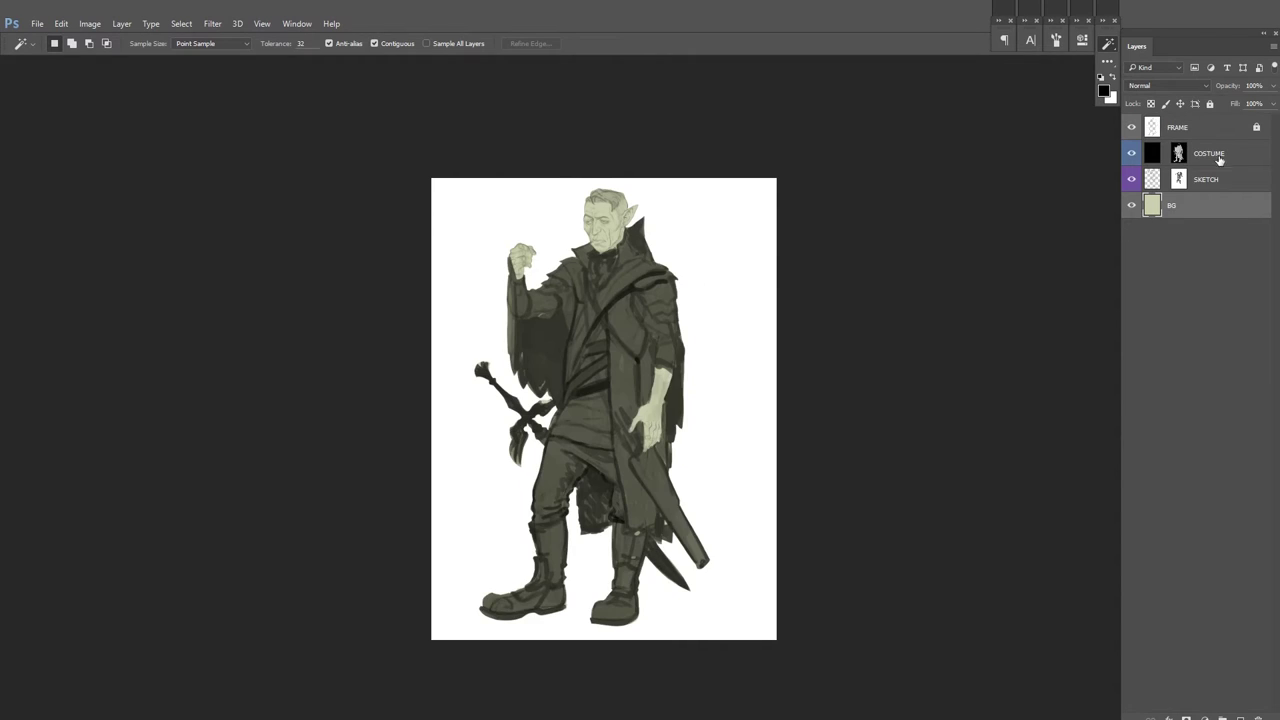
Step: Rename the COSTUME layer as COSTUME SKETCH and duplicate the document as 22 - AELLAS copy
left_click(1242, 153)
key("f")
key("ctrl+0")
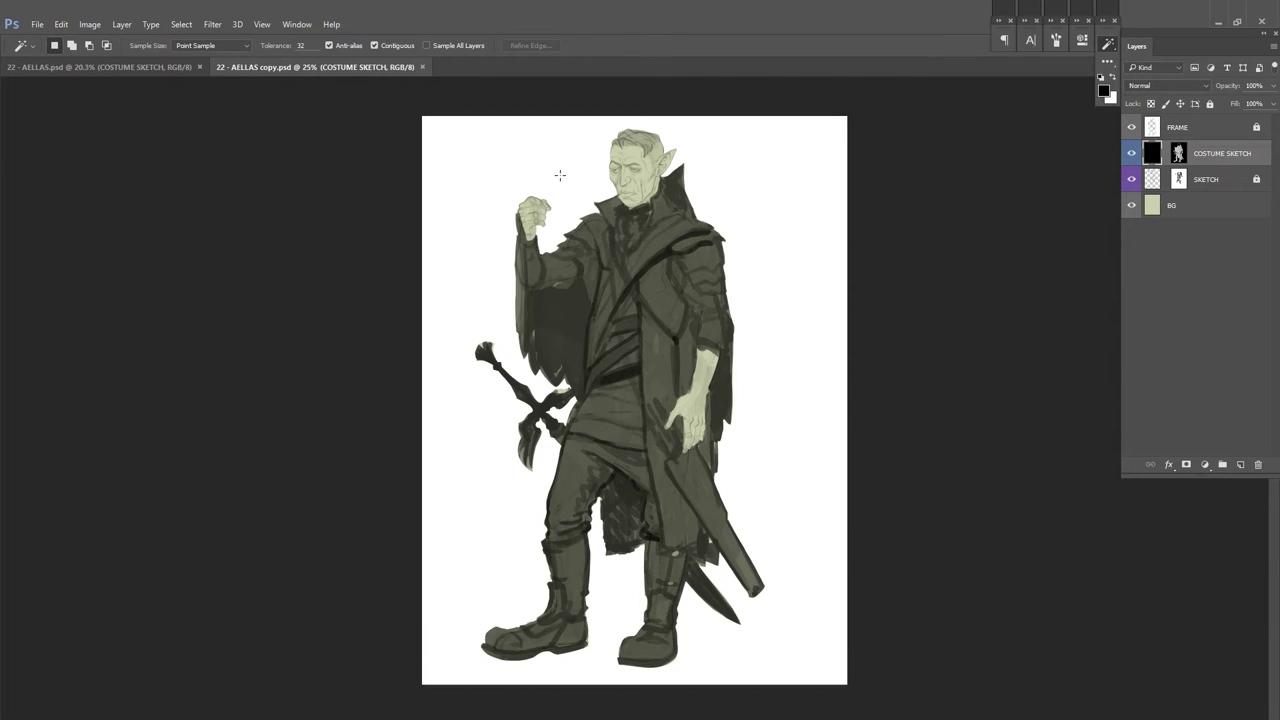
Step: Lock the COSTUME SKETCH layer and add a brown, black-masked layer named CHAINMAIL above it with a green label
key("h")
key("ctrl+slash")
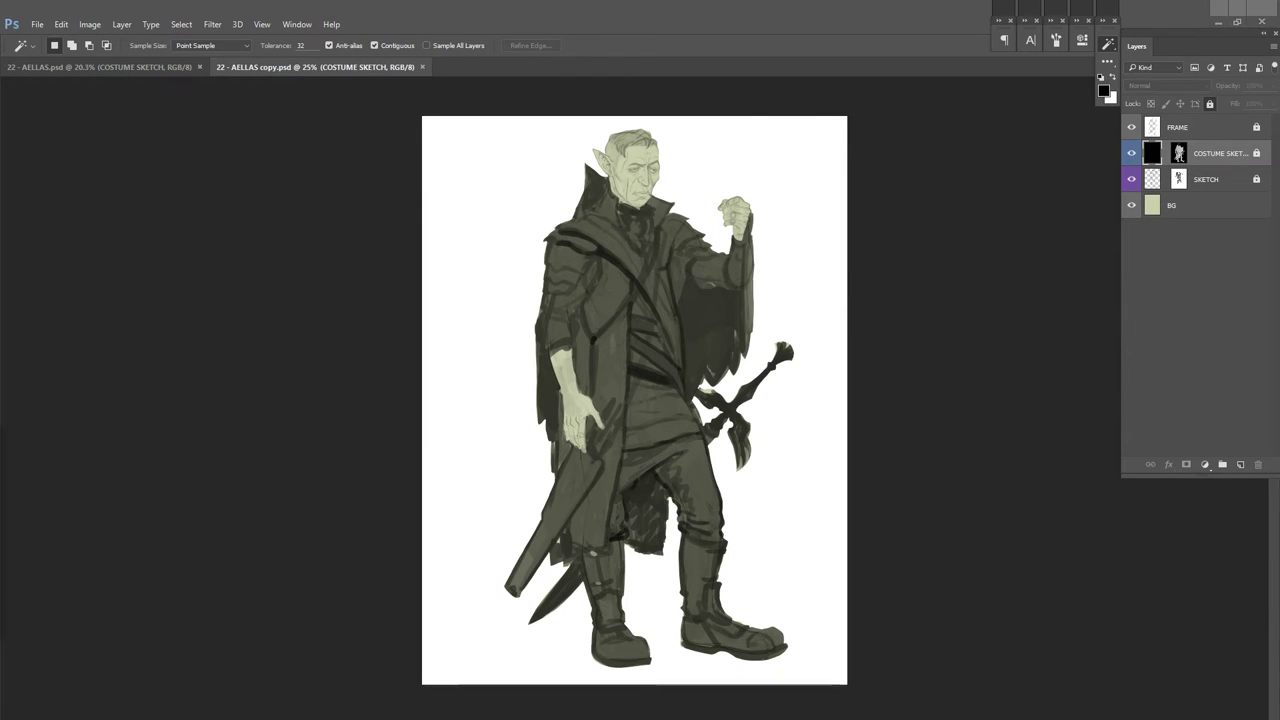
key("f")
key("Return")
double_click(1204, 153)
scroll(867, 300, "up", 5)
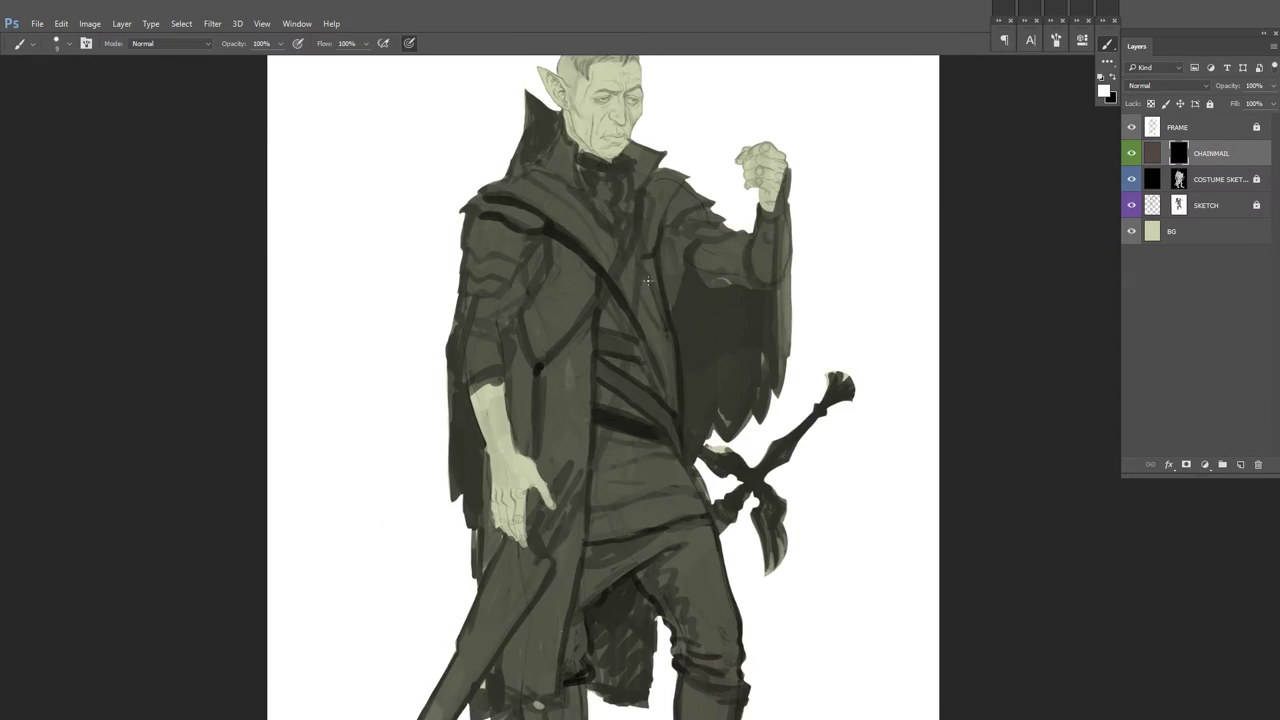
Step: Outline and fill the tunic area below the crossed collar on the CHAINMAIL layer's mask
key("b")
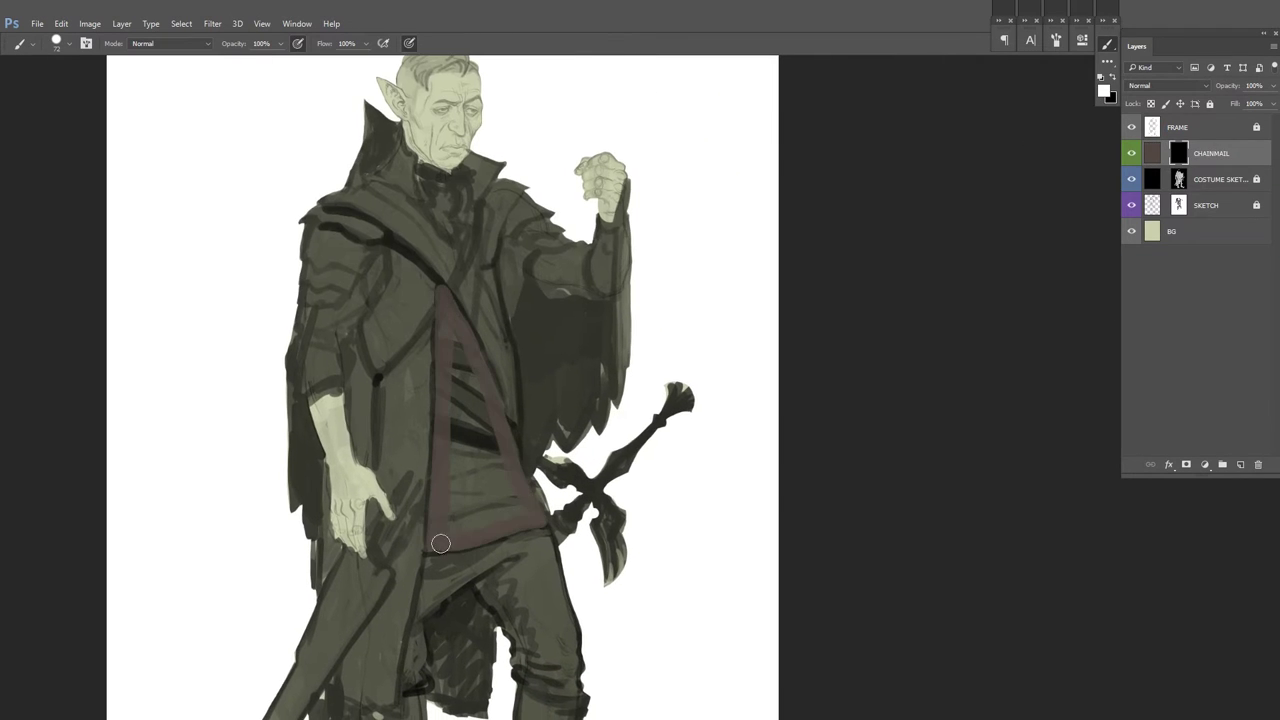
key("alt+BackSpace")
right_click(514, 402)
key("Escape")
key("x")
scroll(518, 463, "up", 3)
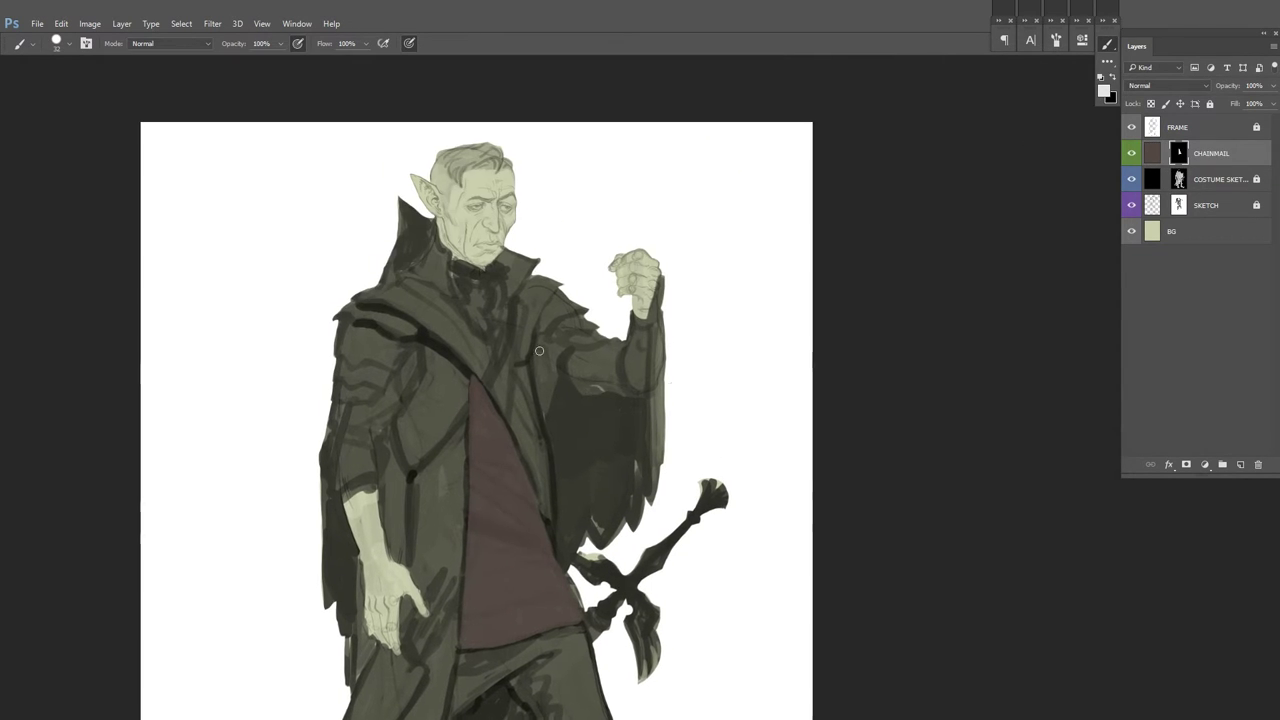
Step: Add a dark brown, black-masked layer named JACKET above CHAINMAIL and give it a yellow label
key("ctrl+shift+h")
scroll(689, 423, "down", 3)
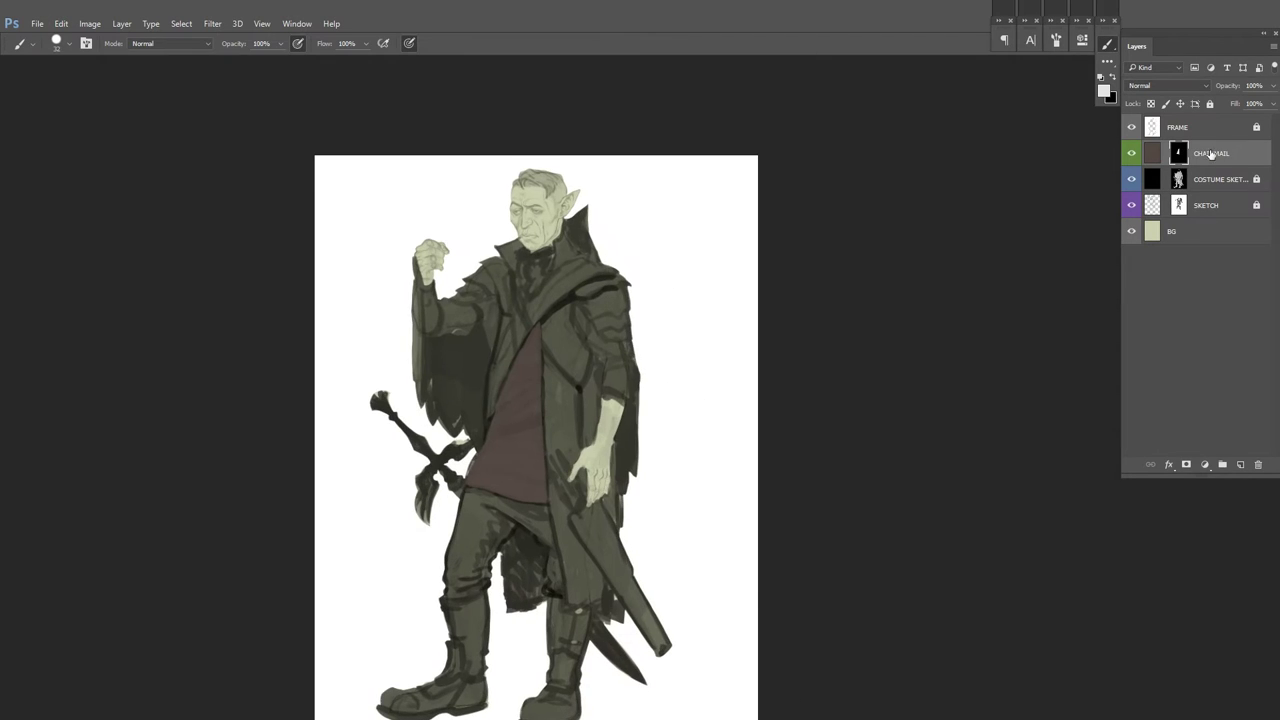
left_click(1104, 90)
left_click(932, 371)
double_click(1210, 153)
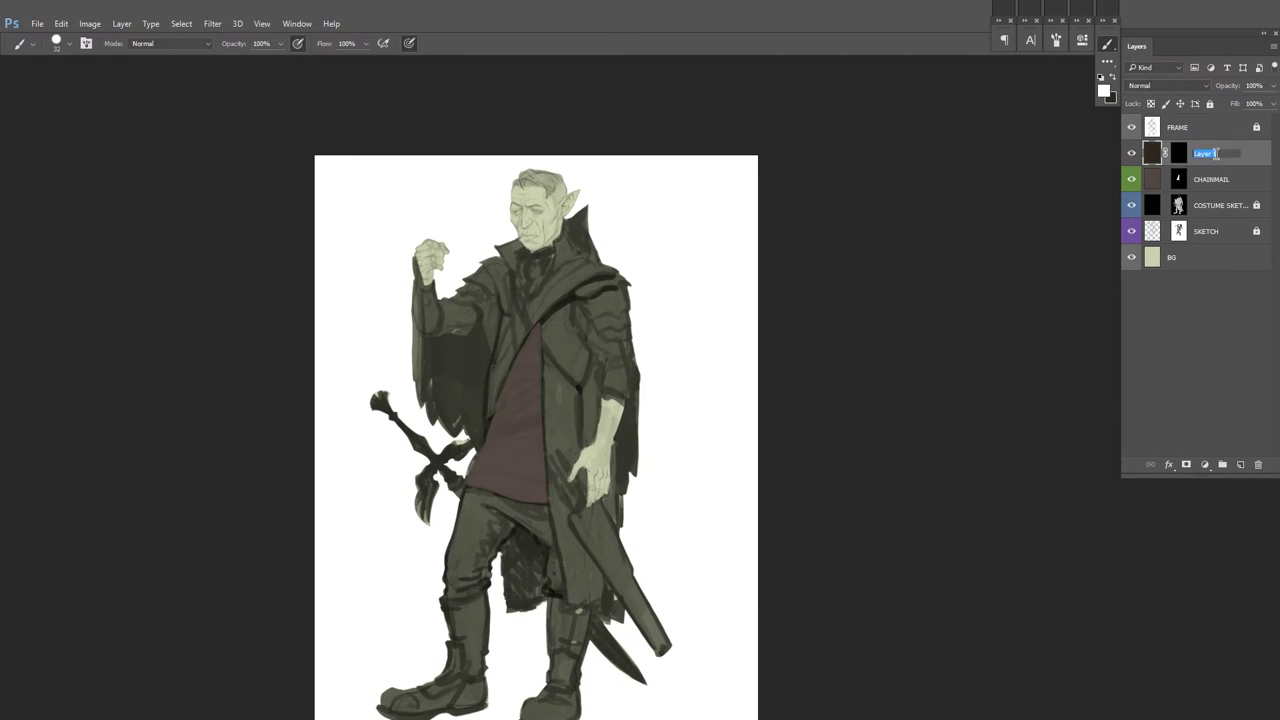
type("JACKET")
right_click(1131, 153)
left_click(1160, 265)
Step: Paint the jacket's chest panel and short sleeve beside the lowered arm on the JACKET layer's mask
scroll(605, 290, "up", 3)
left_click_drag(550, 305, 545, 480)
mouse_move(513, 335)
left_mouse_down()
mouse_move(513, 540)
mouse_move(580, 330)
left_mouse_up()
scroll(580, 344, "up", 1)
key("x")
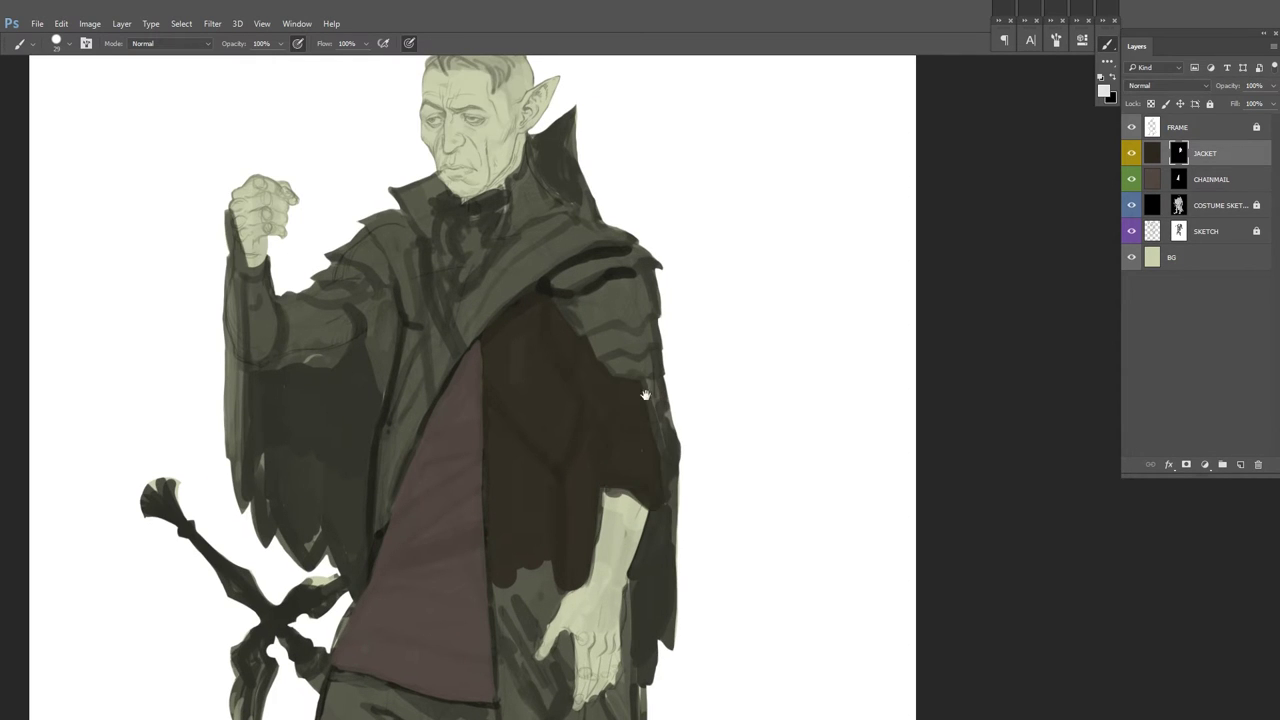
Step: Enlarge the brush and extend the jacket colour down the long coat panel next to the chainmail
scroll(630, 486, "down", 4)
key("ctrl+shift+h")
scroll(547, 424, "up", 4)
key("bracketright")
key("bracketright")
key("bracketright")
left_click_drag(547, 424, 550, 530)
scroll(550, 530, "down", 4)
left_click_drag(450, 555, 514, 480)
scroll(514, 480, "up", 3)
Step: Spread the jacket colour with a larger brush over the collar, cape, trousers, boots and scabbard
scroll(539, 390, "up", 4)
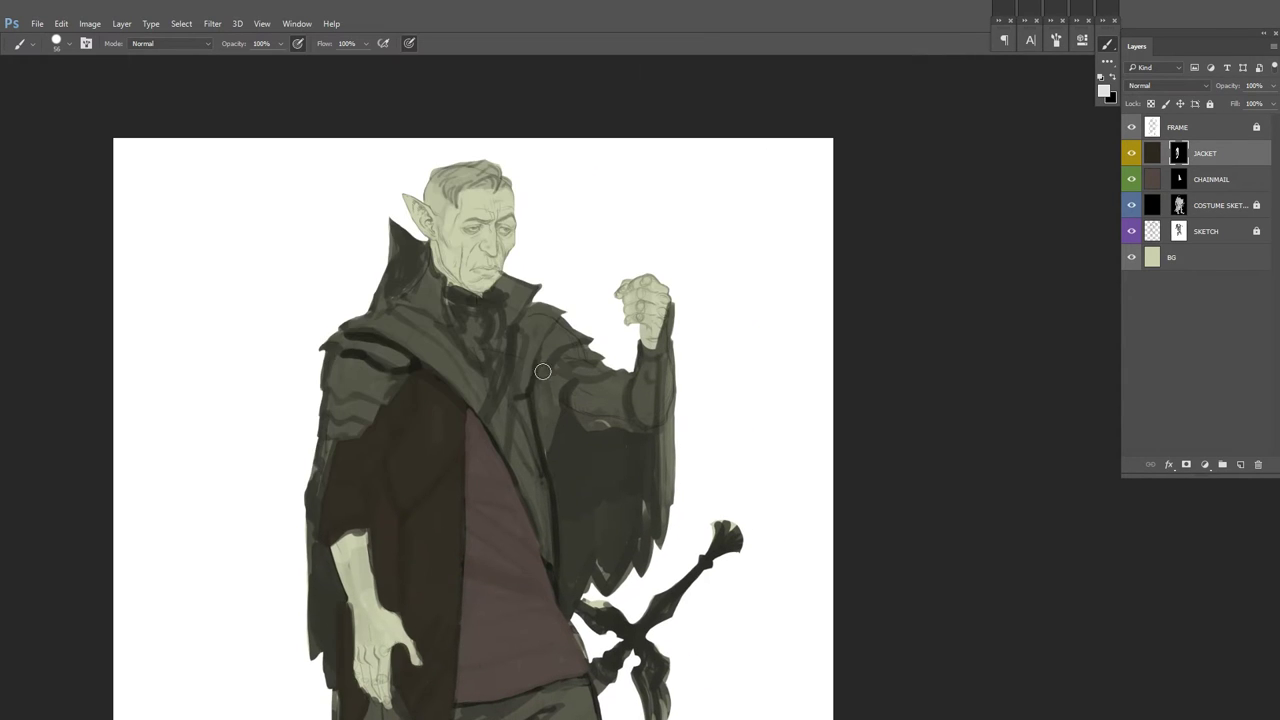
left_click(617, 414, "ctrl+alt")
right_click(617, 414)
key("Escape")
scroll(383, 483, "up", 2)
mouse_move(436, 410)
left_mouse_down()
mouse_move(690, 450)
mouse_move(660, 360)
mouse_move(531, 335)
mouse_move(555, 430)
left_mouse_up()
scroll(443, 537, "down", 5)
mouse_move(443, 537)
left_mouse_down()
mouse_move(440, 560)
mouse_move(616, 688)
left_mouse_up()
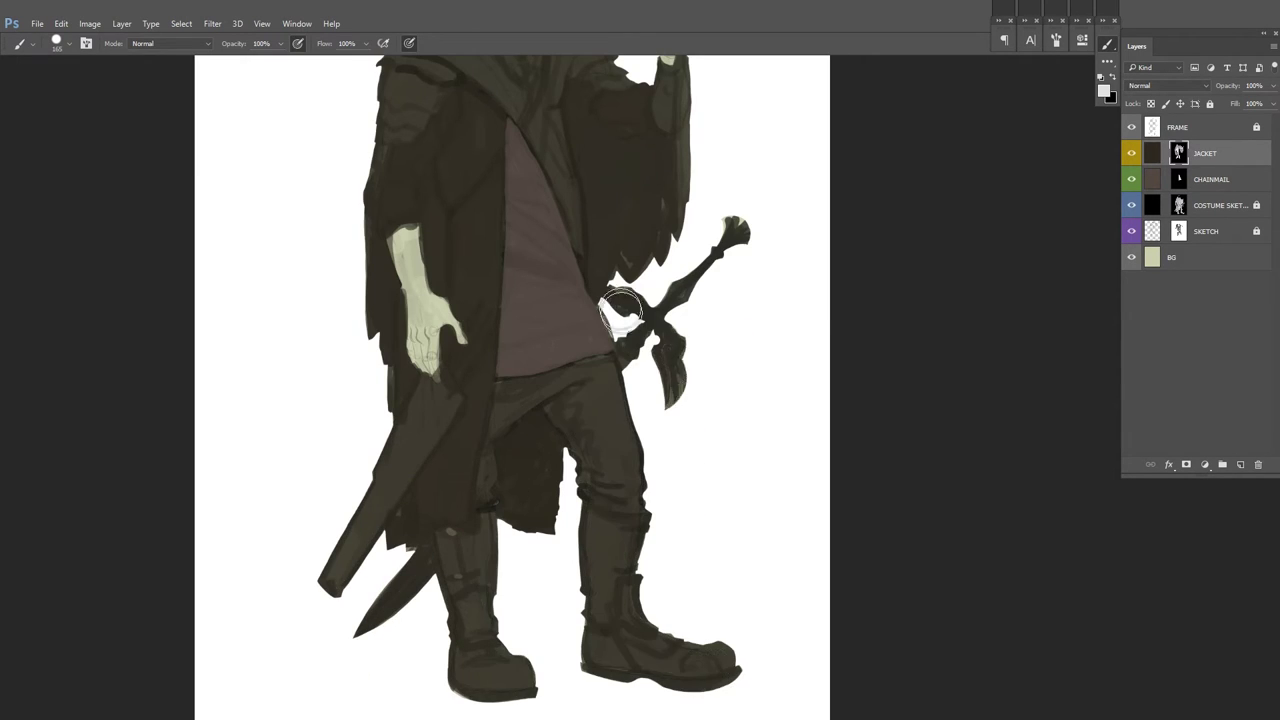
Step: Resize the brush to touch up the jacket colour and switch to the CHAINMAIL layer's mask
scroll(709, 229, "up", 4)
right_click(650, 275)
left_click_drag(725, 285, 745, 285)
key("Return")
key("alt+bracketleft")
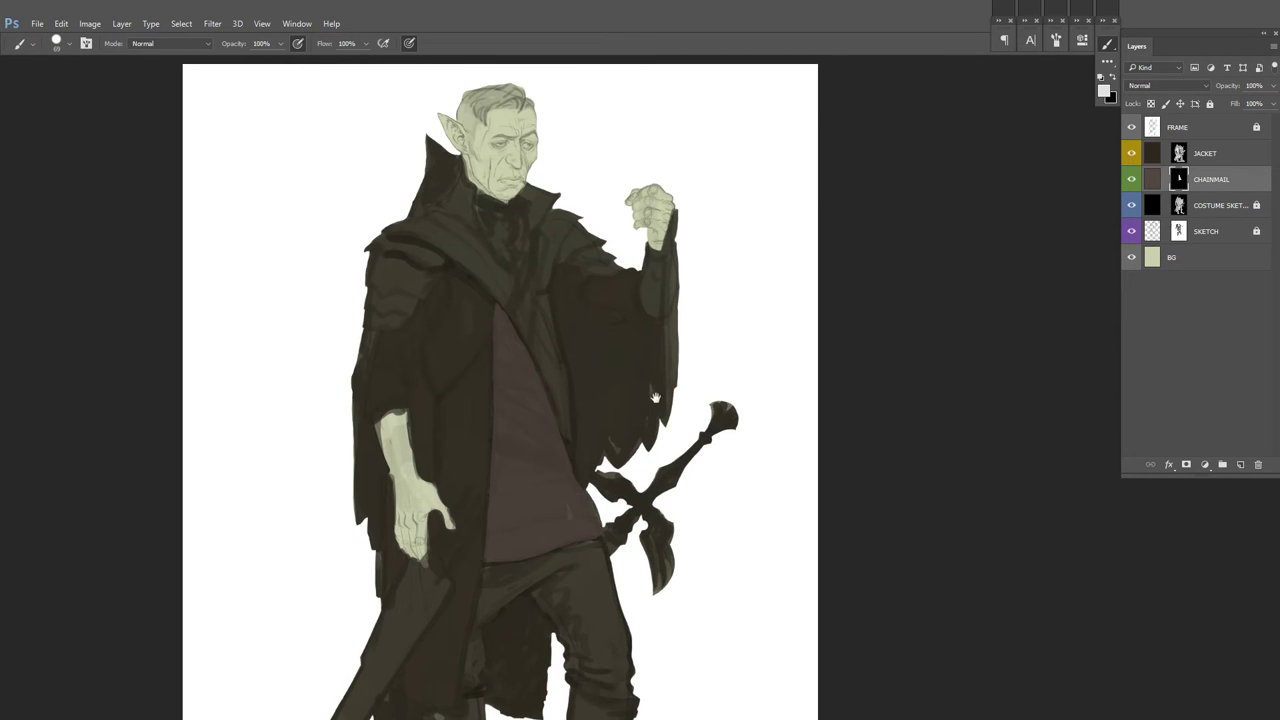
Step: Add a reddish-brown, black-masked layer named SKIN above JACKET with an orange label and target its mask
key("ctrl+minus")
key("ctrl+minus")
key("h")
key("alt+bracketright")
left_click(1104, 91)
left_click(720, 449)
key("Return")
left_click(1177, 153)
scroll(594, 305, "up", 5)
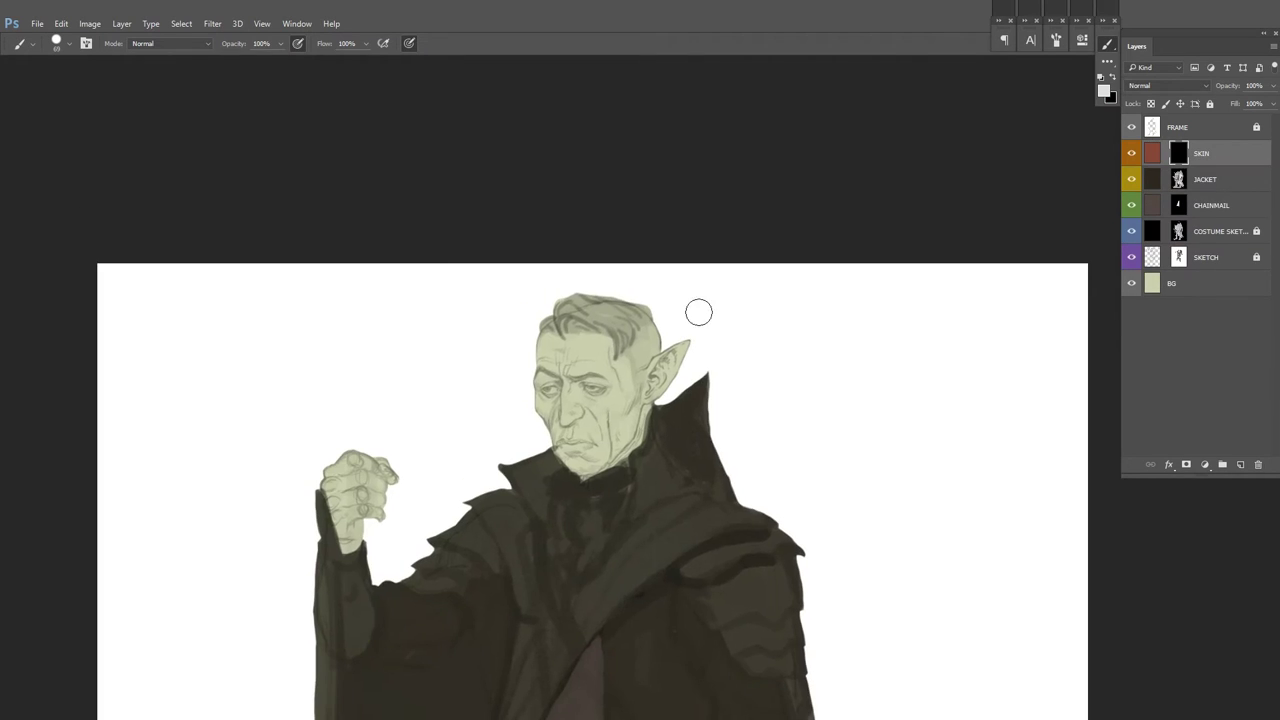
Step: Paint the skin colour over the whole head, pointed ear, face and neck on the SKIN mask
left_click_drag(560, 300, 620, 420)
scroll(580, 380, "up", 1)
left_click_drag(700, 330, 650, 420)
scroll(678, 430, "up", 2)
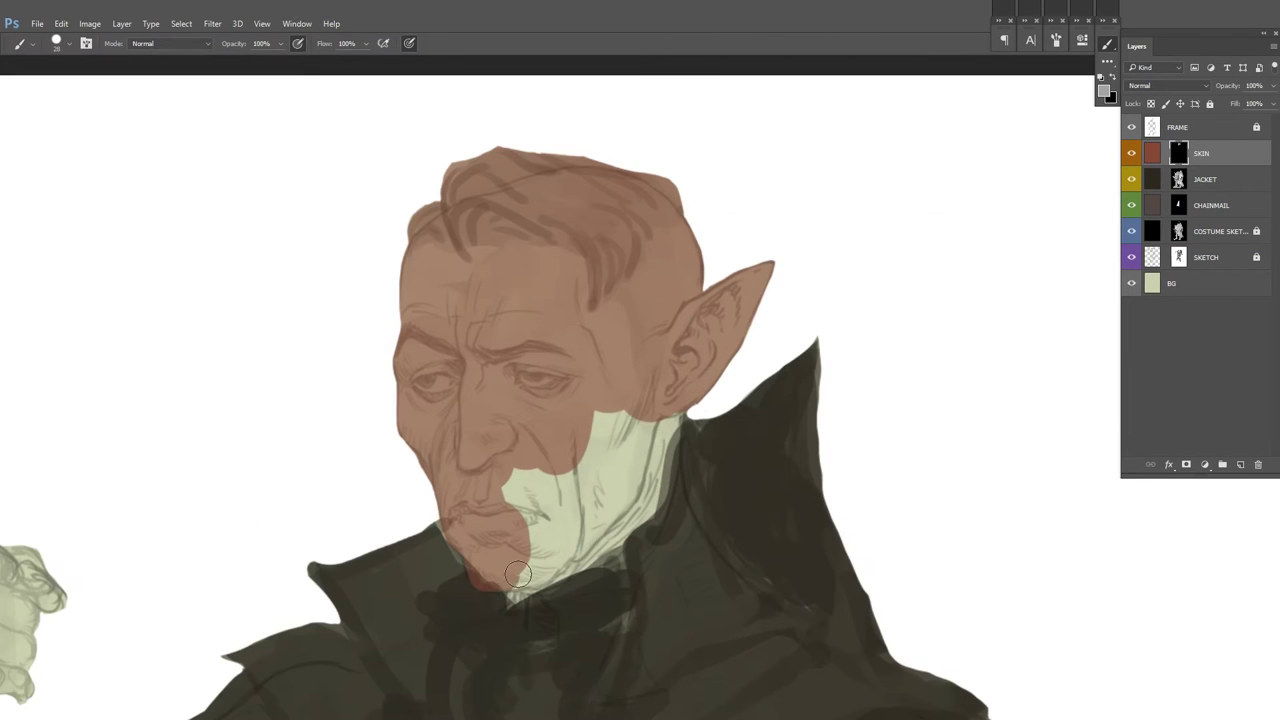
scroll(680, 420, "down", 1)
mouse_move(680, 370)
left_mouse_down()
mouse_move(580, 480)
mouse_move(600, 370)
left_mouse_up()
key("x")
key("x")
scroll(690, 394, "down", 2)
scroll(511, 386, "up", 2)
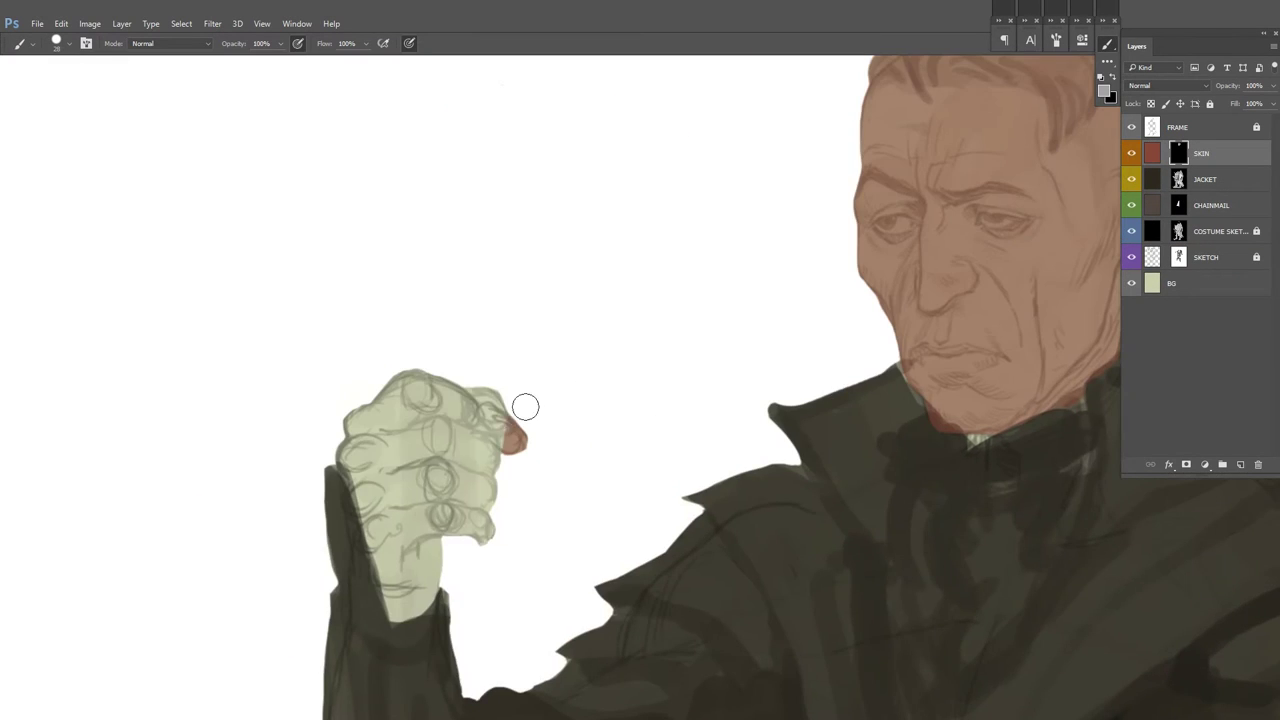
Step: Paint the skin colour over the raised fist and its wrist
left_click_drag(505, 395, 460, 470)
left_click_drag(380, 390, 390, 560)
left_click_drag(400, 480, 440, 600)
key("ctrl+0")
Step: Paint the skin colour over the lowered hand and forearm
scroll(750, 420, "up", 3)
mouse_move(590, 460)
left_mouse_down()
mouse_move(615, 370)
mouse_move(700, 280)
left_mouse_up()
scroll(670, 400, "up", 1)
left_click_drag(670, 440, 730, 320)
scroll(669, 434, "down", 1)
mouse_move(560, 450)
left_mouse_down()
mouse_move(583, 390)
mouse_move(655, 320)
left_mouse_up()
left_click_drag(685, 300, 640, 500)
key("ctrl+0")
Step: Shift the CHAINMAIL layer's fill colour with Hue/Saturation, setting the hue to +7
key("alt+[")
key("ctrl+u")
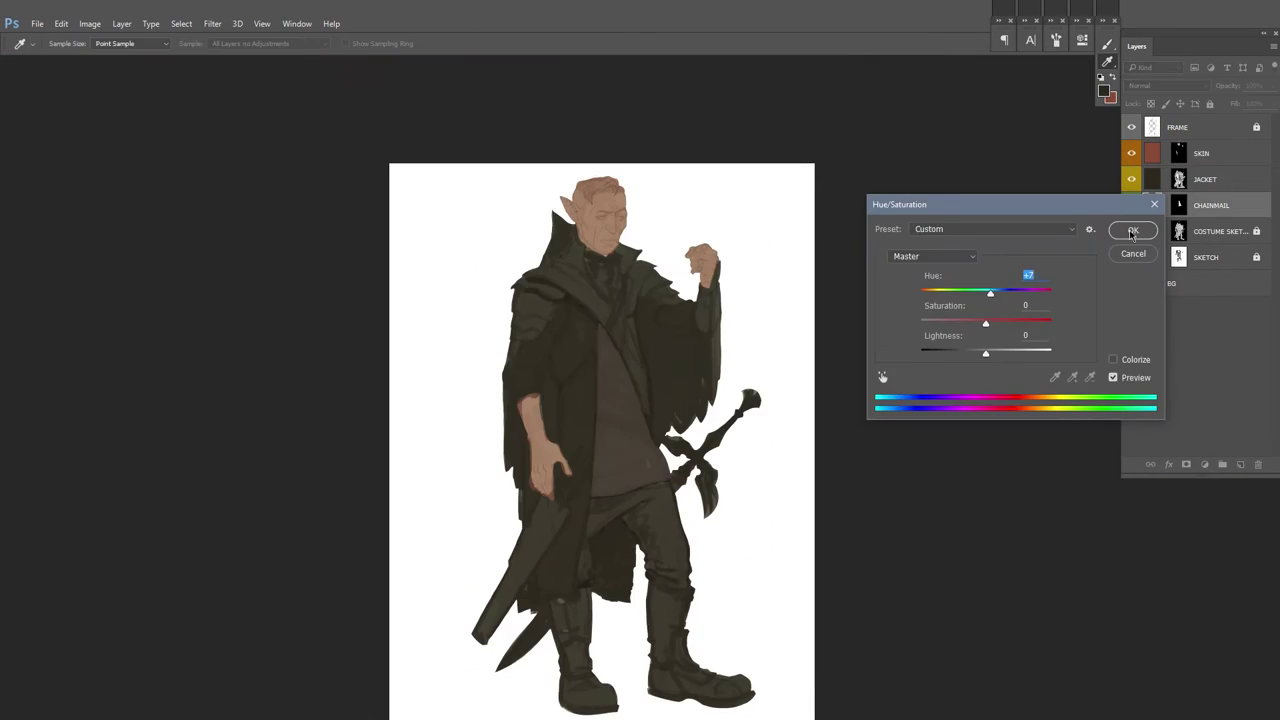
key("Escape")
scroll(533, 477, "up", 3)
scroll(533, 477, "up", 2)
key("alt+[")
key("alt+[")
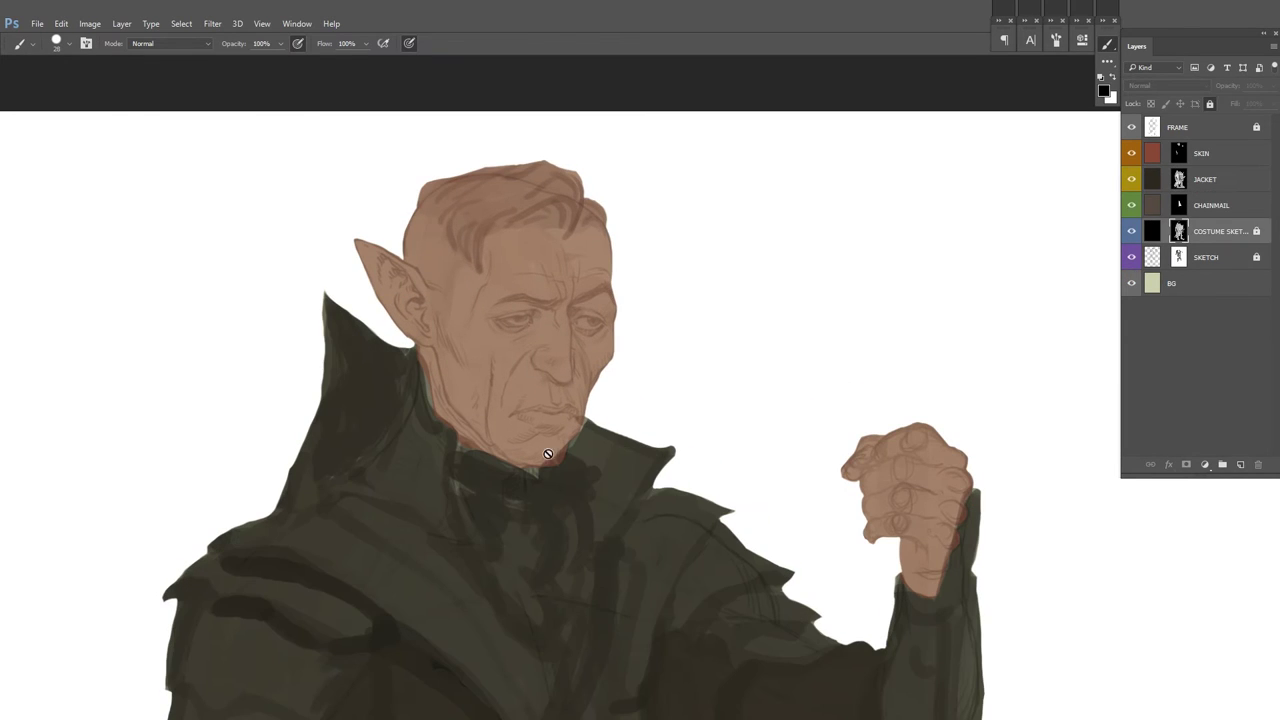
scroll(542, 455, "down", 3)
key("h")
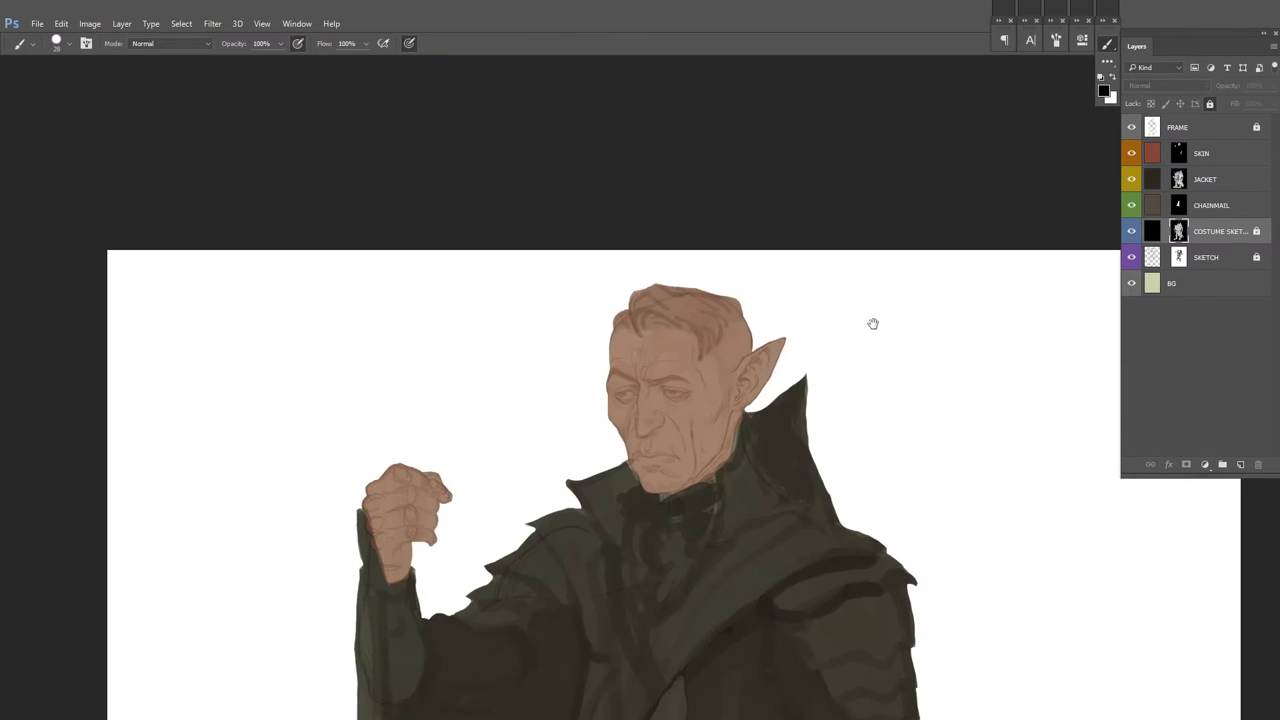
Step: Add a dark red-brown, black-masked layer named HAIR above SKIN with a red label
key("alt+]")
key("alt+]")
key("alt+]")
key("i")
key("Return")
key("b")
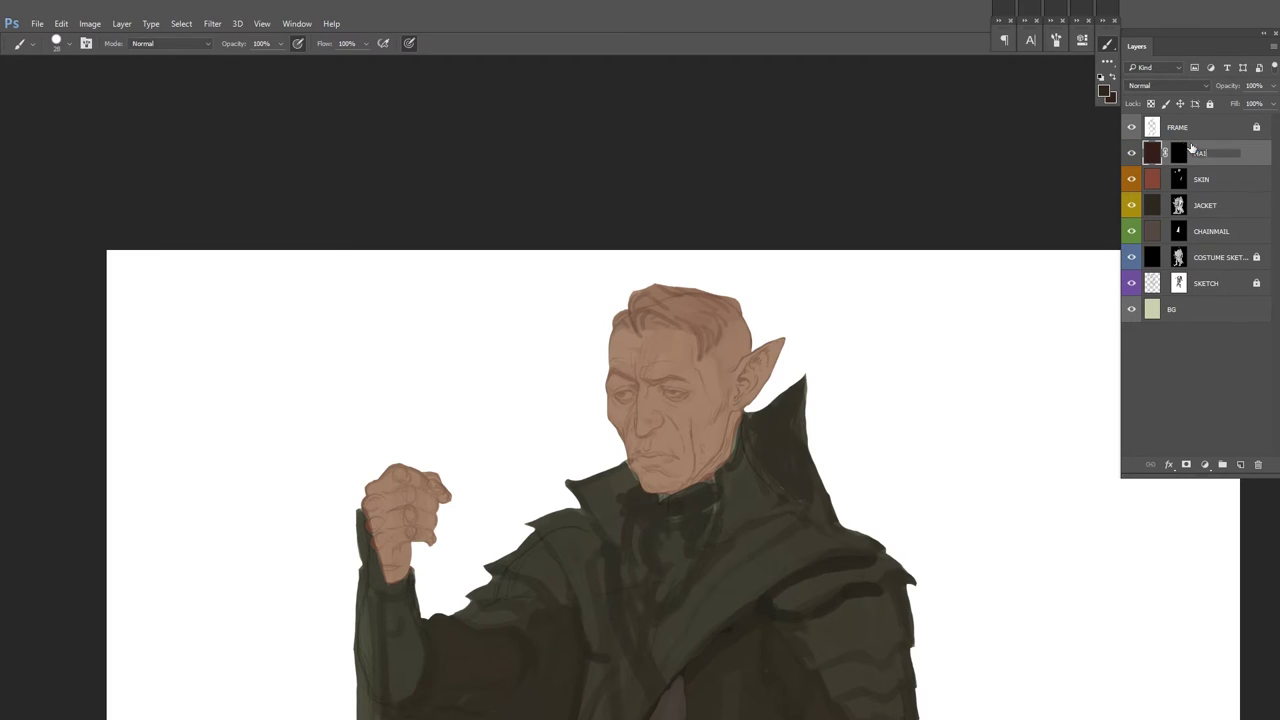
Step: Paint the front tuft and fringe along the hairline on the HAIR mask, adding thin strands at the temple
scroll(665, 292, "up", 3)
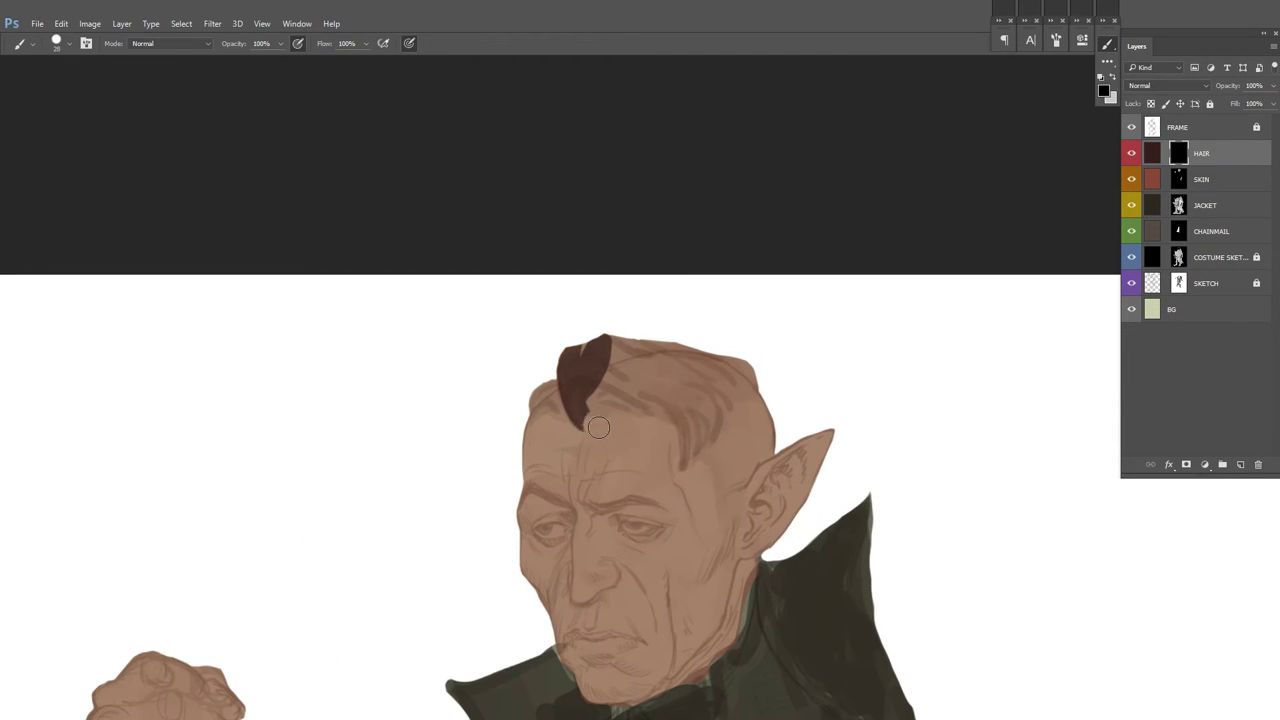
left_click_drag(625, 418, 680, 400)
right_click(703, 366)
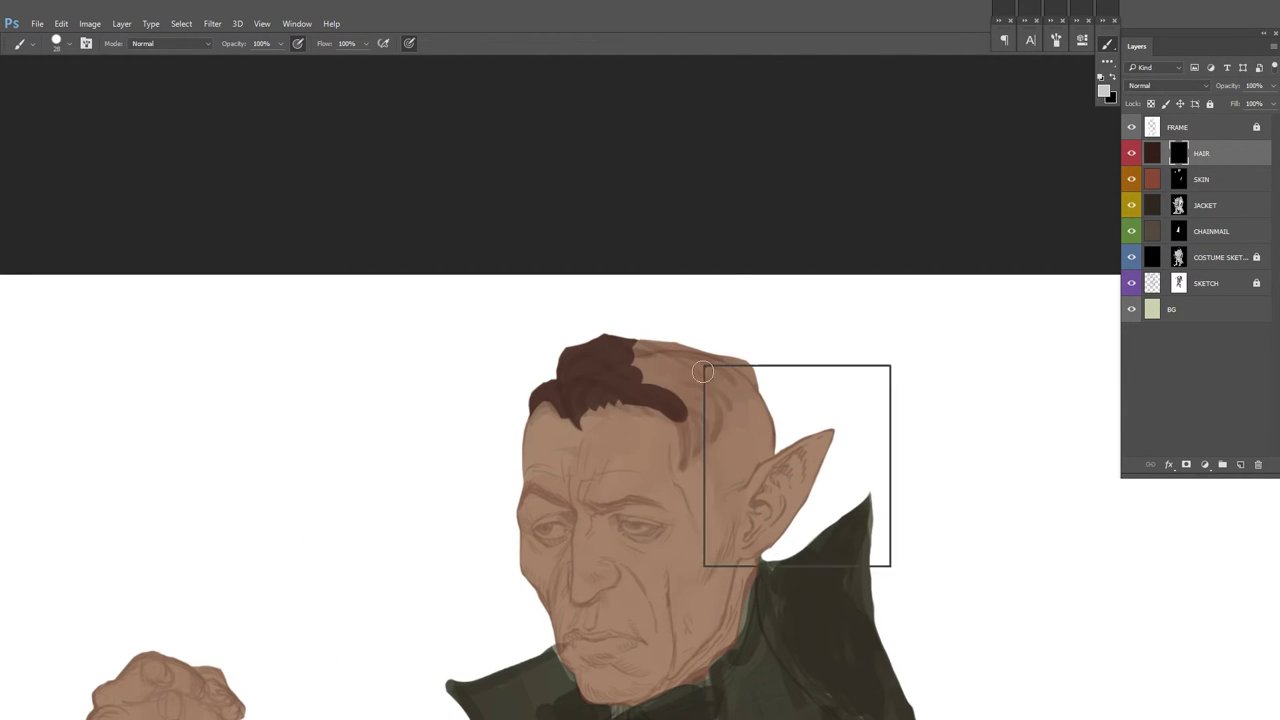
double_click(726, 442)
scroll(729, 280, "up", 2)
key("h")
left_click_drag(586, 395, 612, 485)
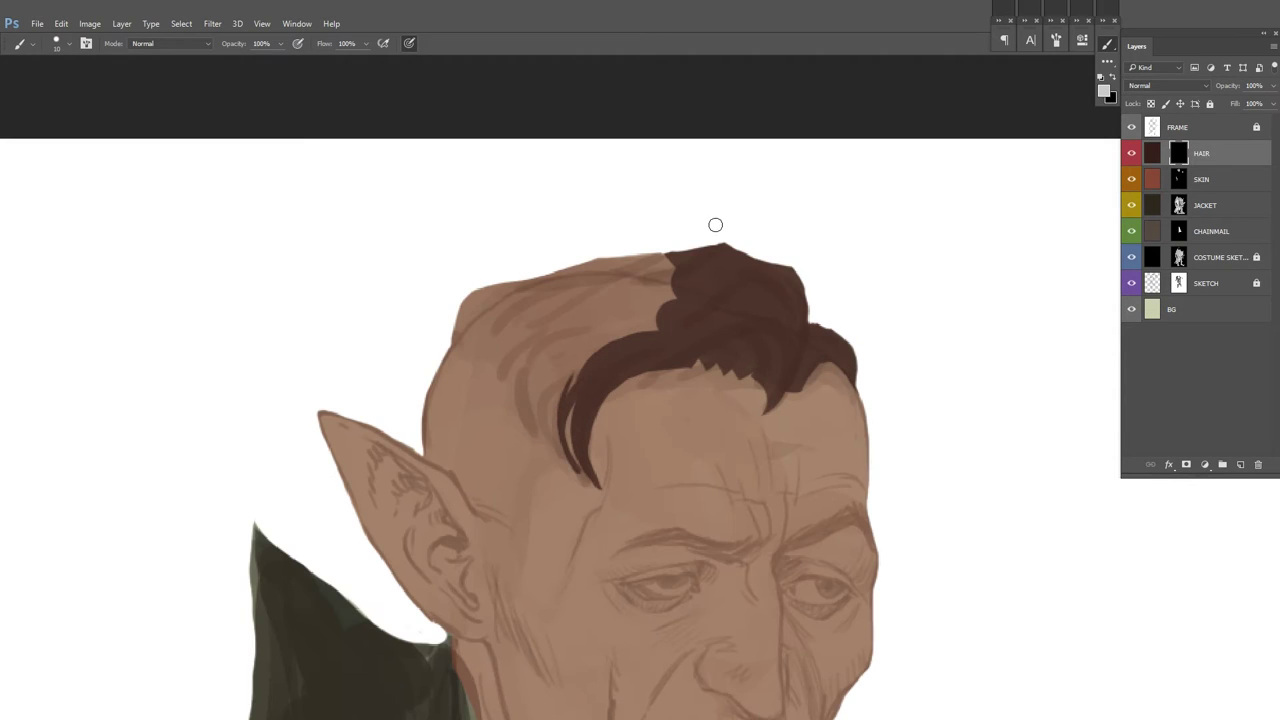
Step: Draw the swept side strands over the temple and start the hair at the back of the head
left_click_drag(566, 257, 758, 227)
left_click_drag(780, 330, 770, 425)
left_click_drag(830, 295, 730, 400)
left_click_drag(860, 230, 790, 410)
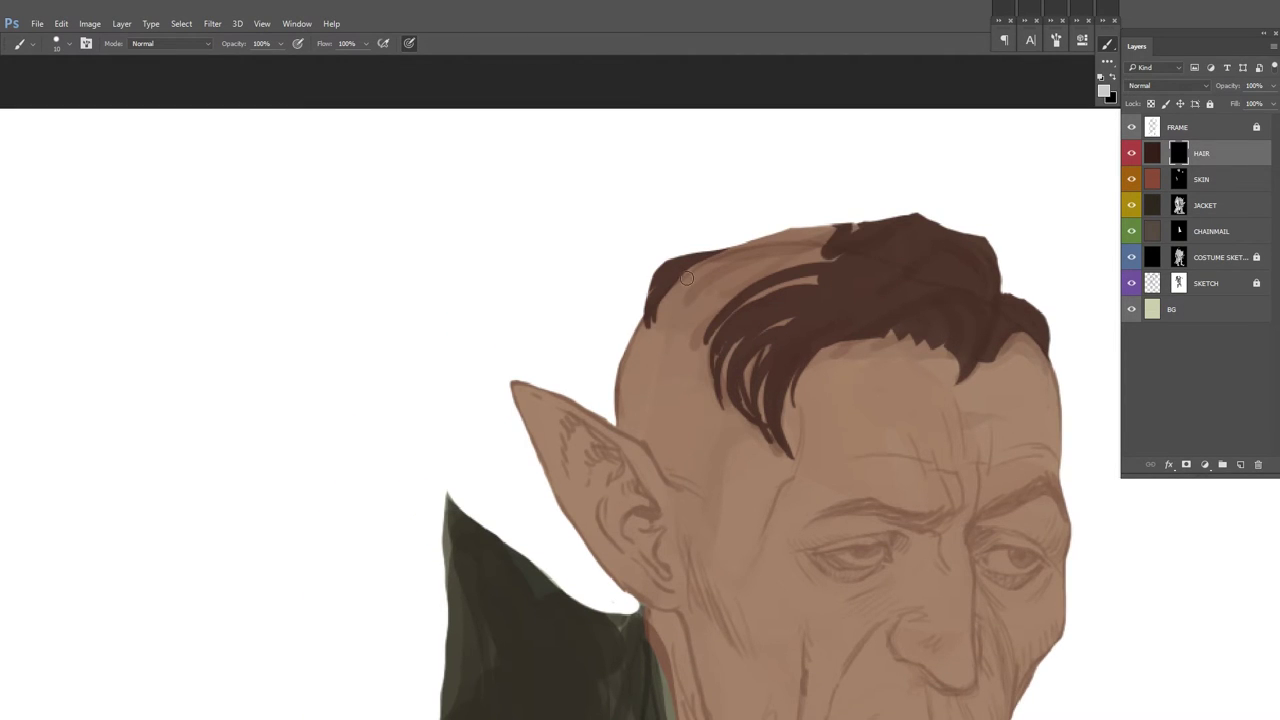
Step: Fill the crown and back of the head with hair, ending in tapered strands above the ear
left_click_drag(780, 250, 670, 360)
left_click_drag(830, 228, 743, 294)
left_click_drag(815, 276, 745, 306)
left_click_drag(777, 378, 619, 340)
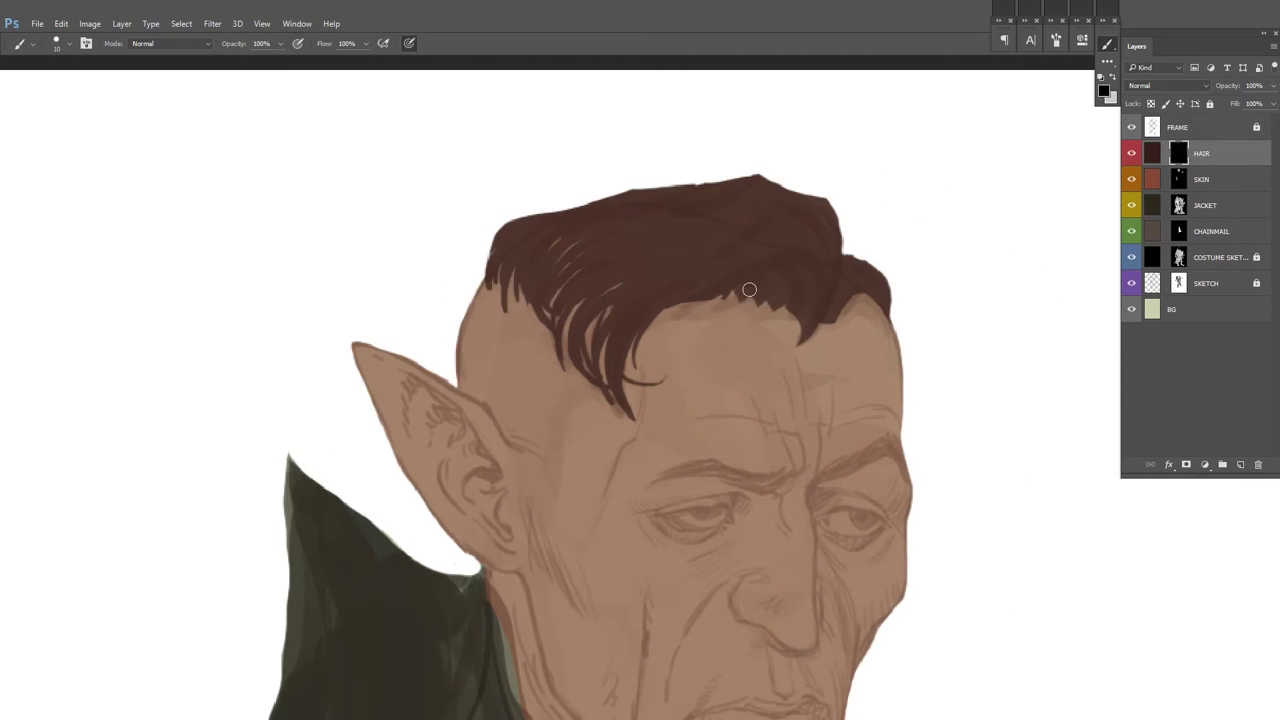
Step: Paint both eyebrows on the HAIR mask with a very small brush, checking them in mirrored view
left_click_drag(892, 400, 832, 324)
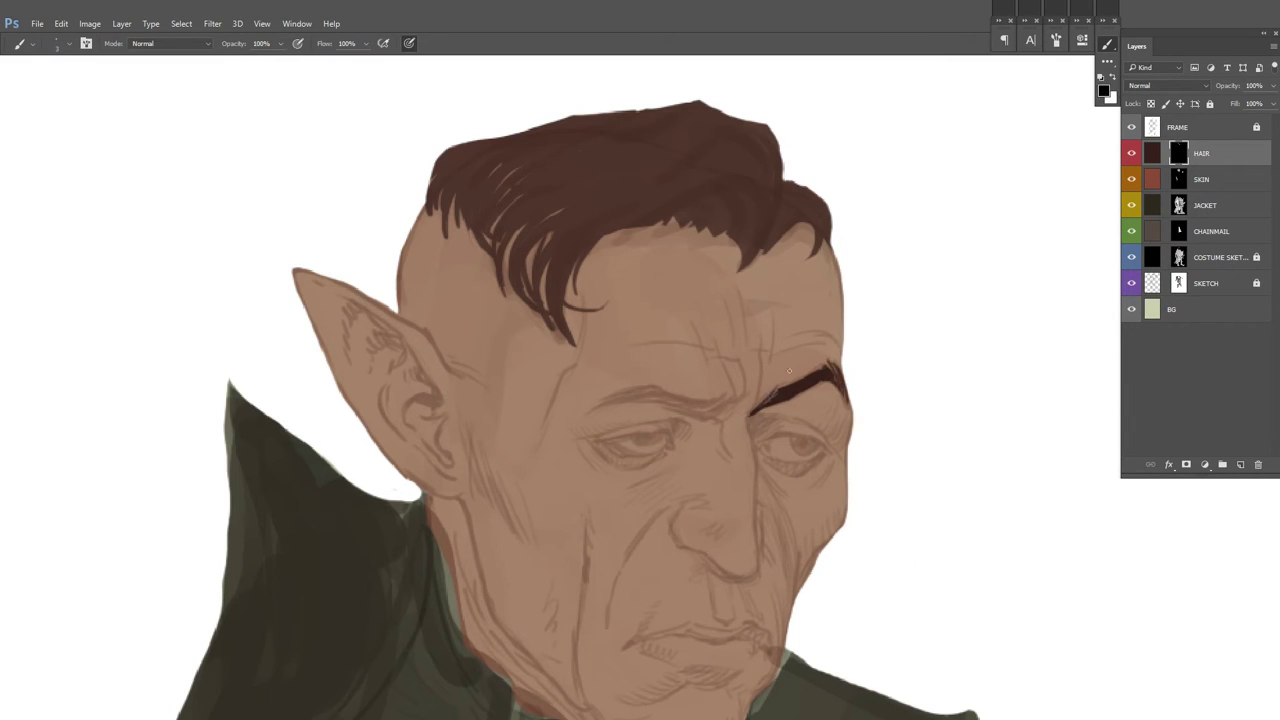
key("ctrl+shift+h")
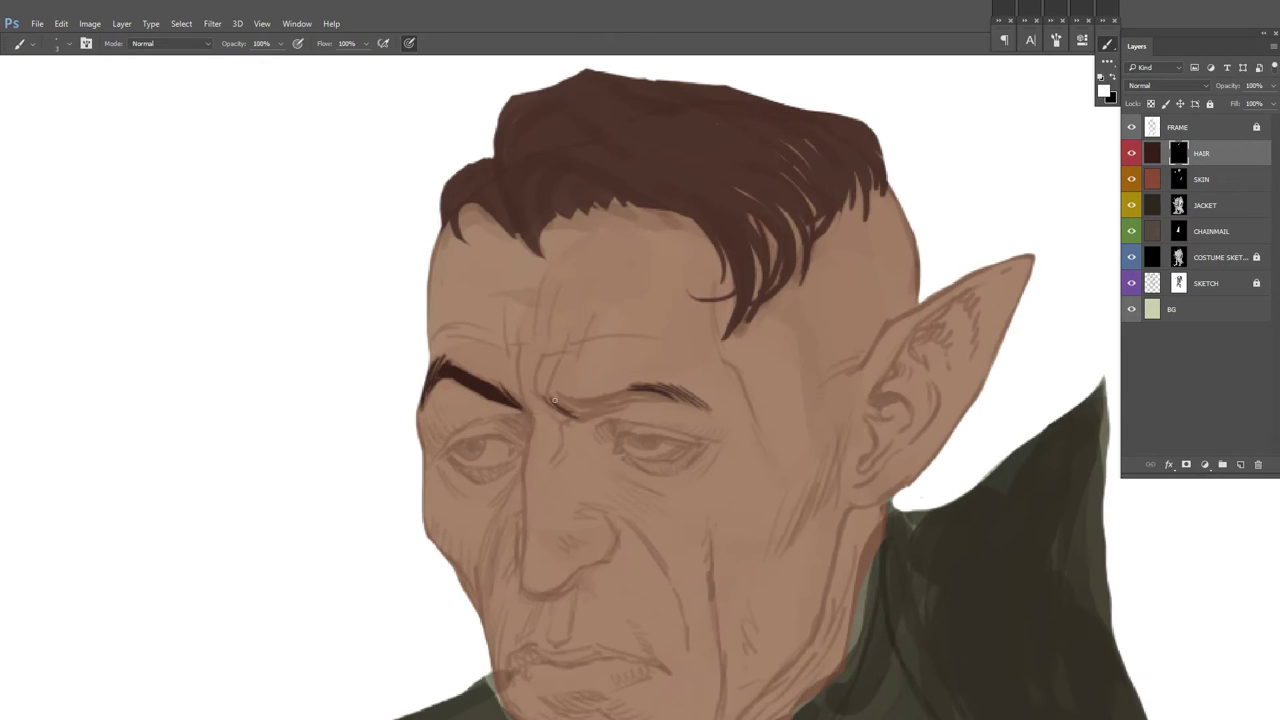
scroll(712, 349, "up", 1)
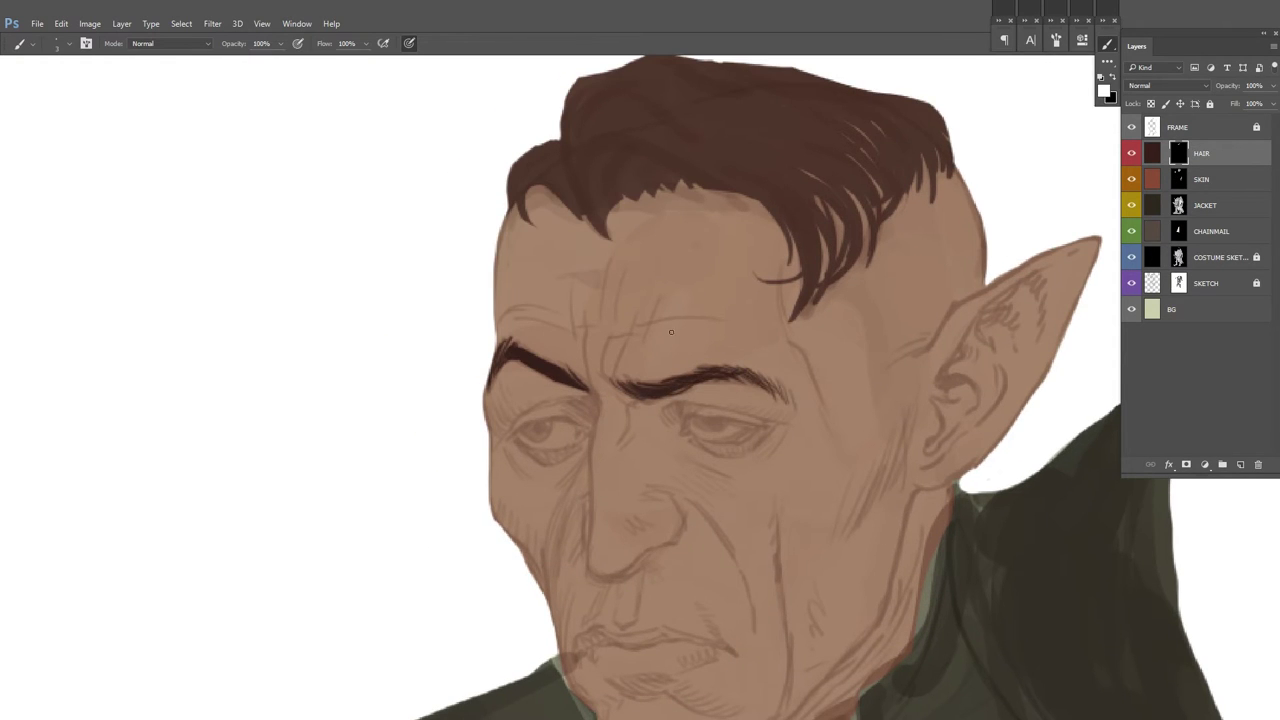
scroll(831, 347, "down", 4)
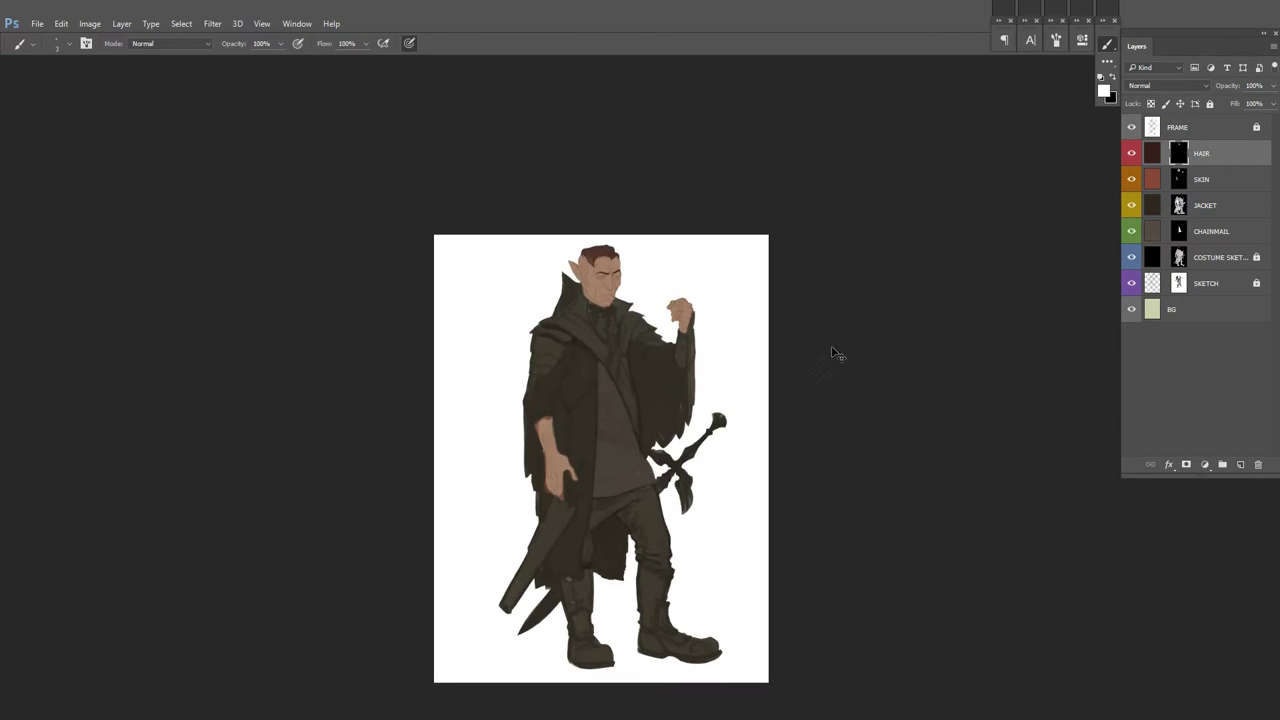
Step: Clip an Invert adjustment layer to FRAME to turn the background black, and lock the adjustment
key("ctrl+shift+h")
key("ctrl+i")
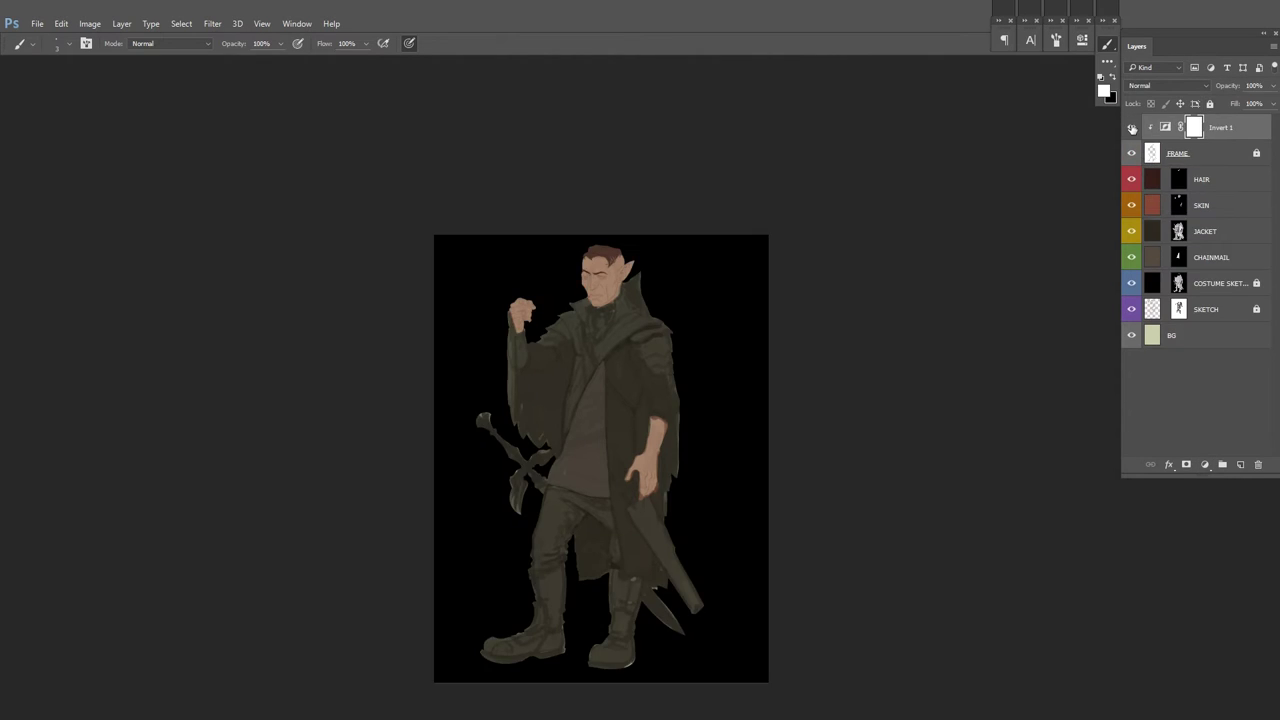
key("ctrl+shift+h")
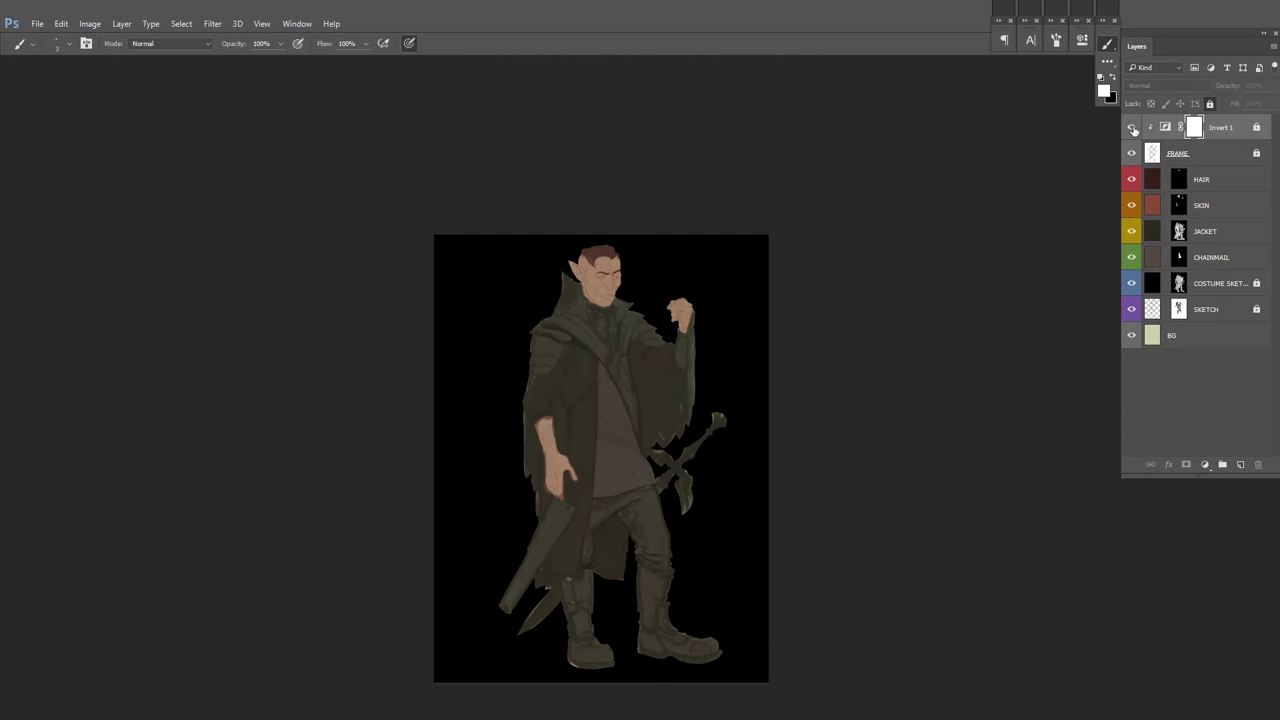
scroll(659, 371, "up", 2)
scroll(659, 371, "down", 2)
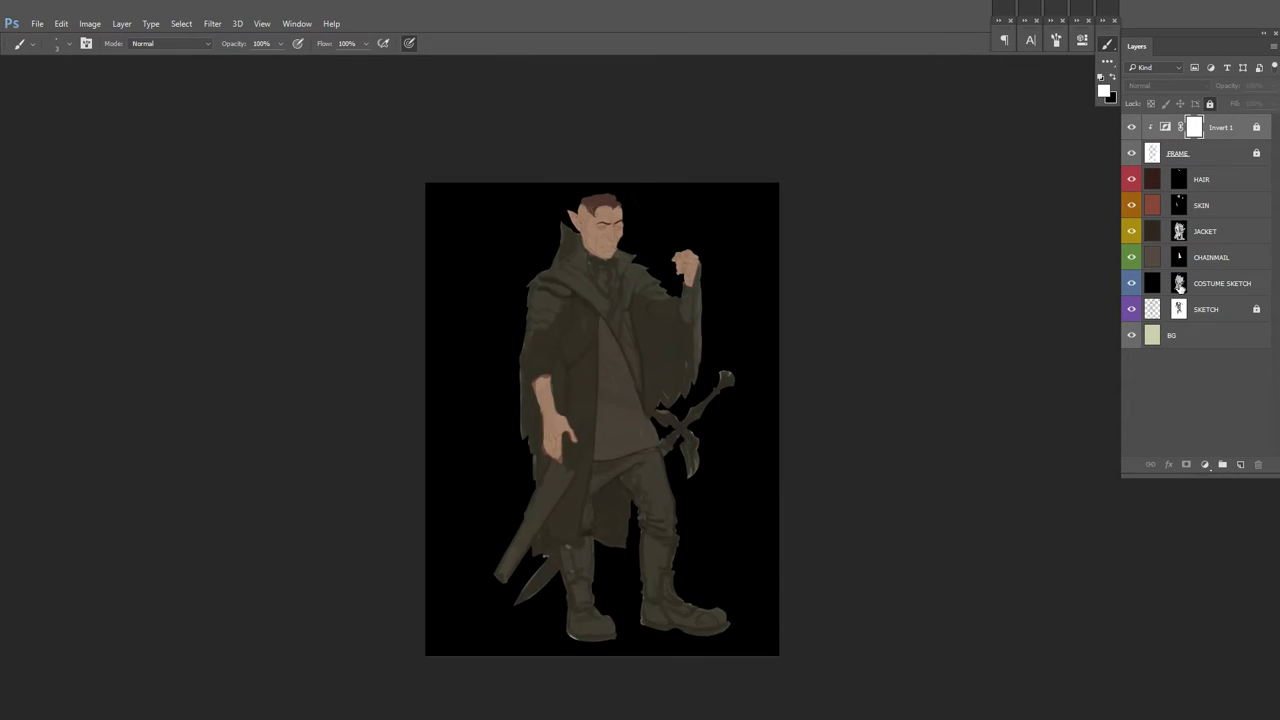
Step: Unlock the COSTUME SKETCH layer, target its mask and enlarge the brush
left_click(1222, 283)
scroll(668, 337, "up", 2)
right_click(668, 337)
key("Escape")
scroll(700, 500, "down", 1)
key("ctrl+shift+h")
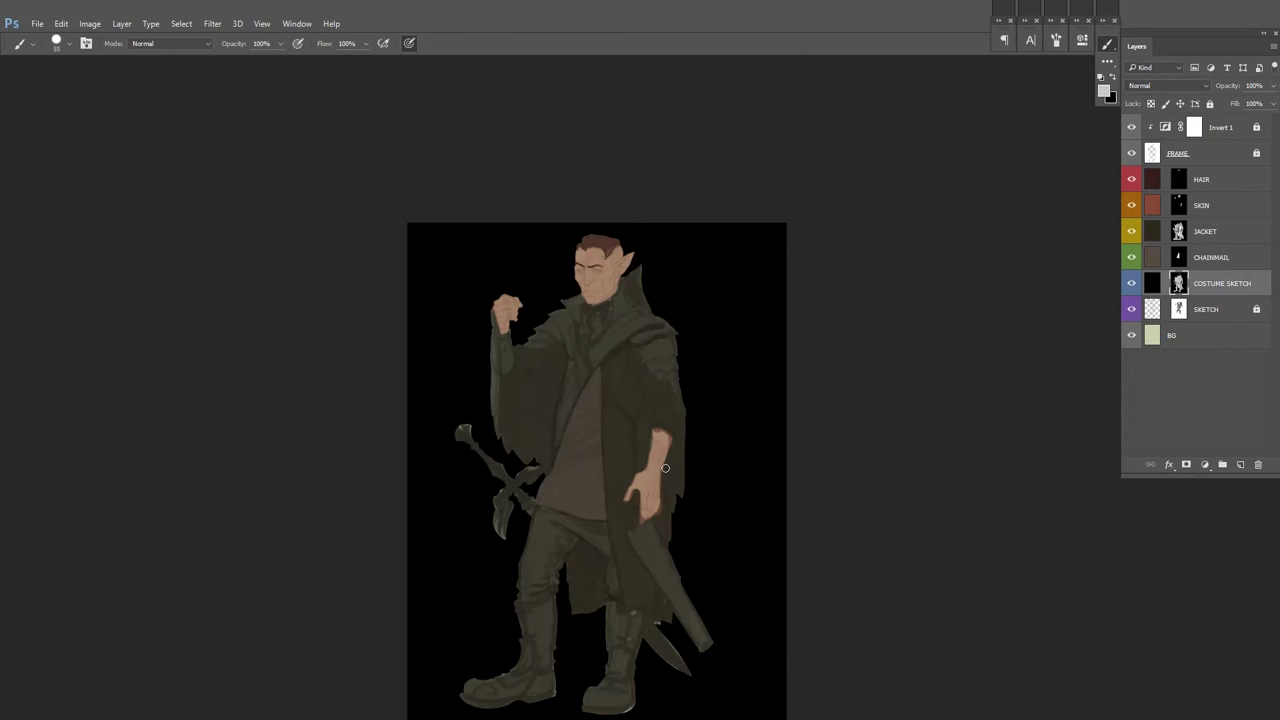
Step: Unlock the FRAME layer, paint out the cape beside the lowered forearm and compare the silhouette with the inversion on and off
left_click(1131, 127)
left_click(1255, 160)
scroll(678, 387, "up", 2)
left_click_drag(637, 478, 660, 530)
scroll(761, 361, "down", 1)
key("ctrl+shift+h")
left_click(1131, 127)
left_click(1131, 127)
scroll(480, 508, "up", 2)
scroll(480, 508, "down", 3)
key("ctrl+shift+h")
left_click(1131, 127)
Step: Add a white, masked layer named BROWN LEATHER above JACKET and give it a yellow label
left_click(1205, 231)
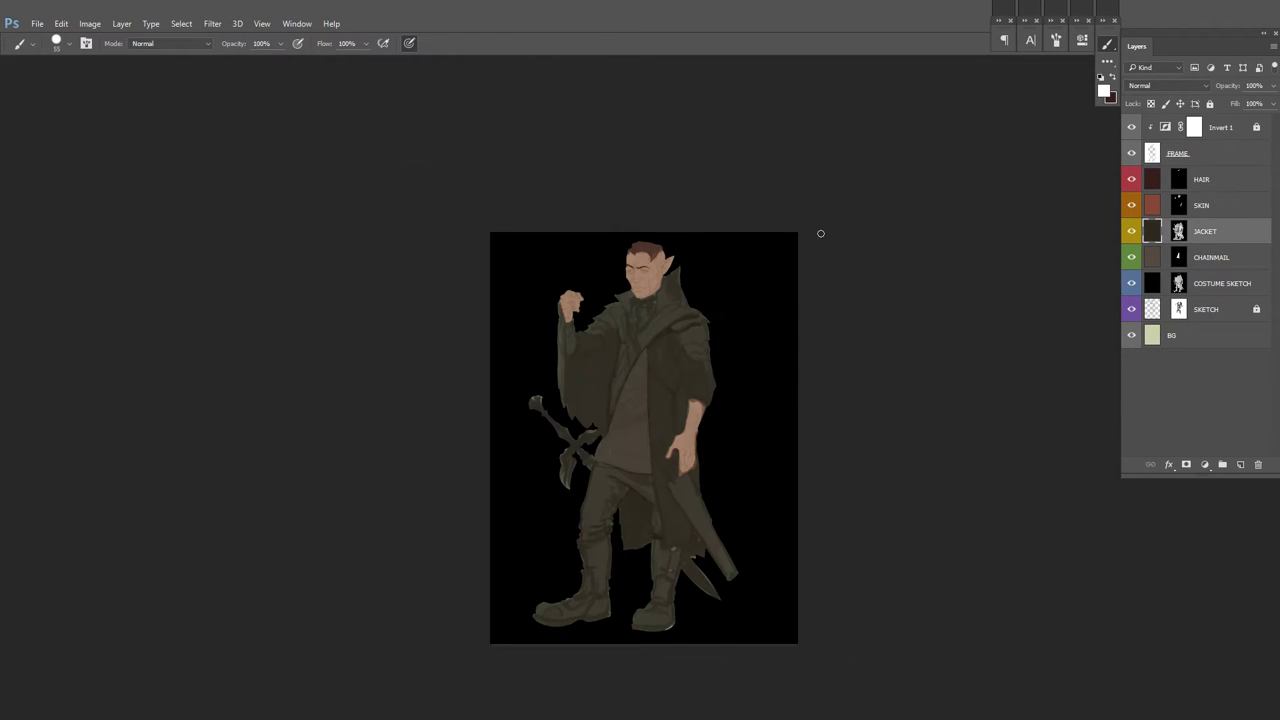
double_click(1208, 231)
type("bROWN LEATHER")
right_click(1131, 235)
left_click(1148, 330)
Step: Paint both boots up to the knees in white on the BROWN LEATHER layer's mask
key("x")
scroll(780, 500, "up", 4)
mouse_move(515, 452)
left_mouse_down()
mouse_move(553, 445)
mouse_move(423, 671)
left_mouse_up()
left_click_drag(700, 480, 760, 660)
right_click(846, 451)
scroll(636, 386, "up", 2)
mouse_move(645, 505)
left_mouse_down()
mouse_move(636, 386)
mouse_move(770, 455)
mouse_move(788, 401)
left_mouse_up()
left_click(646, 424, "alt")
Step: Outline a diagonal leather strap in white across the chainmail torso on the BROWN LEATHER layer's mask
scroll(775, 554, "up", 8)
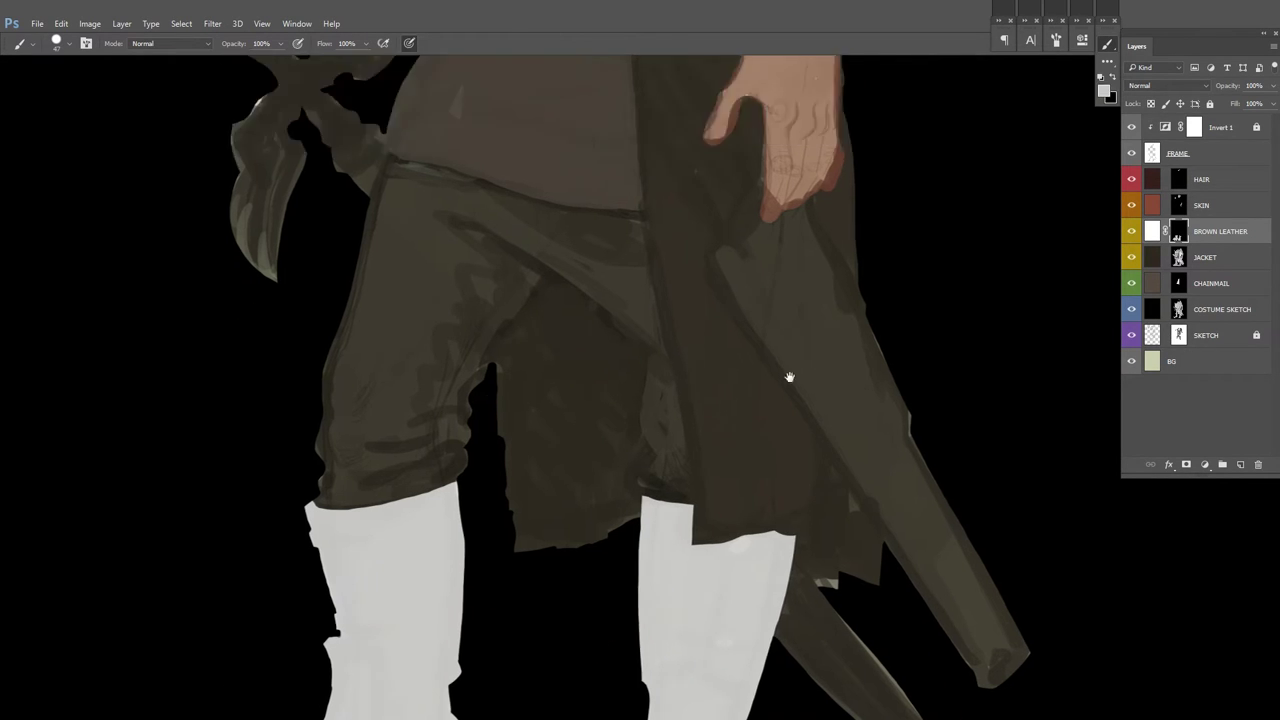
left_click_drag(619, 477, 755, 378)
left_click_drag(583, 557, 756, 412)
left_click(773, 369, "ctrl")
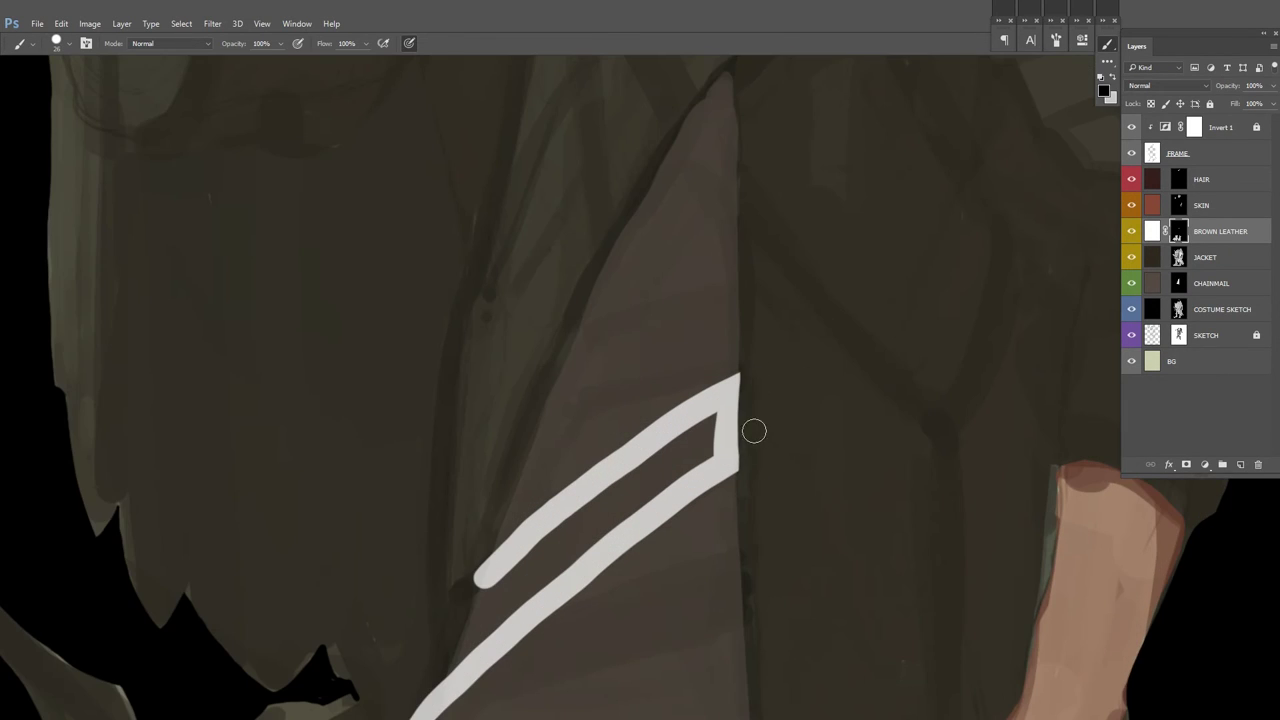
scroll(753, 441, "down", 2)
key("x")
scroll(829, 434, "up", 2)
Step: Fill in the diagonal strap and add a slanted band above and below it to form a Z-shaped leather wrap
mouse_move(560, 500)
left_mouse_down()
mouse_move(680, 360)
mouse_move(900, 268)
left_mouse_up()
mouse_move(630, 410)
left_mouse_down()
mouse_move(805, 355)
mouse_move(825, 328)
left_mouse_up()
scroll(800, 350, "down", 3)
scroll(757, 357, "up", 1)
left_click_drag(690, 350, 935, 290)
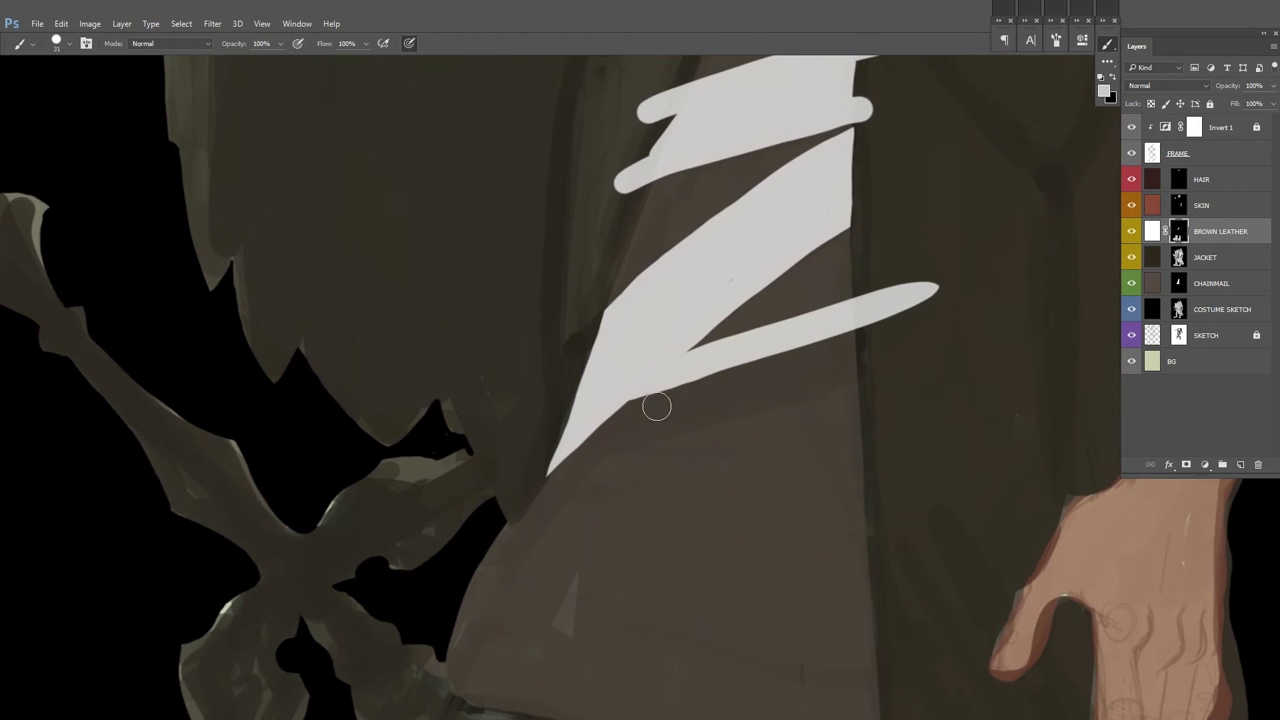
Step: Trim the leather bands on the mask so their ends stop at the jacket's opening edges
mouse_move(860, 365)
left_mouse_down()
mouse_move(677, 408)
mouse_move(880, 340)
mouse_move(767, 500)
left_mouse_up()
left_click_drag(722, 495, 706, 538)
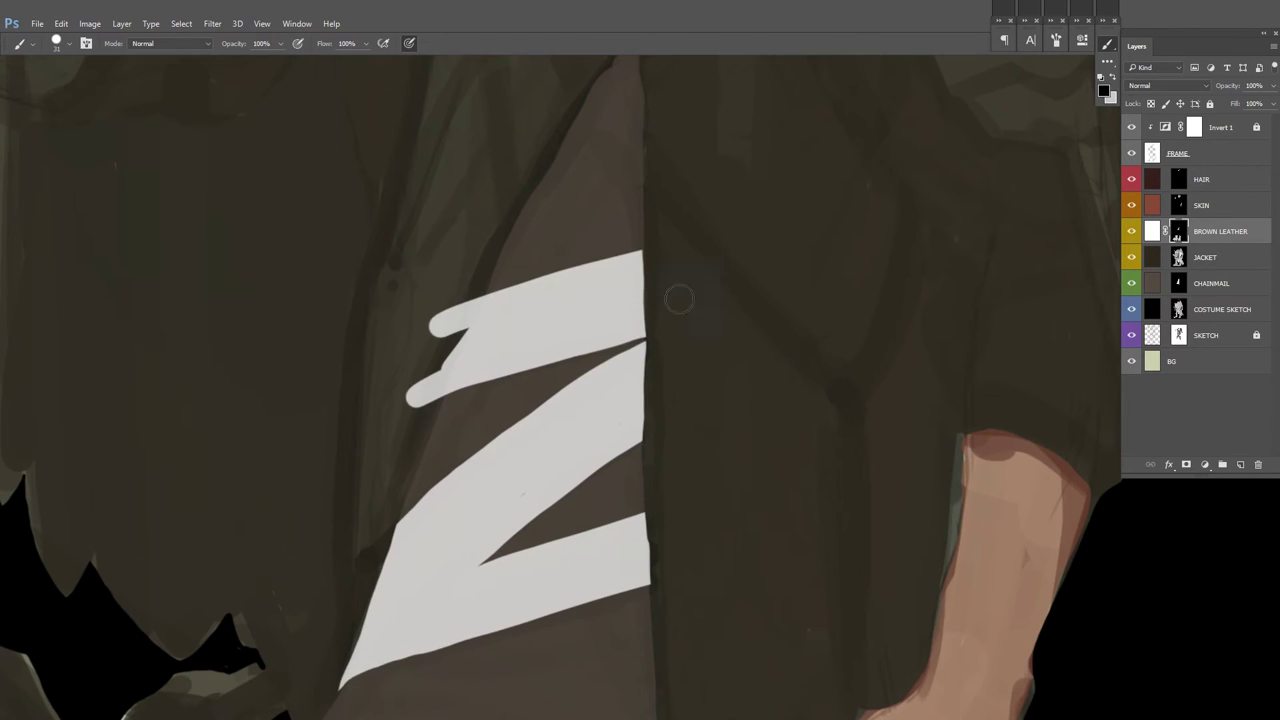
left_click_drag(470, 295, 425, 400)
scroll(677, 465, "down", 5)
scroll(720, 243, "up", 3)
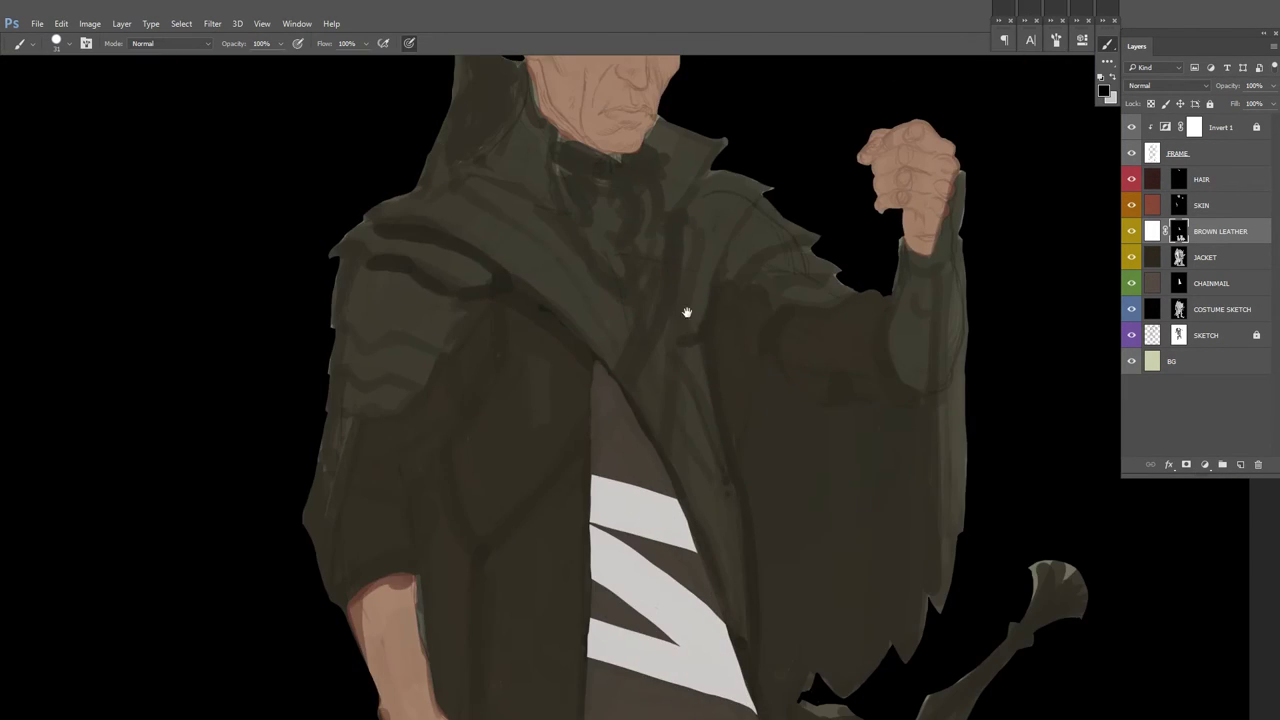
Step: Colourize the BROWN LEATHER layer dark reddish brown with Hue/Saturation, using hue 15 and lightness -93
scroll(894, 451, "down", 2)
key("ctrl+u")
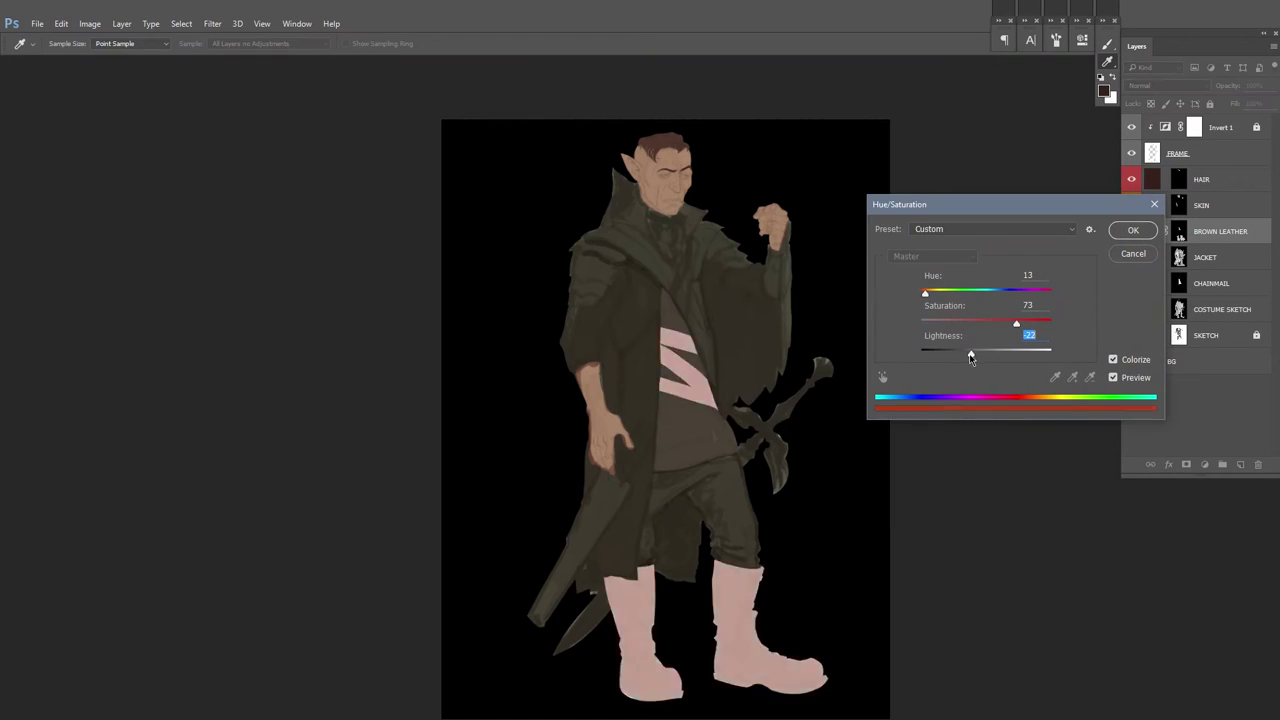
left_click_drag(985, 353, 928, 355)
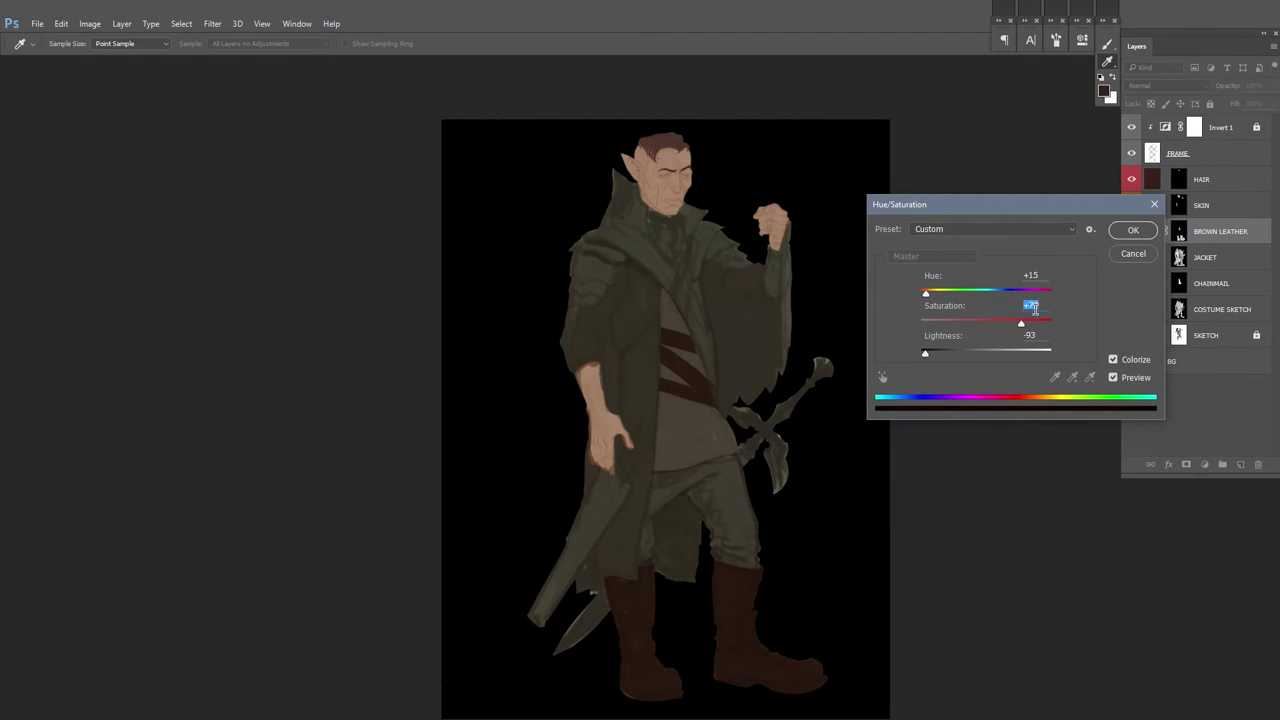
key("Return")
key("b")
scroll(635, 352, "up", 3)
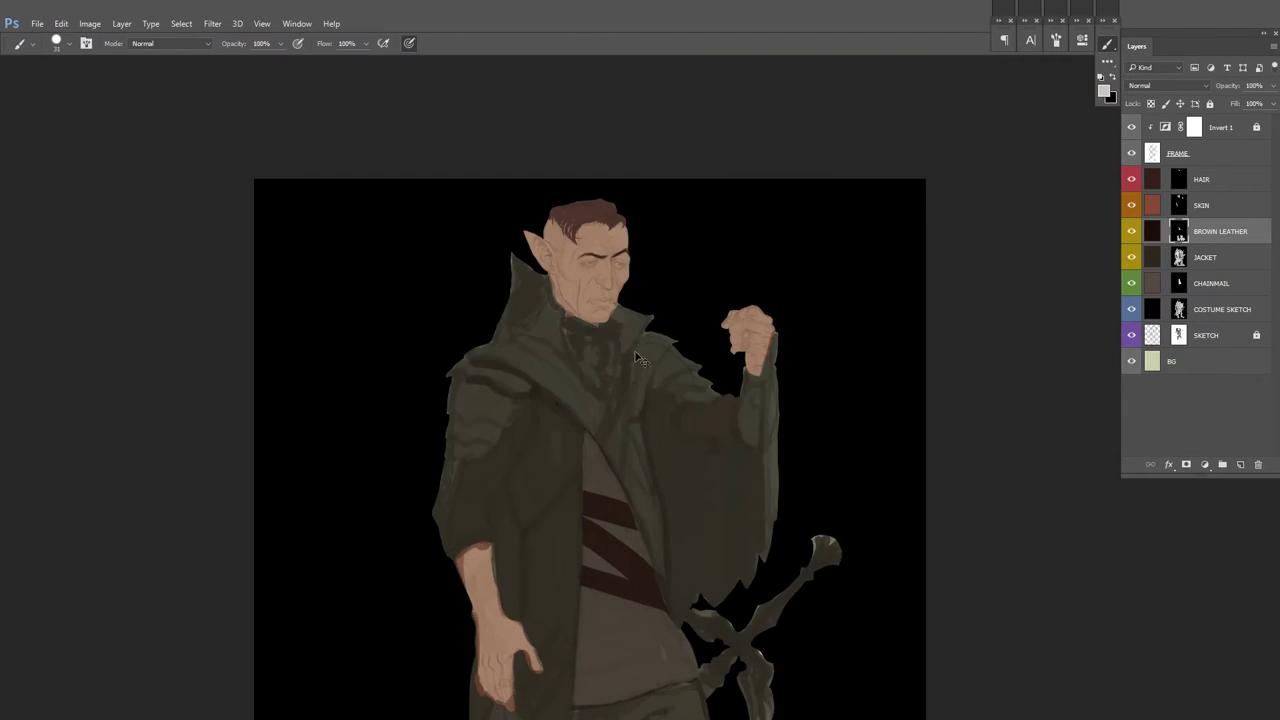
Step: View the whole figure with its new leather colour and flip the canvas horizontally
scroll(520, 452, "down", 3)
key("x")
scroll(455, 700, "down", 4)
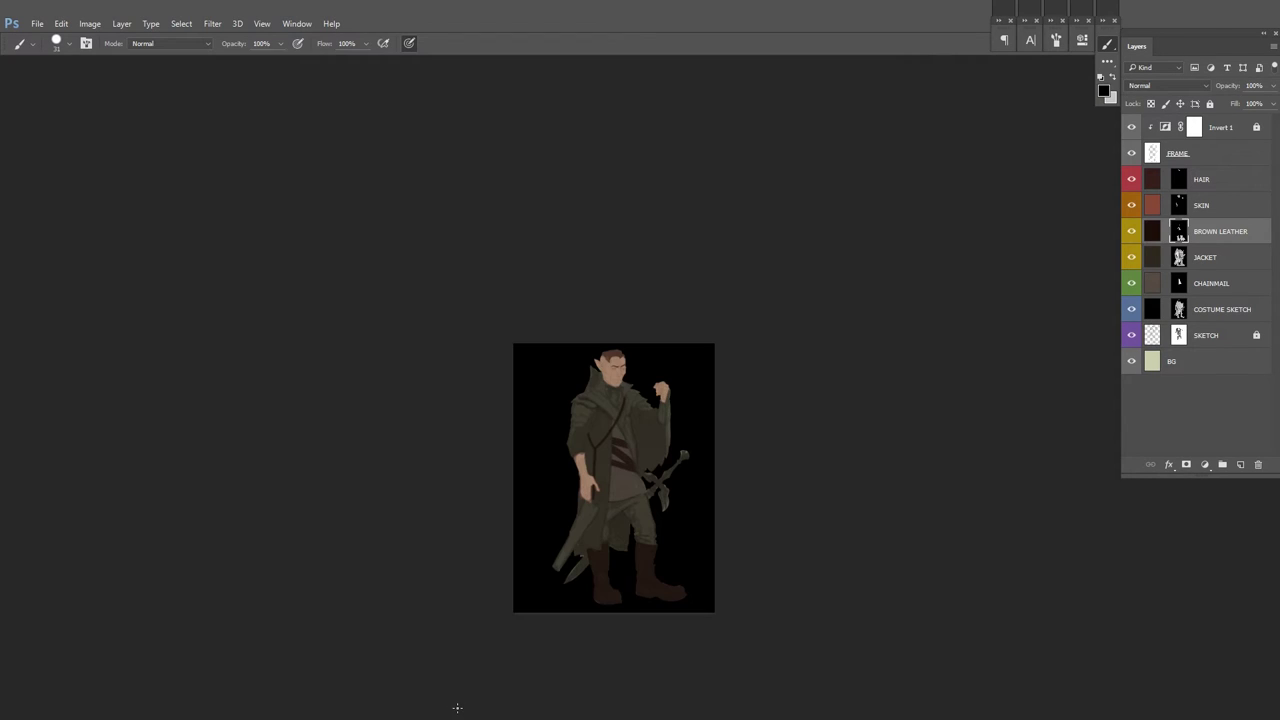
scroll(640, 470, "up", 2)
key("ctrl+shift+h")
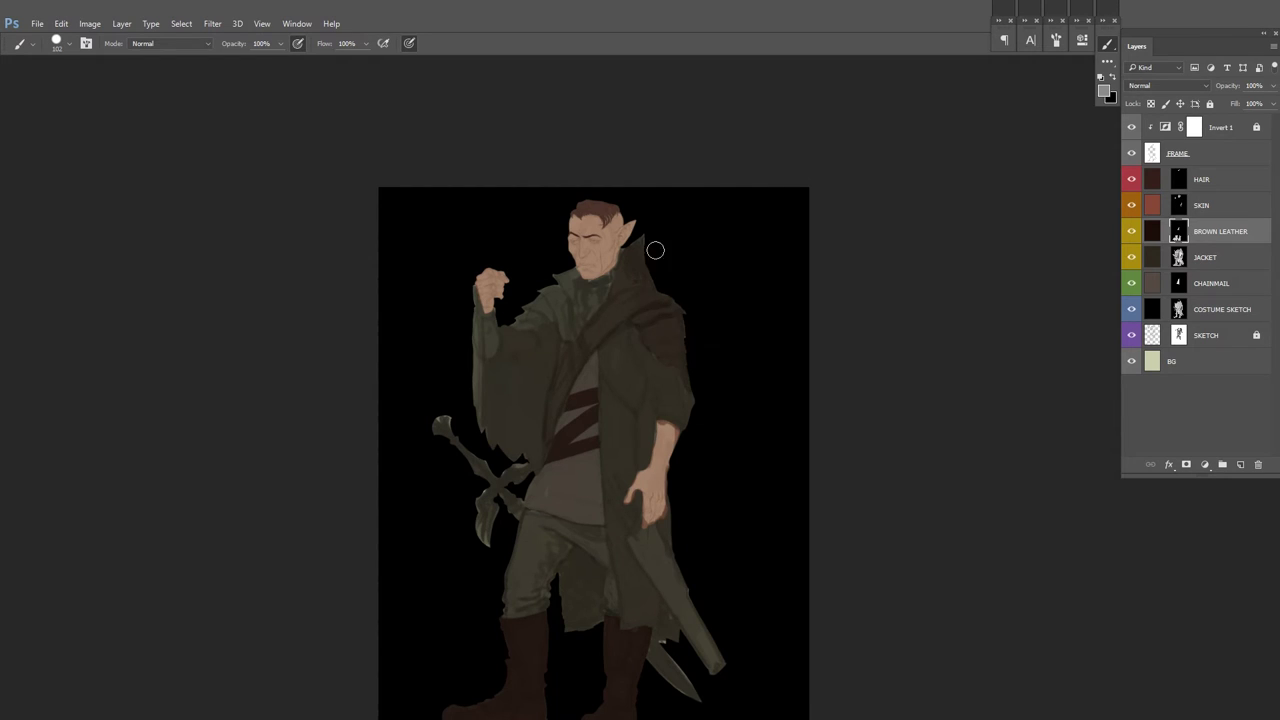
Step: Duplicate the BROWN LEATHER layer, name the copy ARMOR with a yellow label and black out its mask
scroll(686, 366, "up", 3)
scroll(628, 463, "down", 1)
key("ctrl+j")
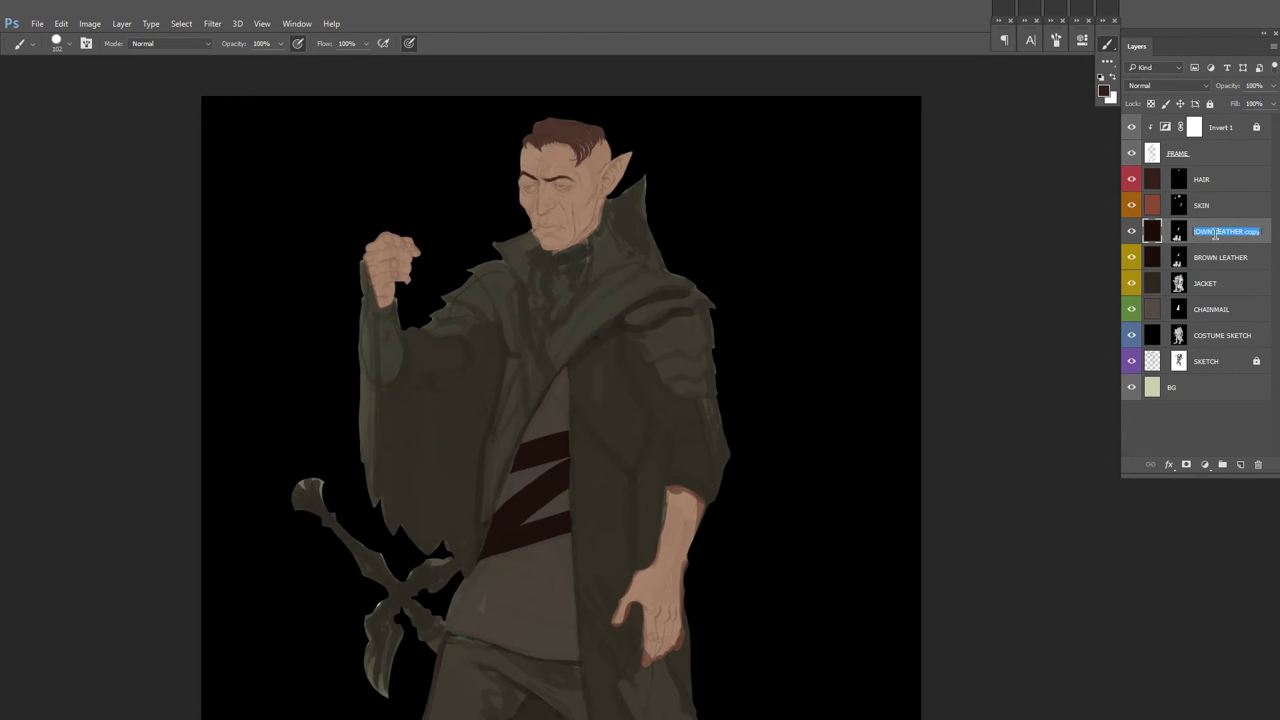
left_click(1179, 231)
Step: Paint the armor colour over the collar and shoulder and down the diagonal cloak fold on the ARMOR layer's mask
left_click_drag(645, 250, 606, 286)
scroll(606, 286, "up", 2)
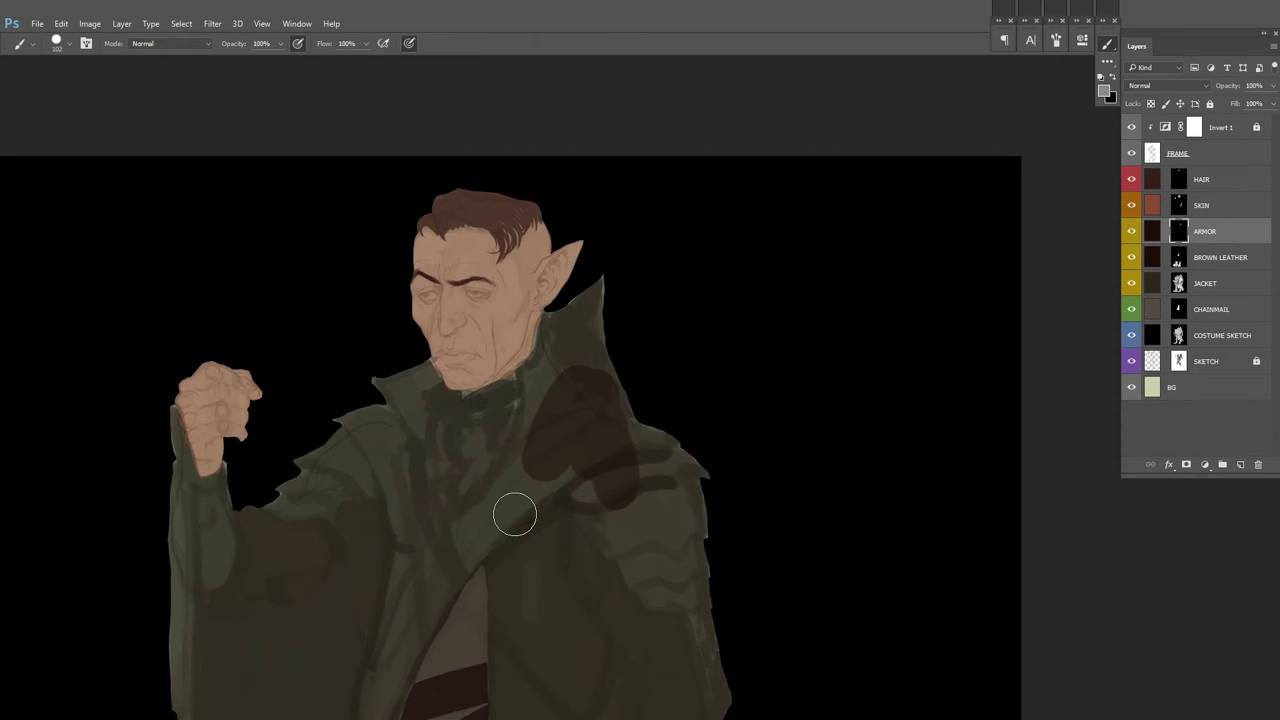
left_click_drag(545, 445, 432, 585)
scroll(823, 471, "down", 5)
scroll(543, 243, "up", 4)
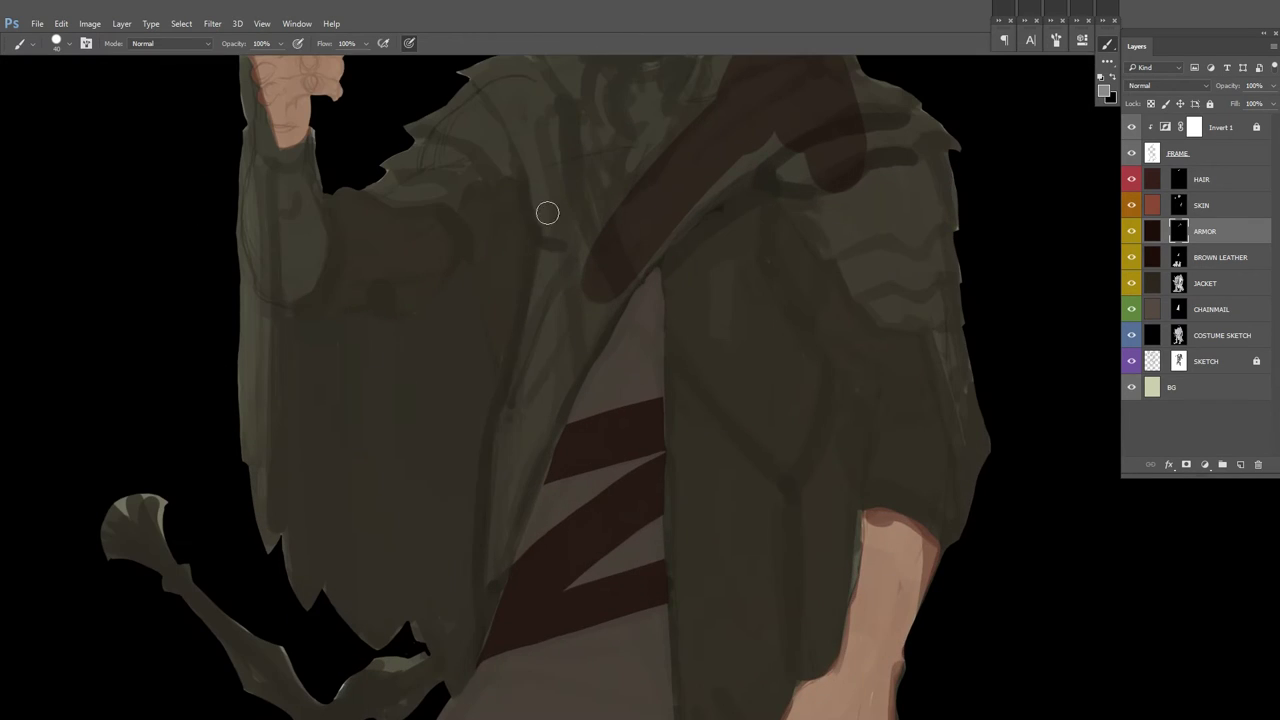
Step: Paint the ARMOR mask over the scarf crossing the chest and down the coat's front edge
mouse_move(543, 243)
left_mouse_down()
mouse_move(489, 526)
mouse_move(492, 583)
mouse_move(614, 277)
mouse_move(499, 623)
left_mouse_up()
scroll(520, 605, "down", 3)
mouse_move(726, 309)
left_mouse_down()
mouse_move(674, 177)
mouse_move(709, 149)
left_mouse_up()
scroll(672, 241, "up", 2)
left_click_drag(672, 241, 675, 295)
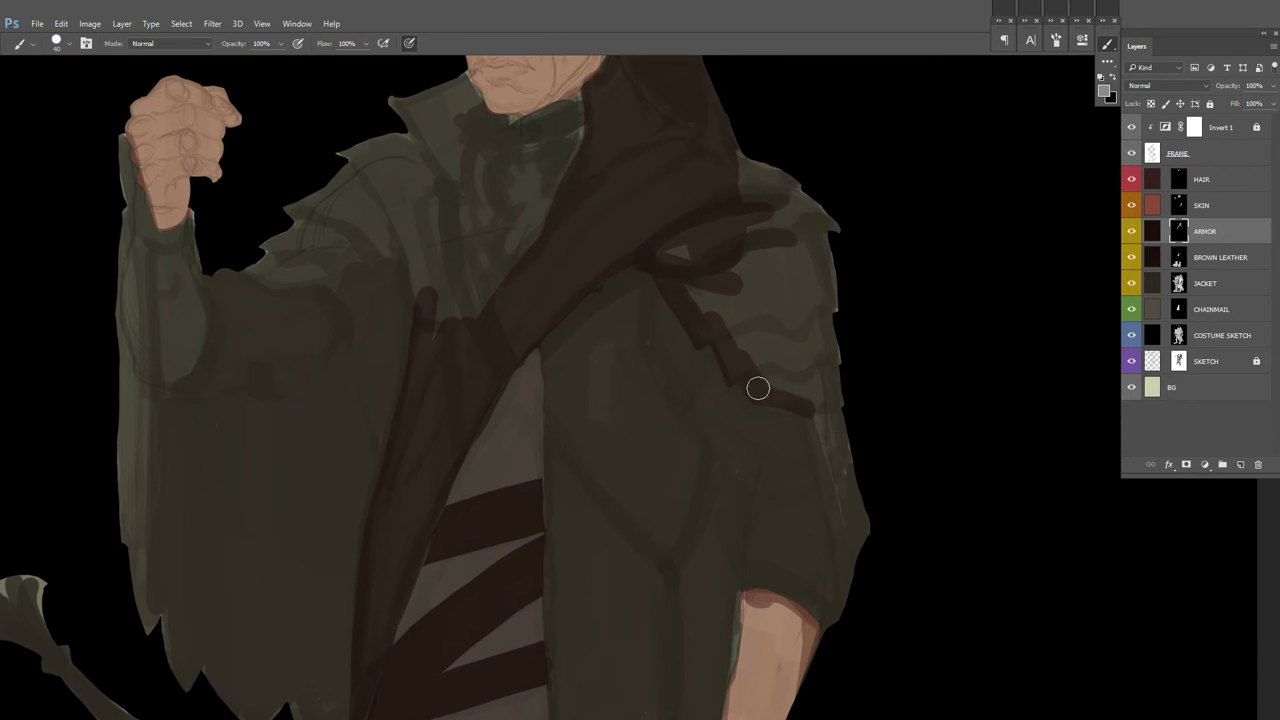
Step: Paint the ARMOR mask over the layered shoulder plates, the upturned collar and the neck area
left_click(854, 388, "alt")
mouse_move(854, 388)
left_mouse_down()
mouse_move(769, 237)
mouse_move(774, 363)
left_mouse_up()
scroll(774, 363, "down", 2)
mouse_move(510, 320)
left_mouse_down()
mouse_move(649, 240)
mouse_move(655, 250)
left_mouse_up()
scroll(706, 357, "up", 1)
left_click_drag(706, 357, 629, 451)
scroll(720, 268, "up", 2)
mouse_move(737, 274)
left_mouse_down()
mouse_move(509, 294)
mouse_move(564, 373)
mouse_move(704, 283)
left_mouse_up()
mouse_move(704, 283)
left_mouse_down()
mouse_move(449, 491)
mouse_move(286, 584)
left_mouse_up()
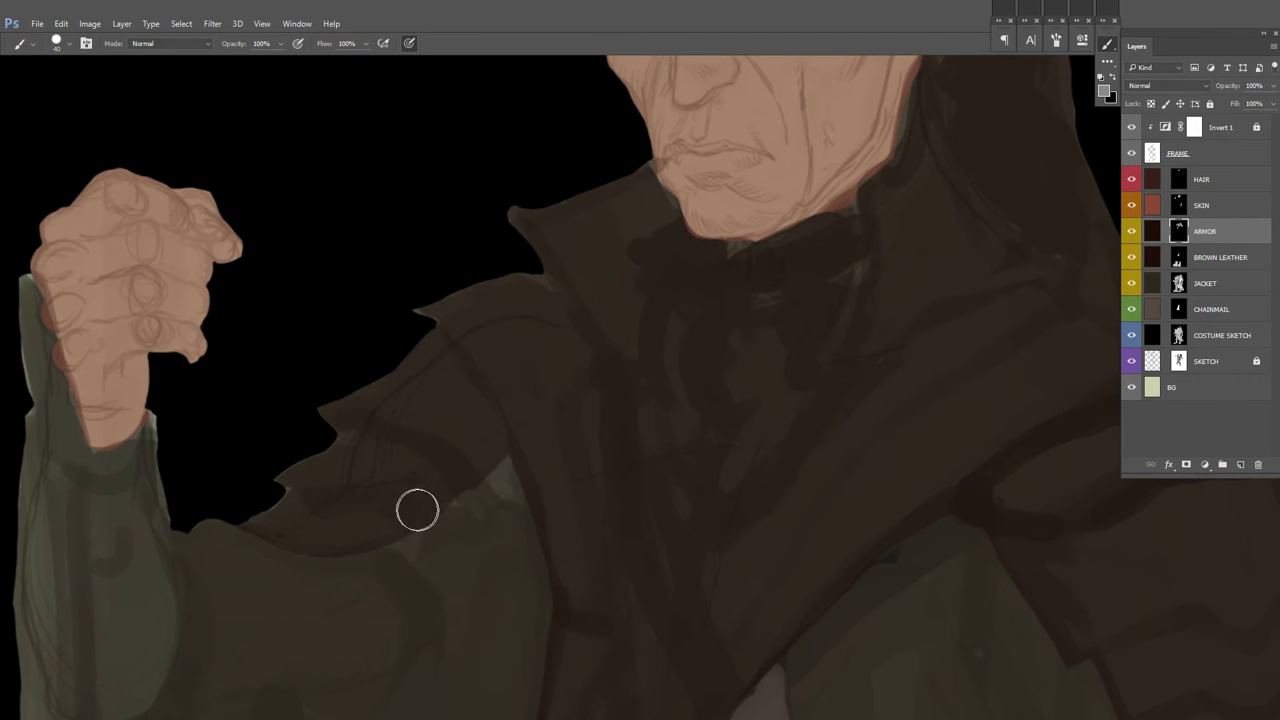
Step: Extend the ARMOR mask over the raised arm's shoulder plates, forearm and outer sleeve edge
mouse_move(458, 488)
left_mouse_down()
mouse_move(317, 283)
mouse_move(349, 257)
mouse_move(360, 500)
mouse_move(397, 599)
left_mouse_up()
scroll(877, 277, "down", 3)
scroll(877, 277, "up", 2)
scroll(920, 345, "down", 2)
right_click(920, 345)
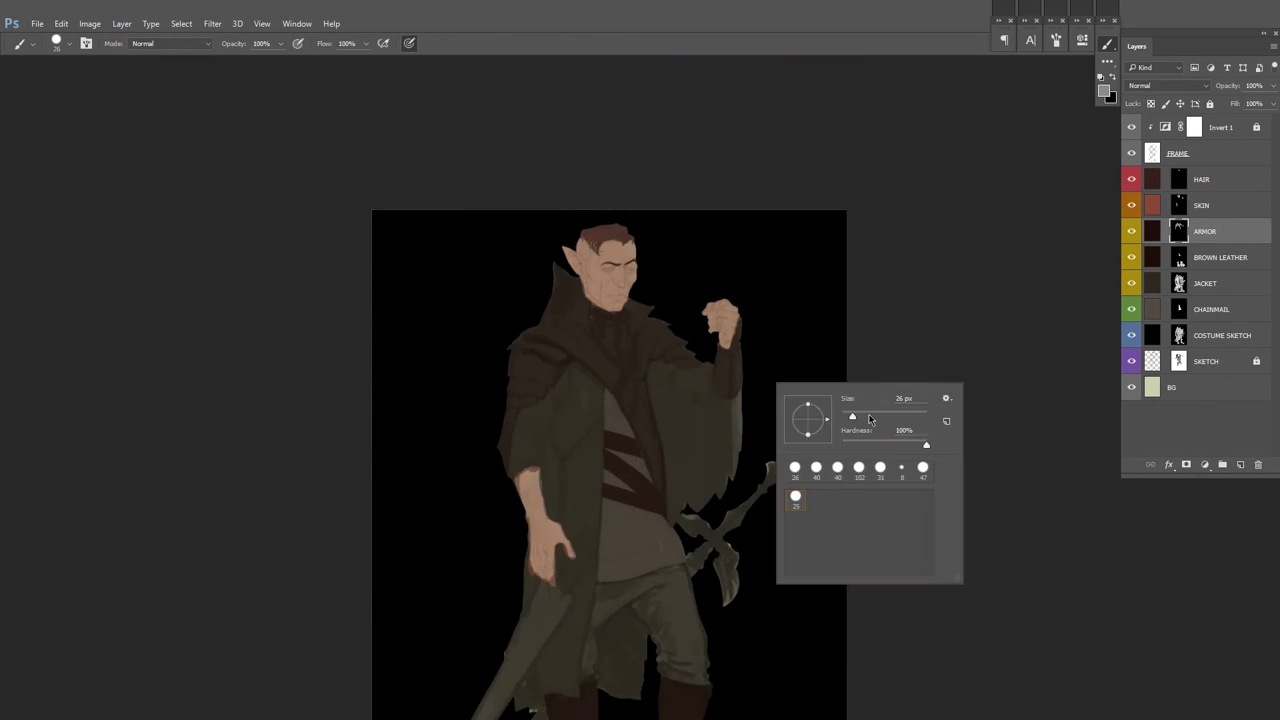
key("Escape")
scroll(580, 394, "up", 2)
Step: Set the brush size to 72 px and paint the ARMOR mask over the cape hanging below the raised arm
scroll(874, 308, "down", 1)
right_click(874, 308)
key("Escape")
scroll(646, 331, "up", 2)
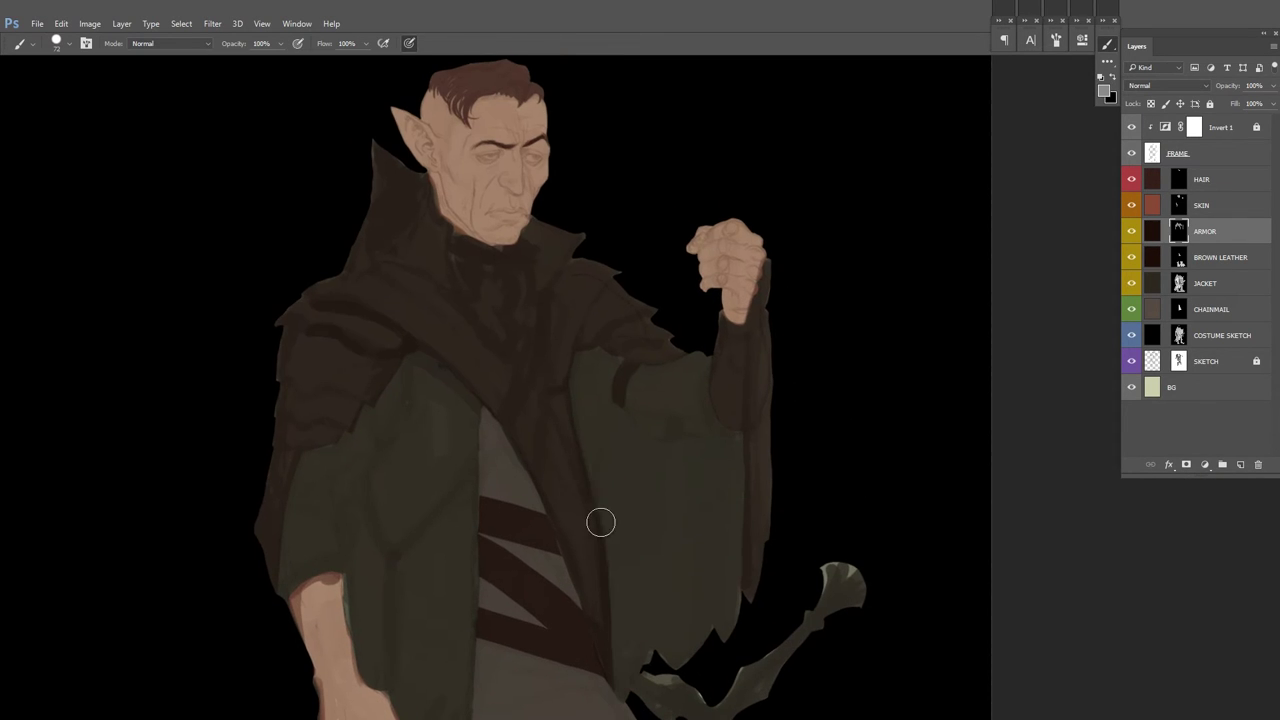
mouse_move(626, 439)
left_mouse_down()
mouse_move(623, 466)
mouse_move(674, 471)
left_mouse_up()
scroll(650, 420, "down", 3)
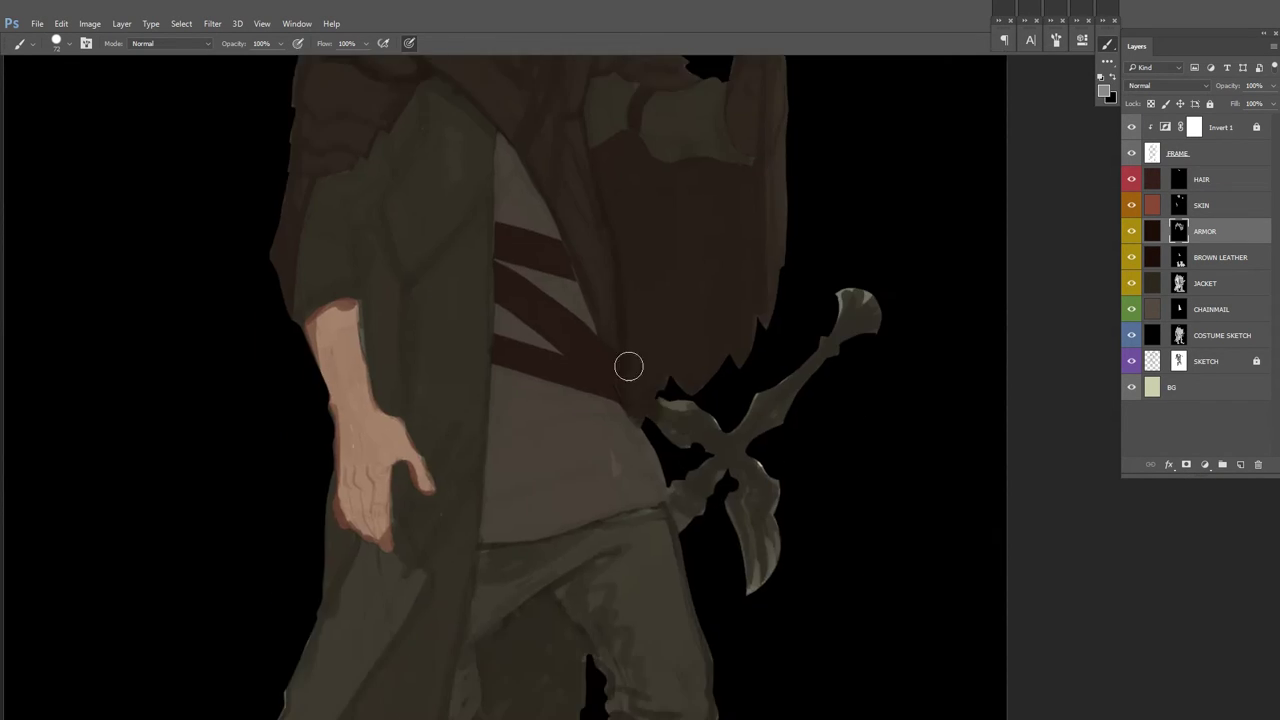
Step: Paint the ARMOR mask over the scabbard below the lowered hand, outlining it first and filling it in
scroll(764, 383, "down", 3)
key("ctrl+shift+h")
scroll(677, 466, "down", 1)
scroll(683, 451, "up", 4)
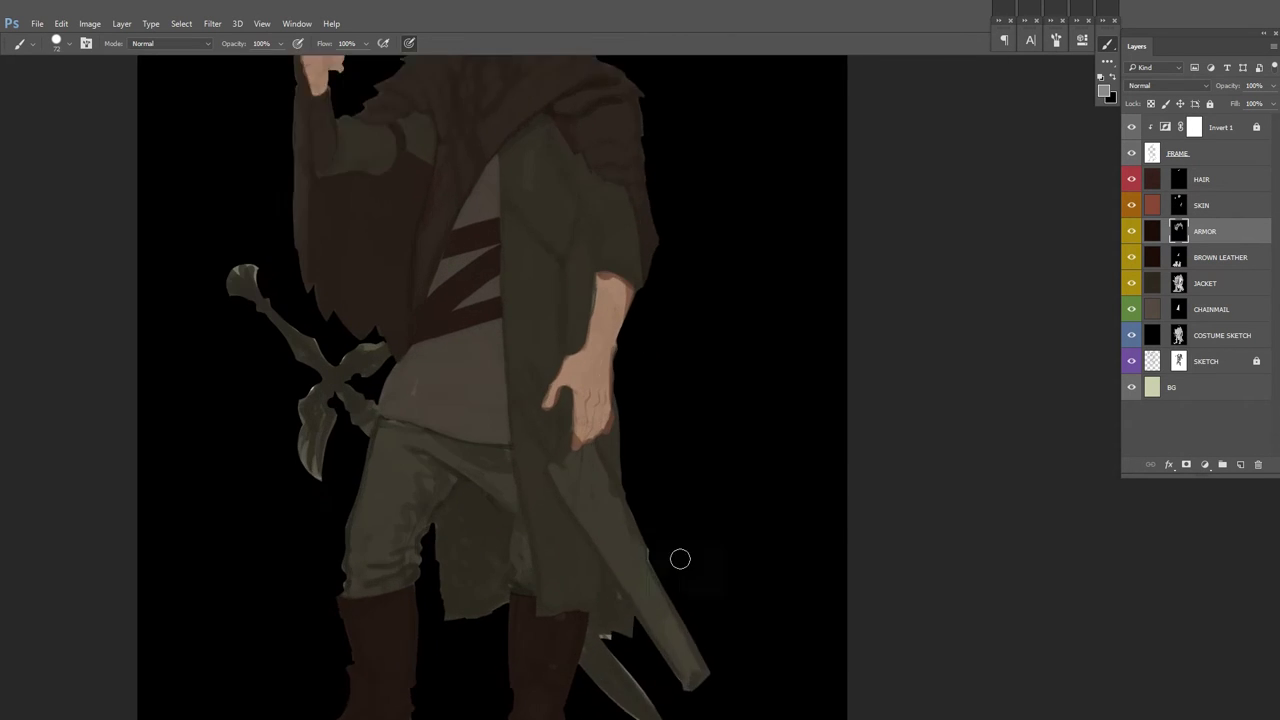
mouse_move(532, 398)
left_mouse_down()
mouse_move(674, 651)
mouse_move(736, 690)
left_mouse_up()
scroll(437, 318, "up", 2)
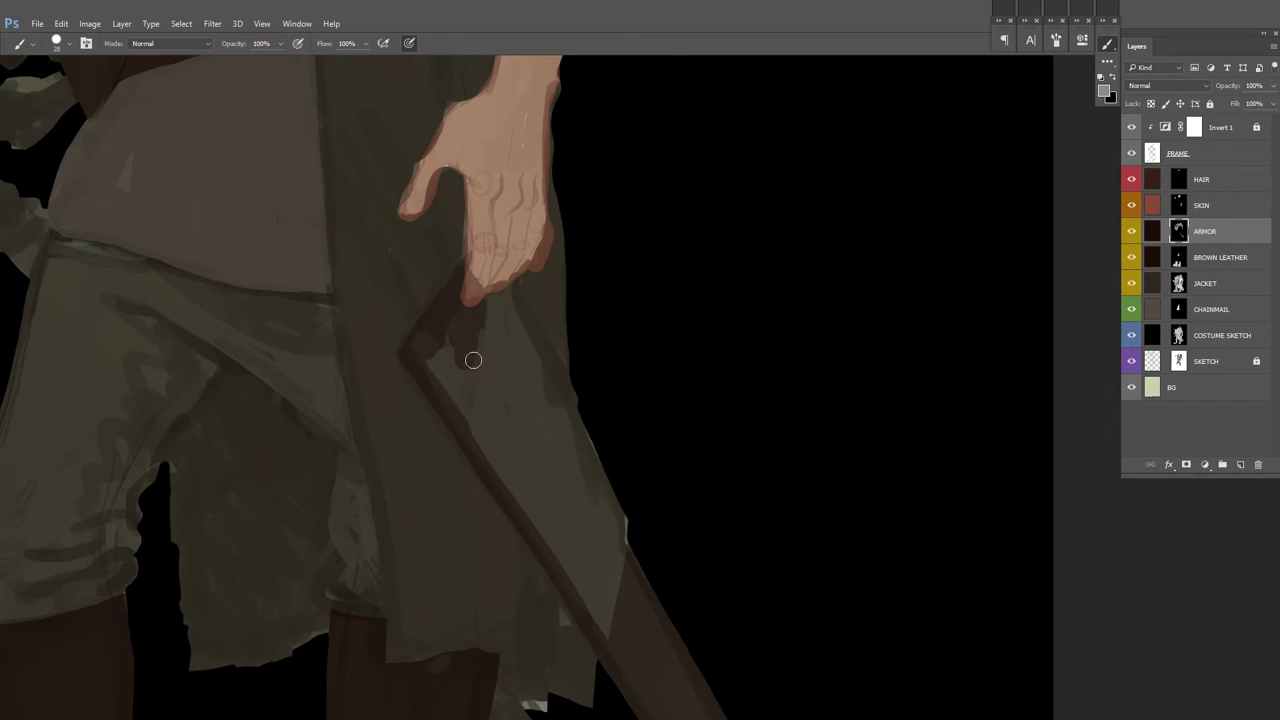
mouse_move(484, 276)
left_mouse_down()
mouse_move(634, 606)
mouse_move(491, 406)
mouse_move(606, 443)
left_mouse_up()
scroll(704, 414, "down", 2)
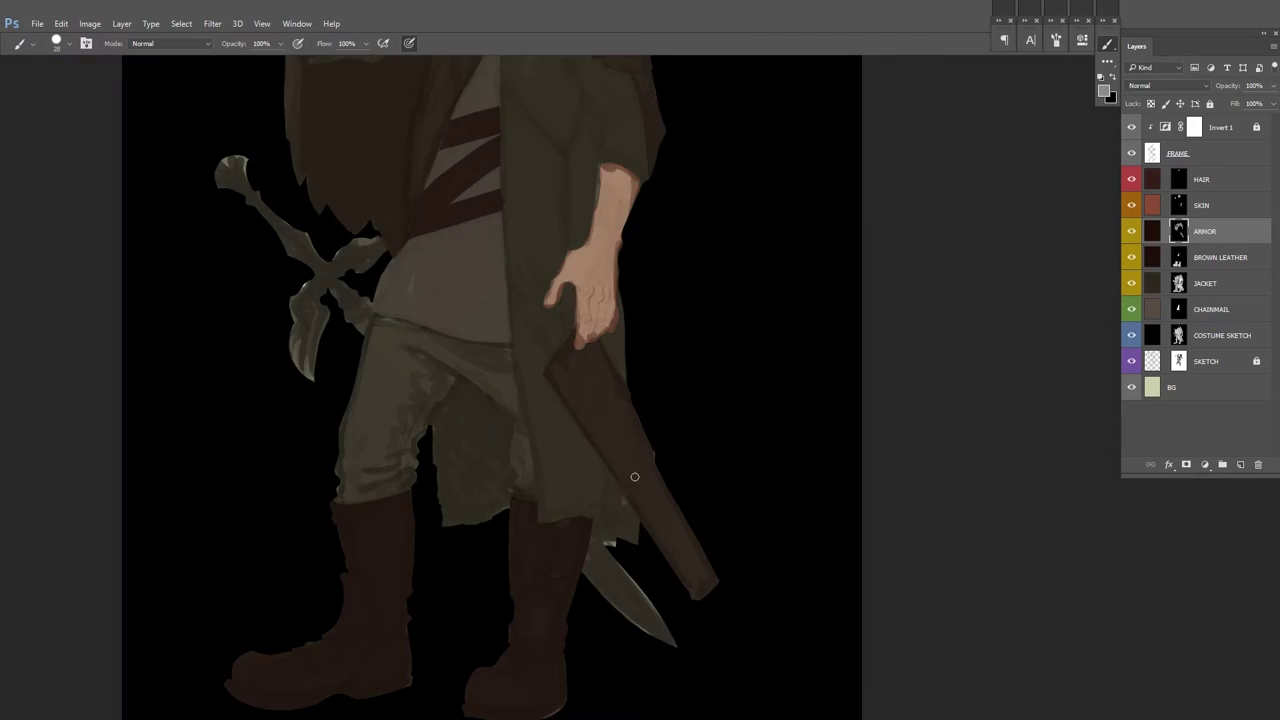
Step: Examine the full figure in normal and mirrored views to judge the armour colour blocking
key("ctrl+shift+h")
scroll(704, 414, "down", 2)
scroll(511, 514, "up", 3)
scroll(527, 519, "down", 2)
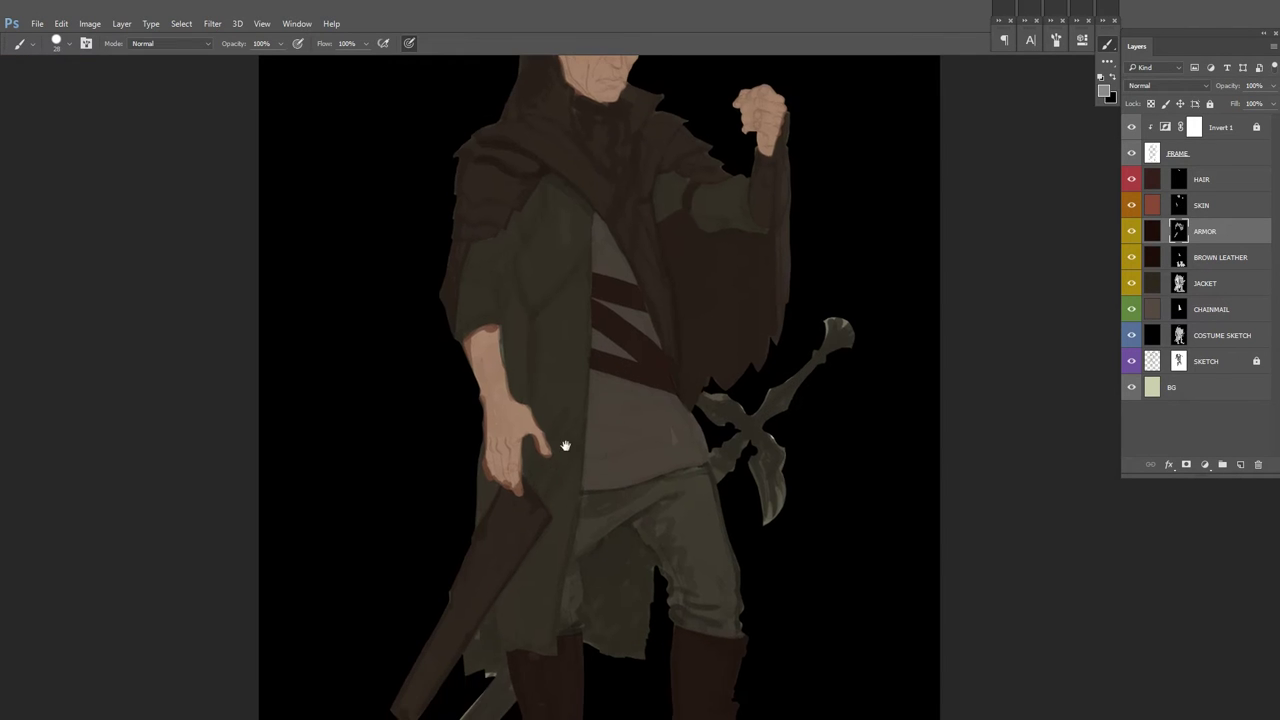
left_click_drag(430, 670, 640, 480)
scroll(643, 452, "down", 3)
scroll(891, 343, "up", 2)
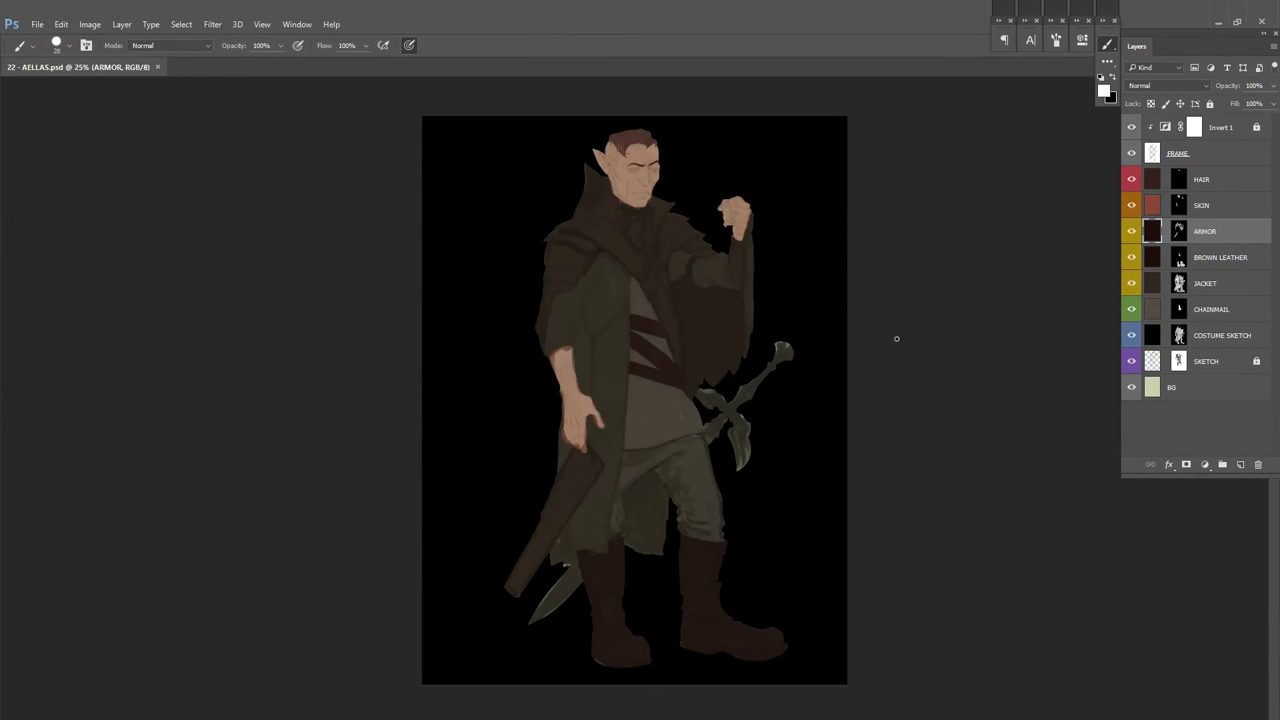
key("ctrl+shift+h")
key("ctrl+shift+h")
Step: Select the JACKET layer's mask and toggle the BROWN LEATHER layer's visibility to check the chest straps
left_click(651, 289, "ctrl")
scroll(694, 294, "up", 2)
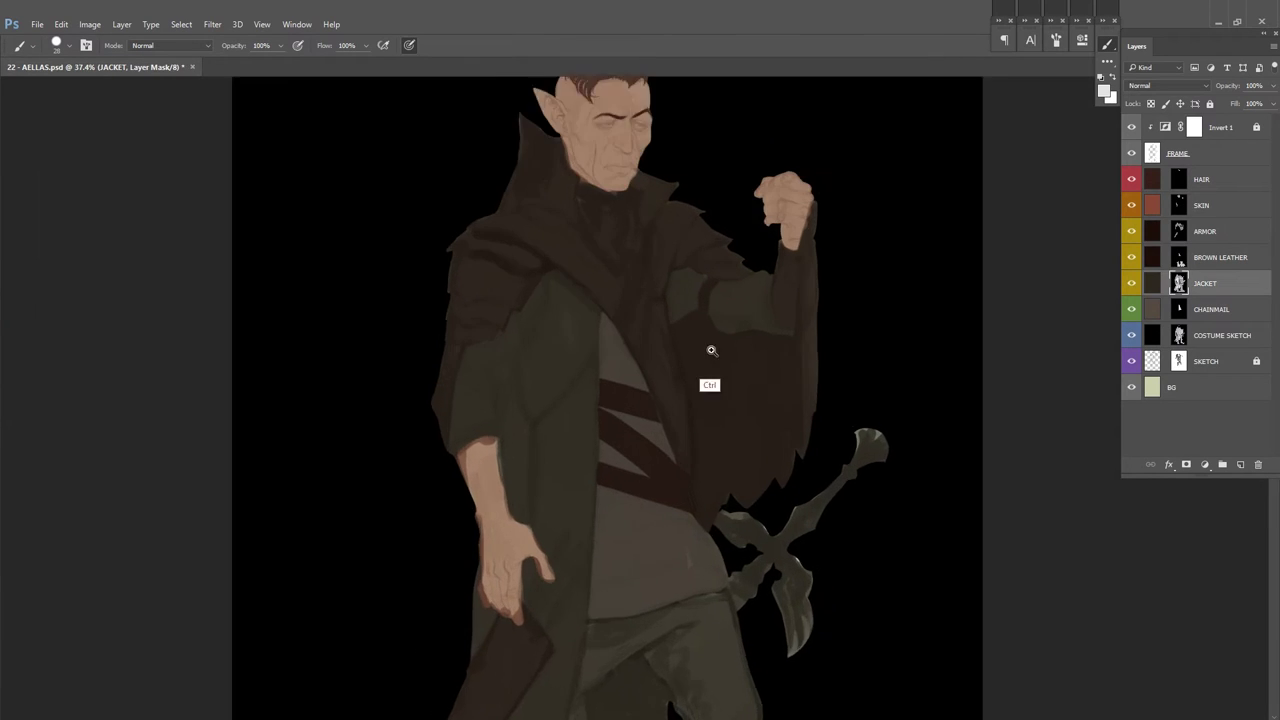
scroll(622, 328, "down", 1)
scroll(661, 401, "down", 2)
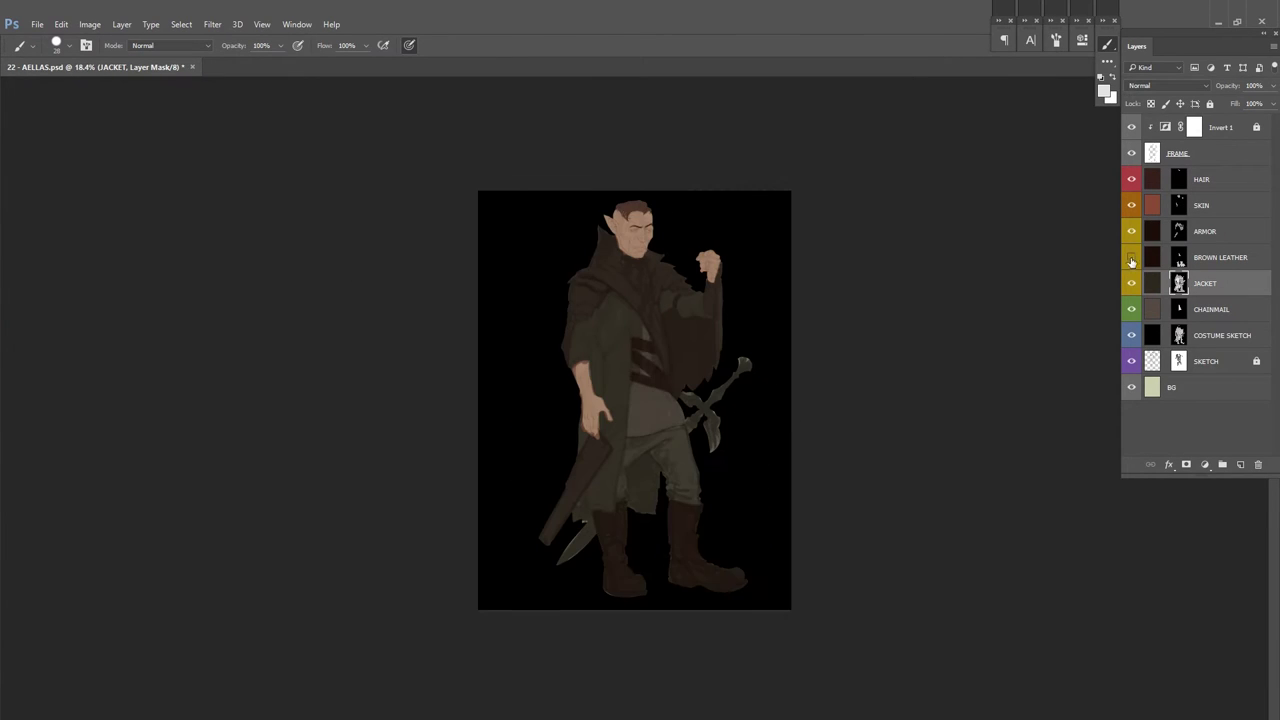
left_click(1132, 262)
scroll(623, 378, "up", 2)
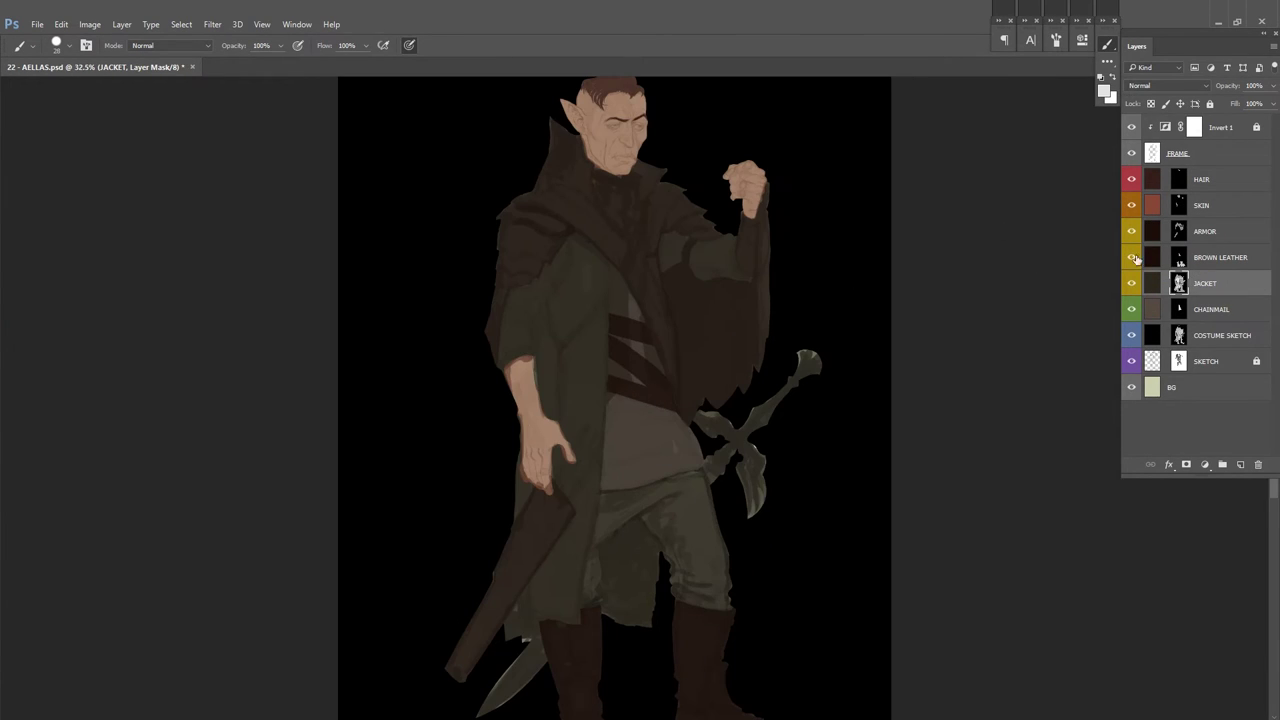
Step: Add a fresh mask to the BROWN LEATHER layer to trim the chest straps at the jacket's edge, and save the file
left_click(1194, 258)
key("d")
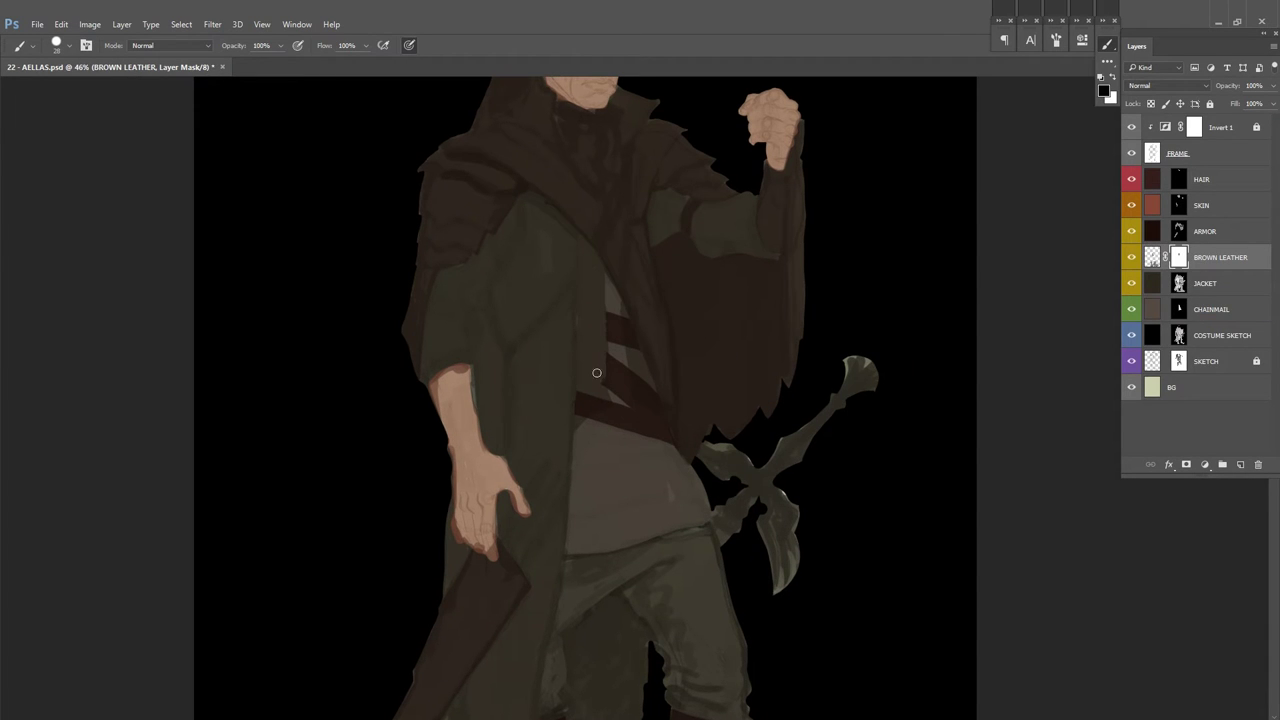
key("x")
key("ctrl+0")
key("ctrl+shift+h")
key("ctrl+s")
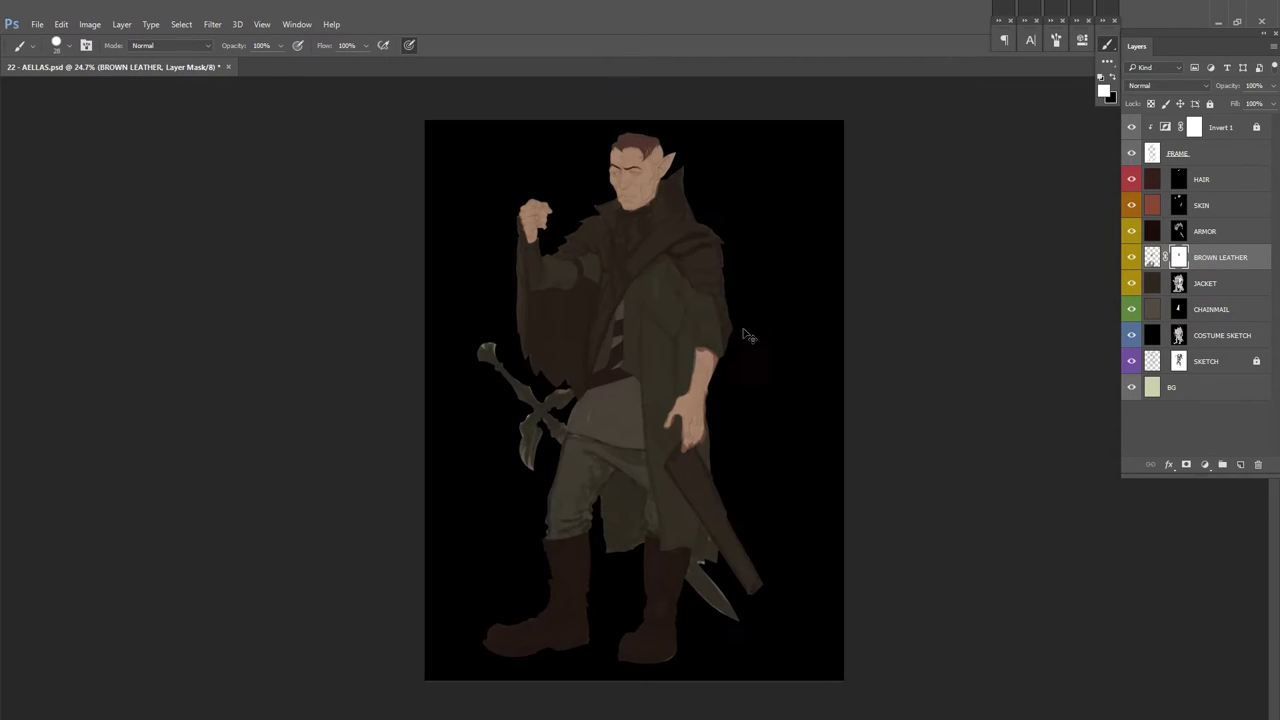
Step: Hide the Invert 1 layer and paint white on the FRAME layer to cut down the collar's pointed tip
left_click(1177, 153)
scroll(800, 204, "up", 3)
left_click(1131, 127)
scroll(800, 200, "up", 3)
mouse_move(511, 271)
left_mouse_down()
mouse_move(614, 395)
mouse_move(591, 214)
mouse_move(602, 330)
mouse_move(614, 289)
left_mouse_up()
Step: Check the trimmed collar in mirrored view and undo the last two edits to its outline
key("ctrl+shift+h")
key("ctrl+0")
key("ctrl+shift+h")
scroll(800, 300, "up", 5)
key("ctrl+alt+z")
key("ctrl+alt+z")
key("ctrl+shift+h")
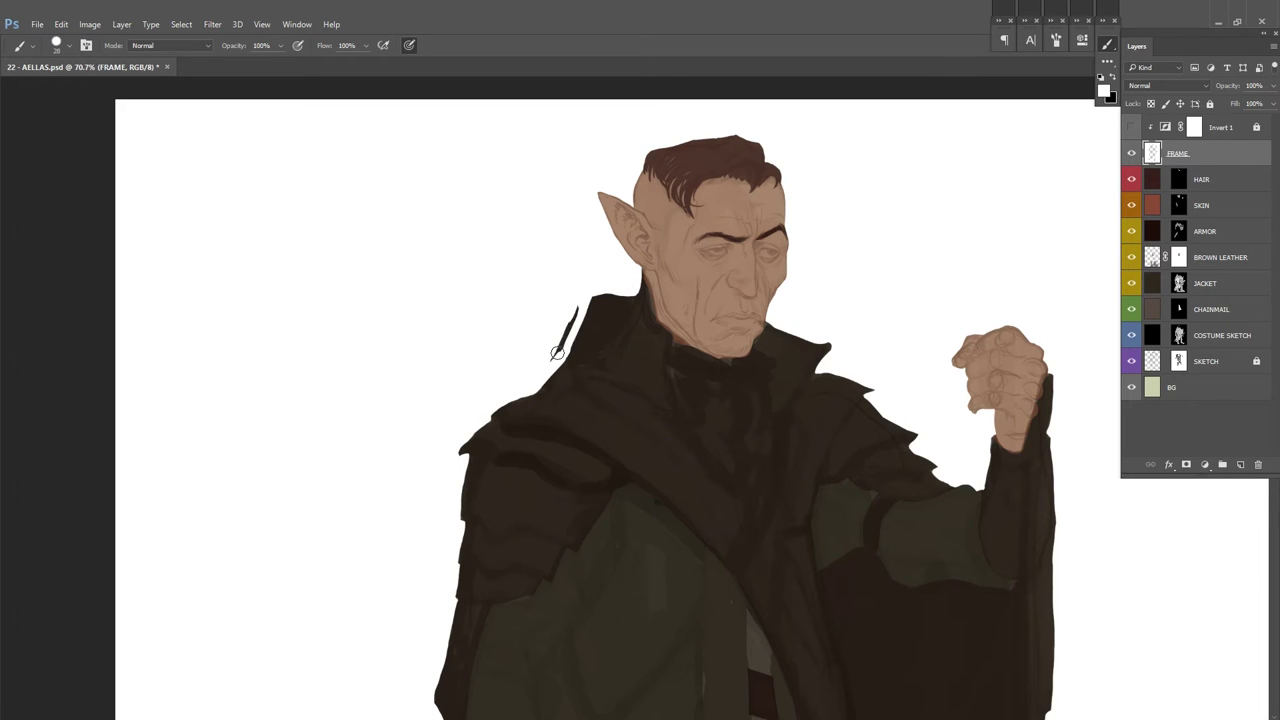
Step: Clean up the stray fragment beside the collar on the FRAME layer and save the file
scroll(632, 291, "up", 2)
scroll(863, 183, "down", 3)
key("ctrl+shift+h")
key("ctrl+0")
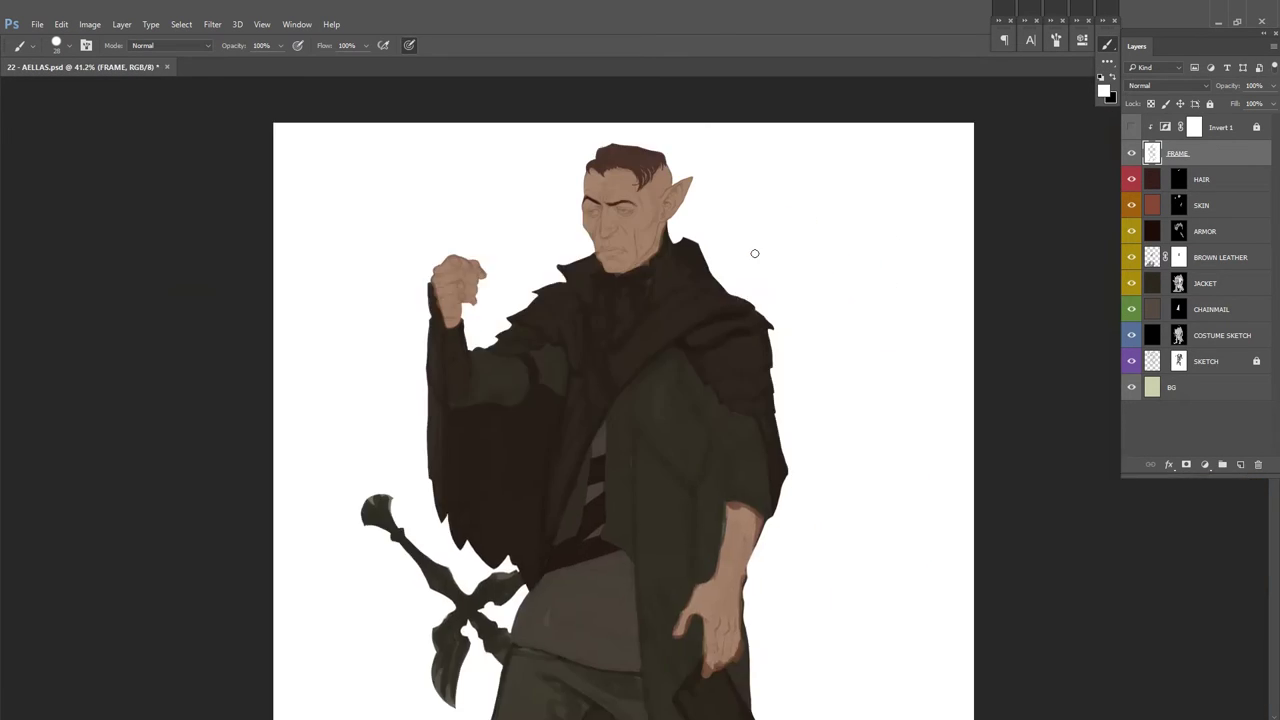
scroll(691, 218, "up", 4)
key("ctrl+0")
key("ctrl+s")
key("ctrl+shift+h")
scroll(813, 258, "down", 3)
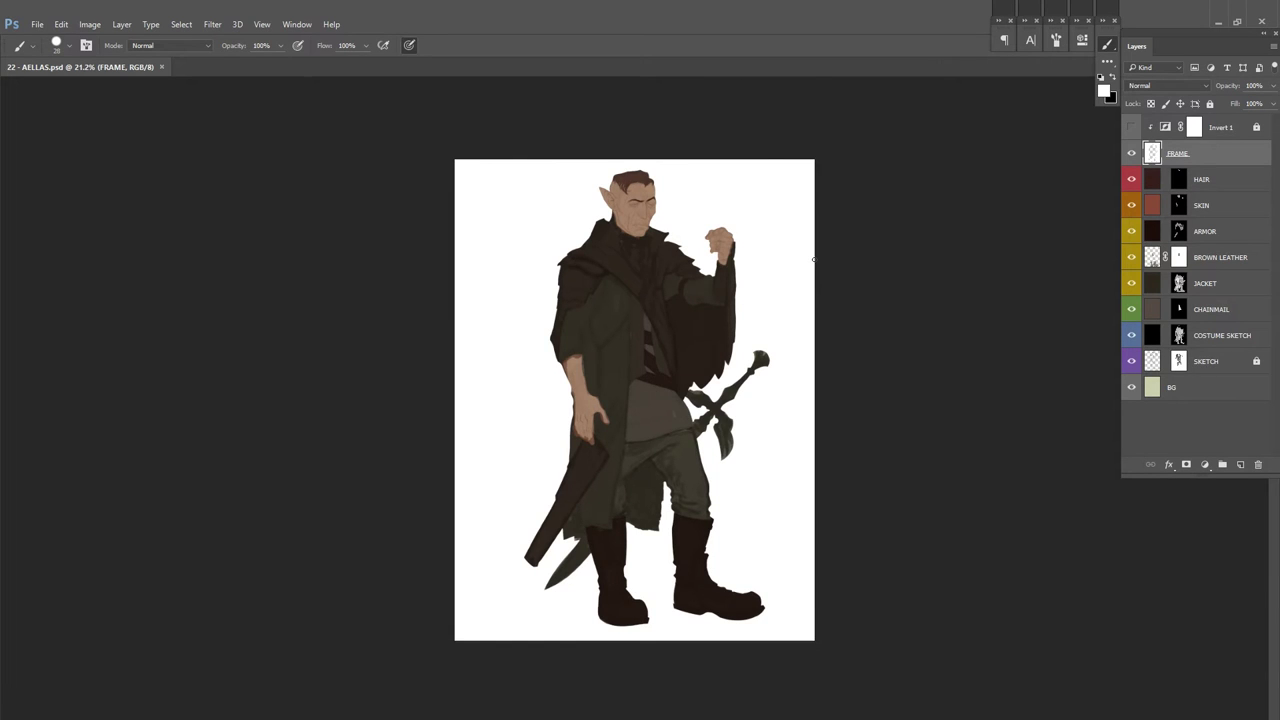
Step: Set up a solid dark brown layer with a black-filled mask above the BROWN LEATHER layer
scroll(803, 271, "up", 2)
left_click(1150, 257)
key("ctrl+j")
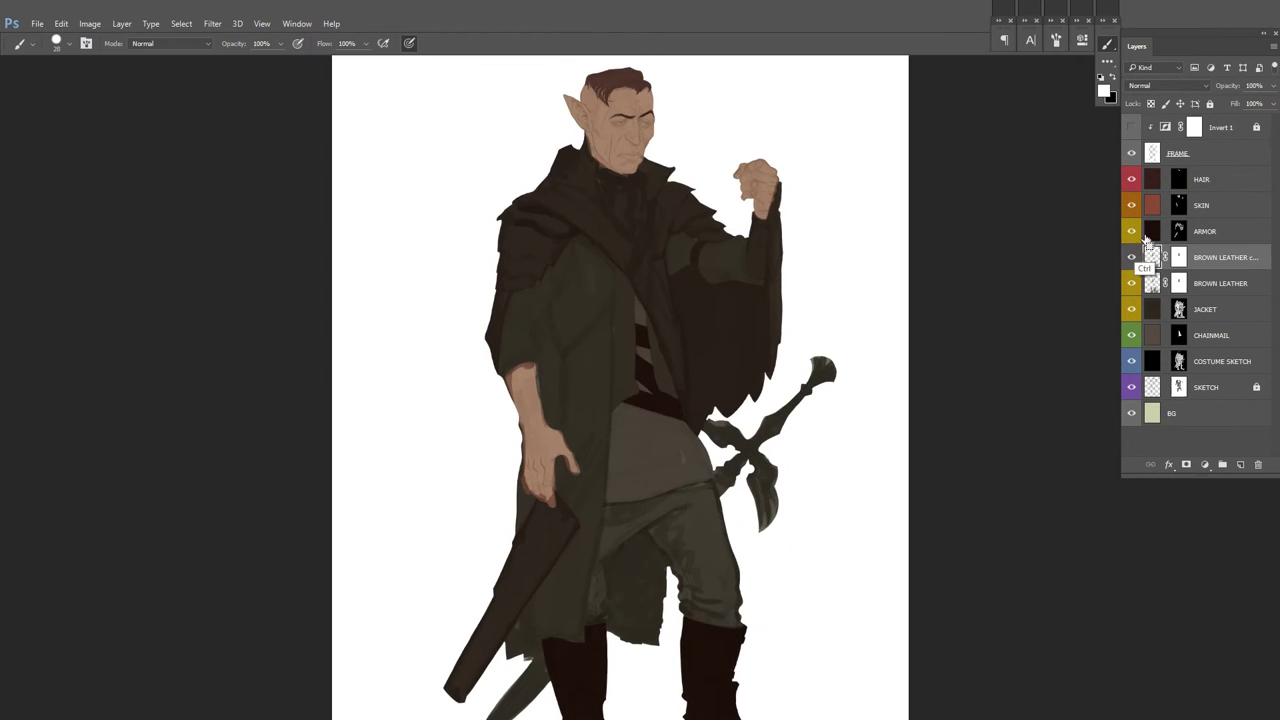
key("alt+BackSpace")
key("x")
Step: Paint a diagonal belt strap on the new layer's mask from the waist to the scabbard, keeping it off the fingers
scroll(589, 484, "up", 1)
left_click_drag(589, 484, 619, 467)
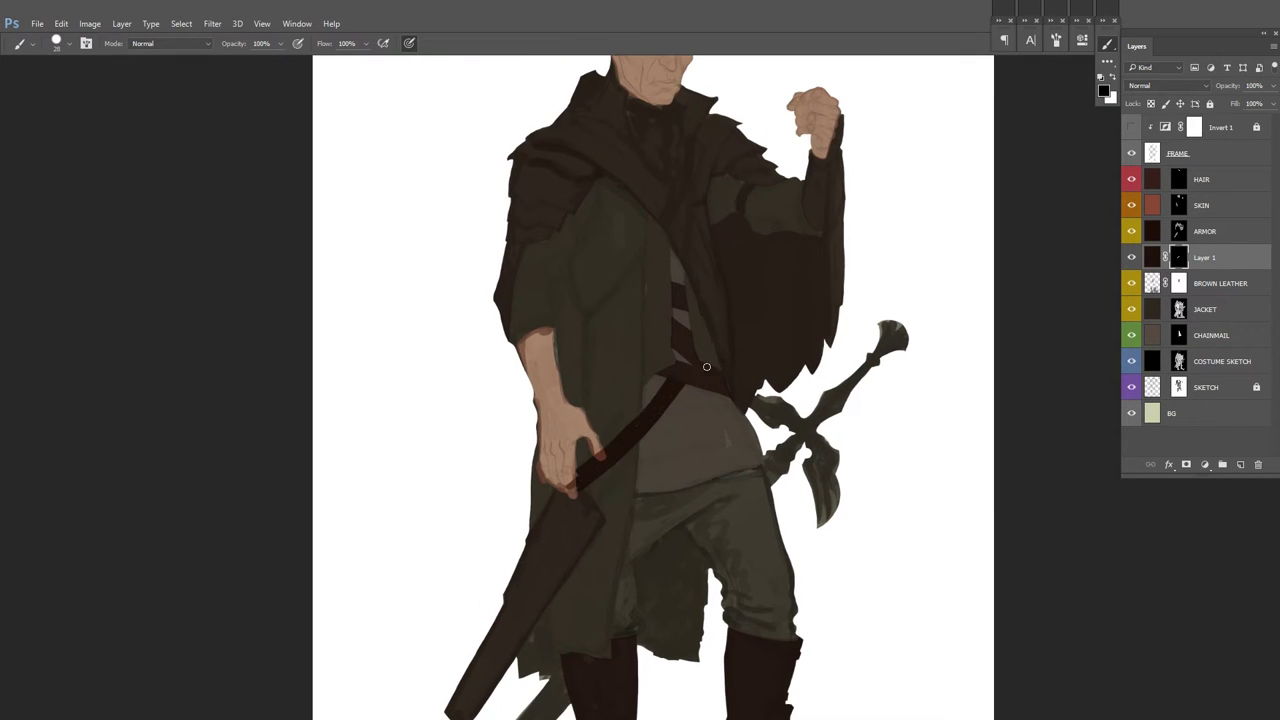
key("h")
scroll(700, 330, "up", 1)
scroll(832, 256, "up", 1)
scroll(794, 394, "down", 3)
scroll(694, 420, "up", 2)
scroll(831, 384, "down", 1)
key("h")
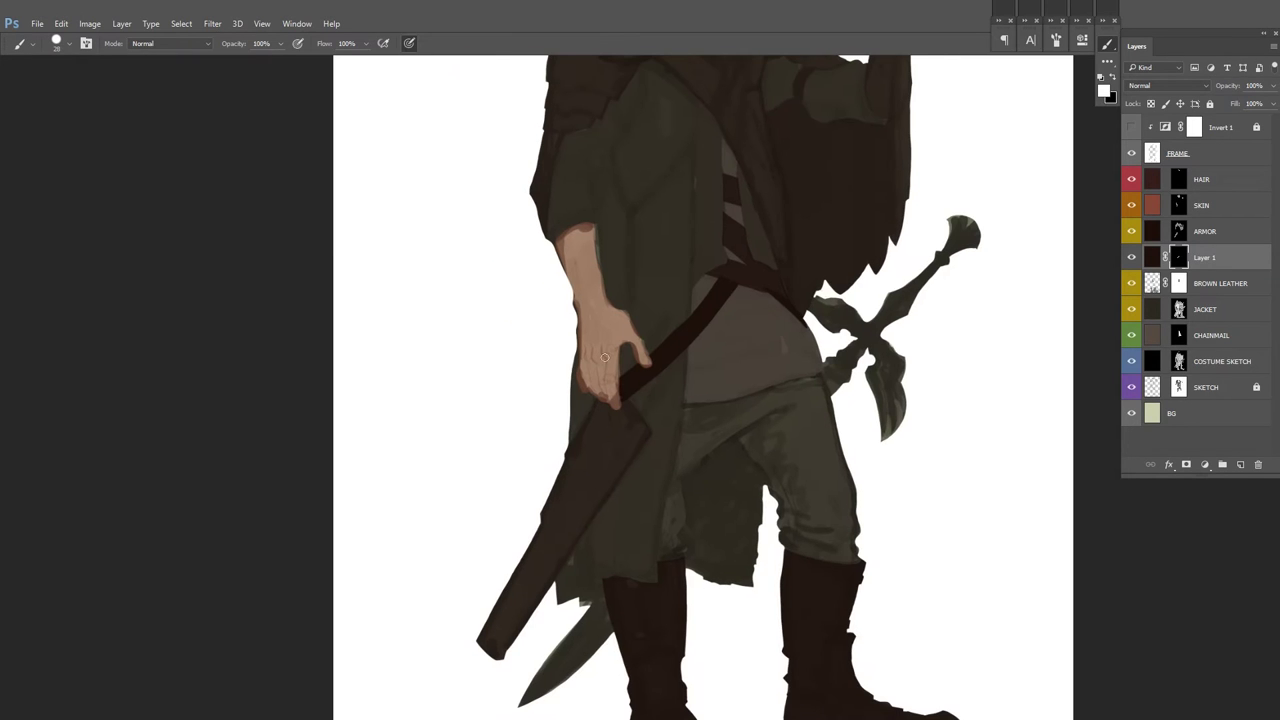
Step: Continue the strap behind the hand to the scabbard's outer side and erase the FRAME layer's white covering it
key("x")
key("alt+bracketright")
key("alt+bracketright")
key("alt+bracketright")
key("alt+bracketright")
scroll(621, 400, "down", 3)
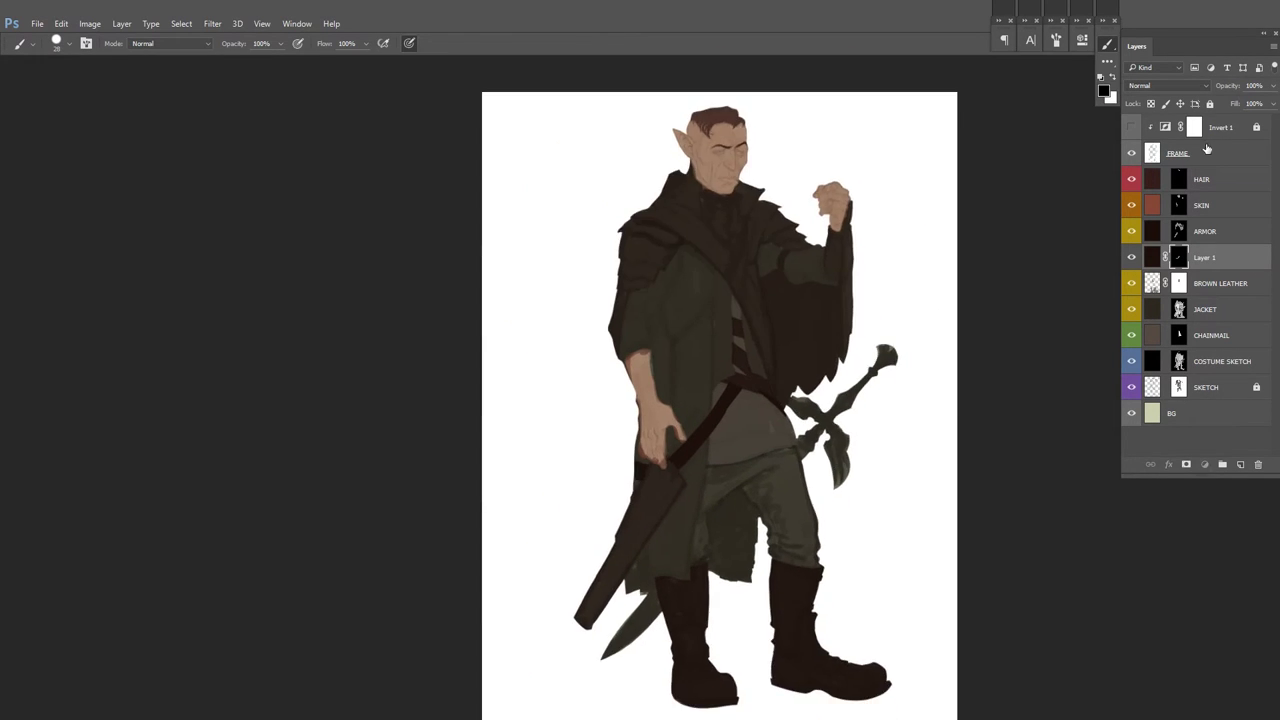
scroll(569, 403, "up", 5)
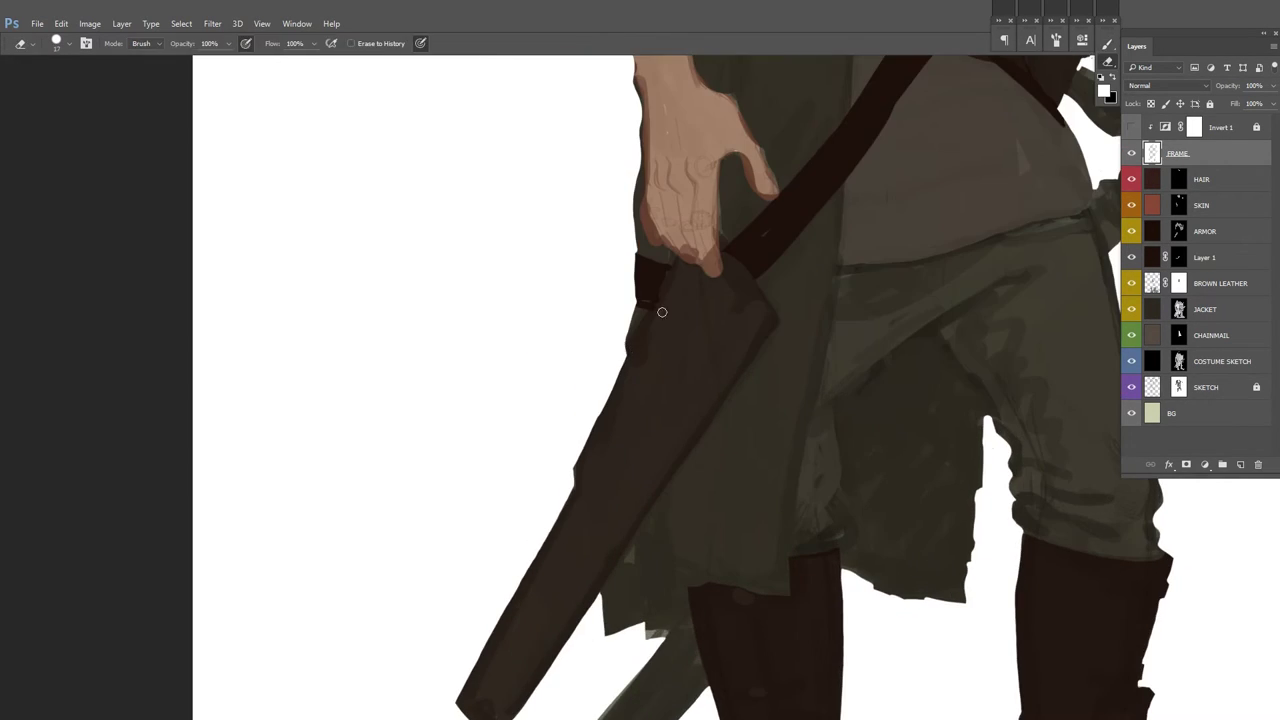
Step: Lock the FRAME layer, return to the strap layer Layer 1 and give it a yellow label
scroll(680, 335, "down", 5)
key("h")
key("alt+bracketleft")
key("alt+bracketleft")
key("alt+bracketleft")
key("alt+bracketleft")
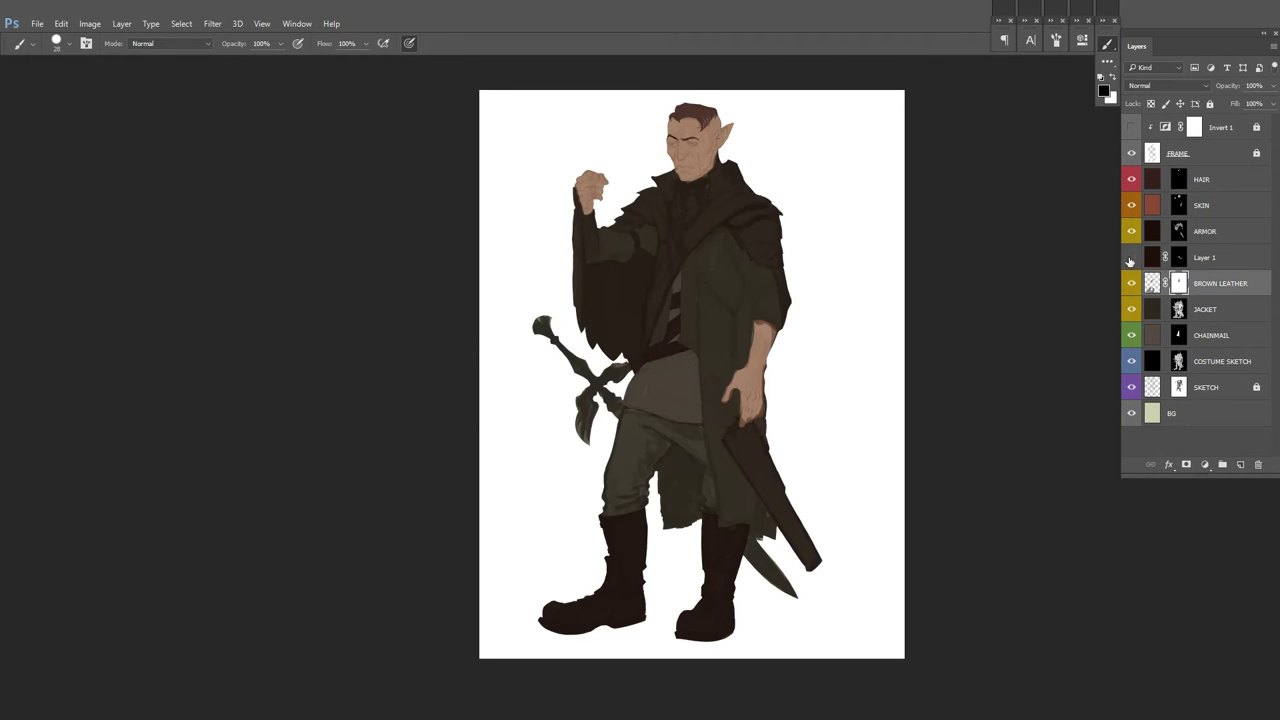
scroll(634, 457, "up", 3)
key("x")
scroll(655, 490, "down", 3)
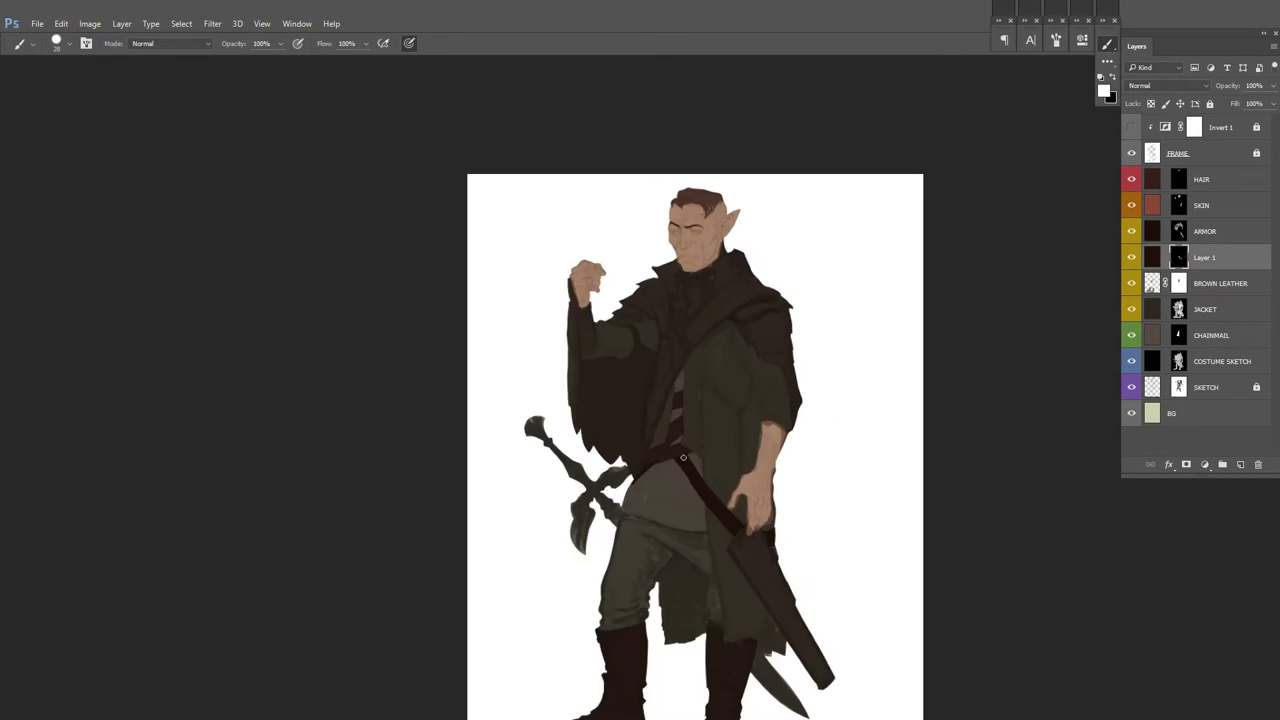
Step: Select the CHAINMAIL layer's mask and try to extend the chainmail under the jacket's shoulder
key("h")
scroll(739, 343, "up", 3)
key("alt+bracketleft")
key("alt+bracketleft")
key("alt+bracketleft")
scroll(739, 343, "up", 1)
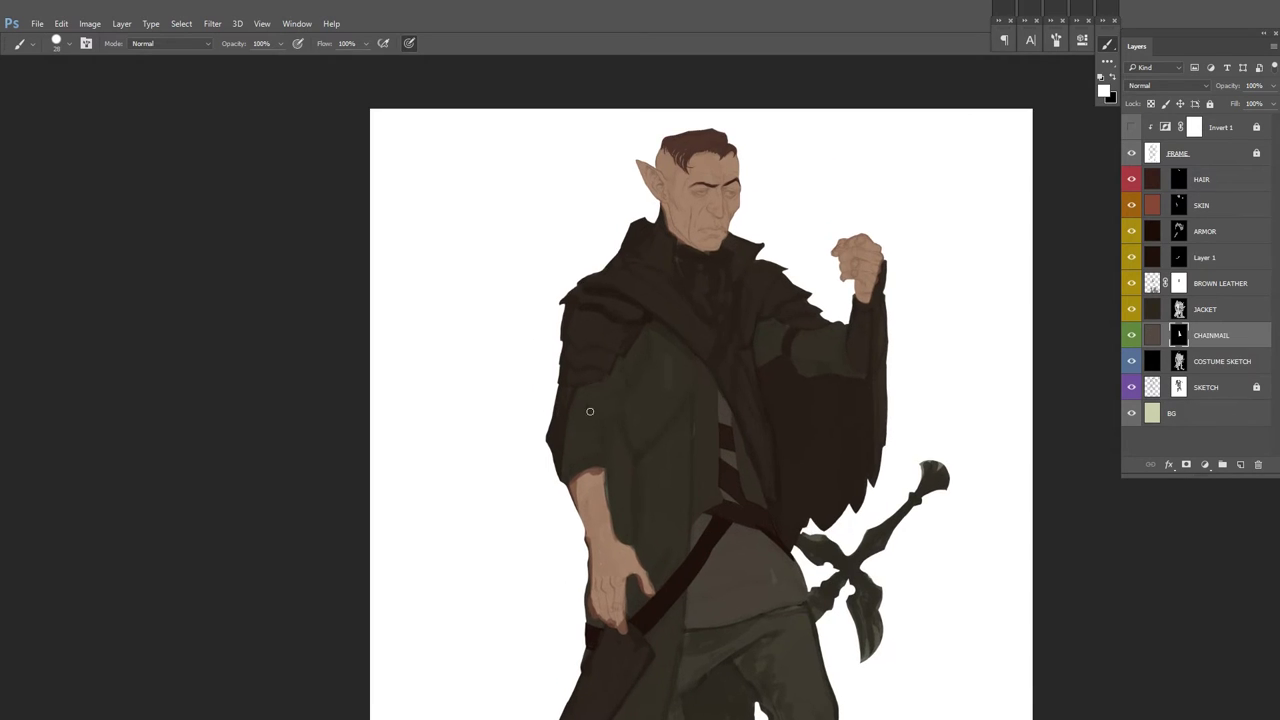
scroll(630, 374, "up", 1)
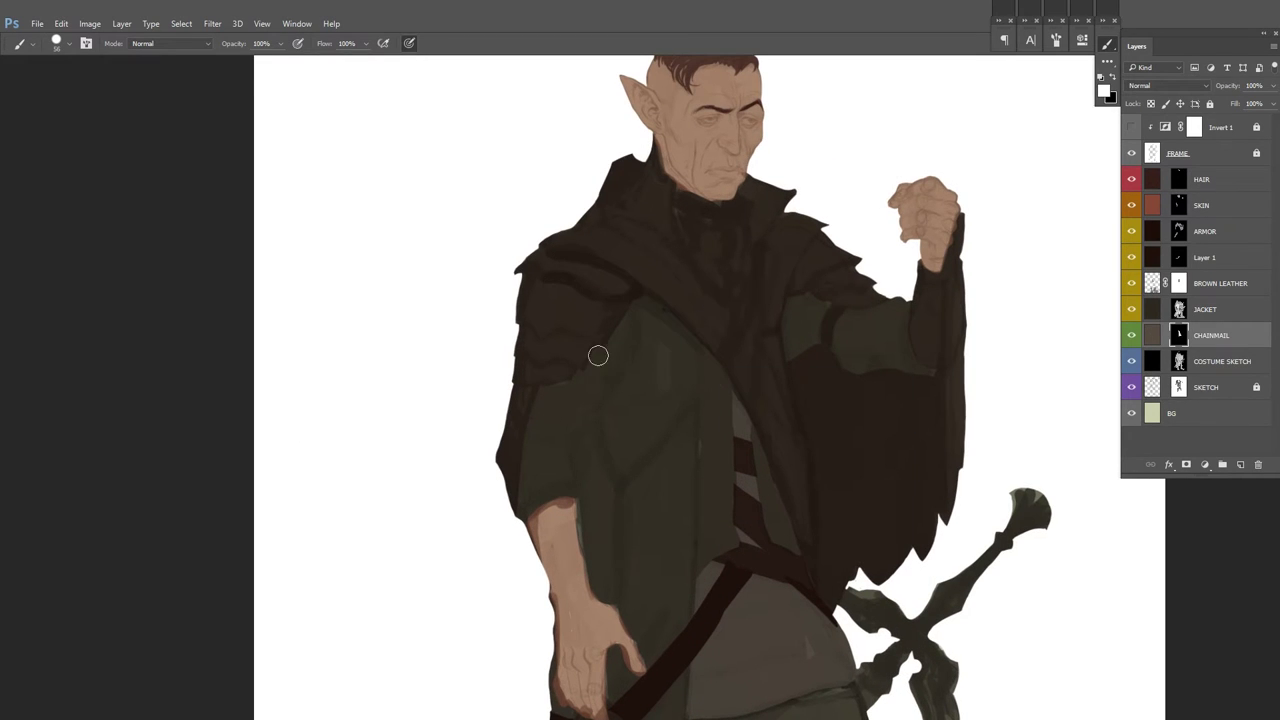
right_click(850, 306)
scroll(820, 330, "down", 3)
scroll(800, 330, "up", 3)
right_click(792, 318)
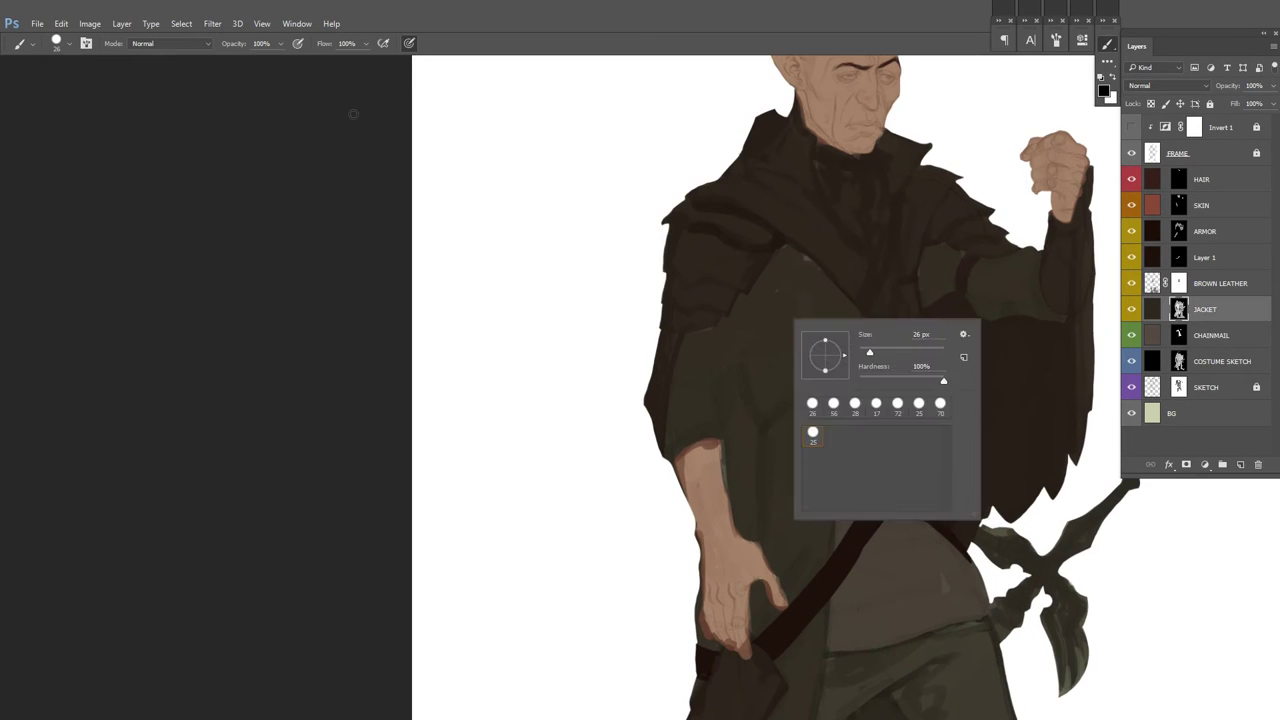
Step: Try to mask the jacket away below the shoulder plates to expose the chainmail
left_click_drag(738, 326, 694, 344)
scroll(694, 344, "down", 2)
left_click_drag(766, 283, 786, 271)
scroll(917, 333, "down", 3)
scroll(917, 333, "up", 3)
right_click(917, 333)
key("x")
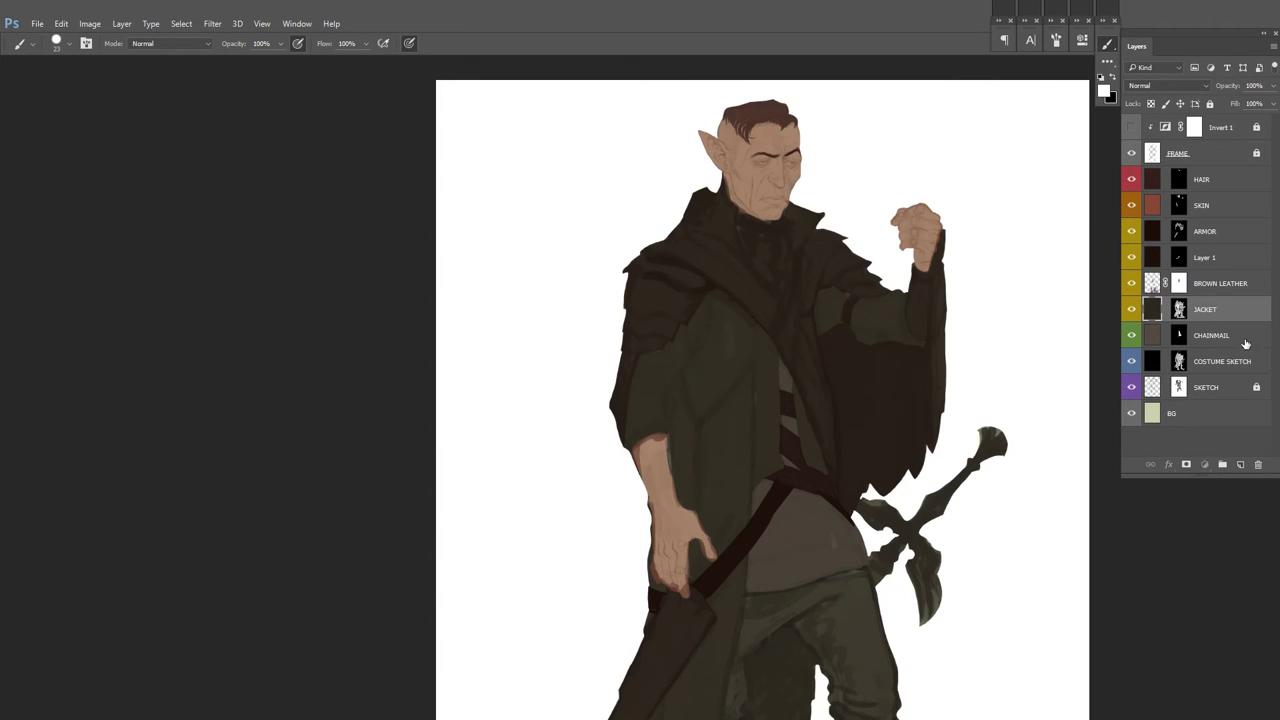
Step: Duplicate the CHAINMAIL layer above JACKET, fill the copy's mask with black and label the layer green
left_click(1238, 340)
left_click_drag(1228, 340, 1228, 300)
key("alt+BackSpace")
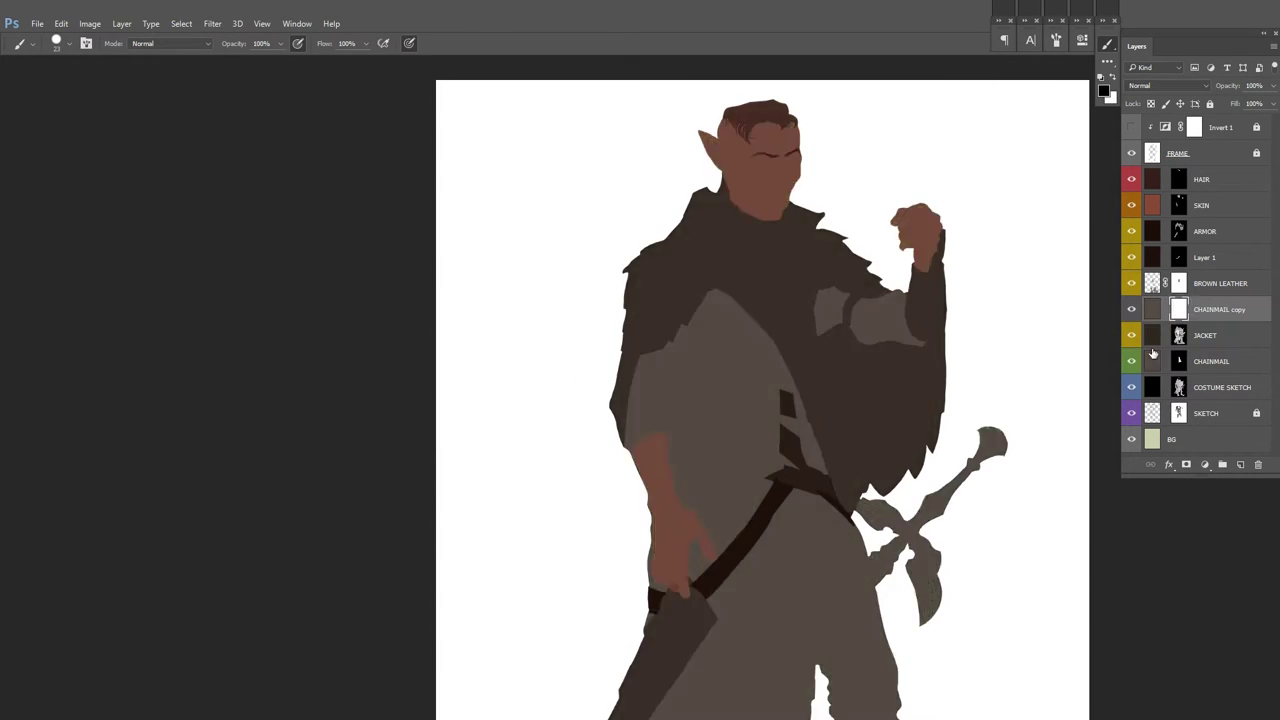
key("x")
key("alt+BackSpace")
right_click(1131, 309)
key("Escape")
Step: Paint chainmail on the copy's mask across the upper chest and lowered arm below the shoulder plates
scroll(915, 263, "up", 2)
left_click_drag(915, 263, 863, 298)
key("x")
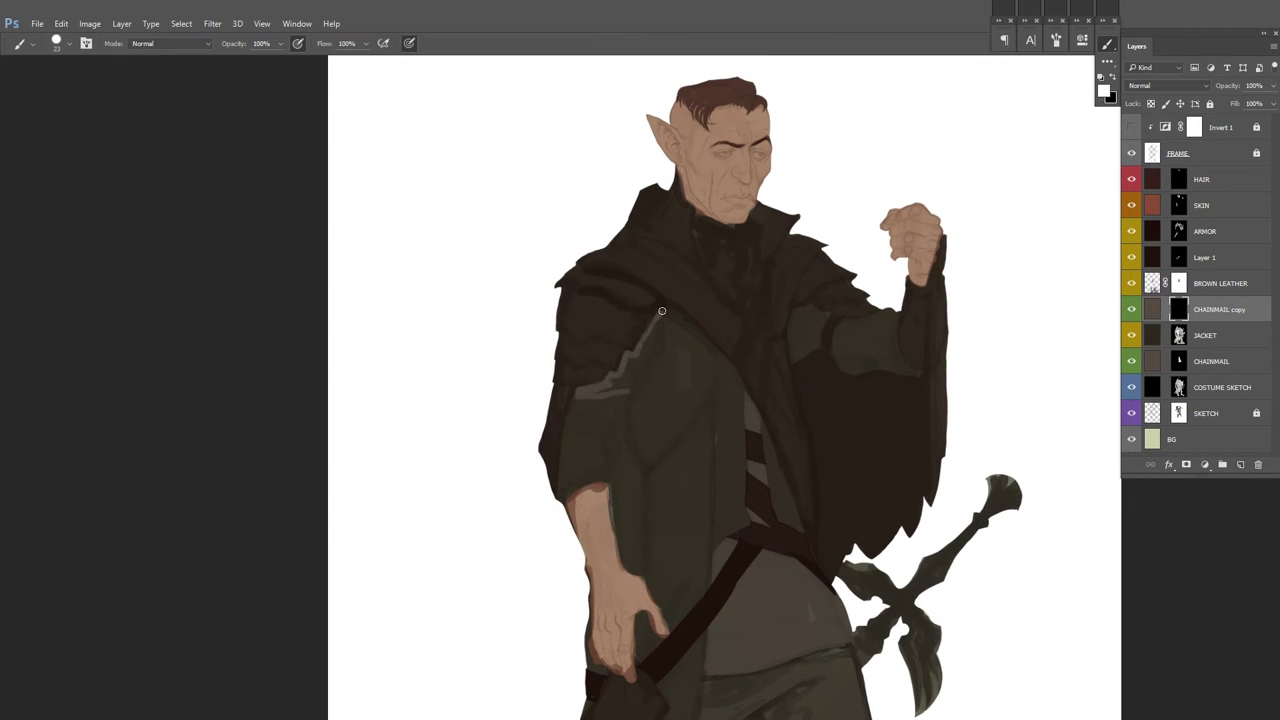
mouse_move(627, 373)
left_mouse_down()
mouse_move(700, 330)
mouse_move(690, 350)
mouse_move(720, 370)
left_mouse_up()
scroll(720, 370, "down", 2)
key("ctrl+shift+h")
Step: Paint chainmail on the copy's mask over the raised arm's upper sleeve and clean up its edges
scroll(643, 297, "up", 2)
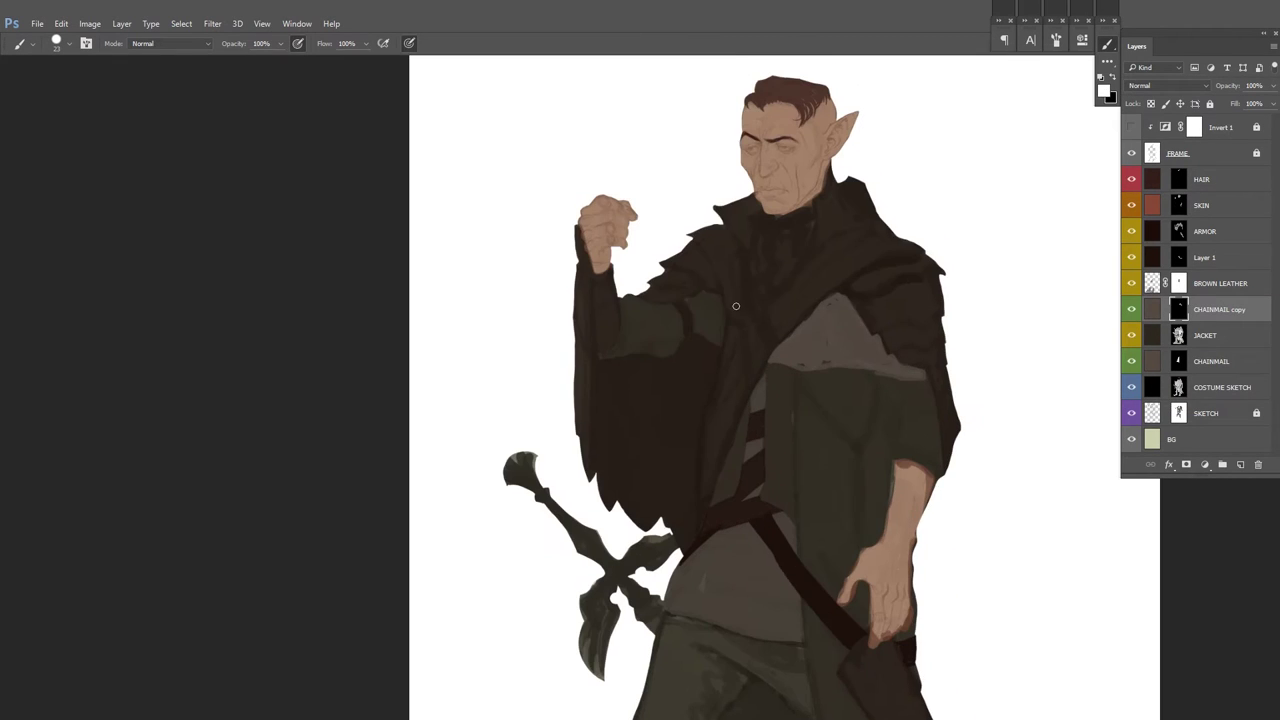
left_click_drag(643, 297, 720, 330)
key("ctrl+shift+h")
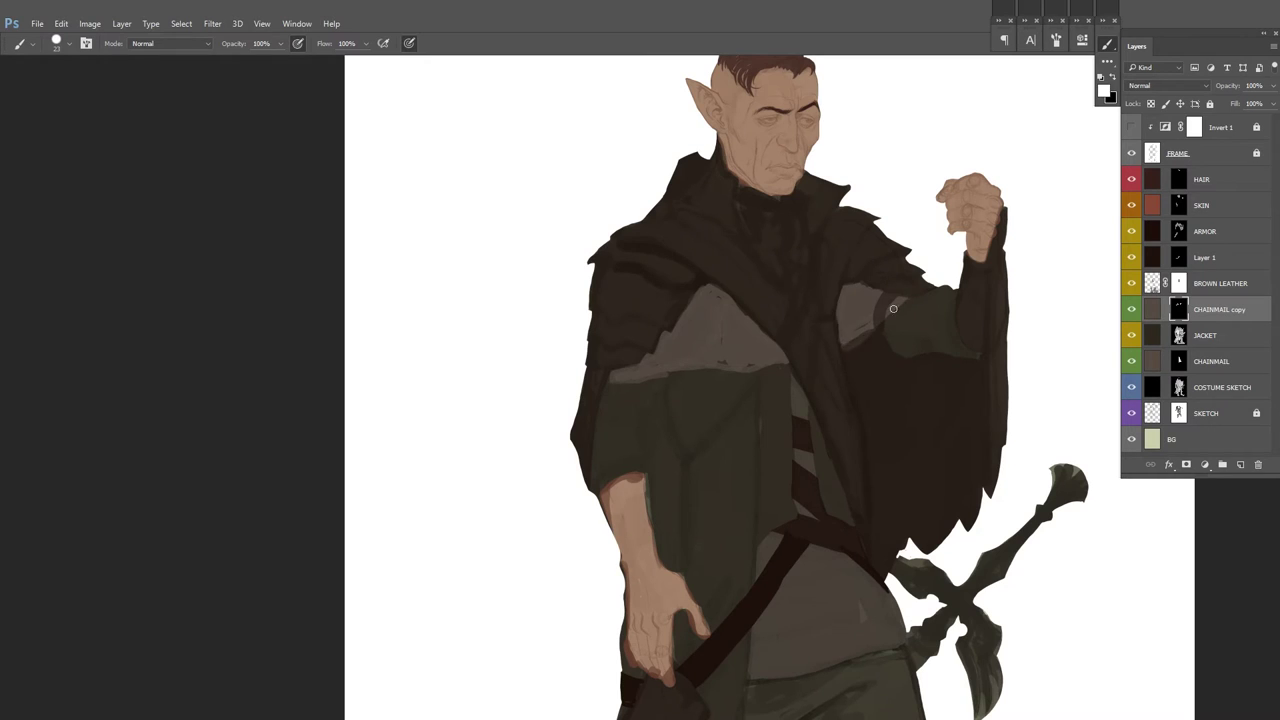
scroll(854, 344, "down", 3)
key("x")
scroll(948, 230, "up", 3)
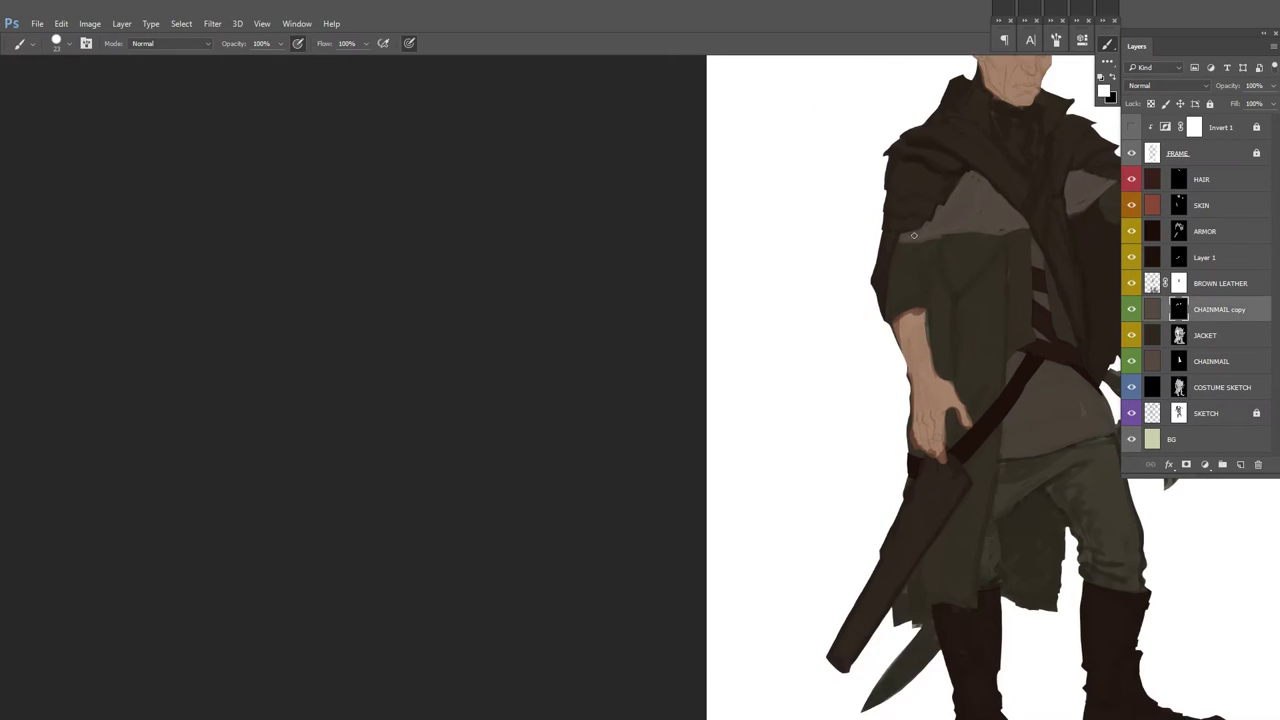
Step: Paint a jagged lower edge on the chainmail across the chest and lowered arm in the CHAINMAIL copy mask
scroll(852, 307, "down", 2)
left_click(851, 324, "ctrl")
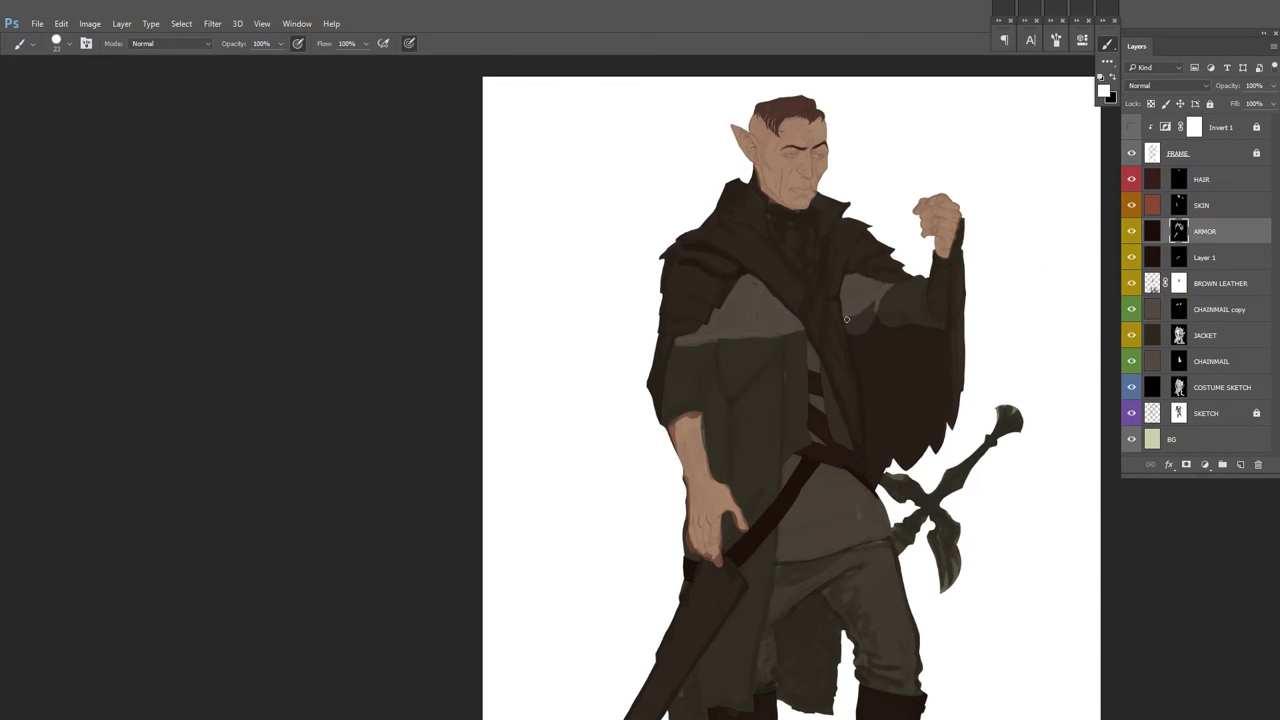
key("ctrl+shift+h")
left_click(919, 284, "ctrl")
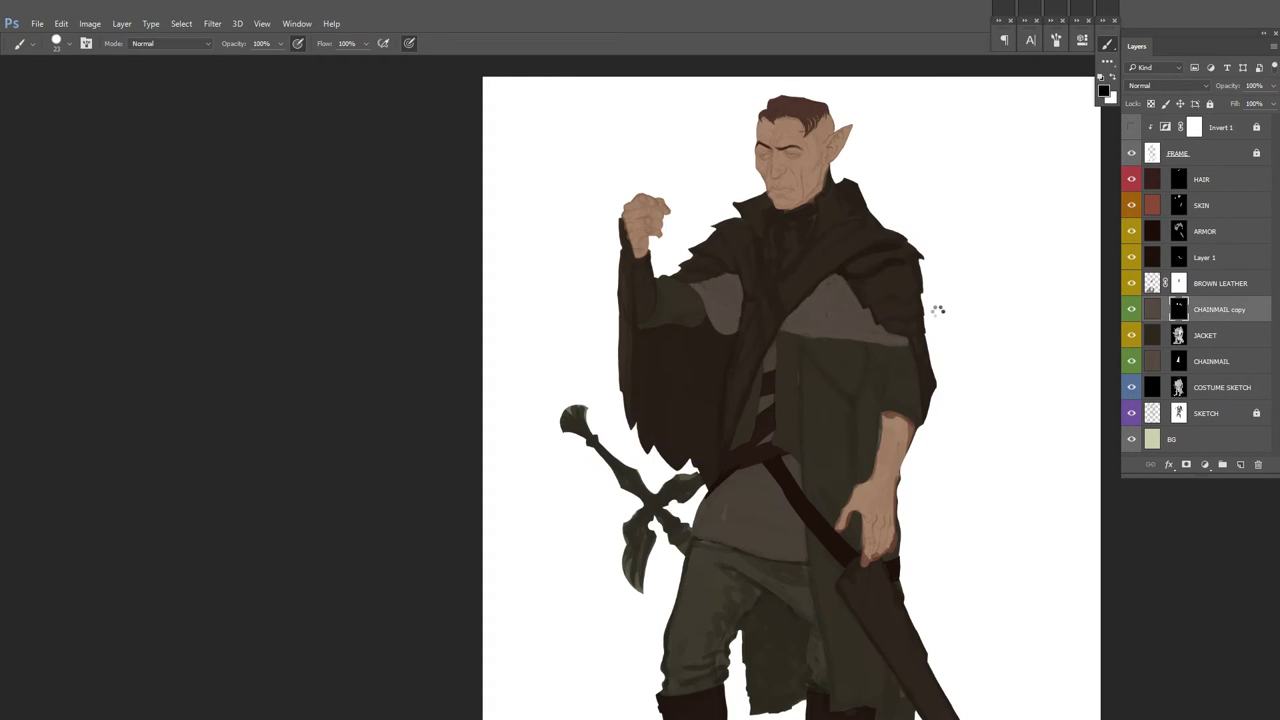
key("ctrl+shift+h")
key("x")
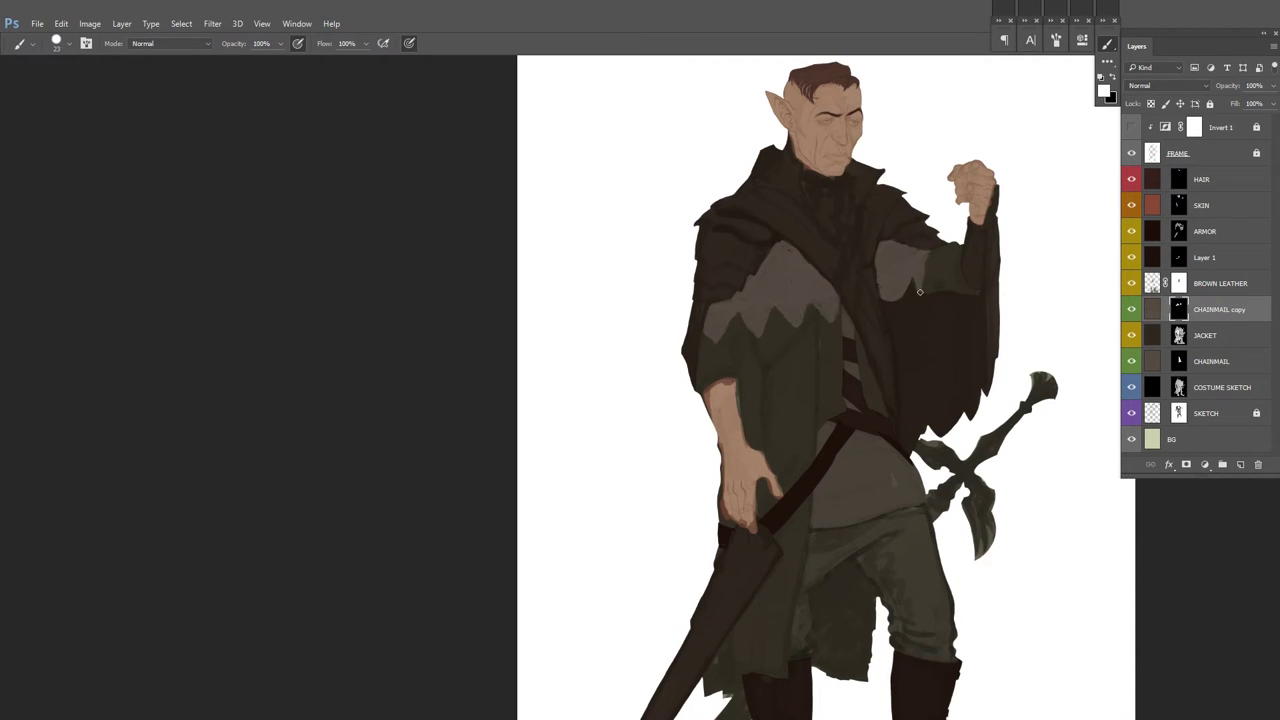
Step: Paint a jagged lower edge on the raised arm's chainmail and touch up the chainmail skirt on the CHAINMAIL mask
left_click(1183, 232)
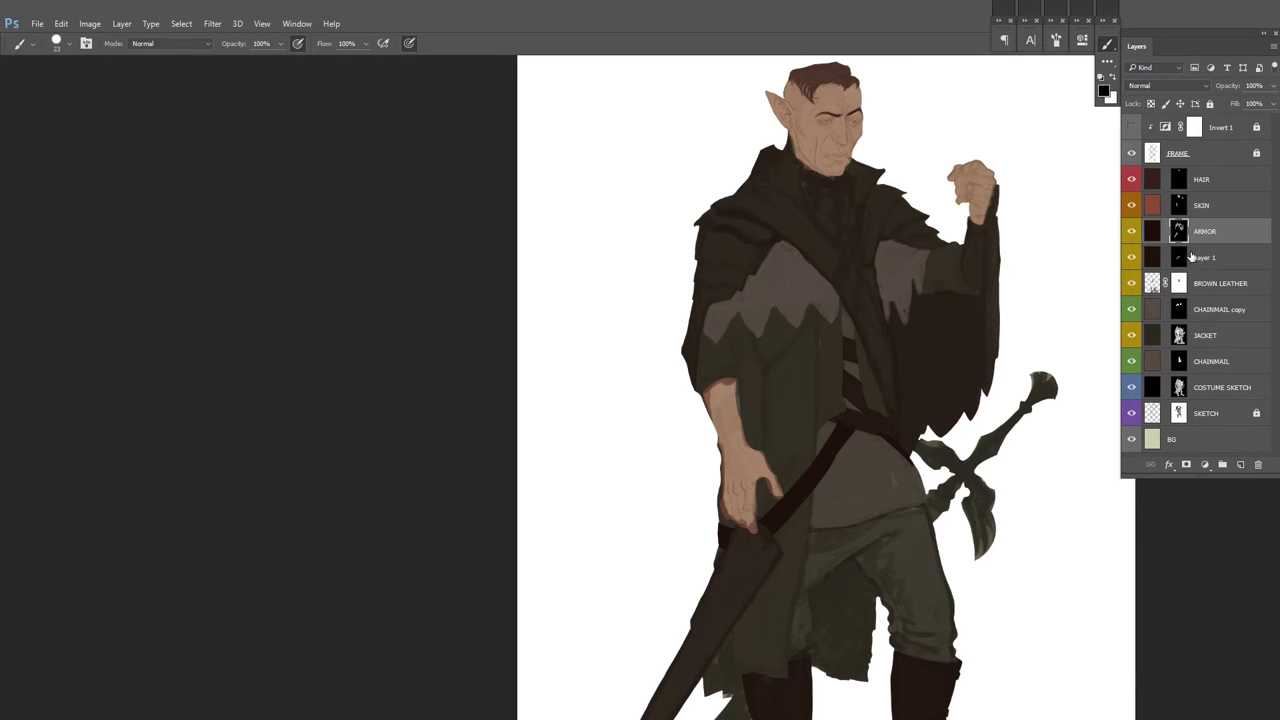
left_click_drag(794, 300, 679, 265)
key("x")
left_click(679, 265, "ctrl")
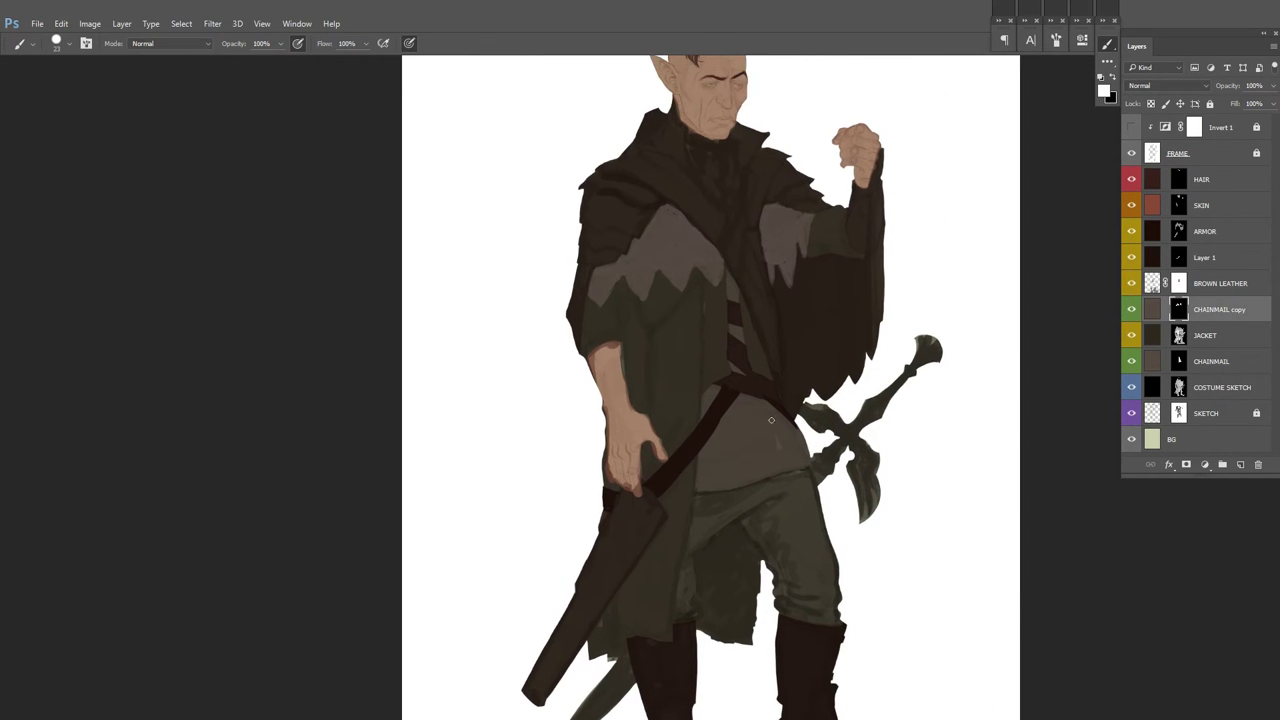
left_click(697, 246, "alt")
left_click(793, 476, "ctrl")
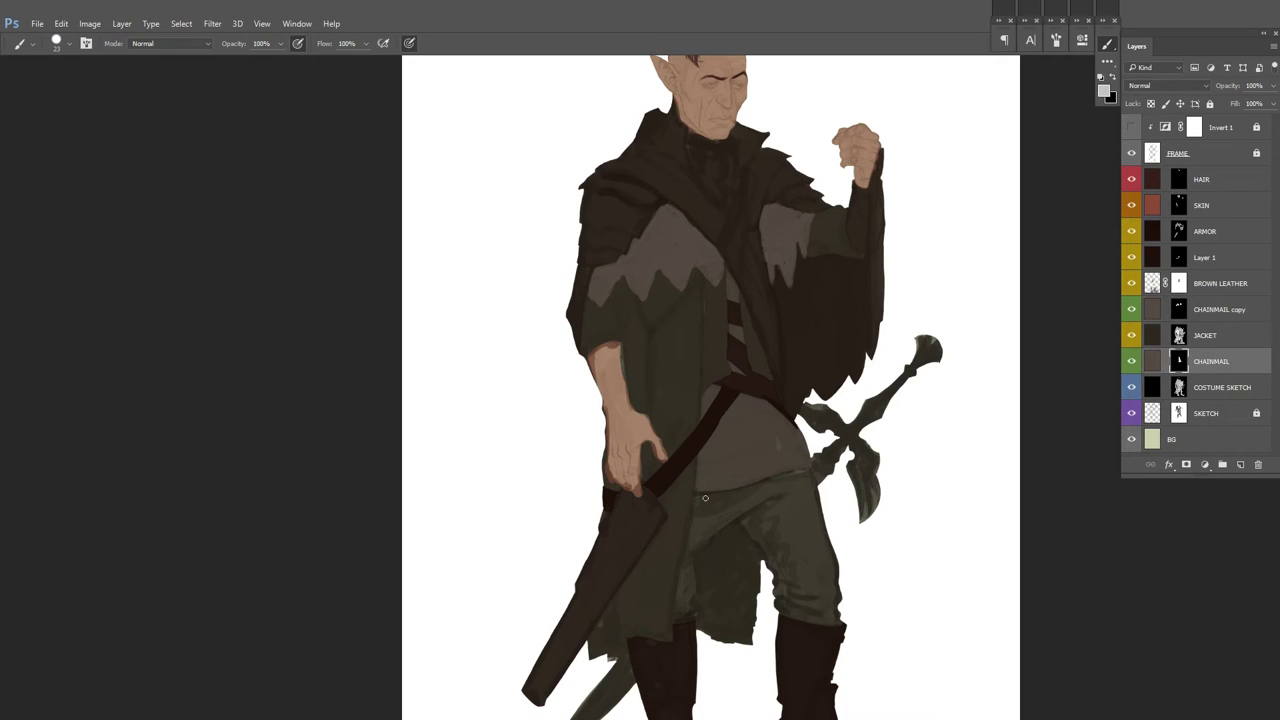
scroll(947, 369, "down", 3)
key("ctrl+alt+h")
scroll(840, 331, "up", 4)
left_click(577, 318, "ctrl")
scroll(648, 320, "down", 3)
key("ctrl+alt+h")
Step: Paint the closely shaved side of the head semi-transparently on the HAIR layer's mask
left_click(800, 140, "ctrl")
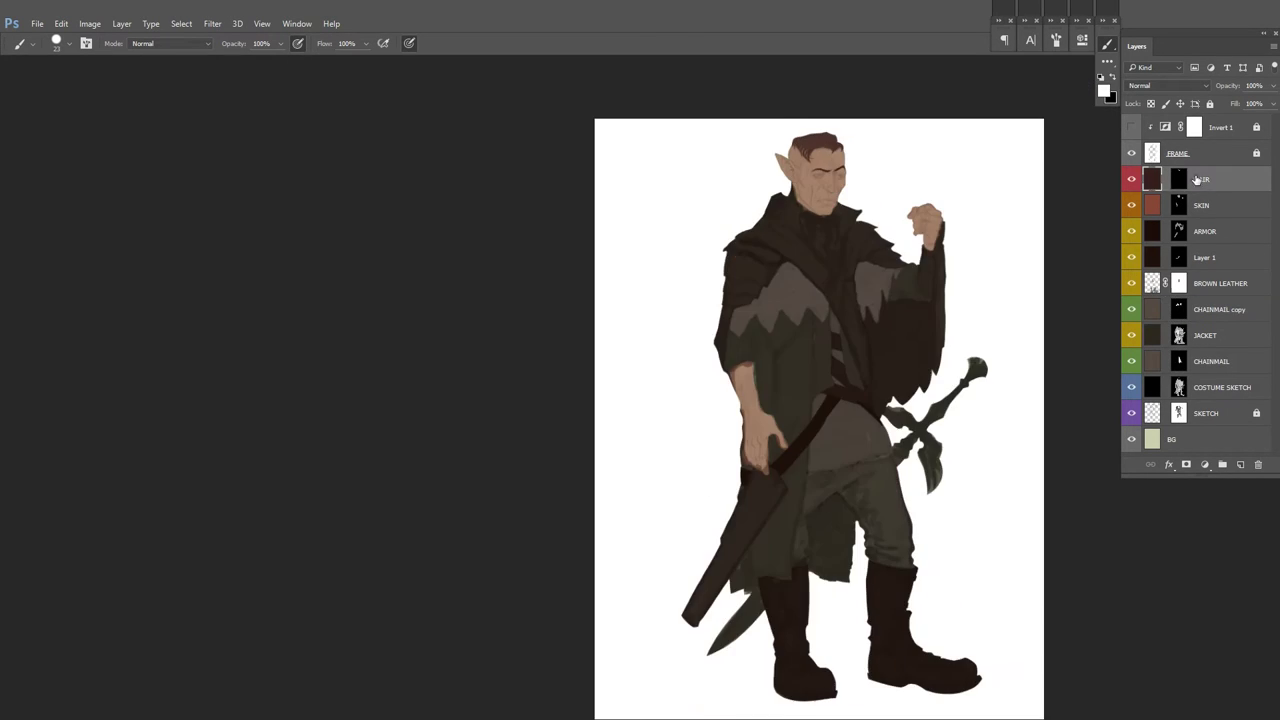
scroll(718, 210, "up", 4)
mouse_move(743, 243)
left_mouse_down()
mouse_move(765, 195)
mouse_move(758, 242)
mouse_move(723, 229)
left_mouse_up()
scroll(919, 170, "right", 2)
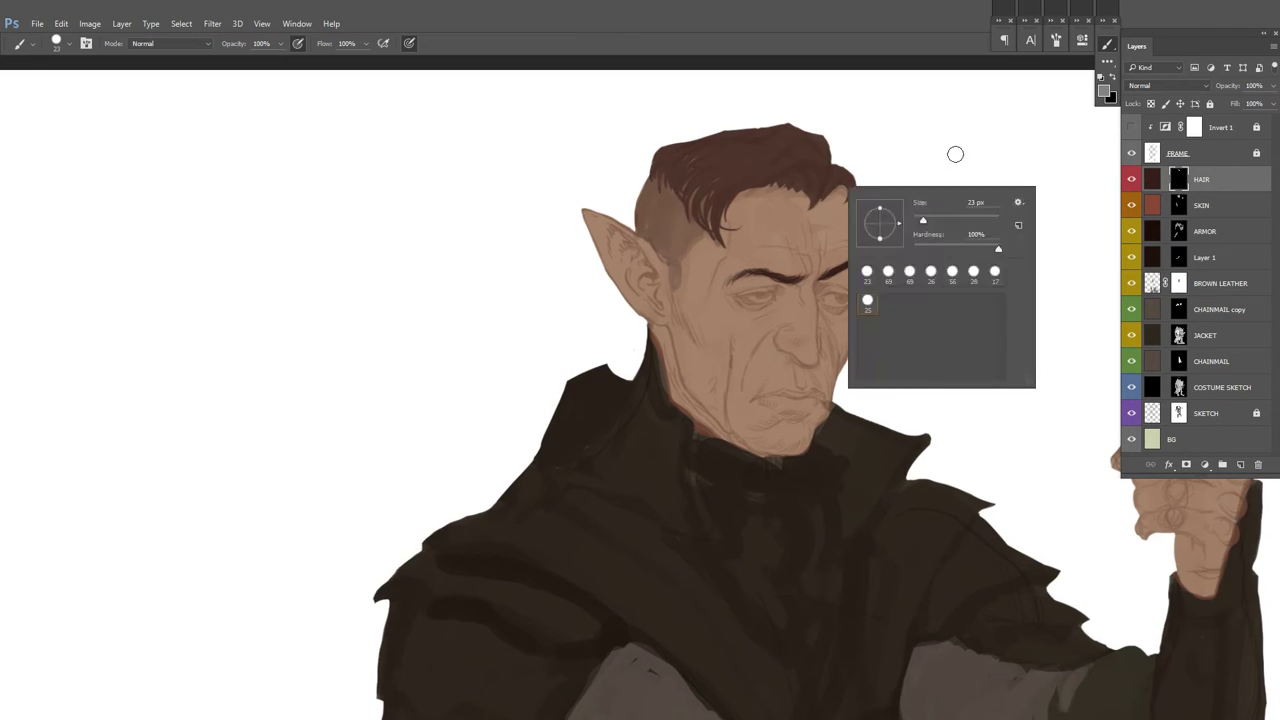
scroll(963, 137, "down", 3)
Step: Duplicate the document and save the copy as 22 - AELLAS B.psd
left_click(1180, 398)
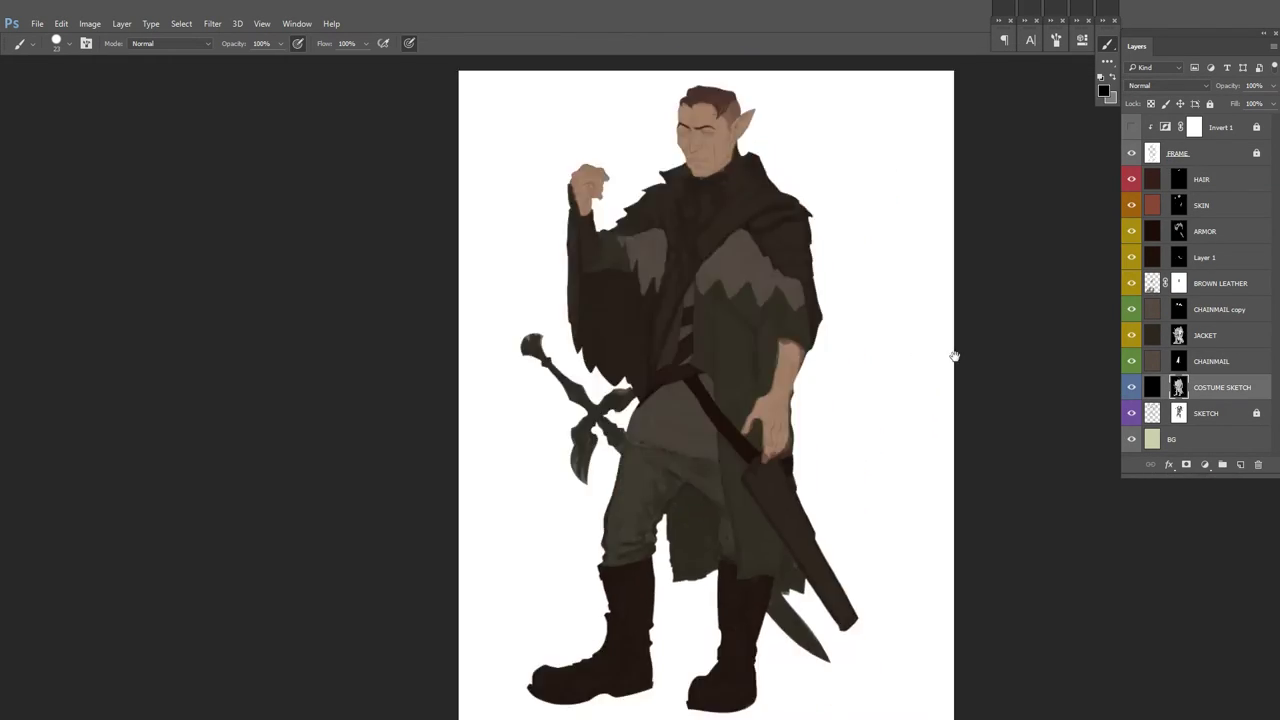
key("f")
key("f")
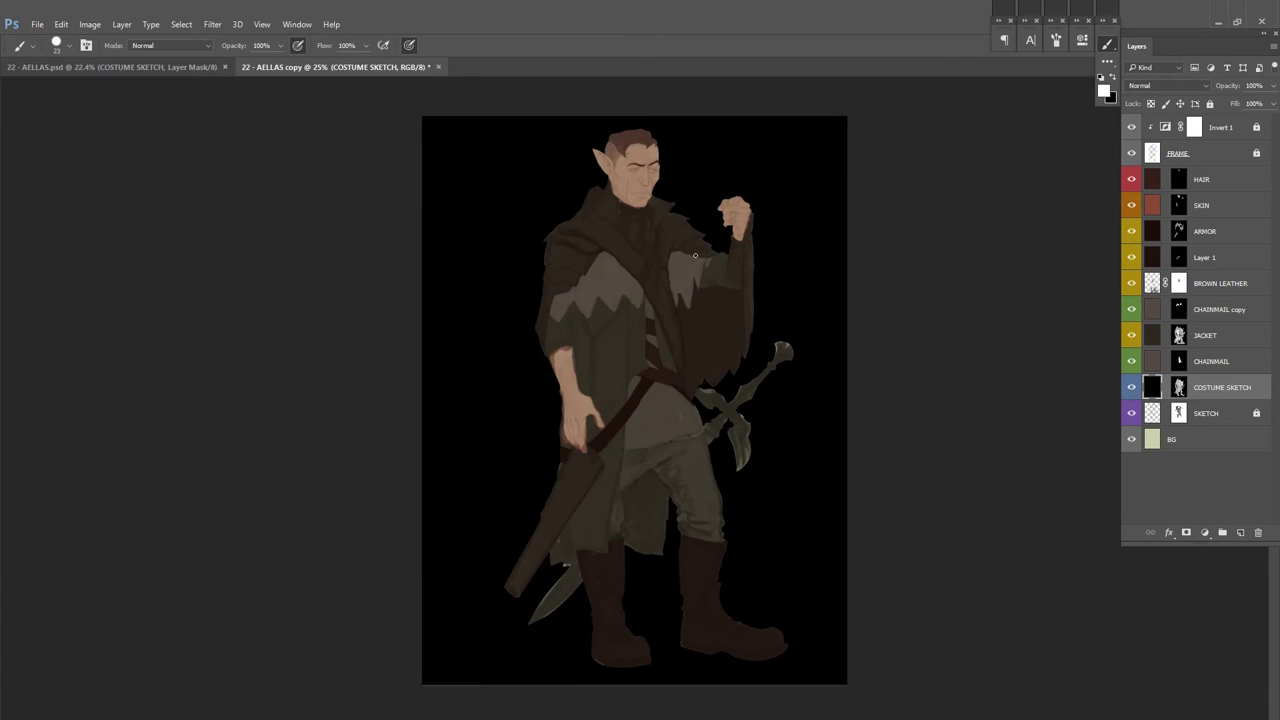
key("ctrl+shift+s")
key("Escape")
key("alt+i")
key("d")
key("Return")
Step: Merge the layers from COSTUME SKETCH up to HAIR, rename the result COLORS and label it blue
left_click(1220, 180, "shift")
key("ctrl+e")
double_click(1180, 179)
type("COLORS")
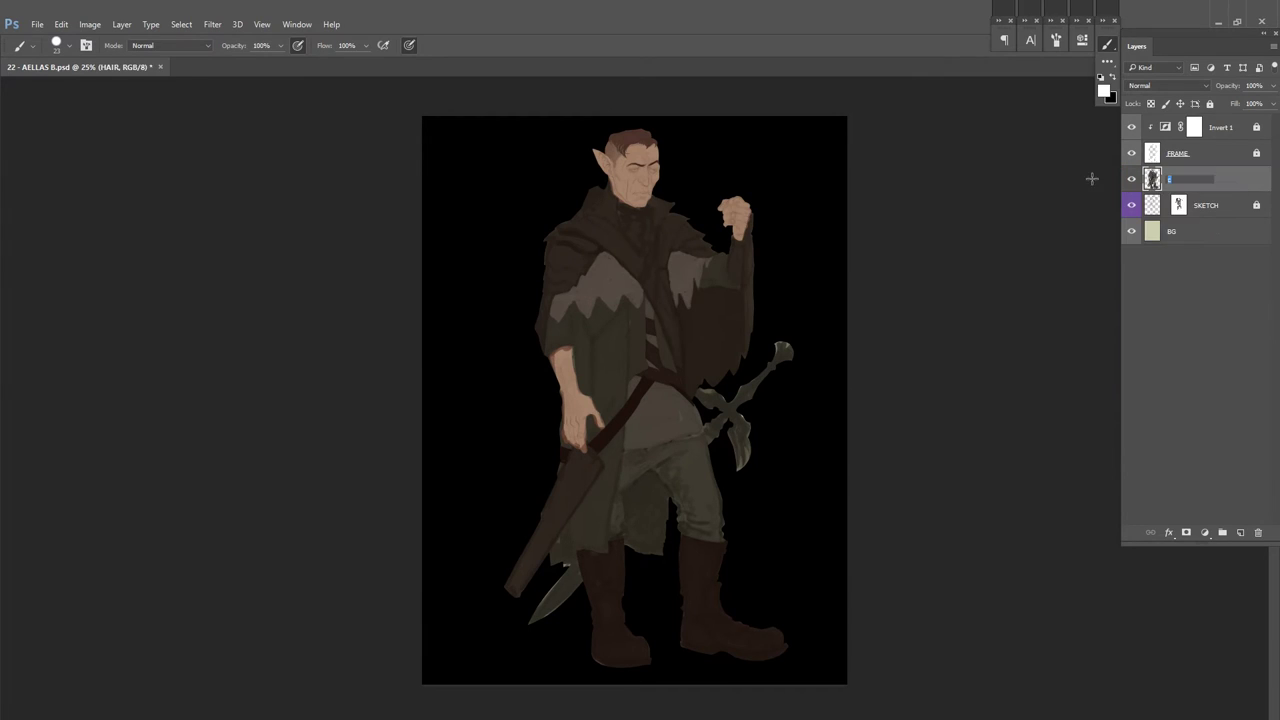
key("Return")
right_click(1131, 179)
left_click(1168, 300)
Step: Adjust the BG layer's hue and saturation to turn its pale green into a warm beige
left_click(1200, 231)
key("ctrl+u")
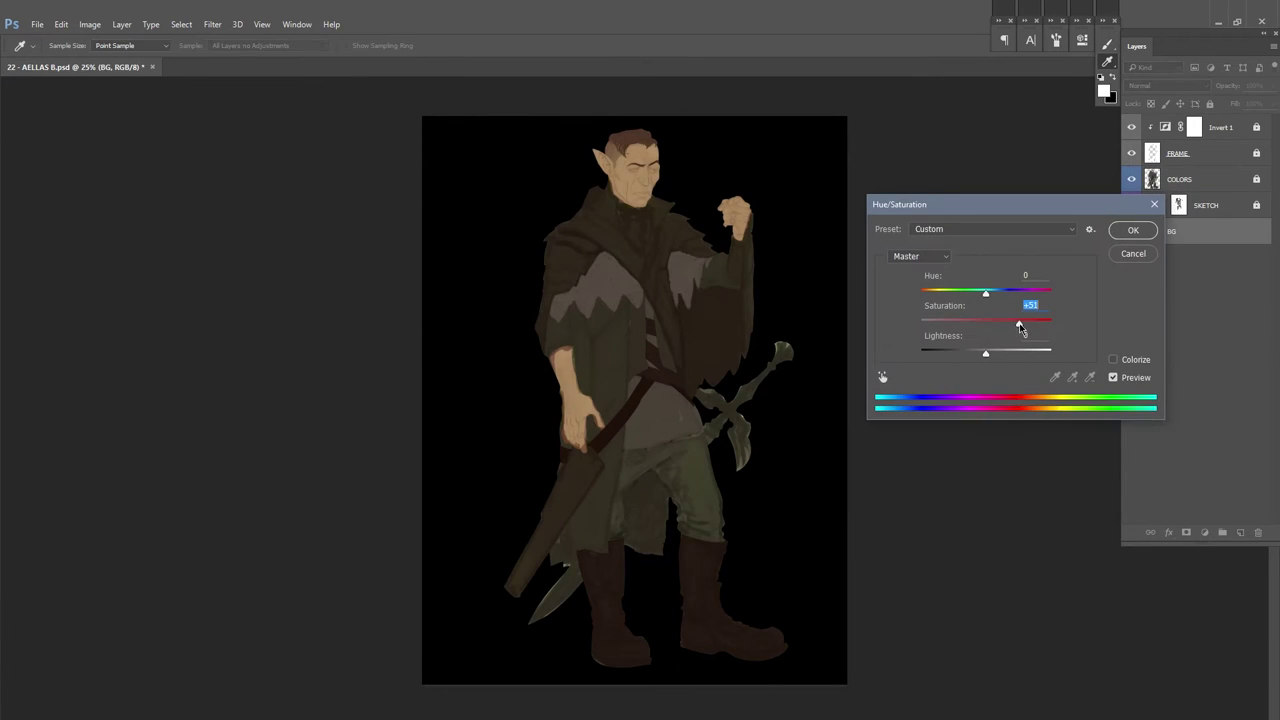
left_click_drag(986, 291, 974, 297)
key("Return")
Step: Add a black-filled layer with a black mask above COLORS and name it OCCLUSION
key("b")
left_click(1153, 185)
key("ctrl+shift+alt+n")
double_click(1205, 179)
type("OCCLUSION")
key("Return")
Step: Add a white-filled layer with a black mask above COLORS and paint in the whites of both eyes
key("ctrl+shift+h")
scroll(717, 157, "up", 3)
key("ctrl+shift+n")
key("Return")
scroll(737, 206, "up", 5)
scroll(648, 262, "up", 2)
key("x")
left_click(608, 323)
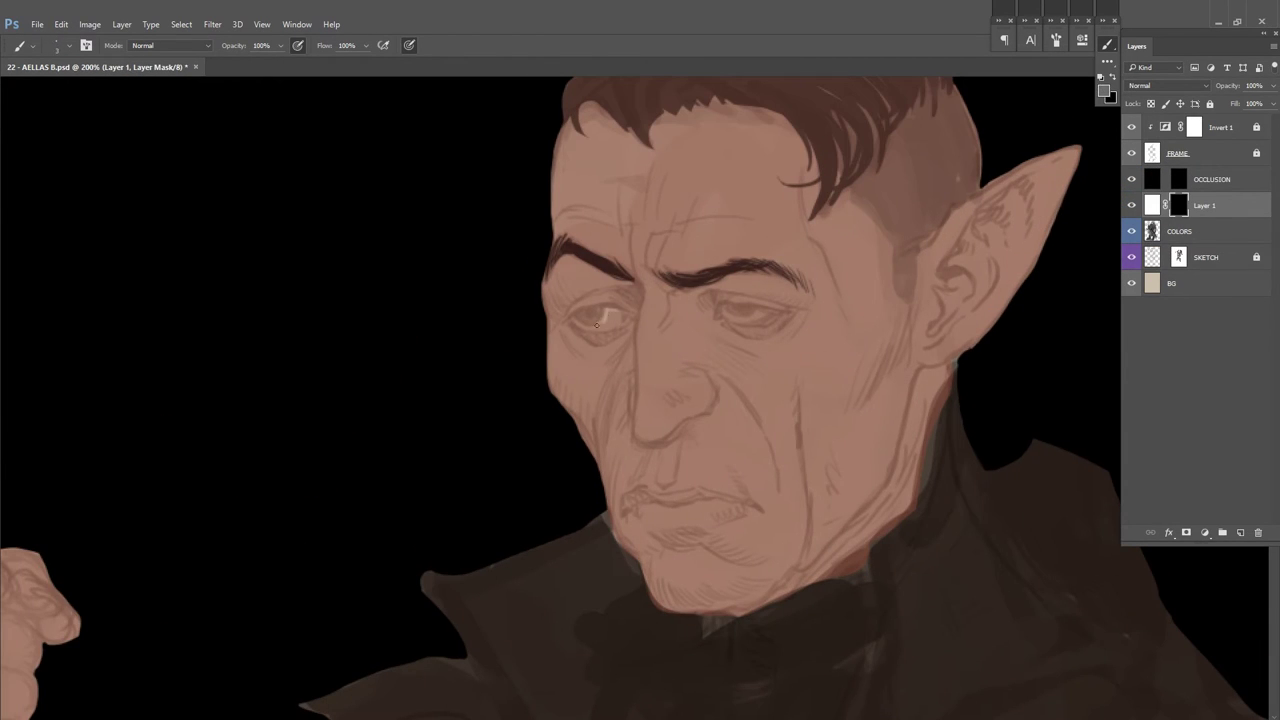
key("ctrl+shift+h")
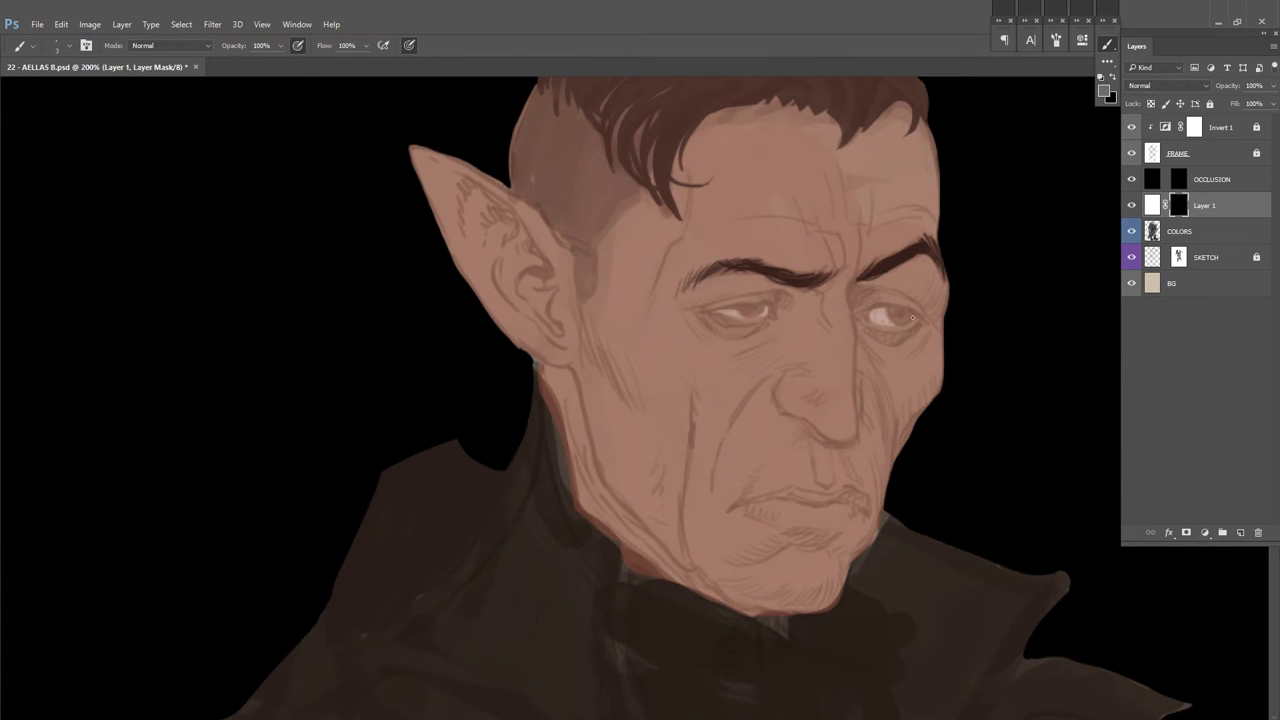
key("x")
Step: Paint dark grey-green irises in both eyes on the COLORS layer
scroll(890, 322, "down", 5)
key("alt+bracketleft")
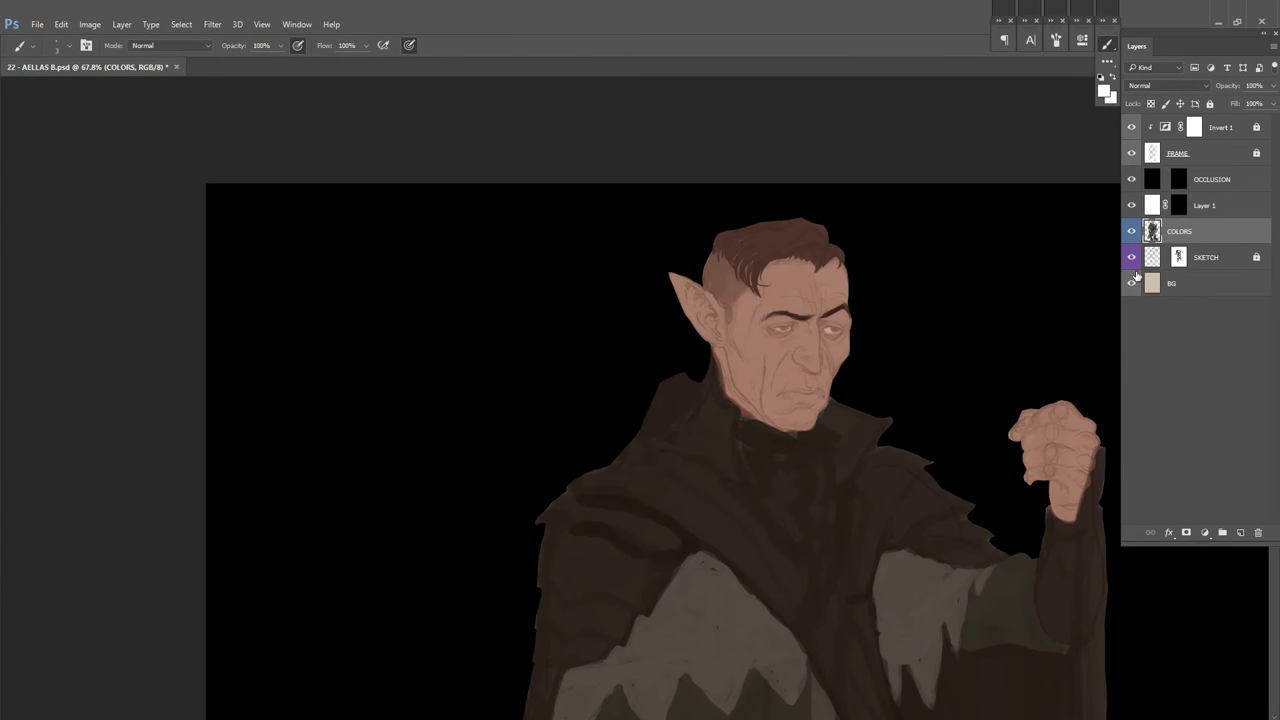
key("x")
scroll(760, 330, "up", 4)
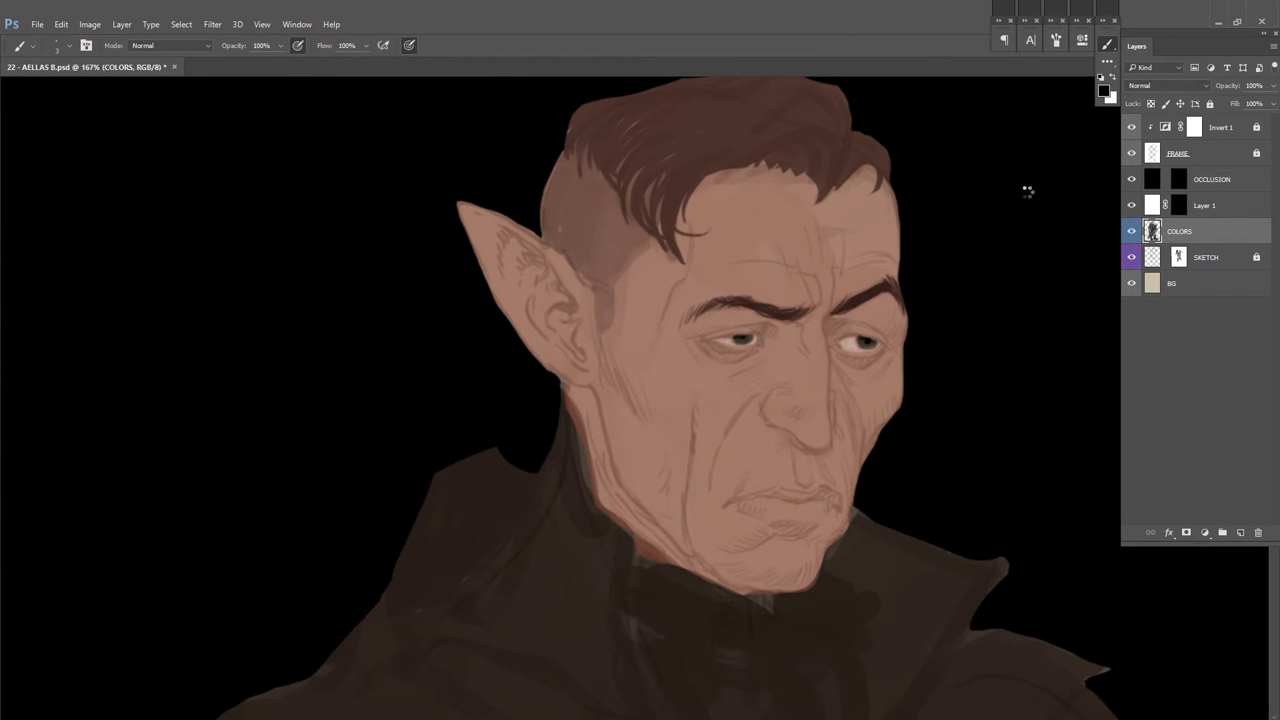
Step: Merge the eye-white layer into COLORS and label the OCCLUSION layer green
key("ctrl+shift+h")
left_click(1198, 179)
key("alt+bracketleft")
key("ctrl+shift+h")
scroll(840, 350, "down", 5)
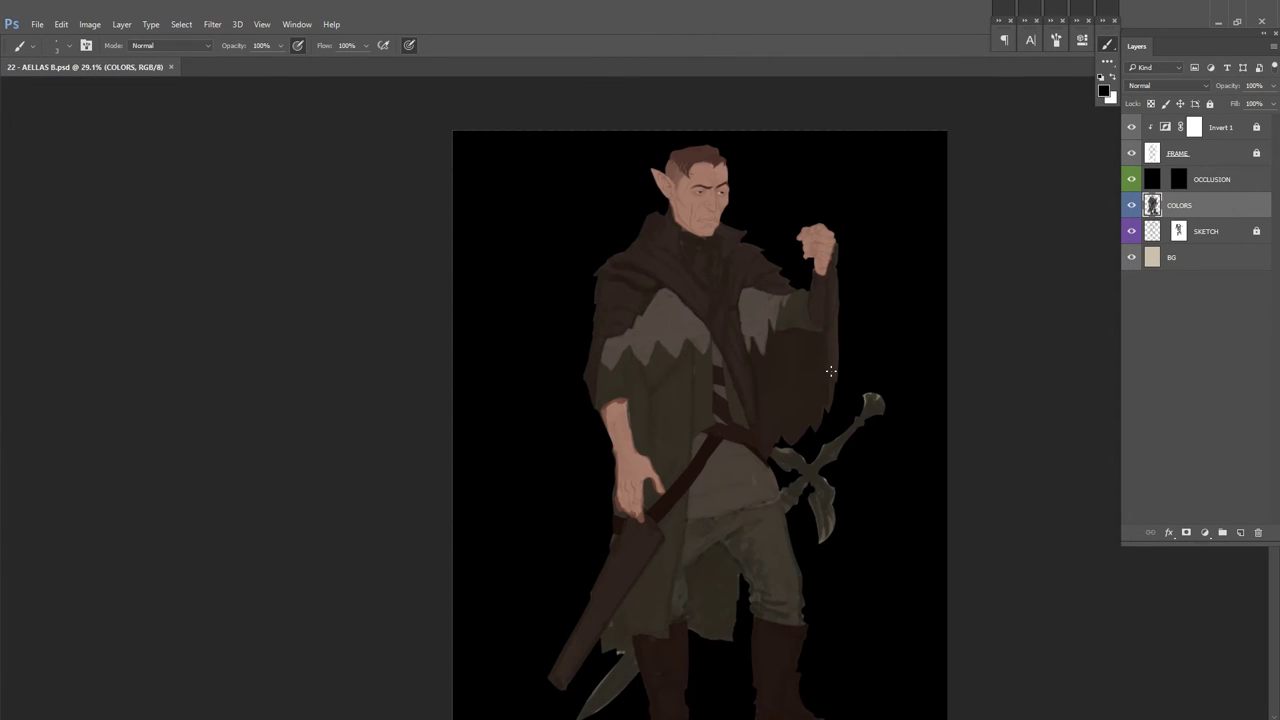
Step: Remove the Invert 1 adjustment layer and touch up the lowered forearm on COLORS with the sampled skin tone
key("alt+bracketright")
right_click(830, 371)
key("Return")
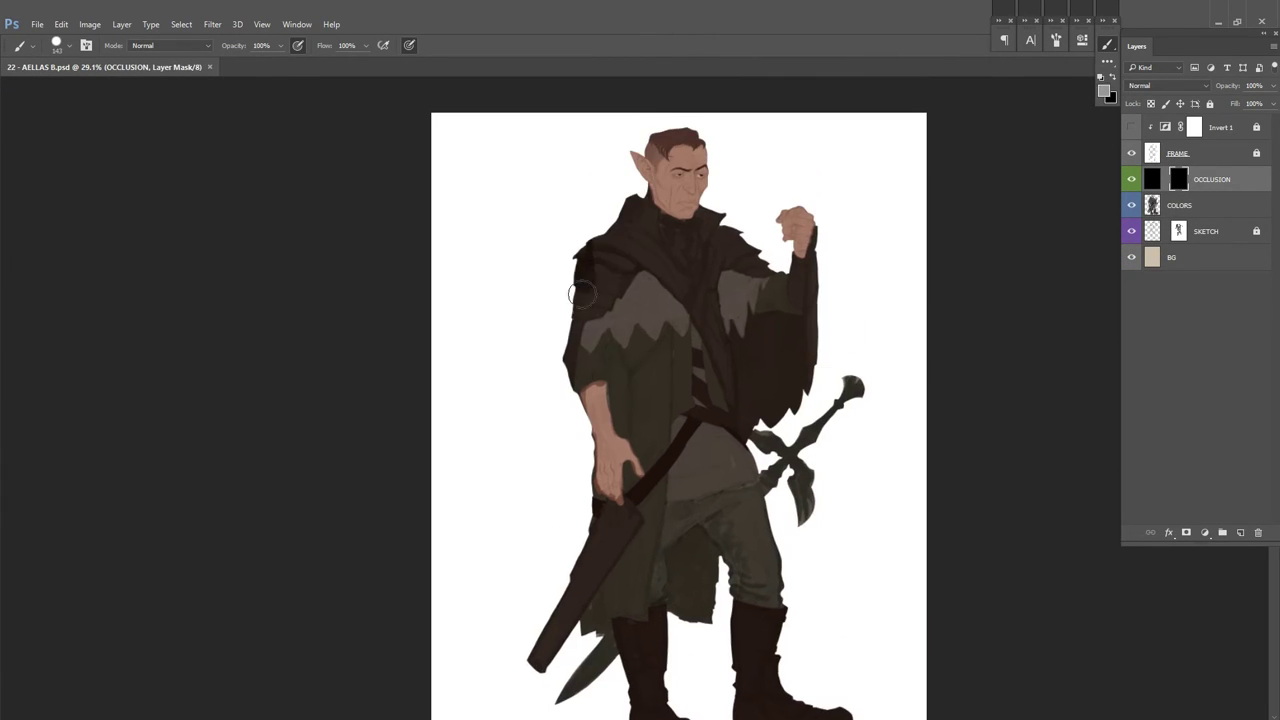
scroll(831, 398, "up", 2)
scroll(786, 340, "down", 2)
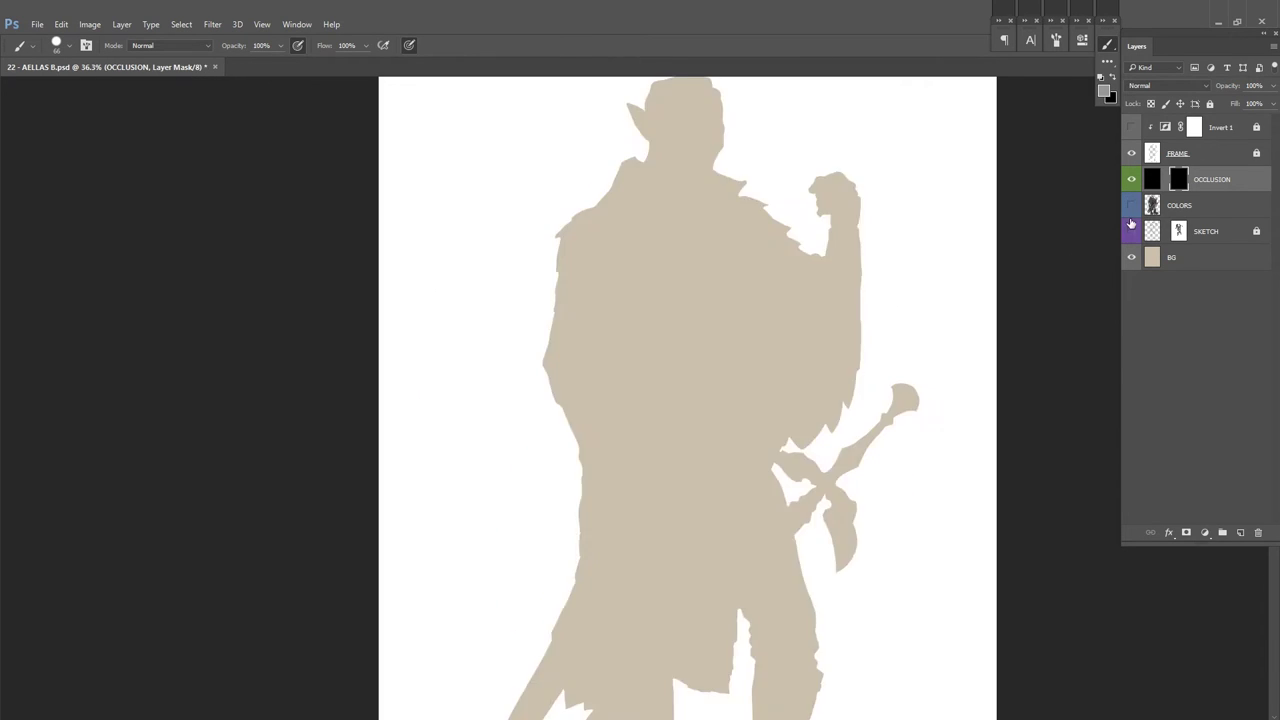
key("alt+bracketleft")
left_click(586, 401, "alt")
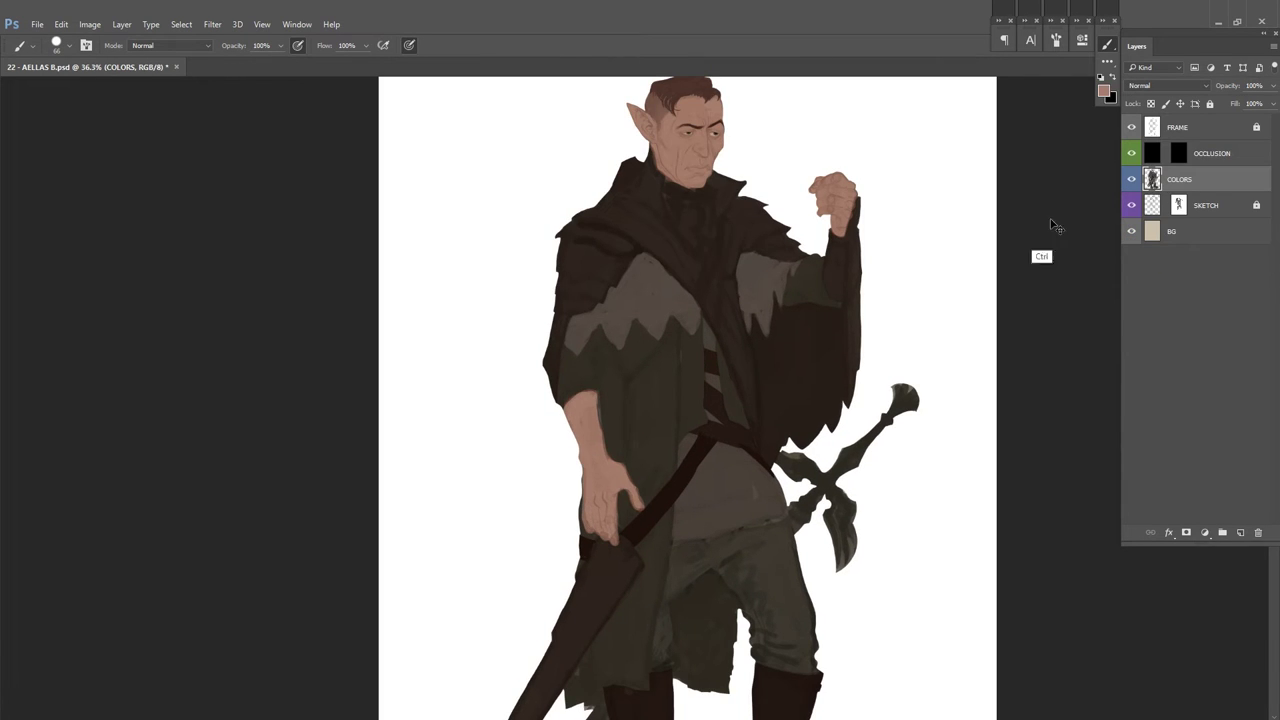
Step: Paint both boots brown through a black-masked fill layer above COLORS and merge it into COLORS
key("alt+bracketright")
scroll(770, 400, "down", 2)
key("ctrl+shift+h")
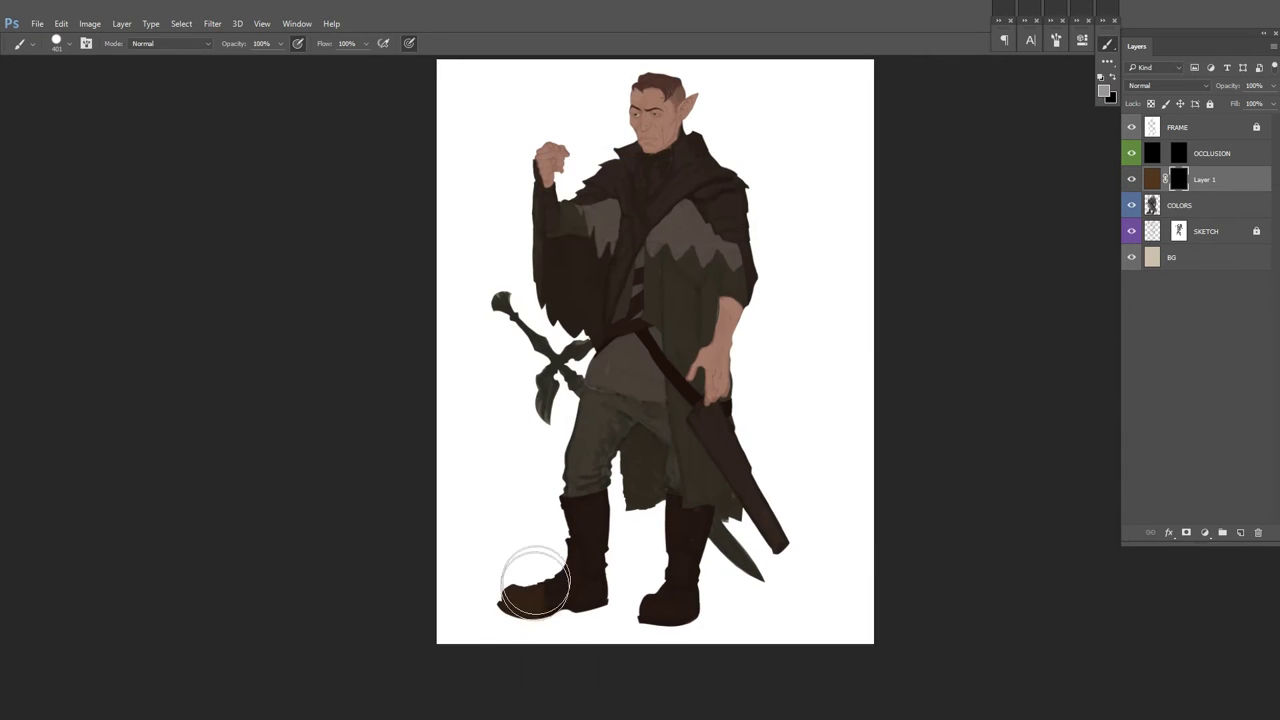
scroll(535, 582, "up", 1)
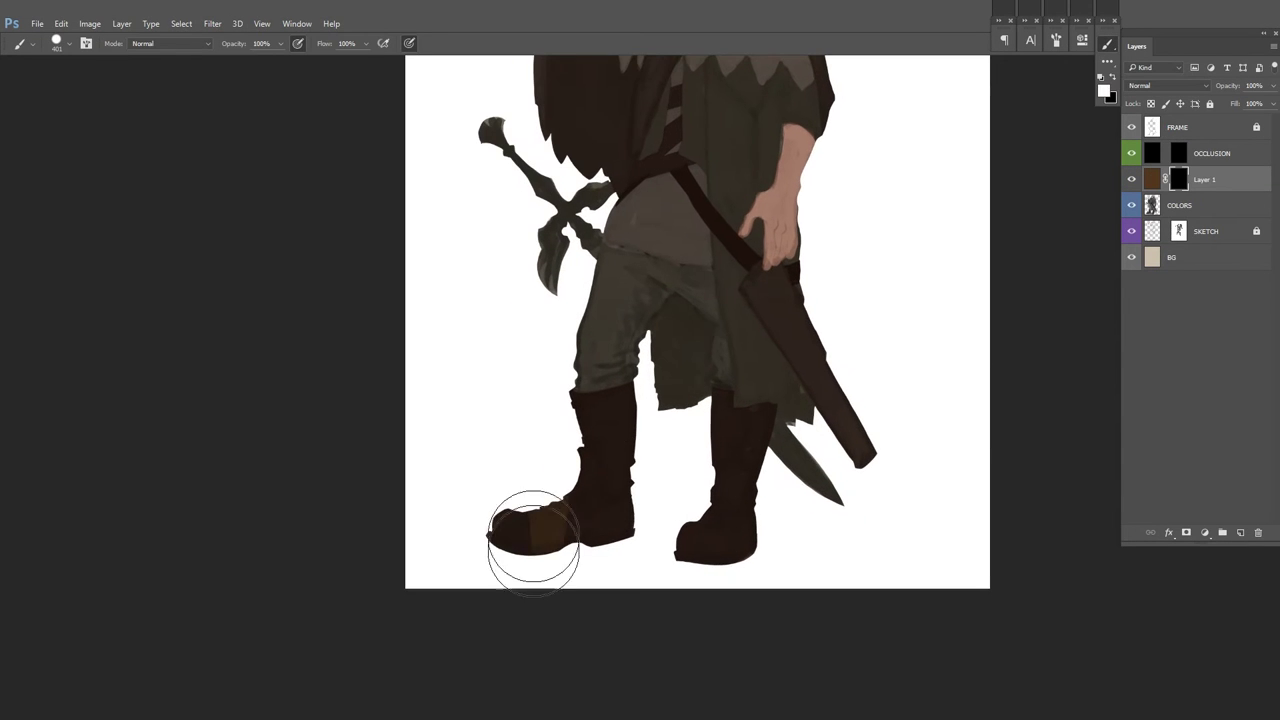
mouse_move(523, 554)
left_mouse_down()
mouse_move(620, 414)
mouse_move(720, 520)
mouse_move(727, 408)
mouse_move(760, 417)
left_mouse_up()
key("ctrl+0")
key("ctrl+shift+h")
key("ctrl+e")
Step: Paint occlusion shadows on the OCCLUSION mask over the raised fist, its sleeve and the hanging cloth below
key("alt+bracketright")
scroll(780, 300, "up", 2)
right_click(870, 314)
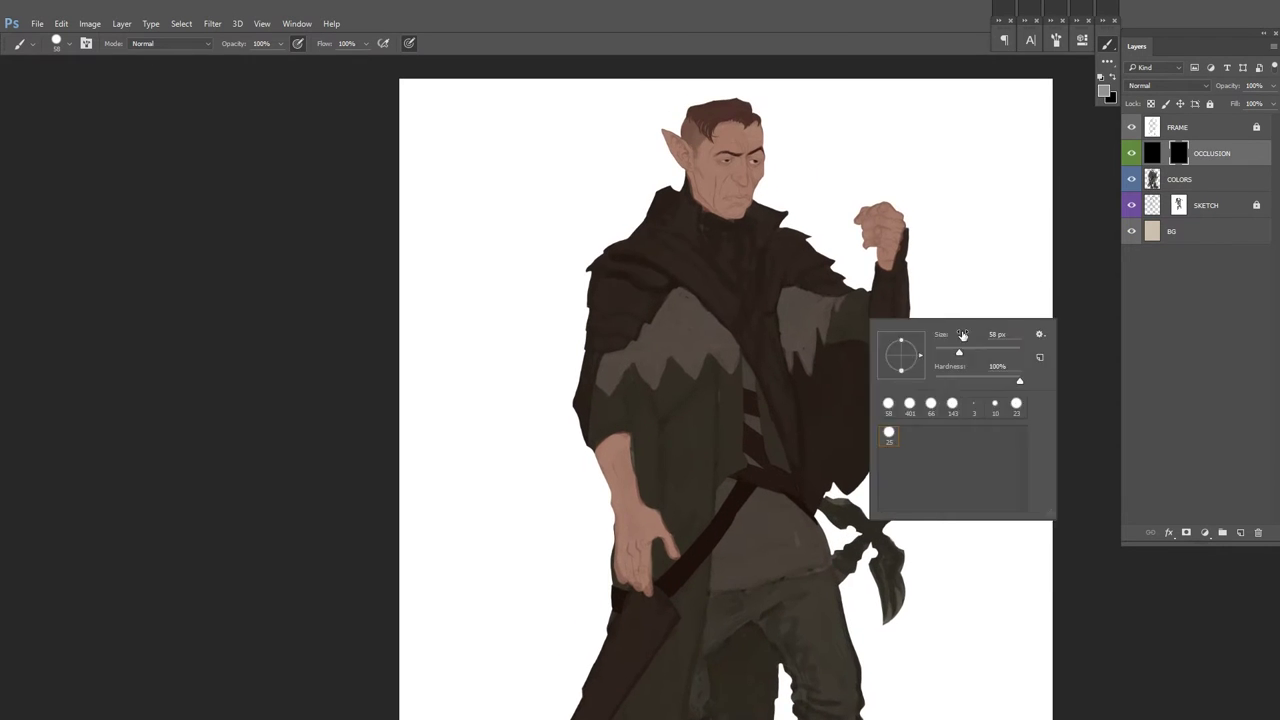
key("Escape")
scroll(855, 208, "up", 2)
mouse_move(882, 194)
left_mouse_down()
mouse_move(886, 290)
mouse_move(820, 389)
mouse_move(891, 394)
left_mouse_up()
scroll(850, 430, "down", 3)
scroll(808, 467, "down", 5)
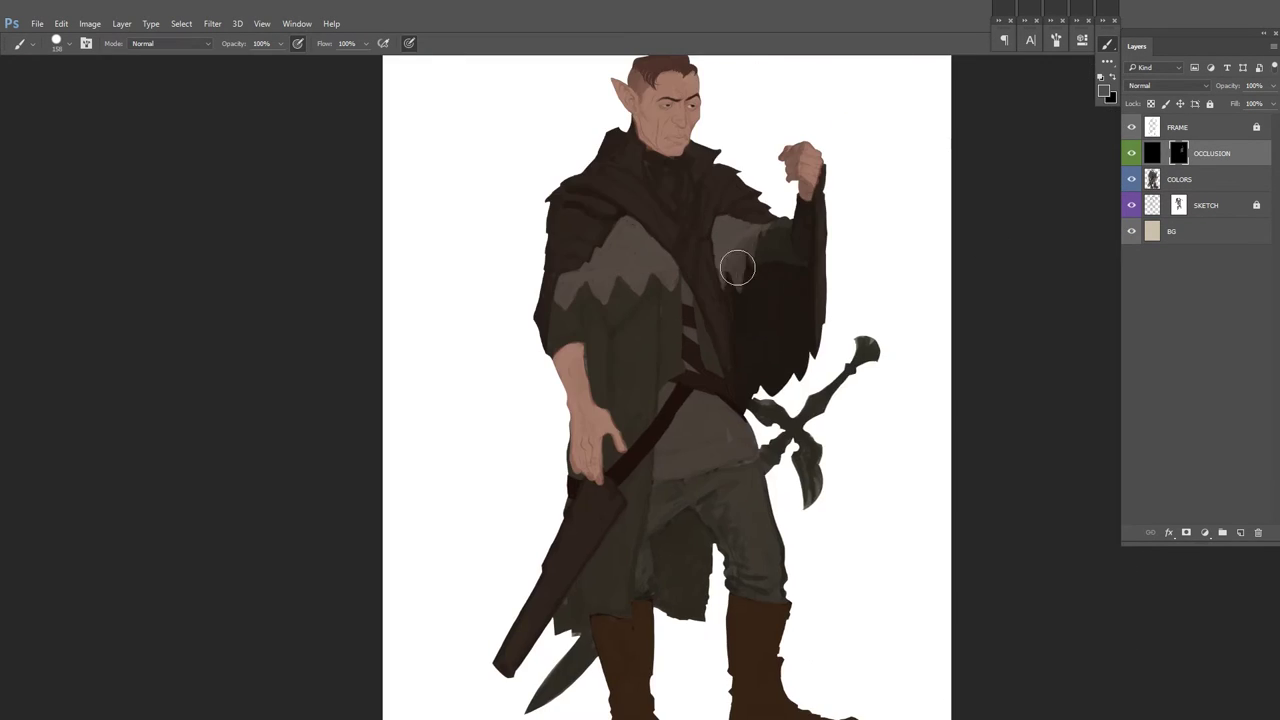
Step: Paint occlusion shadows over the trousers, coat tail and boots using a smaller brush
scroll(663, 435, "down", 2)
right_click(714, 398)
left_click_drag(840, 436, 815, 436)
key("Return")
scroll(700, 420, "down", 2)
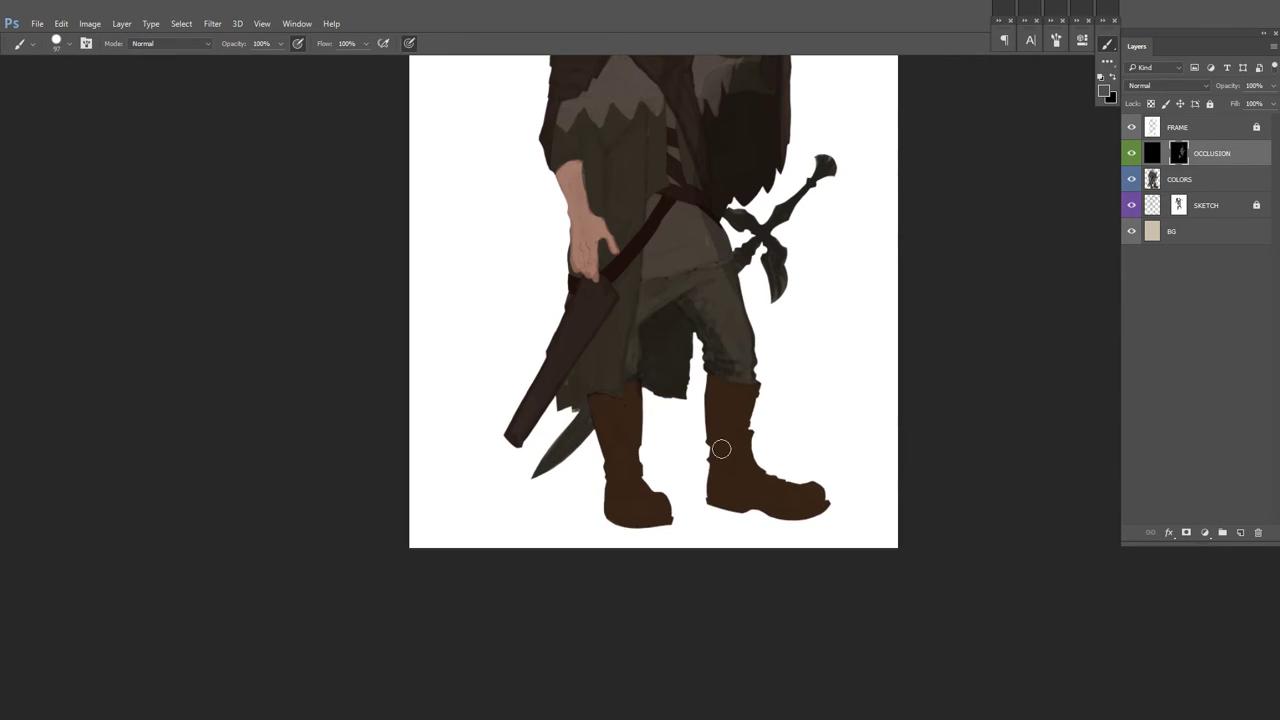
left_click_drag(592, 414, 608, 425)
scroll(608, 425, "up", 3)
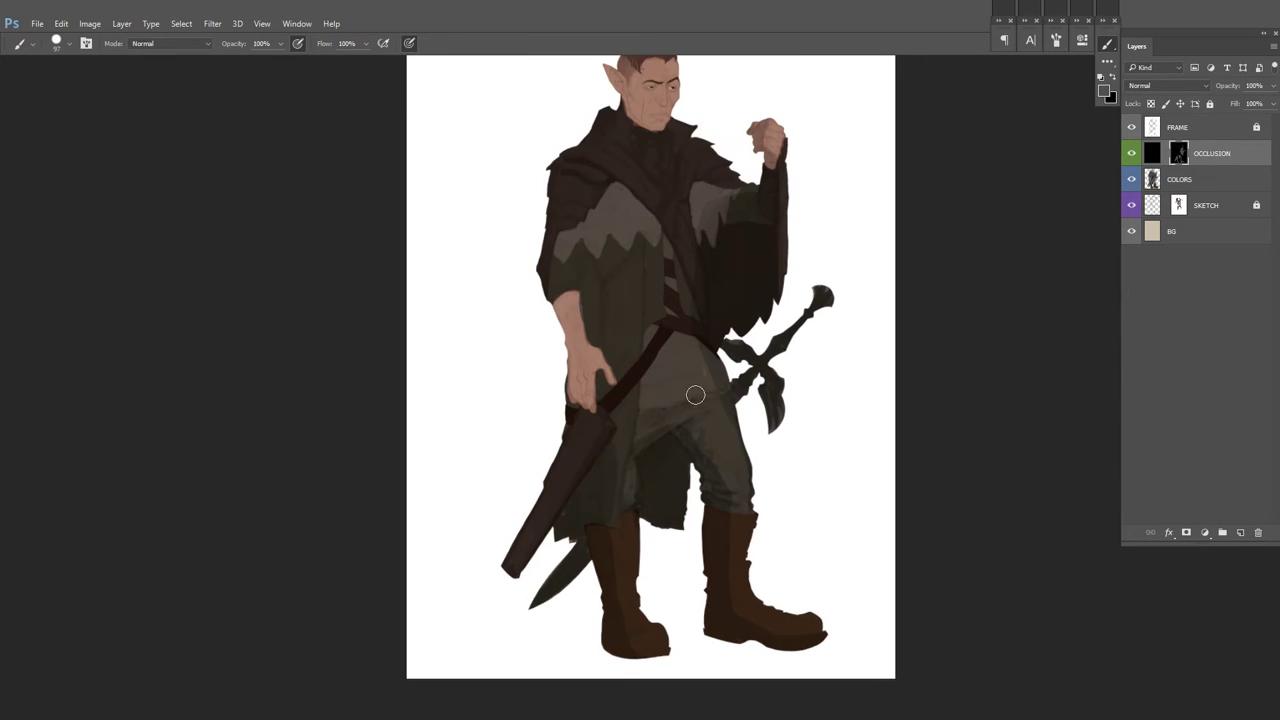
Step: Reduce the brush size and paint occlusion shadows along the cheek and jaw of the face
left_click(749, 310, "ctrl")
key("bracketleft")
key("bracketleft")
key("bracketleft")
key("bracketleft")
key("bracketleft")
key("bracketleft")
left_click(600, 275, "ctrl")
key("x")
mouse_move(592, 305)
left_mouse_down()
mouse_move(630, 405)
mouse_move(664, 415)
left_mouse_up()
key("bracketleft")
scroll(764, 277, "up", 1)
mouse_move(620, 350)
left_mouse_down()
mouse_move(622, 392)
mouse_move(680, 380)
left_mouse_up()
Step: Deepen the occlusion shadows around the eye sockets, brow and temple
right_click(706, 332)
key("Escape")
right_click(664, 250)
left_click_drag(617, 198, 597, 244)
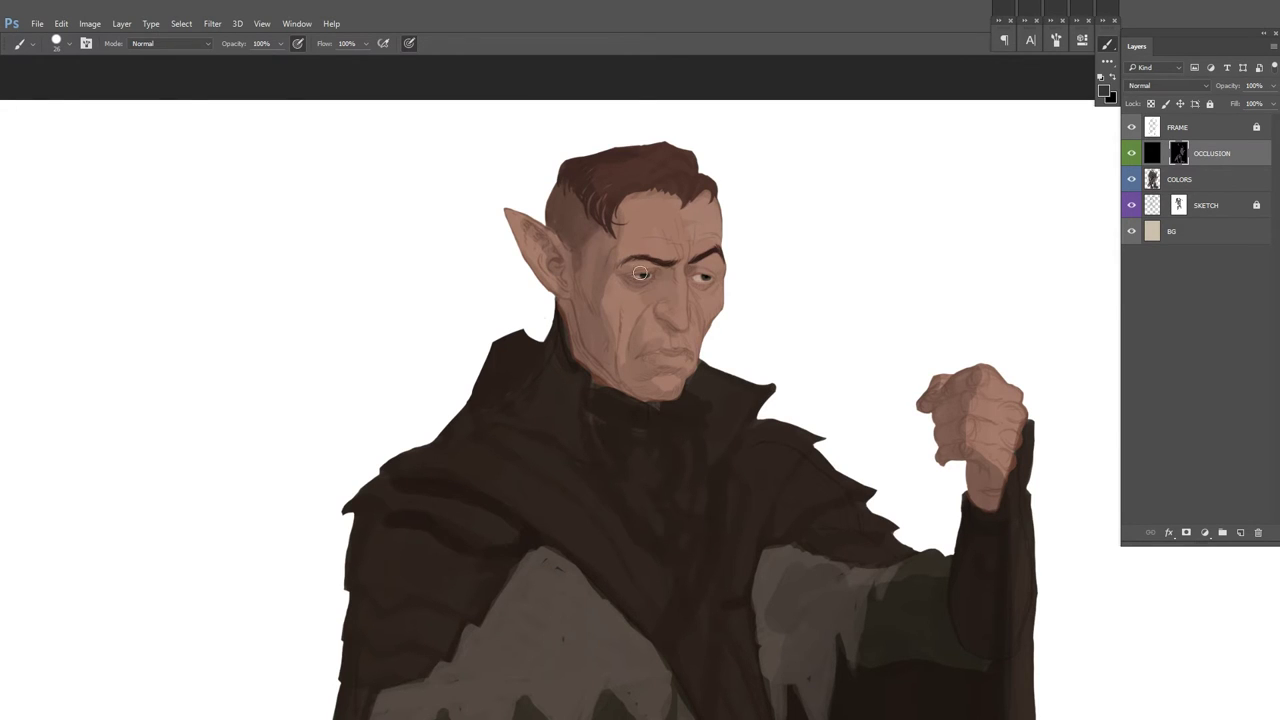
scroll(737, 271, "down", 2)
scroll(605, 332, "up", 2)
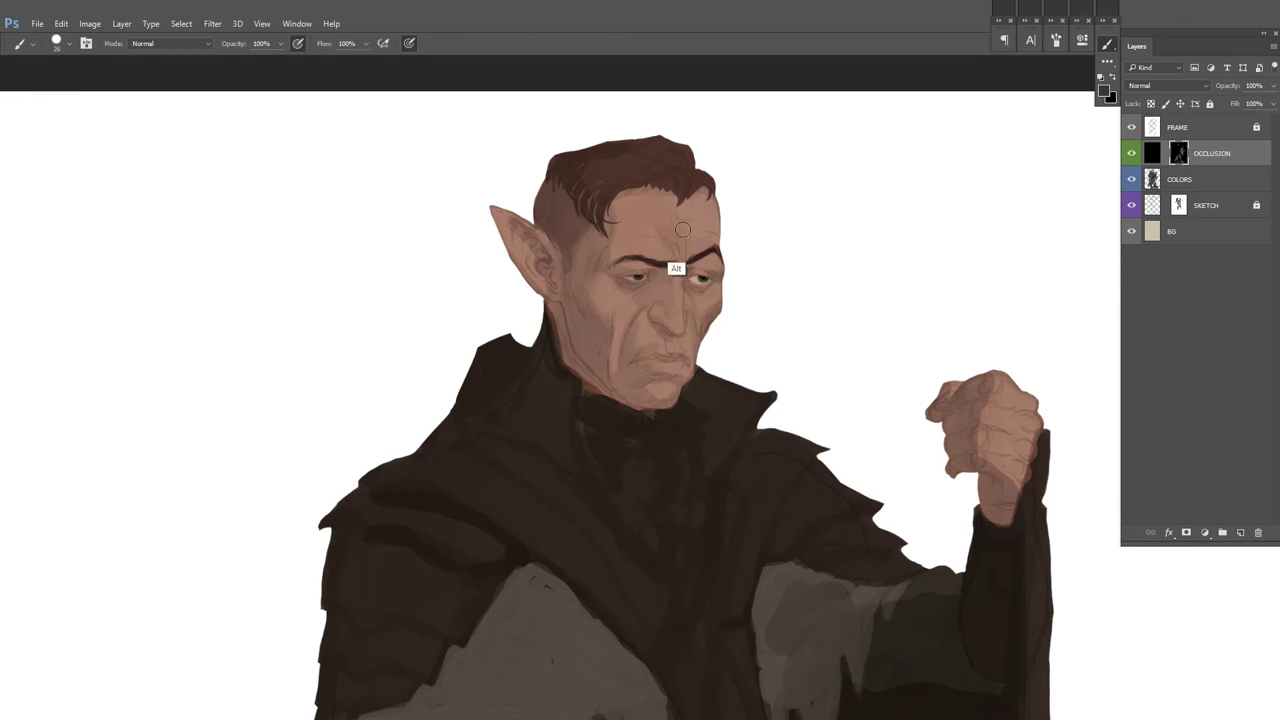
scroll(706, 308, "down", 2)
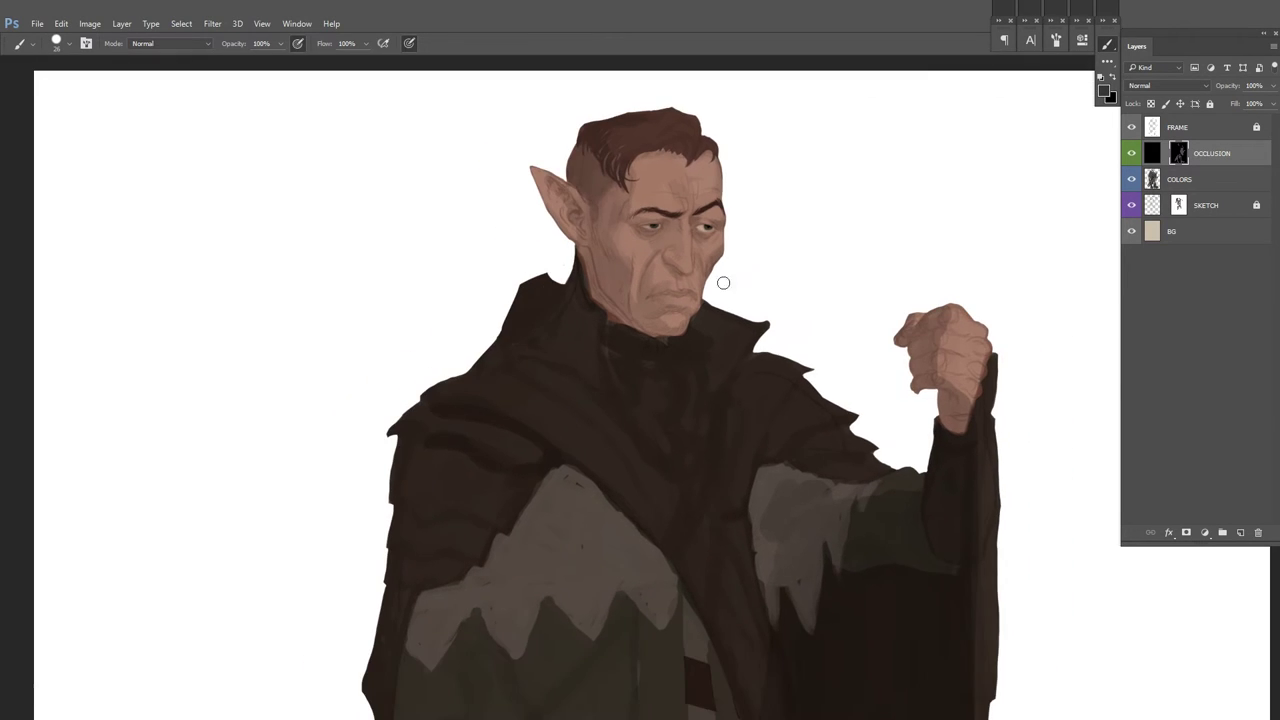
Step: Darken the inside of the raised collar on both sides of the neck in the OCCLUSION mask
key("x")
left_click_drag(548, 276, 508, 335)
key("x")
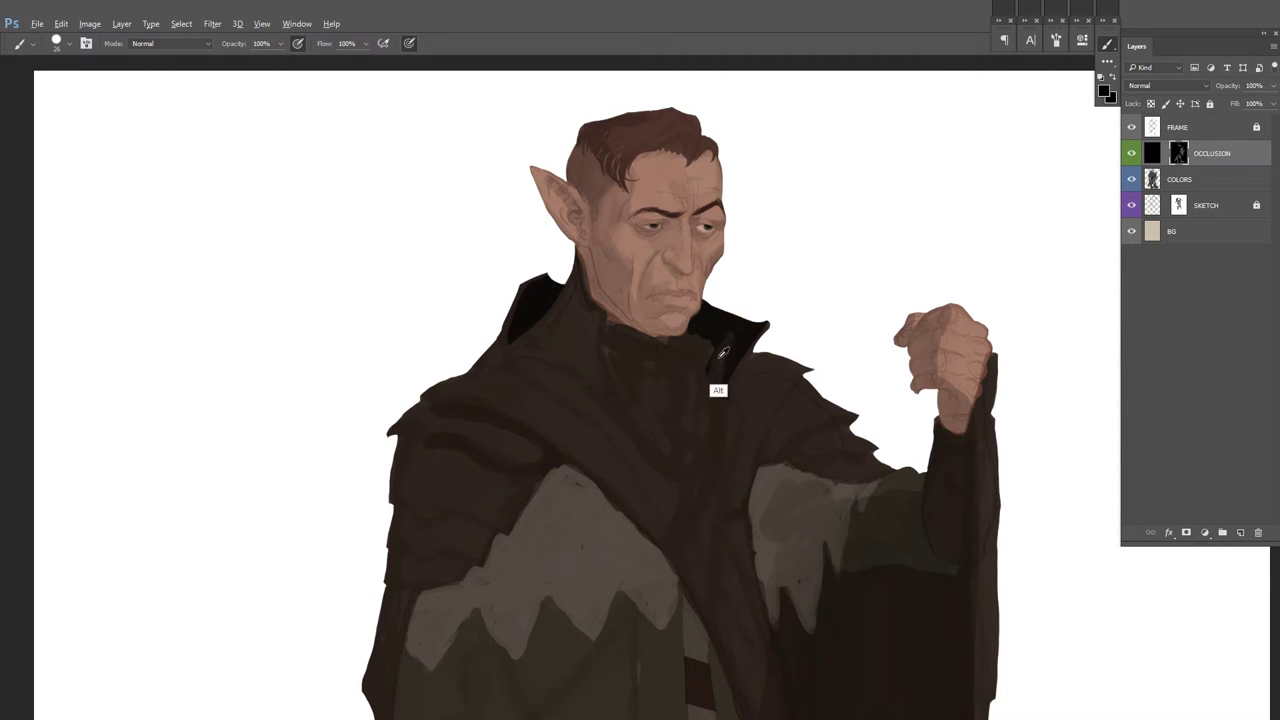
key("ctrl+h")
Step: Shade the hair above the forehead with a small brush on the OCCLUSION mask
scroll(737, 228, "up", 2)
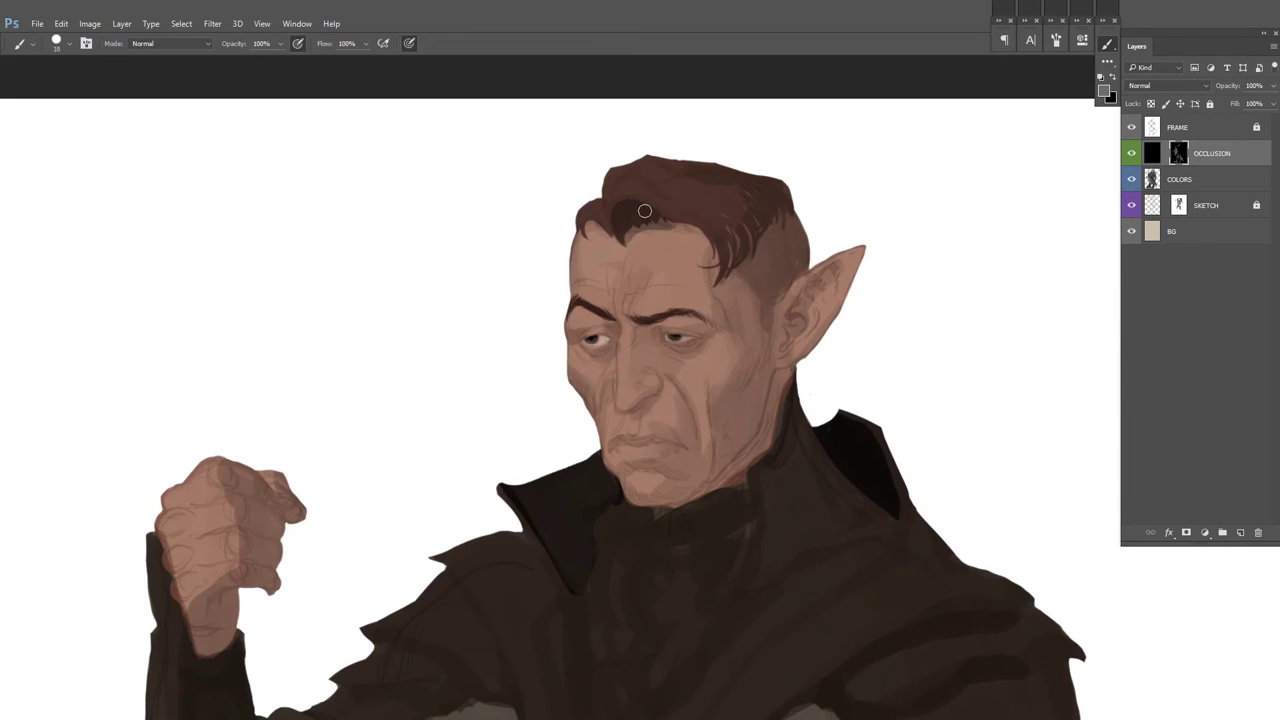
scroll(805, 235, "down", 2)
scroll(812, 237, "down", 2)
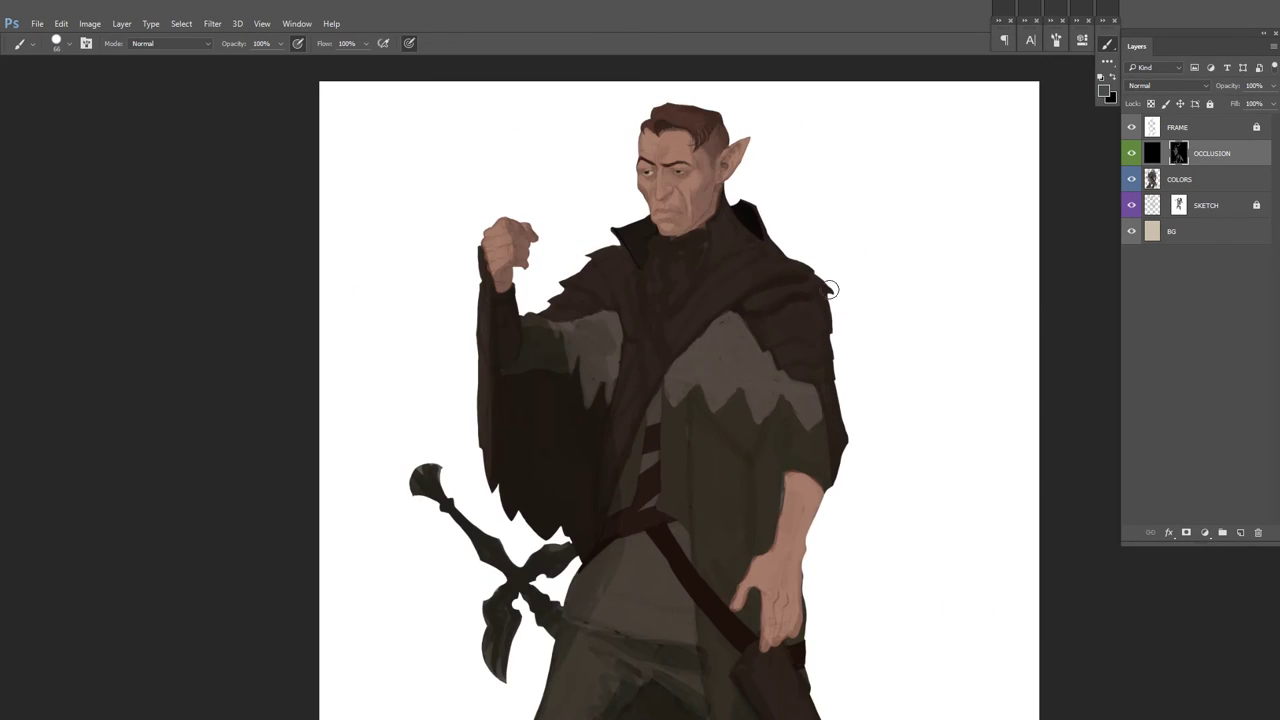
Step: Paint occlusion shadows over the lowered arm's shoulder and sleeve, the side of the coat and the lowered hand
scroll(749, 260, "down", 2)
key("x")
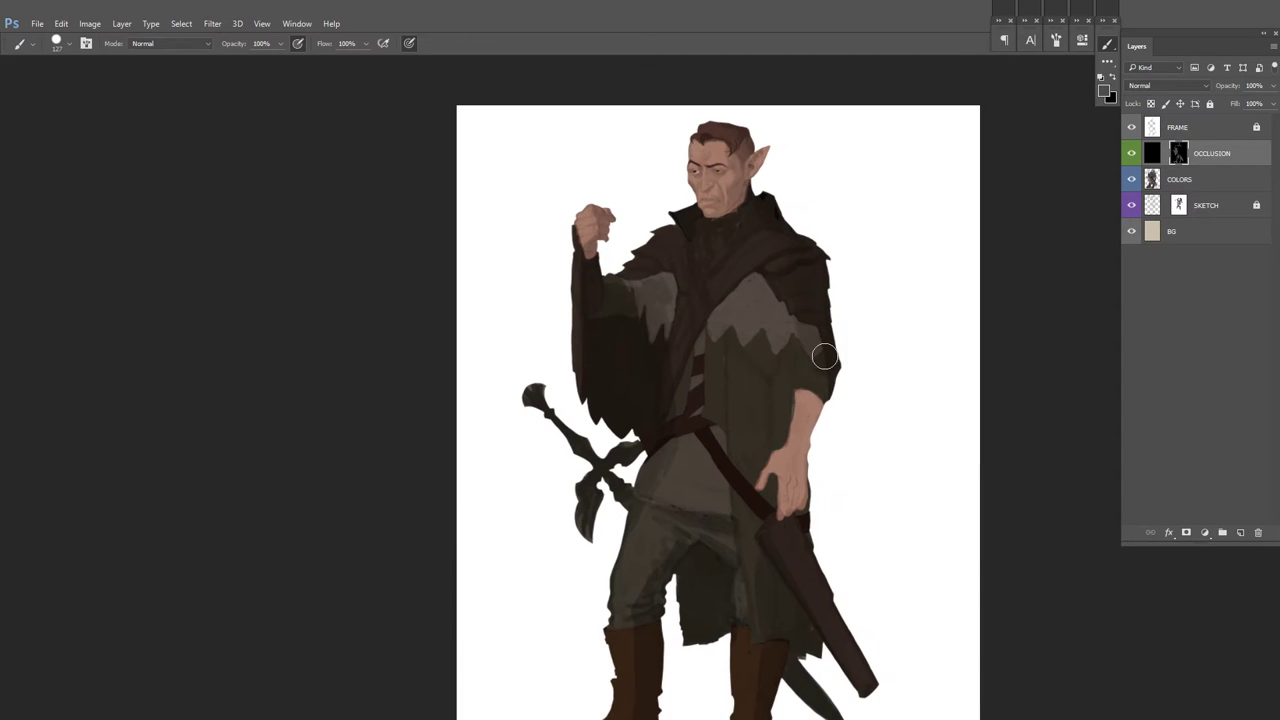
right_click(796, 292)
key("Escape")
scroll(780, 377, "down", 3)
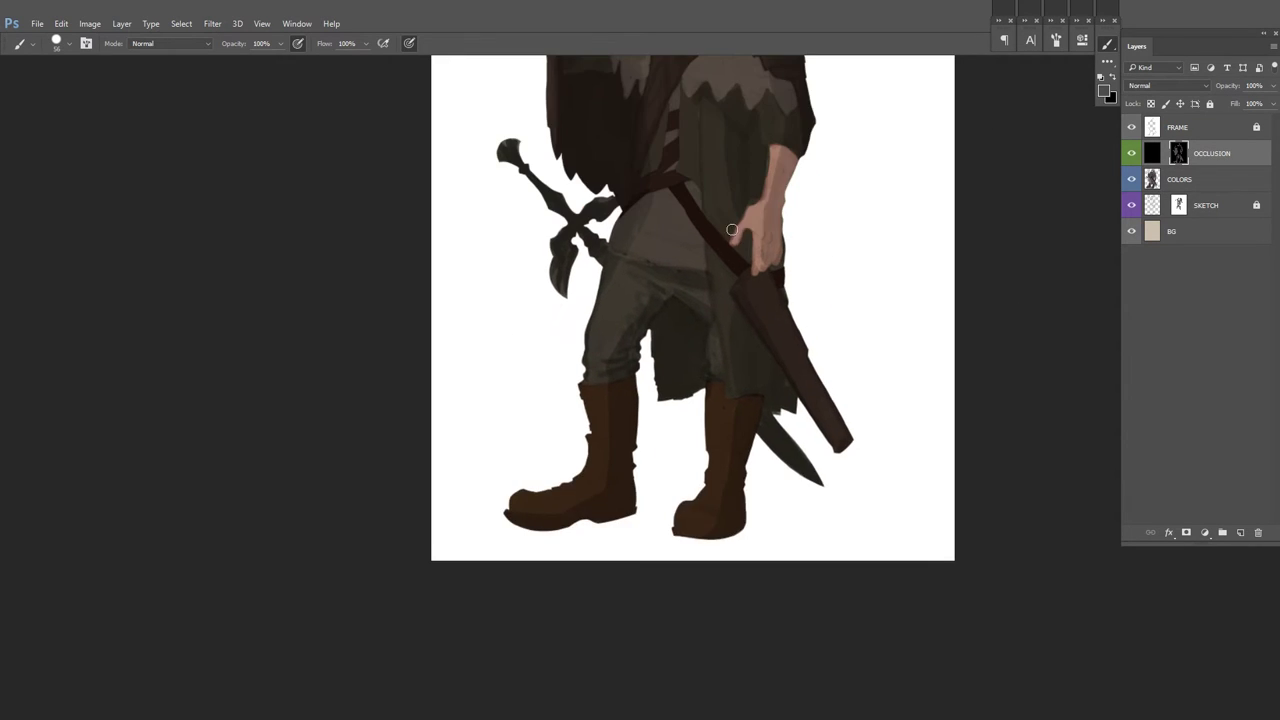
scroll(820, 449, "up", 2)
scroll(731, 400, "up", 2)
Step: Add a dark red fill layer with a black mask between COLORS and OCCLUSION
key("ctrl+h")
key("ctrl+shift+n")
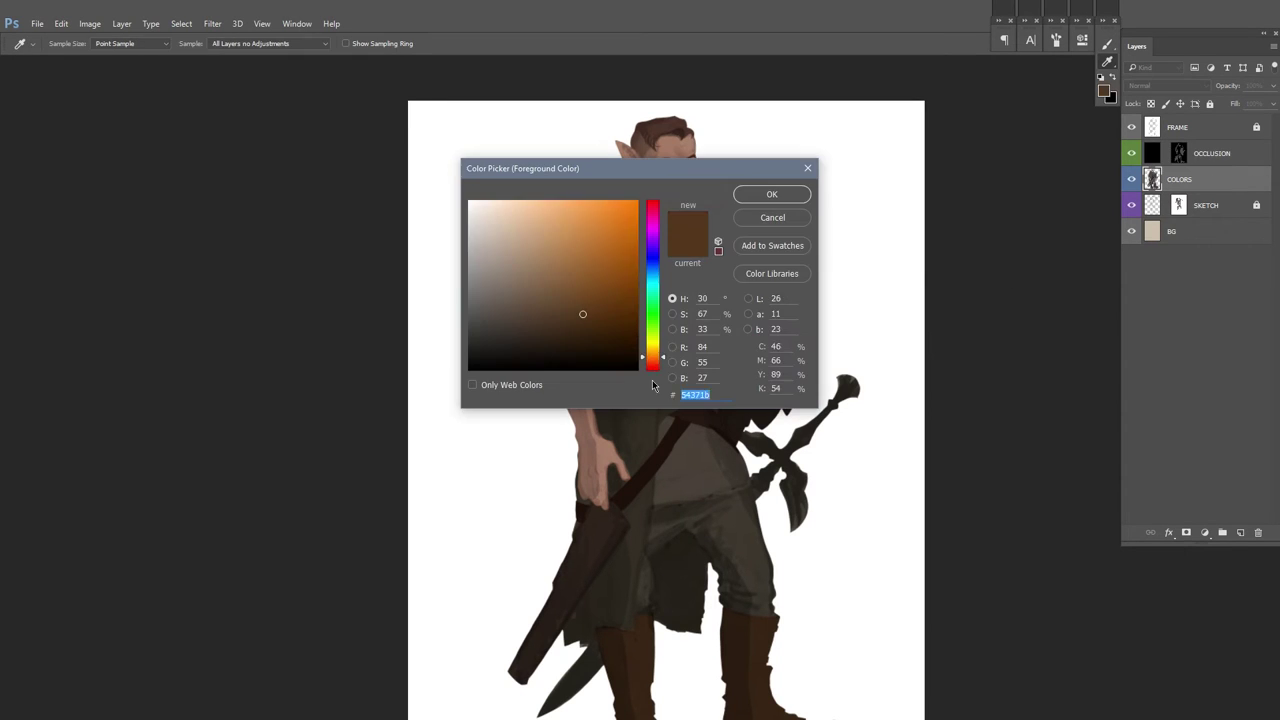
left_click(766, 192)
scroll(760, 251, "up", 3)
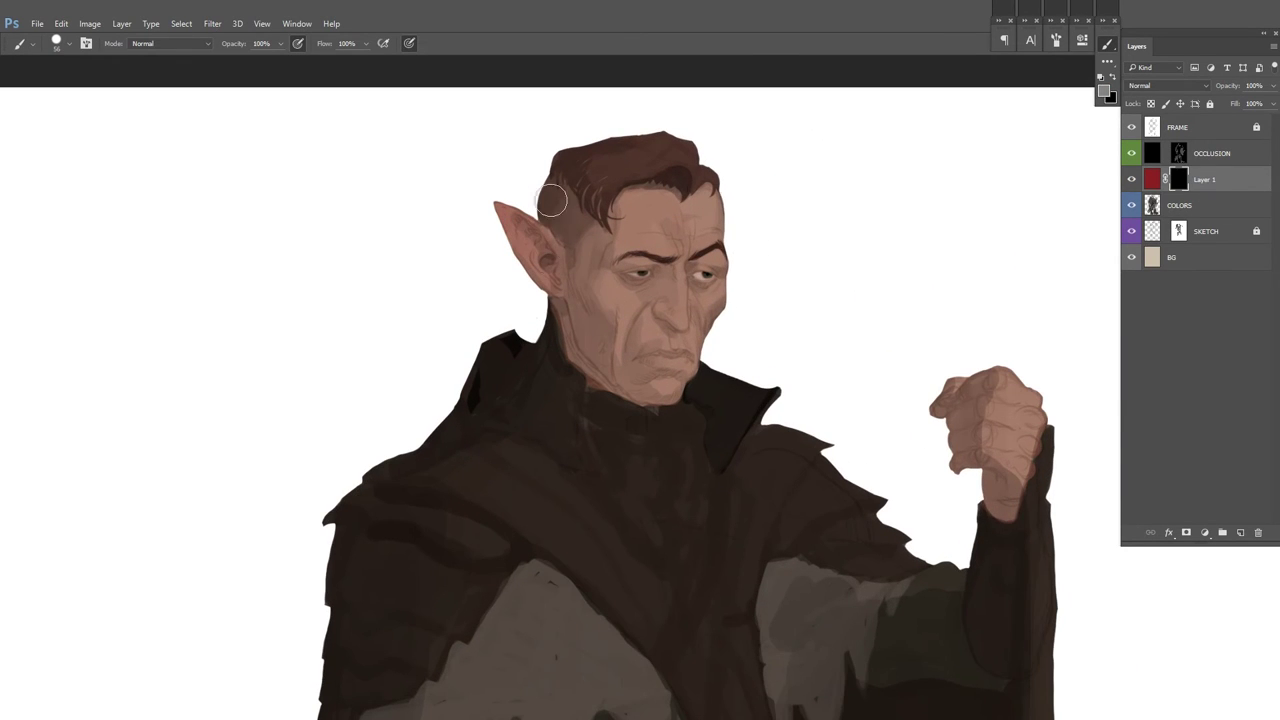
Step: Paint a red tint over the ear, cheeks, nose and lips on the red layer's mask
scroll(590, 240, "up", 1)
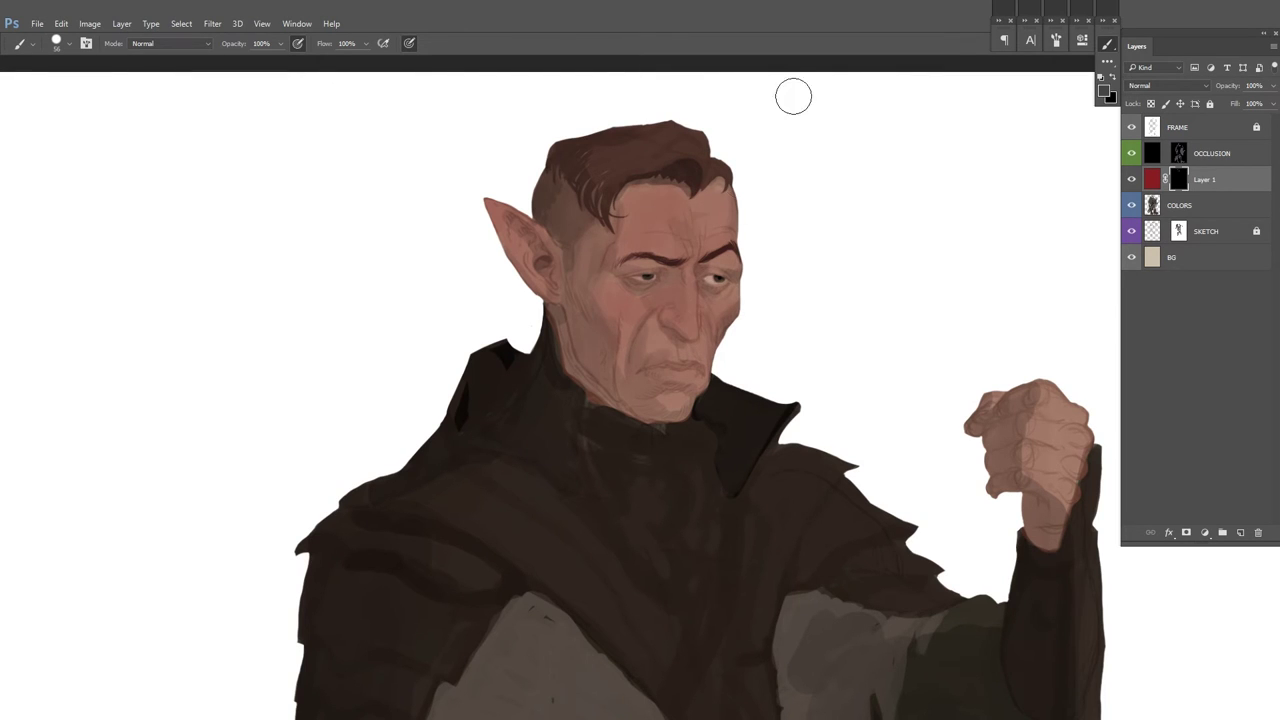
left_click(580, 283, "alt")
scroll(760, 240, "up", 1)
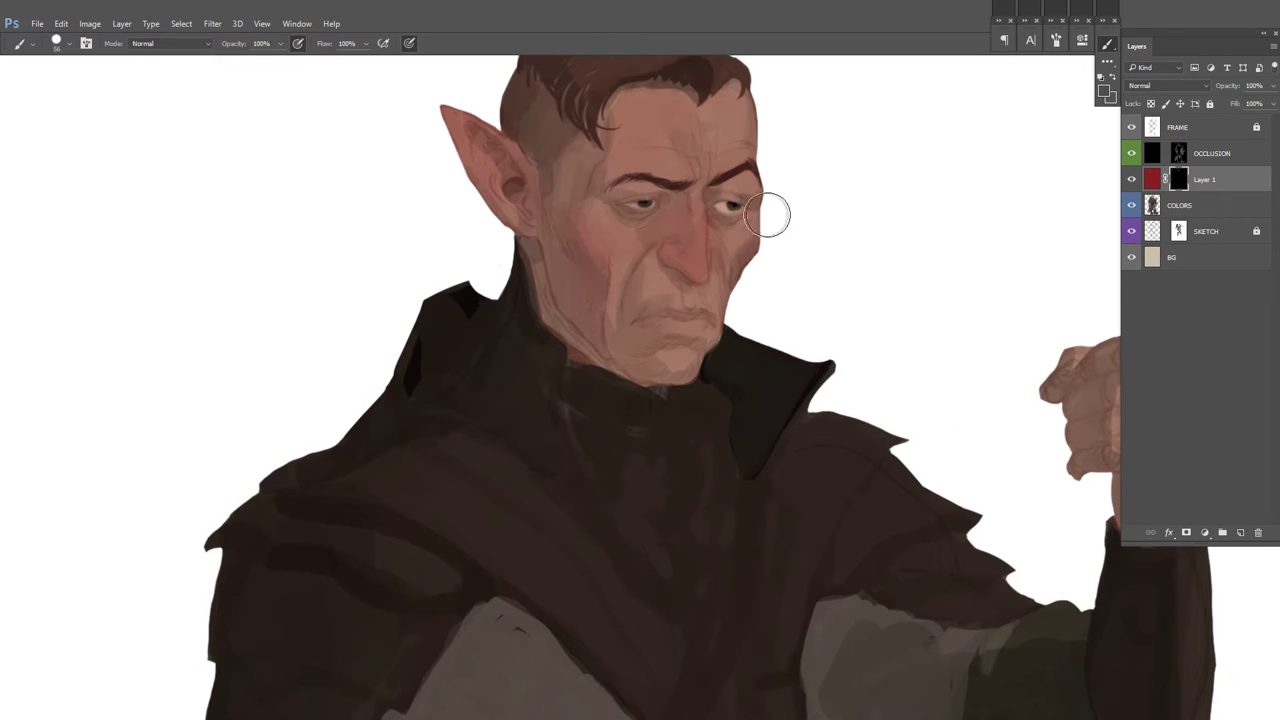
right_click(863, 237)
key("Return")
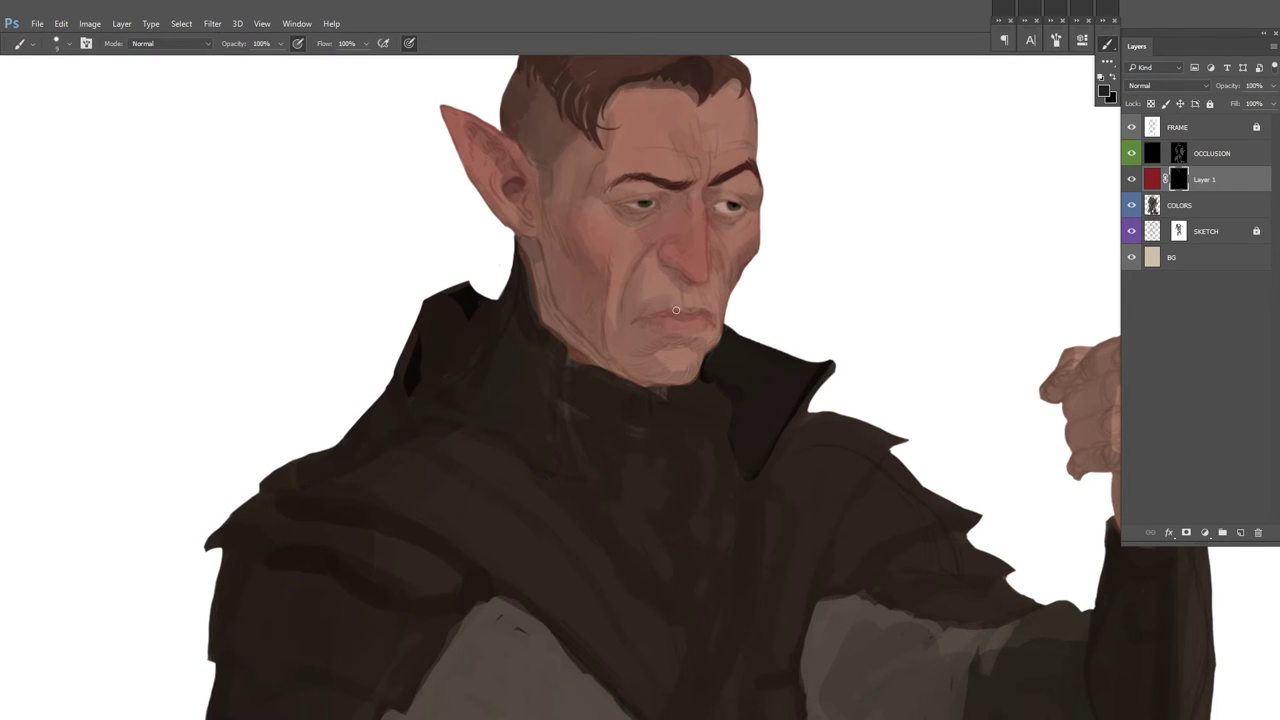
left_click(665, 331, "alt")
Step: Tint the raised fist and the knuckles and fingertips of the lowered hand red with a larger brush
scroll(877, 240, "down", 2)
key("bracketright")
key("bracketright")
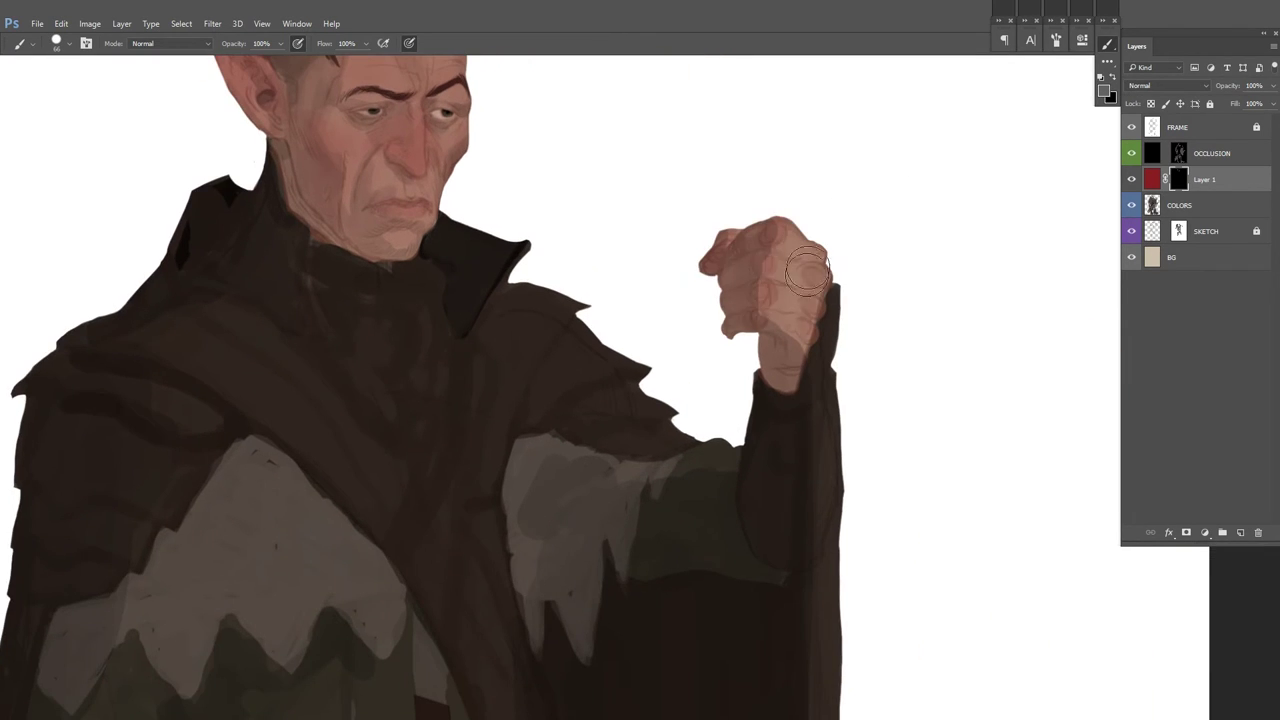
scroll(818, 288, "down", 10)
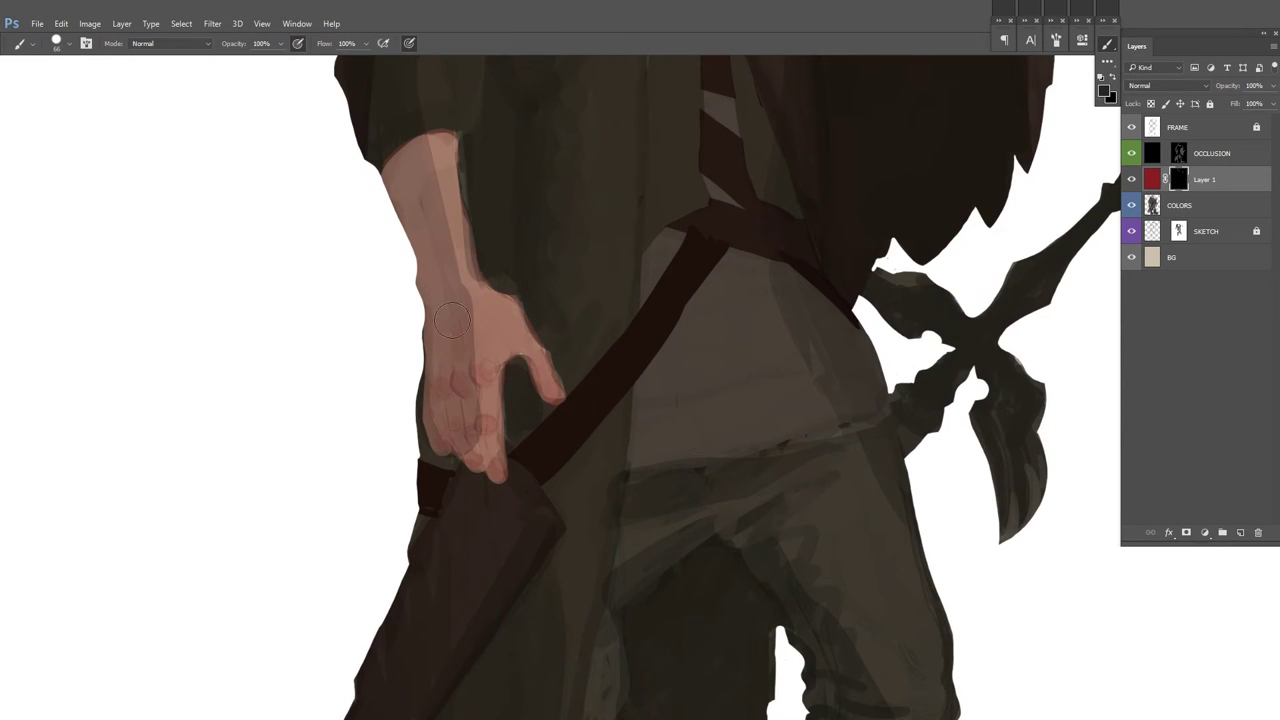
scroll(467, 260, "up", 1)
scroll(409, 289, "up", 15)
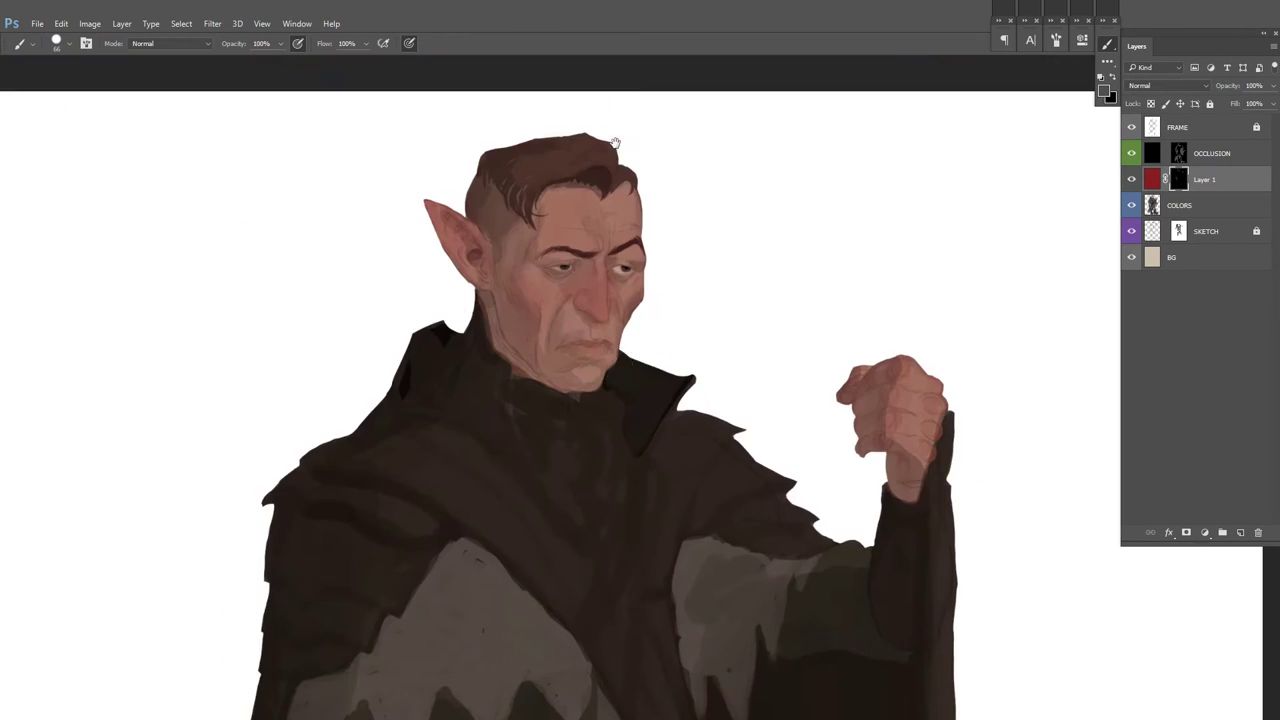
Step: Merge the red tint layer into COLORS and add a locked Curves adjustment above FRAME that brightens the painting
key("ctrl+0")
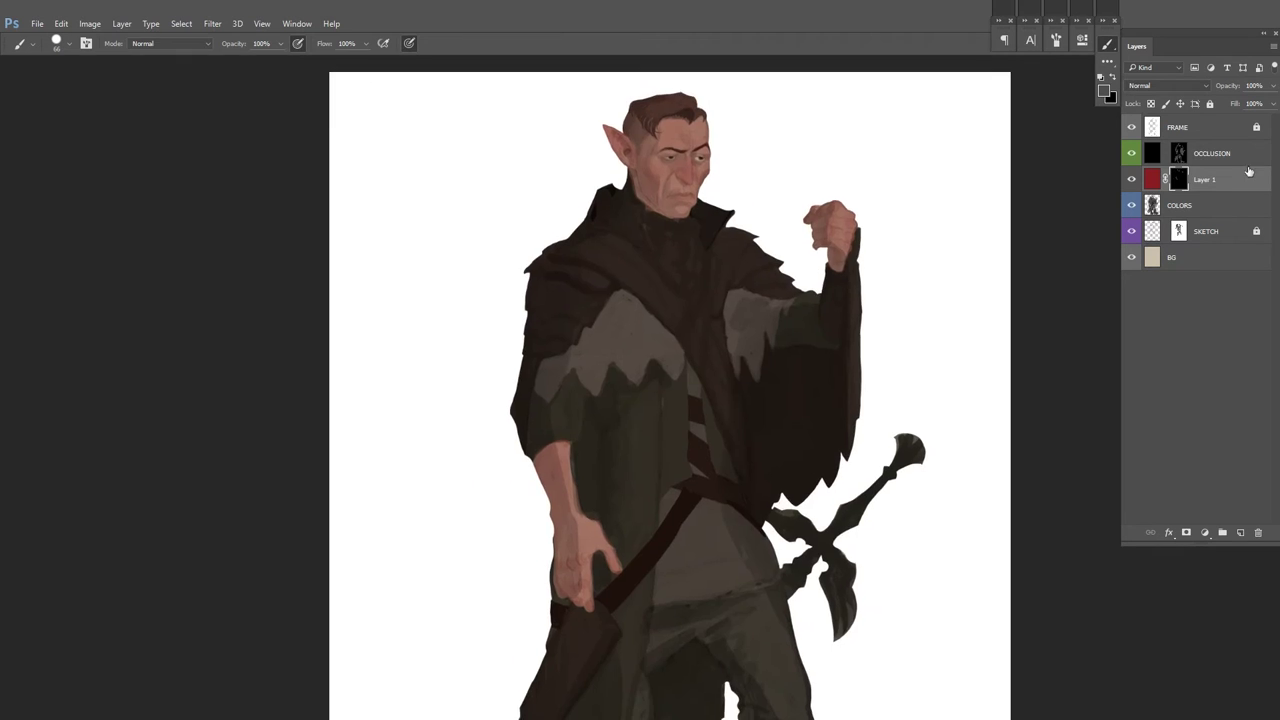
key("ctrl+e")
left_click(1204, 532)
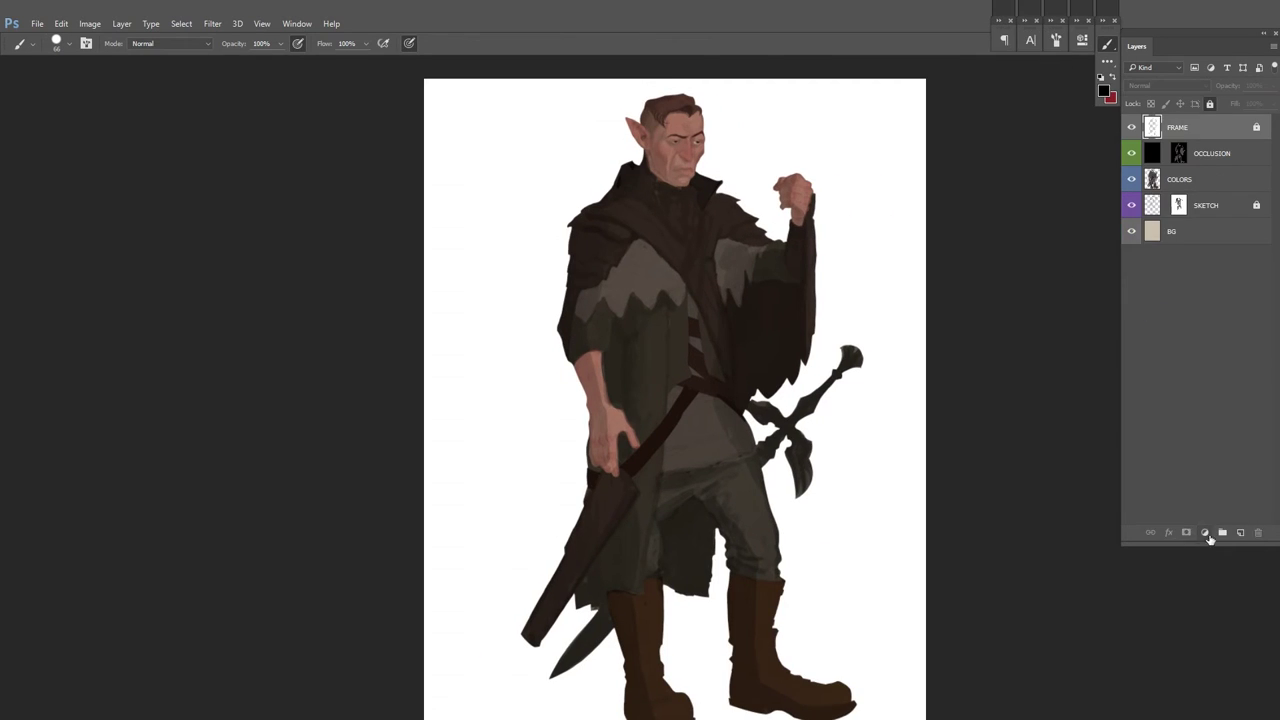
left_click(1180, 323)
left_click_drag(1003, 140, 1002, 140)
Step: Darken the cloak hanging under the raised arm and the rear coat tail between the legs on the OCCLUSION mask
left_click(1181, 204)
left_click(1181, 179)
key("ctrl+shift+h")
scroll(783, 293, "up", 2)
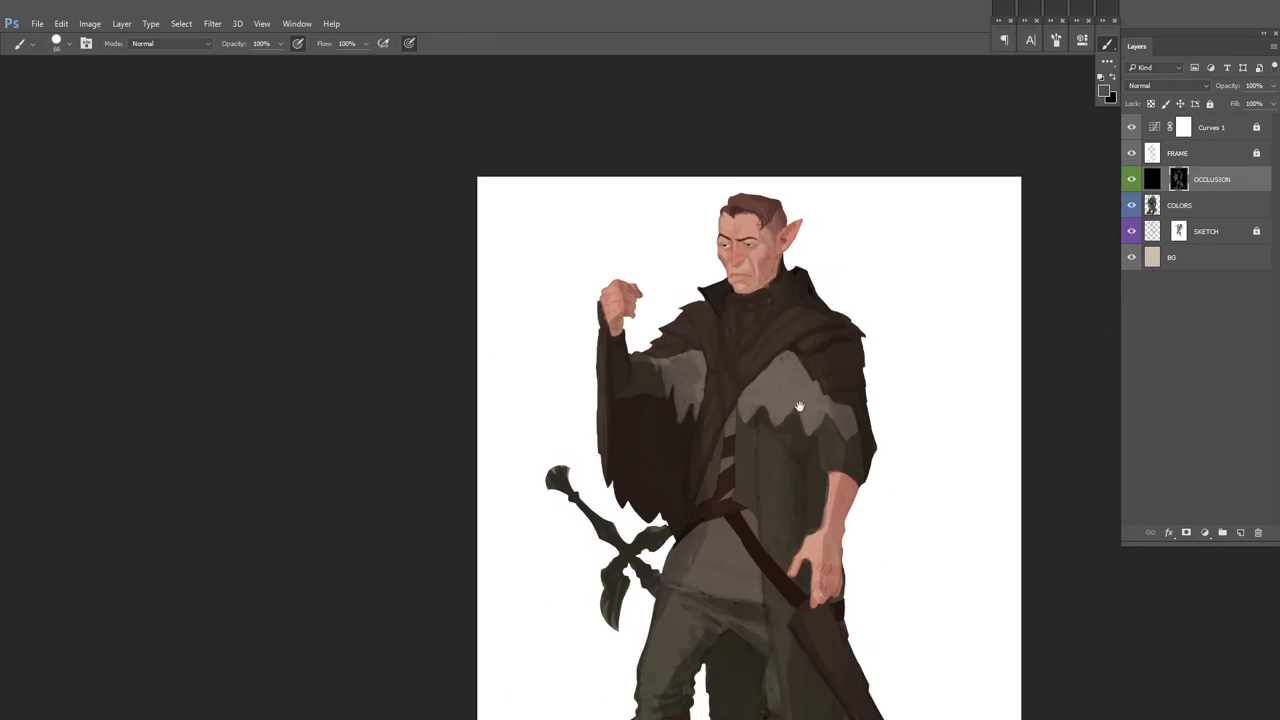
left_click_drag(602, 407, 640, 520)
scroll(583, 380, "up", 1)
mouse_move(583, 380)
left_mouse_down()
mouse_move(711, 491)
mouse_move(686, 437)
left_mouse_up()
scroll(595, 393, "down", 5)
scroll(686, 437, "down", 1)
scroll(786, 492, "down", 1)
key("ctrl+shift+h")
scroll(820, 400, "down", 3)
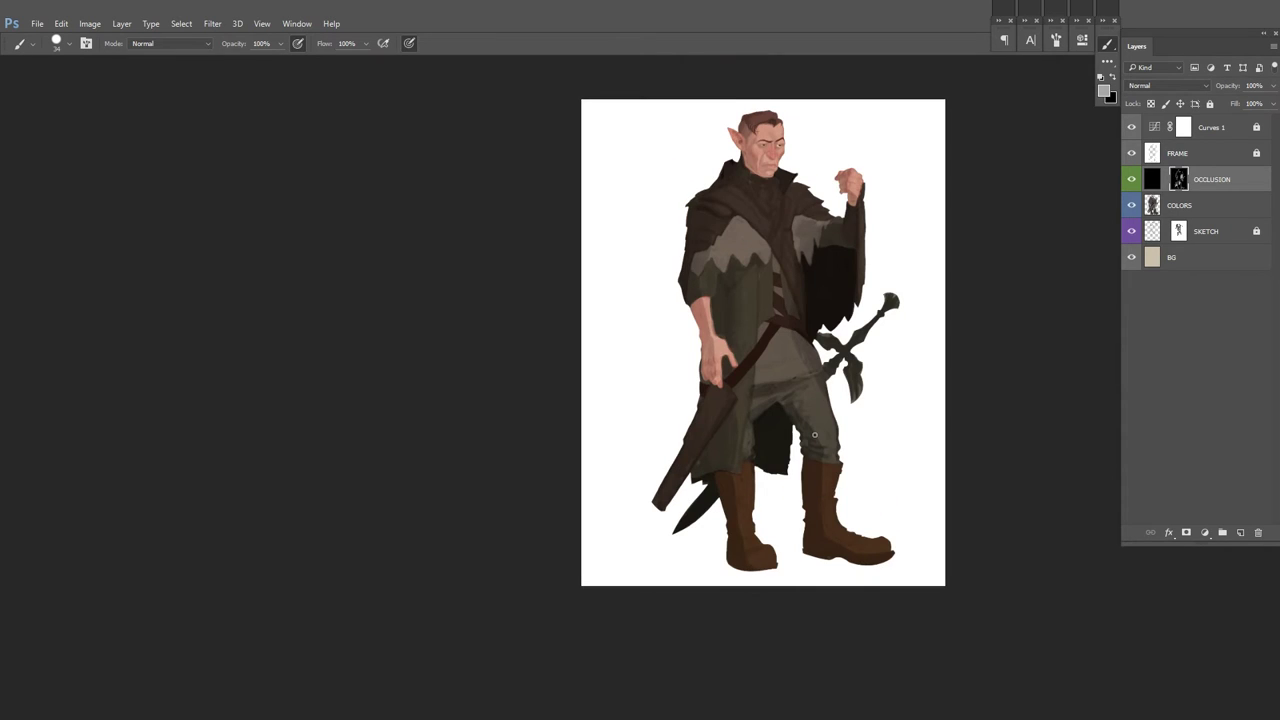
Step: Draw thin dark crease lines along the upper eyelids and inner corners of both eyes on the OCCLUSION mask
scroll(778, 268, "up", 5)
scroll(707, 305, "up", 3)
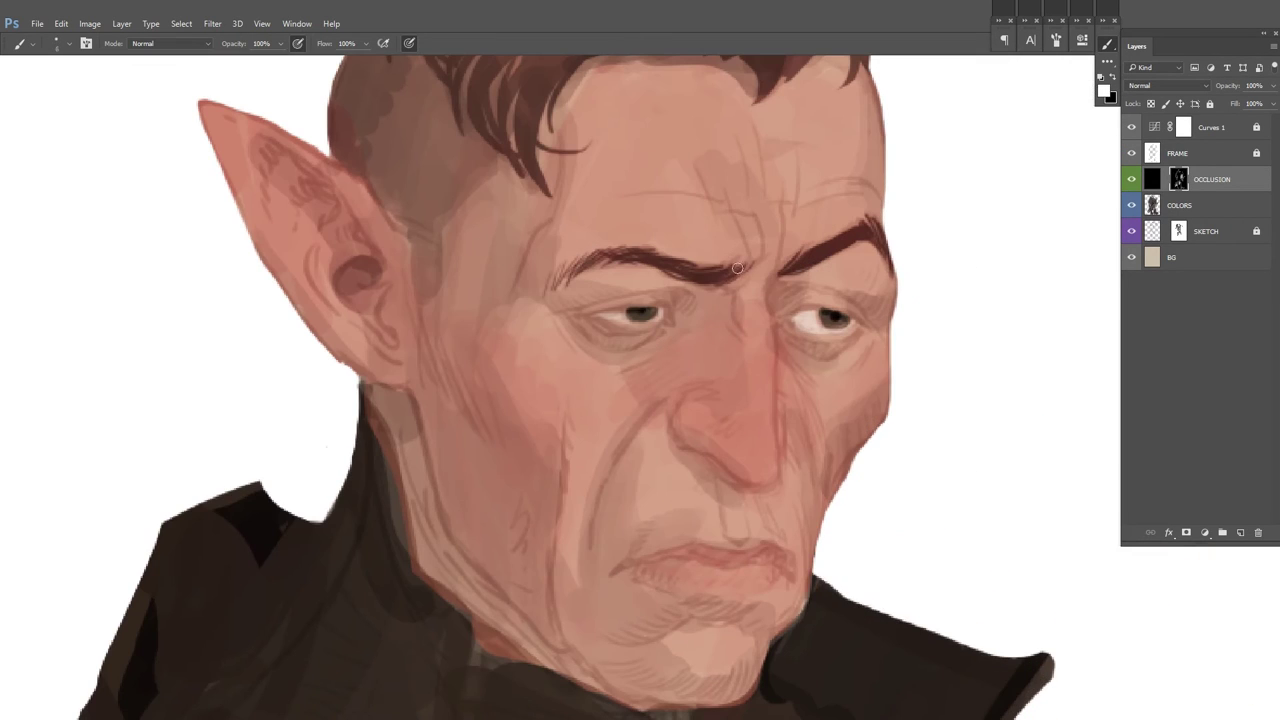
left_click_drag(669, 297, 672, 312)
left_click_drag(560, 313, 660, 286)
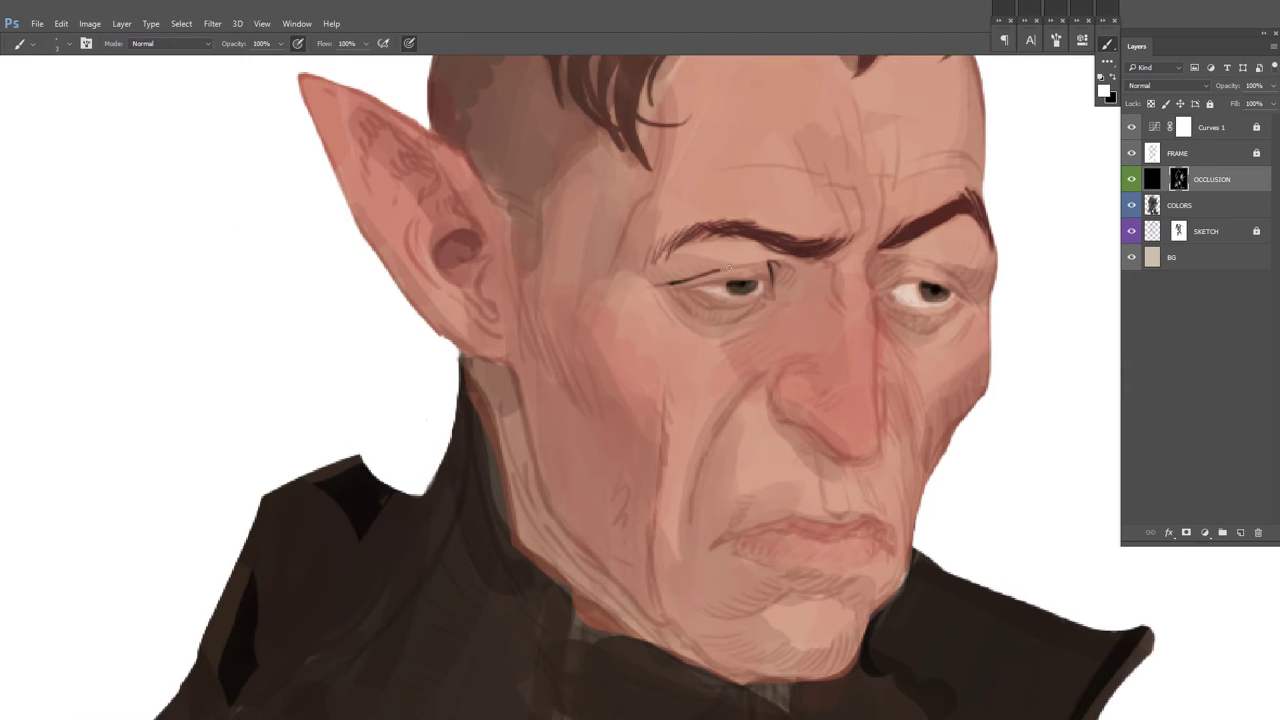
left_click_drag(753, 263, 690, 308)
left_click_drag(795, 263, 753, 318)
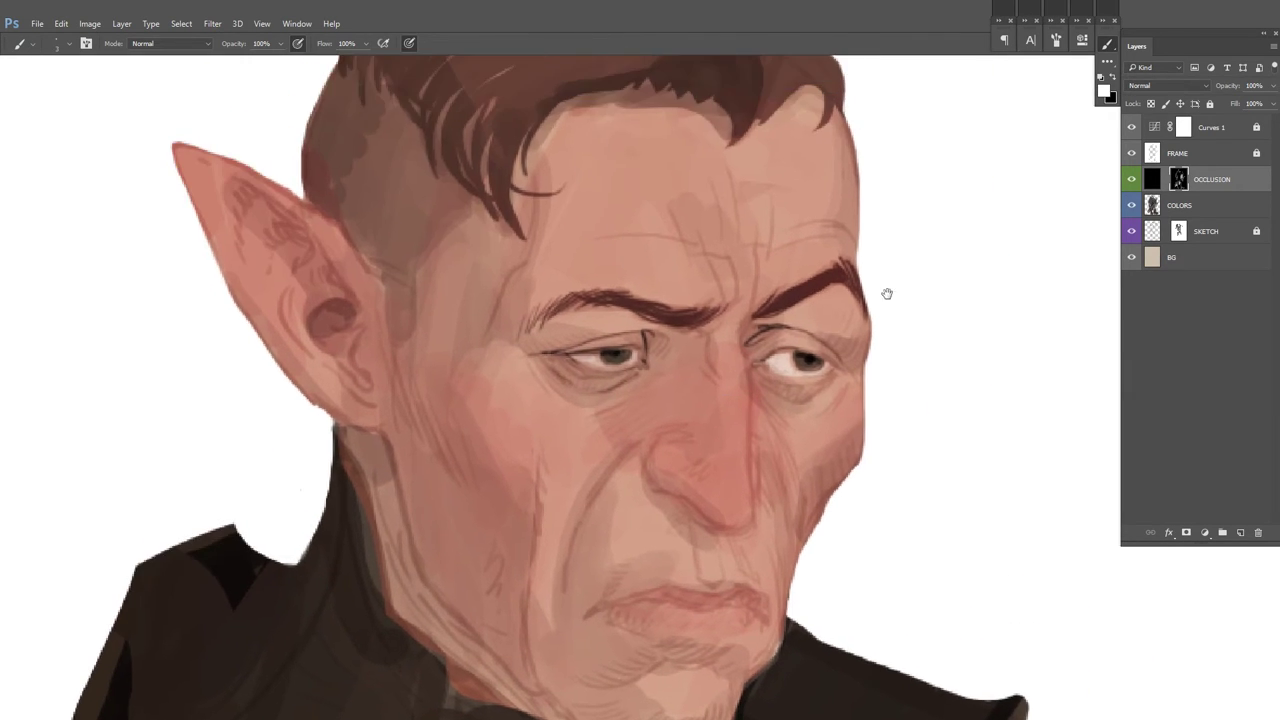
Step: Draw the dark line between the lips and shade the underside of the nose
mouse_move(620, 593)
left_mouse_down()
mouse_move(672, 378)
mouse_move(805, 388)
left_mouse_up()
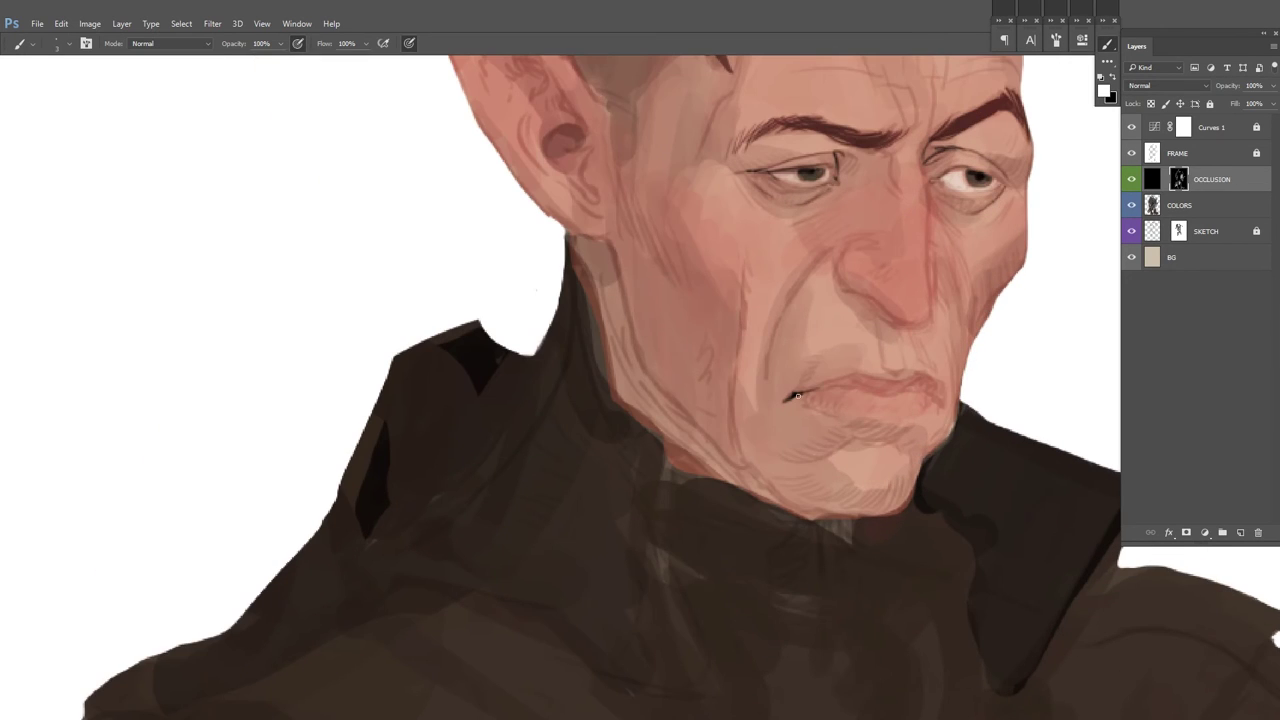
left_click_drag(909, 388, 853, 430)
left_click_drag(793, 291, 847, 361)
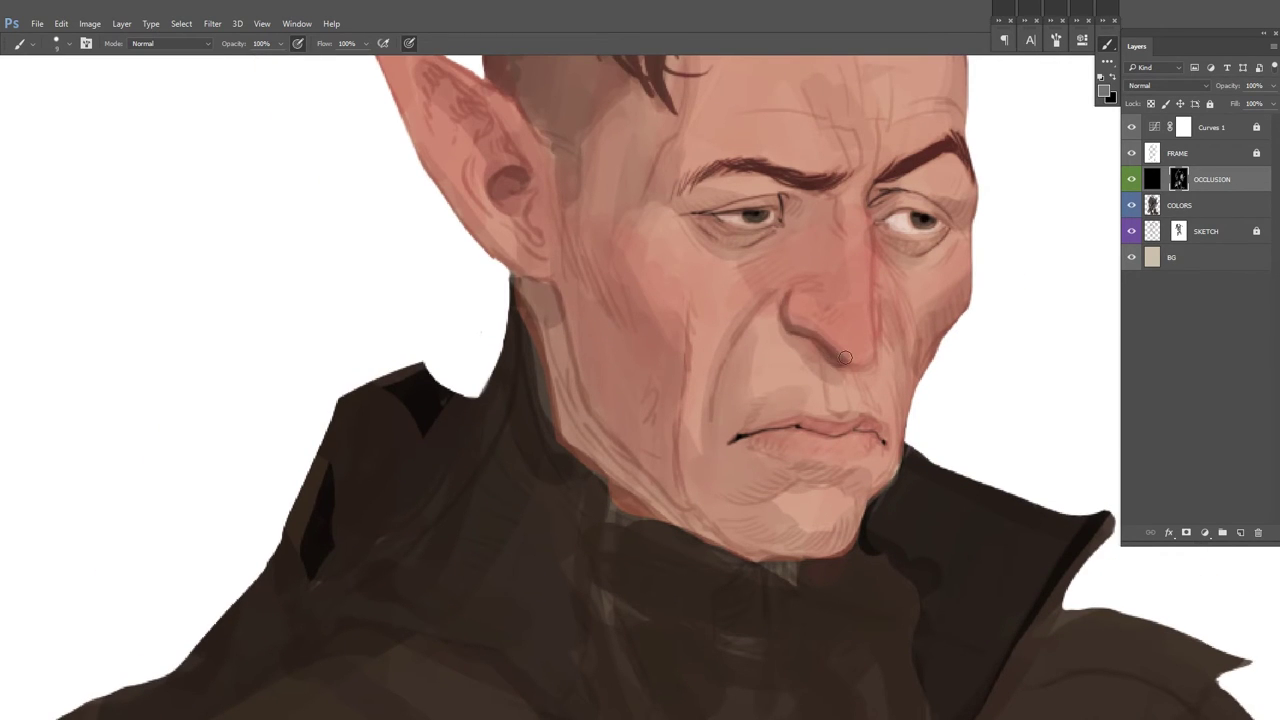
Step: Deepen the shadows around the eye sockets, beside the nostril and along the fold from nose to mouth
key("ctrl+shift+h")
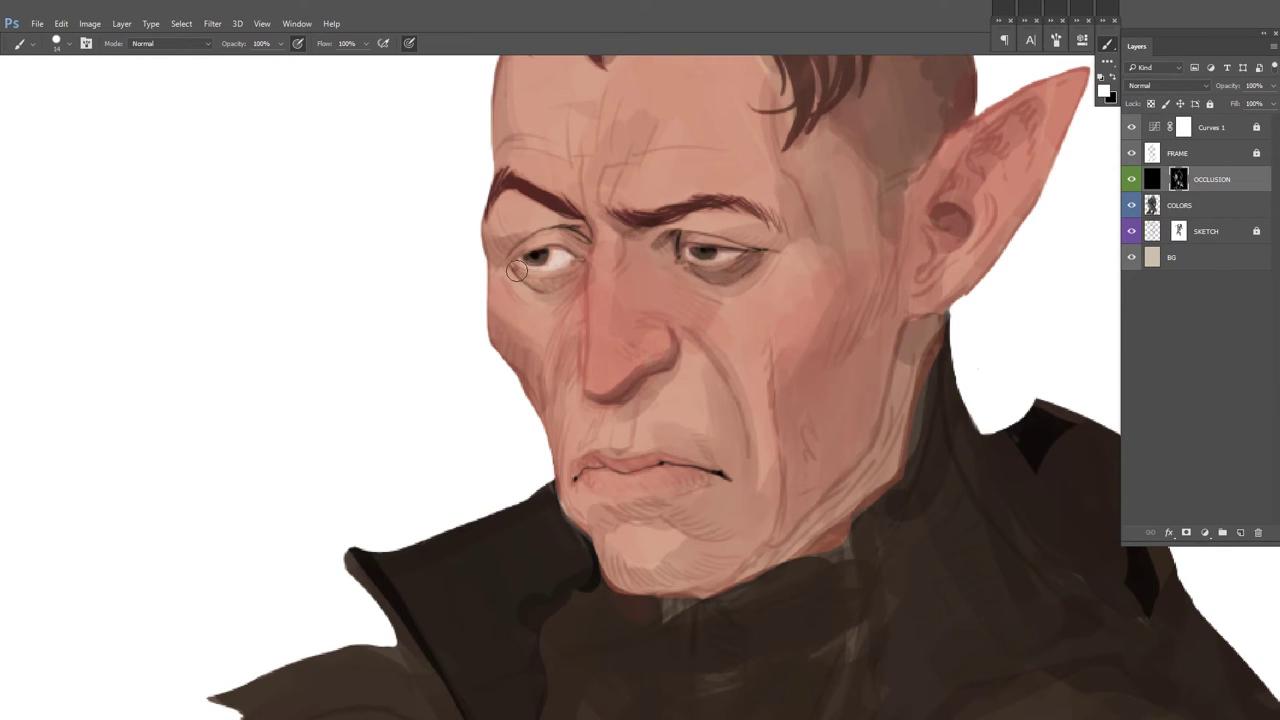
mouse_move(877, 249)
left_mouse_down()
mouse_move(859, 285)
mouse_move(849, 239)
left_mouse_up()
key("alt")
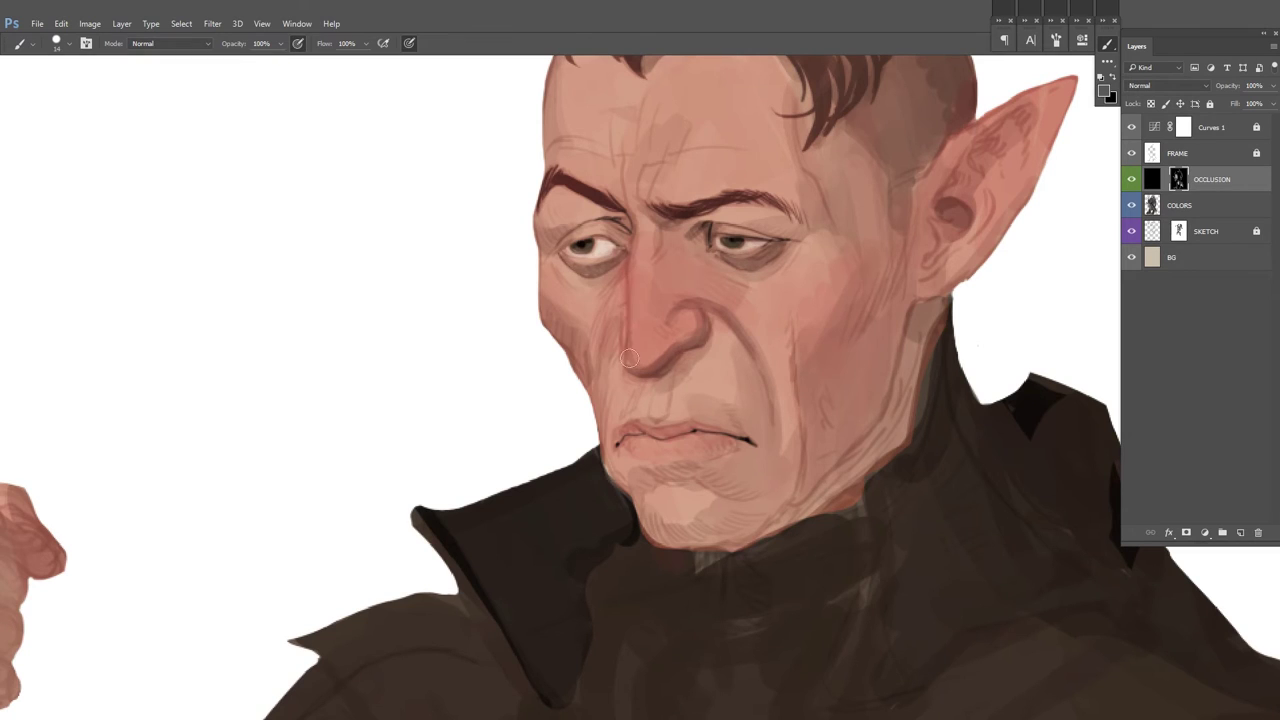
left_click_drag(862, 225, 814, 263)
left_click(759, 333, "alt")
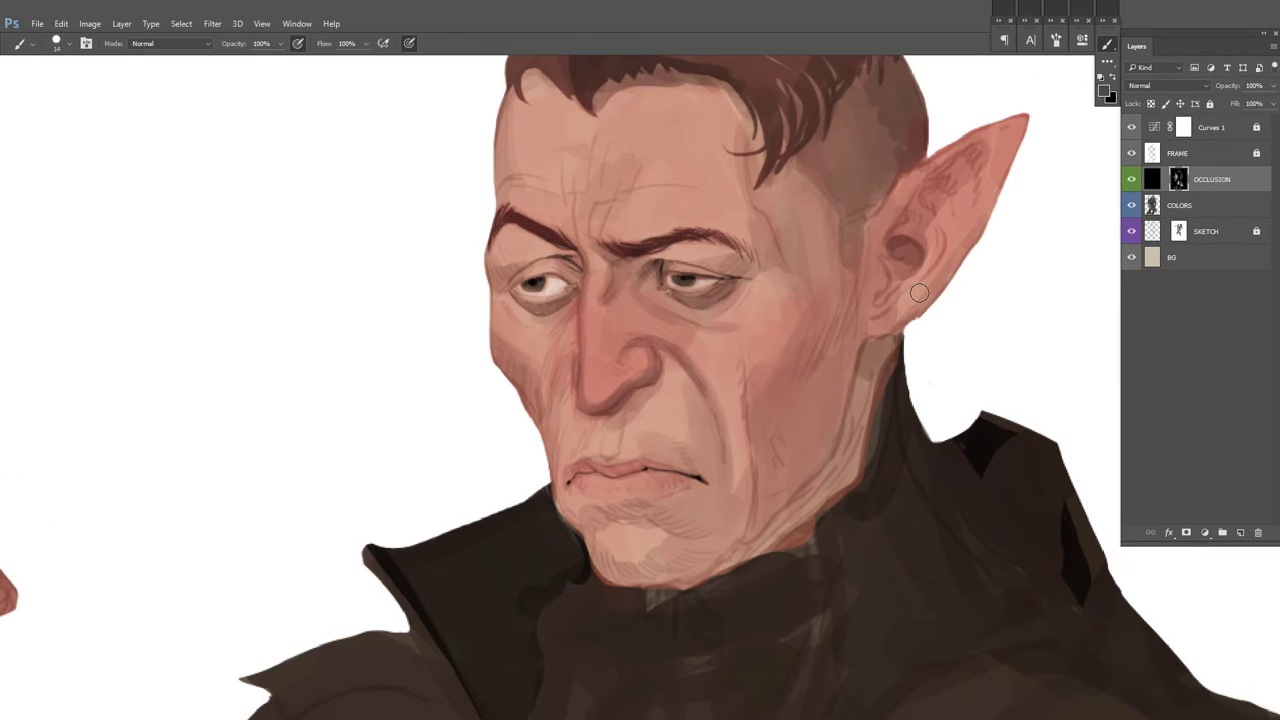
left_click_drag(606, 298, 614, 334)
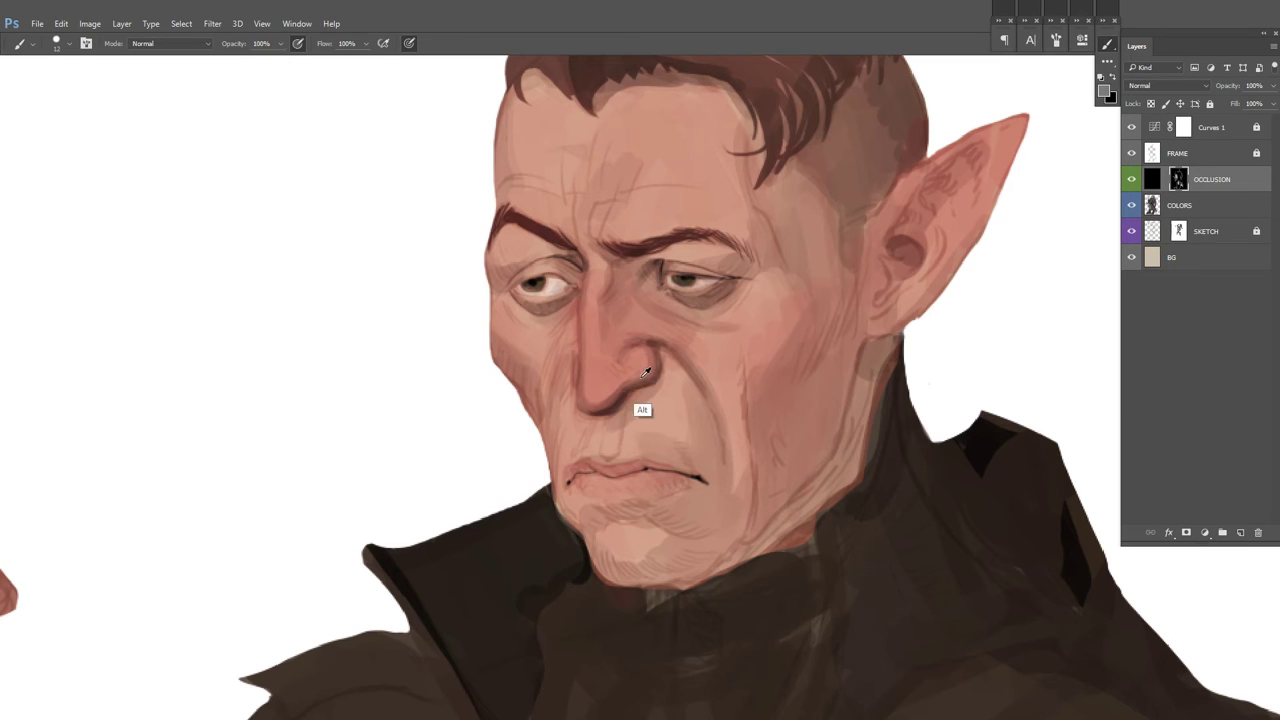
Step: Paint the vertical crease down the near cheek and darken the hollow of the far cheek
key("h")
left_click_drag(675, 390, 630, 406)
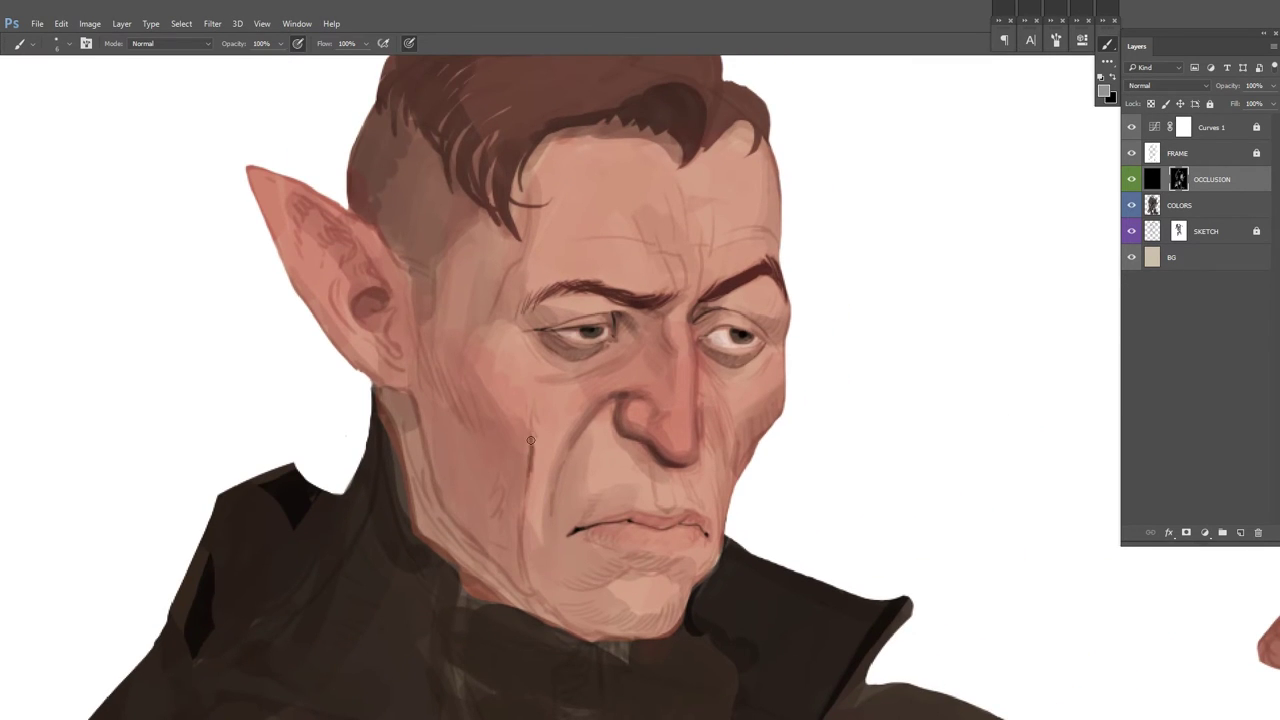
left_click_drag(822, 262, 784, 197)
left_click(697, 418, "alt")
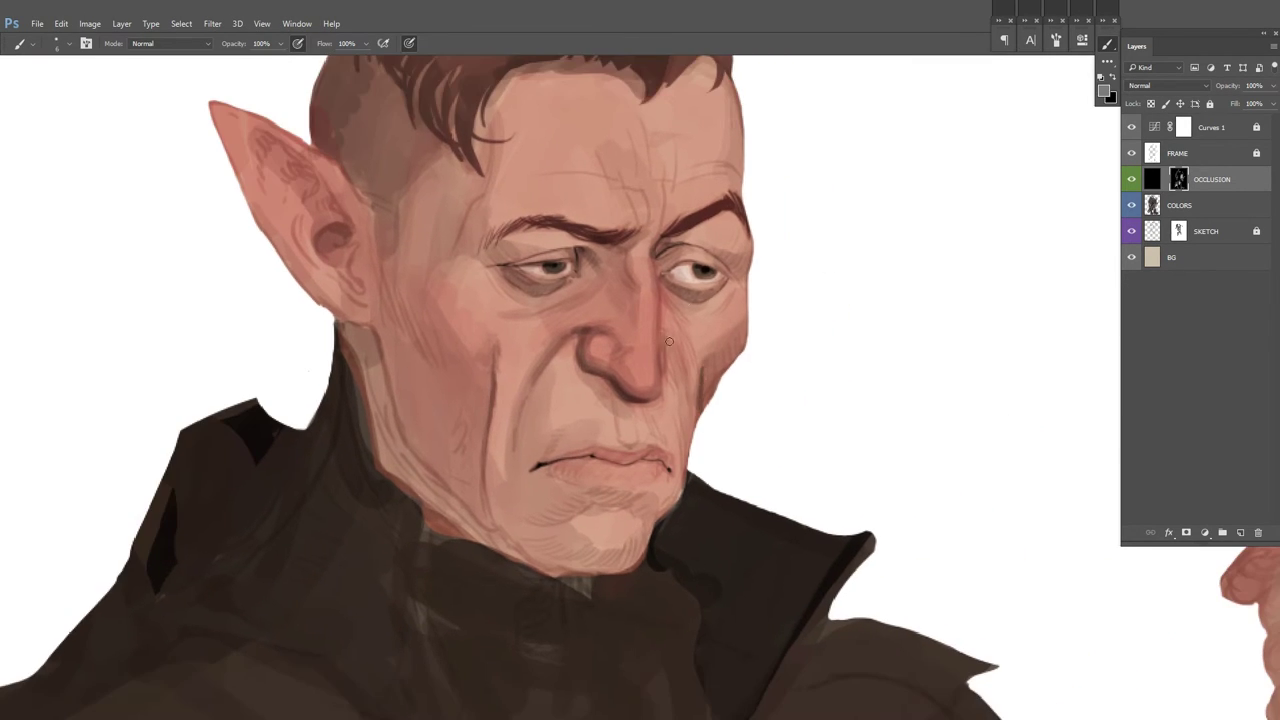
scroll(640, 346, "down", 2)
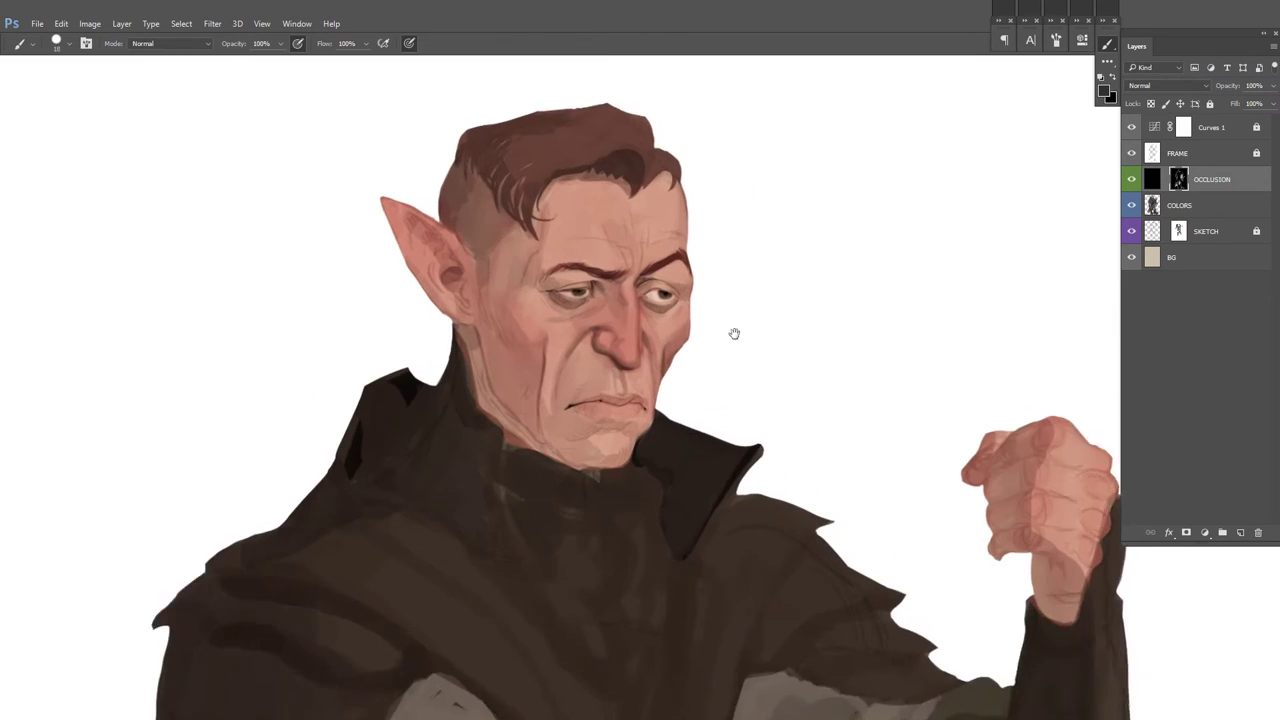
Step: Shade the upper lip, the groove above it, the mouth corner and the far side of the nose
key("x")
scroll(577, 440, "up", 2)
key("bracketleft")
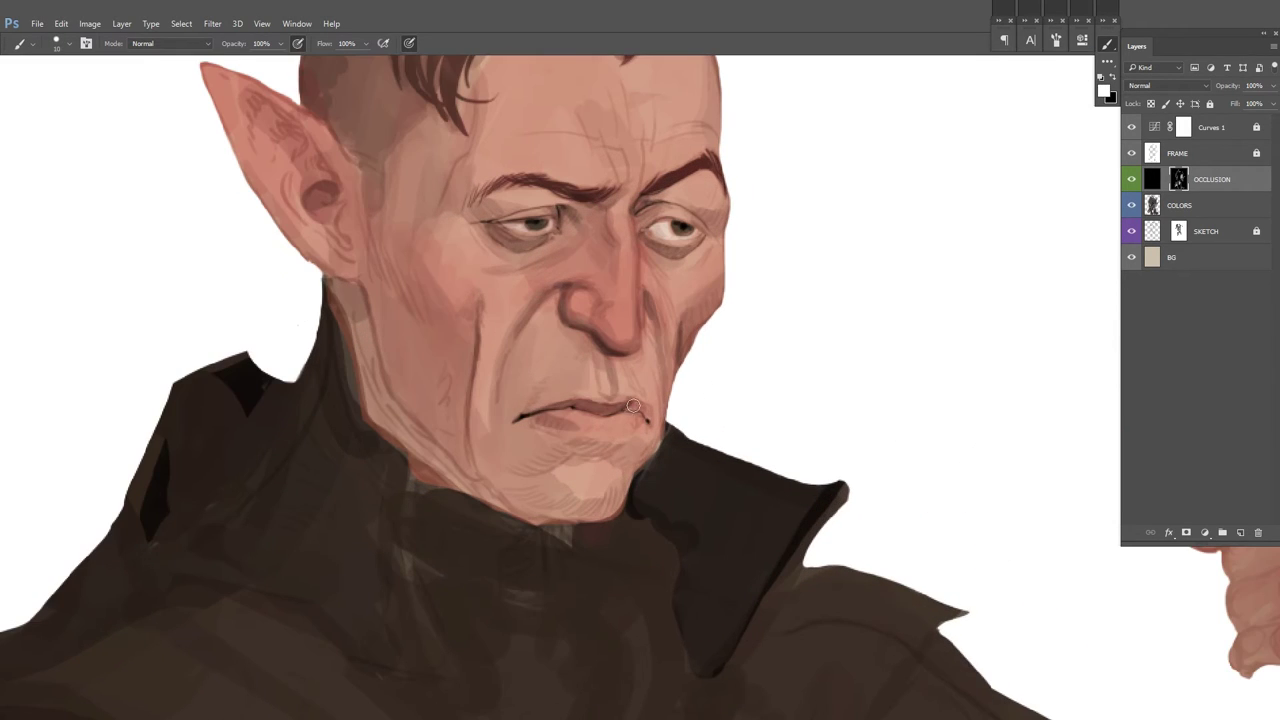
left_click_drag(673, 267, 631, 349)
key("x")
left_click(622, 334, "alt")
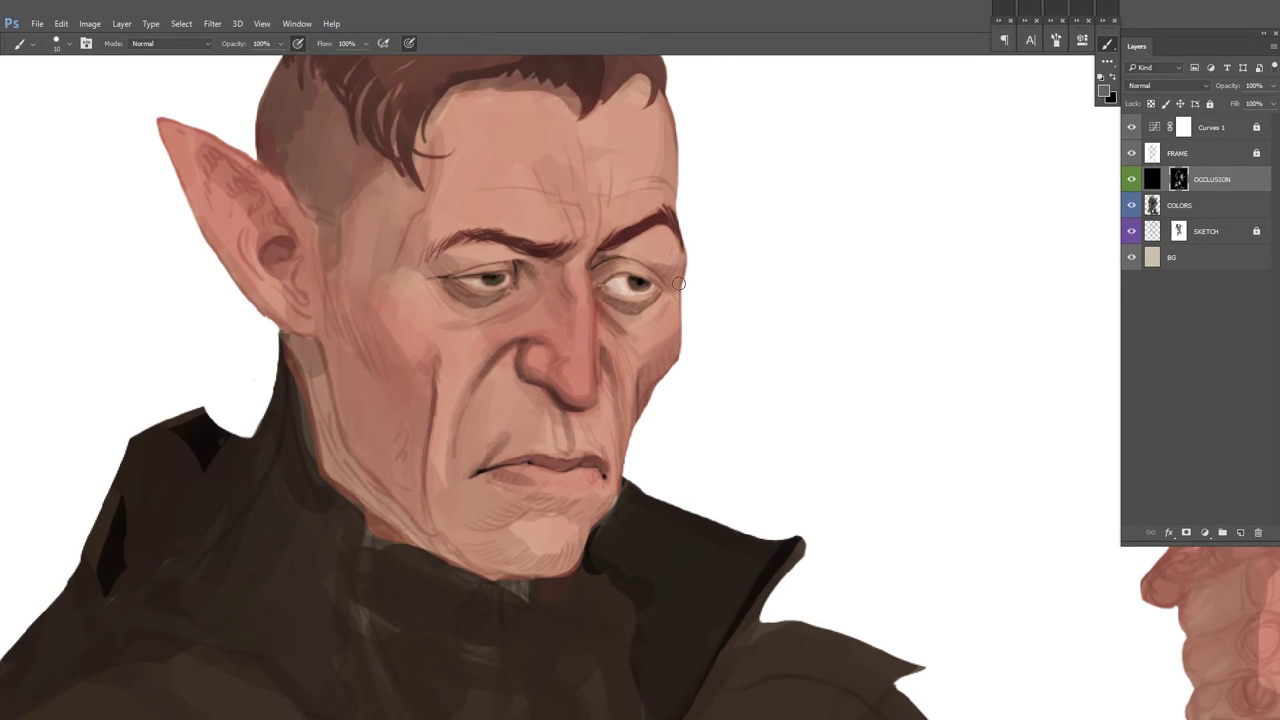
Step: Shade the hollow under the near cheekbone, the jaw and the area below the lower lip with soft occlusion strokes
mouse_move(711, 230)
left_mouse_down()
mouse_move(771, 260)
mouse_move(761, 225)
left_mouse_up()
key("bracketright")
key("bracketright")
key("bracketright")
key("bracketright")
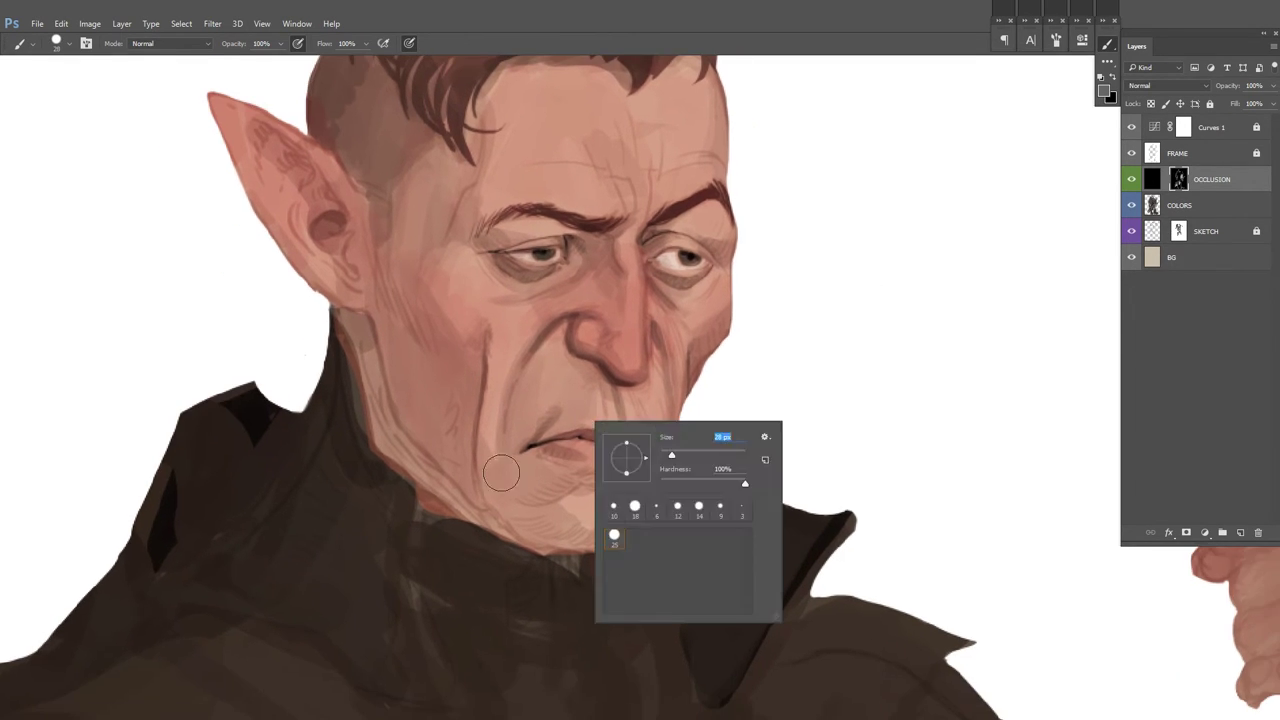
key("bracketleft")
key("bracketleft")
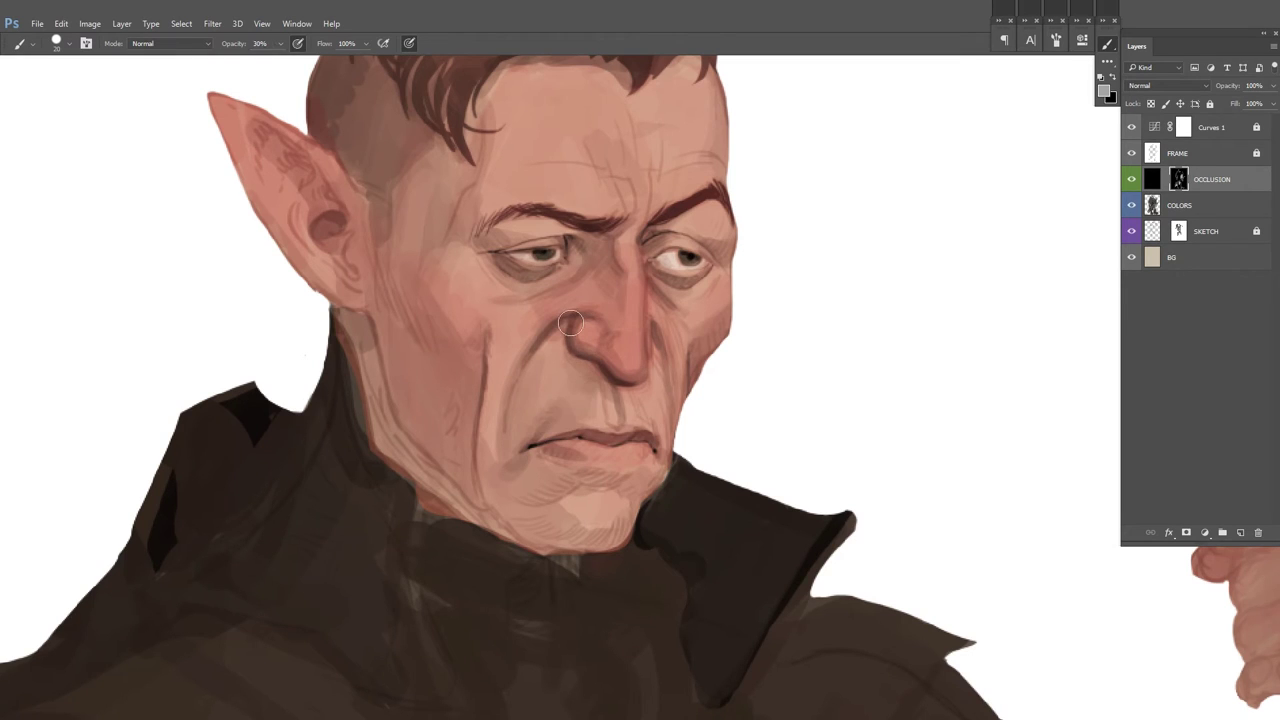
left_click_drag(400, 285, 440, 370)
left_click_drag(429, 319, 357, 505)
left_click_drag(440, 540, 460, 588)
left_click_drag(560, 490, 510, 392)
left_click_drag(455, 445, 550, 440)
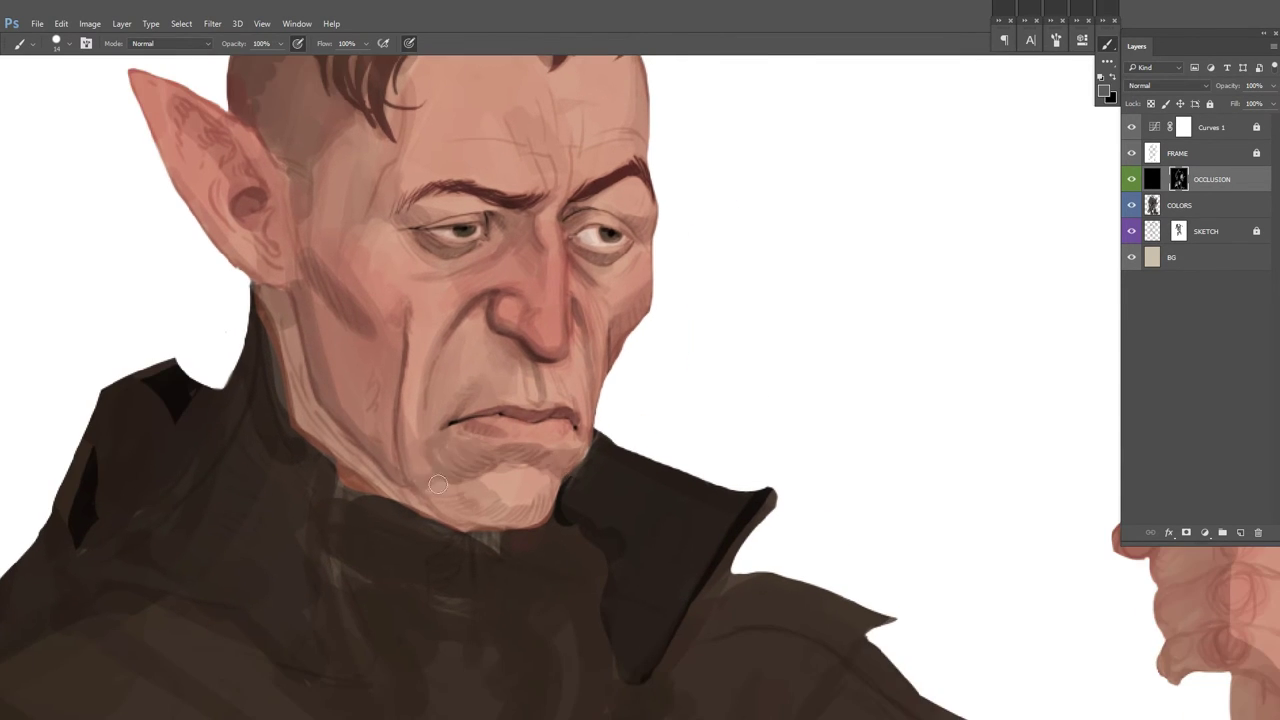
Step: Shade the side plane of the forehead from the hairline to the outer end of the near eyebrow
scroll(451, 486, "up", 1)
scroll(594, 345, "up", 2)
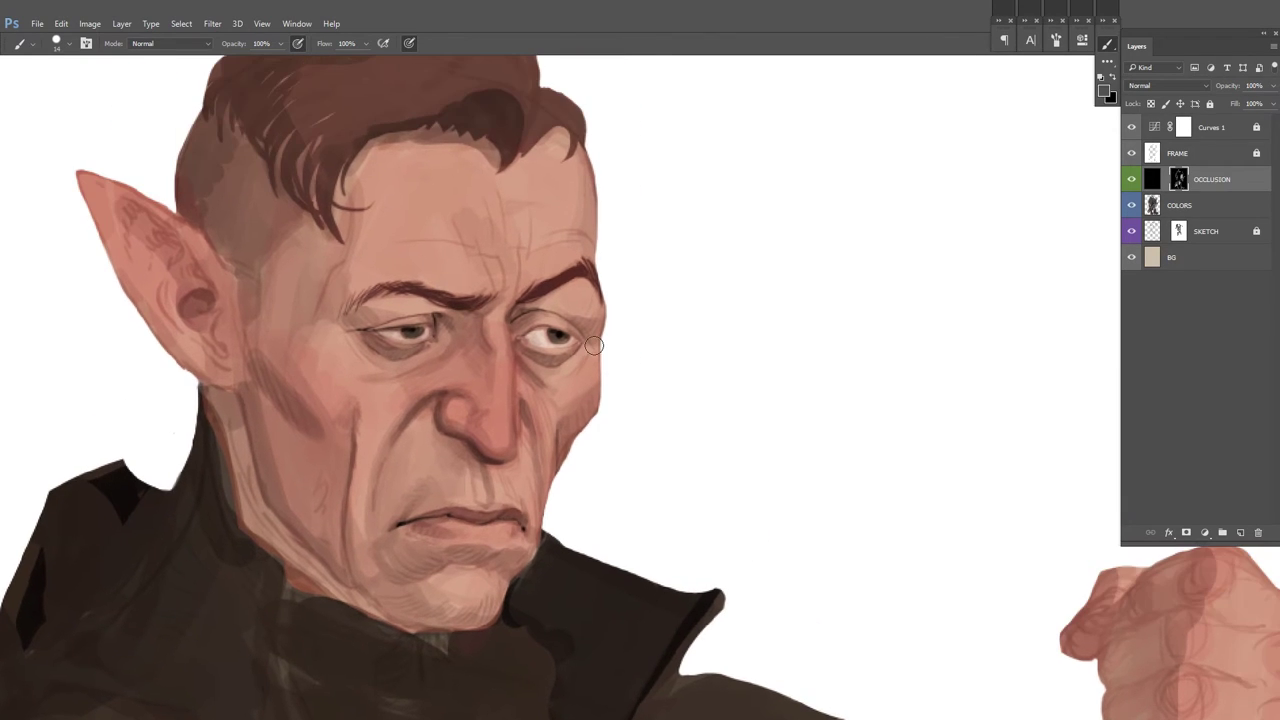
left_click_drag(360, 168, 364, 319)
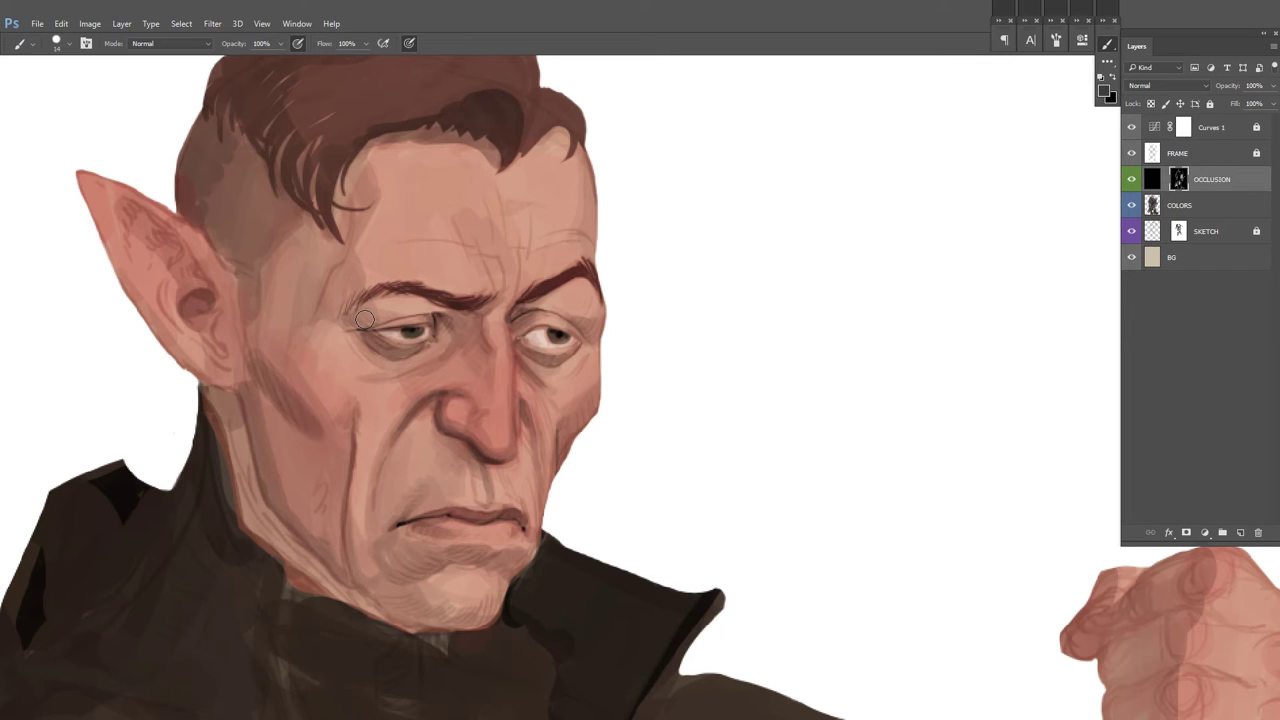
scroll(624, 280, "up", 2)
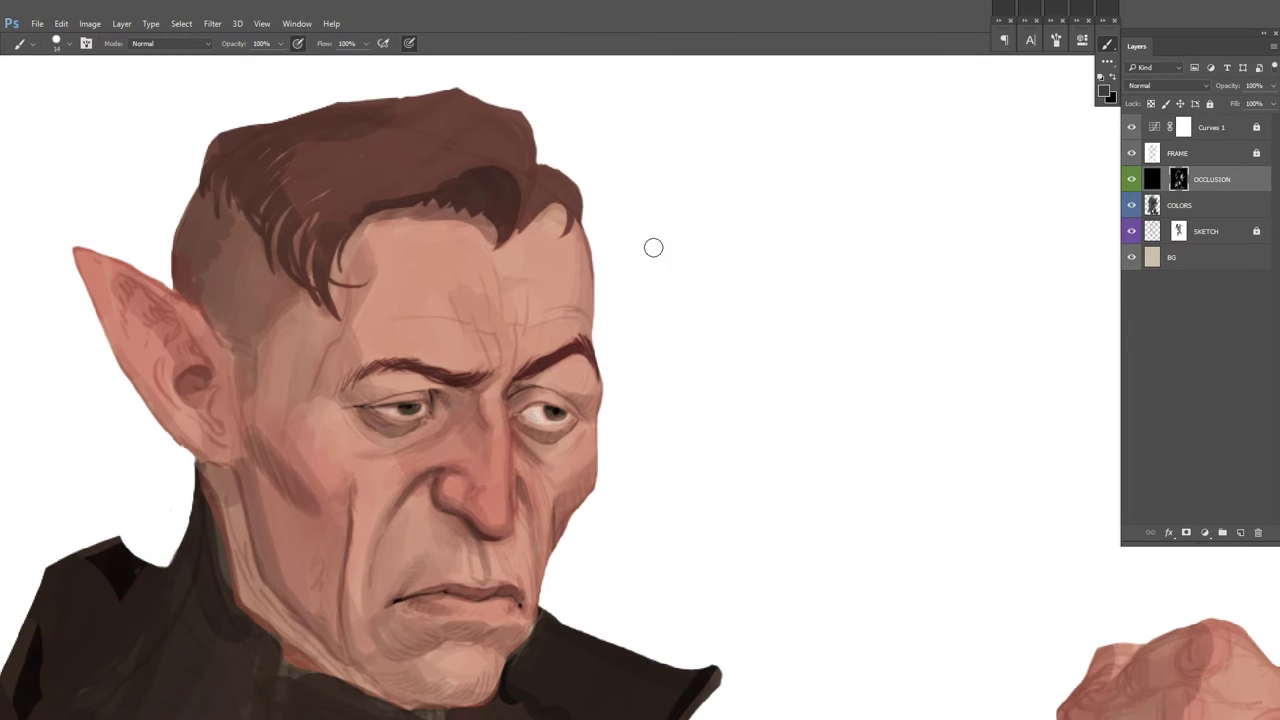
Step: Deepen the occlusion shadows around both eyes, mainly beneath the near eye's lower lid, with sampled grey tones
key("h")
scroll(564, 283, "down", 3)
scroll(521, 314, "up", 1)
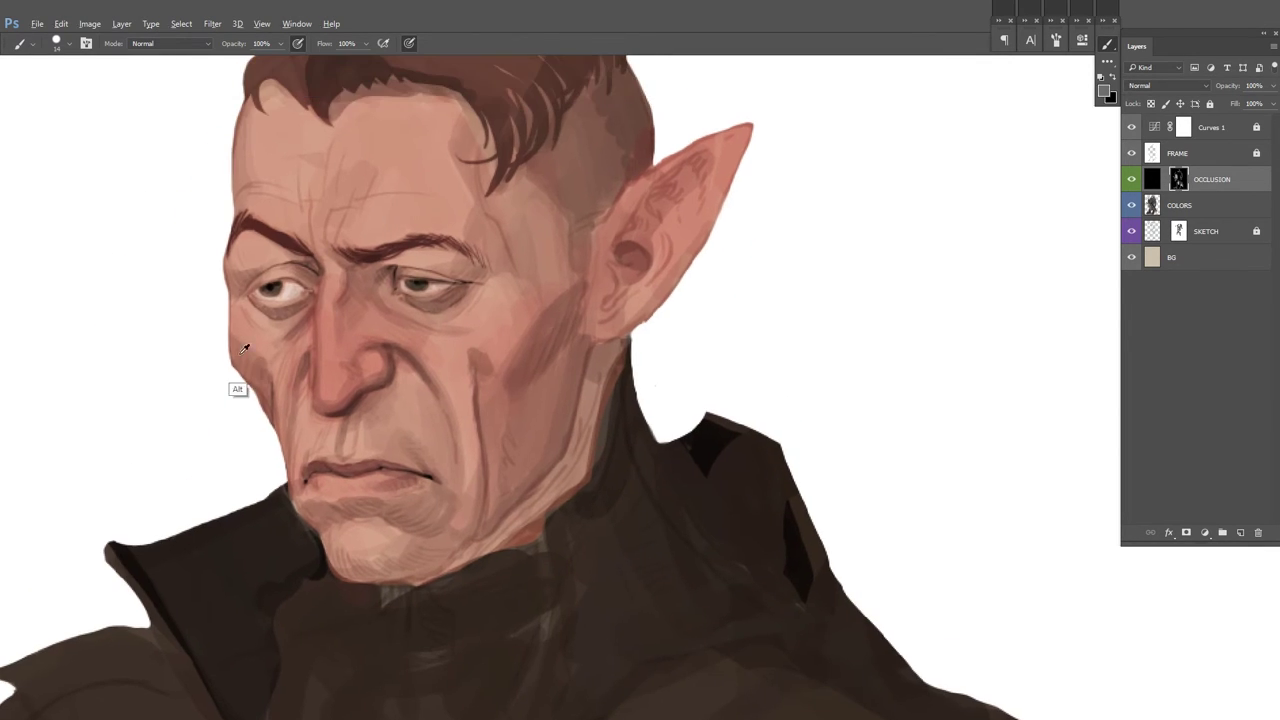
scroll(488, 357, "up", 2)
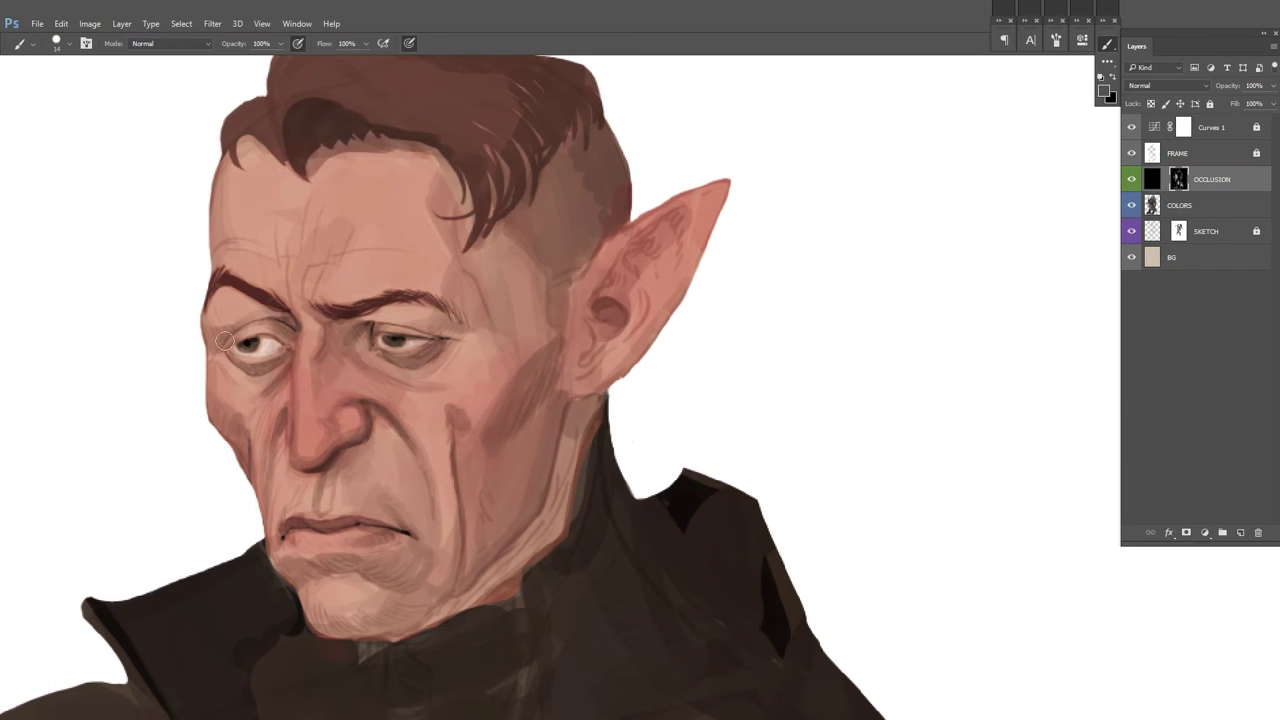
scroll(314, 273, "down", 1)
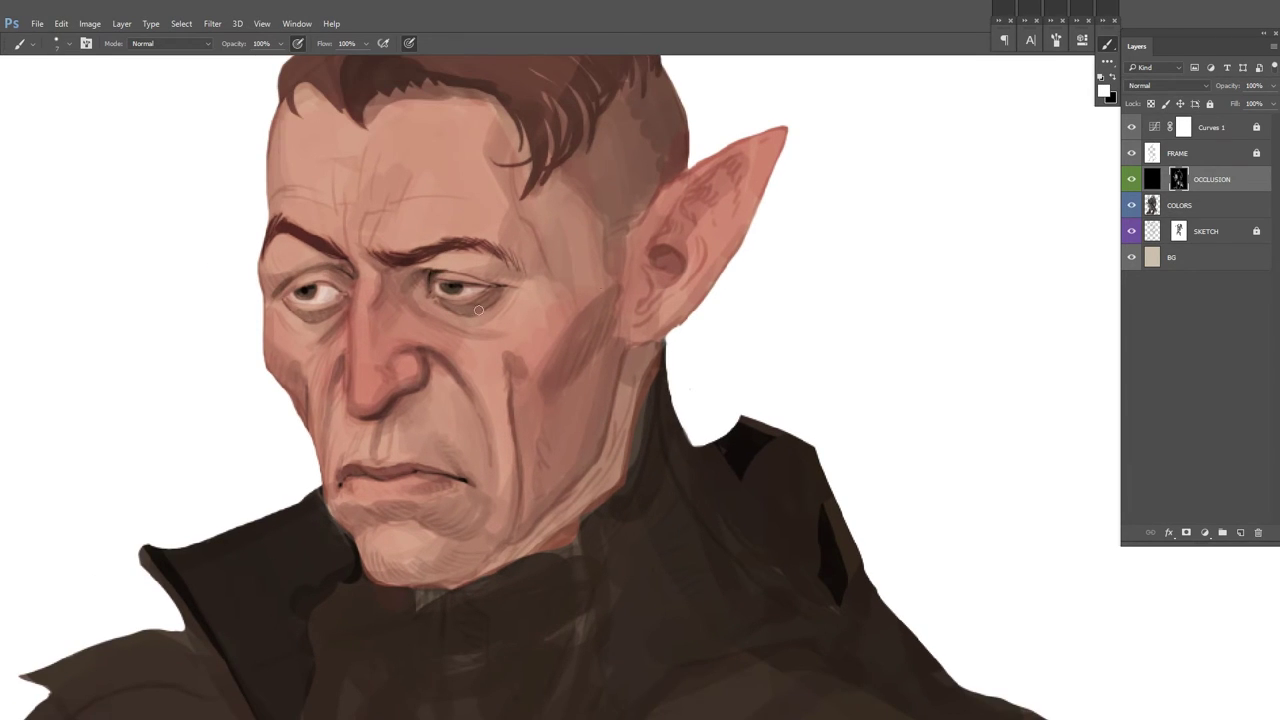
scroll(325, 312, "up", 1)
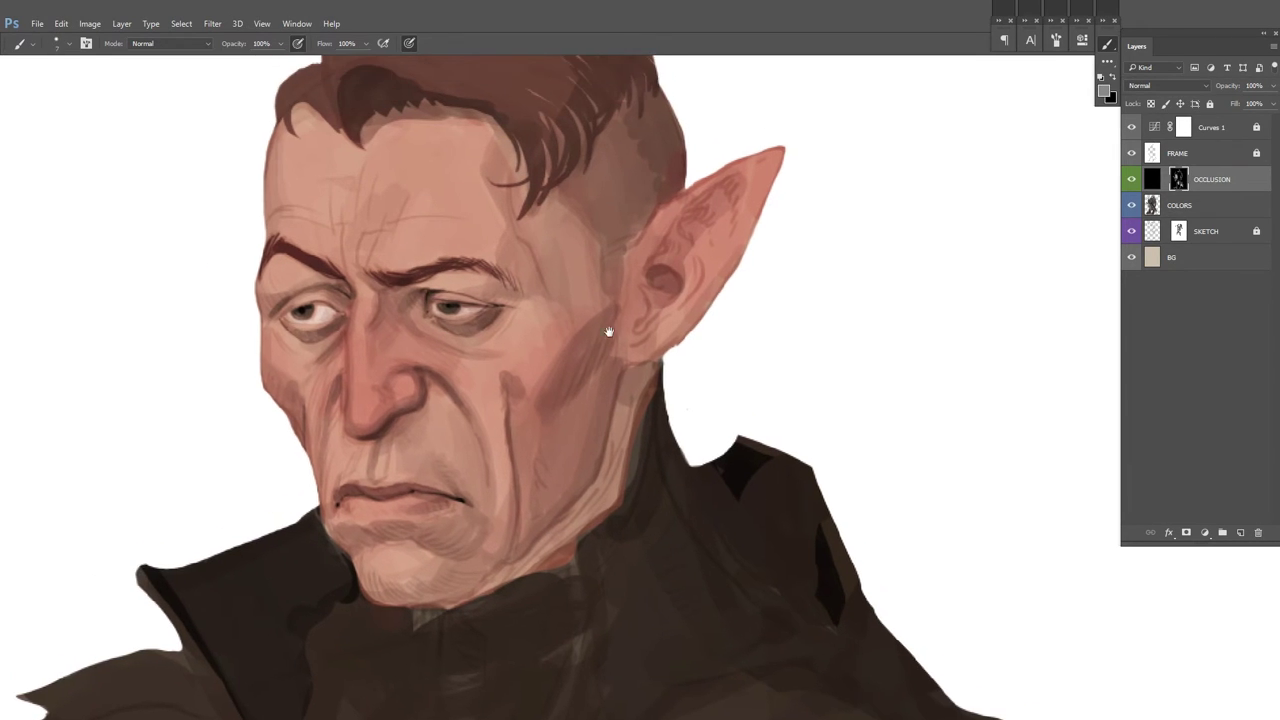
left_click(268, 261, "alt")
left_click(485, 298, "alt")
scroll(313, 306, "right", 2)
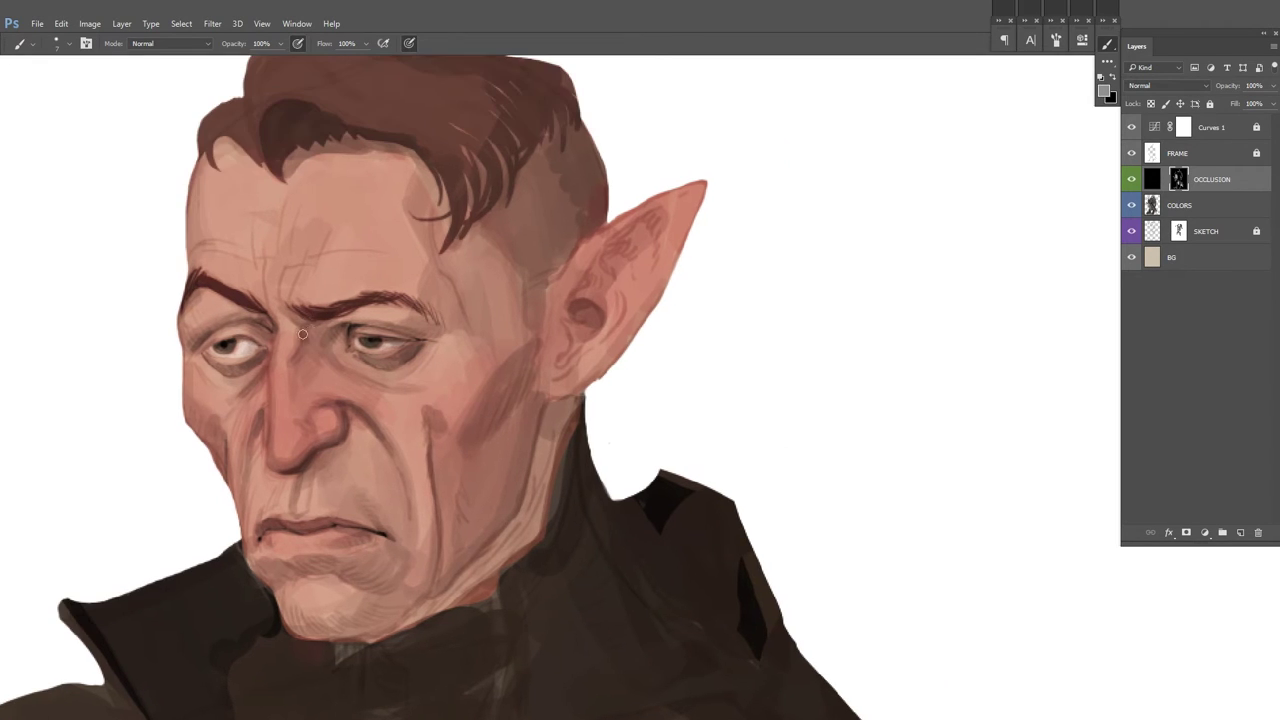
Step: Shade the near eye socket beside the nose bridge and darken the cheek hollow in front of the ear
left_click_drag(320, 350, 302, 382)
scroll(329, 440, "down", 2)
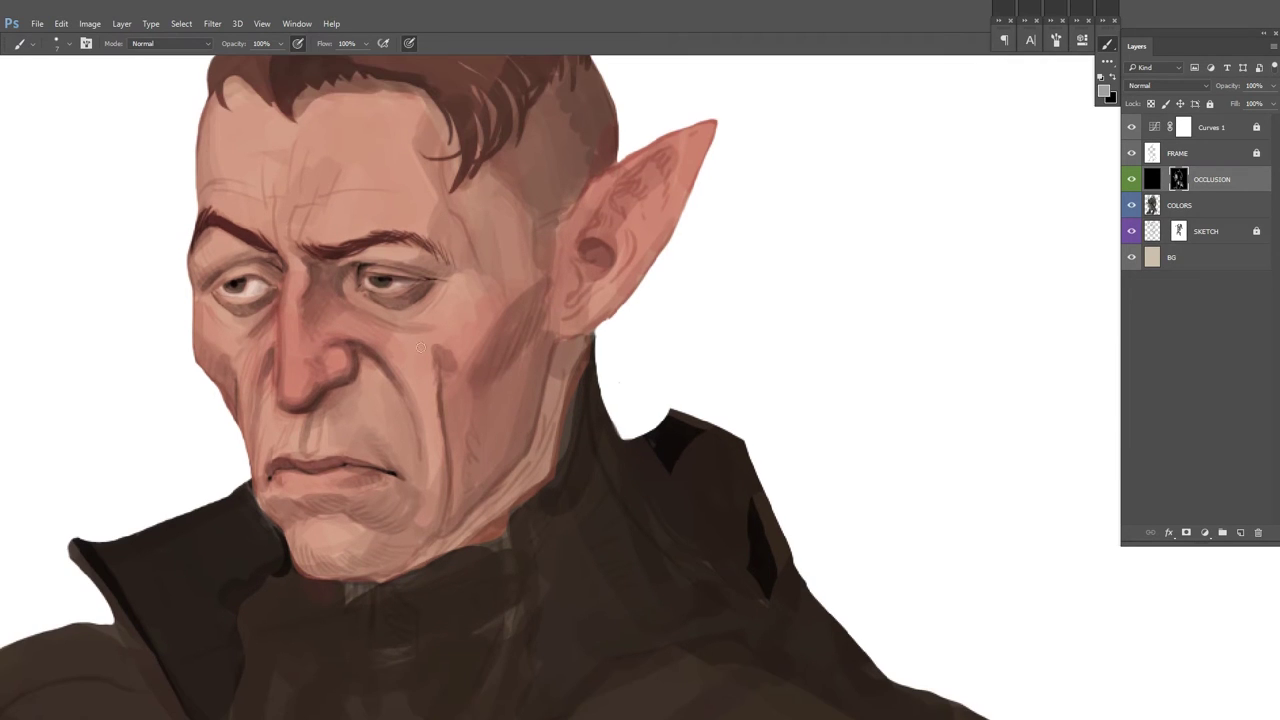
left_click(326, 385, "alt")
left_click_drag(484, 382, 526, 318)
scroll(546, 262, "up", 2)
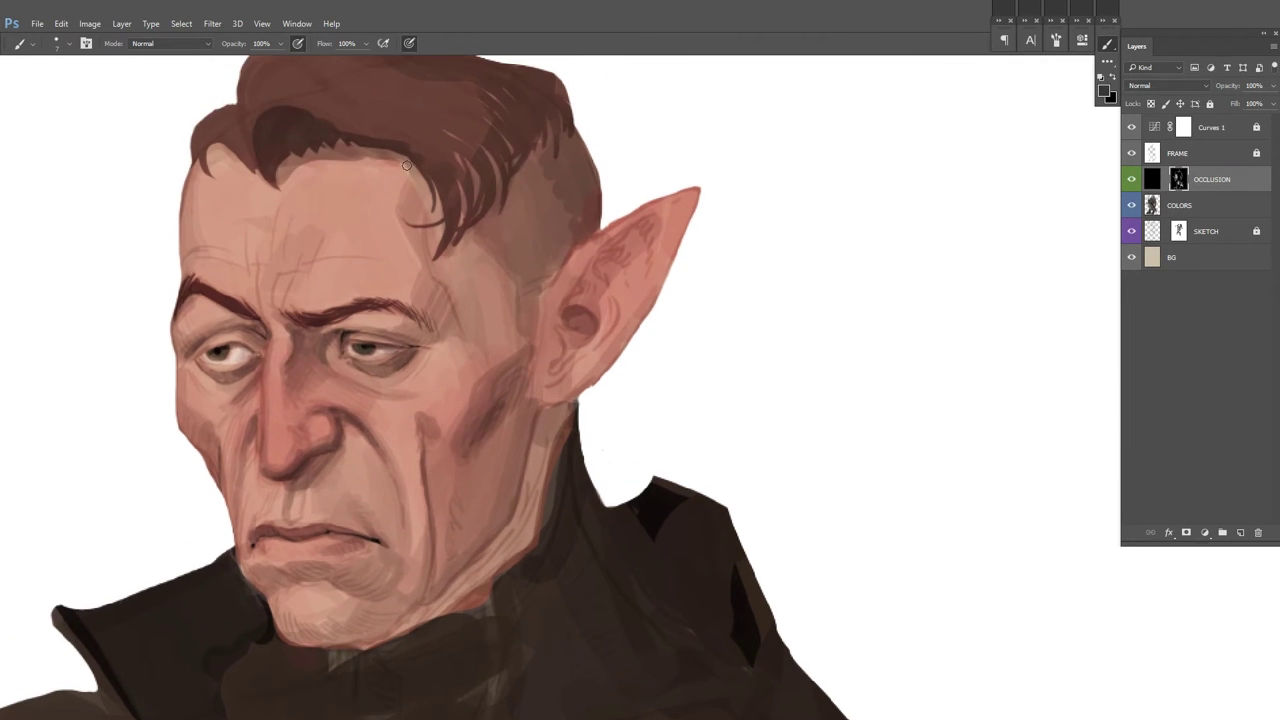
Step: Set the brush to 15 px and shade the area below the lower lip and the chin
left_click(400, 243, "alt")
scroll(714, 260, "down", 2)
right_click(714, 286)
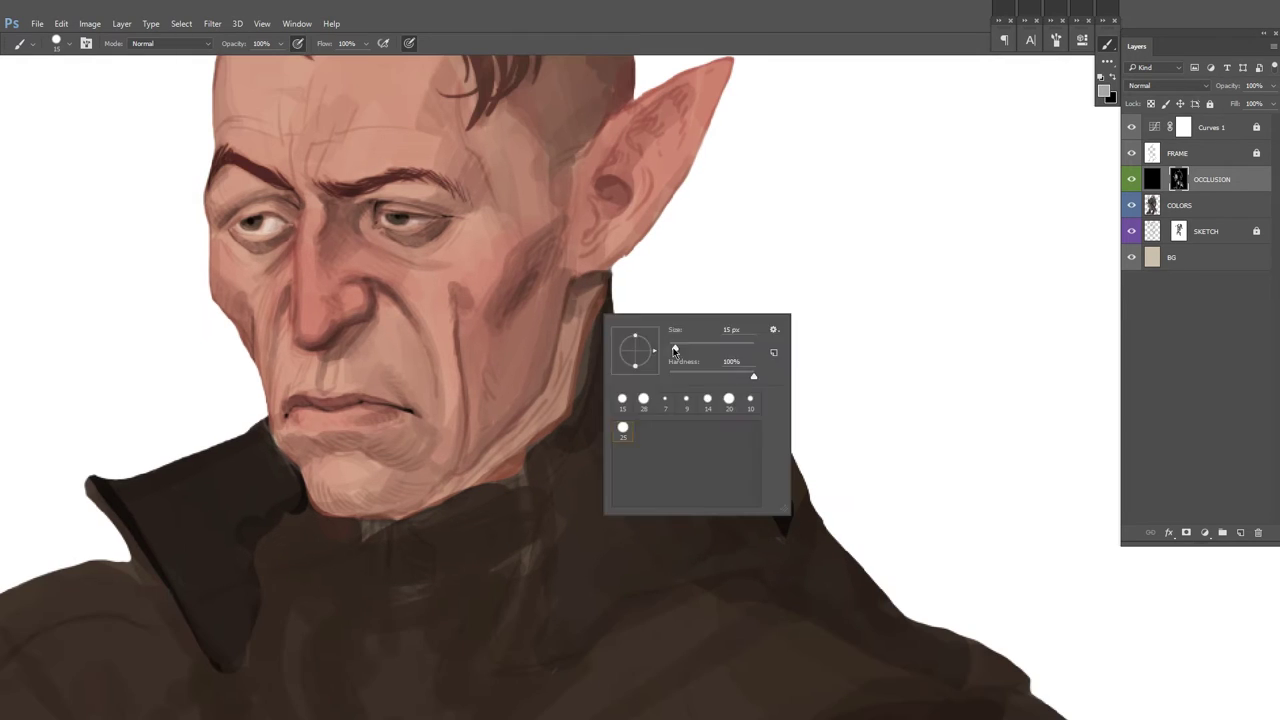
key("Return")
left_click_drag(315, 499, 420, 484)
left_click_drag(336, 440, 408, 420)
scroll(295, 450, "up", 1)
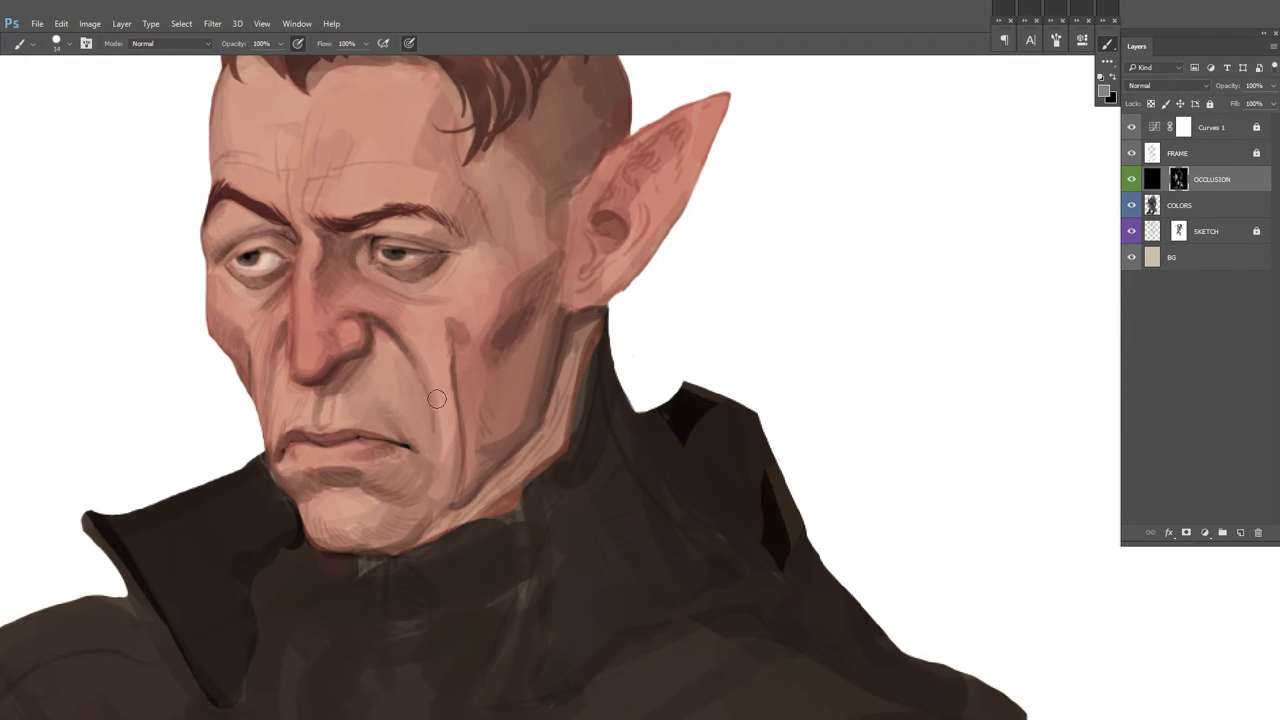
Step: Darken the near mouth corner and the skin just above it, and set the brush to 5 px for fine details
left_click(428, 466, "alt")
key("h")
scroll(677, 437, "up", 2)
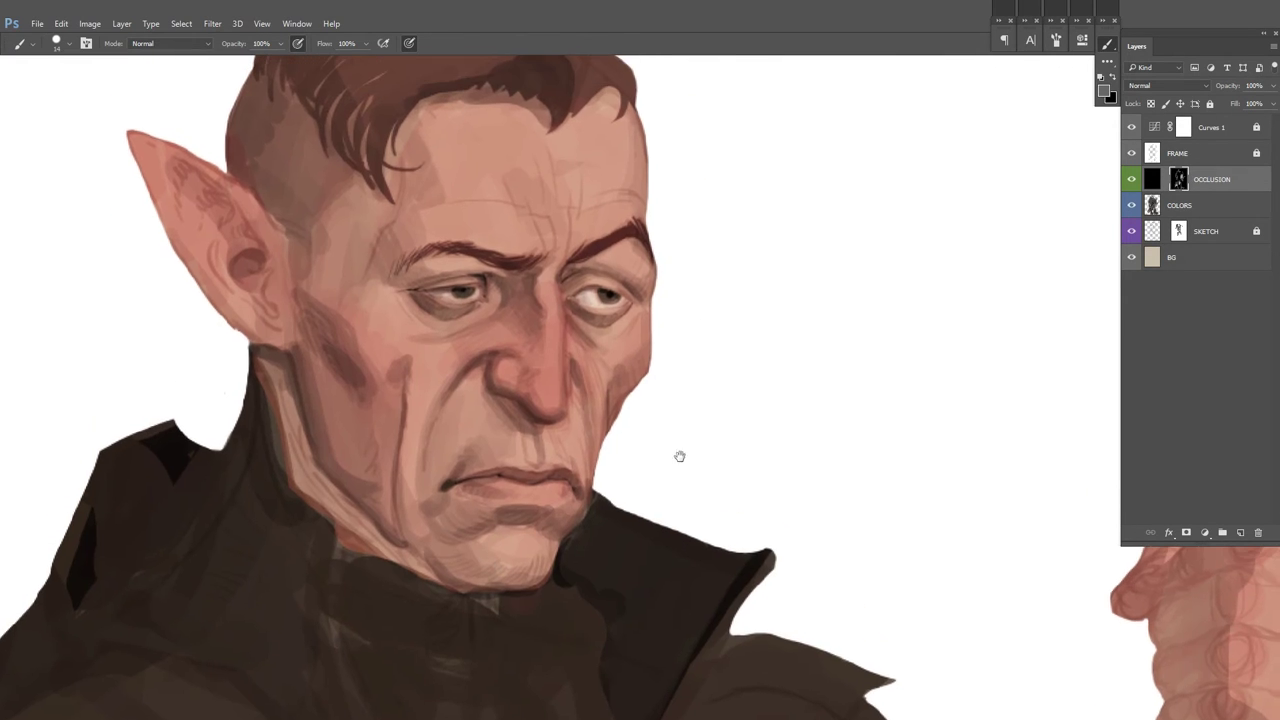
scroll(463, 413, "up", 1)
scroll(587, 396, "up", 1)
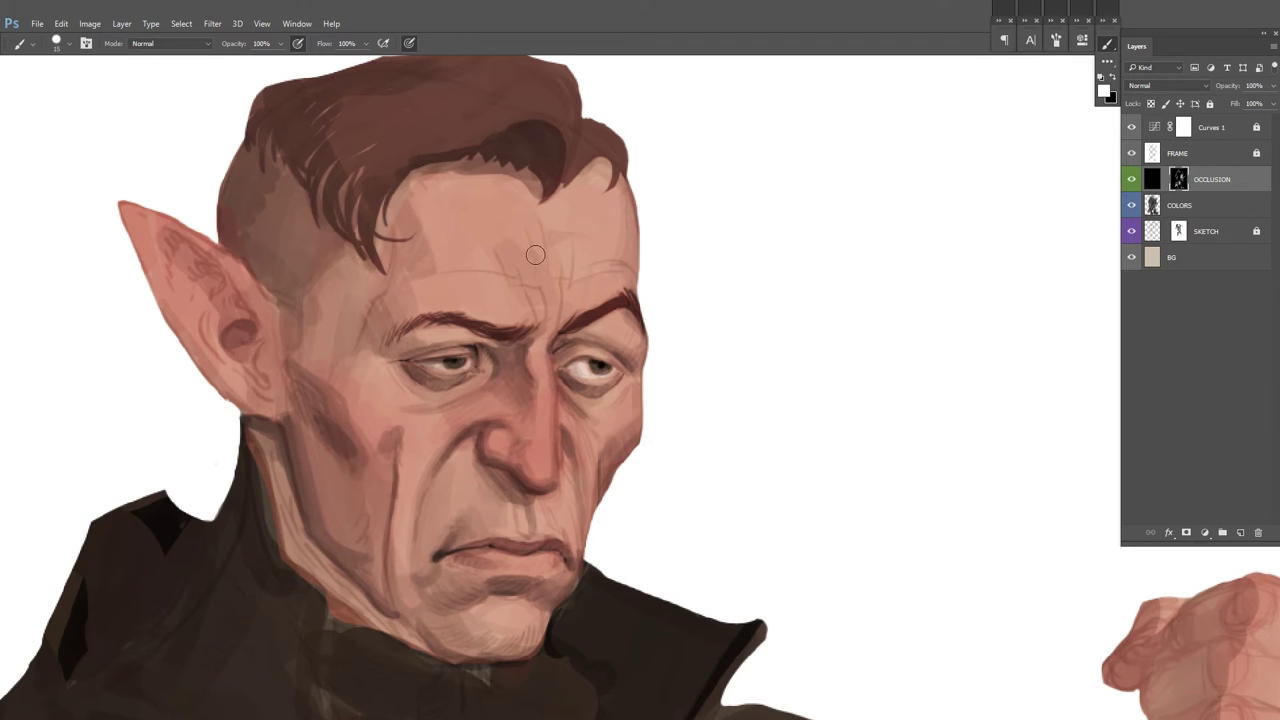
scroll(613, 166, "up", 1)
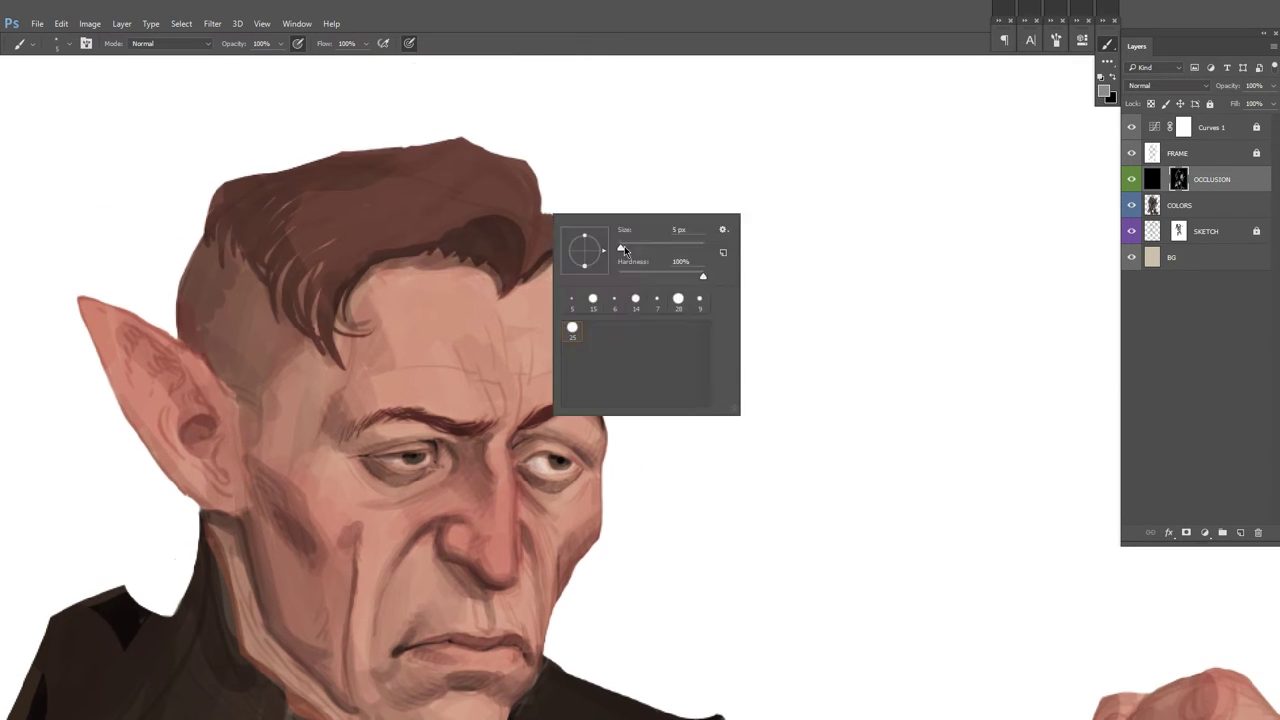
scroll(560, 215, "up", 1)
right_click(552, 212)
key("Return")
Step: Shade the top plane of the hair and darken the underside of the front lock with a larger brush
key("h")
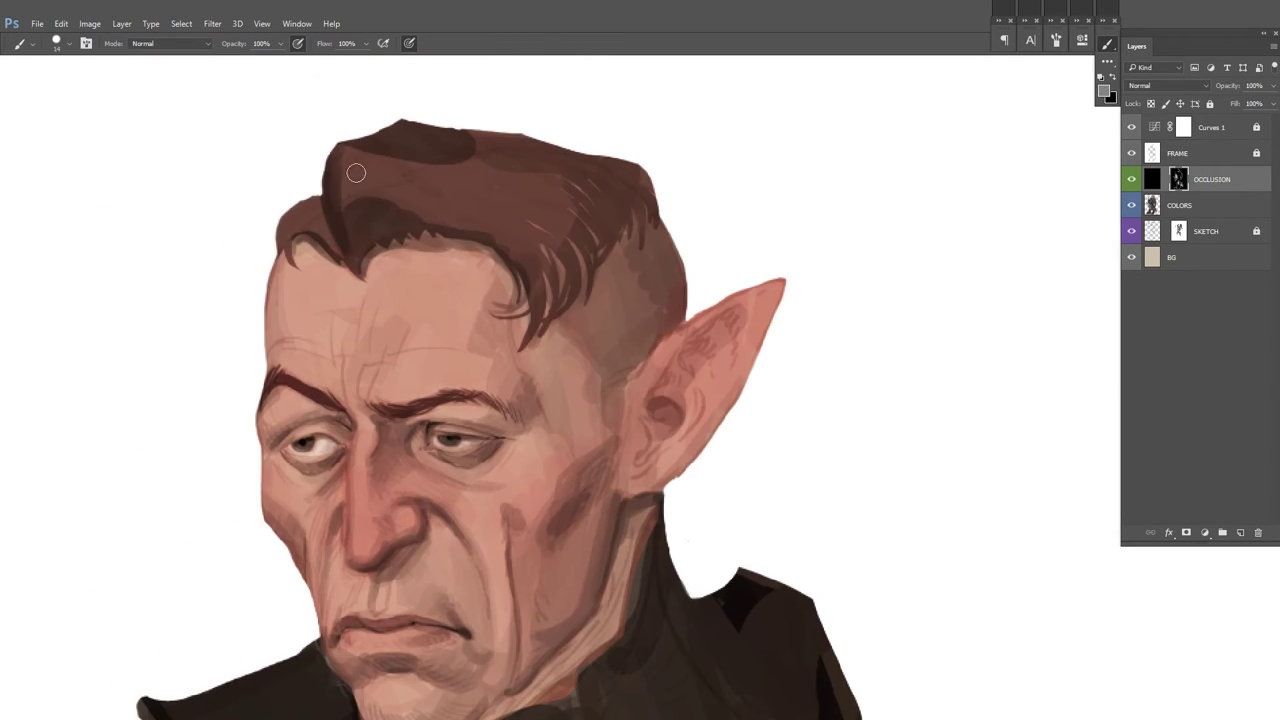
right_click(582, 190)
left_click(658, 210)
key("Return")
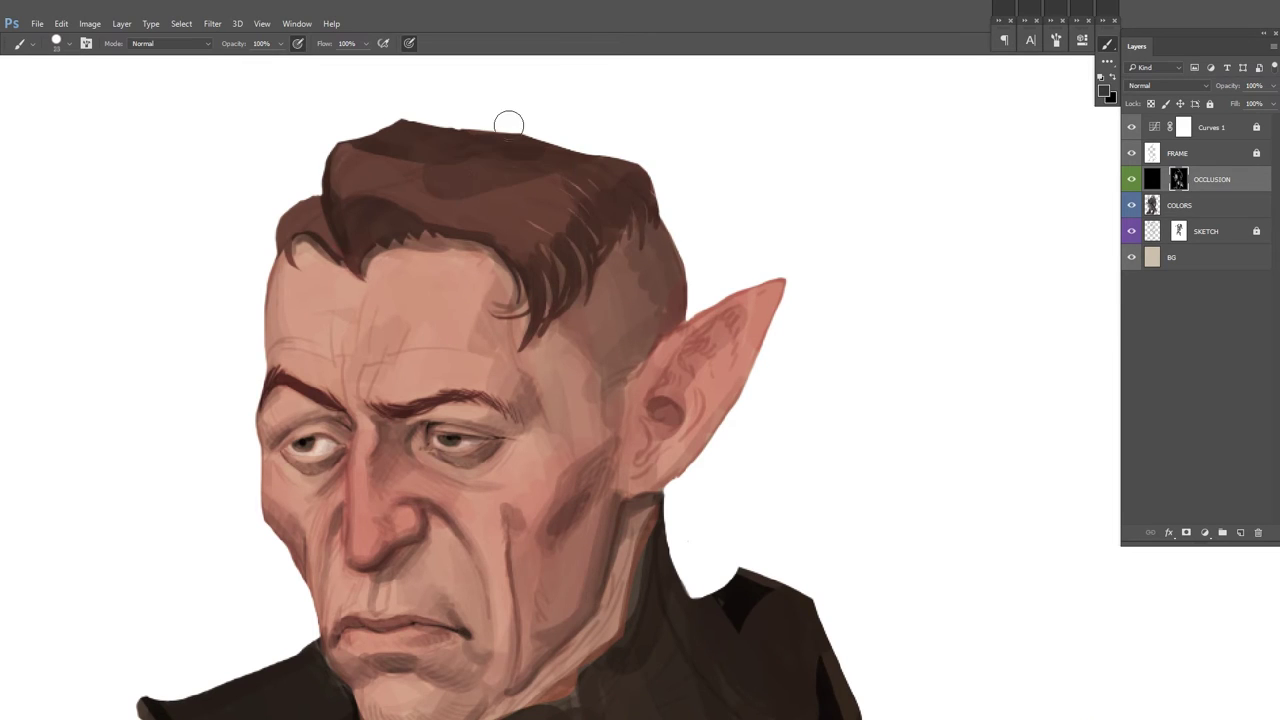
scroll(233, 298, "down", 2)
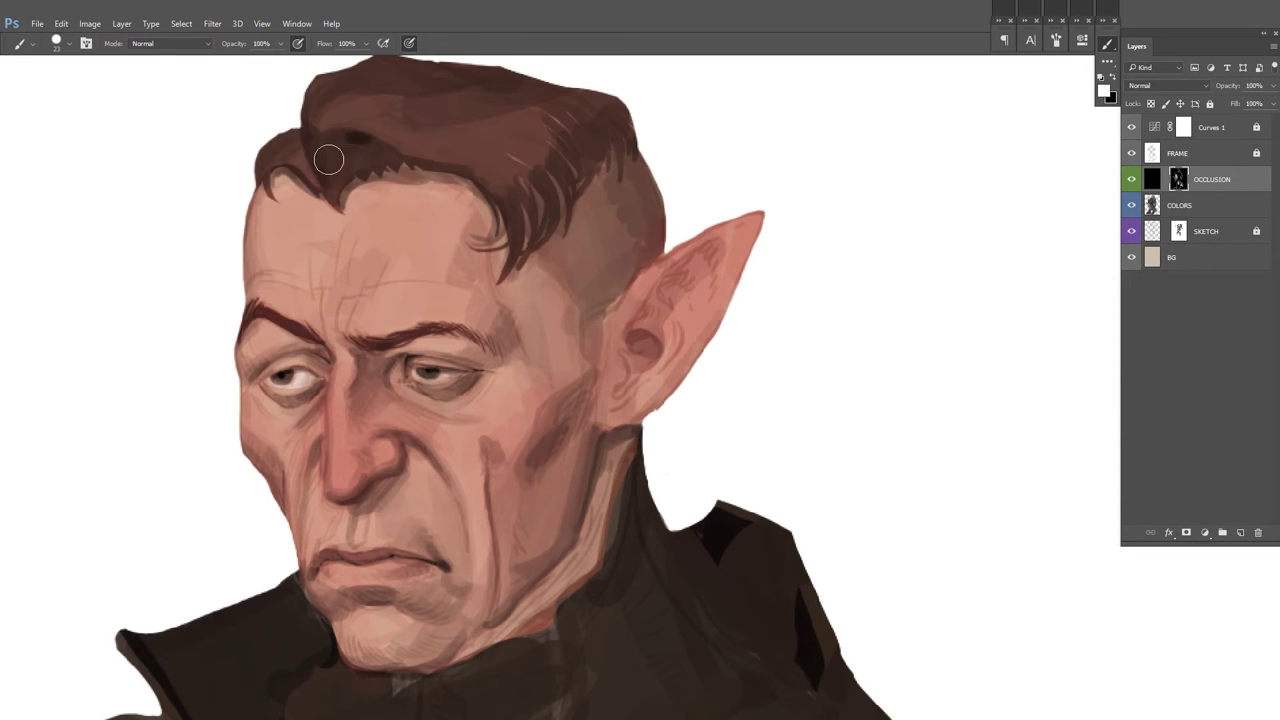
Step: Paint dark occlusion into the ear's opening and folds, and accent the inner corner of the near eye socket
left_click_drag(667, 224, 645, 190)
key("x")
left_click_drag(333, 326, 349, 380)
scroll(551, 323, "down", 2)
key("bracketright")
key("bracketright")
key("bracketleft")
left_click(640, 388, "alt")
left_click_drag(666, 288, 657, 260)
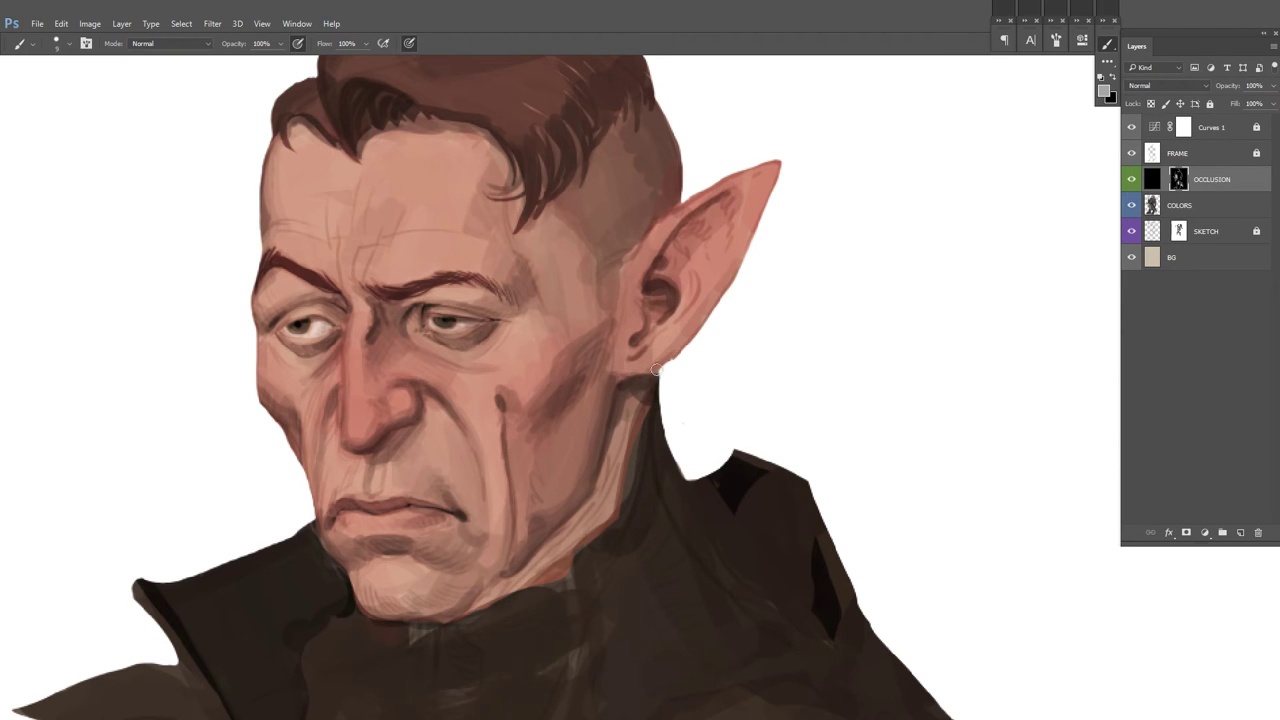
Step: Fill the inner surface of the pointed ear with mid-tone shadow up towards its tip
scroll(706, 251, "up", 2)
right_click(728, 248)
key("Return")
scroll(703, 229, "down", 1)
left_click_drag(653, 248, 627, 260)
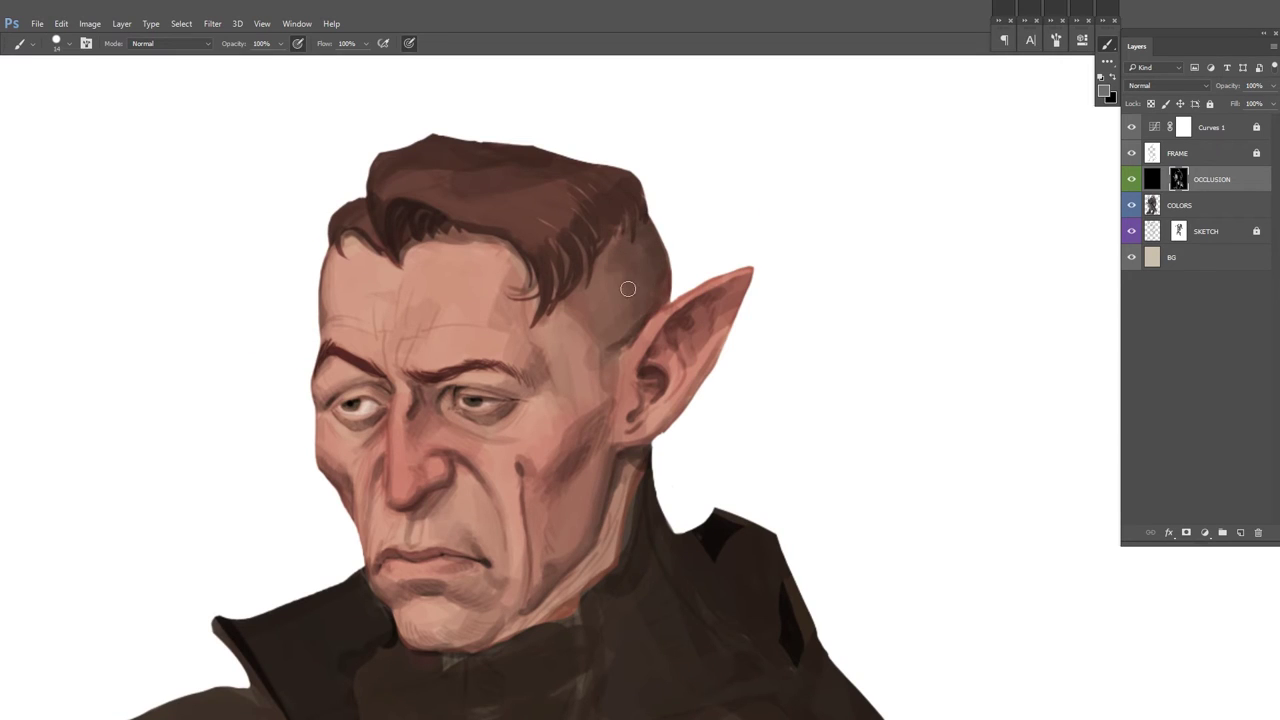
Step: Paint fine dark strands through the swept hair, following its flow from the temple to the front lock
key("h")
left_click_drag(540, 206, 633, 200)
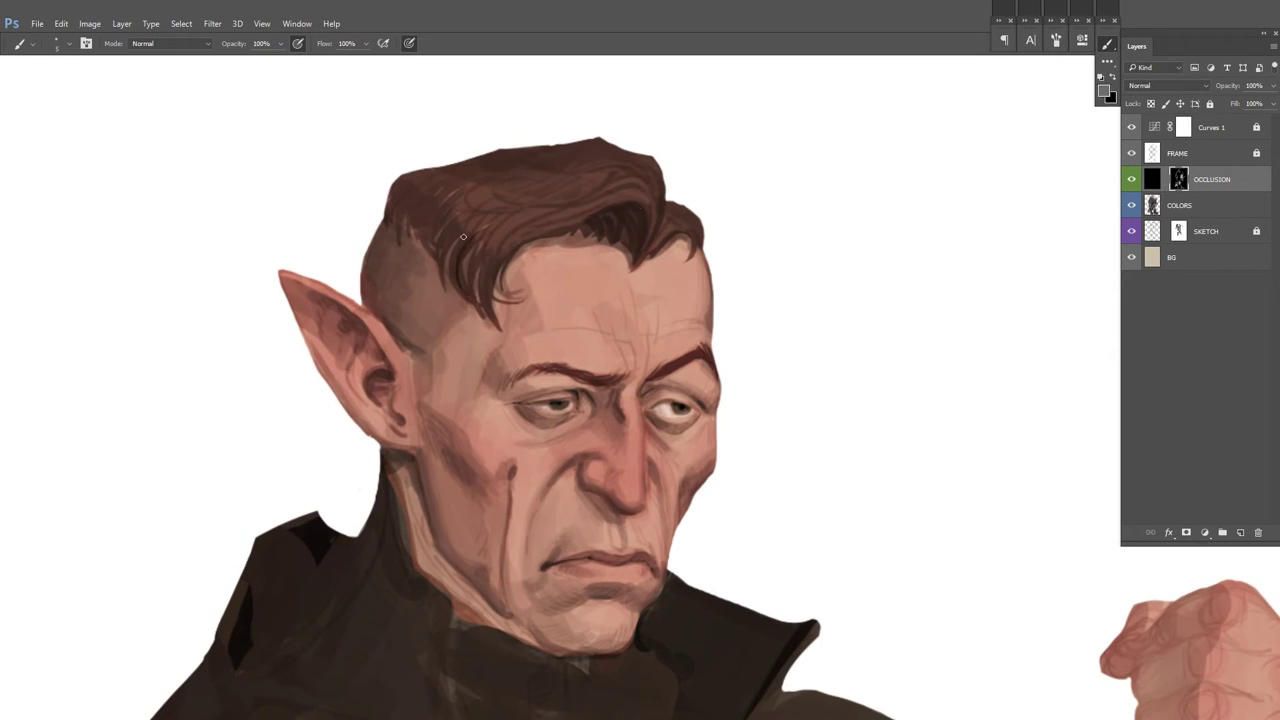
left_click_drag(446, 278, 600, 240)
left_click_drag(698, 196, 790, 195)
left_click_drag(784, 219, 728, 203)
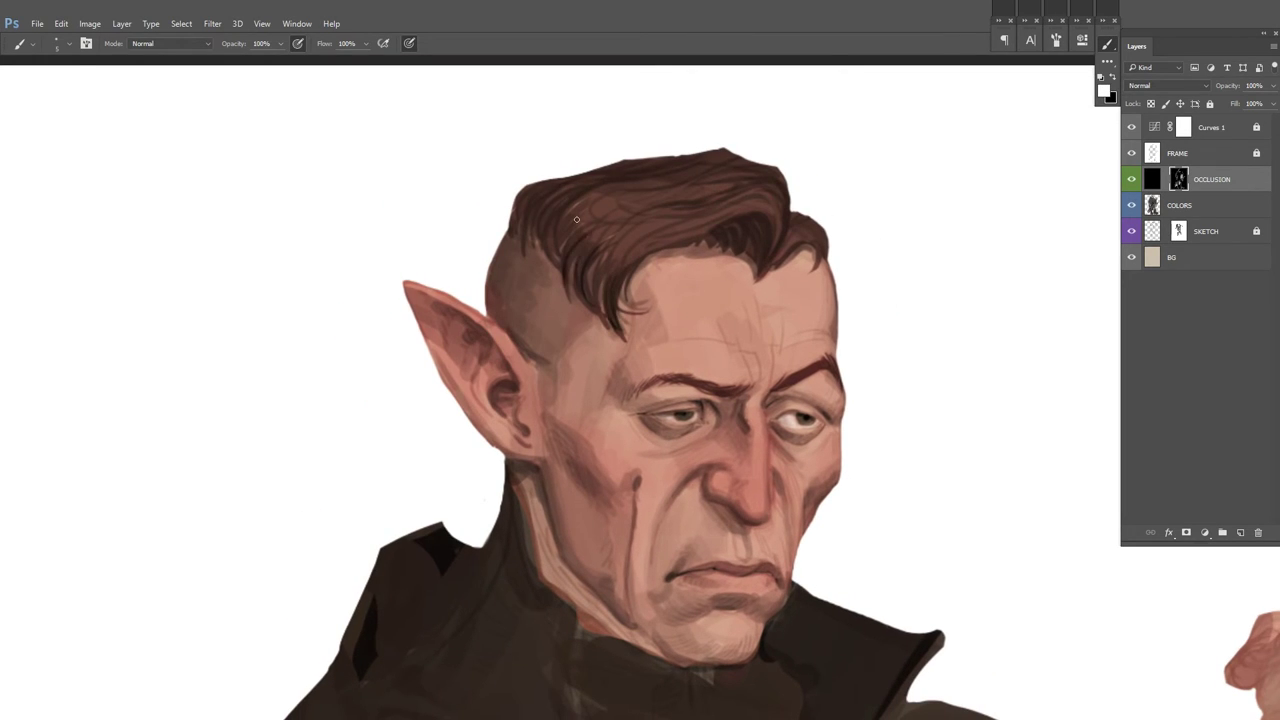
left_click_drag(713, 240, 785, 340)
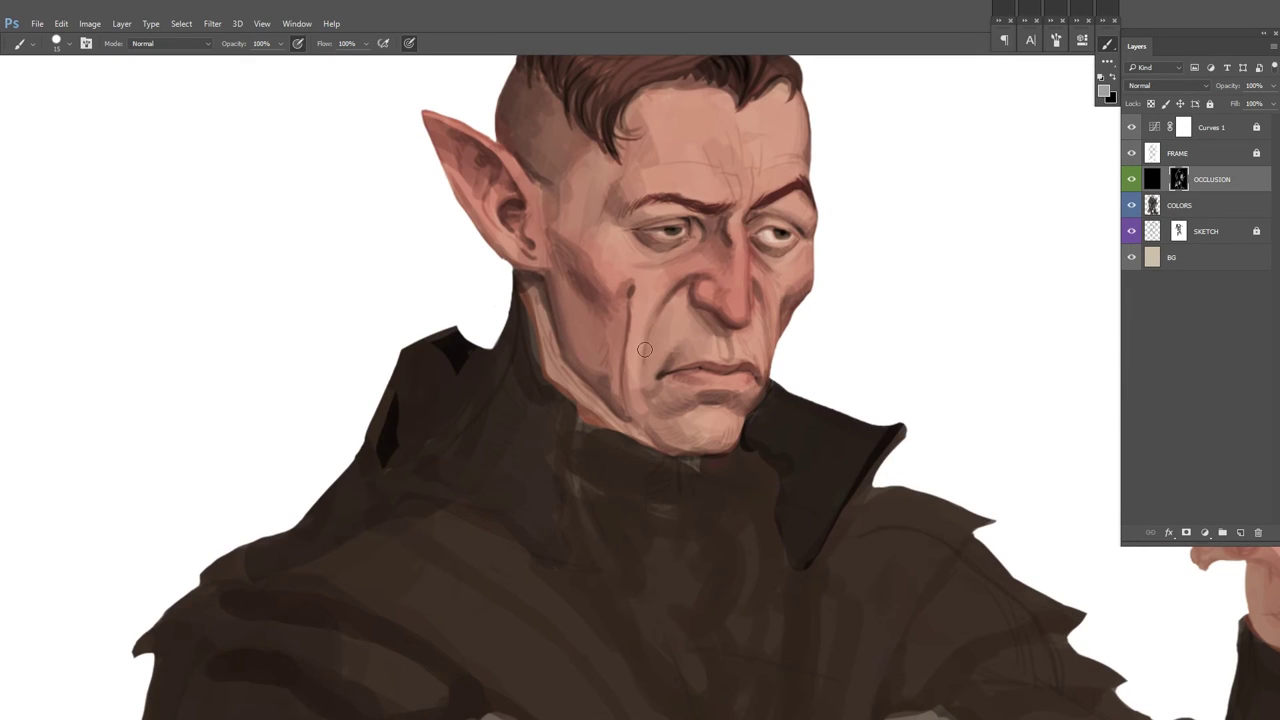
Step: Soften the shading around the near cheek's vertical crease and the mouth corner
mouse_move(652, 342)
left_mouse_down()
mouse_move(640, 360)
mouse_move(720, 400)
left_mouse_up()
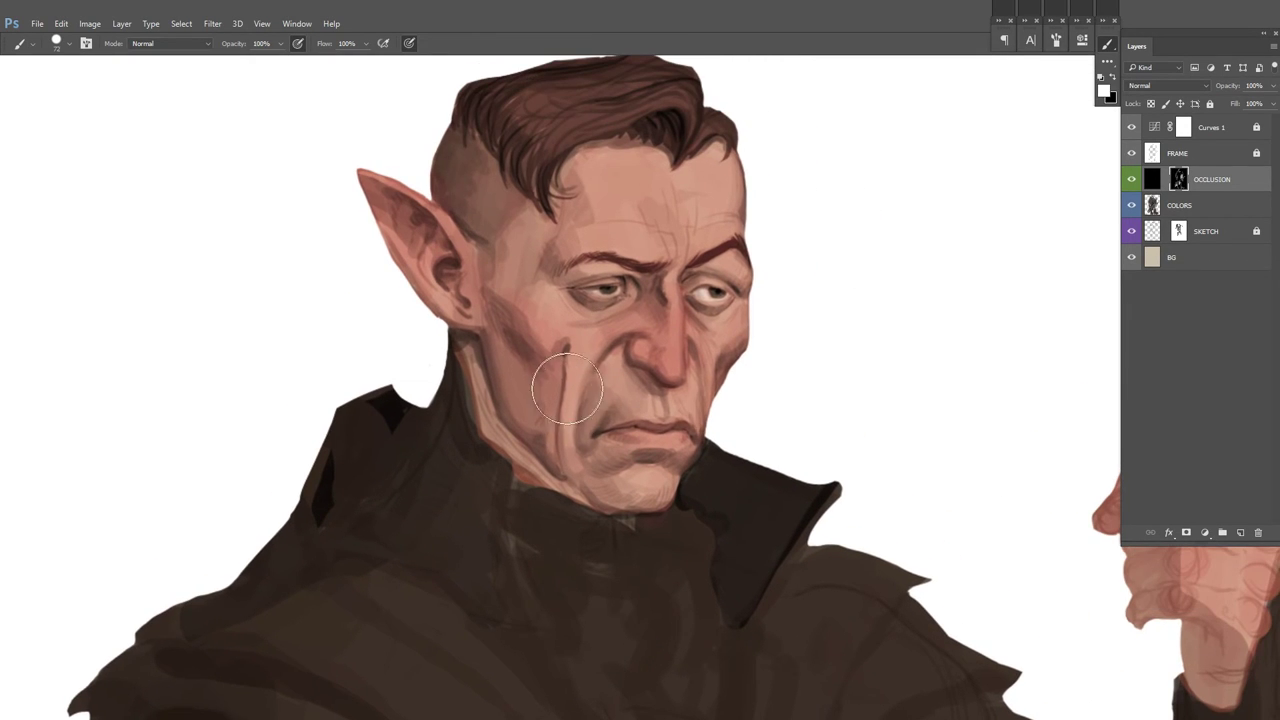
scroll(790, 290, "up", 2)
key("bracketleft")
key("bracketleft")
key("bracketleft")
left_click_drag(613, 311, 877, 149)
right_click(784, 218)
key("Escape")
Step: Darken the strip of neck below the ear and along the underside of the jaw
left_click_drag(686, 150, 572, 425)
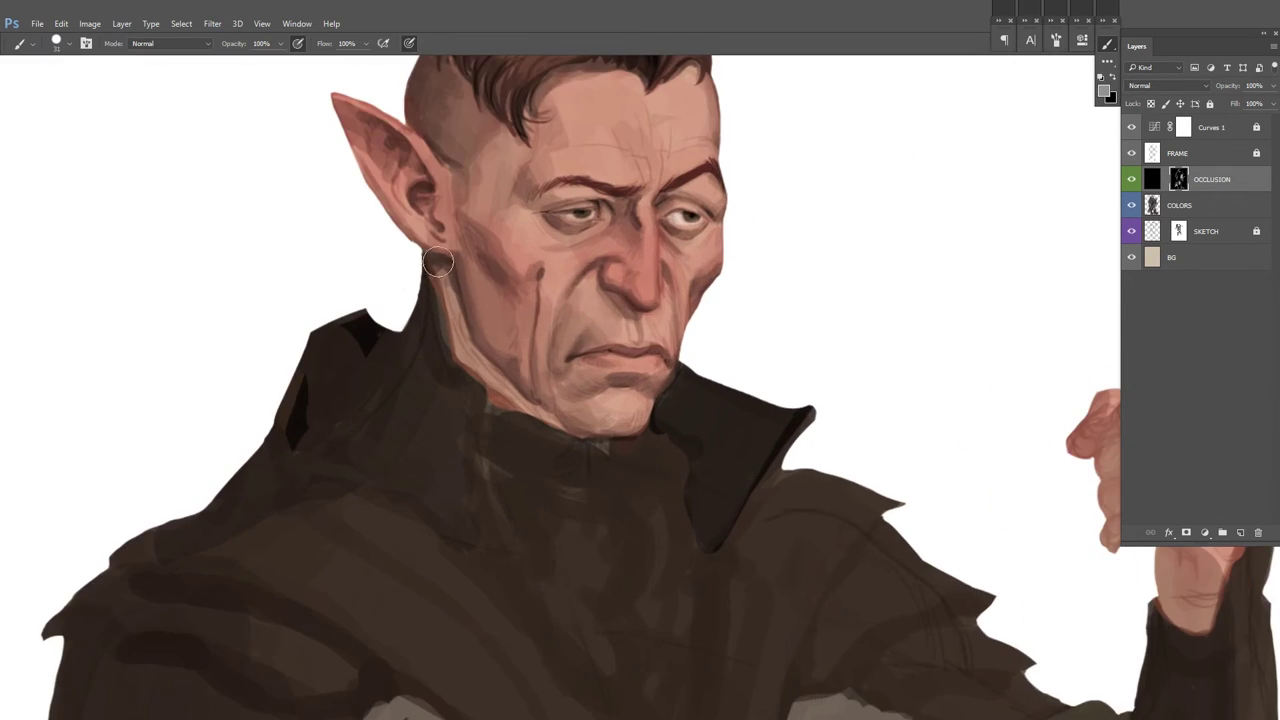
left_click_drag(458, 346, 429, 413)
right_click(540, 354)
right_click(666, 296)
key("Escape")
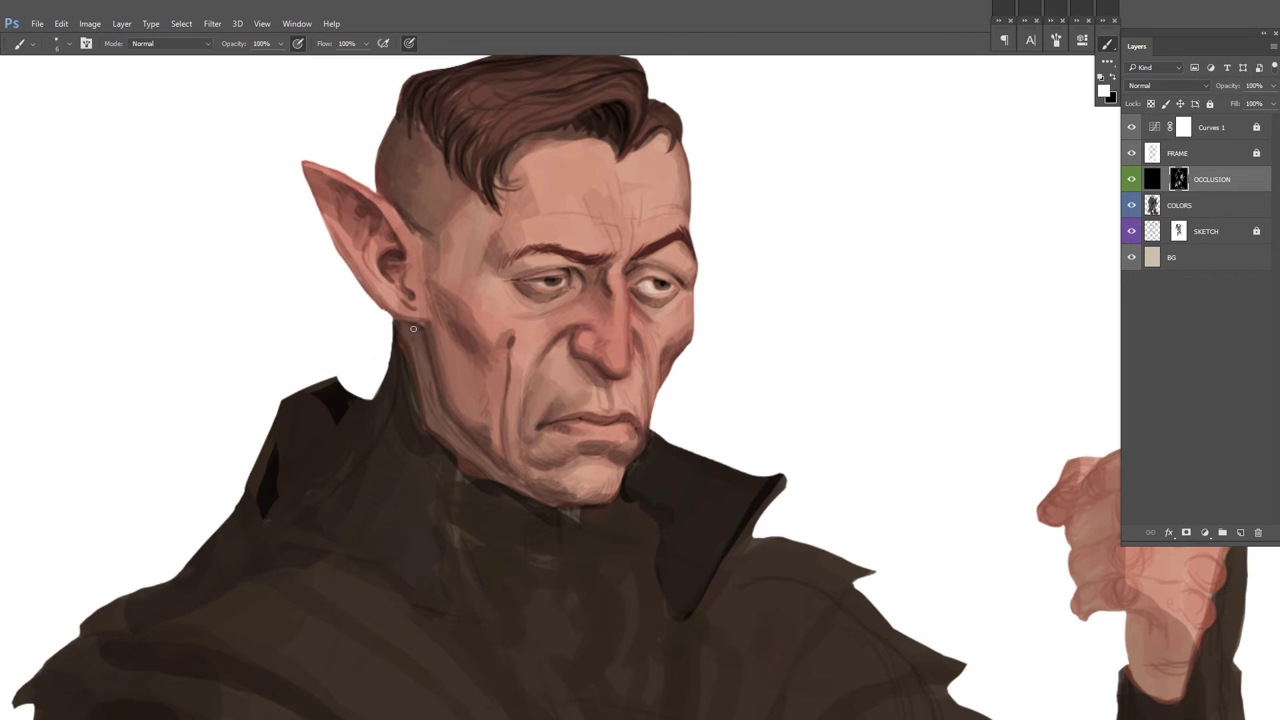
Step: Lower the brush opacity to 30% and softly shade the side of the face with a large brush
scroll(506, 473, "down", 3)
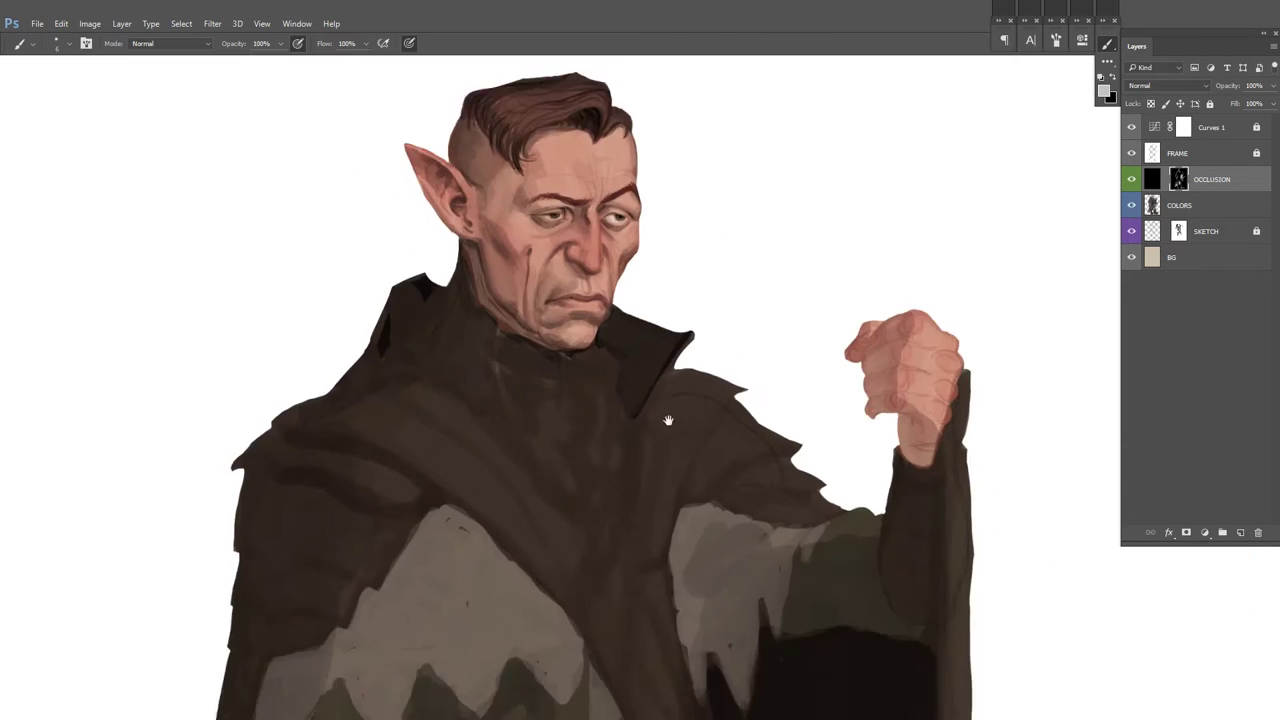
scroll(706, 429, "up", 1)
left_click(811, 209, "alt")
key("3")
key("bracketright")
key("bracketright")
key("bracketright")
scroll(491, 315, "down", 1)
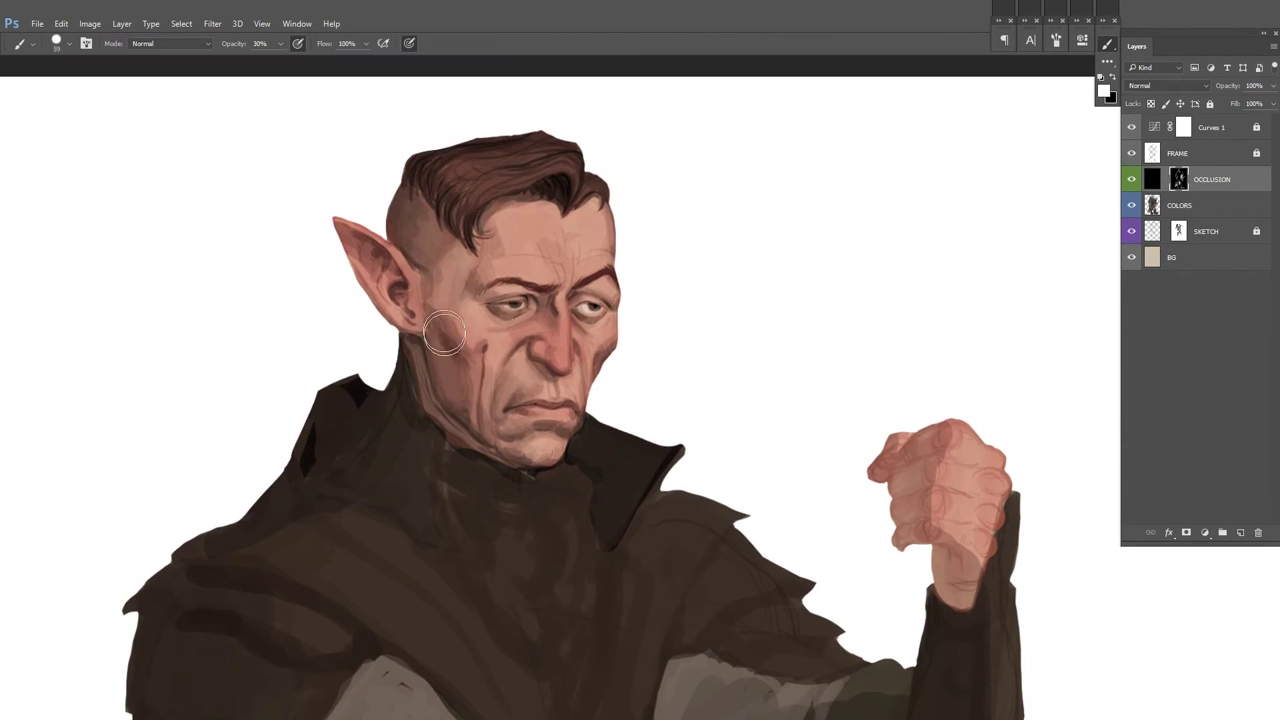
key("x")
scroll(645, 264, "down", 1)
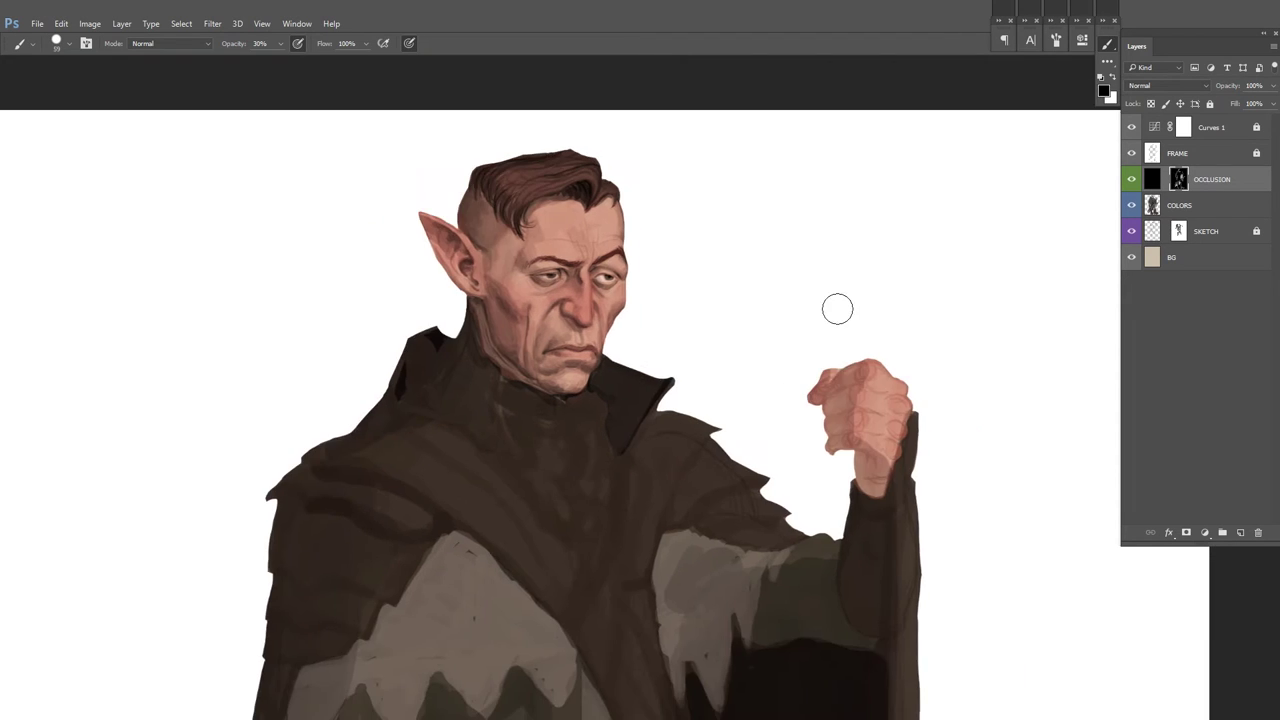
Step: Restore the brush to 100% opacity and fill both inner sides of the raised collar with solid black shadow
key("h")
right_click(709, 286)
key("Return")
left_click_drag(781, 318, 735, 337)
scroll(455, 222, "up", 2)
key("x")
scroll(455, 222, "down", 3)
scroll(720, 320, "up", 2)
key("0")
left_click_drag(510, 345, 474, 363)
scroll(474, 363, "down", 1)
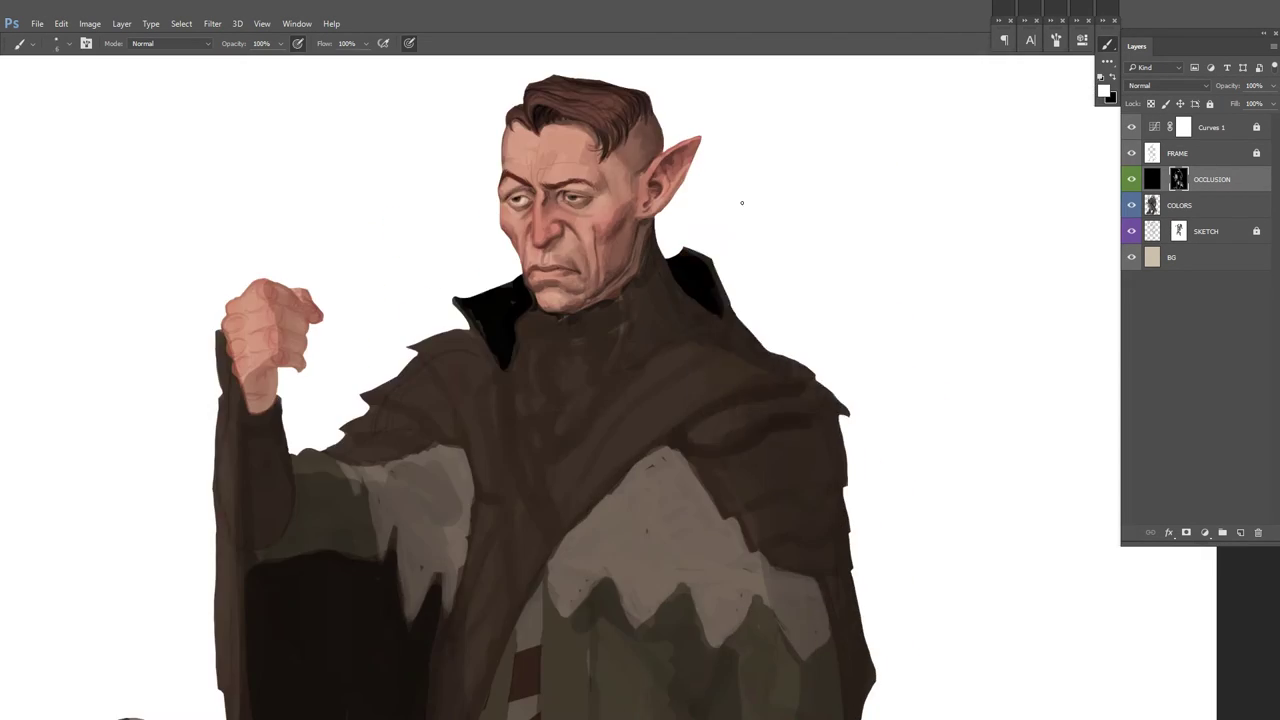
Step: Paint a dark edge down the front opening of the near collar and blend its shadow into the cloth
scroll(474, 363, "up", 2)
scroll(474, 363, "down", 1)
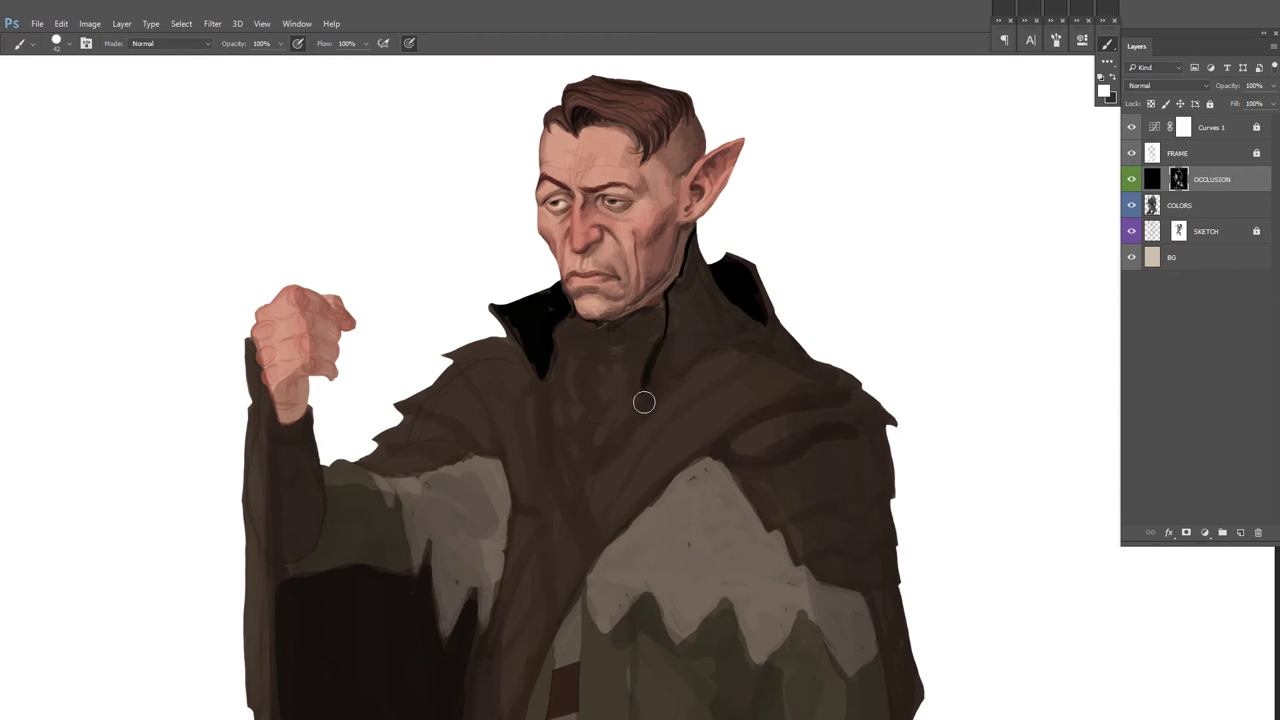
scroll(728, 237, "down", 1)
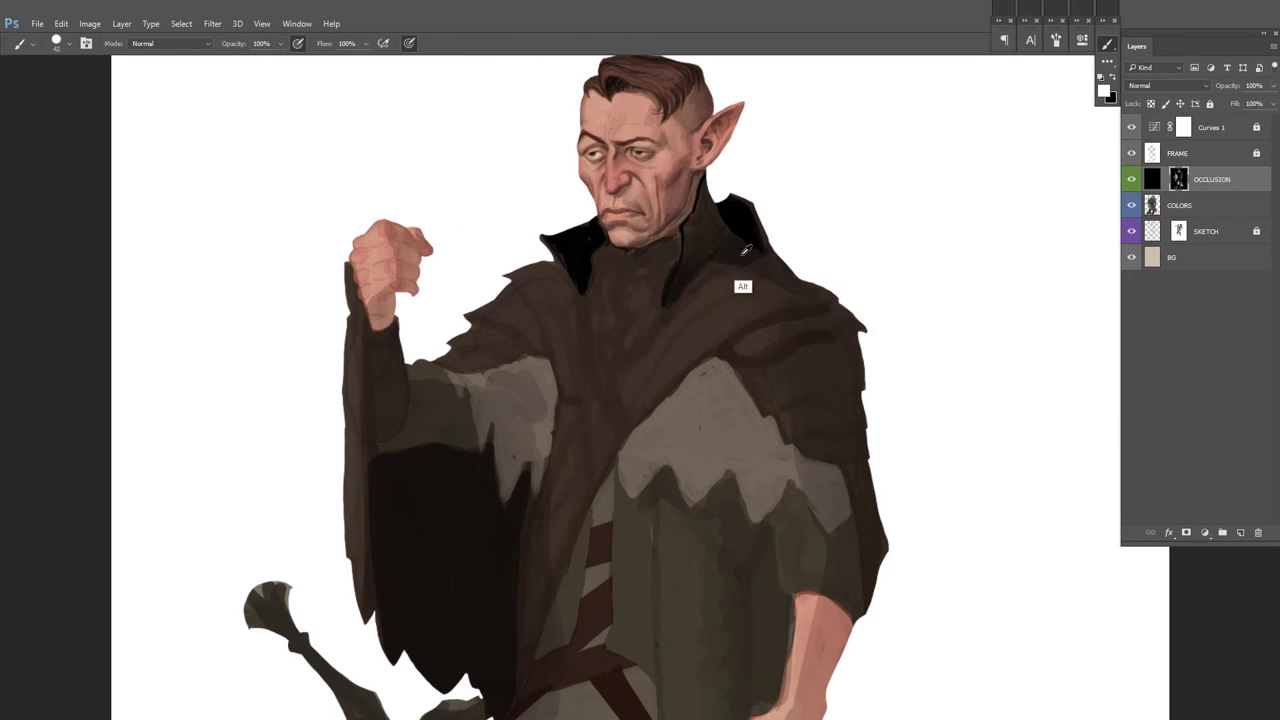
scroll(850, 318, "up", 1)
right_click(707, 325)
left_click_drag(707, 325, 690, 325)
key("Return")
scroll(690, 330, "down", 2)
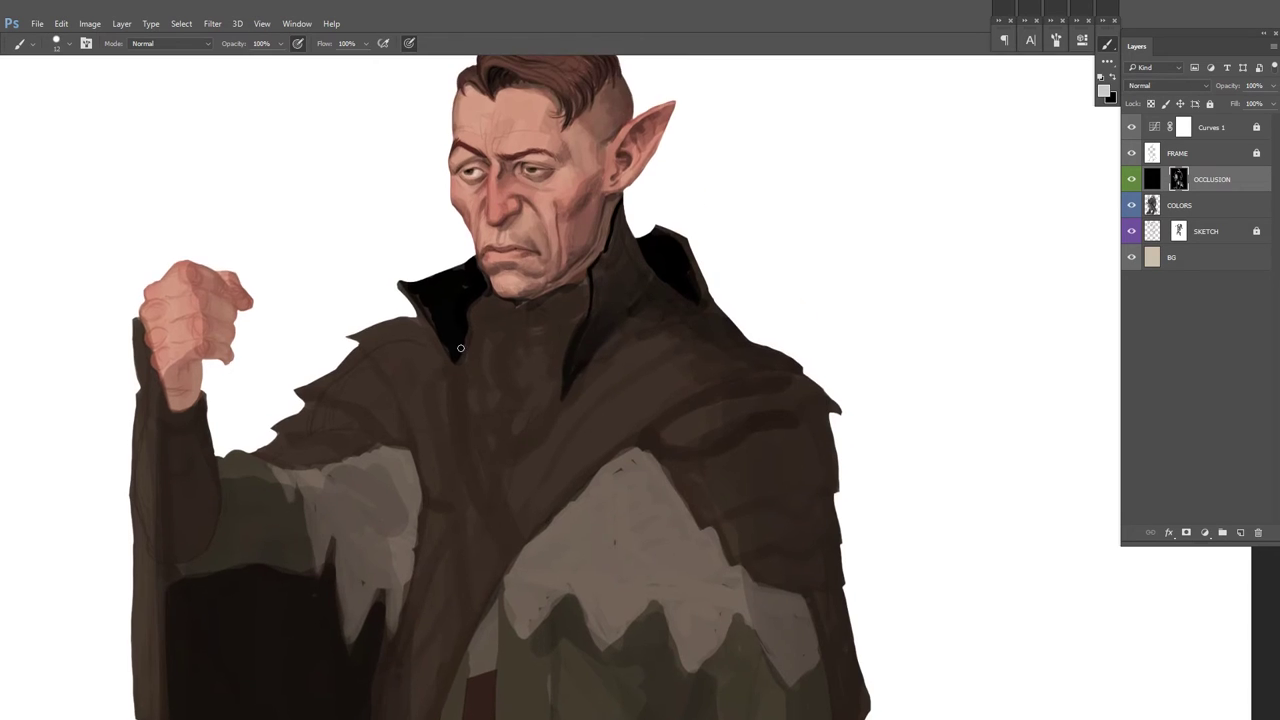
Step: Shade the neck cloth beneath the chin and its folds between the collar flaps with mid-grey strokes
key("h")
scroll(519, 233, "up", 1)
right_click(610, 300)
mouse_move(648, 238)
left_mouse_down()
mouse_move(596, 260)
mouse_move(623, 309)
left_mouse_up()
key("Return")
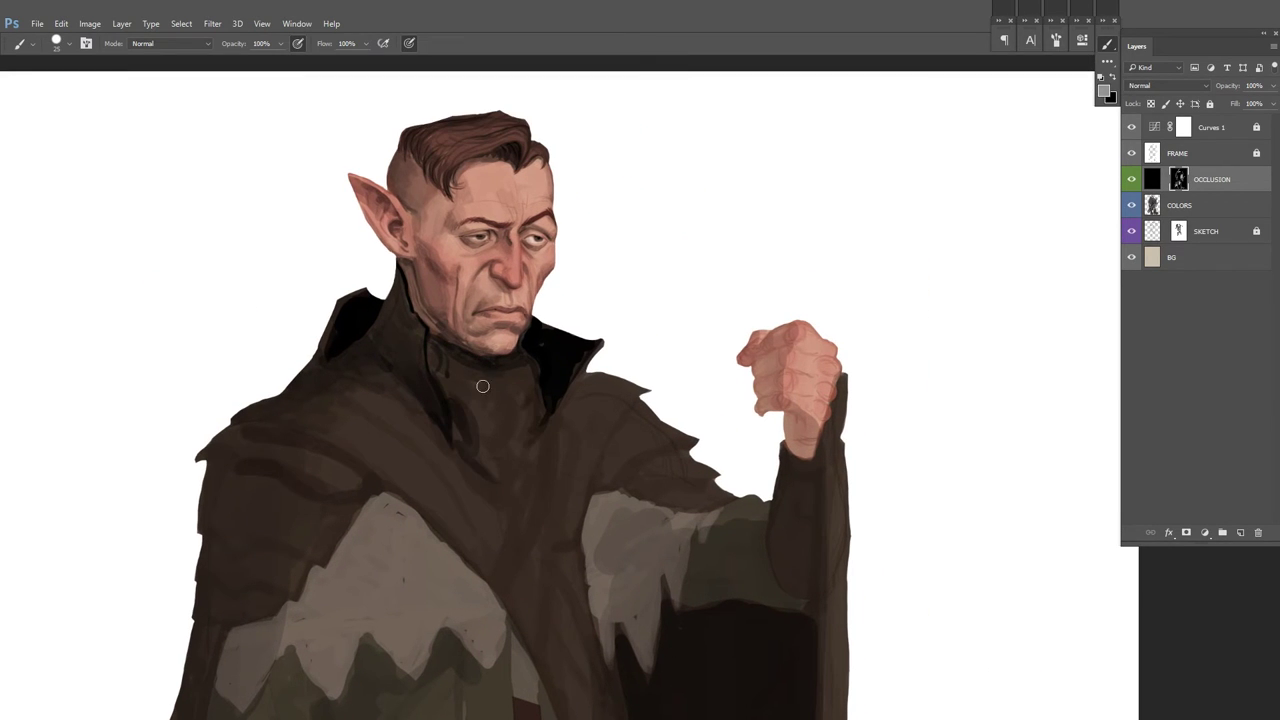
Step: Draw dark occlusion lines along the cloak's diagonal edge and under each layered shoulder plate with a smaller brush
scroll(533, 458, "down", 1)
key("bracketleft")
key("bracketleft")
key("bracketleft")
key("h")
scroll(694, 329, "up", 2)
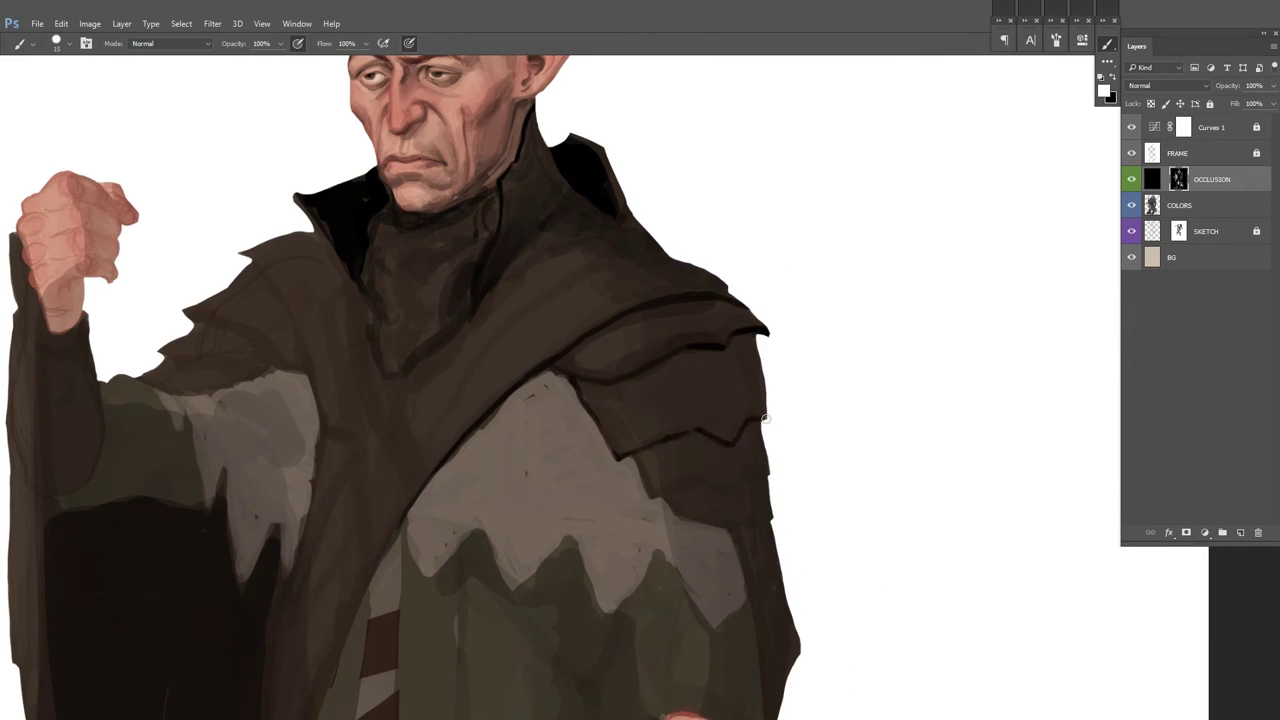
left_click_drag(771, 429, 764, 347)
scroll(724, 447, "down", 2)
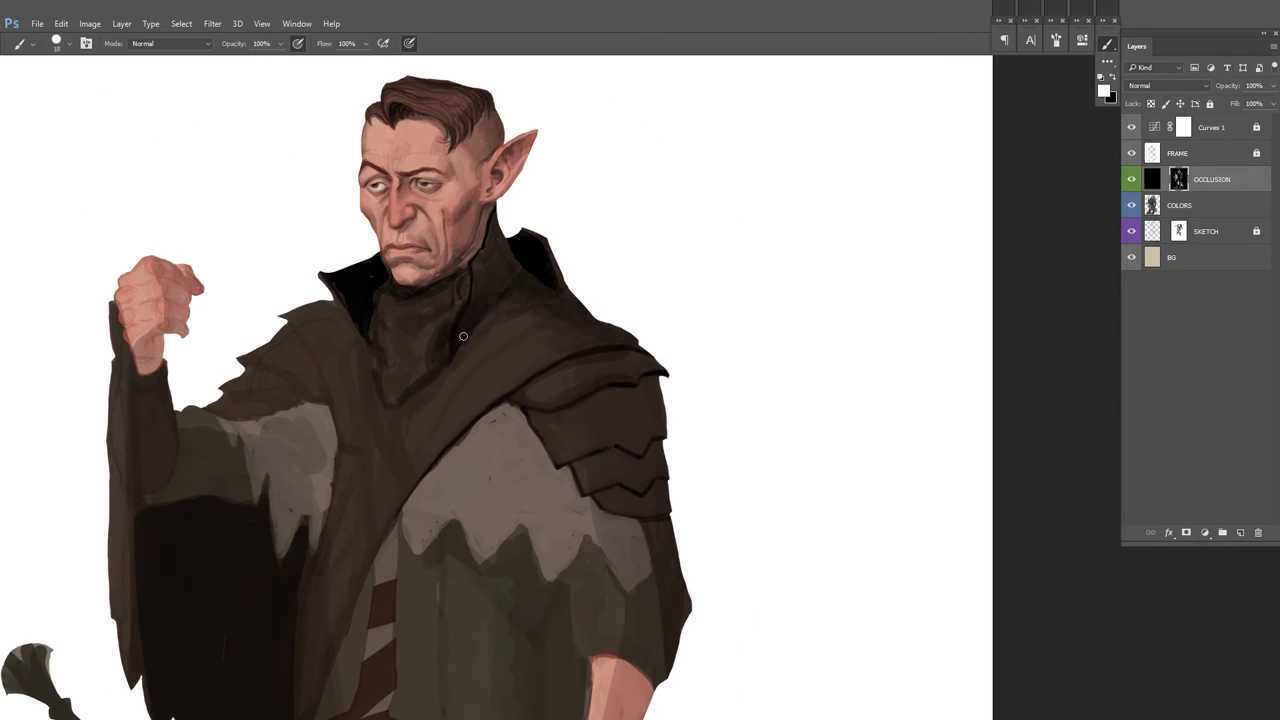
Step: Shade the near shoulder's layered plates with soft mid-grey shadow beneath their overlapping edges
scroll(714, 320, "down", 2)
right_click(666, 296)
left_click(623, 331, "alt")
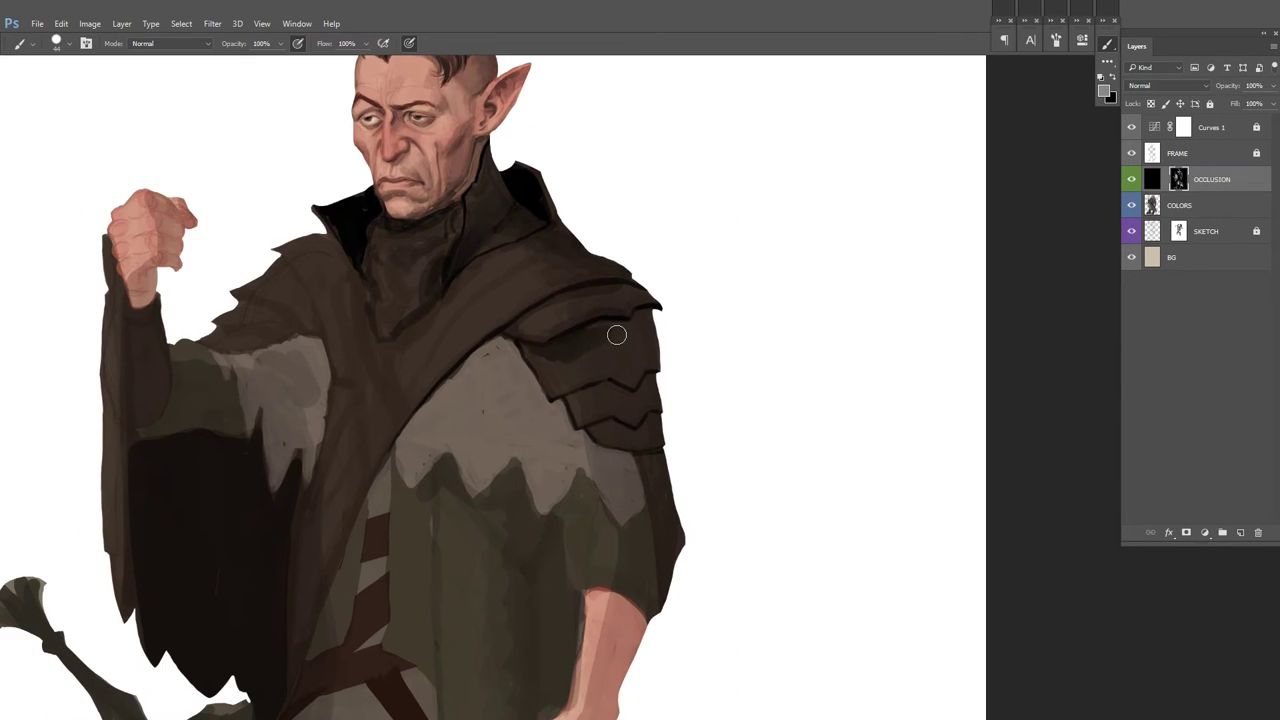
mouse_move(568, 402)
left_mouse_down()
mouse_move(640, 409)
mouse_move(640, 330)
mouse_move(897, 279)
left_mouse_up()
key("ctrl+alt+h")
scroll(897, 279, "down", 3)
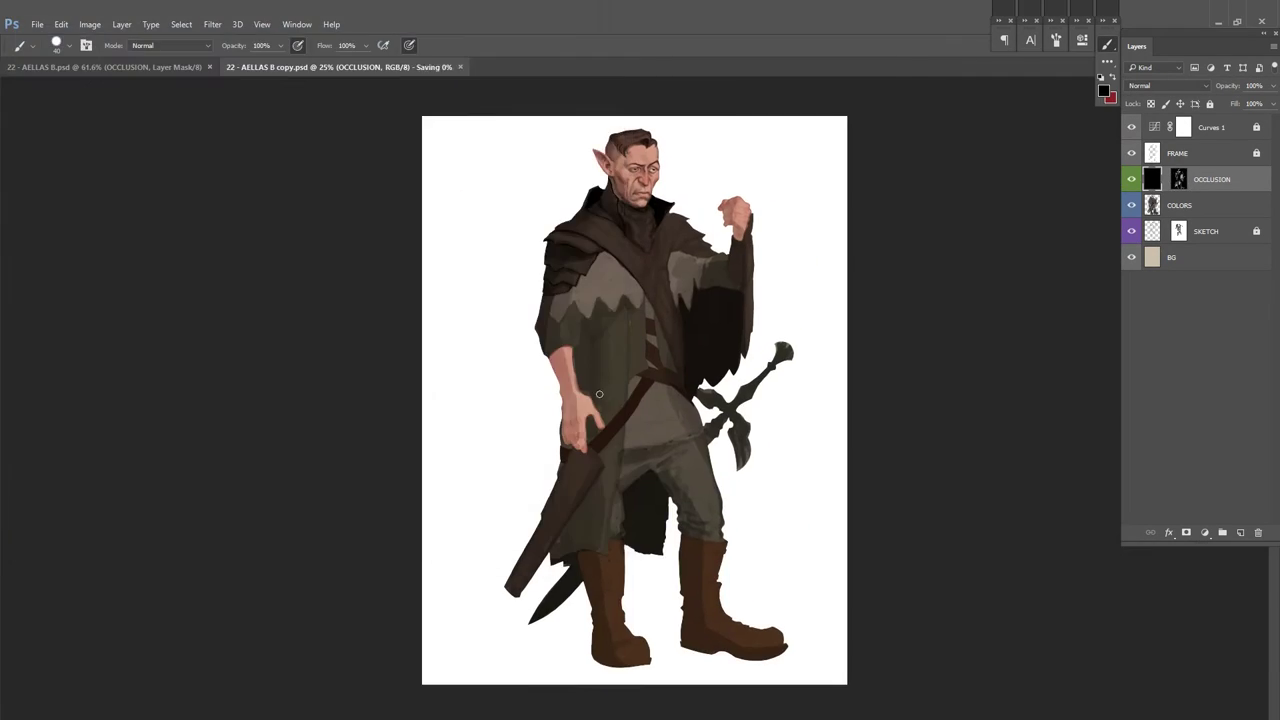
Step: Close the copied document and mirror the remaining character painting's canvas horizontally
key("ctrl+w")
scroll(914, 329, "down", 3)
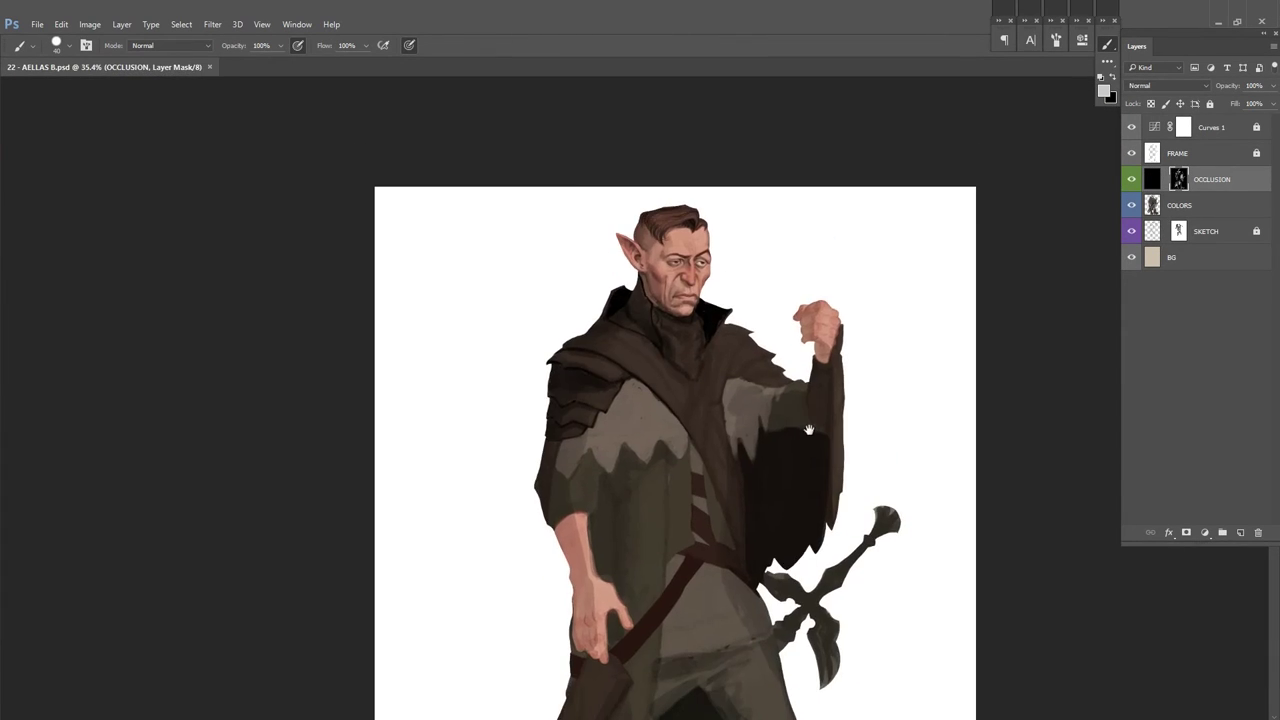
key("ctrl+alt+h")
scroll(815, 309, "up", 2)
scroll(815, 309, "up", 2)
scroll(700, 400, "down", 3)
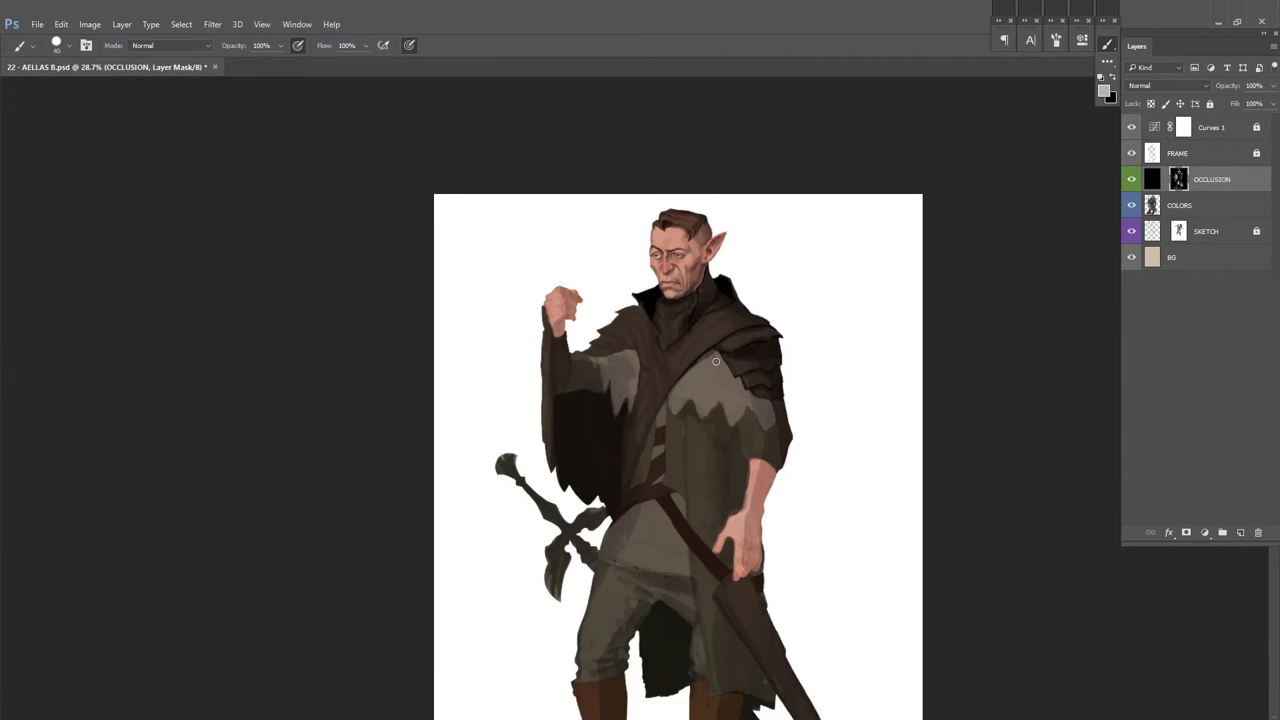
Step: Paint dark occlusion lines around the near sleeve and cuff and along the grey mantle's jagged hem
scroll(694, 448, "up", 4)
mouse_move(694, 448)
left_mouse_down()
mouse_move(737, 400)
mouse_move(808, 426)
mouse_move(780, 532)
mouse_move(812, 413)
left_mouse_up()
key("x")
key("x")
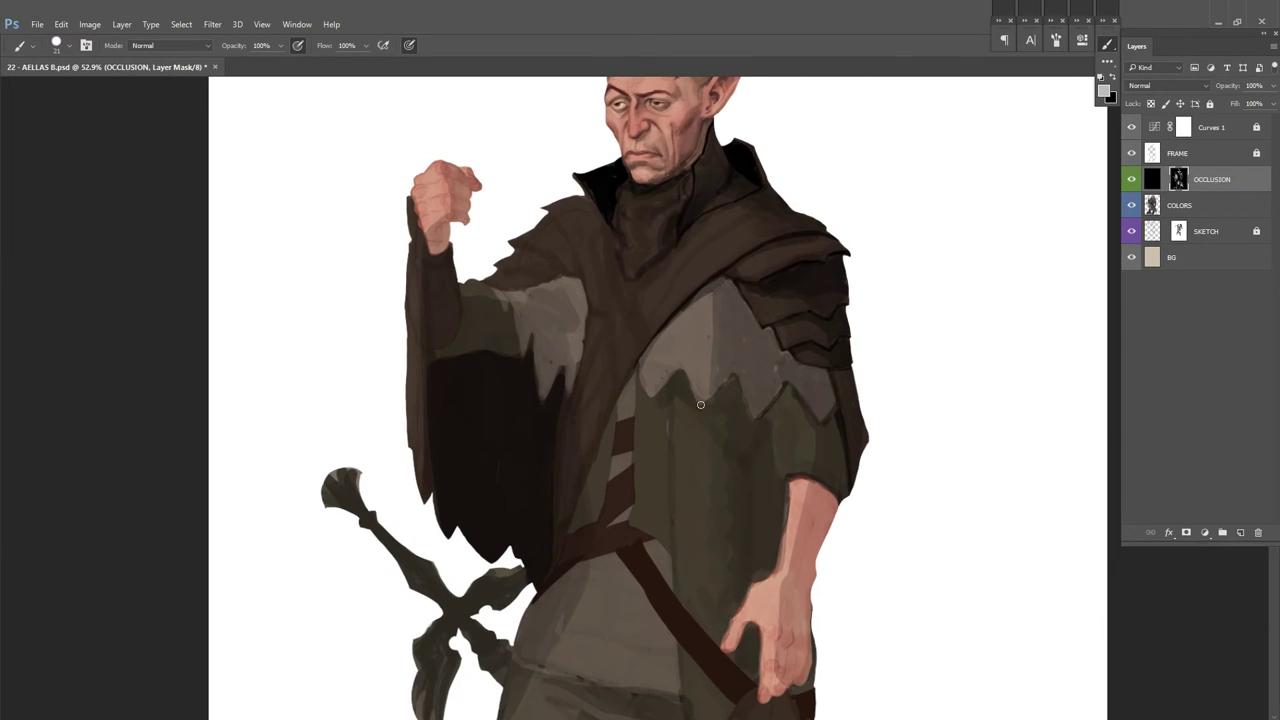
scroll(731, 373, "down", 2)
key("h")
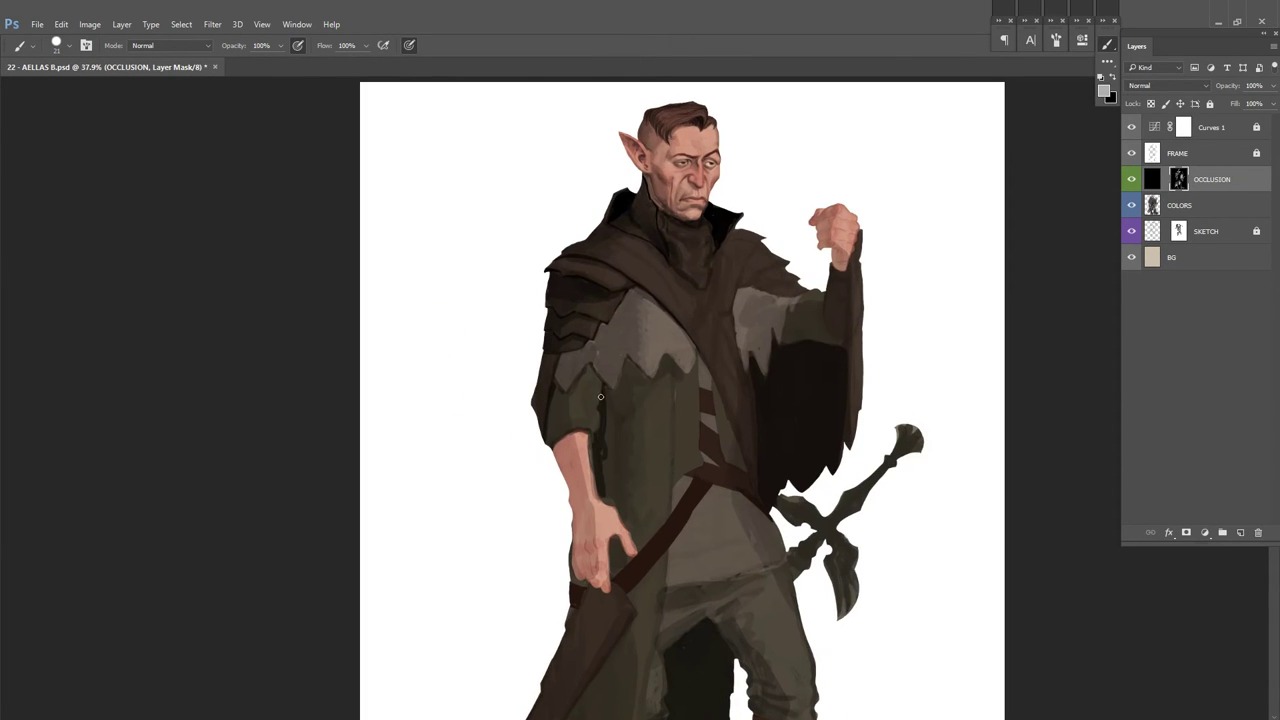
right_click(652, 358)
key("Escape")
scroll(770, 370, "up", 1)
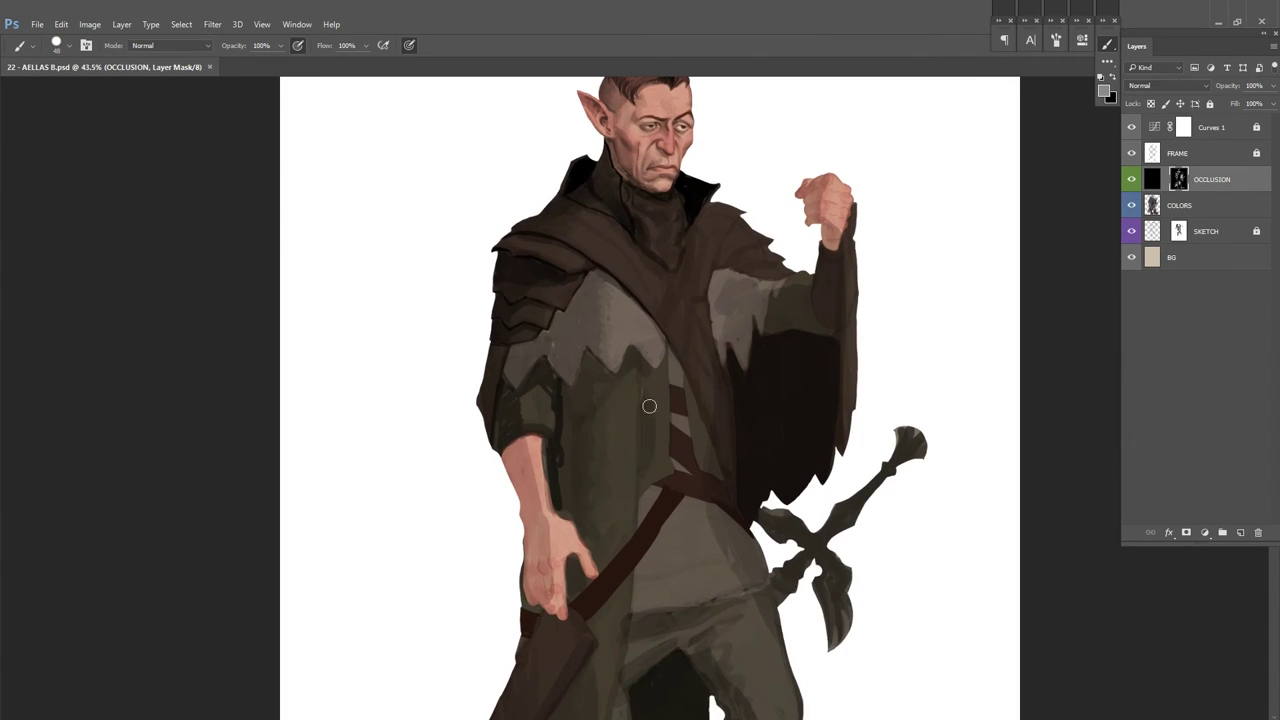
Step: Darken the green coat beneath the jagged mantle with broad shadow strokes that follow its vertical folds
mouse_move(658, 374)
left_mouse_down()
mouse_move(708, 374)
mouse_move(623, 411)
mouse_move(638, 488)
mouse_move(694, 433)
left_mouse_up()
scroll(808, 451, "down", 1)
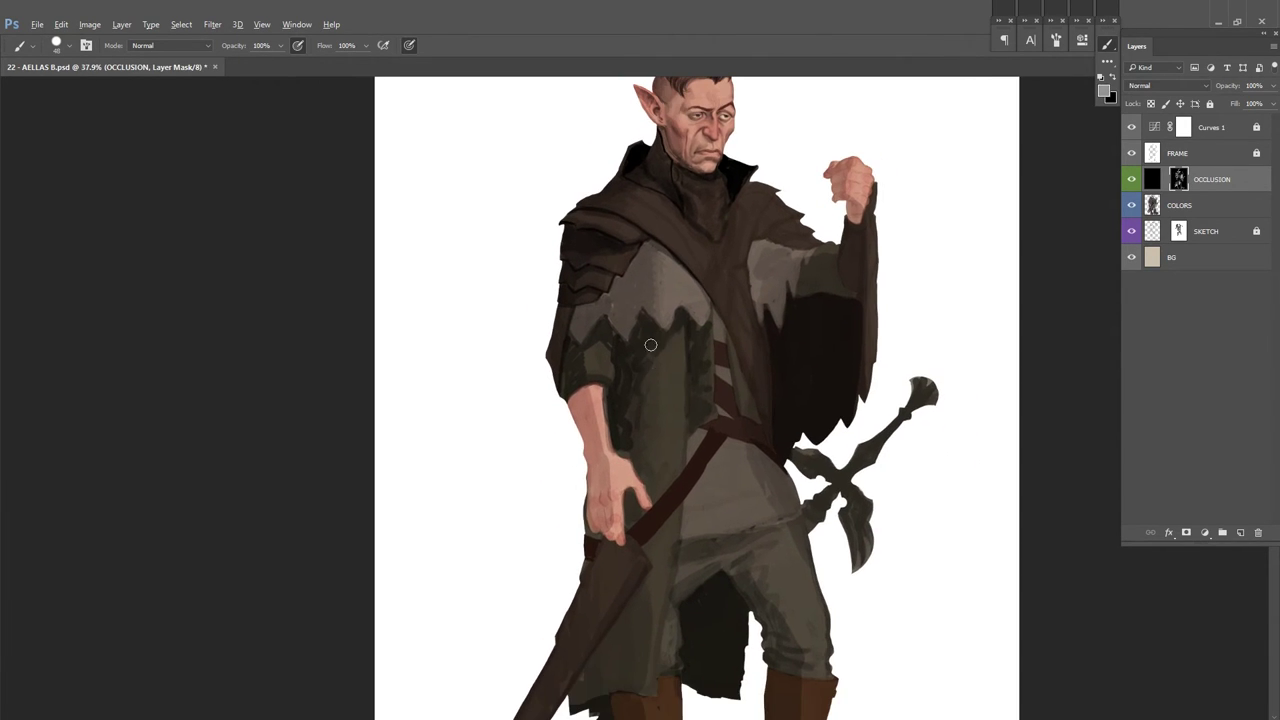
left_click(633, 426, "alt")
mouse_move(621, 341)
left_mouse_down()
mouse_move(645, 330)
mouse_move(681, 455)
left_mouse_up()
left_click(682, 345, "alt")
left_click_drag(666, 360, 650, 400)
scroll(860, 291, "down", 3)
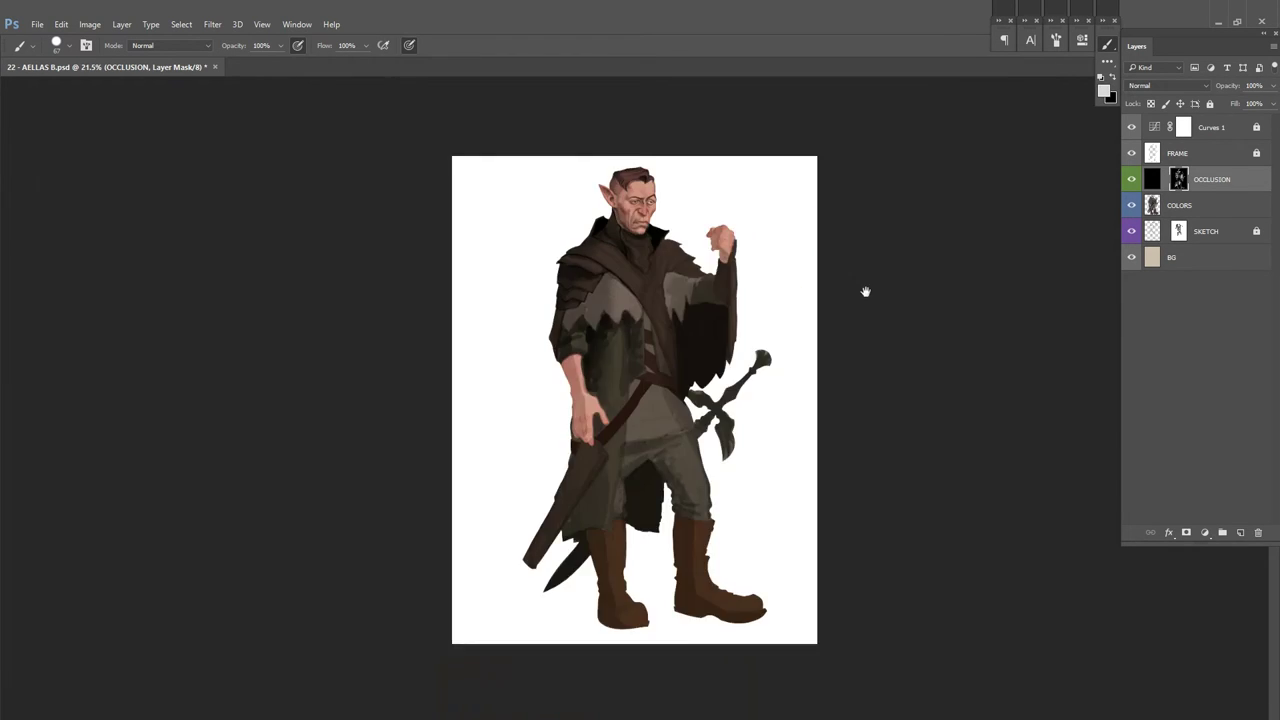
Step: Shade the far sleeve's green cloth and draw dark lines beneath the far shoulder's layered plates
scroll(488, 372, "up", 4)
left_click_drag(488, 372, 560, 300)
left_click(584, 336, "alt")
scroll(584, 336, "down", 1)
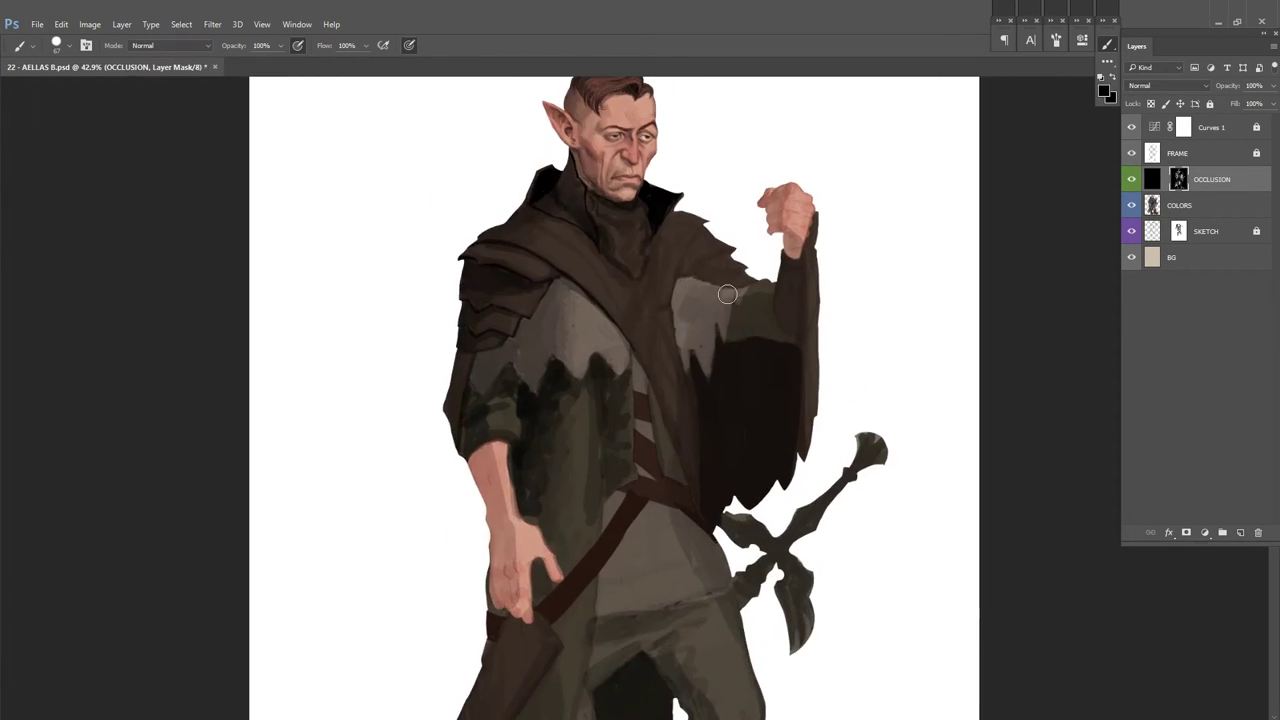
left_click_drag(772, 313, 829, 327)
key("bracketleft")
scroll(840, 290, "down", 1)
scroll(724, 371, "up", 1)
left_click_drag(717, 366, 760, 480)
mouse_move(798, 261)
left_mouse_down()
mouse_move(812, 273)
mouse_move(828, 233)
mouse_move(820, 275)
mouse_move(885, 292)
left_mouse_up()
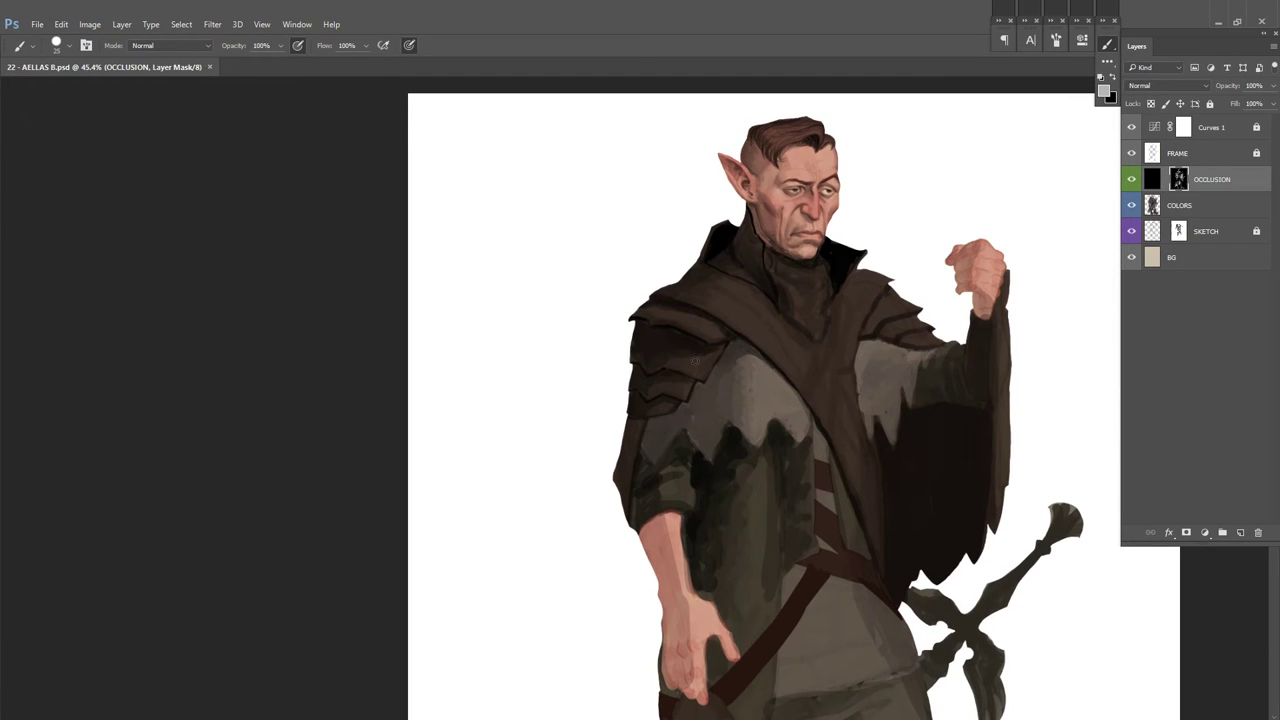
Step: Mirror the canvas and blend soft shadow over the cloak's shoulder and grey mantle with a larger brush
key("h")
key("x")
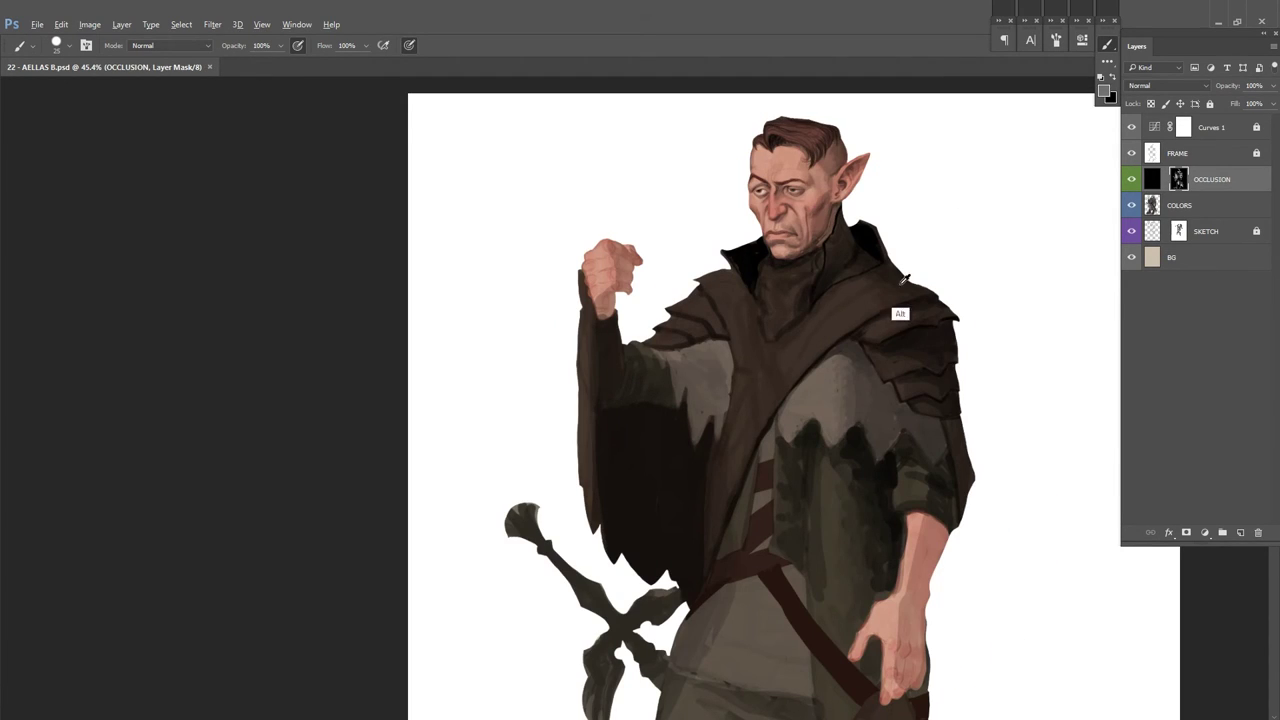
scroll(888, 293, "up", 2)
left_click_drag(871, 300, 849, 327)
key("bracketright")
key("bracketright")
key("bracketright")
key("bracketright")
key("bracketright")
key("bracketright")
scroll(652, 417, "down", 2)
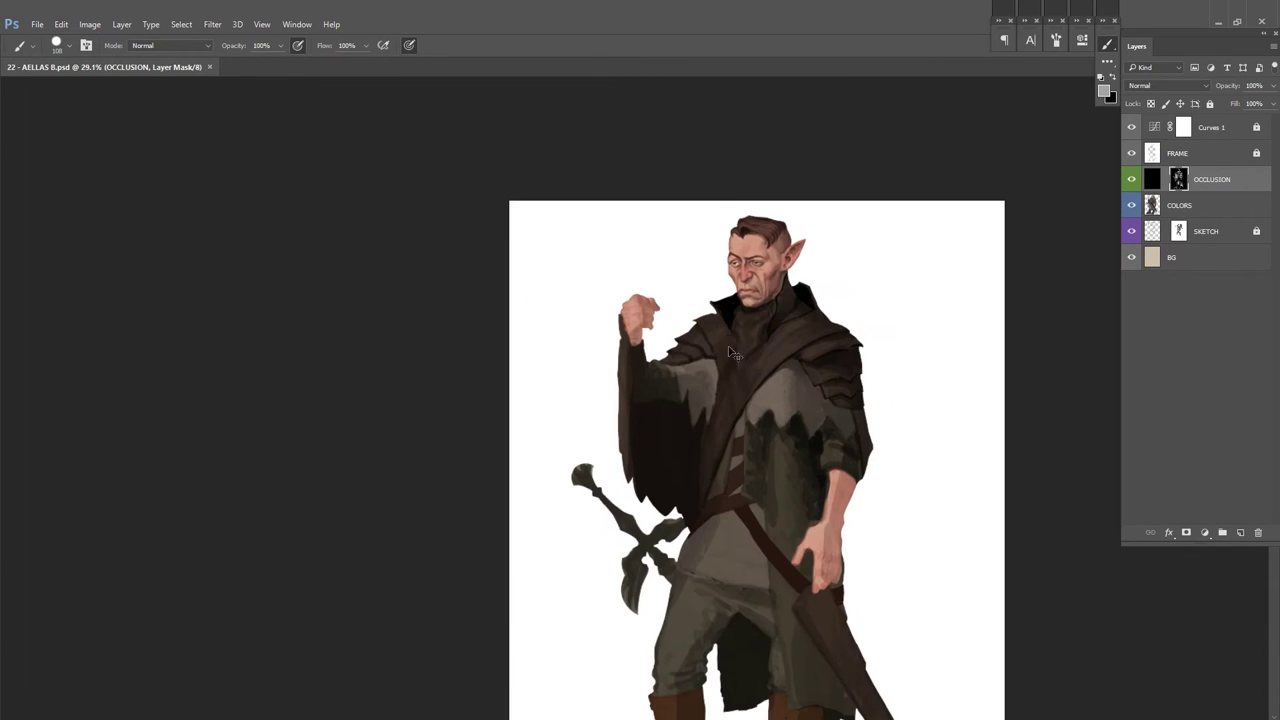
scroll(803, 417, "up", 3)
key("alt")
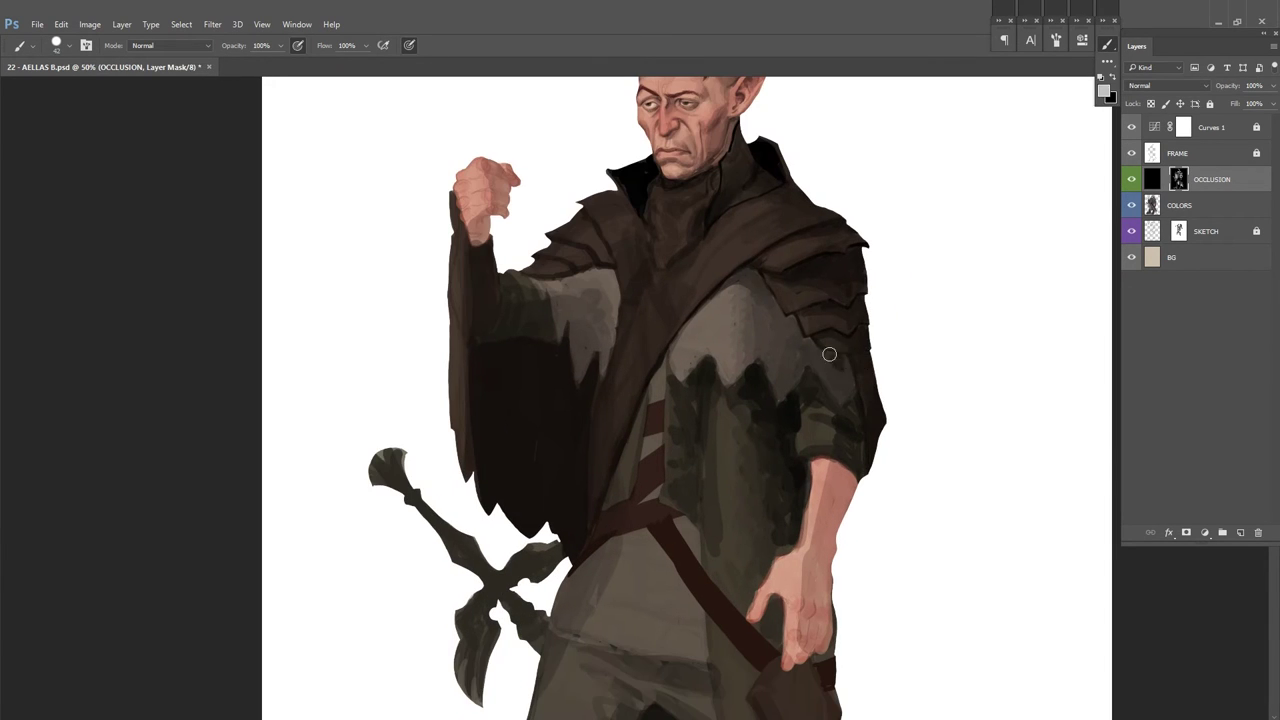
Step: Deepen the shadow on the near upper sleeve beneath the lowest shoulder plate and along its outer edge
scroll(870, 375, "down", 2)
scroll(789, 300, "up", 5)
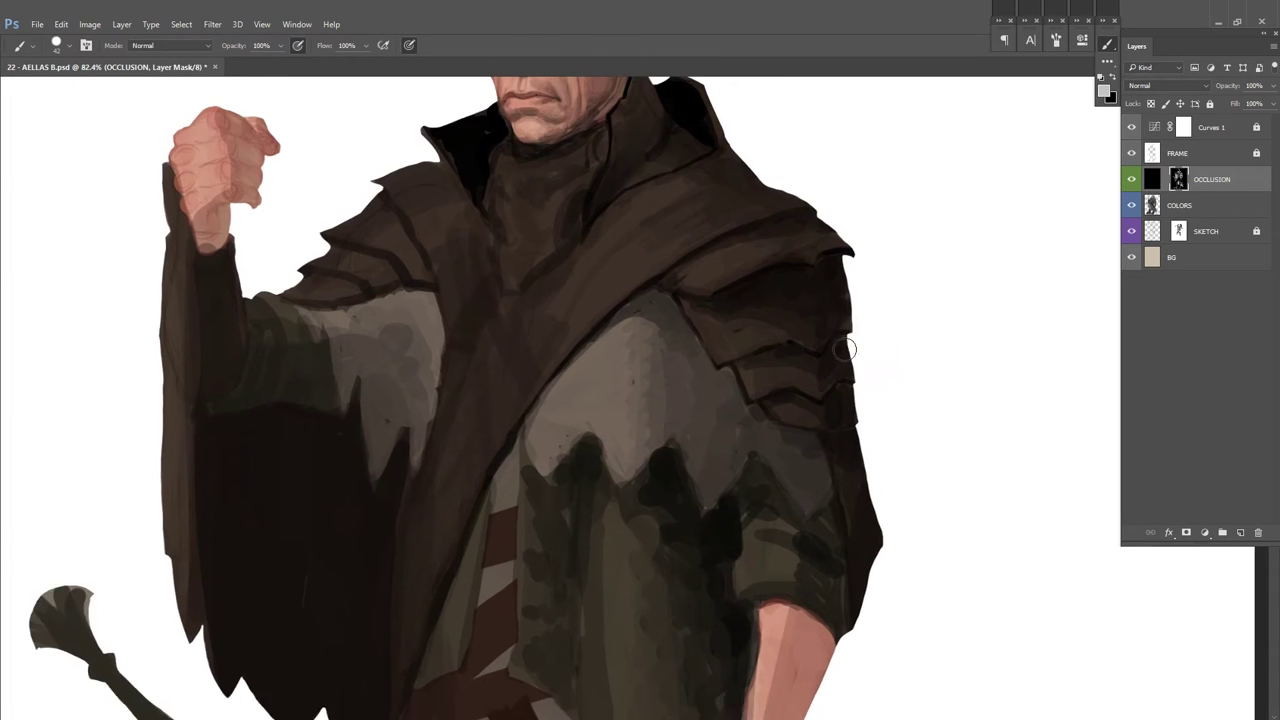
scroll(860, 328, "down", 2)
key("h")
scroll(860, 340, "down", 3)
scroll(849, 303, "up", 1)
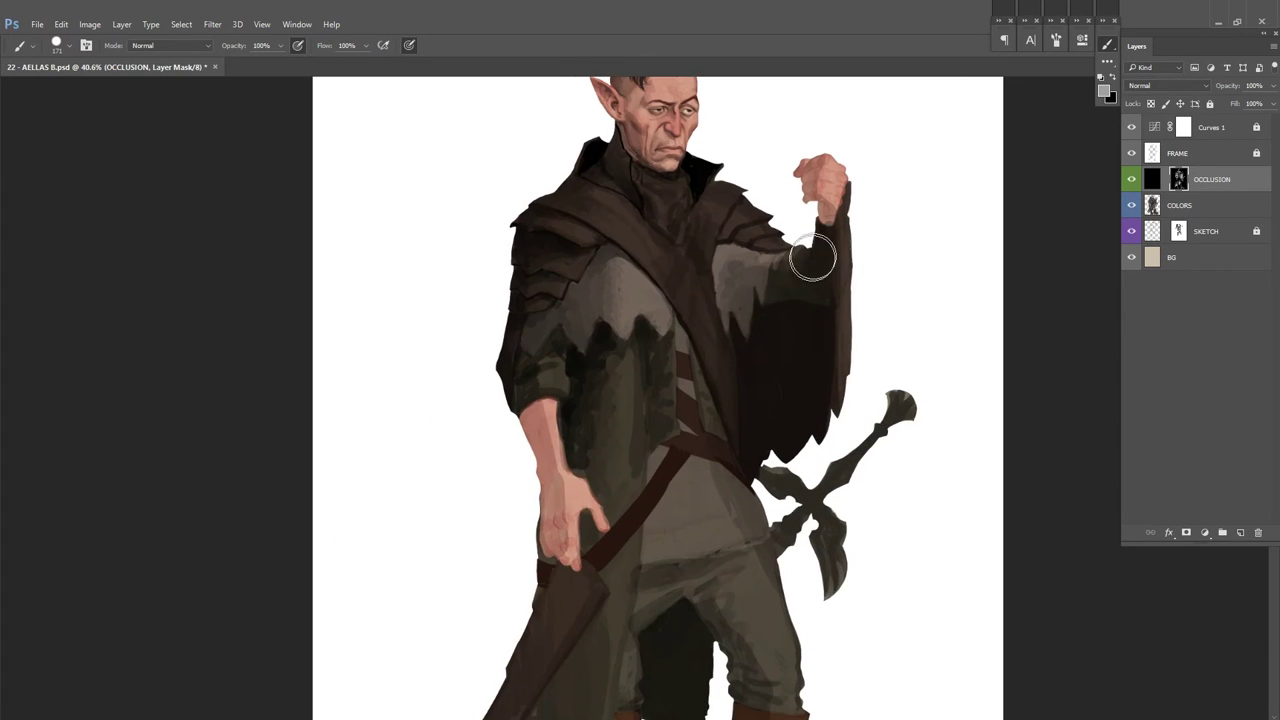
Step: Lay broad occlusion shadows over the scabbard, boots and trousers with a large brush
scroll(750, 512, "down", 2)
left_click(745, 303, "alt")
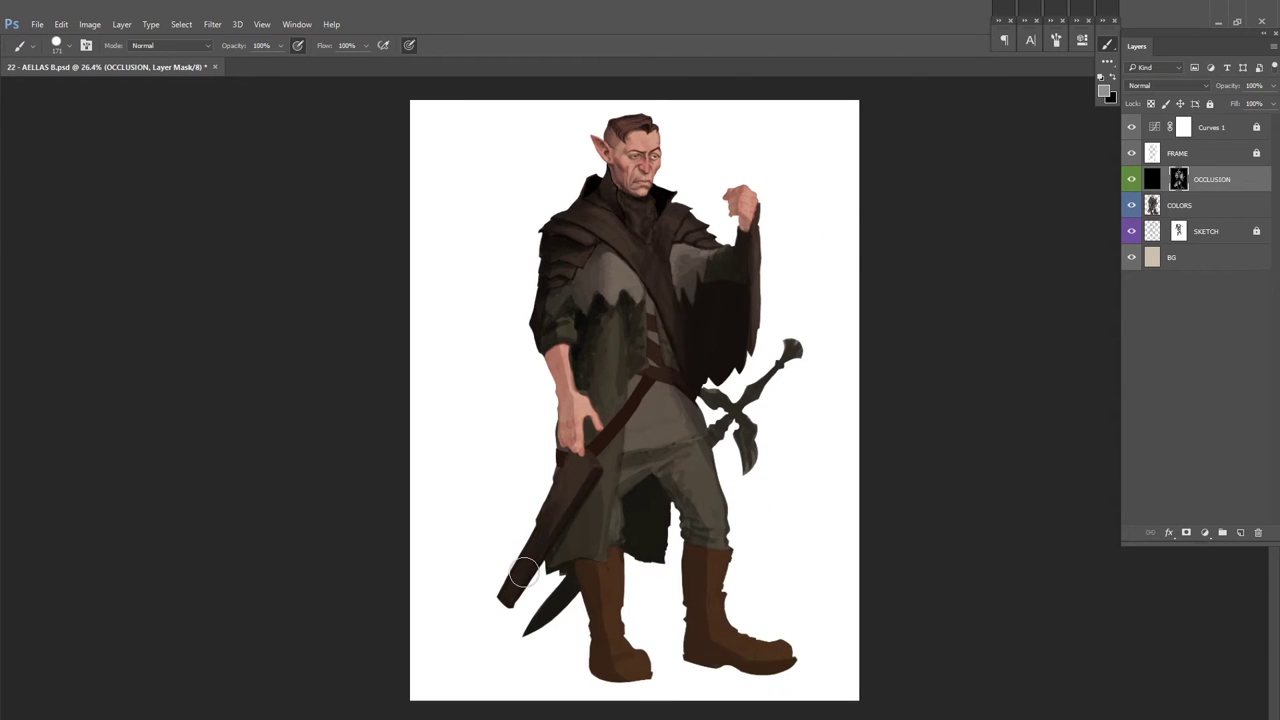
mouse_move(594, 509)
left_mouse_down()
mouse_move(605, 620)
mouse_move(630, 668)
left_mouse_up()
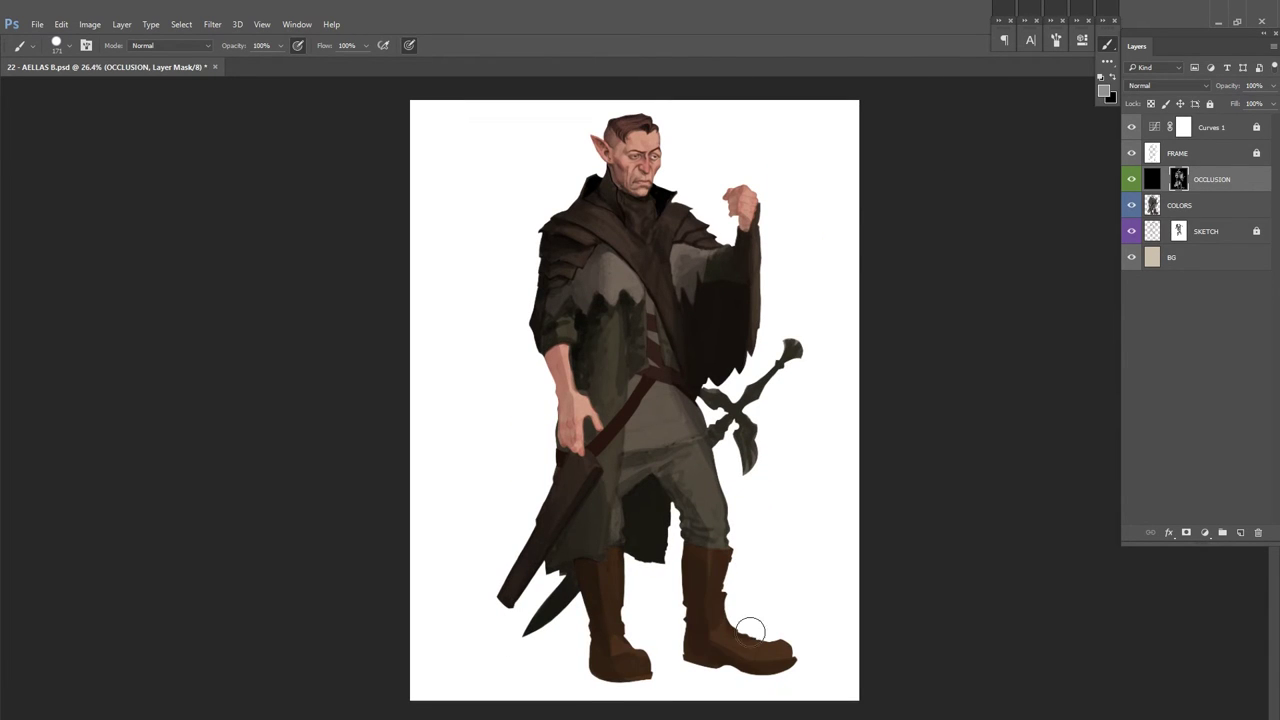
left_click(701, 532, "alt")
left_click_drag(630, 475, 662, 461)
scroll(662, 461, "down", 3)
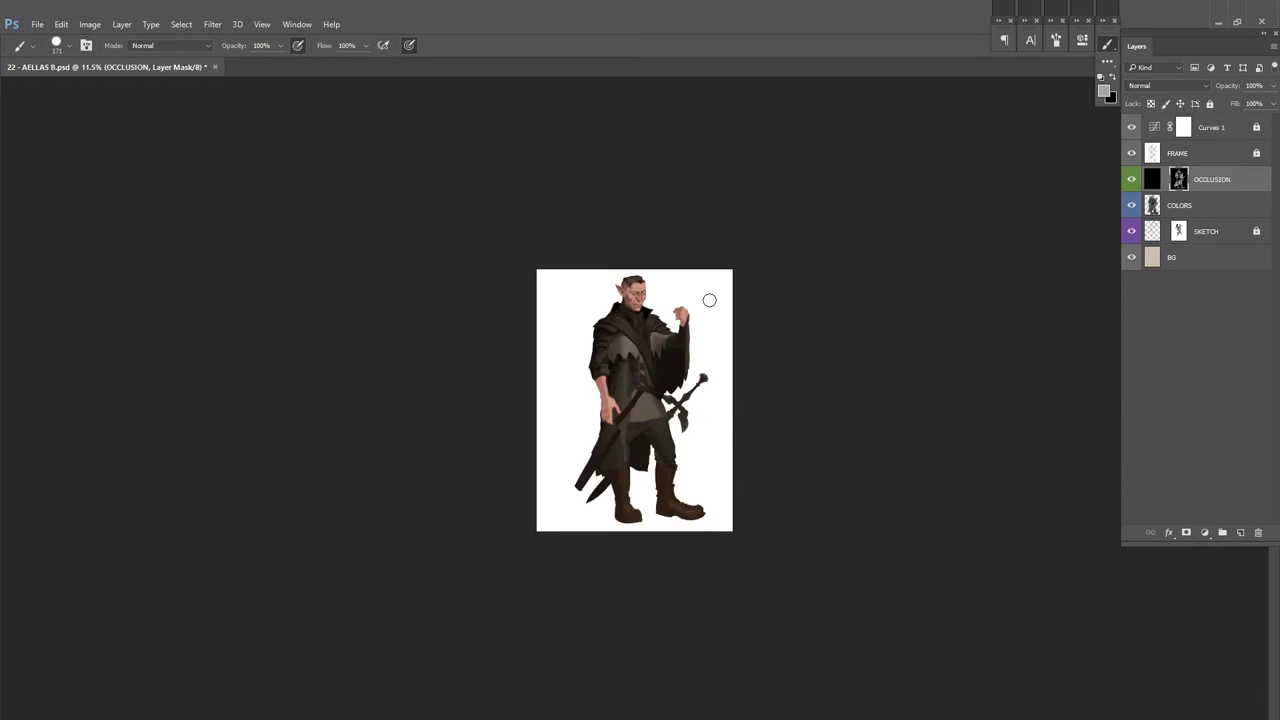
scroll(711, 331, "up", 4)
key("x")
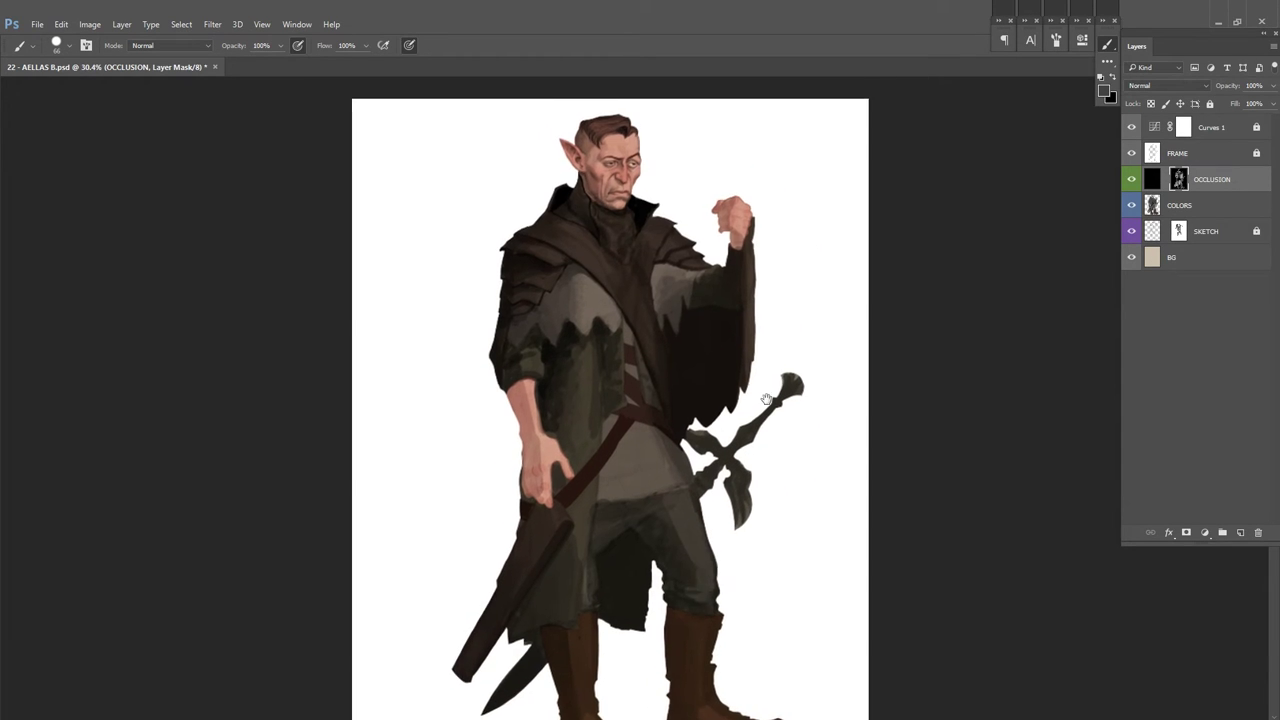
Step: Darken the chest straps and belt where they pass beneath the cloak's diagonal edge, checking the figure mirrored
key("ctrl+shift+h")
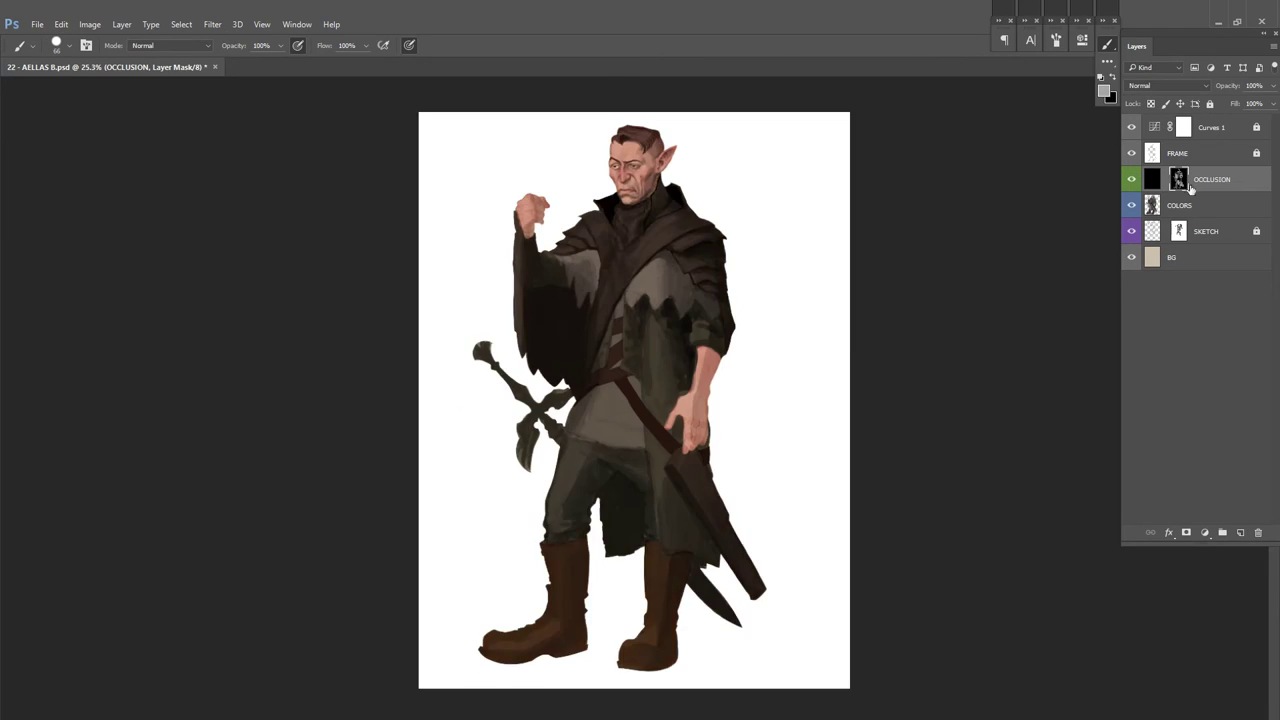
scroll(634, 484, "up", 2)
scroll(634, 484, "down", 3)
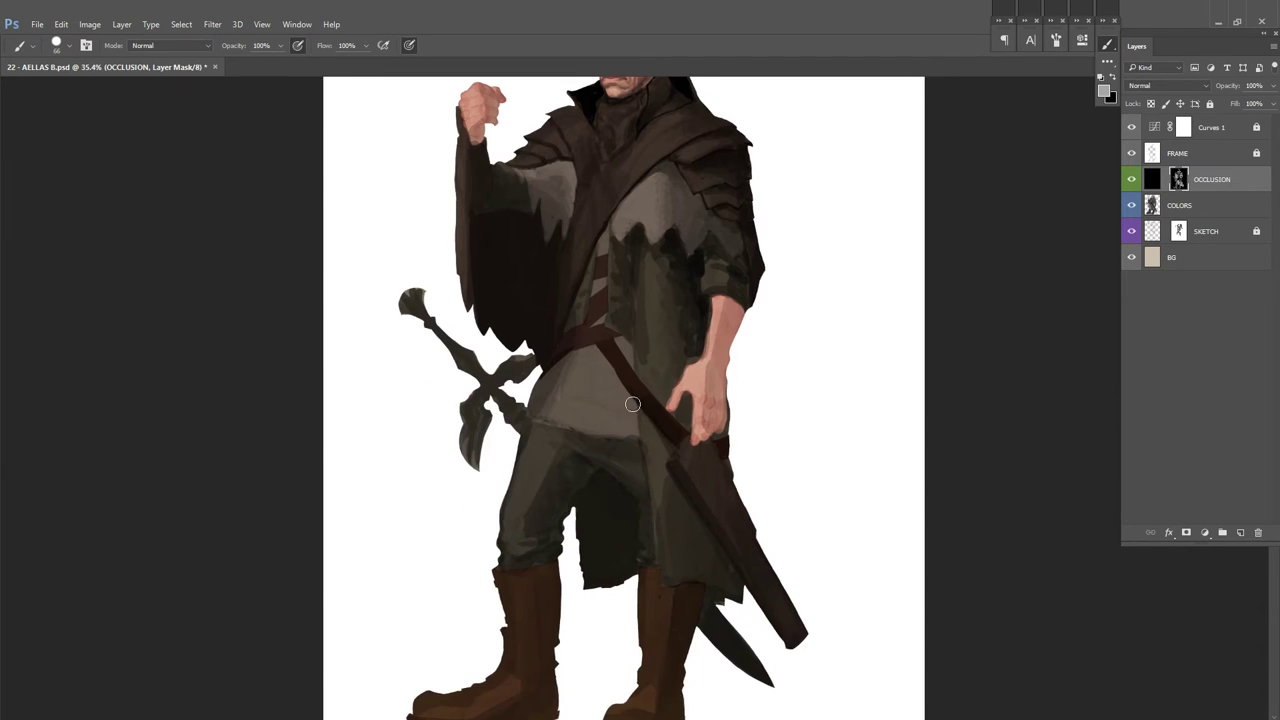
scroll(634, 443, "up", 4)
key("d")
scroll(683, 231, "down", 1)
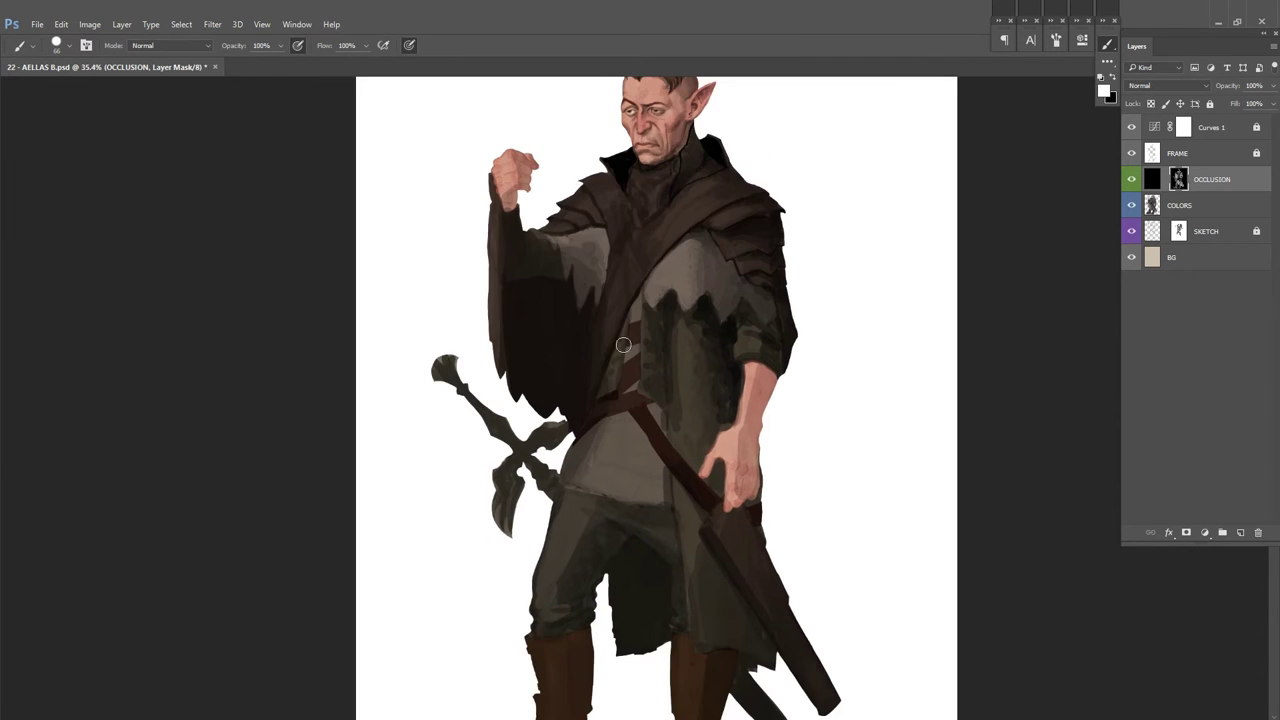
key("ctrl+shift+h")
scroll(683, 400, "up", 1)
key("x")
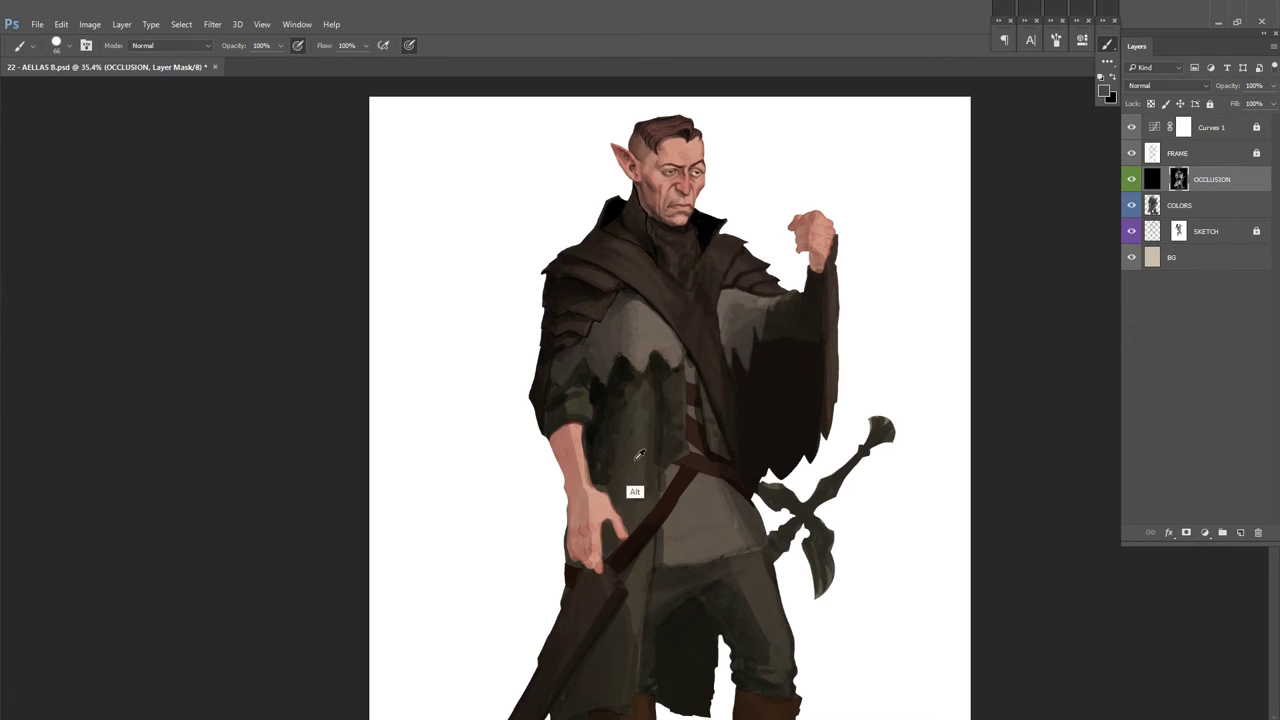
key("x")
scroll(642, 450, "down", 1)
scroll(642, 450, "down", 2)
Step: Draw thin dark creases between the fingers of the raised fist with a very small brush
left_click_drag(826, 443, 790, 445)
scroll(790, 445, "down", 2)
scroll(790, 445, "up", 2)
mouse_move(720, 470)
left_mouse_down()
mouse_move(830, 340)
mouse_move(787, 293)
left_mouse_up()
scroll(933, 231, "up", 2)
right_click(933, 231)
key("Escape")
scroll(817, 246, "up", 2)
scroll(800, 300, "up", 2)
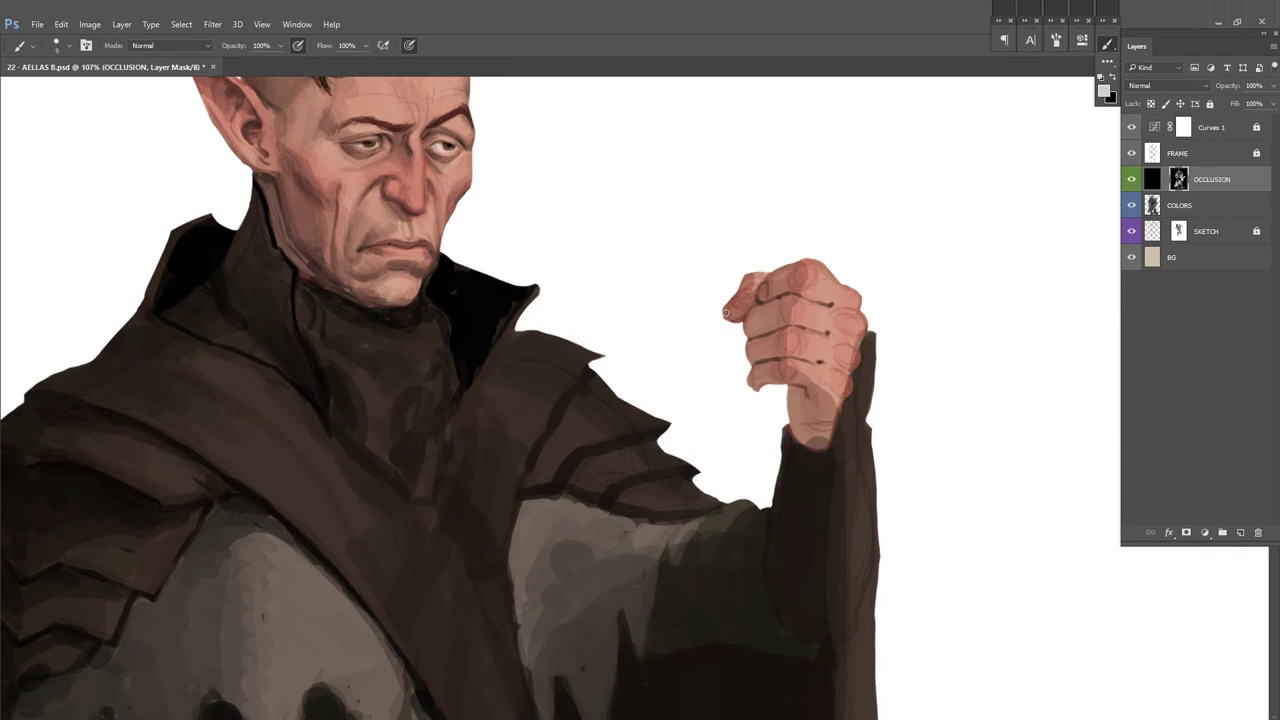
left_click_drag(750, 360, 756, 385)
Step: Shade the raised fist's fingers, knuckles and wrist with a larger brush in mid-grey
right_click(844, 313)
key("Escape")
left_click(808, 397, "alt")
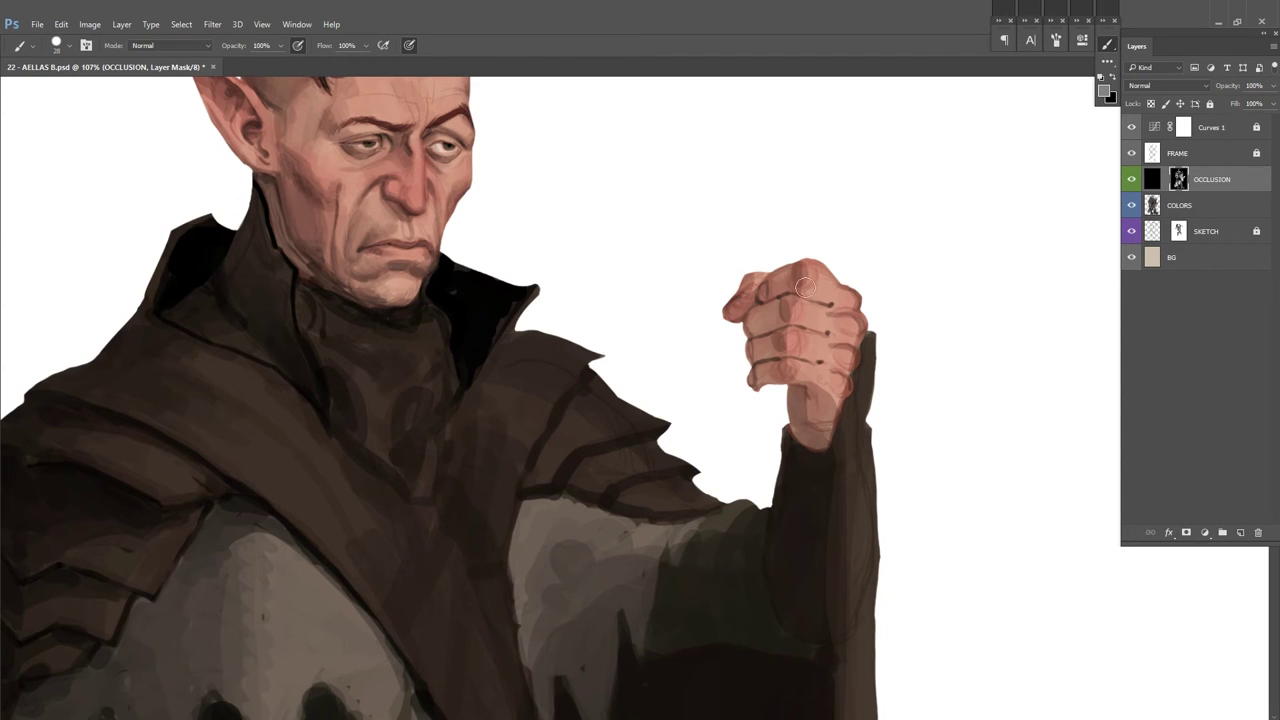
left_click_drag(785, 374, 791, 412)
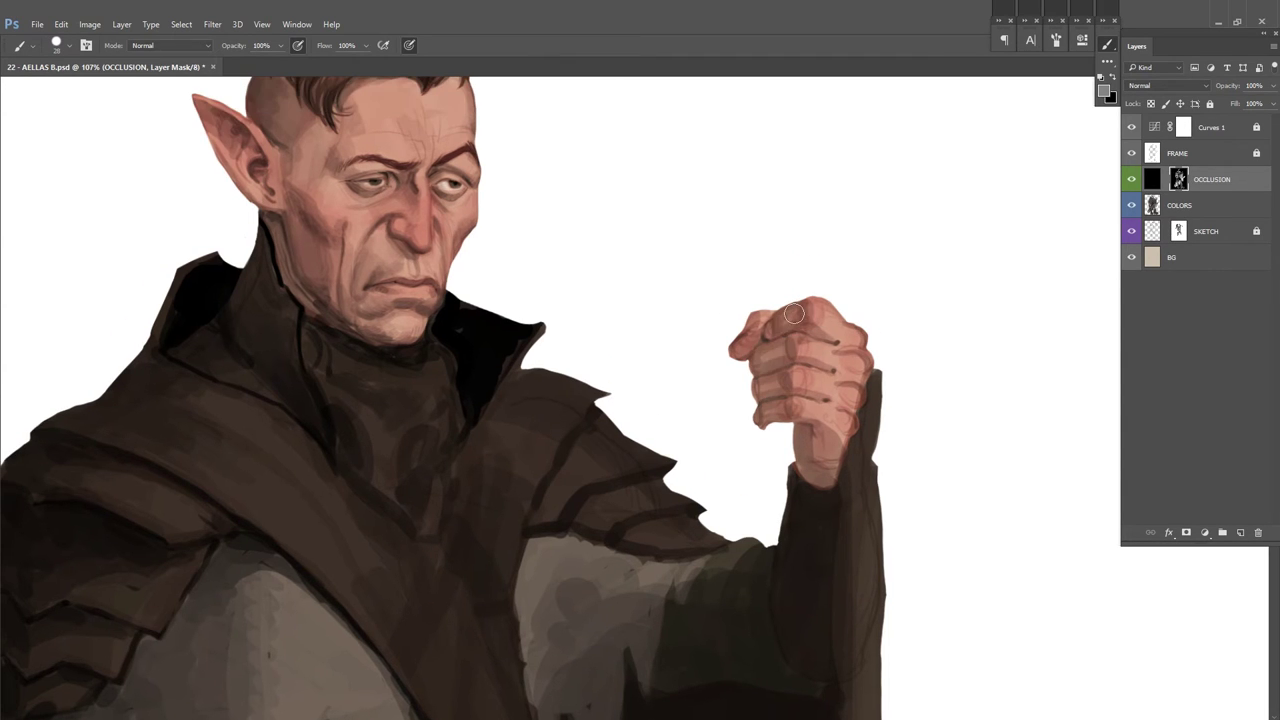
key("ctrl+0")
scroll(886, 300, "up", 2)
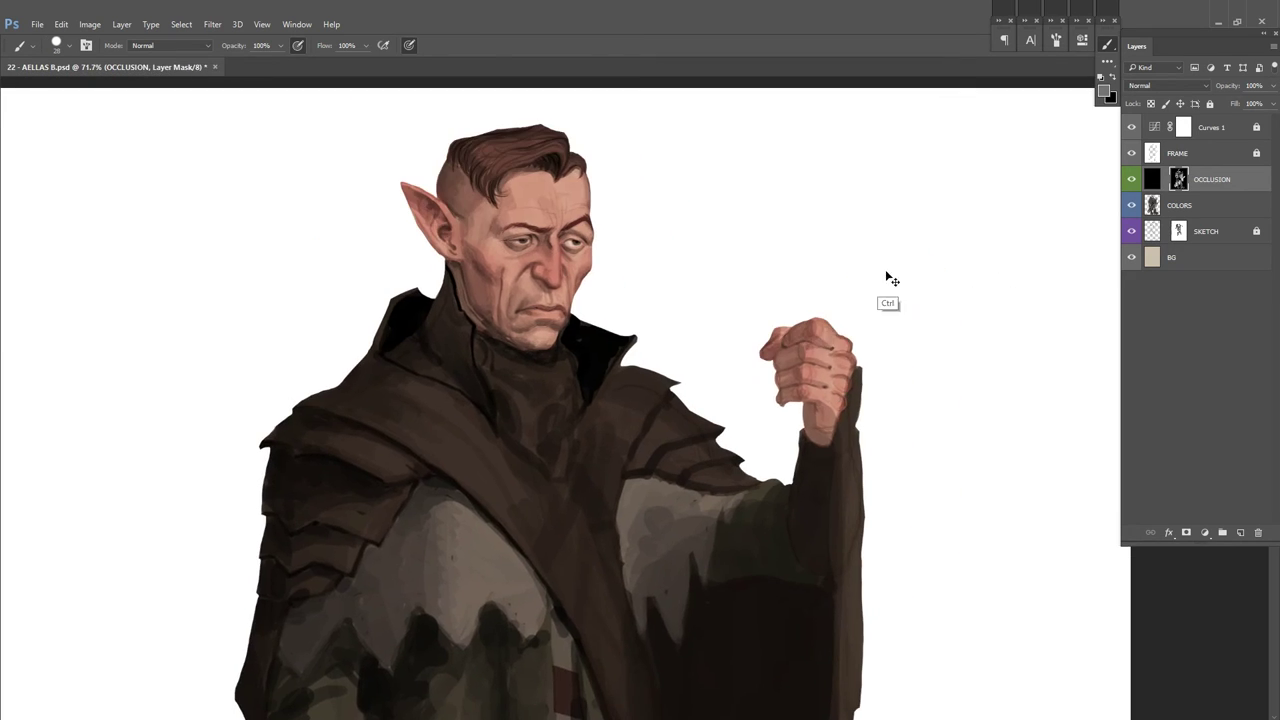
Step: Darken the sword hilt, the blade tip and the cloak behind the legs to near black
key("ctrl+0")
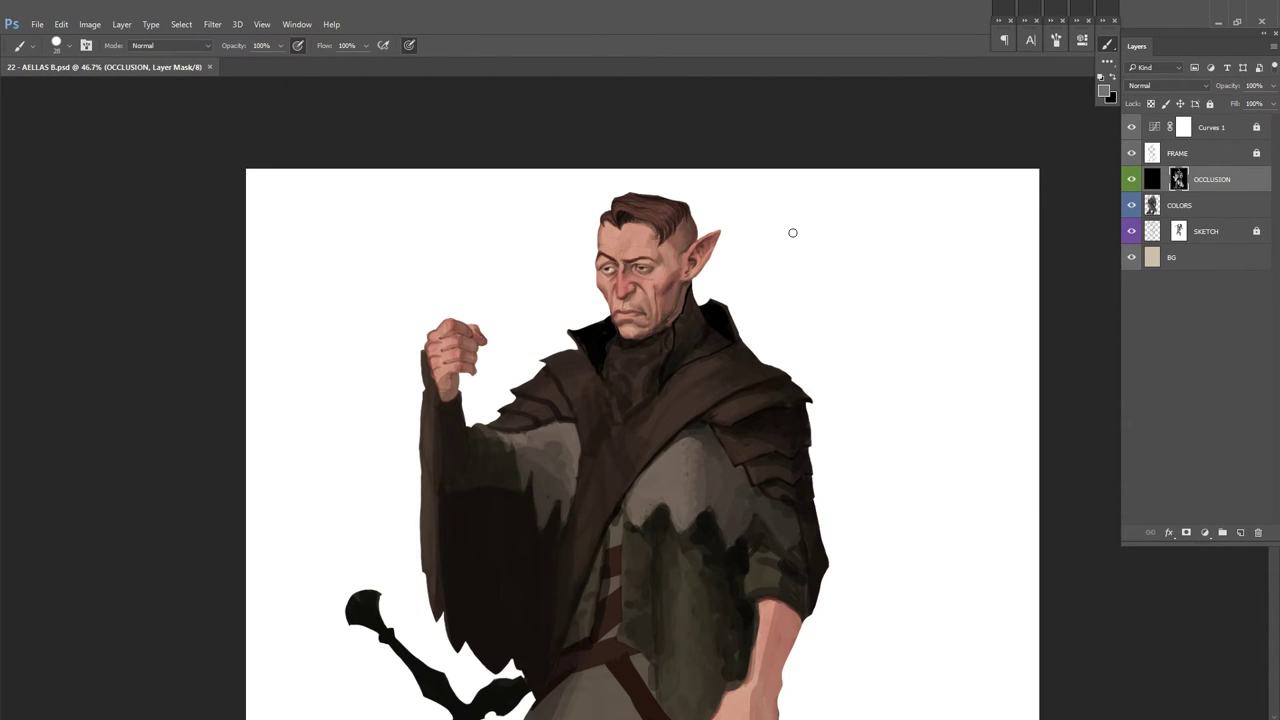
key("h")
scroll(994, 349, "down", 1)
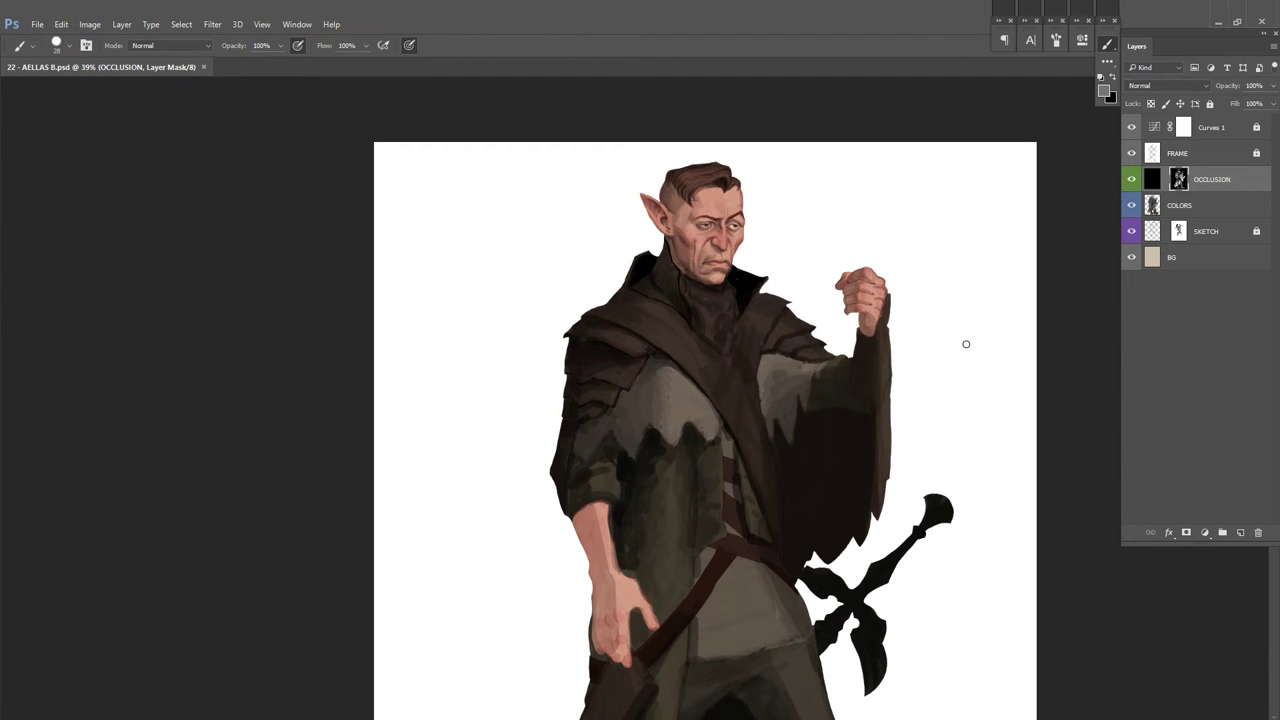
scroll(750, 325, "down", 2)
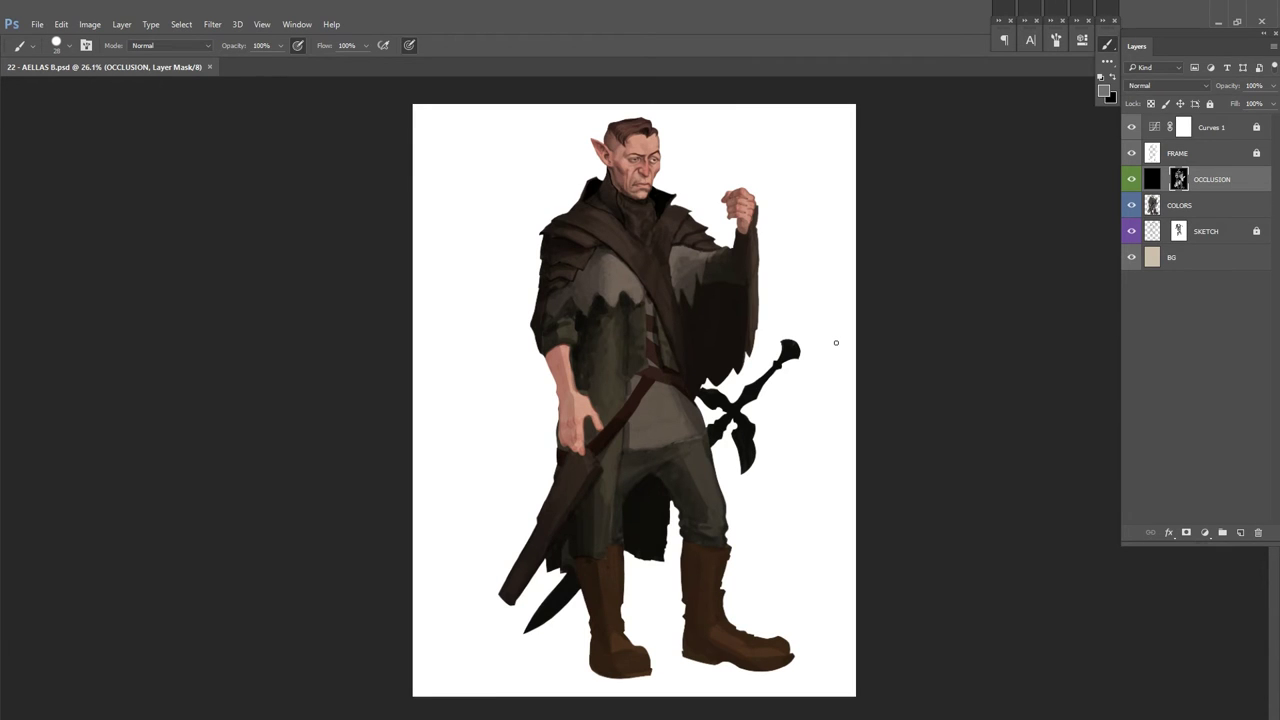
Step: Deepen the shadows over the green coat, its lower skirt and the trousers with large soft strokes
scroll(836, 343, "up", 2)
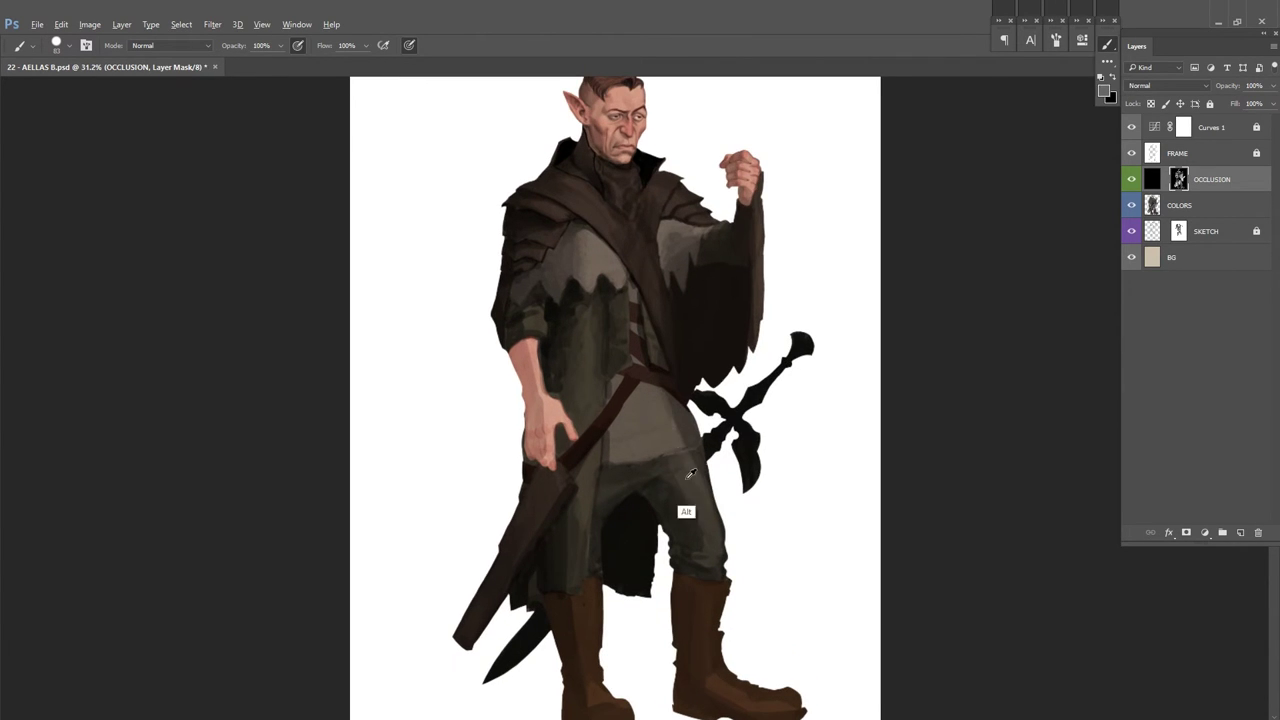
scroll(630, 430, "down", 2)
scroll(680, 380, "down", 1)
scroll(707, 398, "up", 2)
scroll(740, 177, "down", 2)
scroll(608, 333, "up", 2)
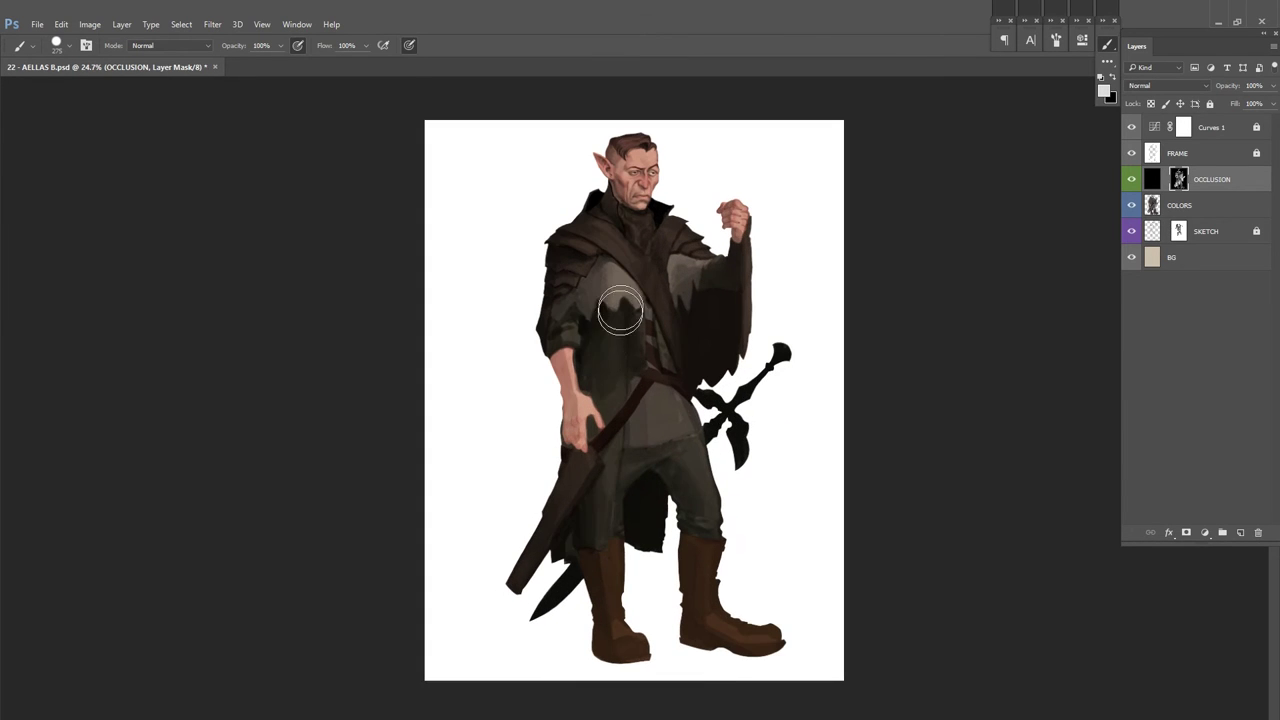
right_click(791, 260)
scroll(557, 407, "up", 1)
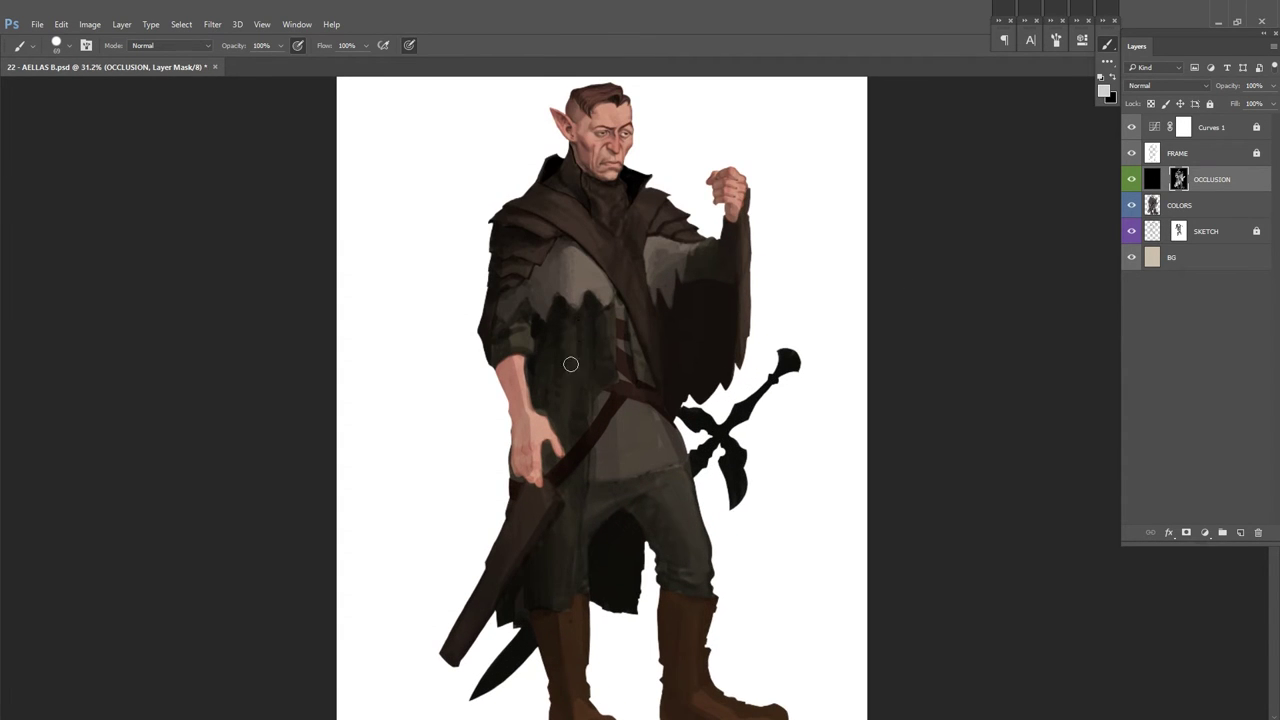
scroll(597, 440, "right", 1)
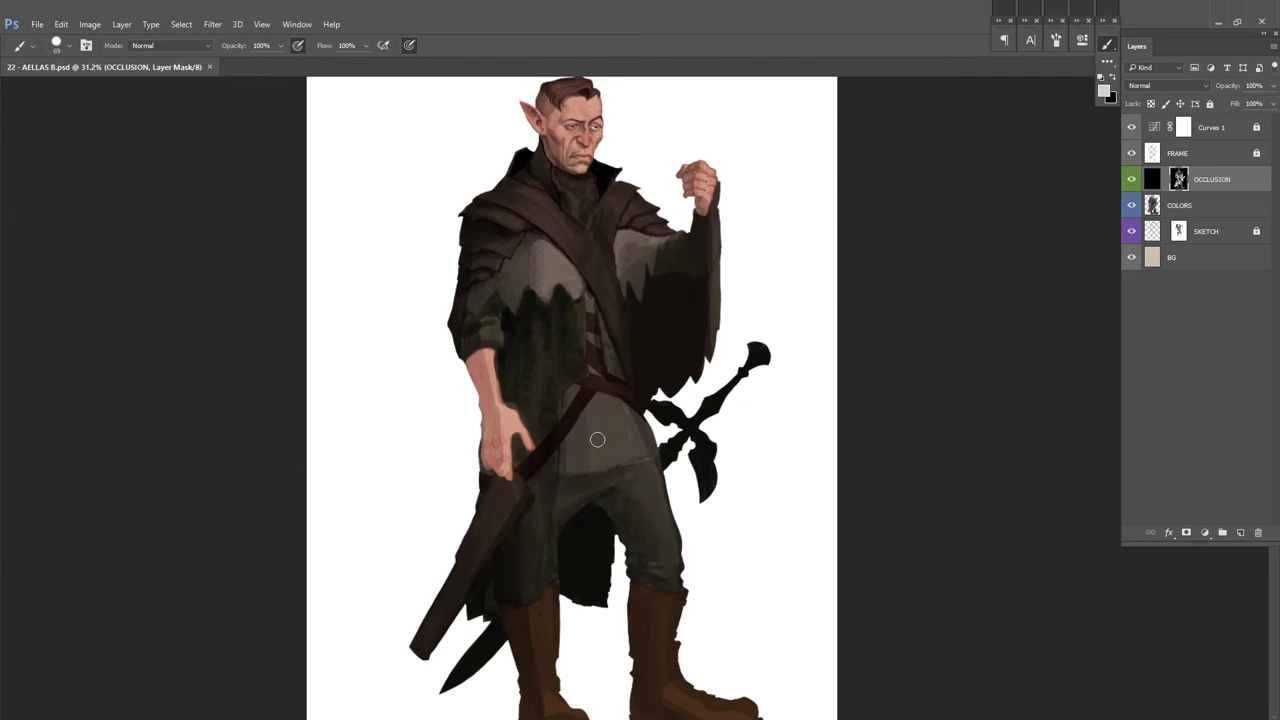
Step: Paint dark diagonal folds into the sash across the chest on the OCCLUSION mask with a small brush
scroll(666, 221, "up", 1)
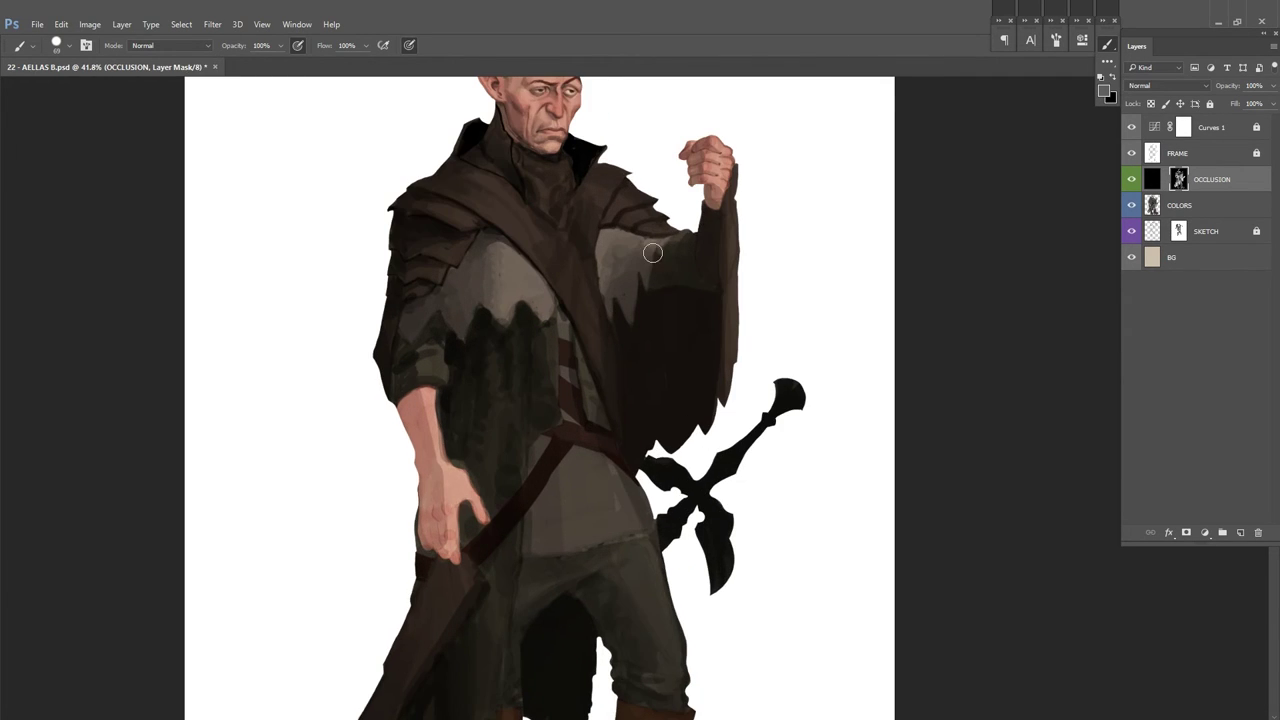
scroll(700, 235, "down", 1)
scroll(745, 290, "up", 1)
key("x")
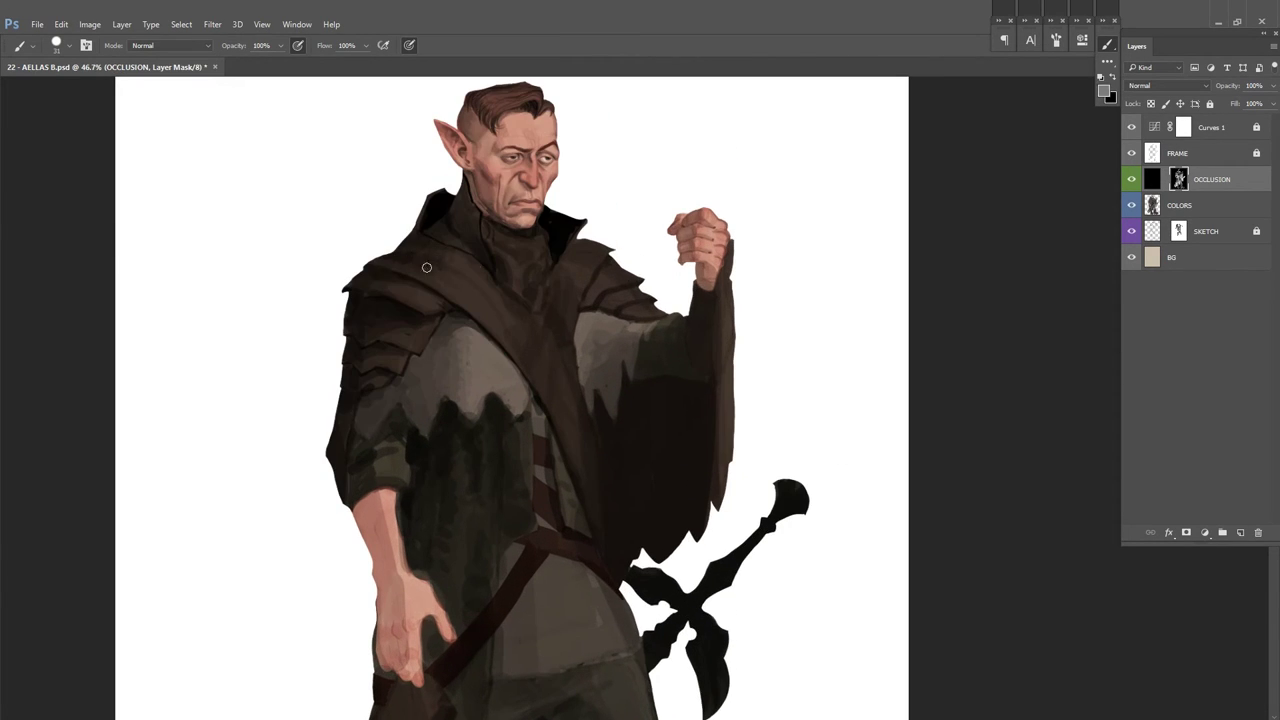
key("x")
left_click_drag(578, 322, 605, 475)
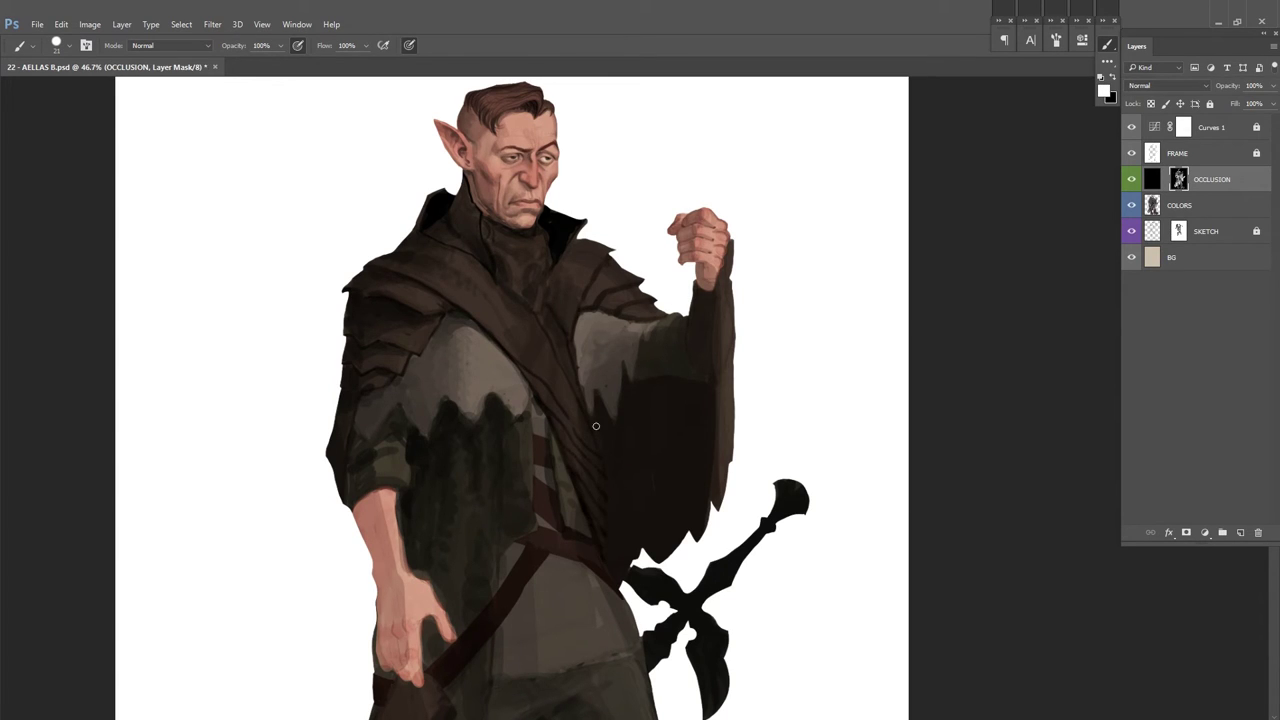
key("x")
left_click(700, 370)
key("x")
Step: Mirror the canvas and darken the scabbard's mouth and edges with a small brush
key("h")
scroll(630, 472, "up", 2)
key("x")
key("x")
key("x")
scroll(653, 445, "down", 1)
scroll(763, 403, "down", 2)
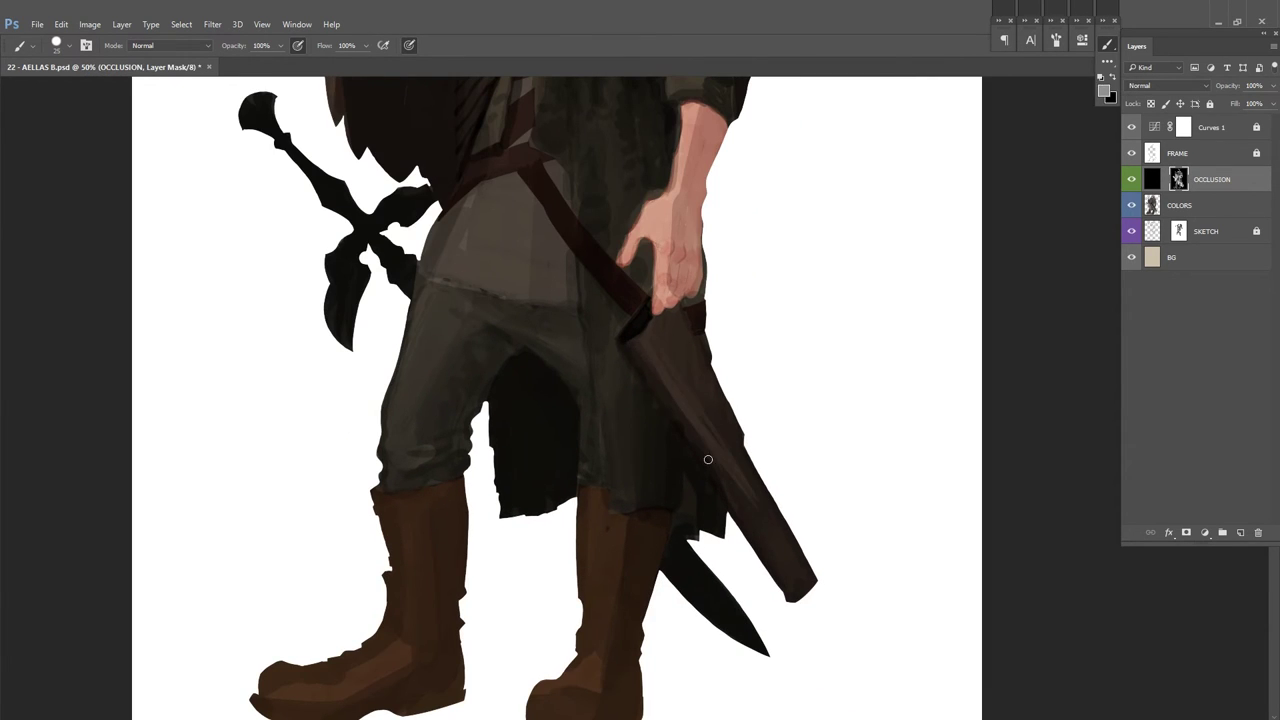
scroll(734, 351, "down", 4)
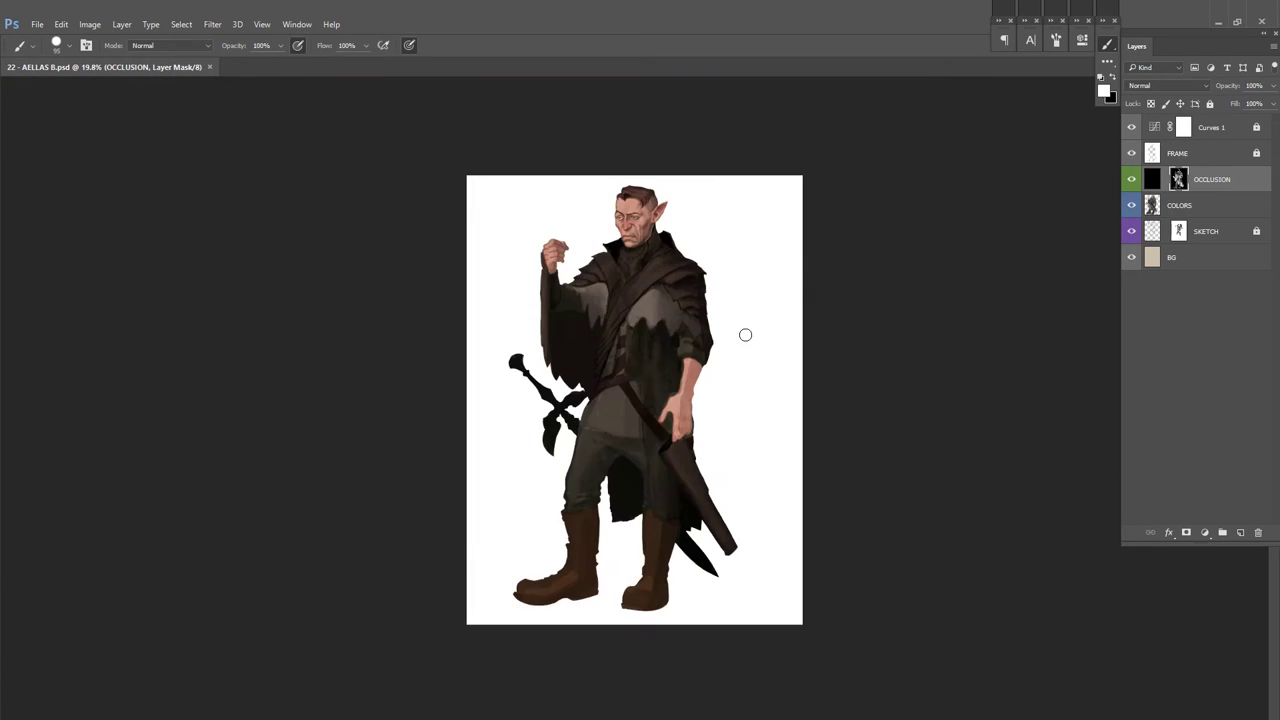
Step: Mirror the canvas back and shade the lowered forearm and hand with soft mid-grey strokes
key("h")
scroll(558, 345, "up", 2)
scroll(562, 355, "up", 1)
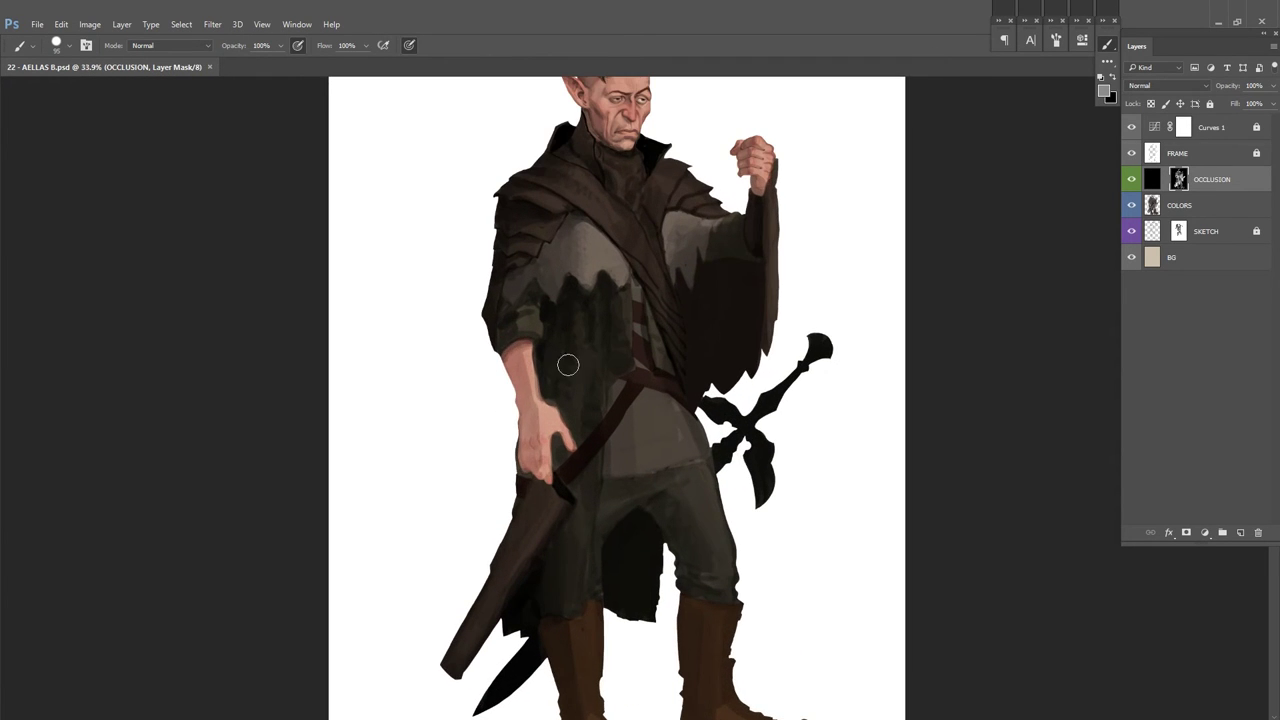
scroll(568, 432, "down", 1)
right_click(567, 432)
key("Escape")
scroll(700, 455, "up", 1)
scroll(750, 315, "down", 1)
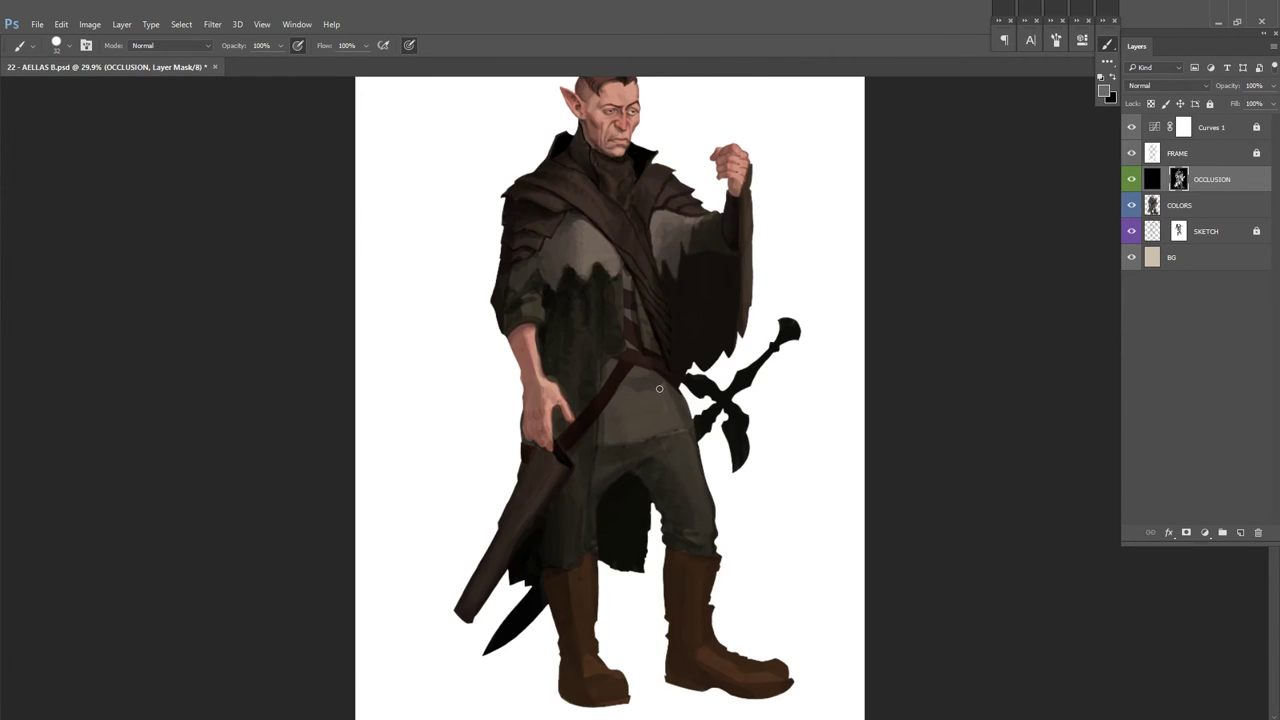
Step: Shade the tunic below the belt and the pale grey cloth at the chest and raised sleeve
scroll(645, 388, "down", 1)
scroll(654, 388, "up", 1)
scroll(672, 388, "down", 1)
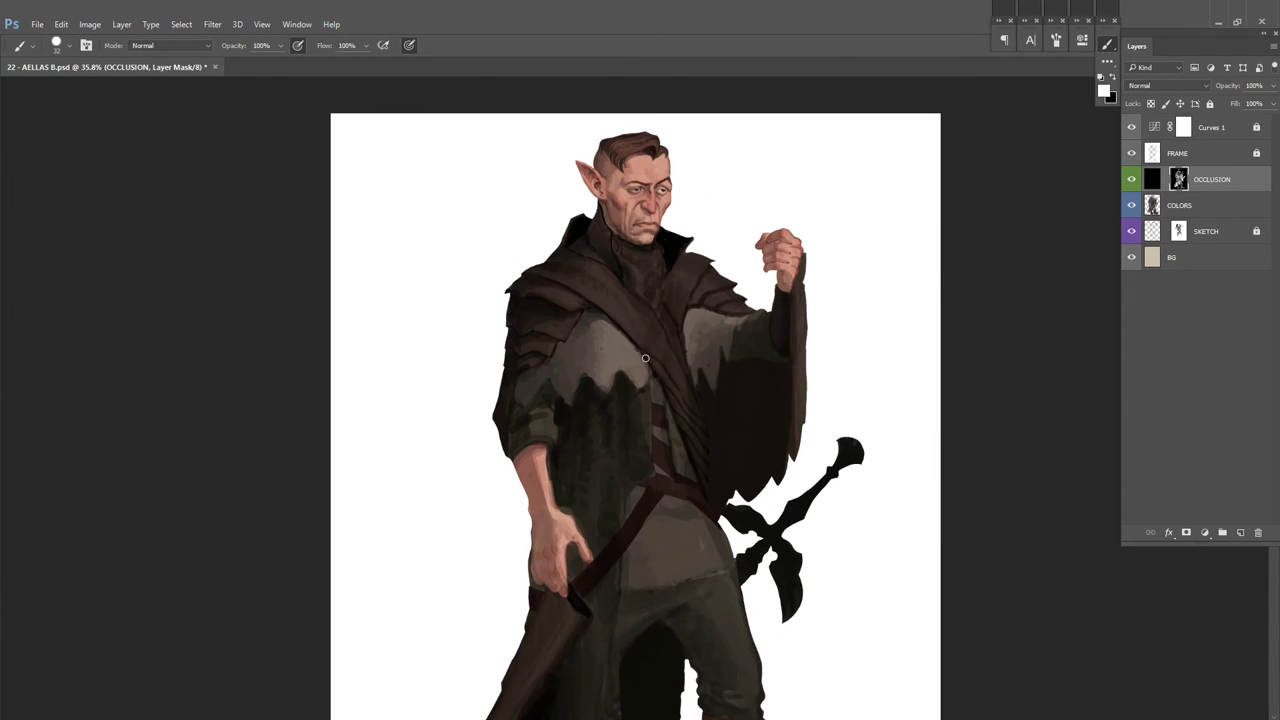
key("x")
scroll(517, 408, "down", 1)
scroll(603, 390, "up", 1)
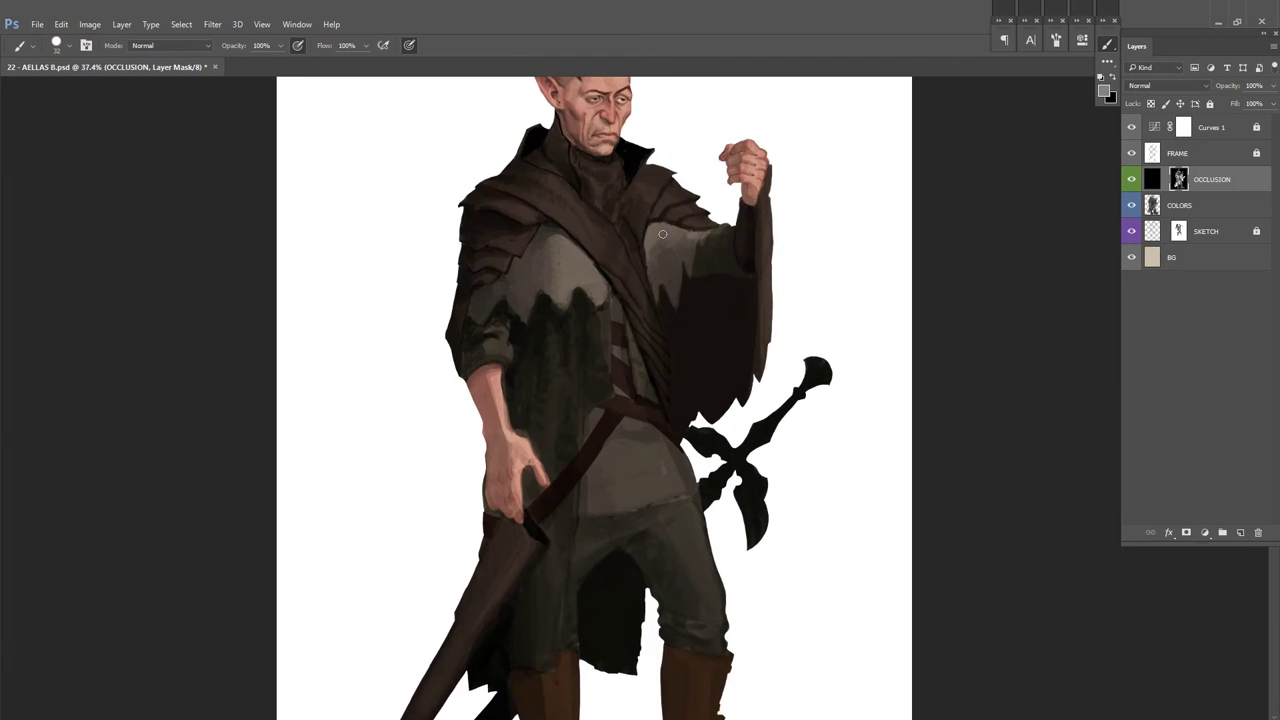
left_click_drag(723, 183, 748, 313)
left_click(698, 552)
key("Return")
Step: Return to the OCCLUSION mask and paint a dark shadow under the tunic hem and folds on the trousers
scroll(658, 427, "down", 1)
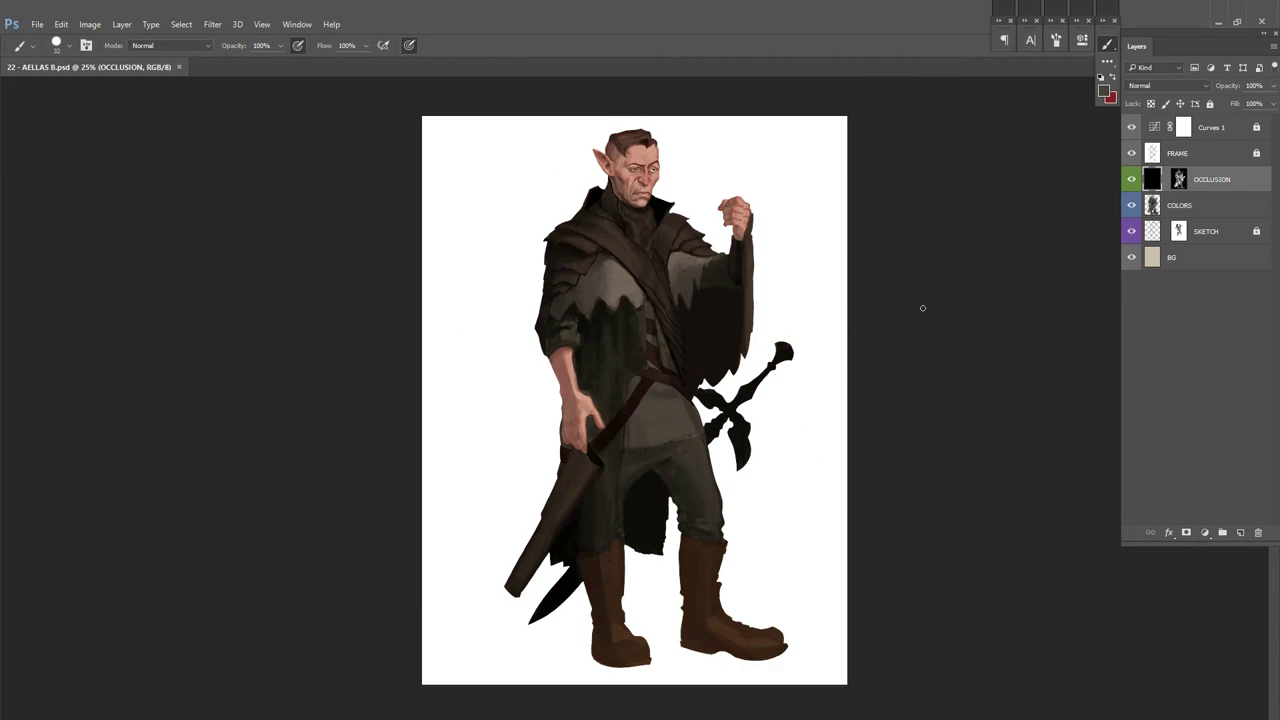
scroll(658, 427, "up", 1)
key("ctrl+backslash")
key("x")
left_click_drag(595, 442, 679, 420)
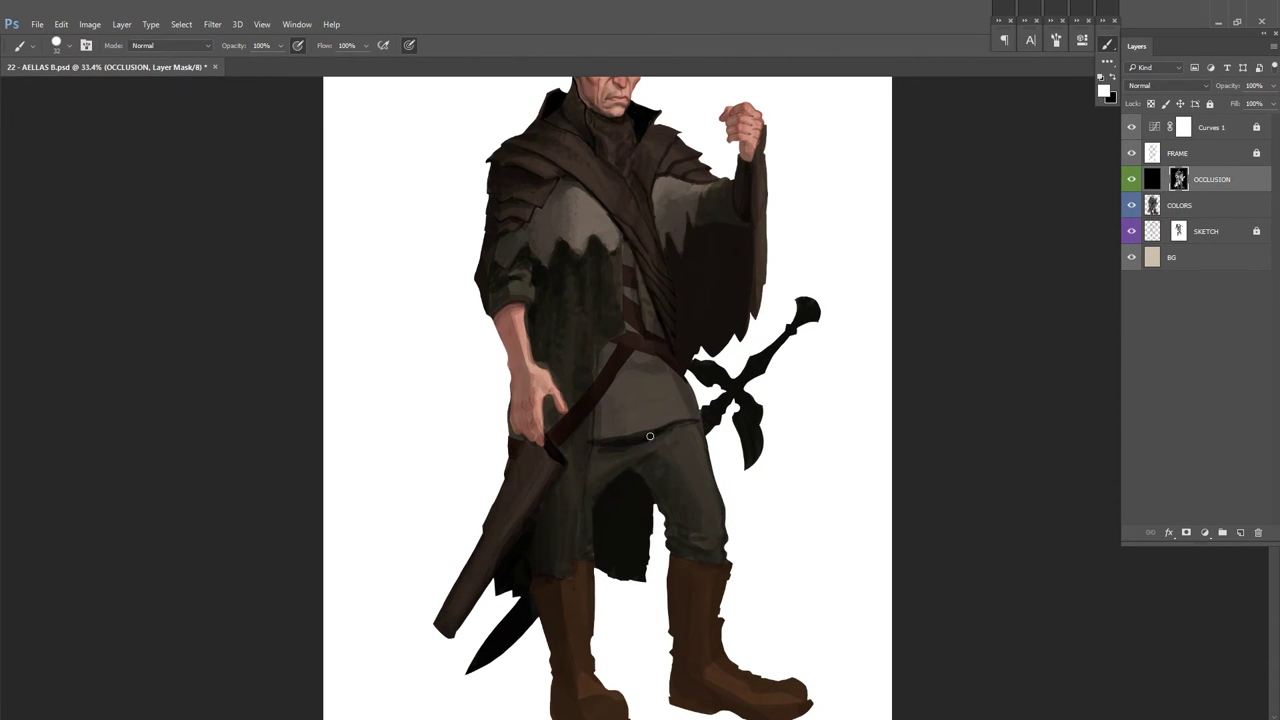
key("ctrl+0")
key("ctrl+shift+h")
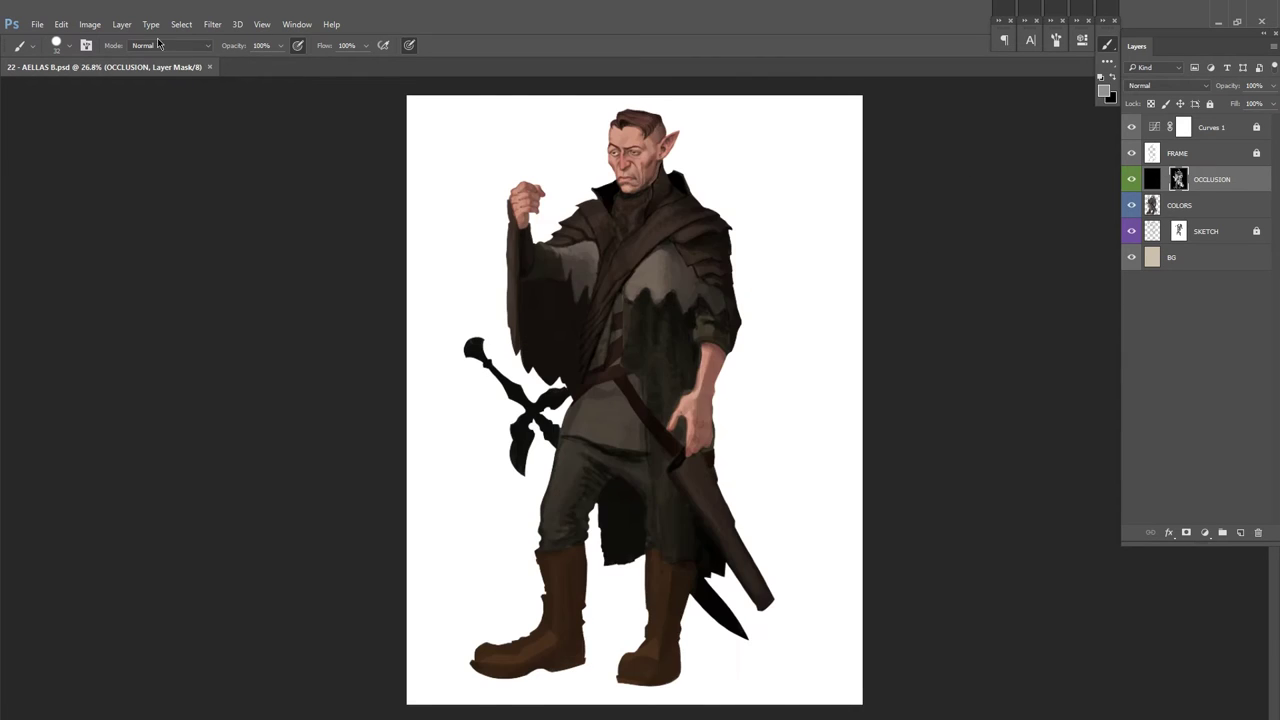
Step: Create a yellow-labelled layer named PAINTOVER above OCCLUSION and lock the OCCLUSION layer
key("ctrl+shift+n")
type("PAINTOVER")
key("Return")
key("alt+bracketleft")
key("alt+bracketleft")
left_click(1198, 180)
key("F12")
key("Return")
key("Return")
key("Return")
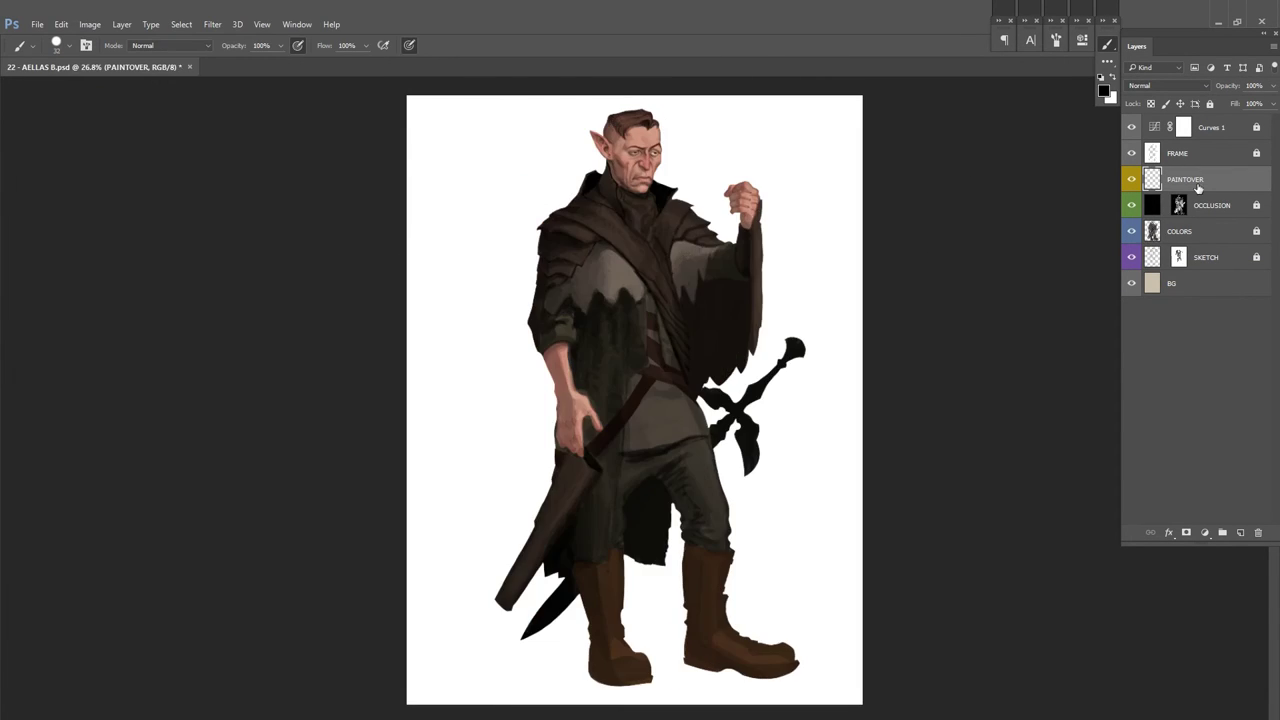
Step: Paint dark brown ankle flaps over the fronts of both boots on the PAINTOVER layer
scroll(790, 344, "down", 3)
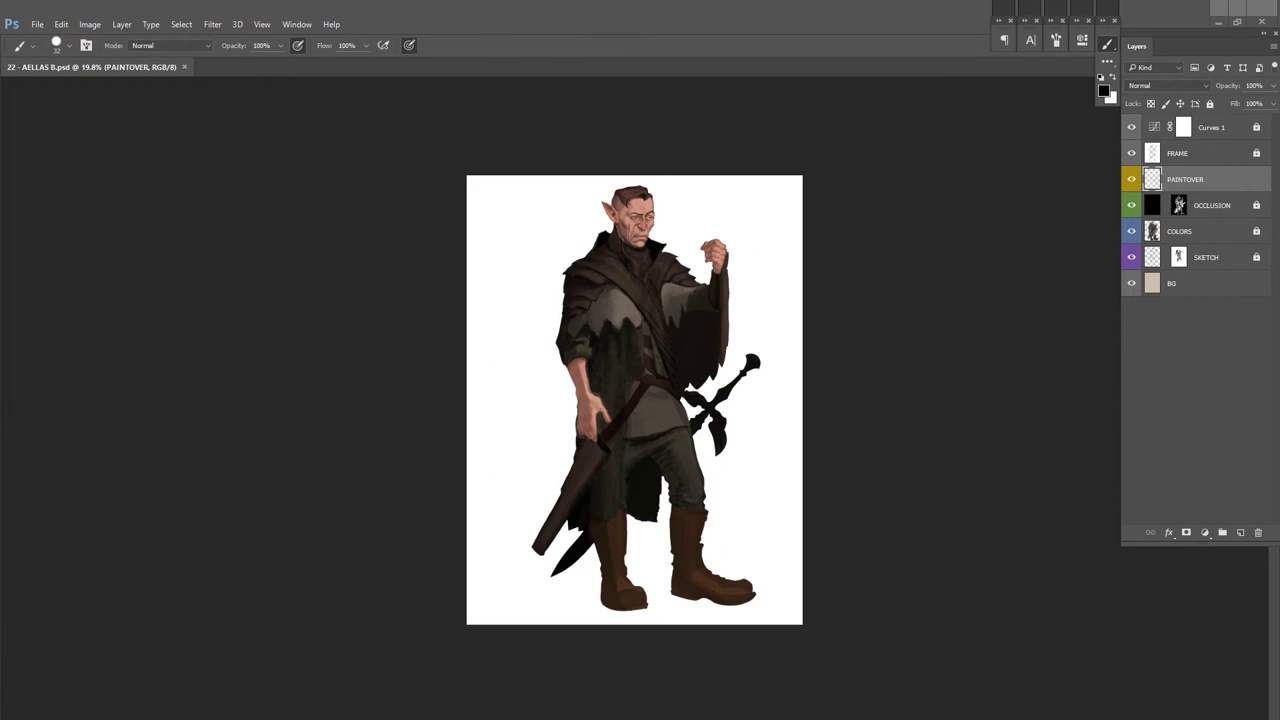
scroll(740, 590, "up", 5)
mouse_move(785, 458)
left_mouse_down()
mouse_move(740, 480)
mouse_move(528, 461)
left_mouse_up()
left_click_drag(809, 410, 857, 394)
mouse_move(242, 463)
left_mouse_down()
mouse_move(391, 434)
mouse_move(515, 459)
left_mouse_up()
left_click_drag(865, 248, 757, 363)
mouse_move(672, 345)
left_mouse_down()
mouse_move(663, 400)
mouse_move(705, 450)
left_mouse_up()
left_click_drag(640, 380, 670, 440)
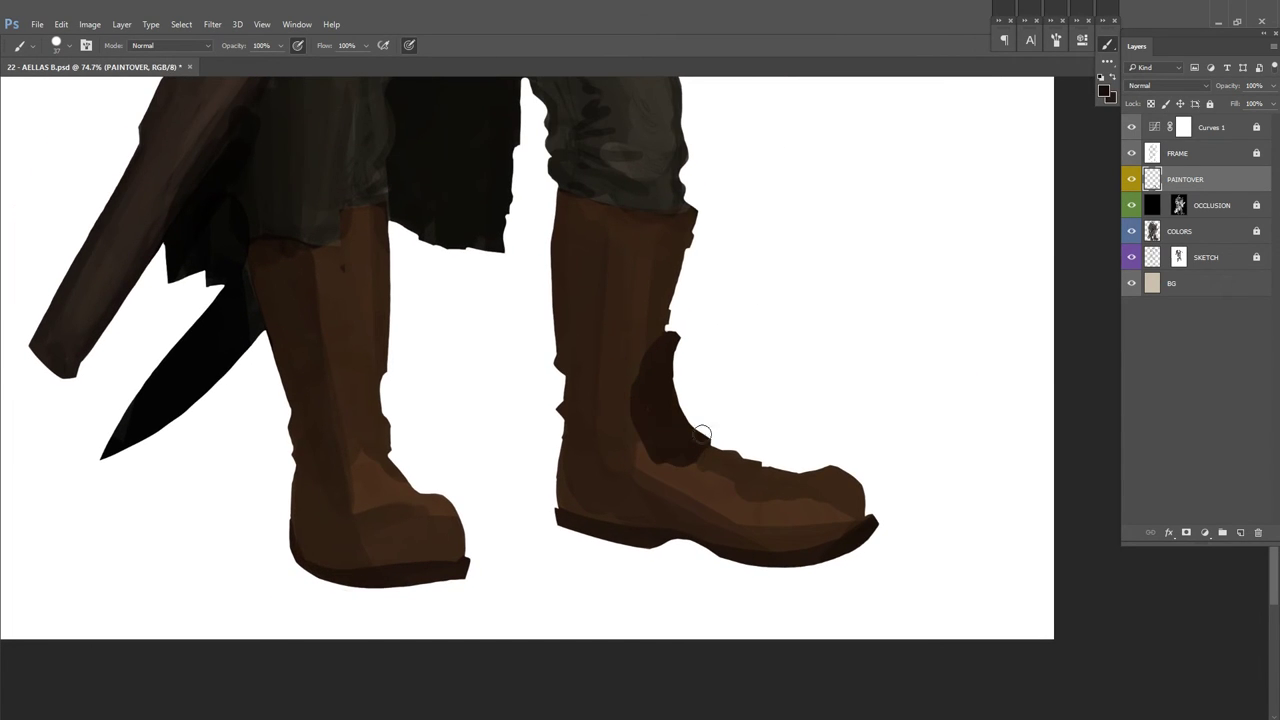
mouse_move(335, 360)
left_mouse_down()
mouse_move(385, 452)
mouse_move(354, 403)
mouse_move(345, 445)
left_mouse_up()
mouse_move(701, 387)
left_mouse_down()
mouse_move(790, 371)
mouse_move(749, 349)
left_mouse_up()
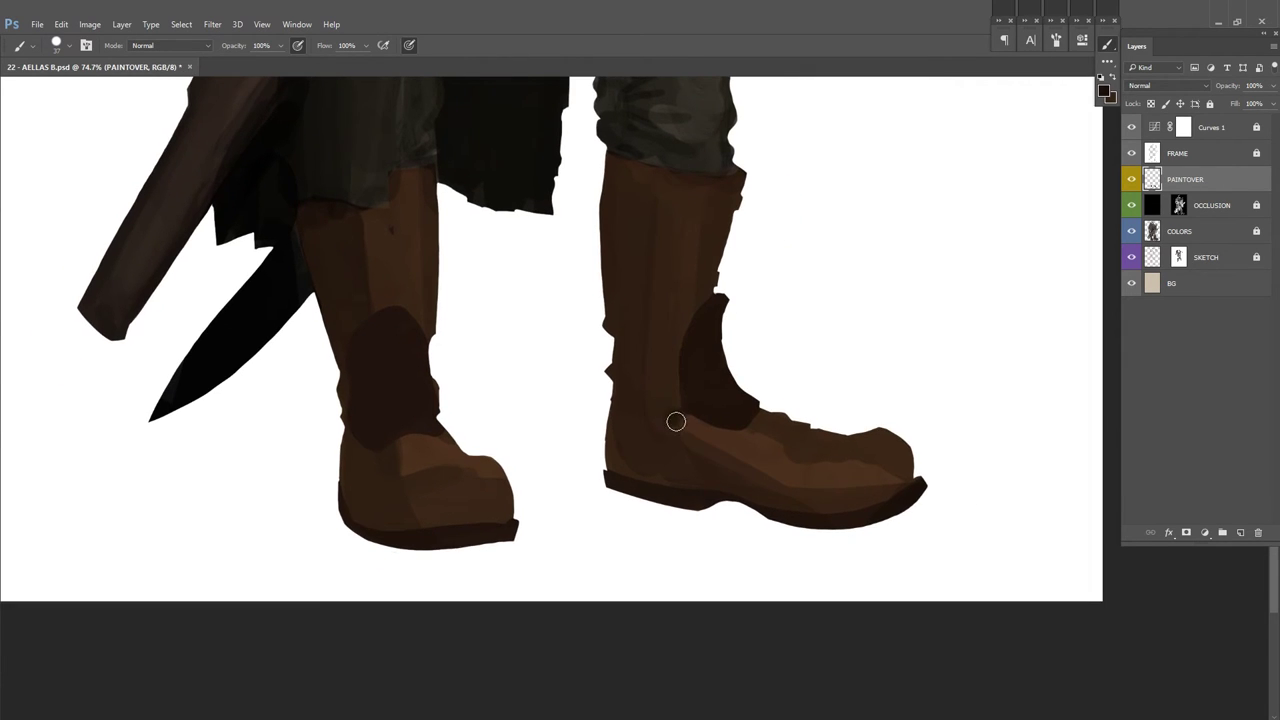
Step: Add dark ankle and instep straps to the side-view boot and smooth the brown leather on both feet
left_click_drag(679, 422, 705, 478)
left_click_drag(605, 405, 755, 412)
key("h")
mouse_move(755, 412)
left_mouse_down()
mouse_move(826, 251)
mouse_move(560, 277)
mouse_move(574, 277)
mouse_move(600, 378)
mouse_move(528, 331)
left_mouse_up()
right_click(906, 340)
left_click(691, 351)
left_click_drag(423, 403, 475, 525)
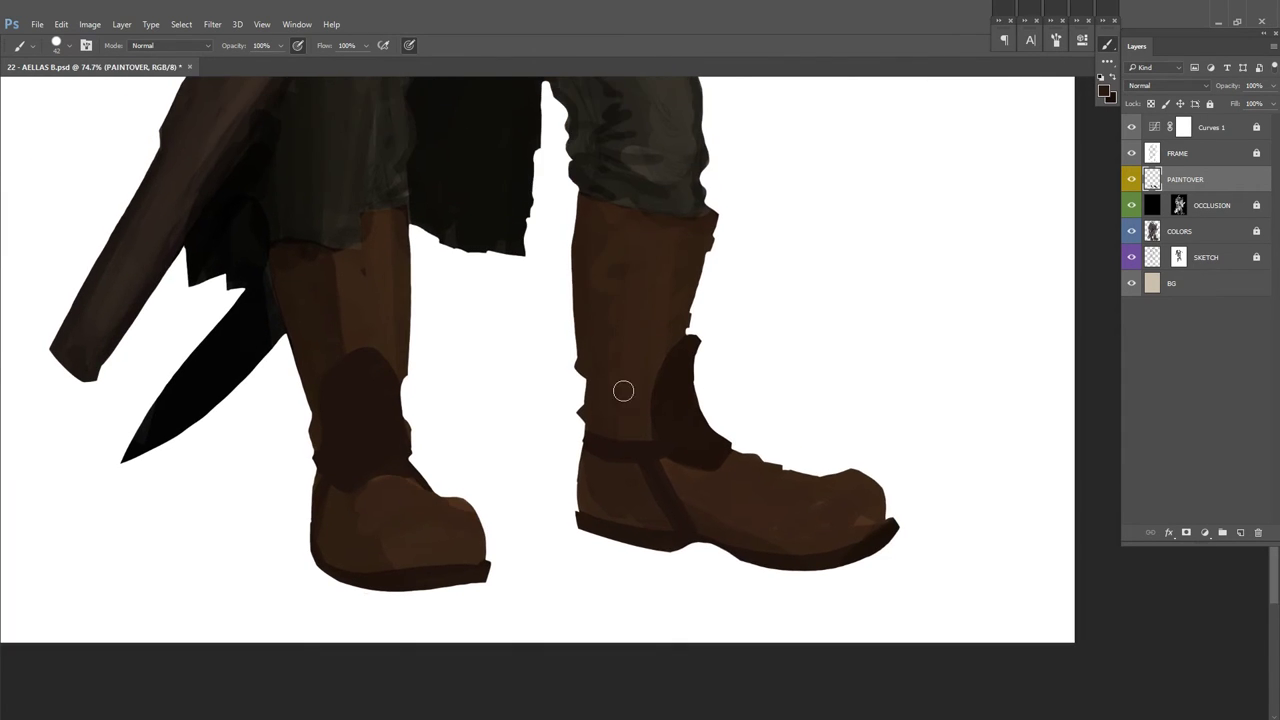
scroll(602, 323, "down", 3)
scroll(602, 323, "right", 1)
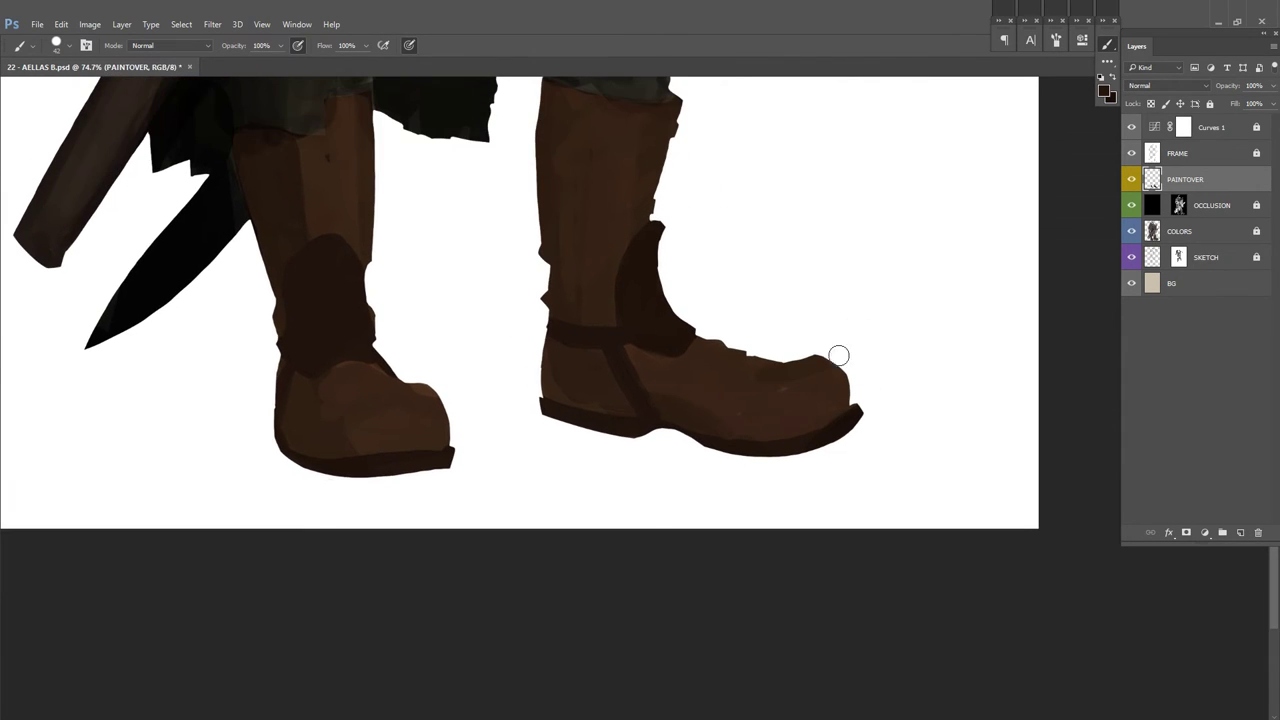
Step: Paint soft wrinkles and a dark top edge on the side-view boot's shaft using smaller brushes
scroll(671, 400, "up", 5)
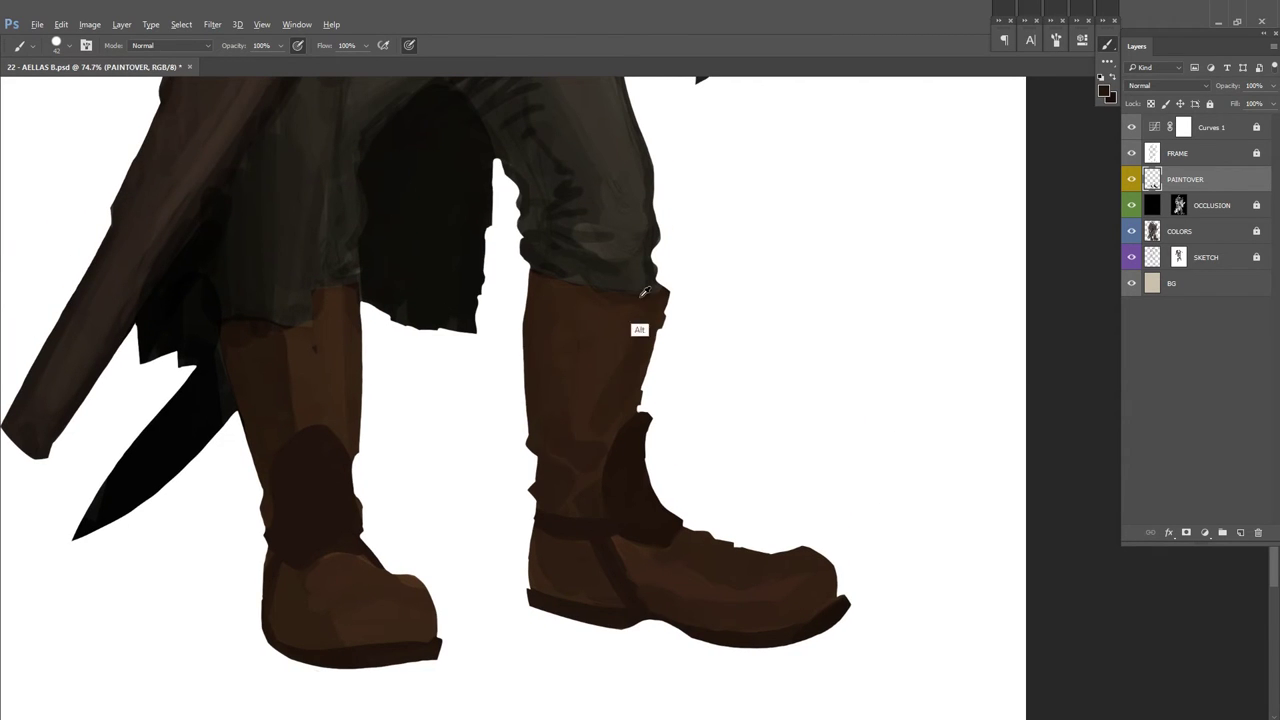
right_click(649, 330)
key("Return")
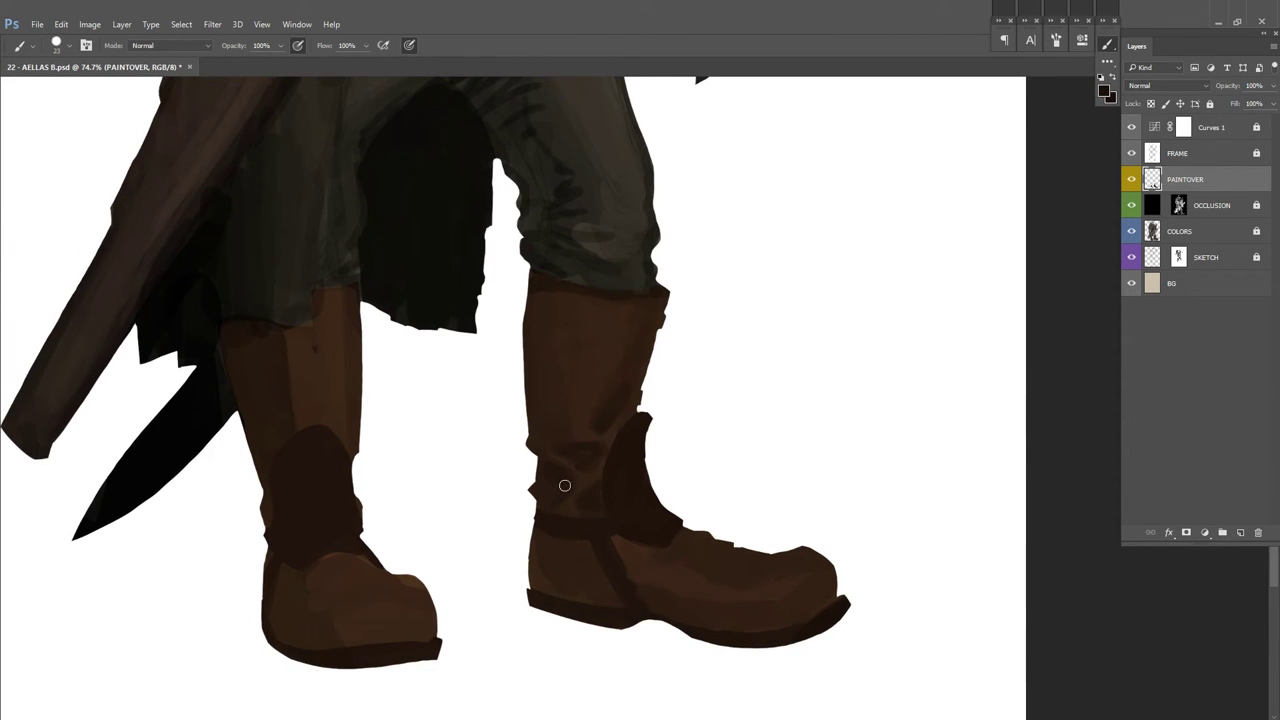
right_click(571, 343)
key("Return")
scroll(700, 340, "down", 3)
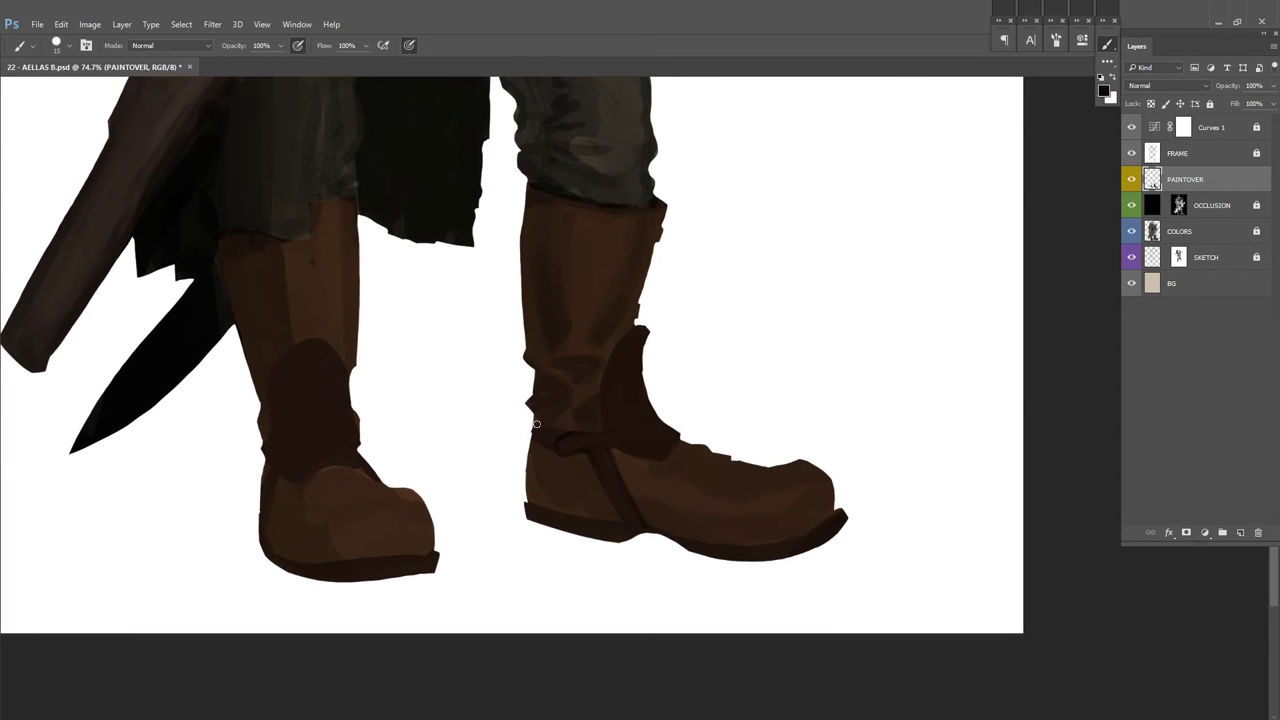
Step: Detail the side-view boot's ankle strap and flap with dark outlines, a loose strap end and an instep seam
key("bracketright")
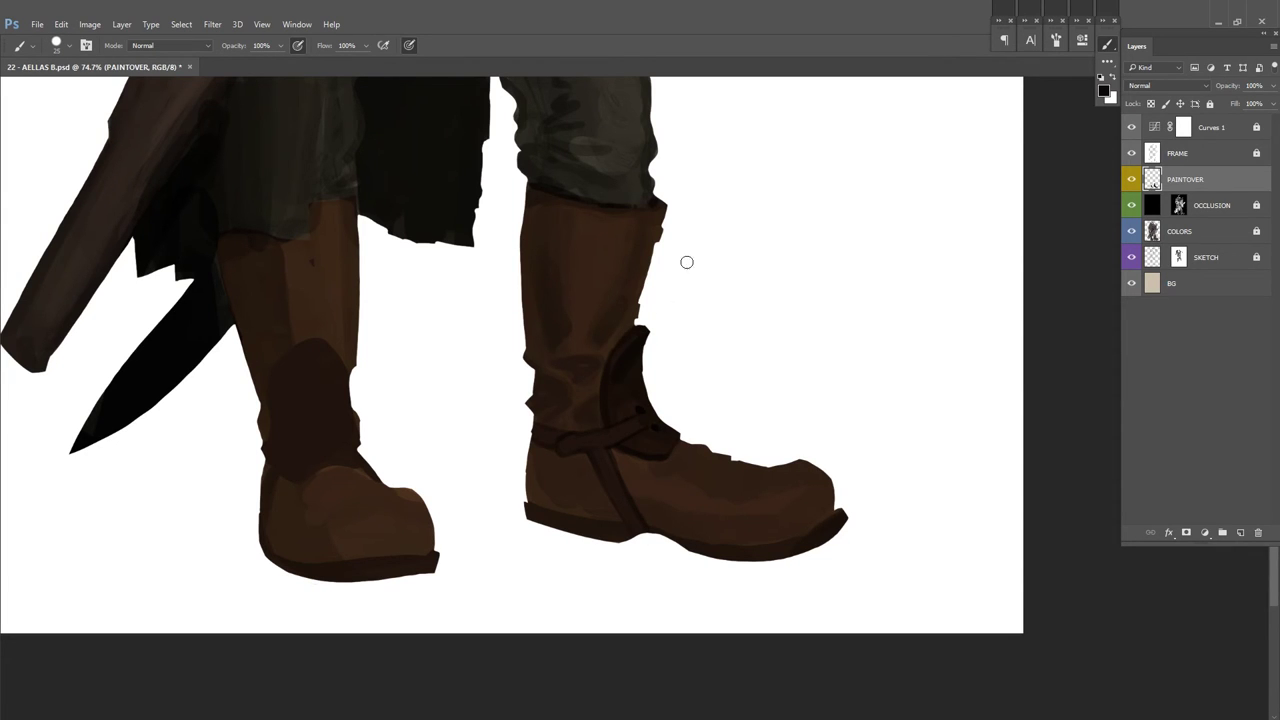
scroll(601, 377, "down", 2)
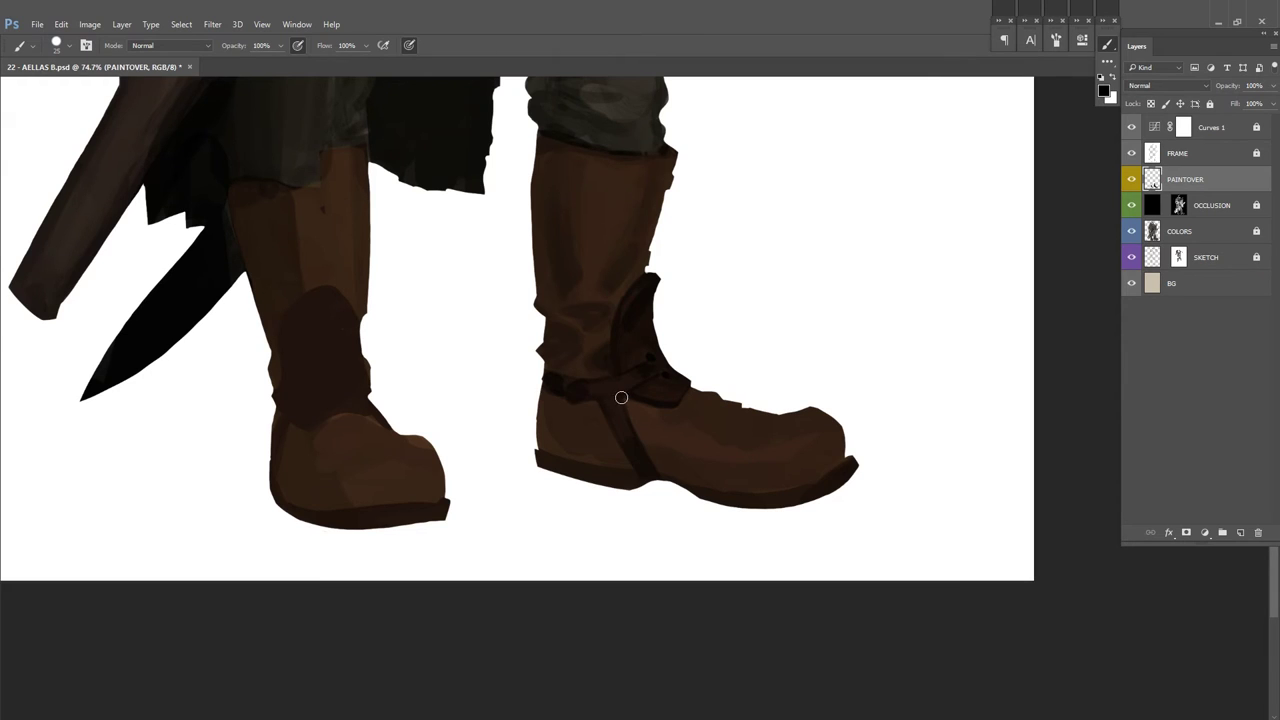
left_click_drag(612, 398, 580, 416)
key("bracketleft")
left_click_drag(745, 410, 715, 432)
scroll(643, 282, "right", 1)
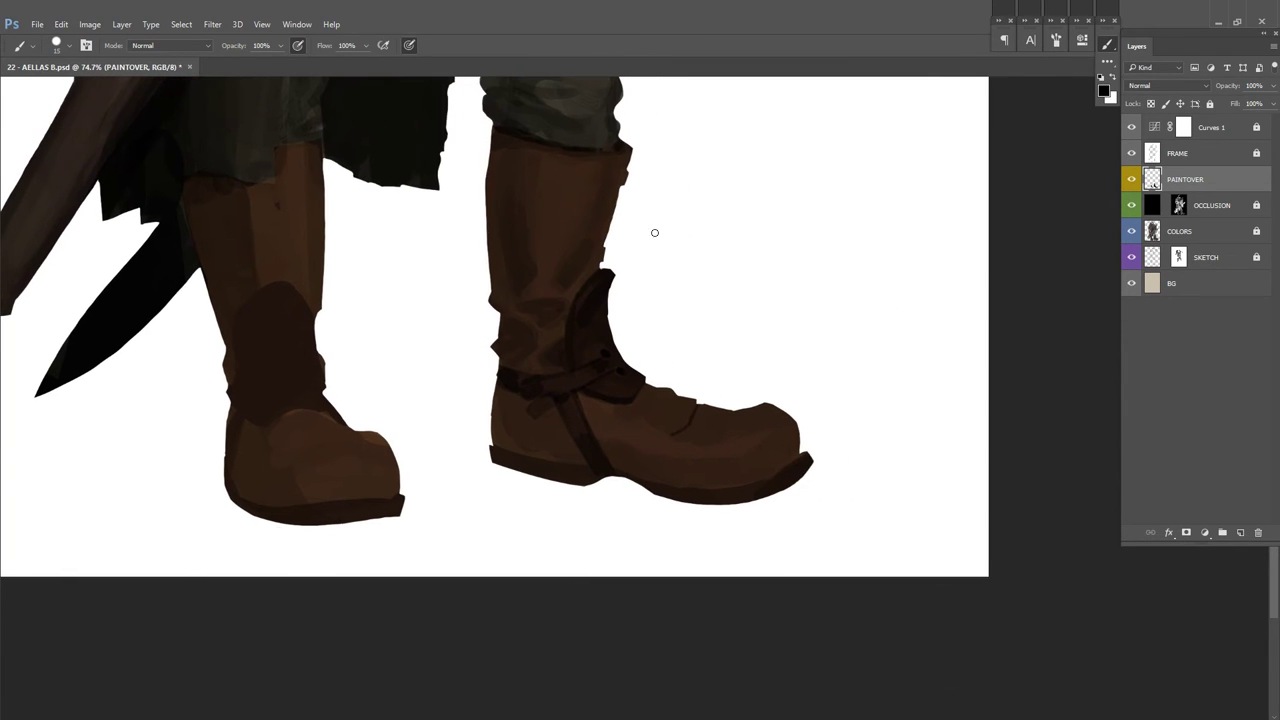
Step: Paint dark lace holes along the side-view boot's instep, mirror the canvas and save the file
left_click_drag(585, 403, 669, 431)
key("h")
scroll(590, 410, "down", 1)
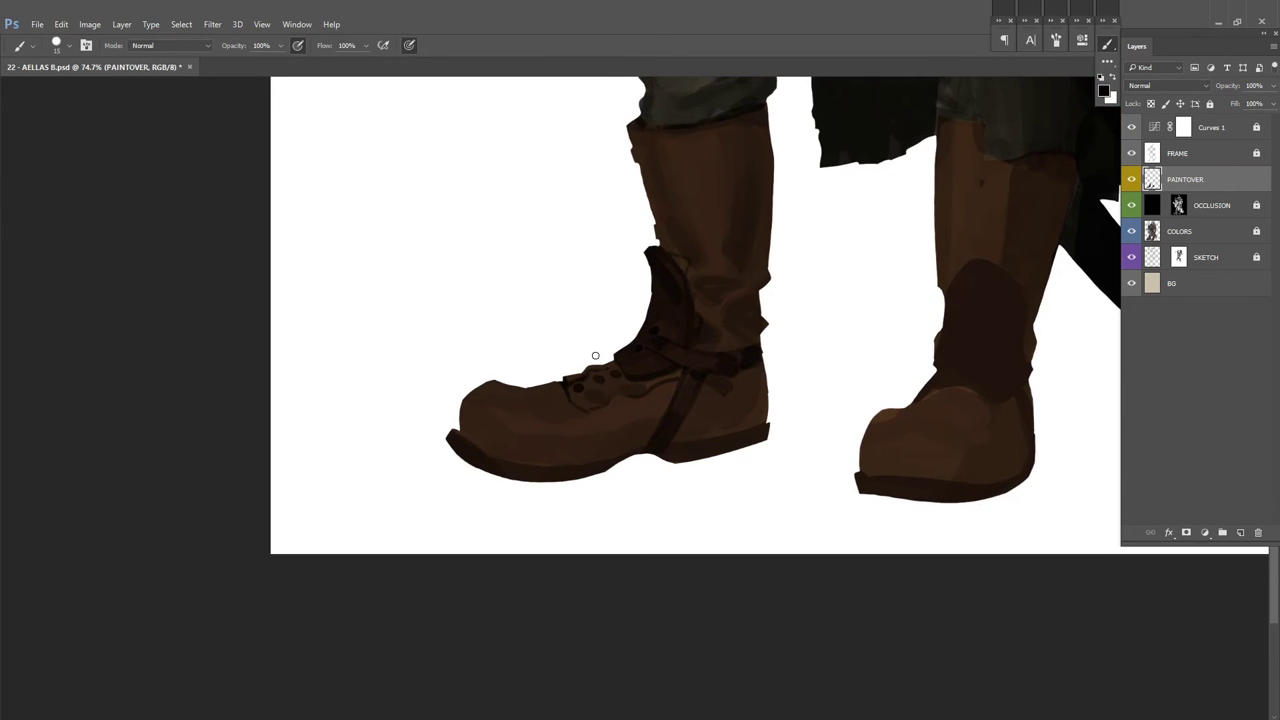
scroll(650, 360, "right", 1)
key("ctrl+s")
Step: Paint leather creases and shading across the side-view boot's toe and instep
right_click(646, 401)
key("Return")
scroll(594, 443, "left", 1)
scroll(560, 430, "right", 1)
right_click(590, 440)
key("Return")
scroll(633, 450, "down", 3)
scroll(633, 450, "left", 5)
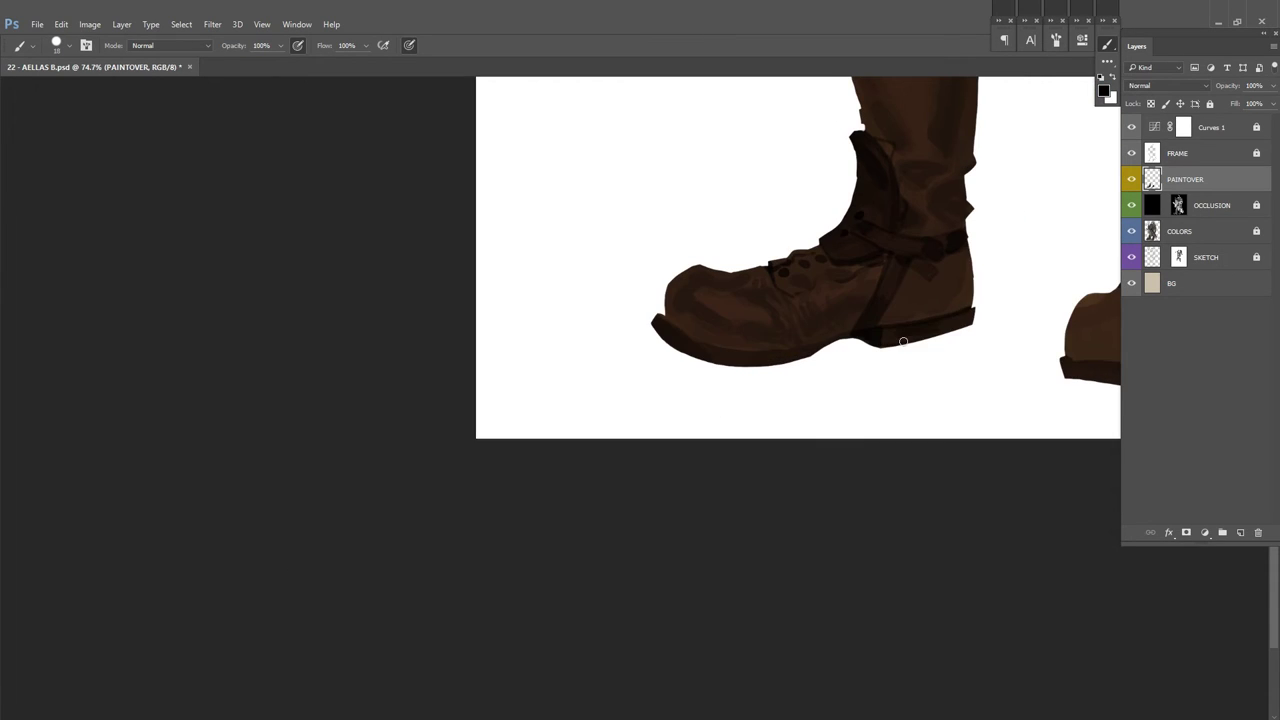
Step: Darken the side-view boot's sole and add a vertical seam with shading at the heel
left_click(837, 328, "alt")
key("ctrl+s")
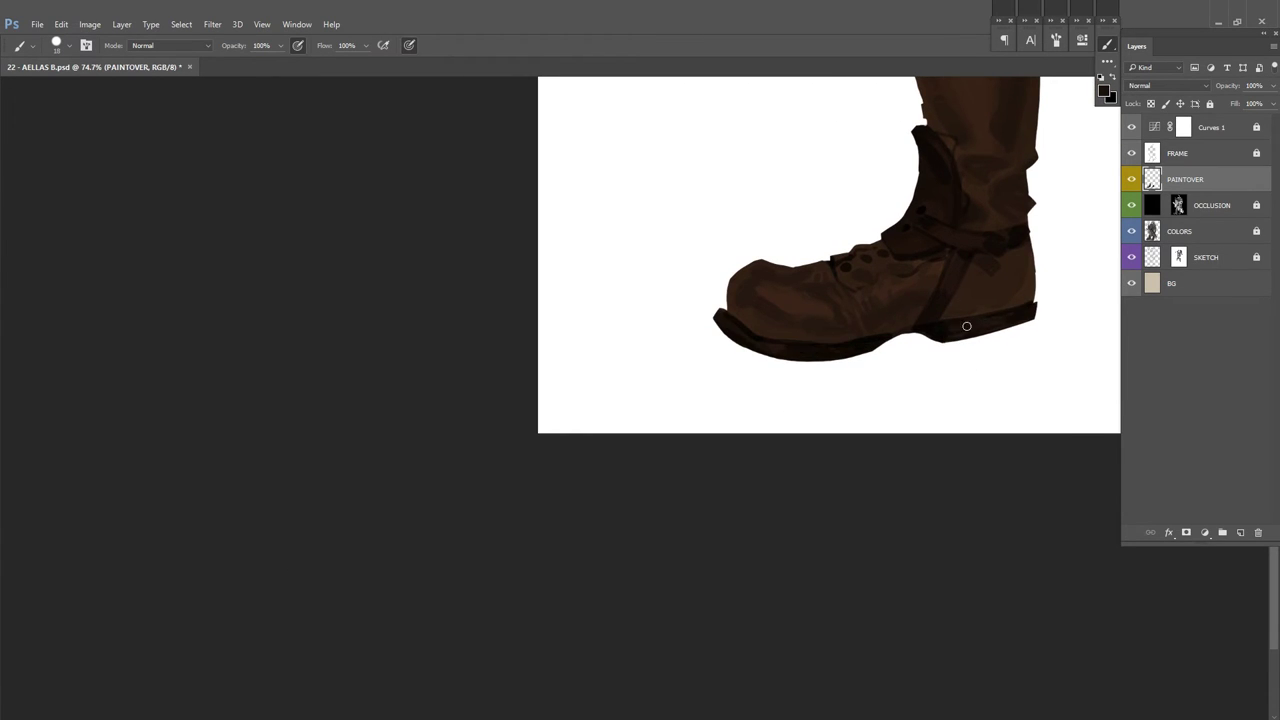
key("x")
mouse_move(959, 318)
left_mouse_down()
mouse_move(868, 391)
mouse_move(822, 405)
left_mouse_up()
scroll(868, 391, "right", 2)
scroll(868, 391, "up", 1)
scroll(820, 406, "up", 1)
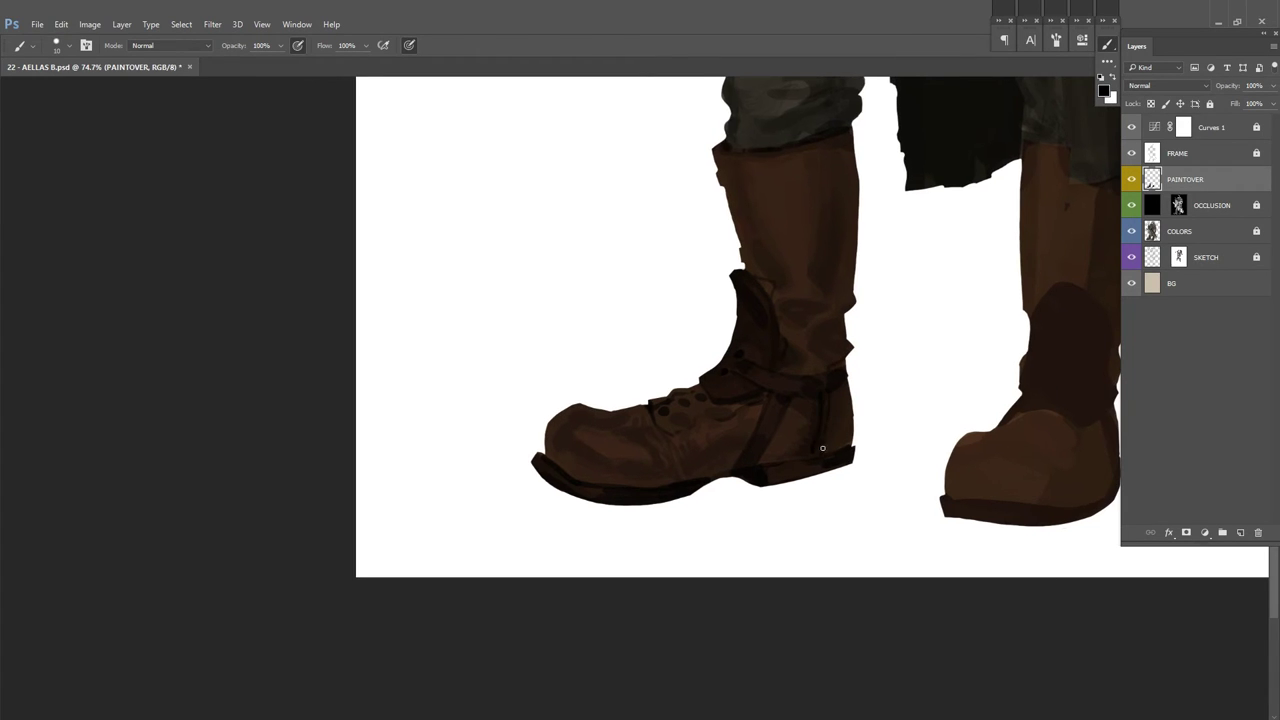
right_click(823, 442)
Step: Fill the FRAME layer around the character with black and return to the PAINTOVER layer
left_click(1180, 153)
key("alt+BackSpace")
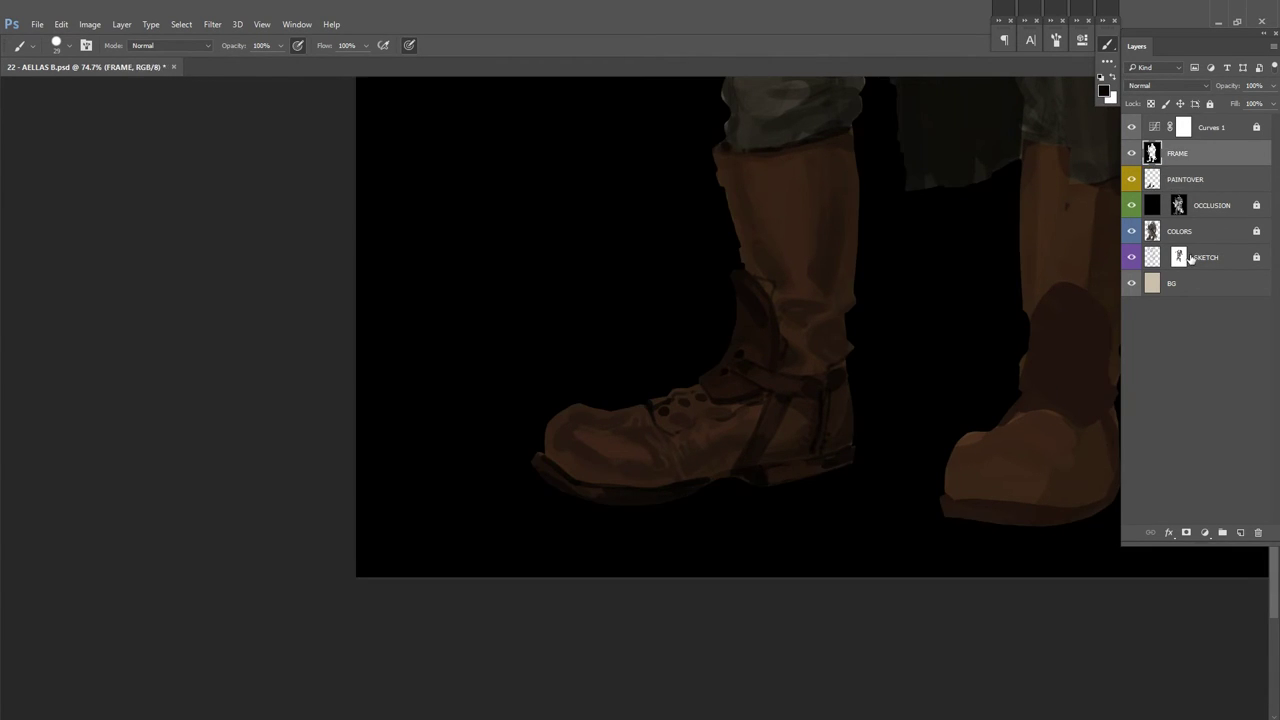
left_click(1185, 179)
Step: Deepen the shading and wrinkles along the back of the side-view boot's shaft, and save the file
scroll(777, 323, "right", 3)
scroll(851, 397, "right", 3)
scroll(851, 397, "up", 3)
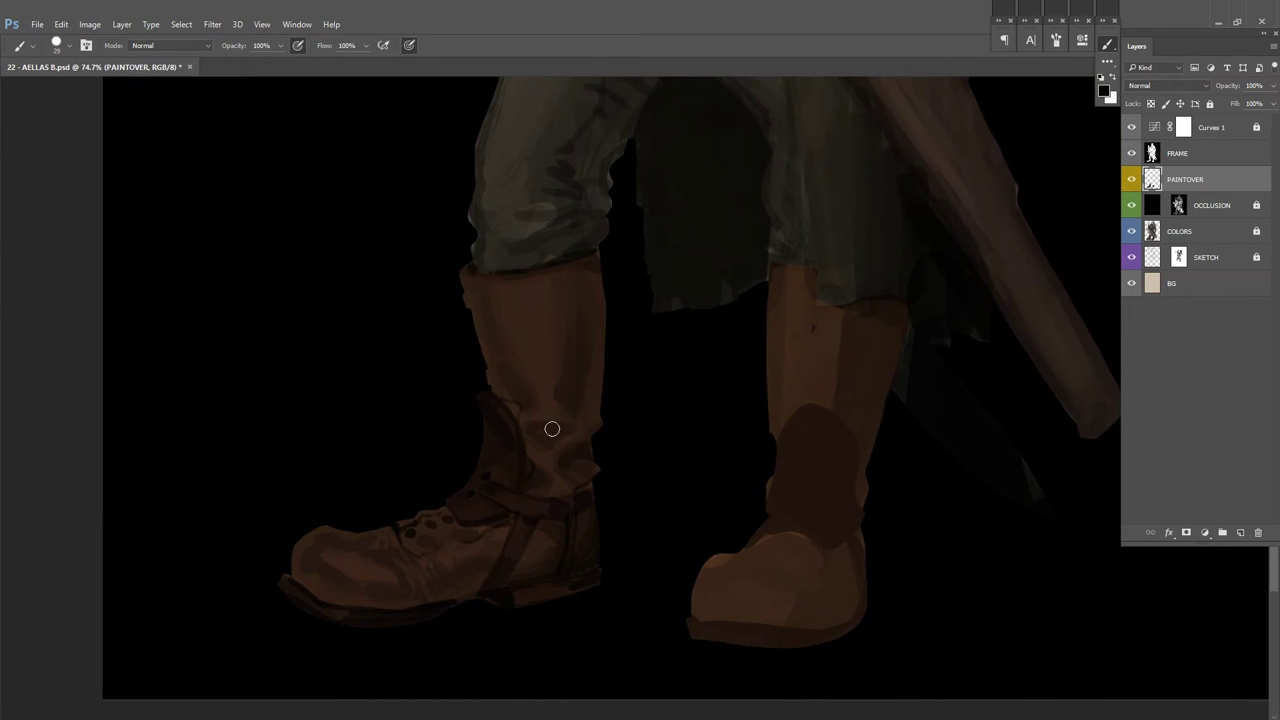
scroll(575, 463, "right", 2)
scroll(575, 463, "up", 1)
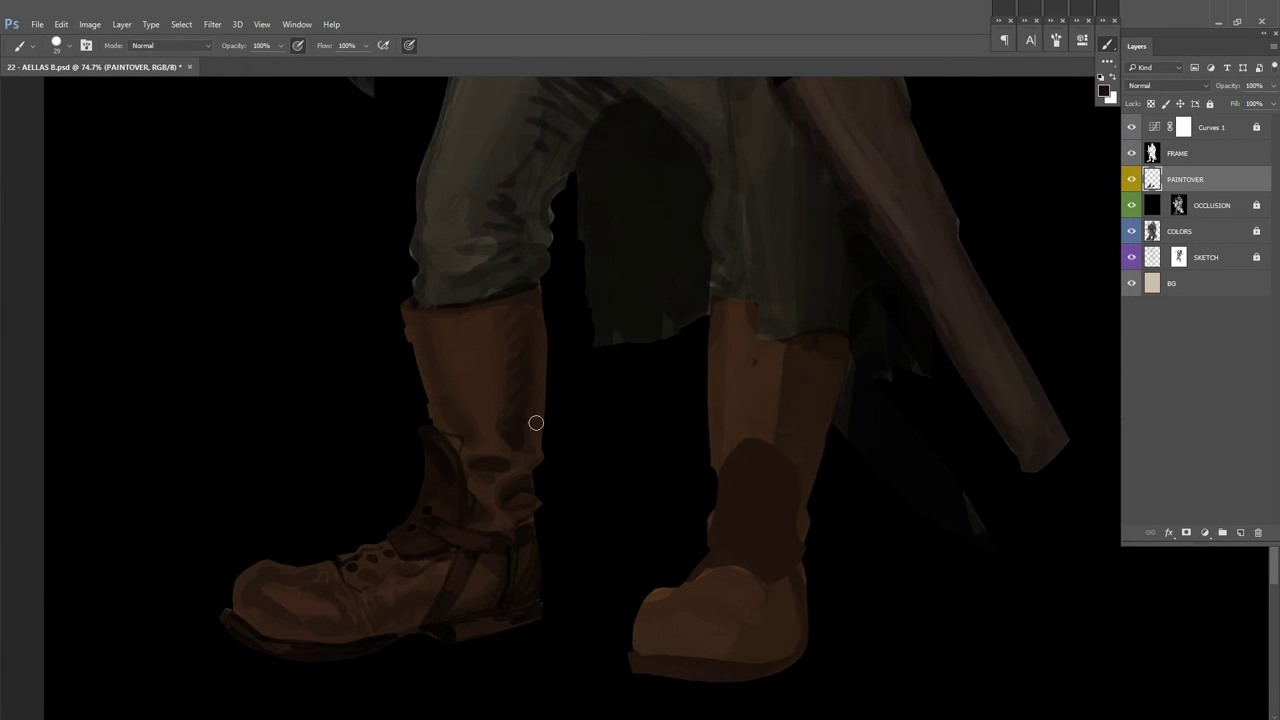
key("ctrl+s")
scroll(577, 423, "down", 3)
scroll(577, 423, "left", 1)
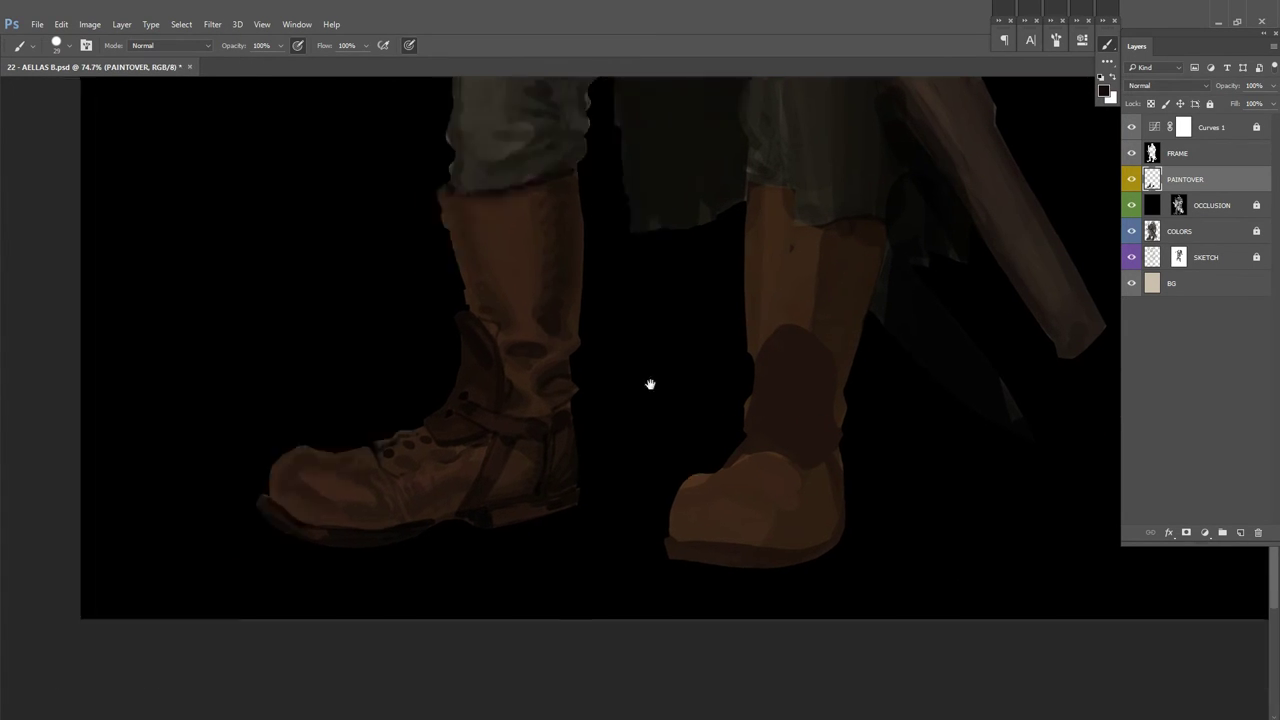
Step: Paint a small grey metal buckle on the side-view boot's ankle strap, save the file and mirror the canvas
scroll(857, 508, "up", 3)
scroll(857, 508, "left", 4)
scroll(857, 508, "down", 3)
right_click(791, 361)
left_click(875, 328)
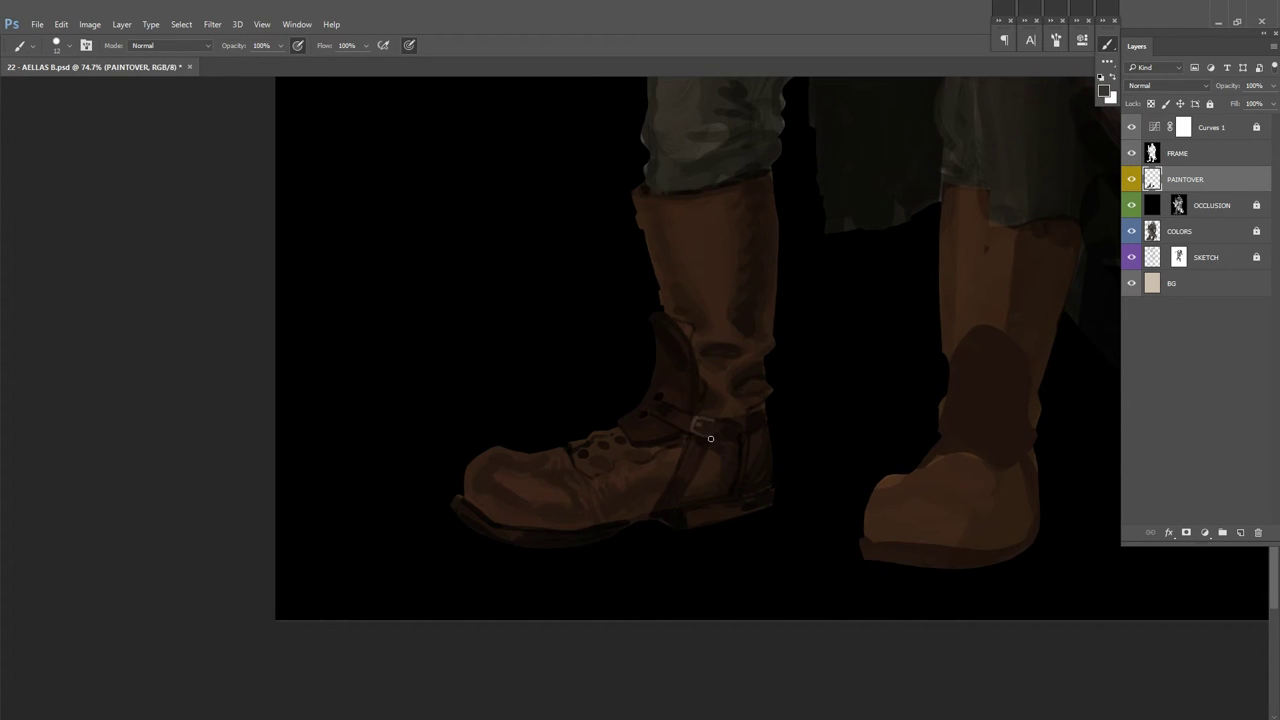
key("x")
key("ctrl+s")
left_click(681, 336, "alt")
scroll(748, 392, "up", 1)
scroll(748, 392, "right", 1)
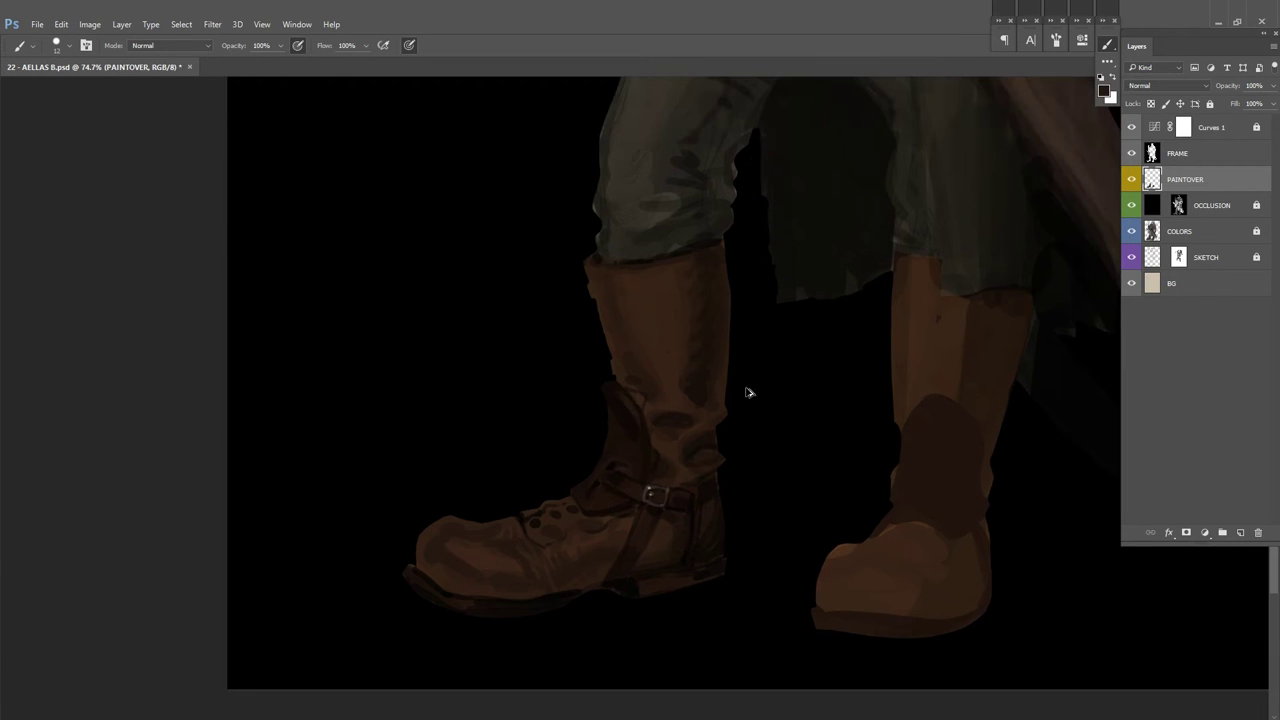
scroll(746, 388, "down", 1)
key("ctrl+shift+h")
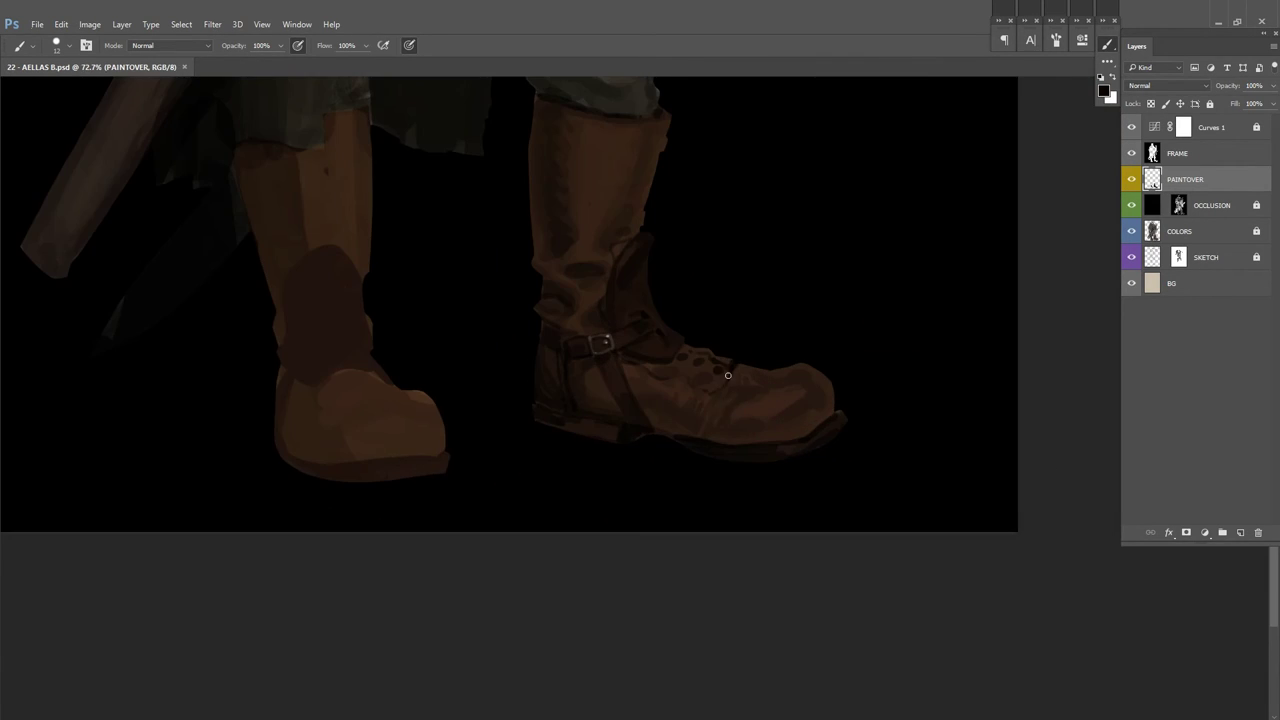
Step: Darken the side-view boot's foot, instep and toe cap with broad soft strokes from a much larger brush
key("bracketright")
key("bracketright")
key("bracketright")
key("bracketright")
key("bracketright")
key("bracketright")
key("bracketright")
key("bracketright")
key("bracketright")
key("bracketright")
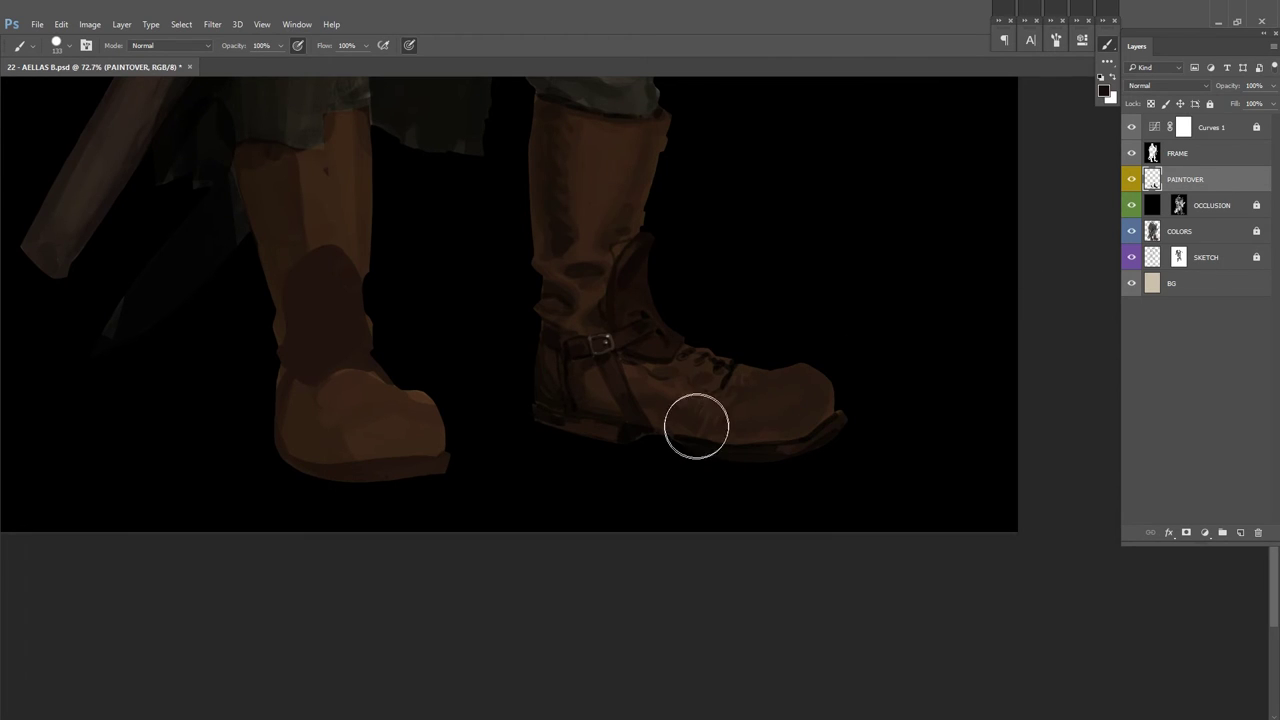
scroll(700, 387, "down", 2)
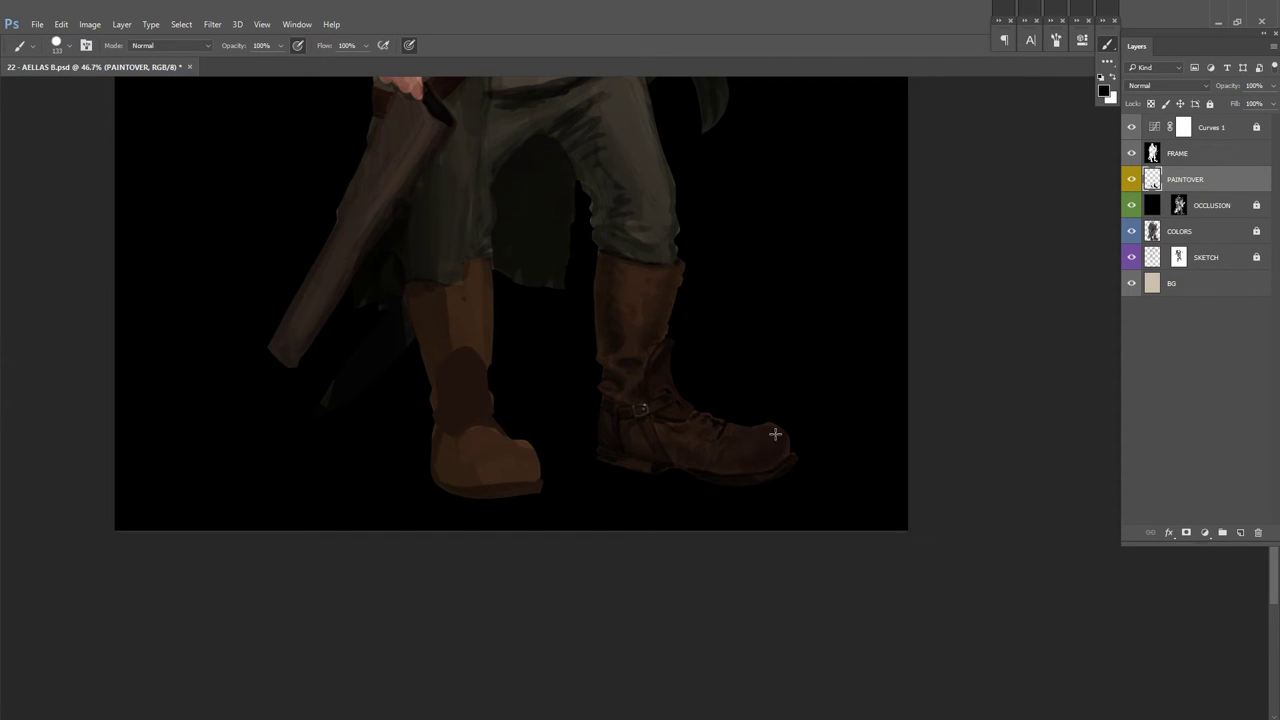
scroll(771, 443, "up", 3)
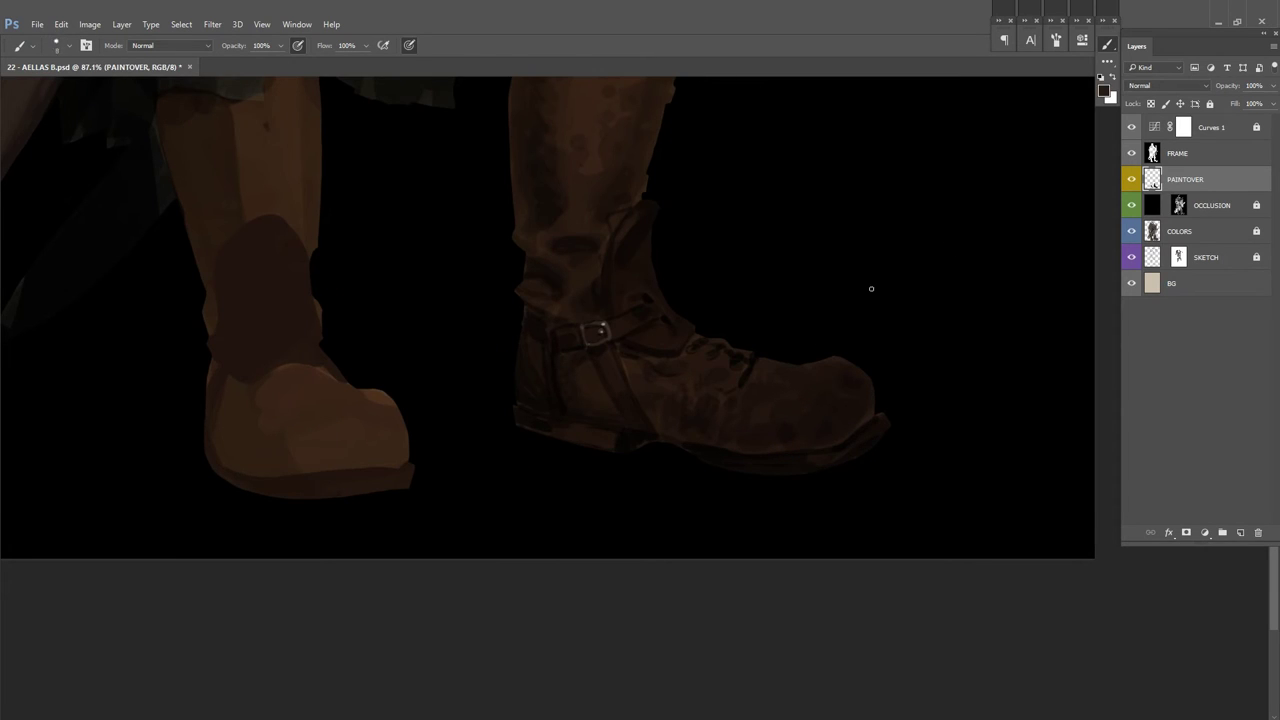
Step: Add a new layer and draw fine light wrinkle and scuff lines over the side-view boot's instep, toe and ankle folds
key("ctrl+shift+n")
key("Return")
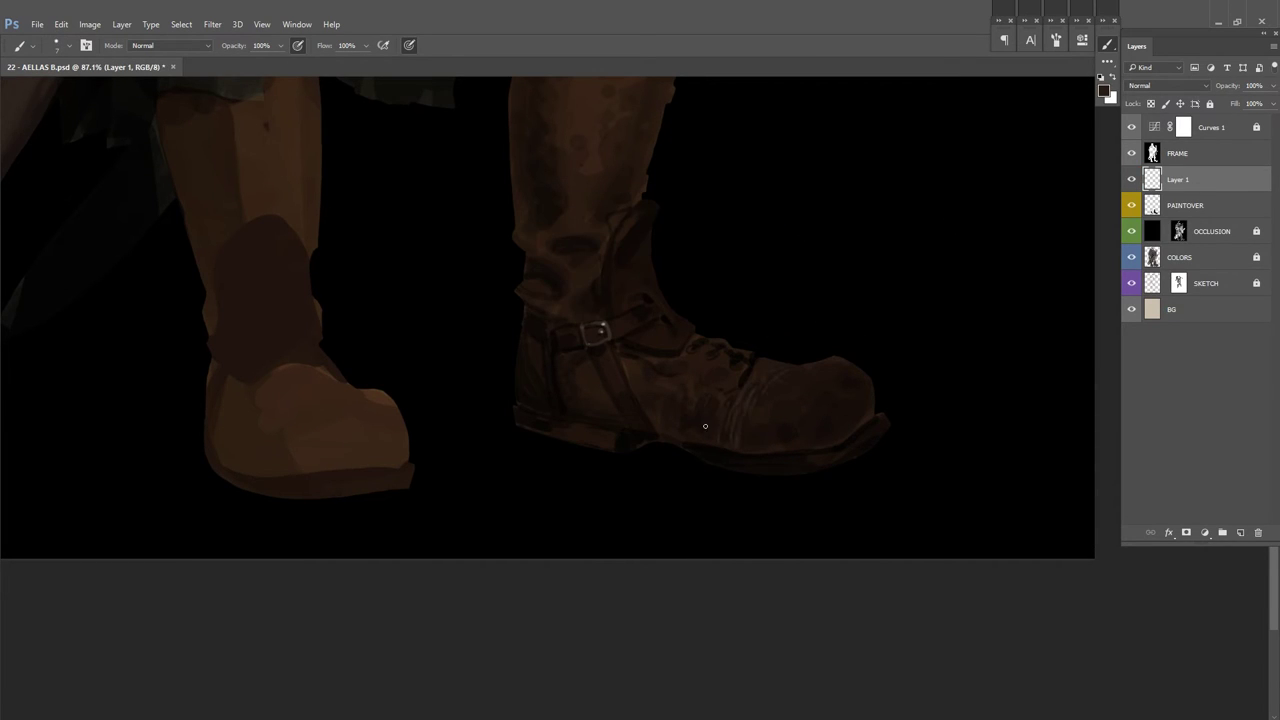
scroll(738, 431, "up", 4)
scroll(700, 420, "left", 1)
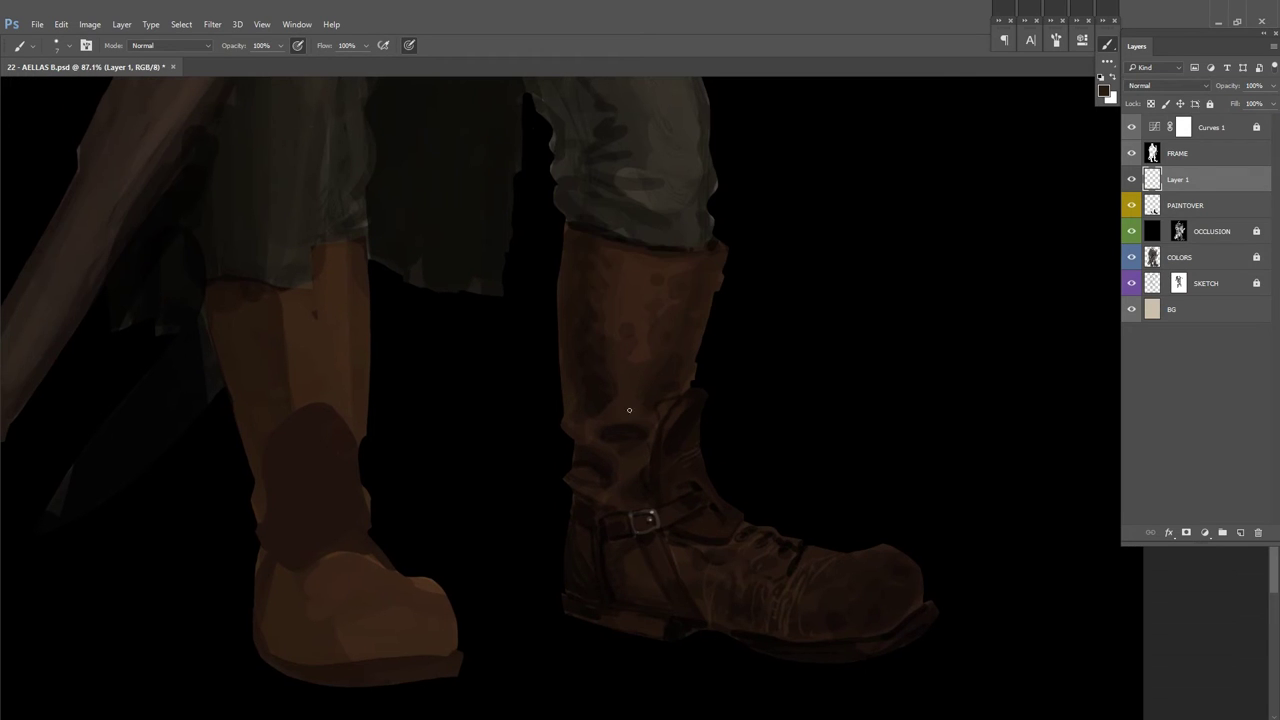
scroll(794, 343, "down", 3)
scroll(794, 343, "right", 1)
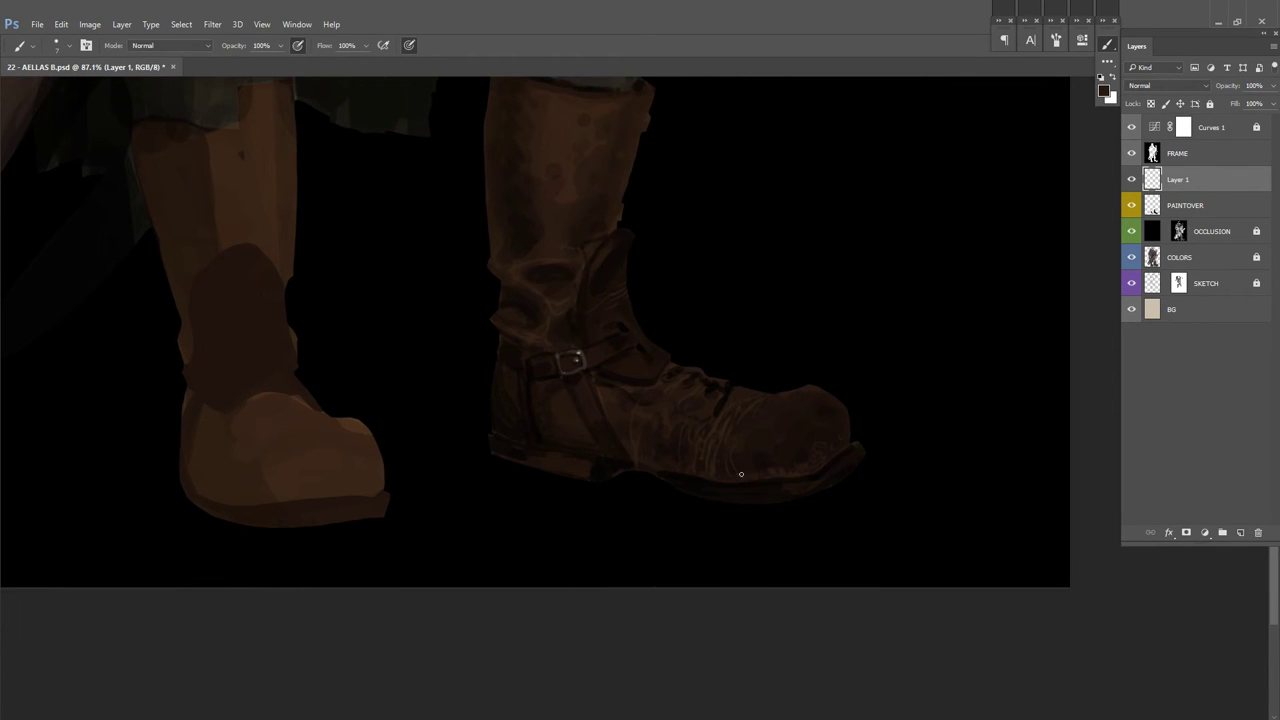
Step: Save the file and paint dark creases across the side-view boot's toe area
key("ctrl+s")
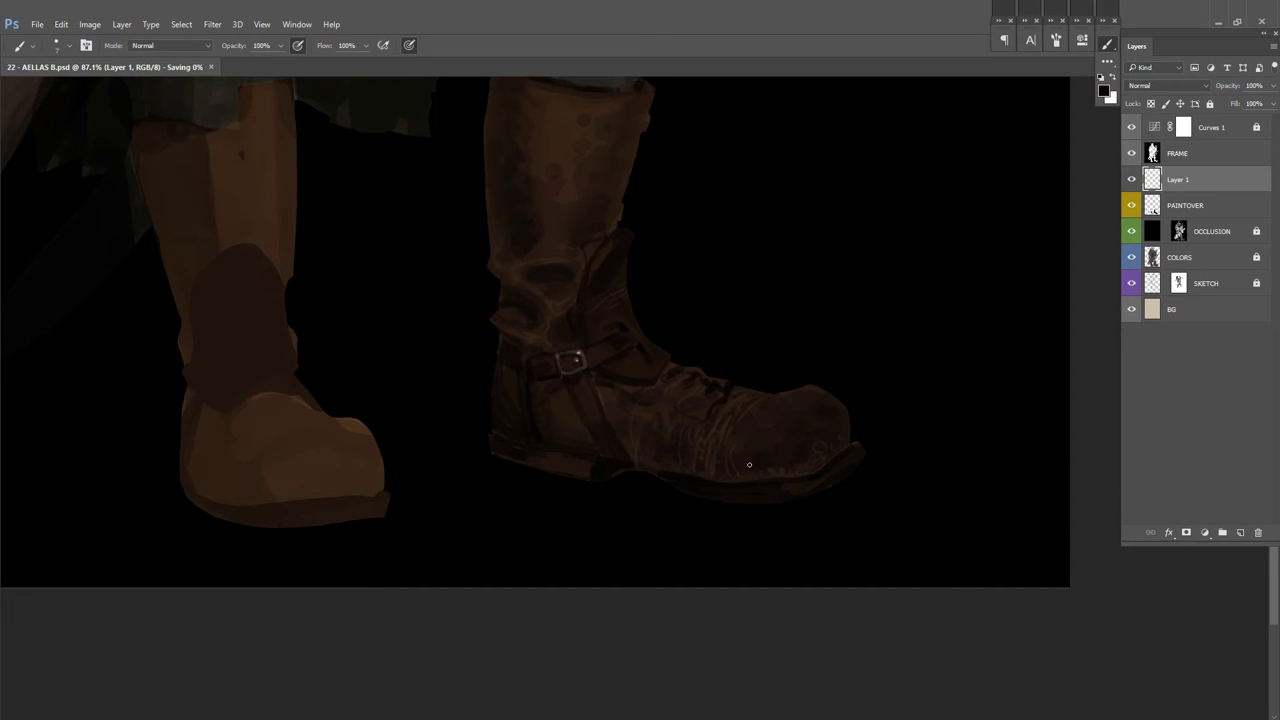
left_click_drag(750, 448, 745, 478)
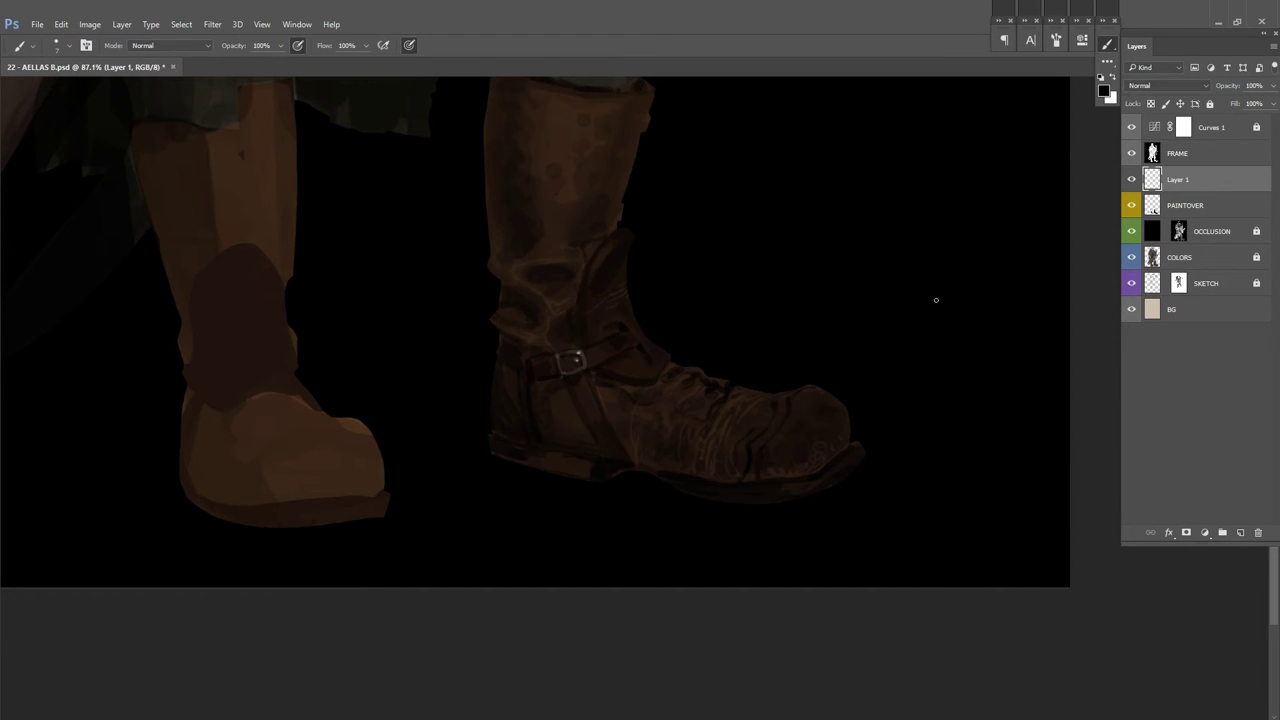
scroll(762, 441, "down", 1)
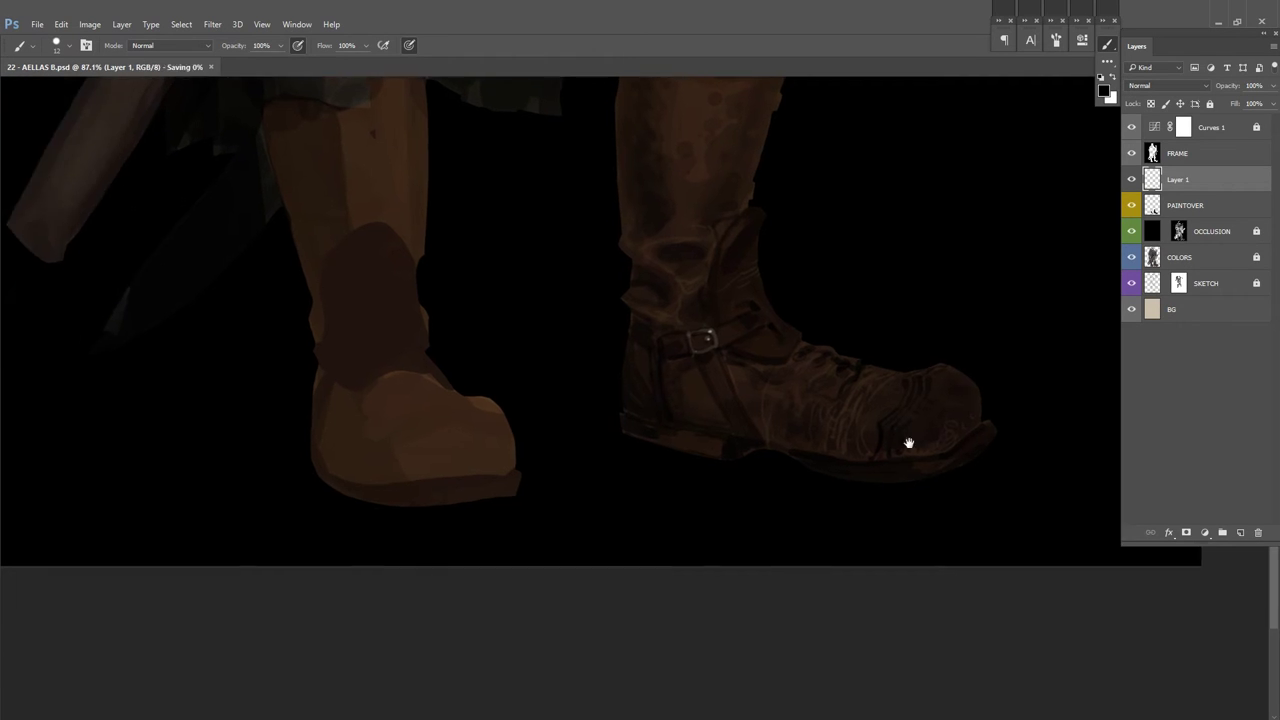
Step: Paint a dark vertical seam with two short straps along the front edge of the side-view boot's shaft
mouse_move(927, 403)
left_mouse_down()
mouse_move(823, 477)
mouse_move(760, 440)
left_mouse_up()
left_click_drag(765, 375, 745, 392)
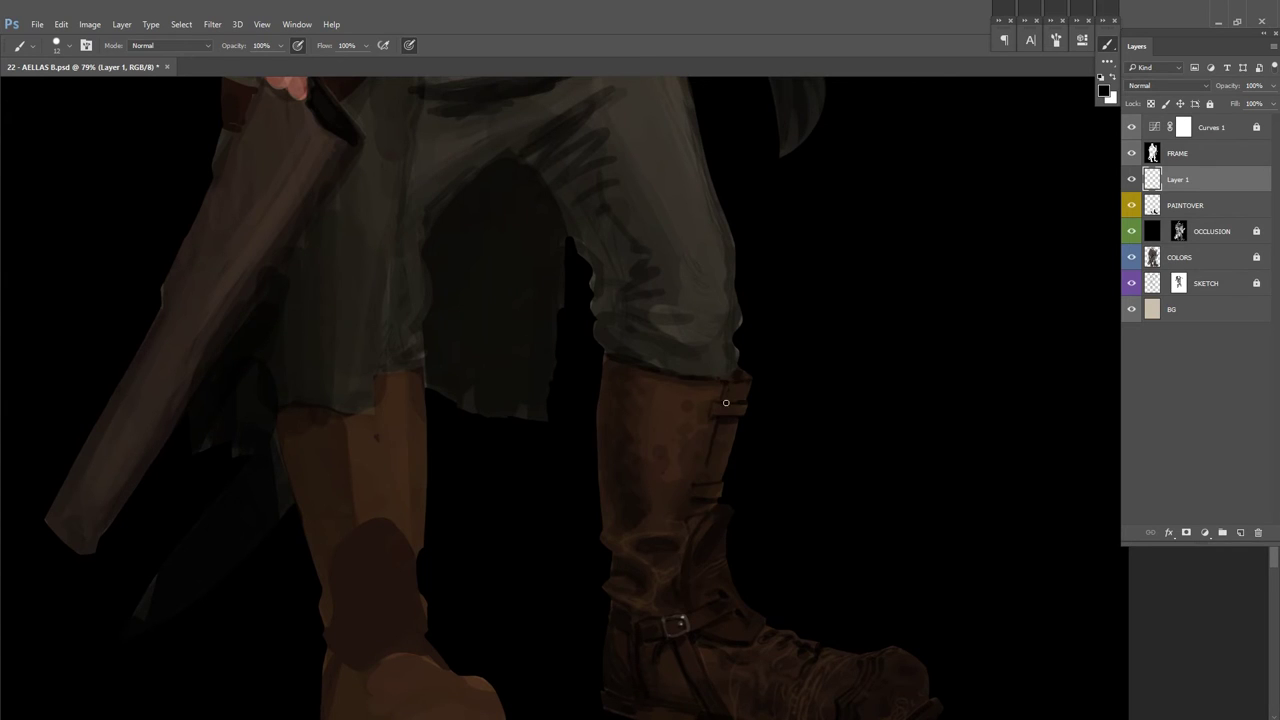
scroll(717, 404, "down", 1)
mouse_move(729, 426)
left_mouse_down()
mouse_move(854, 283)
mouse_move(921, 339)
left_mouse_up()
left_click(714, 349)
scroll(684, 336, "down", 4)
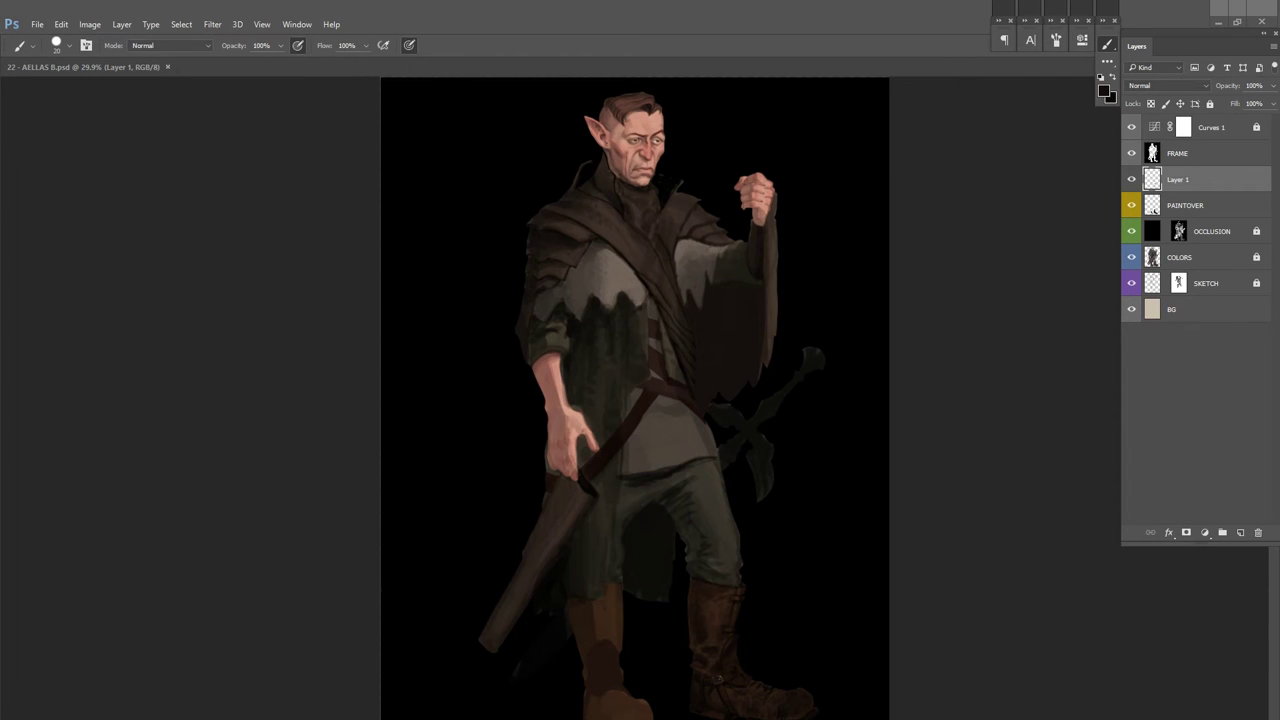
Step: Merge the new layer down into PAINTOVER and block in an even dark brown base over the front-view boot
scroll(650, 400, "up", 3)
scroll(650, 400, "down", 1)
key("ctrl+e")
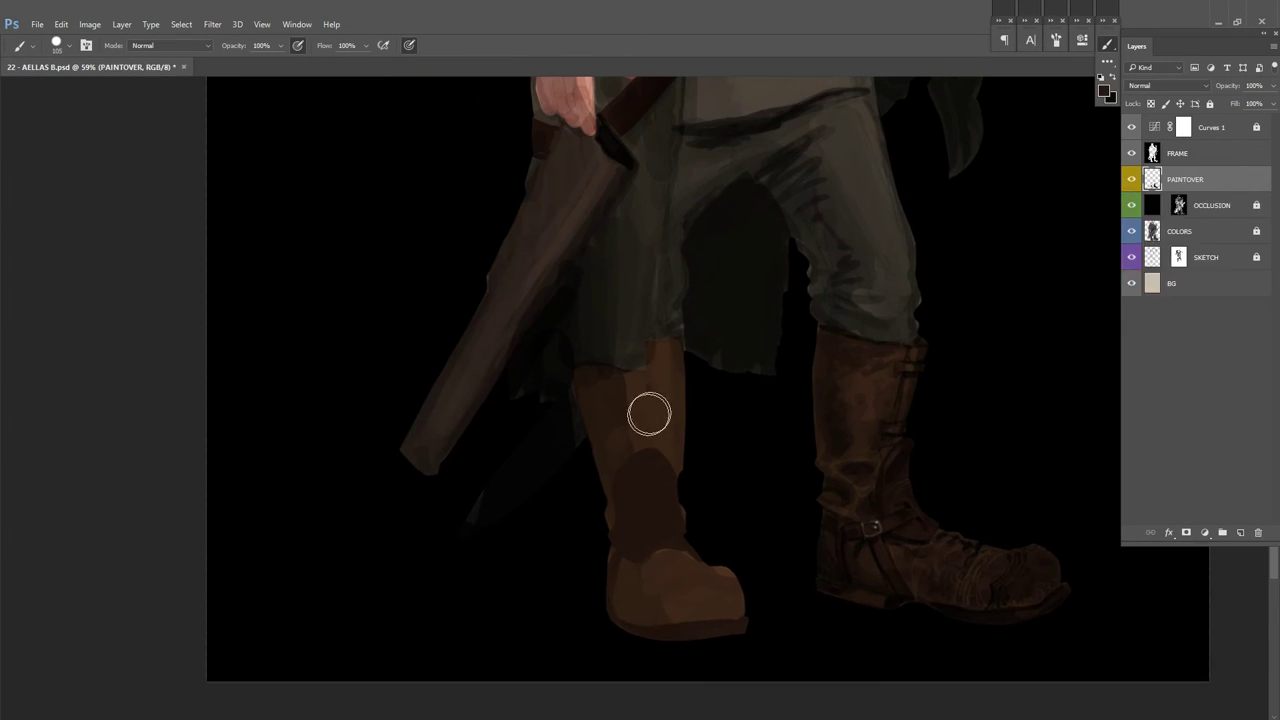
left_click_drag(651, 414, 661, 389)
left_click_drag(676, 613, 608, 526)
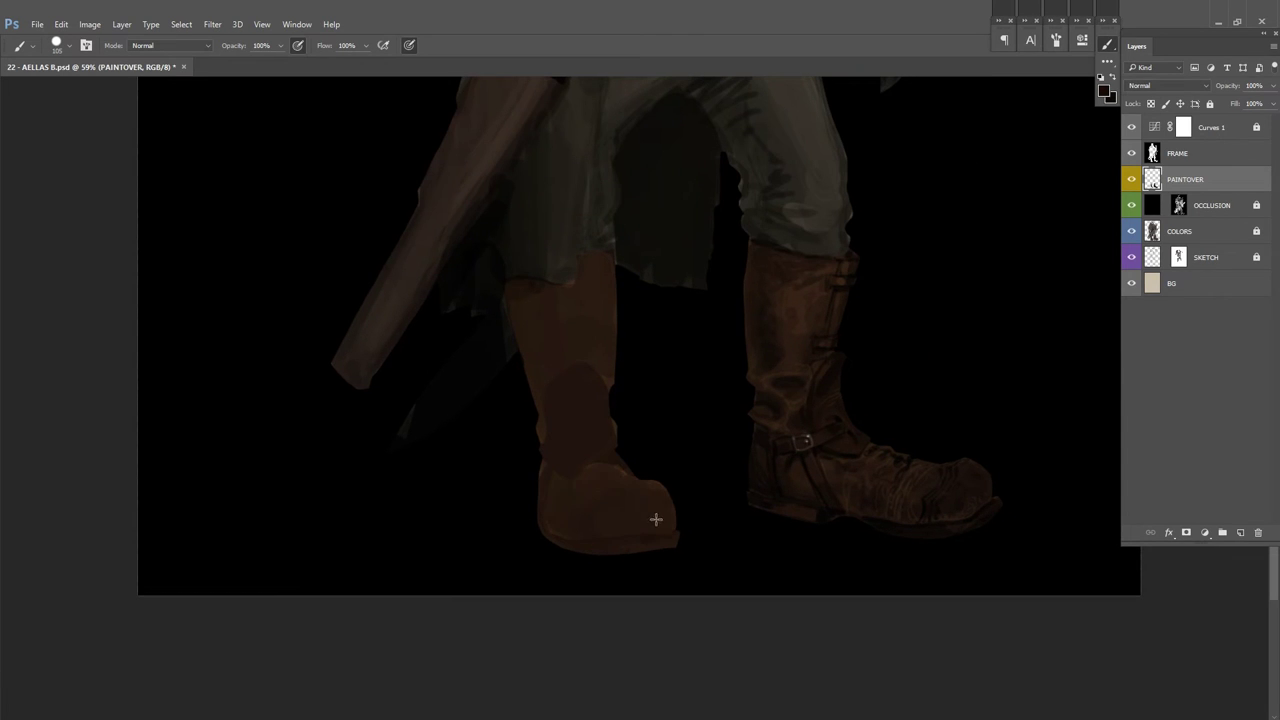
Step: Sample the side-view boot's toe colour and repaint the front-view boot's foot and sole in darker brown with a smaller brush
left_click(964, 469, "alt")
key("bracketleft")
key("bracketleft")
key("bracketleft")
key("bracketleft")
left_click_drag(964, 527, 963, 457)
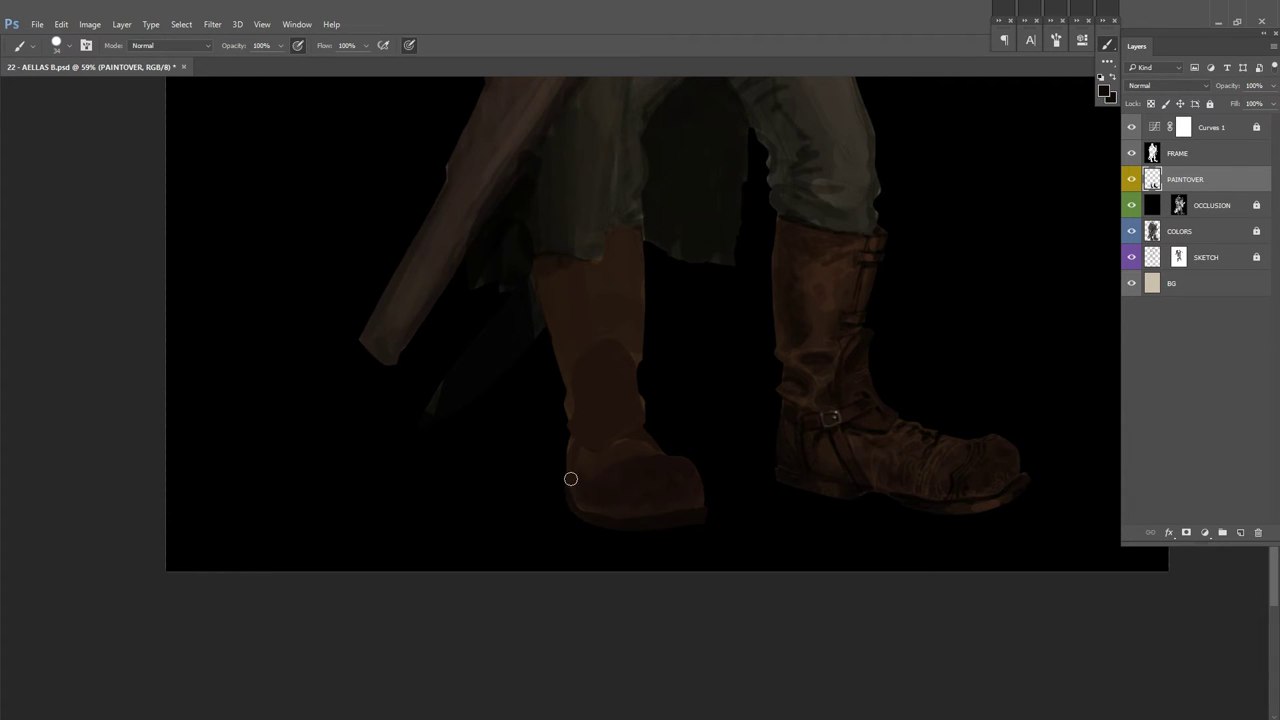
Step: Outline the front-view boot's ankle flap and instep with dark lines and add light scuff marks on the toe
right_click(956, 386)
right_click(790, 481)
key("Escape")
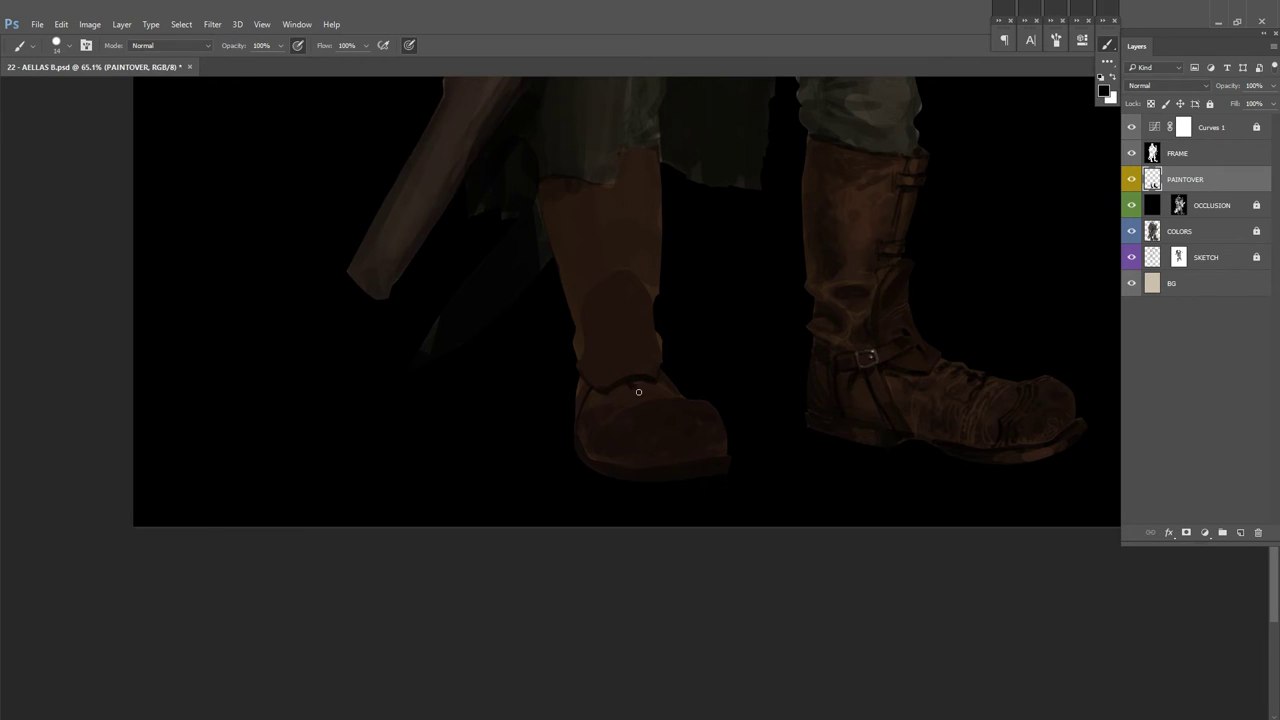
key("bracketright")
key("bracketright")
left_click_drag(616, 427, 680, 438)
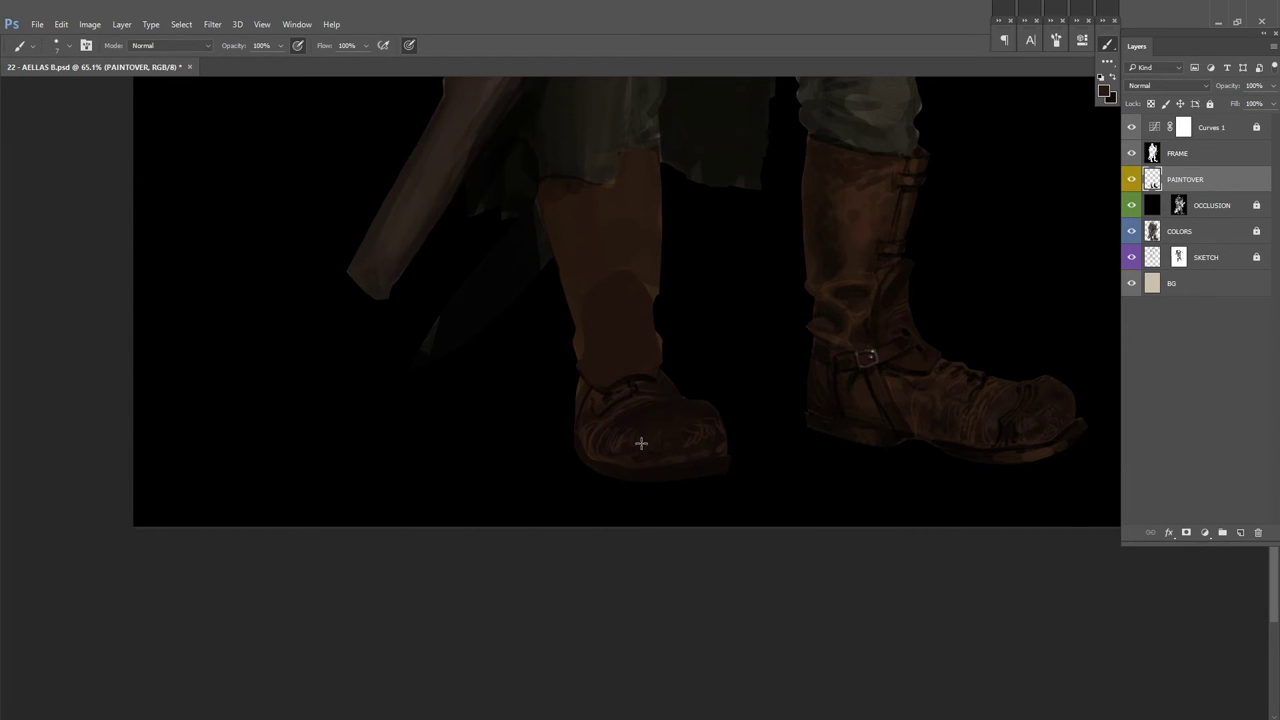
Step: Paint dark lace loops and a strap across the front-view boot's ankle and shade the ankle flap
scroll(642, 448, "up", 1)
right_click(639, 388)
key("Escape")
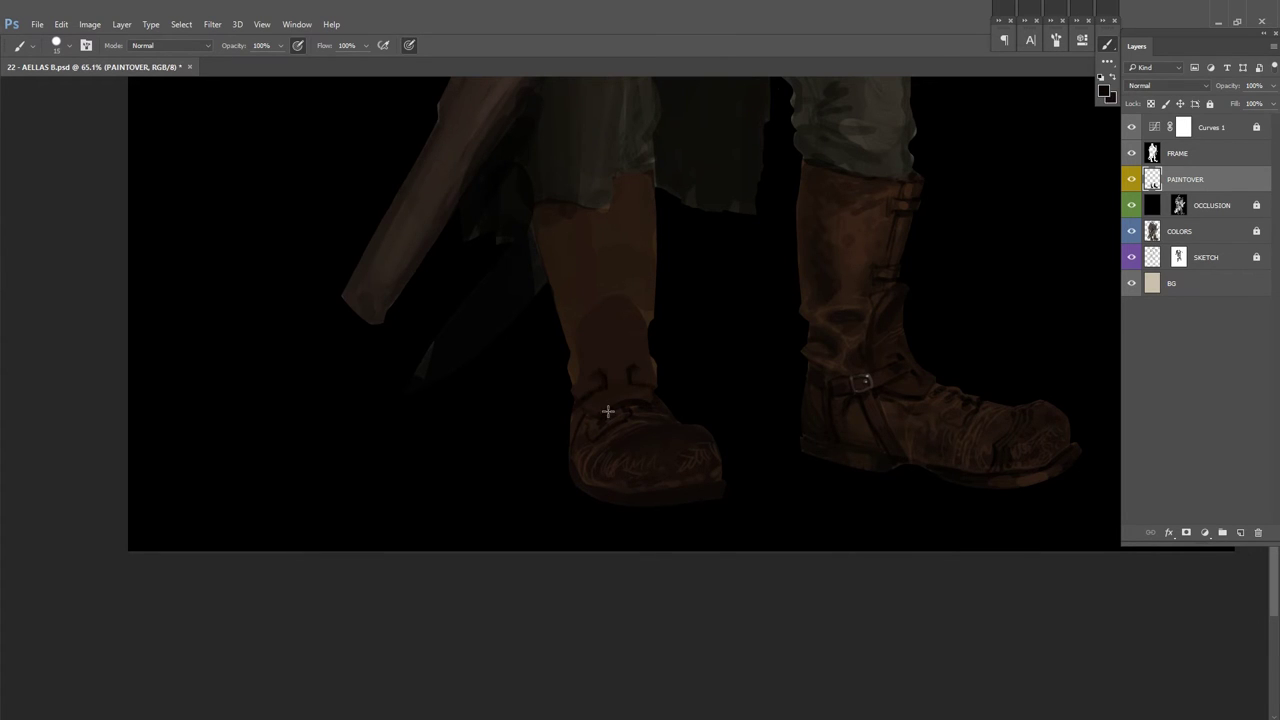
left_click_drag(777, 385, 827, 407)
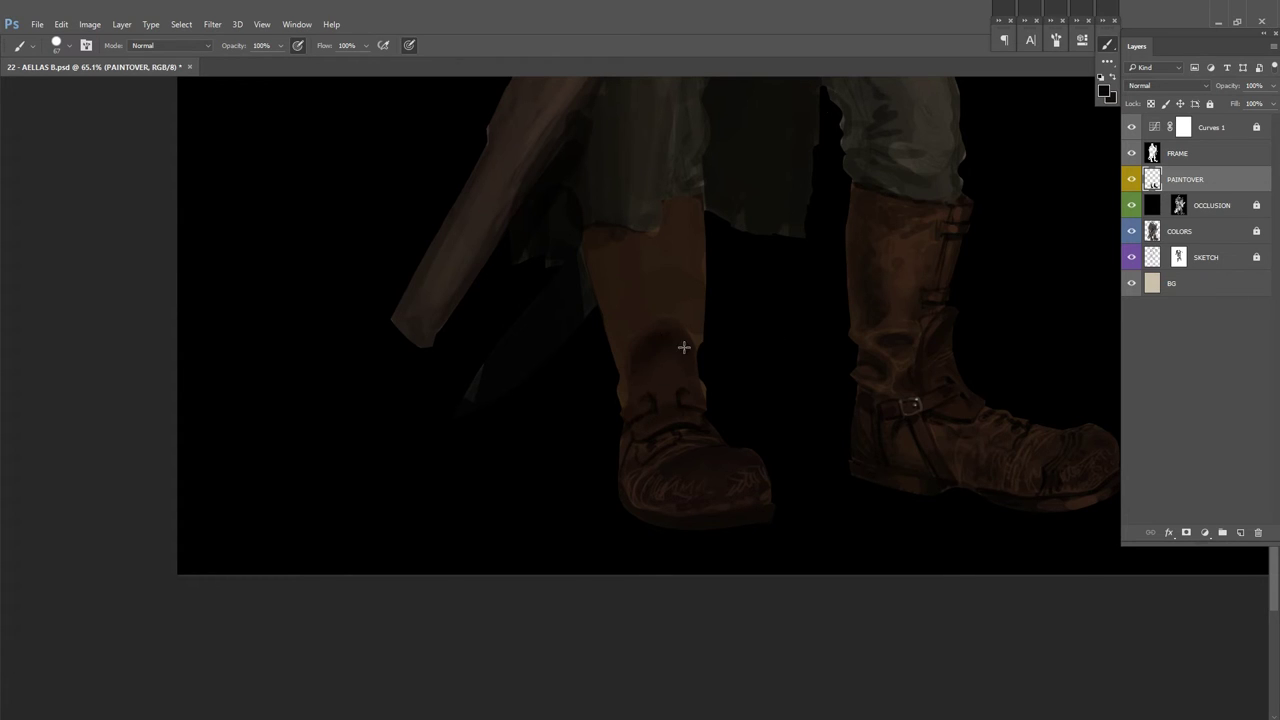
left_click_drag(666, 335, 606, 390)
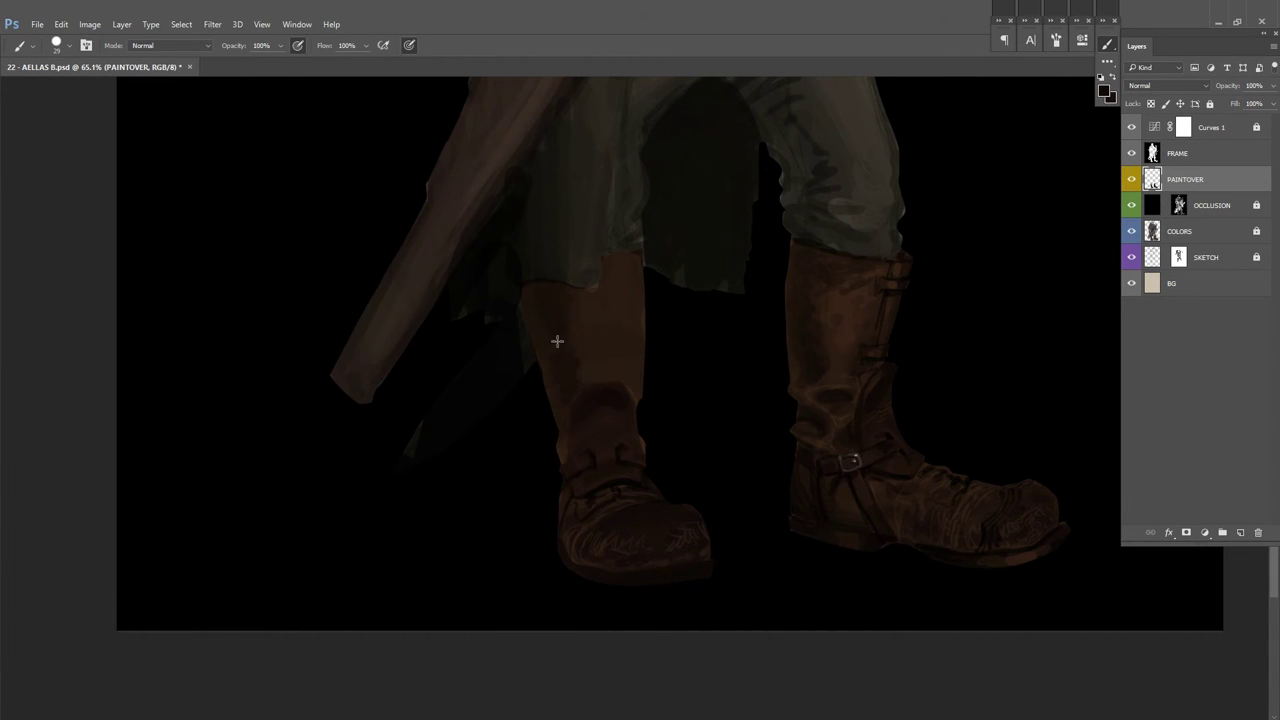
Step: Shade the front-view boot's shaft with warm and dark browns, refine the ankle flap's edge, and save the file
scroll(574, 366, "up", 1)
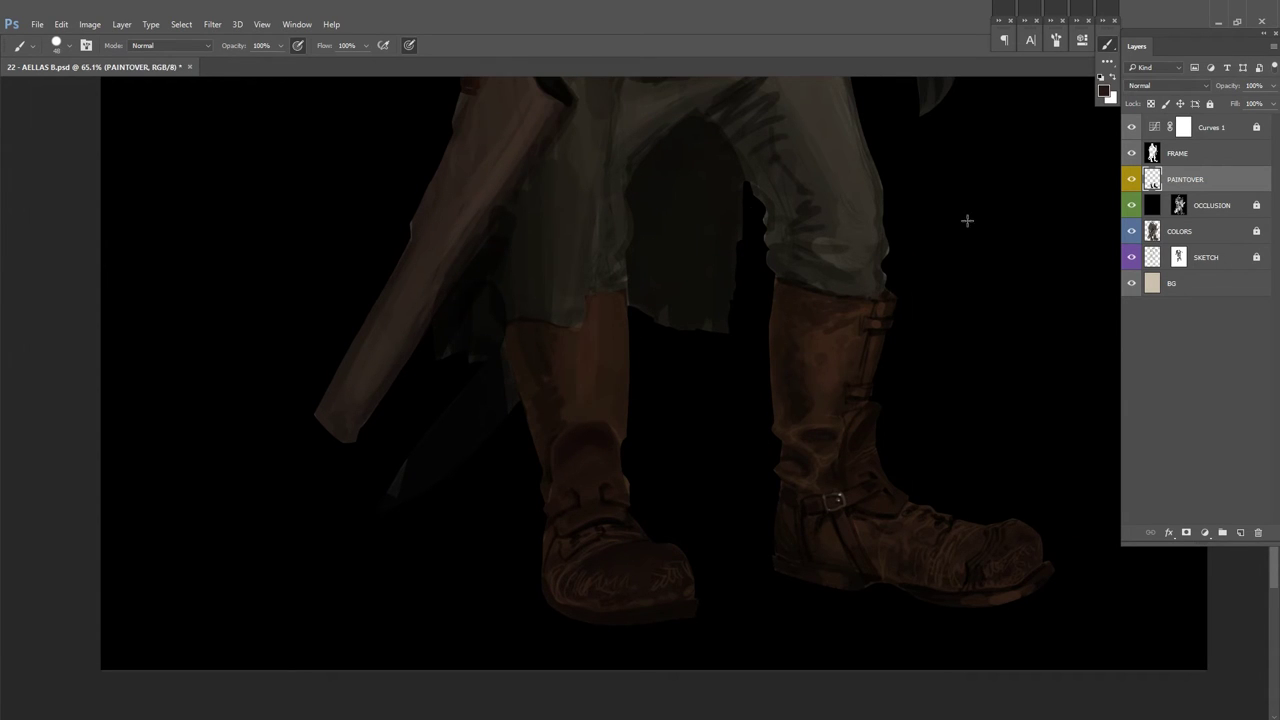
key("alt")
scroll(523, 297, "down", 1)
right_click(916, 296)
double_click(929, 408)
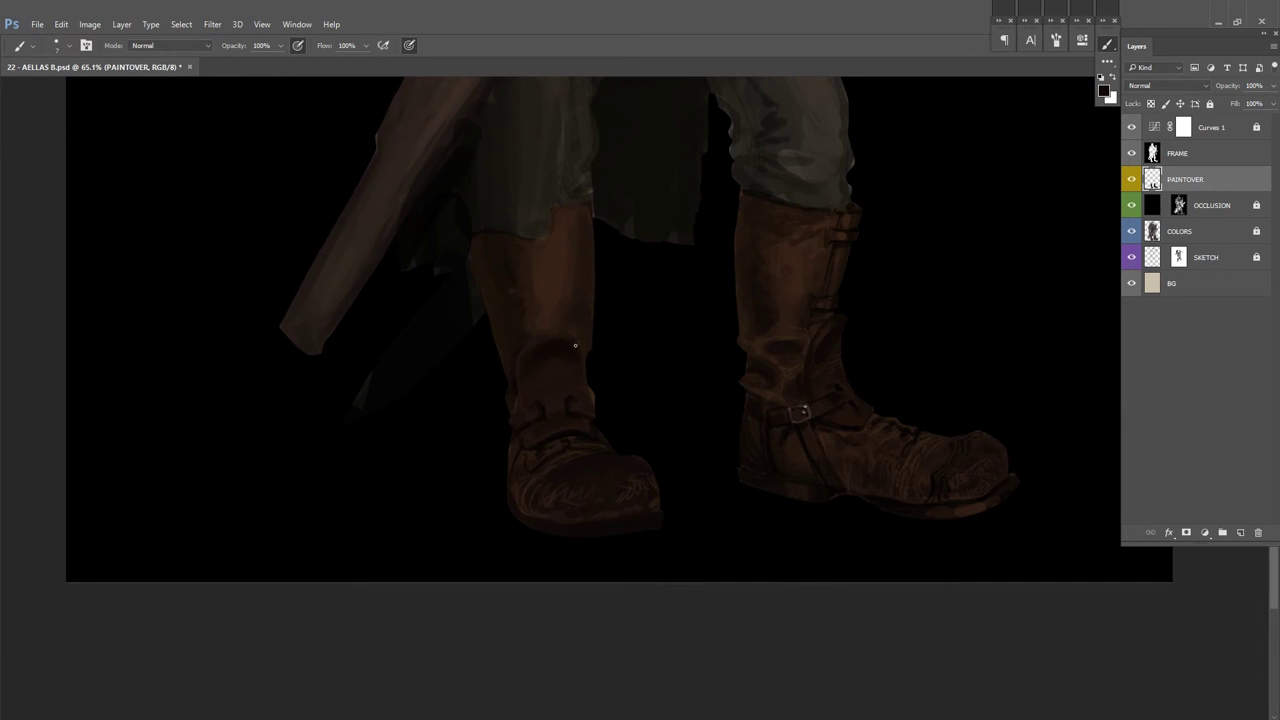
scroll(857, 295, "down", 1)
key("ctrl+s")
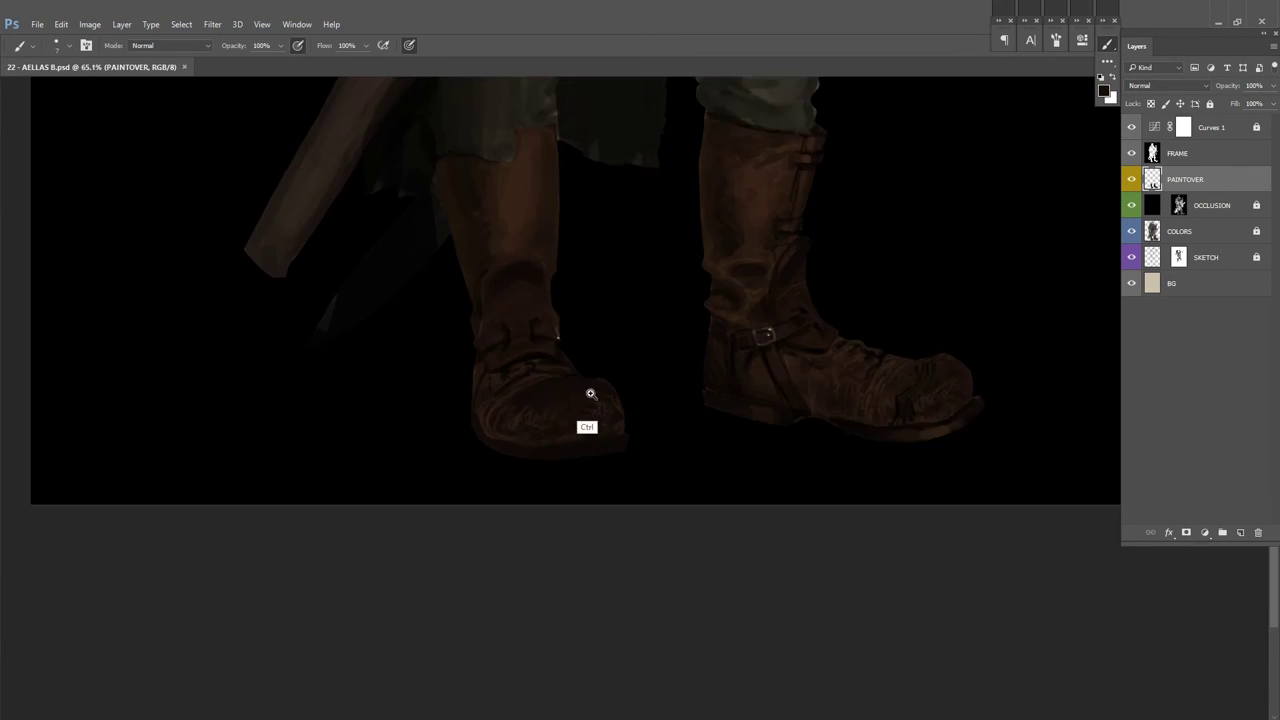
Step: Repaint the side-view boot's sole and heel with smoother brown shading and save the file
scroll(589, 394, "up", 4)
scroll(623, 401, "up", 1)
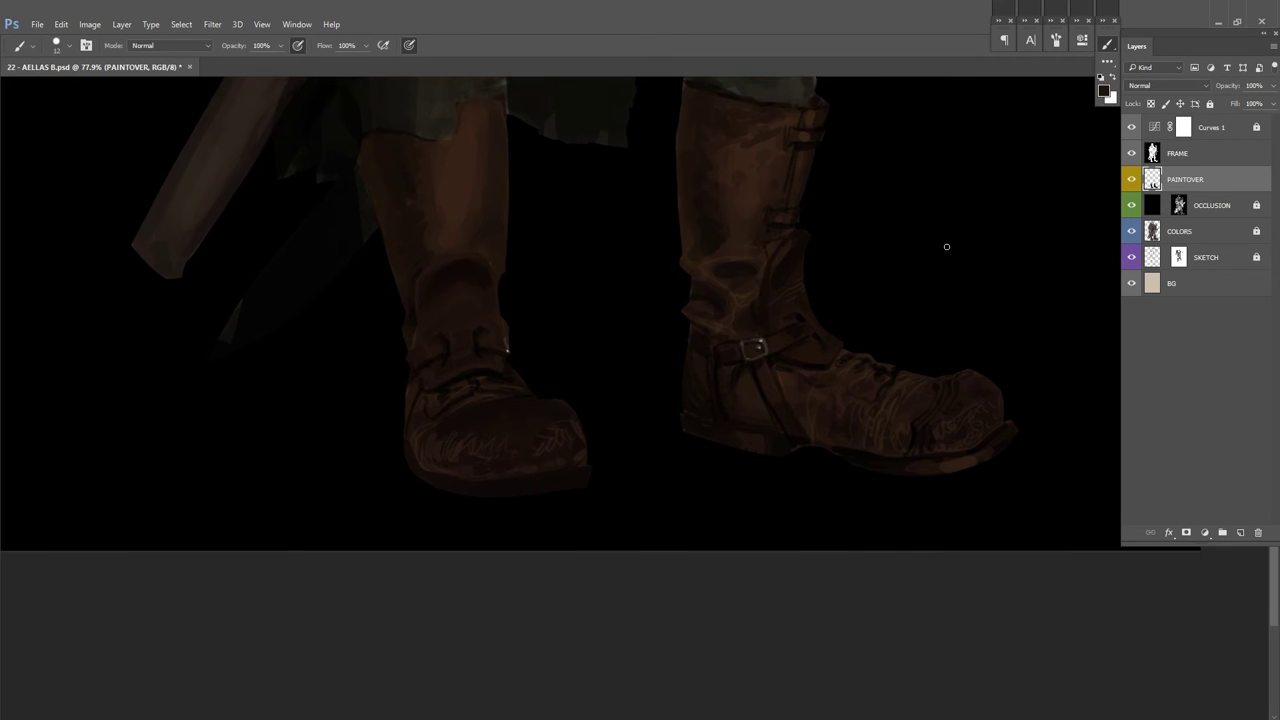
scroll(434, 461, "down", 2)
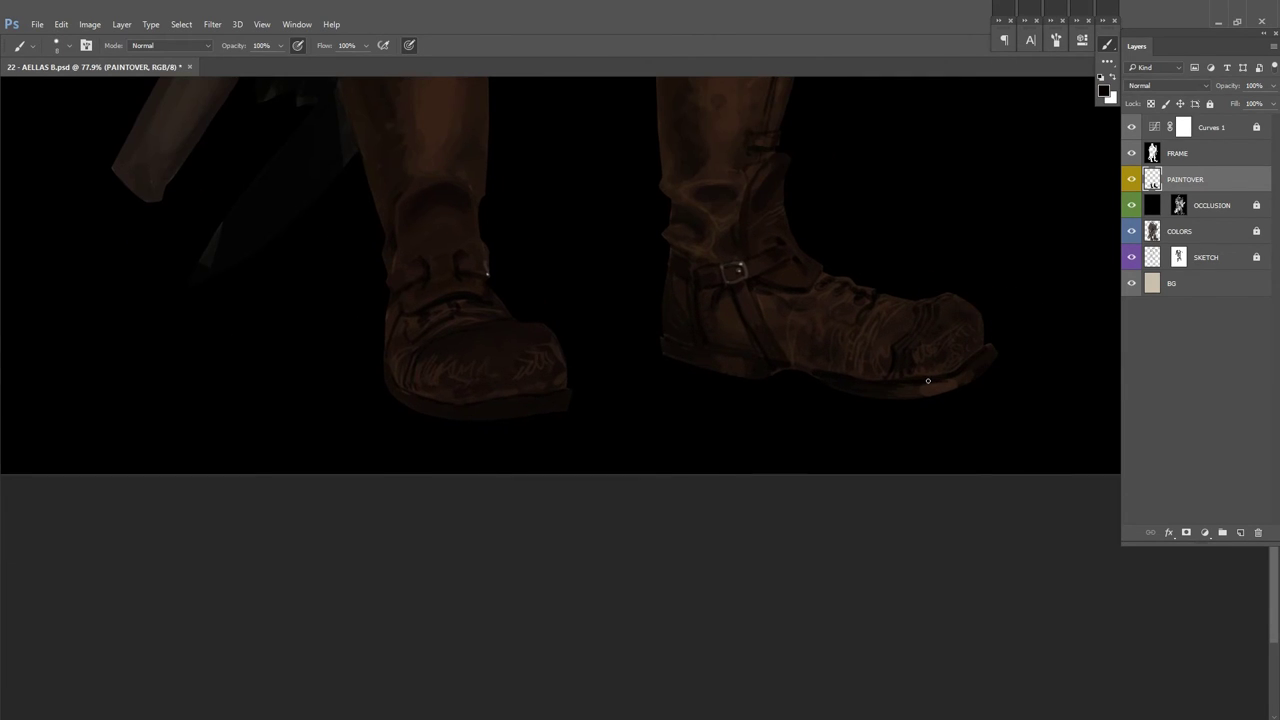
scroll(734, 373, "up", 2)
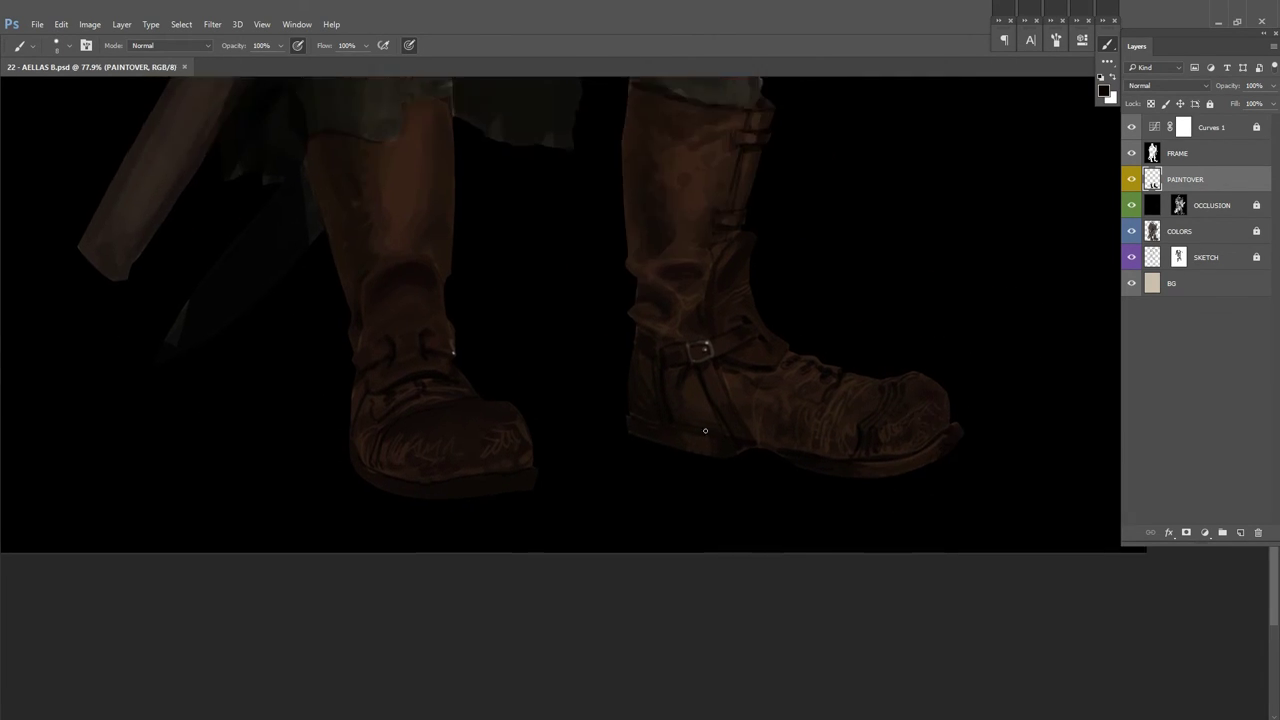
Step: Define the front-view boot's sole edge and deepen the brown shading along its shaft
scroll(911, 326, "down", 4)
scroll(911, 326, "left", 10)
scroll(911, 326, "right", 3)
scroll(1028, 394, "up", 3)
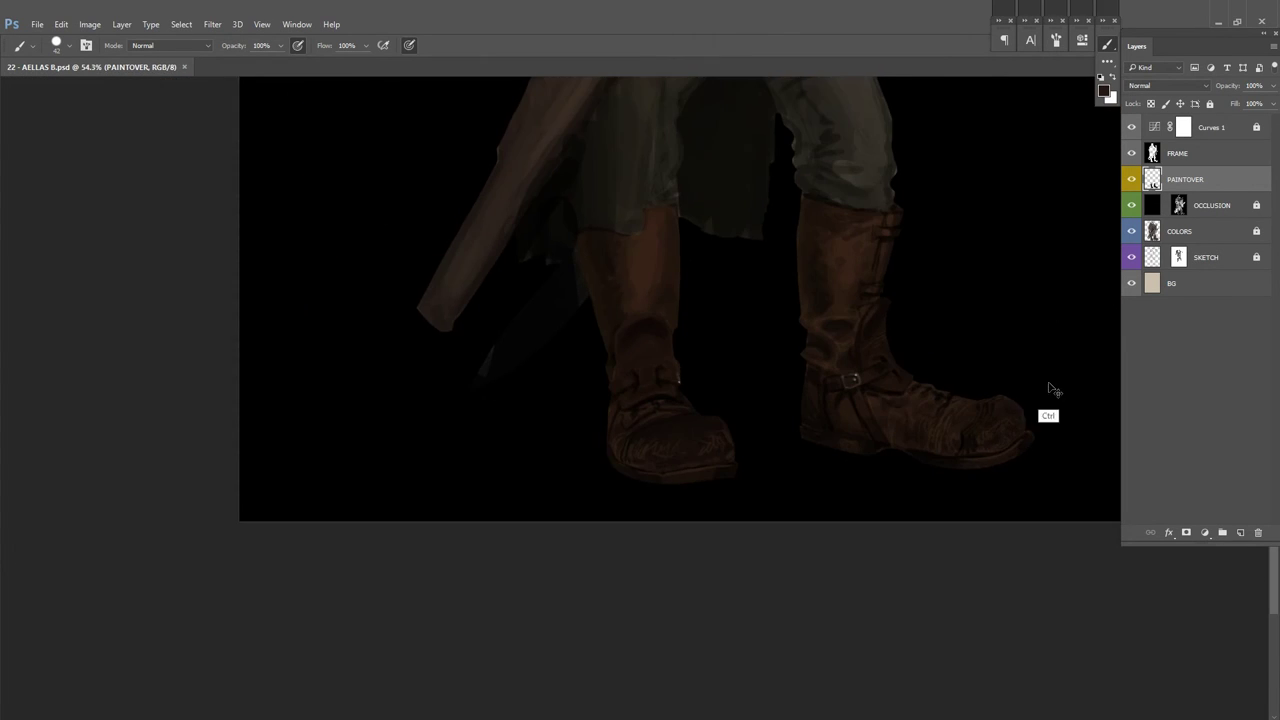
scroll(789, 371, "up", 2)
scroll(550, 392, "down", 2)
right_click(550, 392)
left_click_drag(562, 400, 580, 422)
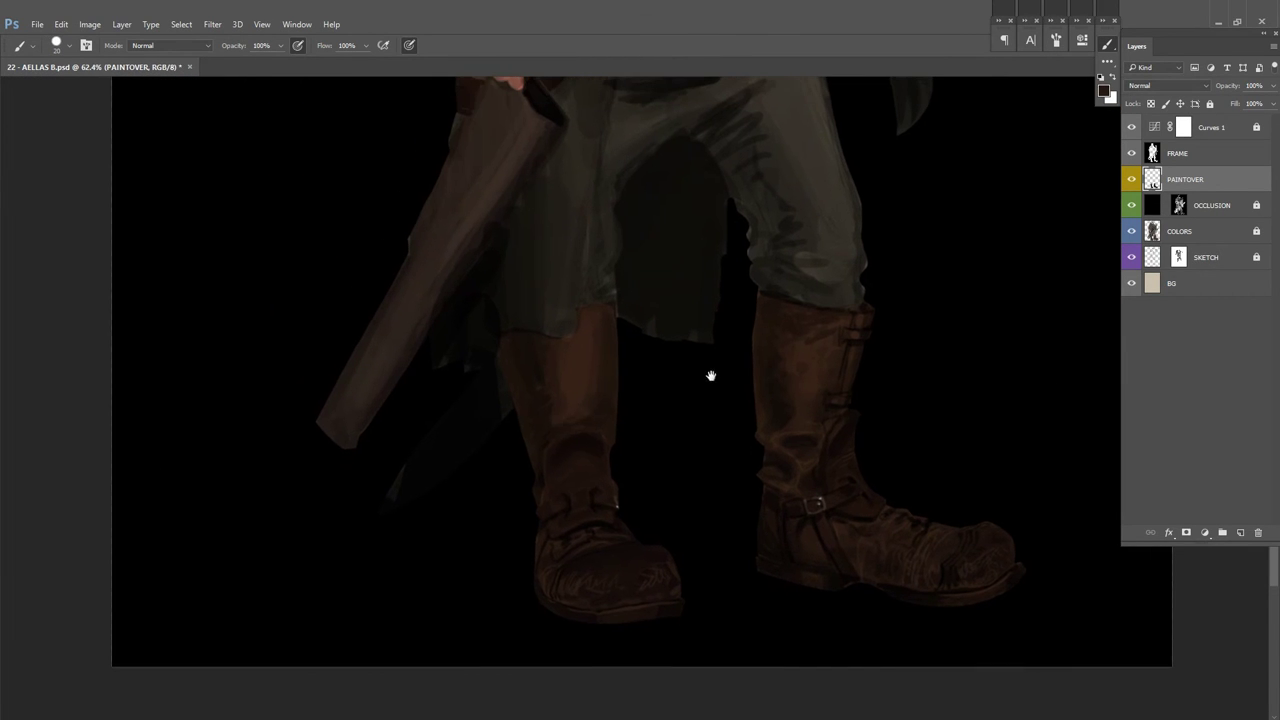
Step: Draw a dark vertical seam and a horizontal strap across the front-view boot's shaft
right_click(588, 400)
key("Escape")
scroll(595, 275, "up", 2)
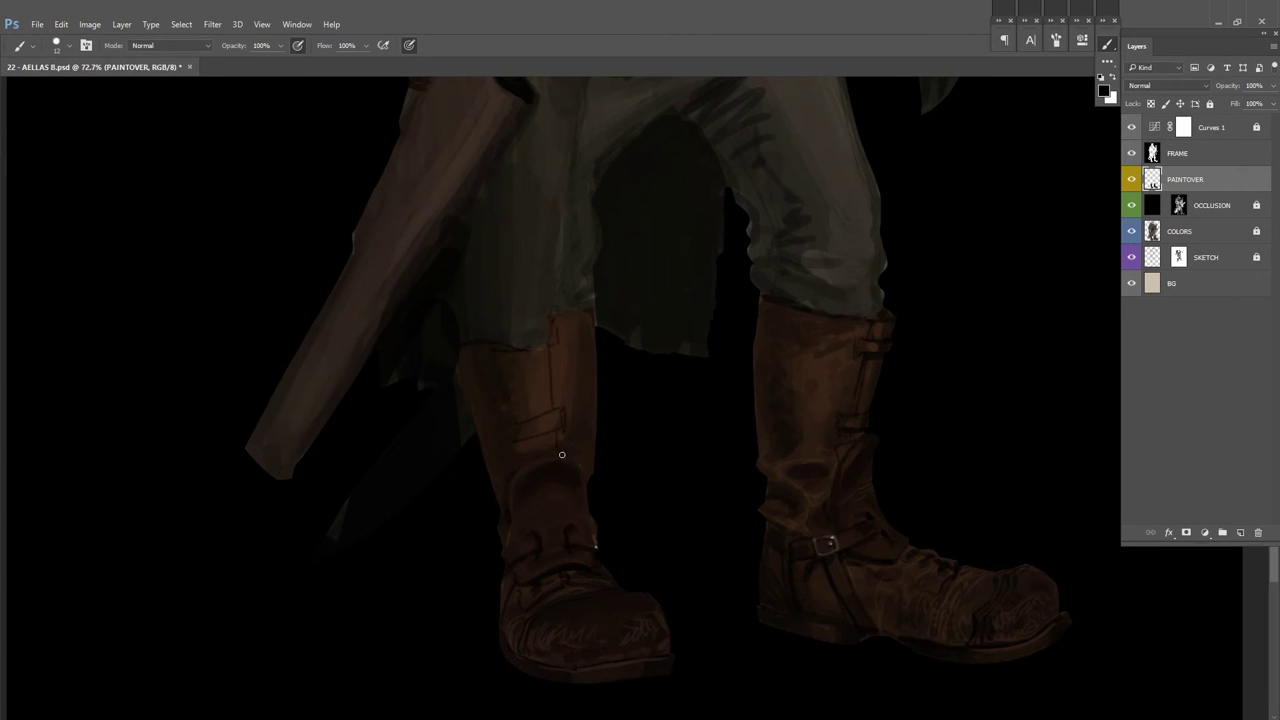
scroll(654, 372, "left", 2)
scroll(654, 372, "up", 1)
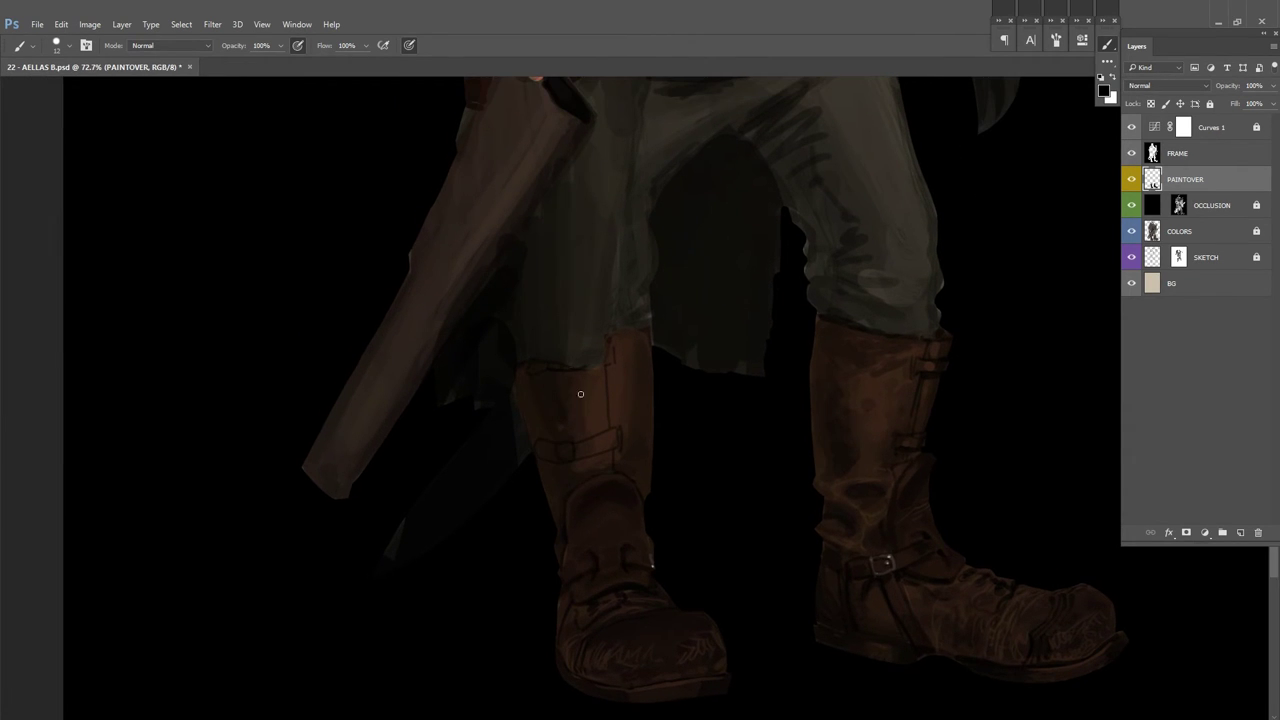
Step: Paint grey metal buckles on the front-view boot's shaft strap and at its top edge, and add a second vertical seam
left_click_drag(583, 423, 576, 473)
scroll(547, 468, "down", 1)
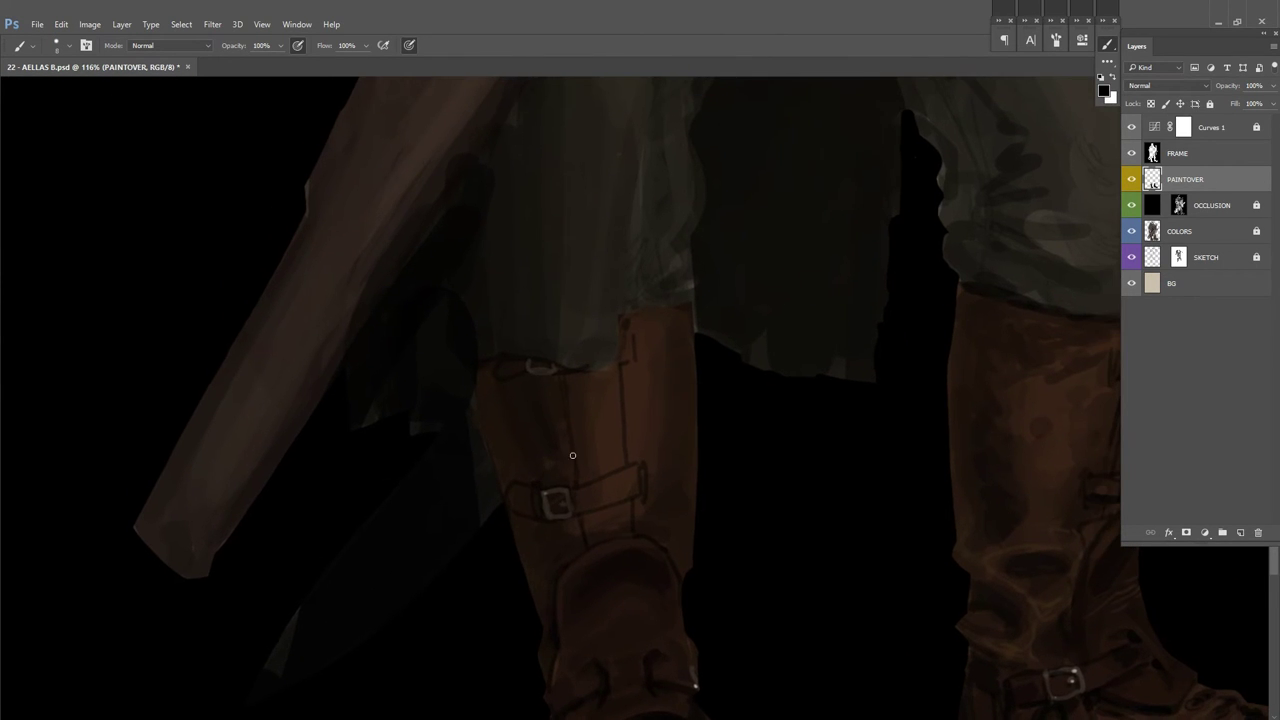
scroll(571, 520, "down", 1)
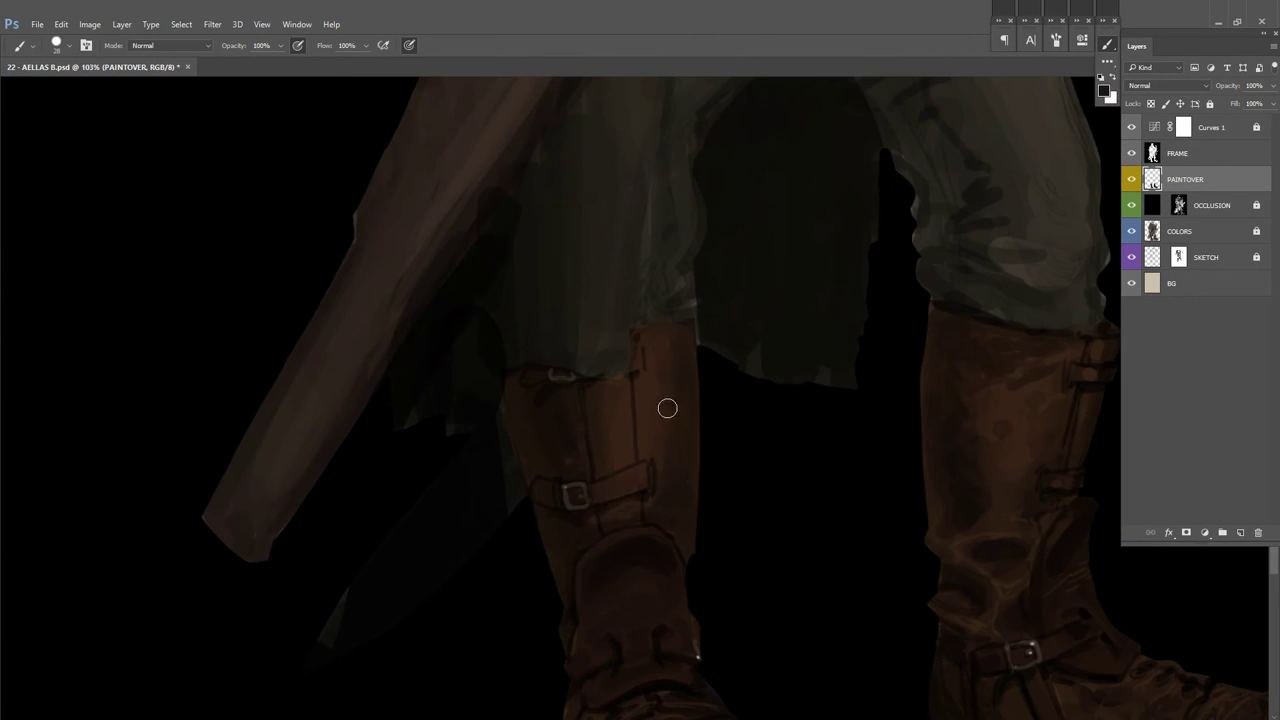
Step: Darken the shadow under the trouser hem on the front-view boot, shade the shaft around the strap, and save the file
left_click_drag(668, 324, 695, 312)
scroll(665, 380, "left", 2)
scroll(665, 380, "down", 1)
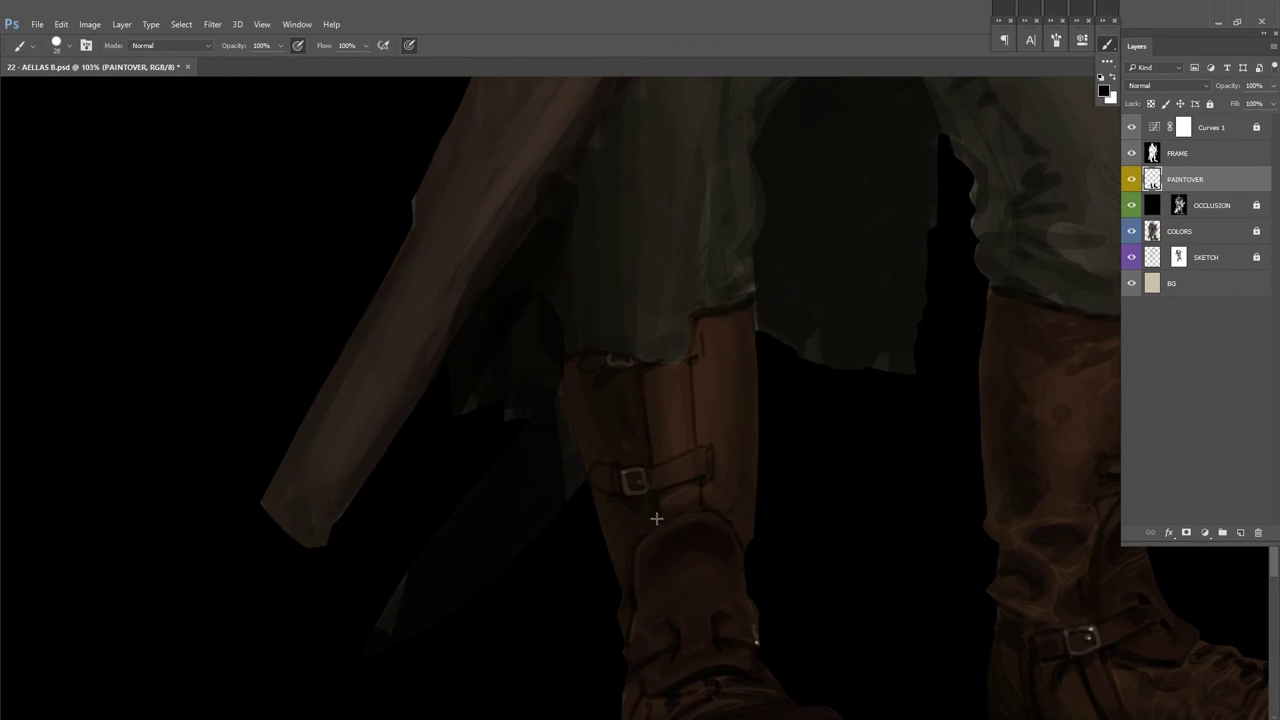
scroll(566, 371, "down", 2)
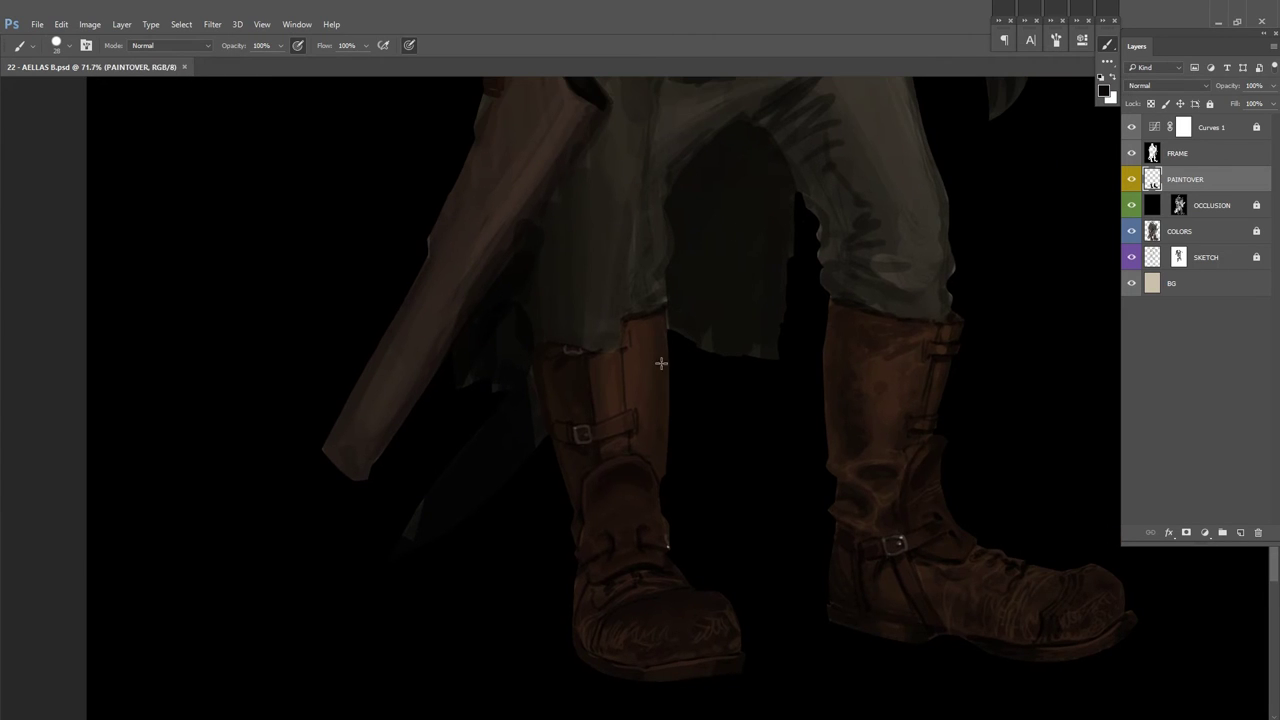
Step: Mirror the canvas and check the proportions and shading of both painted boots
scroll(893, 265, "down", 3)
key("ctrl+shift+h")
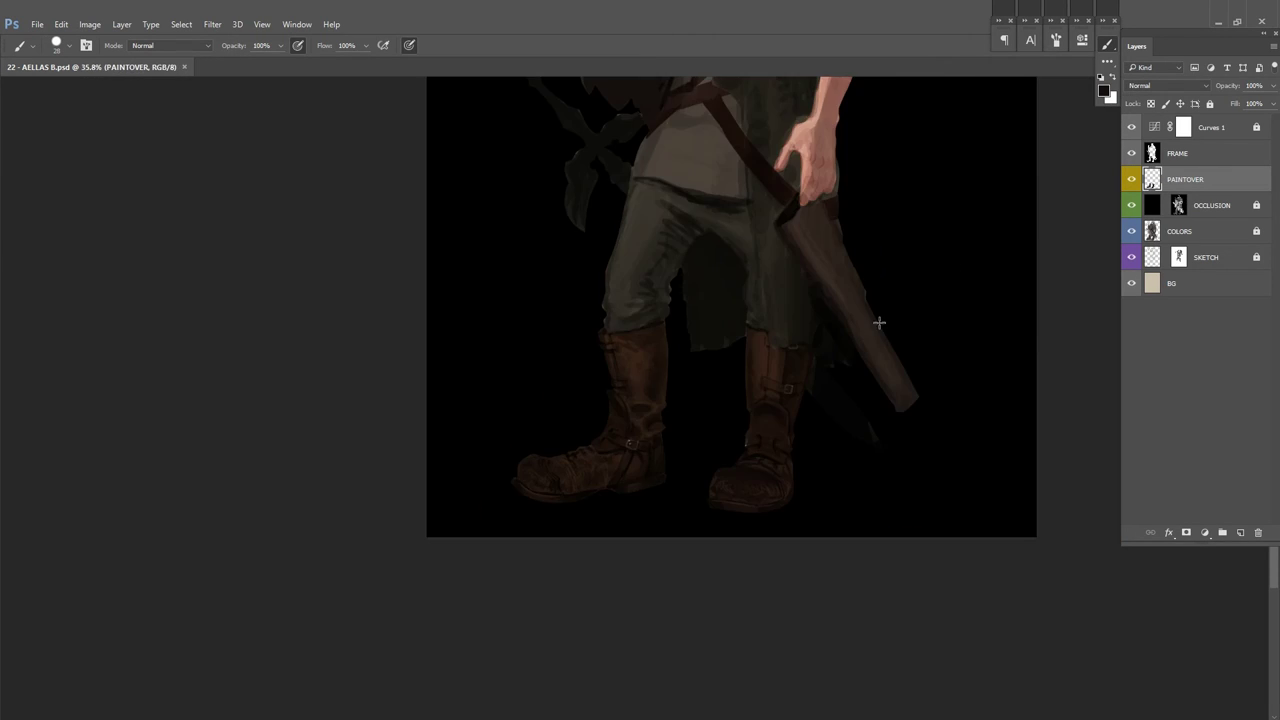
scroll(866, 374, "up", 3)
scroll(783, 333, "down", 3)
scroll(704, 302, "up", 4)
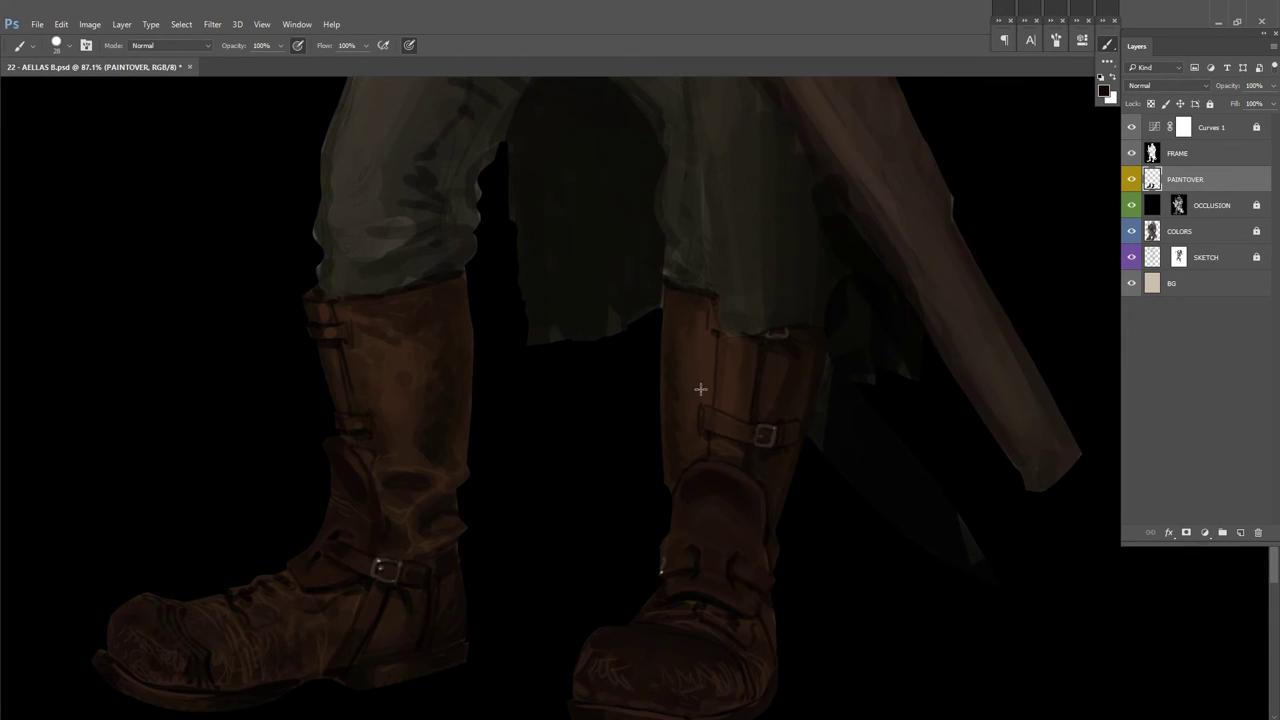
Step: Paint a soft reddish-brown highlight on the front-view boot's tongue flap and save the file
scroll(694, 400, "down", 3)
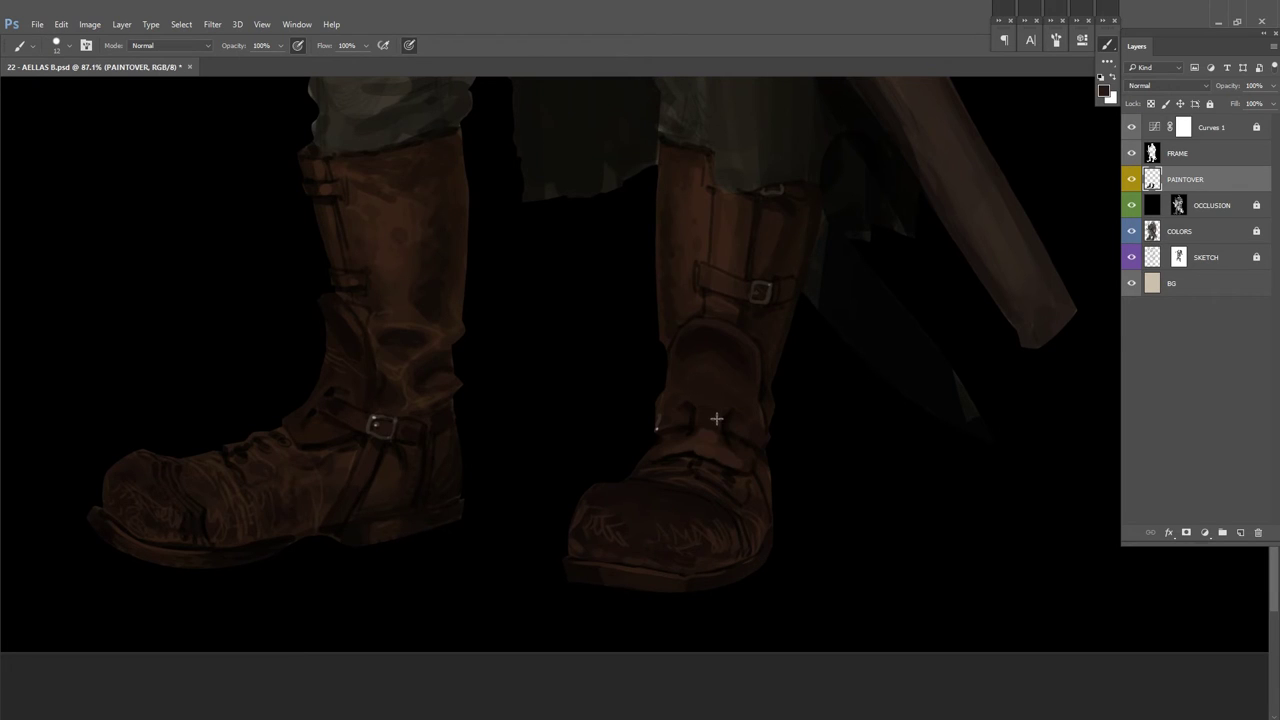
left_click_drag(706, 400, 796, 388)
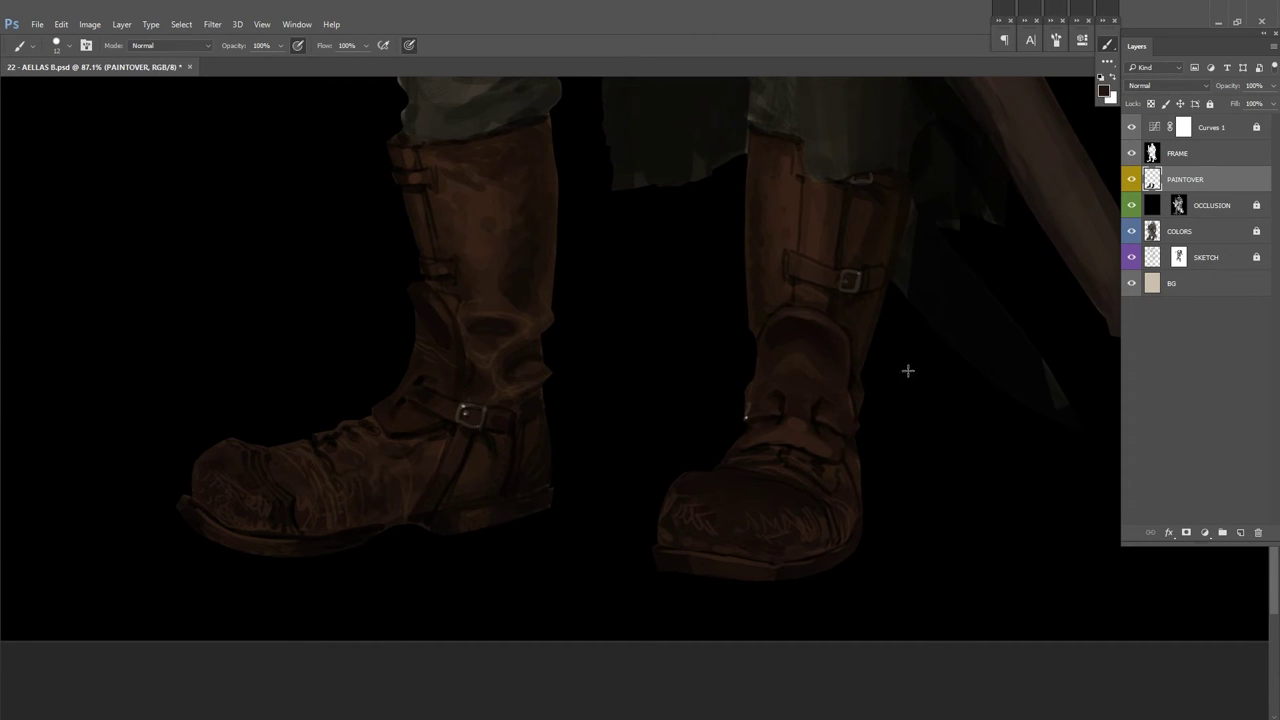
key("ctrl+s")
scroll(780, 440, "left", 3)
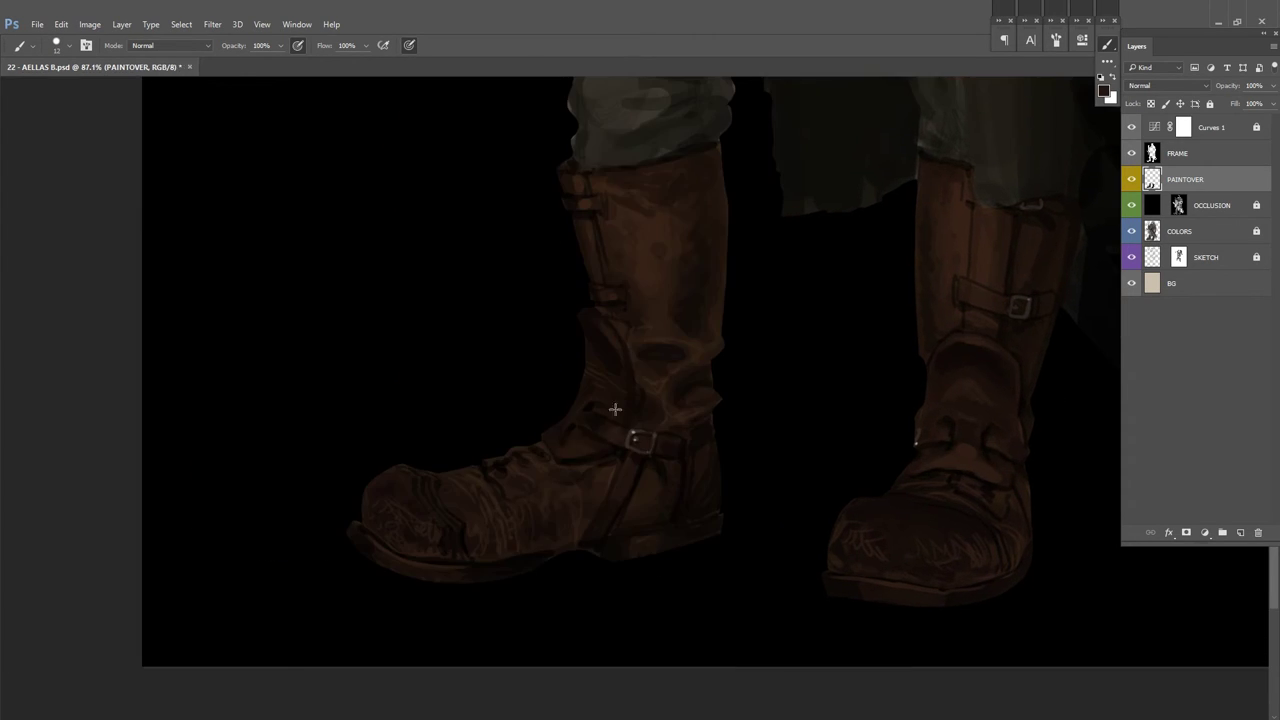
Step: Paint lighter scuffs on both toe caps and small yellowish stitches along the seams of both boots
scroll(600, 410, "right", 4)
scroll(700, 410, "down", 2)
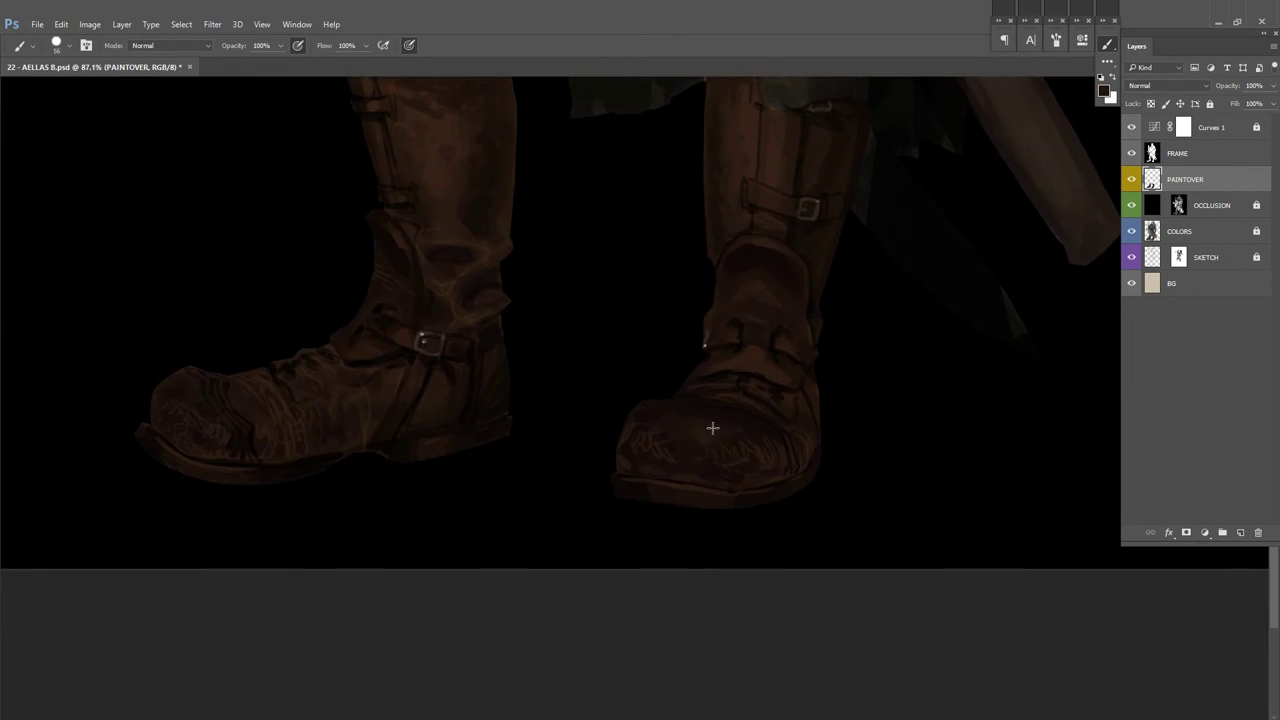
scroll(600, 400, "left", 3)
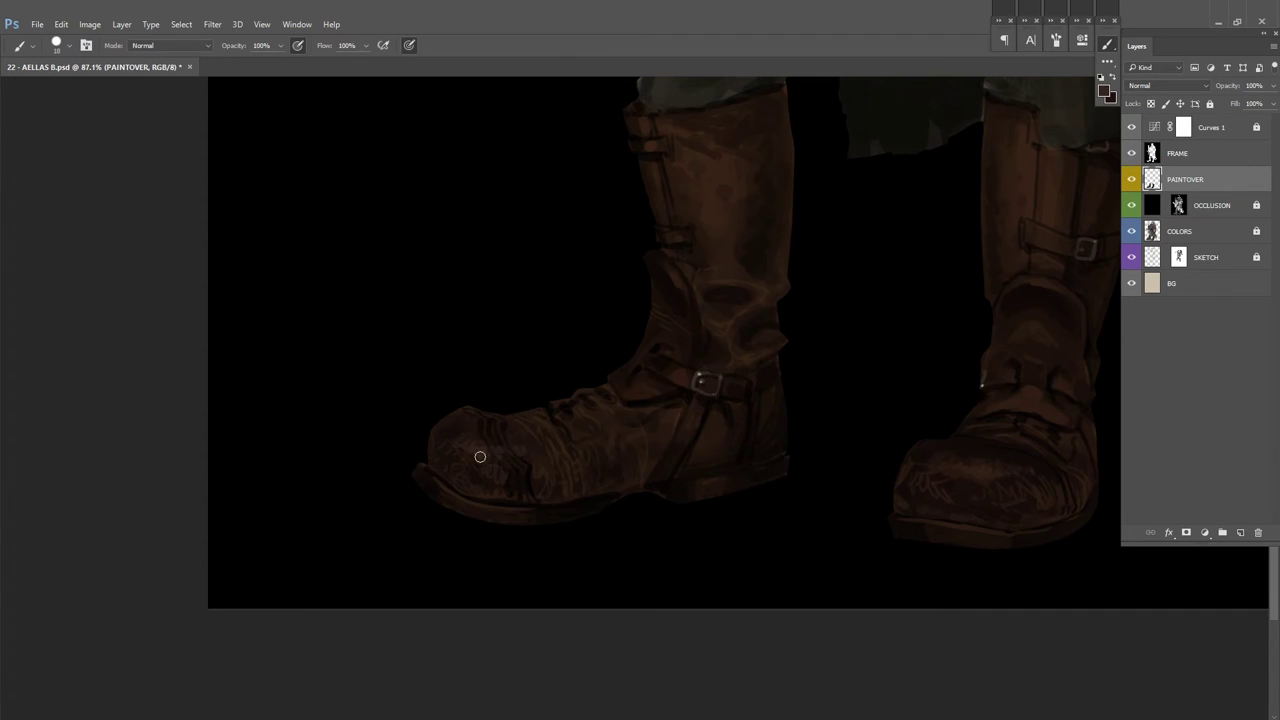
scroll(930, 314, "right", 4)
scroll(930, 314, "down", 1)
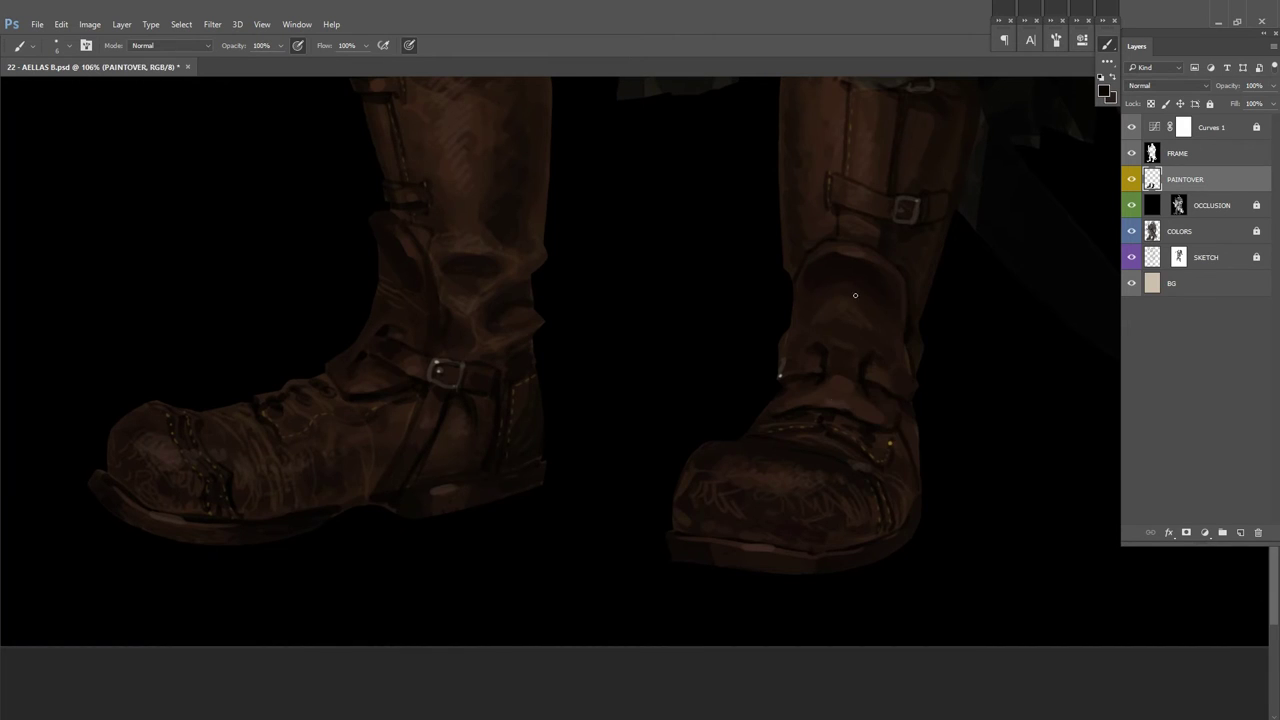
Step: Select the character's silhouette, darken the cloak beside the scabbard on the PAINTOVER layer, and remove the selection
key("ctrl+shift+n")
key("Return")
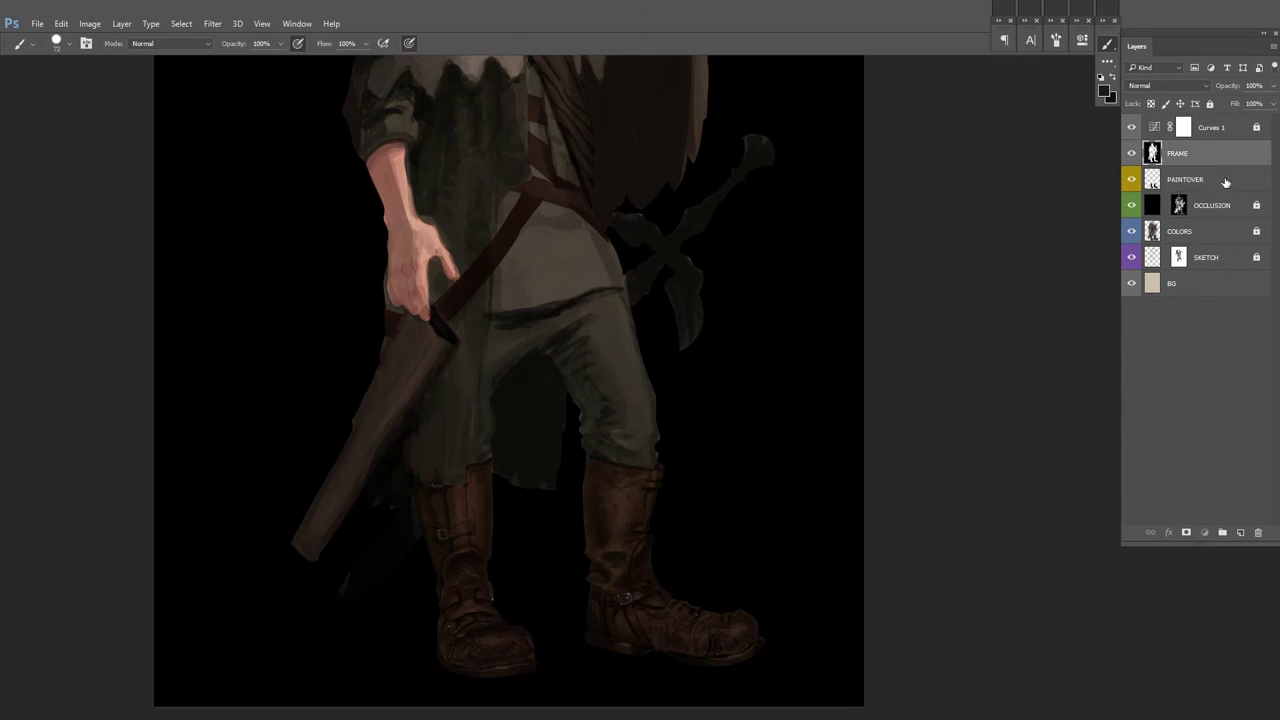
left_click(1225, 182)
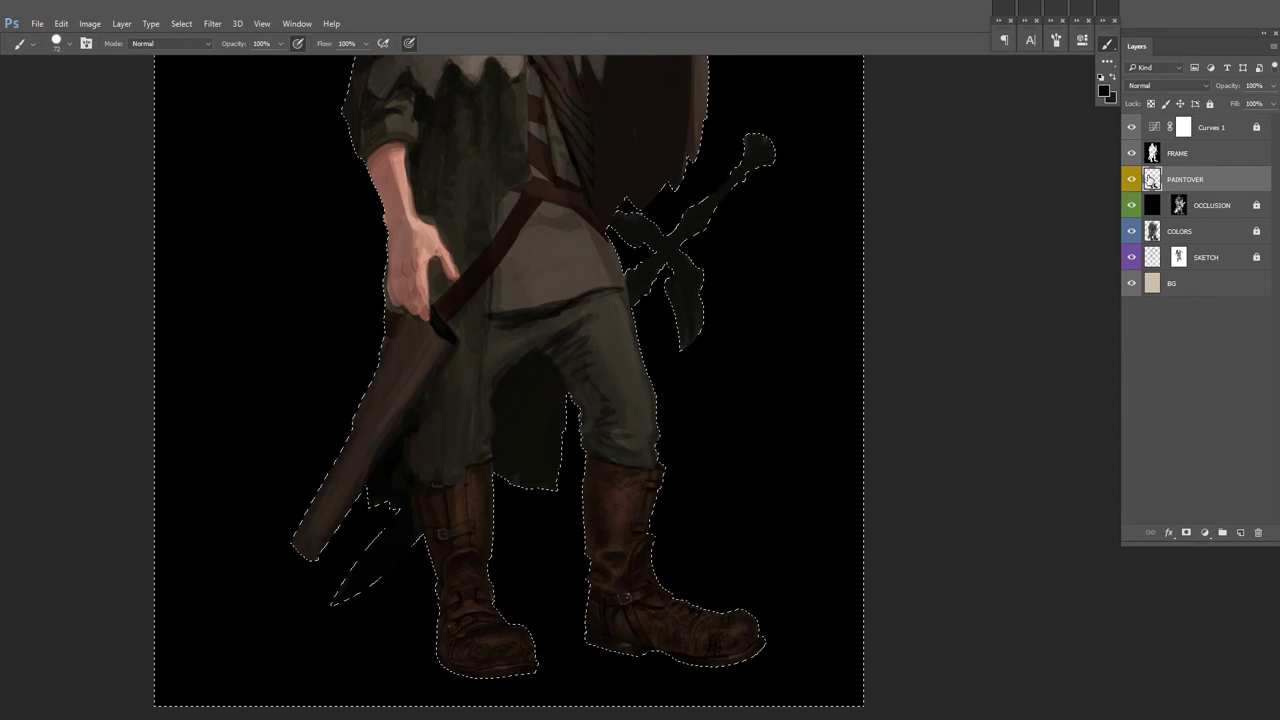
key("ctrl+shift+i")
mouse_move(443, 331)
left_mouse_down()
mouse_move(443, 463)
mouse_move(457, 374)
mouse_move(417, 429)
left_mouse_up()
key("ctrl+d")
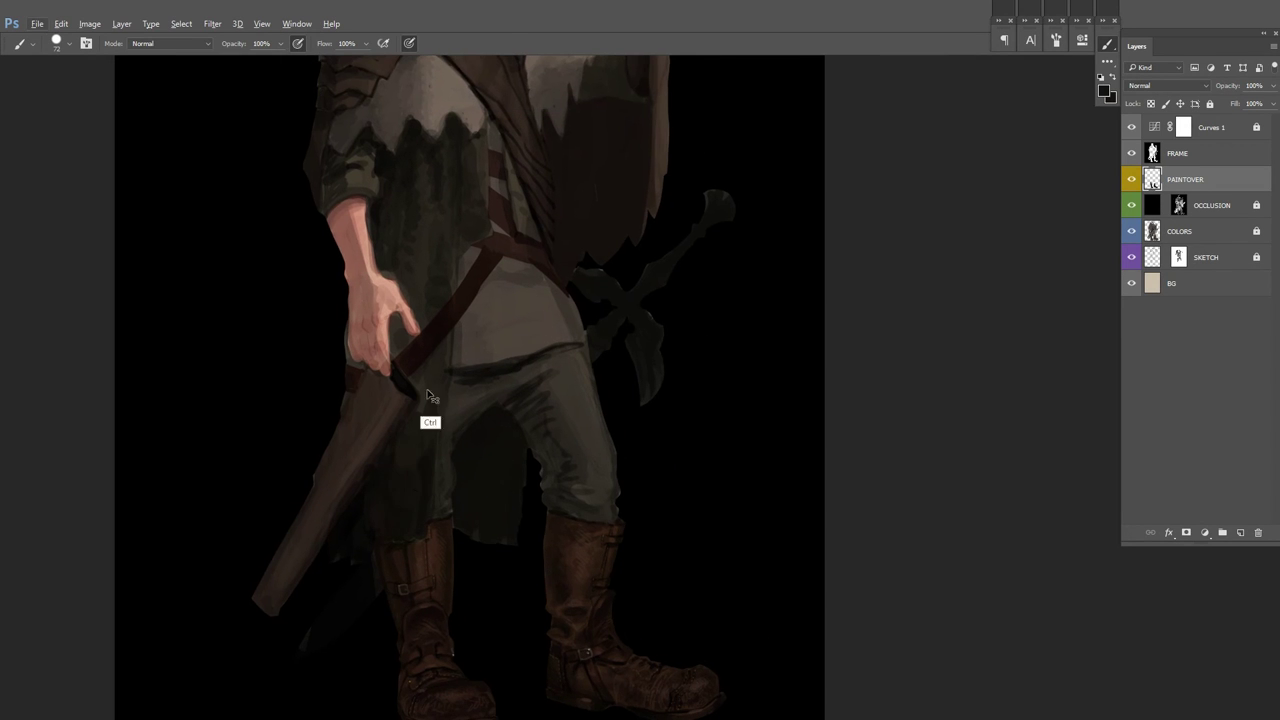
Step: Extend and shade the cloak's ragged hem around the scabbard and check the figure's silhouette against a white frame
scroll(380, 255, "up", 5)
right_click(457, 377)
key("Escape")
scroll(466, 377, "down", 3)
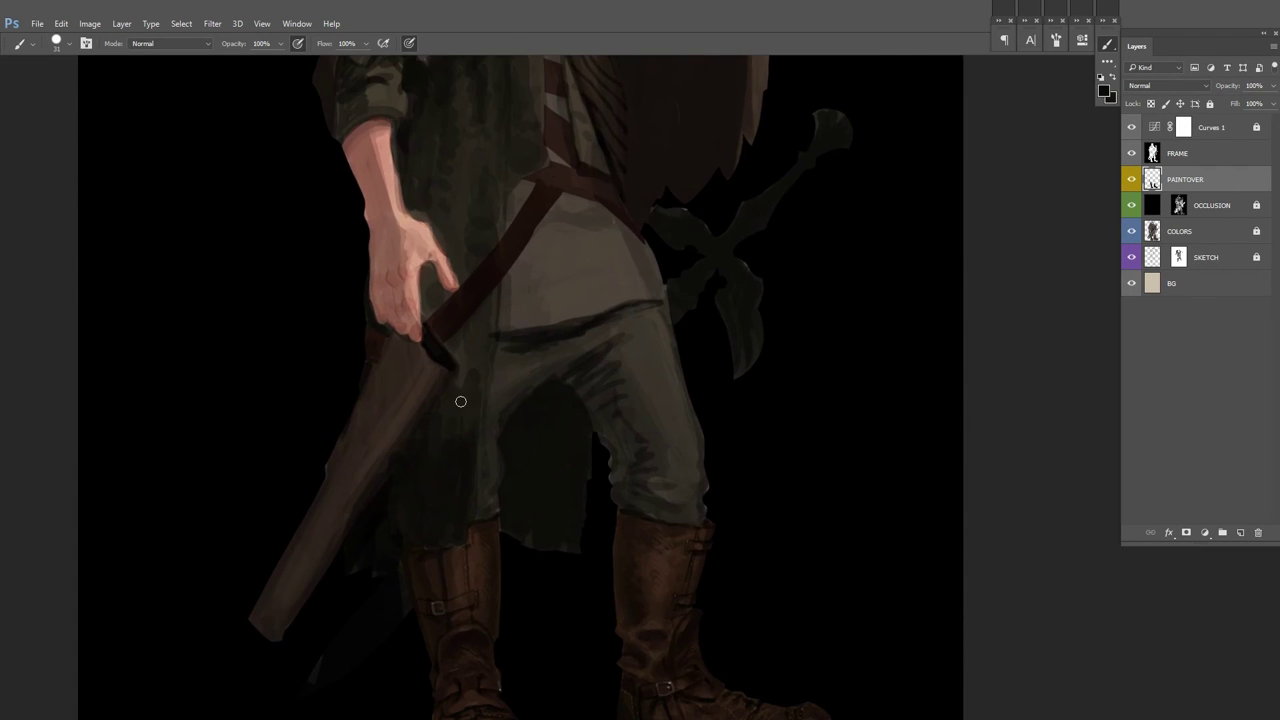
scroll(414, 480, "down", 2)
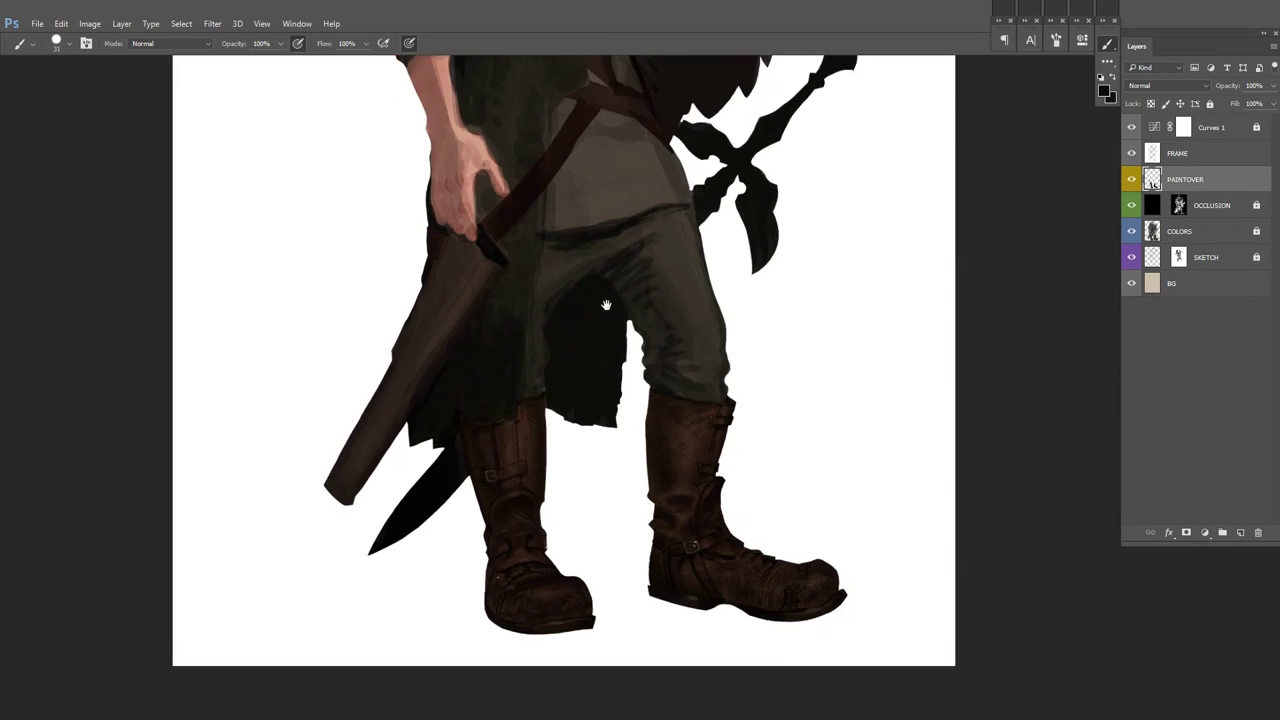
scroll(604, 354, "up", 3)
scroll(471, 389, "down", 1)
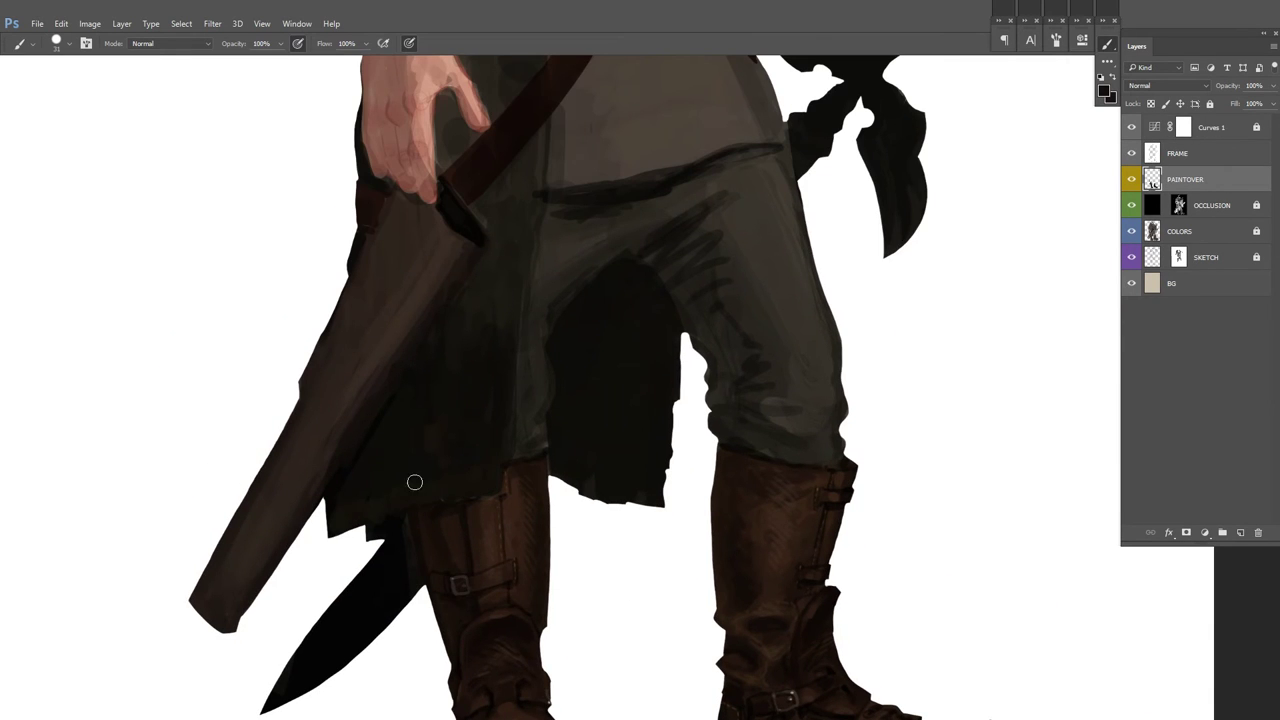
scroll(609, 406, "down", 4)
scroll(517, 408, "up", 2)
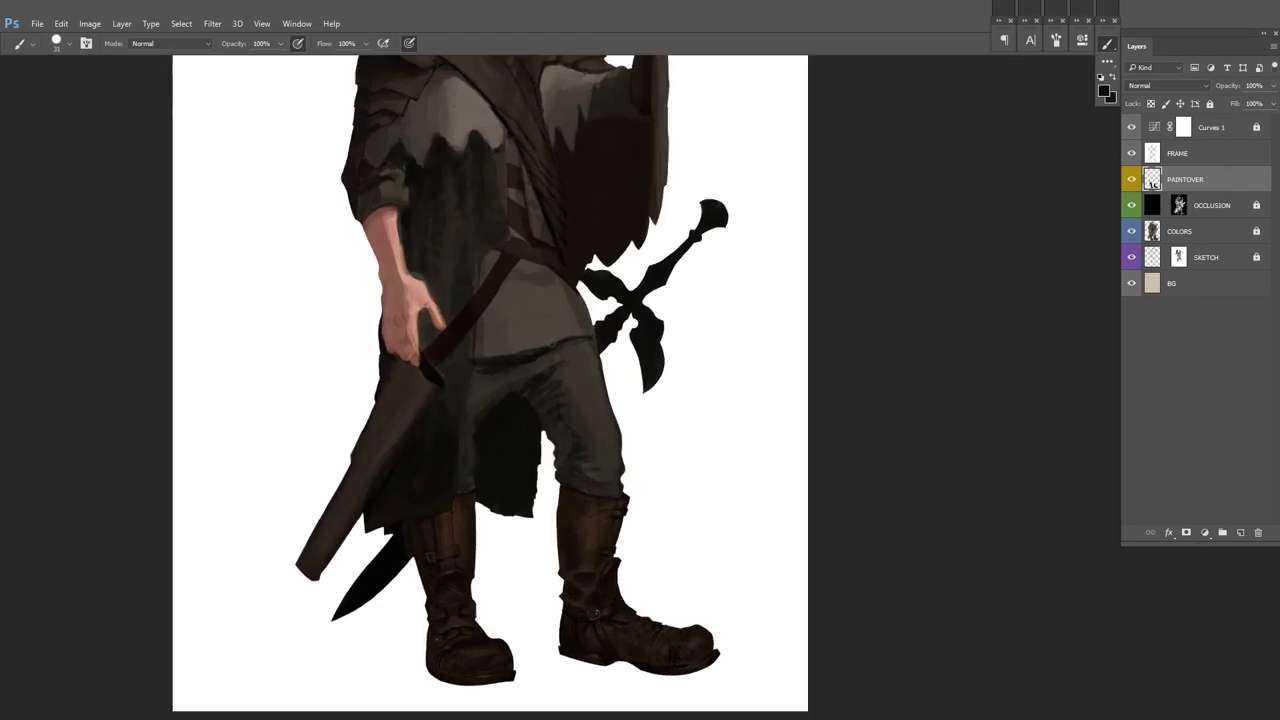
Step: Toggle the COLORS and OCCLUSION layers for comparison and paint dark cloak over the far leg's thigh
scroll(517, 408, "down", 2)
left_click(1131, 231)
left_click(1131, 205)
left_click(1131, 205)
left_click(1131, 231)
scroll(509, 375, "up", 2)
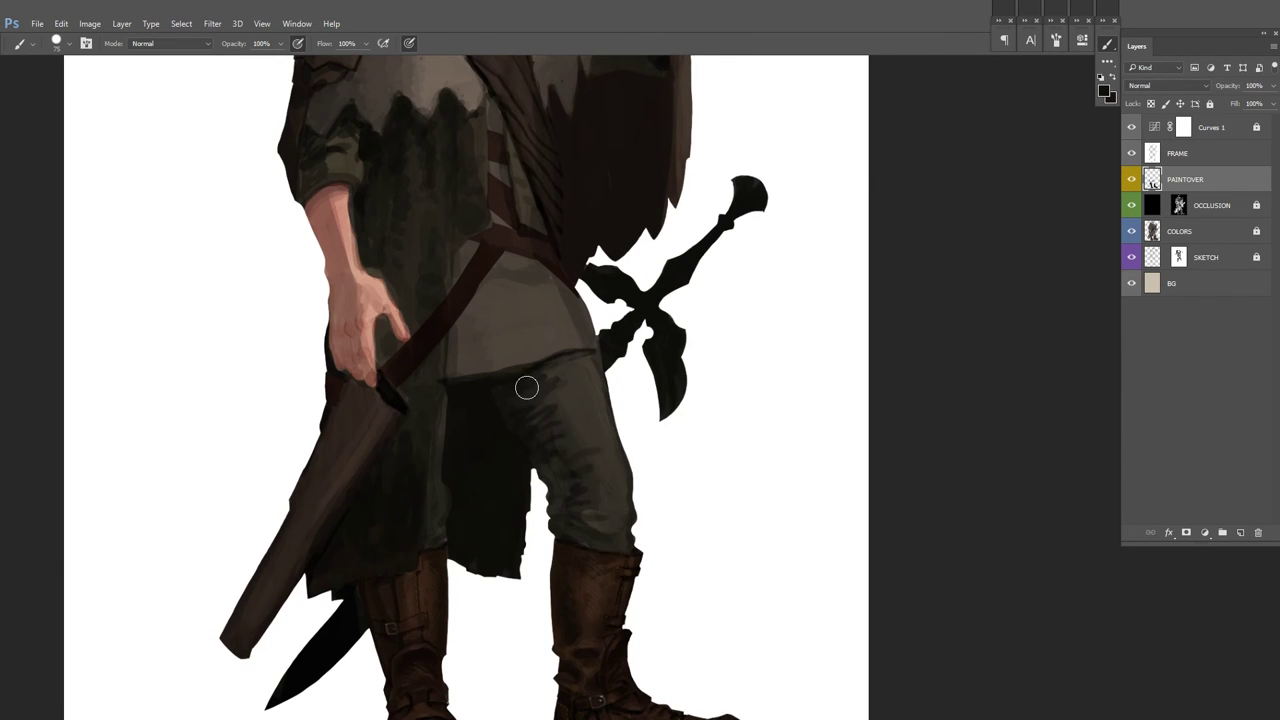
Step: Mirror the canvas, restore the black frame, and darken the cloak lining between the legs with a larger brush
key("ctrl+alt+shift+h")
scroll(703, 306, "down", 3)
scroll(926, 291, "up", 3)
right_click(700, 370)
key("Escape")
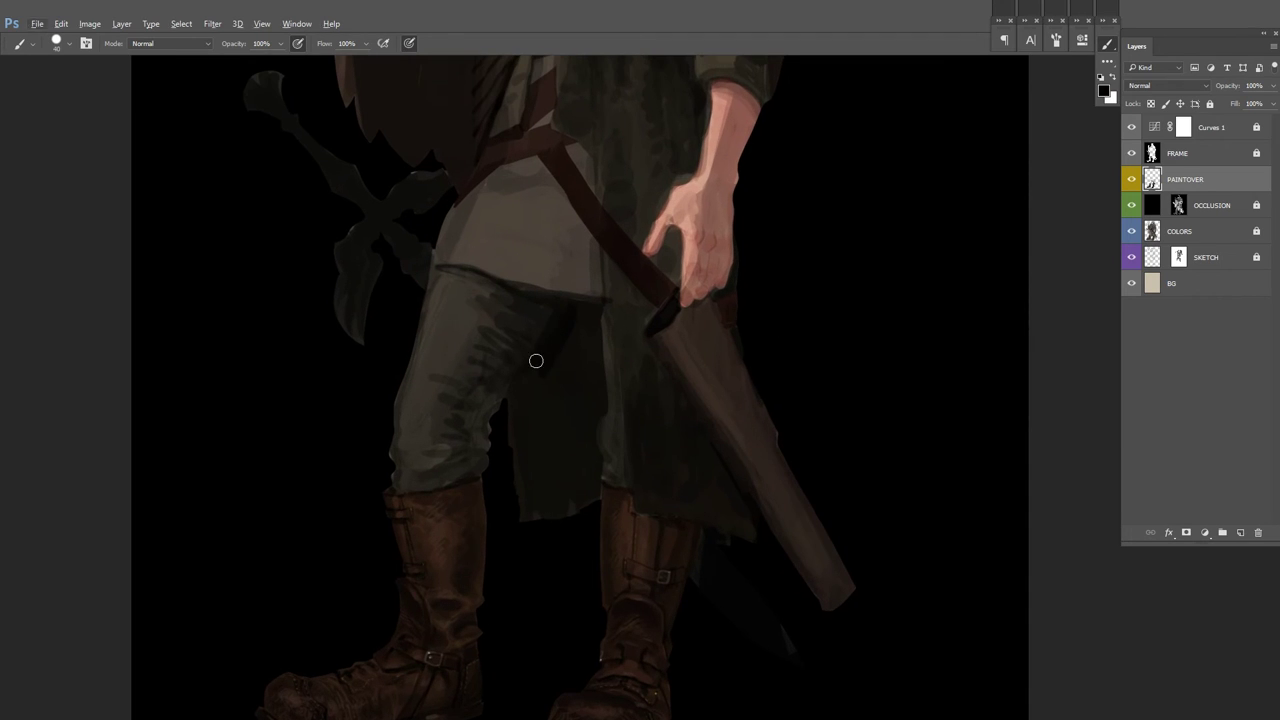
scroll(548, 520, "up", 2)
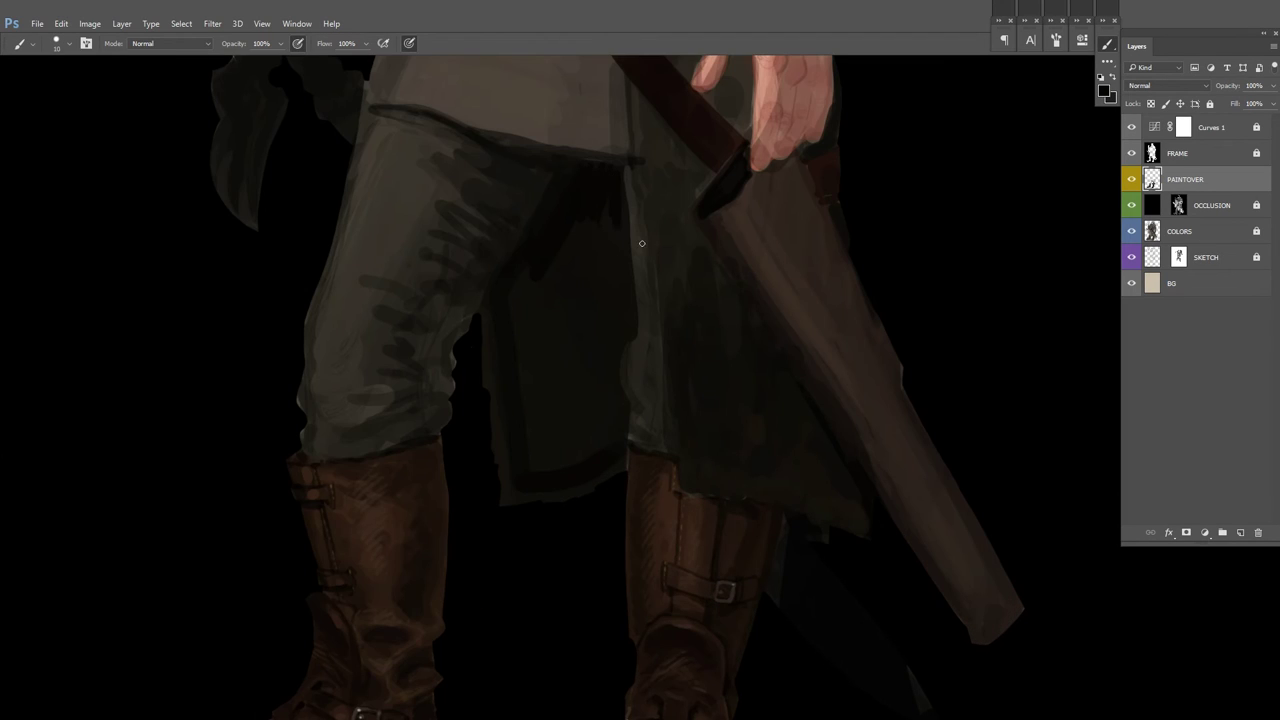
key("bracketright")
key("bracketright")
key("bracketright")
key("bracketright")
scroll(582, 322, "down", 2)
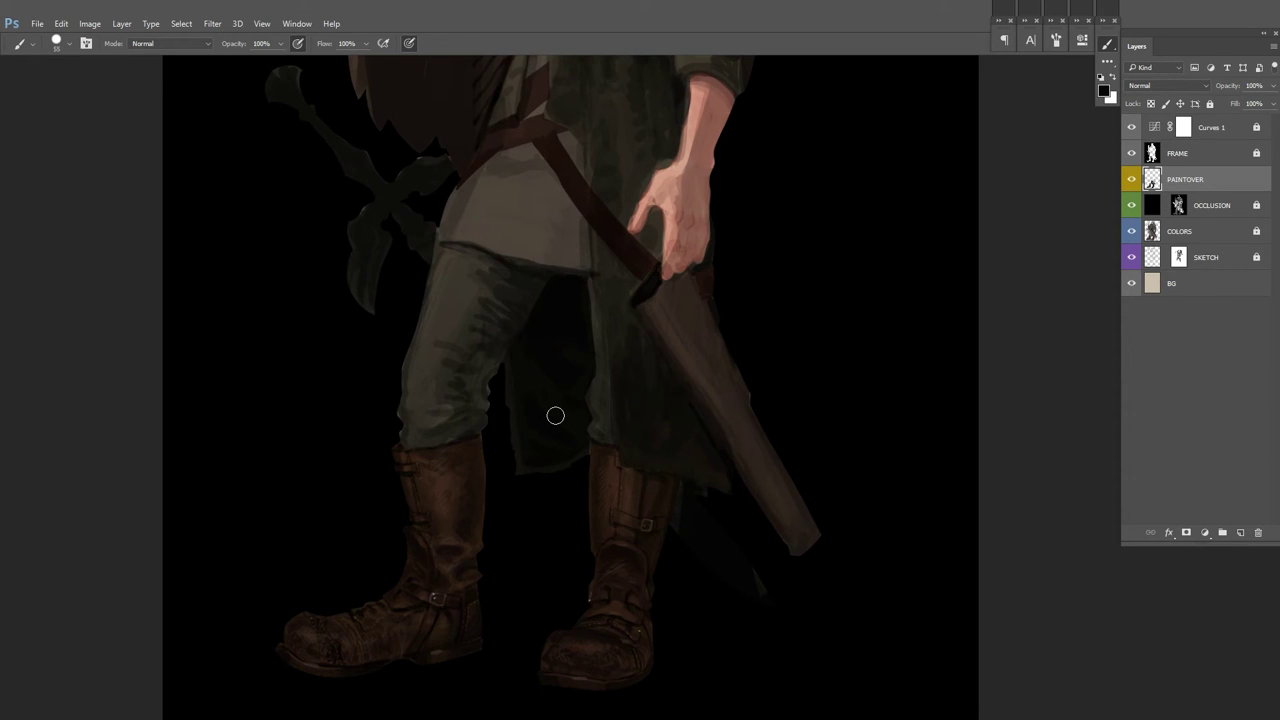
Step: Paint bunched dark folds around the knee and shin of the trousers, mirroring the canvas to check them
scroll(555, 415, "up", 3)
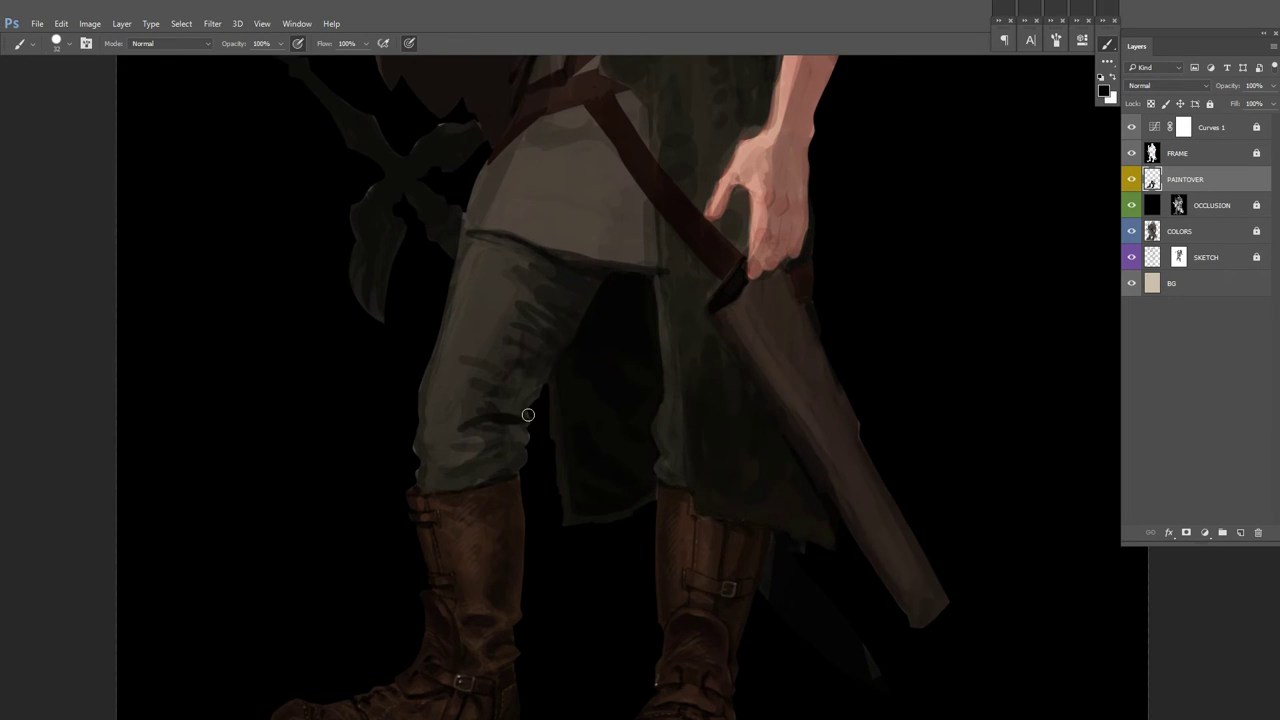
scroll(563, 432, "down", 2)
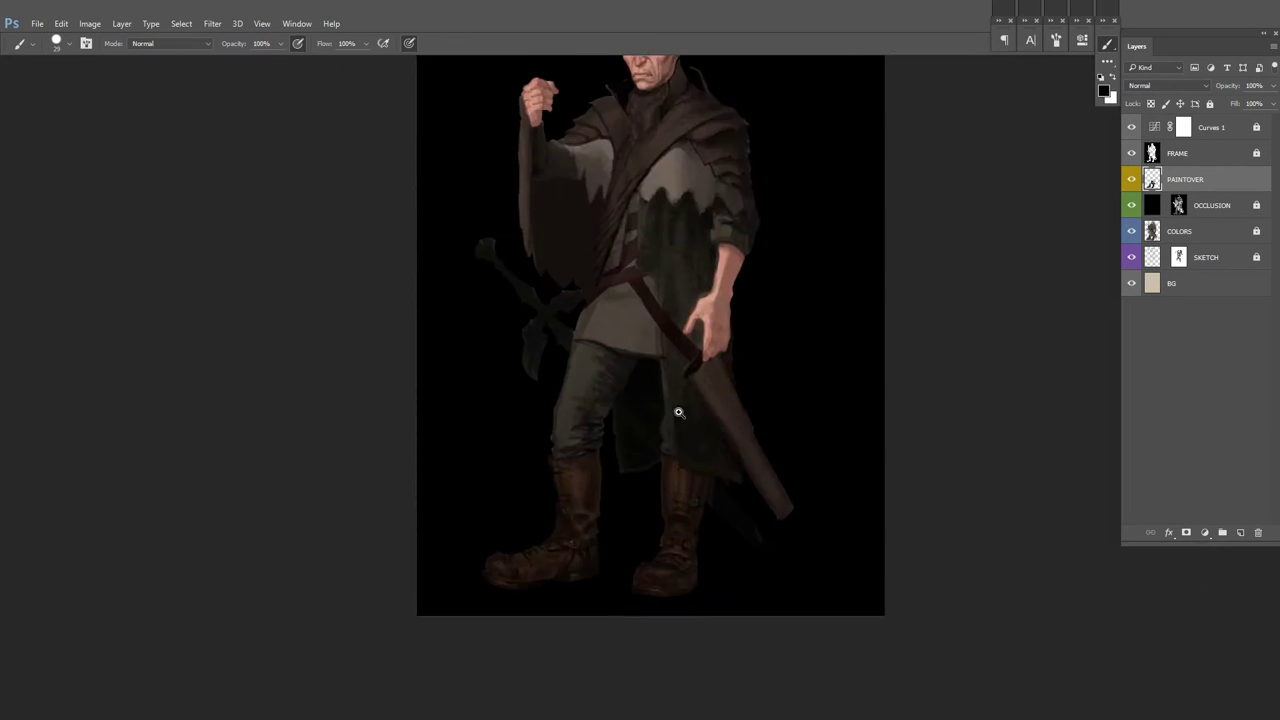
scroll(635, 387, "up", 1)
scroll(635, 387, "down", 1)
key("h")
scroll(414, 233, "up", 1)
scroll(487, 390, "down", 1)
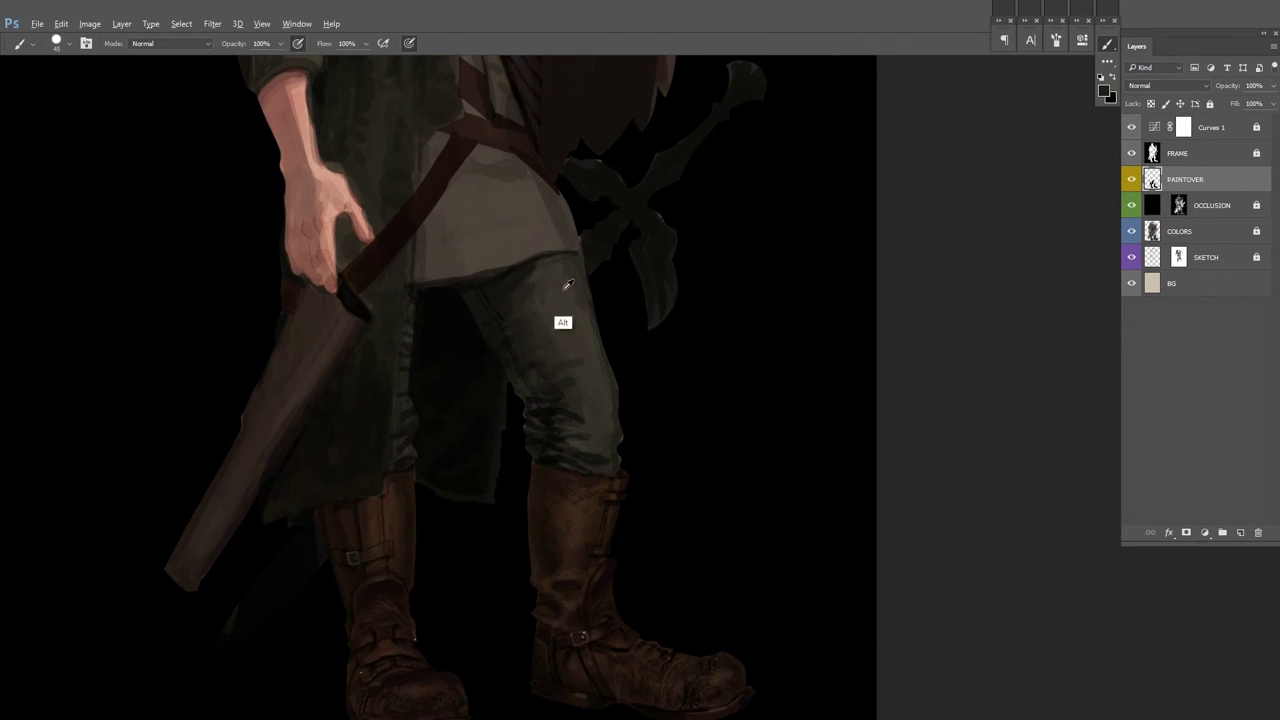
scroll(607, 267, "down", 1)
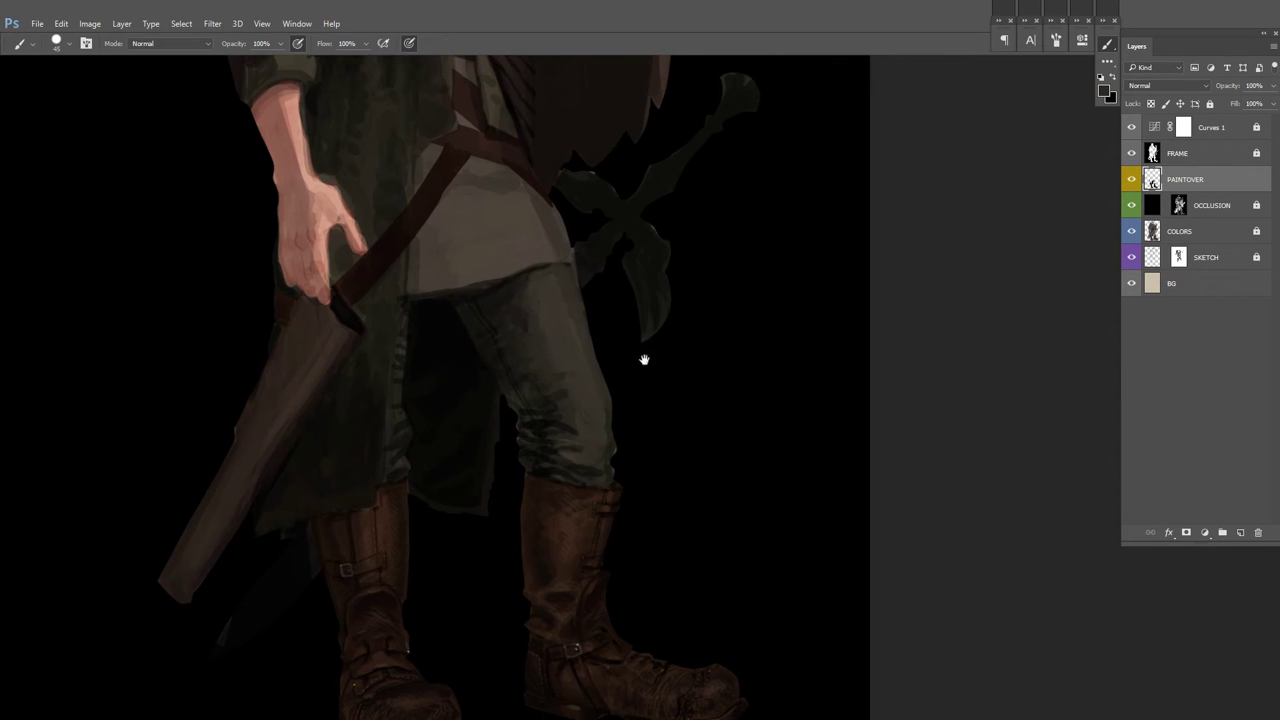
Step: Refine the trouser folds above the boot with a smaller brush, adding lighter ridges between the dark creases
key("bracketleft")
key("bracketleft")
key("bracketleft")
left_click_drag(631, 417, 651, 357)
mouse_move(629, 303)
left_mouse_down()
mouse_move(572, 473)
mouse_move(666, 280)
mouse_move(680, 217)
left_mouse_up()
mouse_move(649, 291)
left_mouse_down()
mouse_move(708, 307)
mouse_move(623, 334)
mouse_move(609, 358)
left_mouse_up()
scroll(615, 341, "up", 2)
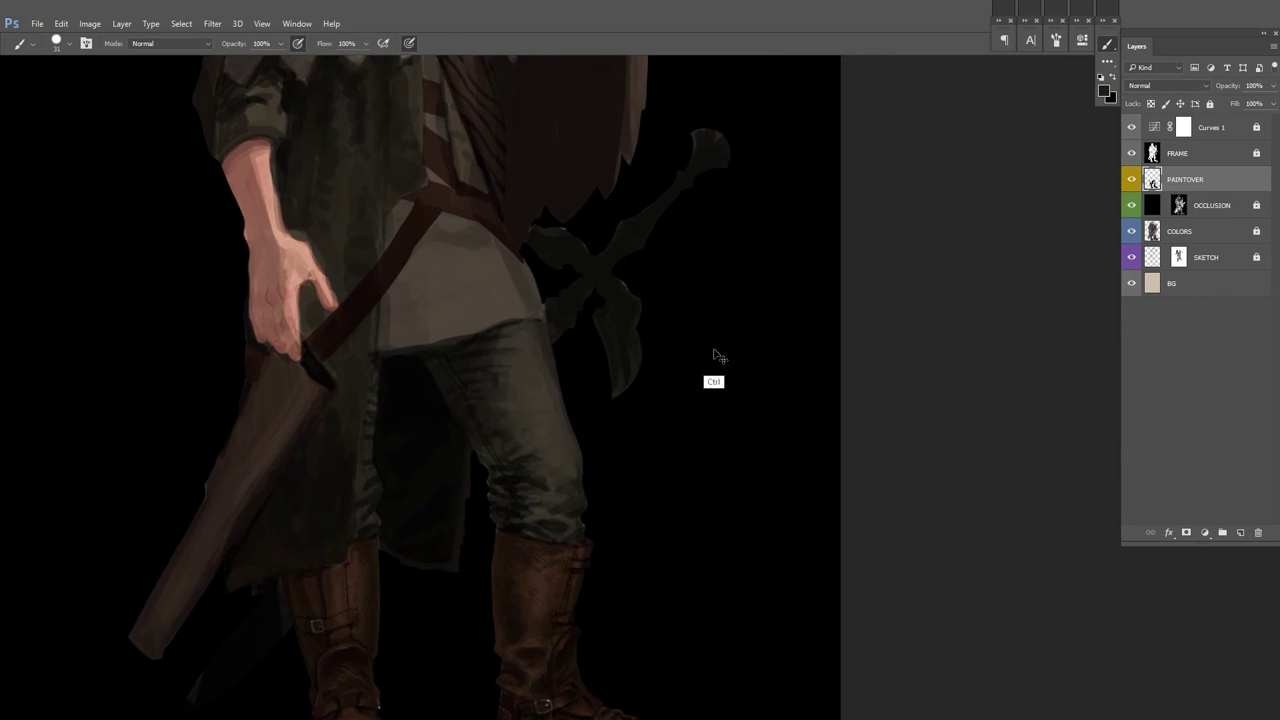
Step: Outline overlapping fabric patches in dark lines on the near trouser knee, working on a new layer
key("ctrl+shift+alt+n")
left_click_drag(580, 277, 612, 400)
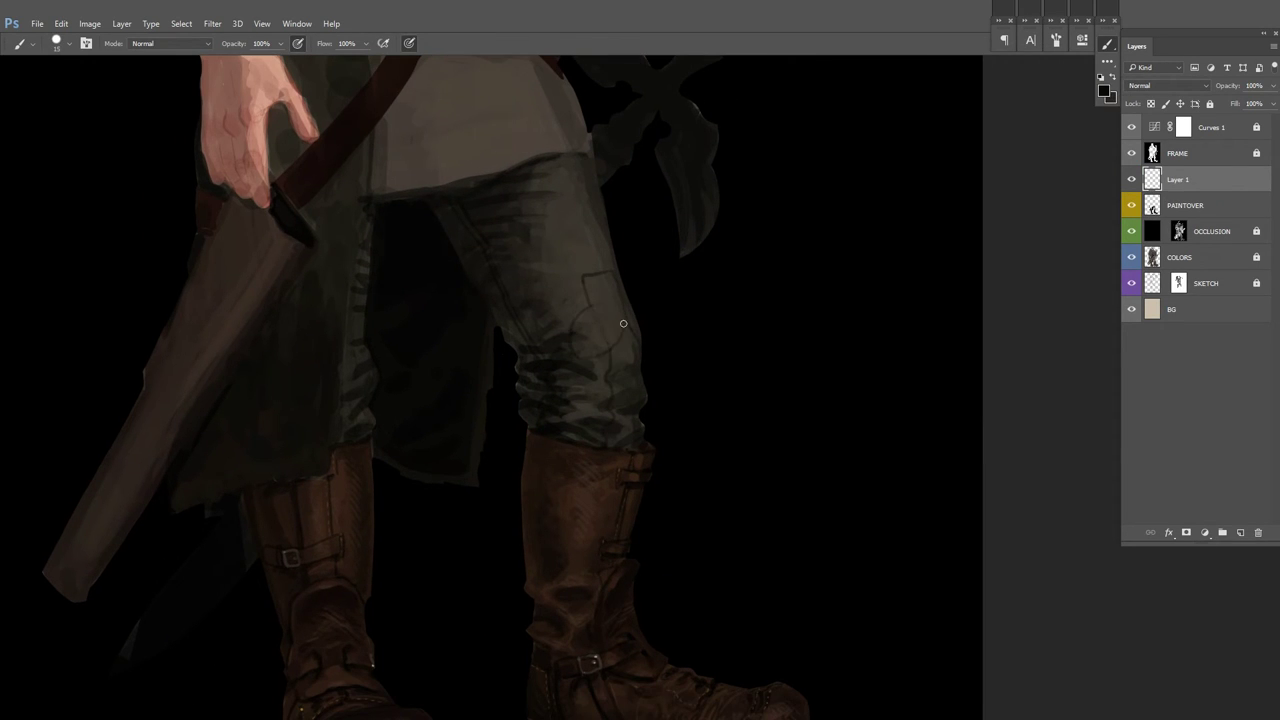
mouse_move(617, 310)
left_mouse_down()
mouse_move(600, 371)
mouse_move(586, 301)
left_mouse_up()
scroll(620, 377, "down", 2)
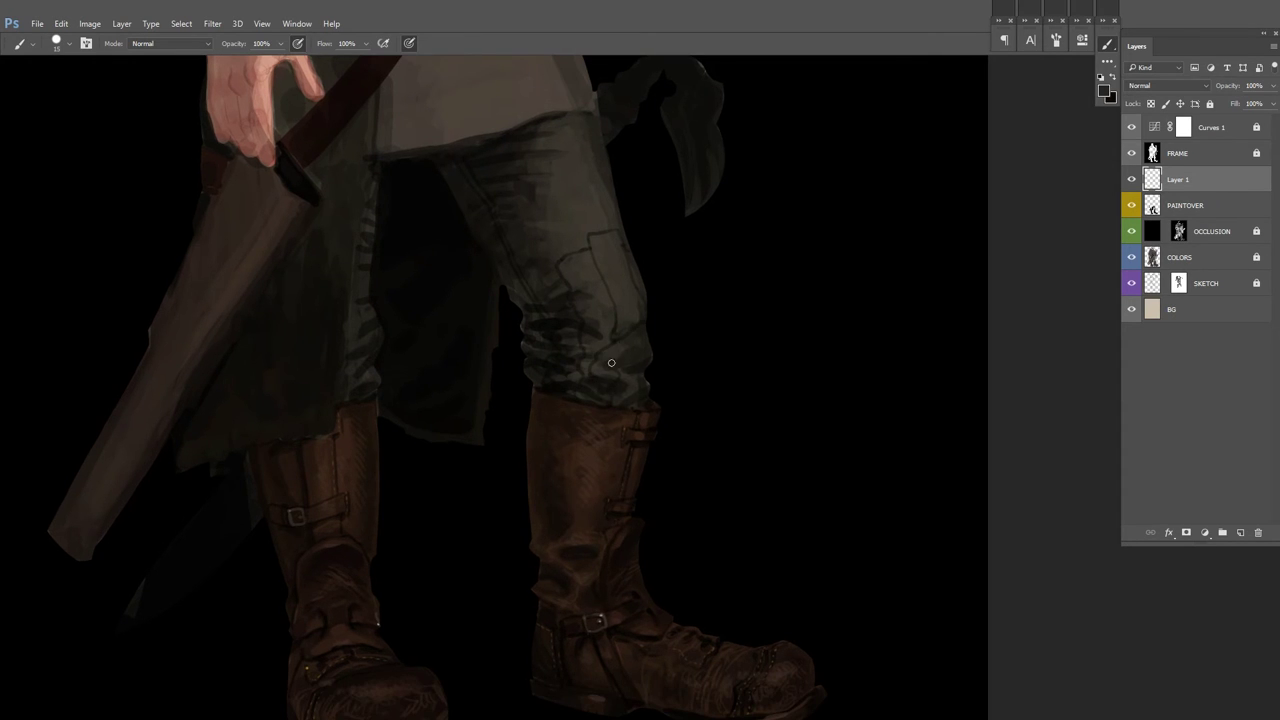
Step: Shade the knee patches and add short pull creases radiating from their upper edges and a dark inner-leg seam
scroll(634, 300, "left", 4)
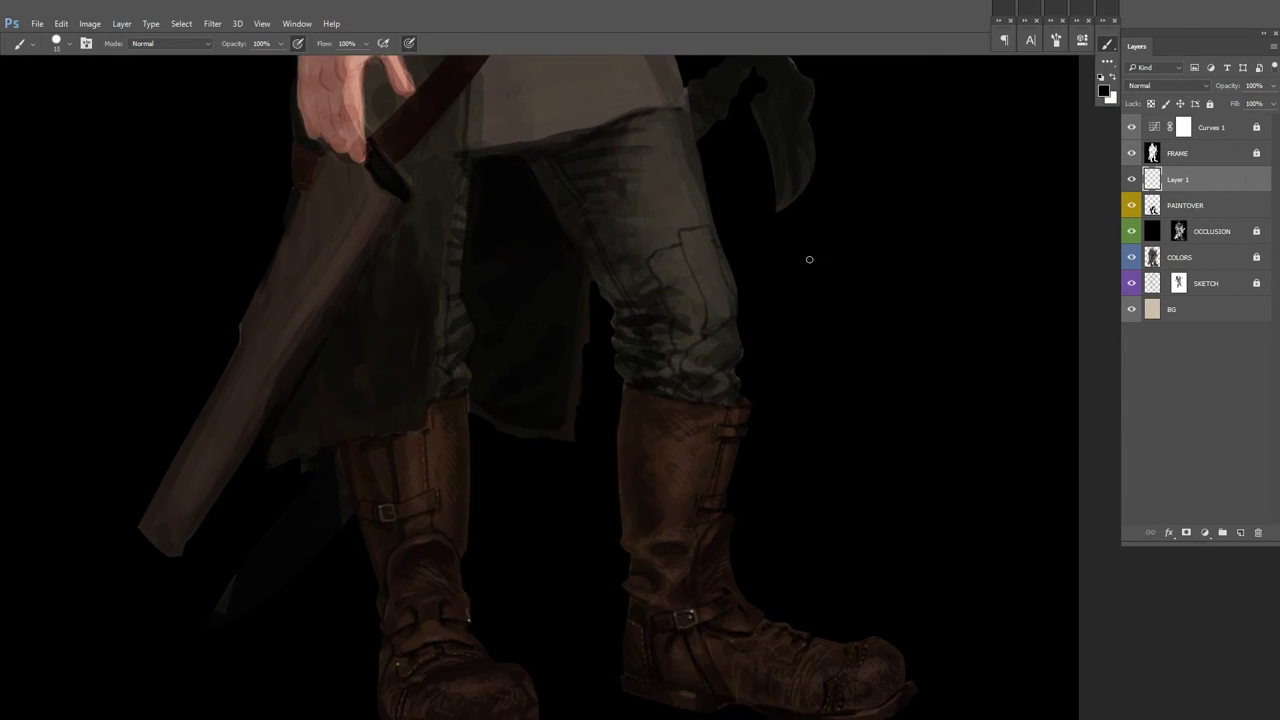
scroll(691, 276, "up", 4)
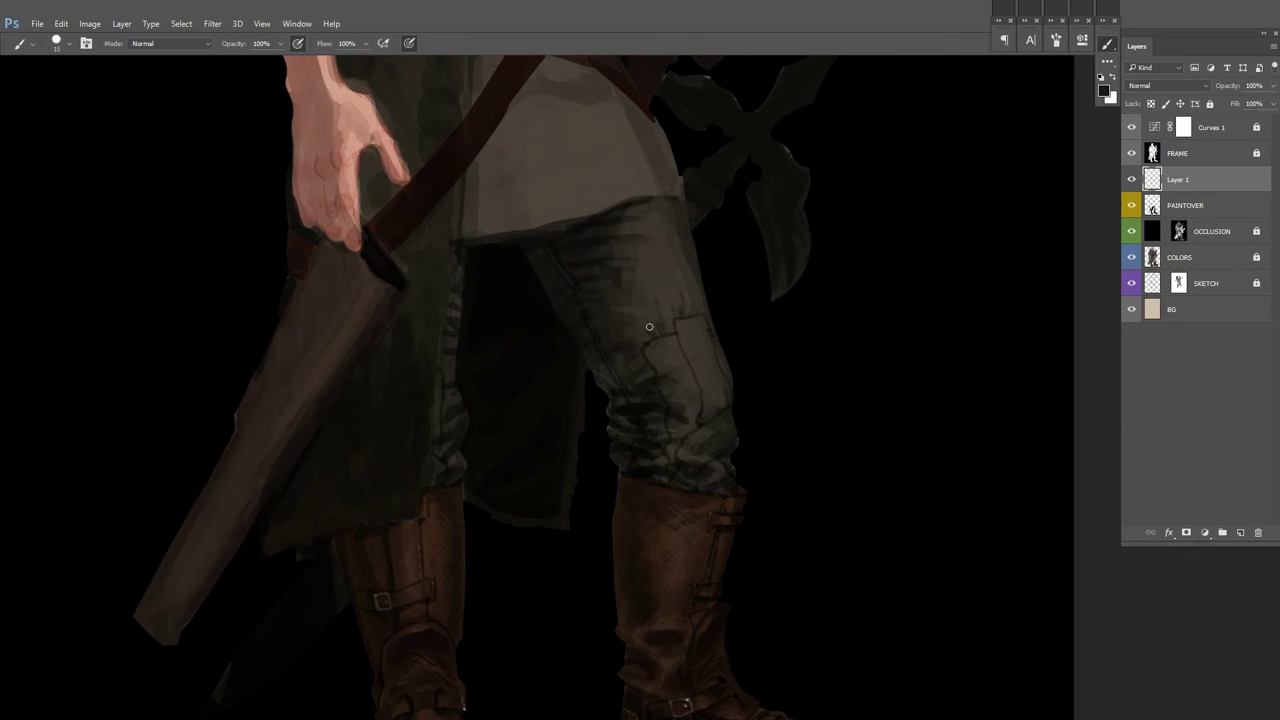
scroll(654, 331, "up", 3)
scroll(653, 320, "right", 2)
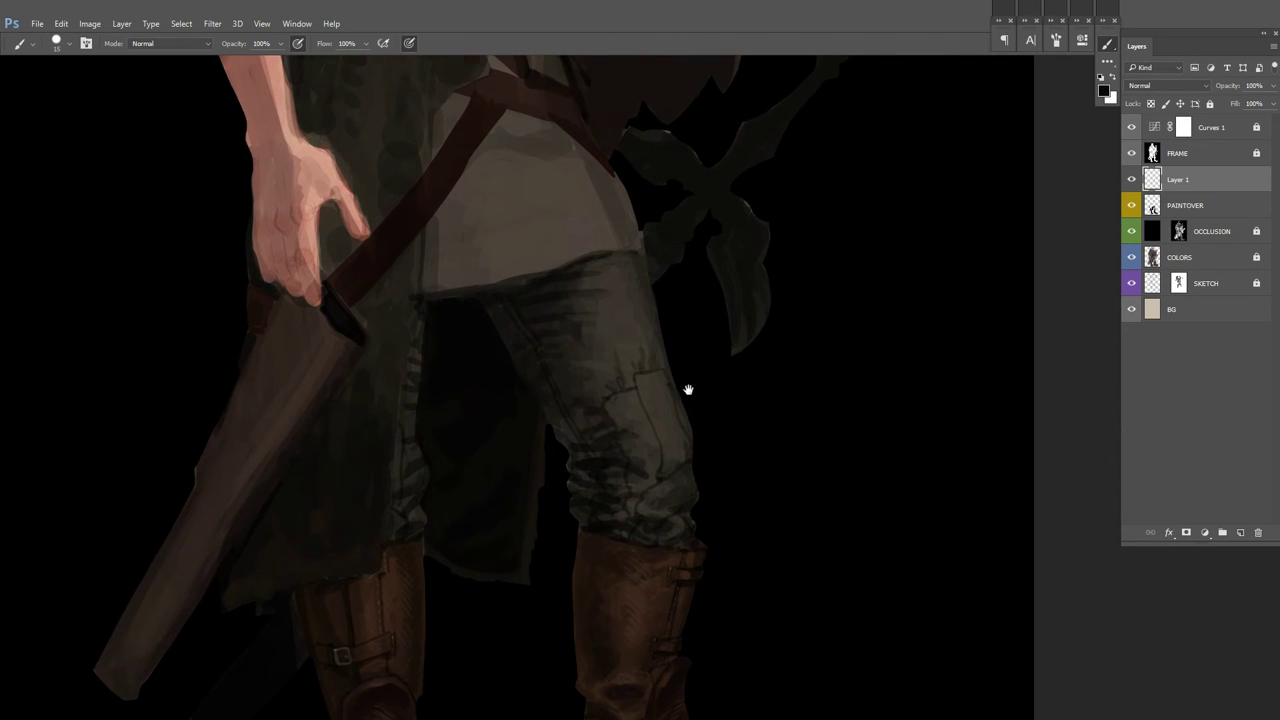
scroll(677, 351, "down", 3)
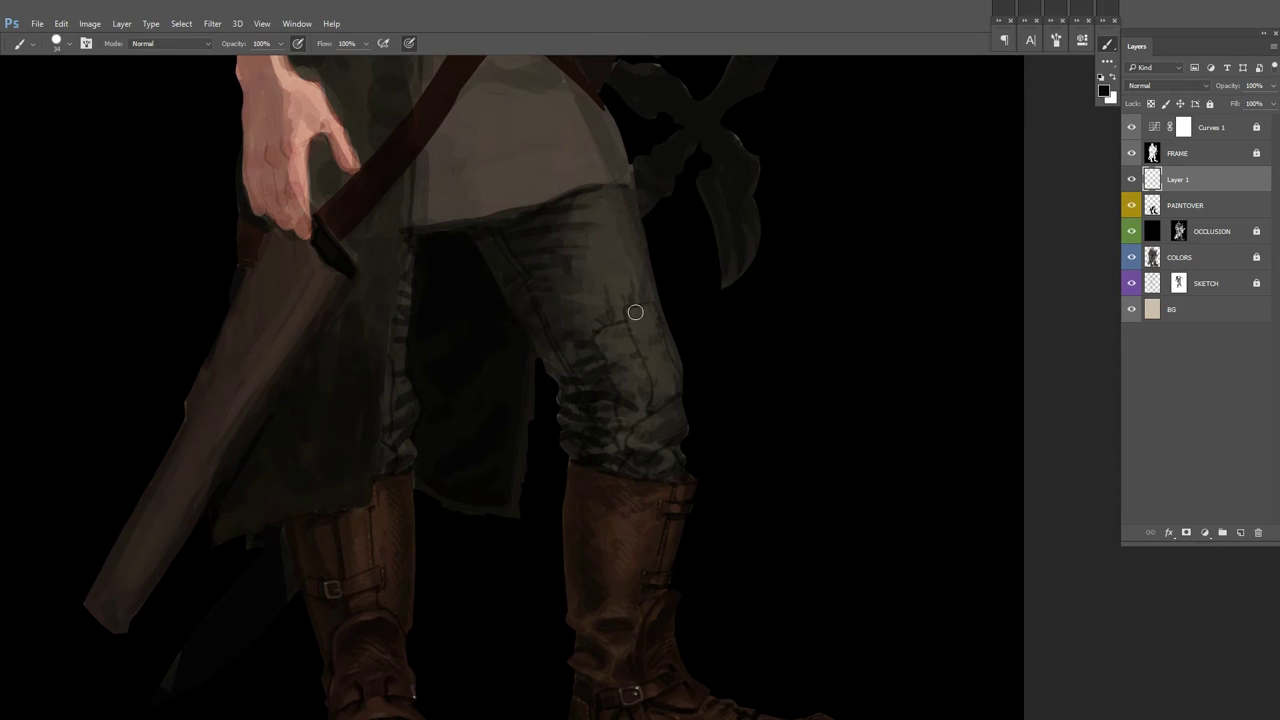
scroll(670, 319, "down", 2)
scroll(670, 319, "right", 1)
scroll(620, 371, "up", 3)
scroll(620, 371, "left", 3)
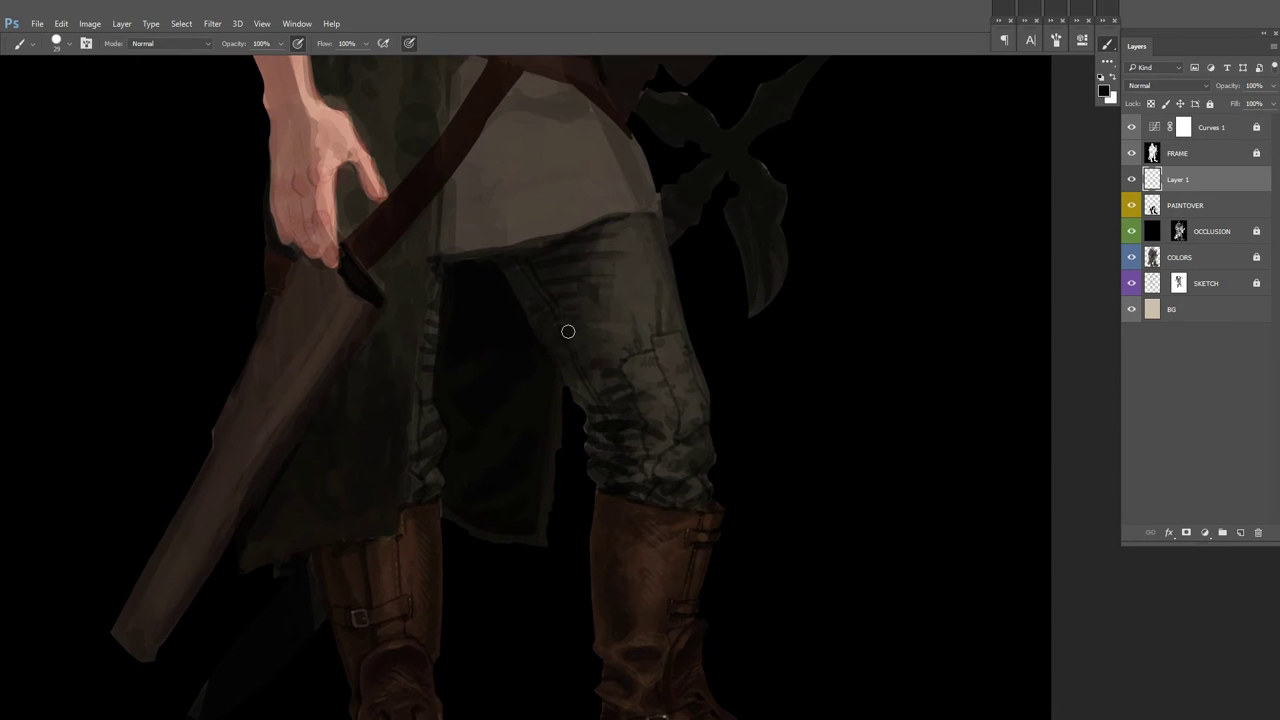
Step: Paint finer wrinkles and mottled texture across the thigh, knee patches and shin of the trousers with a smaller brush
right_click(566, 331)
key("Escape")
key("bracketleft")
key("bracketleft")
key("bracketleft")
scroll(677, 309, "down", 3)
scroll(608, 233, "up", 3)
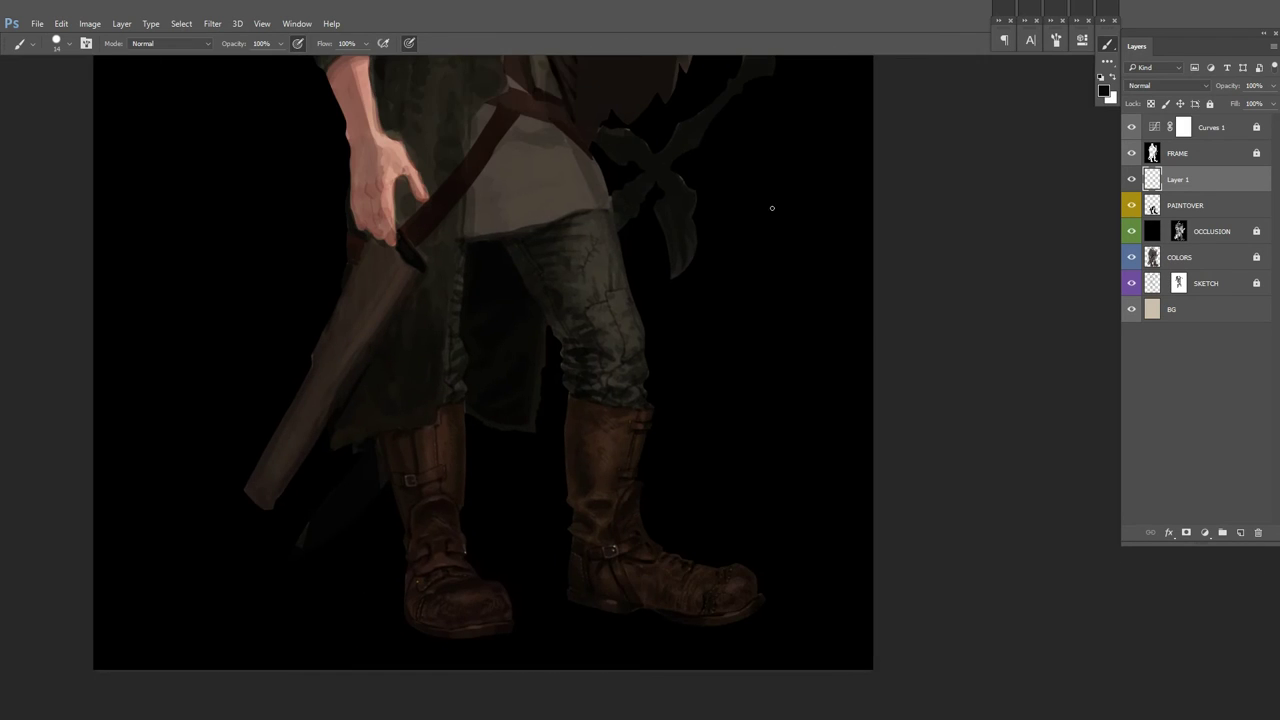
scroll(586, 286, "up", 2)
key("x")
scroll(640, 240, "up", 1)
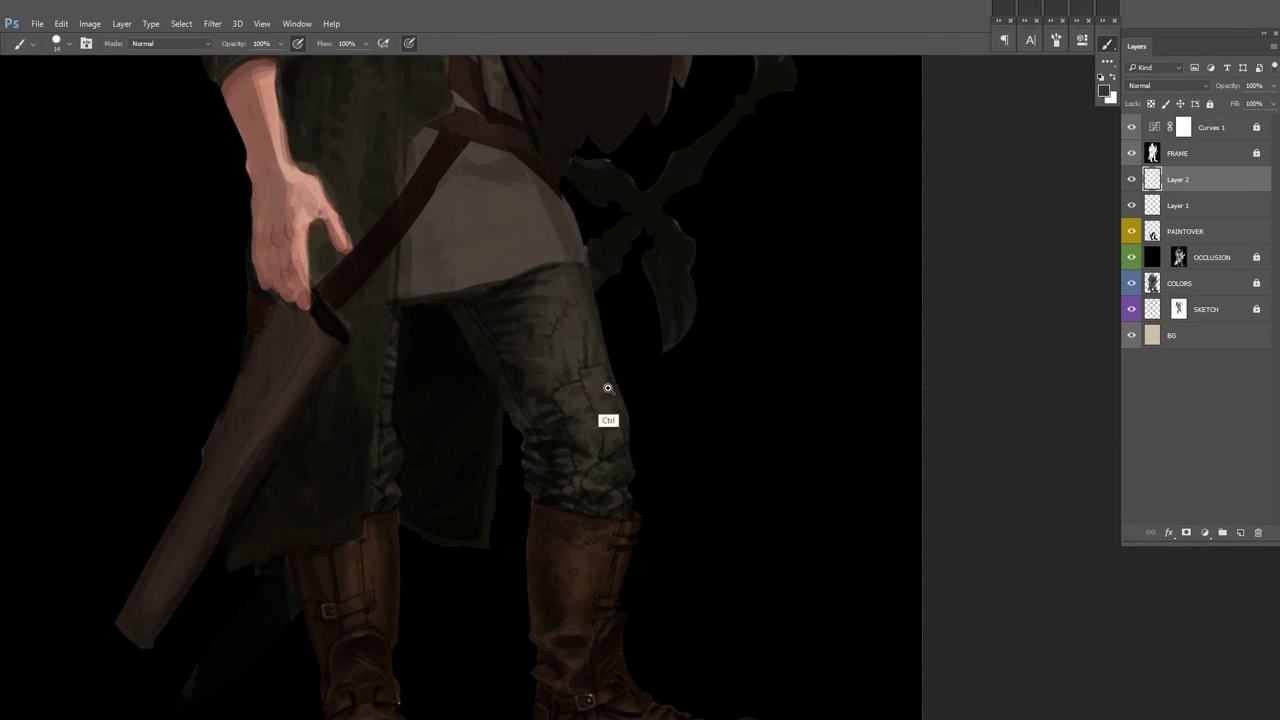
Step: Paint light zigzag stitches around the edges of the knee patches on a new layer
key("ctrl+shift+alt+n")
scroll(660, 379, "up", 1)
scroll(660, 379, "down", 2)
scroll(557, 281, "up", 2)
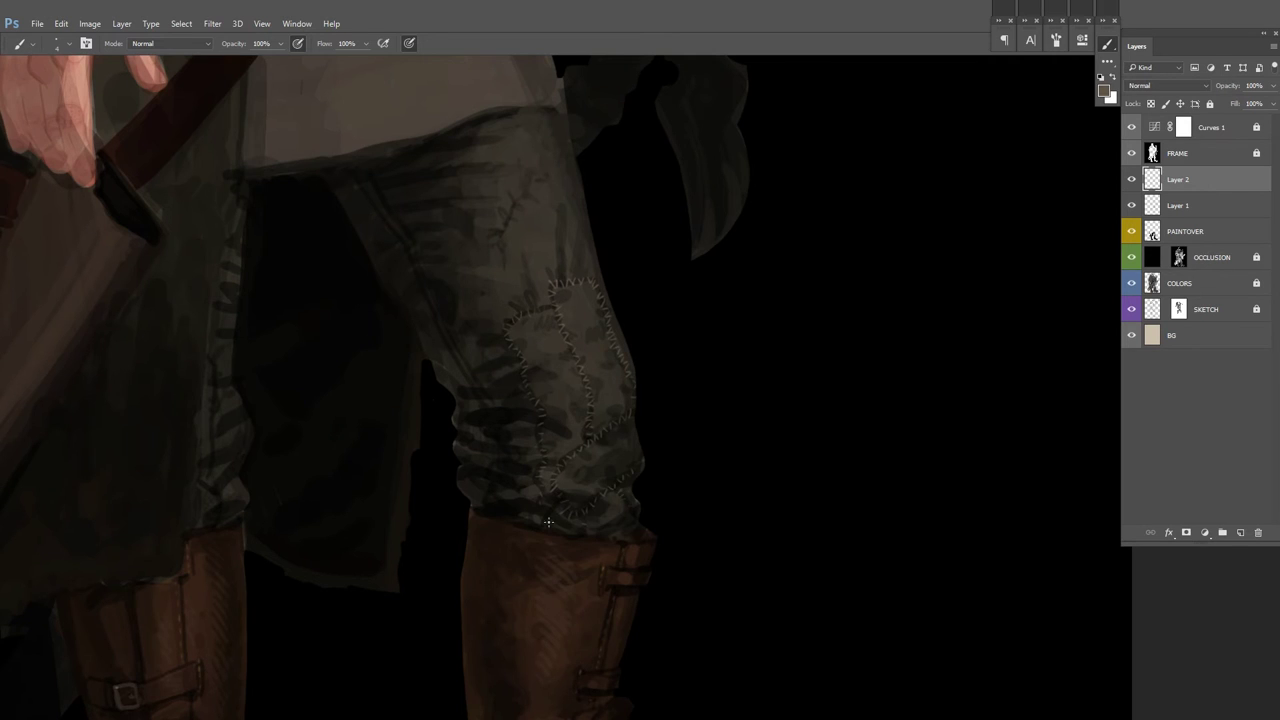
Step: Add stitches along the far leg and the near leg's inner seam, merge Layer 2 into Layer 1, and select the PAINTOVER layer
scroll(540, 520, "up", 2)
scroll(429, 318, "down", 2)
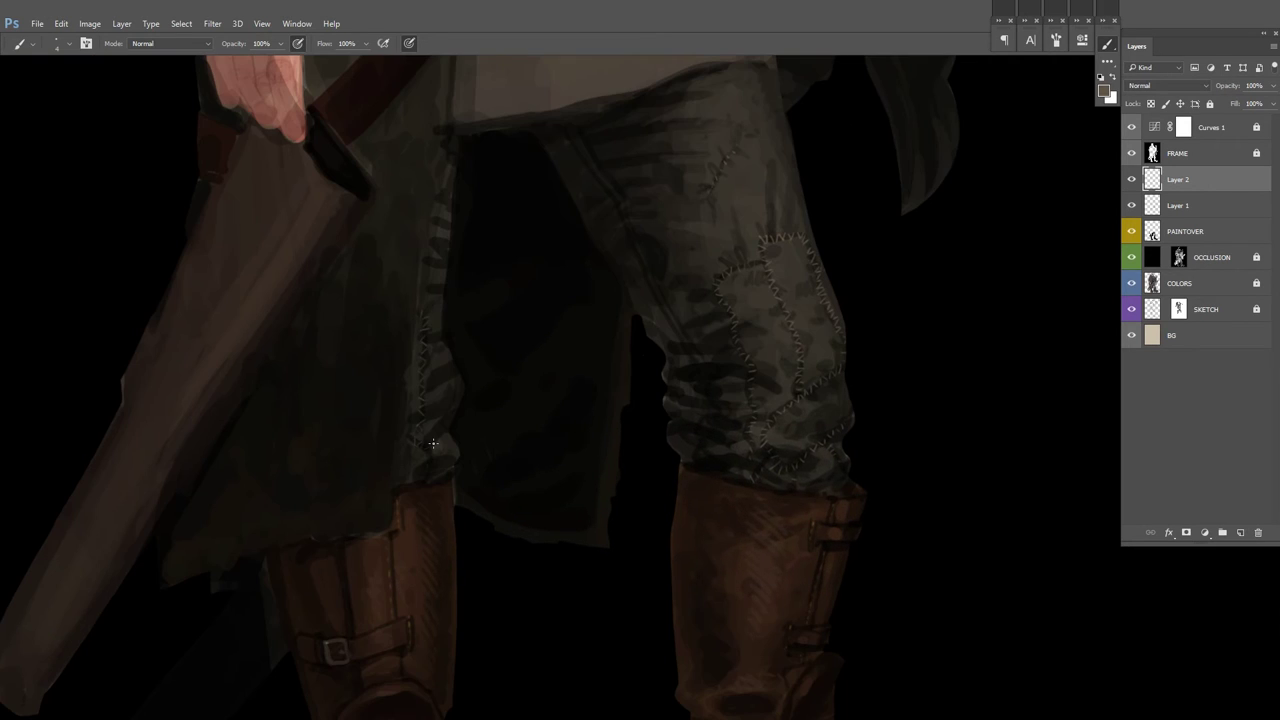
scroll(596, 243, "up", 1)
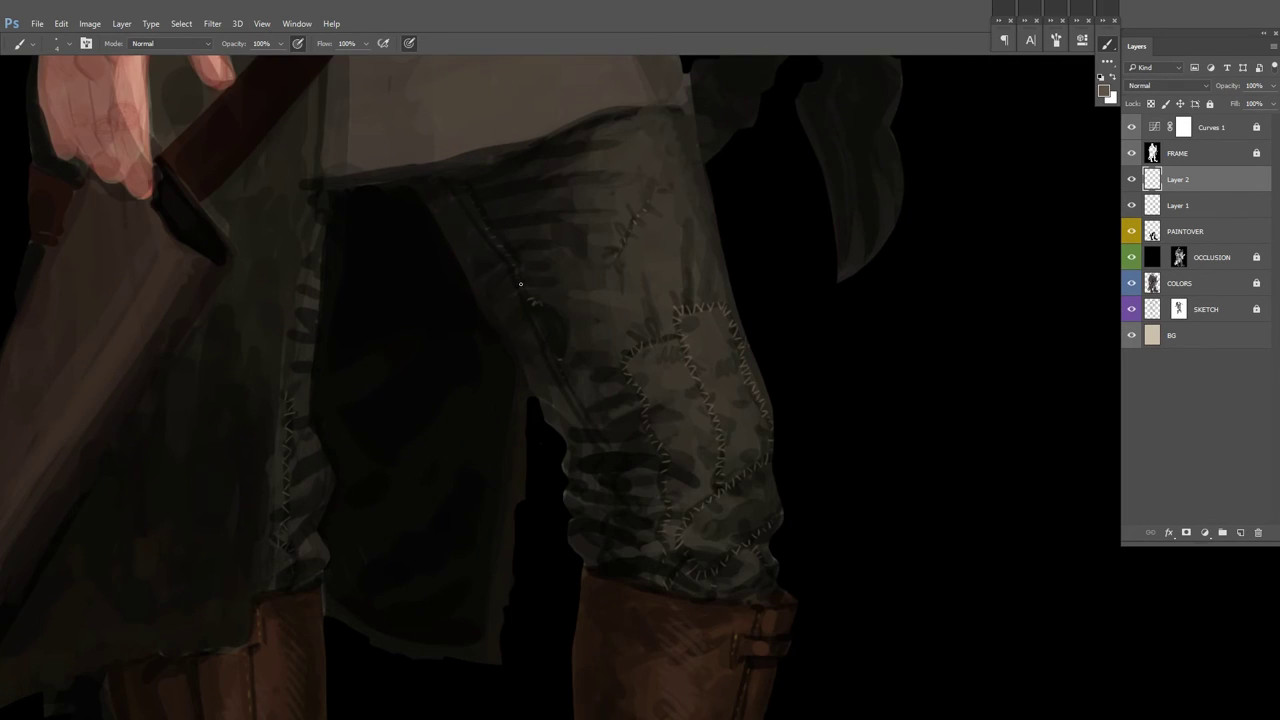
scroll(544, 315, "down", 2)
key("ctrl+e")
key("alt+bracketleft")
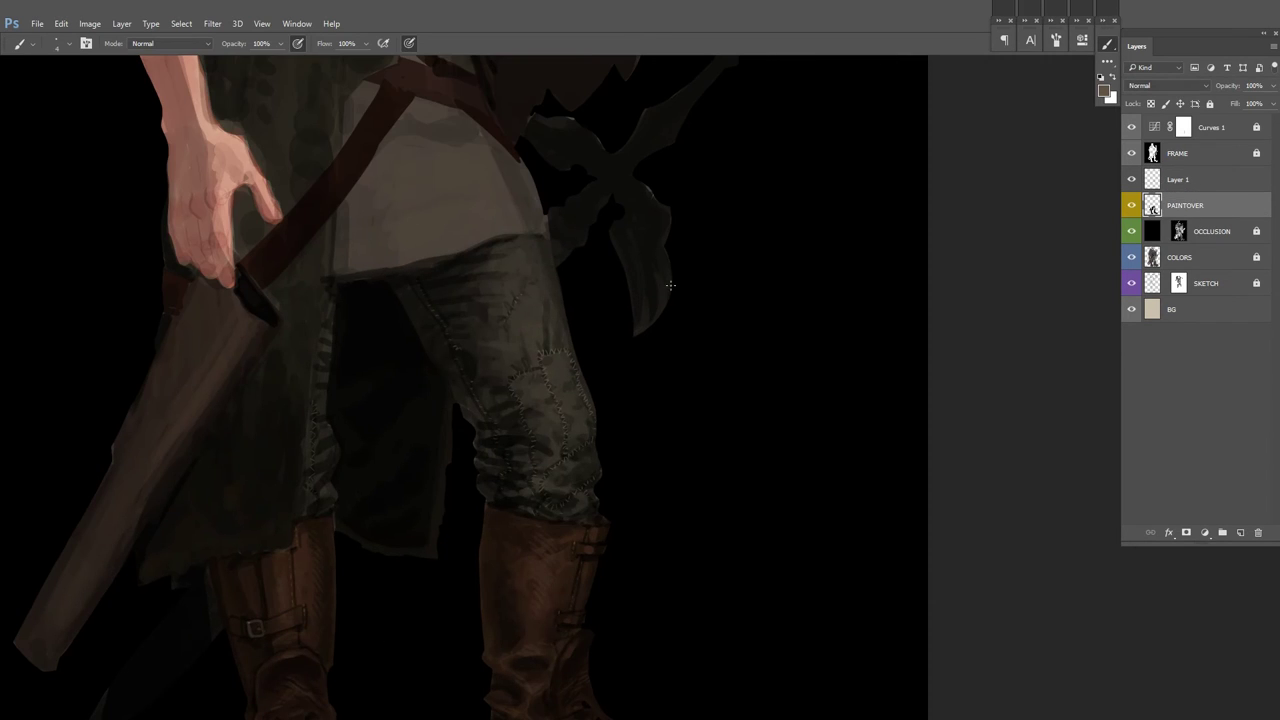
Step: Paint dark, muted brown tones over the coat's lower half beside the scabbard, breaking up its flat green
left_click(558, 488, "alt")
key("Return")
left_click_drag(531, 323, 742, 152)
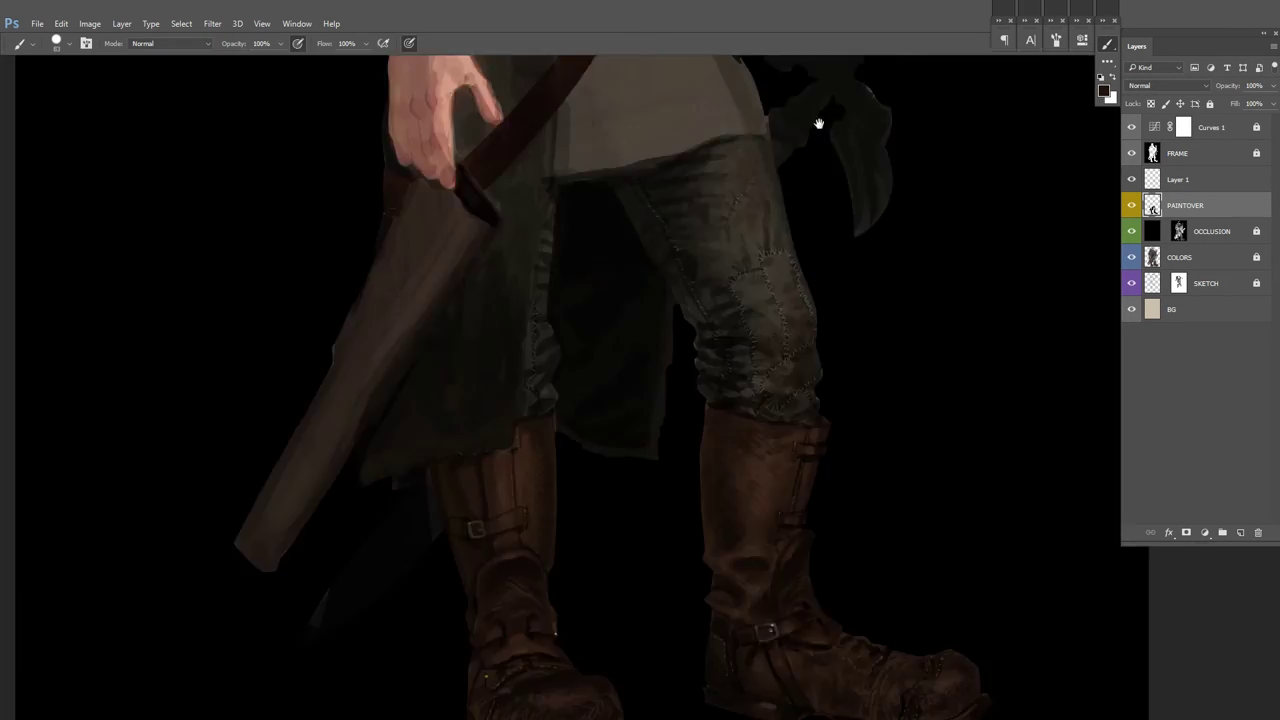
scroll(331, 480, "down", 3)
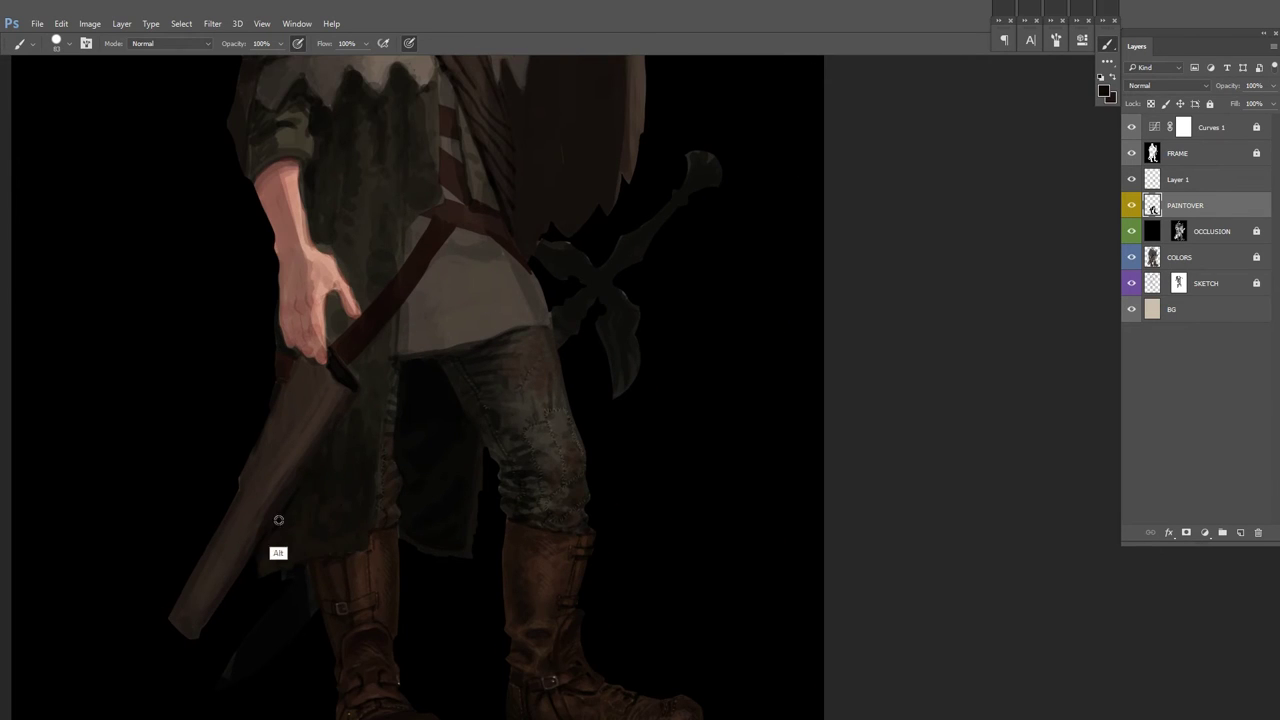
scroll(291, 537, "down", 3)
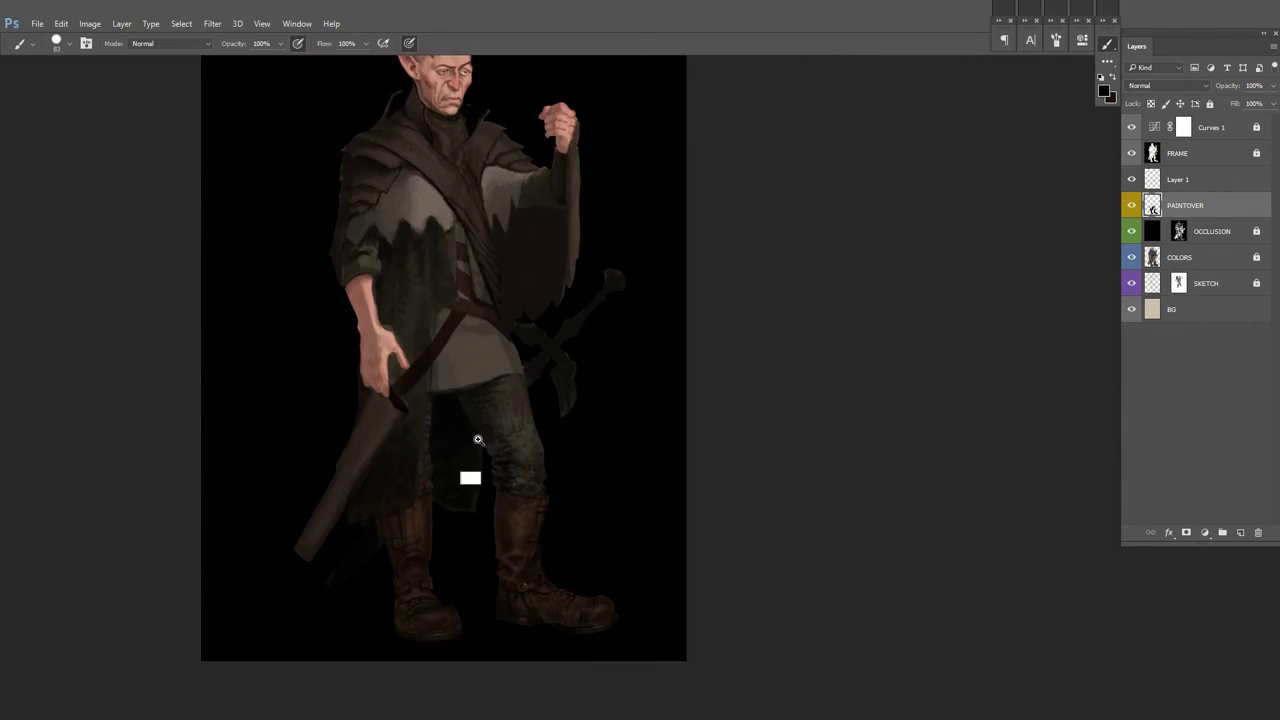
scroll(368, 482, "up", 3)
scroll(368, 482, "down", 3)
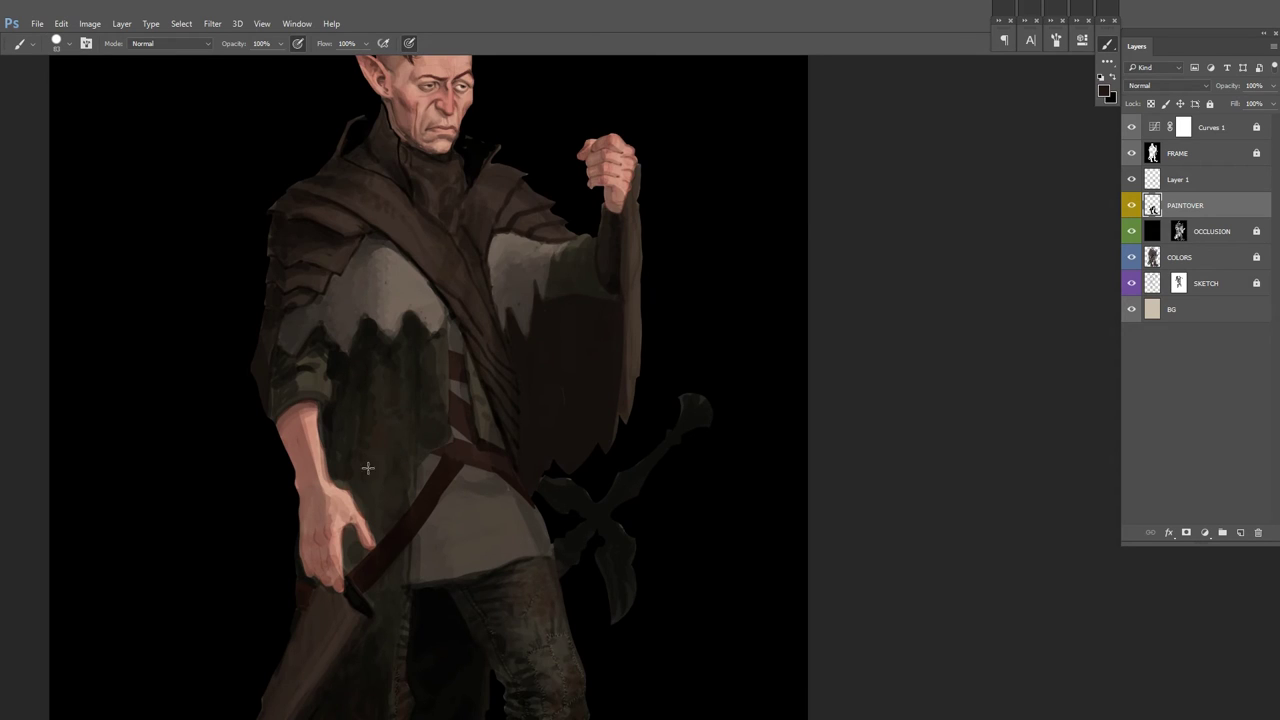
scroll(385, 510, "up", 3)
scroll(388, 474, "down", 1)
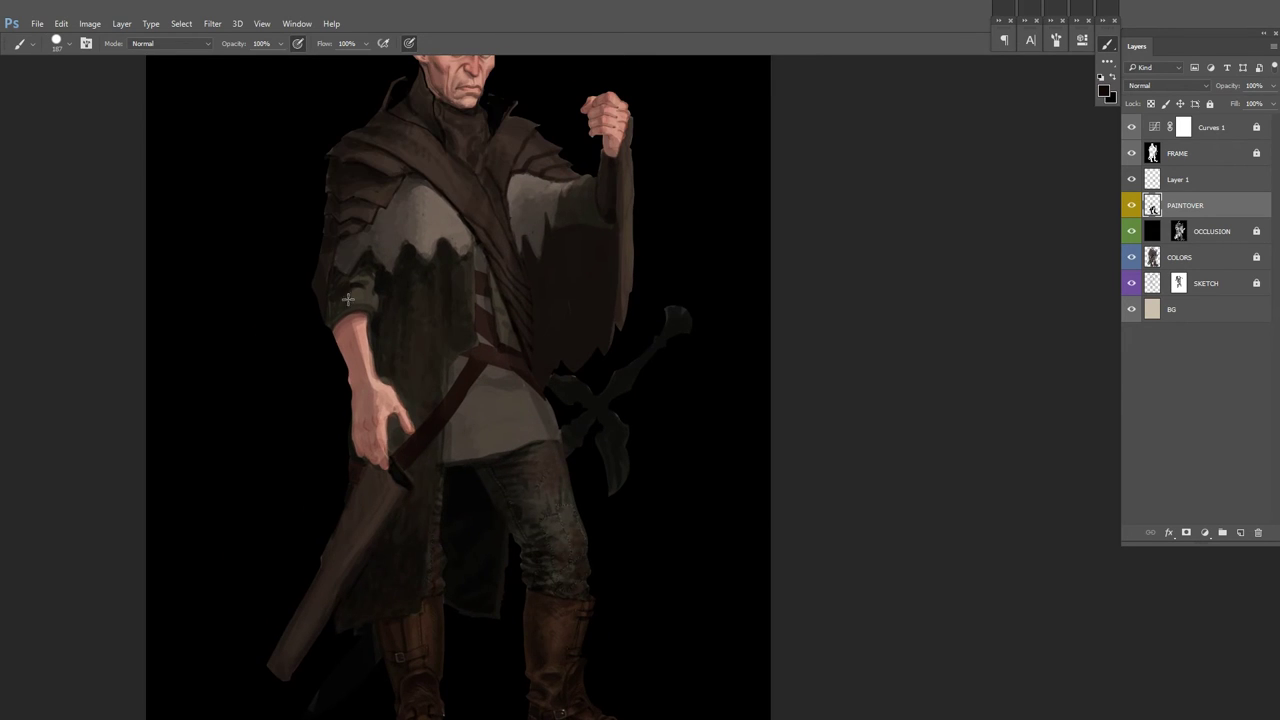
Step: Shade the coat and rolled sleeve softly with a large 187-pixel brush in a near-black color
scroll(348, 322, "up", 1)
scroll(592, 288, "down", 1)
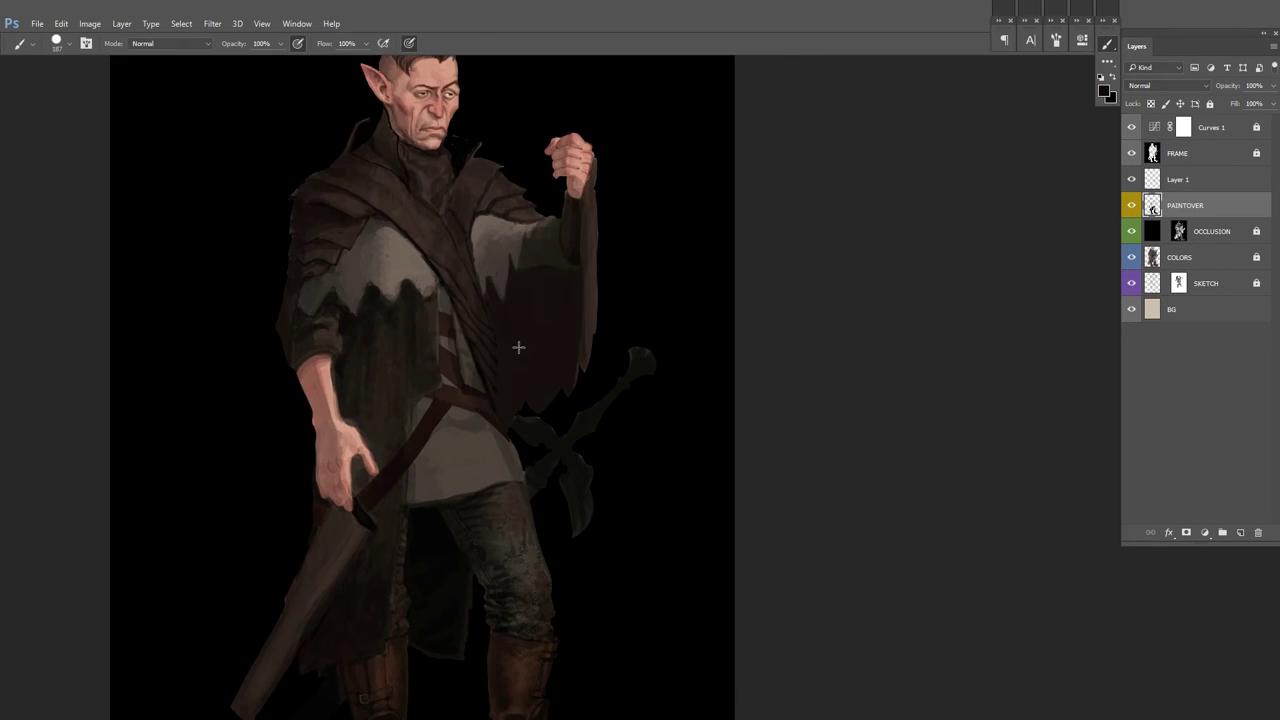
scroll(518, 347, "down", 2)
scroll(726, 354, "up", 4)
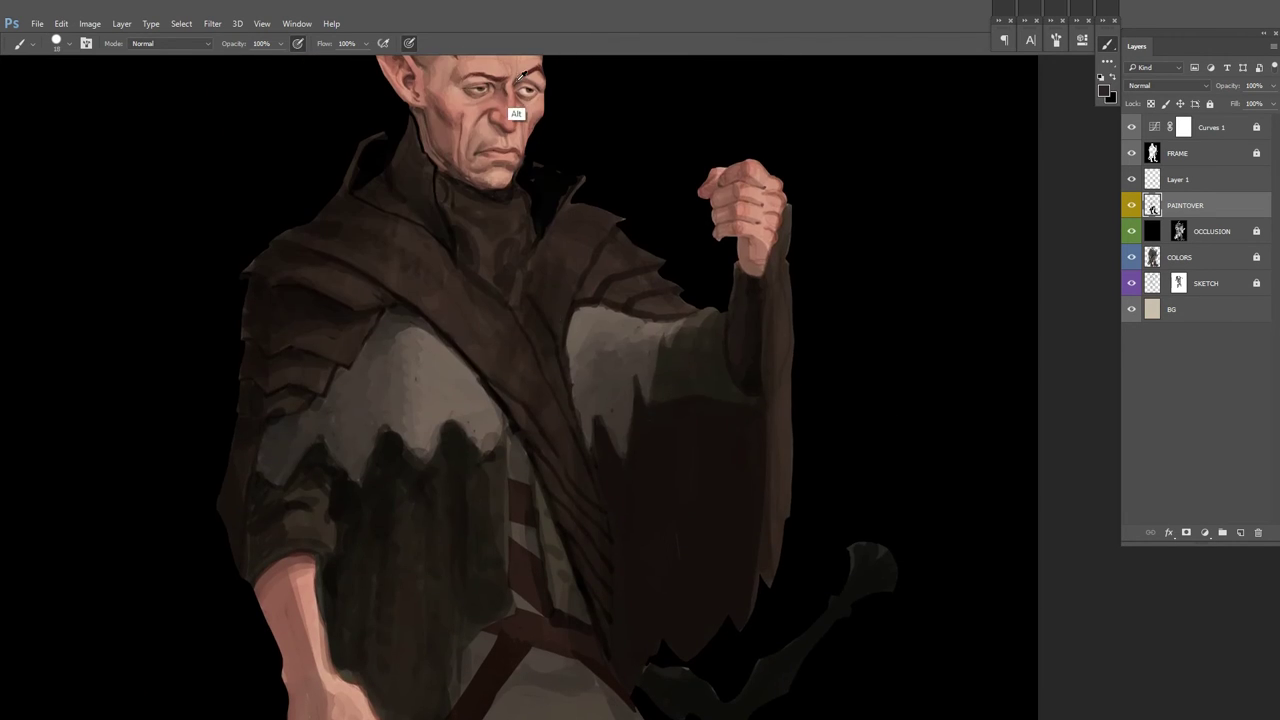
scroll(519, 75, "down", 3)
Step: Paint light frayed scratches on the trousers' thigh and below the knee, and merge Layer 1 into PAINTOVER
left_click(1157, 172)
scroll(465, 447, "down", 4)
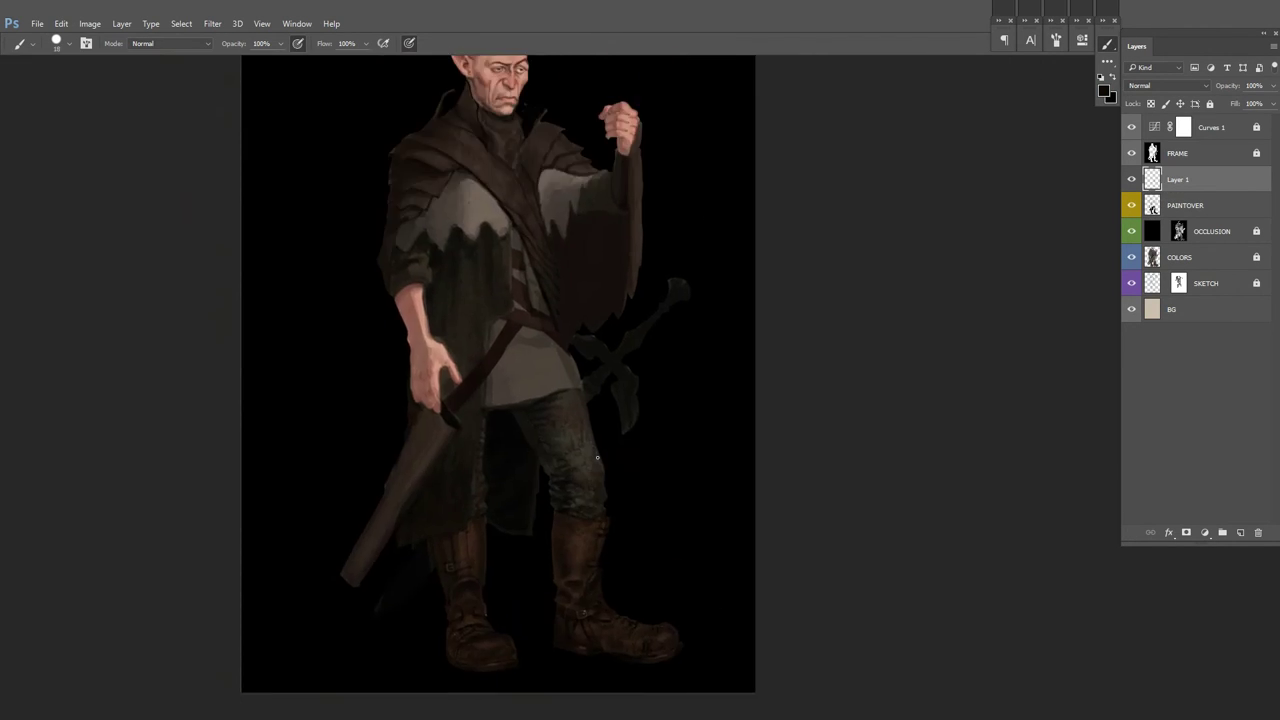
scroll(594, 457, "up", 4)
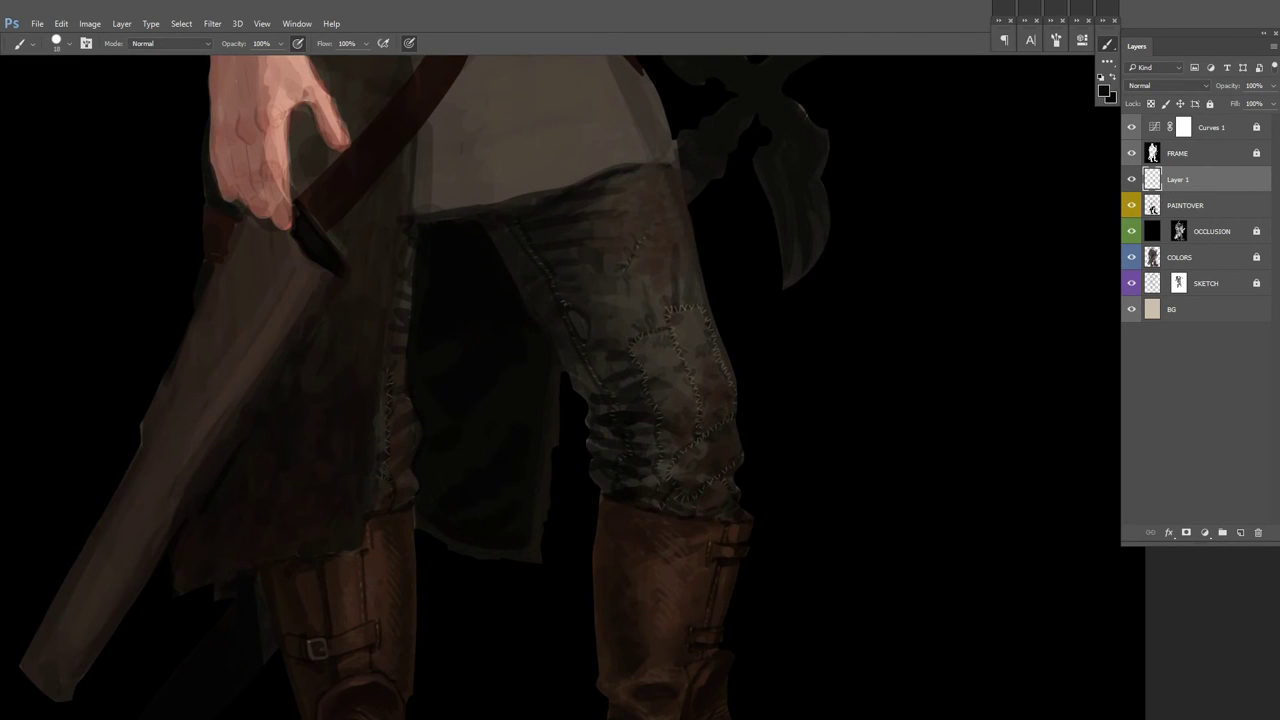
key("ctrl+alt+shift+n")
right_click(883, 263)
left_click_drag(618, 212, 660, 200)
left_click_drag(764, 220, 792, 198)
left_click_drag(760, 418, 722, 444)
scroll(854, 331, "down", 4)
scroll(706, 471, "up", 4)
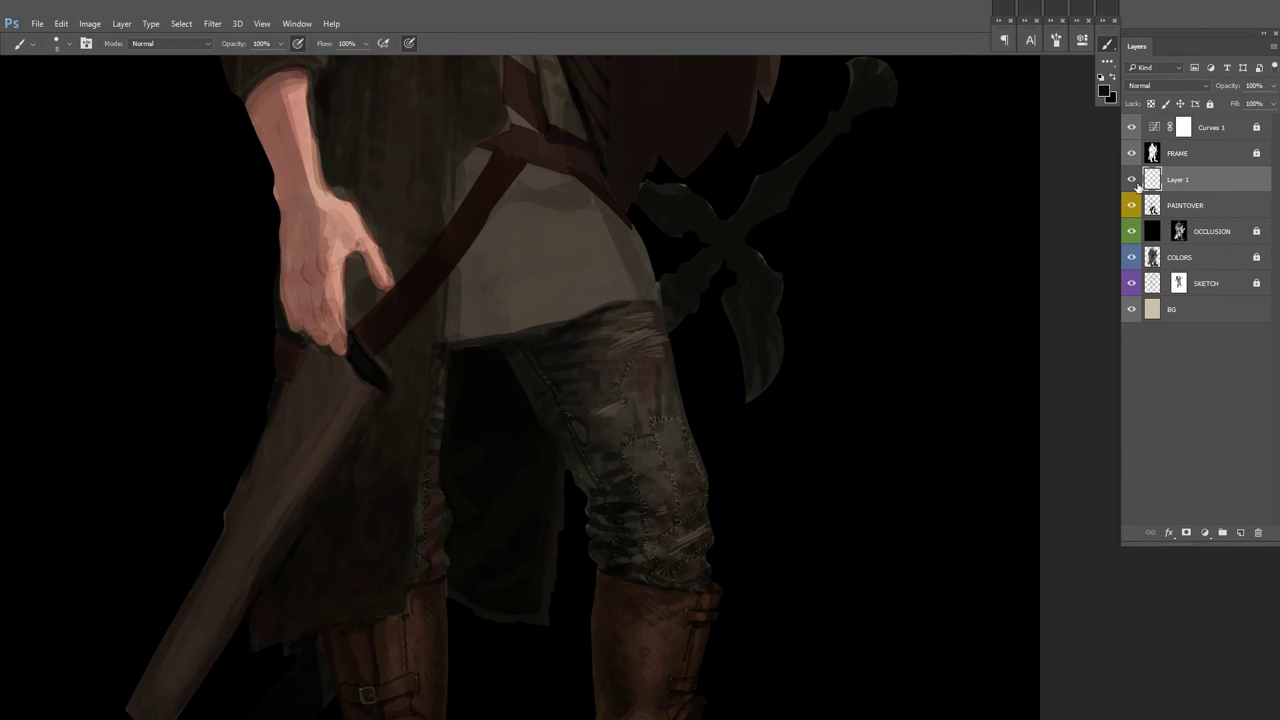
key("Delete")
Step: Deepen the shadows and vertical folds of the coat around the lowered hand, belt and scabbard
mouse_move(829, 434)
left_mouse_down()
mouse_move(523, 379)
mouse_move(536, 498)
mouse_move(539, 346)
left_mouse_up()
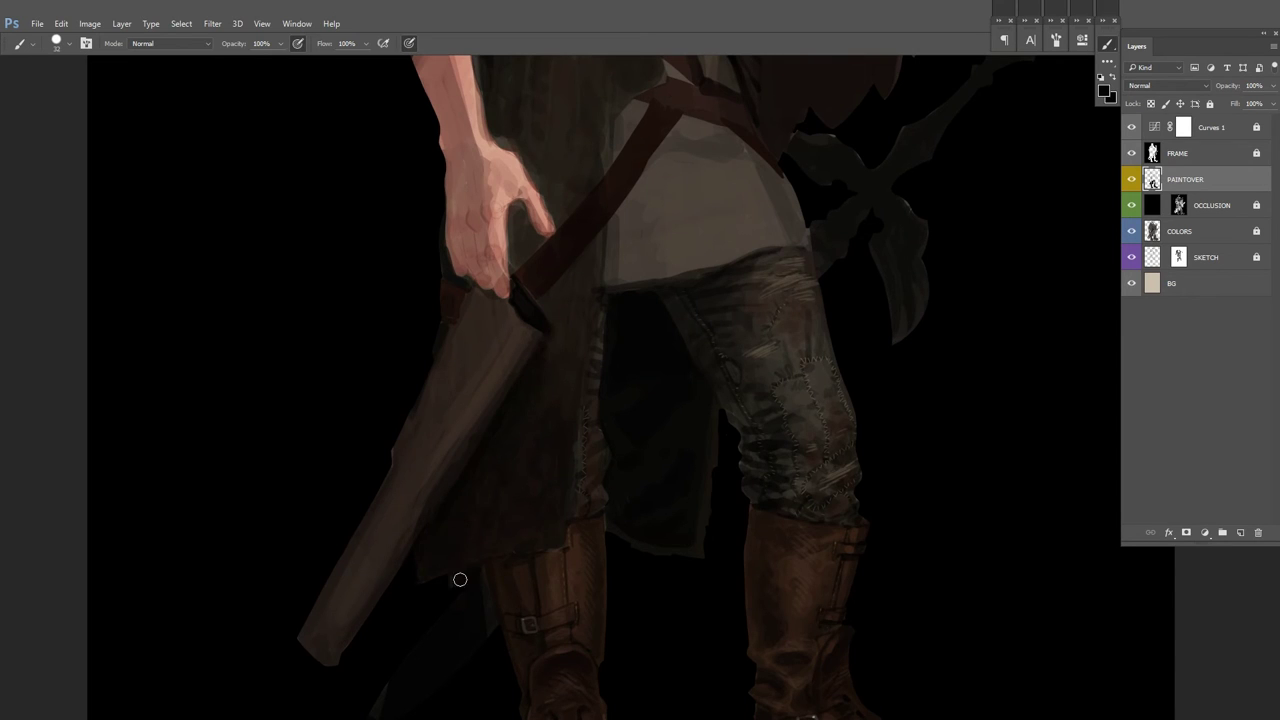
scroll(526, 380, "down", 1)
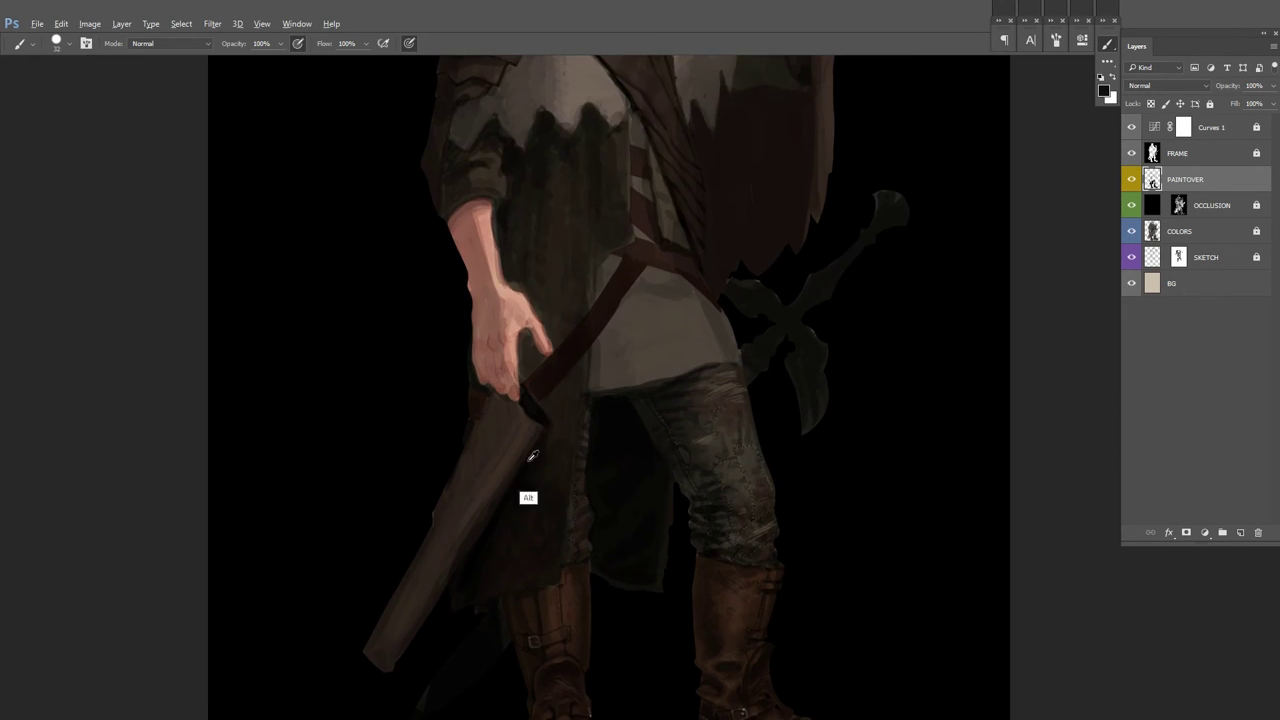
scroll(497, 506, "down", 1)
scroll(688, 402, "up", 3)
left_click_drag(688, 402, 686, 402)
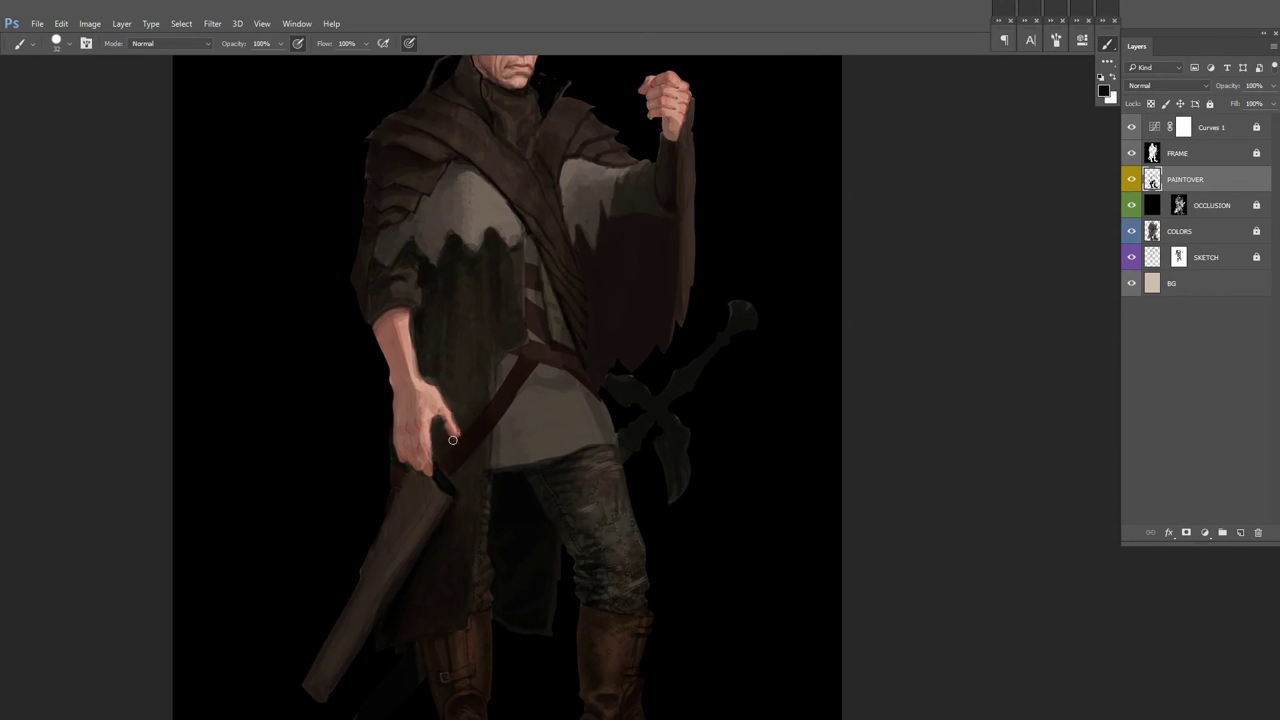
scroll(447, 444, "down", 2)
scroll(566, 343, "up", 3)
right_click(457, 309)
key("Return")
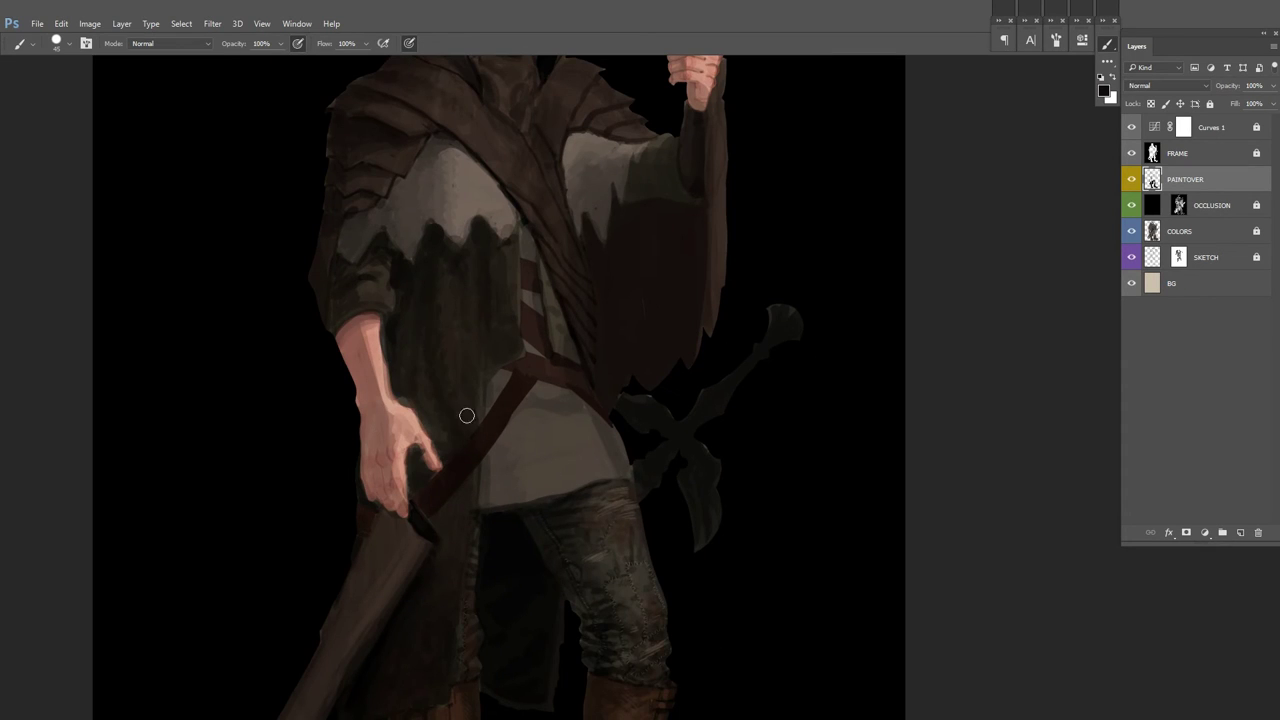
Step: Define the coat's front panel with thin dark edge lines and a narrow border running down to the belt
scroll(800, 357, "down", 2)
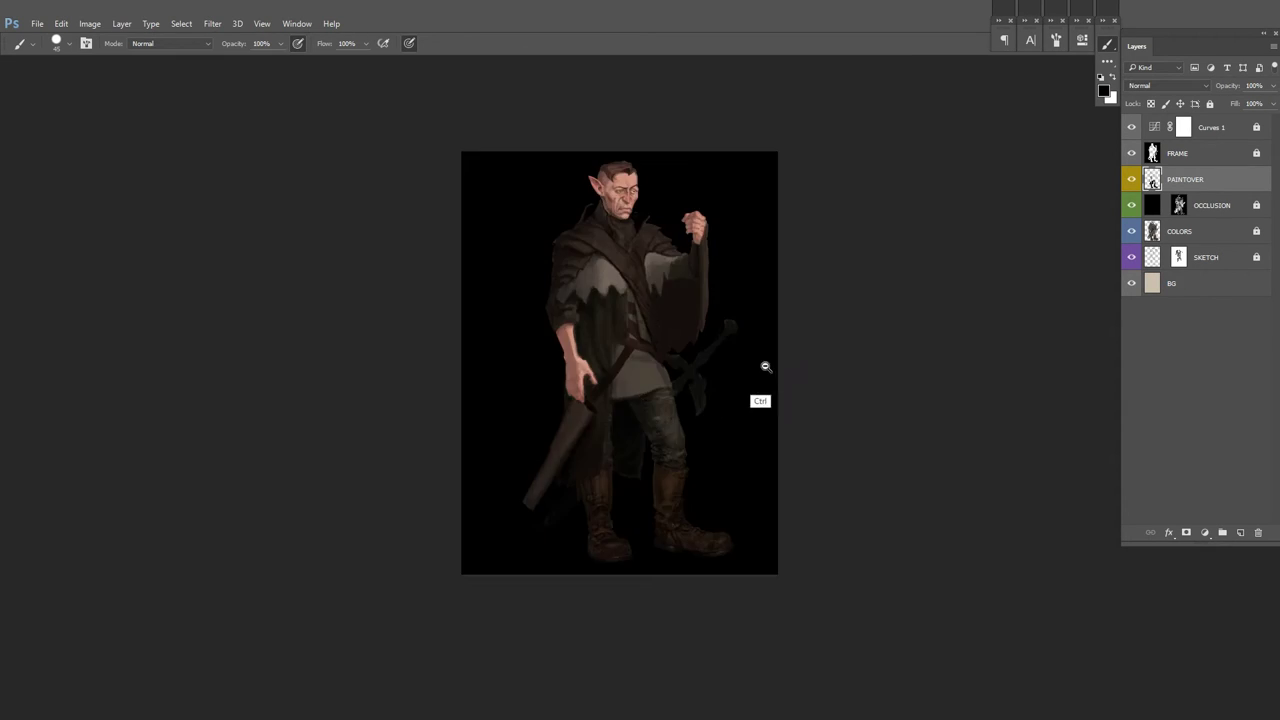
scroll(519, 162, "up", 4)
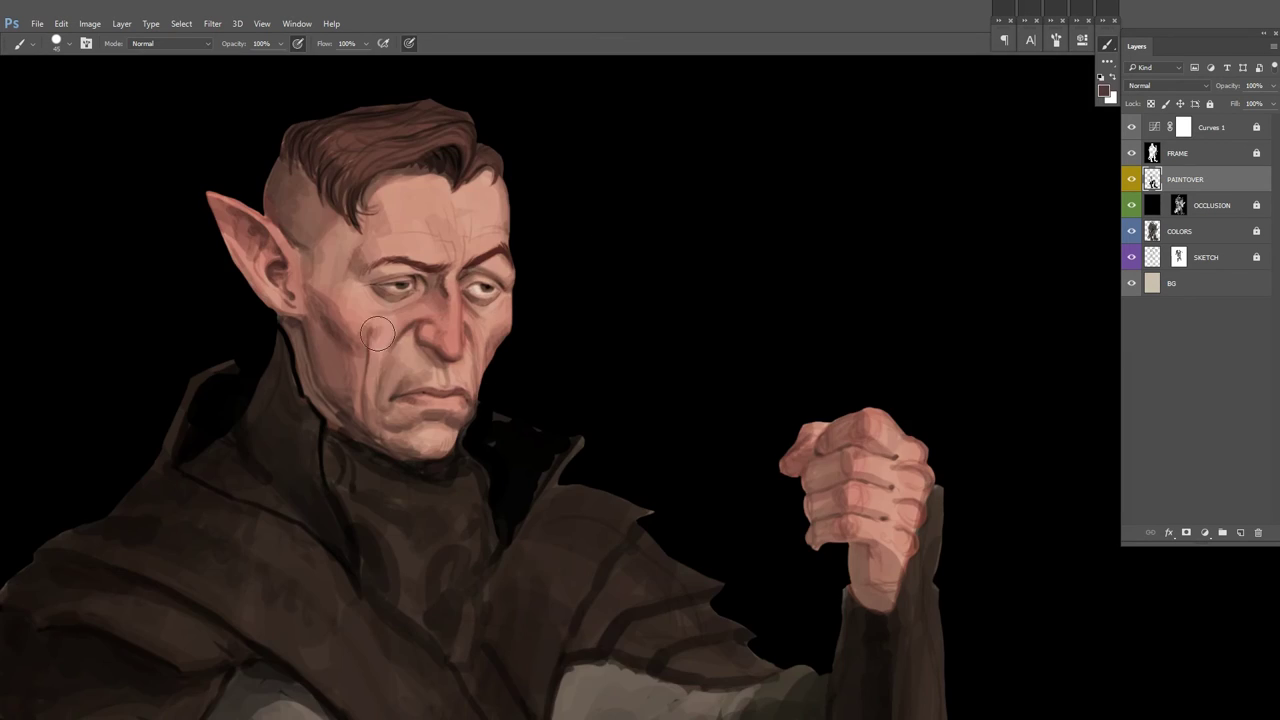
scroll(677, 371, "down", 2)
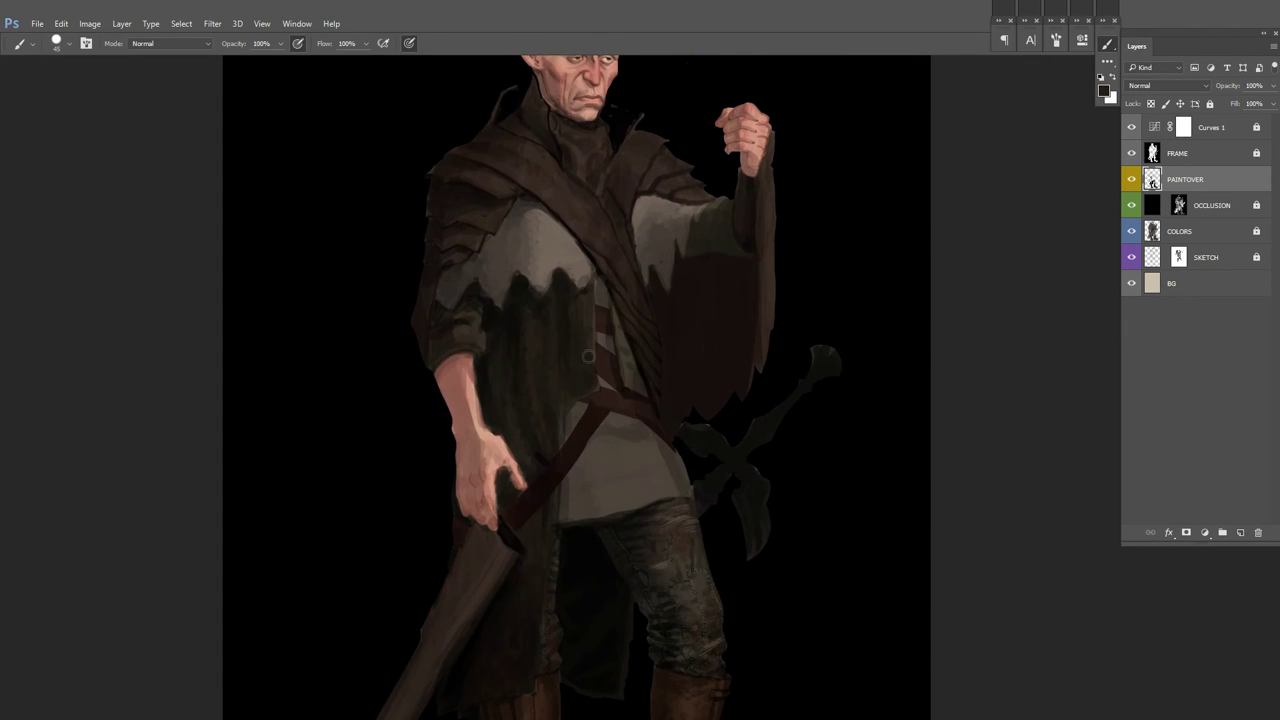
scroll(574, 374, "up", 3)
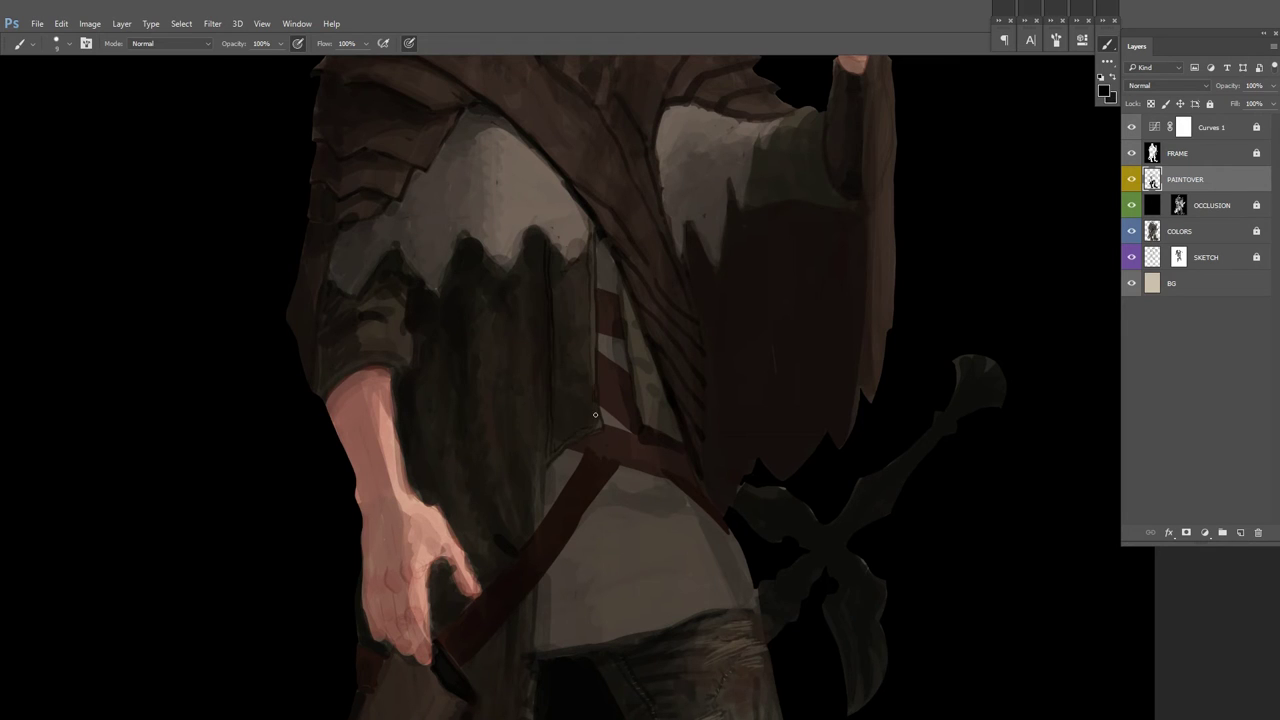
scroll(674, 432, "down", 5)
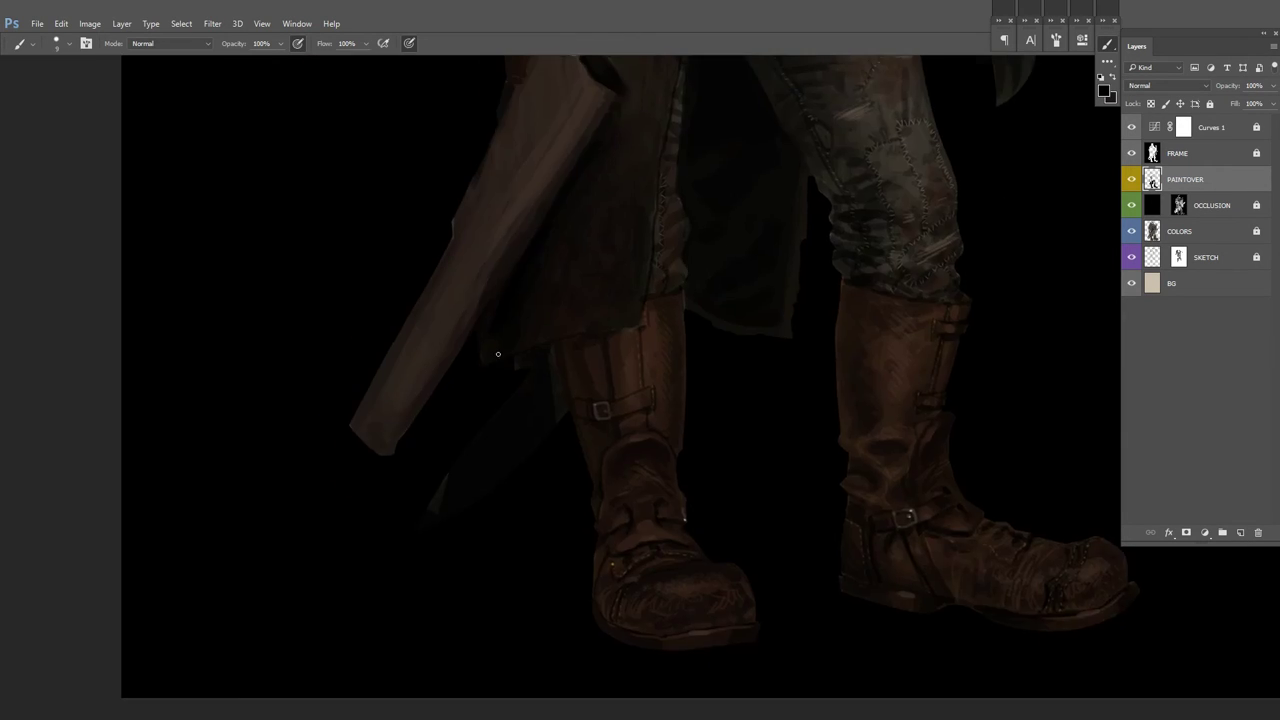
scroll(556, 566, "down", 4)
scroll(723, 306, "up", 3)
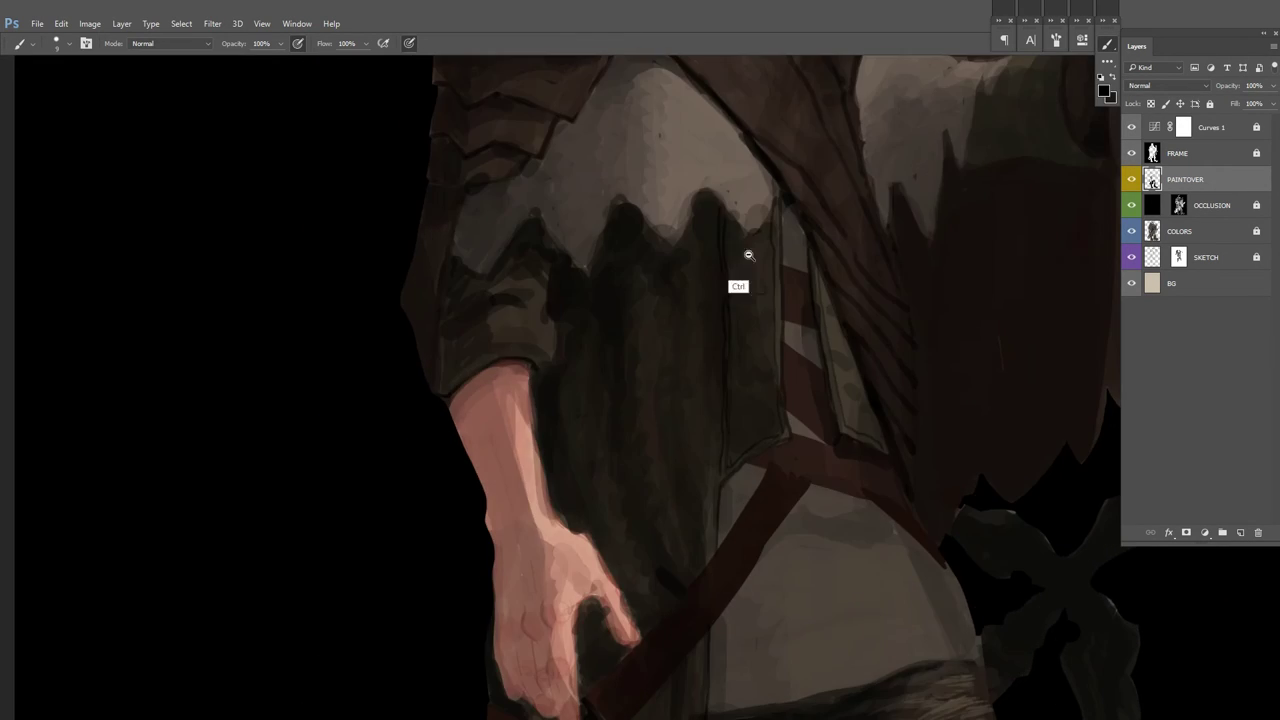
scroll(723, 306, "down", 3)
Step: Compare the PAINTOVER layer, flip the canvas, paint a puckered seam down the coat's front panel, and flip back
mouse_move(1131, 179)
left_mouse_down()
mouse_move(1131, 231)
mouse_move(1131, 179)
left_mouse_up()
key("h")
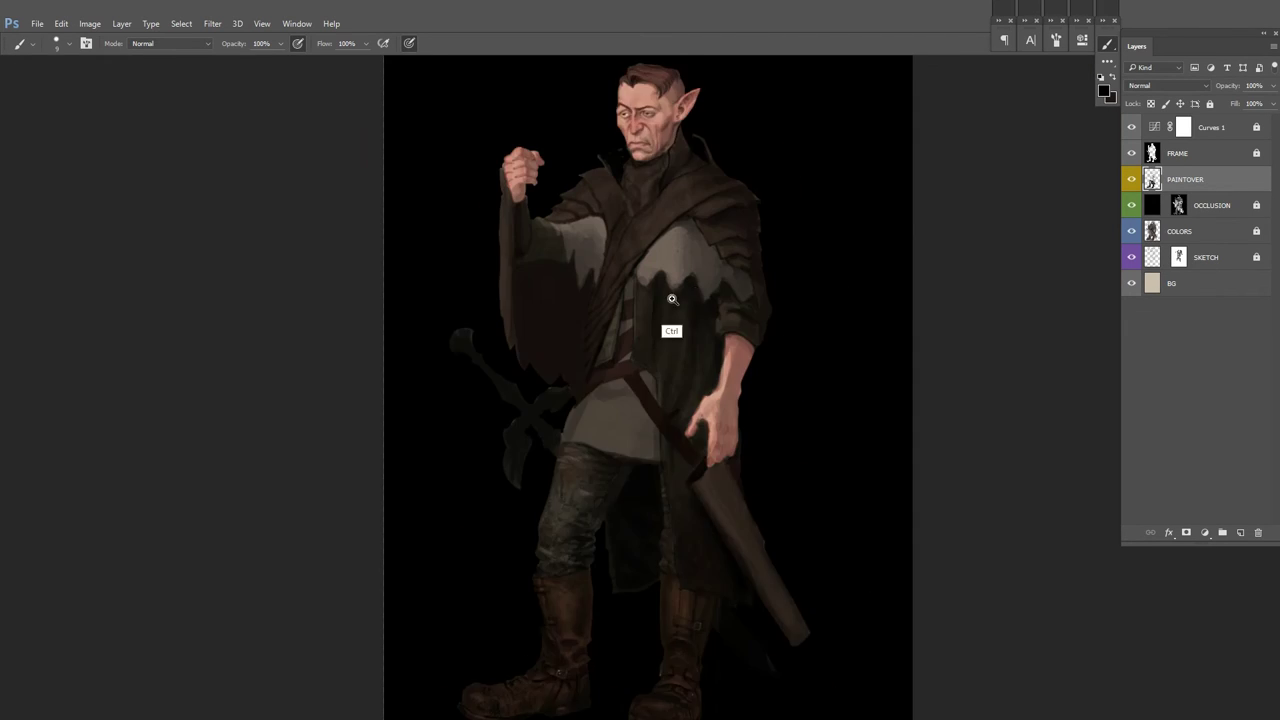
scroll(730, 312, "up", 3)
right_click(705, 274)
key("Escape")
scroll(843, 380, "down", 5)
scroll(740, 362, "up", 2)
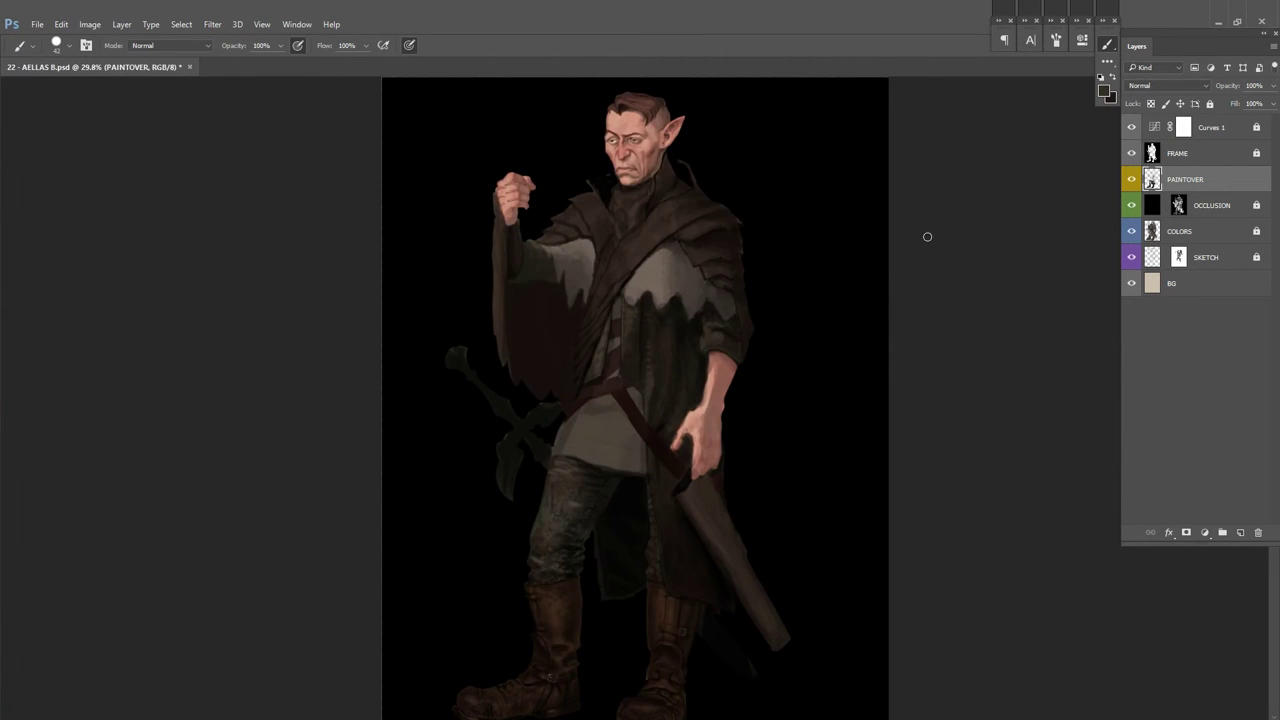
key("h")
Step: Darken the upper inside of the cape under the raised arm and invert the FRAME layer back to black
scroll(711, 289, "up", 2)
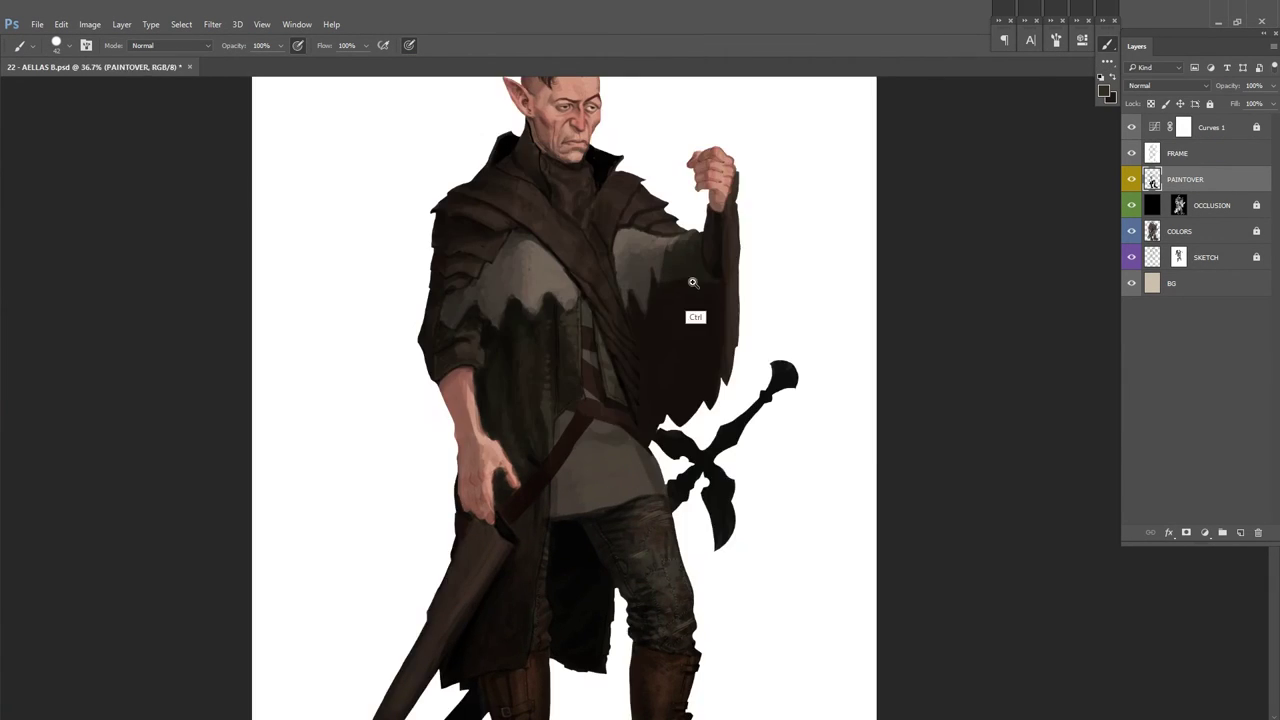
scroll(731, 306, "up", 3)
right_click(611, 283)
mouse_move(611, 283)
left_mouse_down()
mouse_move(585, 391)
mouse_move(583, 486)
mouse_move(596, 463)
left_mouse_up()
scroll(650, 380, "down", 2)
key("]")
key("]")
key("]")
key("ctrl+i")
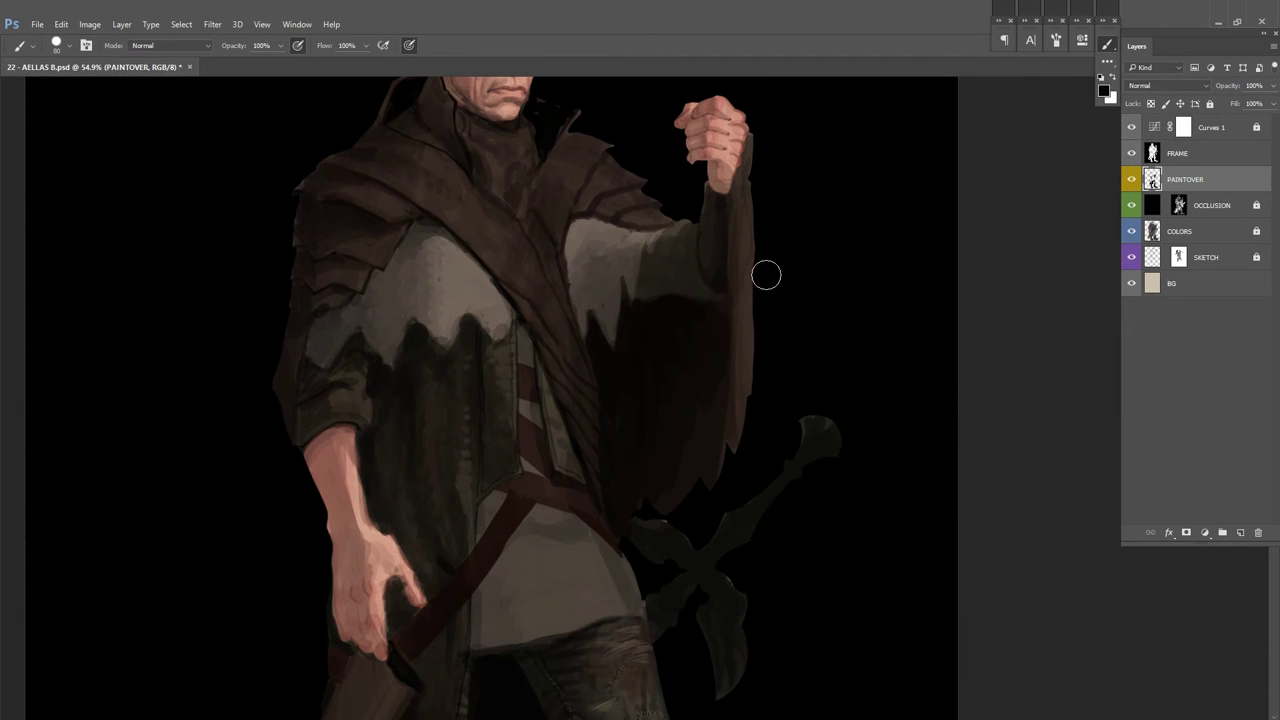
Step: Extend the near-black shadow down the inside of the hanging cape towards its ragged hem
scroll(632, 364, "up", 1)
left_click_drag(632, 364, 656, 489)
scroll(745, 274, "down", 1)
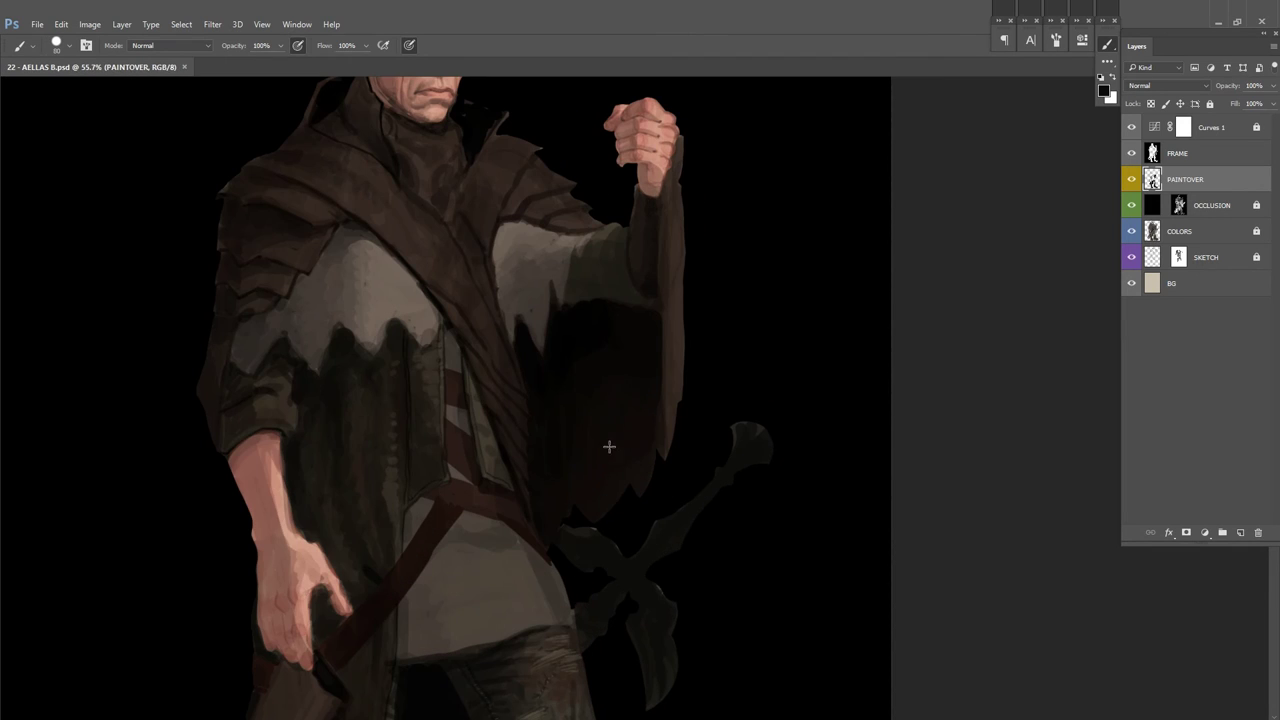
scroll(640, 431, "down", 5)
scroll(749, 366, "up", 6)
right_click(482, 328)
key("Escape")
scroll(770, 103, "down", 2)
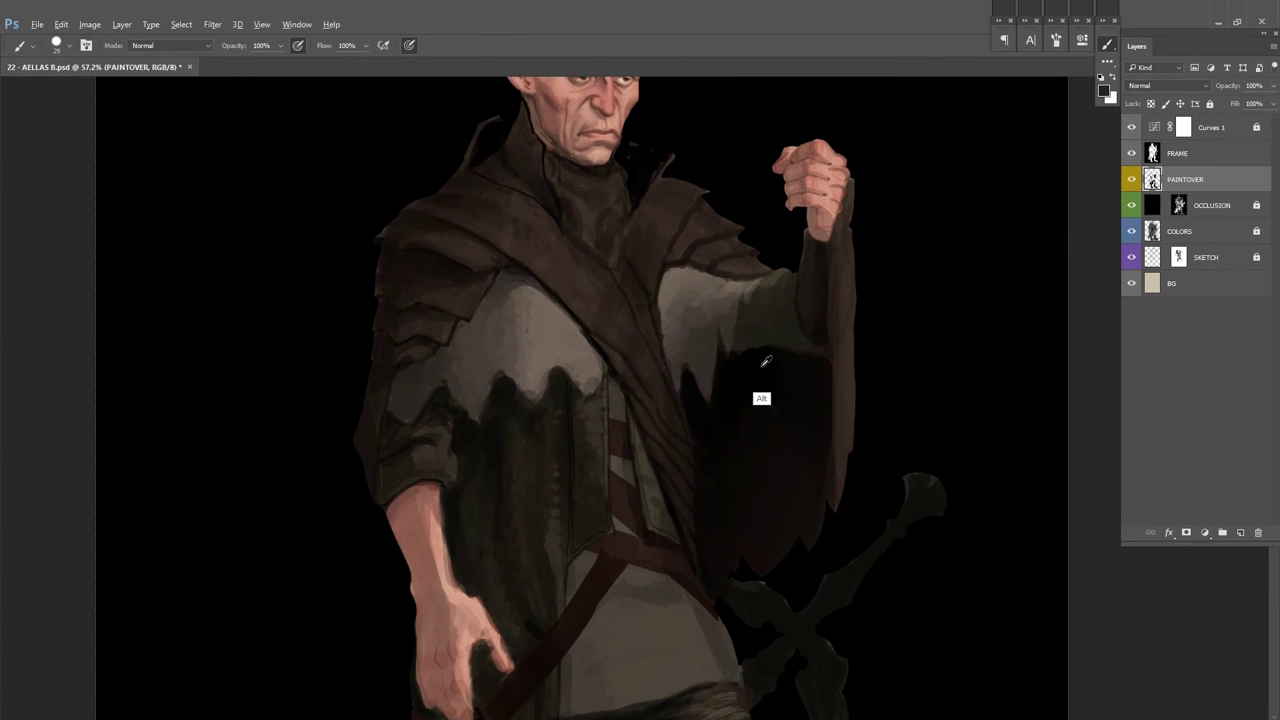
Step: Paint dark curved folds and muted green highlights on the raised arm's sleeve with a small brush
left_click_drag(806, 324, 666, 397)
scroll(666, 397, "down", 3)
scroll(672, 400, "up", 3)
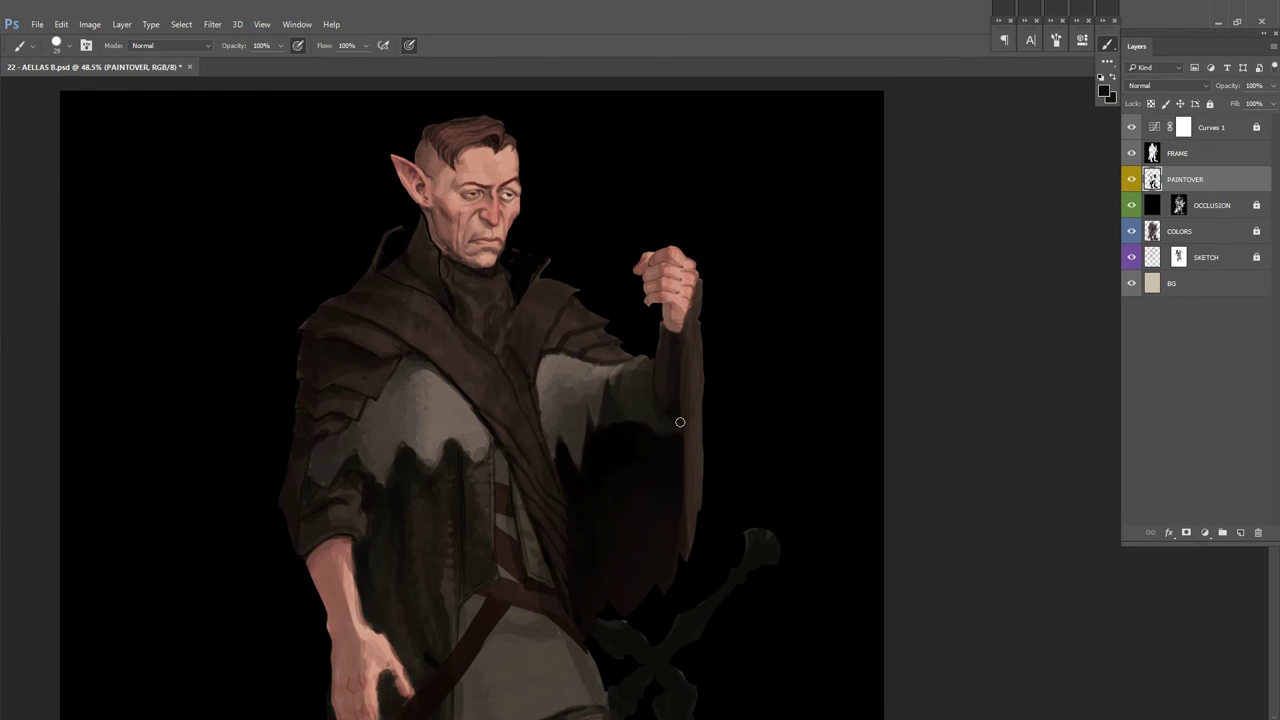
key("alt")
scroll(659, 431, "up", 1)
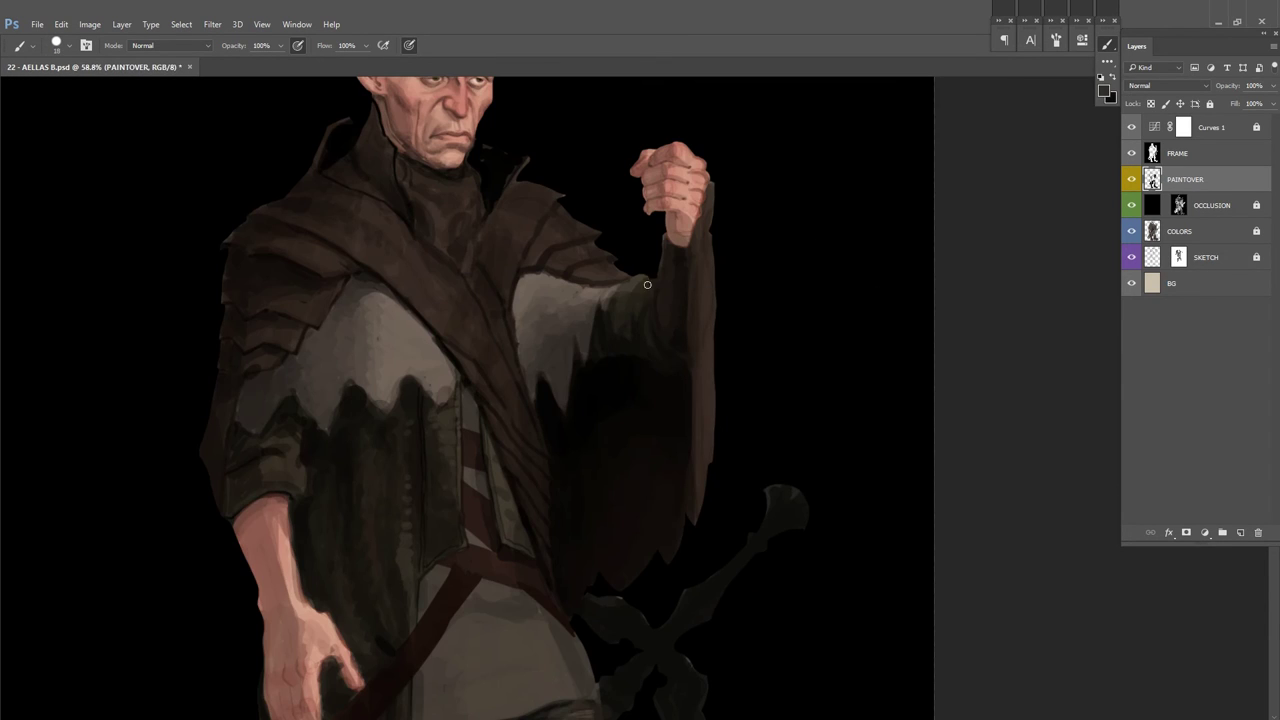
scroll(621, 322, "down", 2)
scroll(640, 343, "up", 2)
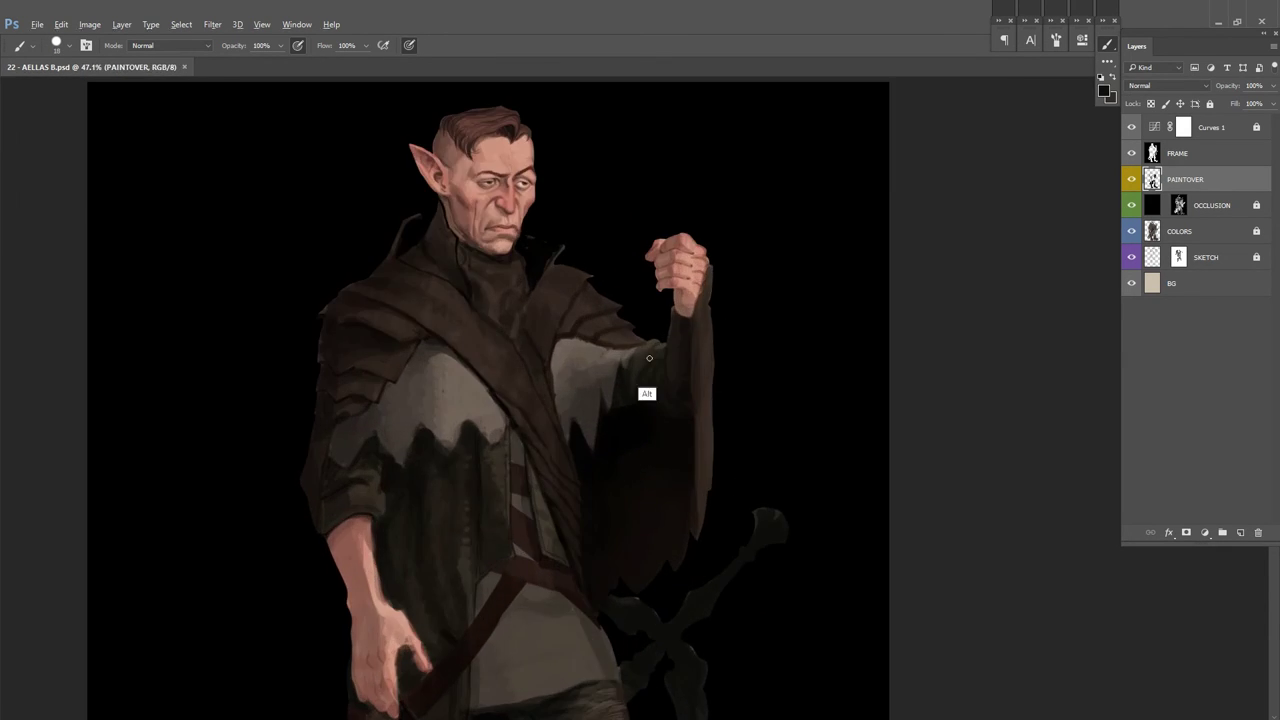
scroll(563, 330, "down", 1)
scroll(563, 330, "up", 2)
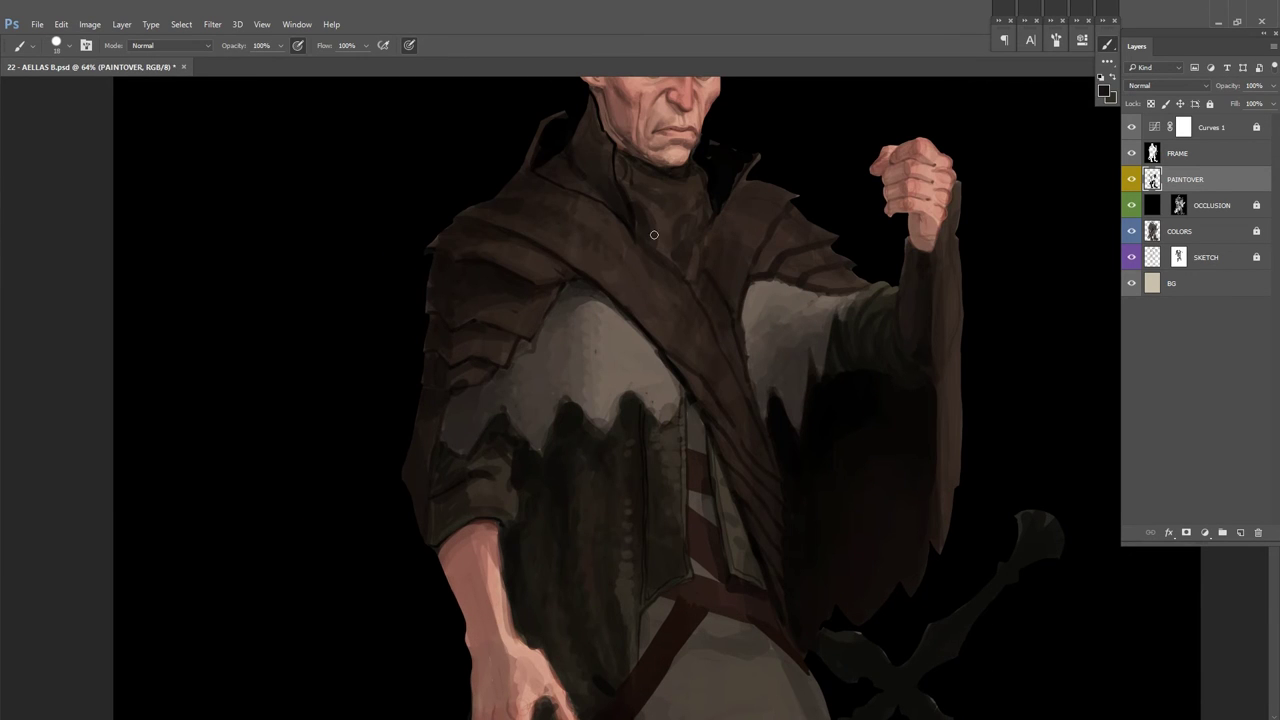
Step: Repaint the gray shoulder cloth's jagged hem into crisp zigzag points, smooth its shading, and save the document
scroll(474, 389, "down", 3)
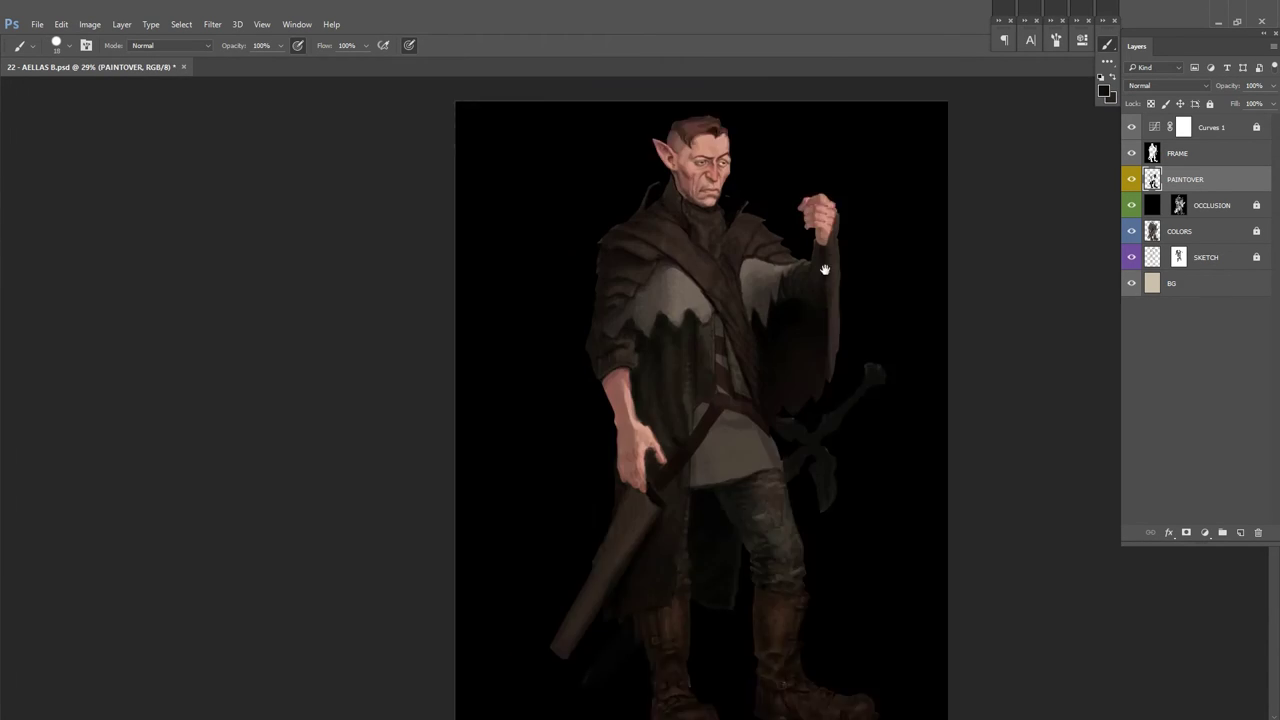
scroll(474, 355, "up", 3)
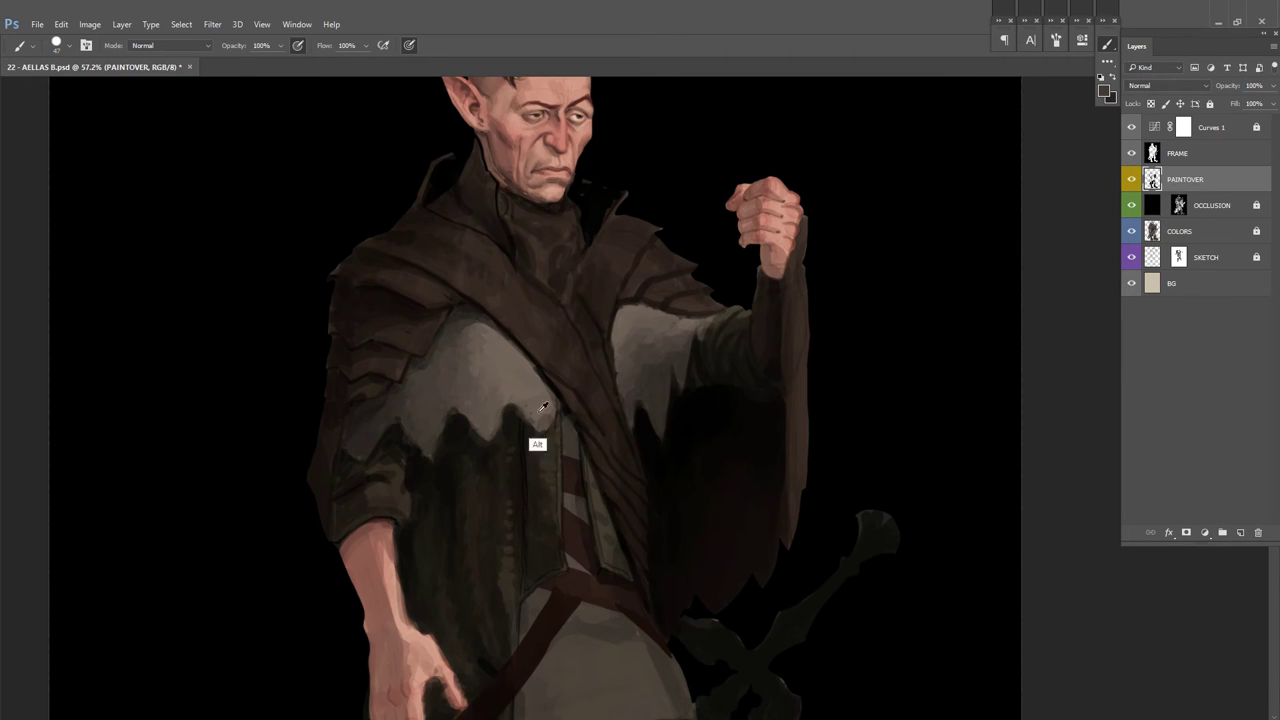
left_click_drag(474, 355, 566, 352)
scroll(500, 361, "up", 1)
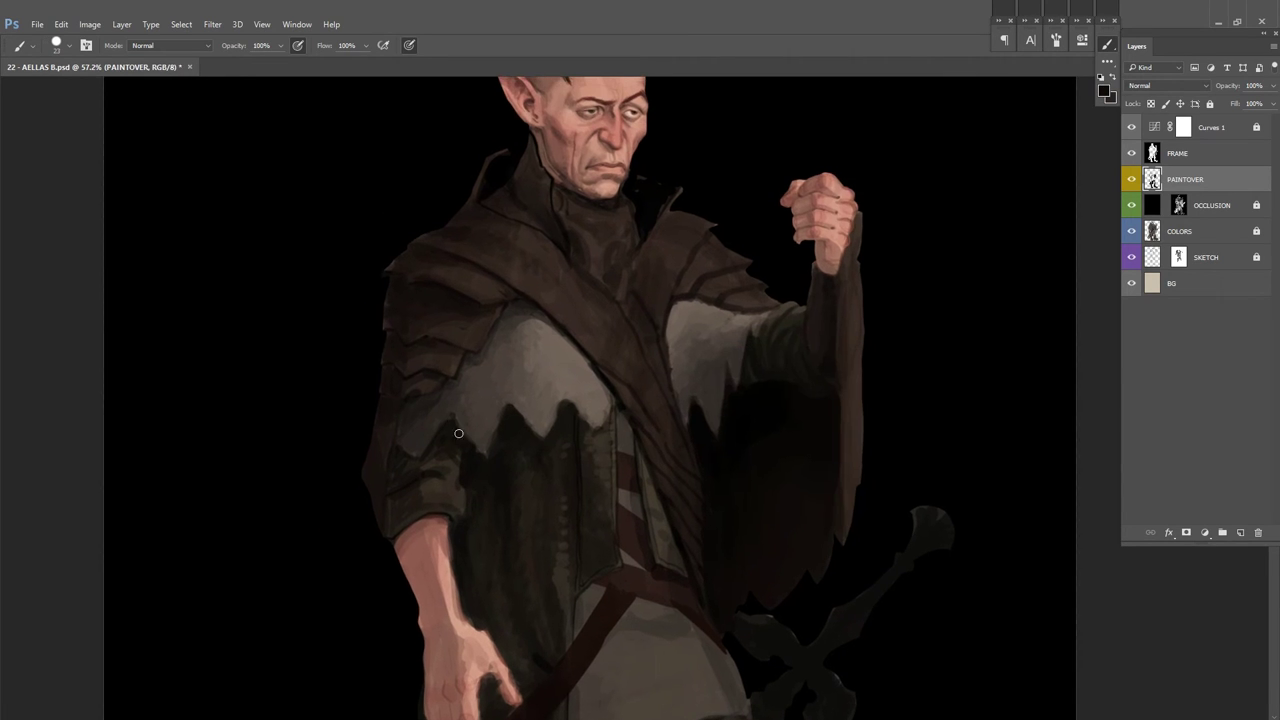
scroll(688, 390, "right", 1)
scroll(741, 331, "right", 1)
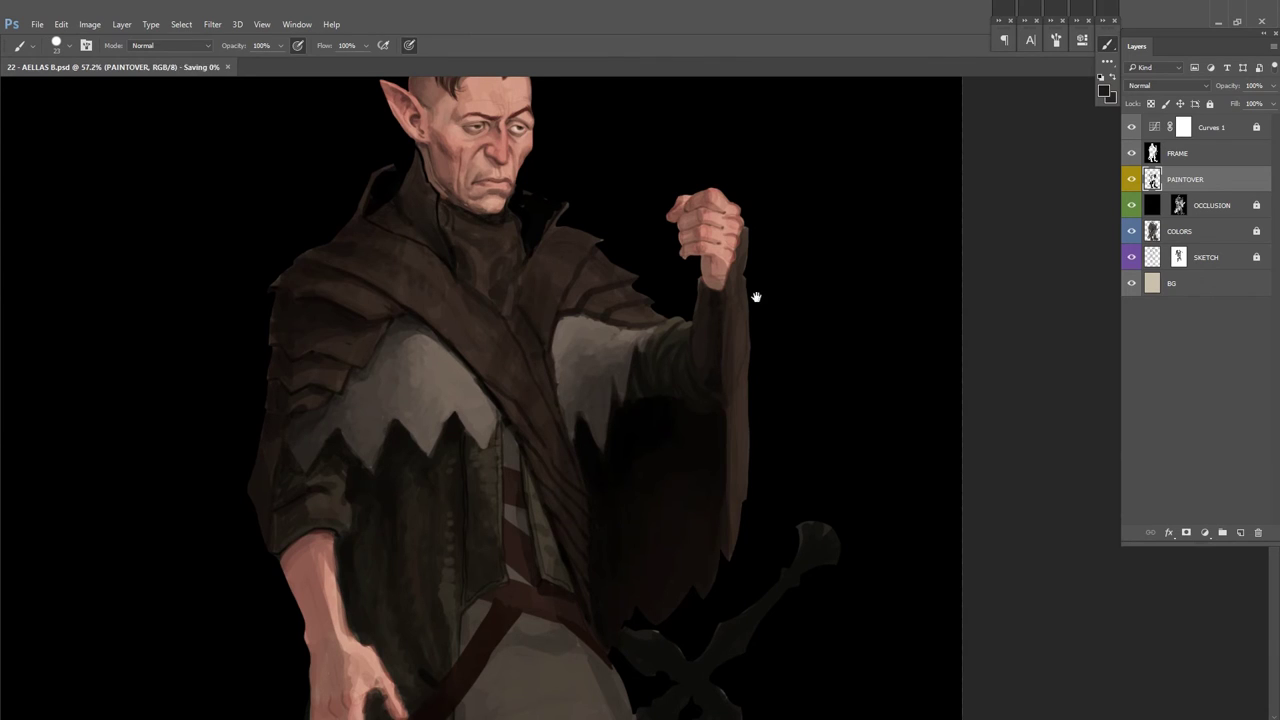
scroll(700, 300, "right", 1)
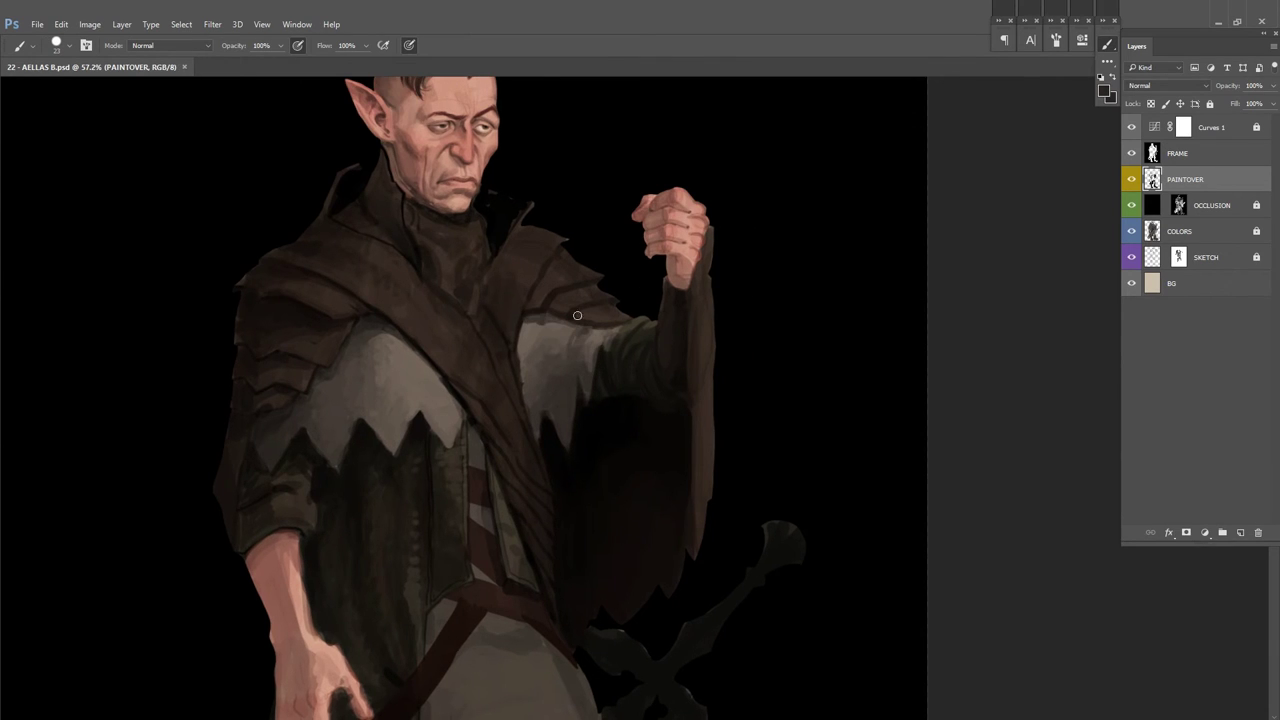
Step: Mirror the canvas horizontally and refine the dark edges between the mantle's overlapping shoulder layers with a small brush
scroll(757, 283, "down", 1)
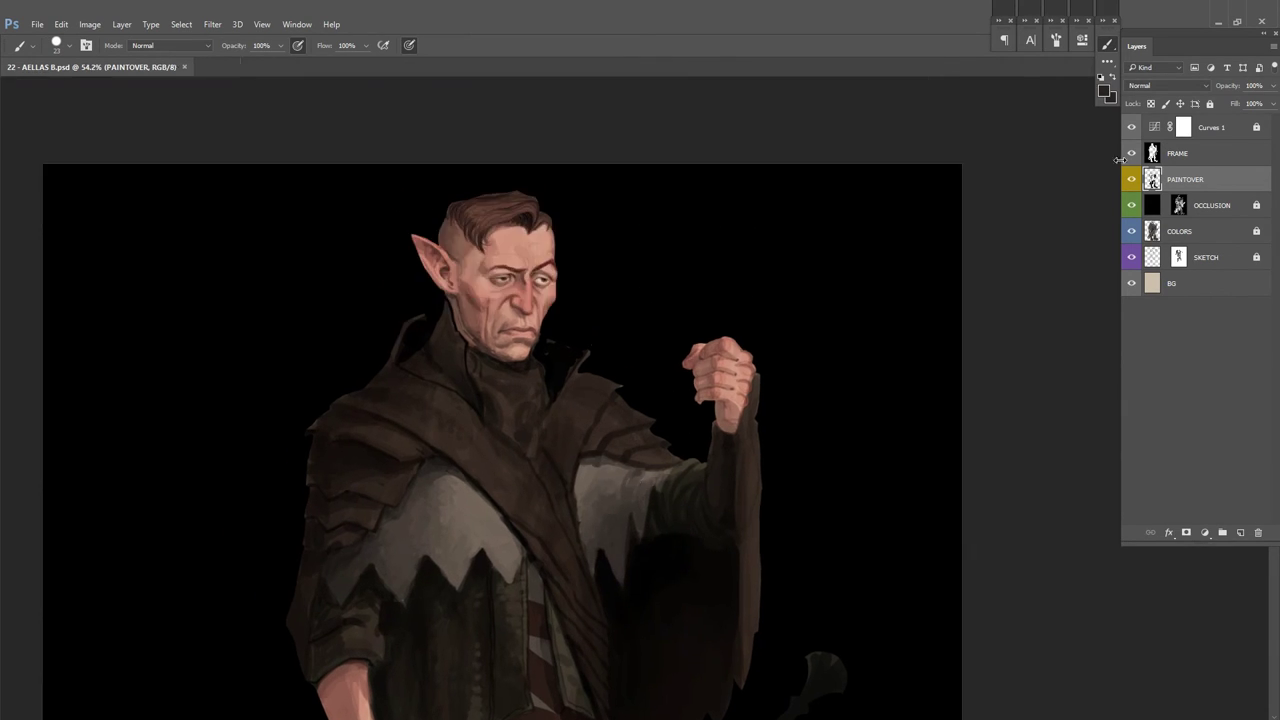
scroll(611, 335, "down", 1)
left_click_drag(611, 335, 542, 324)
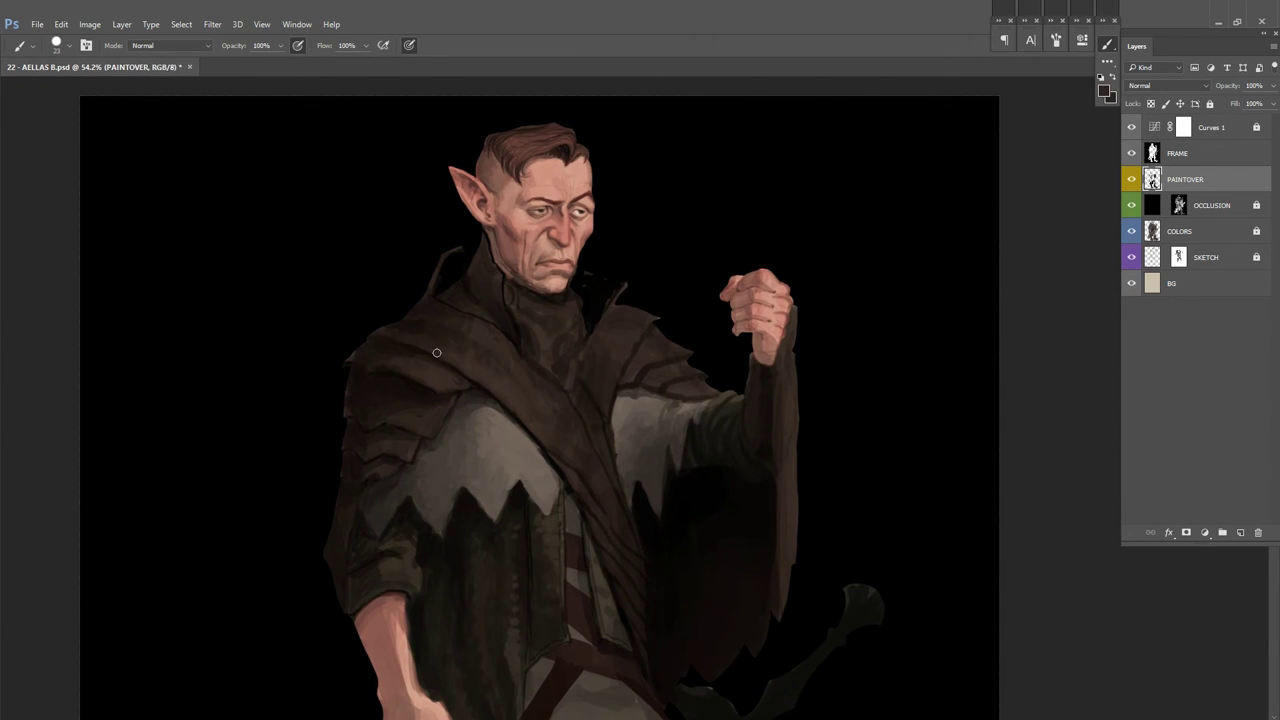
key("ctrl+shift+h")
scroll(716, 371, "up", 2)
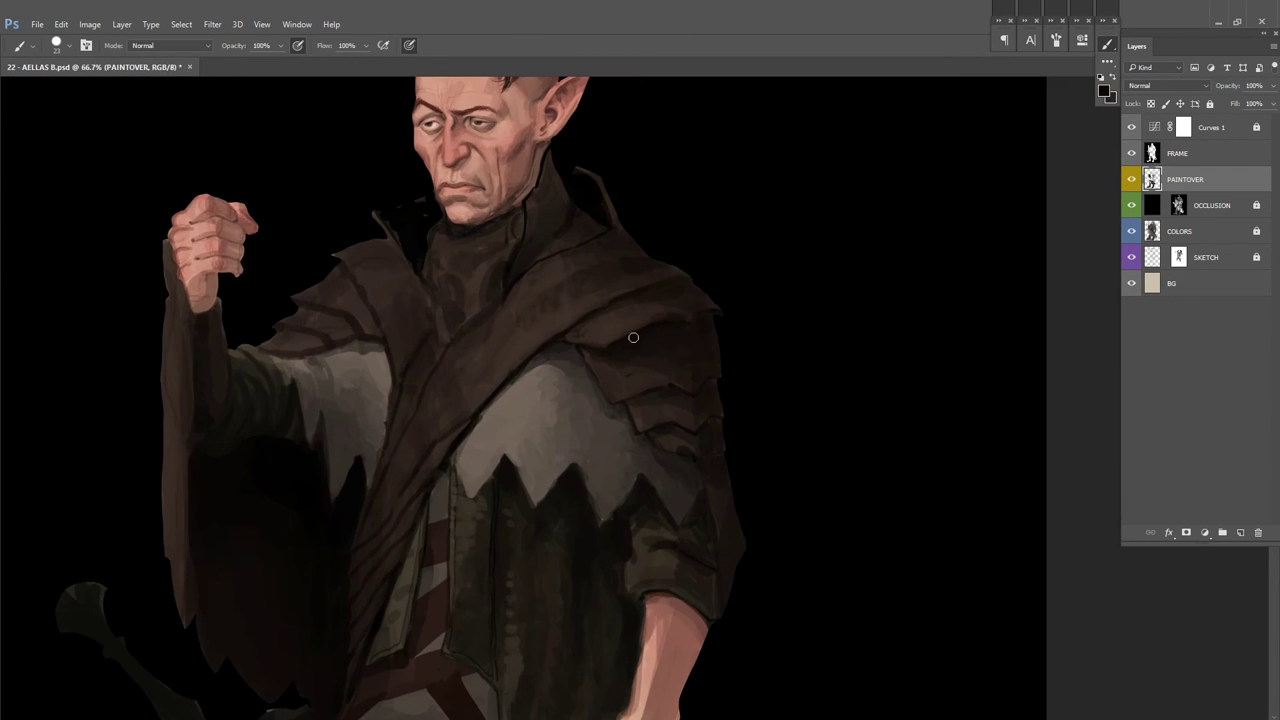
left_click_drag(704, 400, 699, 421)
scroll(682, 391, "up", 2)
scroll(685, 401, "up", 1)
scroll(757, 437, "down", 1)
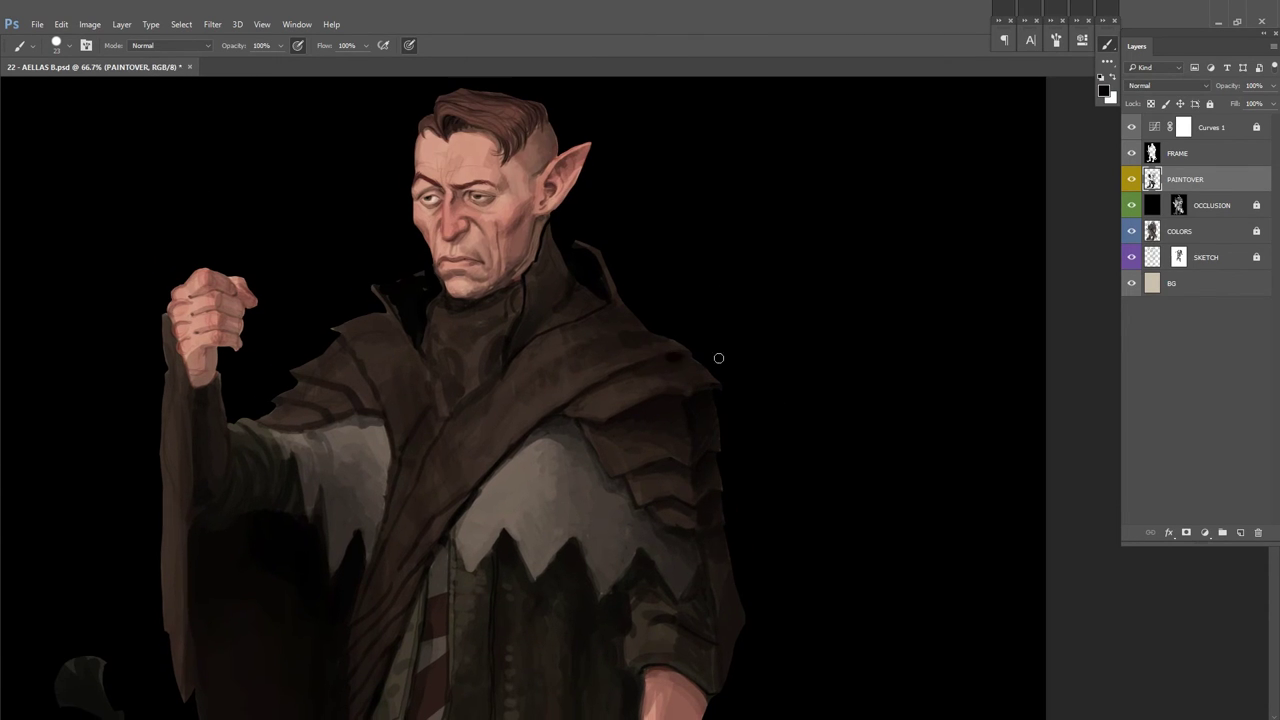
Step: Deepen the brown shading on the shoulder mantle and around the standing collar, and save the document
scroll(750, 355, "left", 2)
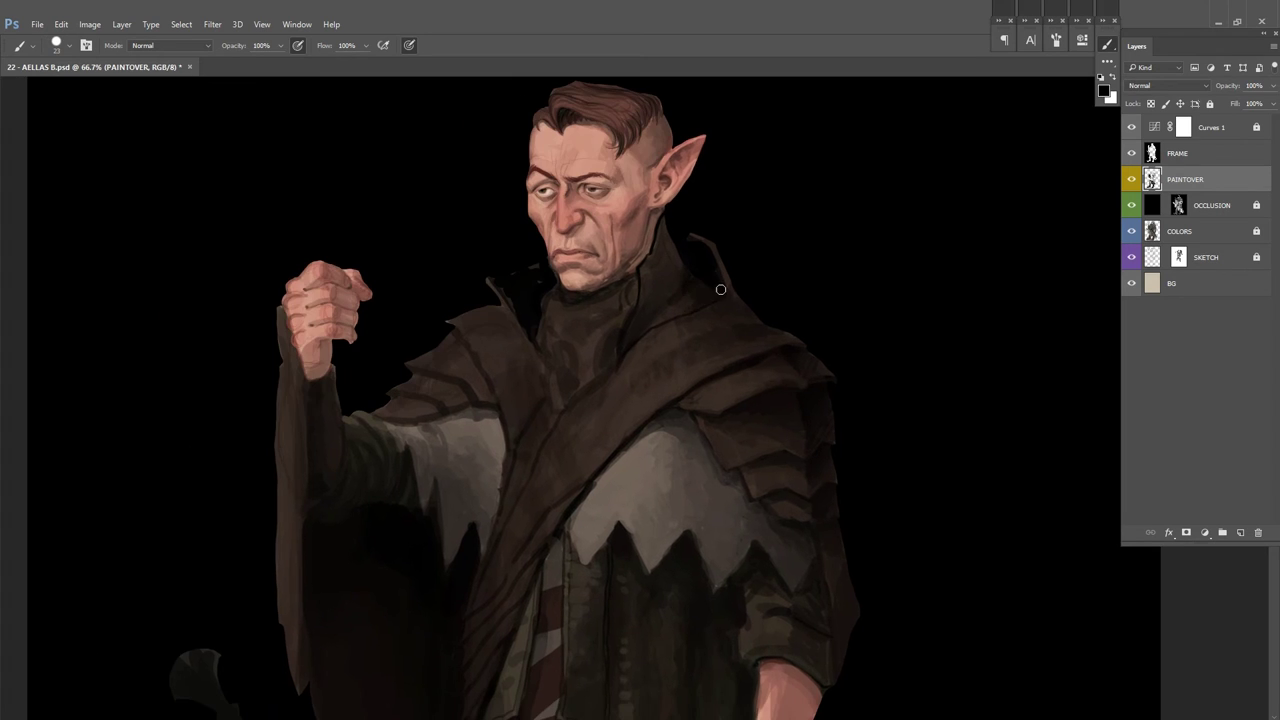
scroll(686, 334, "up", 4)
left_click_drag(620, 393, 616, 447)
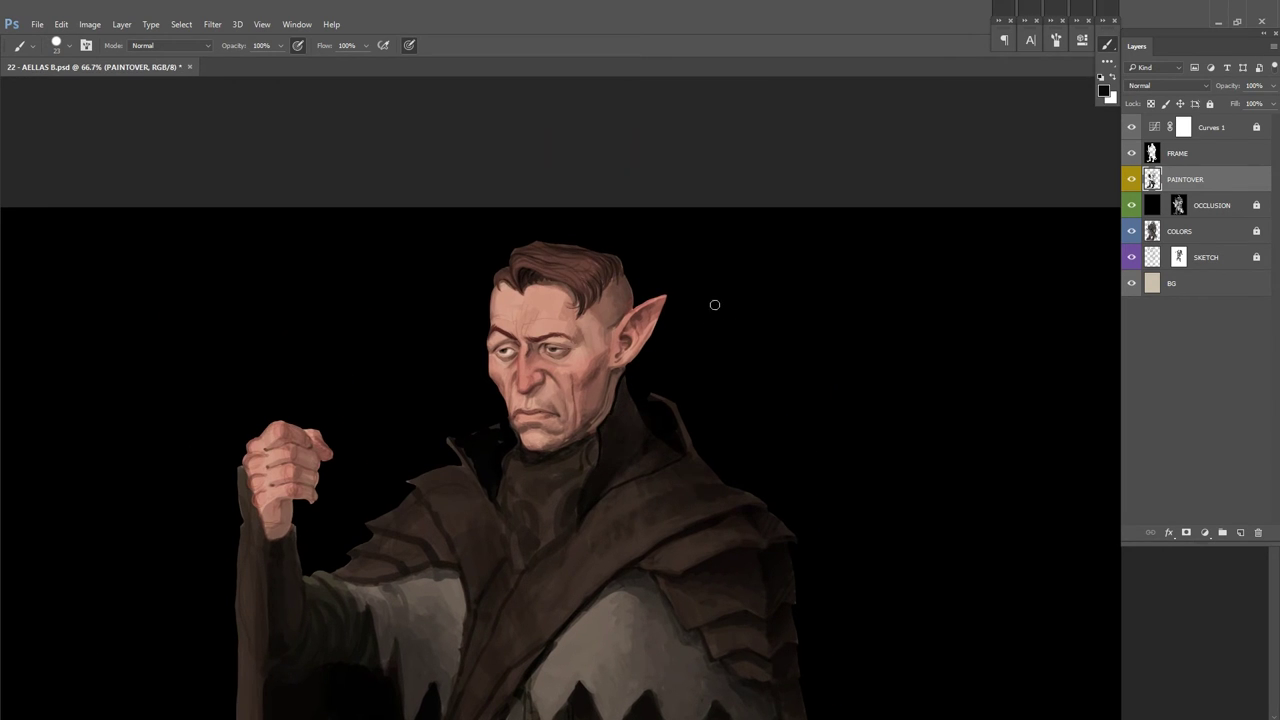
scroll(734, 329, "down", 4)
scroll(686, 263, "down", 4)
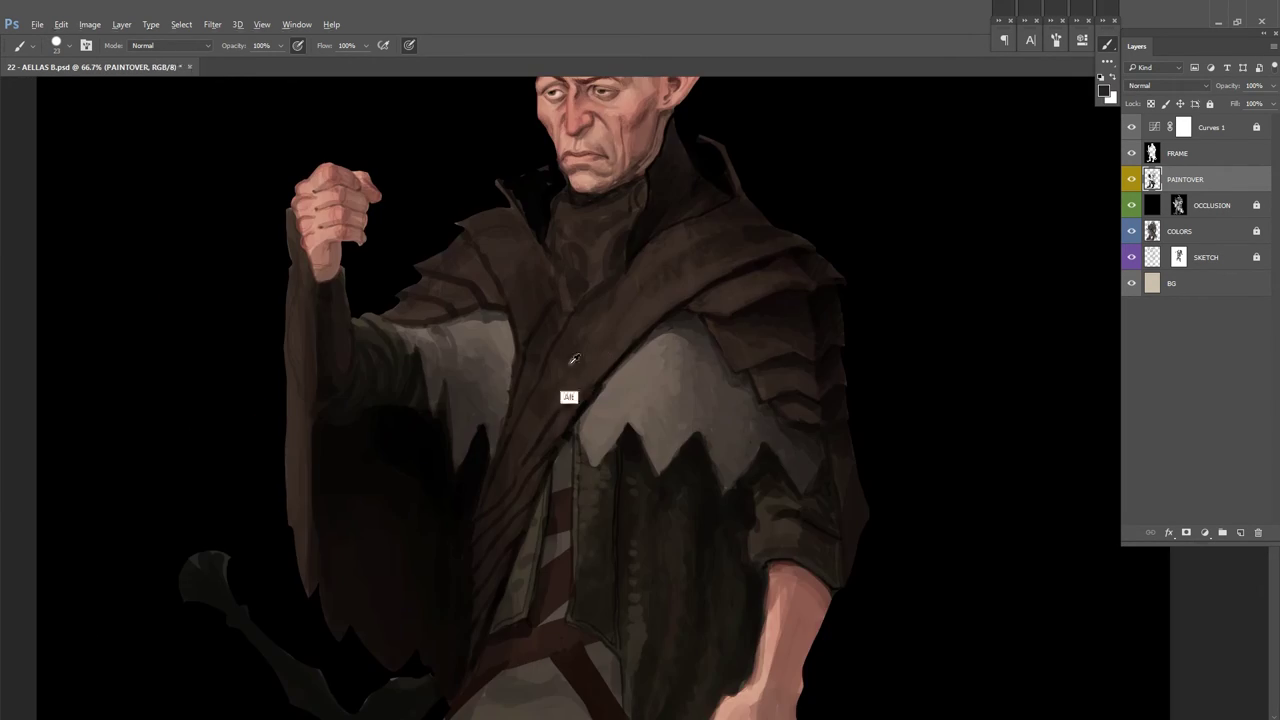
scroll(559, 374, "up", 2)
scroll(535, 480, "down", 4)
scroll(640, 300, "up", 3)
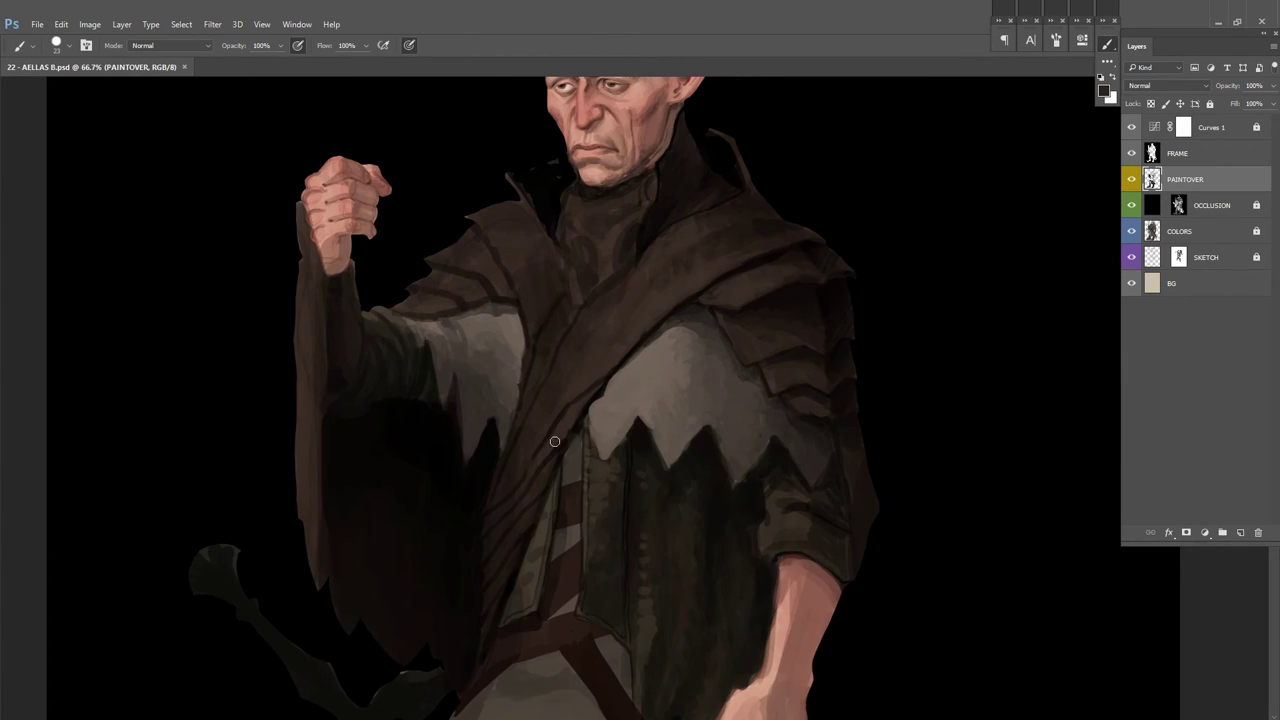
Step: Mottle the diagonal chest wrap and upper mantle with dark and muted brown blotches, and save the document
scroll(552, 462, "up", 2)
scroll(545, 440, "down", 3)
scroll(560, 380, "up", 3)
scroll(598, 372, "up", 1)
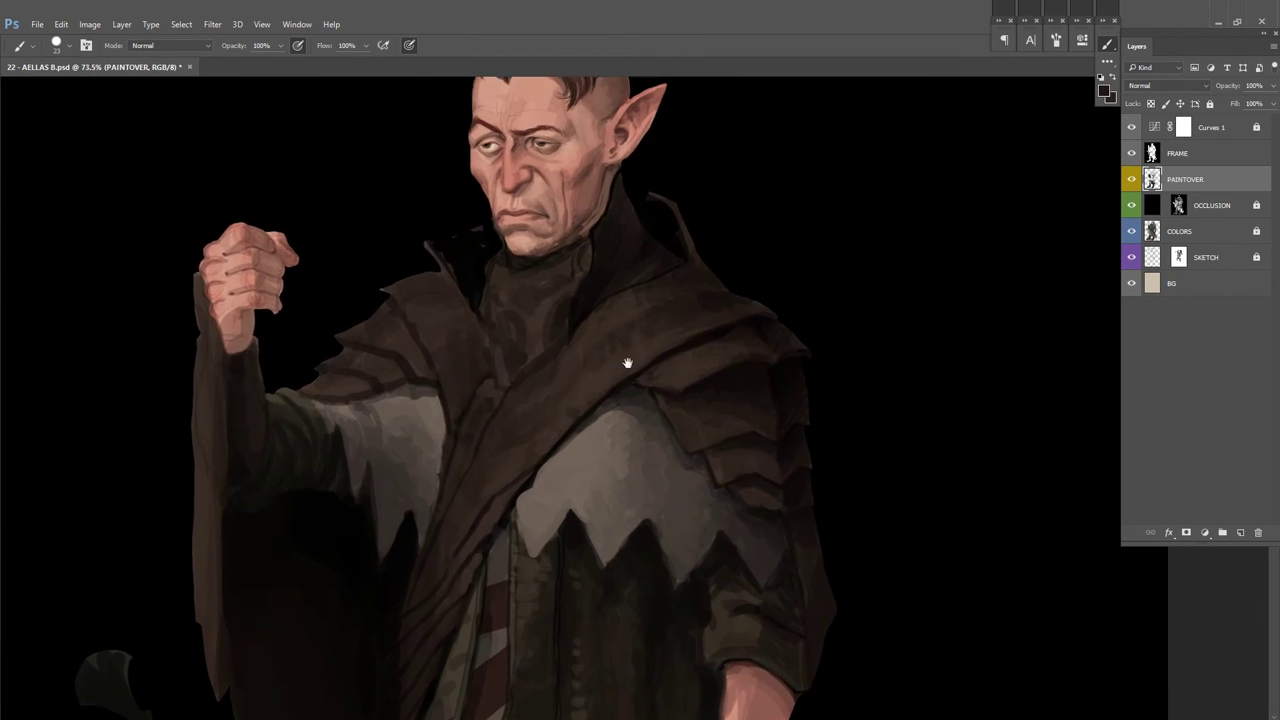
scroll(624, 350, "up", 1)
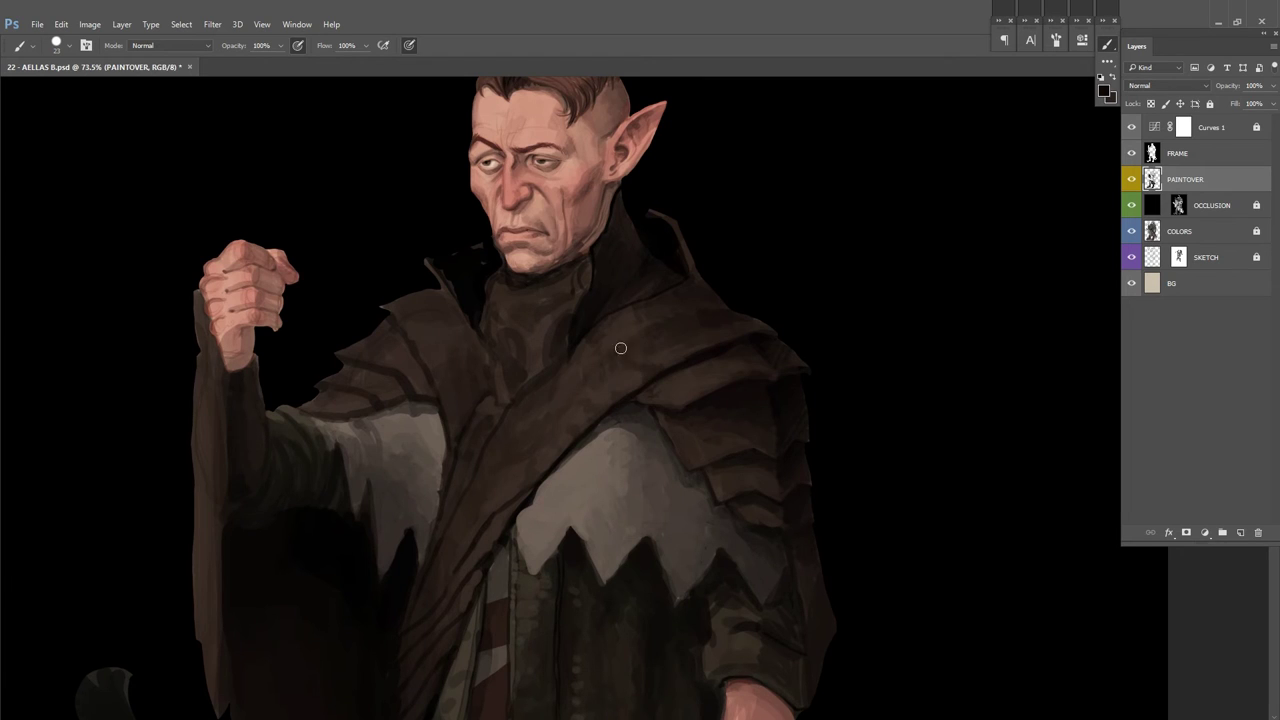
scroll(755, 305, "down", 1)
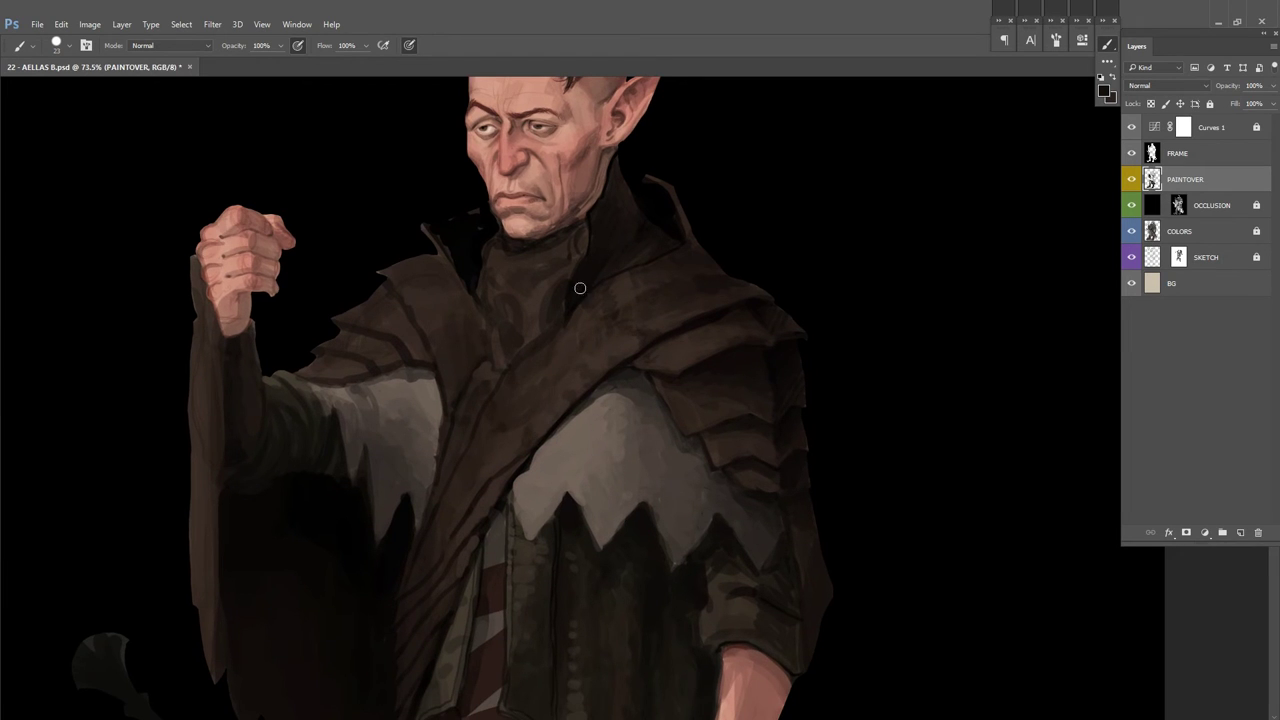
scroll(589, 291, "down", 2)
scroll(463, 448, "up", 2)
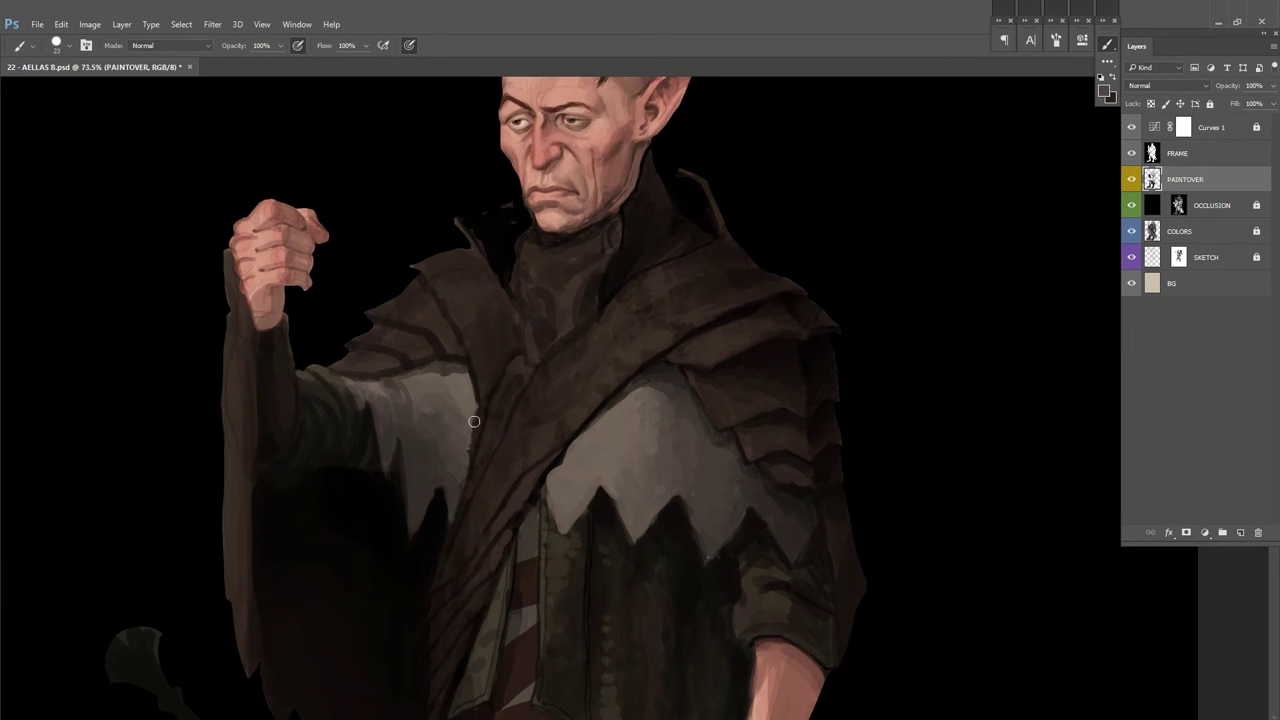
scroll(803, 371, "down", 2)
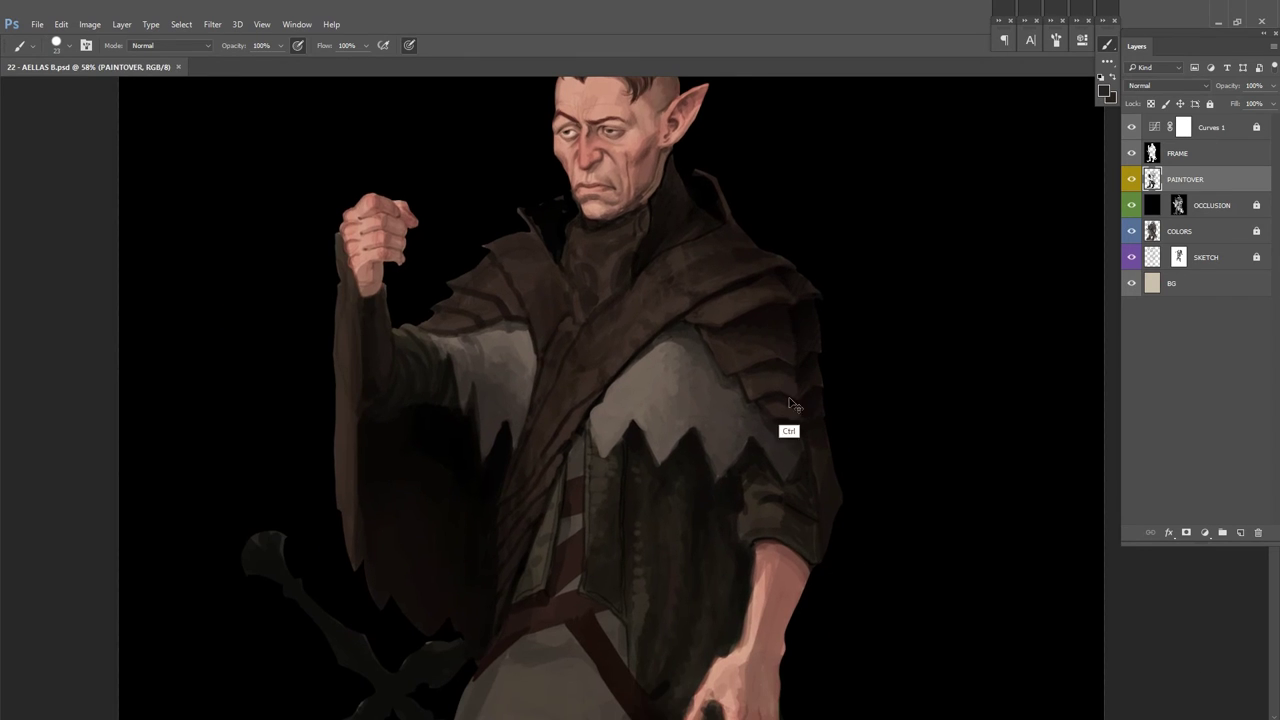
Step: Paint worn dark spots over the layered shoulder pieces with a size 20 brush
scroll(790, 423, "right", 2)
right_click(654, 323)
key("Escape")
scroll(740, 320, "left", 1)
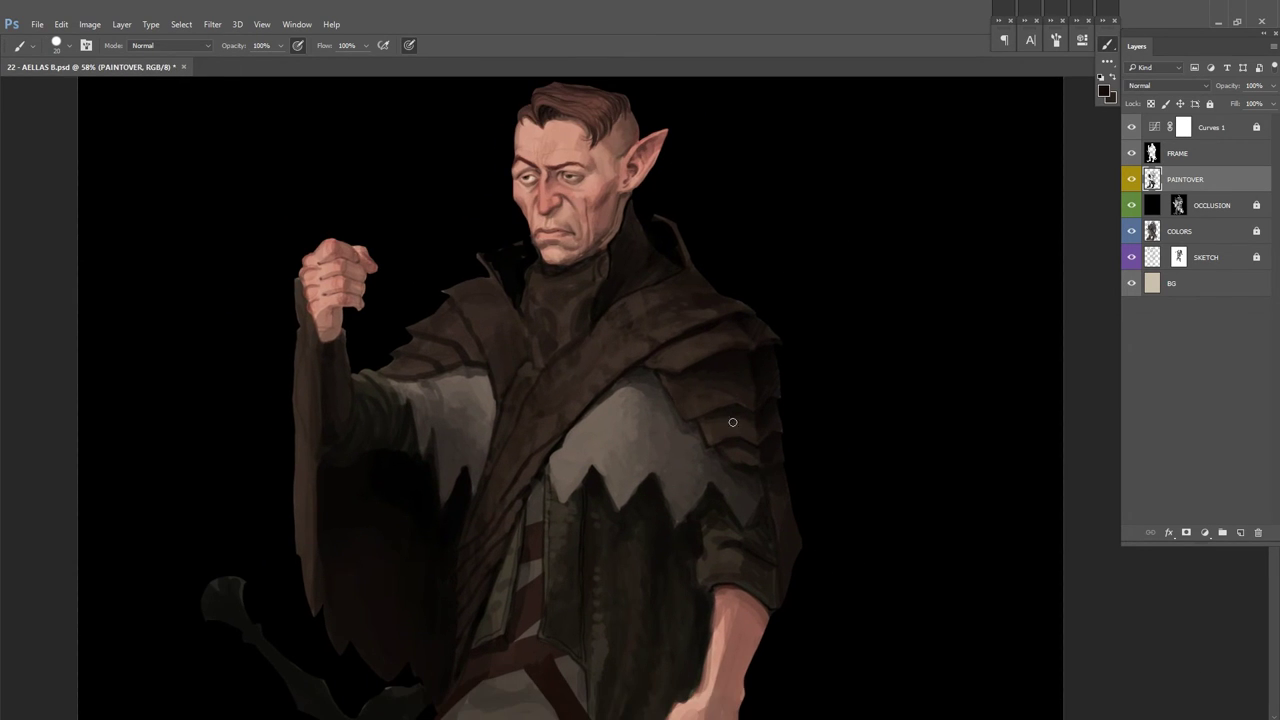
scroll(730, 425, "down", 2)
scroll(680, 449, "up", 2)
Step: Add dark blotches and worn texture to the coat's lower skirt beside the scabbard, and save the document
scroll(640, 460, "up", 3)
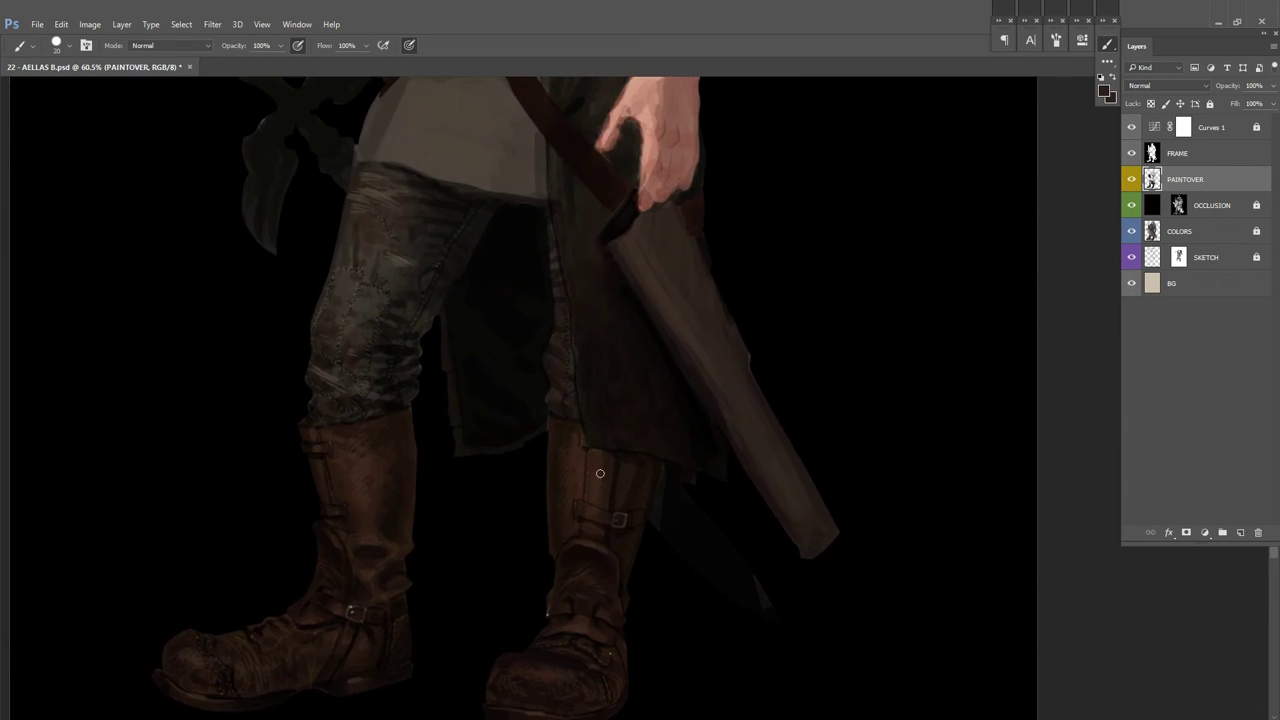
scroll(598, 464, "up", 3)
scroll(636, 586, "up", 1)
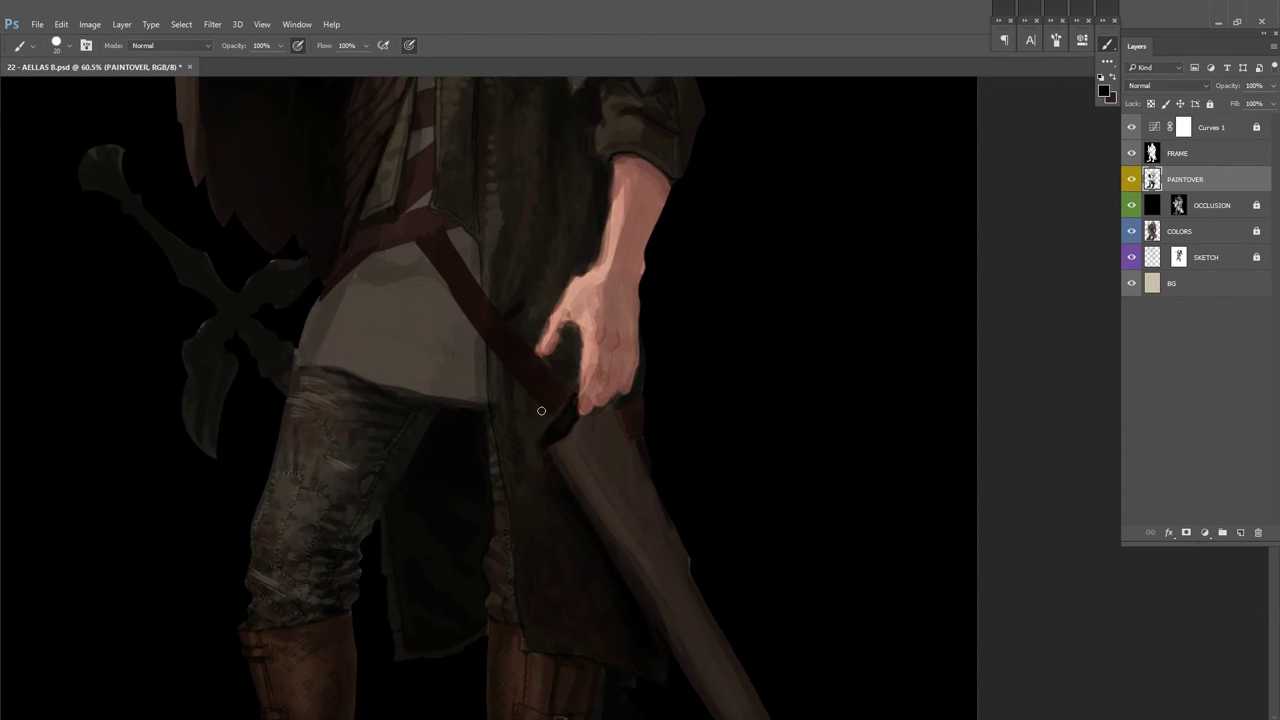
scroll(514, 420, "down", 2)
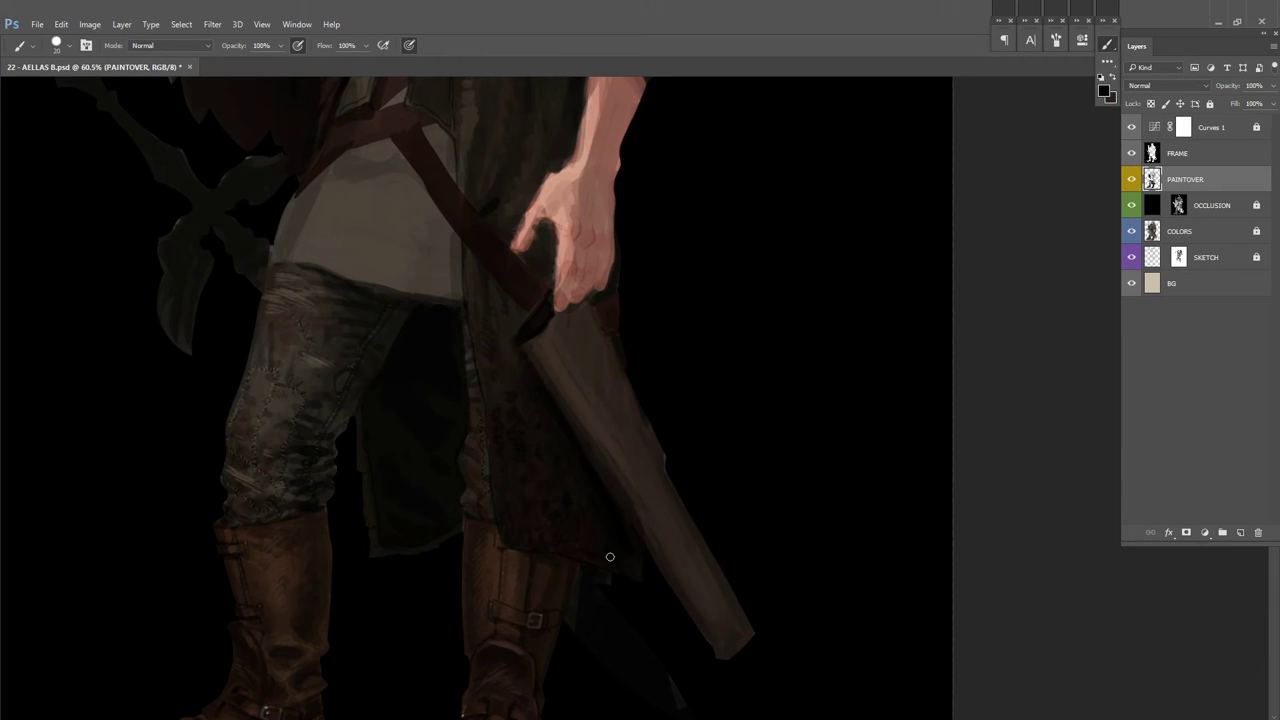
scroll(600, 564, "up", 4)
scroll(534, 460, "up", 2)
scroll(600, 430, "down", 2)
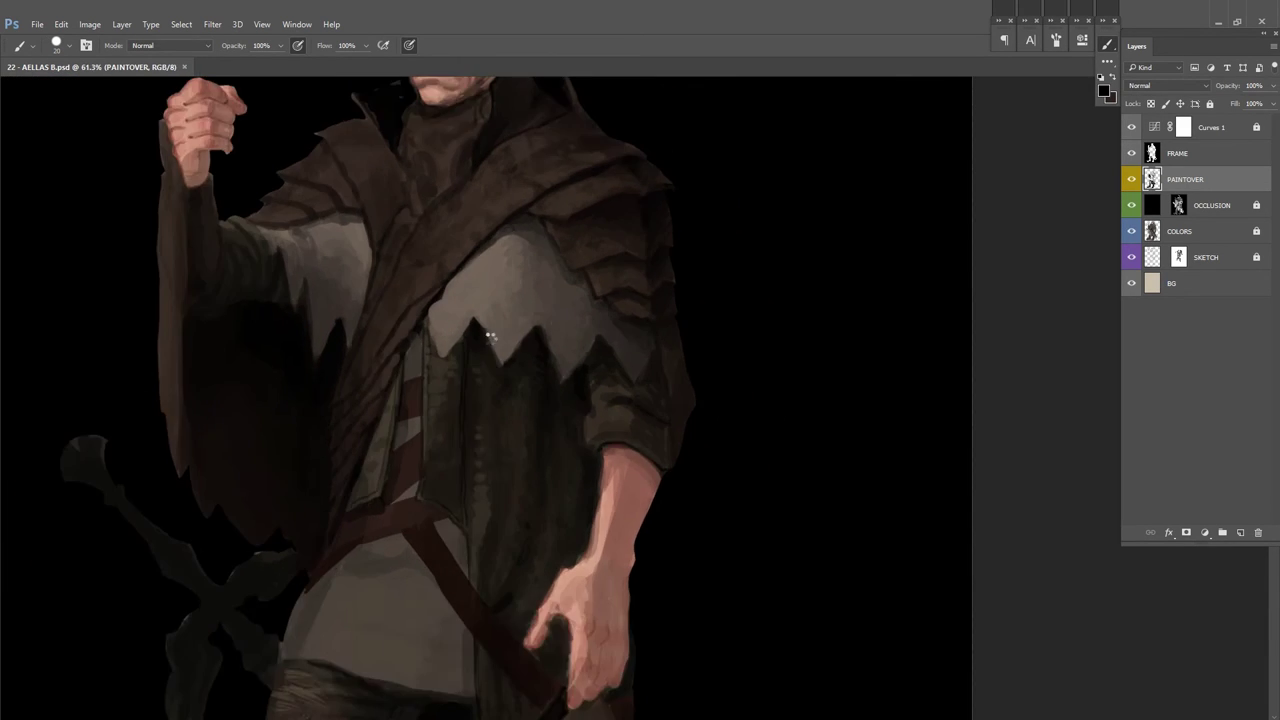
Step: Mirror the canvas back and touch up the mottled texture on the long coat's front
key("ctrl+shift+h")
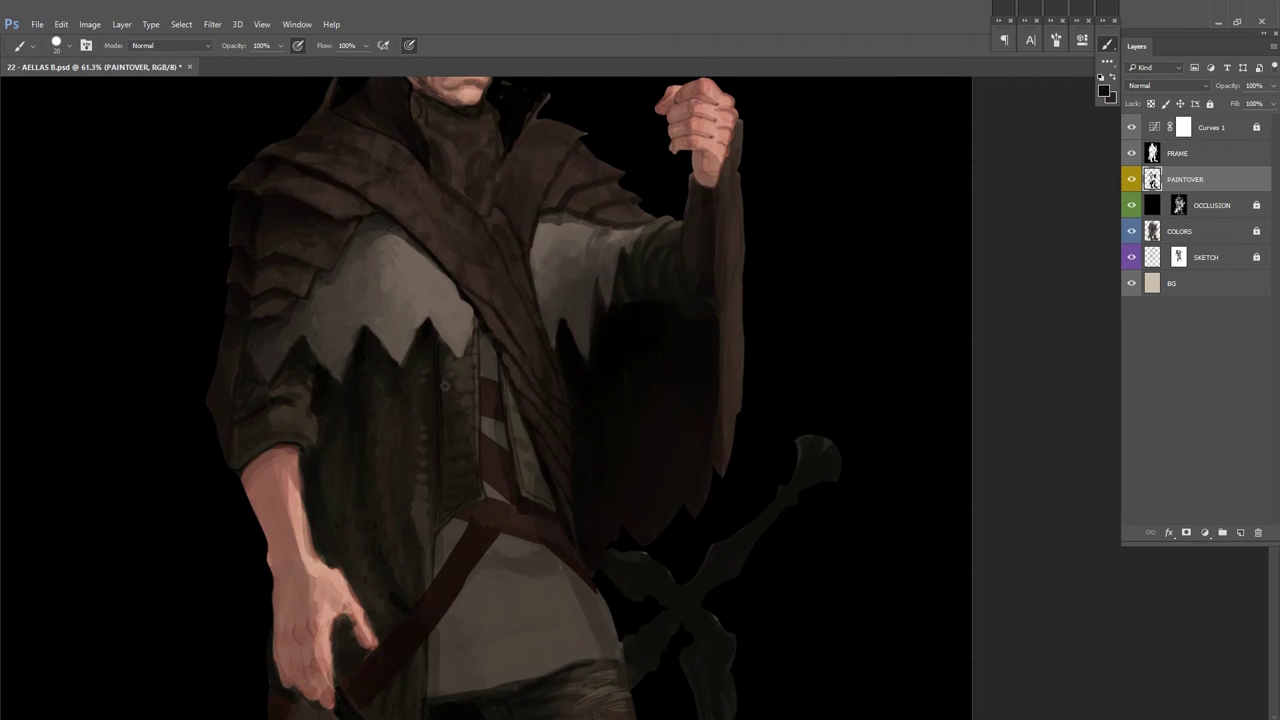
scroll(524, 481, "down", 3)
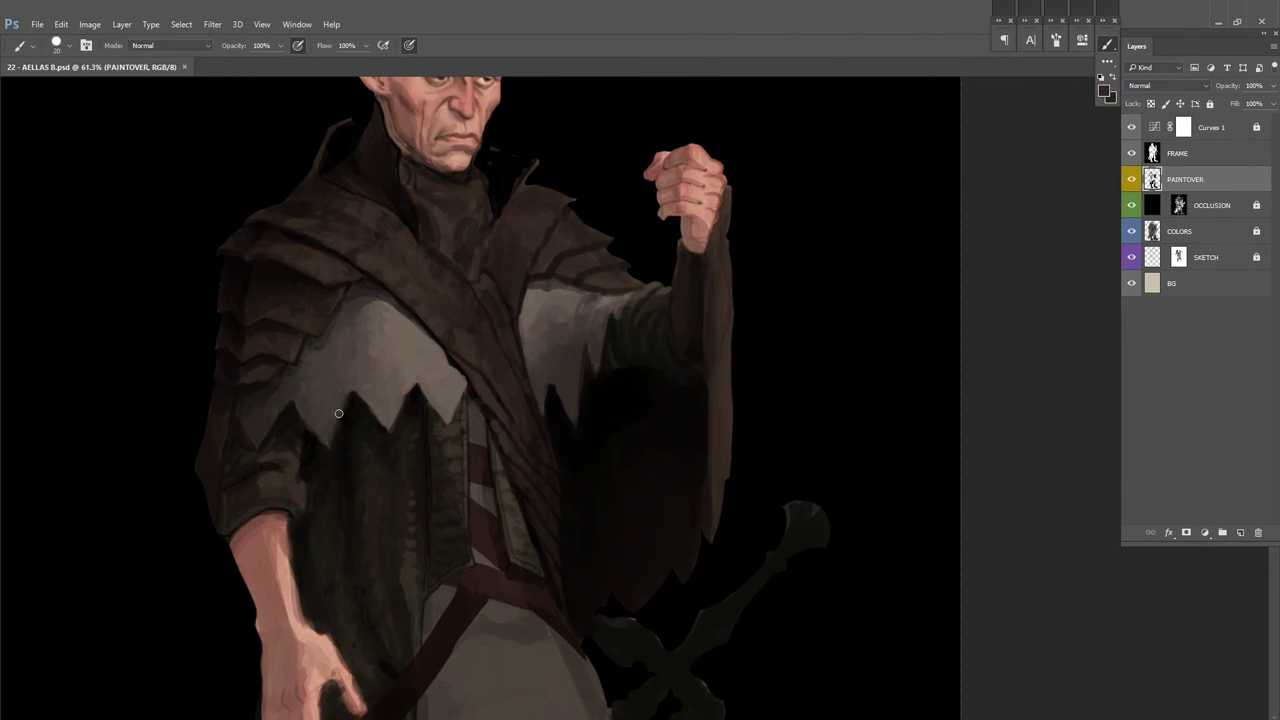
scroll(500, 383, "down", 1)
scroll(443, 443, "up", 2)
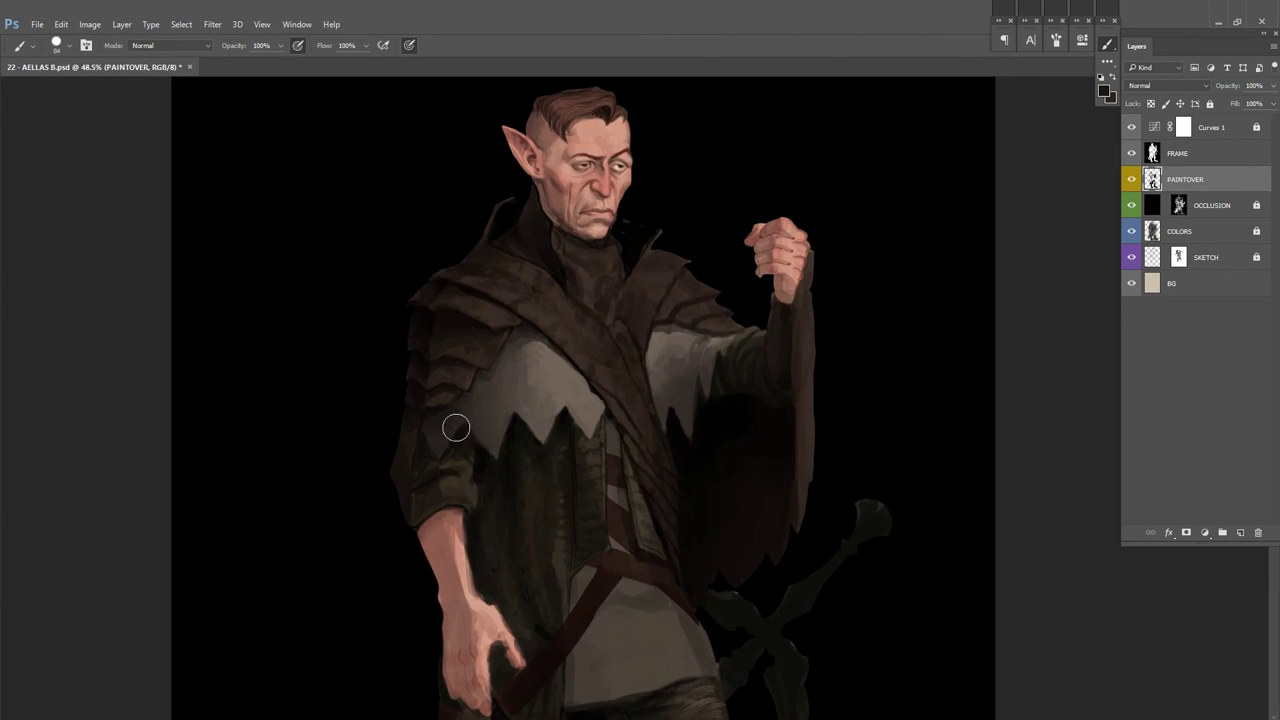
Step: Brush faint vertical light streaks onto the gray shoulder cloth with a size 84 textured brush, and save the document
scroll(560, 420, "right", 2)
left_click_drag(430, 320, 523, 406)
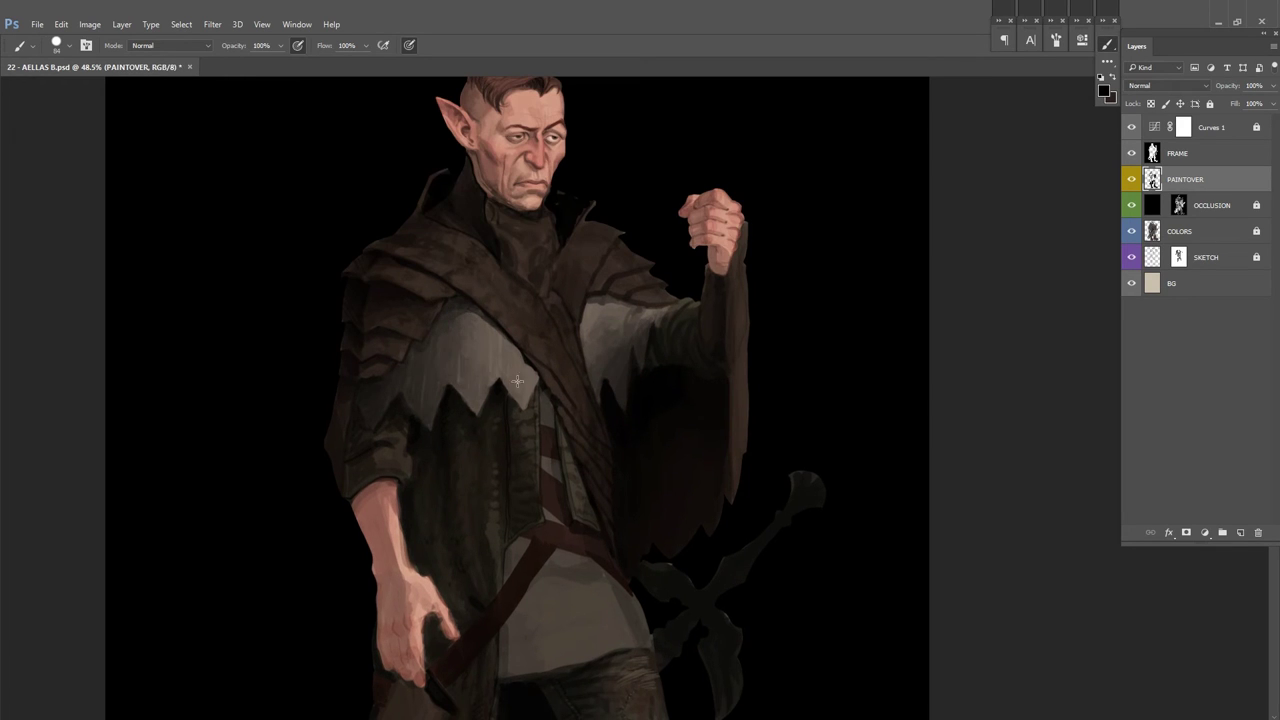
scroll(620, 374, "down", 5)
left_click_drag(420, 330, 497, 416)
scroll(497, 416, "down", 3)
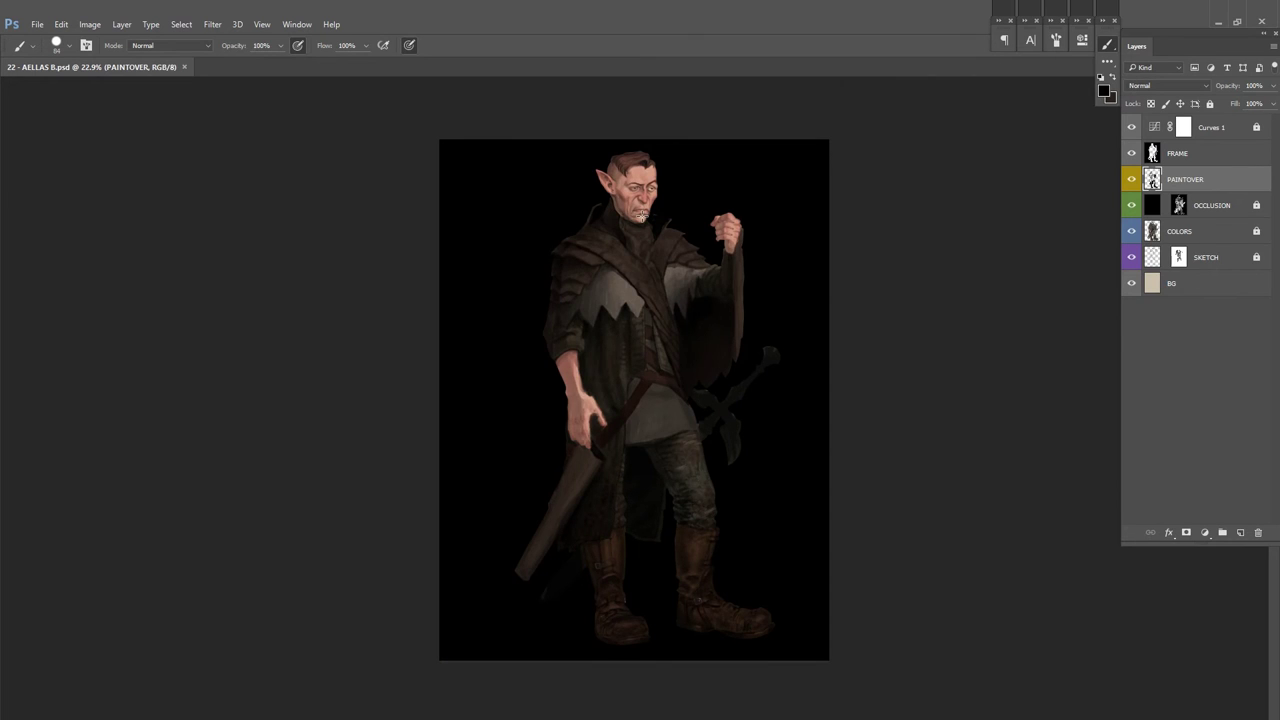
Step: Hide and show the OCCLUSION layer to compare the whole figure with and without its shadows
left_click(1131, 205)
left_click(1131, 205)
scroll(751, 274, "up", 4)
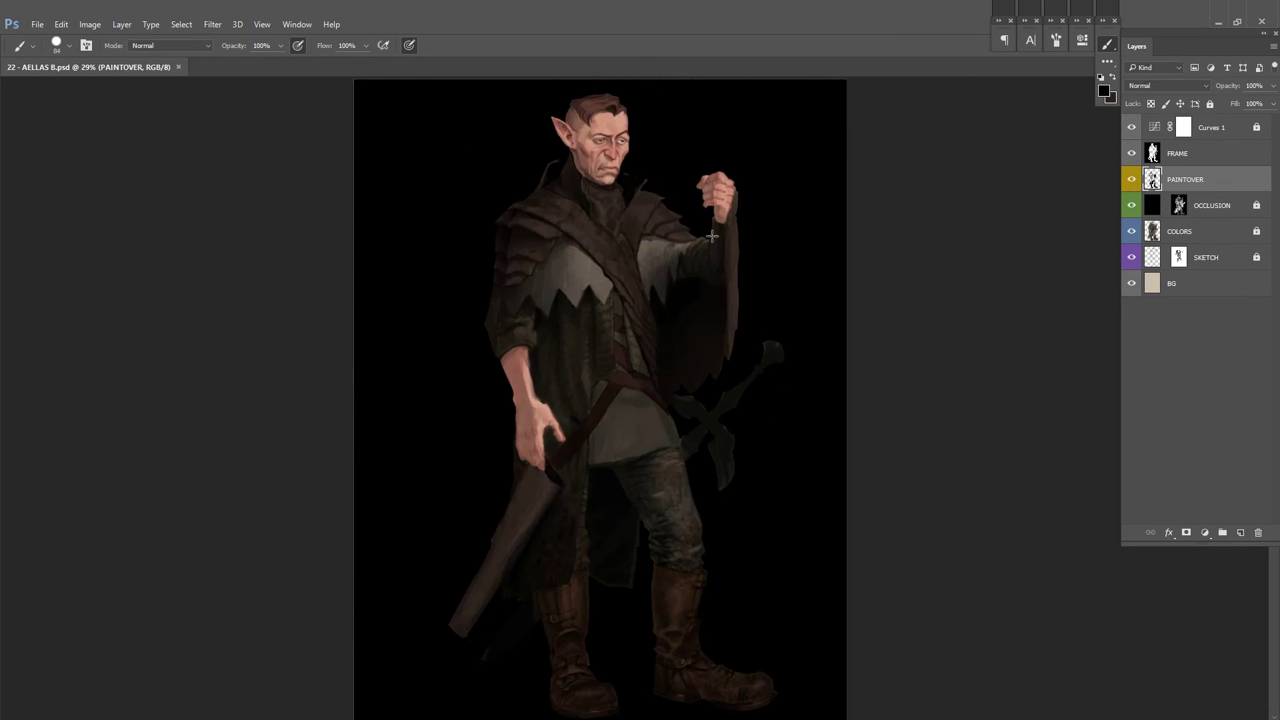
Step: Paint a dark cuff opening around the raised wrist and rework the sleeve strip hanging beneath it with a small brush
scroll(729, 298, "up", 4)
left_click_drag(712, 306, 686, 420)
left_click_drag(632, 372, 672, 428)
scroll(680, 380, "down", 3)
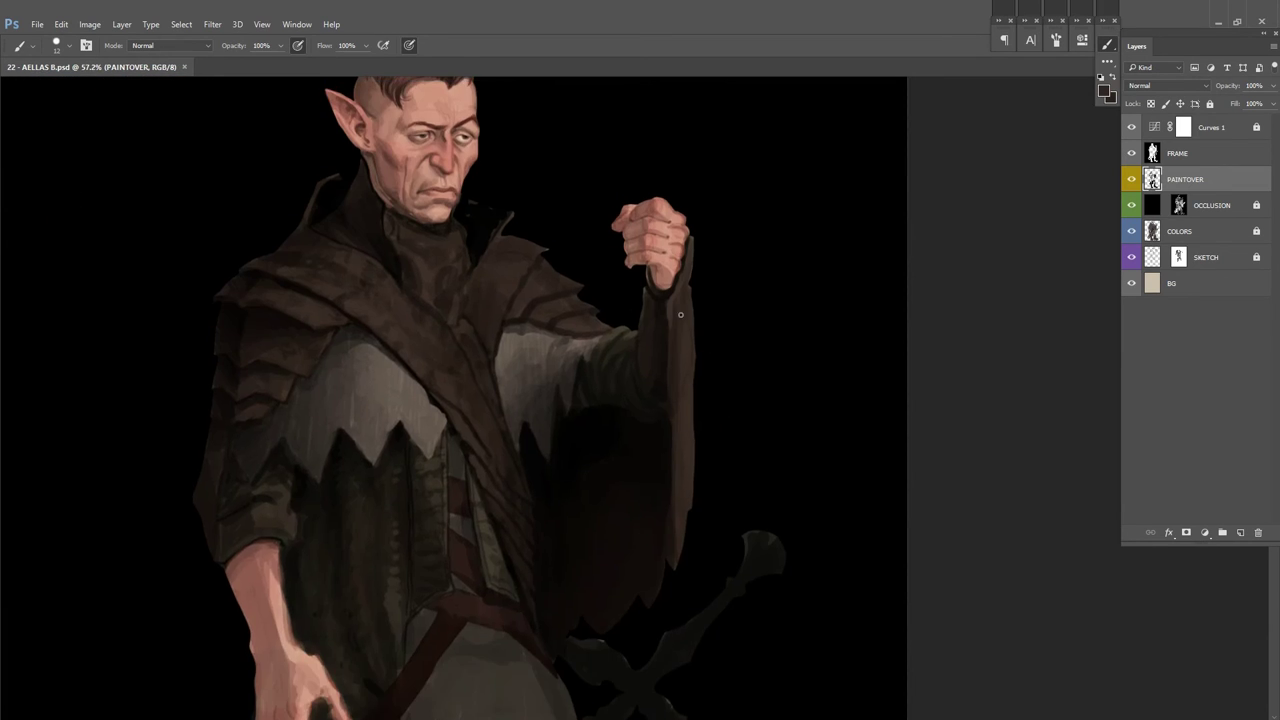
scroll(680, 250, "down", 2)
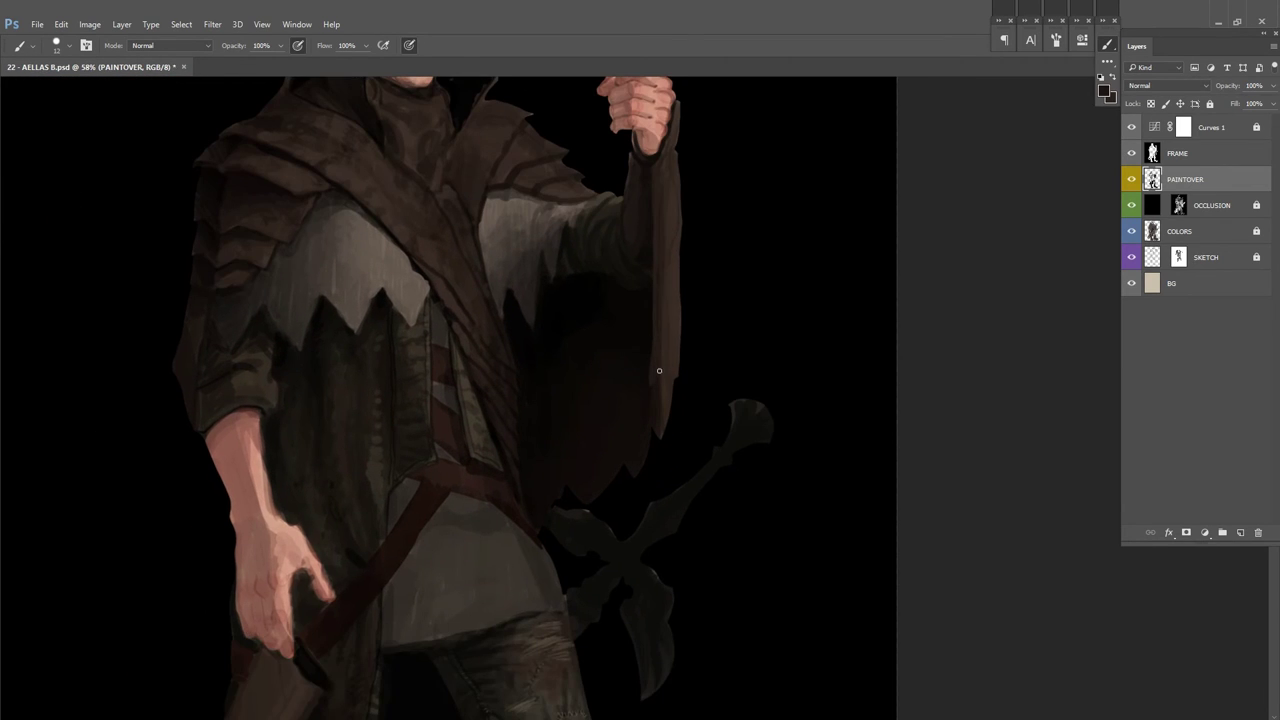
Step: Blend the brown tones of the hanging sleeve strip and sharpen the cuff's edge beside the raised fist
scroll(660, 371, "up", 1)
right_click(690, 320)
scroll(669, 284, "up", 1)
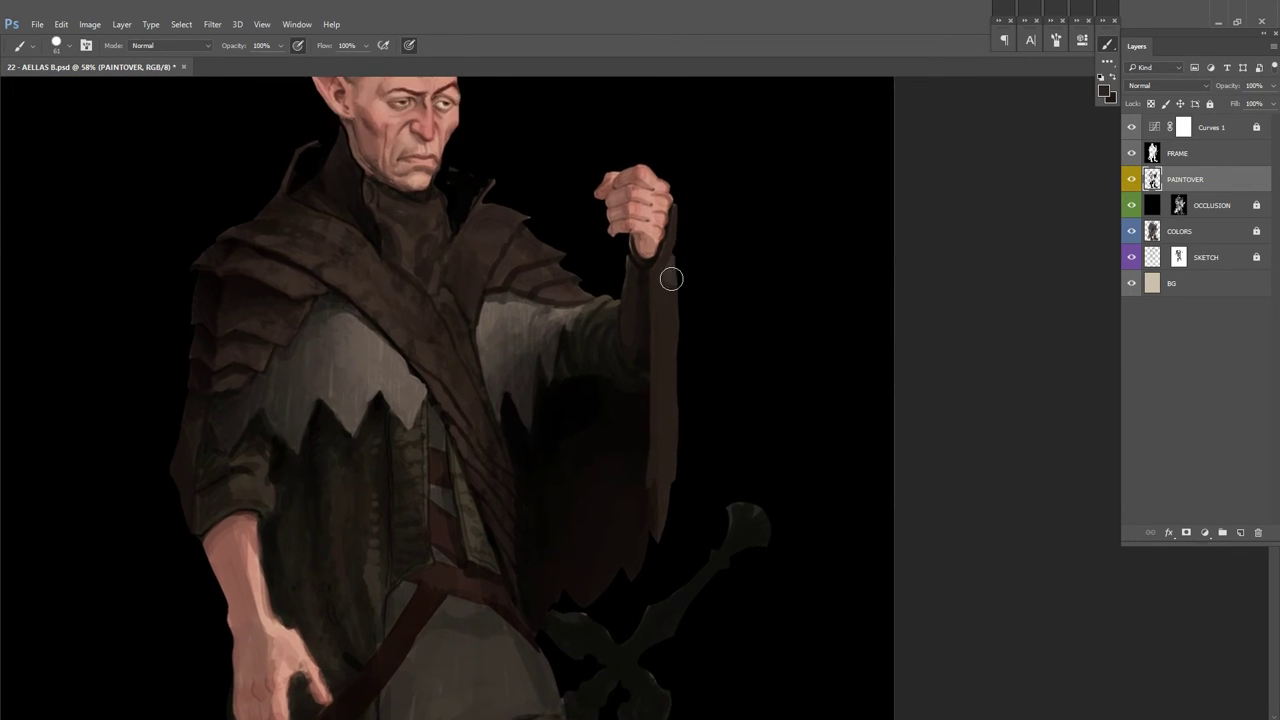
scroll(690, 175, "up", 3)
right_click(690, 213)
left_click_drag(768, 247, 755, 248)
left_click_drag(667, 216, 656, 268)
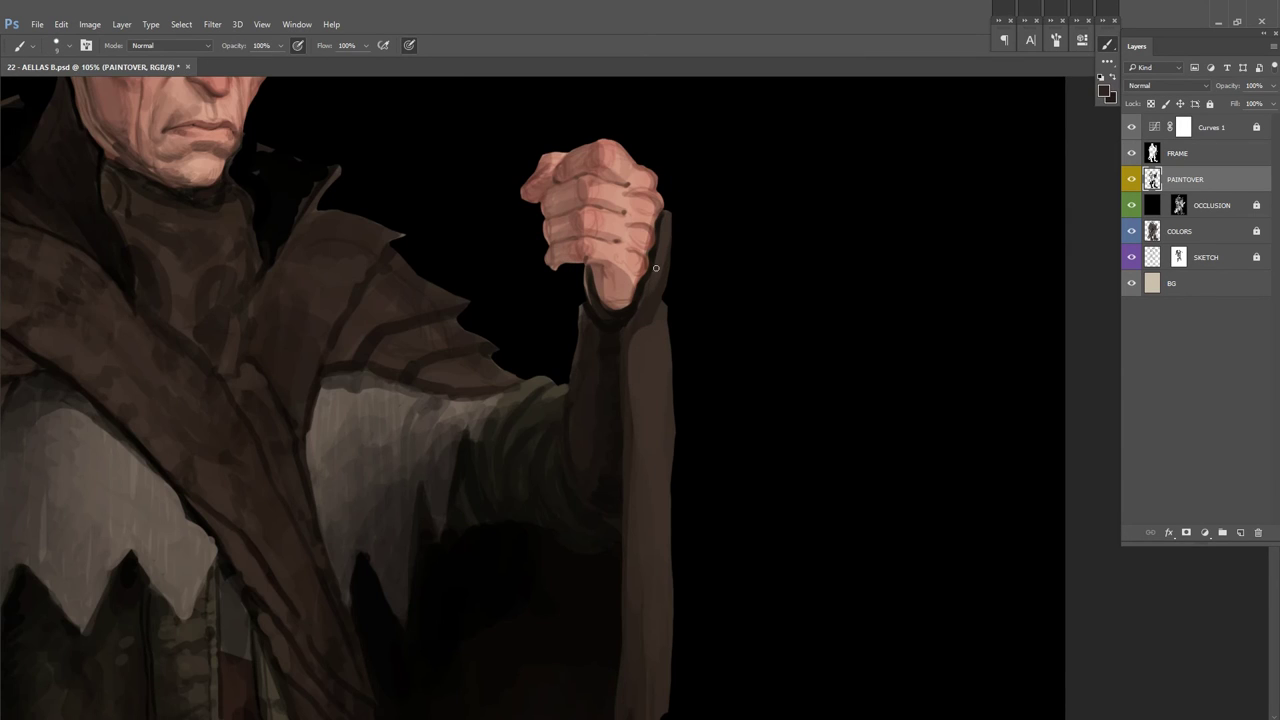
left_click(617, 346, "alt")
Step: Shade the hanging sleeve strip down to its ragged tip with a size 50 brush, and save the document
right_click(740, 265)
scroll(709, 651, "down", 3)
right_click(774, 349)
key("Return")
scroll(660, 358, "down", 3)
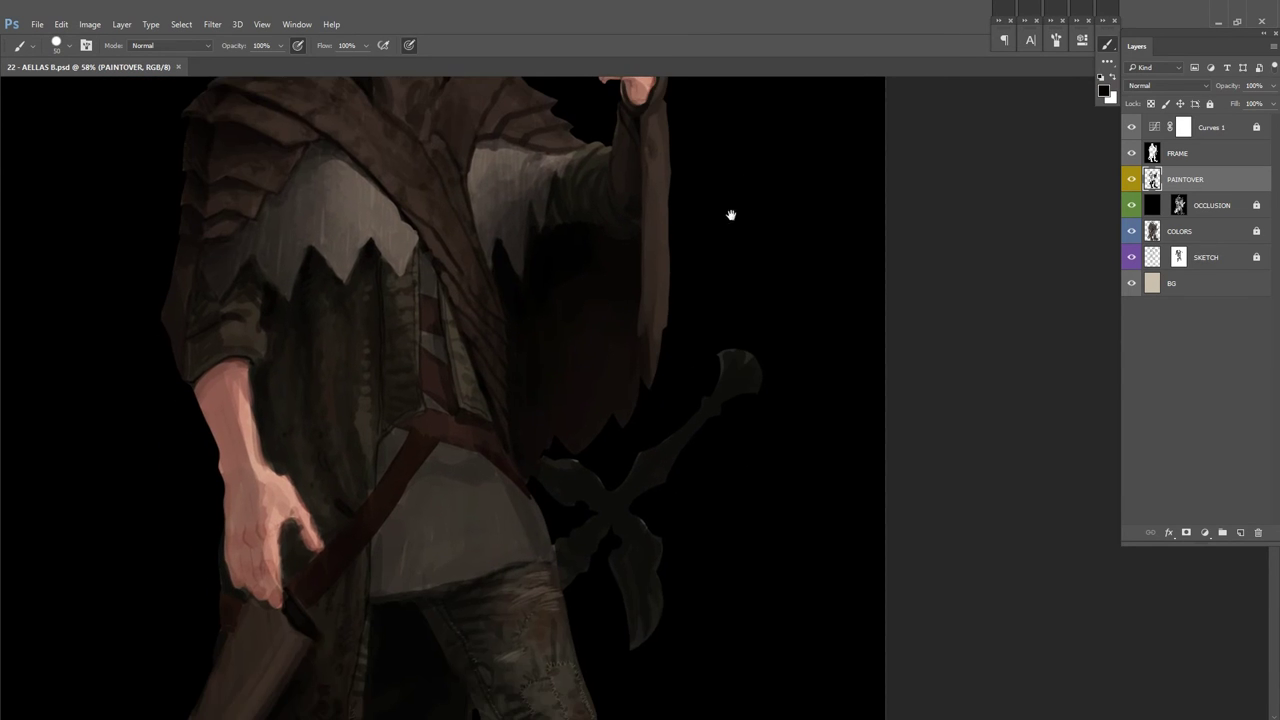
scroll(748, 214, "up", 2)
scroll(746, 211, "up", 2)
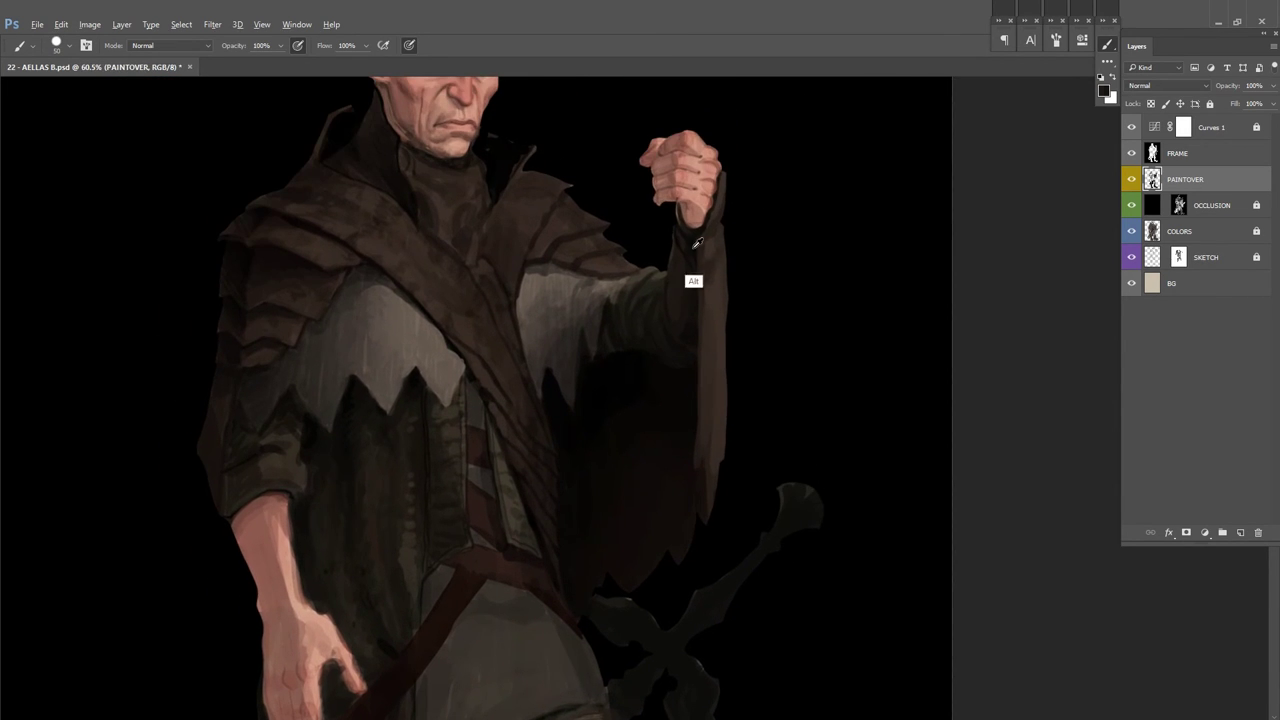
Step: Paint small dark folds on the raised forearm and the top of the hanging sleeve, and save the document
scroll(719, 253, "up", 1)
right_click(706, 261)
key("Return")
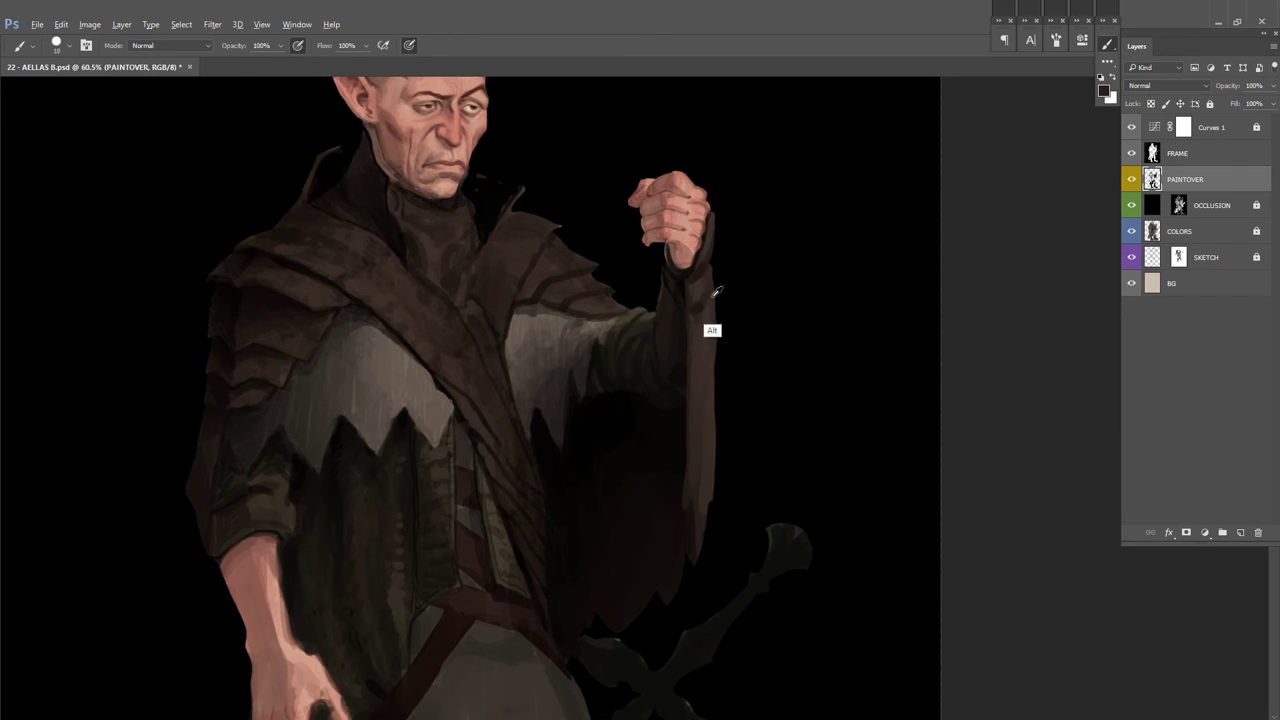
scroll(716, 293, "down", 2)
scroll(686, 292, "up", 3)
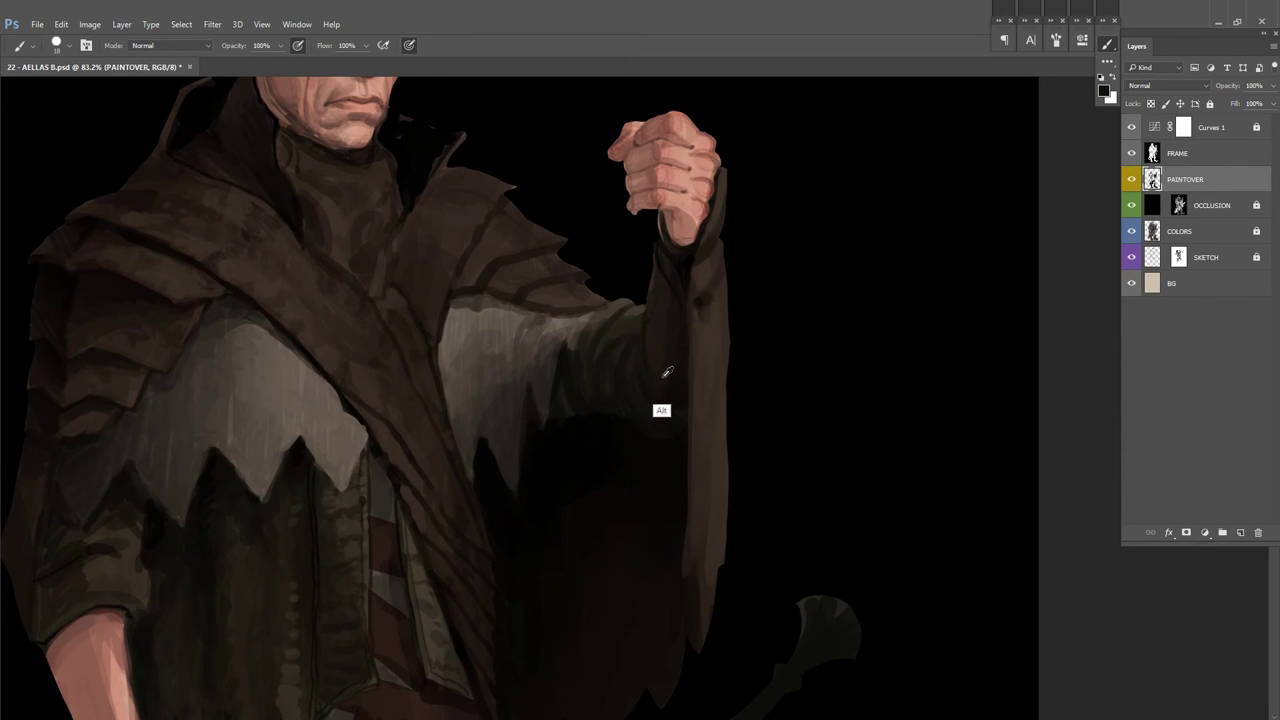
scroll(656, 374, "up", 1)
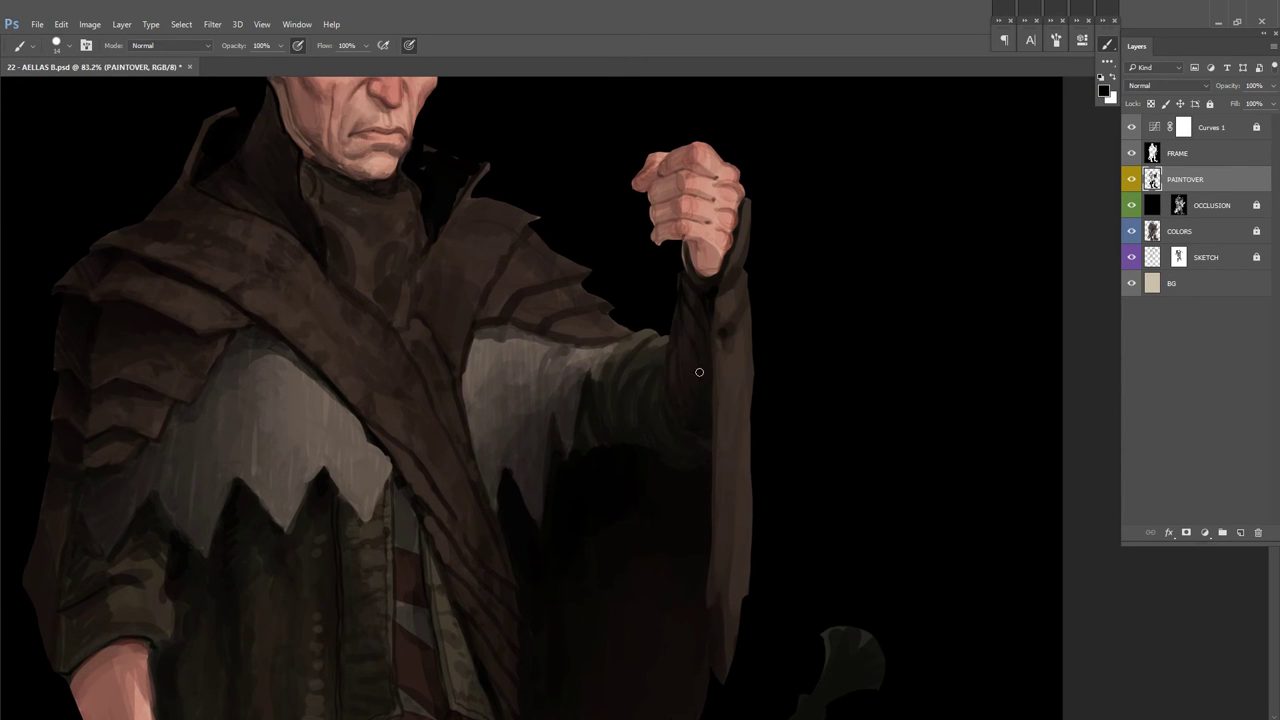
scroll(707, 382, "down", 3)
scroll(803, 263, "up", 2)
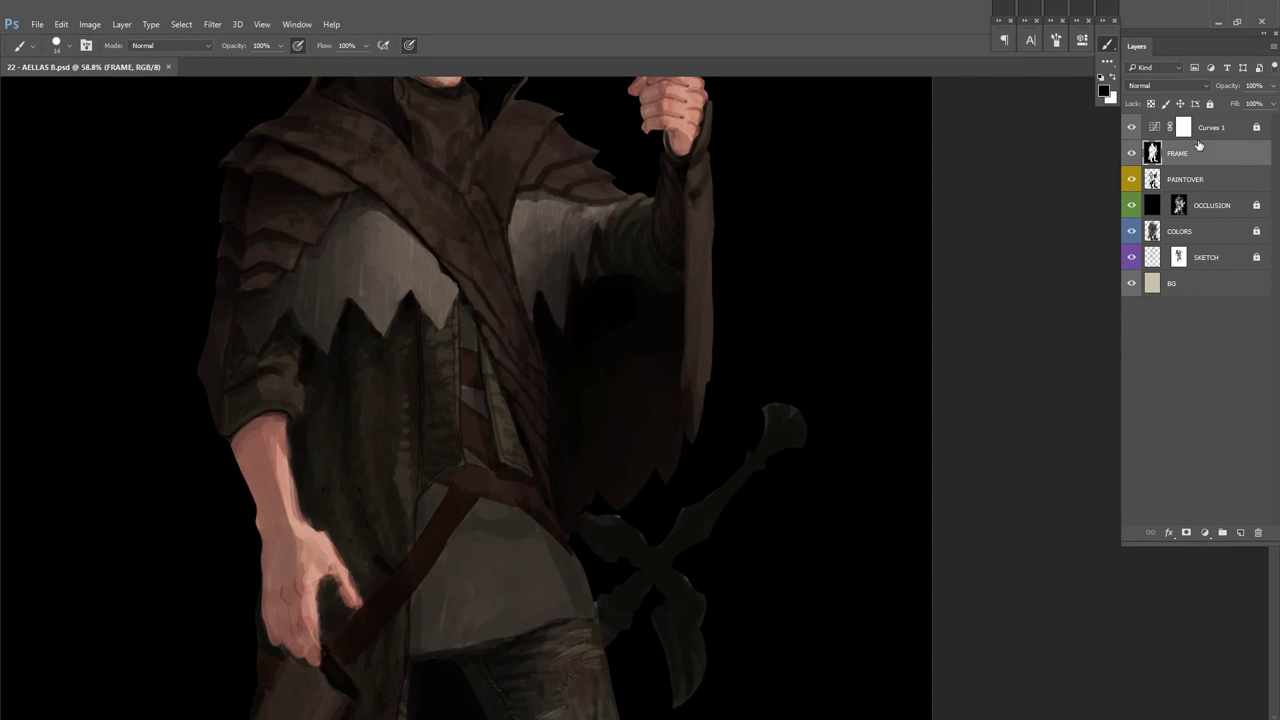
Step: Invert the FRAME layer to white and mirror the canvas to check the figure's silhouette
left_click(803, 263, "ctrl")
key("ctrl+i")
scroll(871, 263, "down", 3)
key("h")
scroll(752, 247, "up", 3)
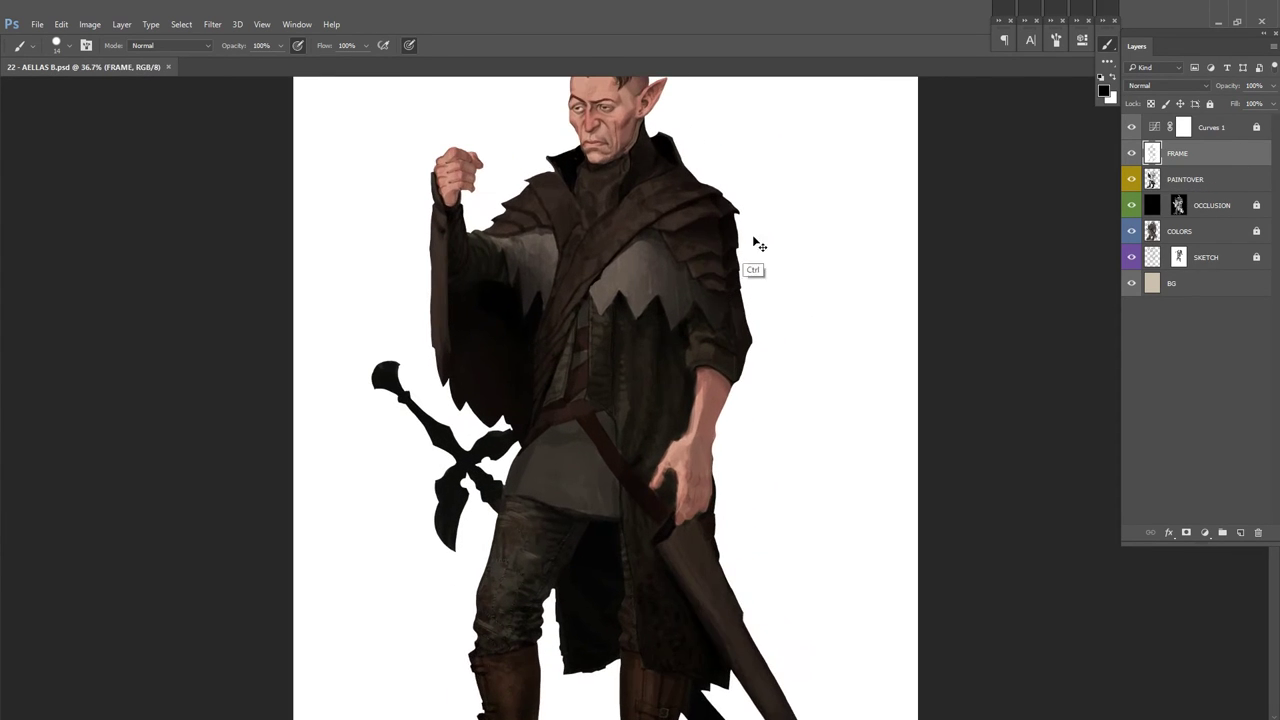
Step: Add a new layer directly above the PAINTOVER layer and name it FRINGE
scroll(740, 250, "up", 2)
key("ctrl+shift+n")
key("Return")
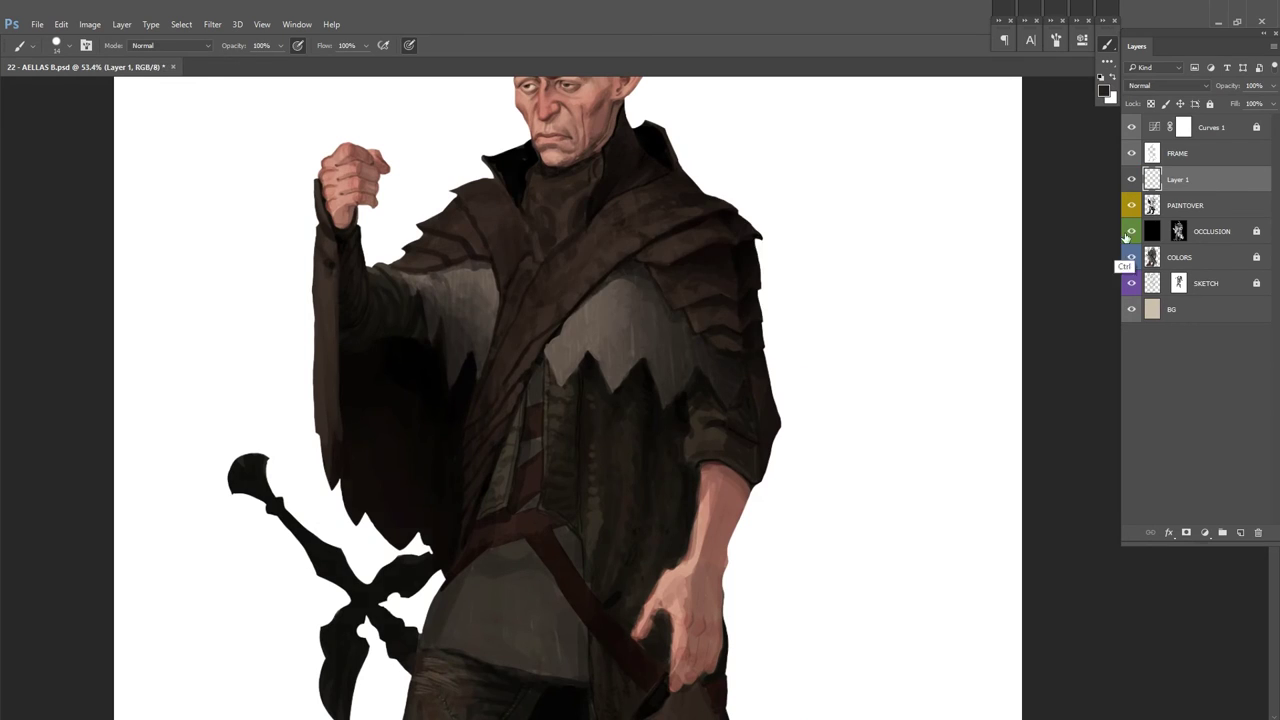
key("ctrl+t")
key("Return")
scroll(680, 280, "up", 2)
double_click(1190, 179)
type("FRINGE")
key("Return")
Step: Move the FRINGE layer above FRAME and paint a flat brown patch over the shoulder plates of the mantle
left_click_drag(770, 157, 713, 217)
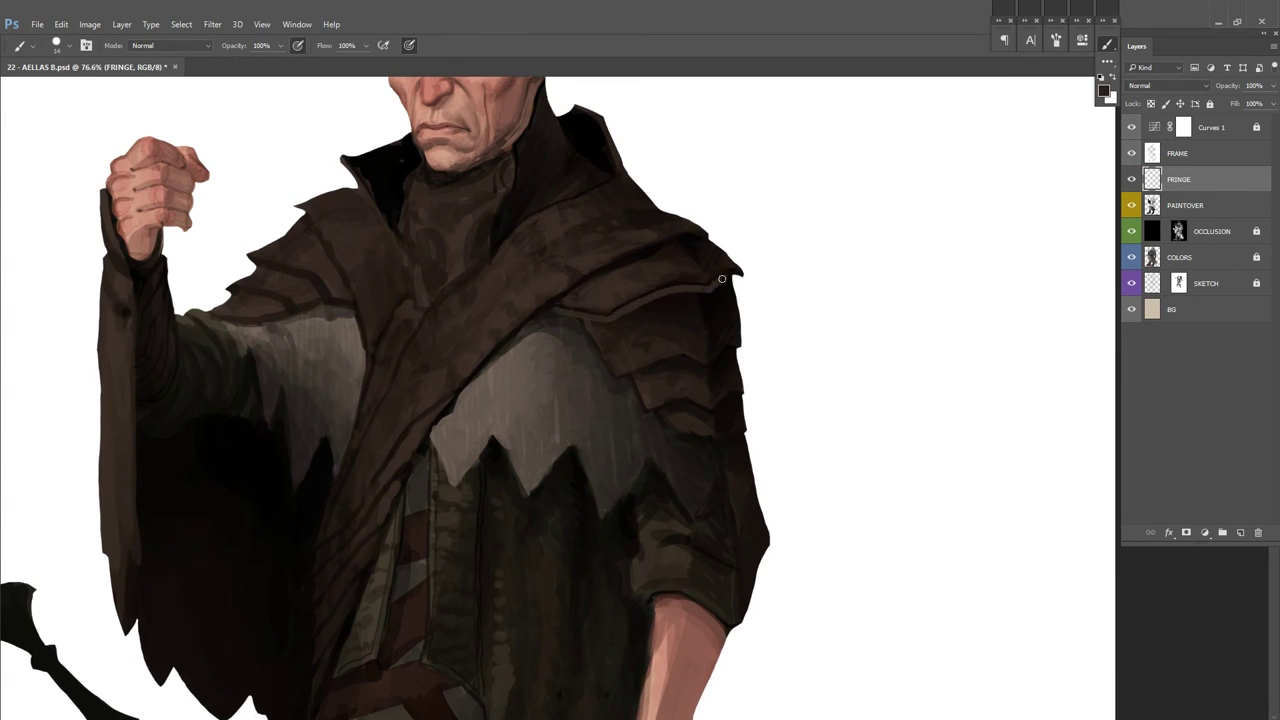
key("ctrl+bracketright")
mouse_move(740, 278)
left_mouse_down()
mouse_move(588, 295)
mouse_move(691, 346)
mouse_move(735, 290)
mouse_move(614, 318)
mouse_move(716, 316)
mouse_move(606, 334)
mouse_move(740, 305)
mouse_move(740, 322)
left_mouse_up()
Step: Add a layer mask to the FRINGE layer and paint on it with a fine brush across the brown shoulder patch
key("ctrl+0")
key("ctrl+shift+m")
scroll(578, 347, "up", 3)
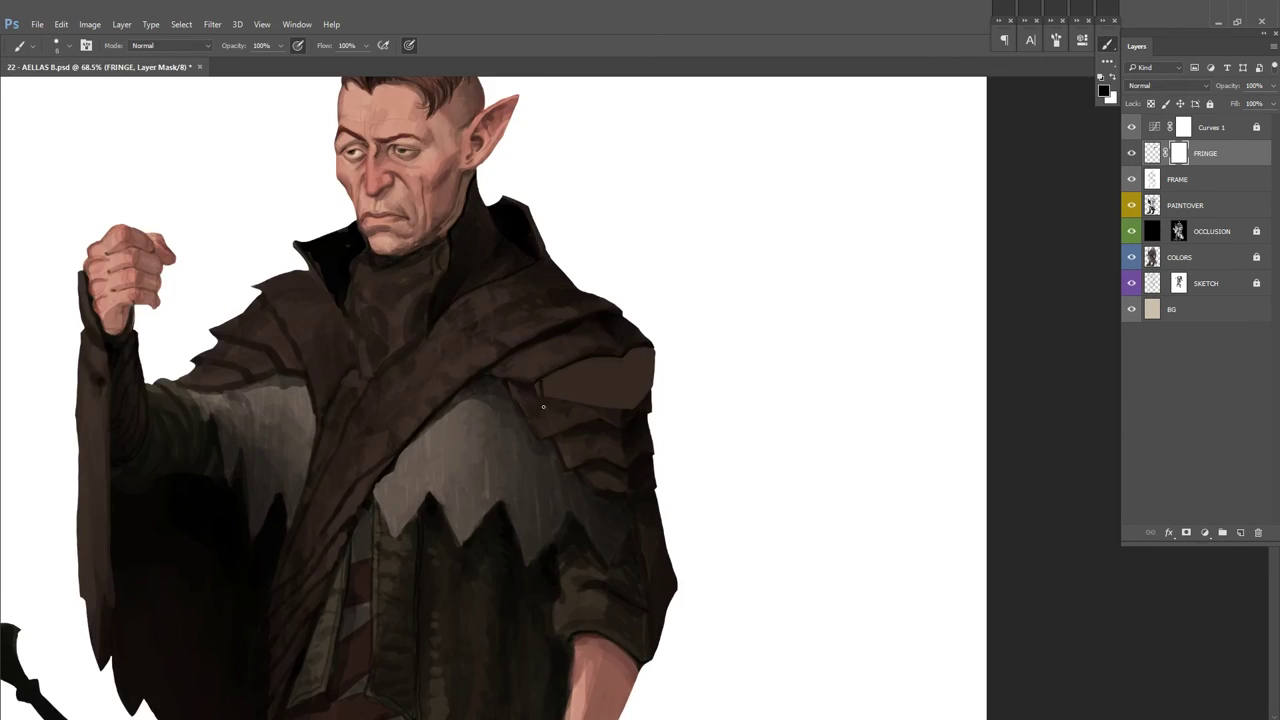
mouse_move(544, 397)
left_mouse_down()
mouse_move(600, 372)
mouse_move(640, 380)
left_mouse_up()
Step: Hide the FRINGE layer, make FRAME the active layer, and mirror the canvas horizontally
key("ctrl+0")
left_click(1131, 153)
left_click(1178, 179)
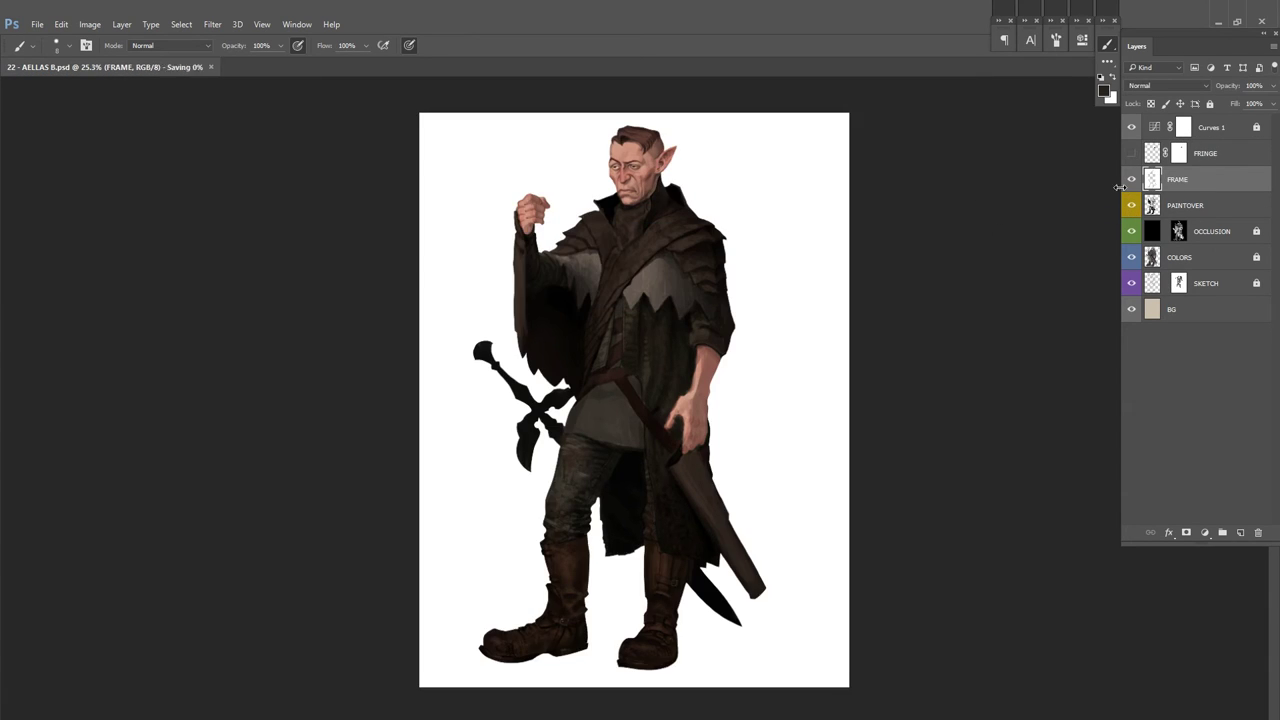
key("f")
key("ctrl+shift+h")
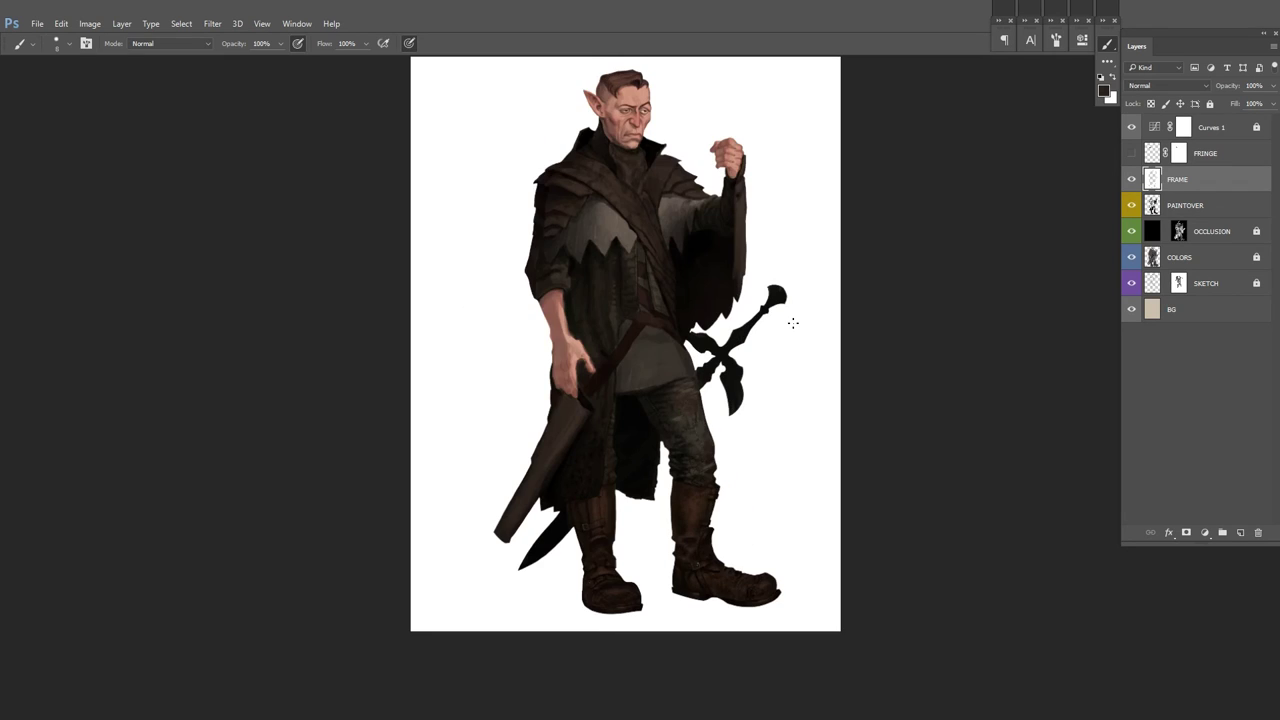
scroll(792, 323, "up", 3)
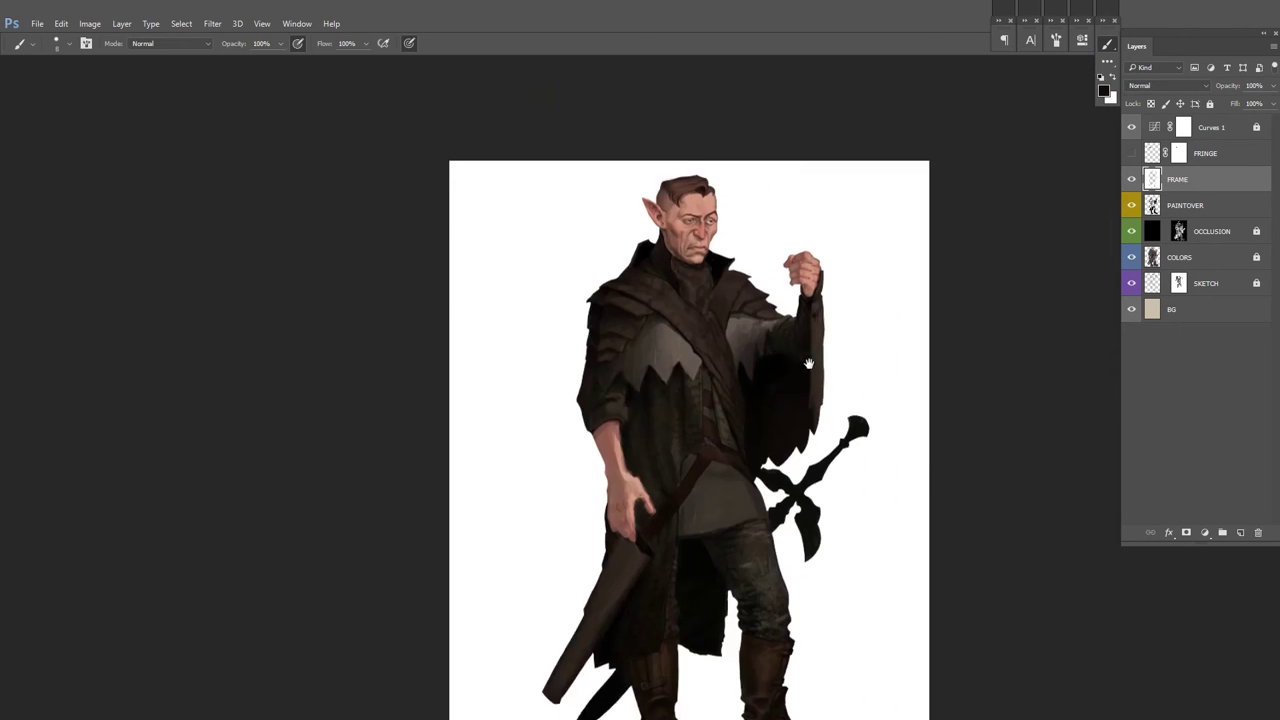
scroll(808, 364, "up", 1)
key("m")
left_click_drag(729, 271, 829, 543)
key("ctrl+d")
Step: Make PAINTOVER the active layer and open the Brush tool's size and hardness settings
left_click(1185, 205)
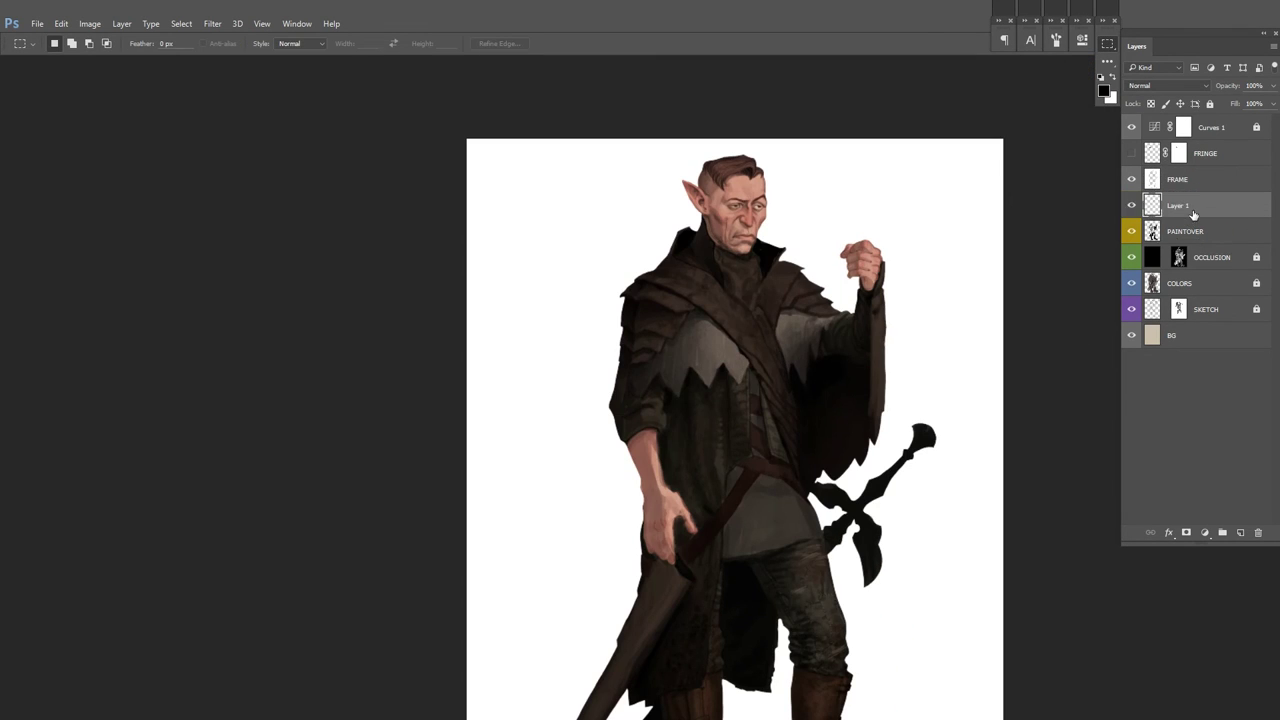
mouse_move(1132, 283)
left_mouse_down()
mouse_move(1132, 229)
mouse_move(1132, 283)
left_mouse_up()
scroll(987, 311, "up", 1)
key("b")
scroll(760, 378, "up", 2)
right_click(760, 378)
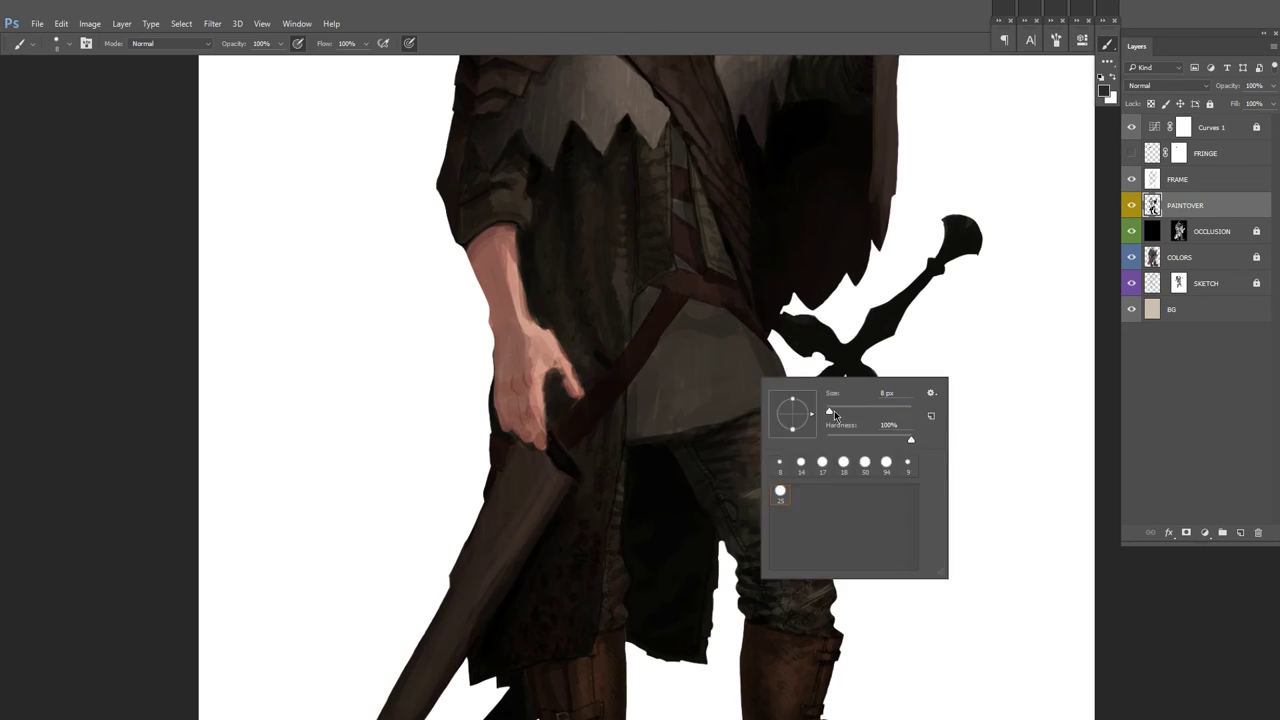
Step: Paint a jagged torn hem along the grey tunic's lower edge on a new layer, and merge it into PAINTOVER
key("Escape")
key("ctrl+shift+alt+n")
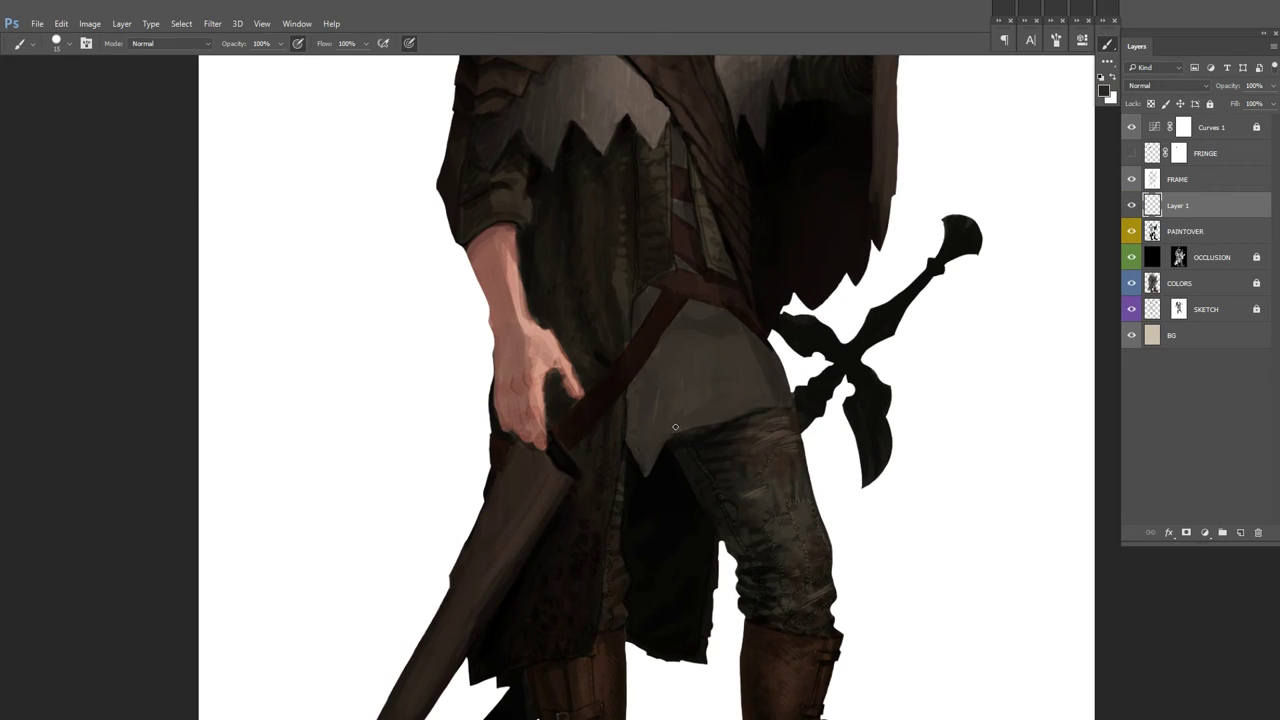
mouse_move(672, 432)
left_mouse_down()
mouse_move(714, 440)
mouse_move(770, 408)
left_mouse_up()
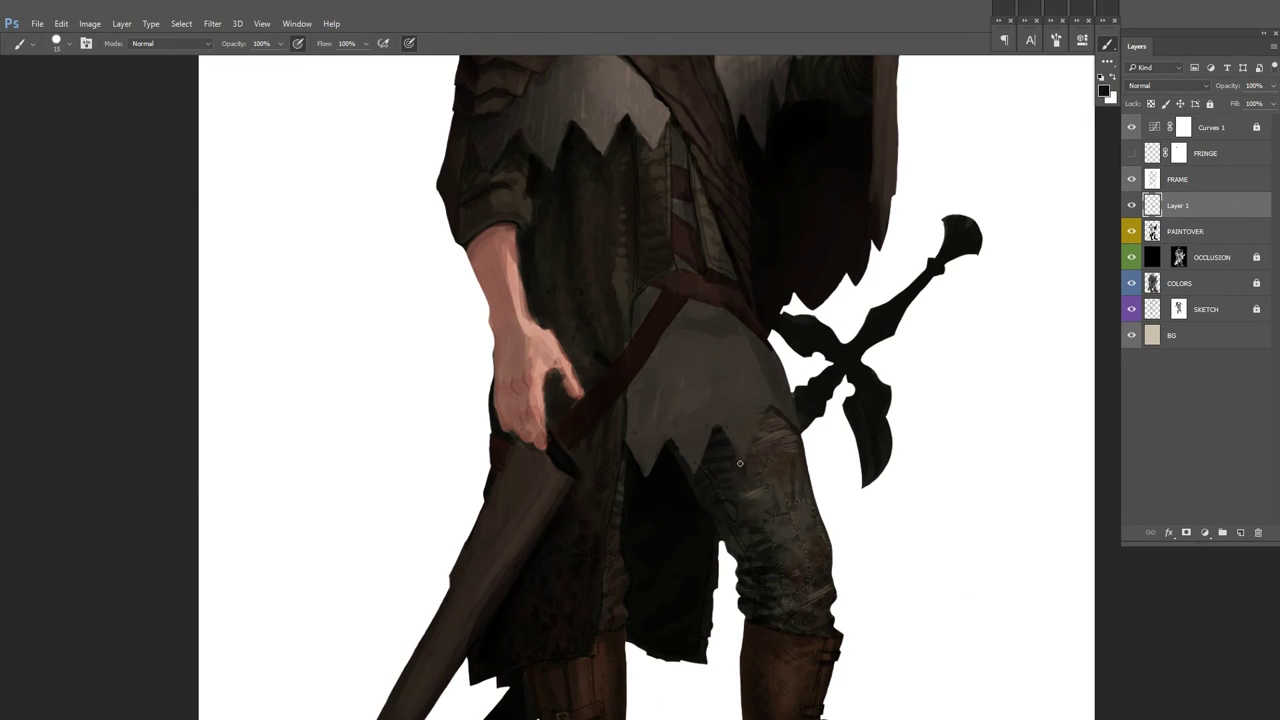
scroll(719, 416, "down", 2)
key("ctrl+e")
scroll(549, 312, "up", 1)
scroll(549, 312, "up", 1)
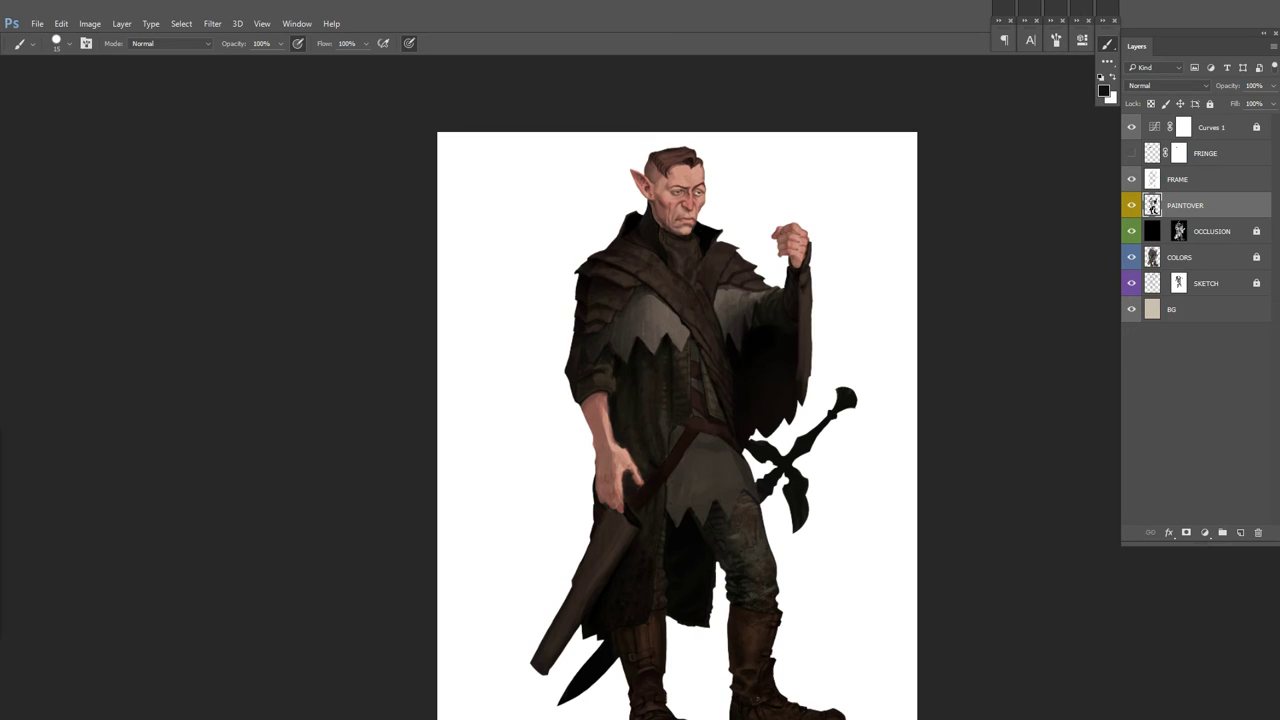
Step: Add a black-filled layer hidden by a black mask above PAINTOVER and adjust the brush size for painting with white
key("ctrl+shift+alt+n")
key("x")
scroll(757, 316, "up", 1)
right_click(765, 305)
key("Escape")
scroll(562, 341, "up", 1)
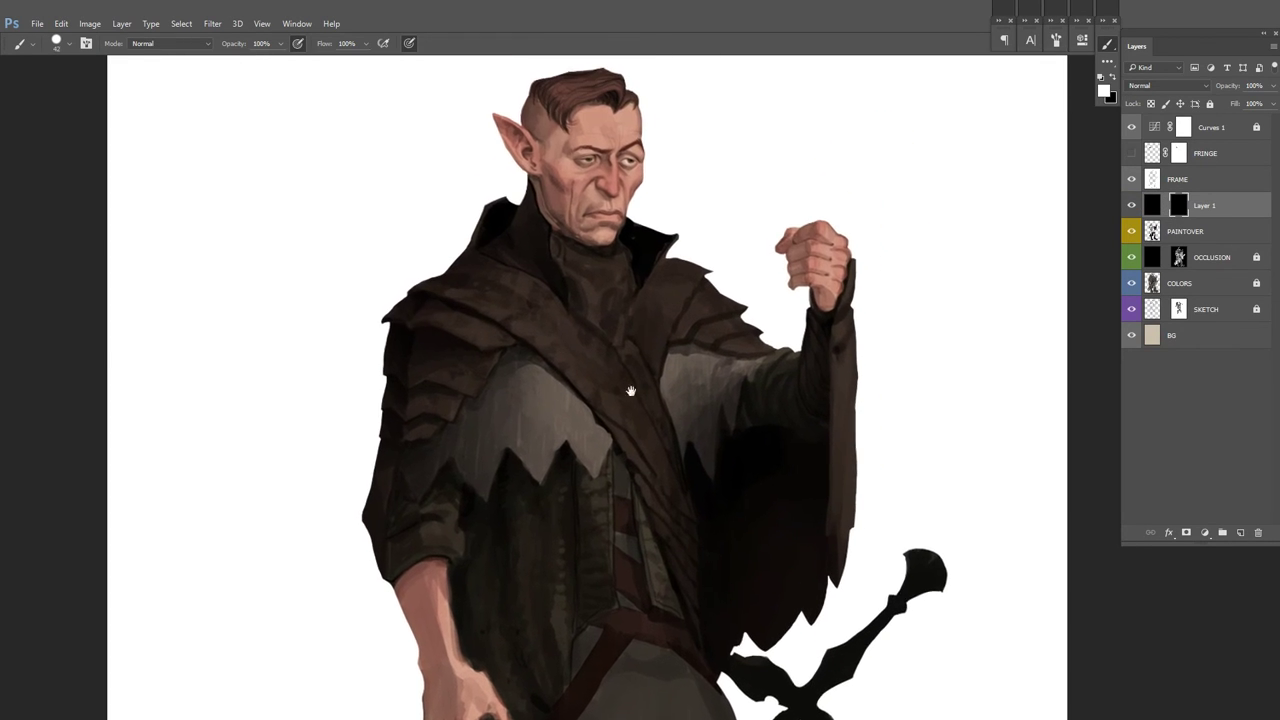
mouse_move(494, 417)
left_mouse_down()
mouse_move(474, 429)
mouse_move(514, 477)
mouse_move(596, 423)
left_mouse_up()
scroll(596, 423, "right", 1)
key("ctrl+alt+z")
key("ctrl+alt+z")
key("ctrl+alt+z")
Step: Paint dark diagonal stripes across the grey chest cloth on Layer 1's mask
key("x")
key("x")
left_click_drag(560, 440, 465, 470)
scroll(528, 418, "up", 2)
scroll(528, 418, "right", 2)
mouse_move(490, 390)
left_mouse_down()
mouse_move(400, 470)
mouse_move(476, 536)
left_mouse_up()
left_click_drag(402, 458, 420, 500)
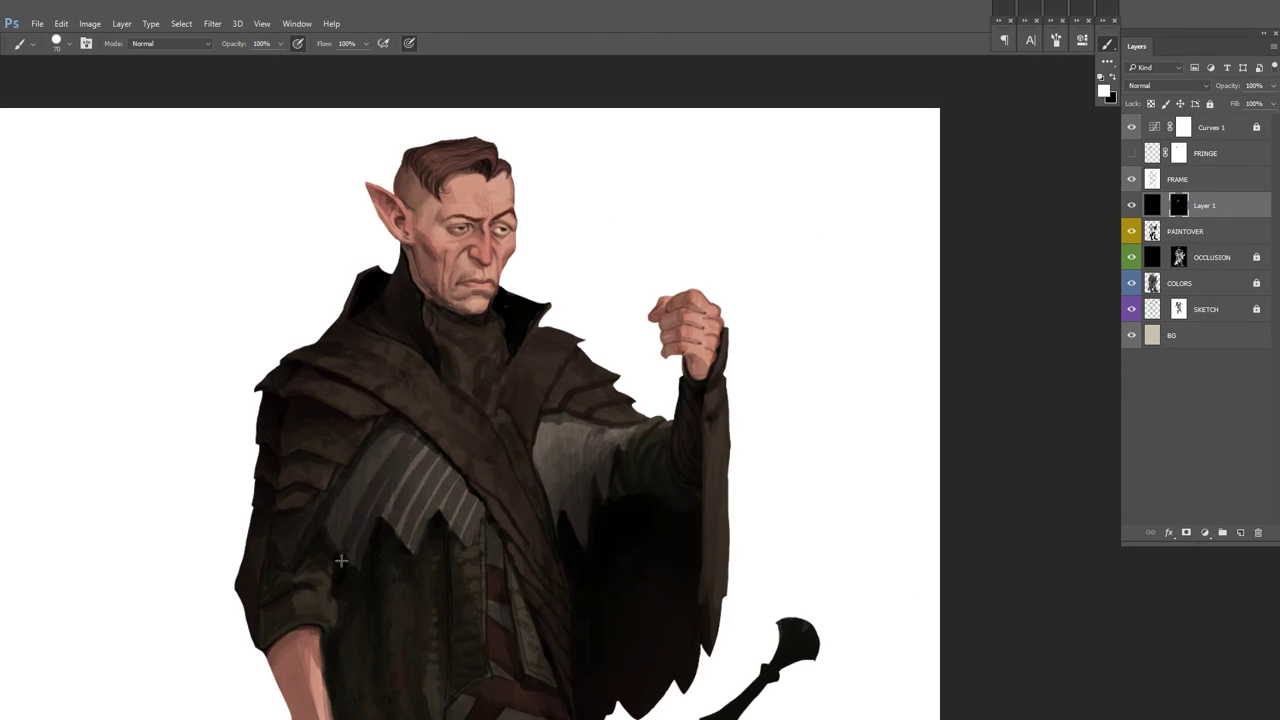
left_click_drag(349, 541, 492, 390)
Step: Extend the dark stripes over the grey cloth on the raised arm's side and clean up the stripe edges
key("x")
left_click_drag(566, 404, 448, 448)
left_click_drag(600, 490, 605, 375)
left_click_drag(620, 440, 630, 375)
left_click_drag(580, 480, 575, 370)
left_click_drag(560, 455, 550, 360)
mouse_move(775, 352)
left_mouse_down()
mouse_move(797, 322)
mouse_move(932, 278)
left_mouse_up()
key("x")
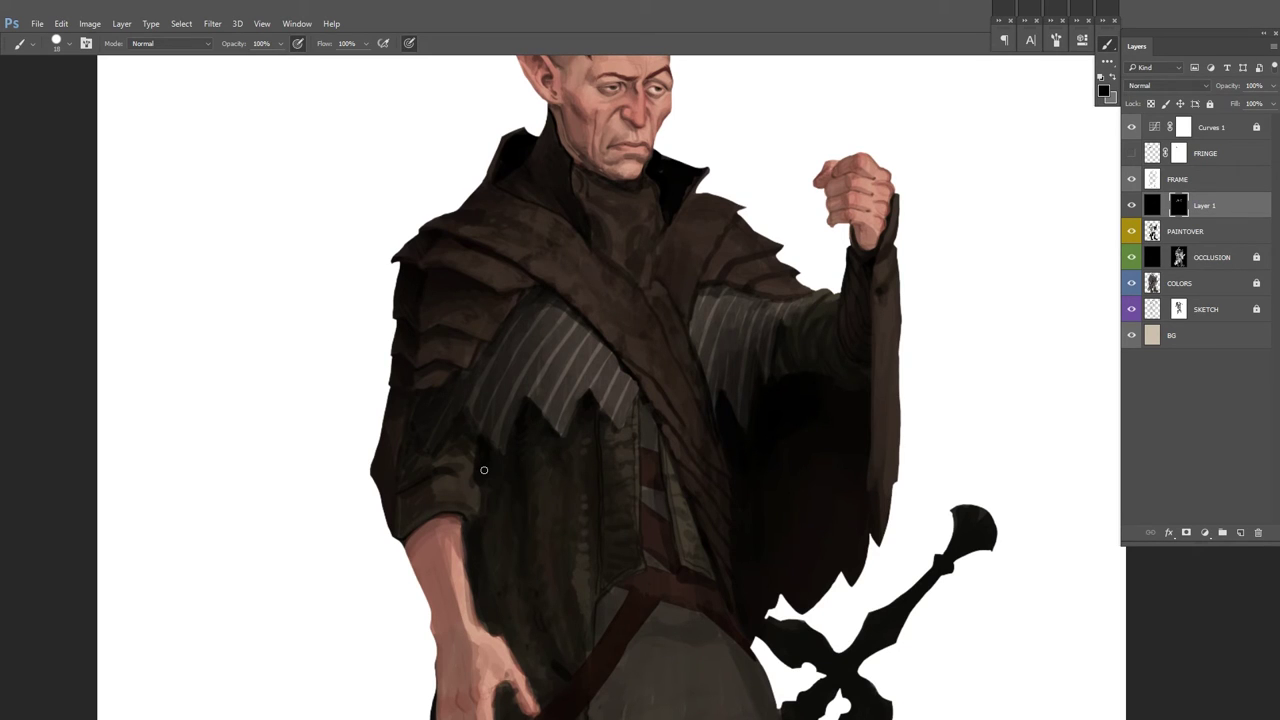
Step: Refine the chest cloth's stripes on Layer 1's mask with further thin strokes that follow the fabric's direction
left_click_drag(964, 308, 850, 78)
left_click_drag(530, 500, 500, 565)
left_click_drag(608, 392, 528, 500)
left_click_drag(605, 460, 552, 565)
mouse_move(632, 416)
left_mouse_down()
mouse_move(608, 548)
mouse_move(626, 492)
left_mouse_up()
mouse_move(530, 426)
left_mouse_down()
mouse_move(476, 510)
mouse_move(505, 525)
left_mouse_up()
left_click_drag(590, 395, 530, 480)
left_click_drag(560, 415, 482, 535)
key("ctrl+minus")
key("ctrl+minus")
key("ctrl+minus")
key("ctrl+plus")
scroll(582, 360, "up", 2)
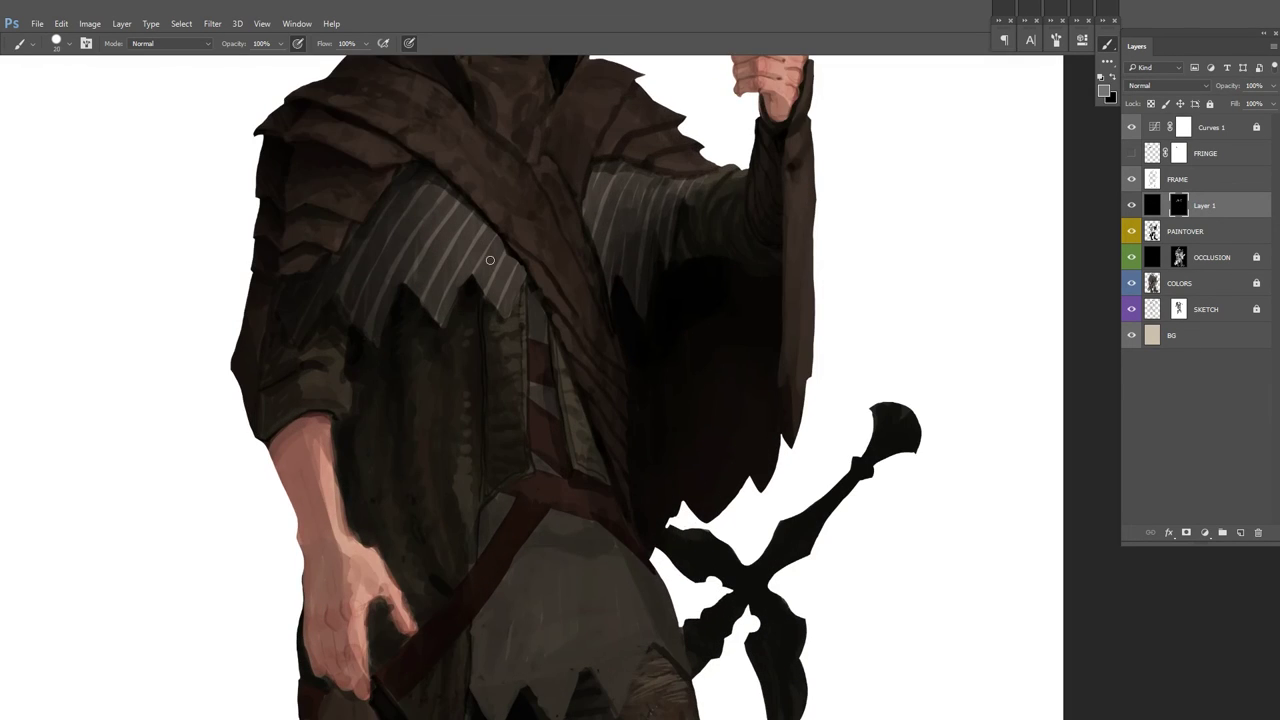
Step: Paint dark diagonal stripes across the lower tunic below the belt
key("h")
left_click_drag(430, 560, 486, 469)
mouse_move(490, 575)
left_mouse_down()
mouse_move(563, 474)
mouse_move(534, 566)
mouse_move(571, 516)
mouse_move(466, 517)
mouse_move(569, 374)
mouse_move(518, 355)
mouse_move(457, 460)
mouse_move(540, 358)
mouse_move(389, 466)
mouse_move(450, 390)
left_mouse_up()
key("h")
key("ctrl+0")
scroll(830, 271, "up", 4)
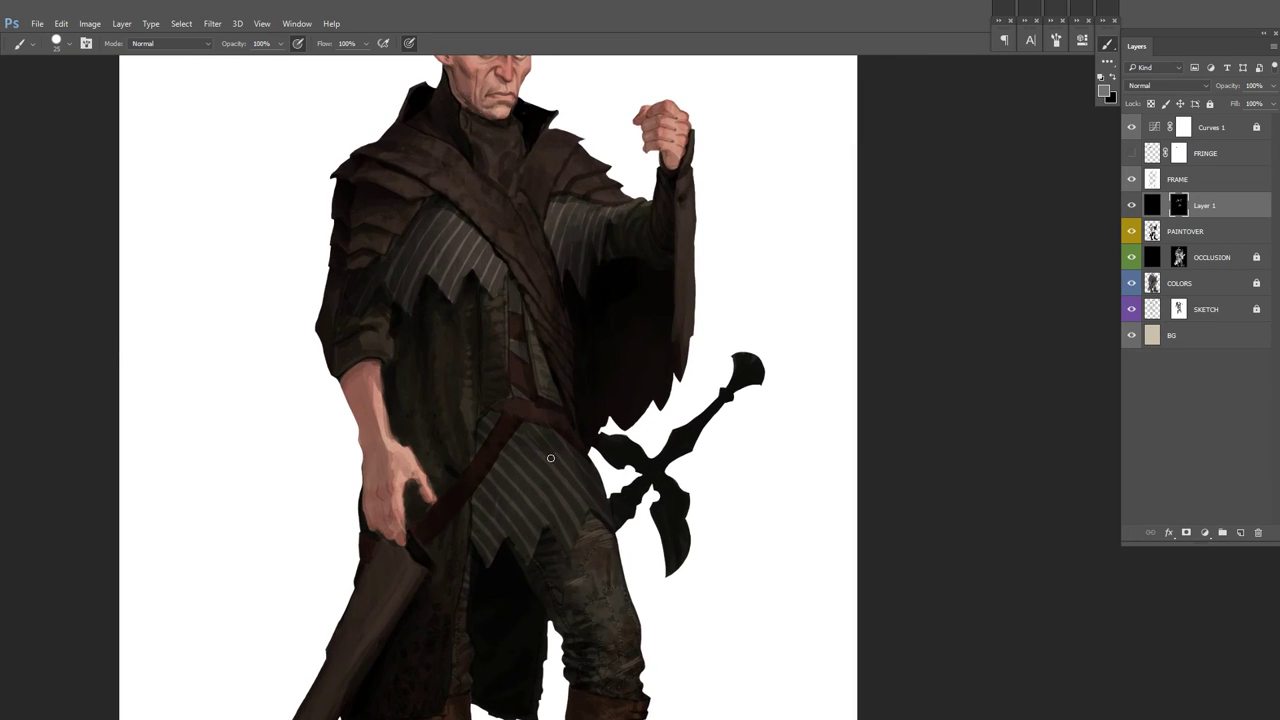
Step: Set Layer 1's opacity to 77%
key("ctrl+0")
key("7")
key("7")
scroll(501, 399, "up", 4)
scroll(505, 345, "up", 3)
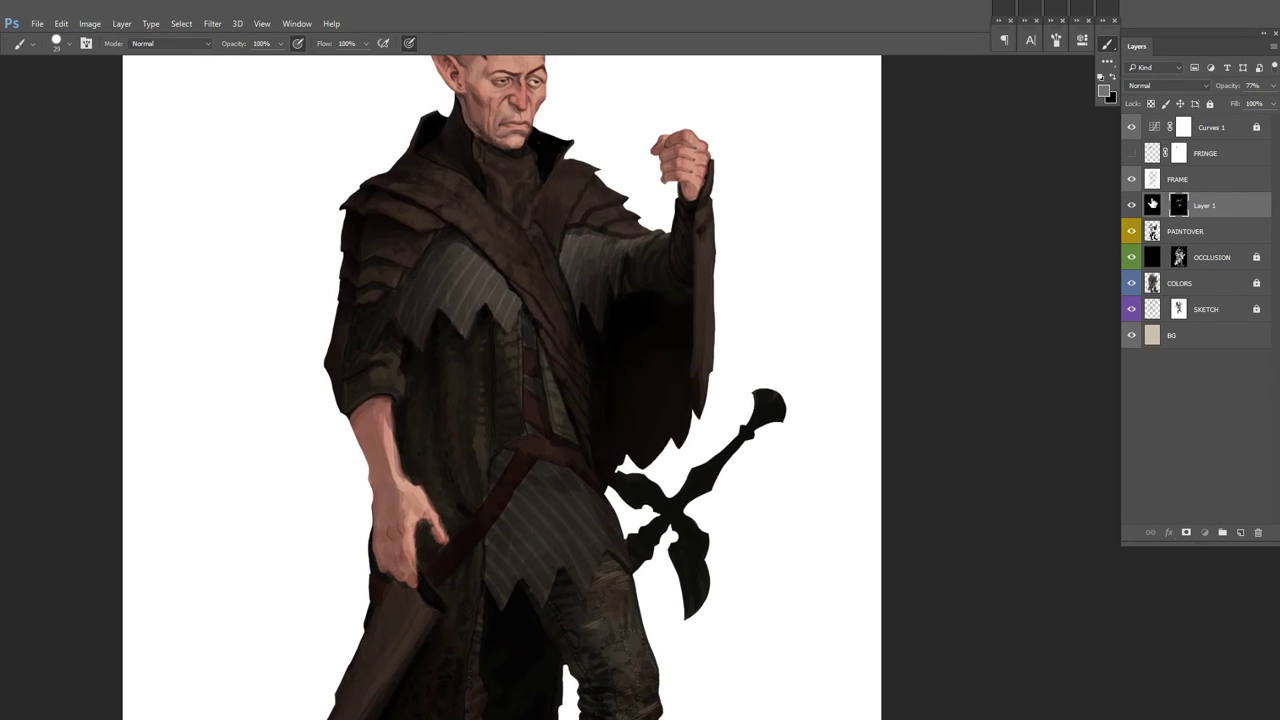
Step: Add a brown-filled layer hidden by a black mask above Layer 1, and set a 10 px brush painting white
key("F12")
left_click(507, 332)
key("Return")
scroll(570, 425, "up", 4)
right_click(657, 366)
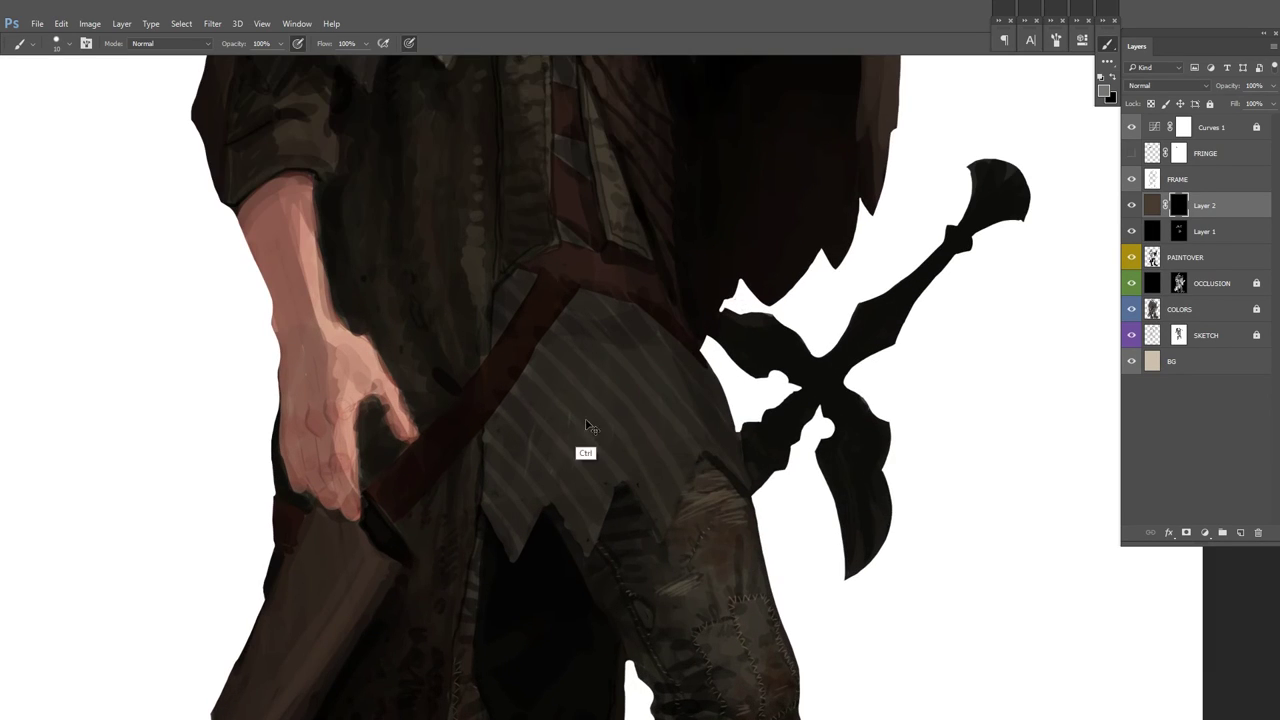
key("Escape")
key("x")
Step: Paint rows of small crescent-shaped mail links along the stripes of the lower tunic on Layer 2's mask
left_click_drag(566, 440, 578, 450)
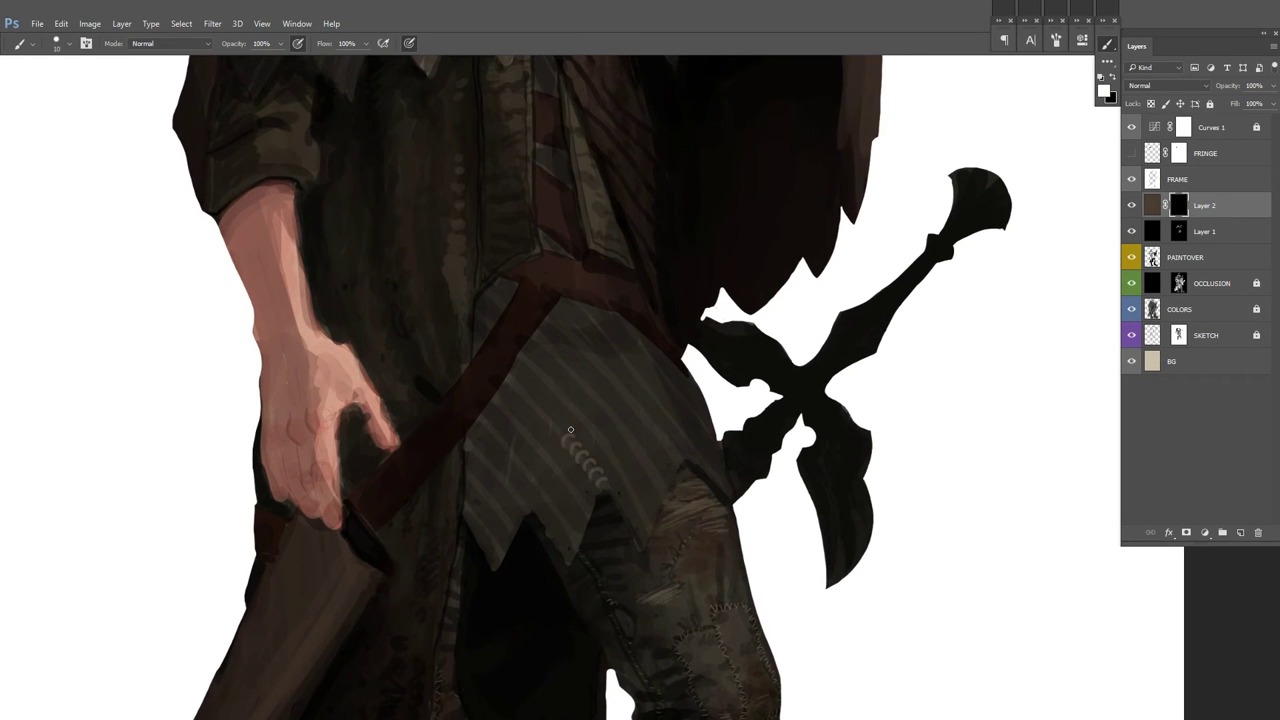
scroll(640, 476, "down", 1)
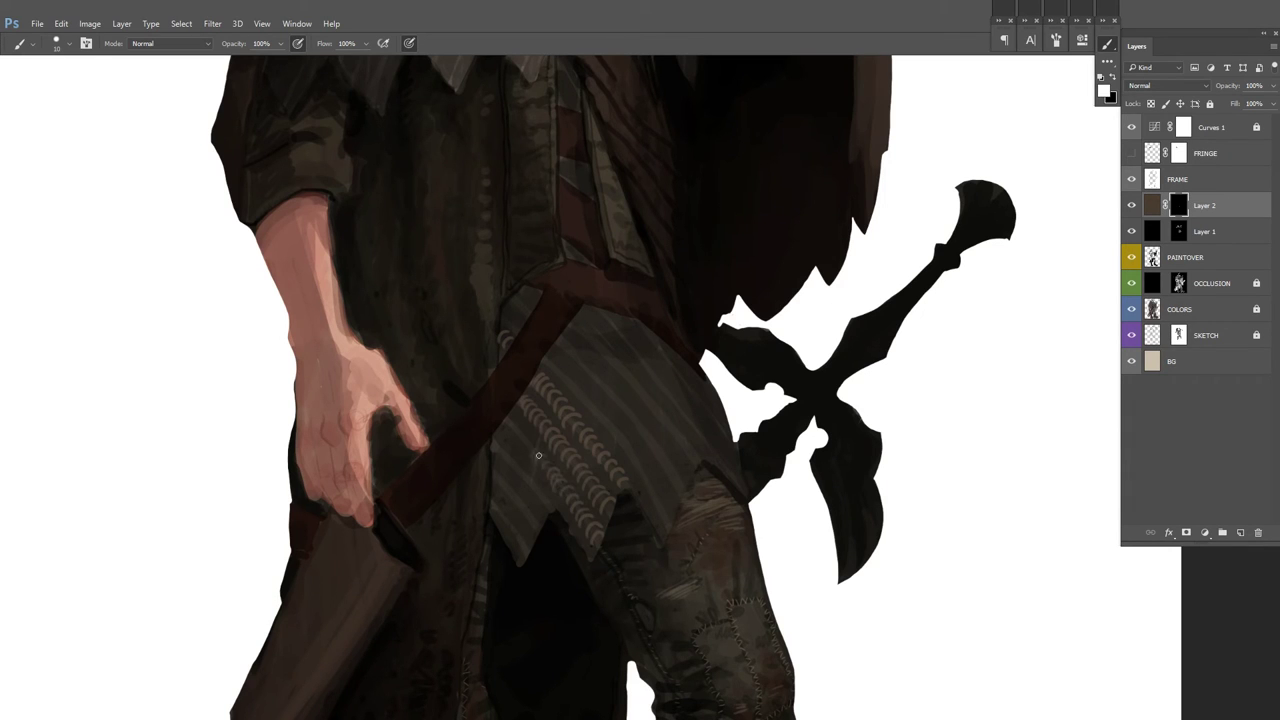
scroll(511, 485, "down", 1)
scroll(511, 485, "up", 1)
key("h")
scroll(421, 483, "up", 1)
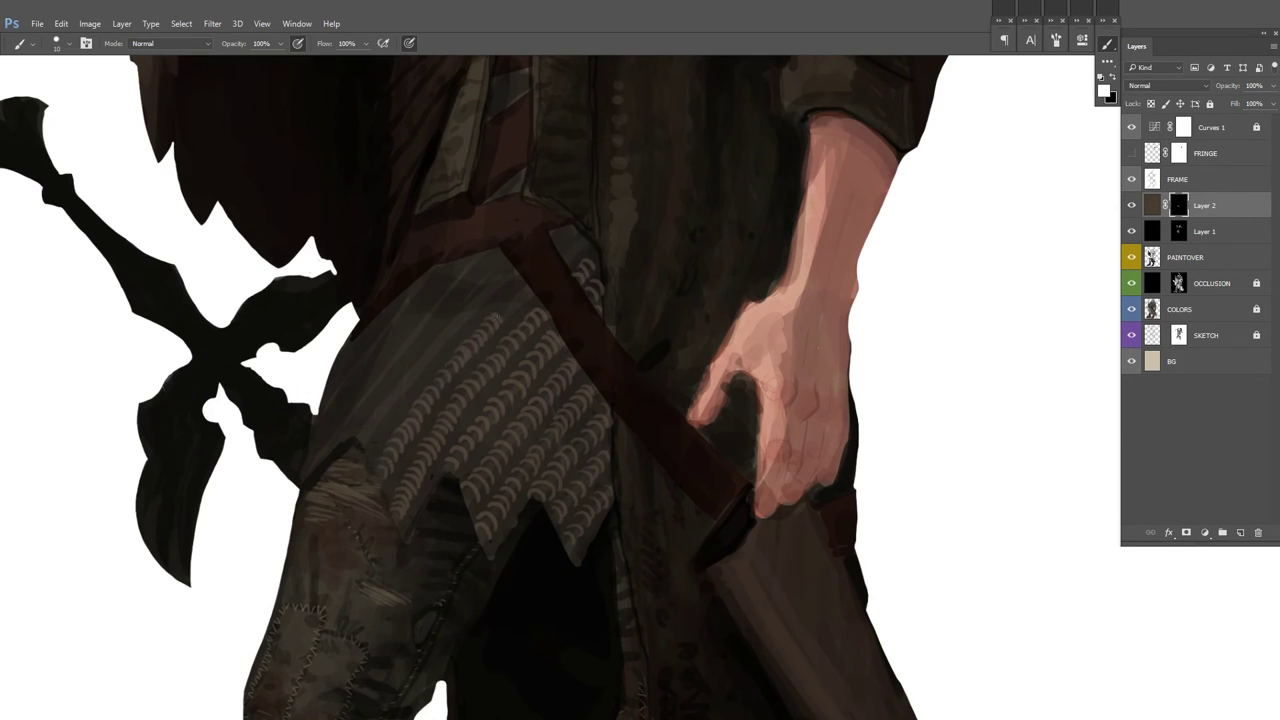
mouse_move(358, 428)
left_mouse_down()
mouse_move(402, 490)
mouse_move(469, 425)
left_mouse_up()
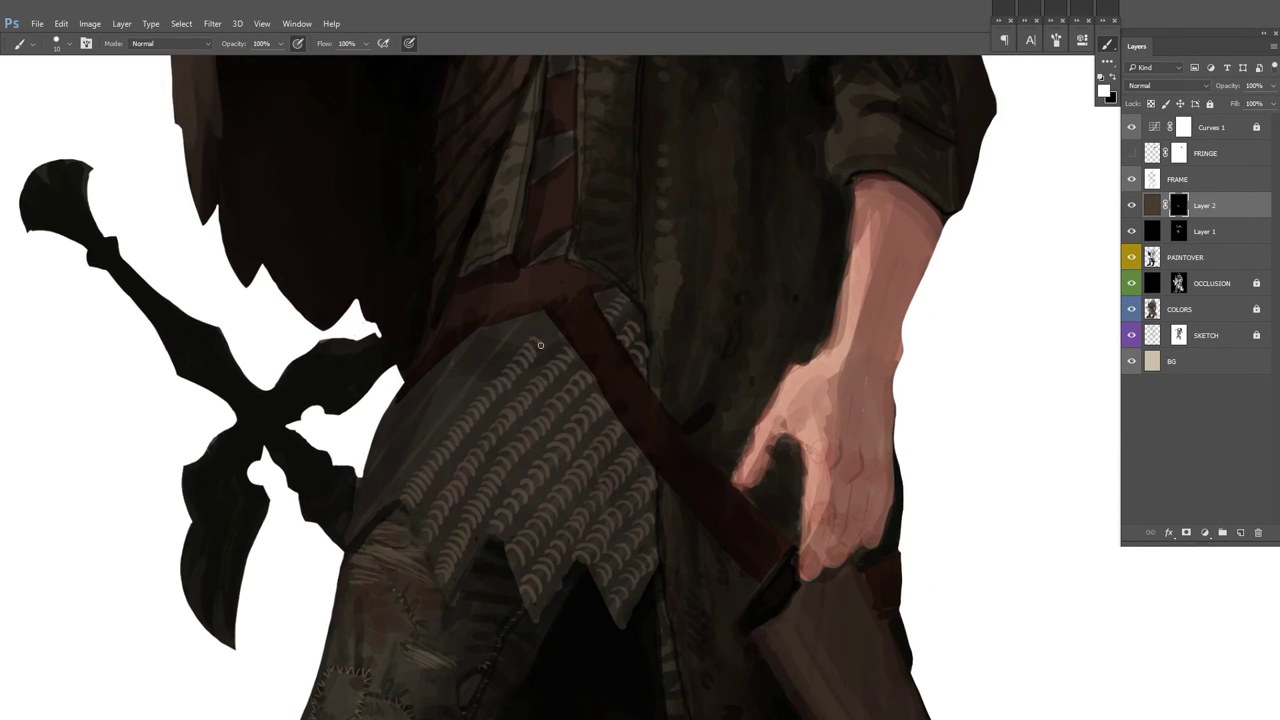
left_click_drag(365, 515, 416, 454)
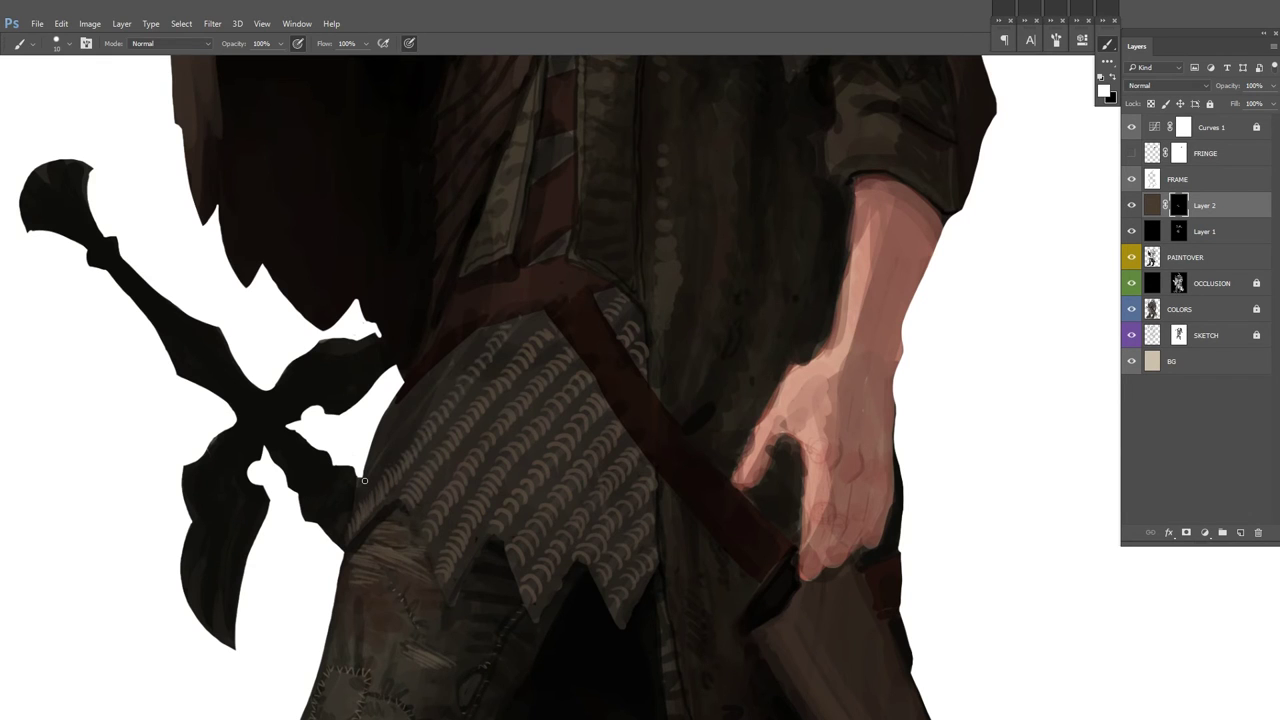
Step: Paint rows of crescent mail links over the chest cloth and the raised arm's upper sleeve on Layer 2's mask
key("ctrl+0")
key("ctrl+plus")
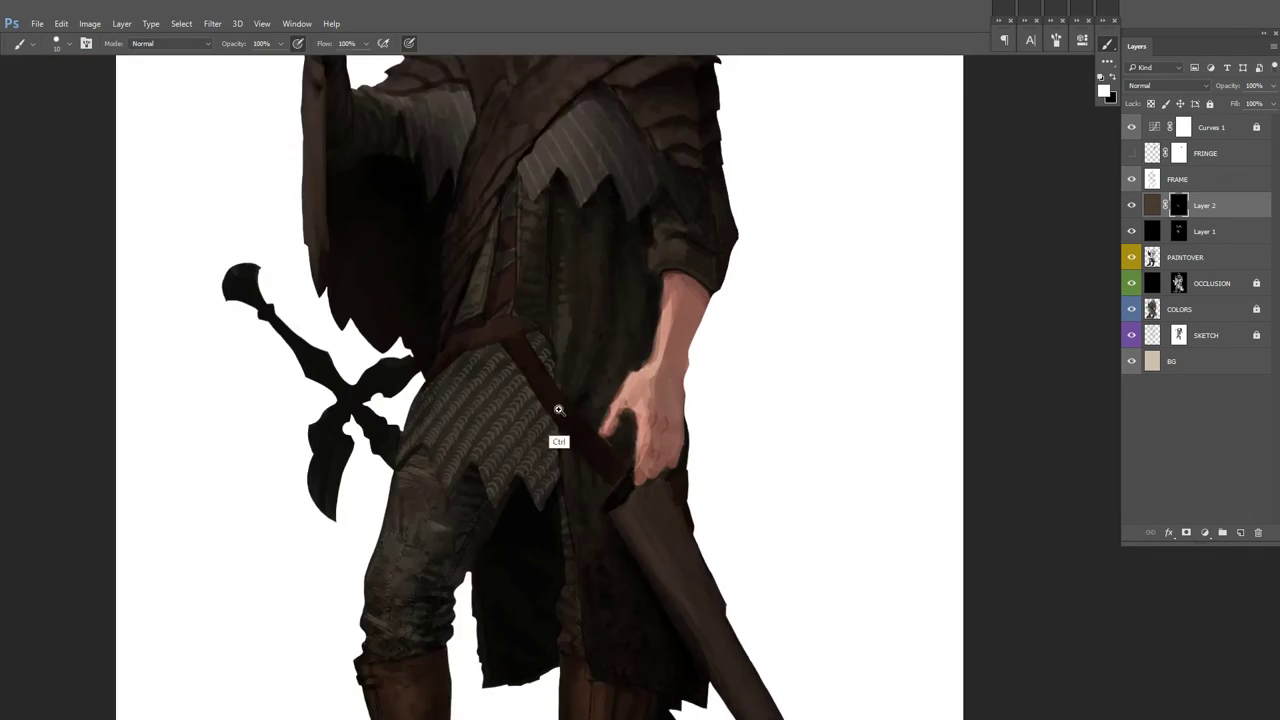
key("ctrl+plus")
key("ctrl+shift+h")
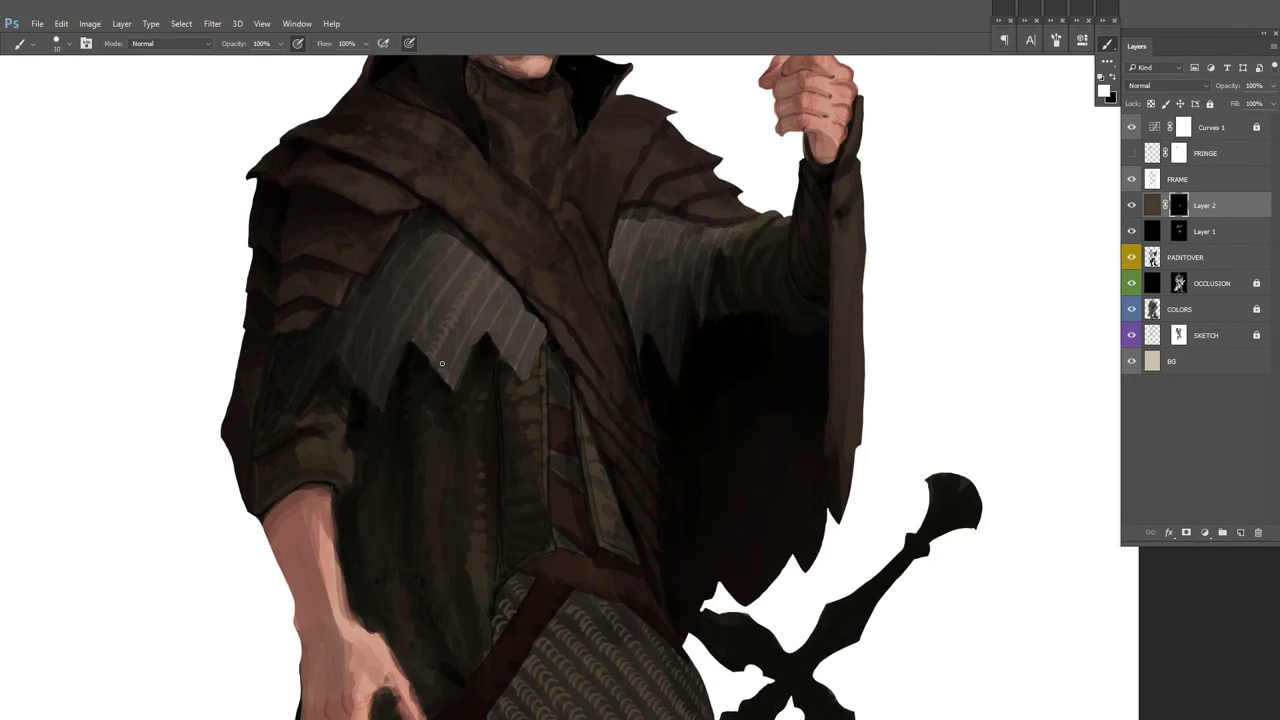
left_click_drag(509, 320, 709, 251)
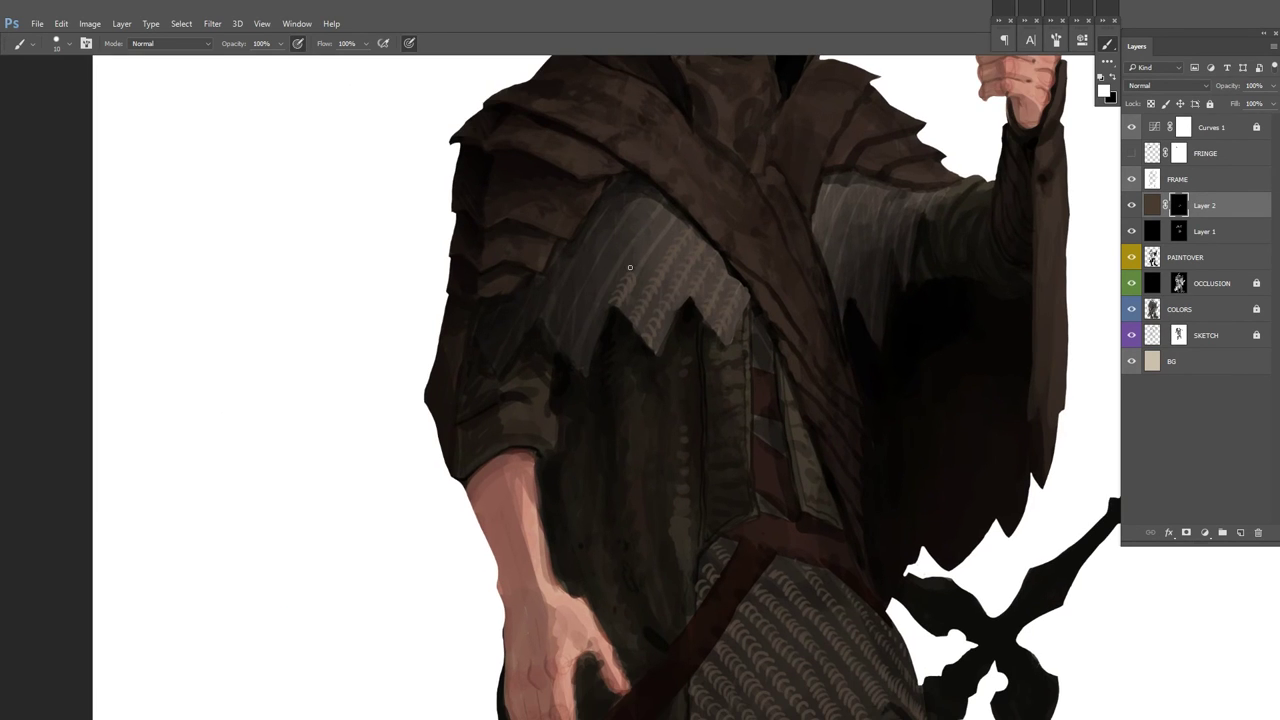
left_click_drag(643, 217, 518, 292)
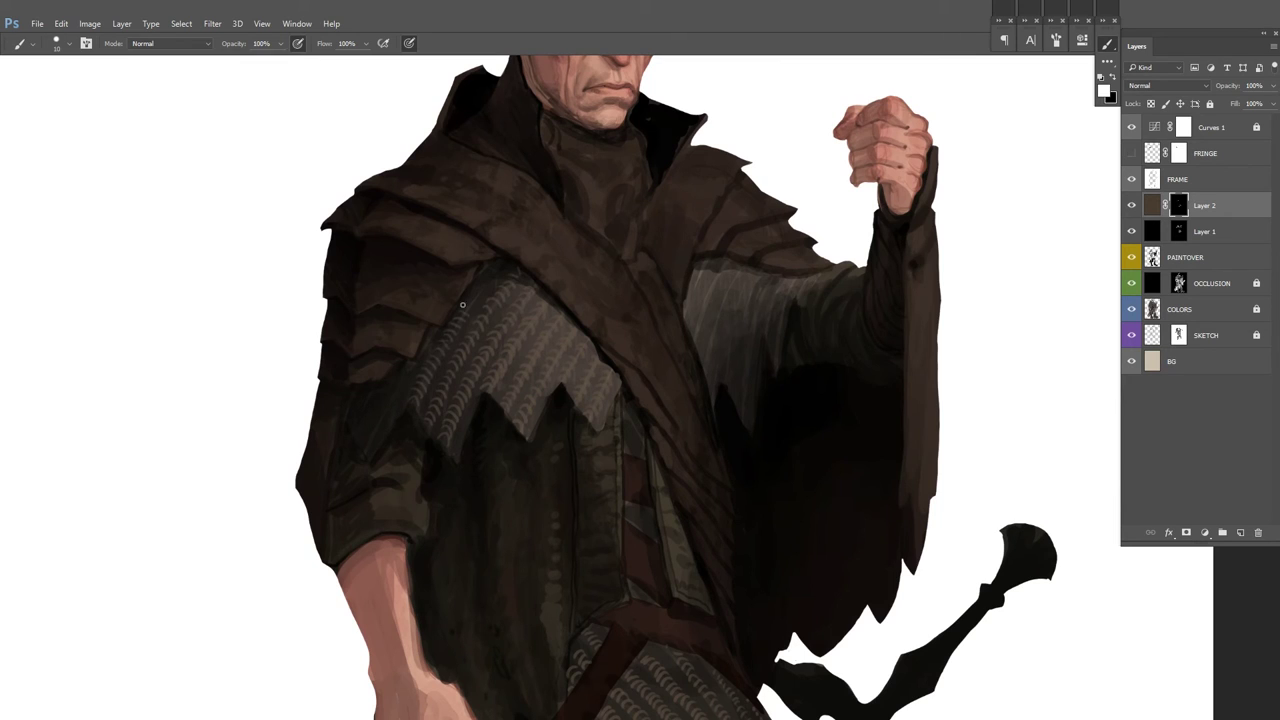
scroll(488, 335, "right", 5)
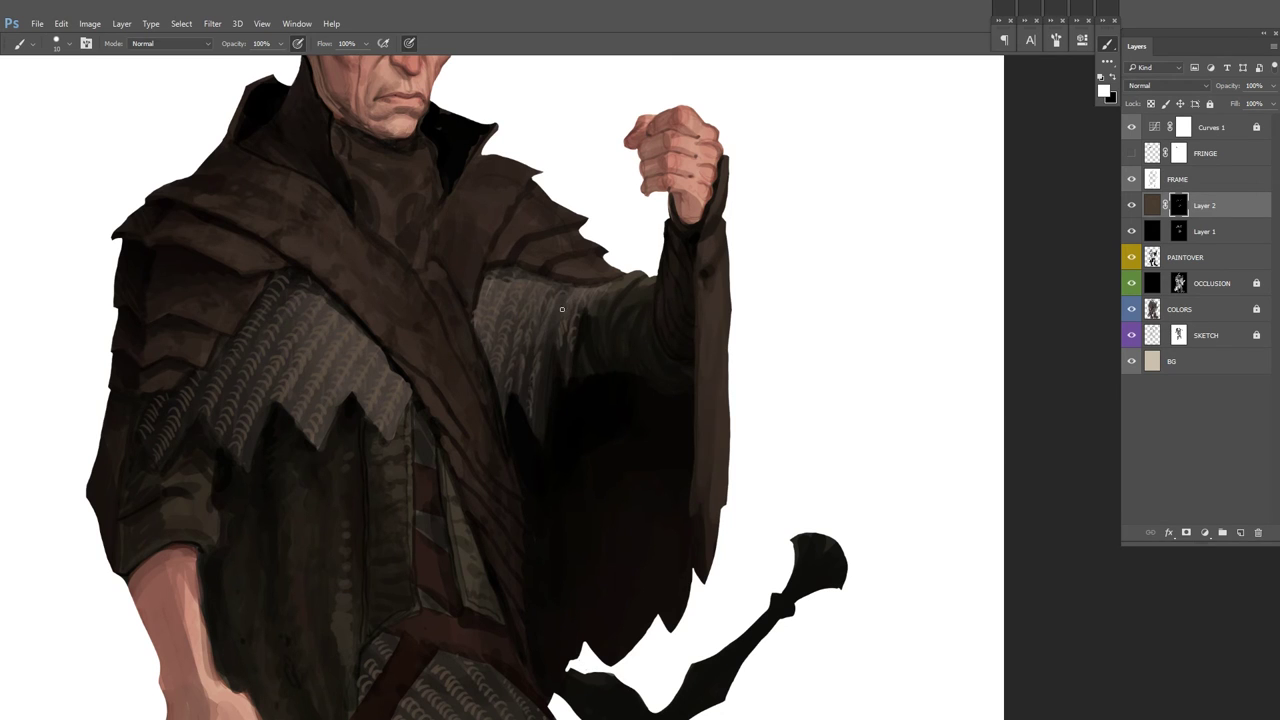
key("ctrl+shift+h")
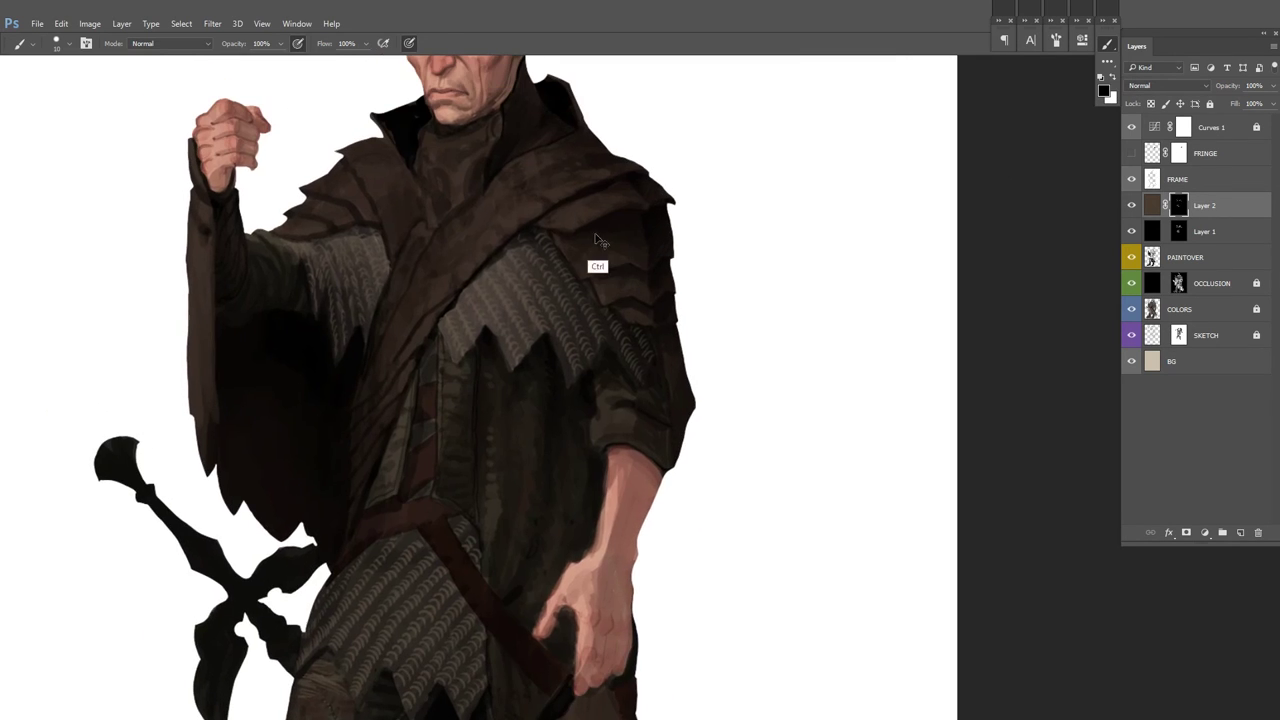
Step: Duplicate Layer 2 with an all-black mask and paint opposing mail links between the rows on the chest and sleeve
key("ctrl+j")
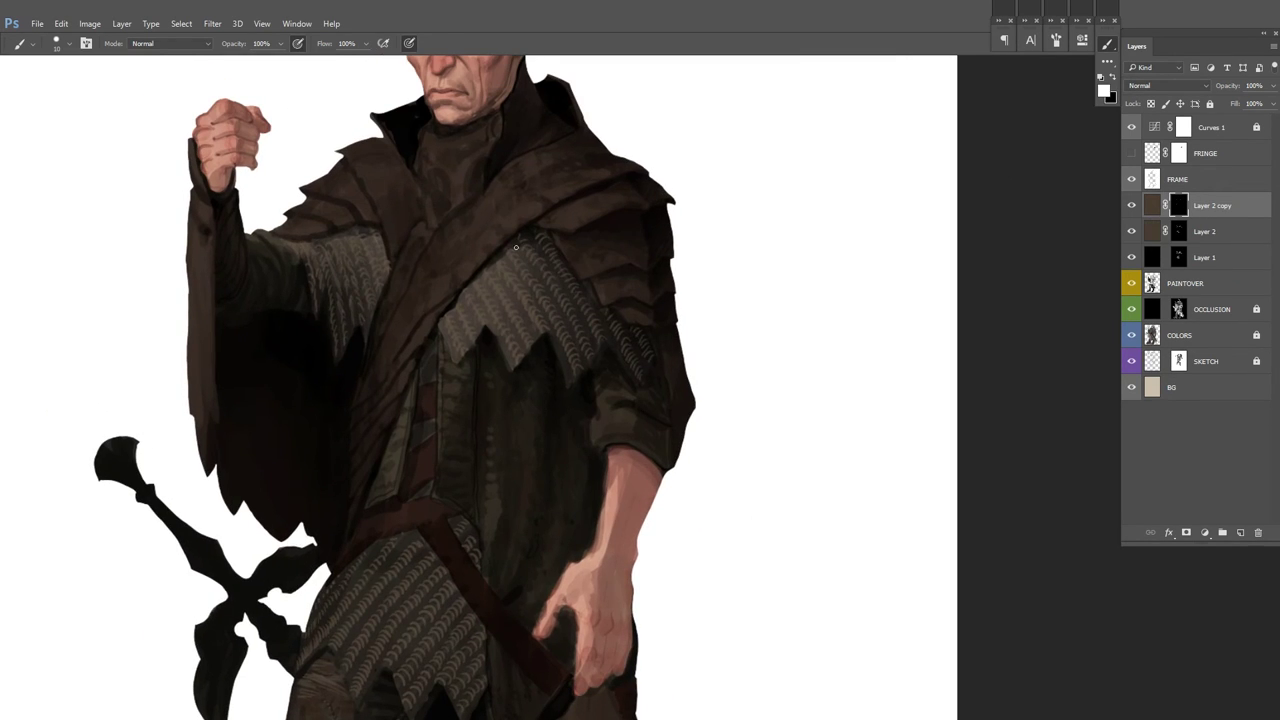
mouse_move(524, 289)
left_mouse_down()
mouse_move(737, 380)
mouse_move(521, 372)
left_mouse_up()
scroll(503, 390, "up", 3)
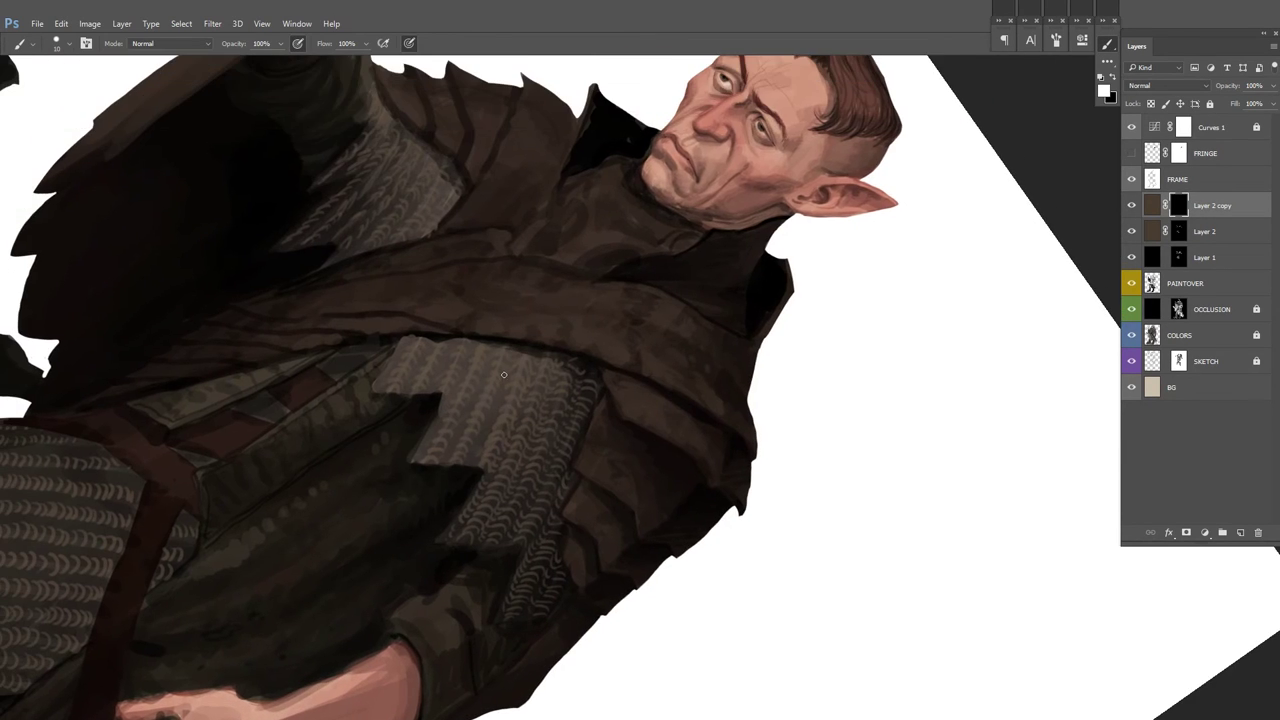
left_click_drag(459, 423, 628, 221)
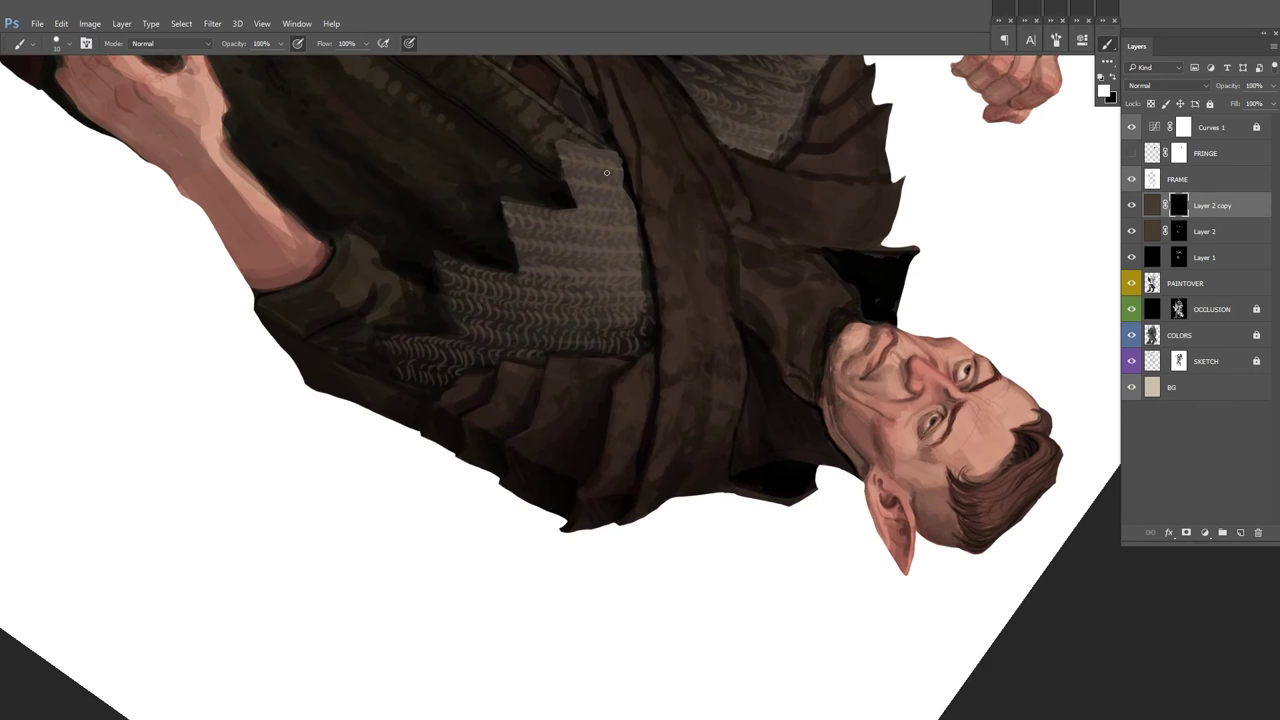
left_click_drag(599, 170, 575, 376)
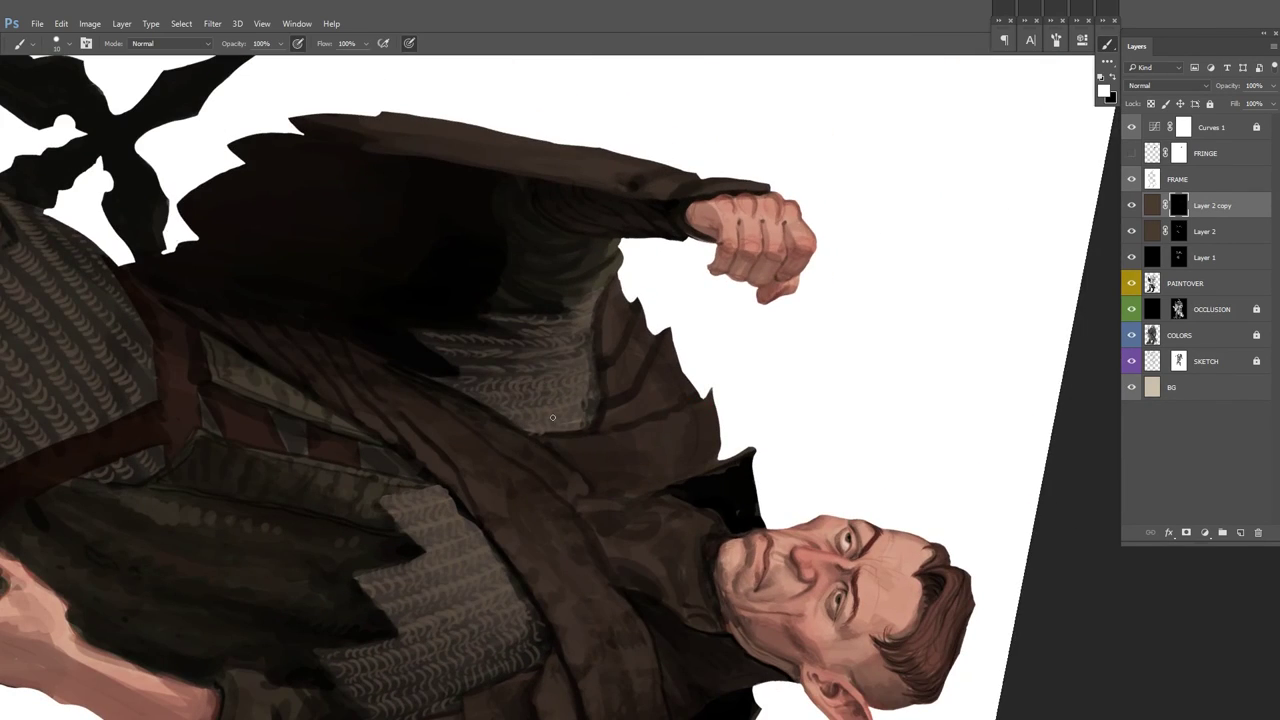
Step: Paint opposing mail links between the rows of the lower tunic on Layer 2 copy's mask
scroll(693, 298, "left", 3)
left_click_drag(724, 285, 840, 377)
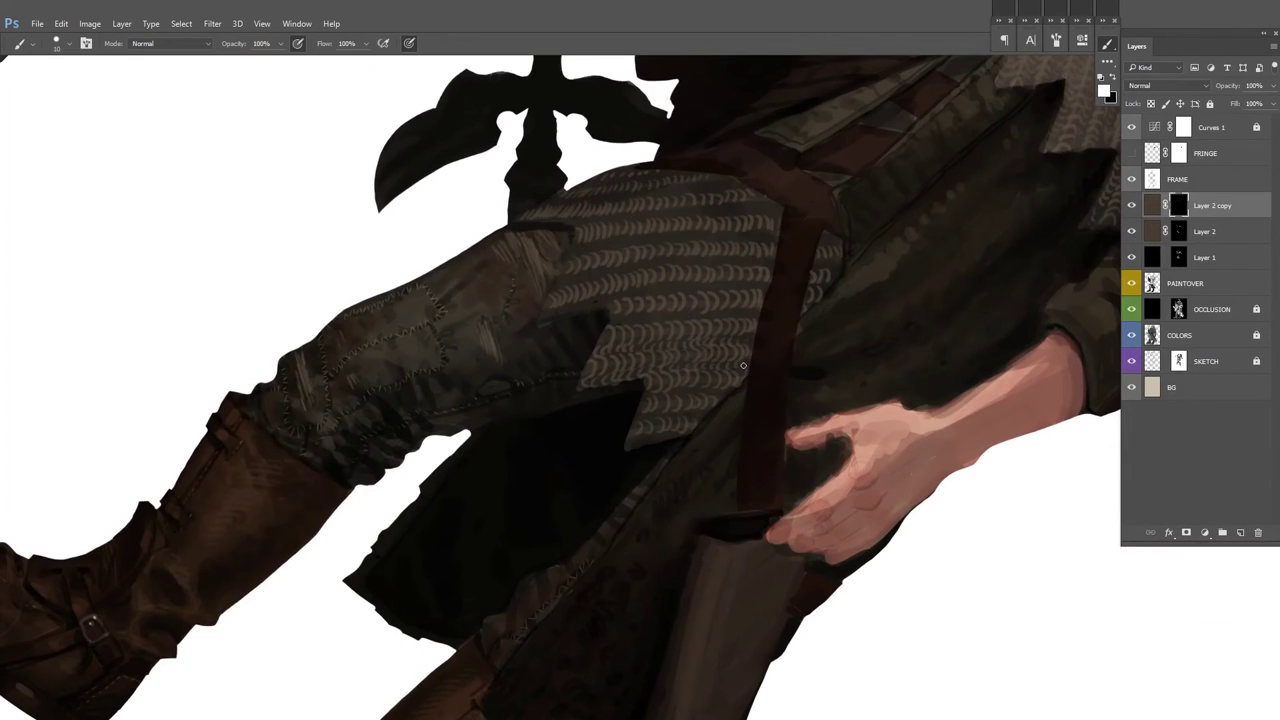
scroll(727, 313, "left", 3)
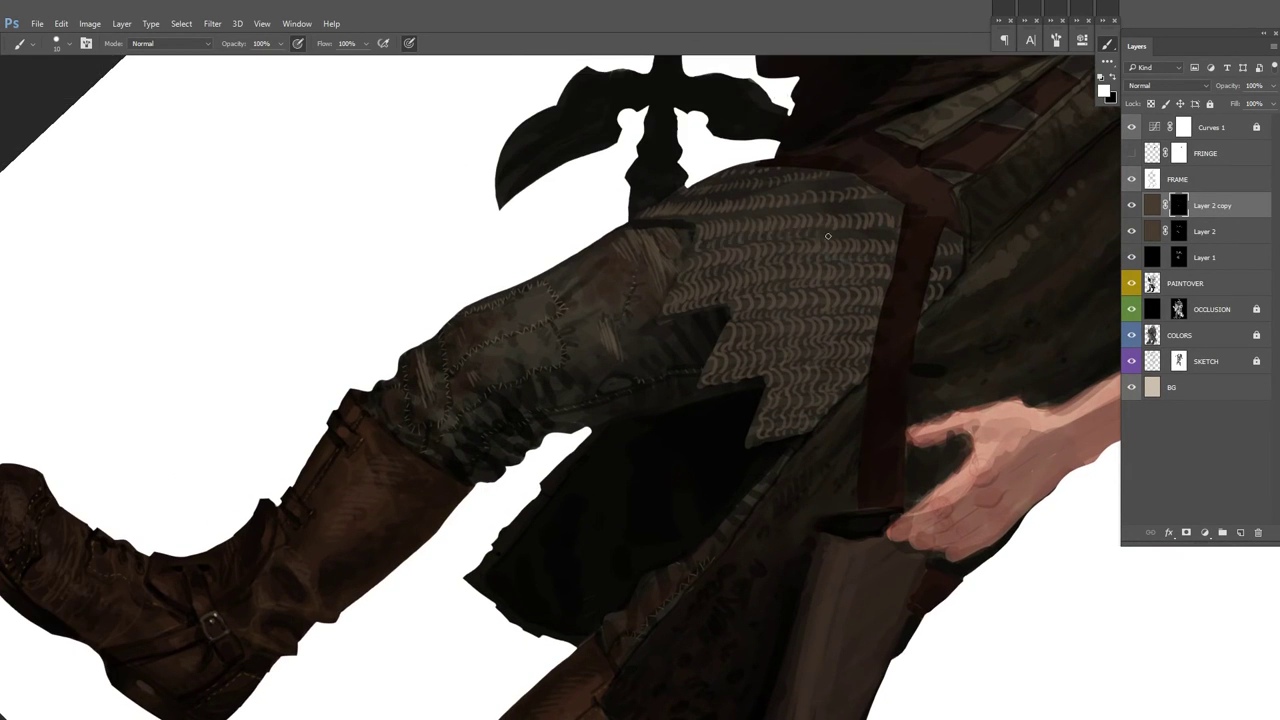
left_click_drag(842, 235, 600, 217)
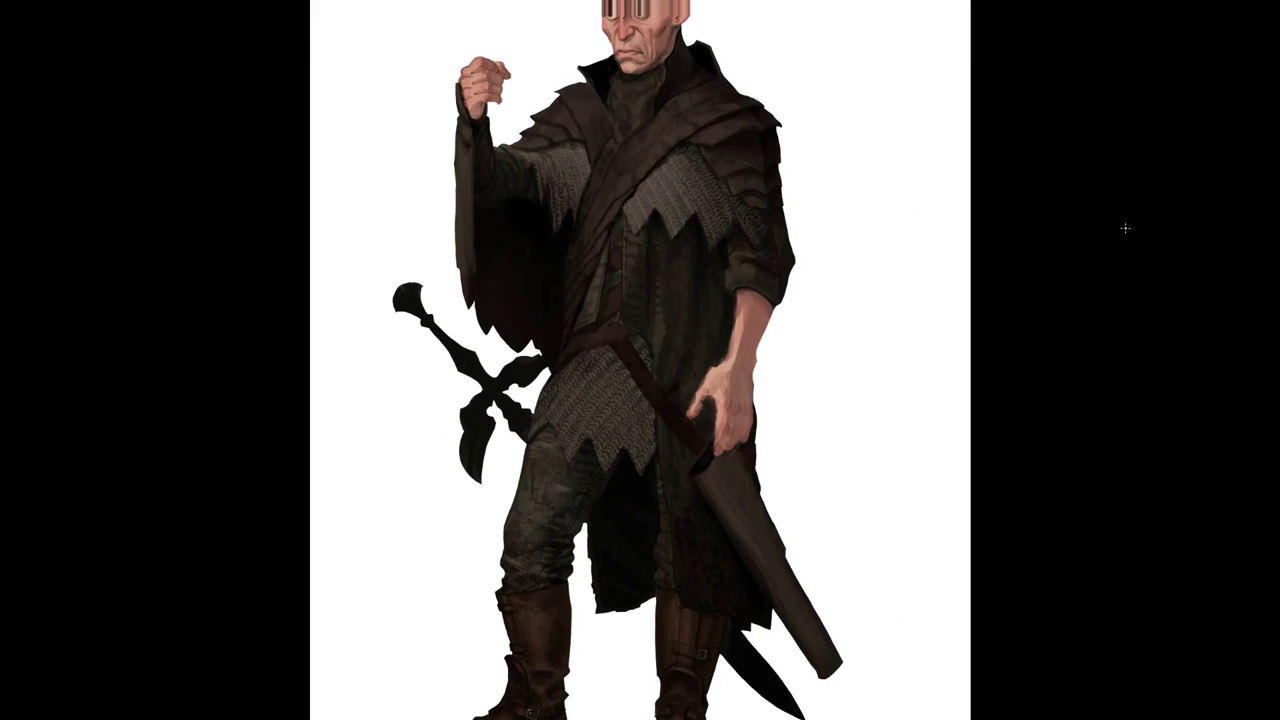
Step: Add a black-filled, black-masked layer below Layer 2 and paint soft shadows onto the chest mail with a 50 px brush
right_click(884, 260)
key("Escape")
key("ctrl+plus")
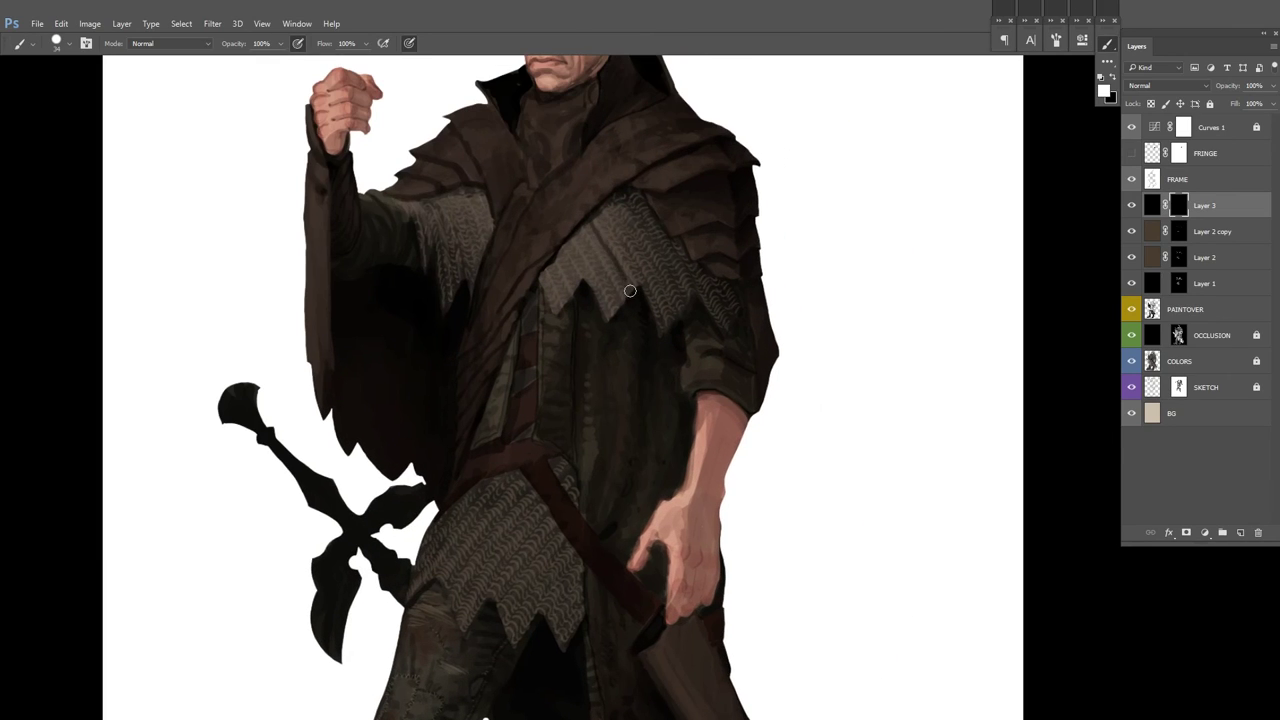
key("ctrl+bracketleft")
key("ctrl+bracketleft")
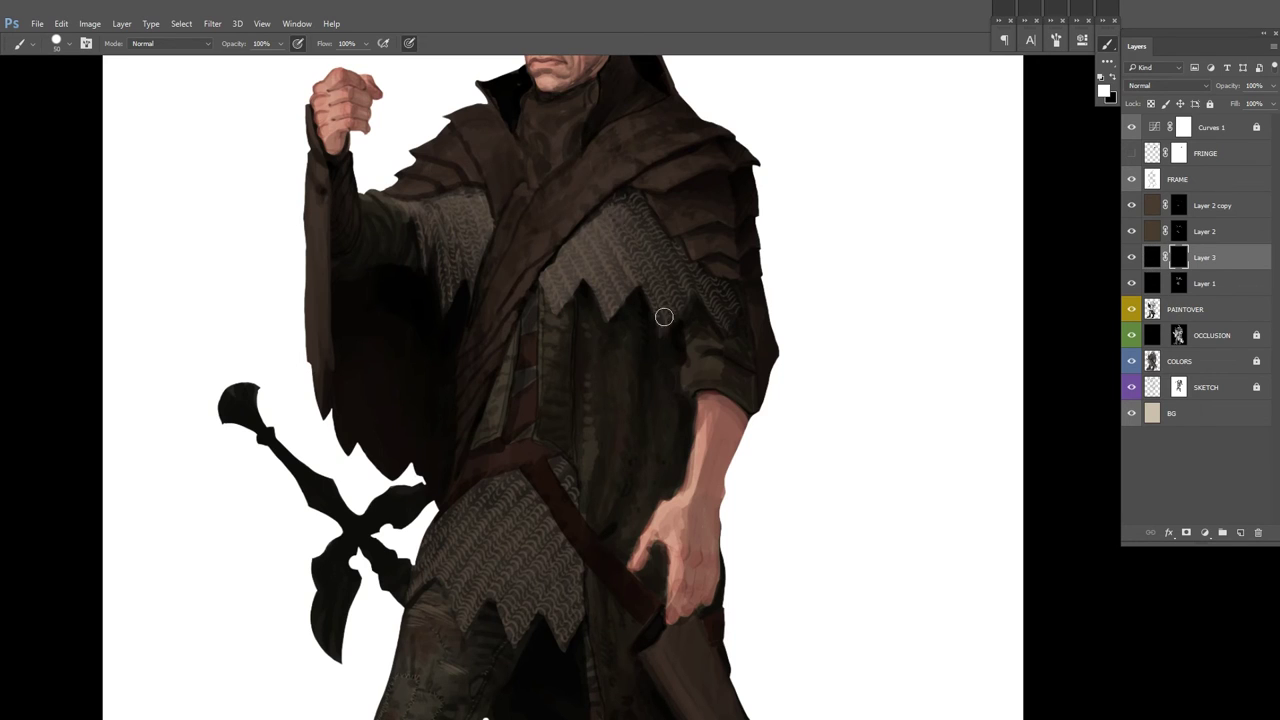
left_click_drag(626, 294, 648, 318)
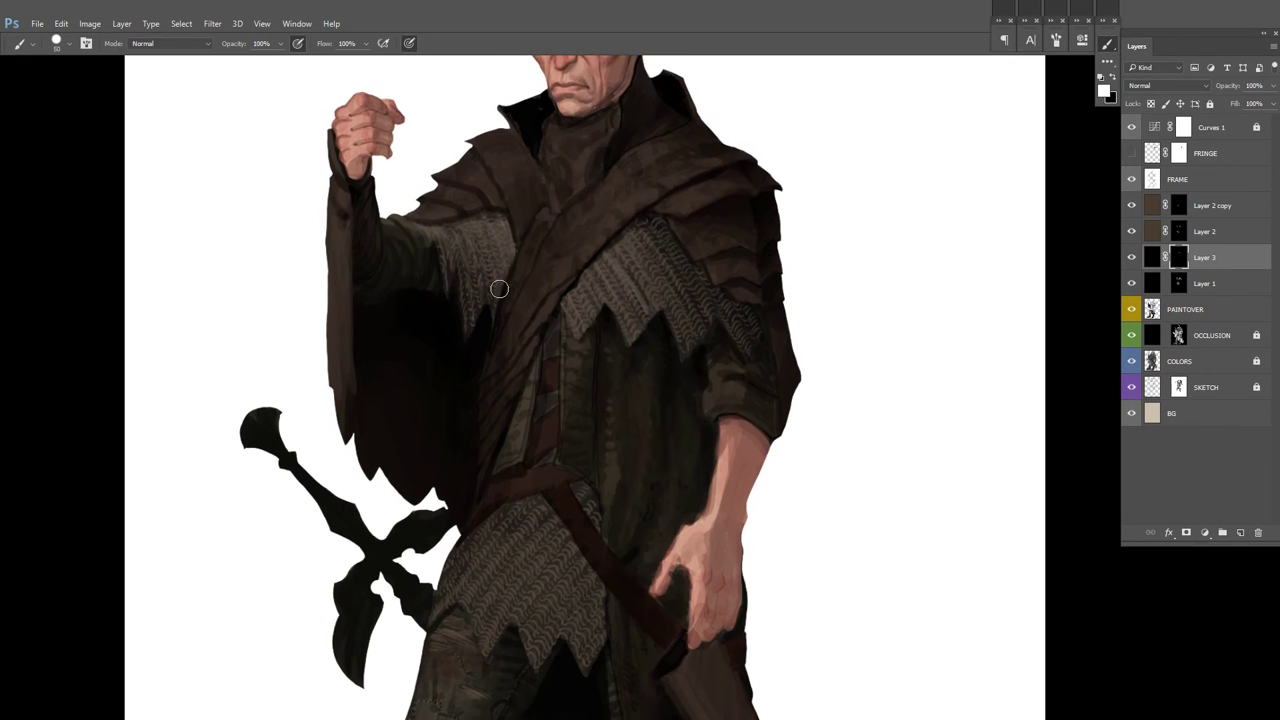
Step: Adjust the link colours of Layer 2 copy and Layer 2 with Hue/Saturation, darkening the copy's brown fill
key("ctrl+minus")
key("ctrl+minus")
key("ctrl+plus")
key("alt+bracketright")
key("alt+bracketright")
key("ctrl+u")
left_click_drag(985, 353, 929, 365)
key("Return")
key("alt+bracketleft")
key("ctrl+u")
key("ctrl+minus")
key("Return")
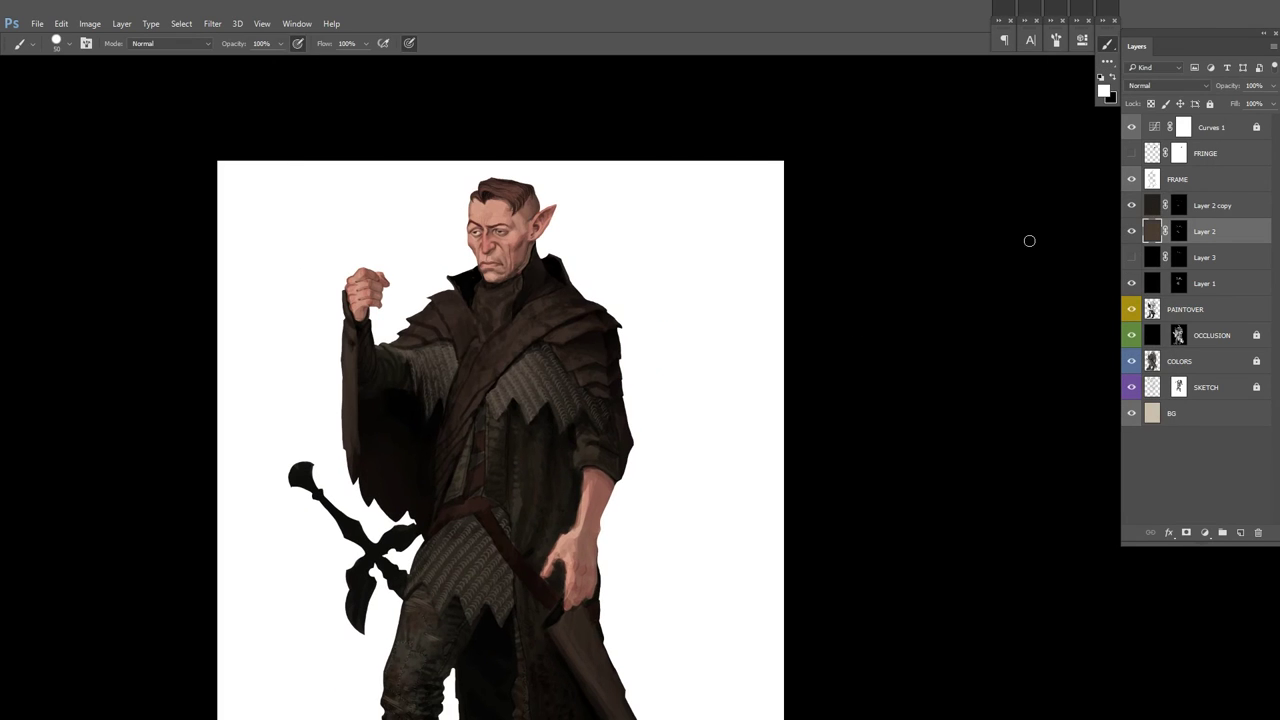
Step: Merge Layer 2 and Layer 2 copy and shift the merged mail links to a darker, cooler tone with Hue/Saturation
key("shift+alt+bracketright")
key("ctrl+e")
key("ctrl+u")
key("Return")
key("ctrl+minus")
key("ctrl+plus")
key("ctrl+plus")
Step: Paint irregular dark patches between the mail links on the chest, sleeve and lower tunic on Layer 3's mask
key("alt+bracketleft")
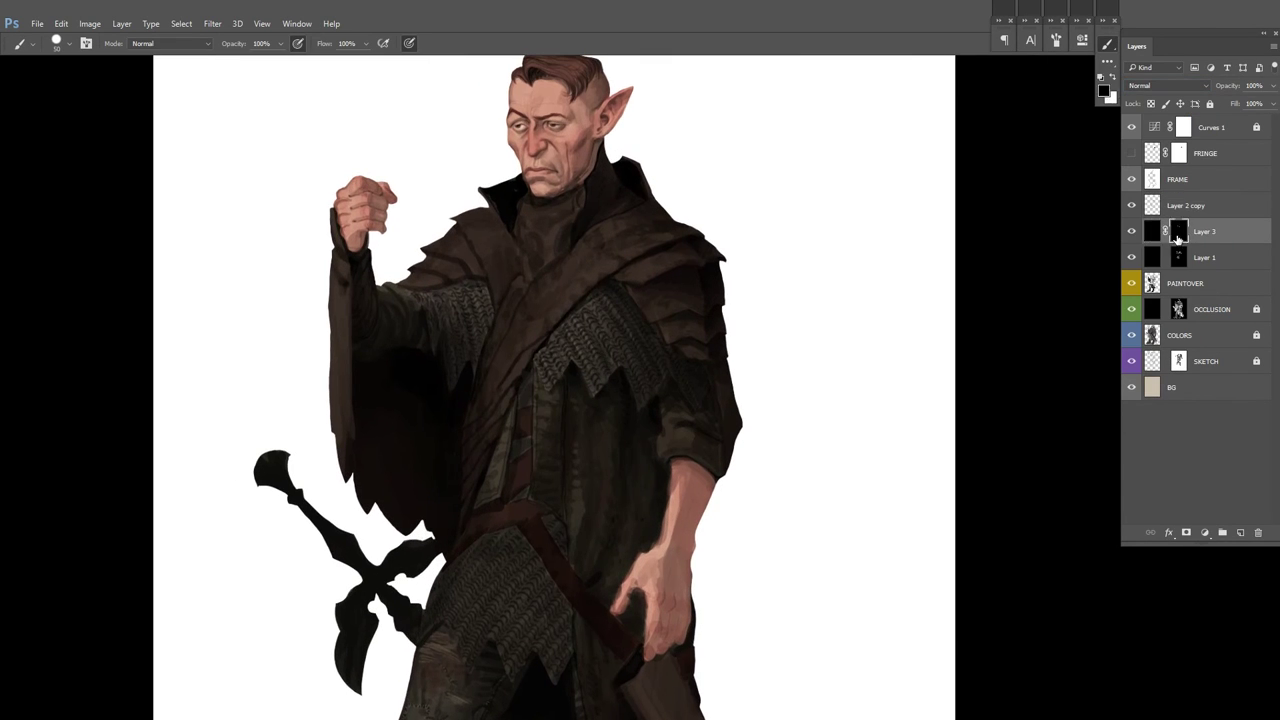
left_click(1178, 231)
key("ctrl+minus")
key("ctrl+plus")
key("x")
key("x")
key("ctrl+minus")
scroll(540, 330, "down", 5)
key("ctrl+plus")
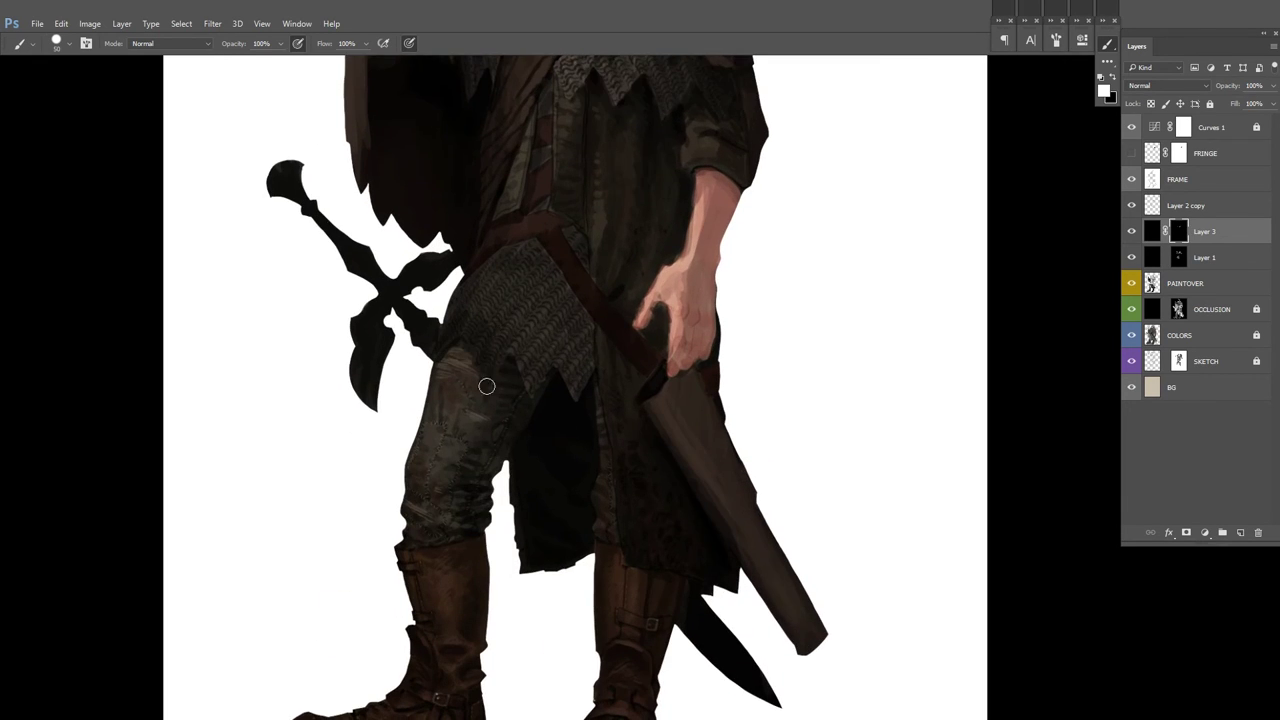
key("ctrl+minus")
key("ctrl+plus")
key("ctrl+minus")
key("ctrl+plus")
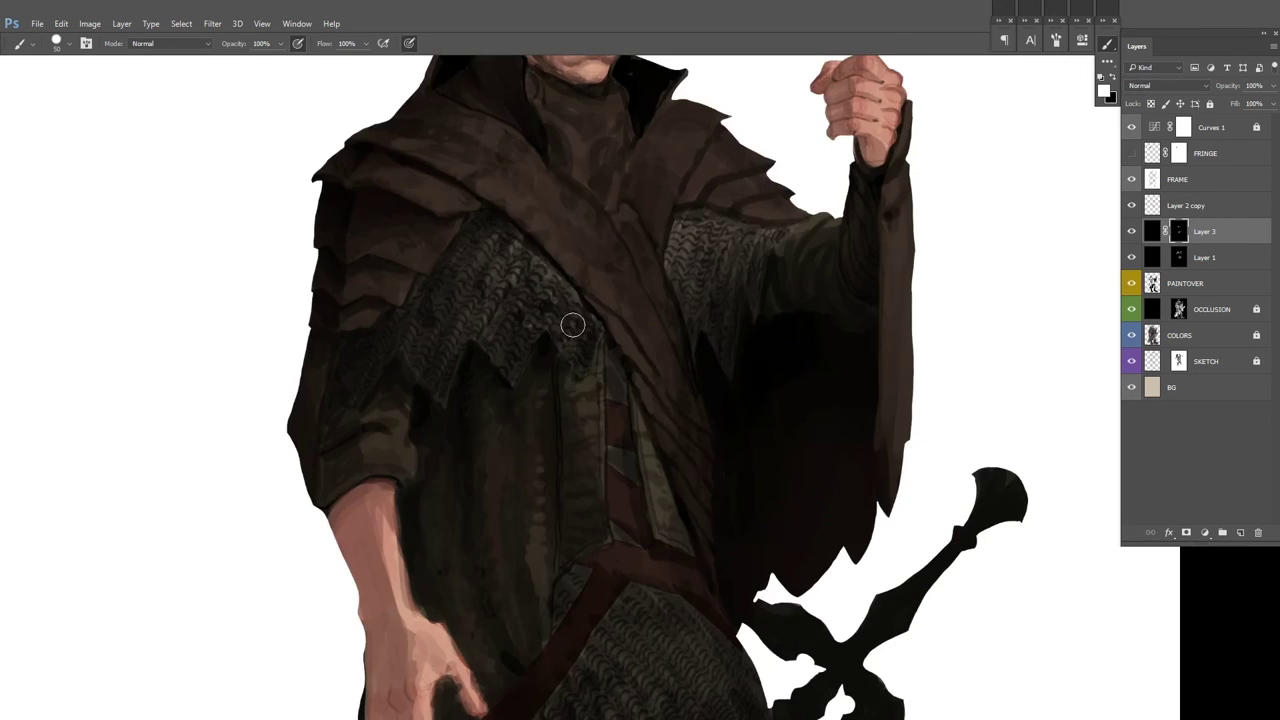
Step: Group Layer 2 copy, Layer 3 and Layer 1 into a layer group named CHAINMAIL
key("ctrl+minus")
left_click(1215, 207, "shift")
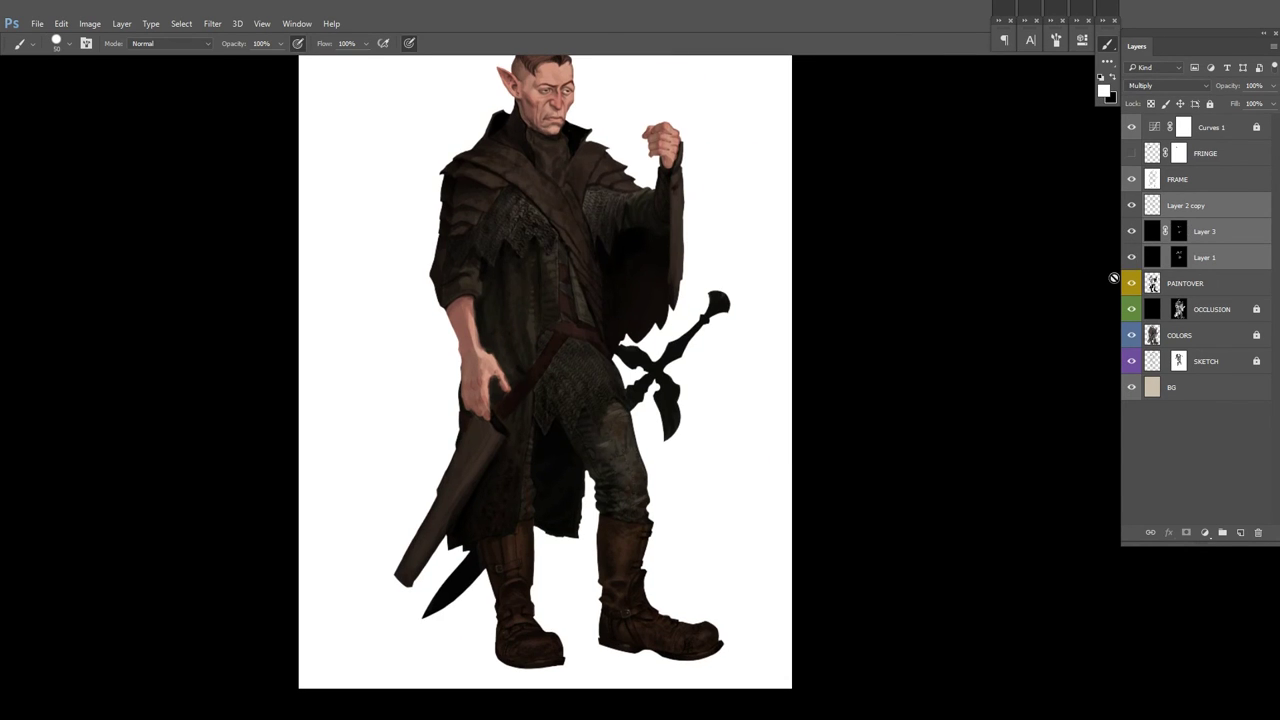
key("ctrl+g")
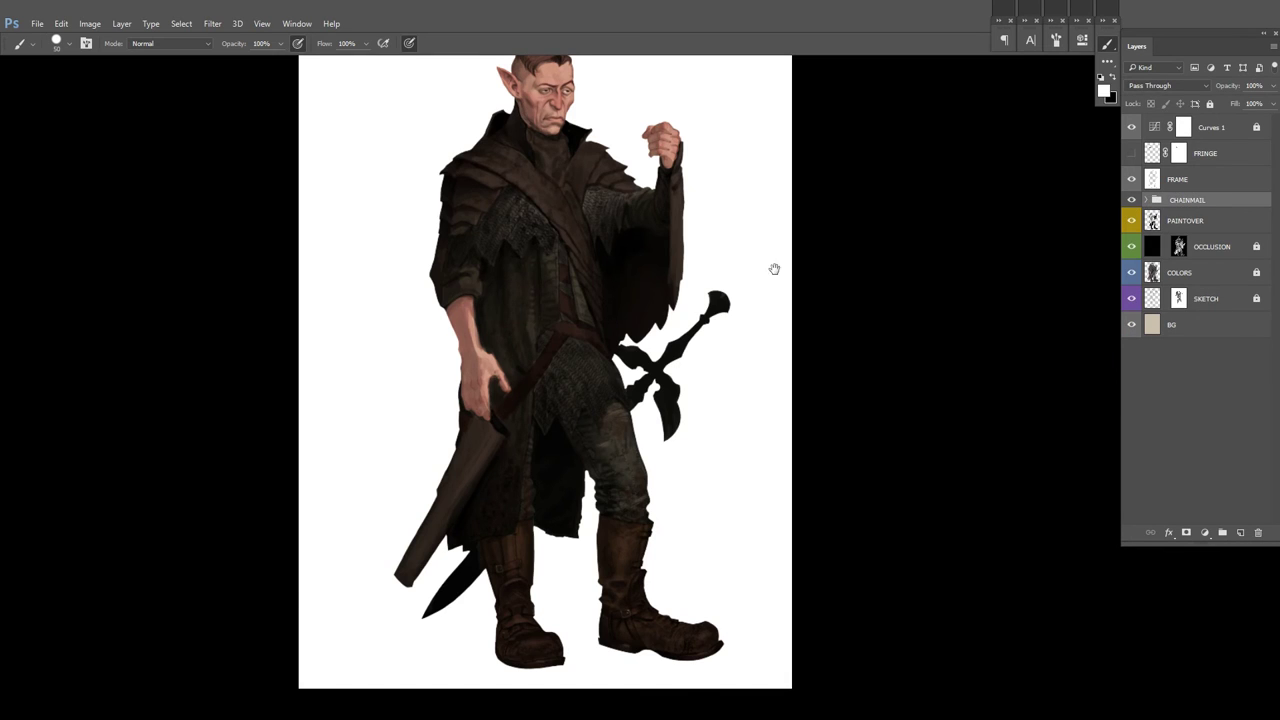
key("ctrl+minus")
Step: Paint small white holes of varying size across the dark hanging cloak on the FRAME layer with a small hard brush
left_click(1177, 179)
key("ctrl+plus")
key("ctrl+shift+h")
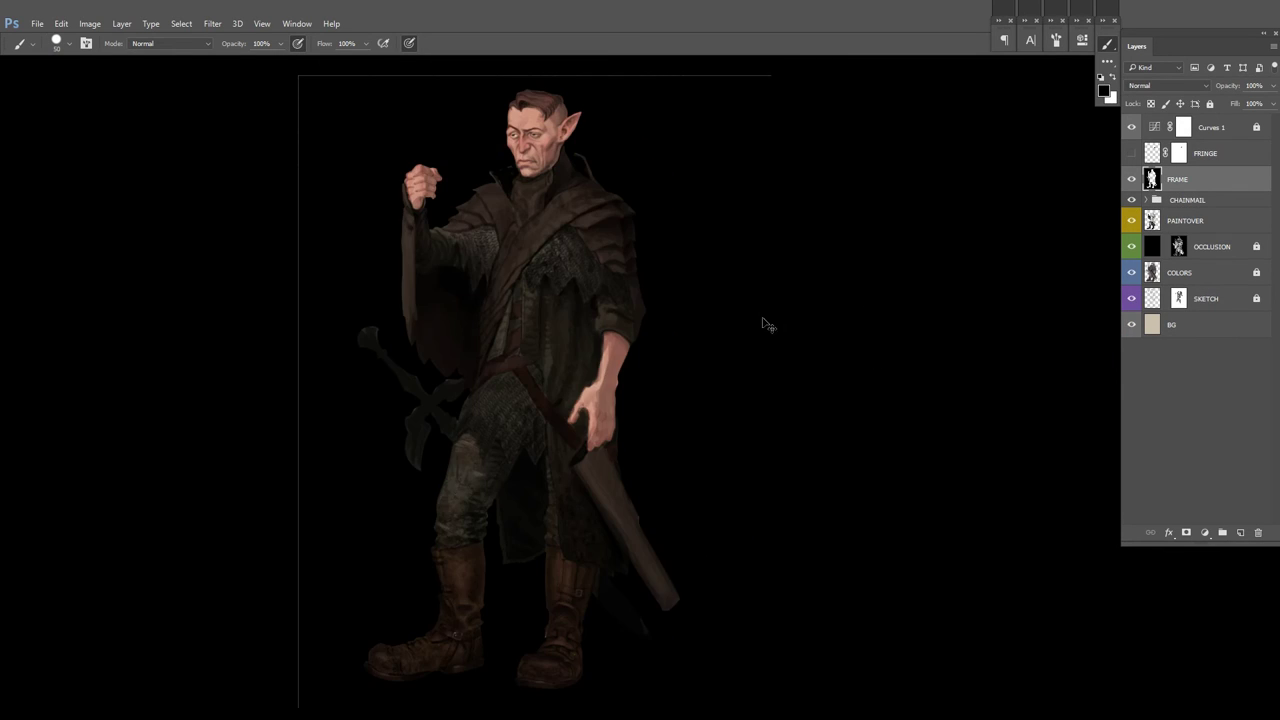
key("ctrl+i")
key("x")
key("ctrl+plus")
right_click(615, 262)
key("Escape")
key("ctrl+plus")
key("bracketleft")
key("bracketleft")
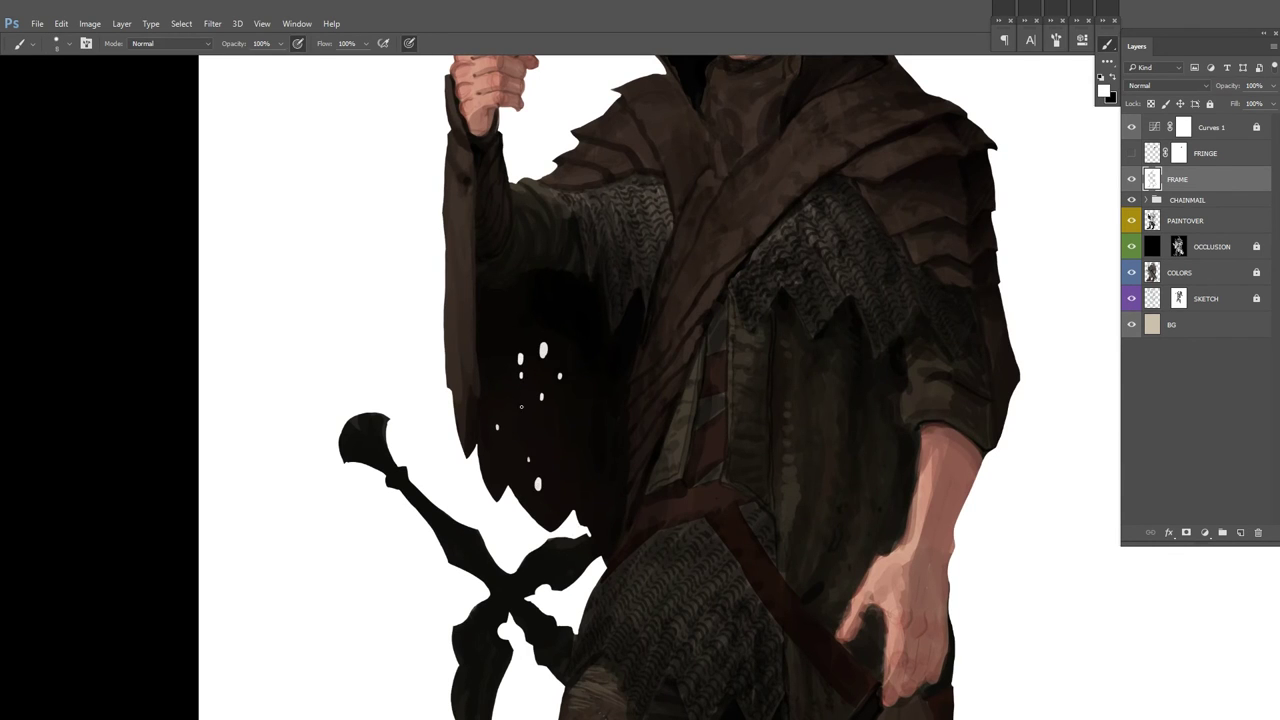
scroll(577, 346, "up", 2)
scroll(694, 329, "down", 4)
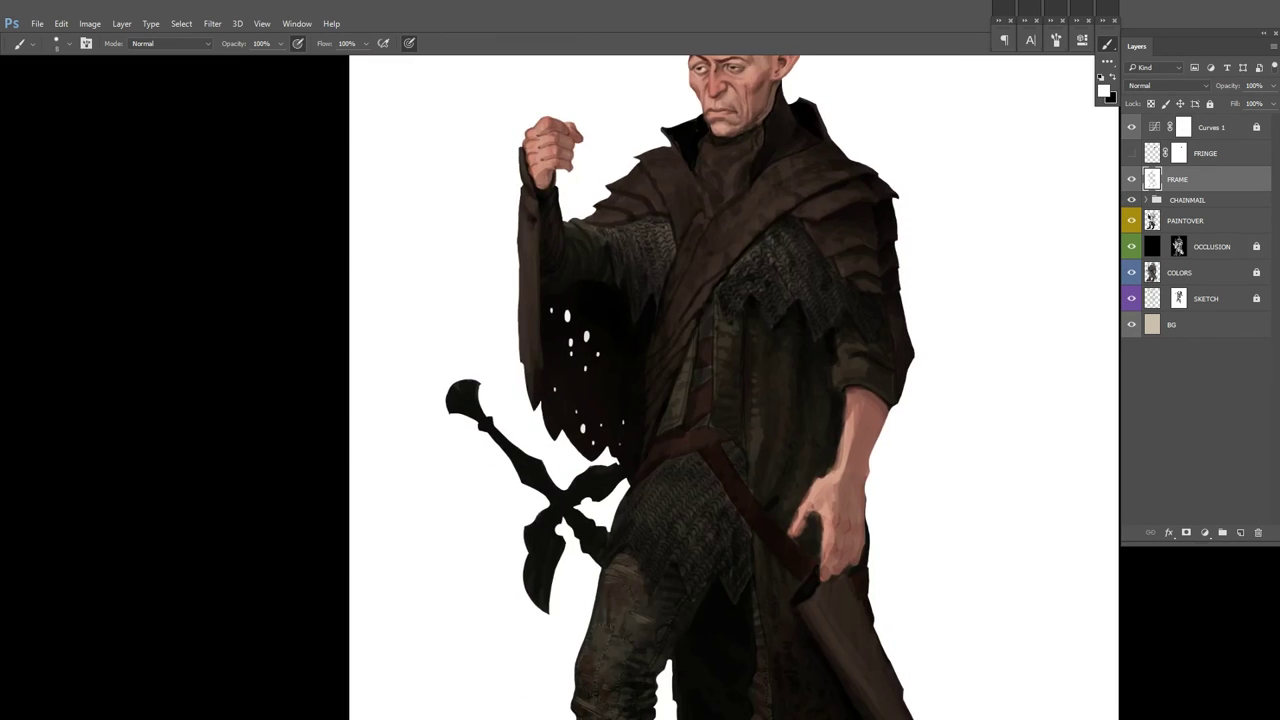
Step: Check the figure against a black backdrop by inverting the FRAME layer and inverting it back to white
key("ctrl+i")
scroll(677, 257, "down", 4)
key("ctrl+shift+h")
scroll(677, 257, "up", 3)
scroll(777, 229, "down", 2)
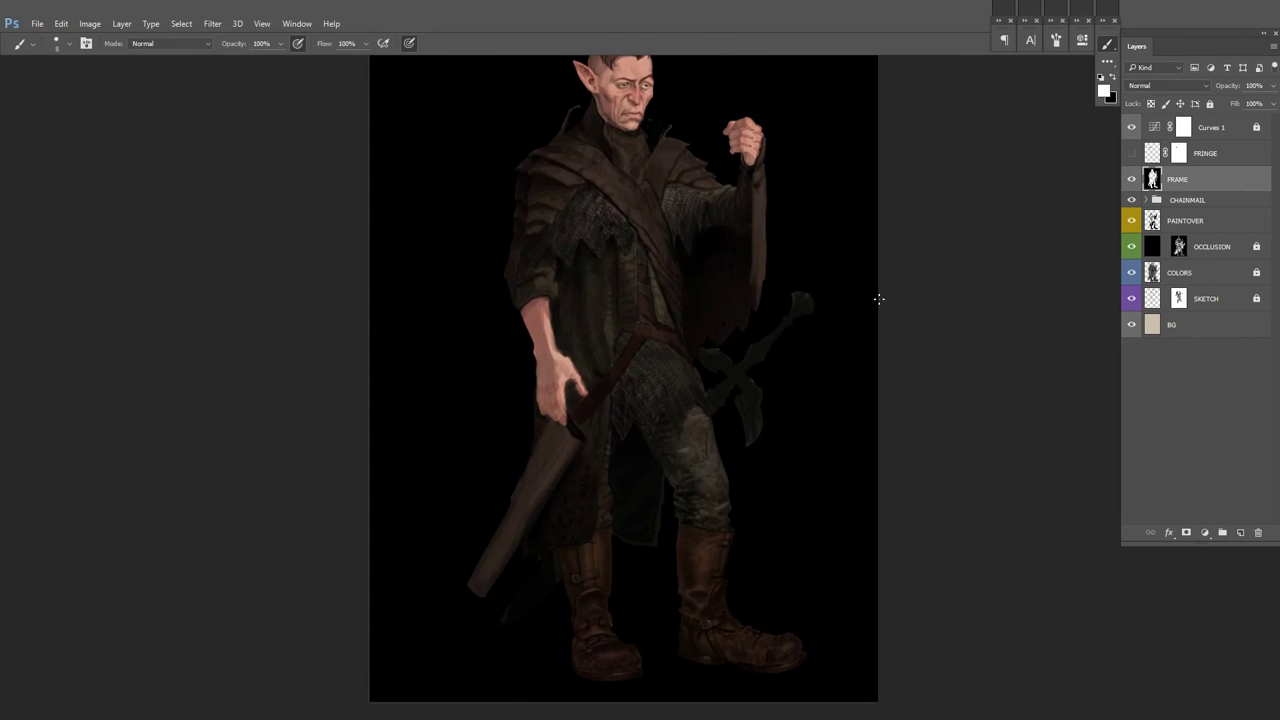
scroll(878, 298, "up", 1)
key("ctrl+i")
scroll(886, 323, "down", 1)
Step: Brighten the painting by adjusting two points of the Curves 1 adjustment, and delete the hidden FRINGE layer
key("alt+bracketright")
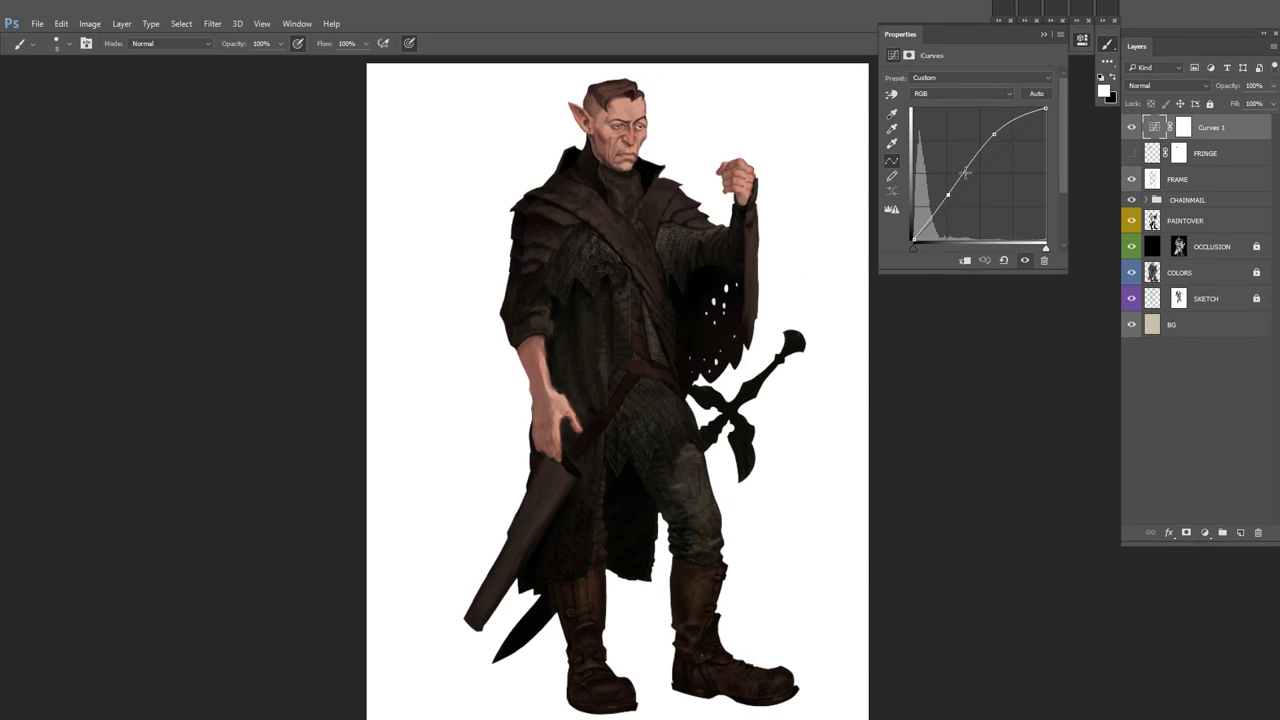
left_click_drag(947, 196, 939, 200)
left_click_drag(994, 133, 983, 135)
left_click(1131, 153)
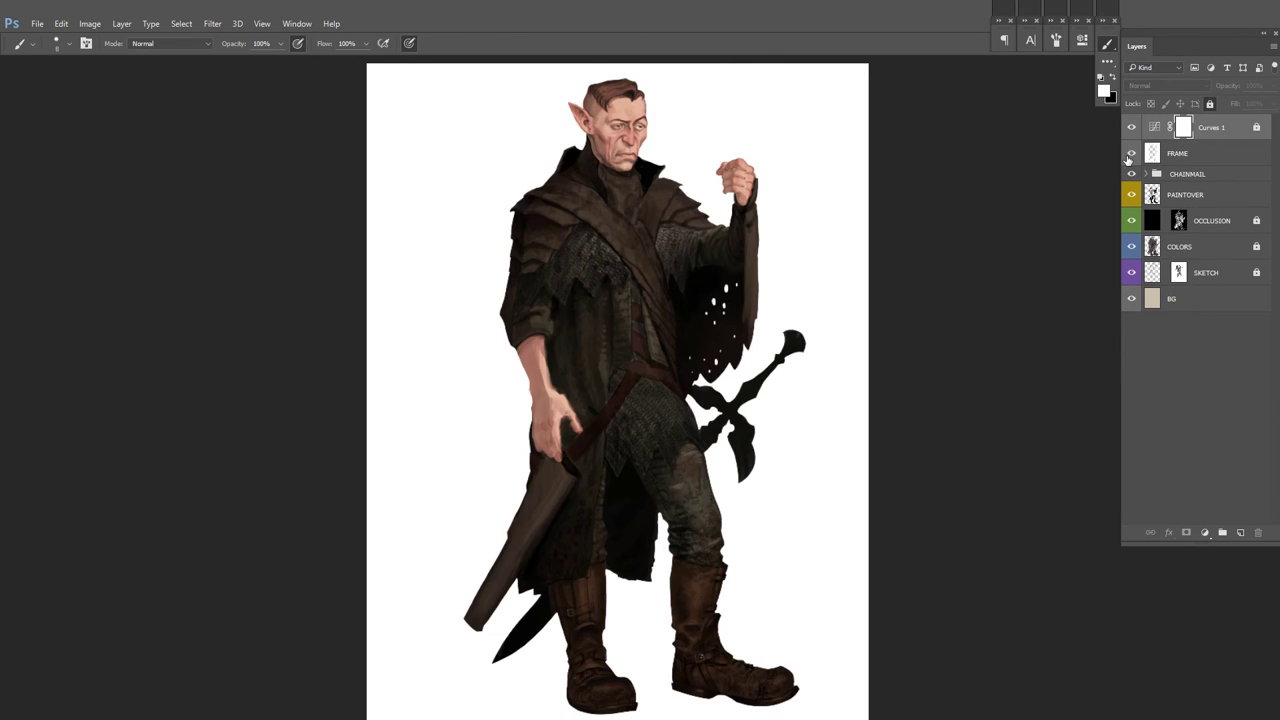
Step: Paint shading and folds on the rolled sleeve and coat on the PAINTOVER layer with brushes of 14 to 29 px
left_click(1185, 194)
key("ctrl+shift+h")
scroll(659, 400, "up", 1)
scroll(644, 413, "up", 1)
scroll(618, 393, "down", 3)
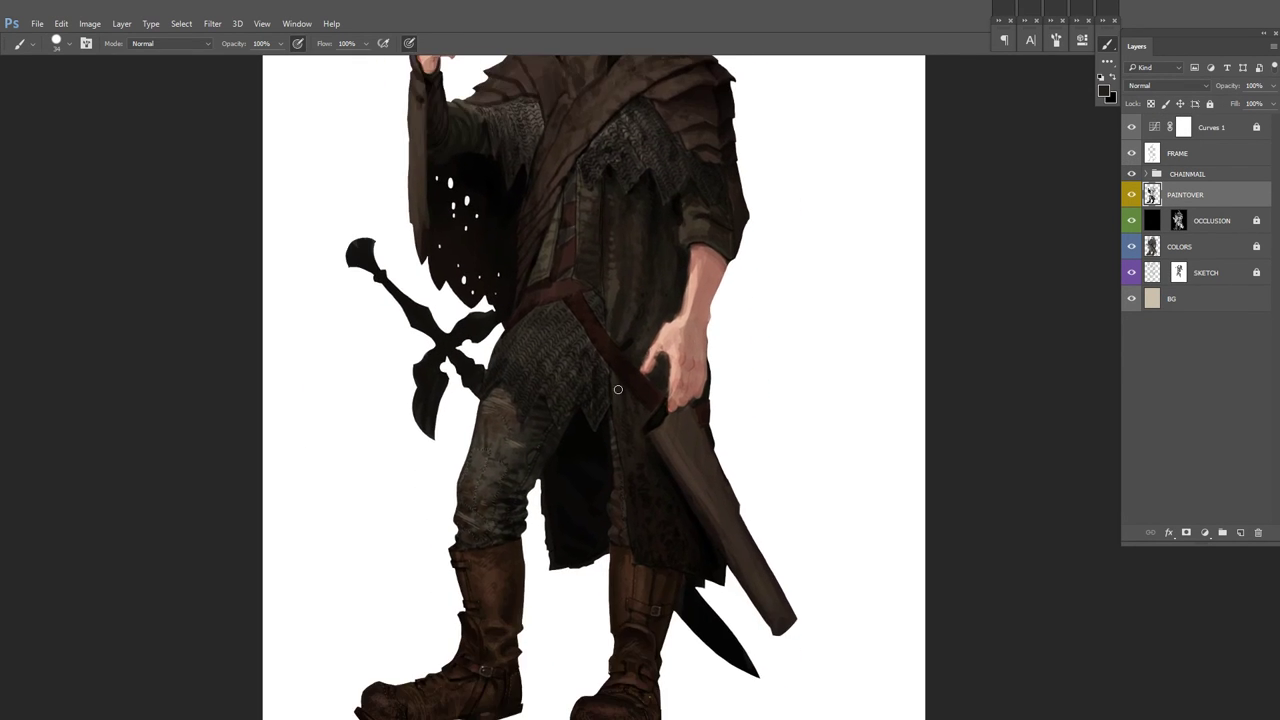
scroll(618, 393, "up", 3)
scroll(657, 400, "down", 1)
scroll(680, 385, "up", 2)
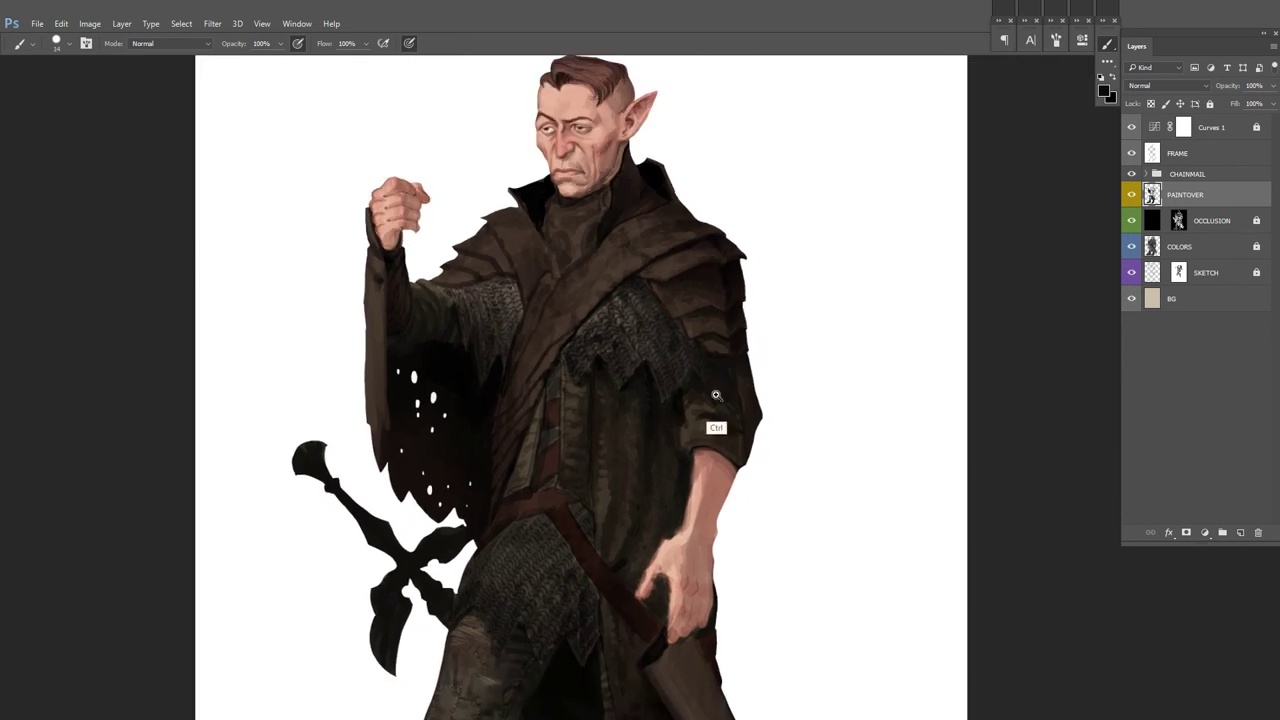
scroll(722, 370, "down", 1)
left_click_drag(694, 374, 659, 420)
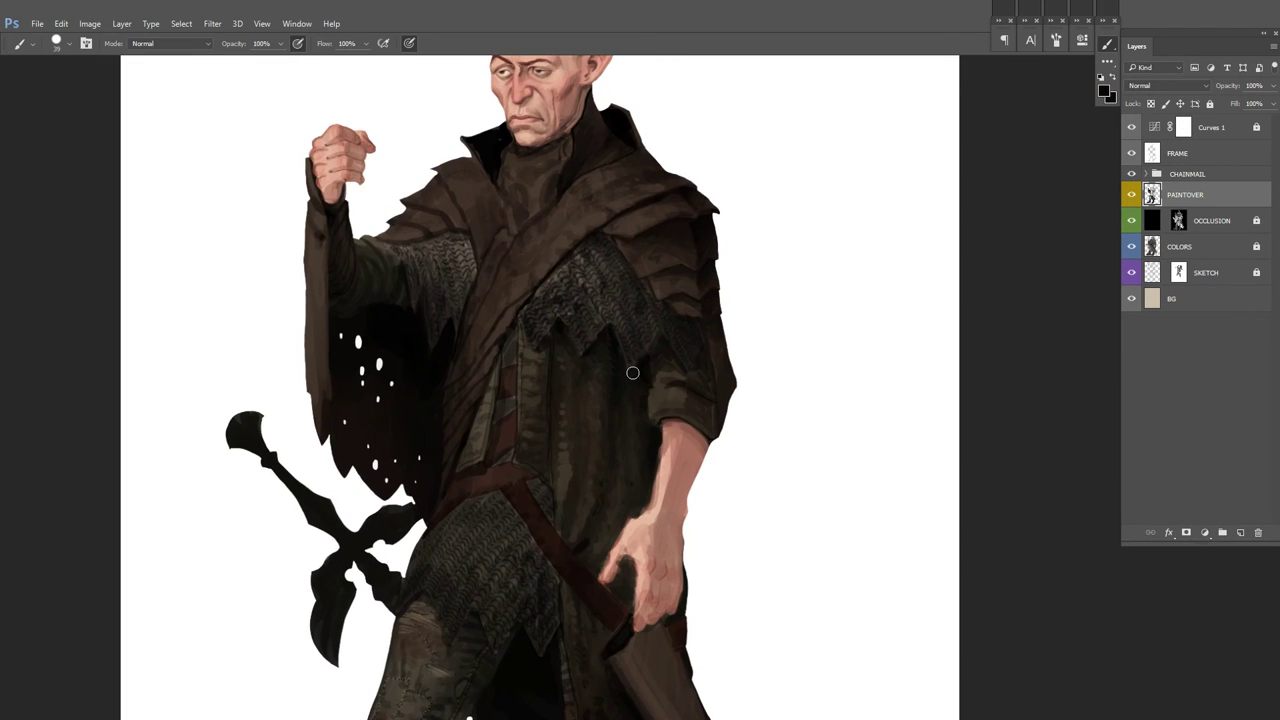
right_click(656, 414)
key("Escape")
scroll(684, 392, "up", 1)
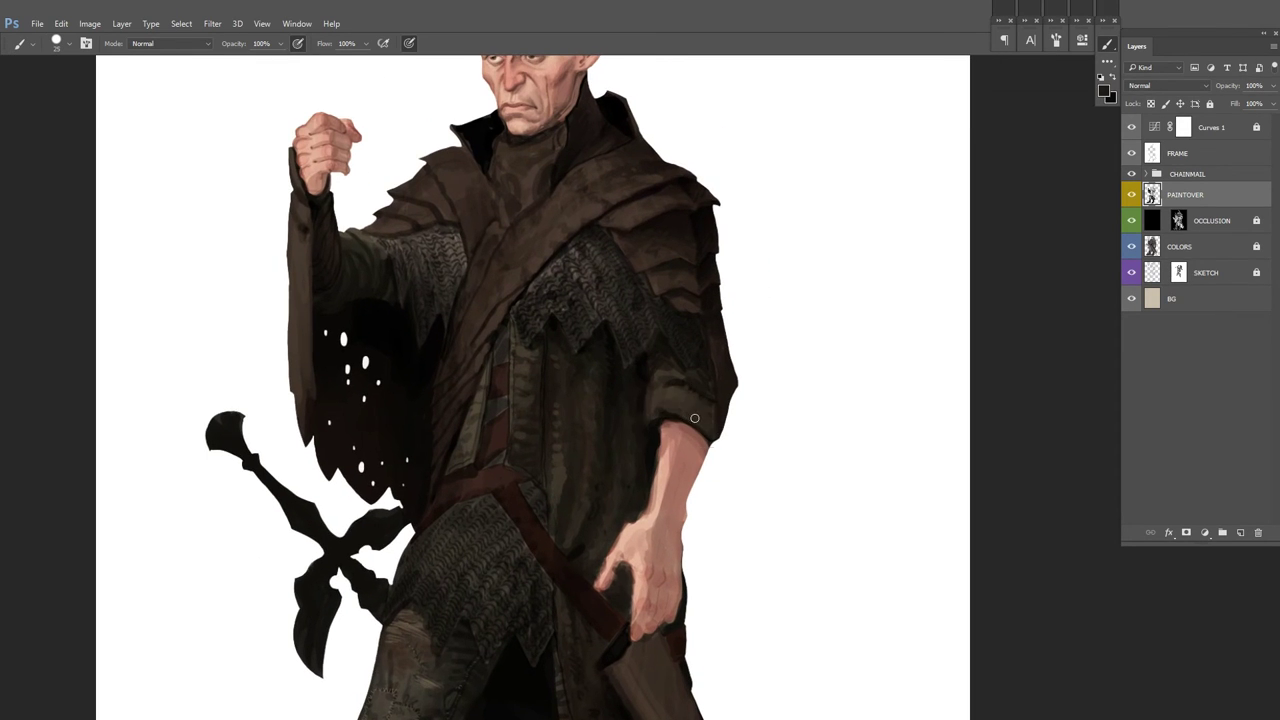
key("h")
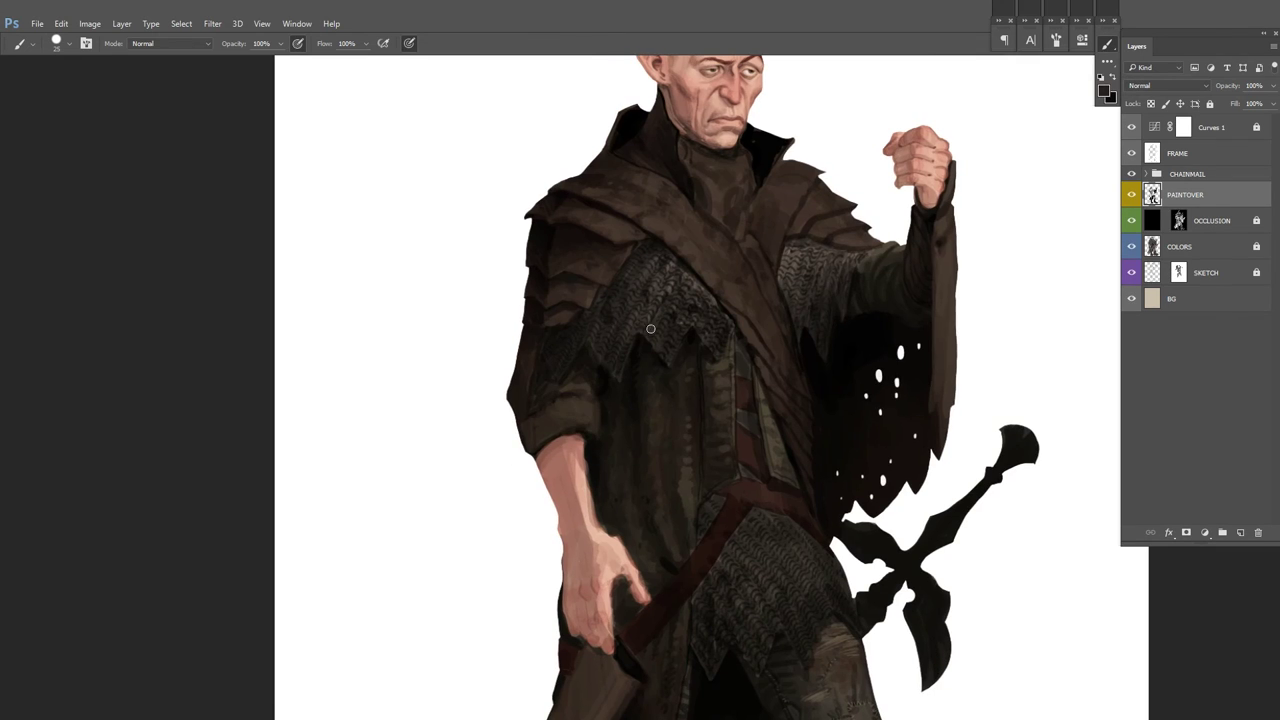
Step: Invert the FRAME layer to black and paint lighter folds on the rolled sleeve on the PAINTOVER layer with a 25 px brush
key("ctrl+i")
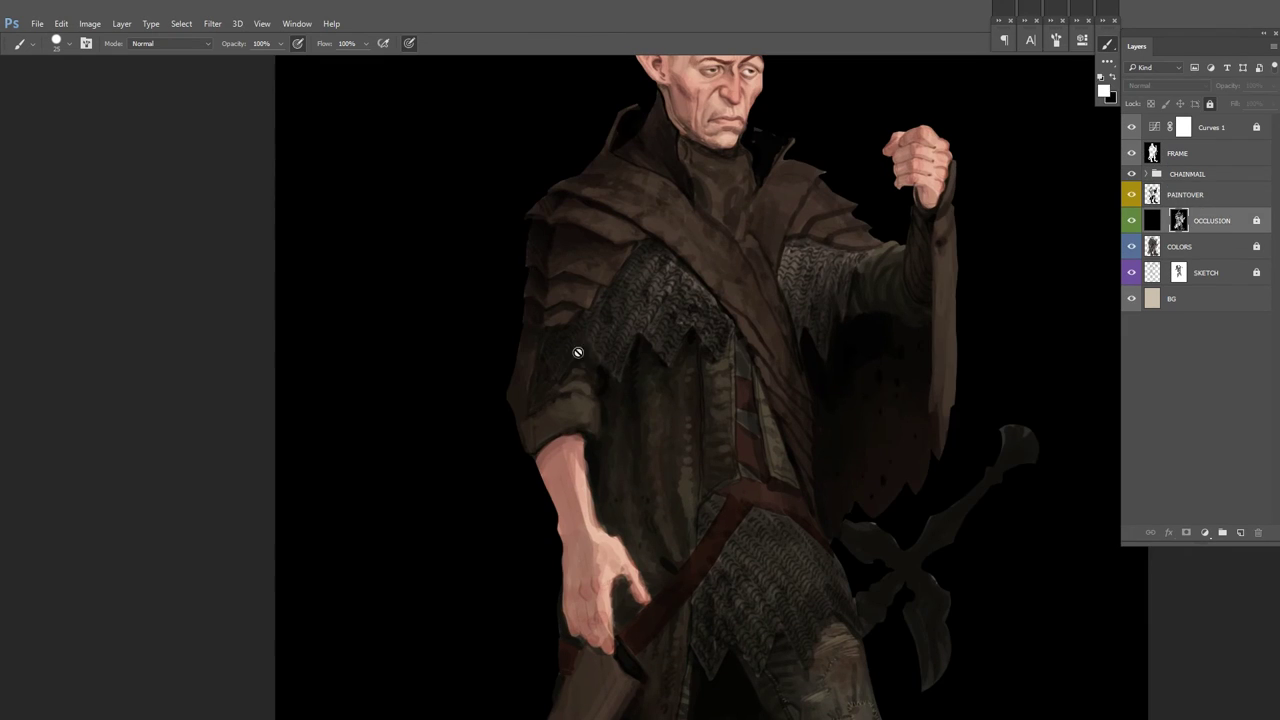
scroll(593, 350, "up", 1)
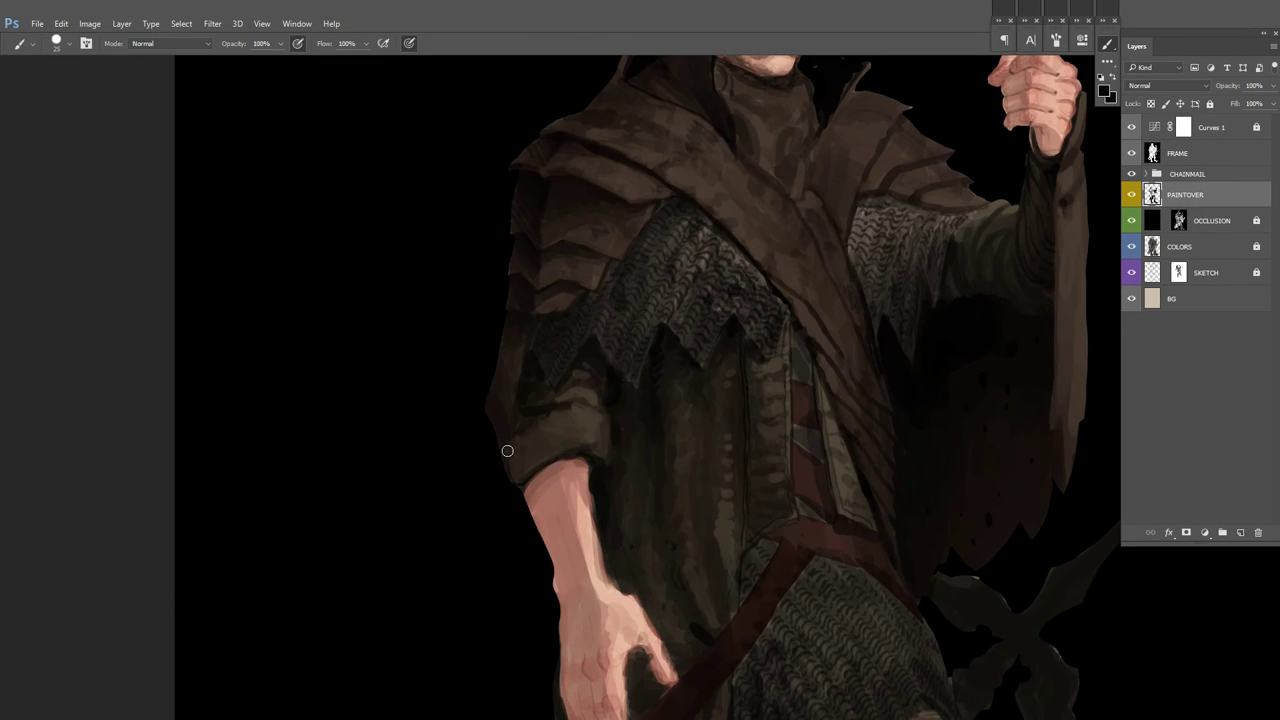
scroll(757, 334, "up", 2)
scroll(491, 460, "down", 2)
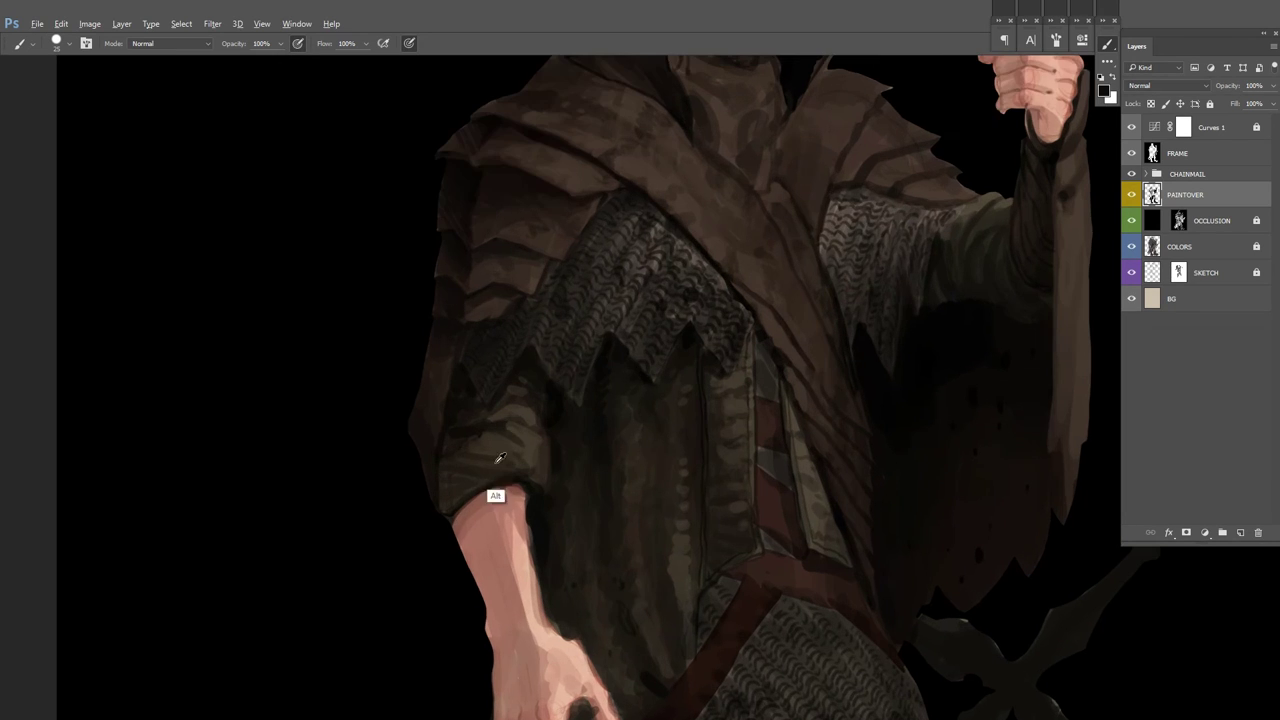
scroll(720, 370, "down", 1)
scroll(715, 375, "down", 1)
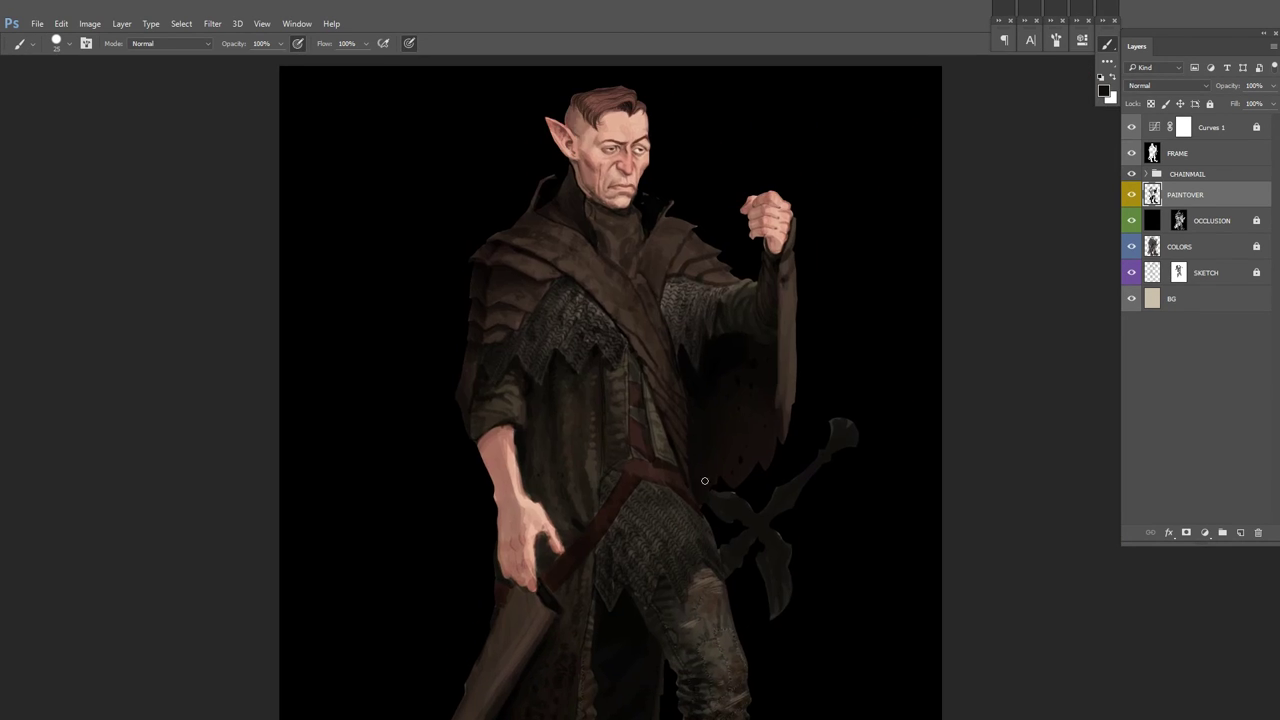
Step: Refine the raised collar's edges and the crossed wrap on the PAINTOVER layer, using 12 and 29 px brushes
scroll(436, 467, "up", 2)
scroll(538, 361, "down", 1)
right_click(900, 260)
double_click(923, 354)
scroll(819, 345, "up", 1)
scroll(819, 345, "down", 1)
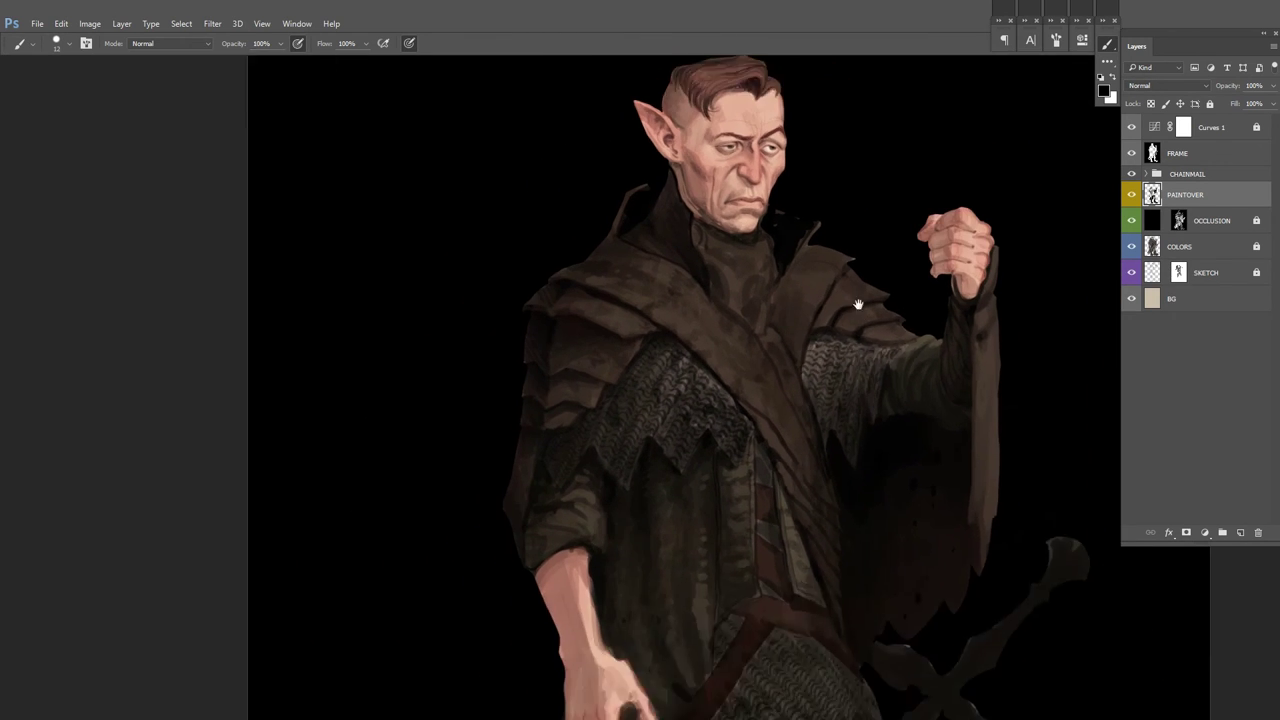
scroll(857, 351, "up", 1)
scroll(860, 355, "down", 1)
key("bracketright")
key("bracketright")
key("bracketright")
scroll(725, 335, "up", 1)
left_click(725, 335, "alt")
scroll(966, 249, "down", 1)
scroll(849, 249, "up", 1)
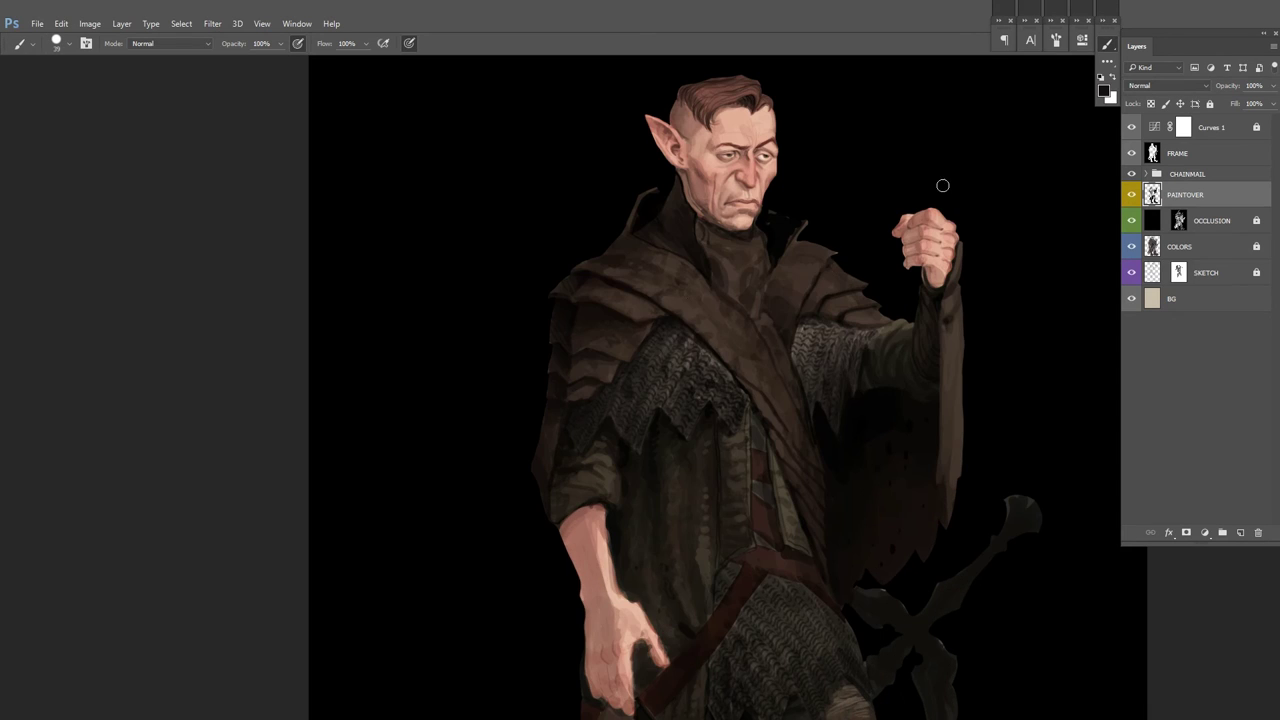
scroll(806, 233, "up", 1)
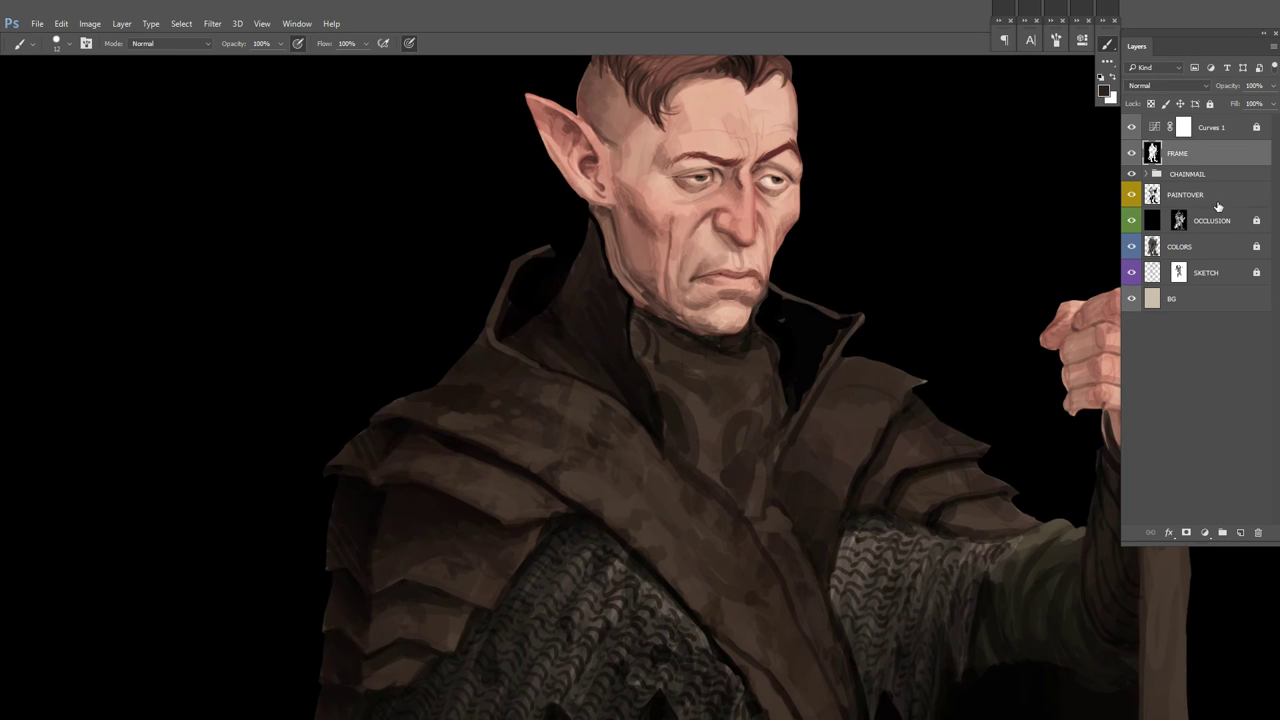
Step: Paint the dark interior and clean up the edge of the raised collar beside the chin on PAINTOVER with a 12 px brush
left_click(1218, 203)
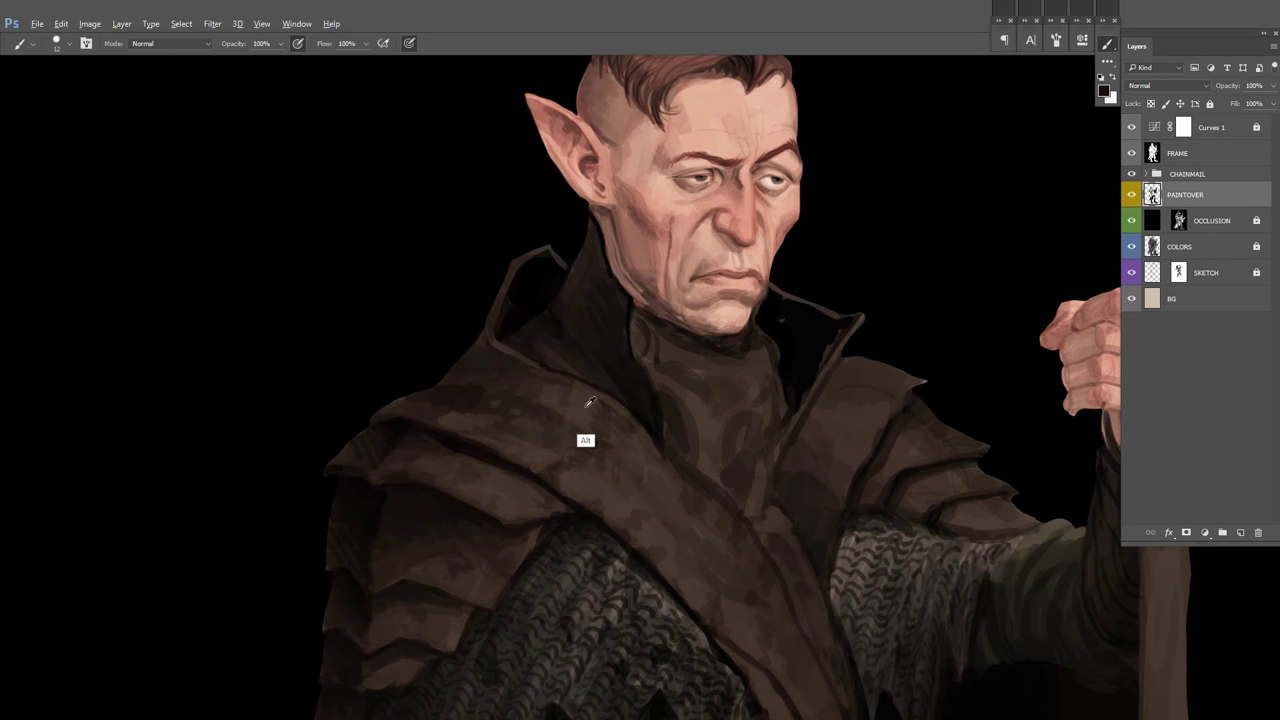
scroll(823, 289, "down", 1)
scroll(724, 277, "up", 1)
left_click_drag(724, 277, 760, 305)
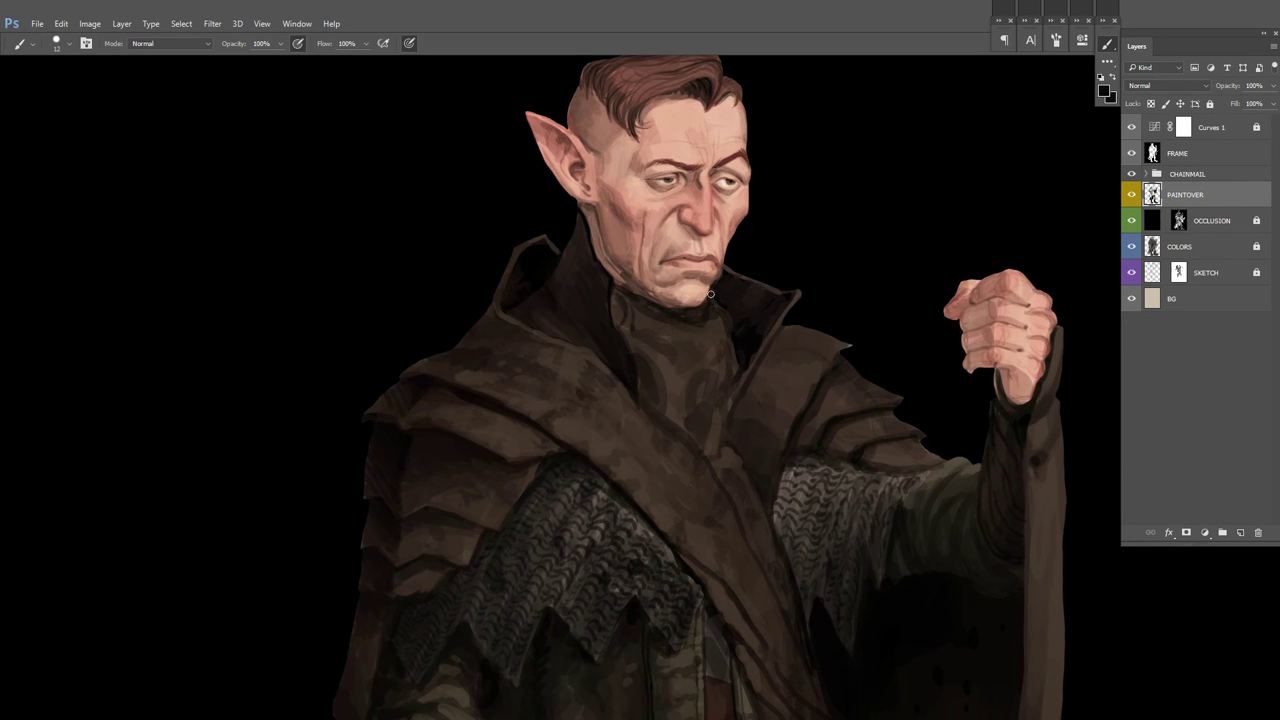
scroll(729, 286, "up", 1)
scroll(667, 346, "down", 2)
scroll(667, 346, "up", 1)
Step: Darken the area where the crossed wrap meets the raised arm's shoulder cape with a 56 px brush
right_click(784, 346)
key("Escape")
scroll(700, 348, "down", 2)
scroll(700, 348, "down", 1)
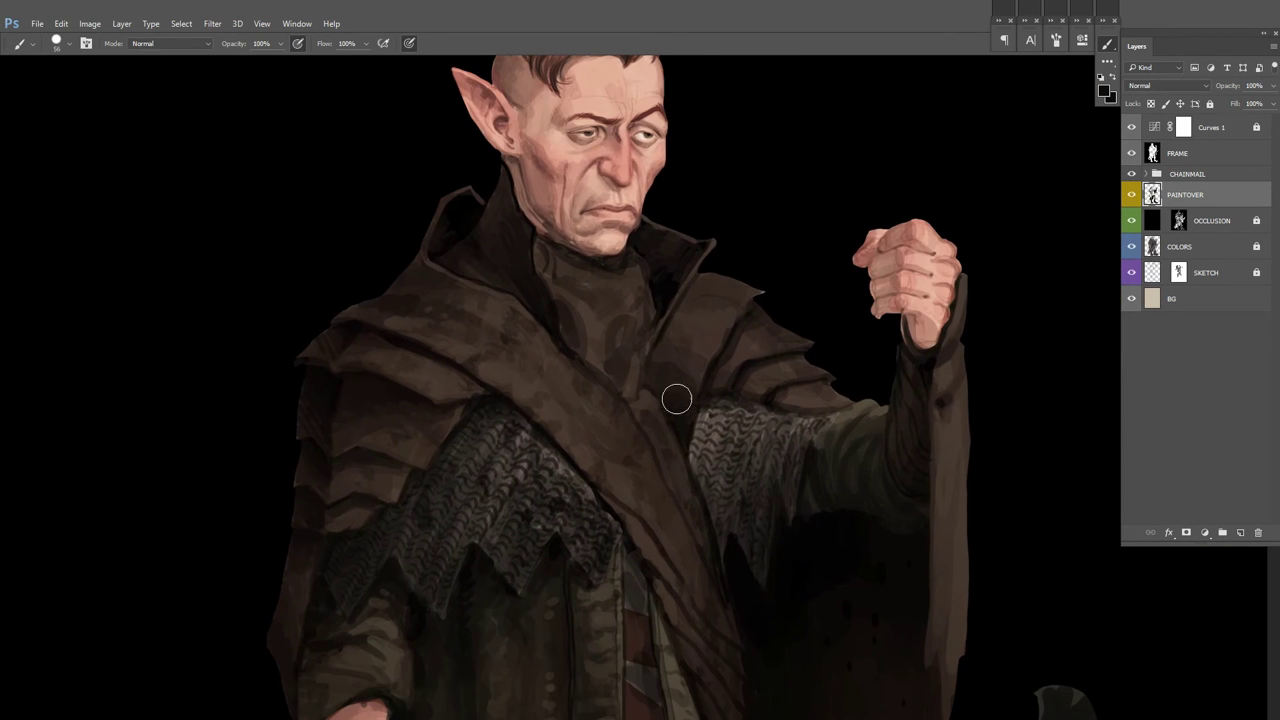
scroll(743, 286, "down", 1)
Step: Paint dark edges and folds along the crossed wrap, shoulder cape and ragged mail with a smaller 18 px brush
key("d")
key("bracketleft")
key("bracketleft")
key("bracketleft")
key("bracketleft")
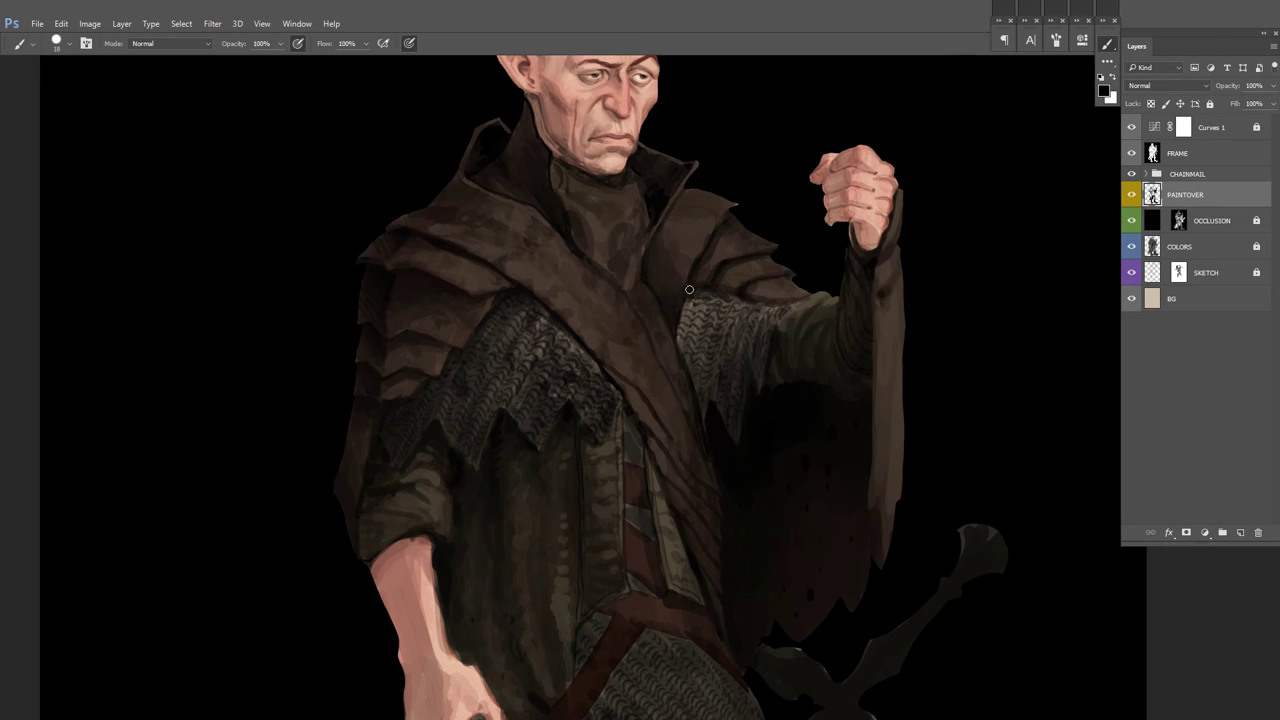
scroll(832, 296, "left", 1)
scroll(489, 397, "up", 1)
scroll(564, 364, "up", 1)
scroll(664, 406, "right", 1)
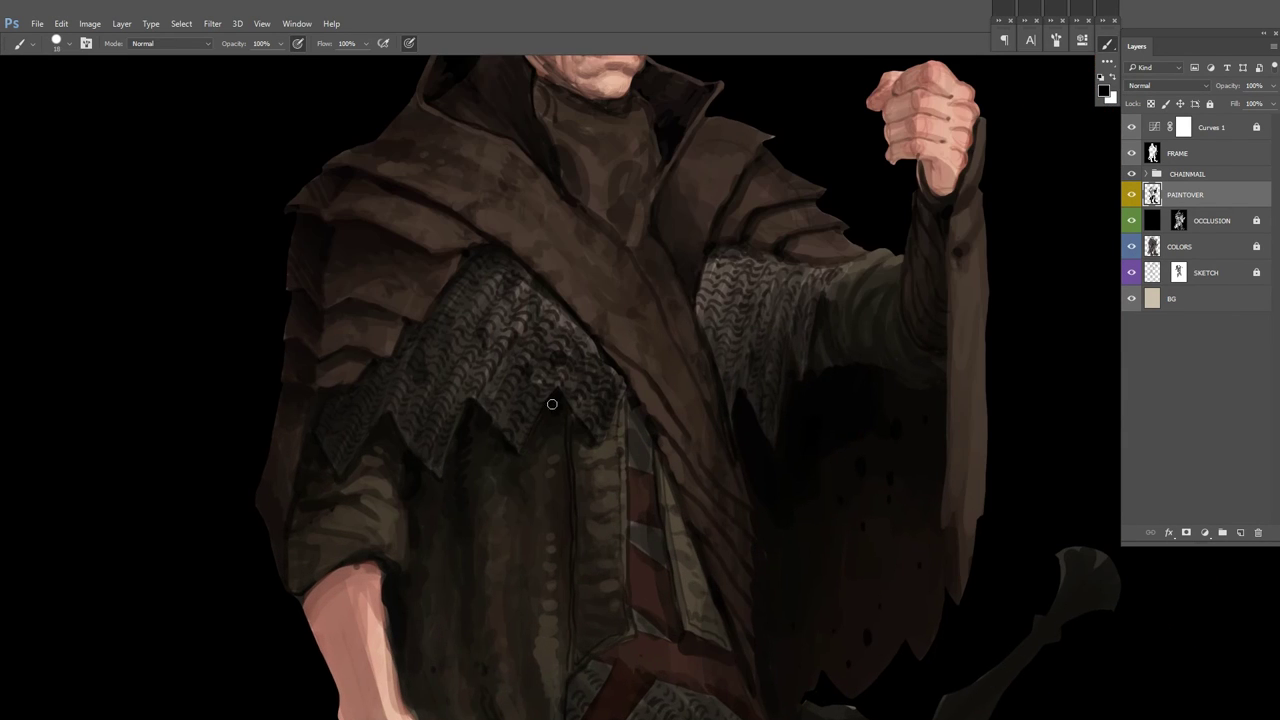
scroll(829, 305, "down", 1)
scroll(850, 310, "down", 1)
scroll(900, 320, "up", 1)
key("ctrl+h")
scroll(952, 333, "down", 1)
scroll(952, 333, "left", 1)
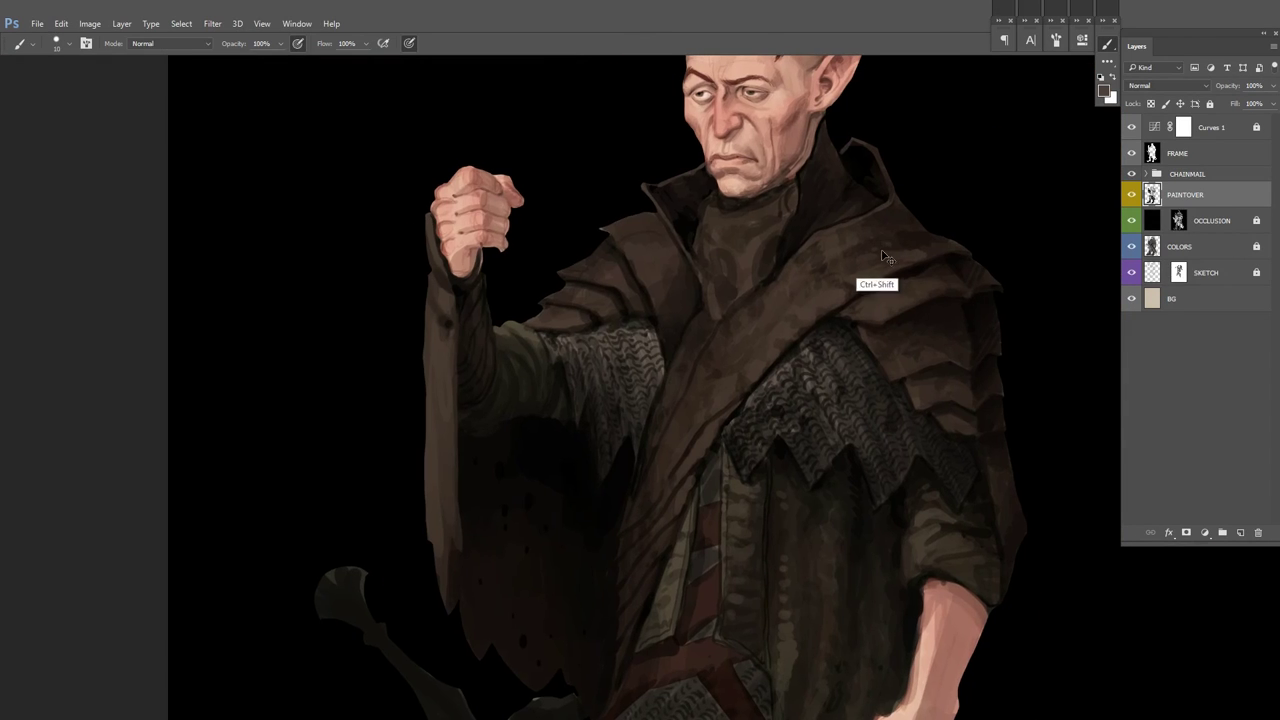
Step: Add a new layer above PAINTOVER and paint worn highlights on the lowered arm's shoulder plates and upper wrap with a 17 px brush
key("ctrl+shift+alt+n")
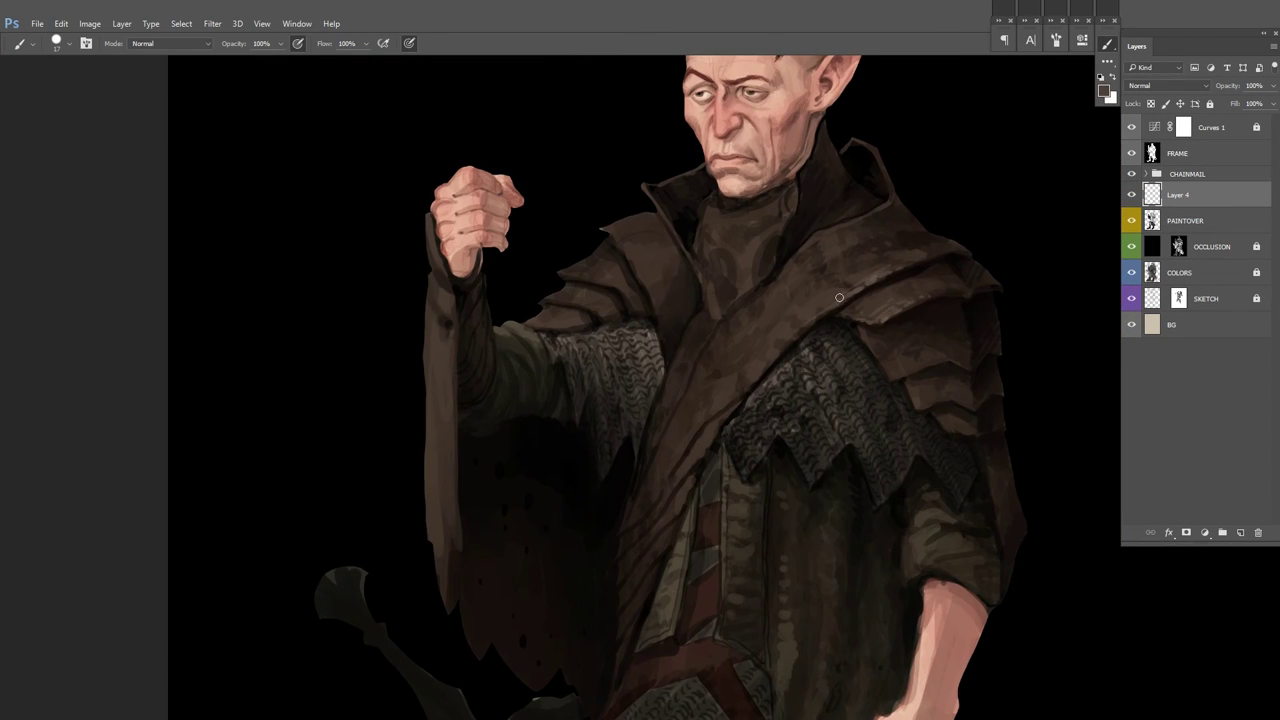
scroll(810, 237, "up", 1)
scroll(810, 237, "right", 1)
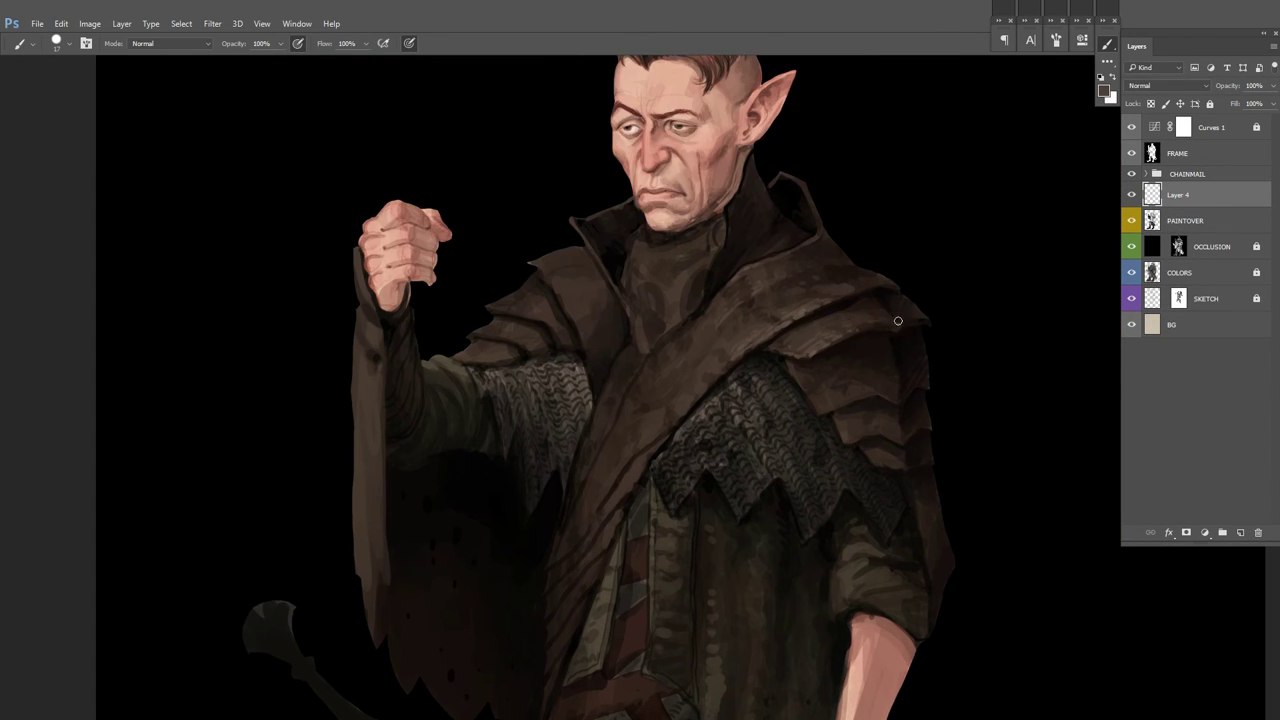
scroll(682, 208, "left", 1)
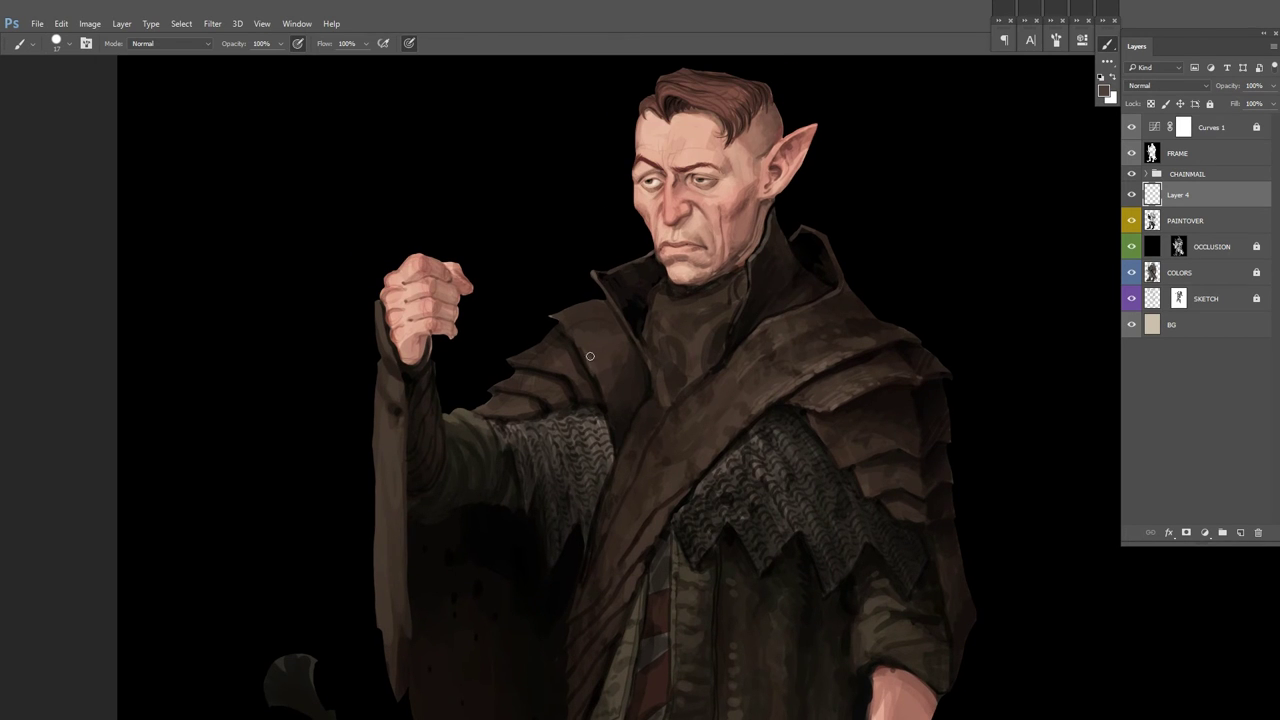
Step: Paint sampled brown highlights on the raised arm's shoulder plates and along the crossed wrap on Layer 4
left_click(589, 366, "alt")
scroll(937, 337, "down", 1)
scroll(786, 364, "up", 1)
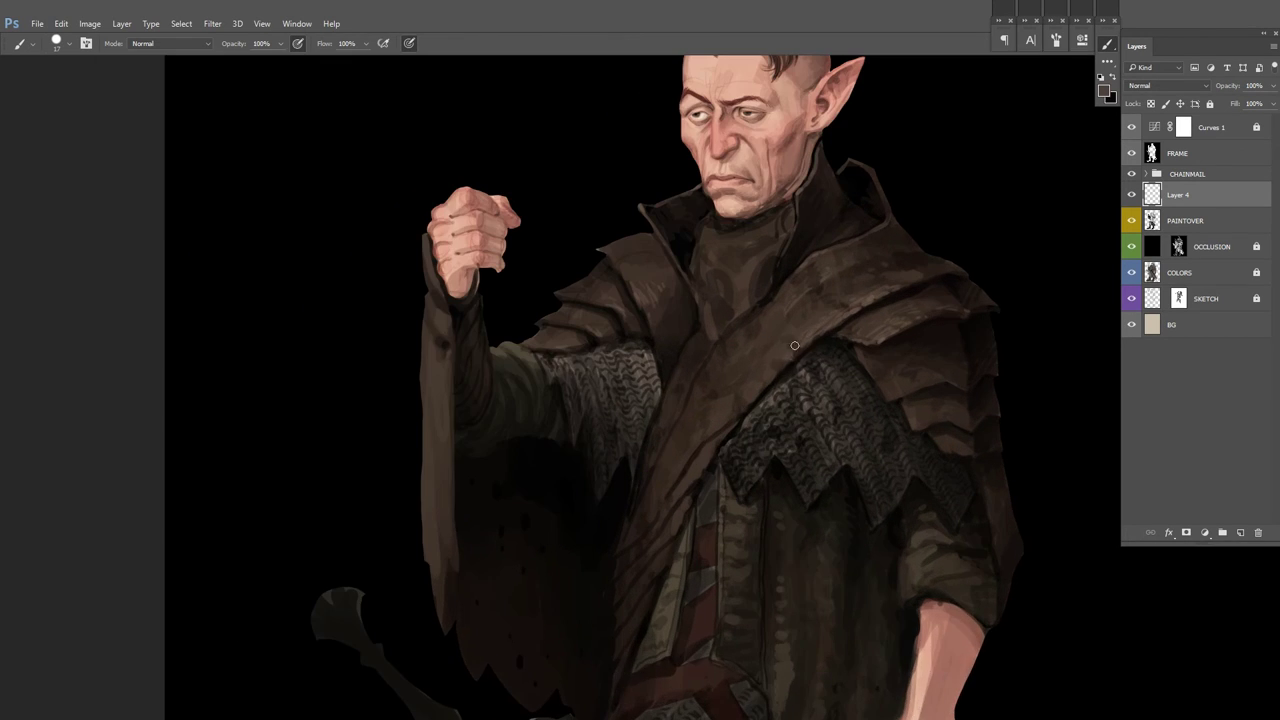
scroll(786, 364, "right", 2)
scroll(800, 330, "down", 2)
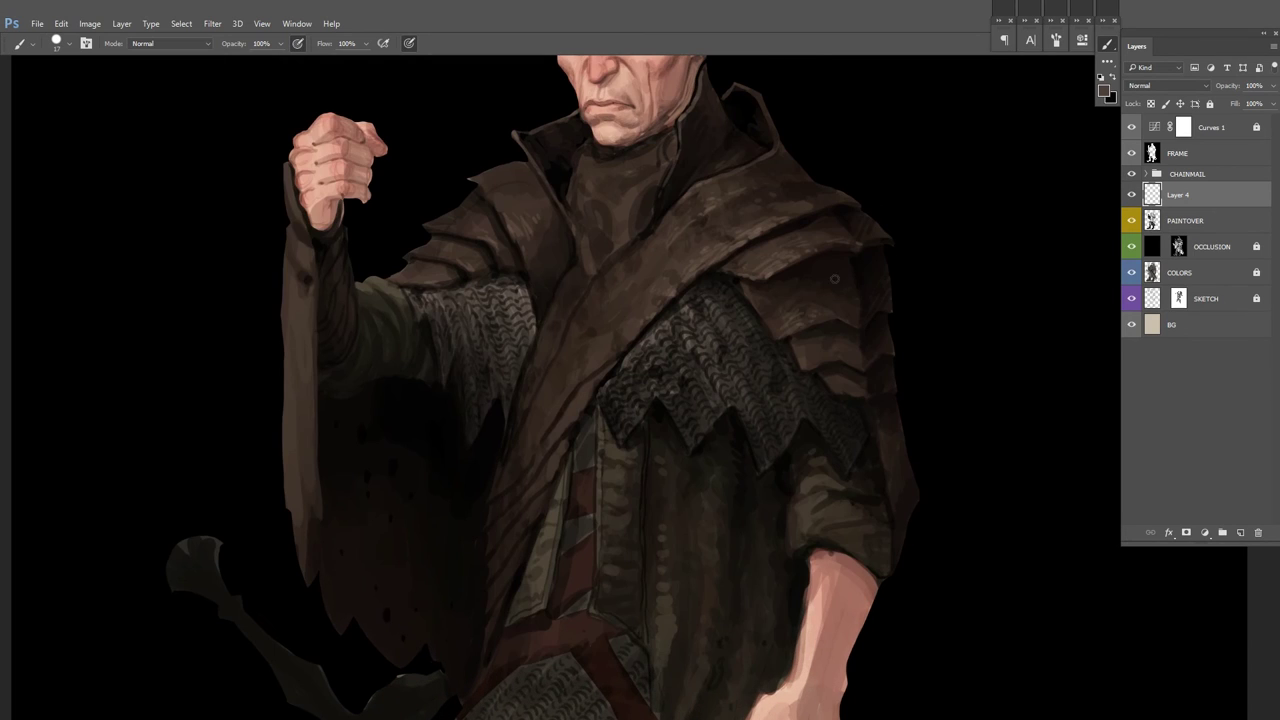
scroll(828, 319, "down", 1)
scroll(763, 334, "up", 2)
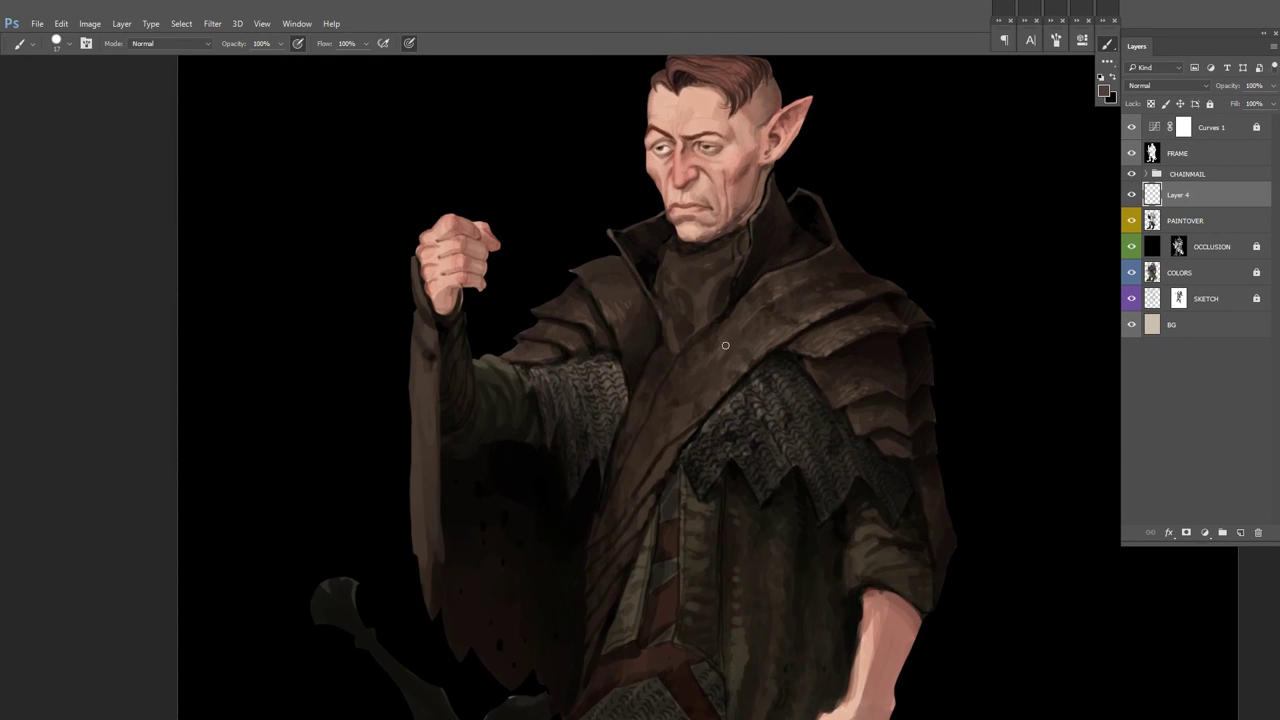
Step: Flip the canvas to review the highlights and merge Layer 4 into the PAINTOVER layer
scroll(798, 279, "down", 1)
key("ctrl+shift+h")
scroll(831, 371, "up", 1)
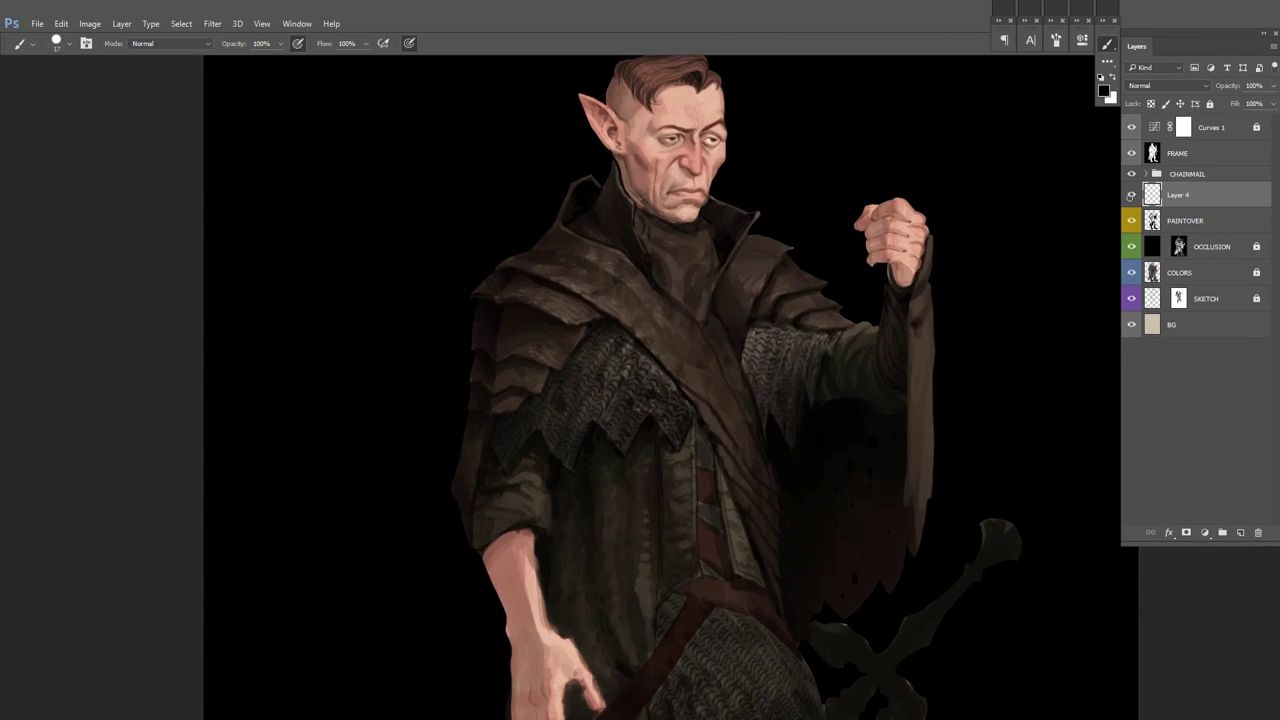
key("d")
key("ctrl+e")
Step: Examine the hanging cloth, torso, cloak and sword at close and full view, including in mirrored orientation
scroll(871, 317, "up", 1)
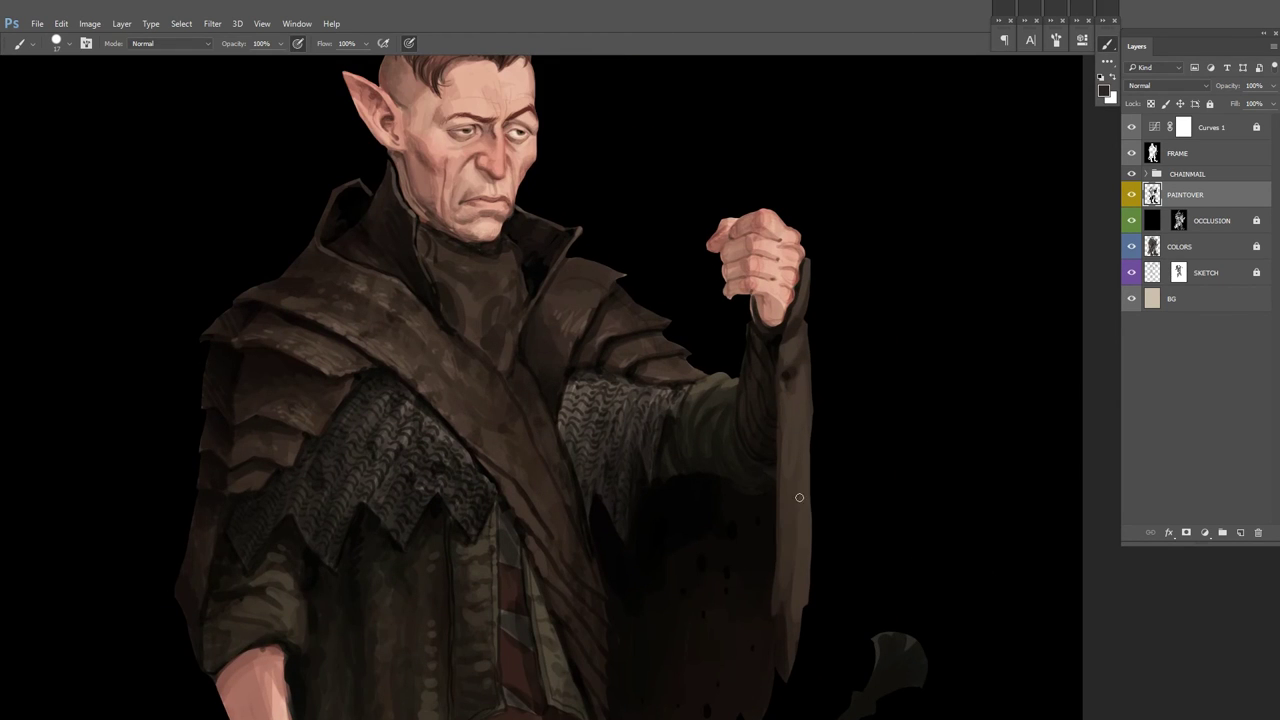
scroll(790, 470, "down", 1)
left_click(790, 470, "alt")
scroll(778, 485, "down", 1)
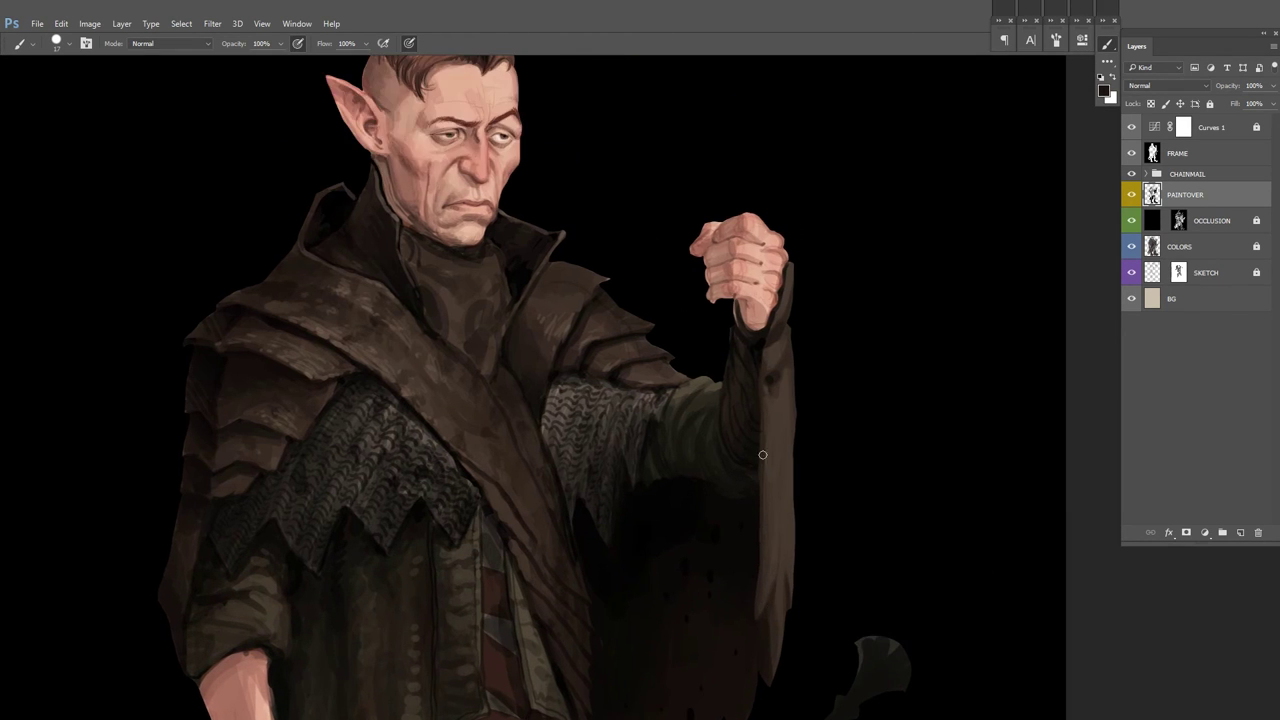
scroll(773, 498, "up", 1)
scroll(755, 508, "down", 1)
scroll(686, 431, "up", 1)
scroll(894, 366, "down", 2)
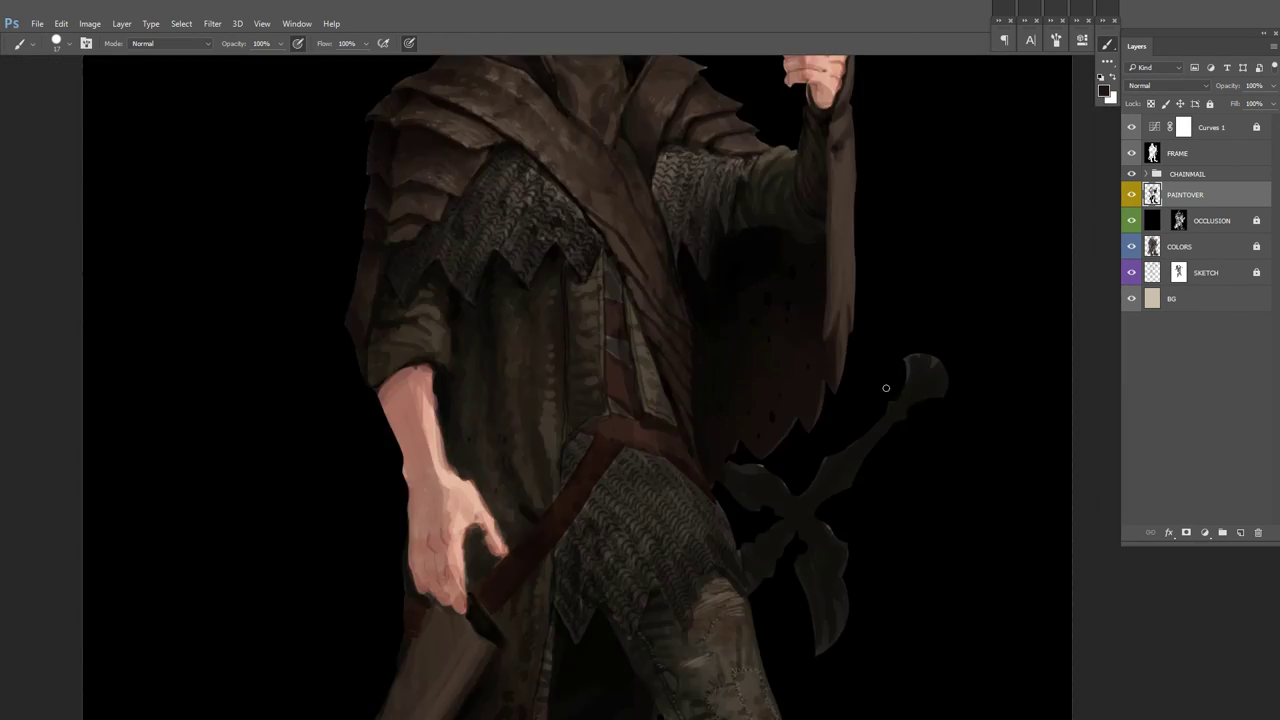
scroll(886, 399, "down", 1)
scroll(725, 265, "up", 1)
scroll(715, 258, "up", 1)
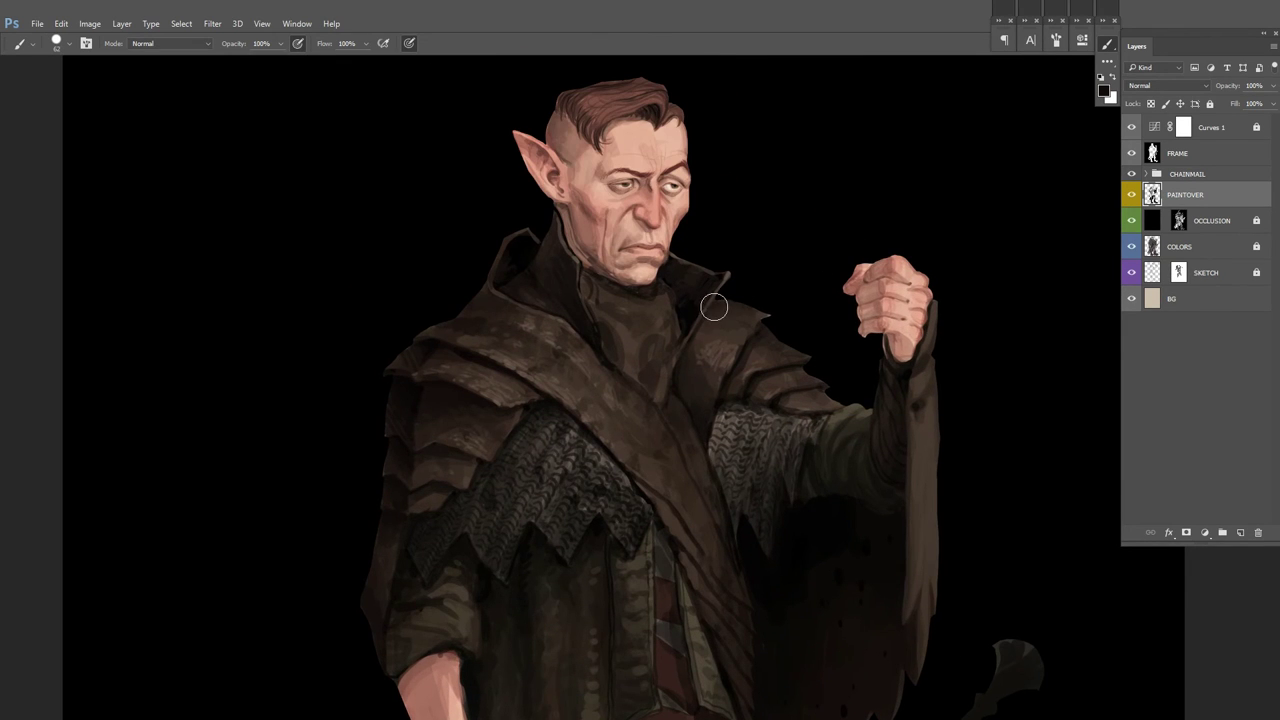
scroll(805, 371, "down", 2)
key("ctrl+shift+h")
key("ctrl+shift+h")
Step: Invert the FRAME layer to turn the black background white, and make PAINTOVER the active layer again
left_click(1177, 153)
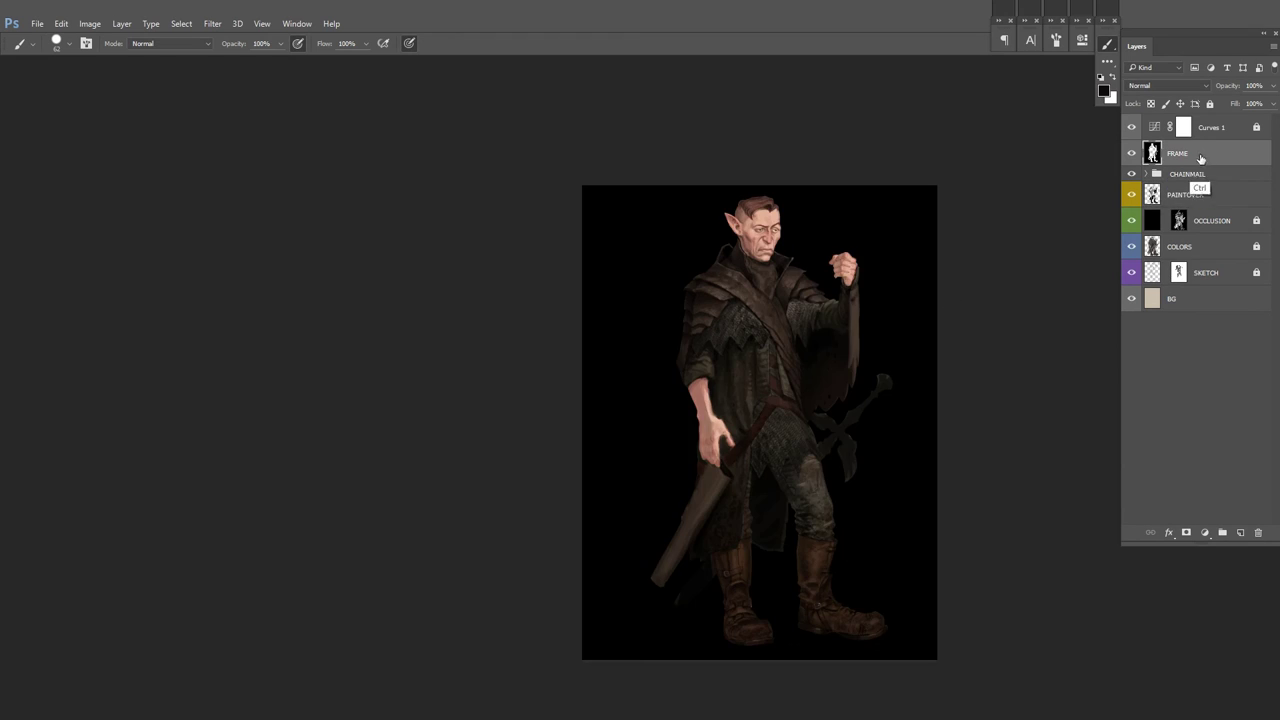
key("ctrl+i")
scroll(897, 307, "up", 2)
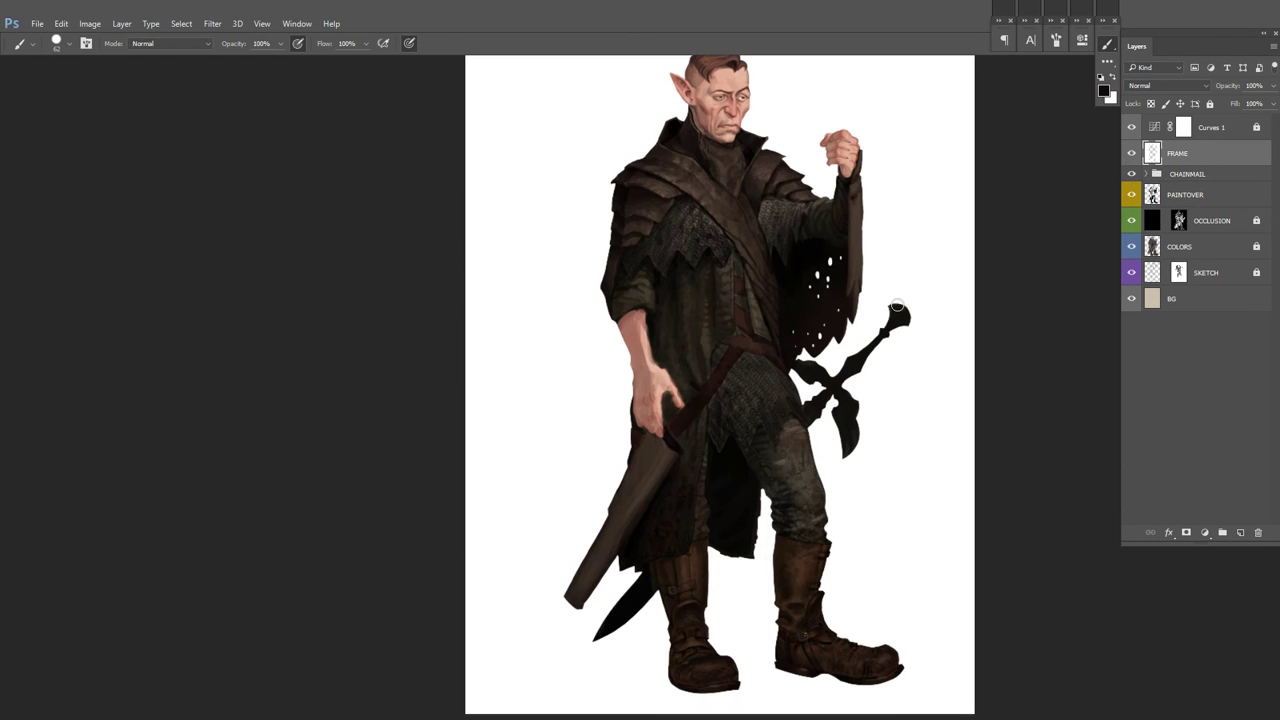
scroll(898, 312, "up", 2)
left_click(720, 443, "ctrl")
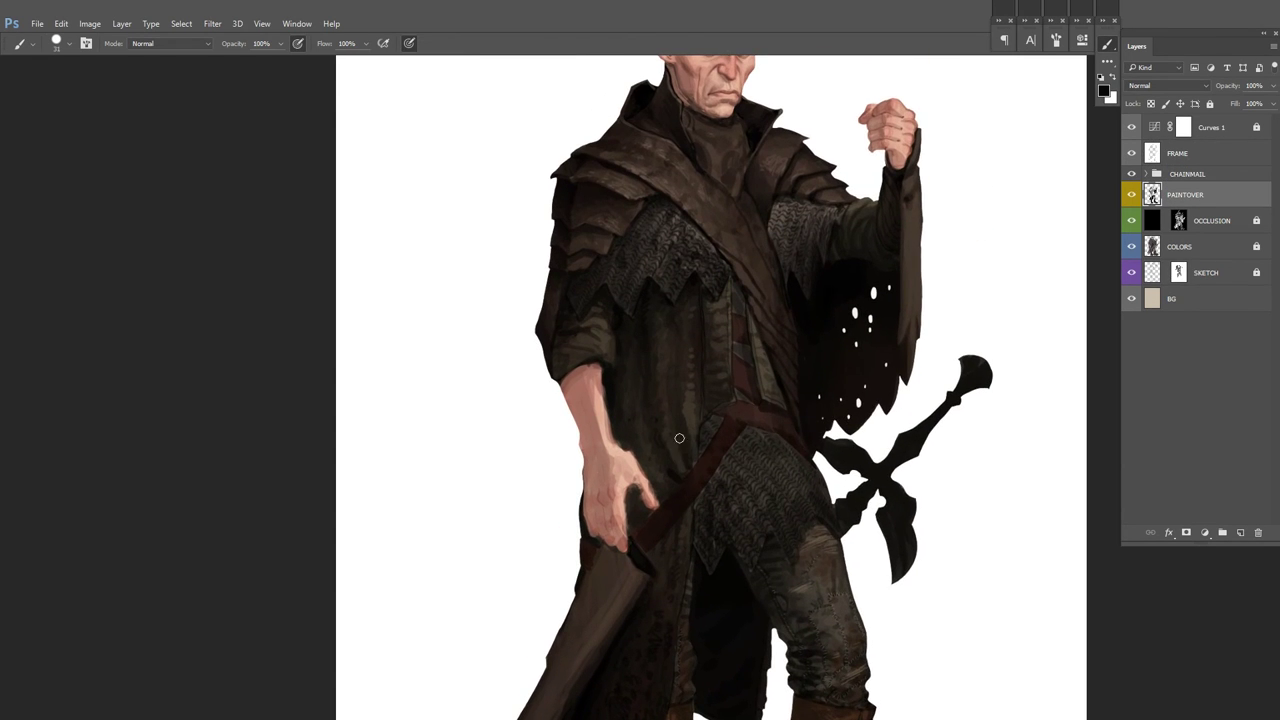
Step: Paint a dark grey ribbed cuff around the lowered arm's wrist below the rolled sleeve, using a 12 px brush on PAINTOVER
scroll(894, 353, "up", 1)
scroll(885, 330, "up", 1)
scroll(878, 312, "down", 1)
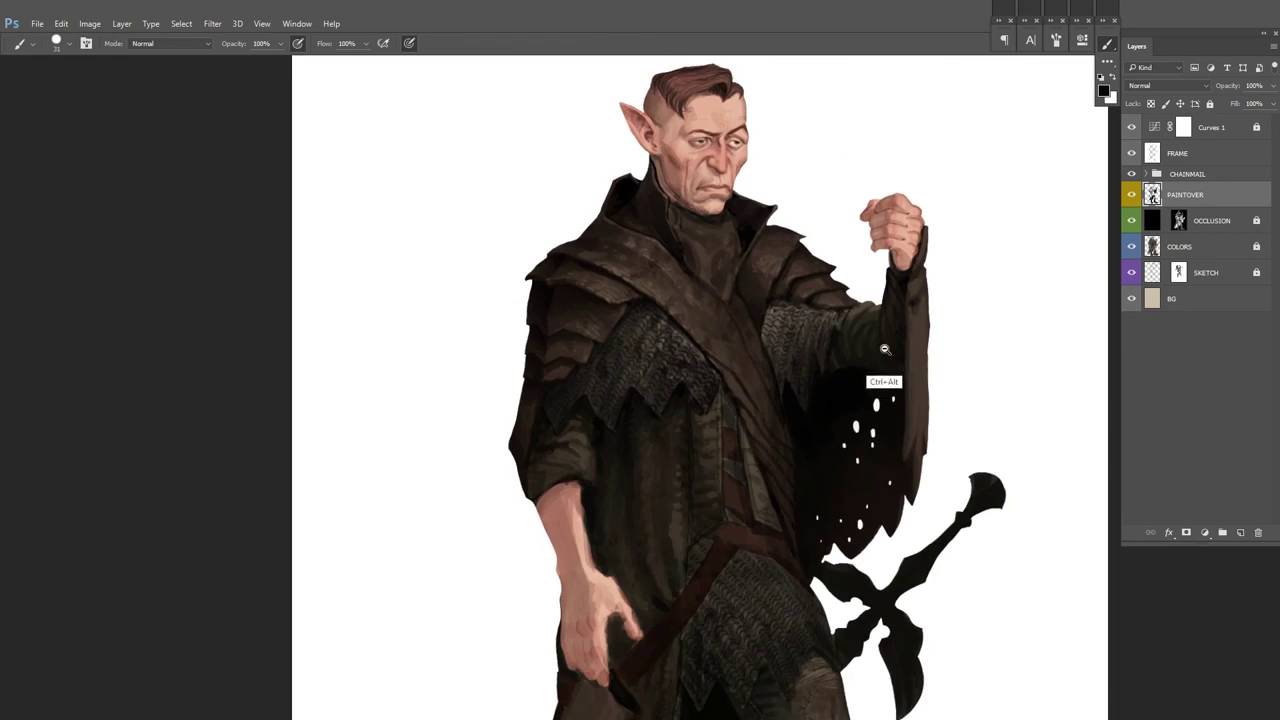
scroll(869, 297, "up", 1)
scroll(869, 297, "up", 1)
scroll(686, 380, "down", 3)
right_click(740, 346)
left_click(766, 323)
scroll(904, 320, "down", 3)
scroll(814, 334, "up", 3)
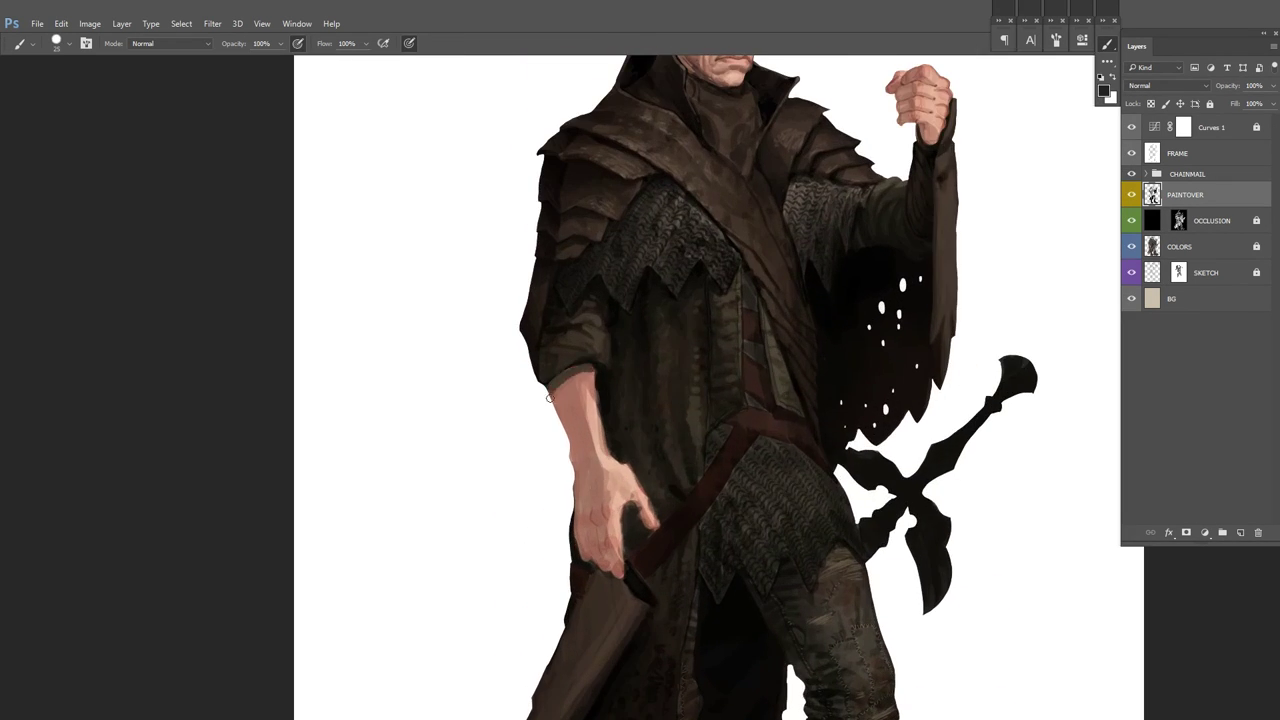
scroll(557, 404, "up", 1)
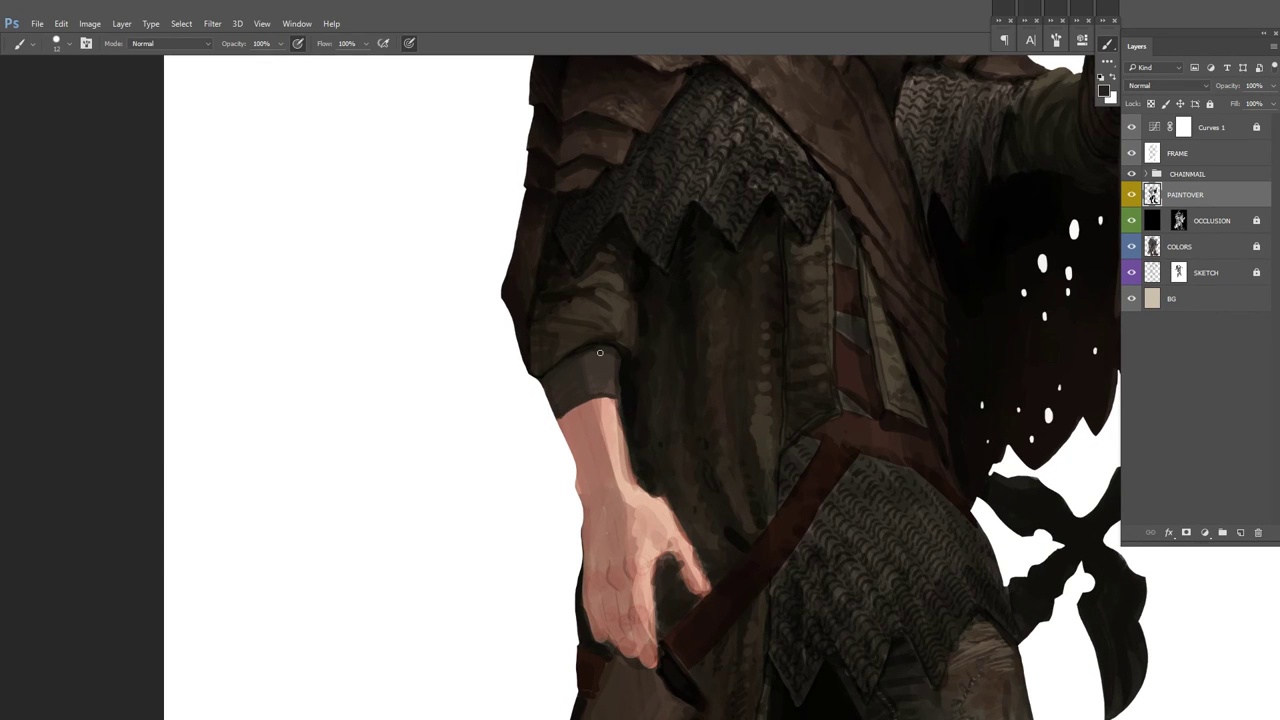
scroll(585, 410, "up", 1)
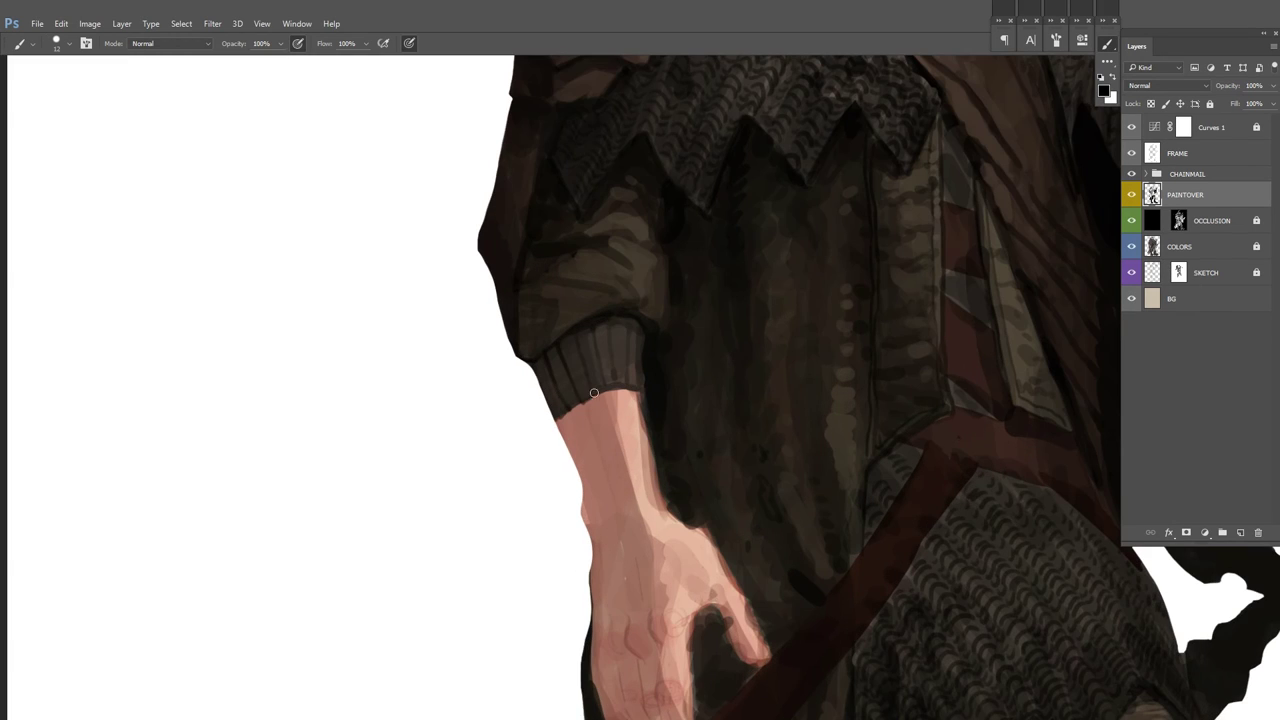
scroll(571, 409, "down", 2)
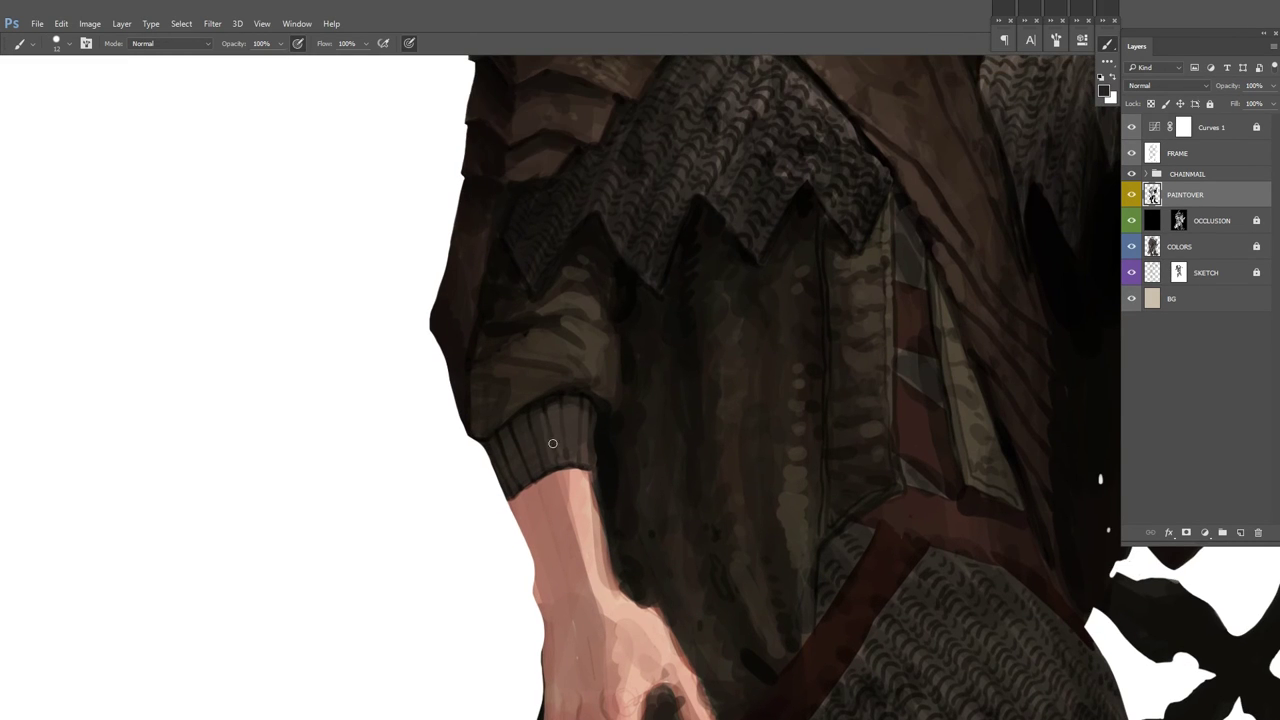
Step: Add a new layer above PAINTOVER and paint knit texture over the lowered arm's ribbed cuff
key("ctrl+shift+alt+n")
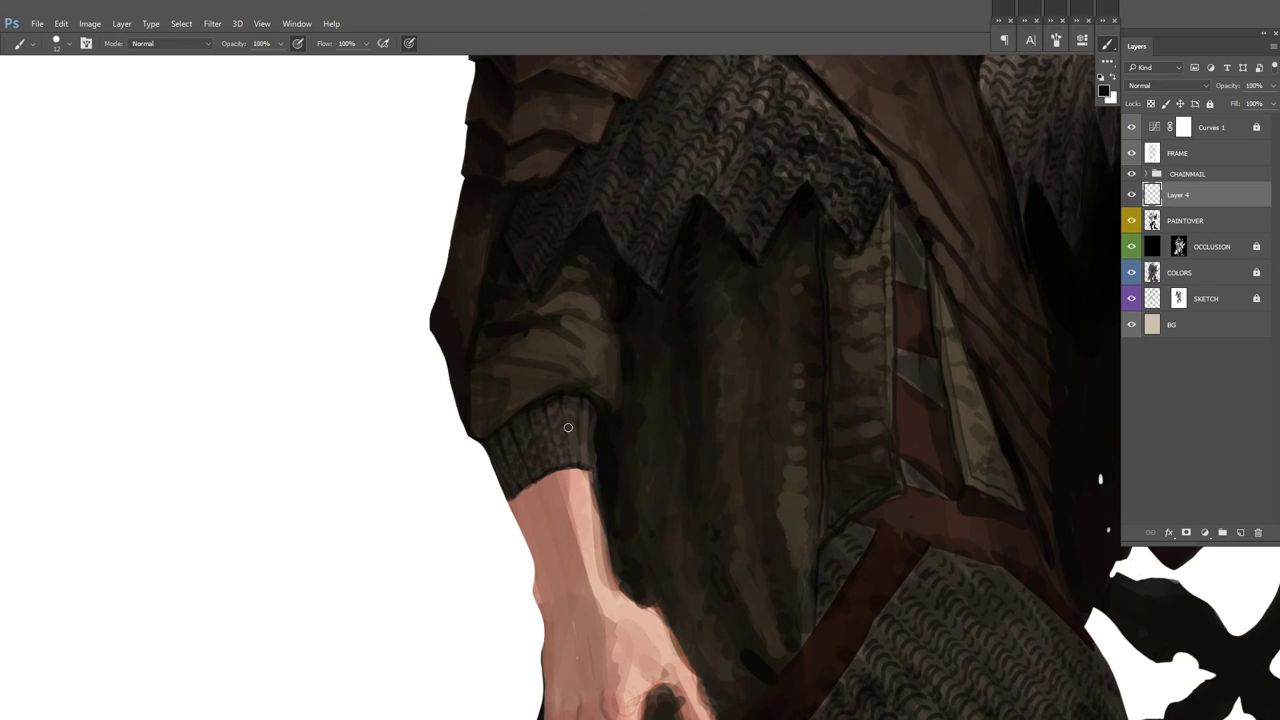
left_click_drag(584, 440, 527, 470)
key("alt+]")
key("alt+]")
key("e")
key("b")
key("alt+[")
key("alt+[")
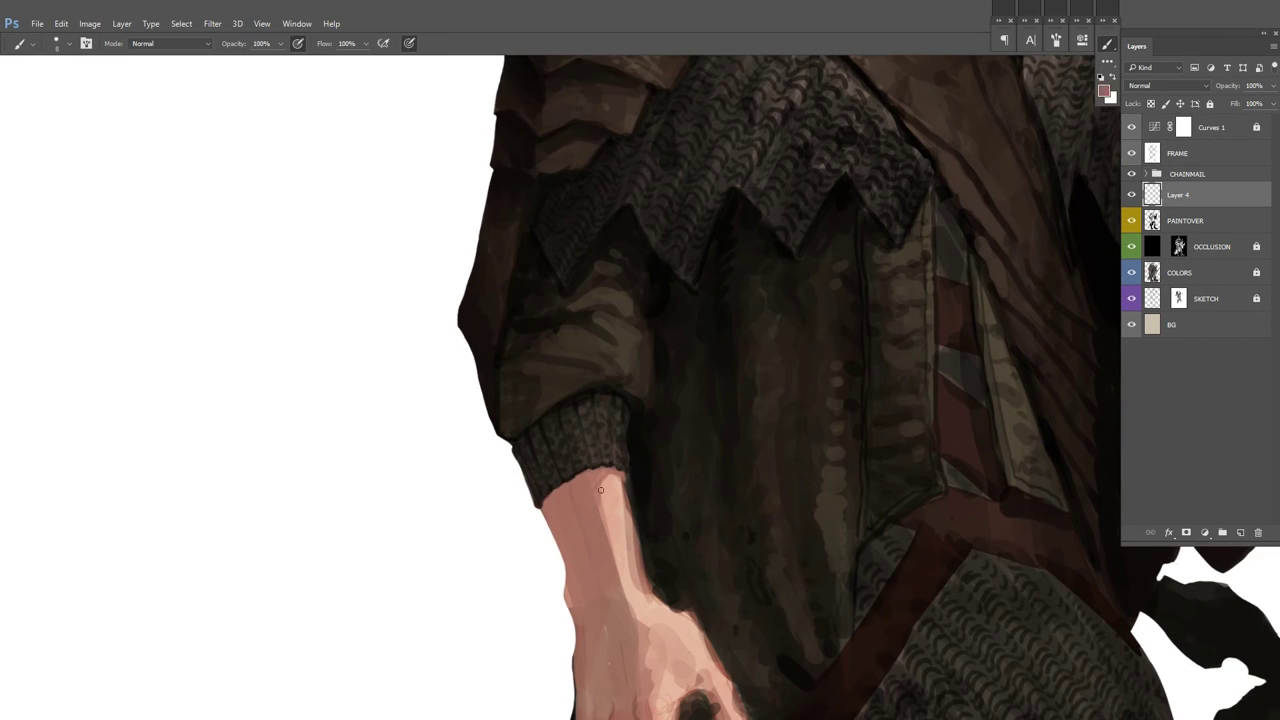
Step: Flip the canvas and paint sampled reddish-brown edges around the lowered hand's wrist and thumb with a 9 px brush
left_click_drag(600, 523, 829, 351)
scroll(889, 363, "down", 1)
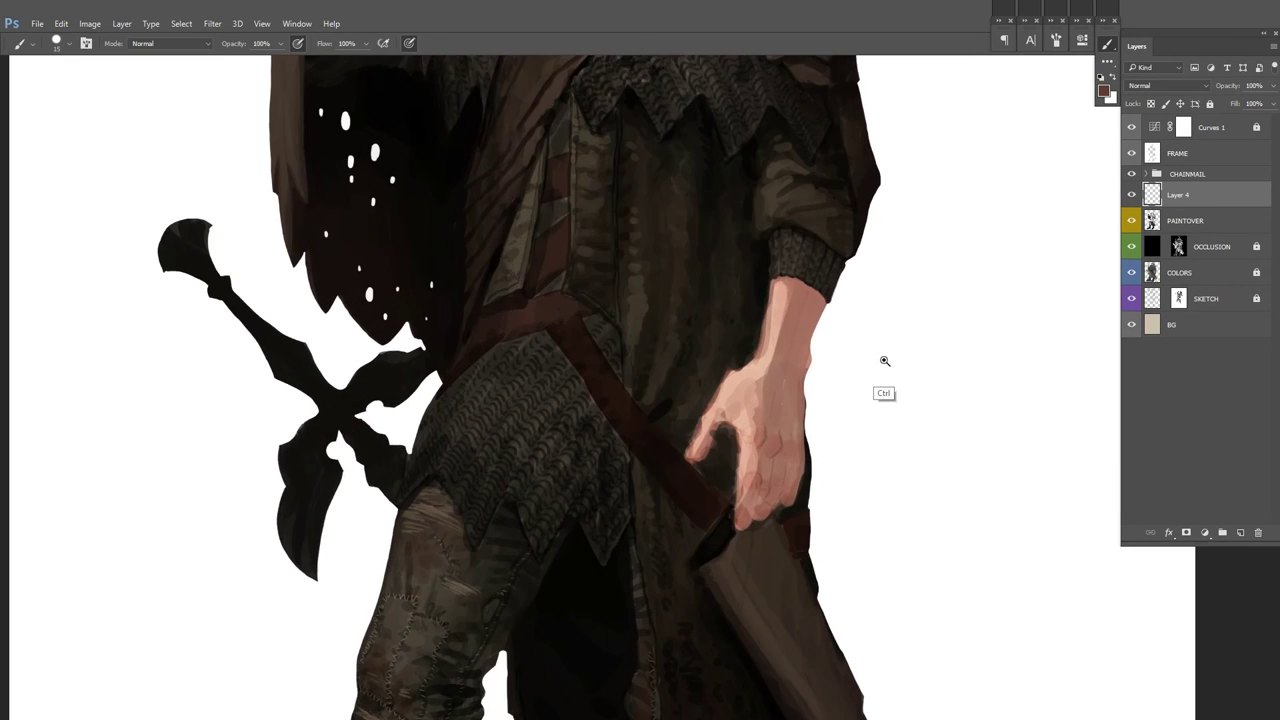
scroll(777, 280, "up", 2)
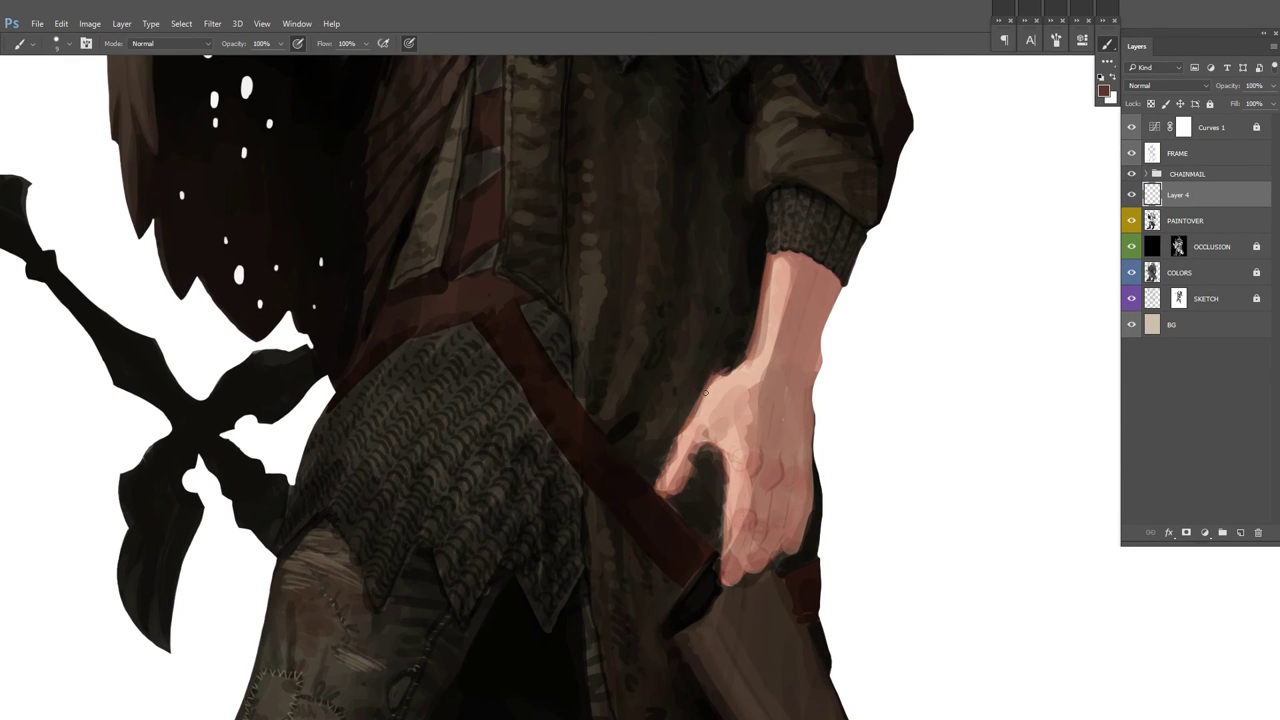
left_click(663, 546, "alt")
mouse_move(692, 412)
left_mouse_down()
mouse_move(714, 327)
mouse_move(747, 424)
left_mouse_up()
left_click(689, 354, "alt")
Step: Paint reddish-brown contours between the lowered hand's fingers and around its fingertips on Layer 4
scroll(748, 440, "up", 2)
mouse_move(740, 378)
left_mouse_down()
mouse_move(752, 430)
mouse_move(778, 326)
mouse_move(798, 334)
mouse_move(778, 432)
left_mouse_up()
left_click(780, 289, "alt")
mouse_move(780, 430)
left_mouse_down()
mouse_move(800, 360)
mouse_move(774, 406)
left_mouse_up()
left_click_drag(840, 262, 814, 366)
mouse_move(818, 364)
left_mouse_down()
mouse_move(776, 412)
mouse_move(784, 400)
left_mouse_up()
left_click_drag(866, 246, 824, 307)
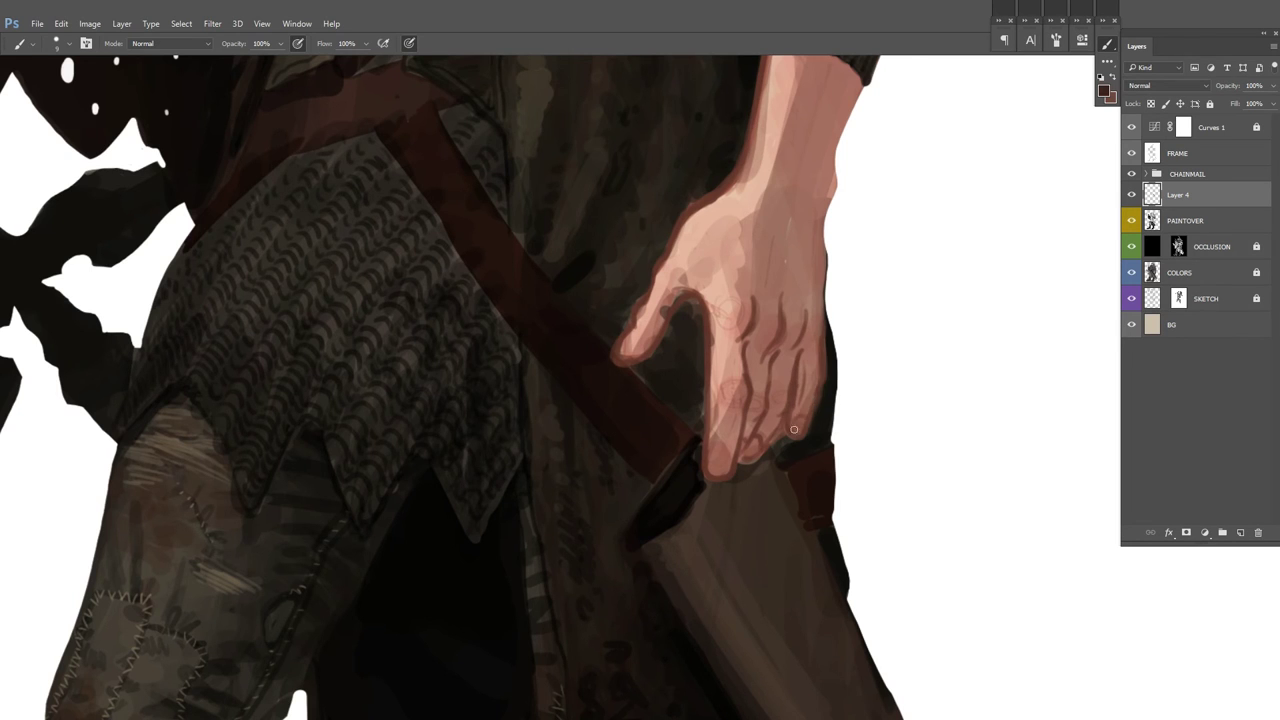
Step: Refine the lowered forearm's edge, knuckles and fingernail with sampled reddish tones
left_click_drag(872, 62, 838, 281)
left_click(730, 285, "alt")
mouse_move(730, 285)
left_mouse_down()
mouse_move(800, 312)
mouse_move(816, 334)
left_mouse_up()
mouse_move(828, 250)
left_mouse_down()
mouse_move(934, 351)
mouse_move(860, 330)
mouse_move(777, 369)
left_mouse_up()
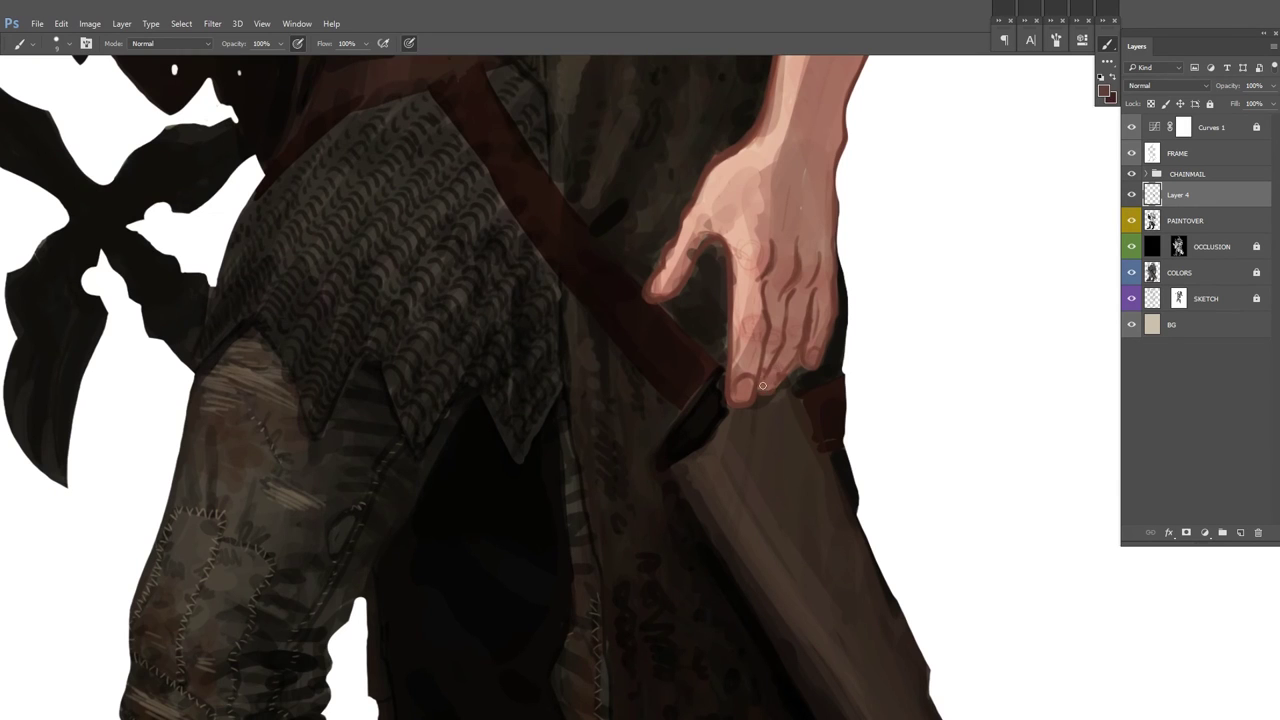
Step: Restore the canvas orientation and paint reddish-brown contours and warm knuckles on the raised fist
scroll(771, 386, "down", 5)
key("ctrl+0")
key("h")
scroll(829, 286, "up", 5)
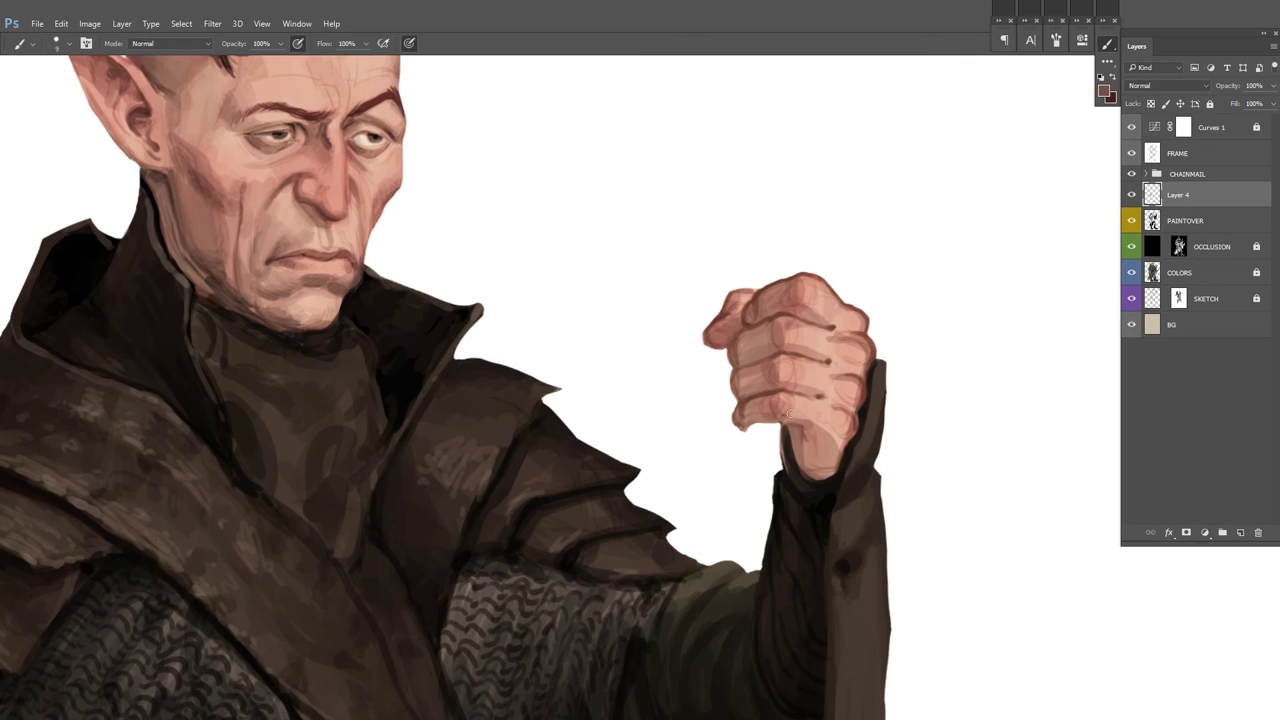
left_click_drag(796, 444, 812, 468)
left_click_drag(796, 280, 772, 396)
mouse_move(740, 330)
left_mouse_down()
mouse_move(866, 325)
mouse_move(854, 396)
mouse_move(819, 456)
left_mouse_up()
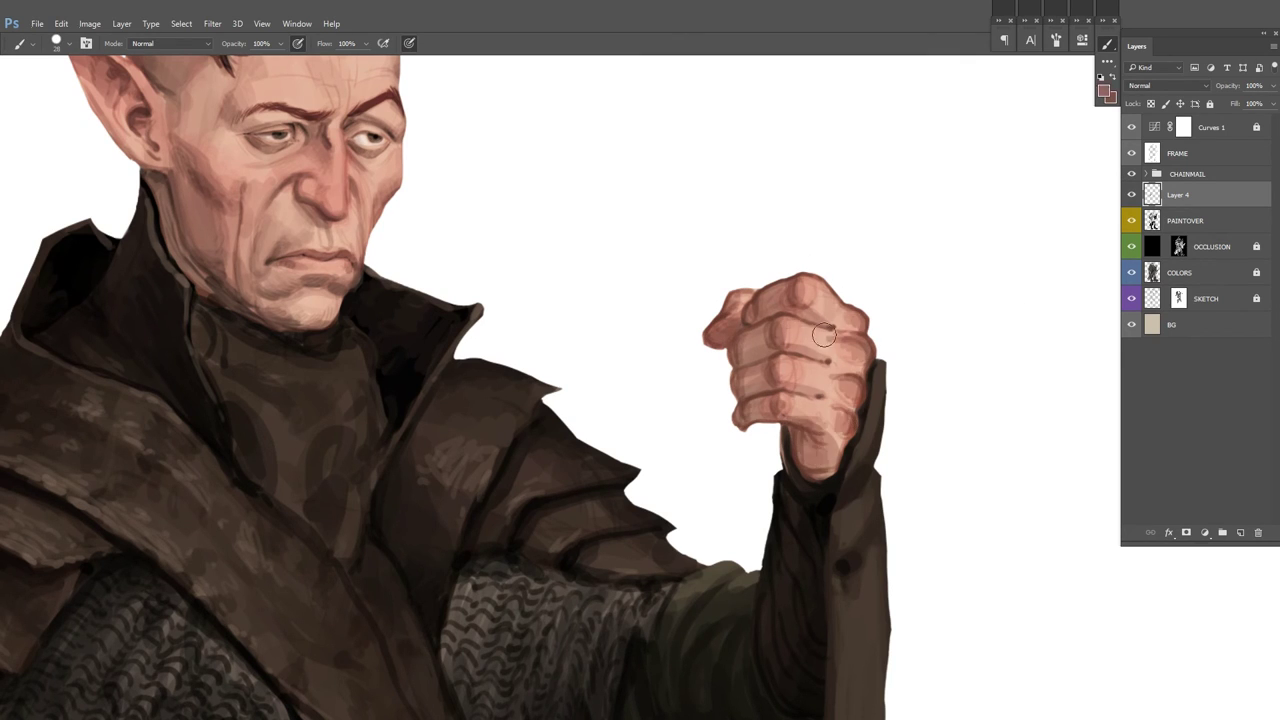
Step: Paint redder knuckles and sampled skin tones across the raised fist's finger joints with a 12 px brush
key("bracketleft")
key("bracketleft")
left_click_drag(782, 346, 800, 402)
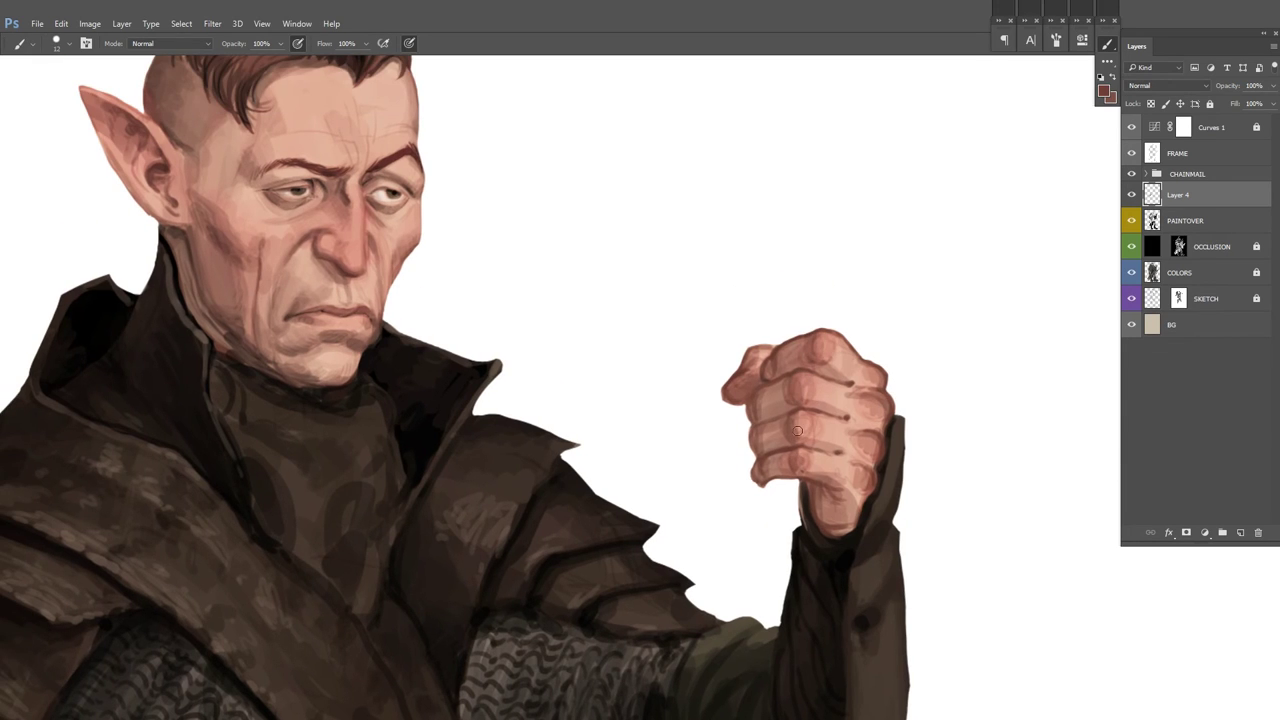
left_click_drag(866, 372, 856, 478)
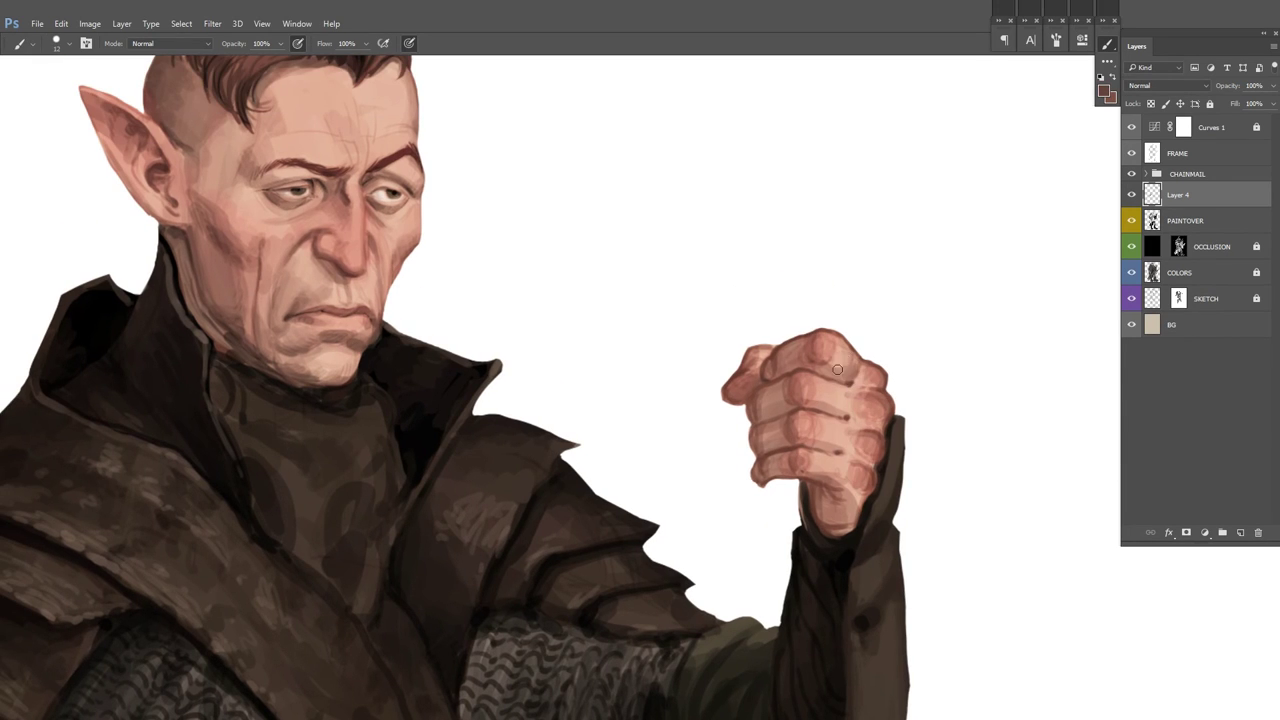
mouse_move(833, 372)
left_mouse_down()
mouse_move(834, 409)
mouse_move(880, 429)
mouse_move(876, 444)
left_mouse_up()
left_click(828, 481, "alt")
mouse_move(790, 380)
left_mouse_down()
mouse_move(852, 378)
mouse_move(844, 362)
left_mouse_up()
left_click(843, 409, "alt")
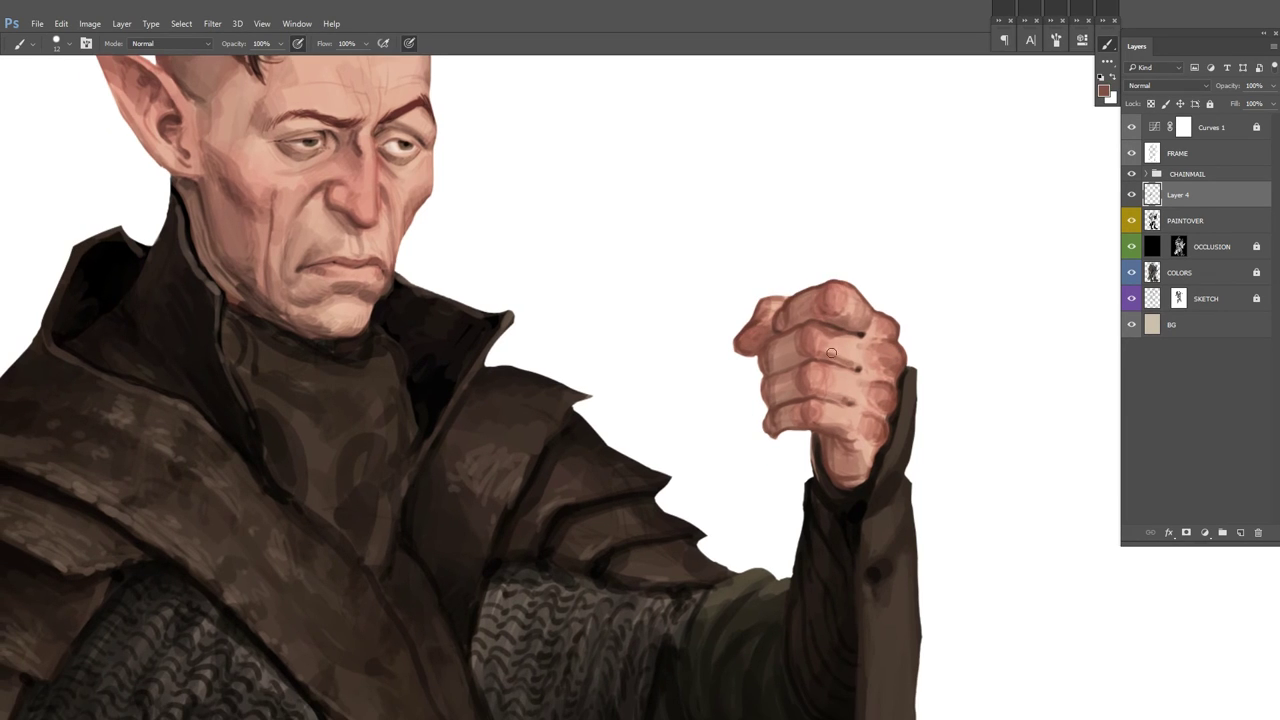
Step: Darken the raised fist's thumb and deepen the creases between its fingers, checking the shapes with the canvas flipped
key("]")
left_click(888, 430, "alt")
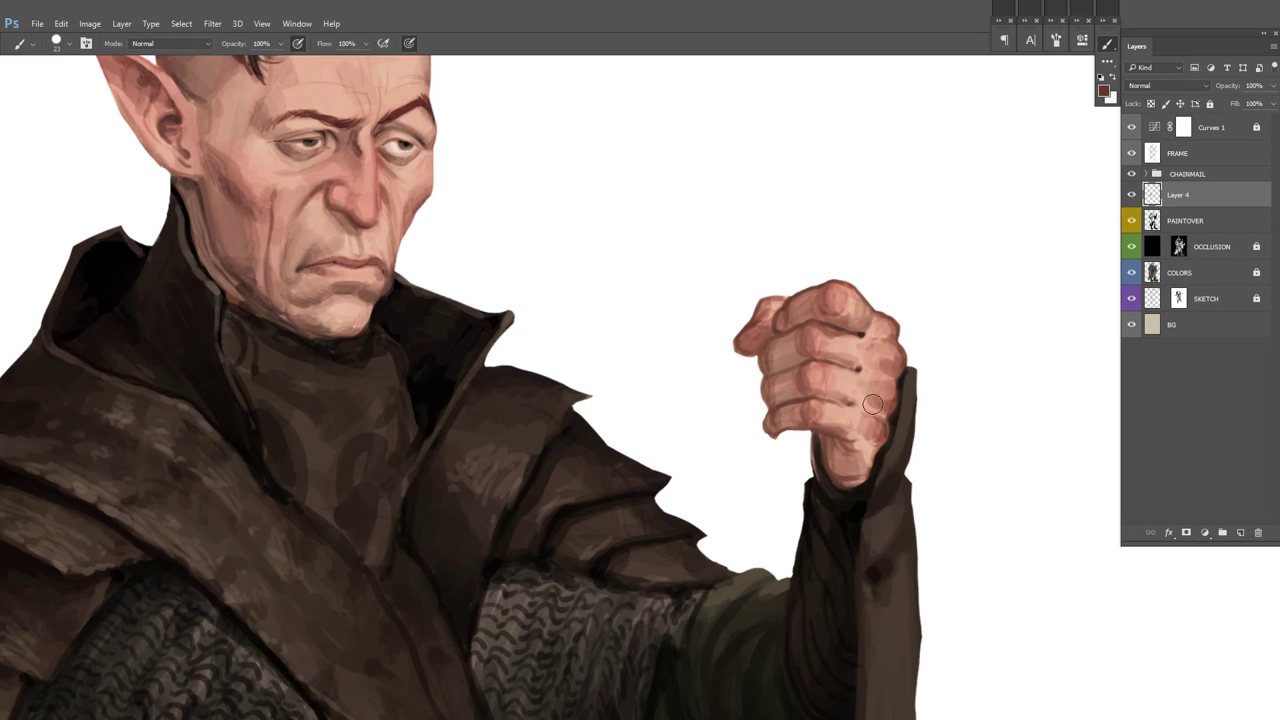
key("[")
key("[")
key("[")
key("d")
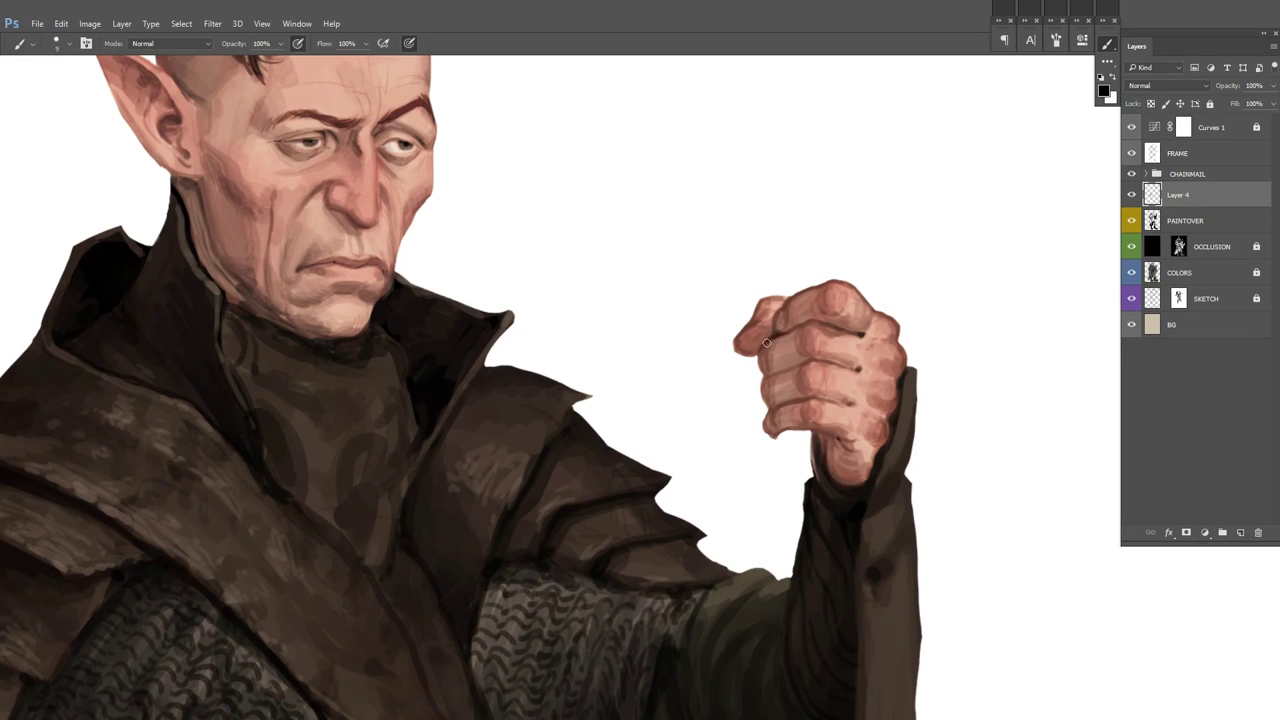
left_click_drag(773, 335, 800, 314)
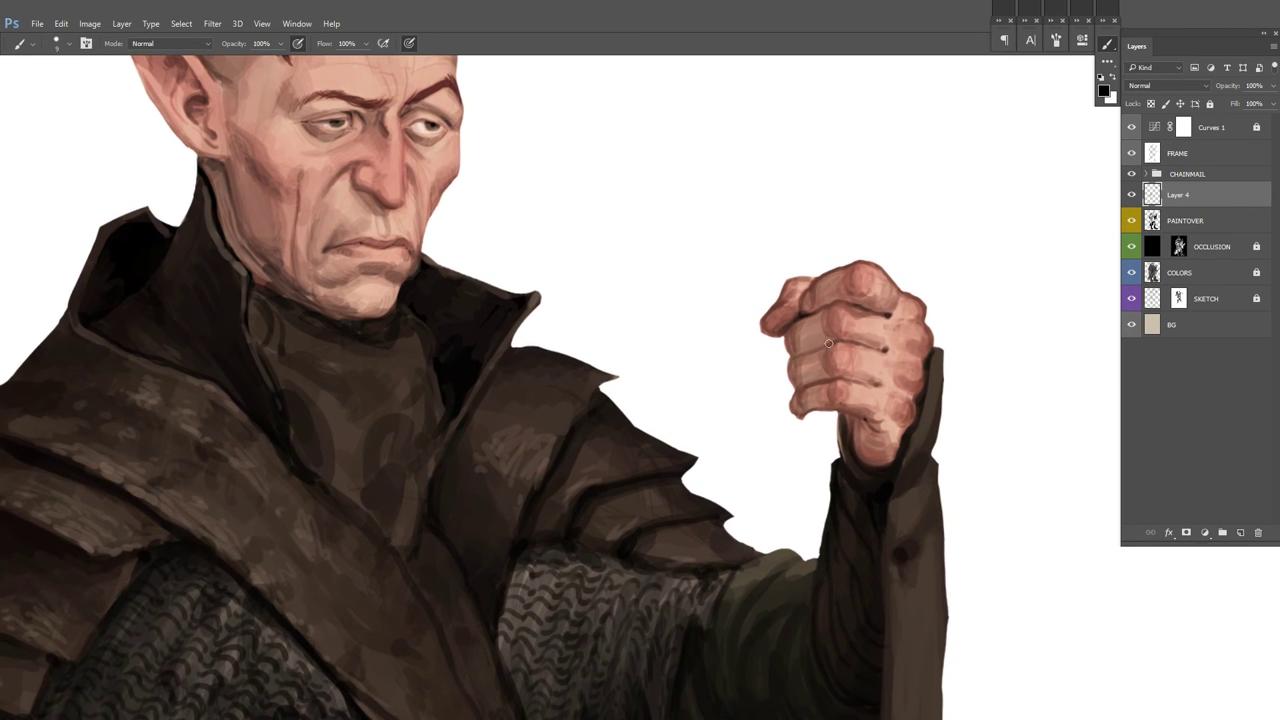
mouse_move(965, 335)
left_mouse_down()
mouse_move(691, 266)
mouse_move(722, 281)
left_mouse_up()
key("ctrl+shift+h")
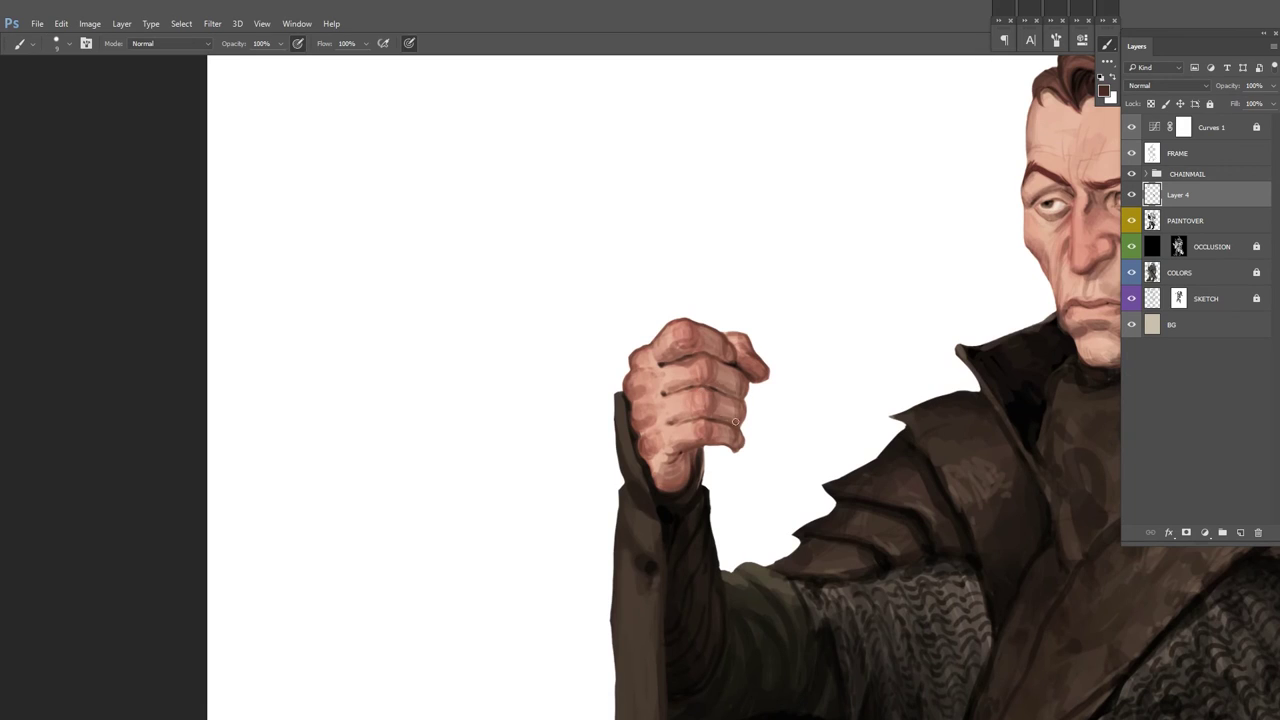
left_click_drag(877, 354, 731, 446)
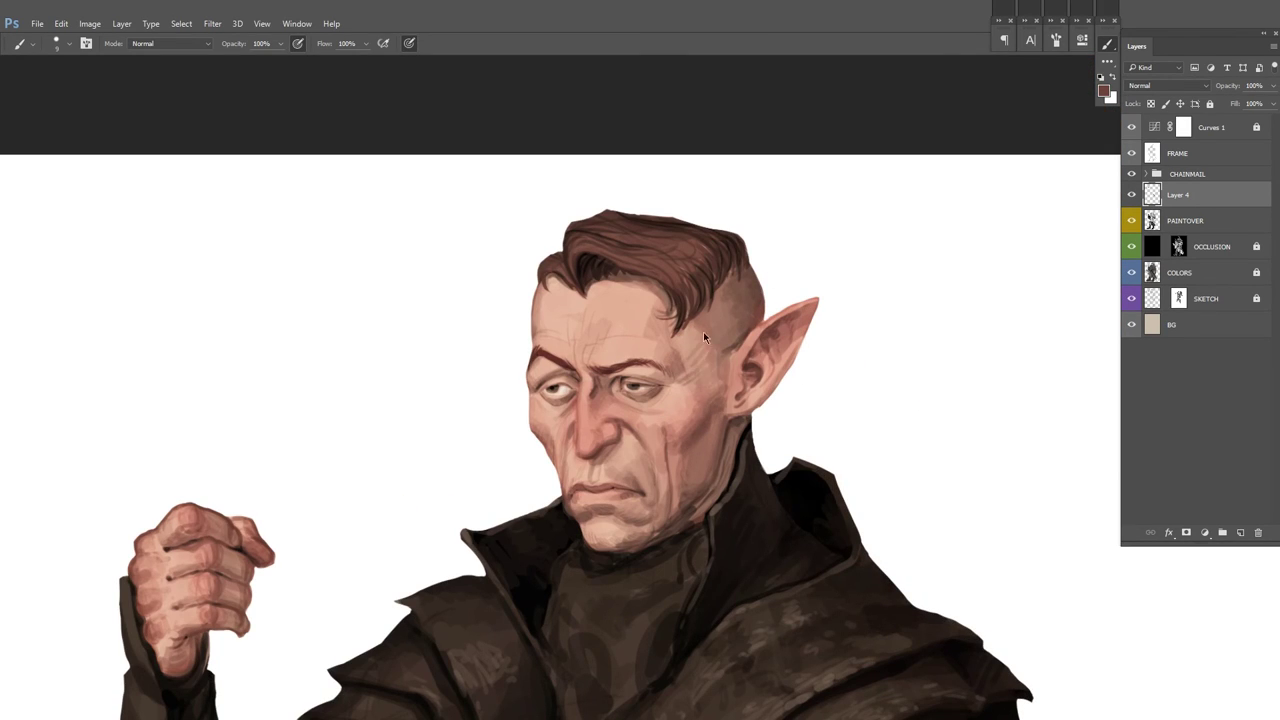
Step: Paint short dark stubble strokes on the shaved side of the head above the ear
right_click(697, 407)
right_click(793, 357)
left_click_drag(730, 220, 780, 224)
right_click(782, 350)
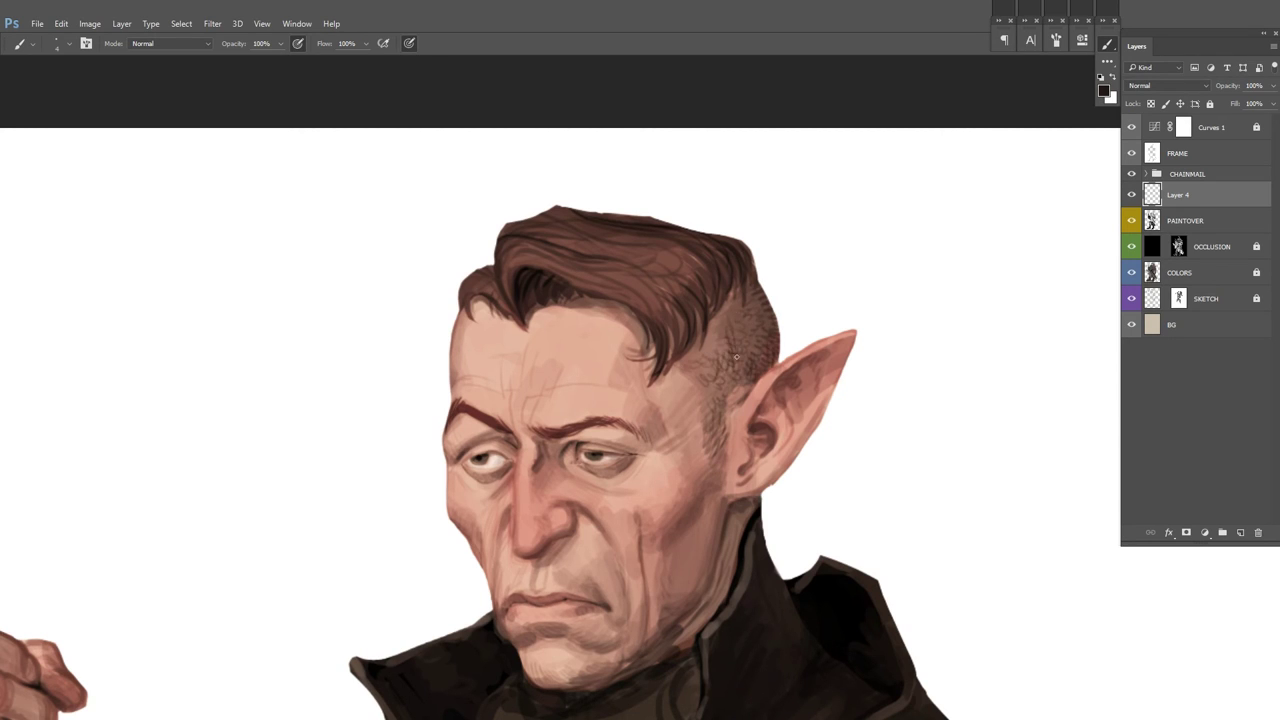
Step: Add darker strands to the swept hair and denser stubble to the shaved temple with a very small brush
left_click(692, 278, "alt")
key("d")
right_click(800, 214)
key("Return")
key("bracketleft")
right_click(772, 300)
key("Return")
right_click(740, 292)
key("Return")
key("ctrl+minus")
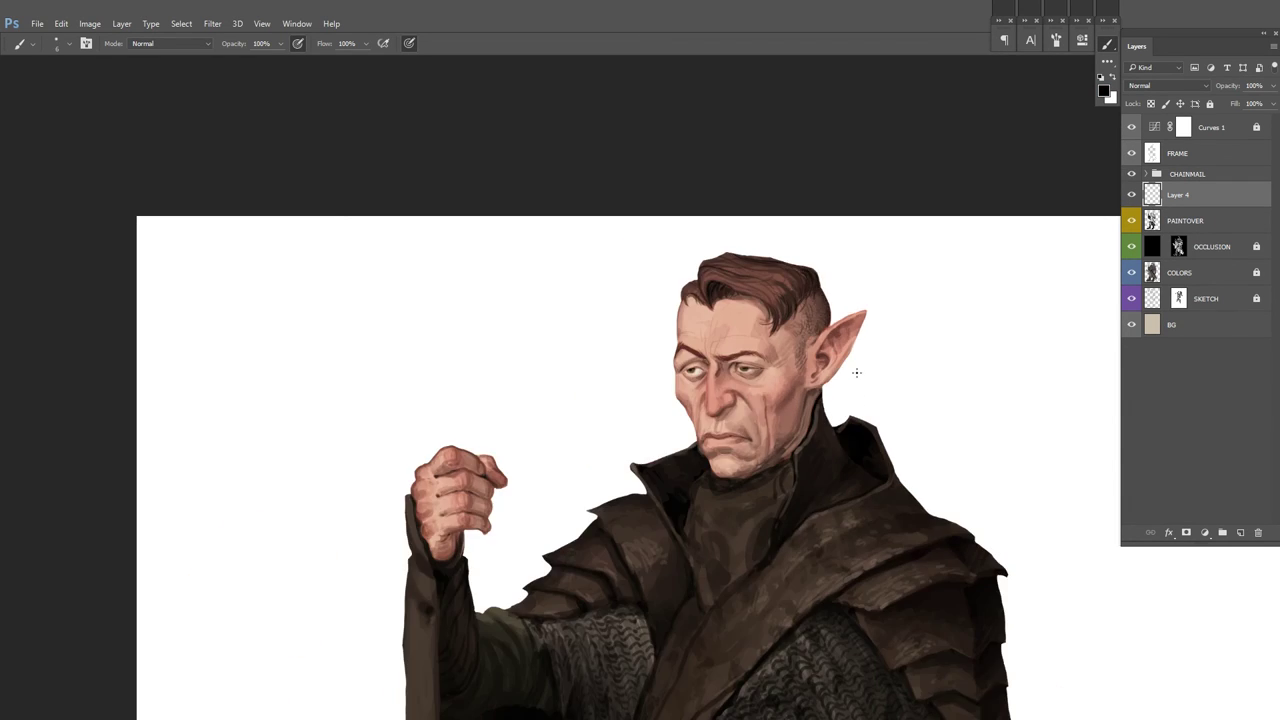
Step: Restore the canvas orientation and blend a sampled skin tone into the stubble at the temple
key("h")
key("ctrl+plus")
left_click(640, 263, "alt")
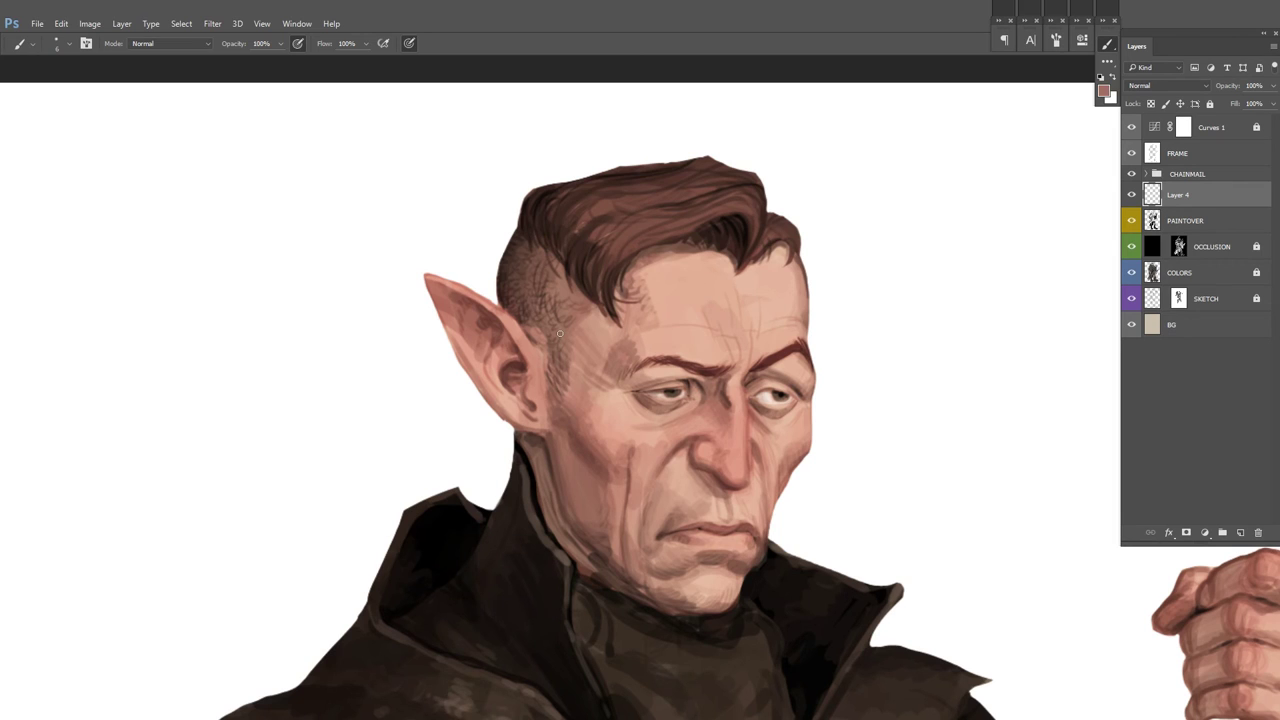
Step: Pick a dark brown and paint over both eyebrows with fine strokes
scroll(875, 327, "up", 2)
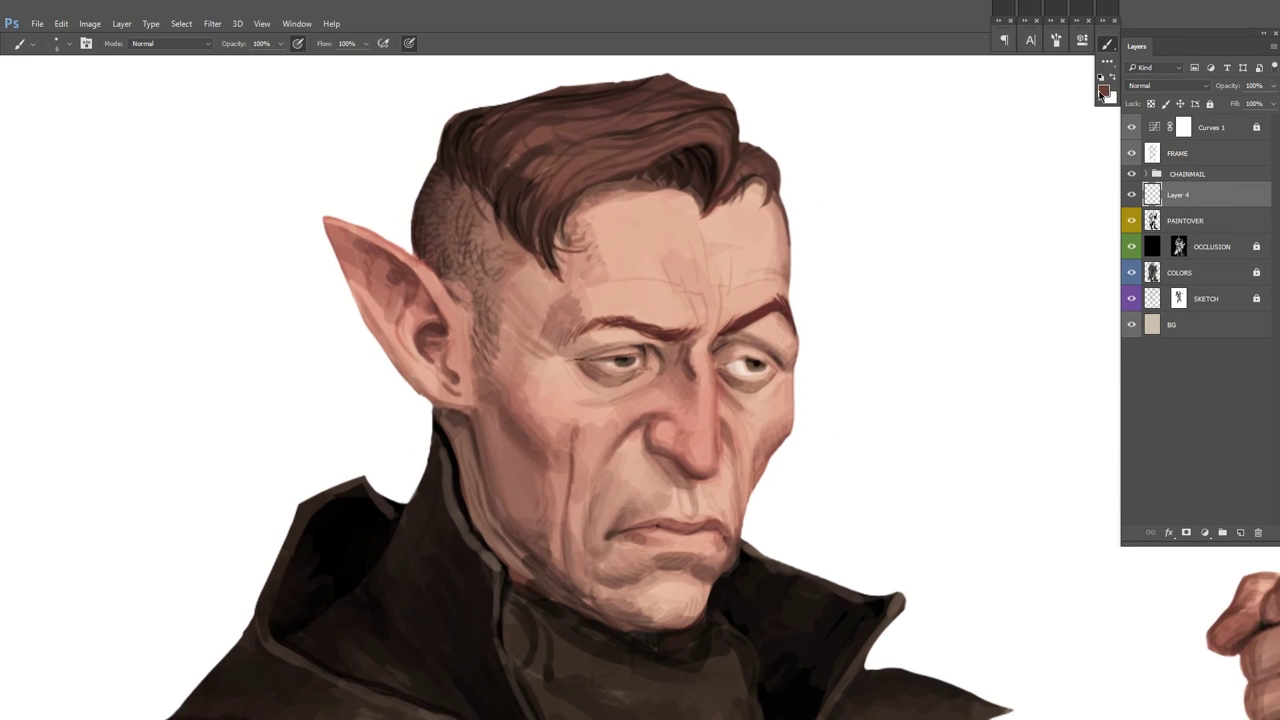
key("Return")
left_click_drag(658, 326, 785, 310)
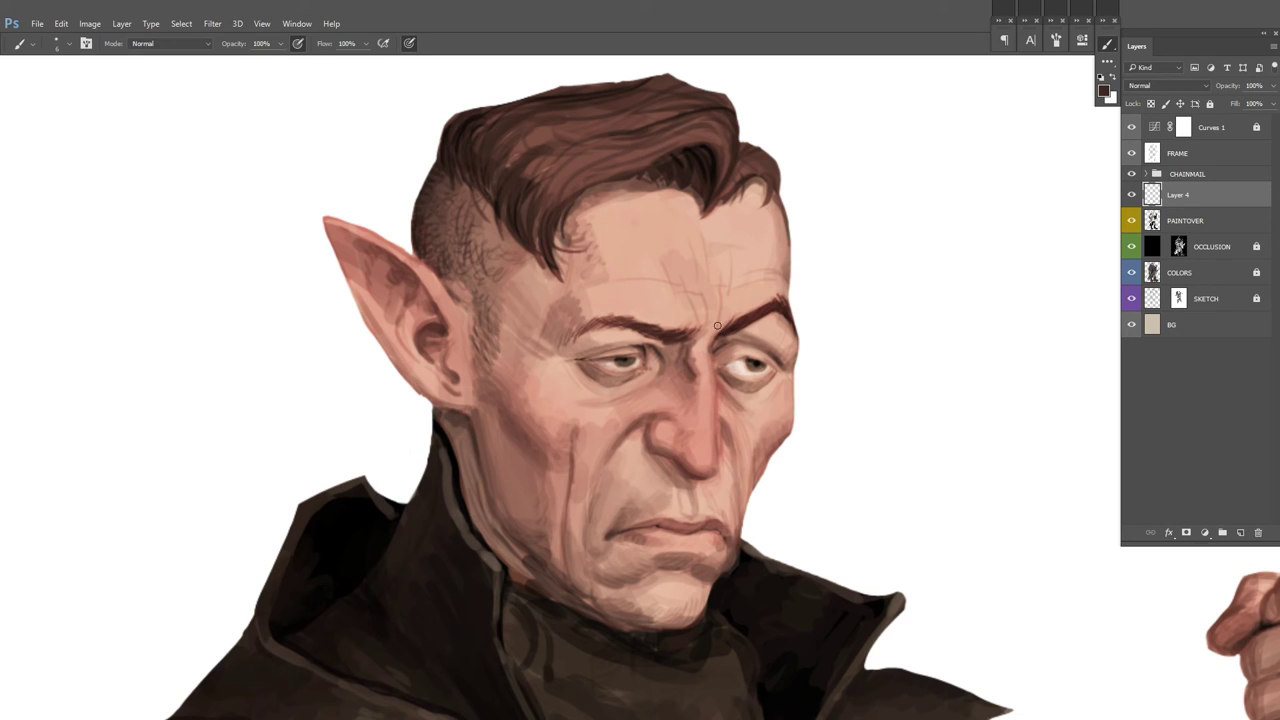
Step: Sample a light skin tone and paint highlights beside the nose and on the upper cheek
scroll(784, 327, "down", 1)
scroll(562, 320, "up", 2)
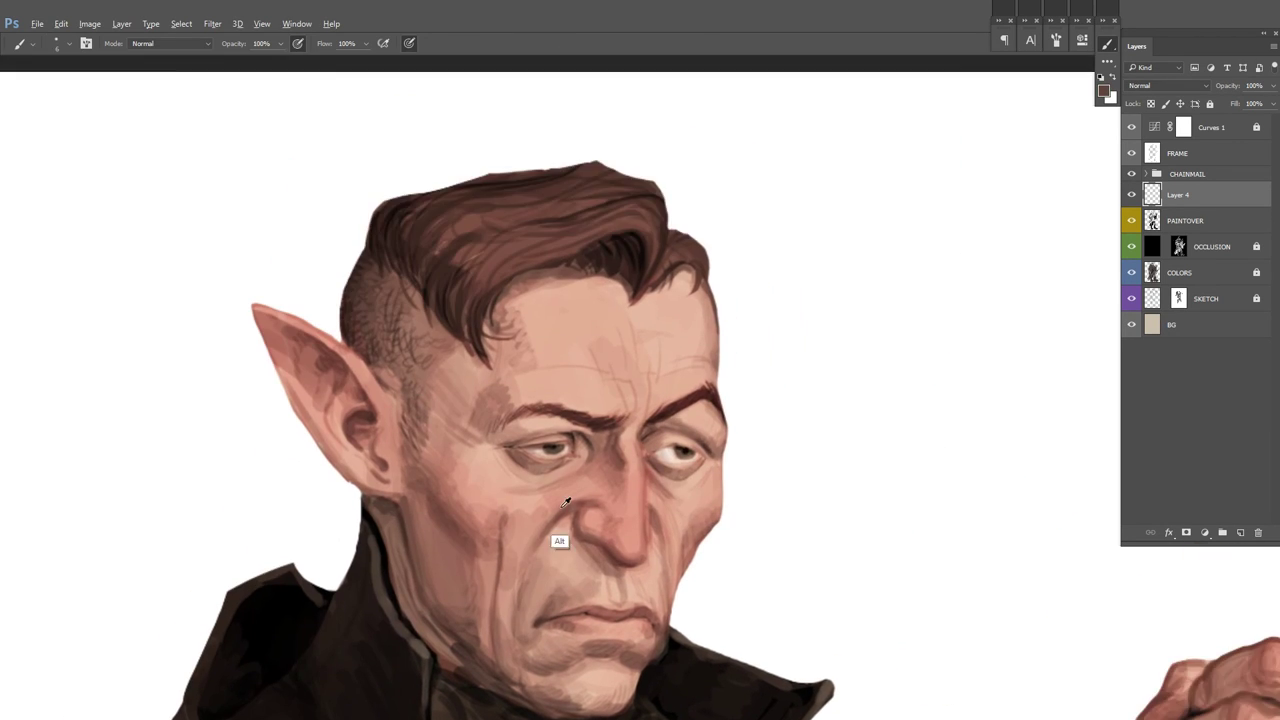
scroll(708, 328, "down", 2)
left_click(708, 328, "alt")
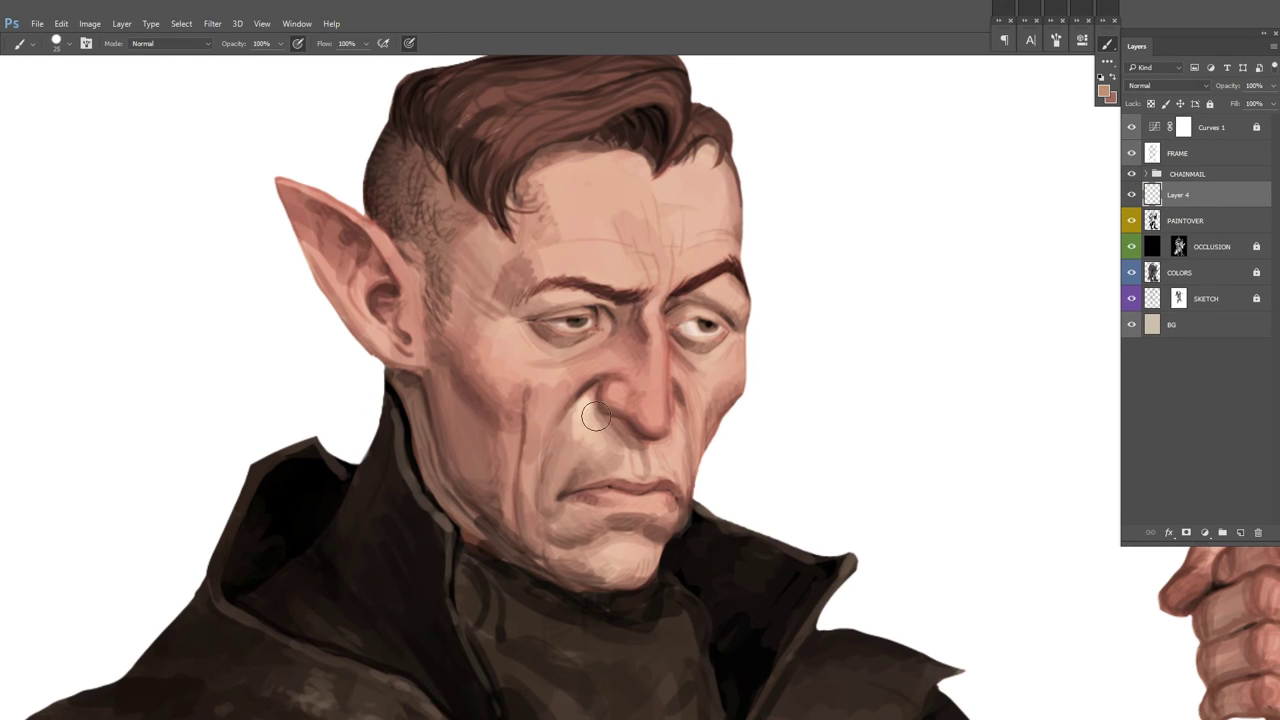
left_click_drag(766, 286, 726, 316)
left_click_drag(511, 300, 569, 338)
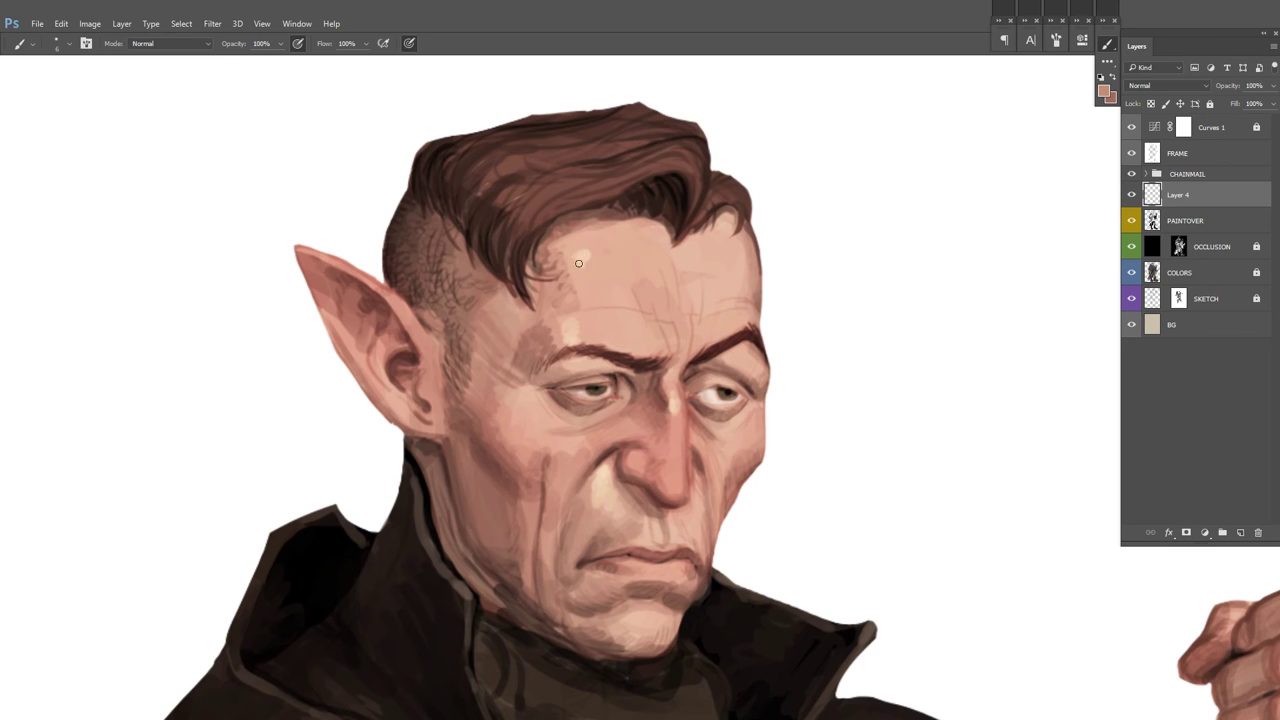
Step: Paint light skin highlights on the forehead near the hairline and on the cheek below the eye
mouse_move(587, 259)
left_mouse_down()
mouse_move(840, 240)
mouse_move(580, 471)
mouse_move(620, 400)
mouse_move(686, 347)
mouse_move(740, 409)
mouse_move(737, 457)
mouse_move(794, 494)
left_mouse_up()
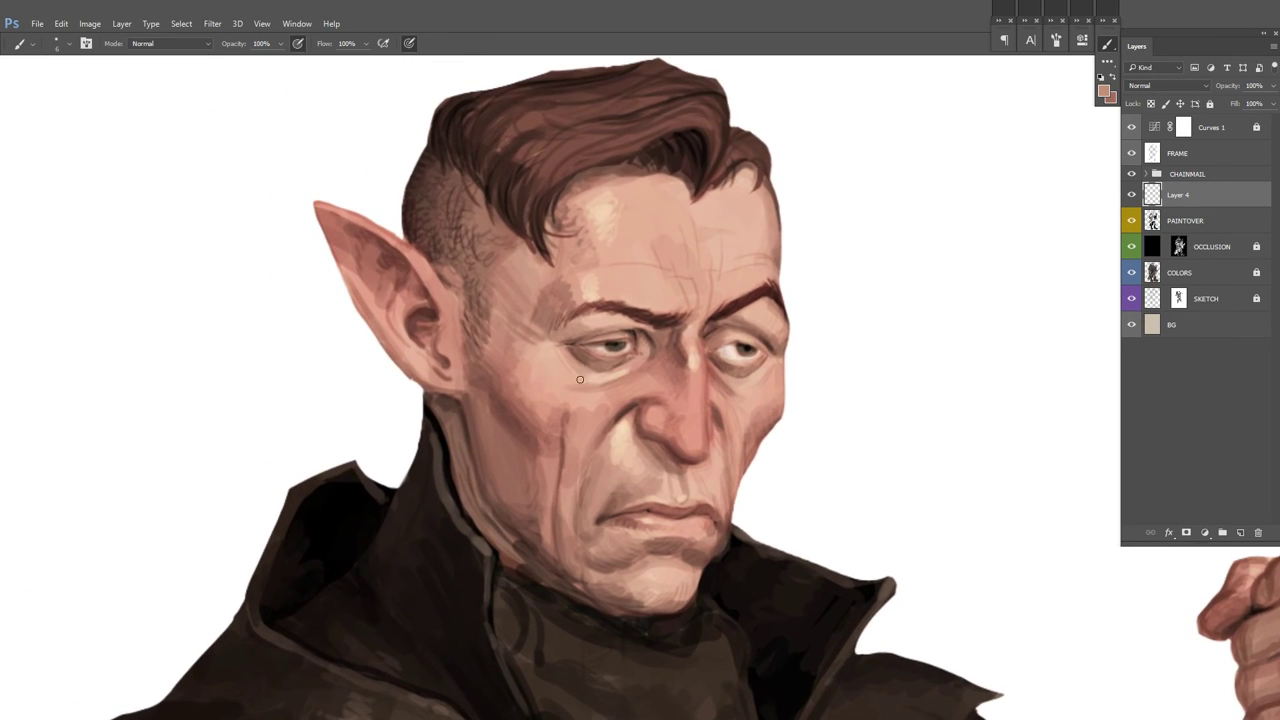
left_click_drag(661, 418, 518, 444)
left_click(513, 444, "alt")
left_click_drag(440, 415, 509, 459)
left_click_drag(756, 276, 804, 316)
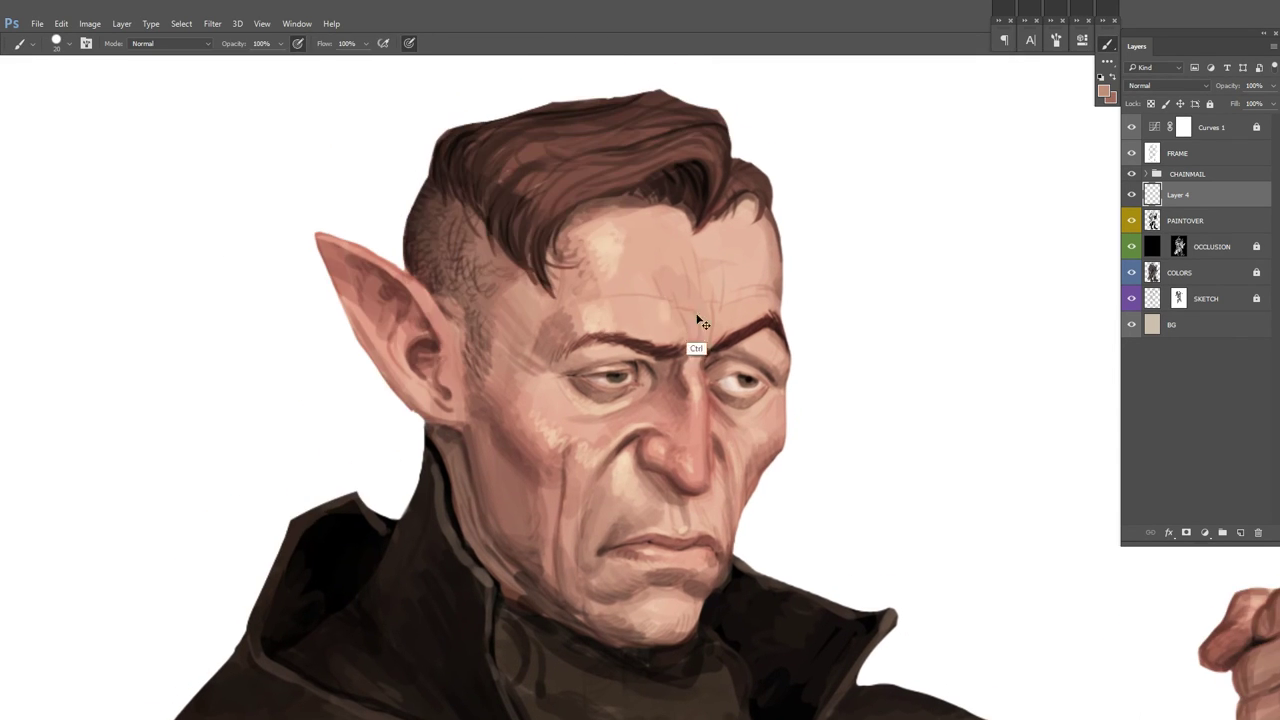
Step: Add light skin strokes to the frown creases between the eyebrows
left_click_drag(623, 566, 568, 396)
scroll(568, 396, "right", 2)
scroll(623, 343, "down", 5)
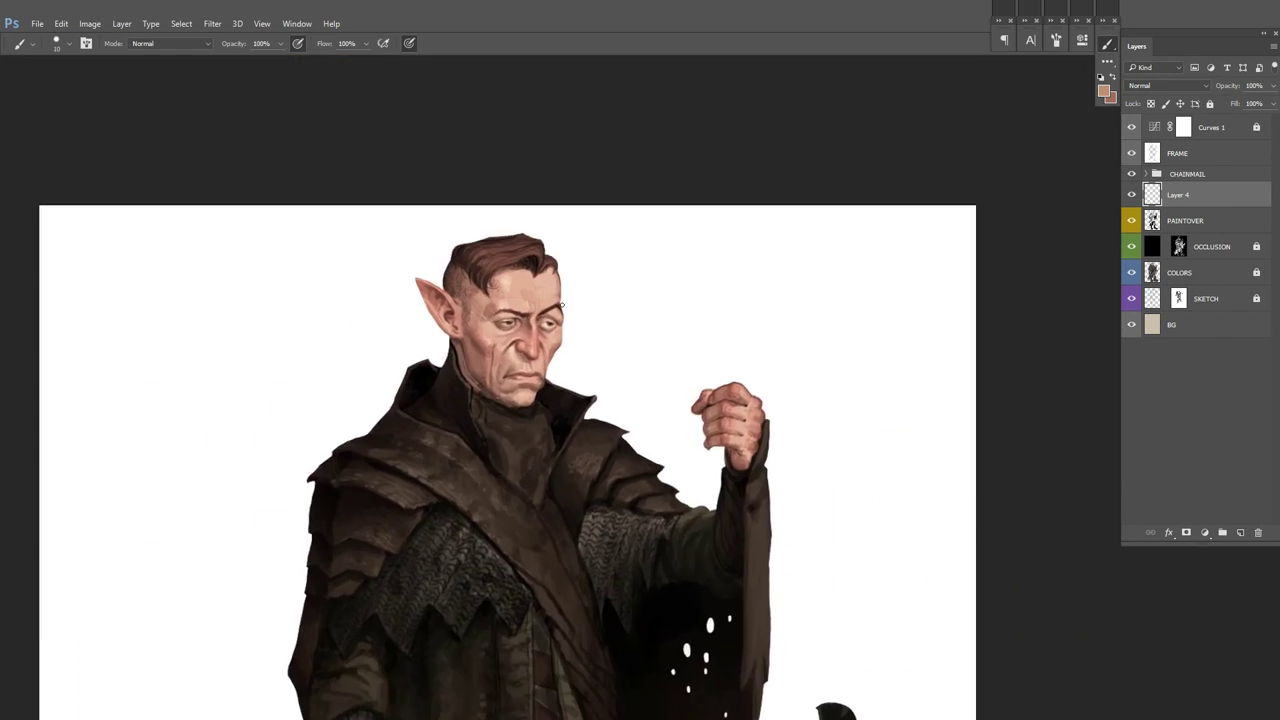
scroll(583, 294, "up", 4)
scroll(630, 292, "up", 2)
scroll(649, 337, "up", 3)
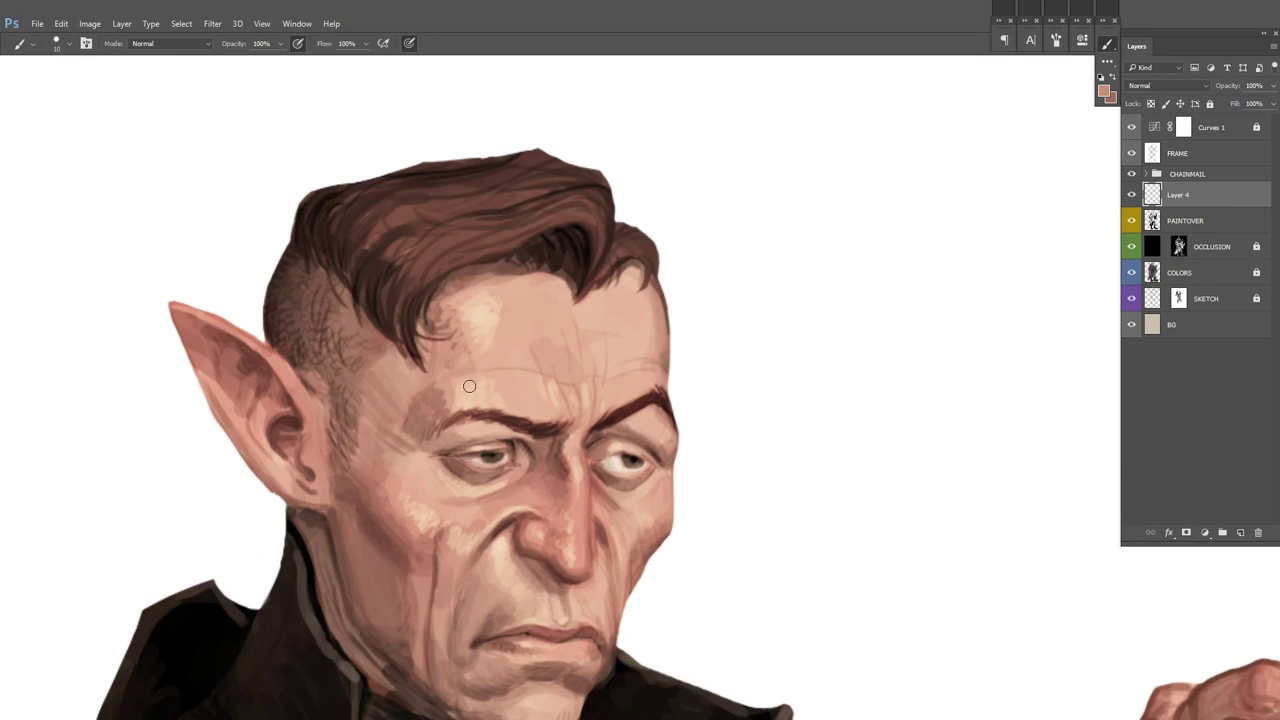
Step: Flip the canvas horizontally and refine the inner ear shadows with sampled reddish browns and a small brush
scroll(477, 371, "down", 3)
key("ctrl+shift+h")
scroll(841, 321, "up", 1)
key("d")
scroll(470, 390, "up", 1)
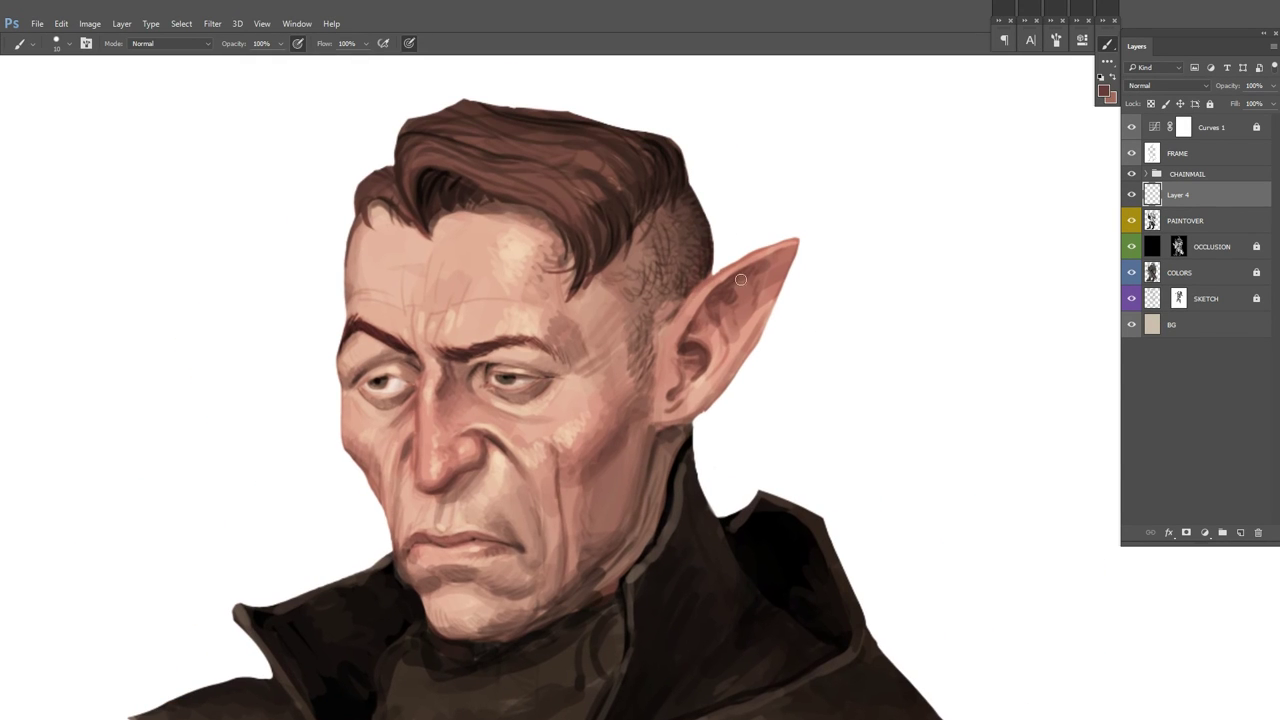
left_click_drag(687, 345, 690, 288)
left_click(701, 360, "alt")
left_click(726, 391, "alt")
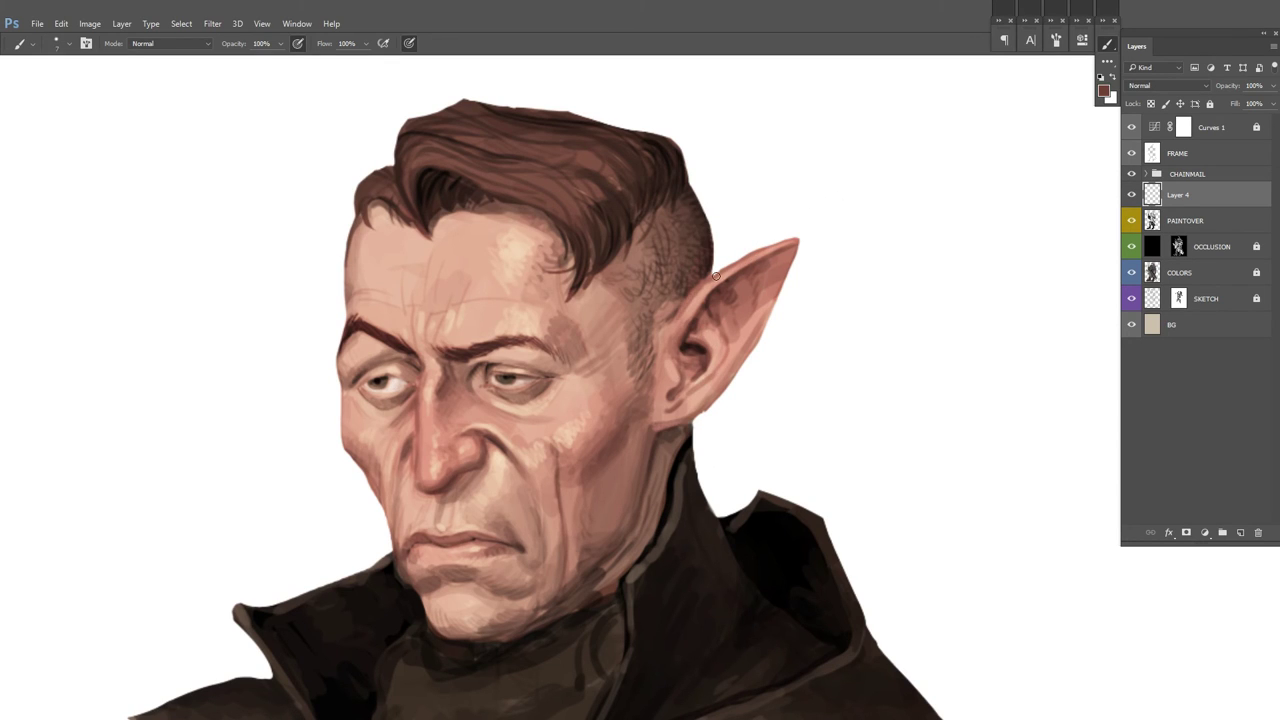
key("d")
left_click_drag(686, 432, 711, 332)
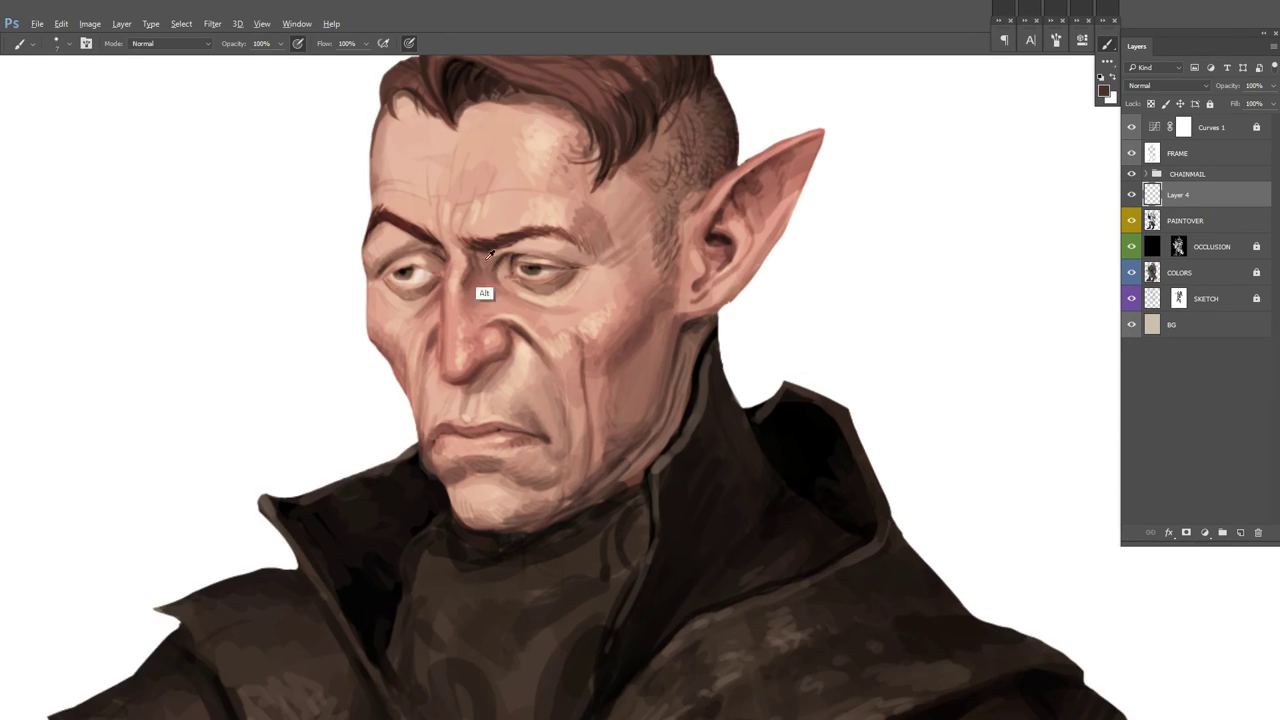
Step: Sample dark tones, refine the shadows around the eyes and nose, and restore the canvas orientation
left_click_drag(559, 522, 533, 537)
left_click(533, 537, "alt")
left_click_drag(594, 488, 541, 538)
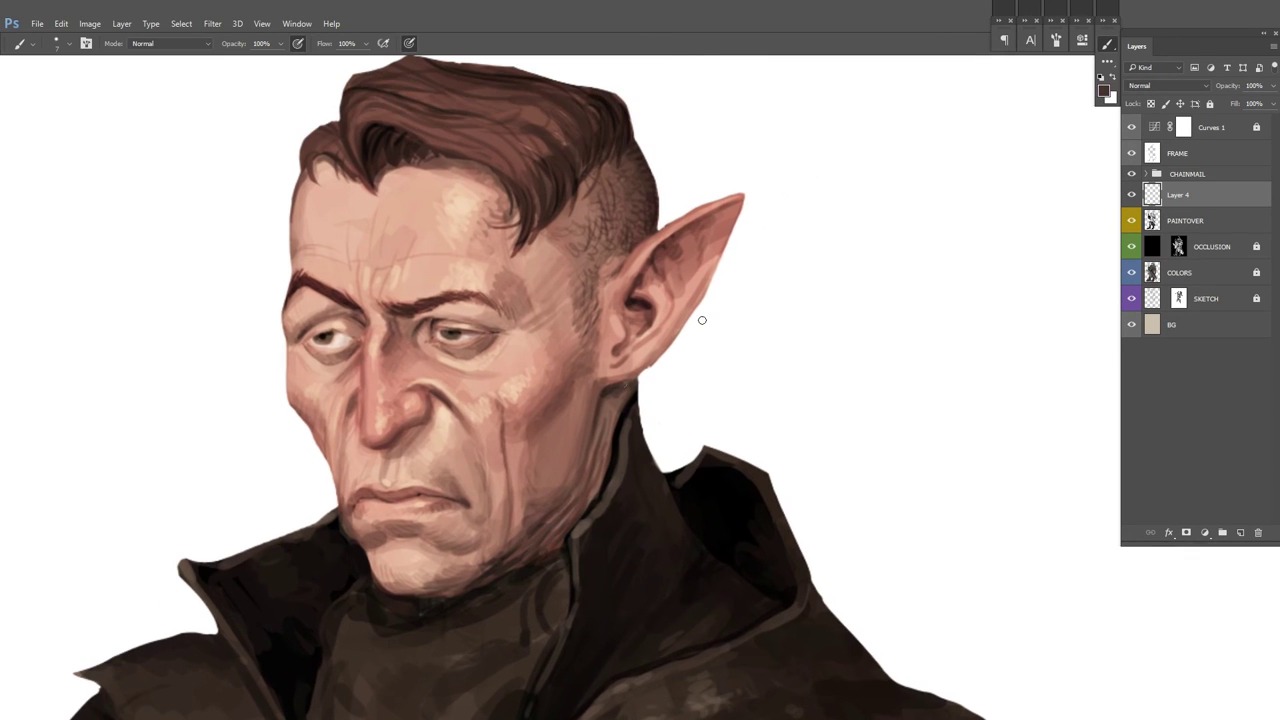
right_click(762, 351)
double_click(731, 466)
left_click_drag(666, 311, 724, 305)
key("ctrl+shift+h")
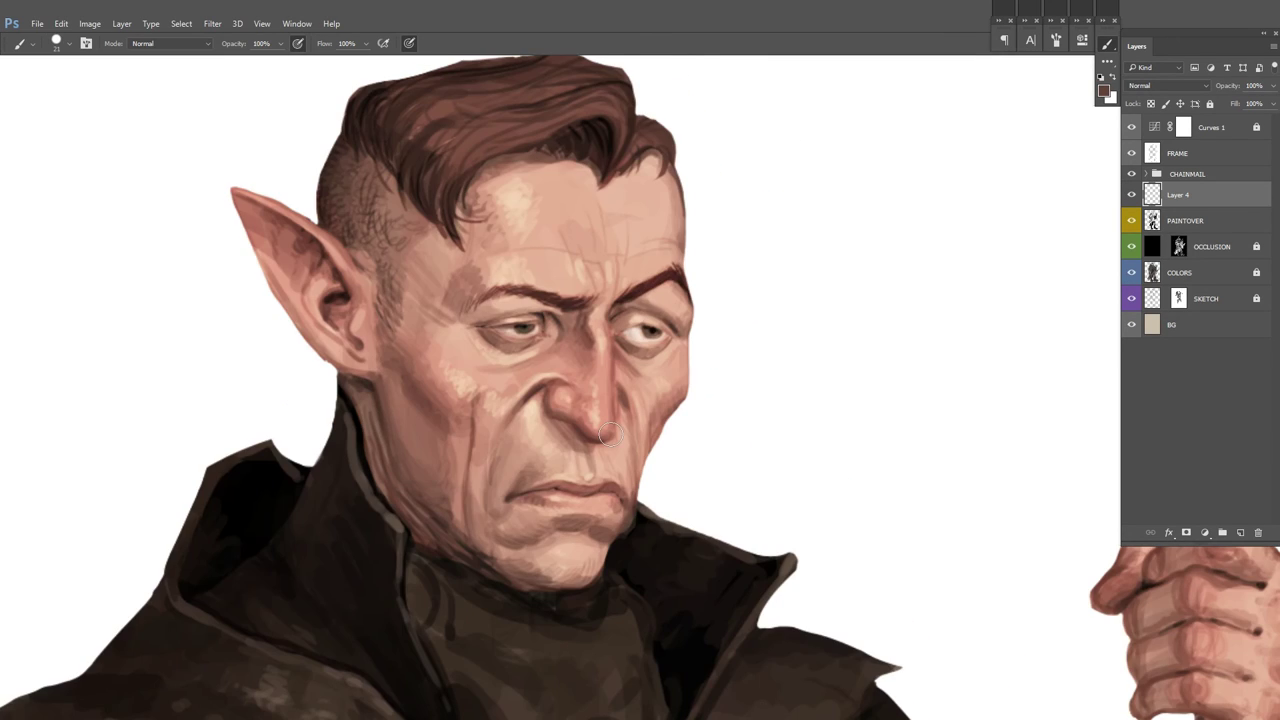
Step: Merge Layer 4 down into the PAINTOVER layer and return to the Brush tool
key("ctrl+0")
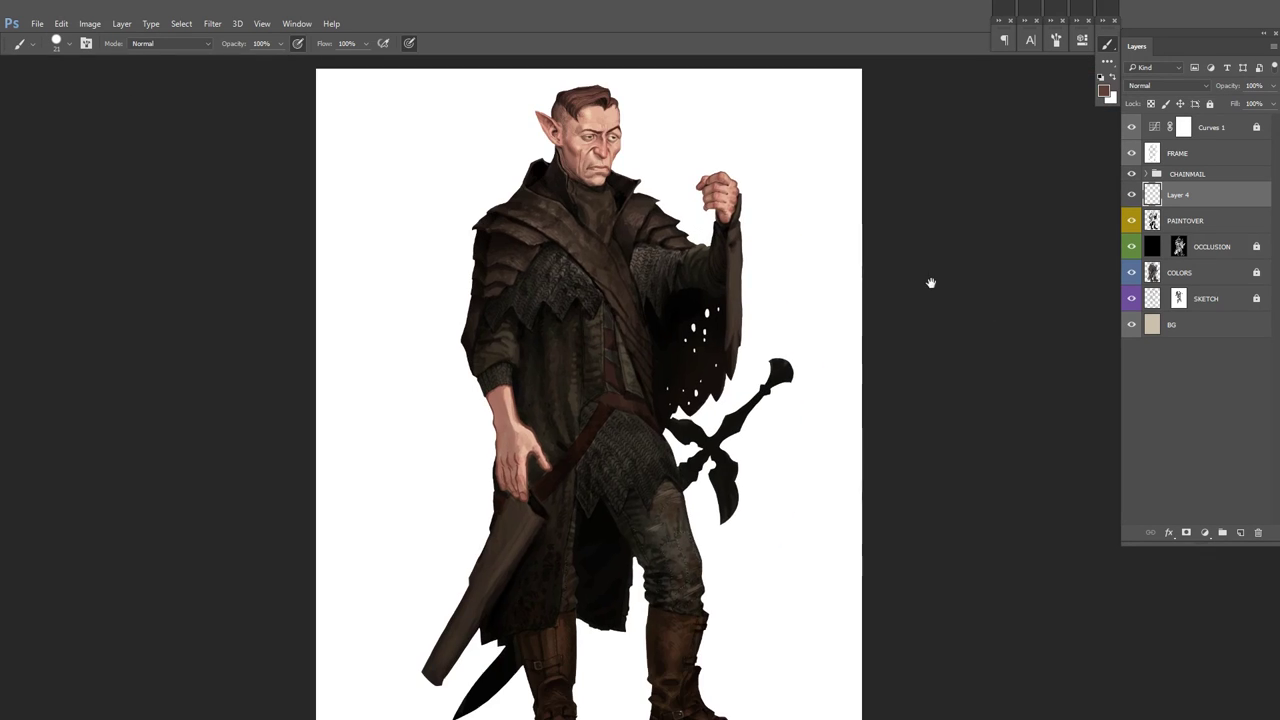
key("Delete")
scroll(520, 519, "up", 4)
key("ctrl+b")
key("Escape")
key("b")
Step: Sample skin tones from the lowered hand and blend them over its back, fingers and wrist
mouse_move(465, 350)
left_mouse_down()
mouse_move(438, 392)
mouse_move(450, 468)
left_mouse_up()
scroll(499, 342, "down", 3)
left_click_drag(499, 342, 475, 258)
left_click_drag(708, 324, 608, 349)
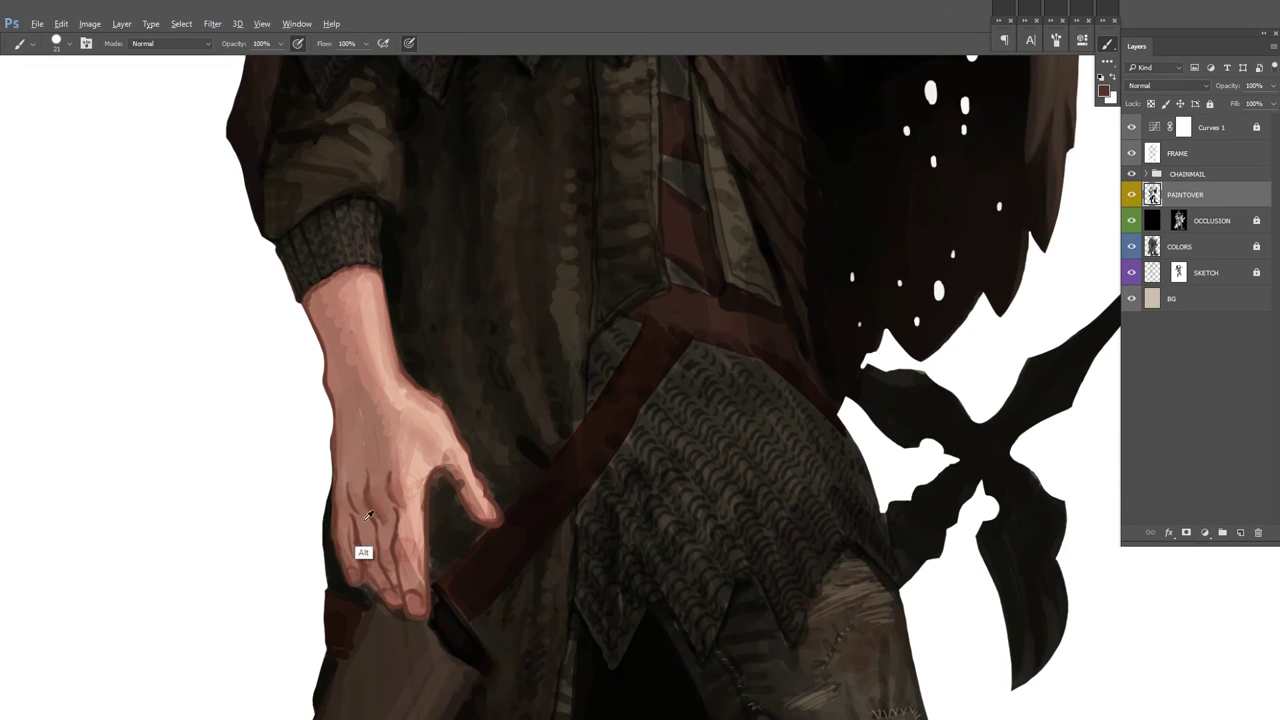
left_click(372, 478, "alt")
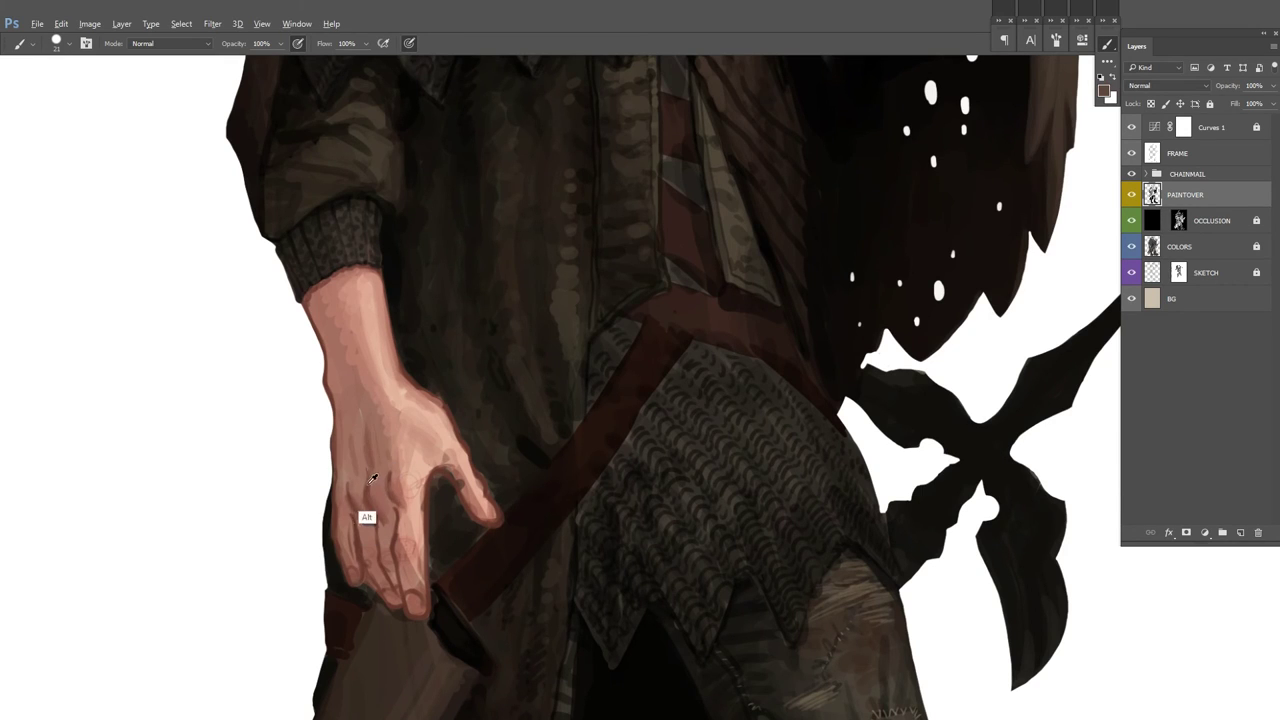
left_click(435, 446, "alt")
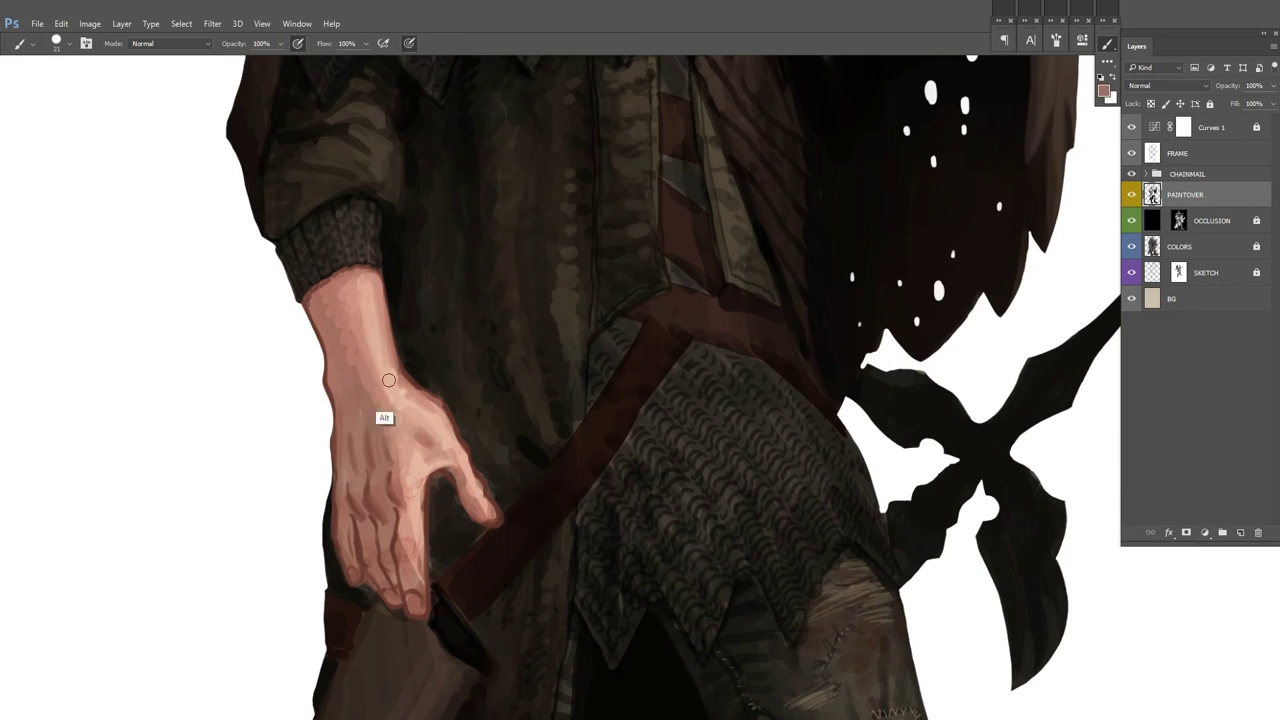
left_click(390, 400, "alt")
left_click(464, 486, "alt")
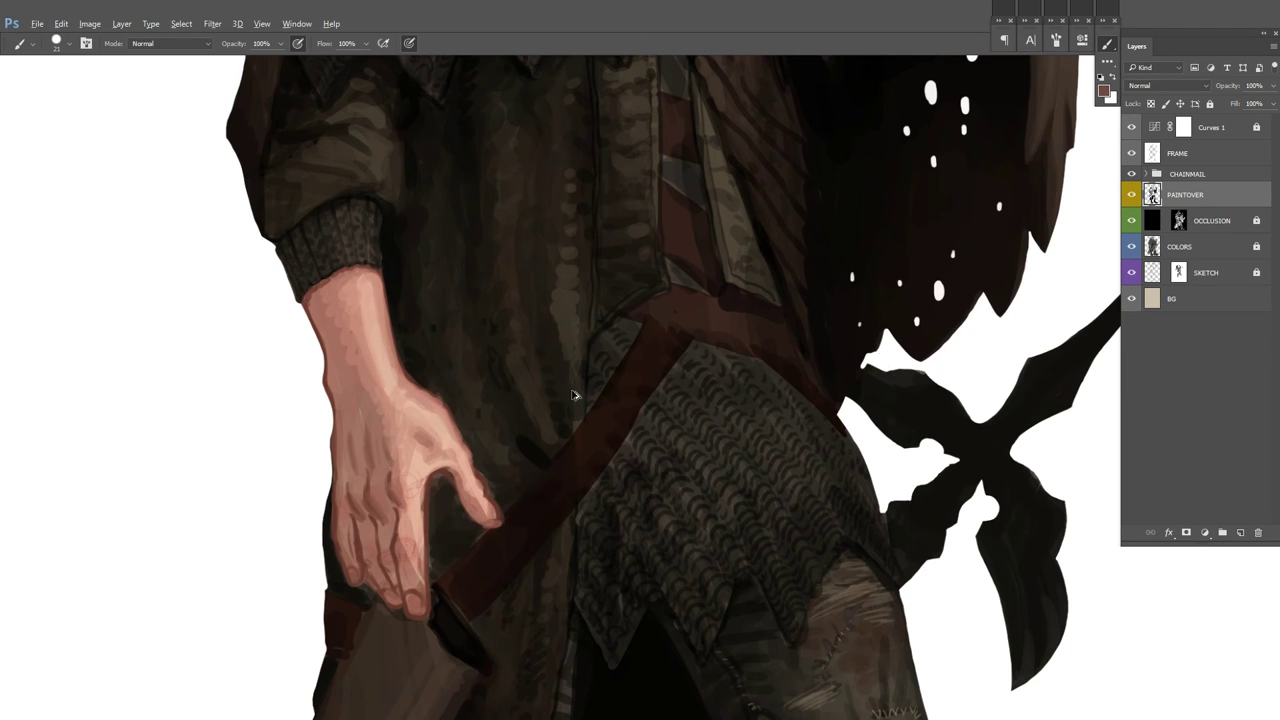
left_click(365, 319, "alt")
left_click(331, 365, "alt")
Step: Flip the canvas horizontally and clean up the lowered hand's outline around the thumb and fingertips with sampled dark tones
key("h")
key("ctrl+shift+h")
left_click(637, 368, "alt")
key("[")
key("[")
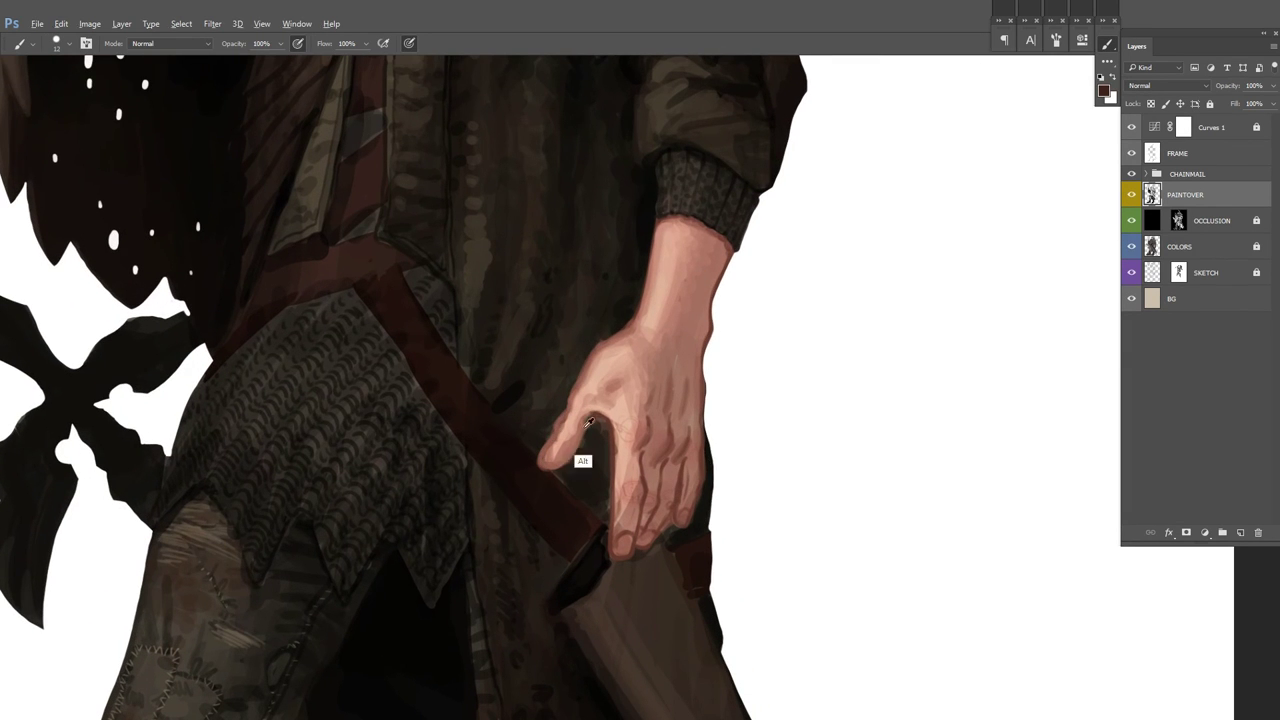
scroll(595, 416, "down", 2)
key("]")
key("]")
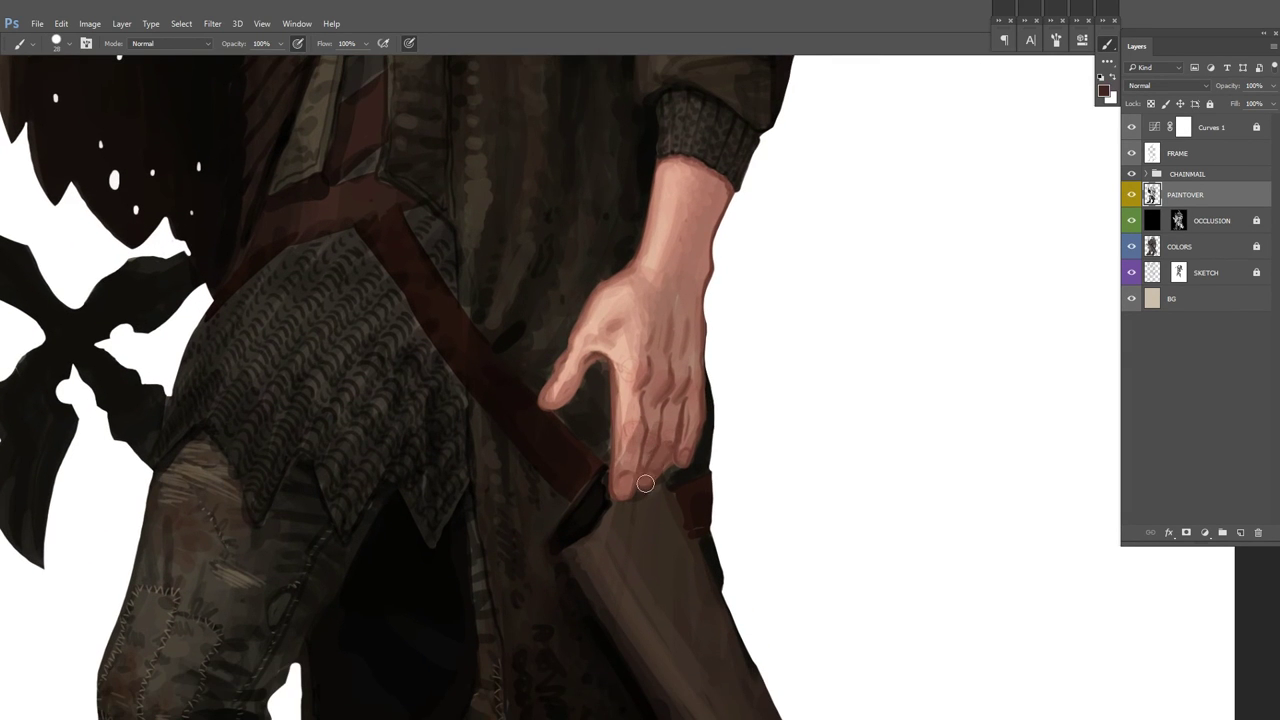
Step: Shade the wrist below the knitted cuff and sample a mid skin tone for the hand with a smaller brush
scroll(660, 440, "up", 2)
scroll(660, 440, "right", 2)
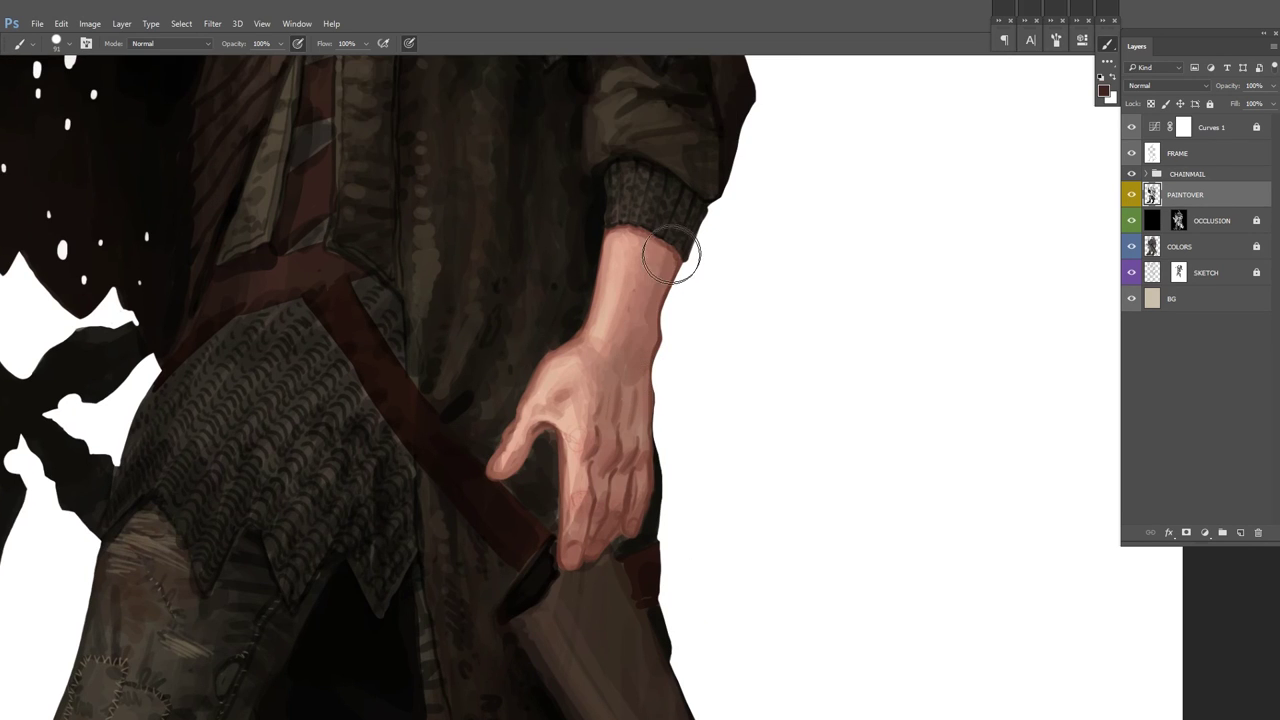
left_click(514, 491, "alt")
right_click(520, 420)
key("Escape")
scroll(530, 445, "up", 1)
scroll(530, 445, "right", 1)
scroll(573, 451, "down", 1)
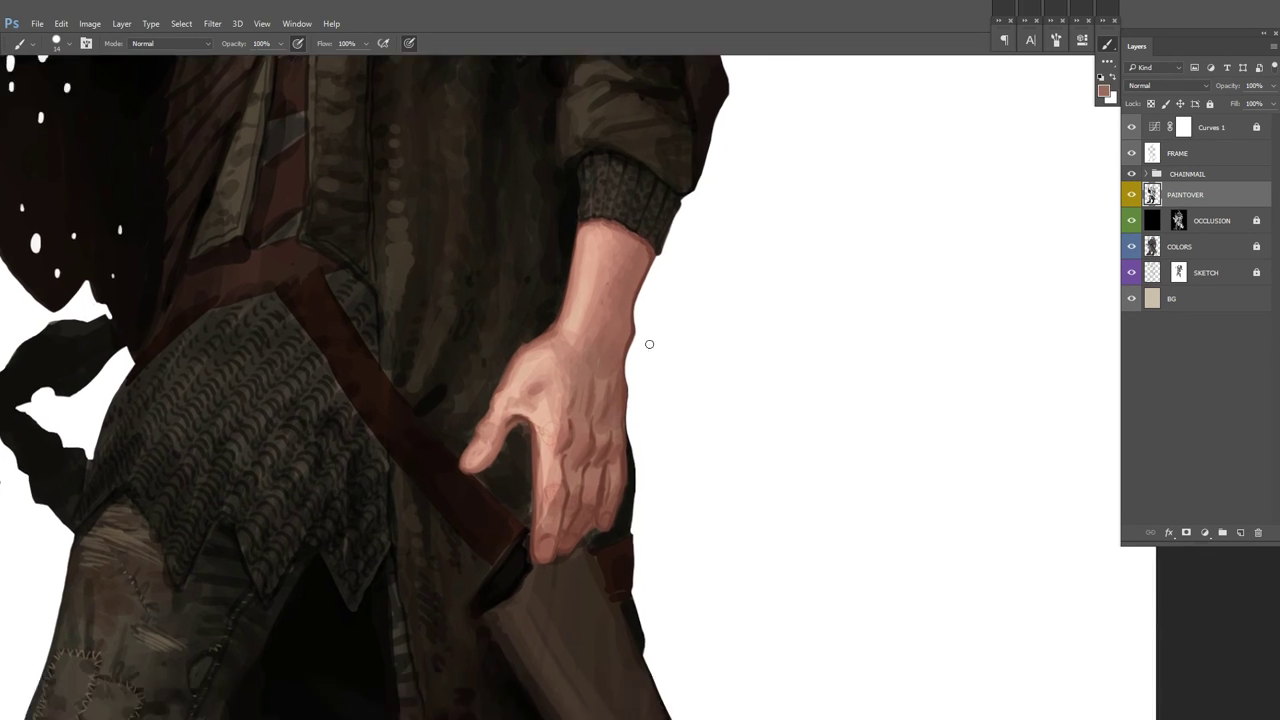
Step: Define the lowered hand's index finger and paint dark gaps between the fingers with a very small brush
left_click_drag(538, 430, 540, 472)
left_click_drag(542, 500, 546, 530)
key("d")
scroll(610, 456, "up", 1)
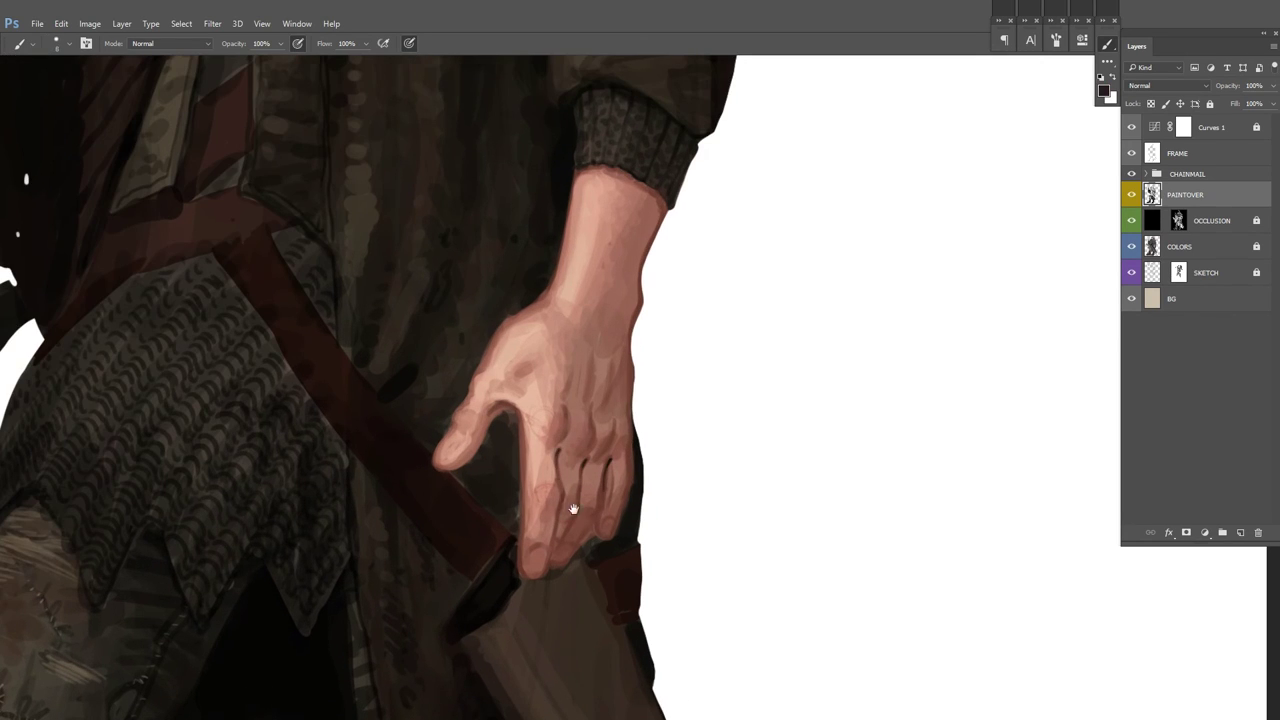
scroll(558, 453, "down", 1)
left_click_drag(647, 371, 669, 319)
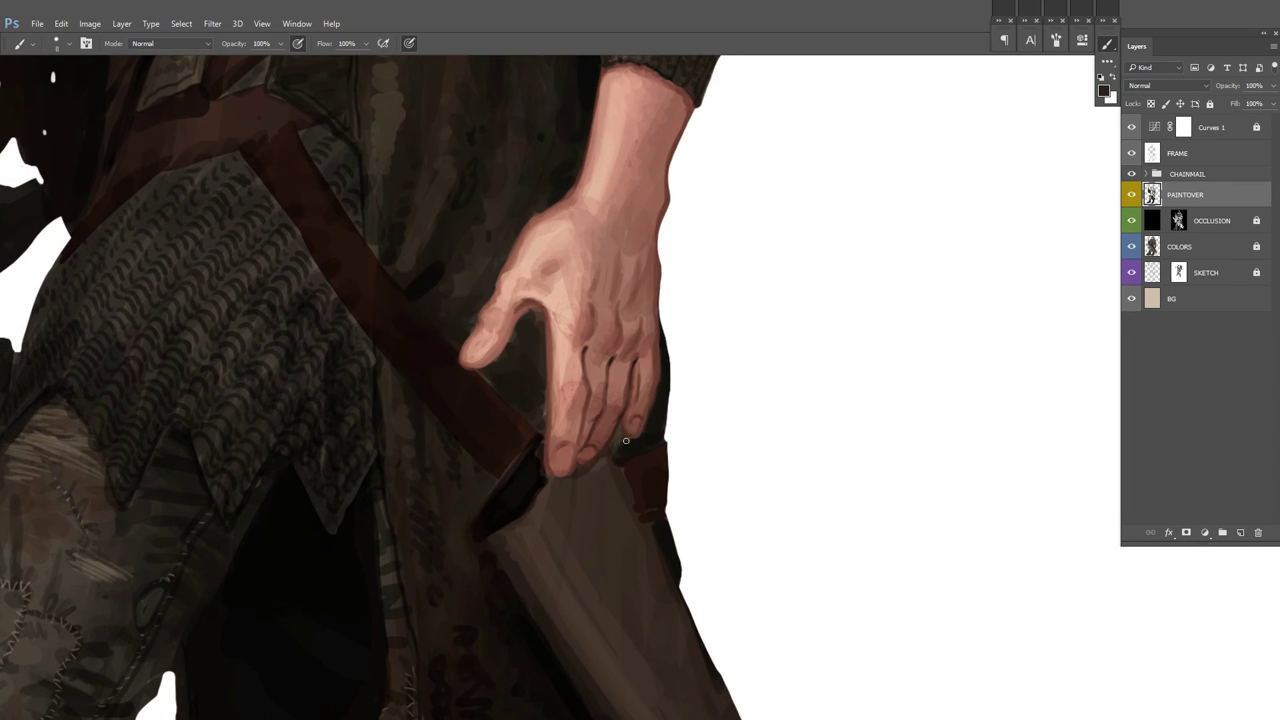
left_click_drag(589, 440, 571, 478)
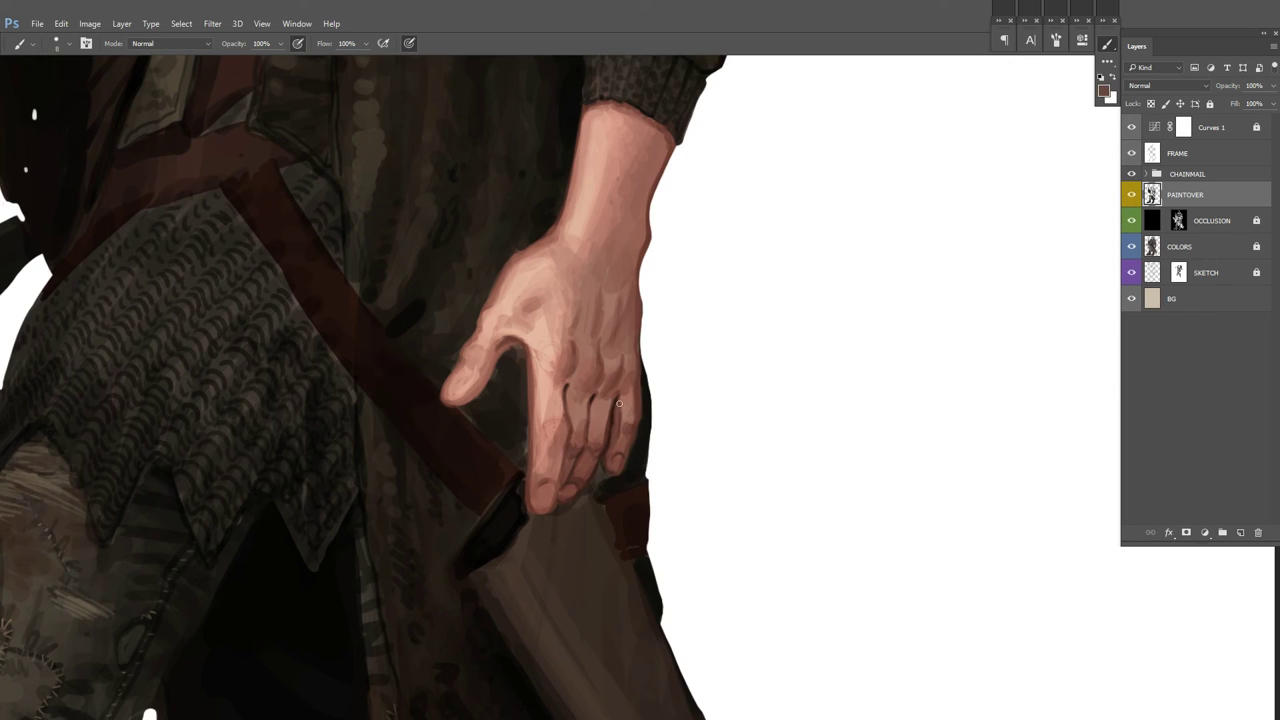
Step: Model the forearm, the back of the hand and the knuckles with sampled skin tones
right_click(666, 318)
left_click_drag(651, 251, 616, 382)
left_click(490, 488, "alt")
left_click(489, 482, "alt")
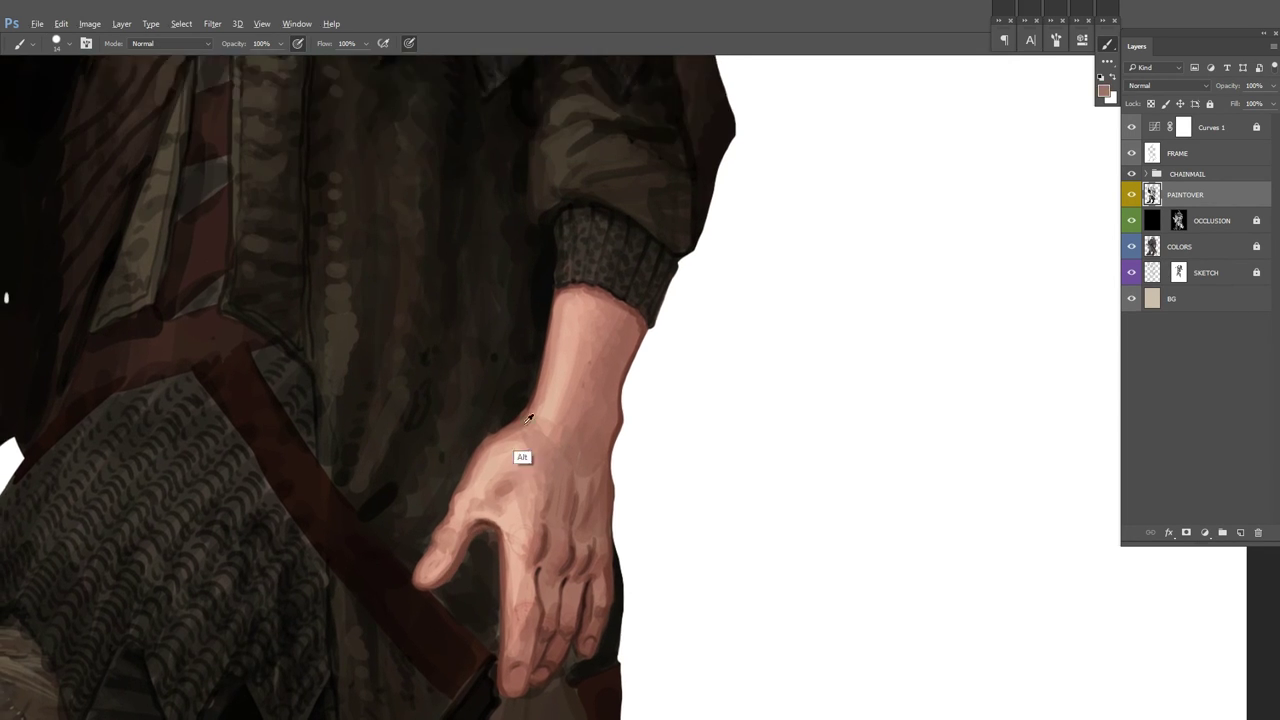
left_click_drag(536, 439, 534, 468)
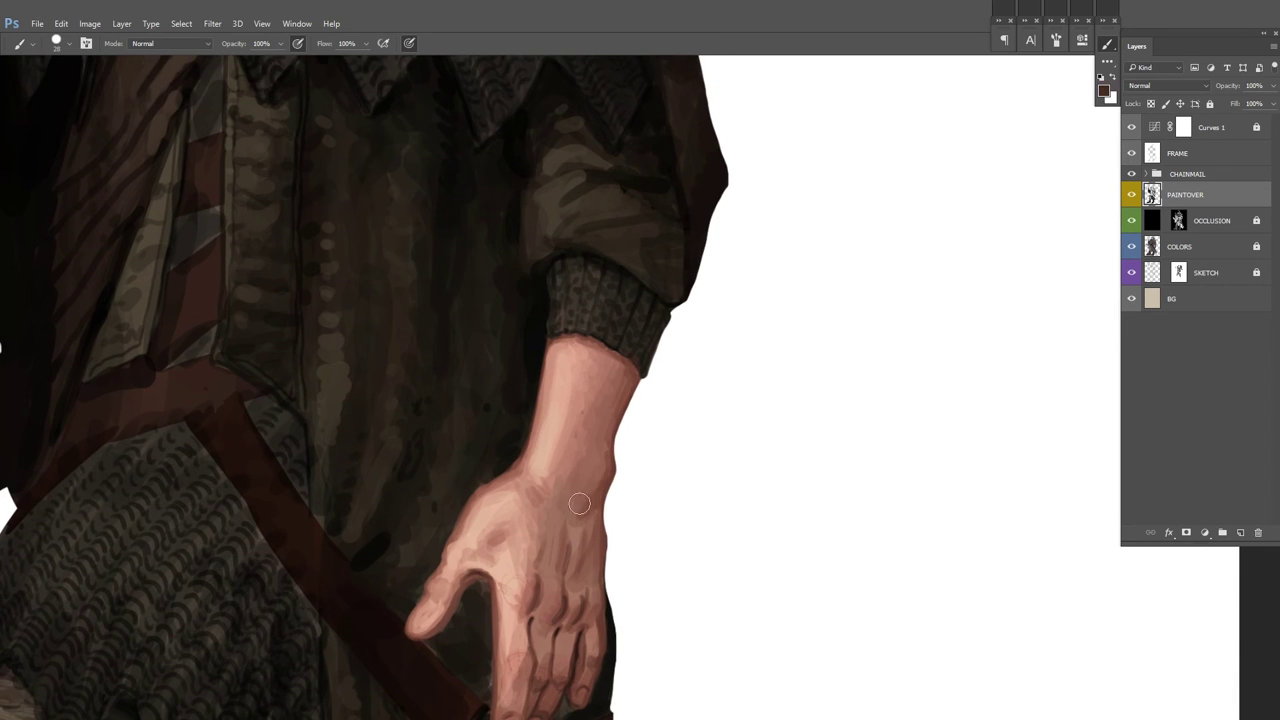
left_click_drag(603, 508, 615, 428)
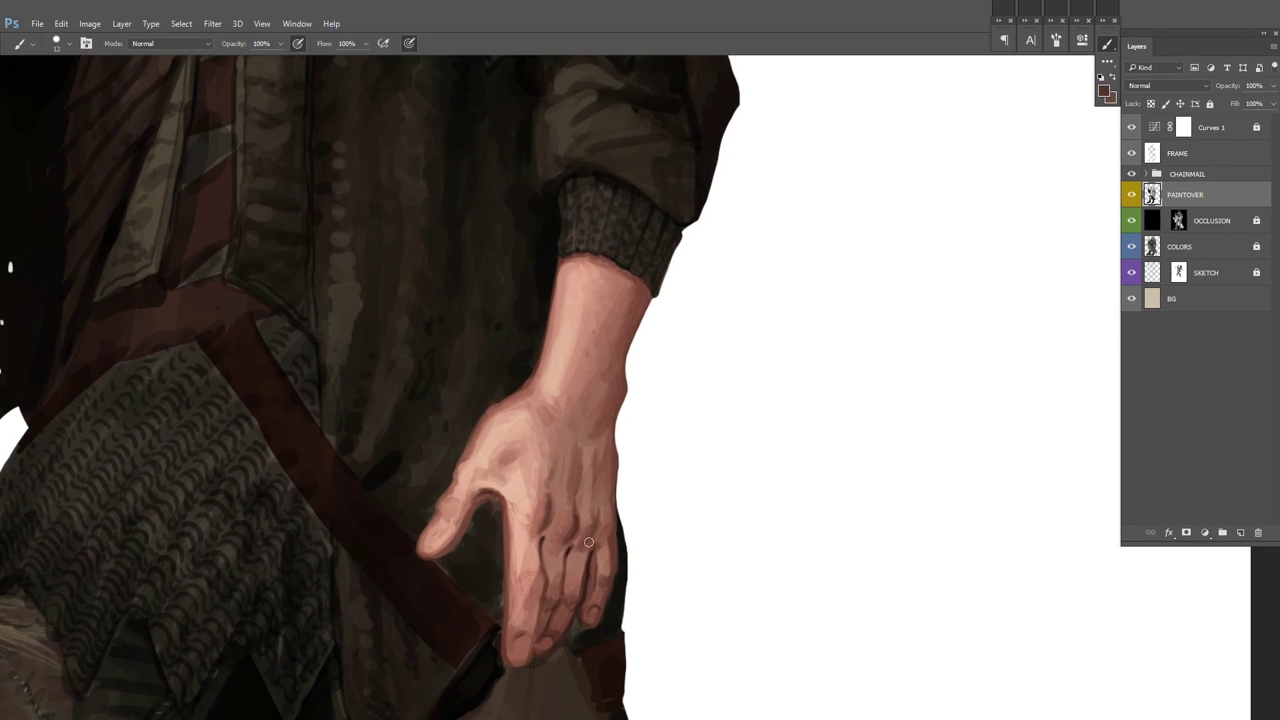
mouse_move(613, 368)
left_mouse_down()
mouse_move(638, 378)
mouse_move(669, 465)
mouse_move(671, 431)
left_mouse_up()
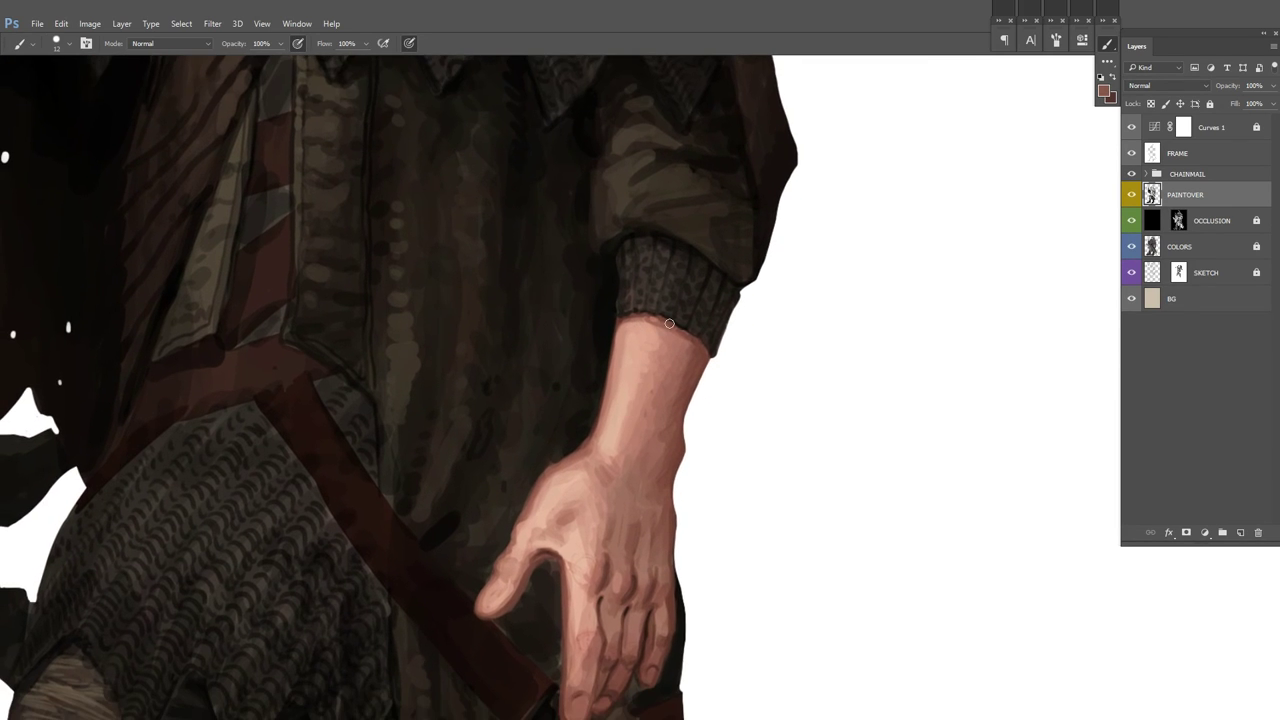
Step: Restore the canvas orientation and paint light fingernails on the lowered hand's thumb and fingers
key("h")
left_click_drag(669, 323, 505, 428)
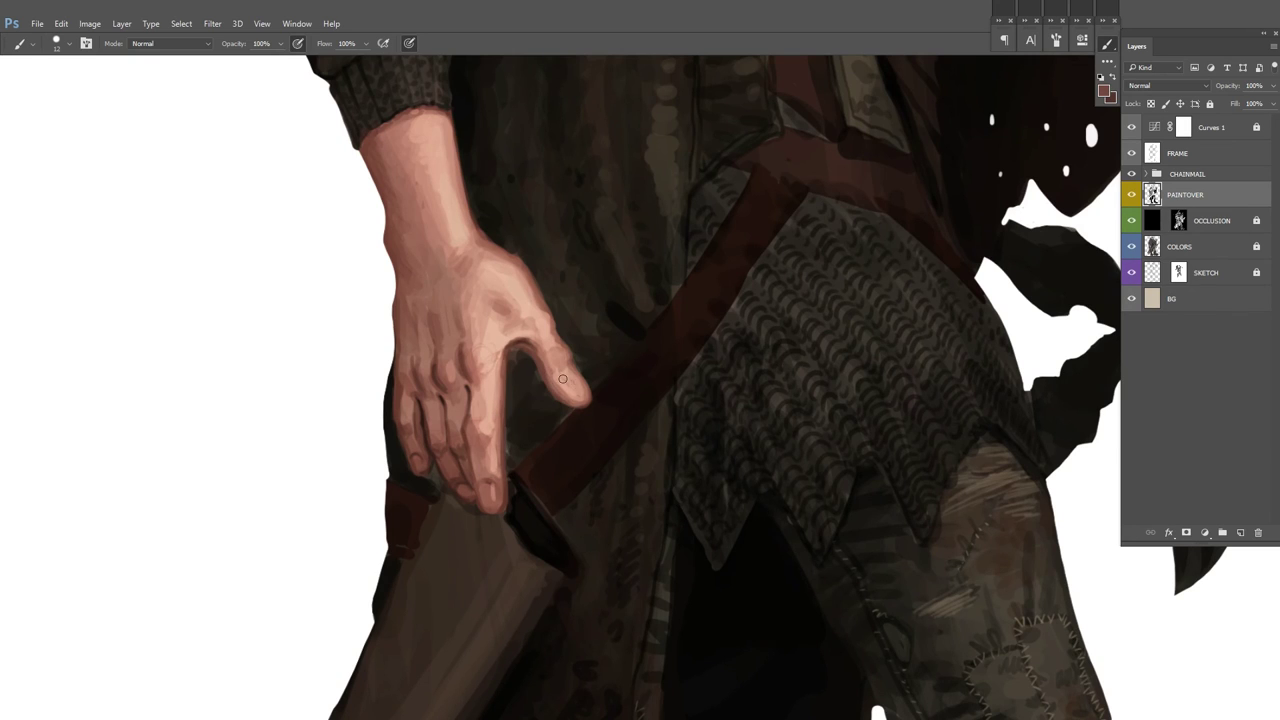
left_click(484, 416, "alt")
left_click(560, 414, "alt")
left_click(490, 498, "alt")
left_click(576, 377, "alt")
scroll(457, 488, "up", 3)
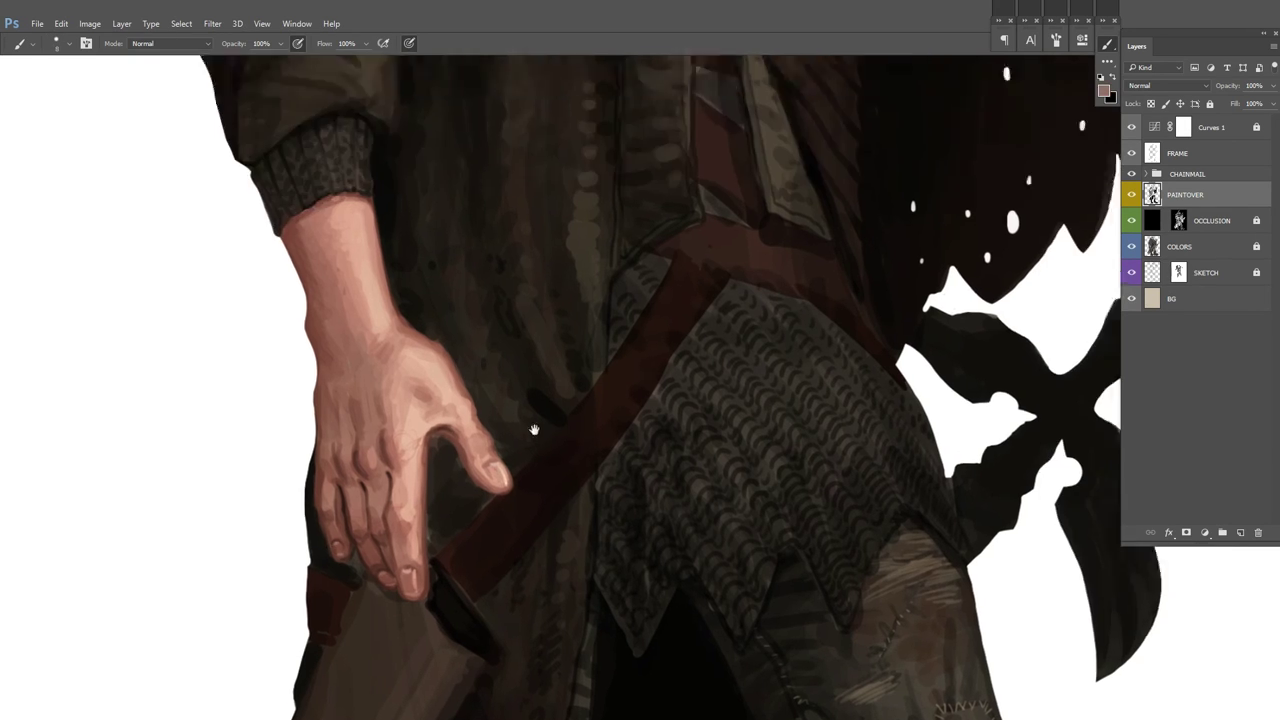
Step: Add dark accents under the fingernails and fine wrinkle lines across the knuckles of the lowered hand
scroll(407, 522, "down", 2)
left_click(464, 376, "alt")
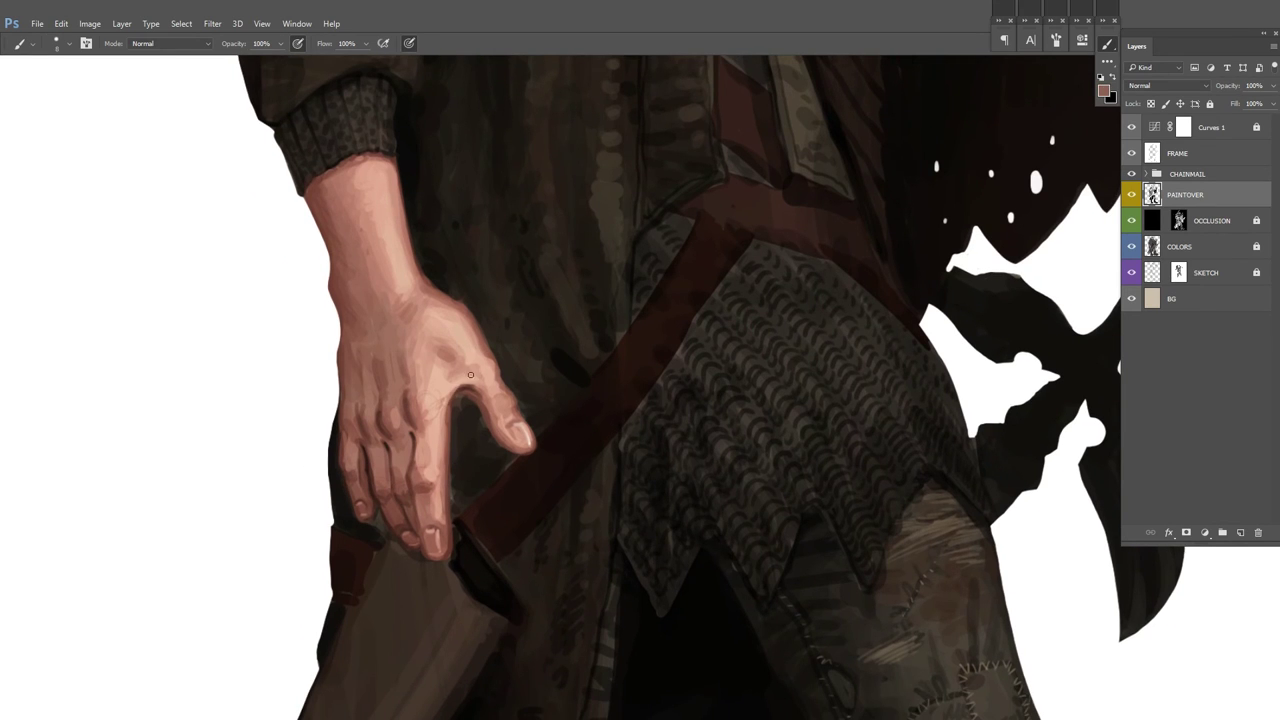
left_click_drag(538, 458, 576, 353)
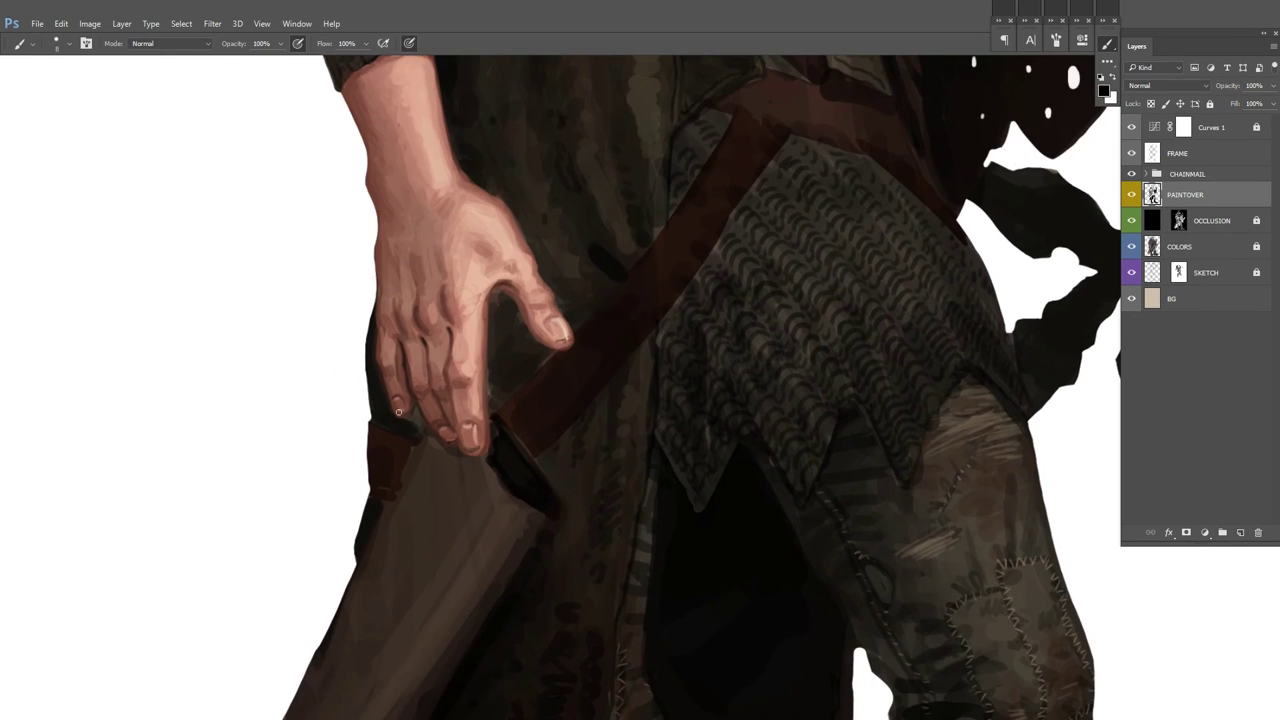
scroll(563, 340, "up", 1)
scroll(436, 393, "up", 3)
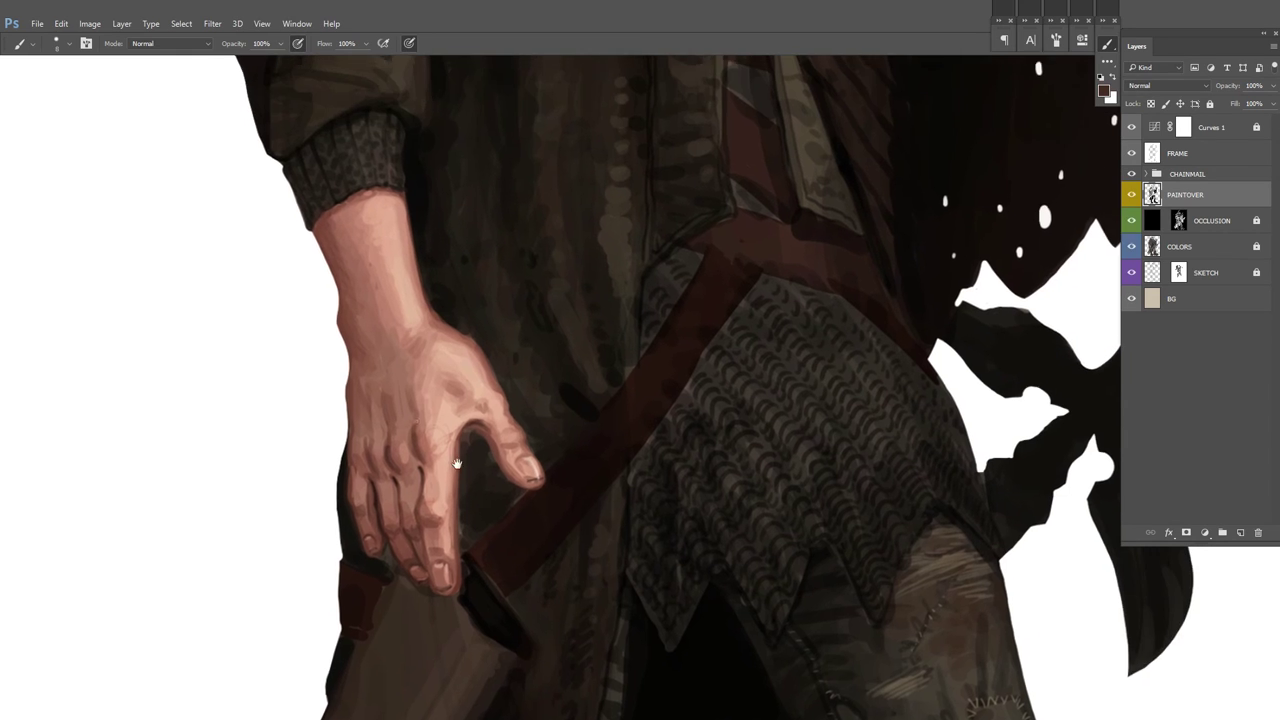
scroll(391, 346, "up", 6)
scroll(500, 457, "down", 6)
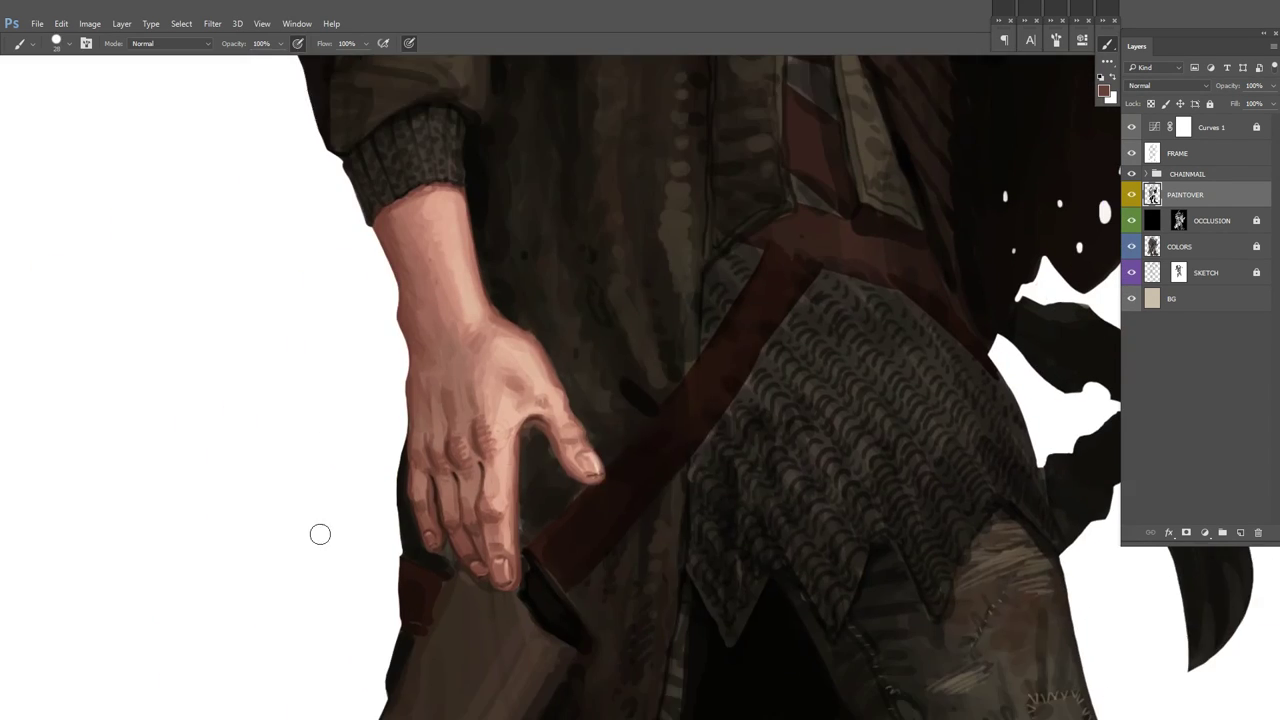
Step: Choose a redder foreground colour and tint the lowered hand's knuckles with a larger brush
left_click(1103, 90)
key("Return")
key("b")
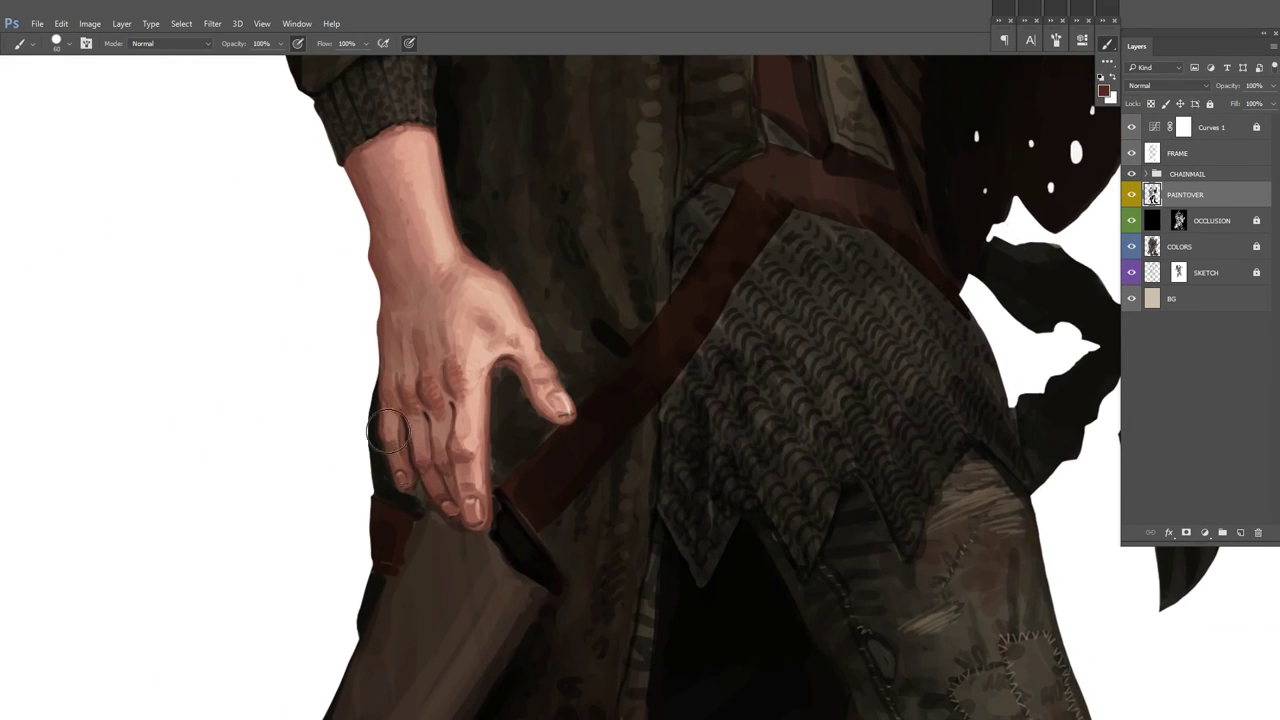
Step: Add a new layer, paint small greyish touches on the elf's head, and merge it down into PAINTOVER
key("ctrl+minus")
key("ctrl+minus")
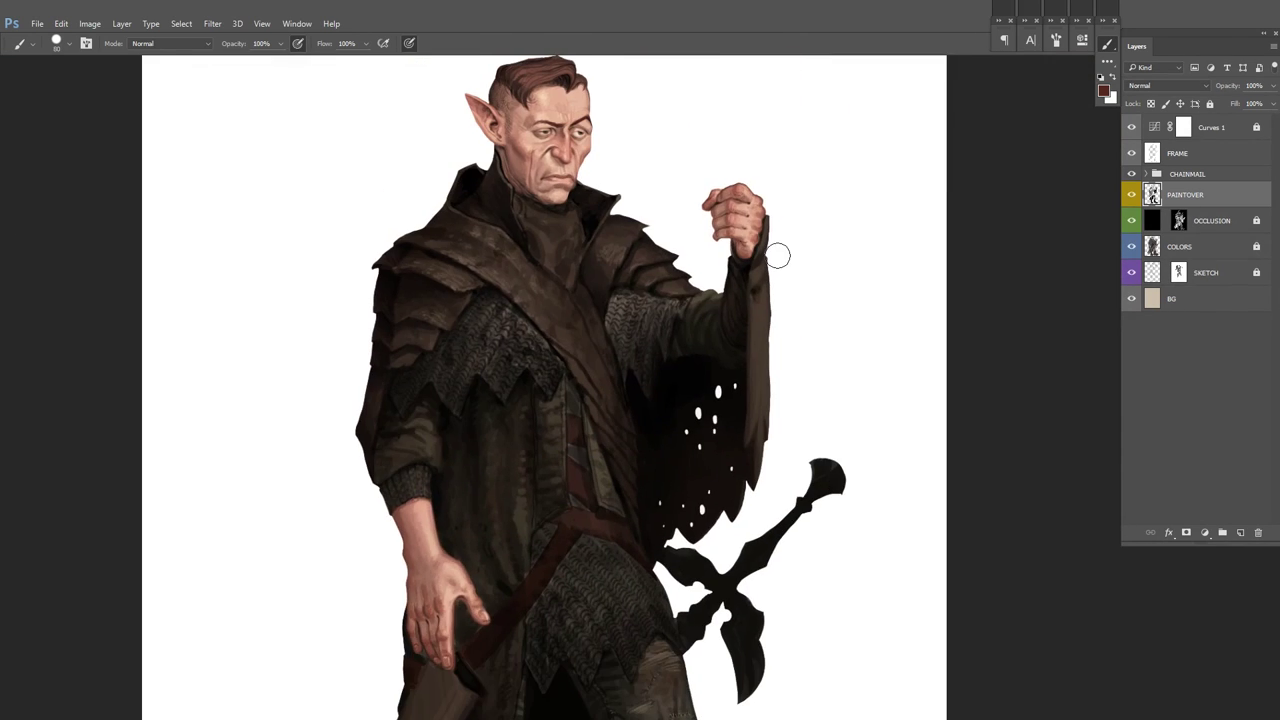
key("ctrl+plus")
key("ctrl+plus")
key("ctrl+shift+alt+n")
right_click(951, 131)
key("Return")
mouse_move(624, 213)
left_mouse_down()
mouse_move(560, 285)
mouse_move(590, 240)
mouse_move(540, 250)
mouse_move(588, 210)
left_mouse_up()
scroll(588, 210, "down", 5)
scroll(786, 243, "up", 2)
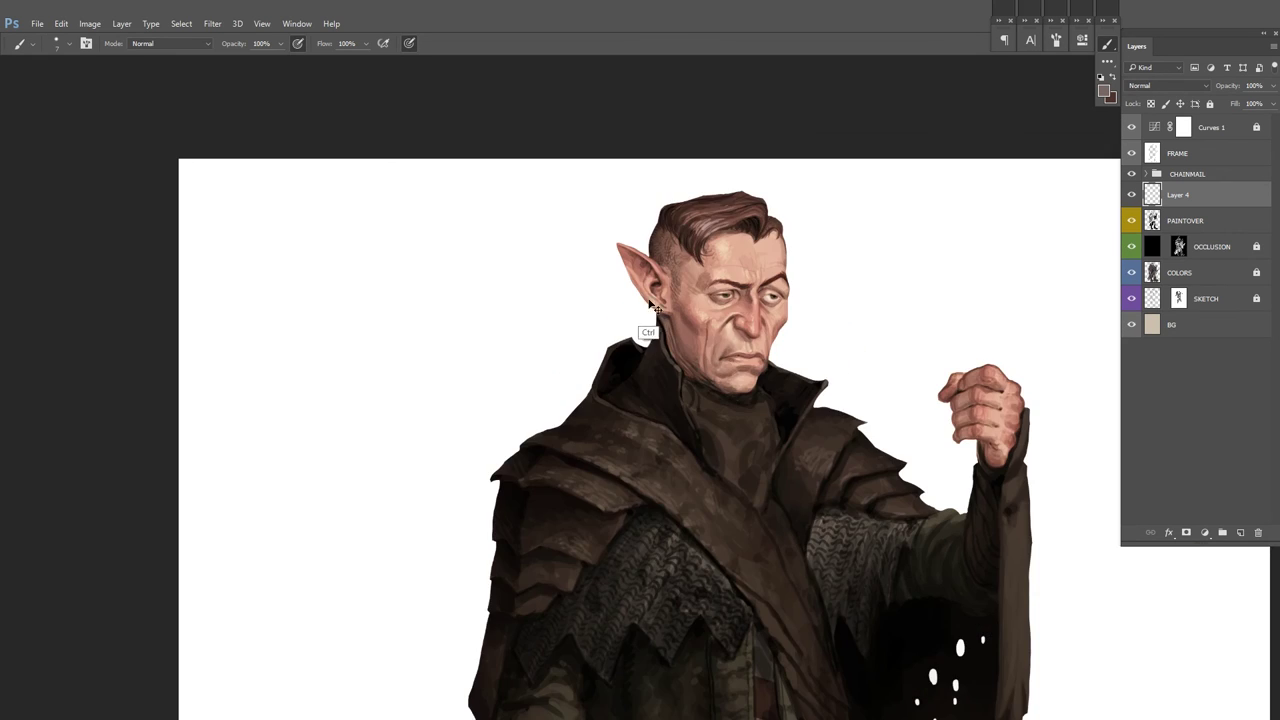
scroll(925, 262, "down", 2)
key("ctrl+e")
scroll(760, 330, "up", 5)
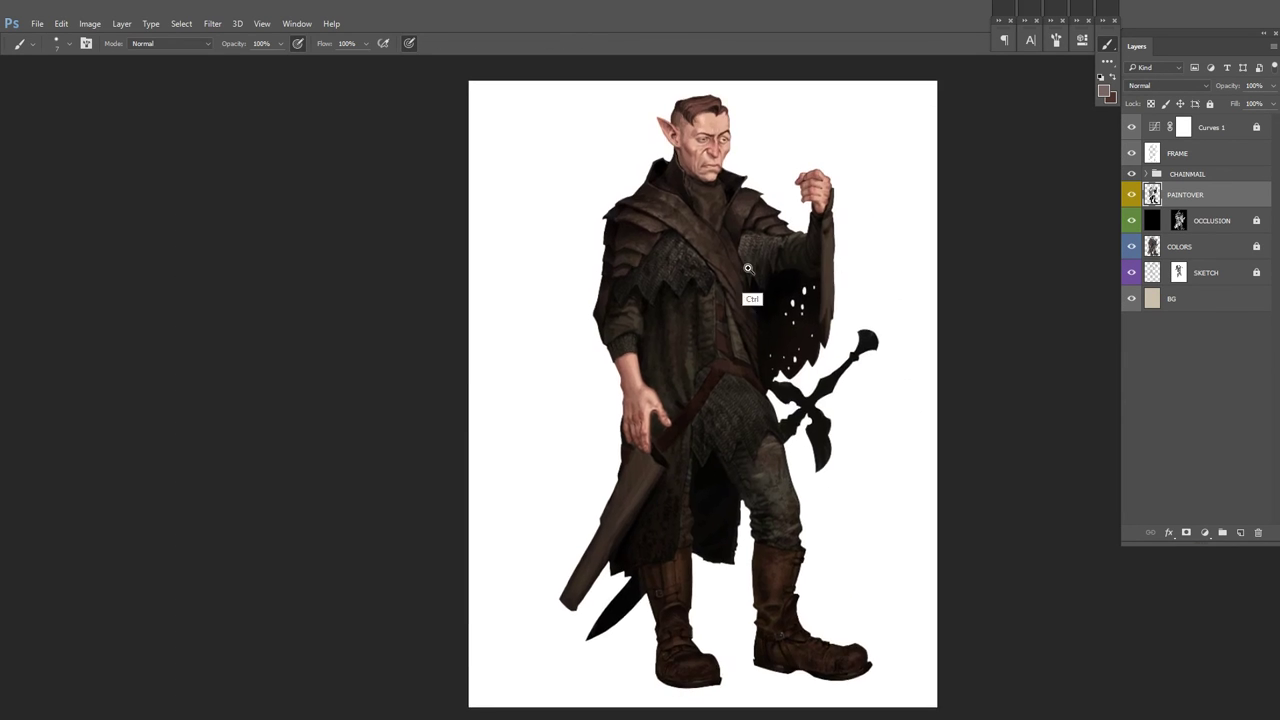
Step: On a new layer, draw a dark flap seam across the coat from below the chainmail points to the knitted cuff
key("d")
key("ctrl+z")
scroll(571, 374, "down", 2)
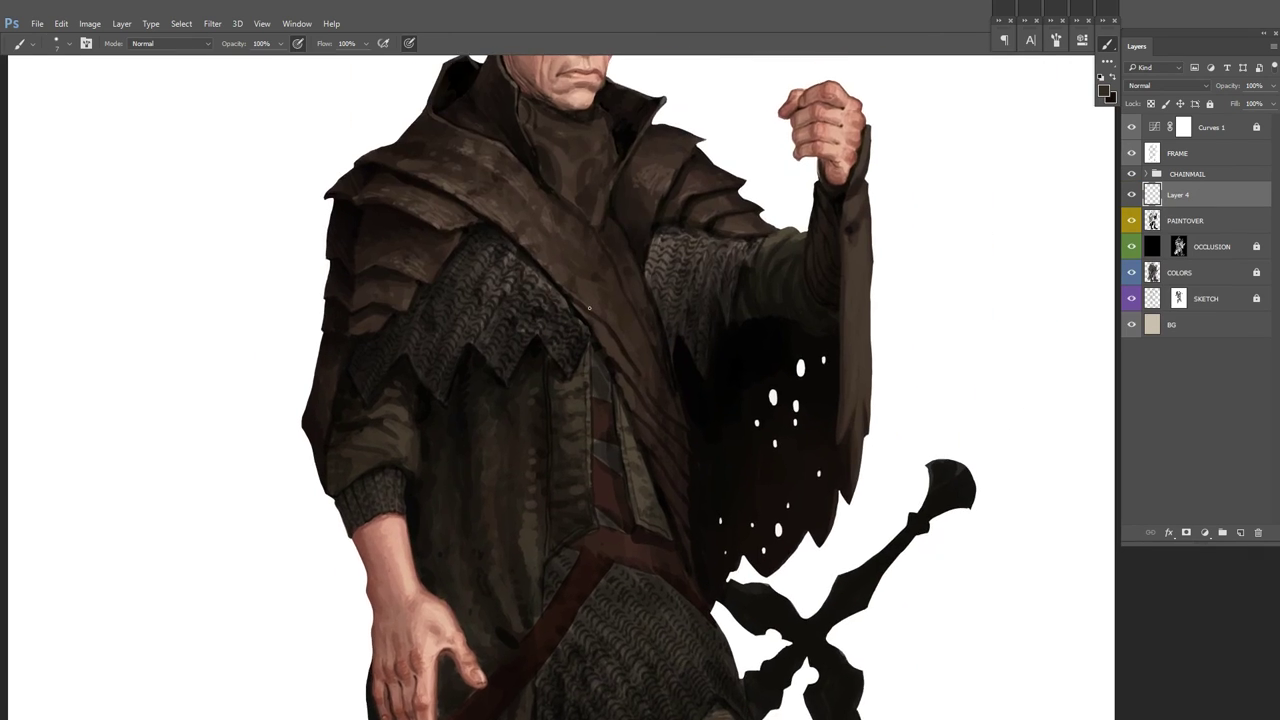
scroll(584, 263, "up", 2)
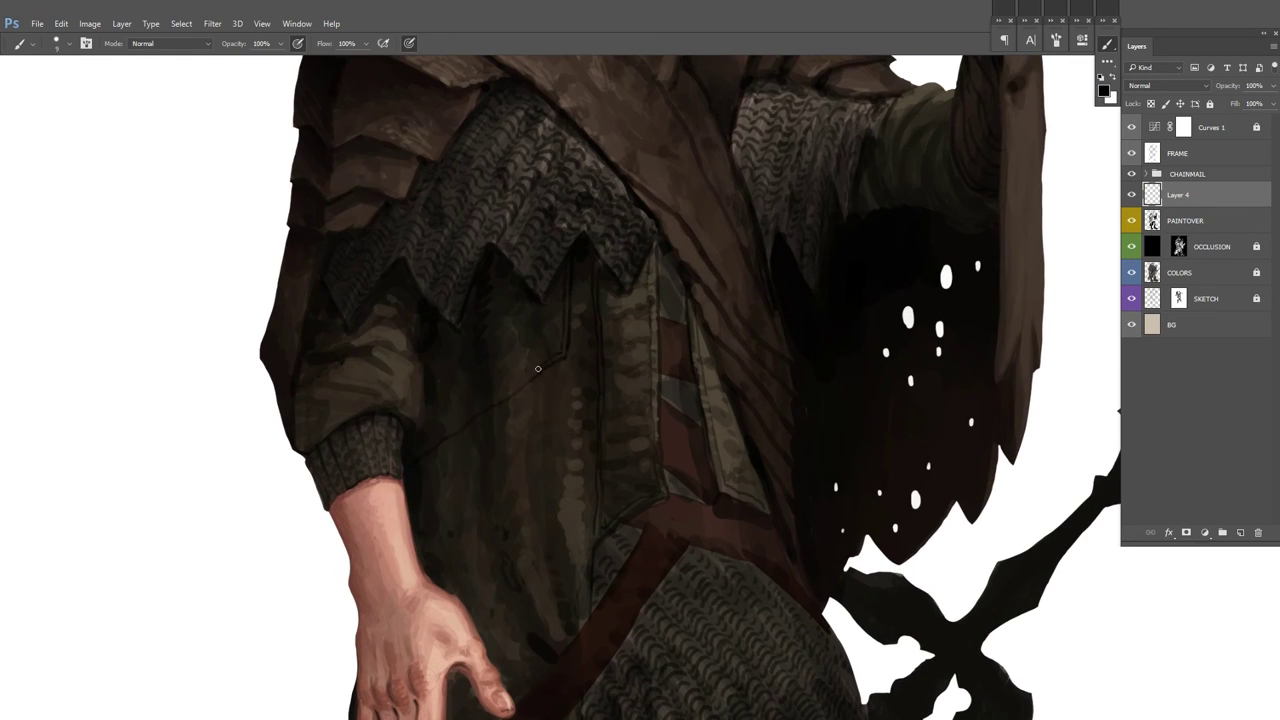
scroll(527, 377, "down", 2)
scroll(540, 380, "up", 2)
key("bracketright")
key("bracketright")
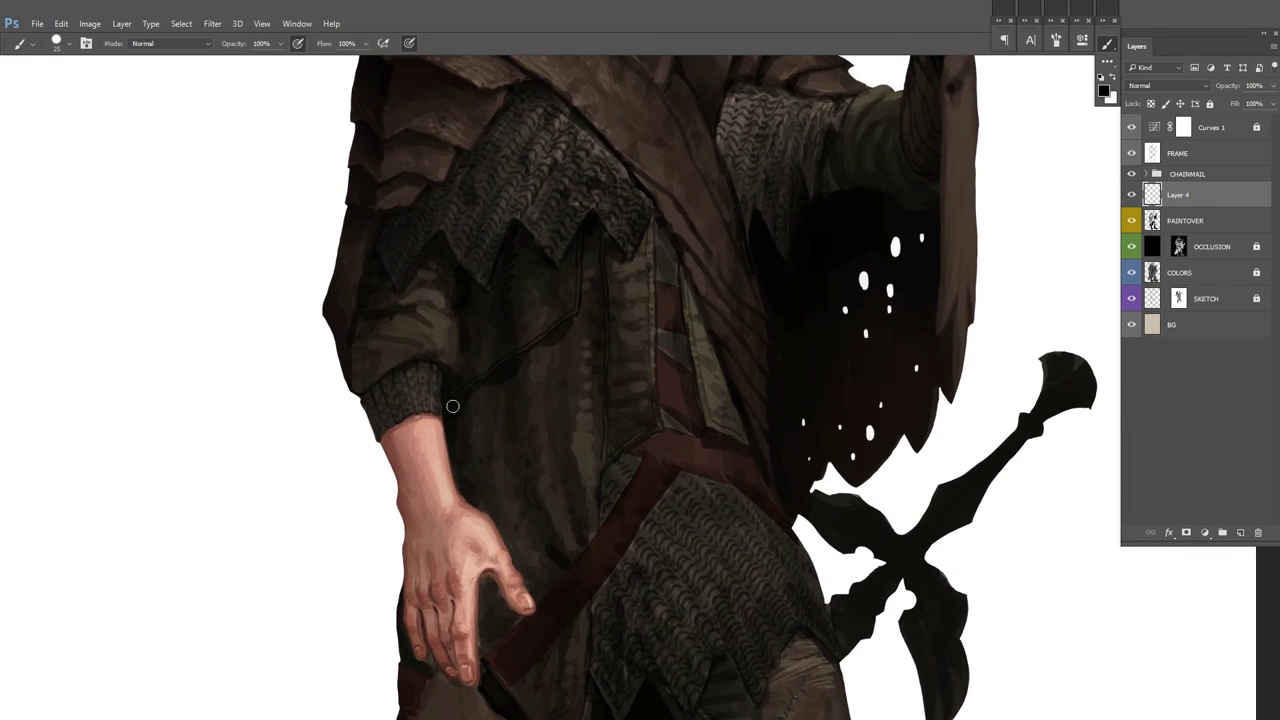
Step: Shade the coat beneath the flap seam in black and refine the seam's edge, with the whole figure in view
scroll(507, 360, "up", 3)
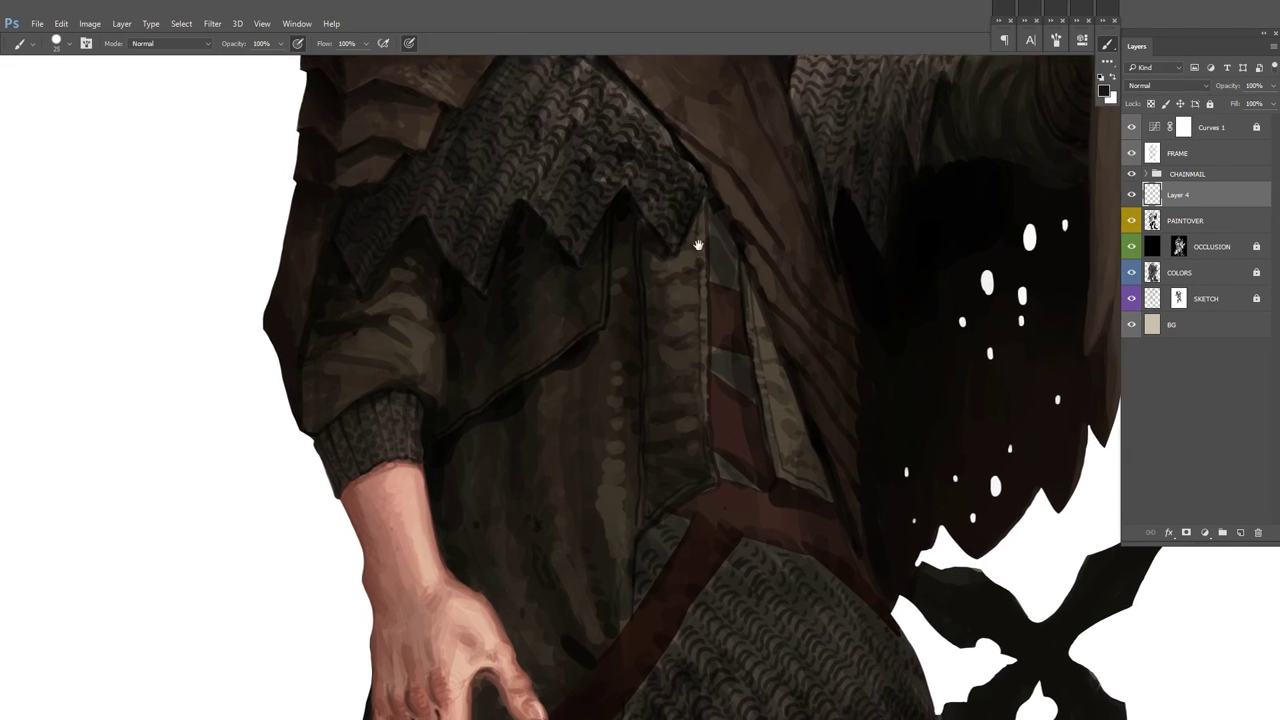
scroll(507, 360, "down", 2)
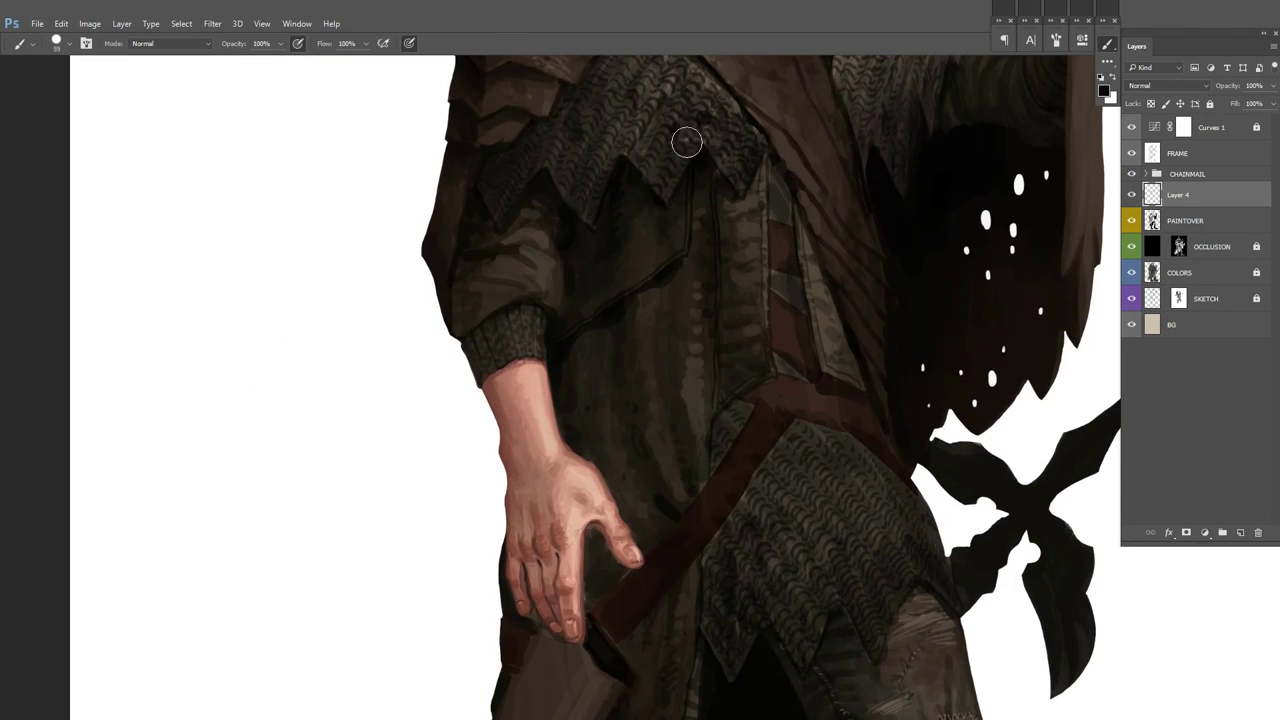
key("ctrl+minus")
scroll(629, 323, "up", 3)
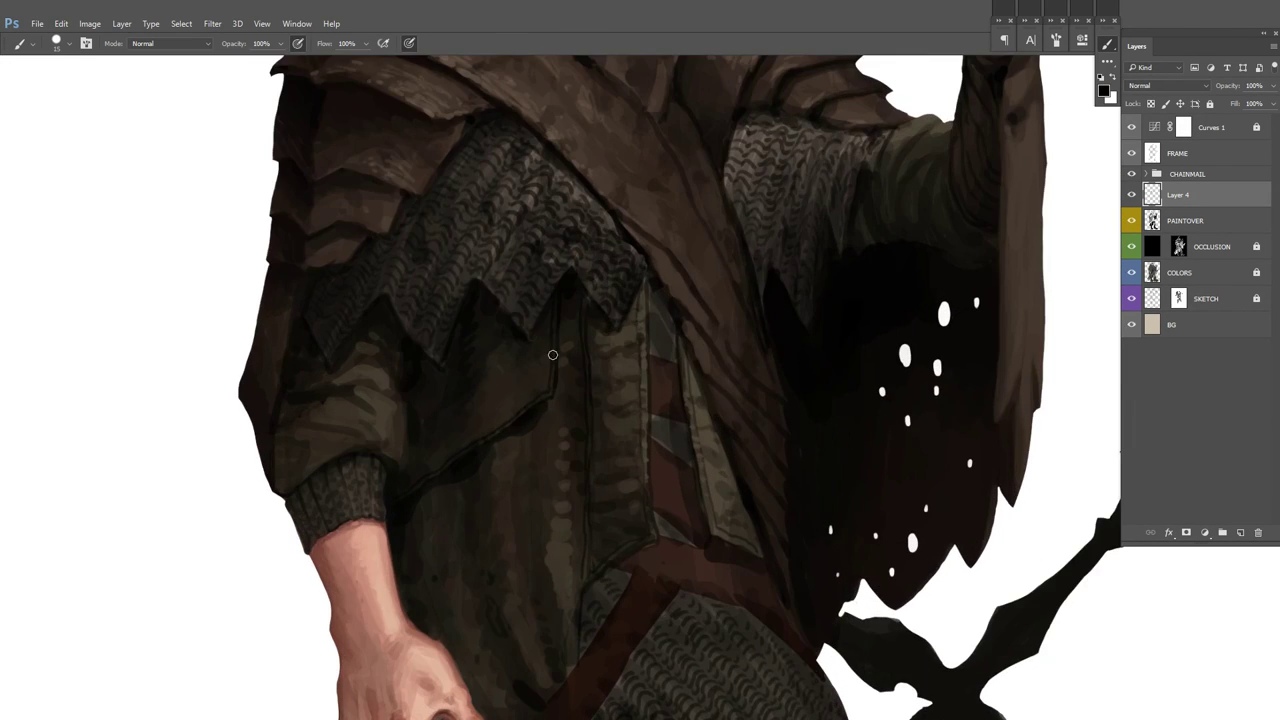
key("ctrl+0")
key("shift+f")
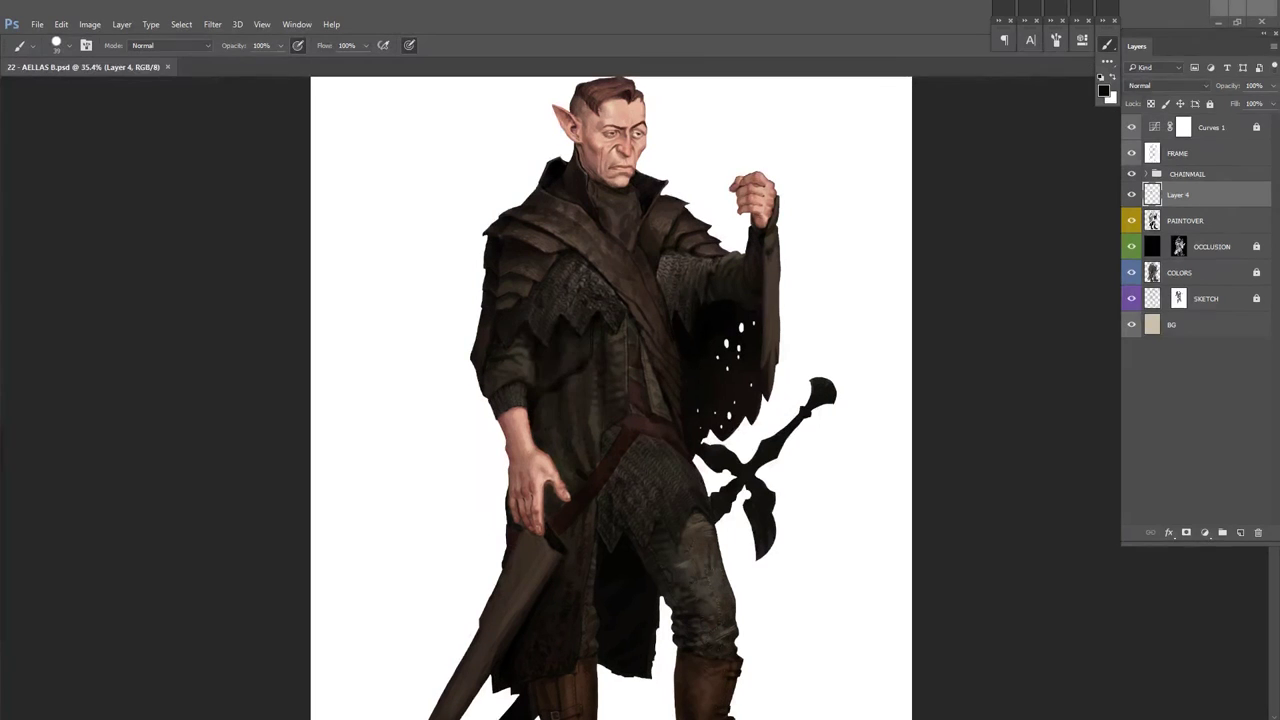
key("Delete")
key("ctrl+z")
Step: Repaint the cloth around the neck in dark grey tones, mirror the canvas view and save the file
scroll(601, 383, "up", 3)
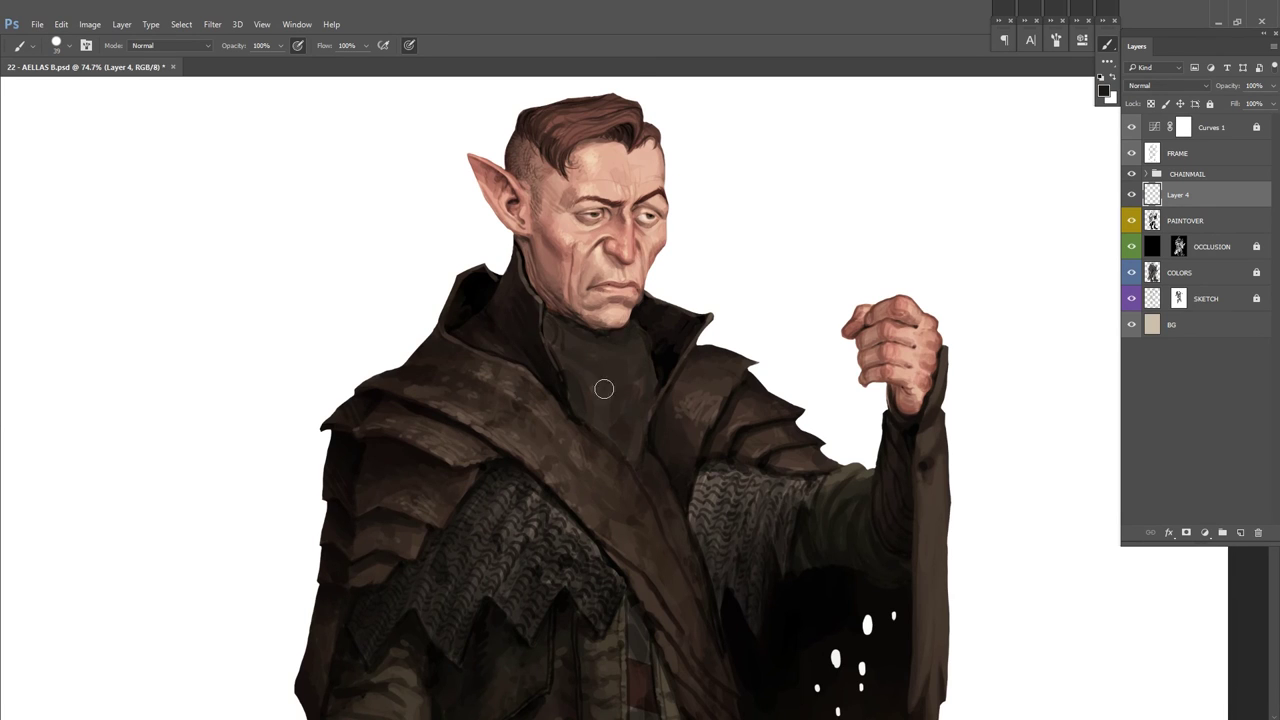
scroll(612, 392, "down", 2)
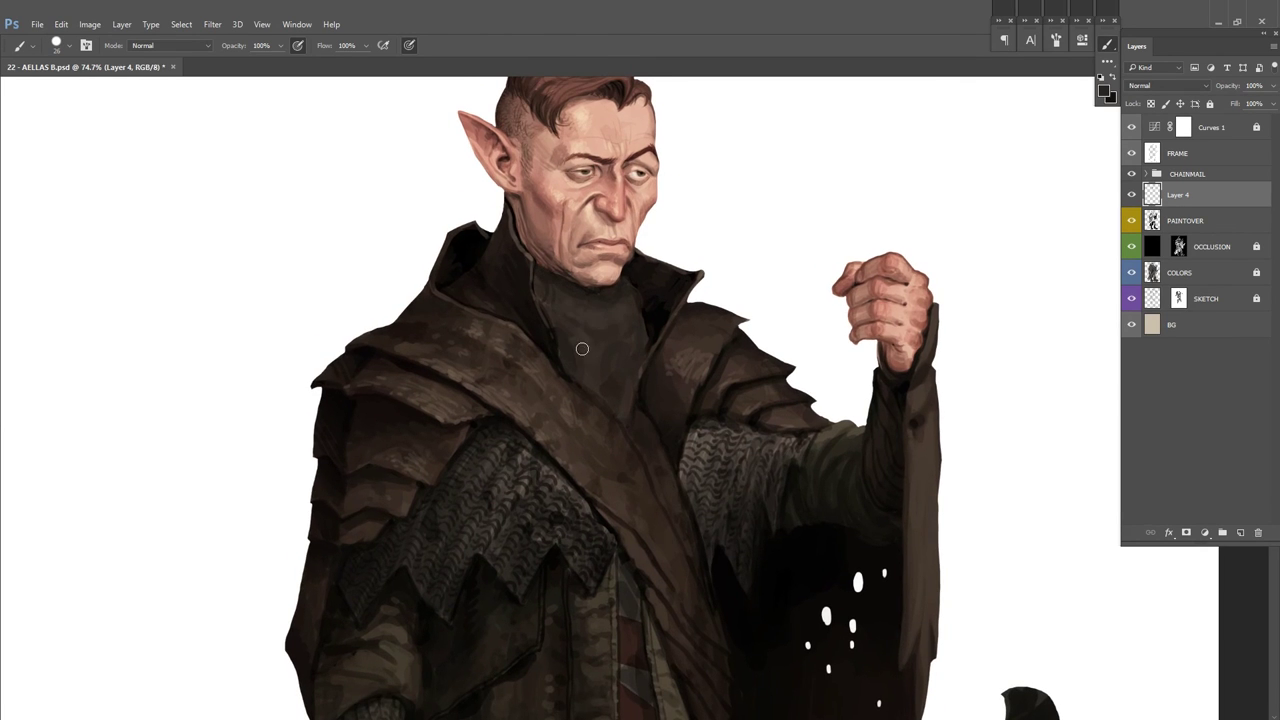
mouse_move(618, 320)
left_mouse_down()
mouse_move(586, 349)
mouse_move(576, 320)
mouse_move(510, 354)
mouse_move(586, 358)
mouse_move(571, 406)
mouse_move(503, 489)
mouse_move(540, 520)
mouse_move(566, 402)
left_mouse_up()
key("h")
scroll(678, 240, "up", 3)
right_click(688, 276)
key("Escape")
key("ctrl+s")
key("bracketleft")
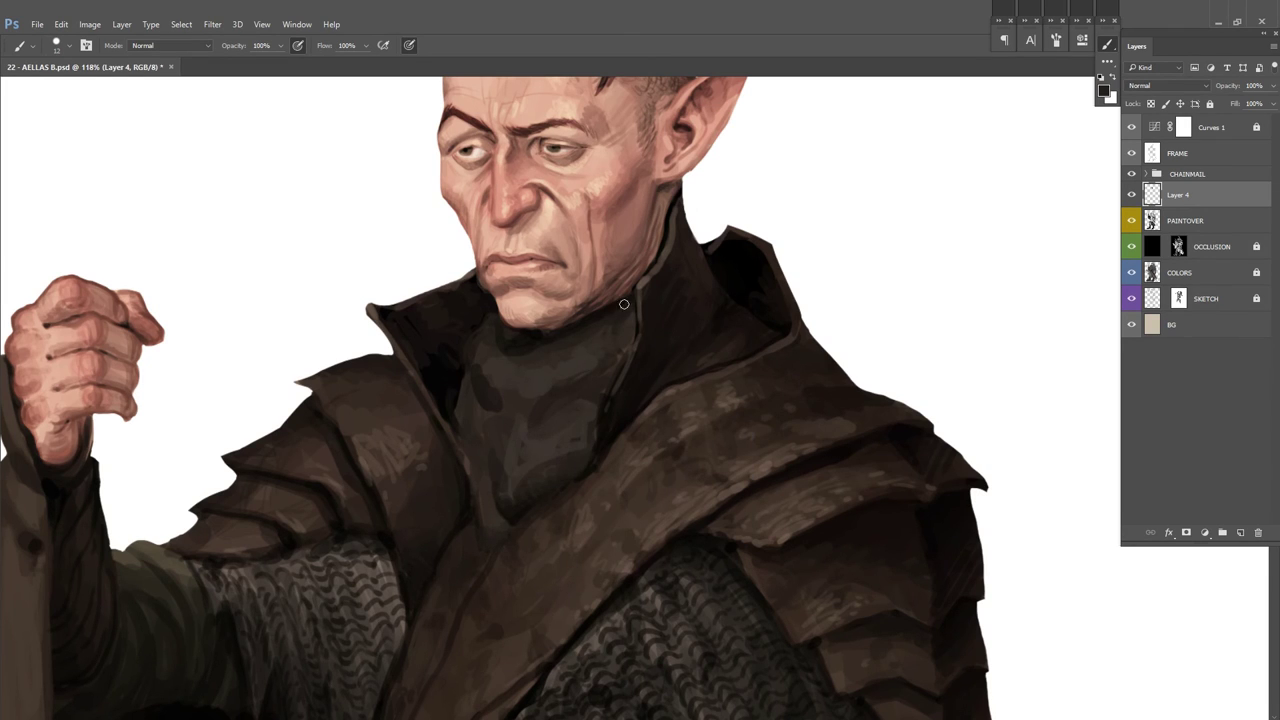
Step: Blend the folds of the neck cloth using dark and mid greys sampled from the fabric
left_click_drag(602, 330, 566, 354)
left_click(509, 421, "alt")
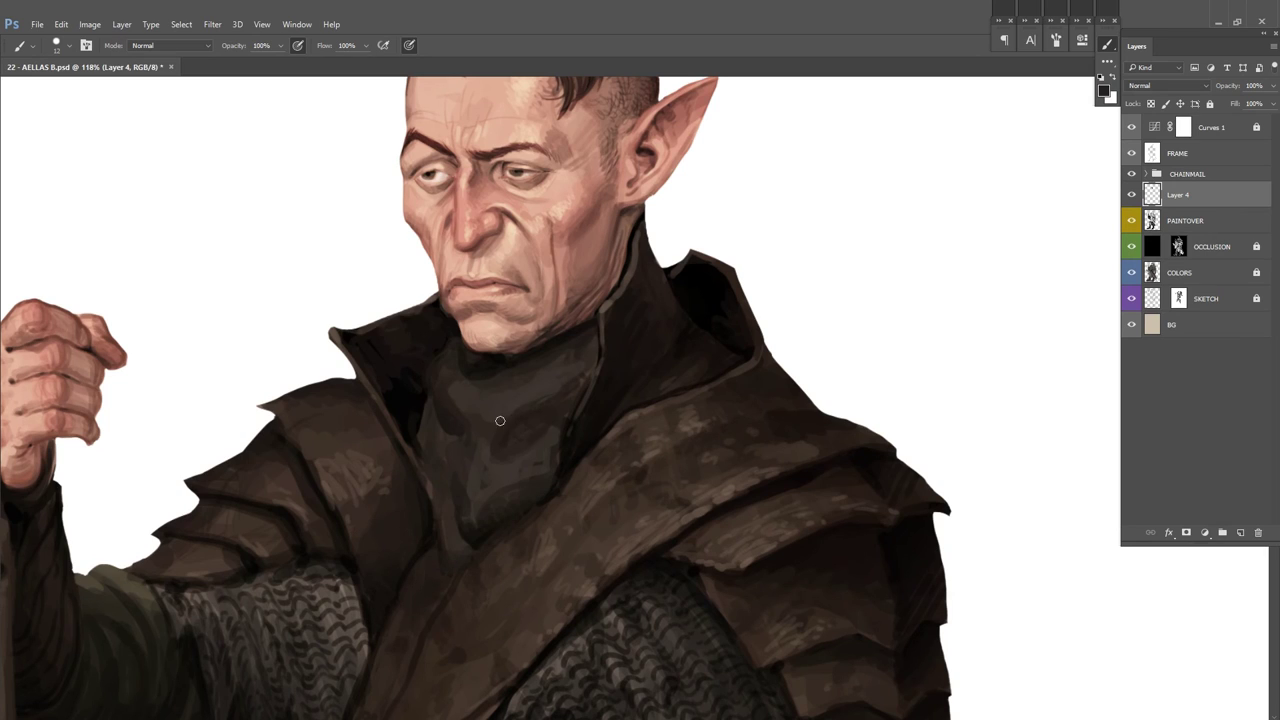
left_click(474, 498, "alt")
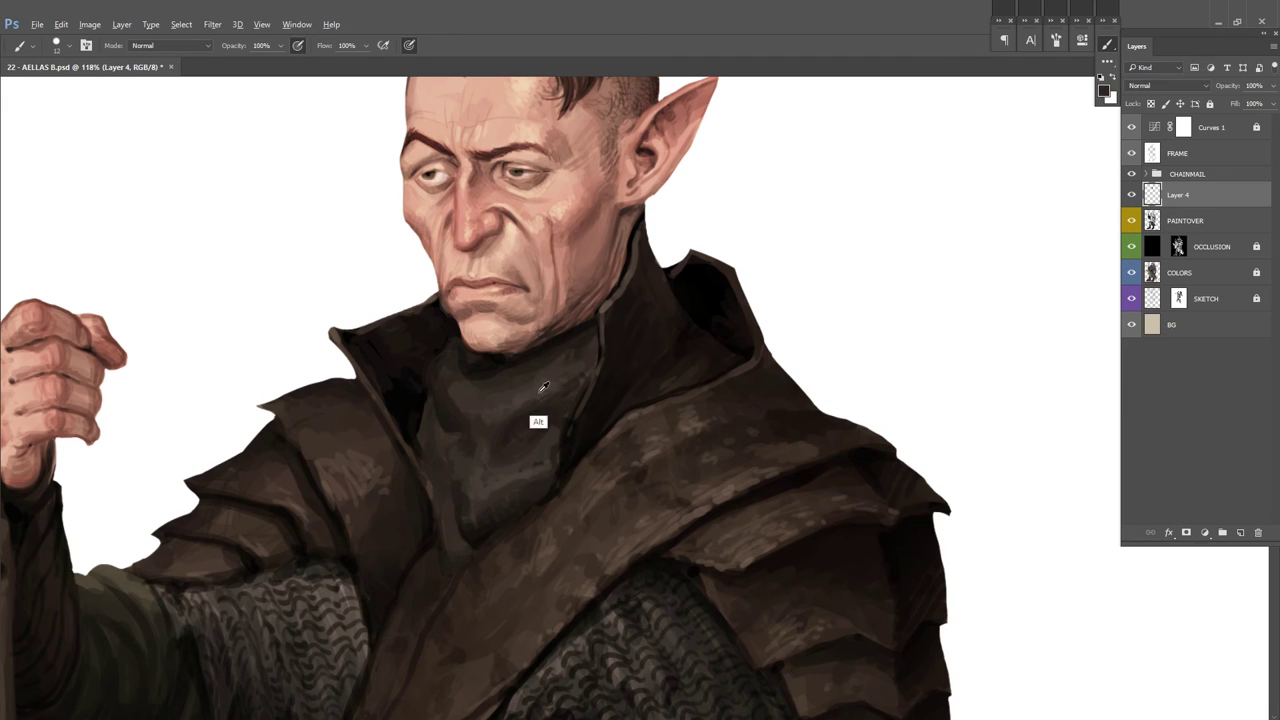
left_click(562, 364, "alt")
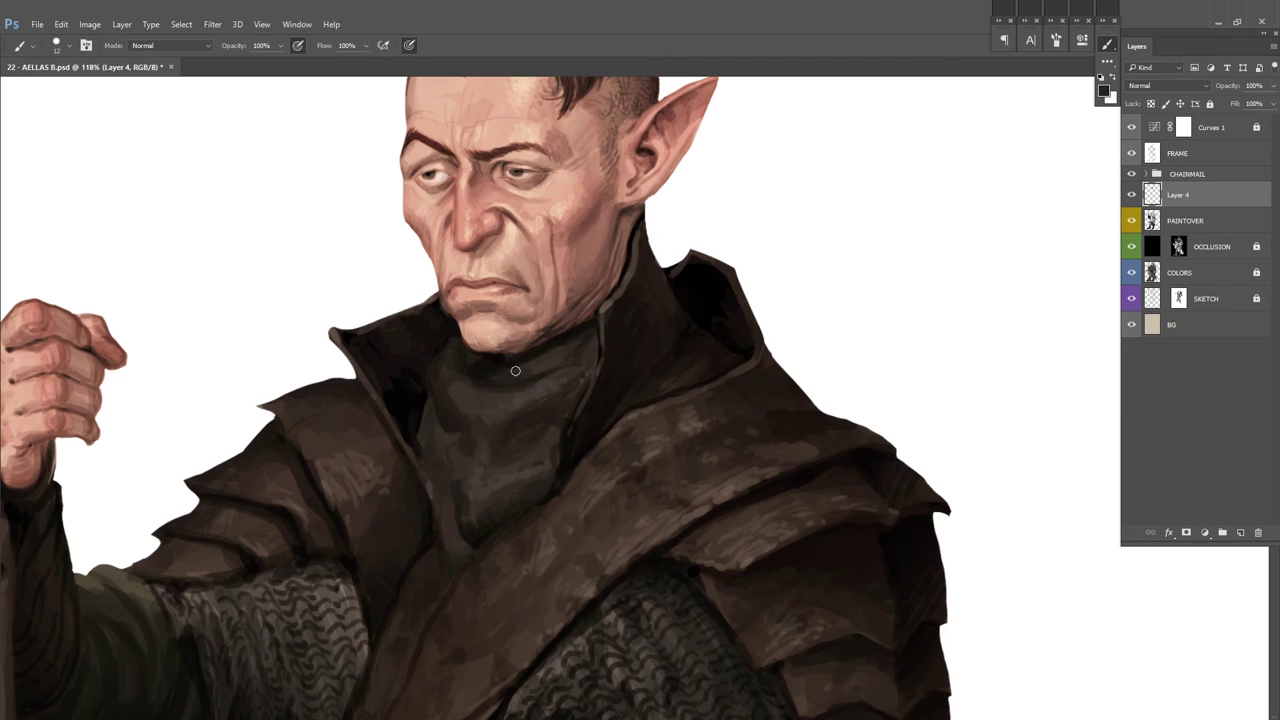
left_click_drag(500, 376, 572, 341)
Step: Paint a dark rolled edge with short ribs along the neck cloth under the chin using a small brush
left_click_drag(554, 414, 565, 414)
left_click(560, 366, "alt")
left_click(572, 340, "alt")
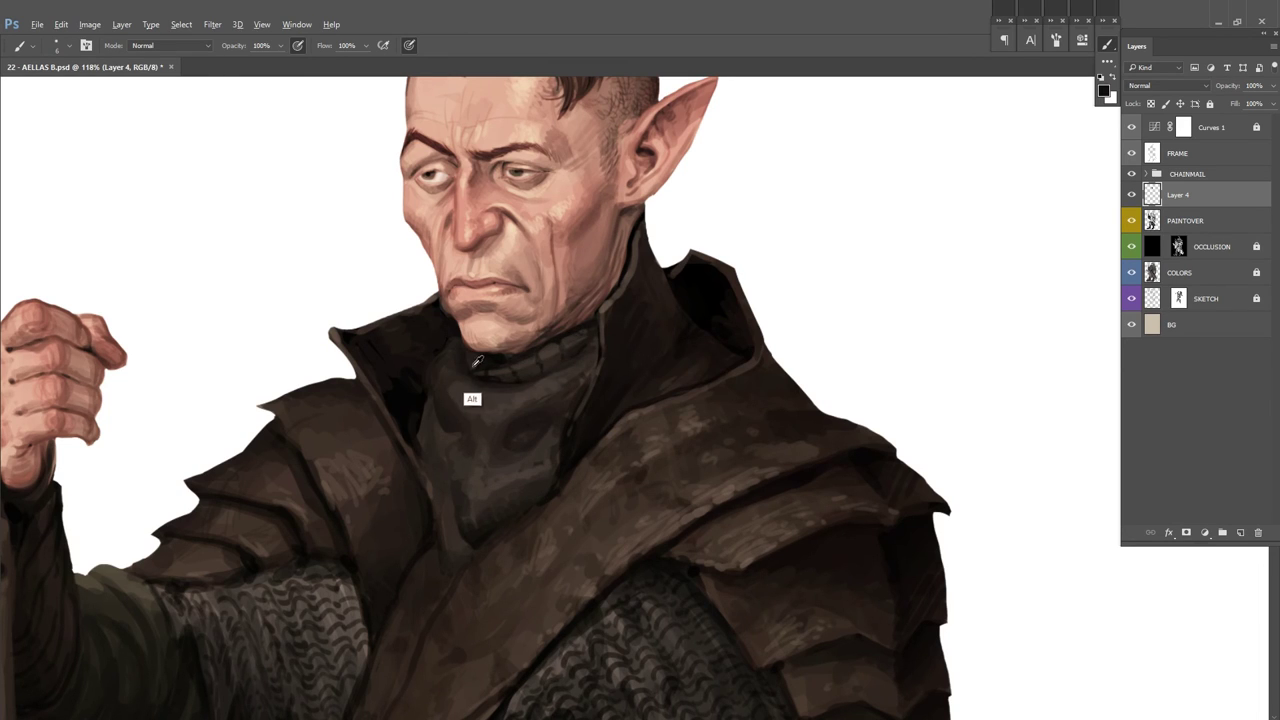
left_click(549, 356, "alt")
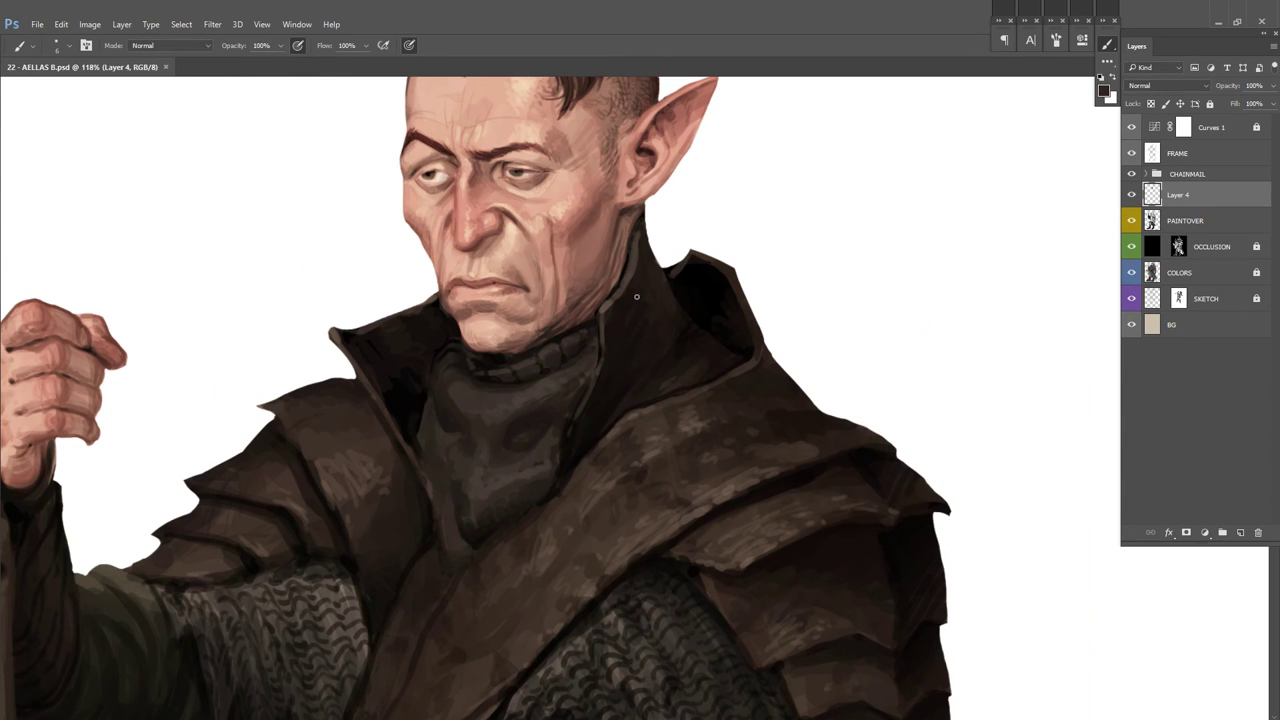
Step: Restore the canvas orientation, add a new layer and refine the ribbed fold beneath the jaw
key("ctrl+shift+h")
scroll(560, 300, "right", 2)
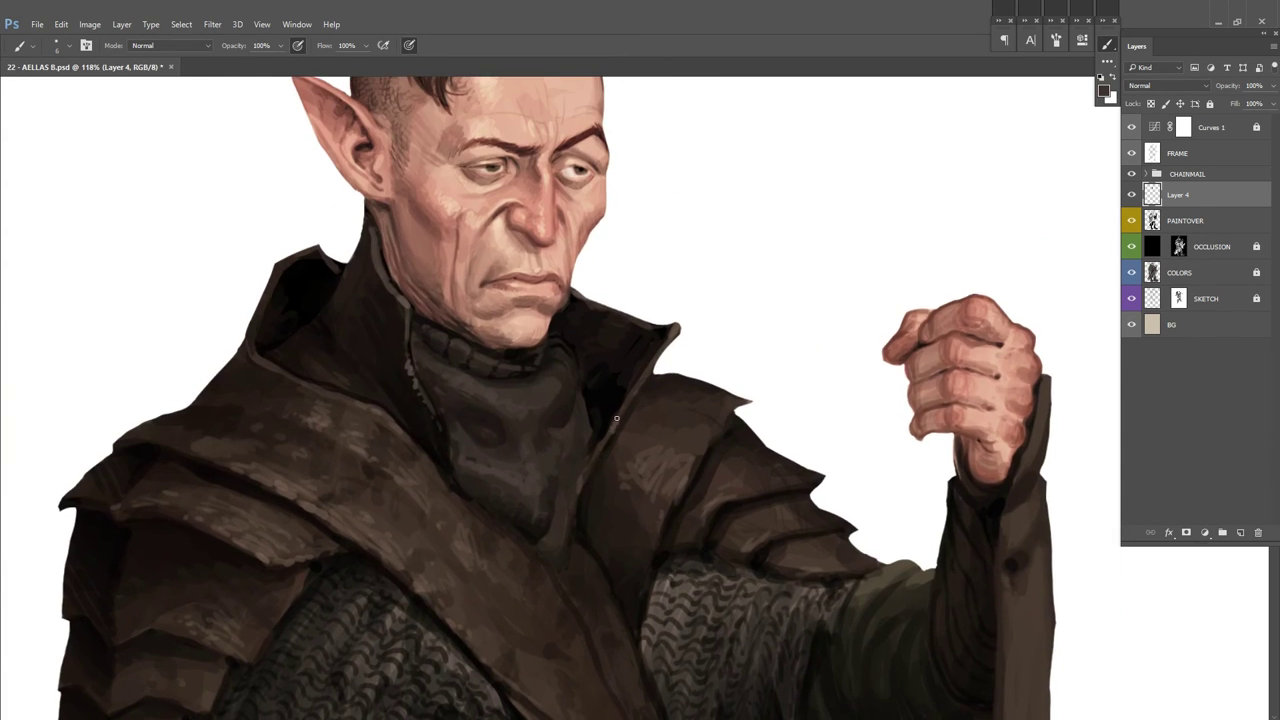
scroll(170, 383, "up", 1)
key("ctrl+shift+n")
key("Return")
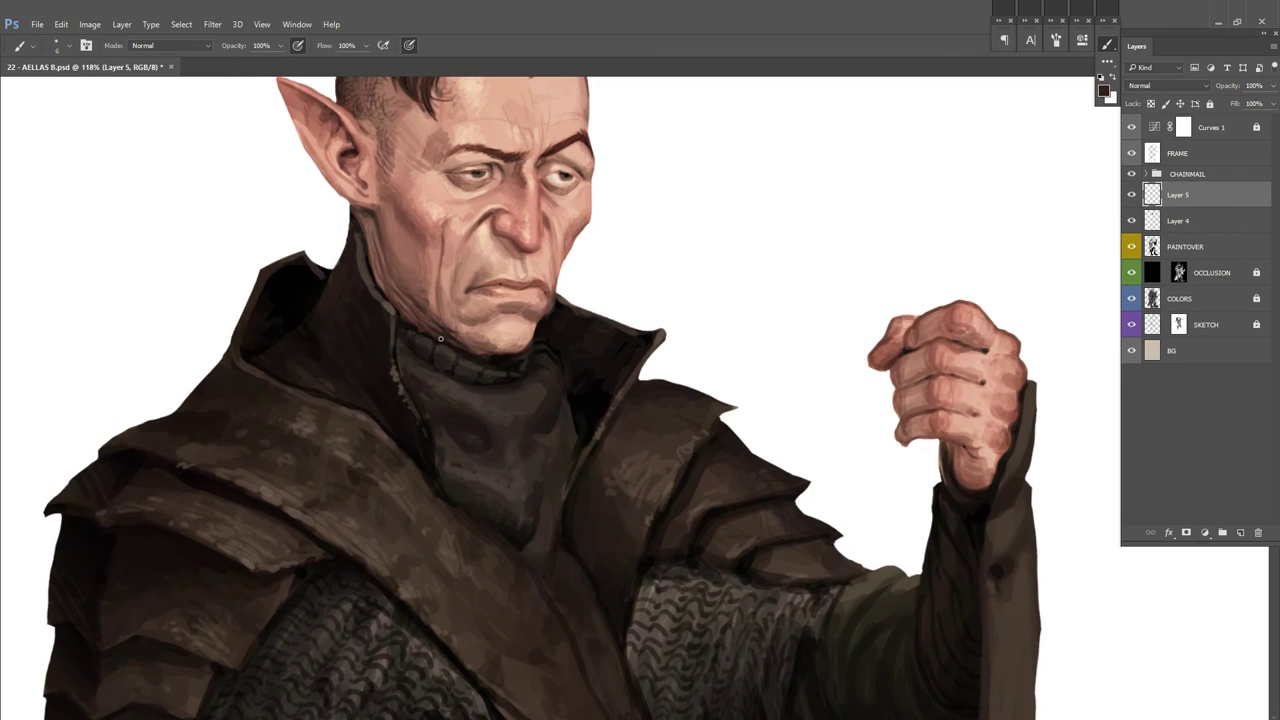
scroll(714, 257, "down", 1)
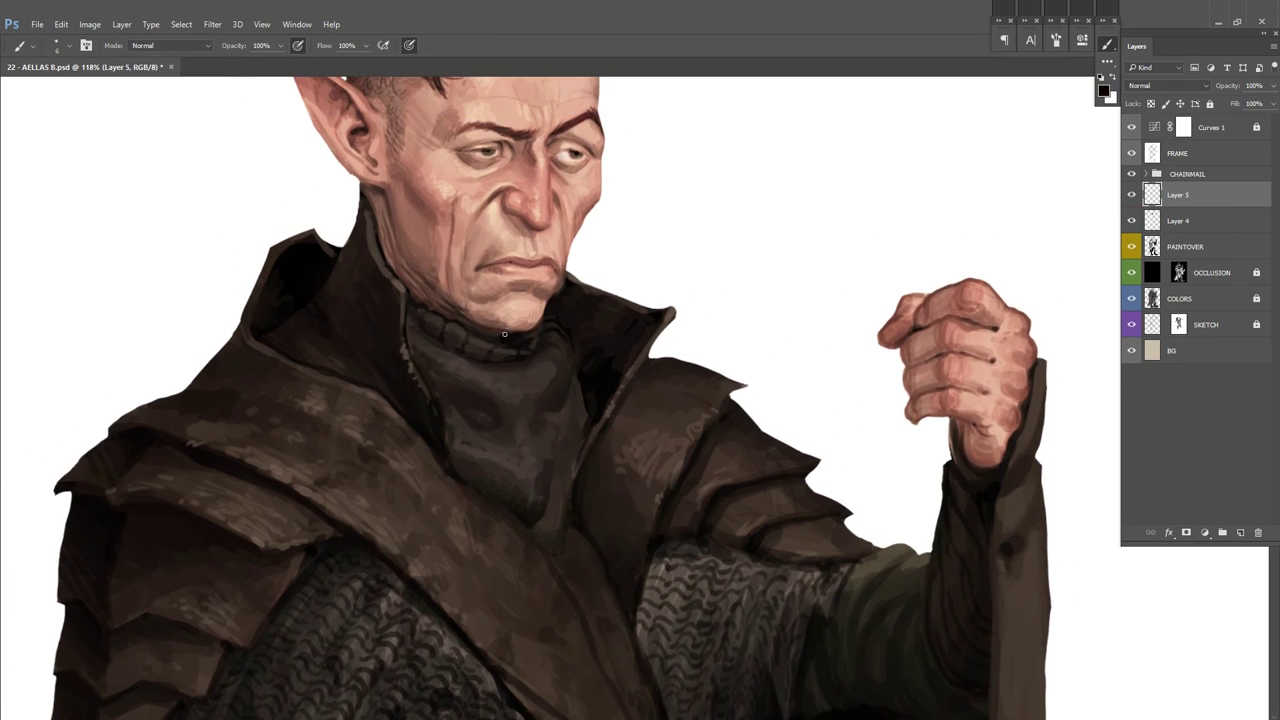
scroll(491, 316, "up", 1)
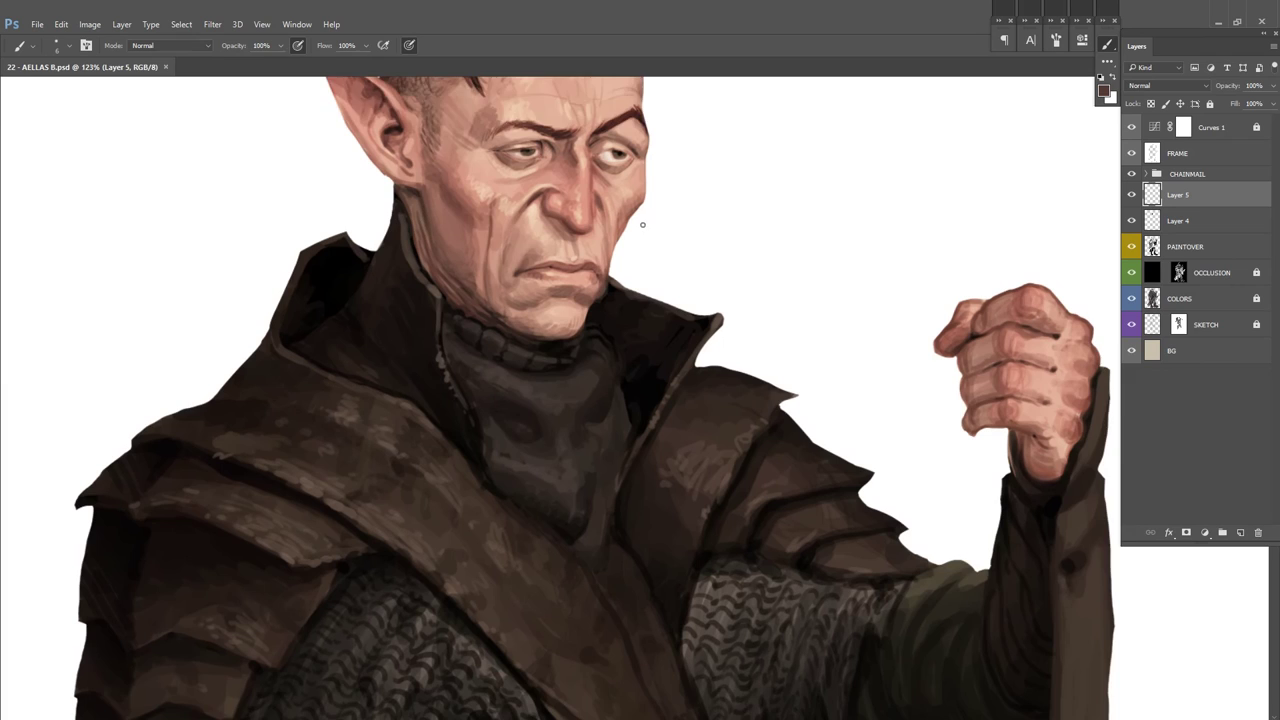
Step: Paint dark vertical ribs down the whole neck cloth to turn it into a turtleneck, and save the file
left_click(654, 278, "alt")
scroll(593, 379, "right", 1)
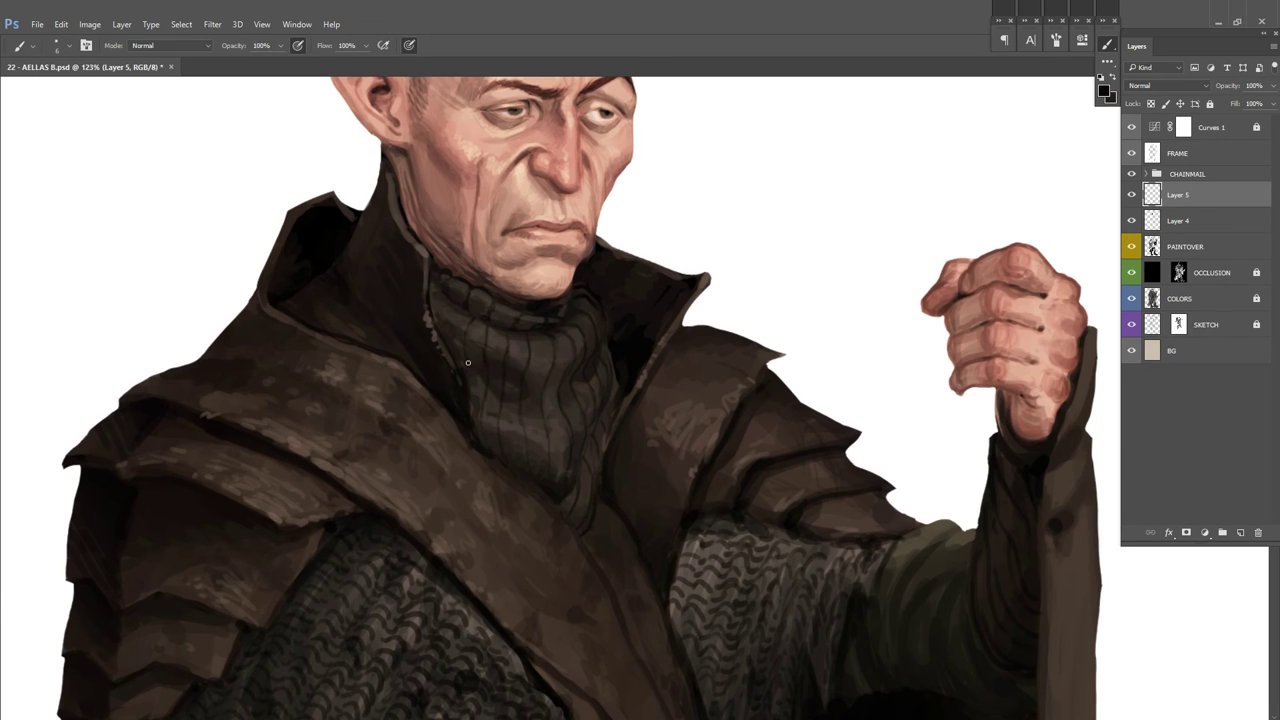
key("ctrl+s")
scroll(596, 401, "down", 1)
scroll(737, 289, "down", 2)
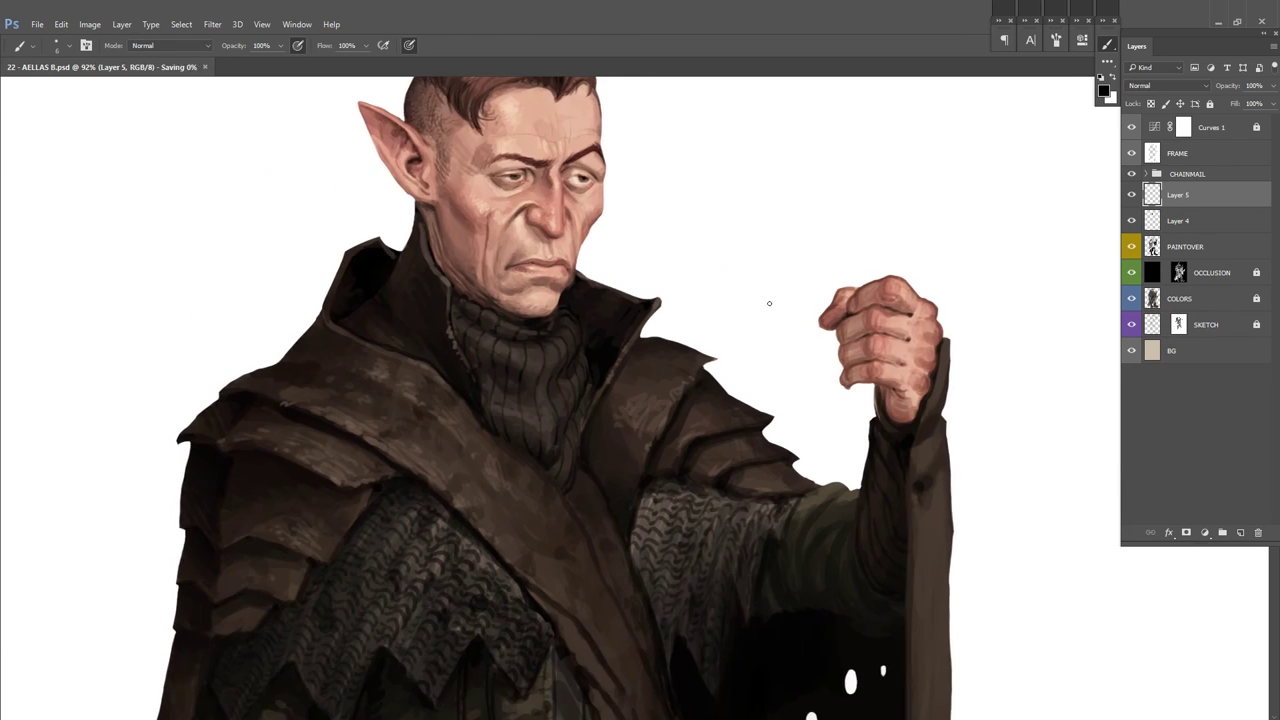
Step: On a new layer, paint slanted dark knit stitches between the turtleneck's ribs and merge it with the rib layer
scroll(489, 409, "up", 3)
scroll(572, 364, "up", 2)
key("ctrl+shift+n")
key("Return")
left_click_drag(720, 265, 690, 320)
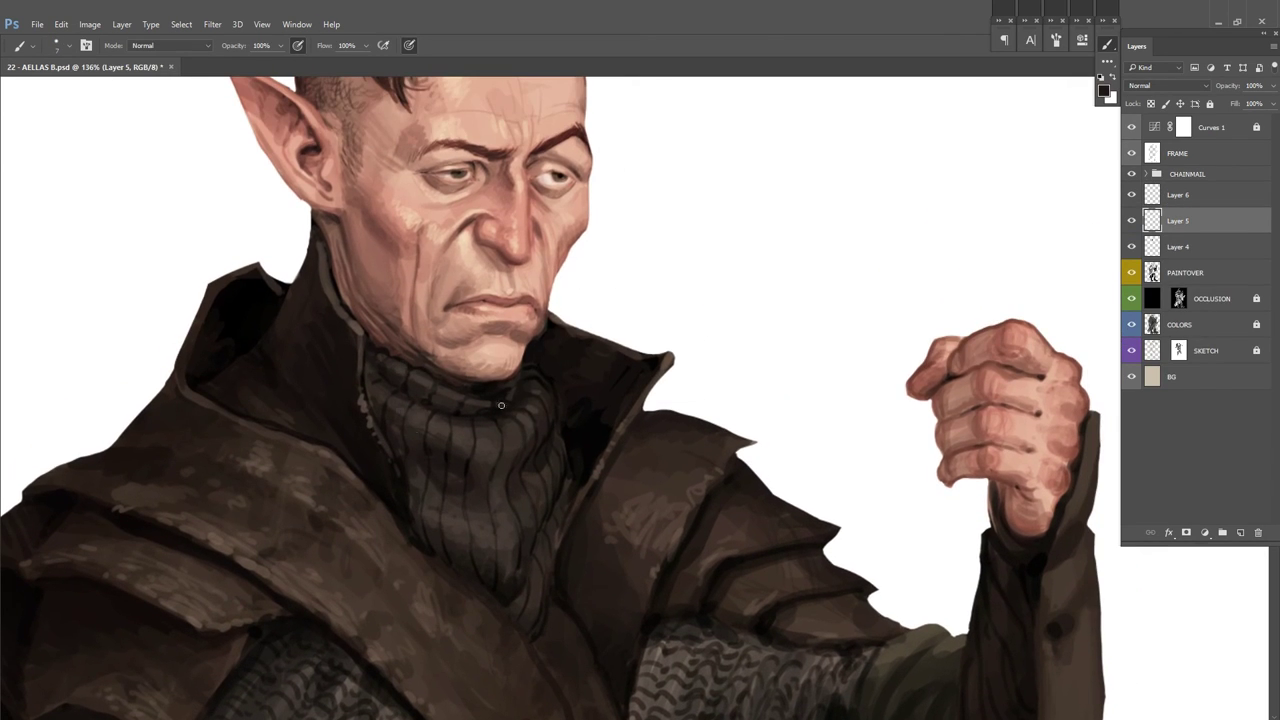
key("alt+shift+bracketright")
key("ctrl+e")
key("ctrl+t")
key("Return")
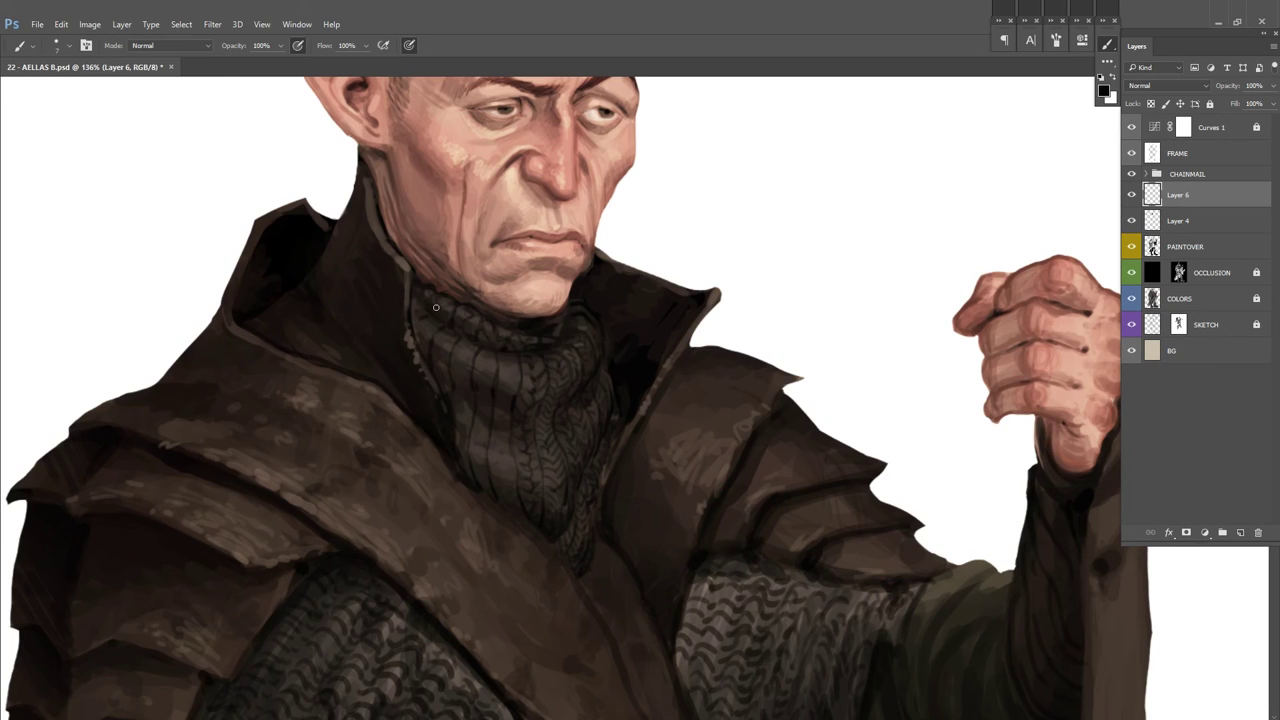
mouse_move(514, 400)
left_mouse_down()
mouse_move(505, 468)
mouse_move(487, 380)
mouse_move(479, 459)
left_mouse_up()
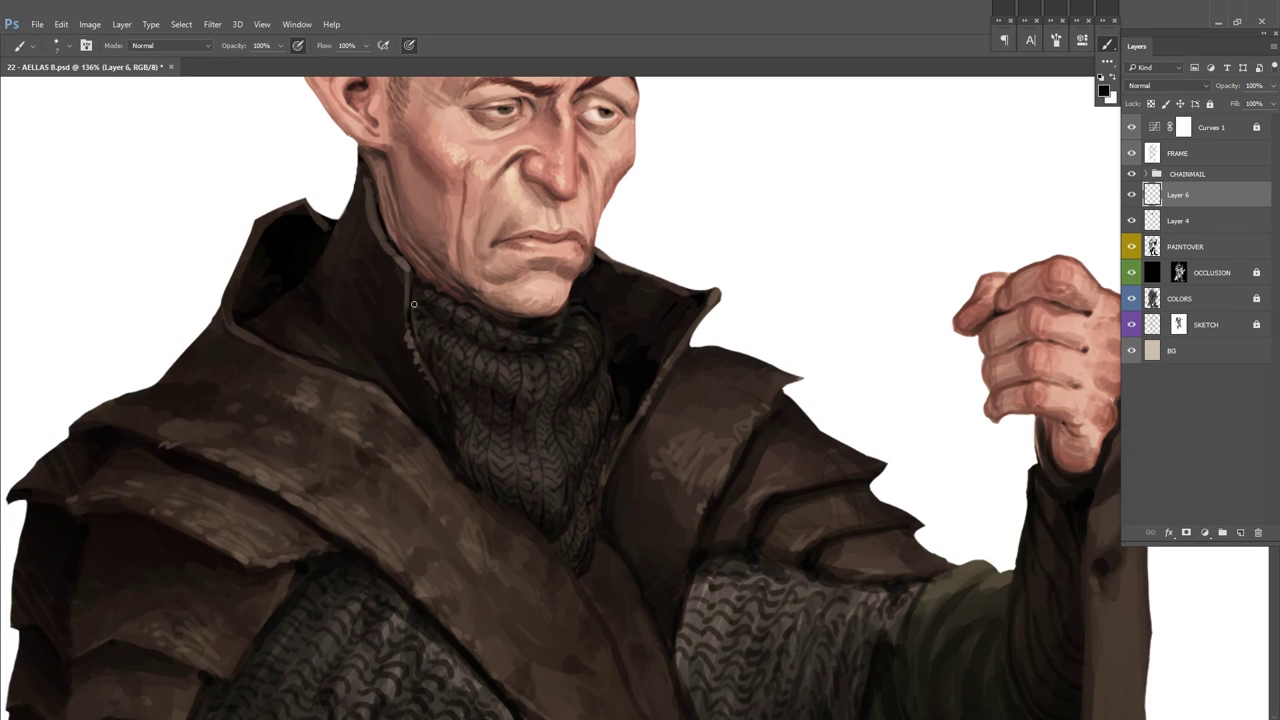
Step: Brush lighter grey accents over the turtleneck's knit stitches
scroll(600, 300, "down", 3)
scroll(563, 371, "up", 3)
scroll(536, 352, "up", 1)
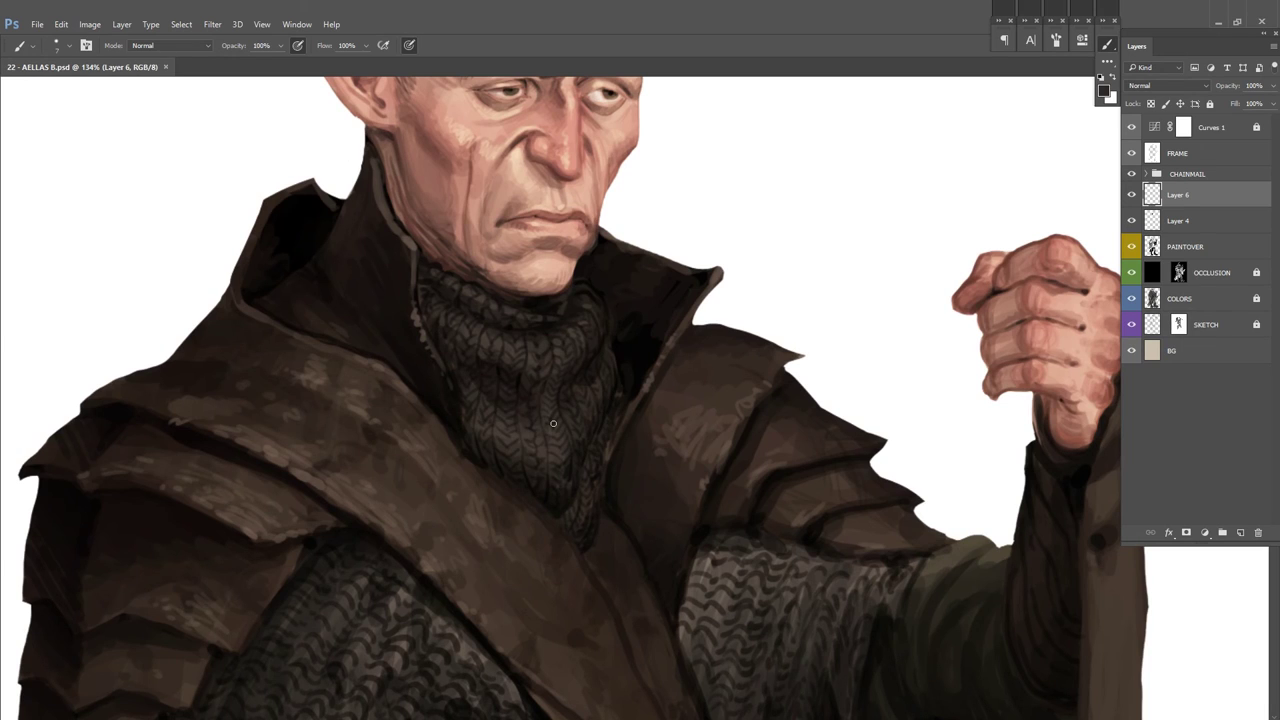
right_click(625, 349)
double_click(634, 428)
Step: On a new layer, shade the turtleneck's folds and edges in black, and merge the turtleneck detail layers together
key("ctrl+shift+n")
key("Return")
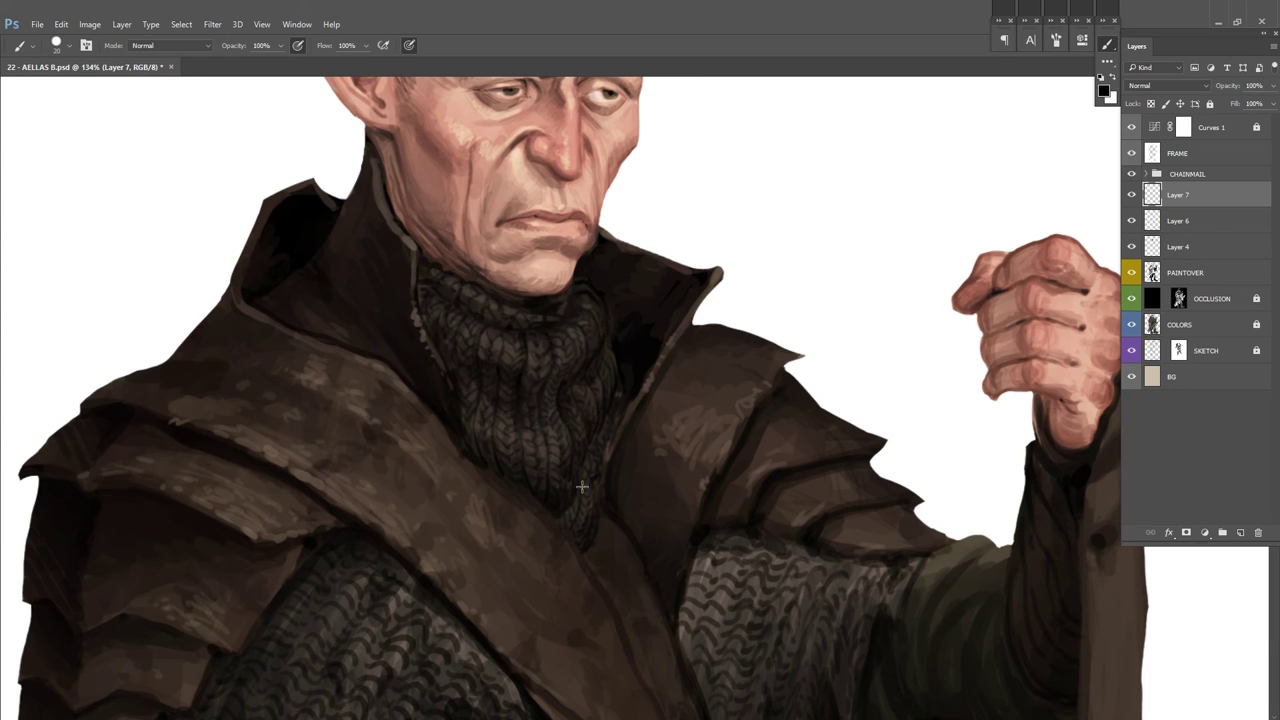
scroll(482, 320, "down", 2)
scroll(508, 379, "up", 3)
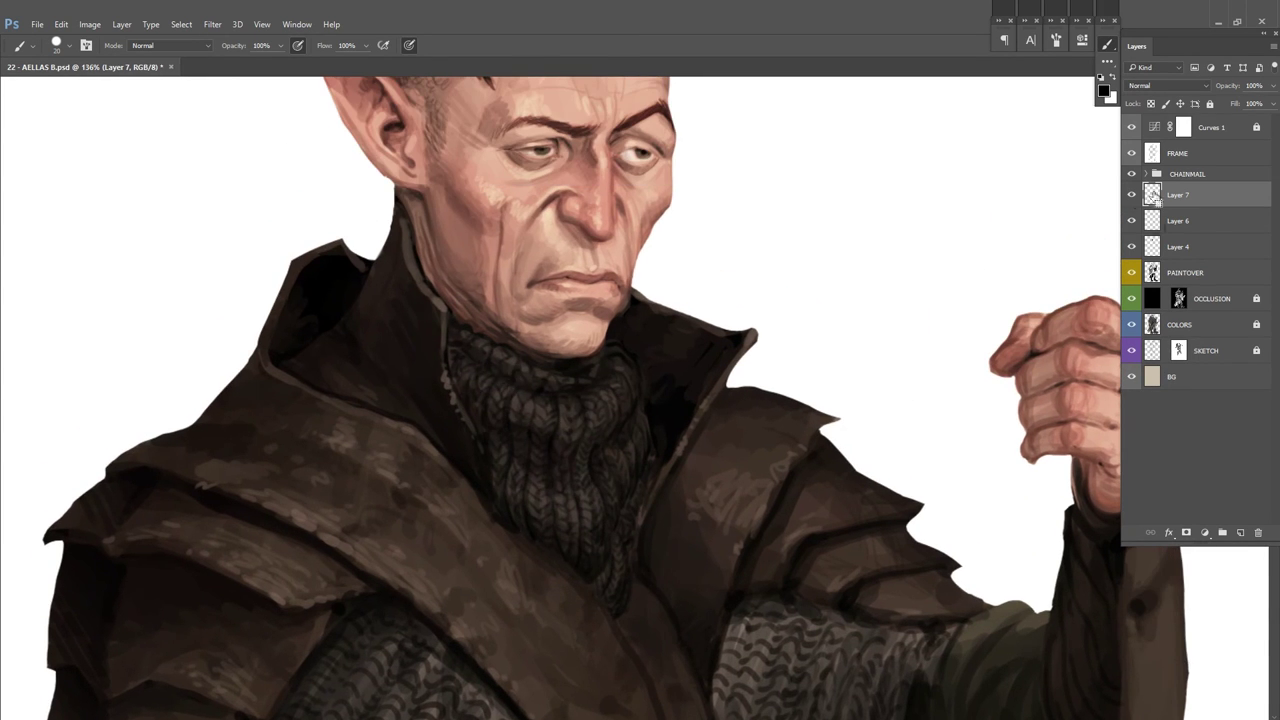
key("ctrl+z")
right_click(615, 450)
key("Escape")
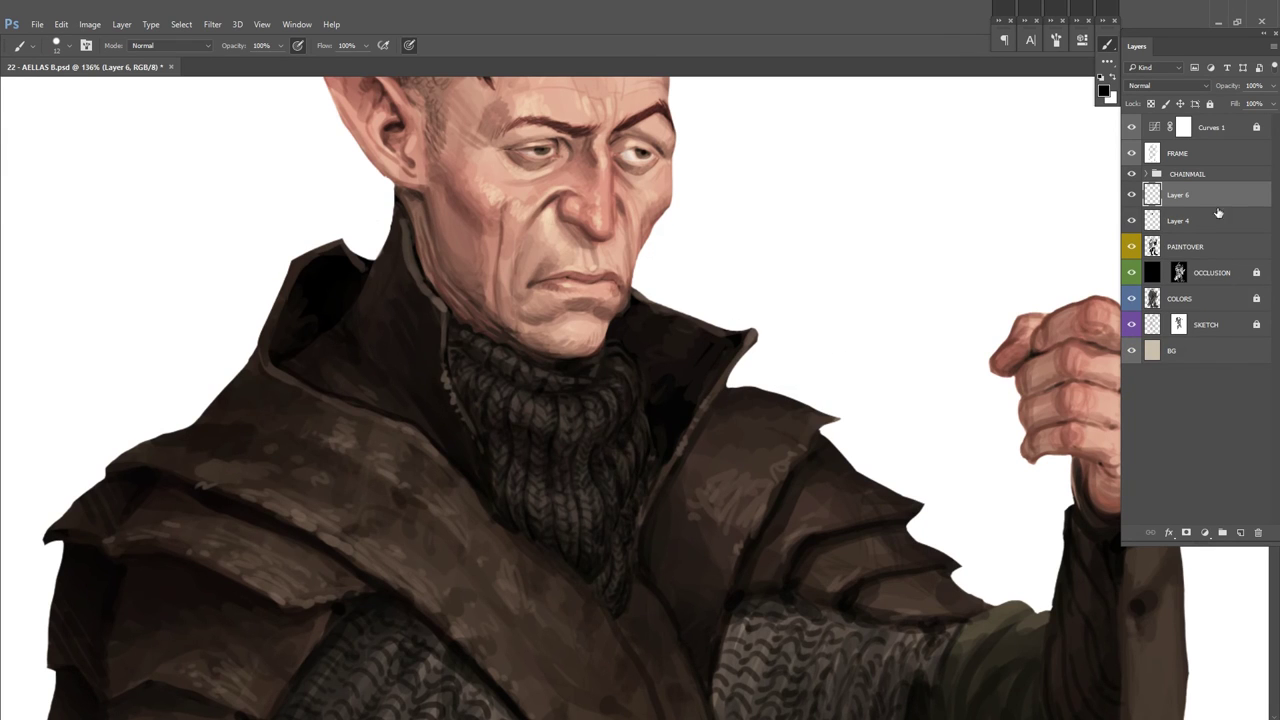
key("ctrl+e")
Step: Mirror the canvas view, draw dark seams on the coat's raised collar, and merge the layer into PAINTOVER
scroll(827, 309, "down", 2)
key("h")
scroll(827, 309, "up", 3)
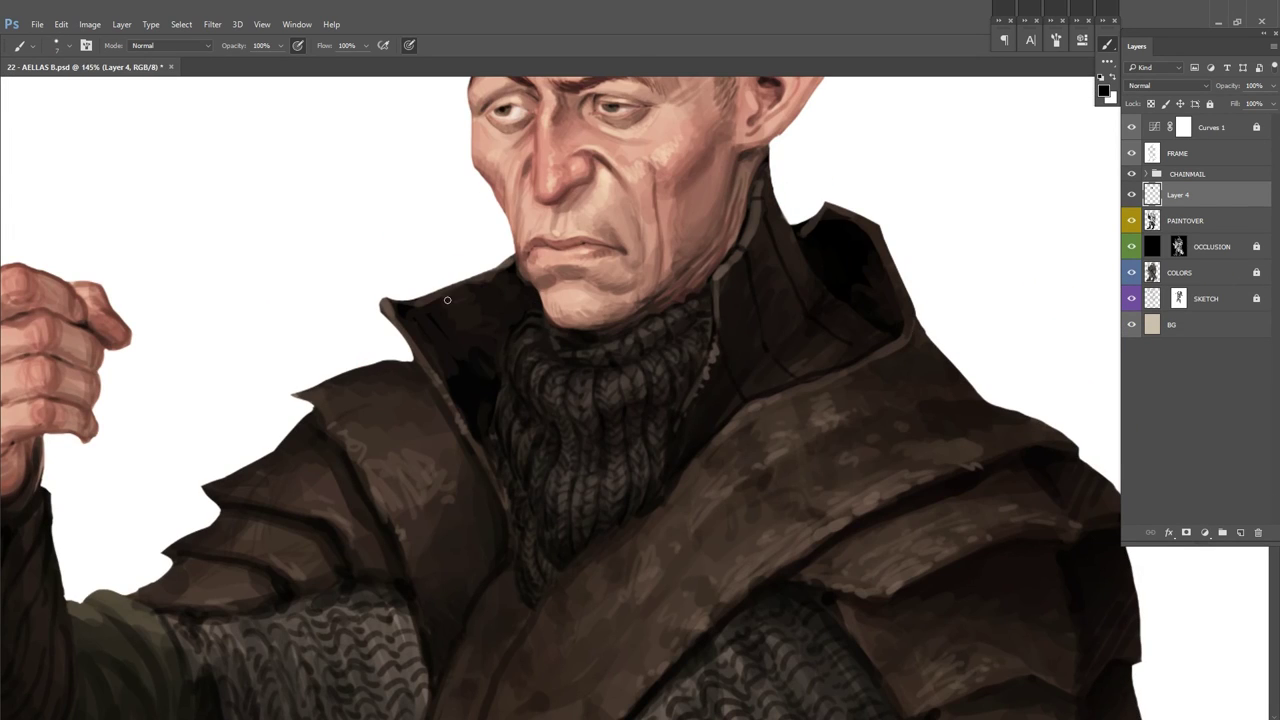
scroll(737, 351, "down", 4)
scroll(809, 283, "up", 3)
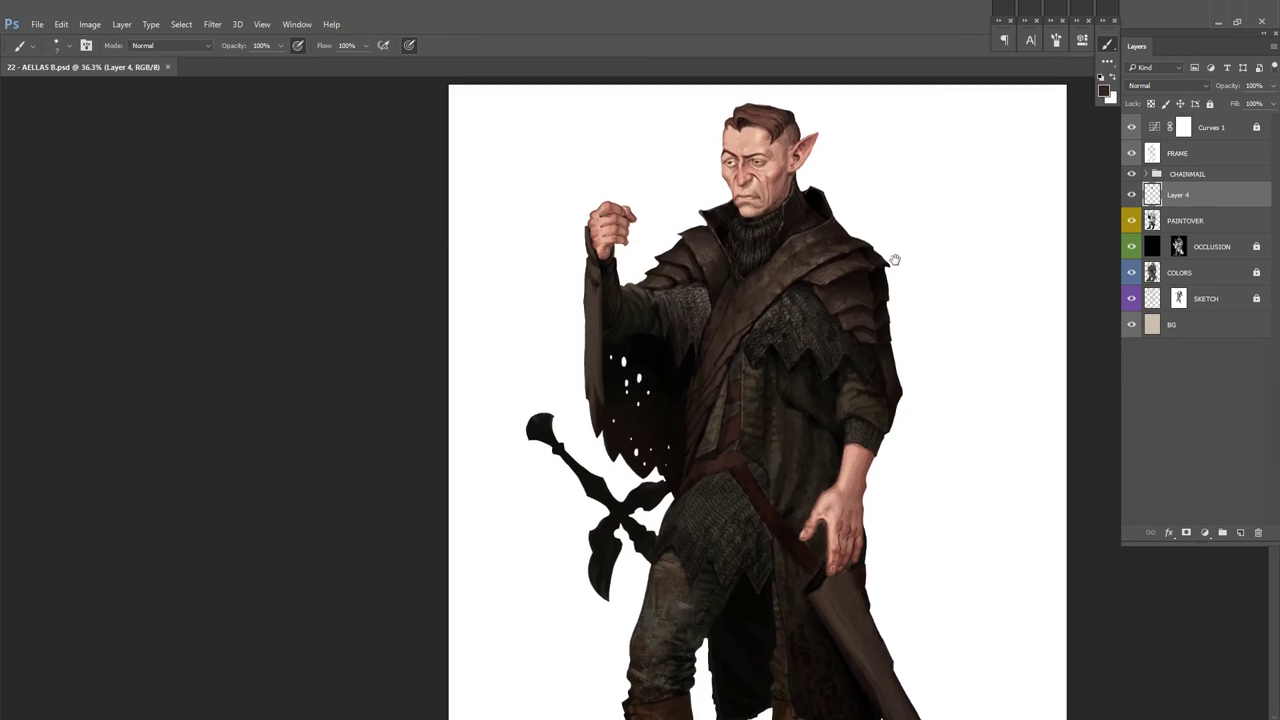
scroll(752, 282, "down", 4)
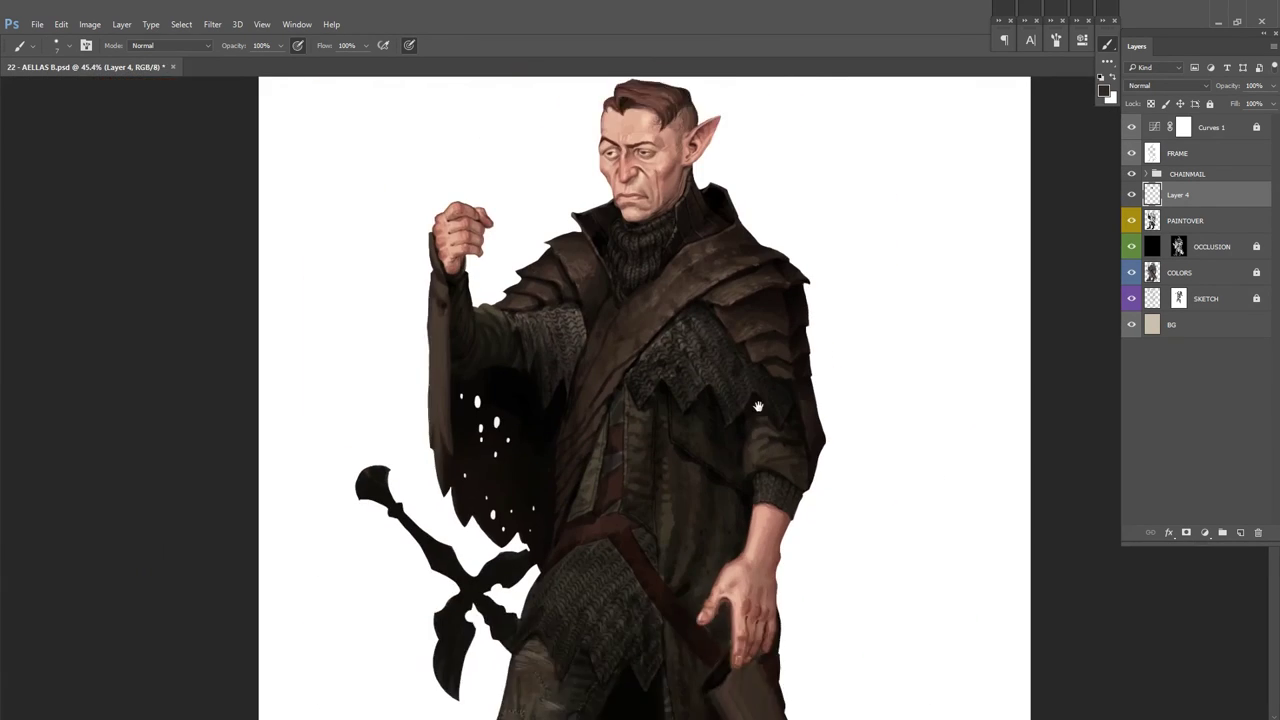
scroll(757, 443, "up", 1)
key("ctrl+e")
Step: Expand the CHAINMAIL group, select the RUST layer, duplicate the document as 22 - AELLAS B copy, and save it
scroll(743, 371, "down", 1)
left_click(1157, 173)
double_click(1162, 194)
left_click(649, 365)
left_click(766, 196)
key("ctrl+s")
scroll(640, 400, "down", 2)
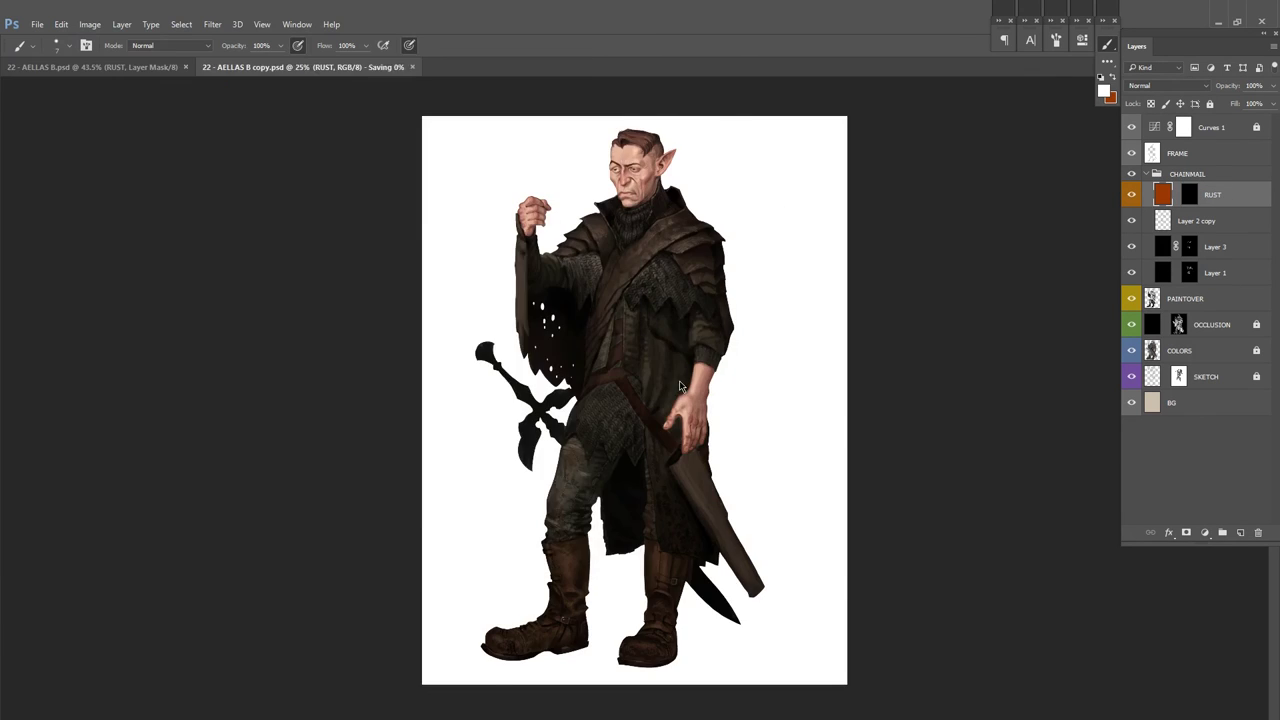
Step: Brush rust onto the RUST layer's mask over the chainmail hanging below the shoulder armour
scroll(640, 400, "up", 4)
right_click(760, 290)
key("Escape")
right_click(894, 214)
key("Escape")
mouse_move(643, 385)
left_mouse_down()
mouse_move(697, 375)
mouse_move(699, 352)
mouse_move(842, 420)
left_mouse_up()
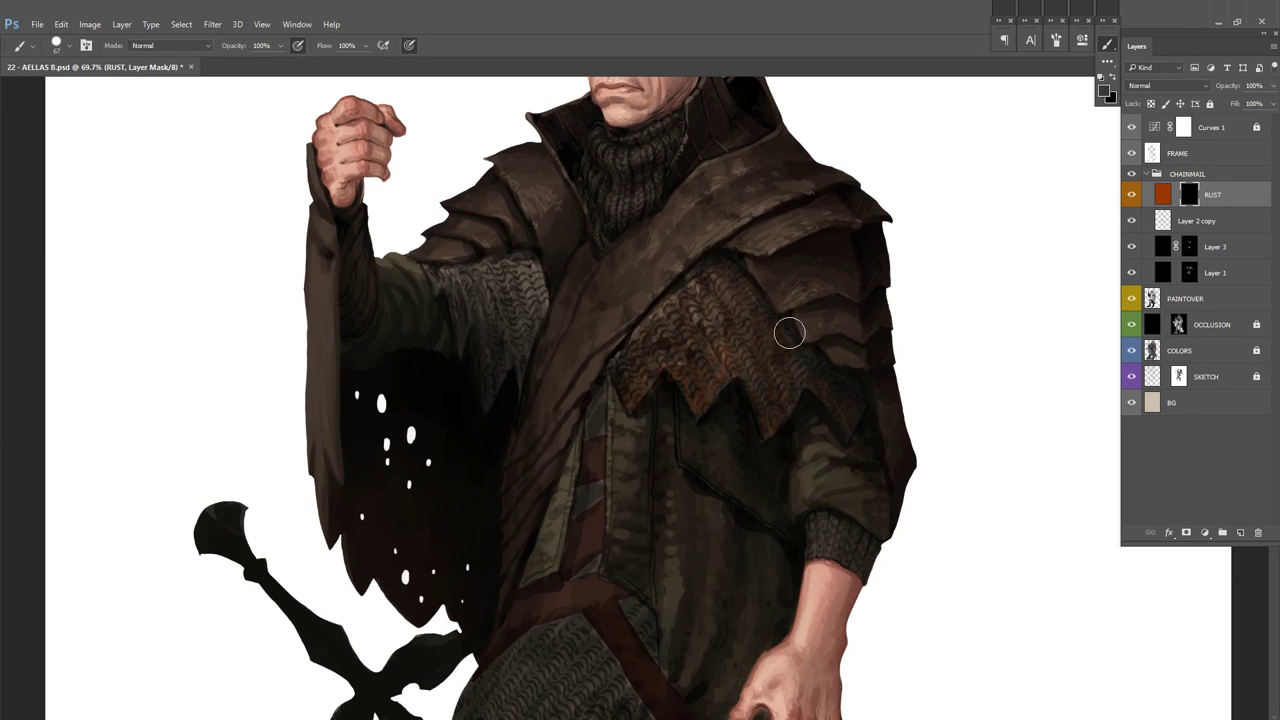
Step: Extend the rust onto the raised arm's chainmail, intensify the orange patches on the shoulder chainmail, and save
left_click_drag(439, 280, 551, 320)
scroll(604, 311, "down", 5)
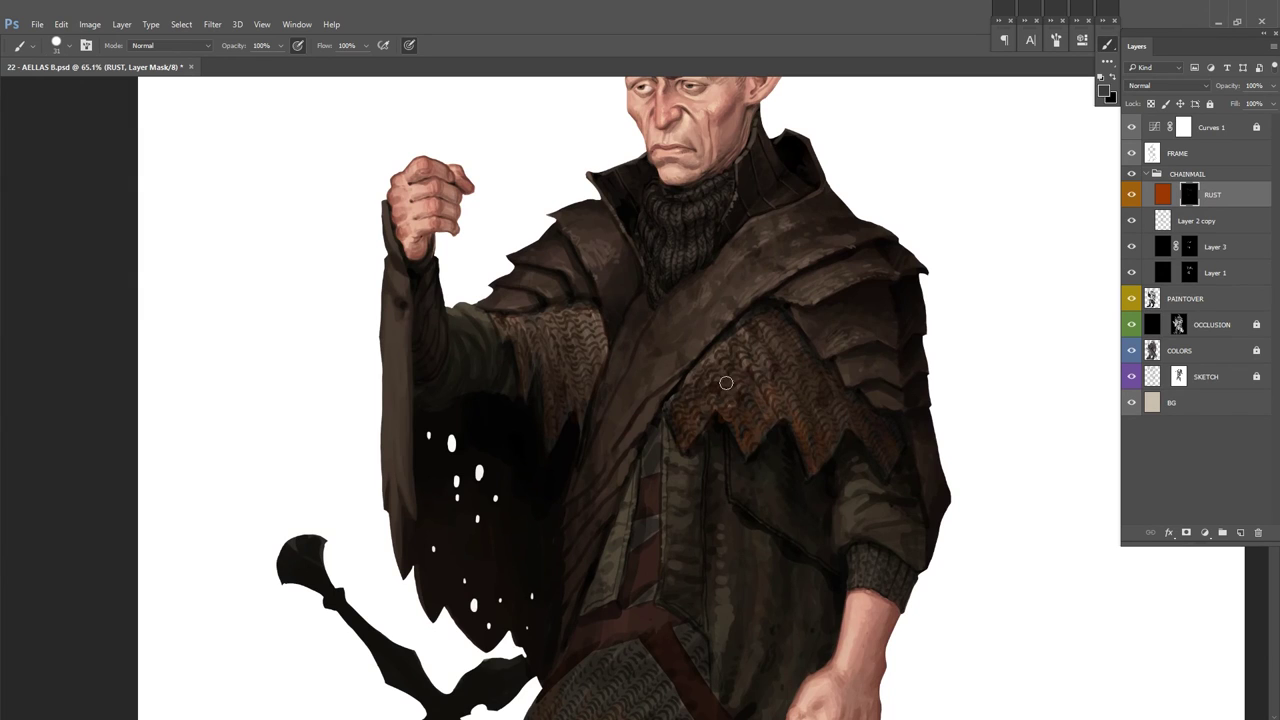
mouse_move(712, 398)
left_mouse_down()
mouse_move(728, 380)
mouse_move(755, 425)
left_mouse_up()
key("ctrl+s")
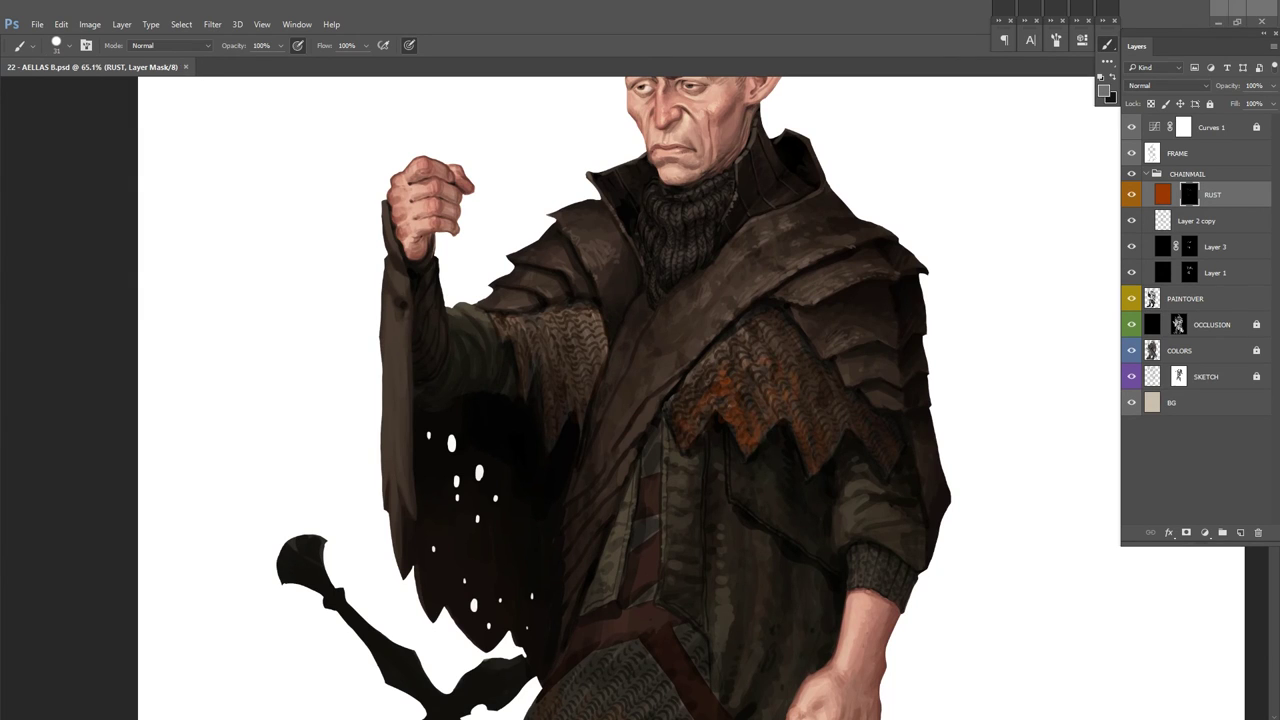
left_click(723, 373)
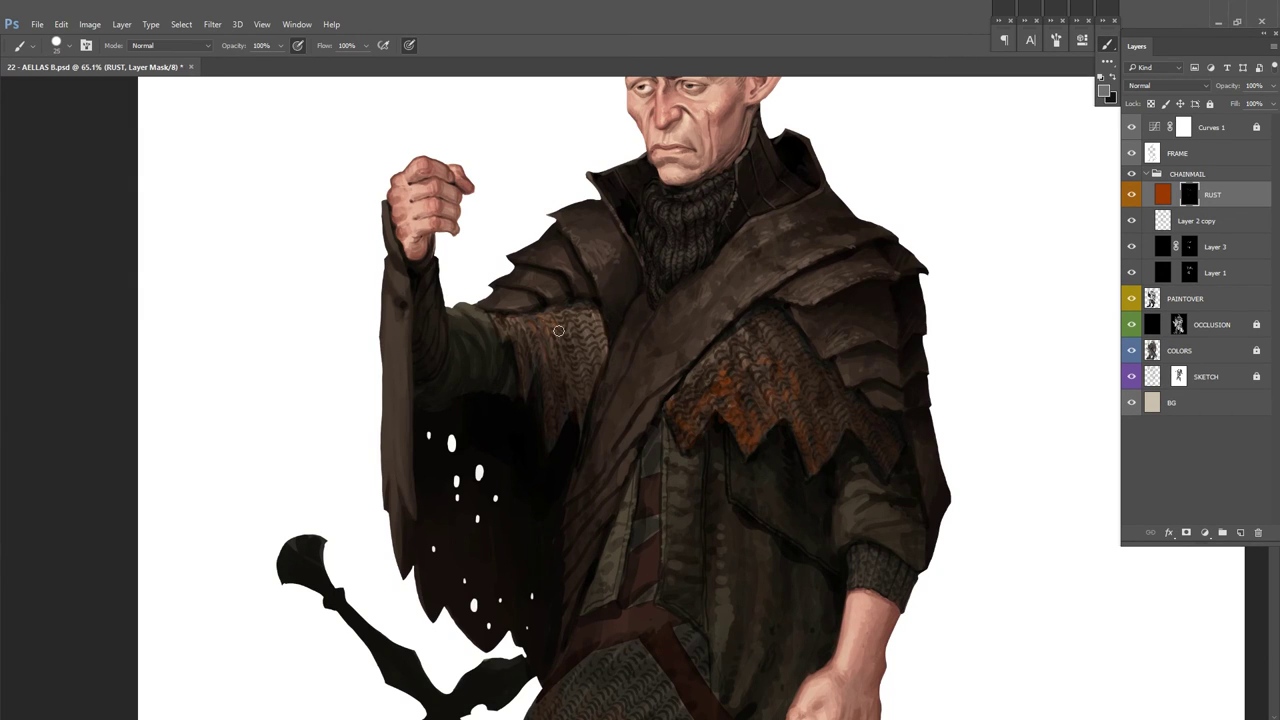
Step: Paint rust patches across the ragged chainmail skirt below the belt through the RUST mask
scroll(564, 386, "down", 2)
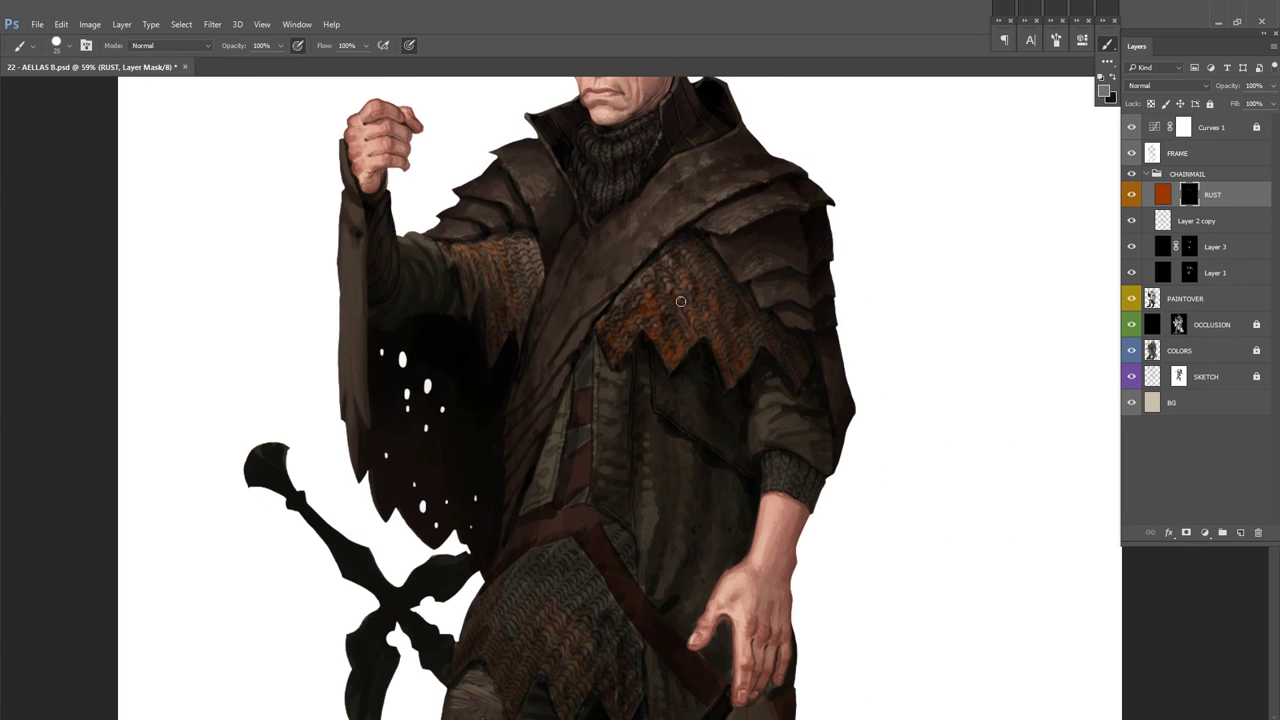
scroll(805, 295, "down", 2)
scroll(587, 453, "up", 2)
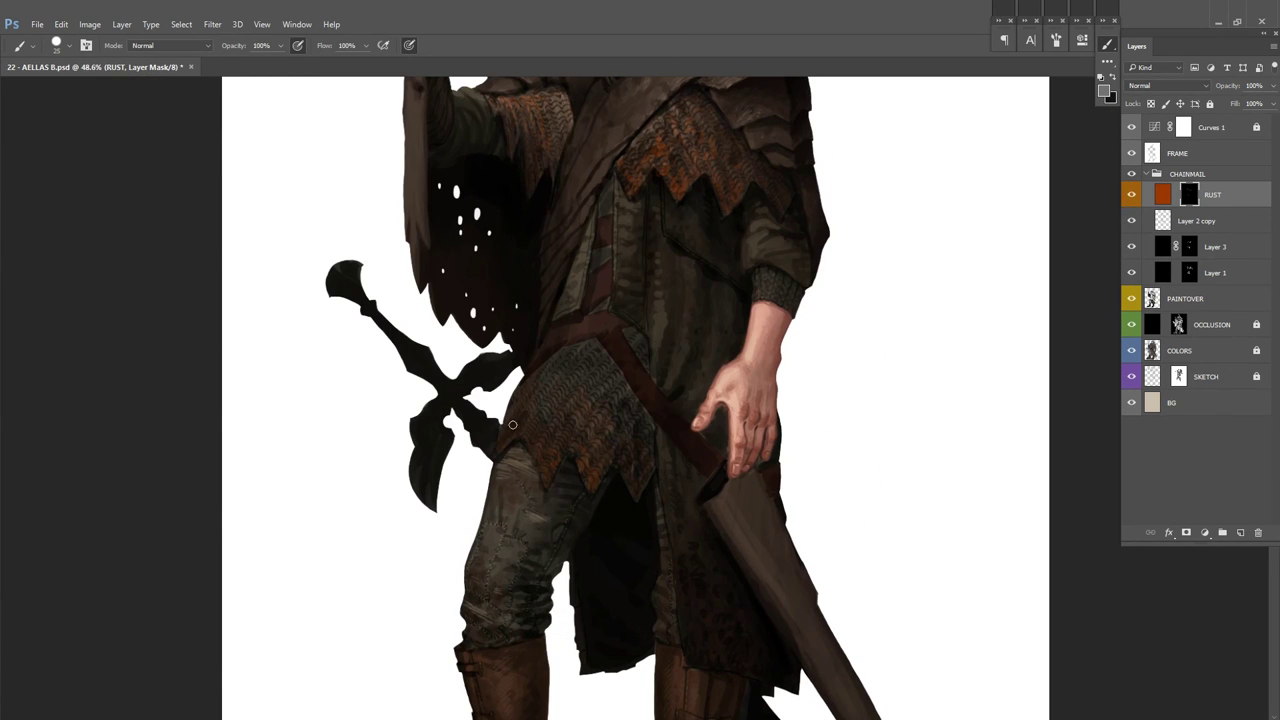
scroll(584, 365, "up", 2)
Step: On Layer 1's mask, paint chainmail rings into the narrow gaps of the coat's front opening
key("alt+bracketleft")
right_click(766, 274)
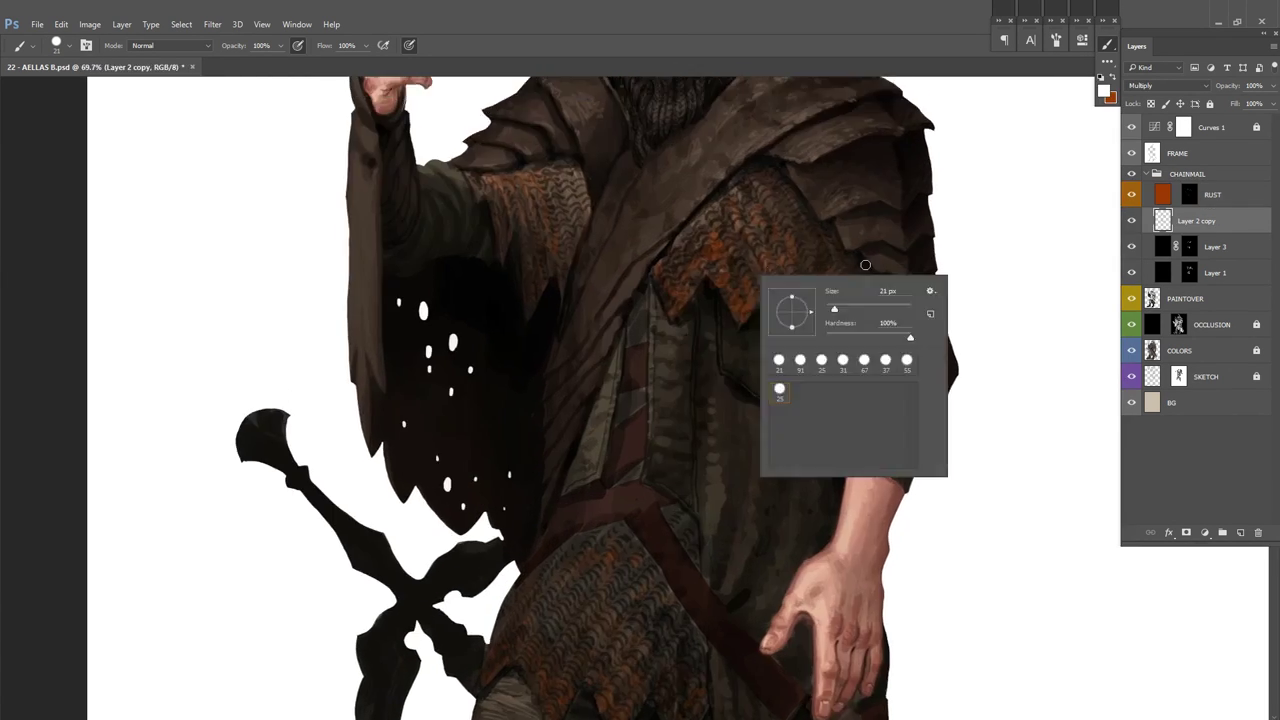
key("Escape")
key("alt+bracketleft")
key("alt+bracketleft")
scroll(626, 354, "down", 1)
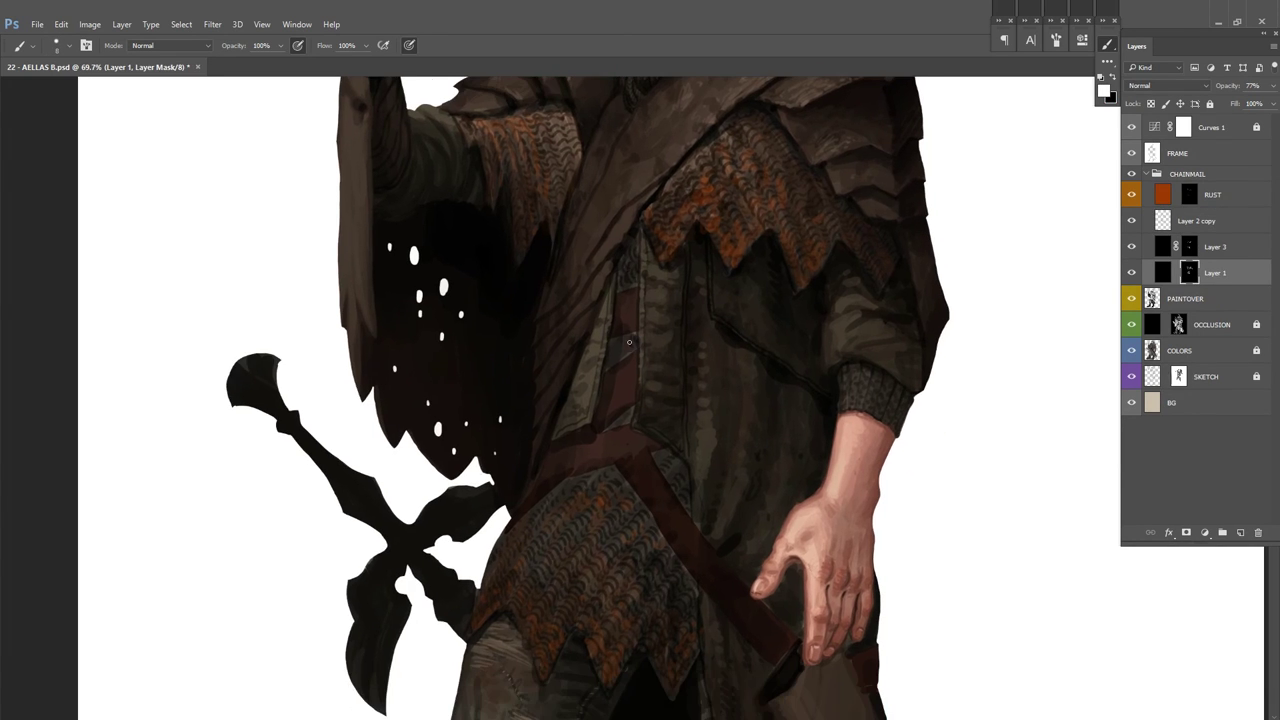
scroll(690, 271, "down", 4)
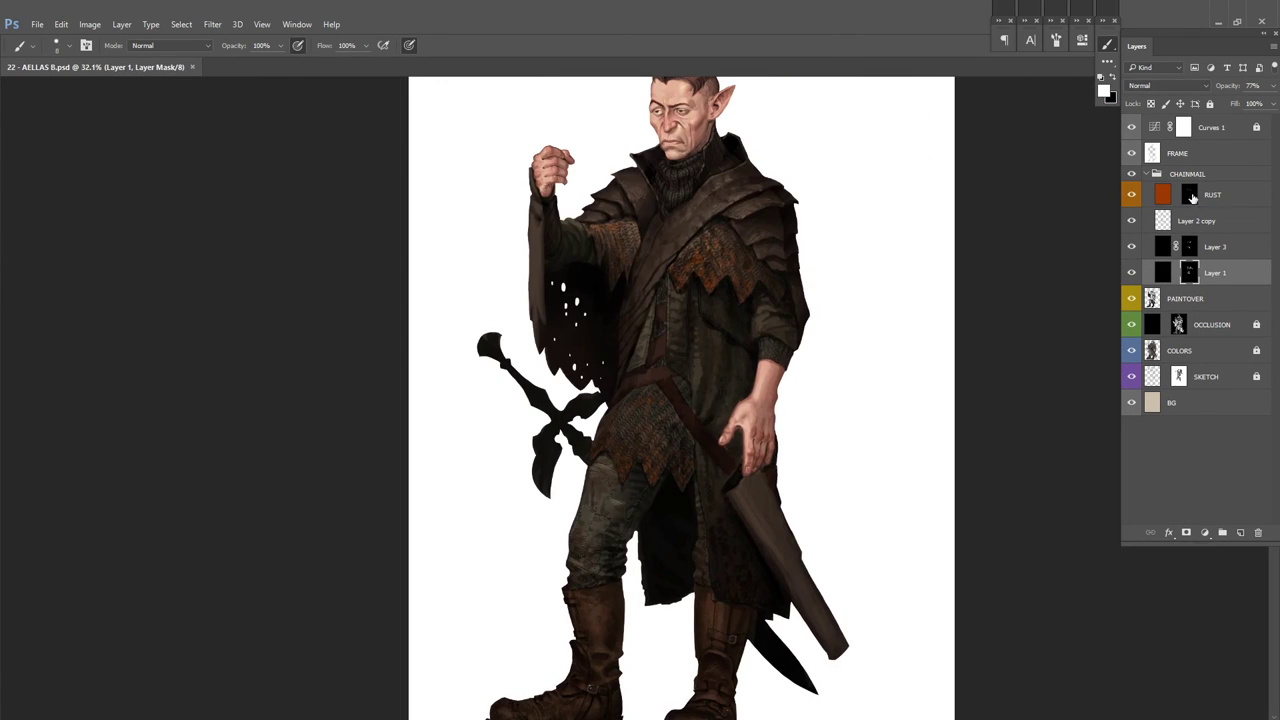
Step: Reselect the RUST mask and brush rusty stains onto the trousers with a larger brush
key("alt+bracketright")
key("alt+bracketright")
key("alt+bracketright")
scroll(780, 240, "up", 2)
scroll(563, 342, "down", 2)
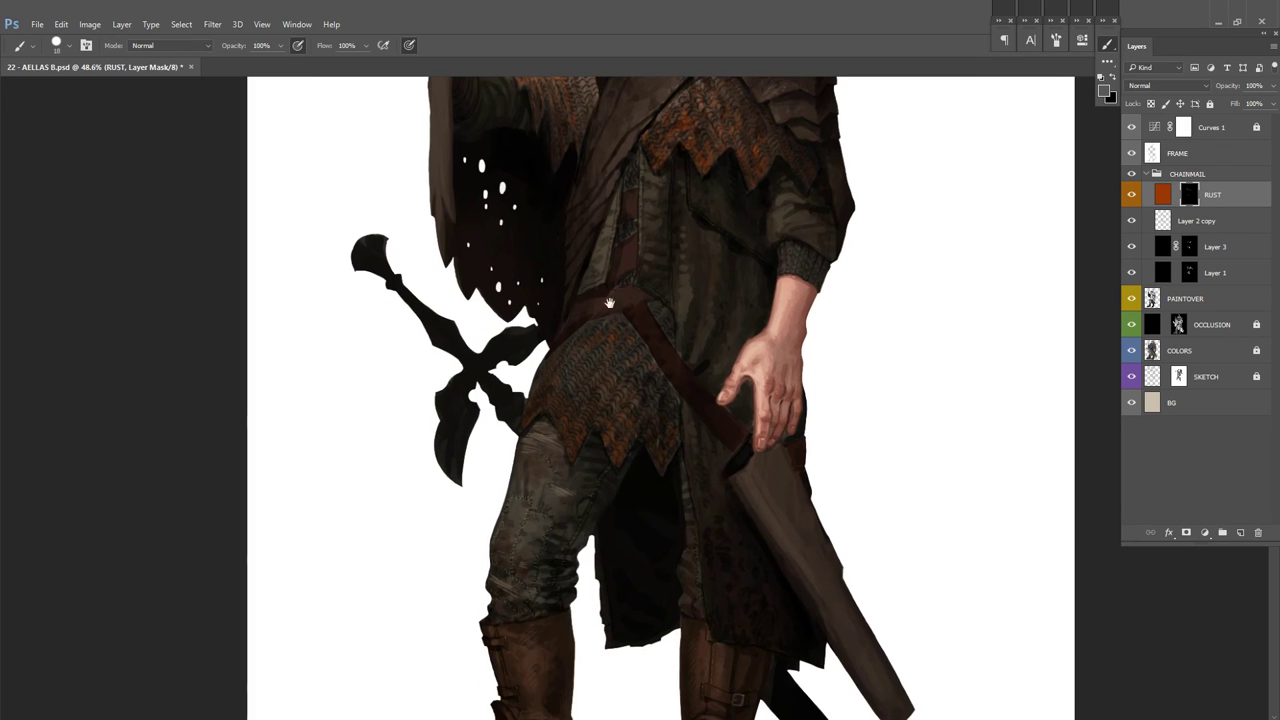
key("bracketright")
key("bracketright")
key("bracketright")
key("bracketright")
scroll(645, 345, "up", 5)
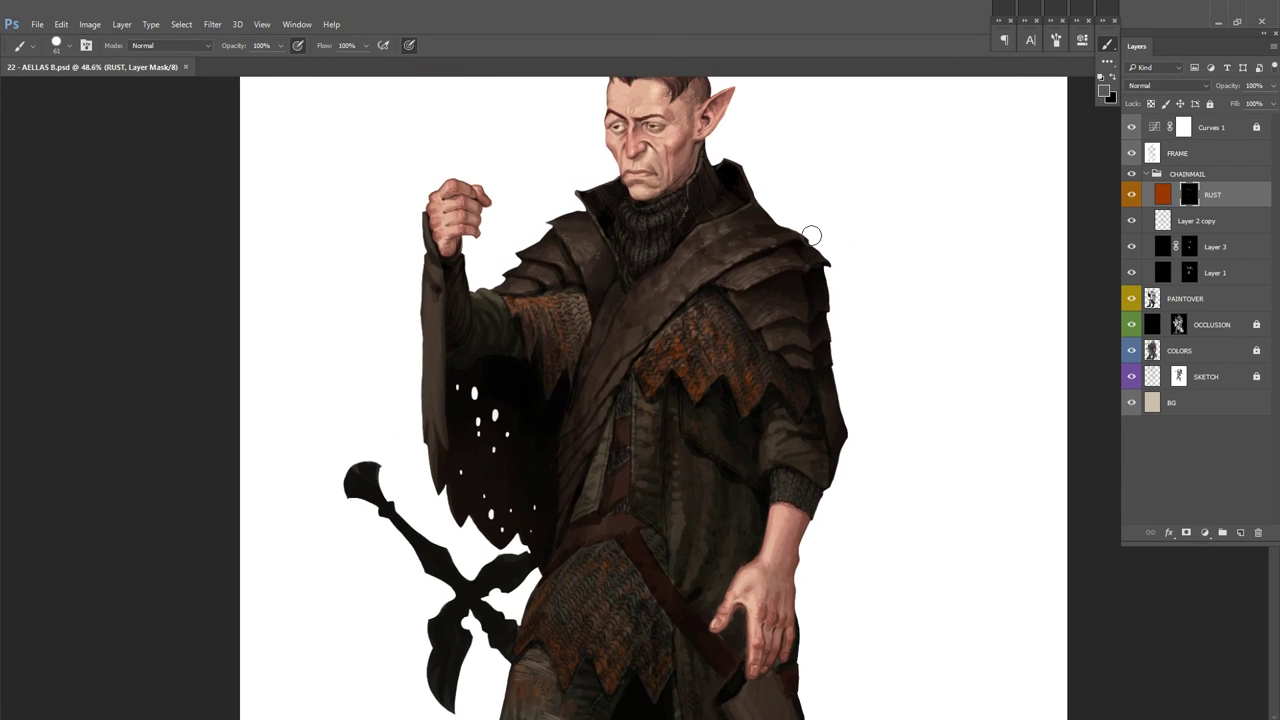
Step: Collapse the CHAINMAIL group and, in a mirrored view, darken the collar beside the chin in black on PAINTOVER
left_click(1146, 174)
left_click(1205, 196)
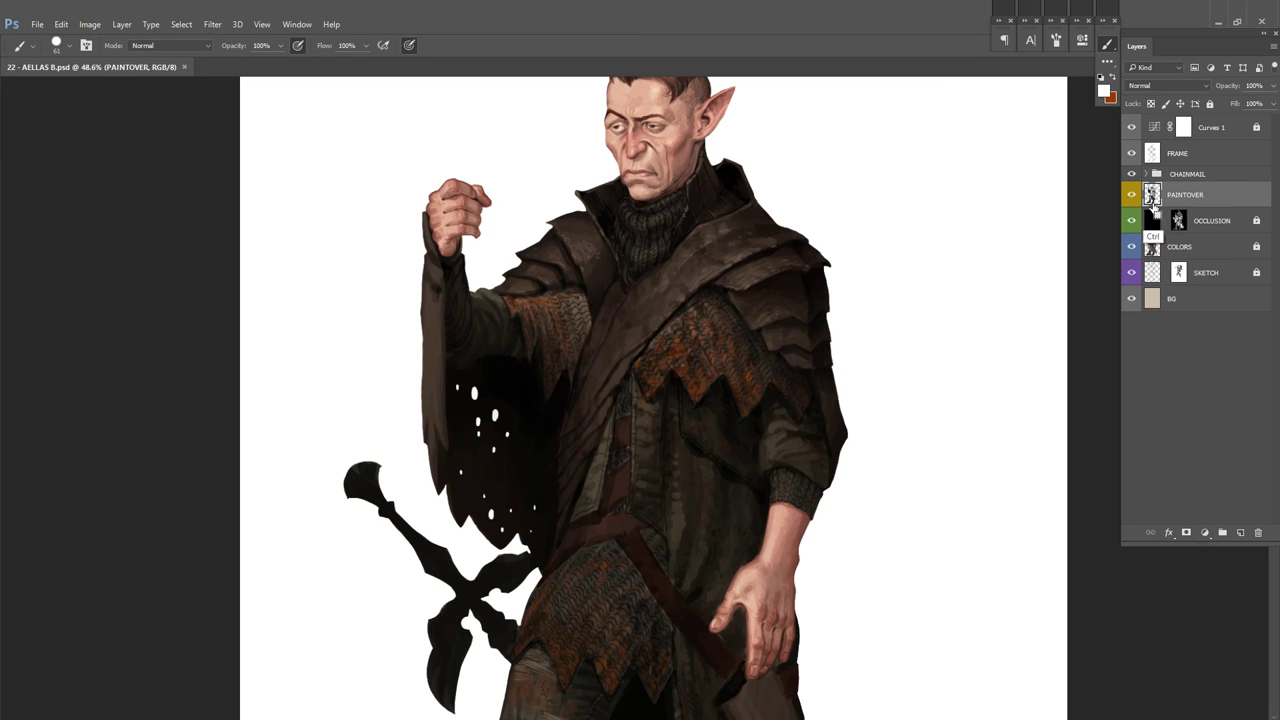
scroll(950, 238, "down", 2)
key("h")
scroll(780, 231, "up", 8)
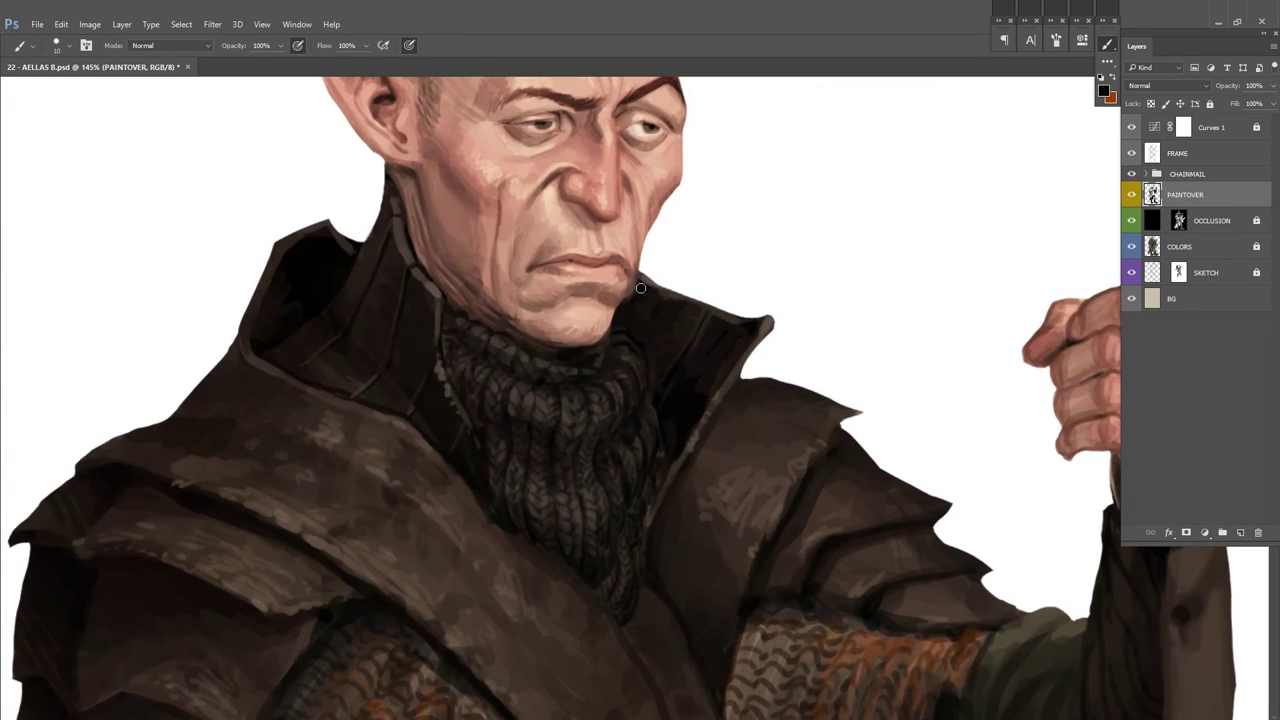
key("d")
scroll(922, 208, "down", 3)
scroll(922, 208, "down", 1)
scroll(720, 366, "up", 4)
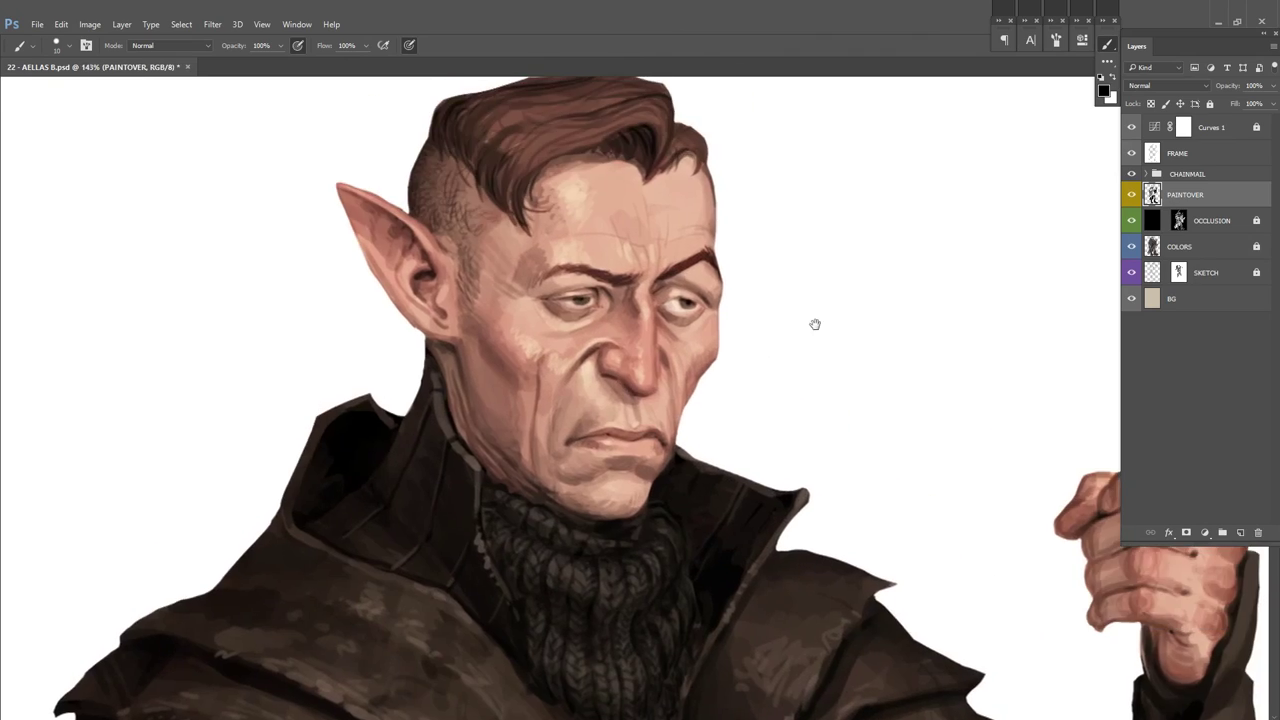
Step: Sample surrounding tones to refine the shading of the face and pointed ear, and save
left_click(746, 353, "alt")
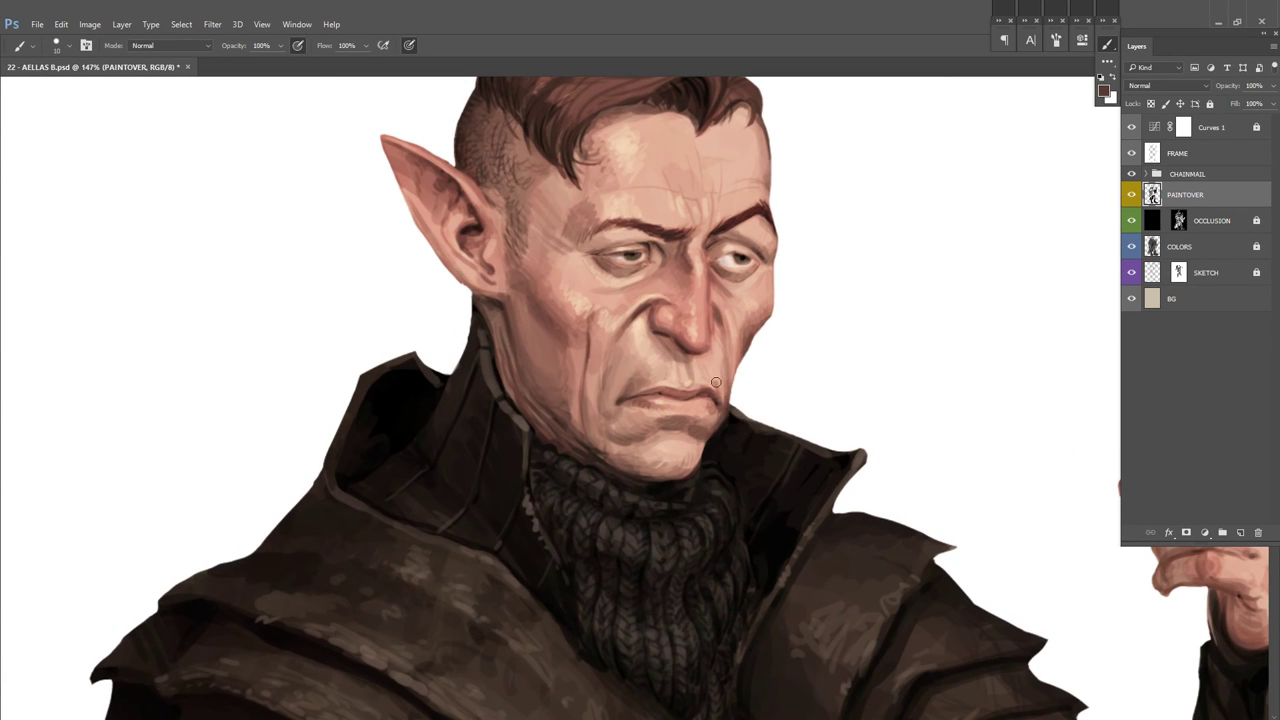
scroll(709, 380, "down", 2)
scroll(488, 371, "up", 3)
left_click(410, 390, "alt")
mouse_move(398, 370)
left_mouse_down()
mouse_move(430, 415)
mouse_move(396, 345)
left_mouse_up()
left_click(408, 385, "alt")
mouse_move(345, 280)
left_mouse_down()
mouse_move(372, 335)
mouse_move(420, 358)
left_mouse_up()
key("ctrl+s")
scroll(787, 342, "down", 2)
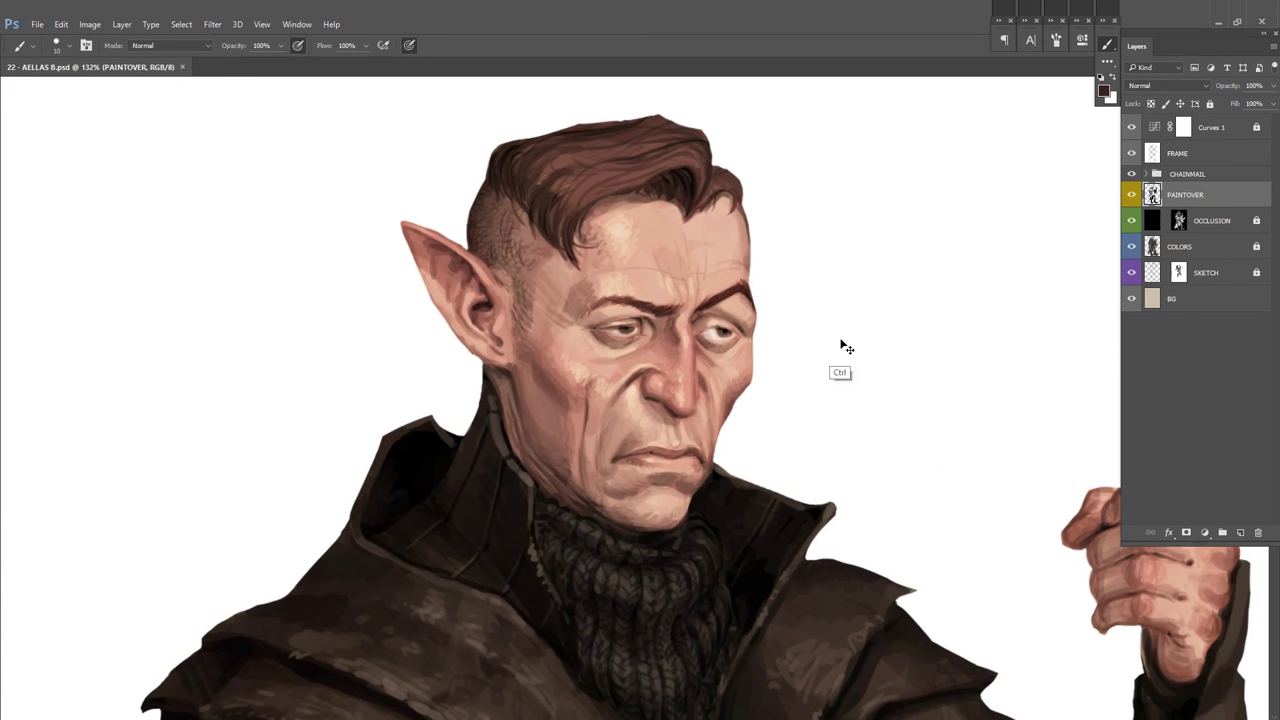
Step: On a new layer, paint reddish-brown strands and highlights into the swept hair using sampled tones
key("ctrl+shift+alt+n")
left_click(641, 285, "alt")
mouse_move(589, 195)
left_mouse_down()
mouse_move(661, 211)
mouse_move(740, 180)
mouse_move(645, 185)
mouse_move(700, 162)
mouse_move(662, 181)
mouse_move(725, 245)
left_mouse_up()
scroll(662, 181, "down", 3)
scroll(700, 200, "up", 1)
left_click(712, 195, "alt")
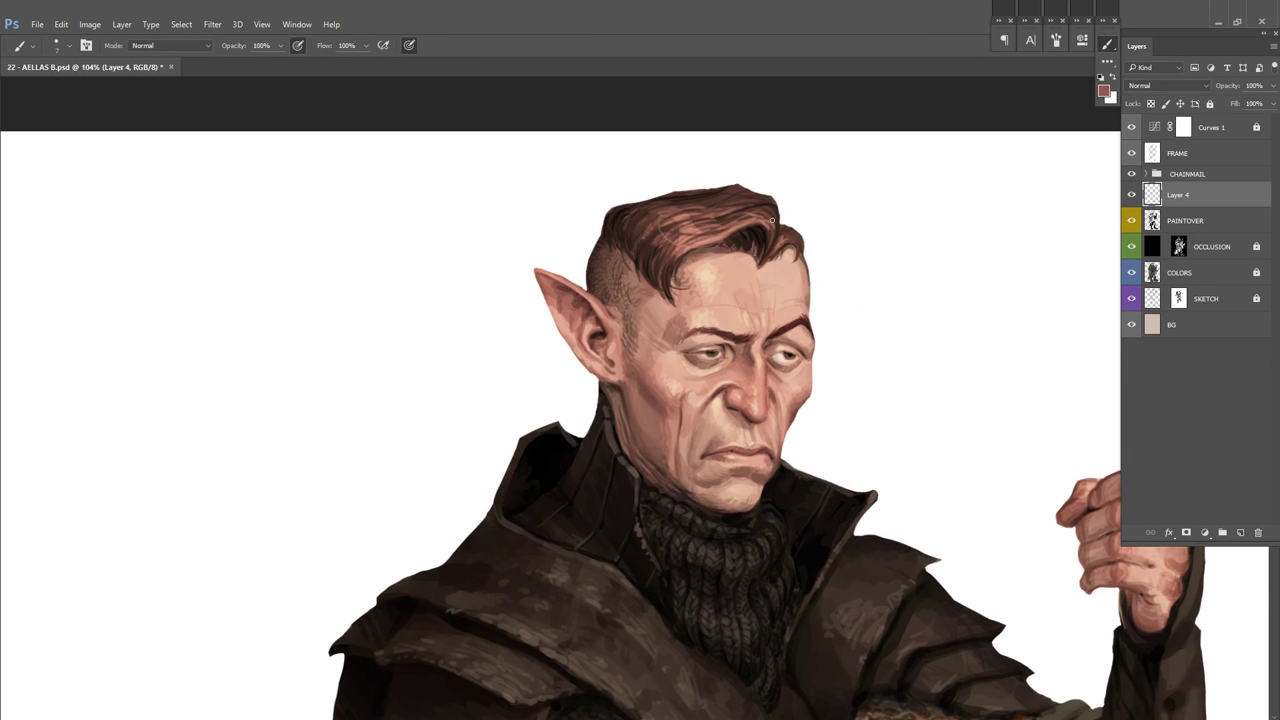
scroll(810, 335, "up", 3)
left_click(579, 326, "alt")
Step: Refine the dark contours around the fingers and nails of the lowered hand
scroll(668, 326, "down", 8)
scroll(587, 500, "up", 6)
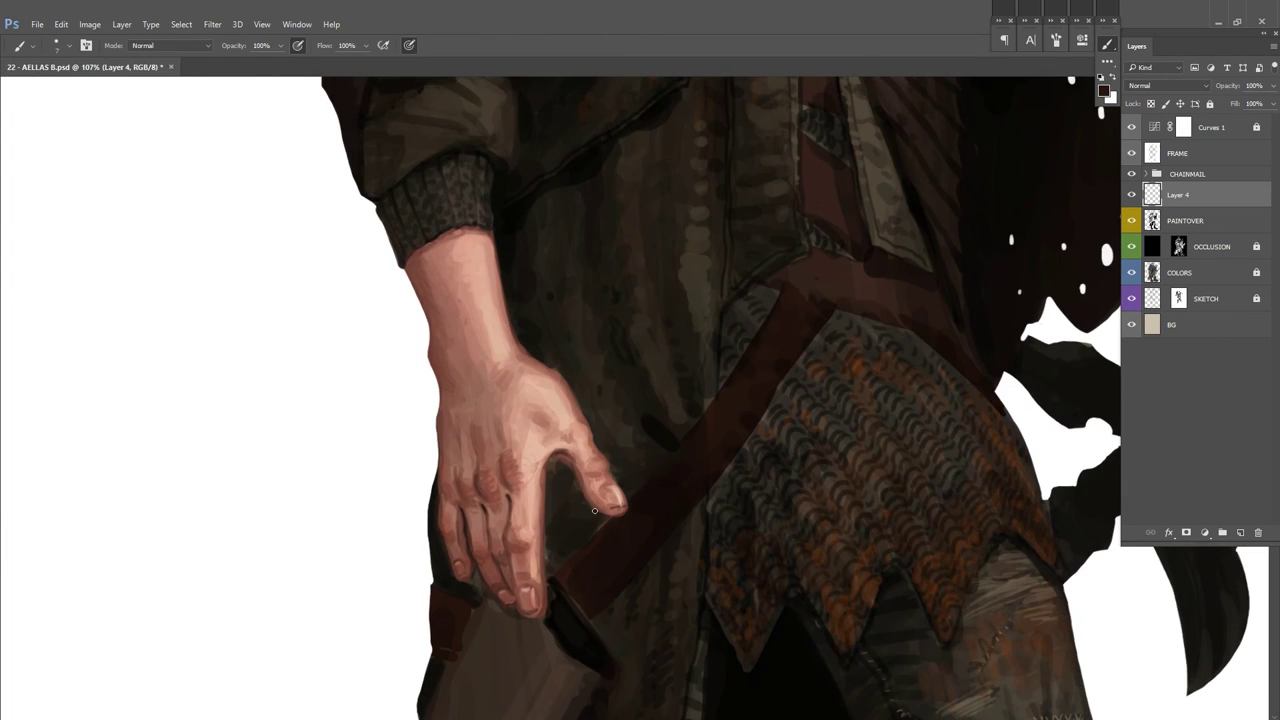
scroll(513, 497, "down", 3)
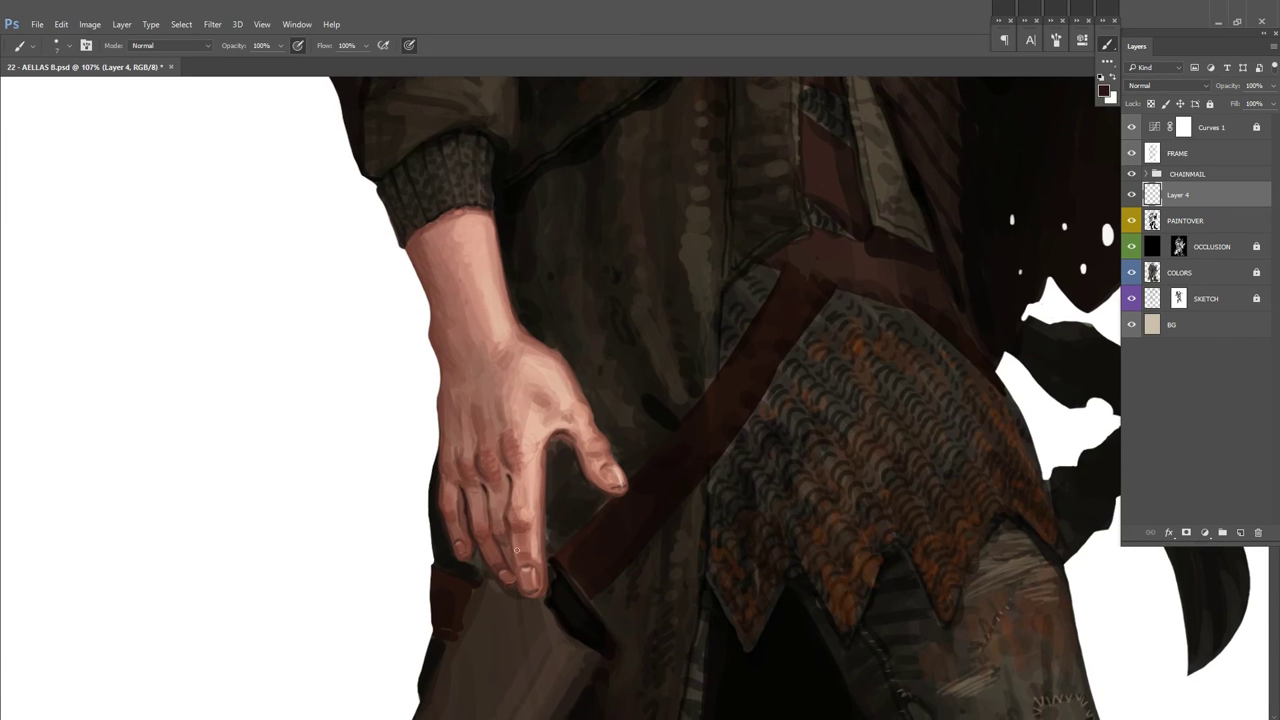
right_click(497, 414)
key("Escape")
Step: Add dark shading along the belt's edges and the straps in the coat's front opening
left_click(597, 536, "alt")
scroll(808, 302, "down", 3)
scroll(808, 302, "up", 3)
right_click(750, 245)
key("Escape")
left_click_drag(783, 270, 783, 321)
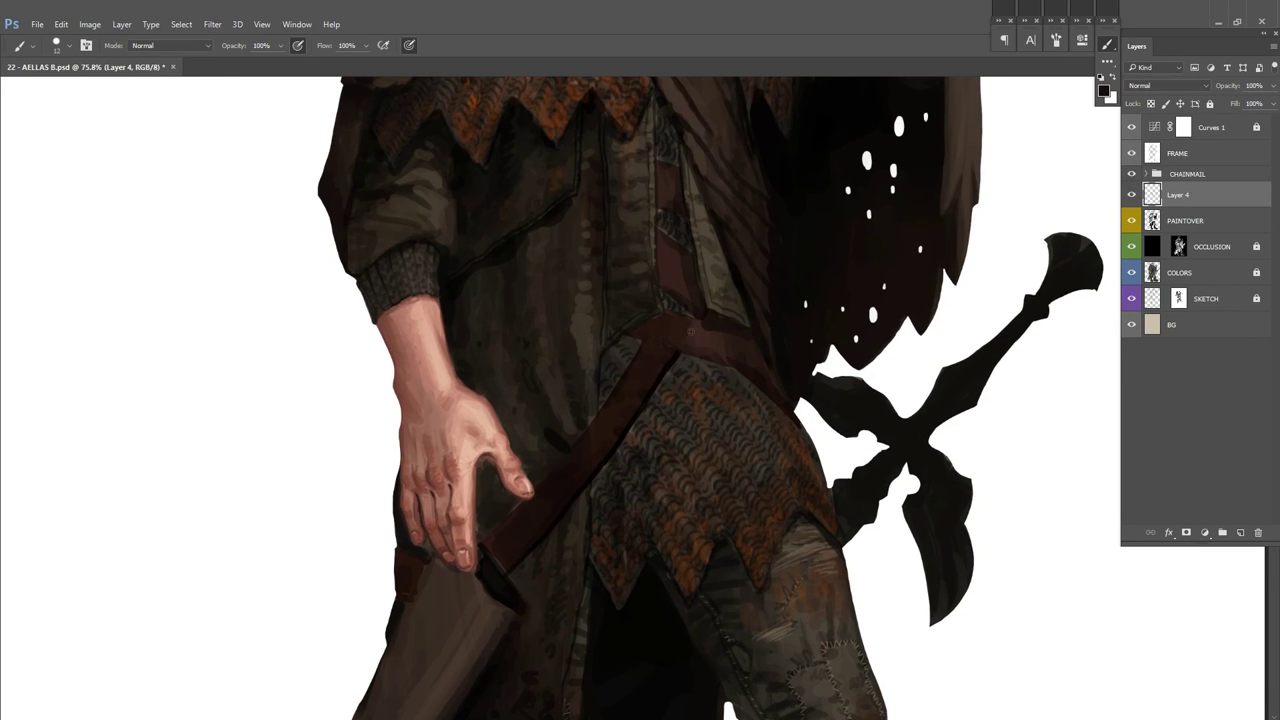
scroll(745, 375, "up", 3)
scroll(704, 399, "down", 1)
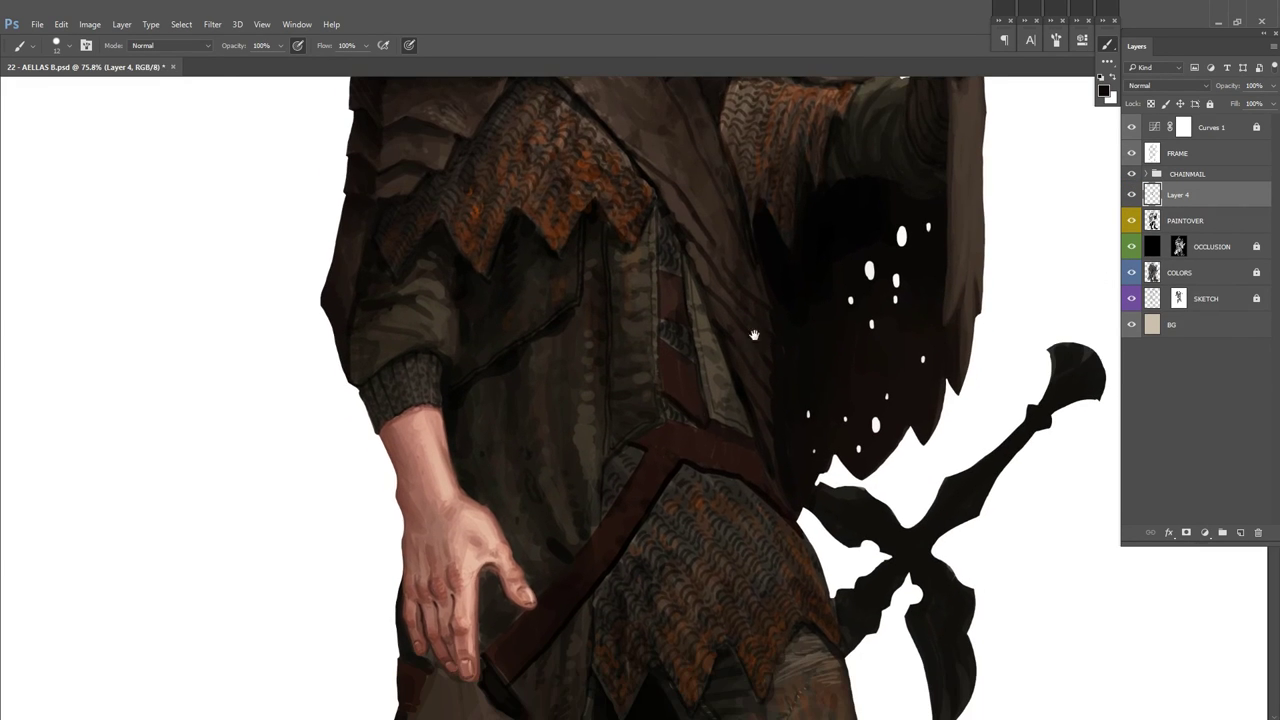
left_click_drag(672, 345, 676, 287)
Step: Restore the unmirrored view, repaint the scabbard in dark reddish-brown shading, and save
key("ctrl+0")
scroll(806, 396, "up", 5)
mouse_move(808, 516)
left_mouse_down()
mouse_move(871, 444)
mouse_move(880, 396)
mouse_move(880, 470)
mouse_move(846, 422)
left_mouse_up()
scroll(789, 354, "down", 2)
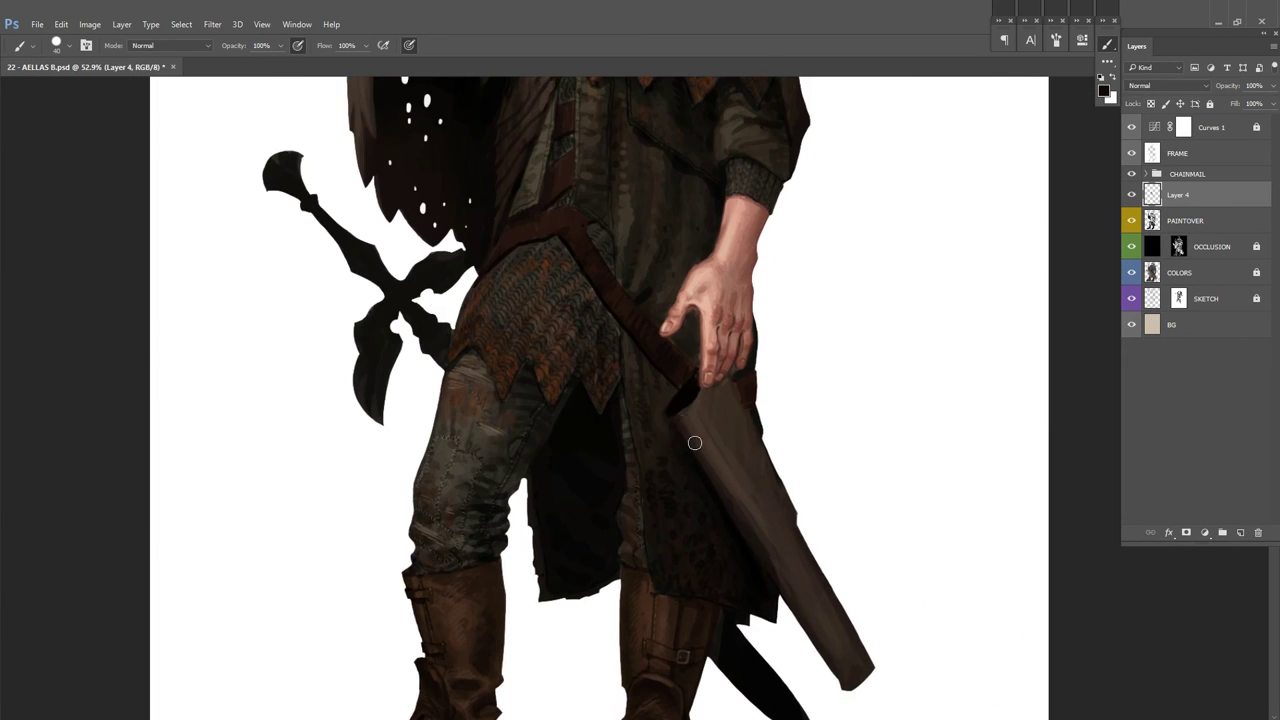
mouse_move(693, 408)
left_mouse_down()
mouse_move(737, 403)
mouse_move(814, 617)
left_mouse_up()
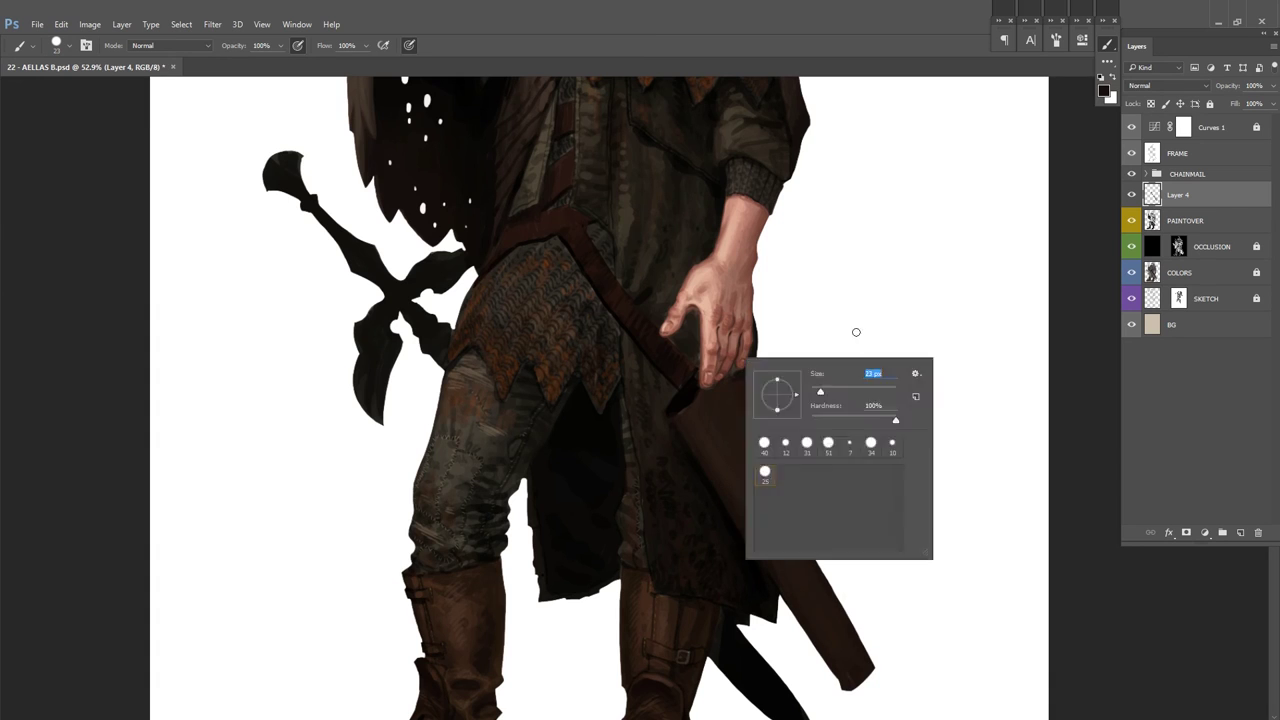
right_click(810, 400)
key("ctrl+plus")
key("ctrl+s")
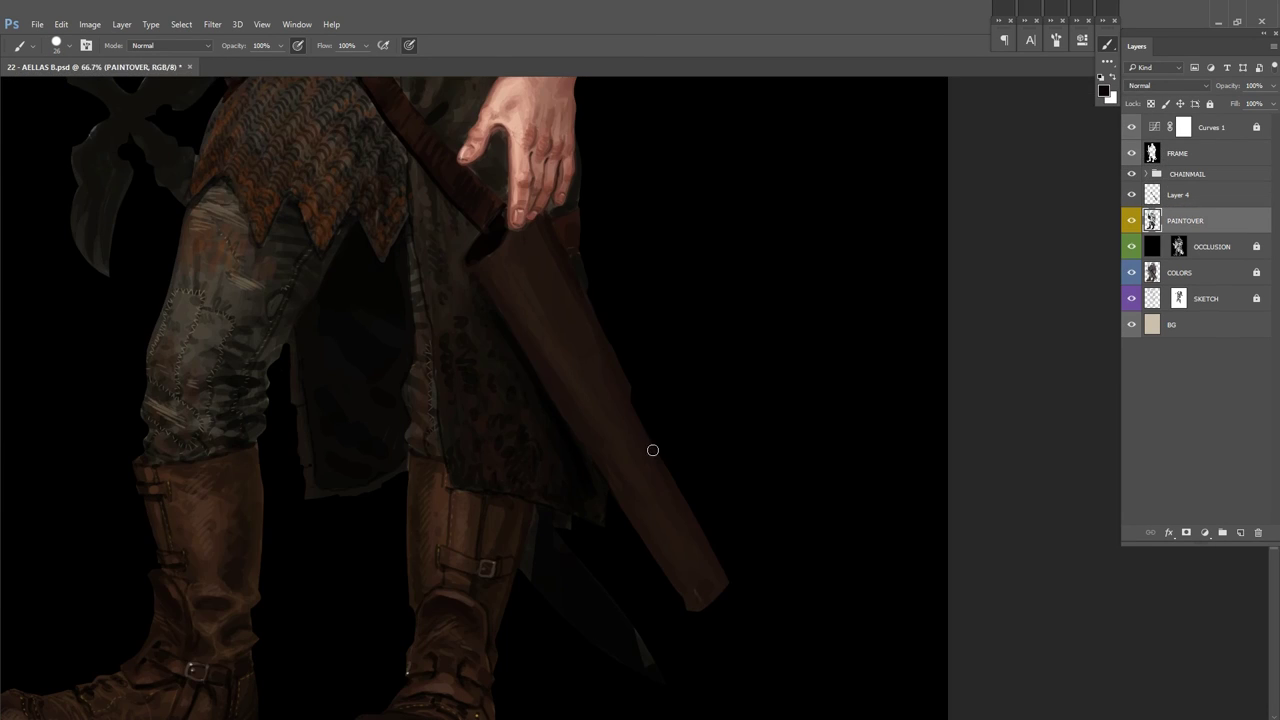
Step: Draw a seamed cap on the scabbard's tip and erase along the FRAME layer to reshape its outline
key("[")
left_click(1205, 198)
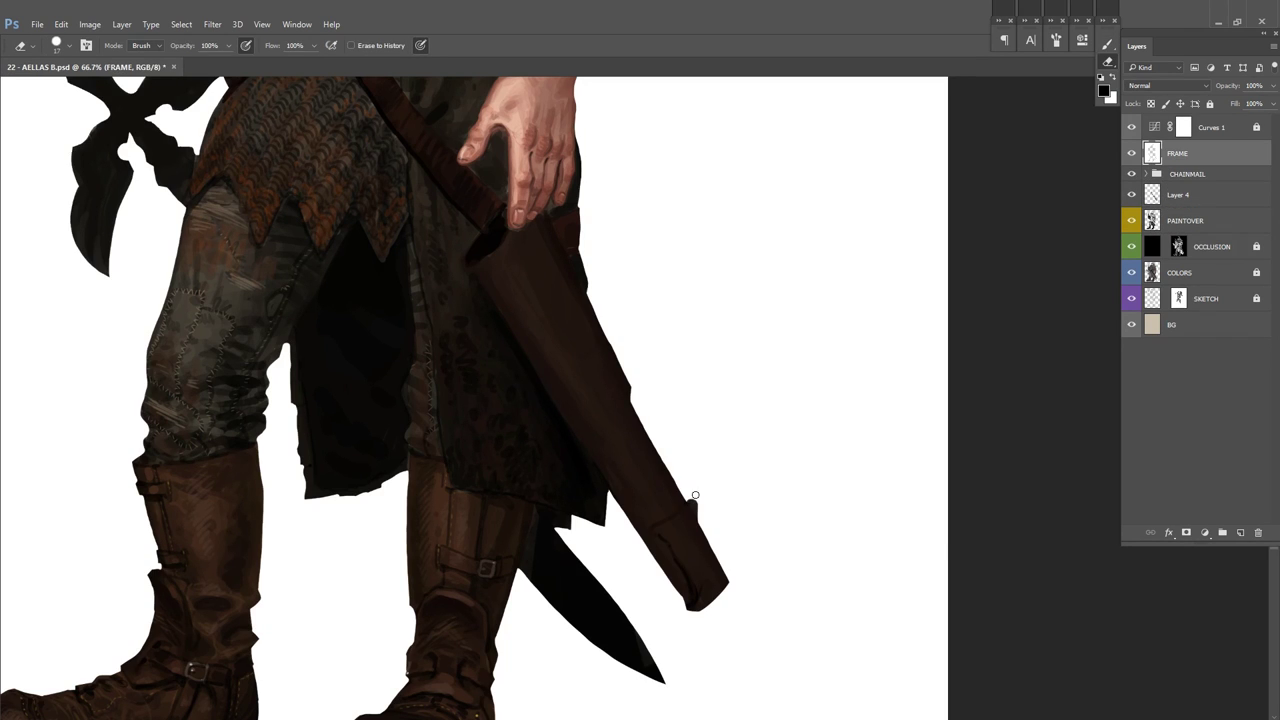
key("b")
key("x")
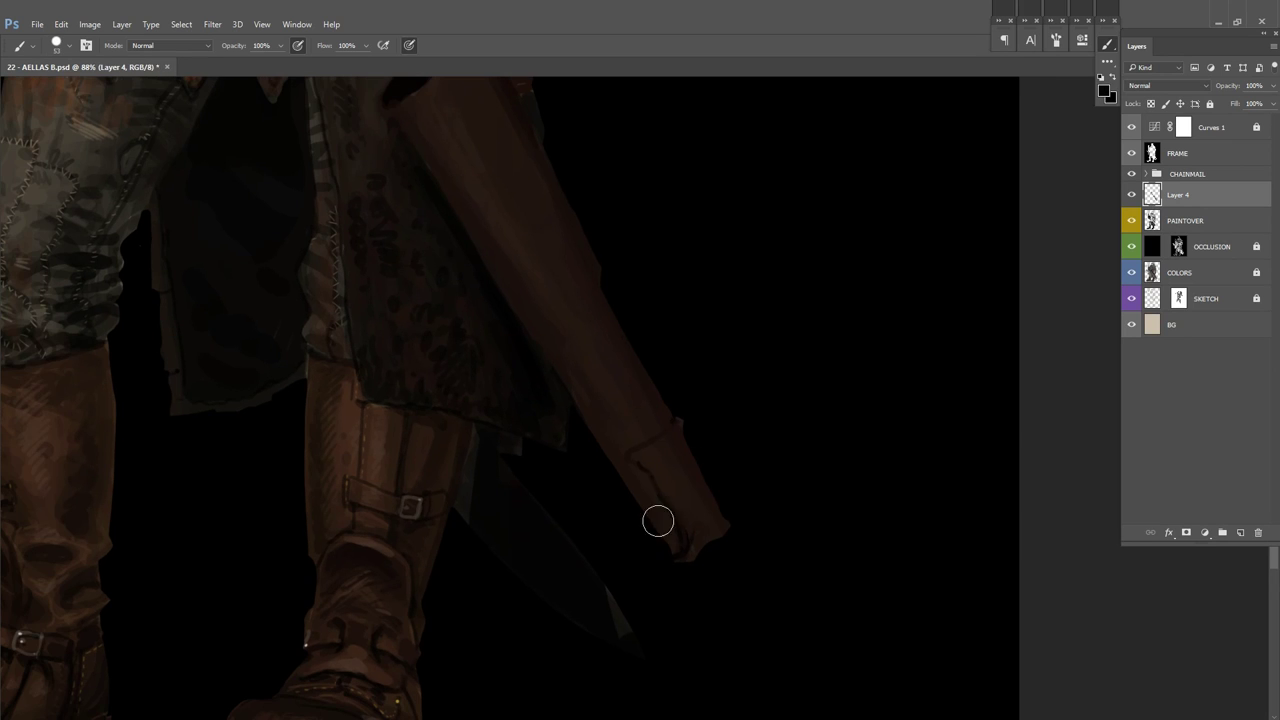
Step: On Layer 4, paint a dark raised band around the scabbard's tip and shade the cap's edges in black
key("d")
key("bracketleft")
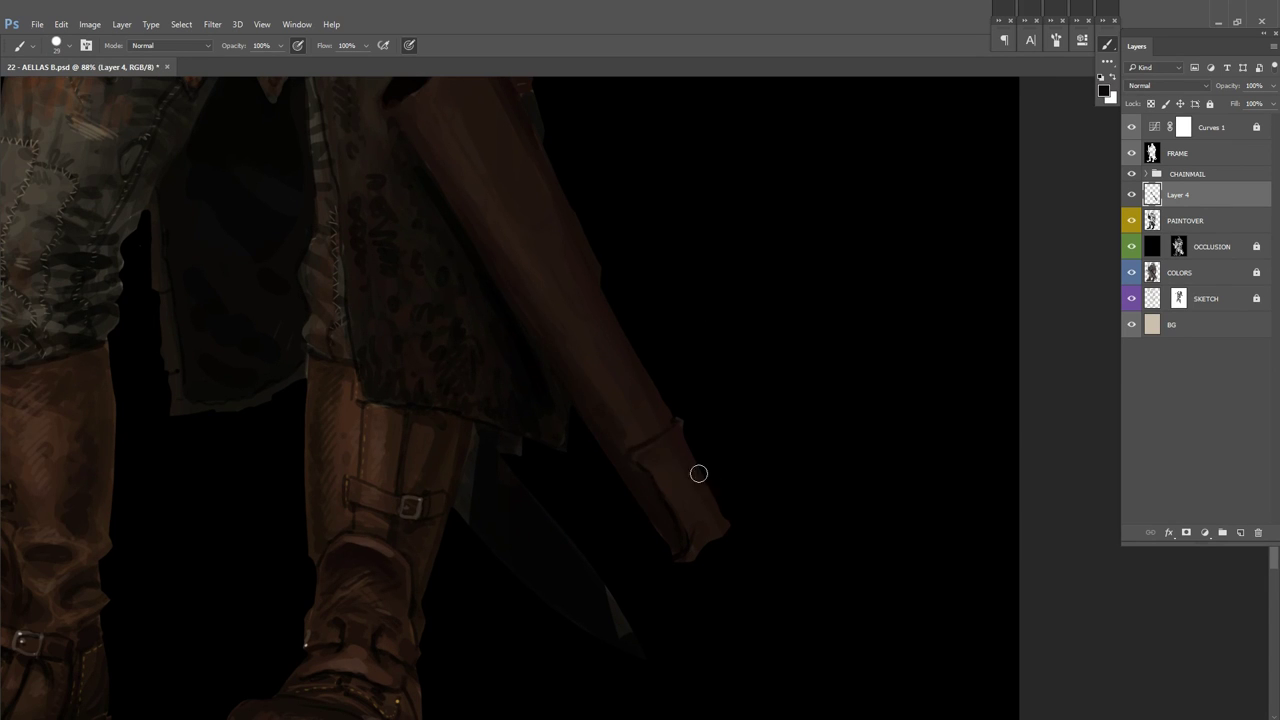
key("bracketleft")
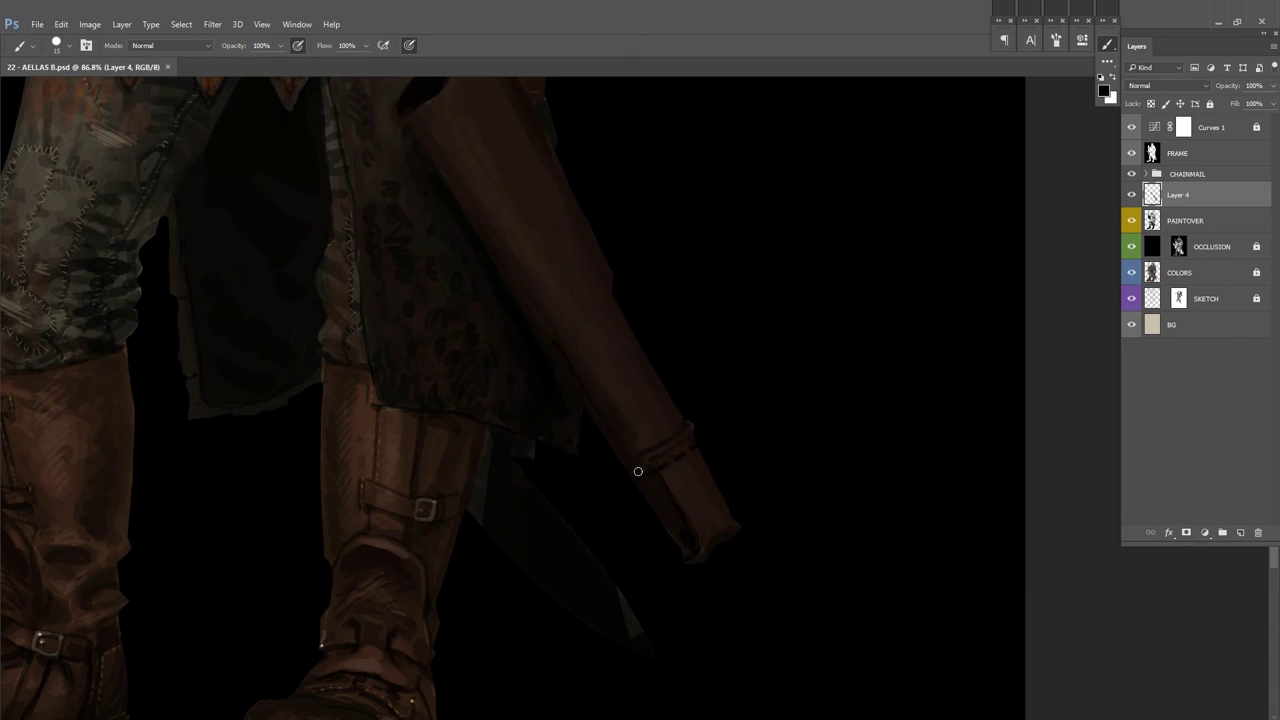
left_click(638, 471)
key("bracketleft")
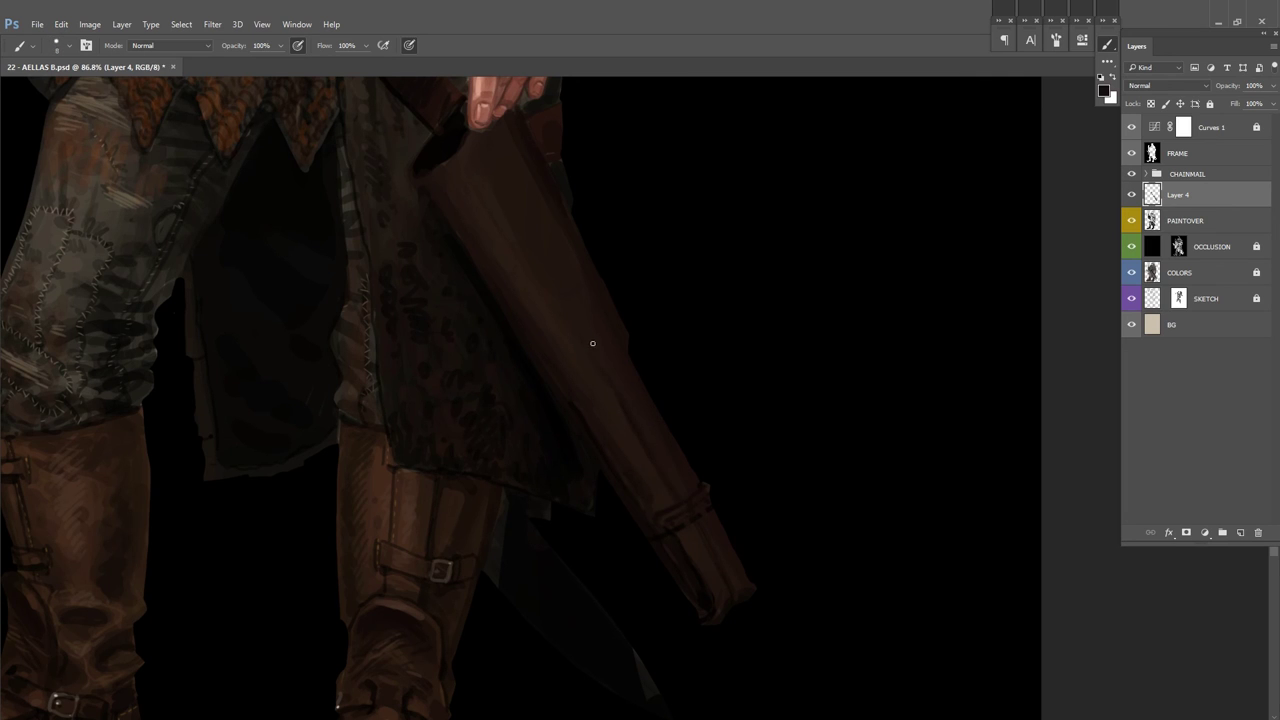
Step: Draw a long dark seam down the scabbard's length toward the band
key("bracketright")
scroll(568, 309, "up", 1)
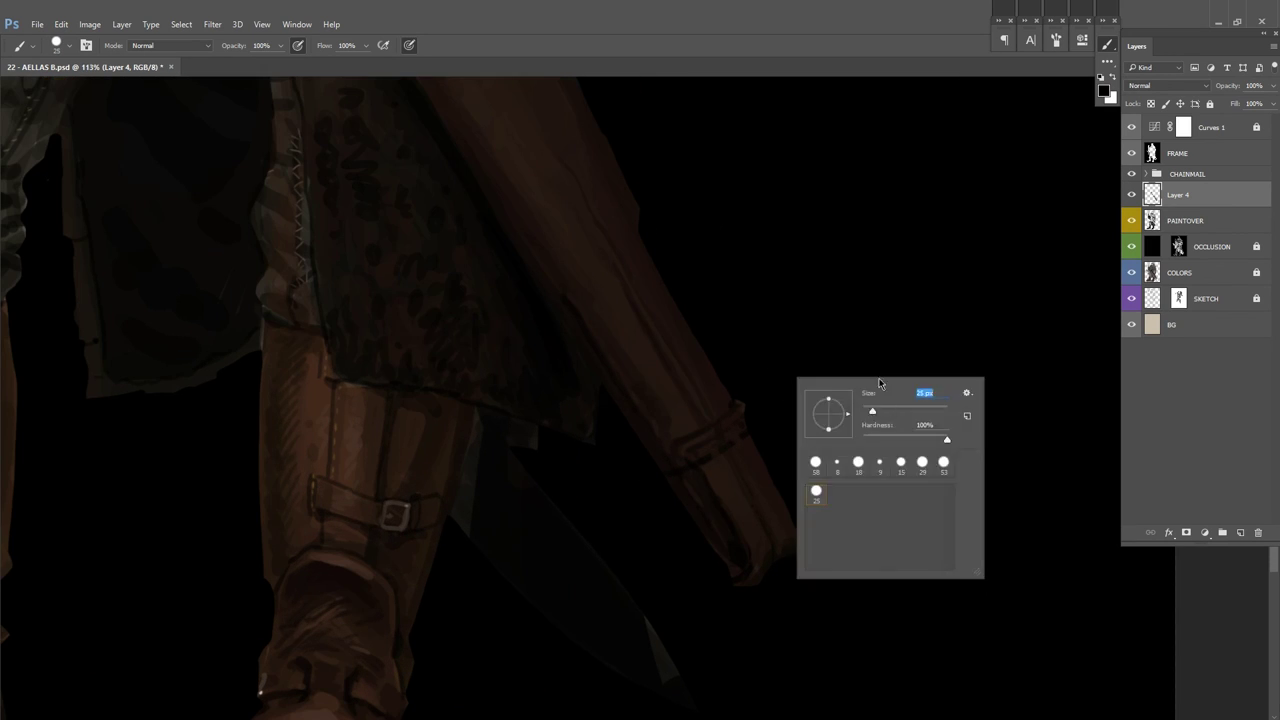
left_click(752, 194)
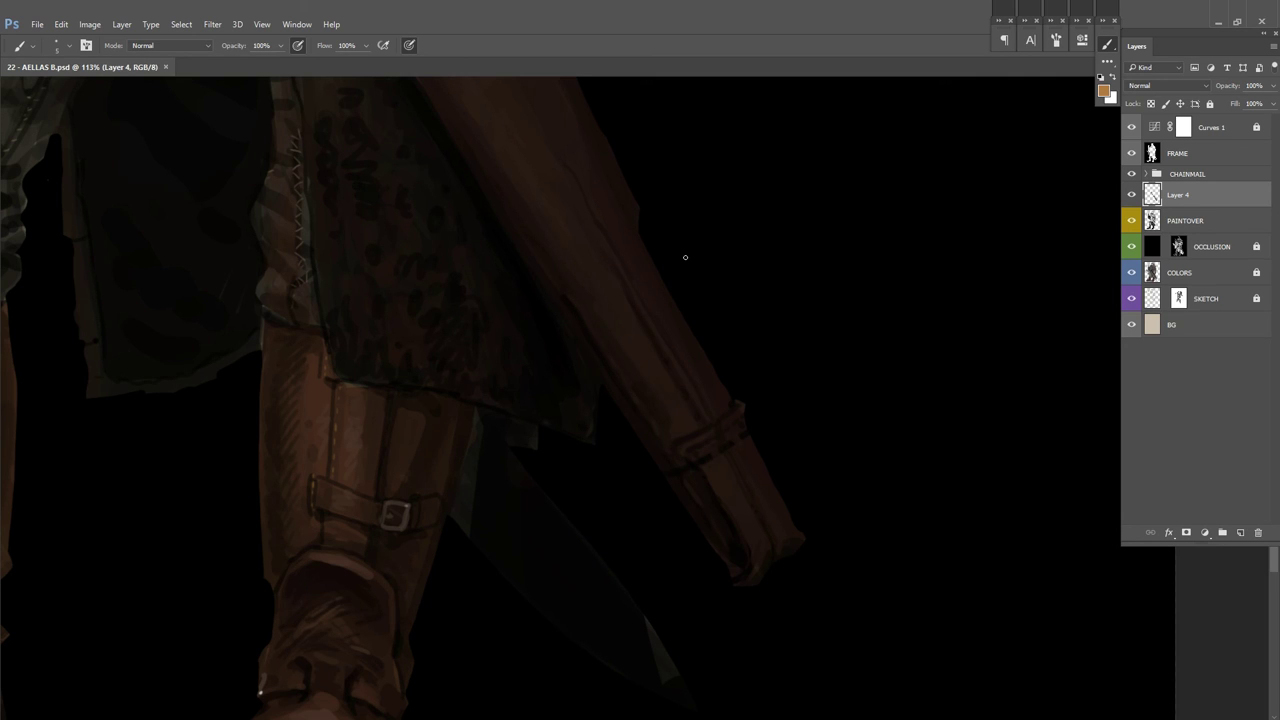
Step: On a new layer, dot orange stitches along the scabbard's seam and merge them into Layer 4
key("ctrl+shift+alt+n")
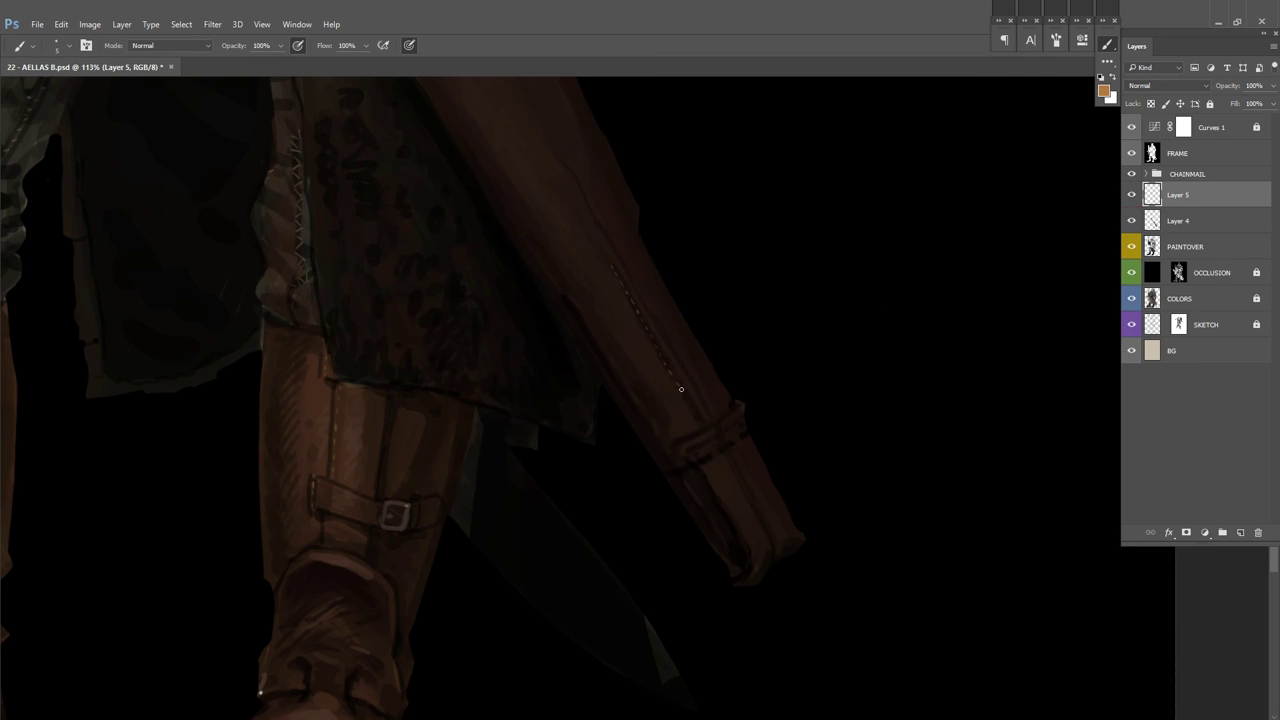
key("d")
scroll(784, 362, "down", 3)
key("ctrl+z")
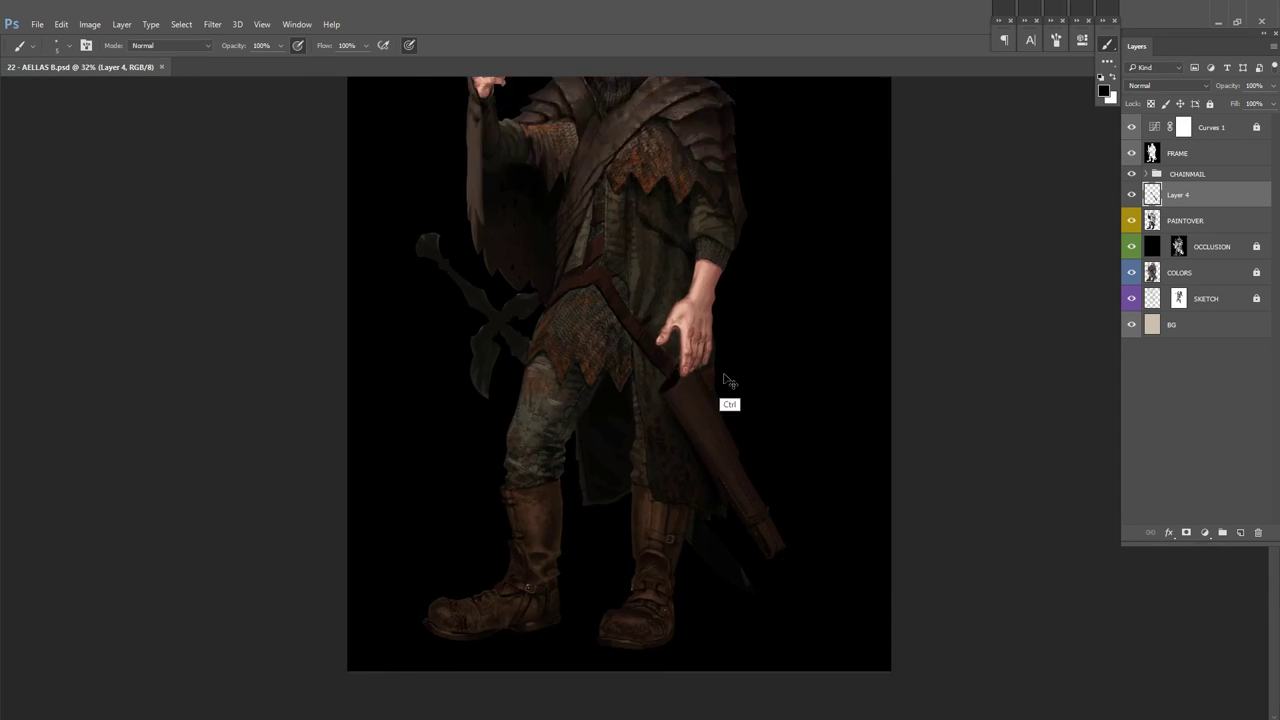
Step: Paint a thick stitched leather rim around the scabbard's mouth using sampled browns and black shading
scroll(700, 420, "up", 3)
right_click(656, 334)
key("Escape")
right_click(685, 267)
key("Escape")
left_click(644, 330, "alt")
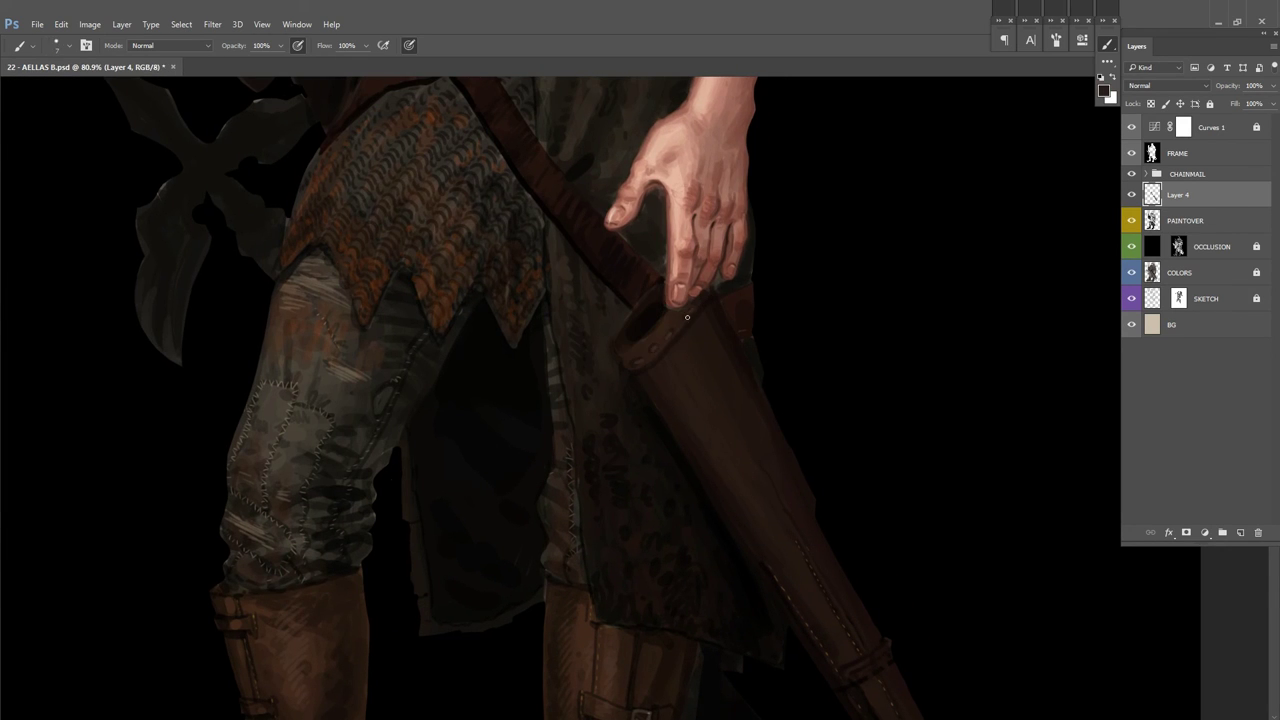
left_click(690, 313, "alt")
scroll(666, 274, "down", 2)
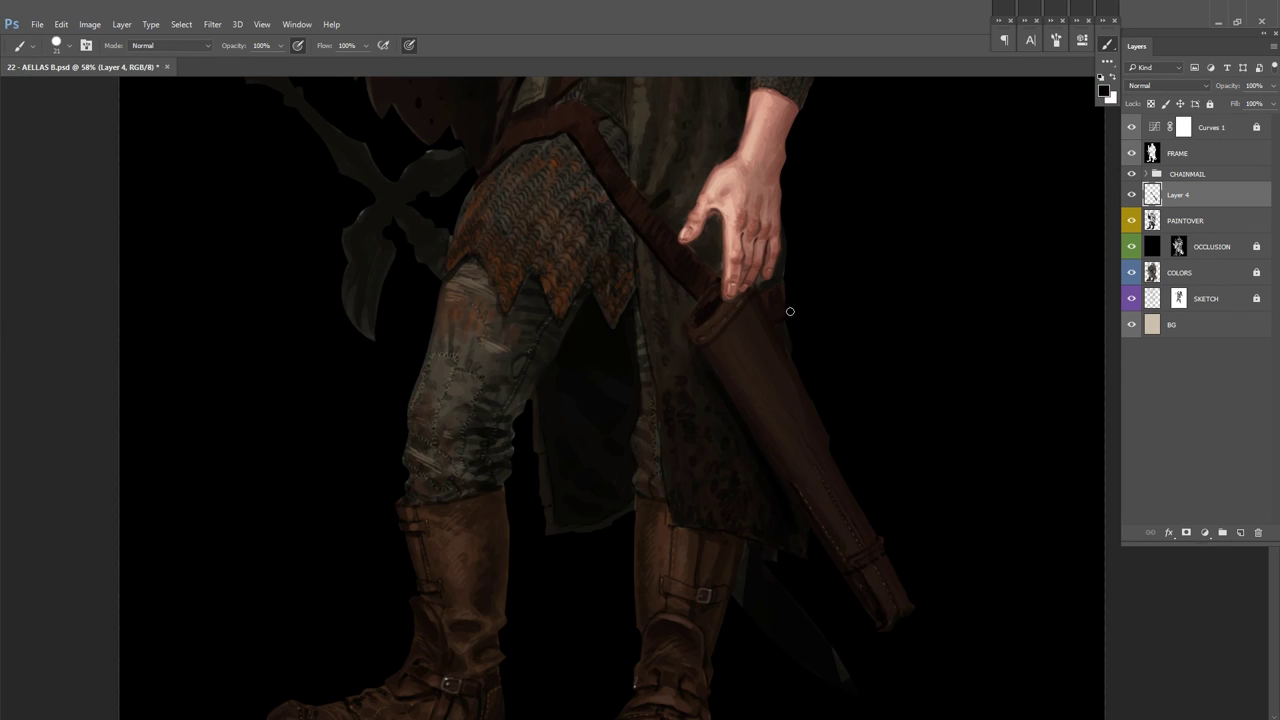
Step: Refine the rust on the hip chainmail in the RUST layer mask
left_click_drag(683, 395, 629, 409)
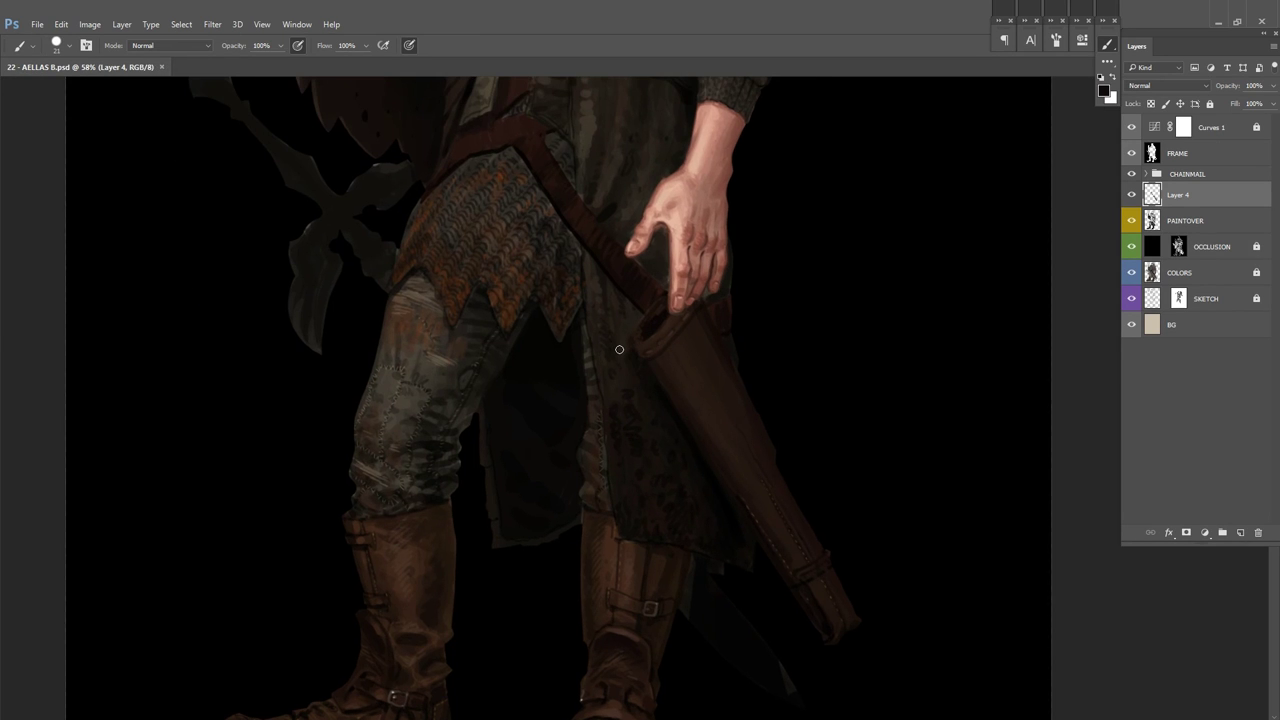
scroll(619, 349, "up", 2)
key("e")
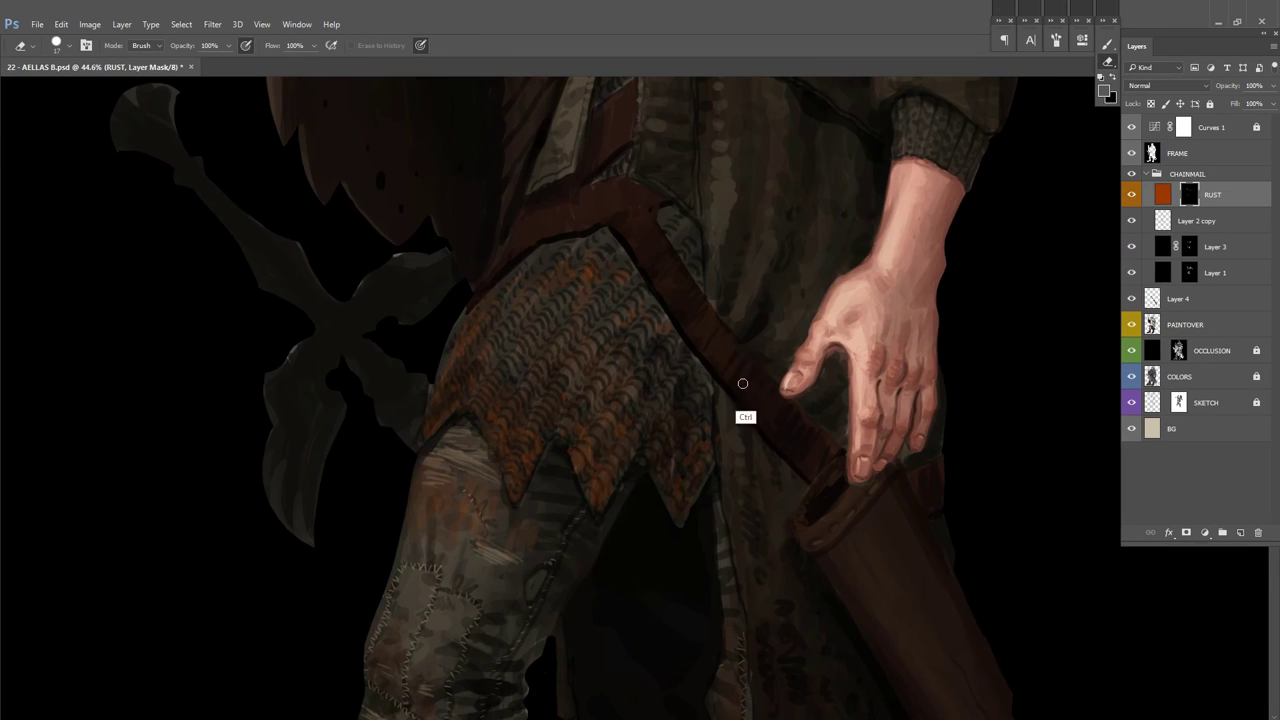
key("b")
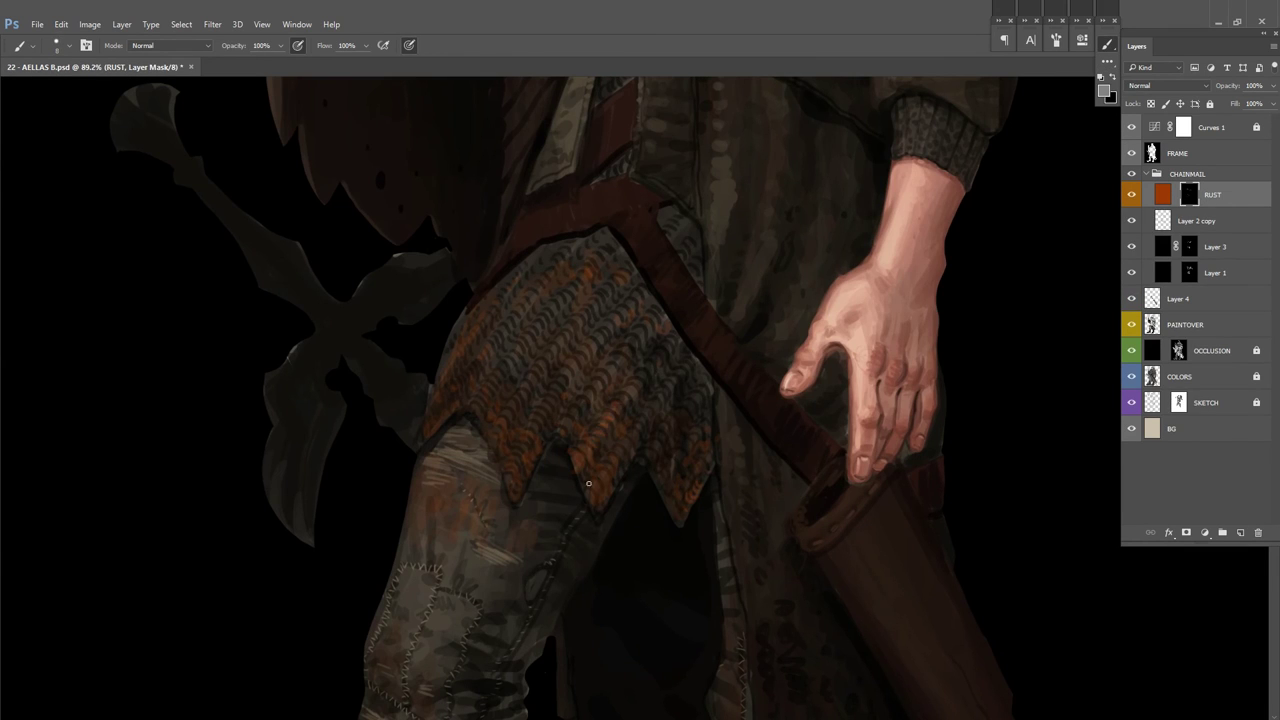
key("ctrl+0")
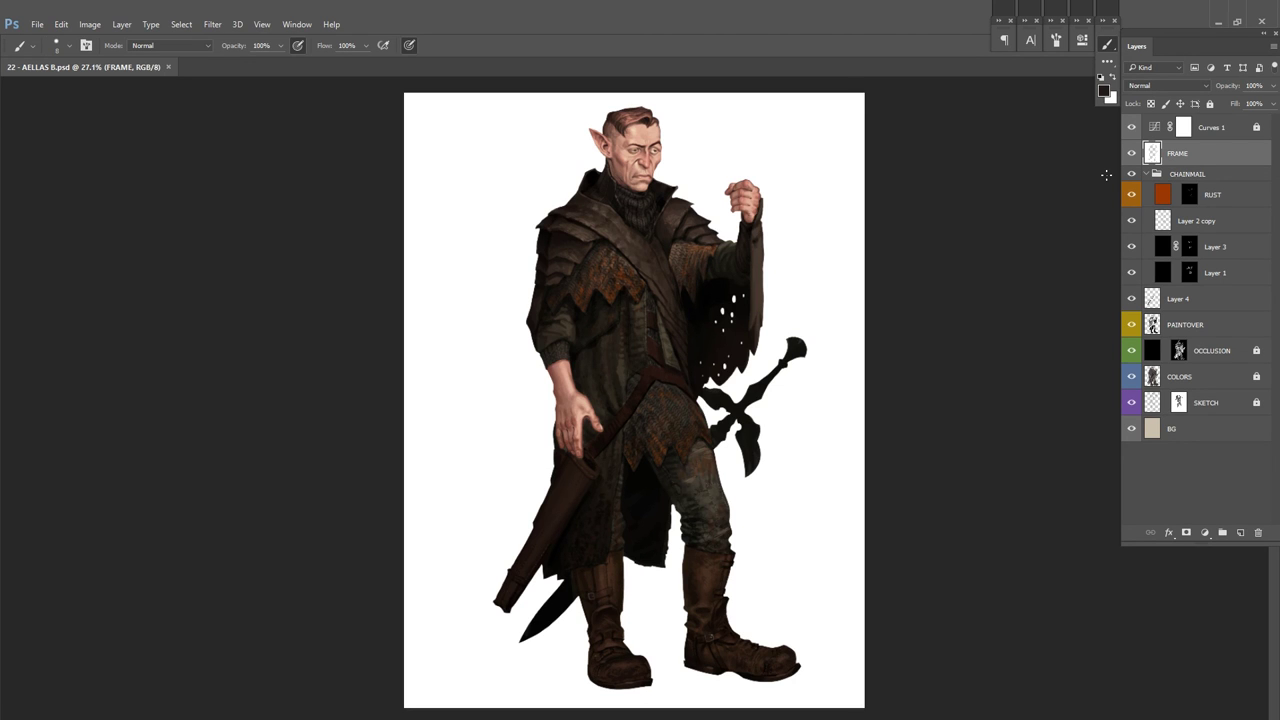
Step: Paint dark leather straps around the upper scabbard and refine its silhouette against the white background on the FRAME layer
scroll(677, 367, "up", 4)
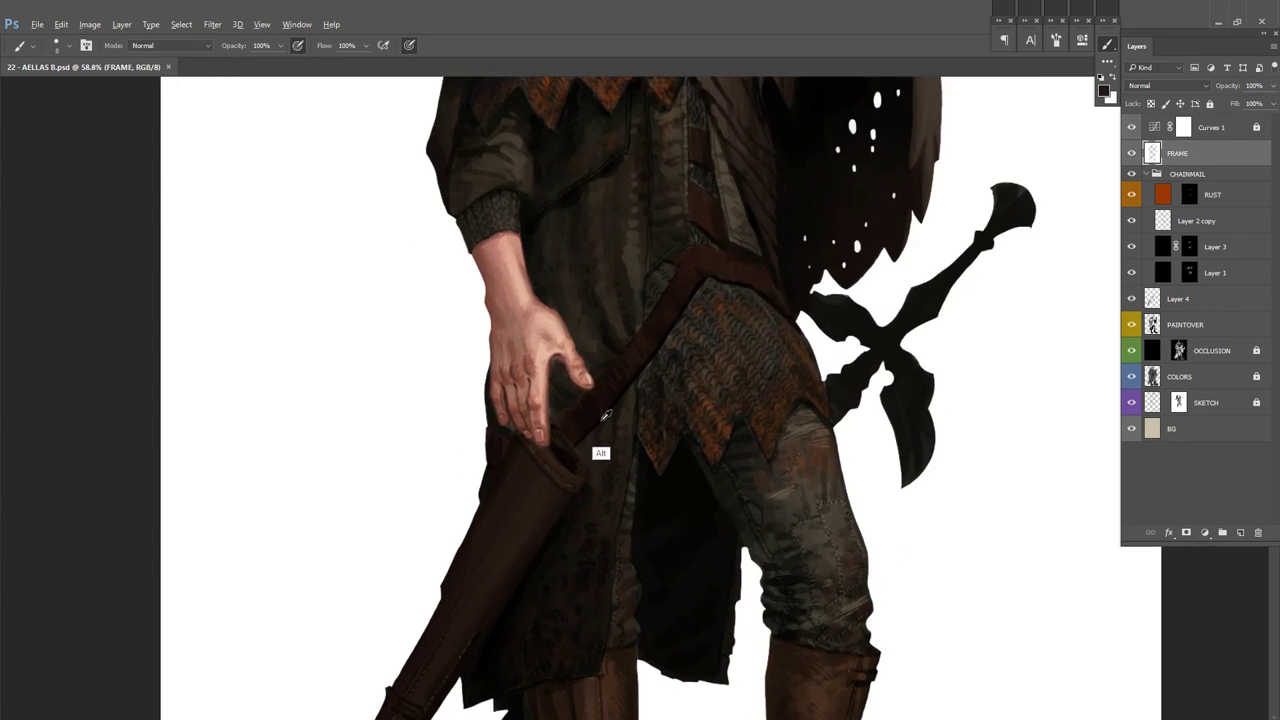
right_click(648, 380)
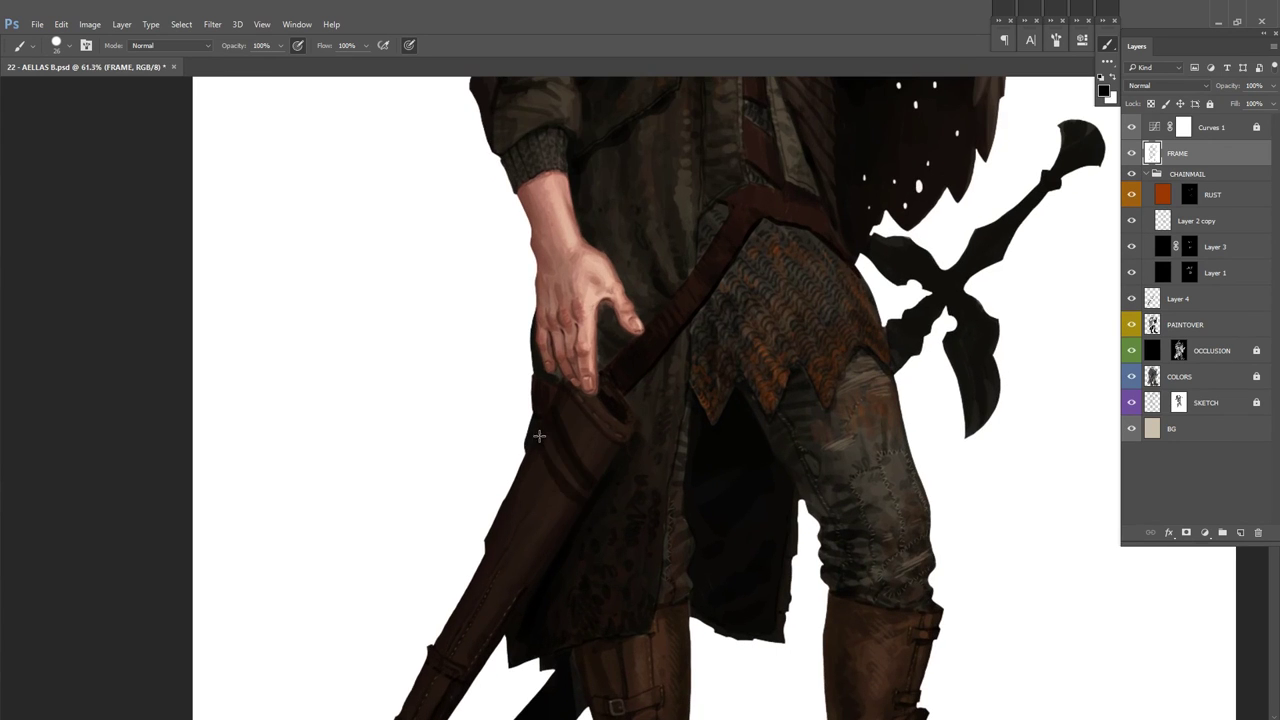
scroll(585, 510, "down", 3)
key("ctrl+shift+h")
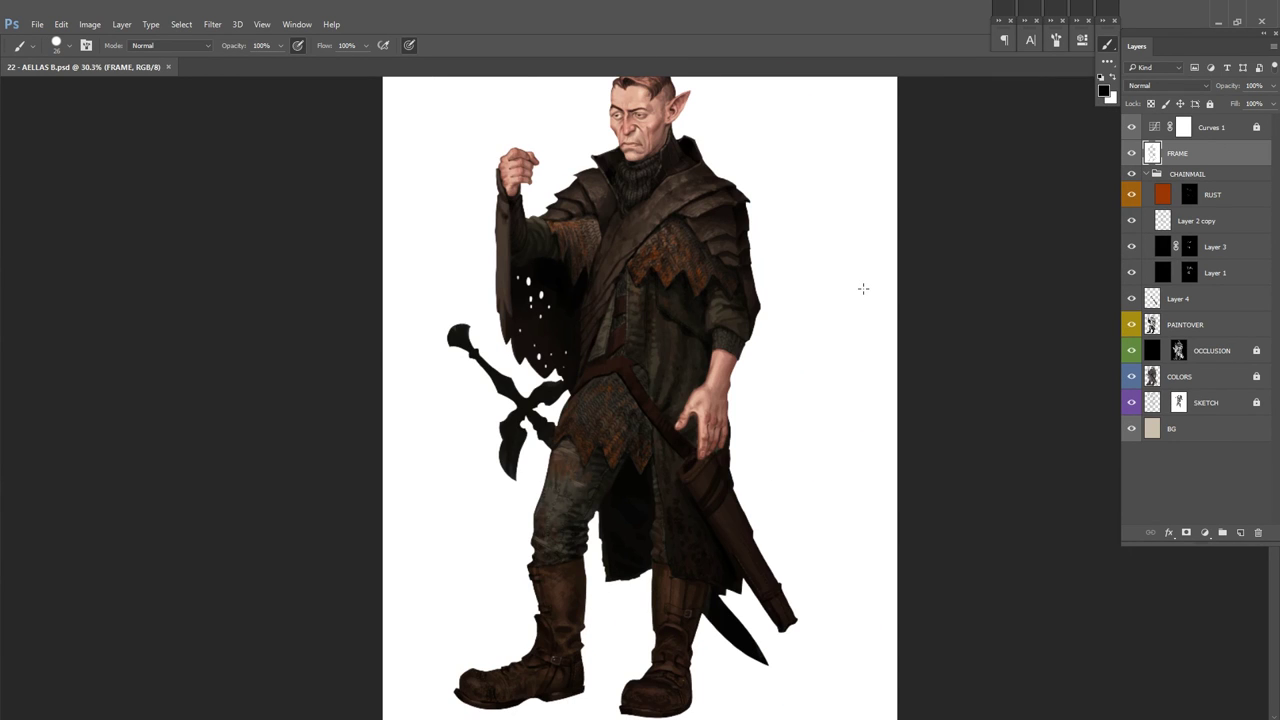
scroll(737, 400, "up", 3)
scroll(703, 477, "down", 1)
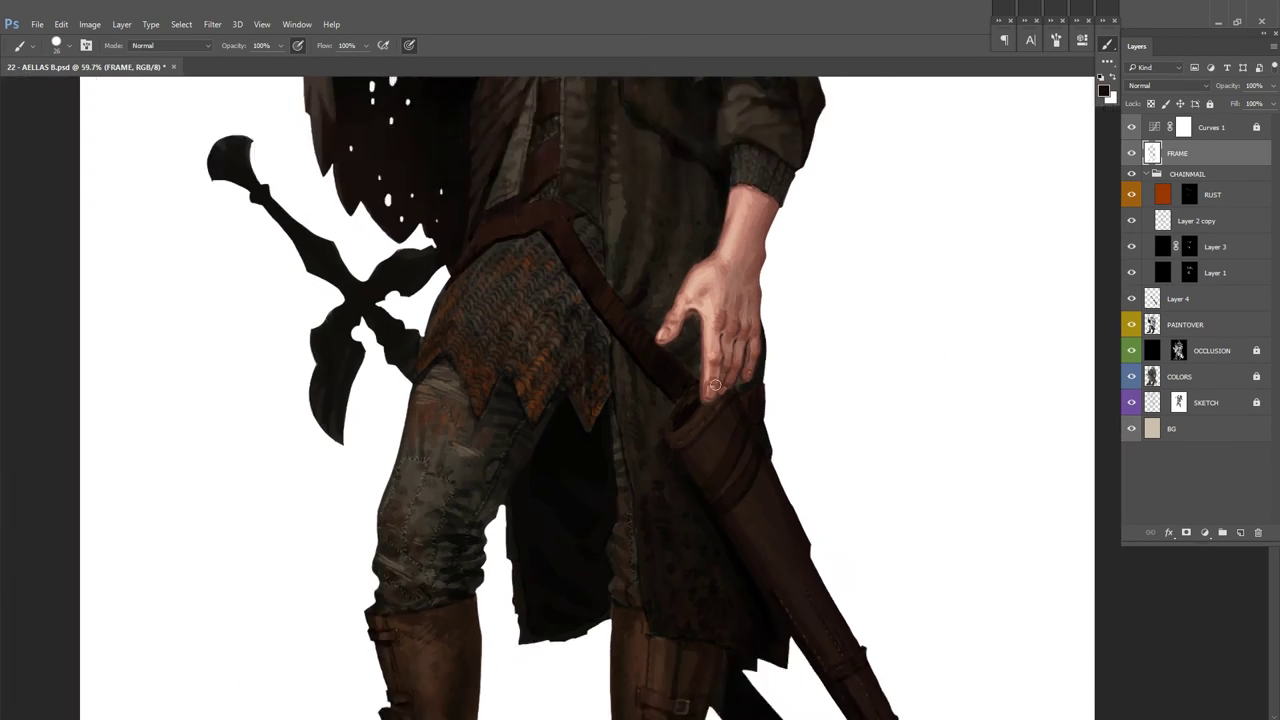
scroll(741, 443, "up", 2)
scroll(744, 438, "down", 5)
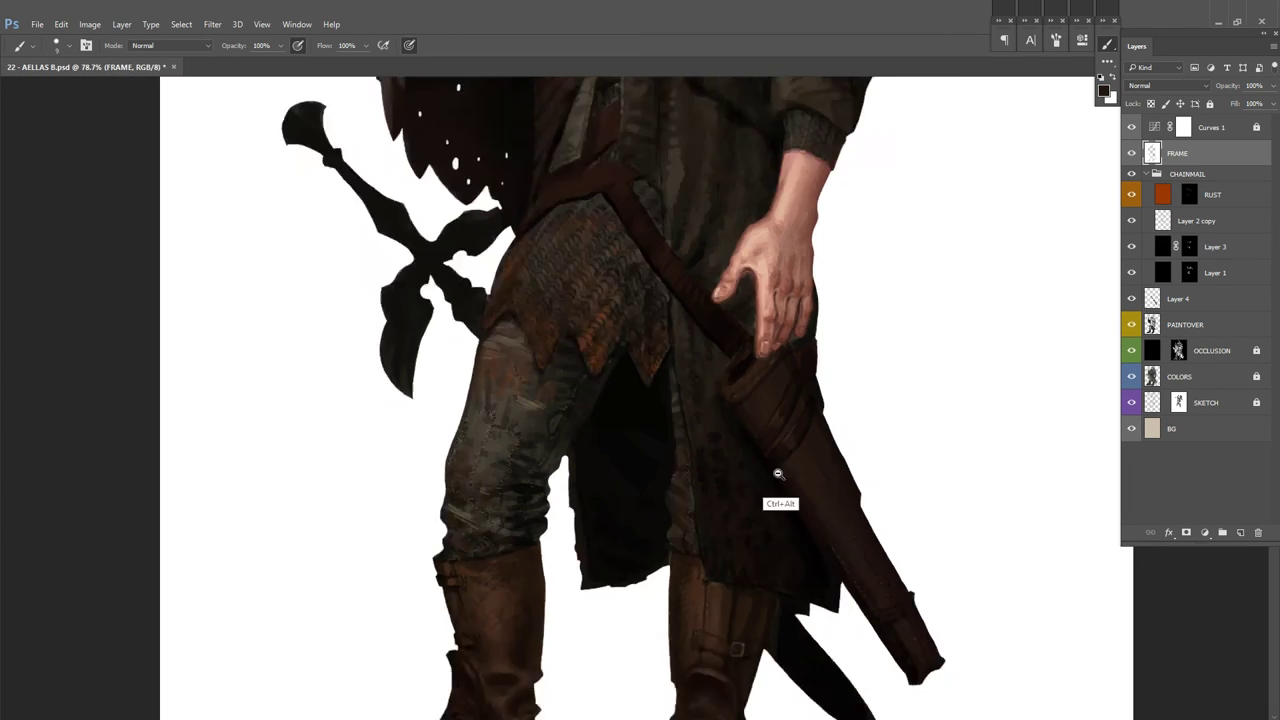
left_click_drag(749, 322, 787, 227)
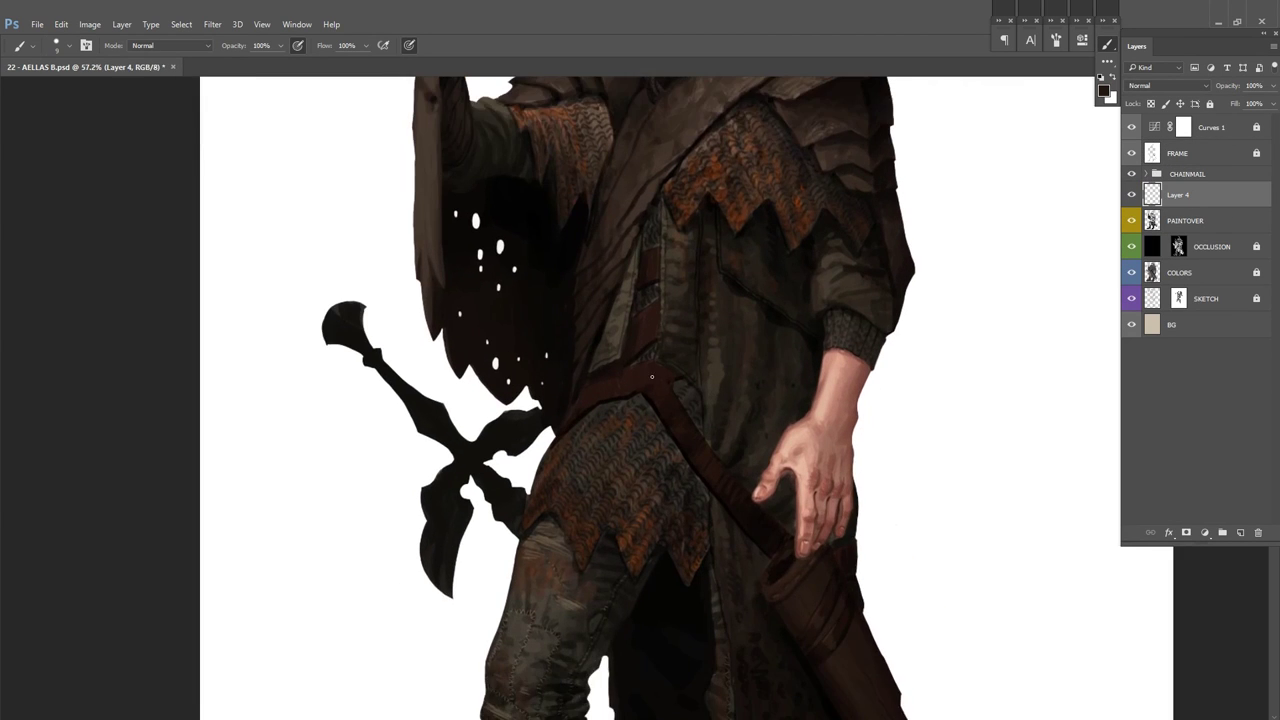
Step: On Layer 4, paint dark edge lines, rivets and small punched holes into the waist belt and its hanging strap
scroll(651, 376, "up", 3)
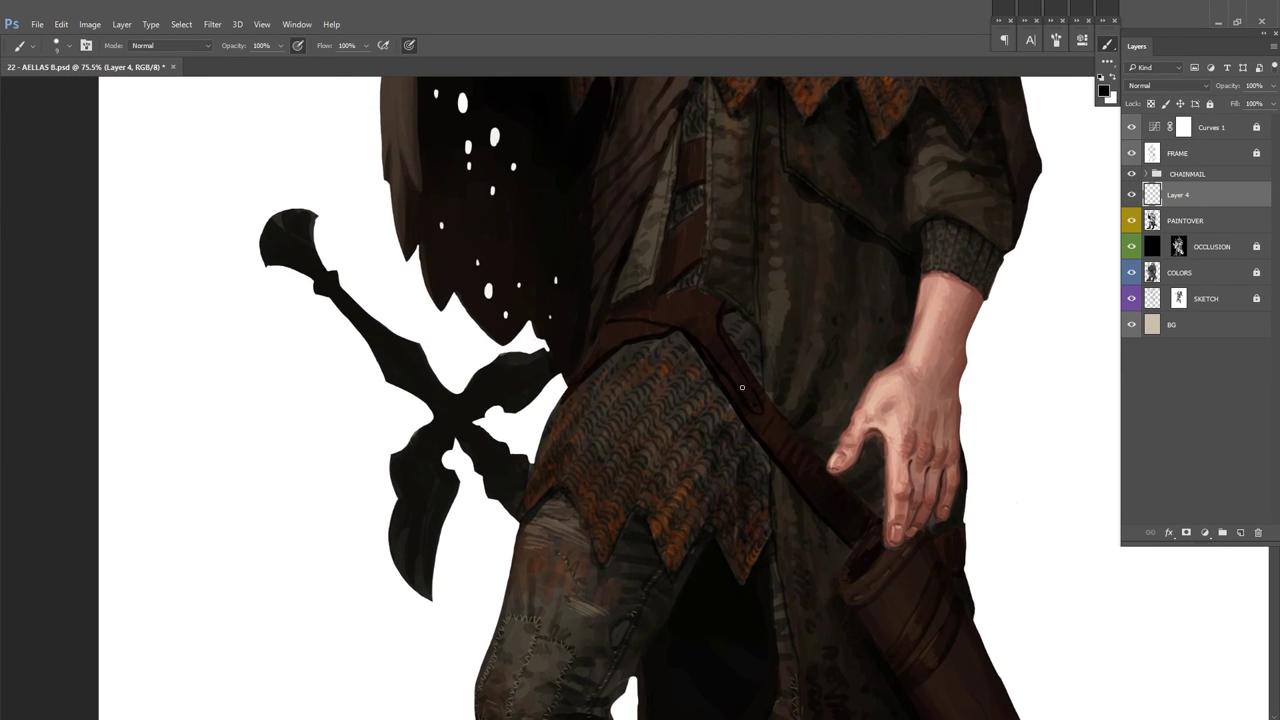
scroll(703, 323, "up", 2)
key("ctrl+s")
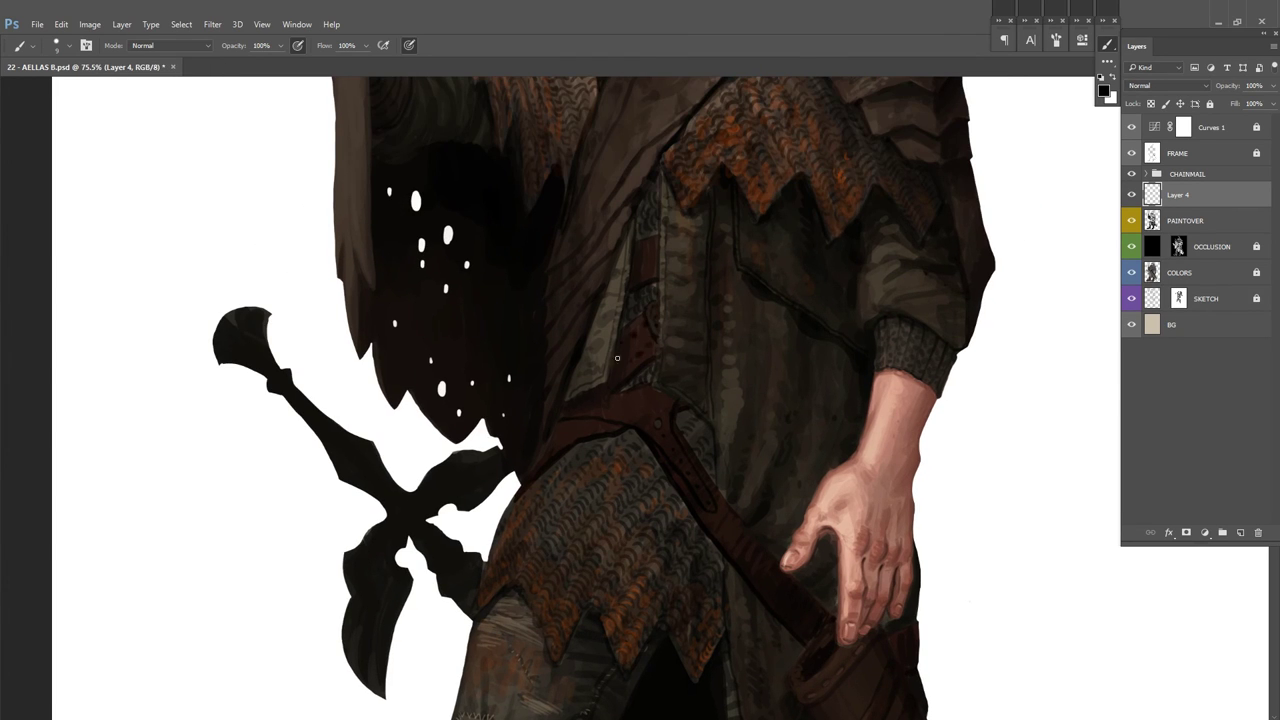
scroll(629, 347, "left", 1)
scroll(706, 354, "down", 2)
scroll(706, 354, "left", 1)
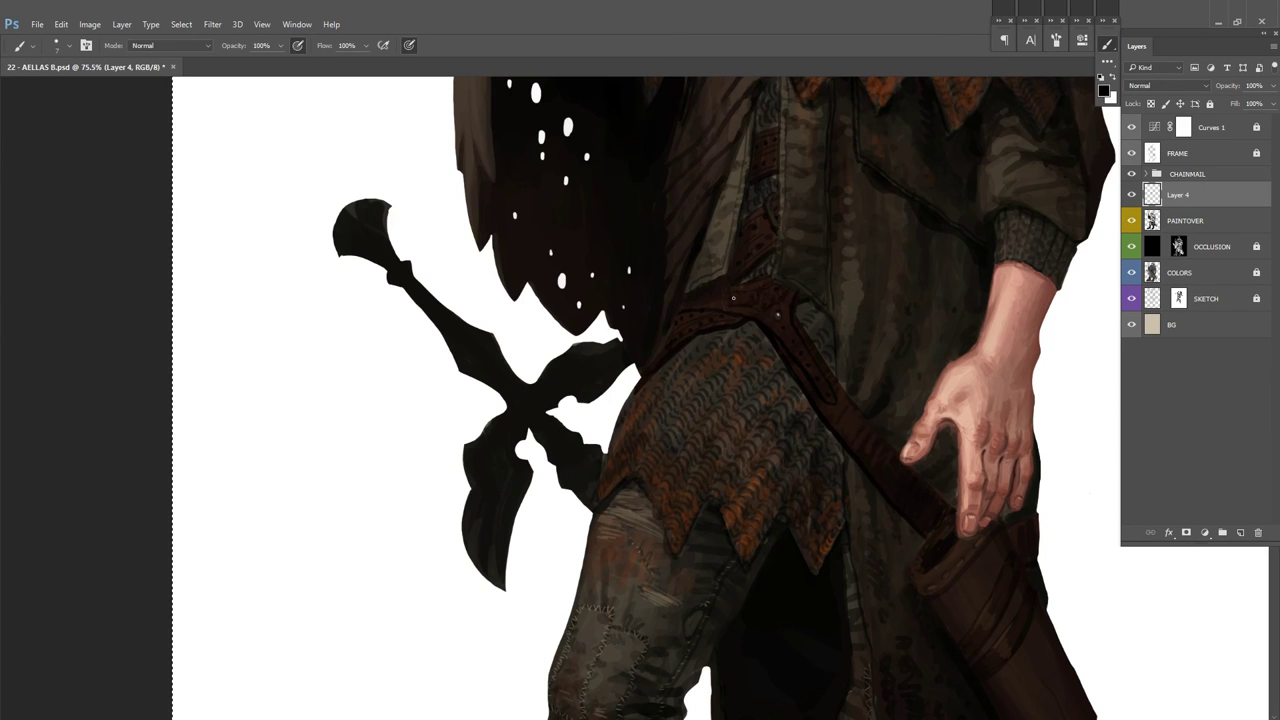
Step: Extend the punched dot pattern down the diagonal sword belt toward the scabbard
scroll(725, 299, "down", 3)
scroll(723, 372, "up", 3)
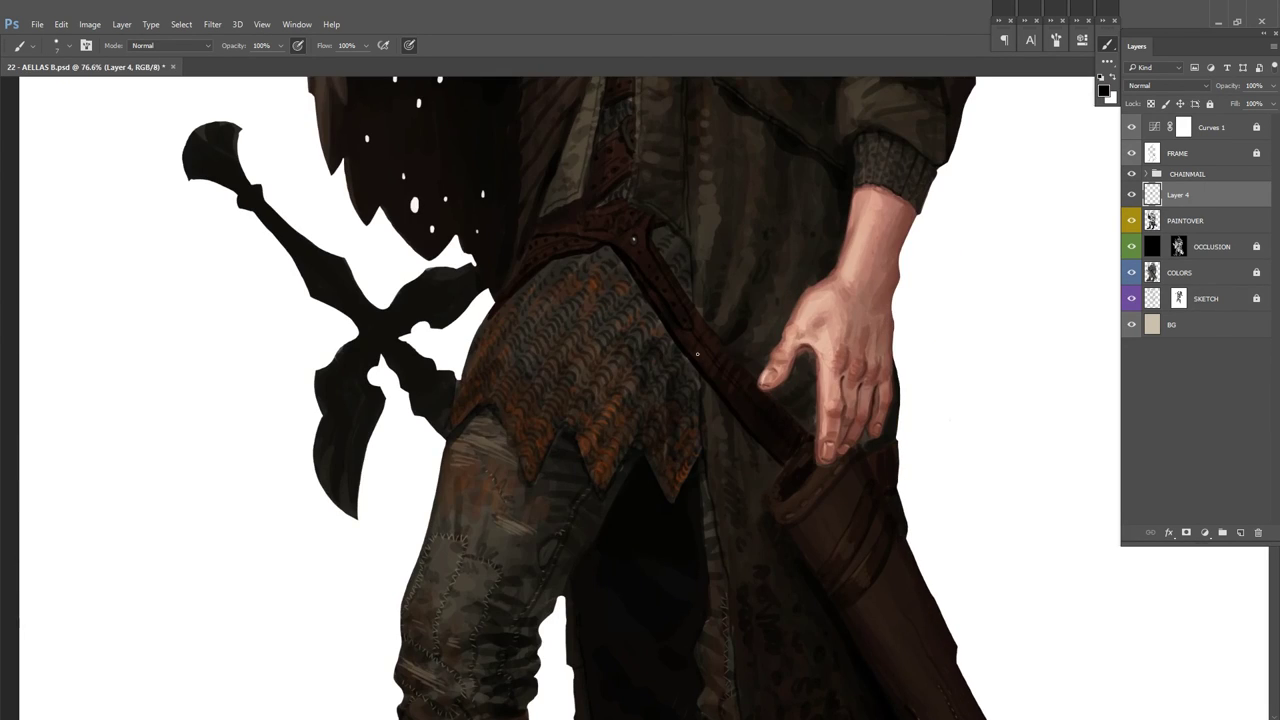
scroll(778, 418, "up", 1)
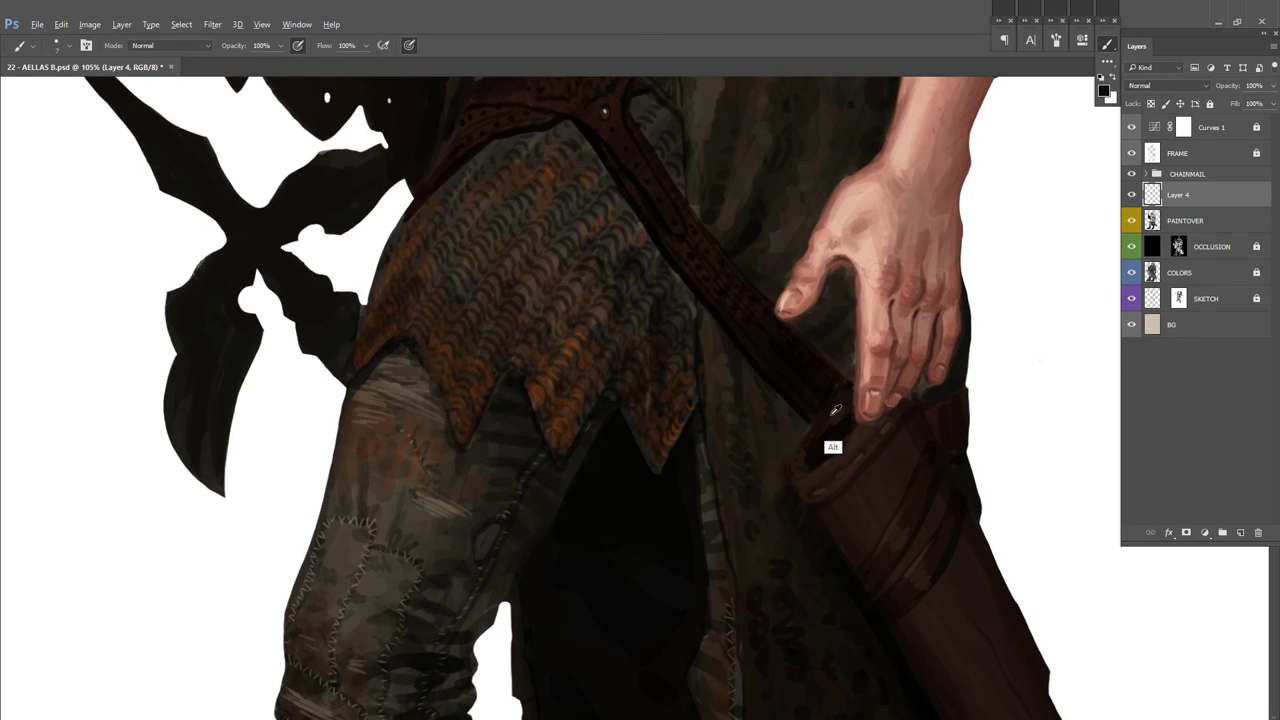
Step: Consolidate the chainmail and paint layers in 22 - AELLAS C, and rename Layer 2 copy to MAIL
key("alt+]")
key("ctrl+0")
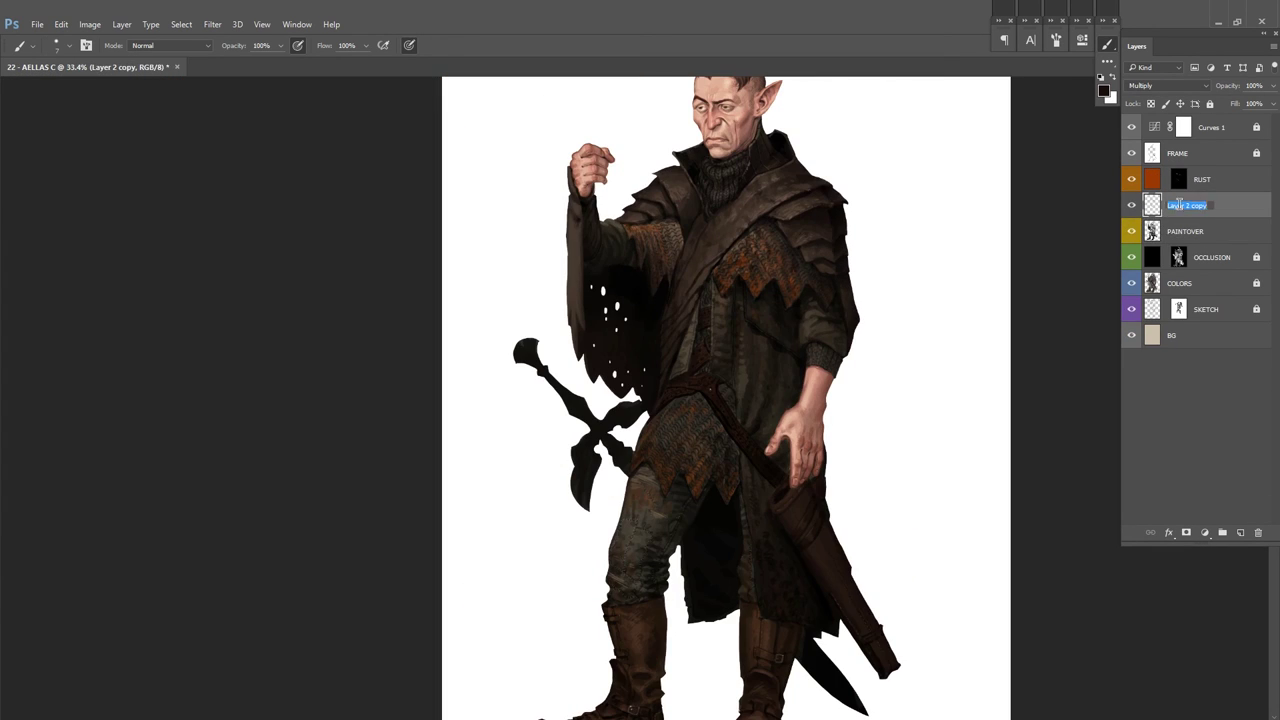
type("MAIL")
left_click(1190, 231)
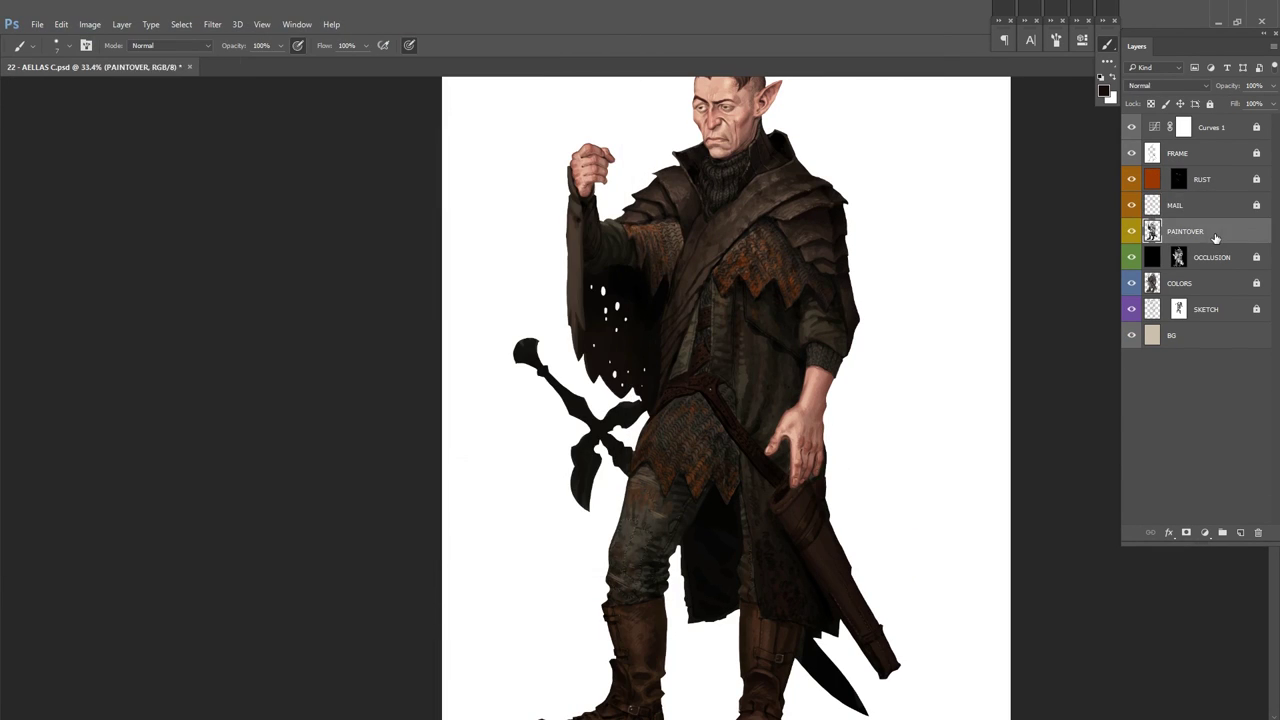
Step: Flip the canvas horizontally and add a new empty layer between MAIL and RUST
key("ctrl+minus")
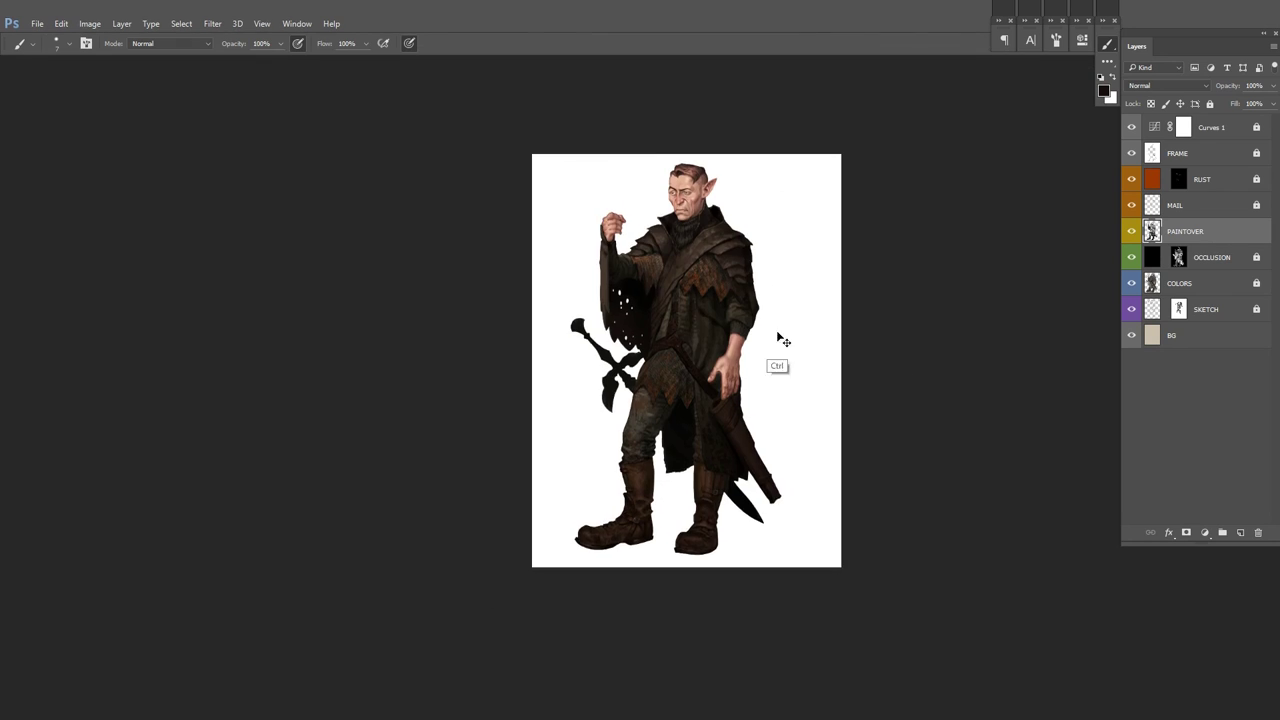
key("h")
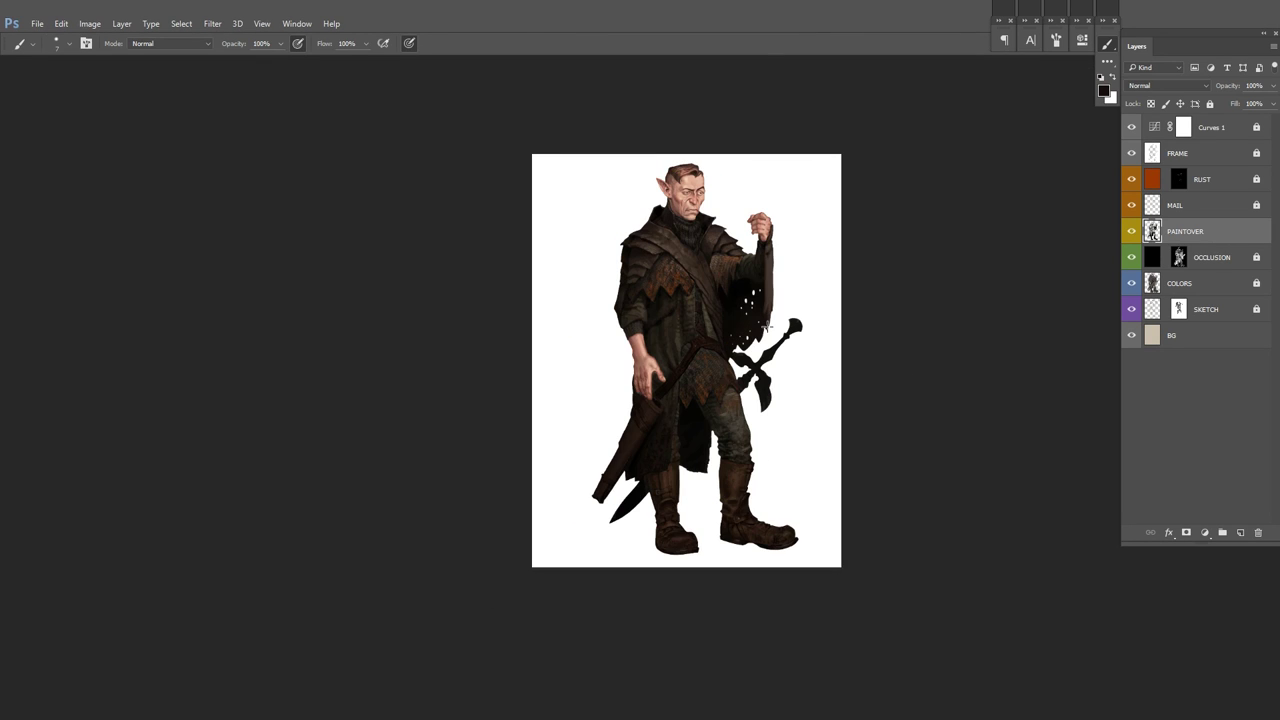
scroll(713, 393, "up", 3)
key("ctrl+shift+n")
key("Return")
right_click(778, 357)
key("Escape")
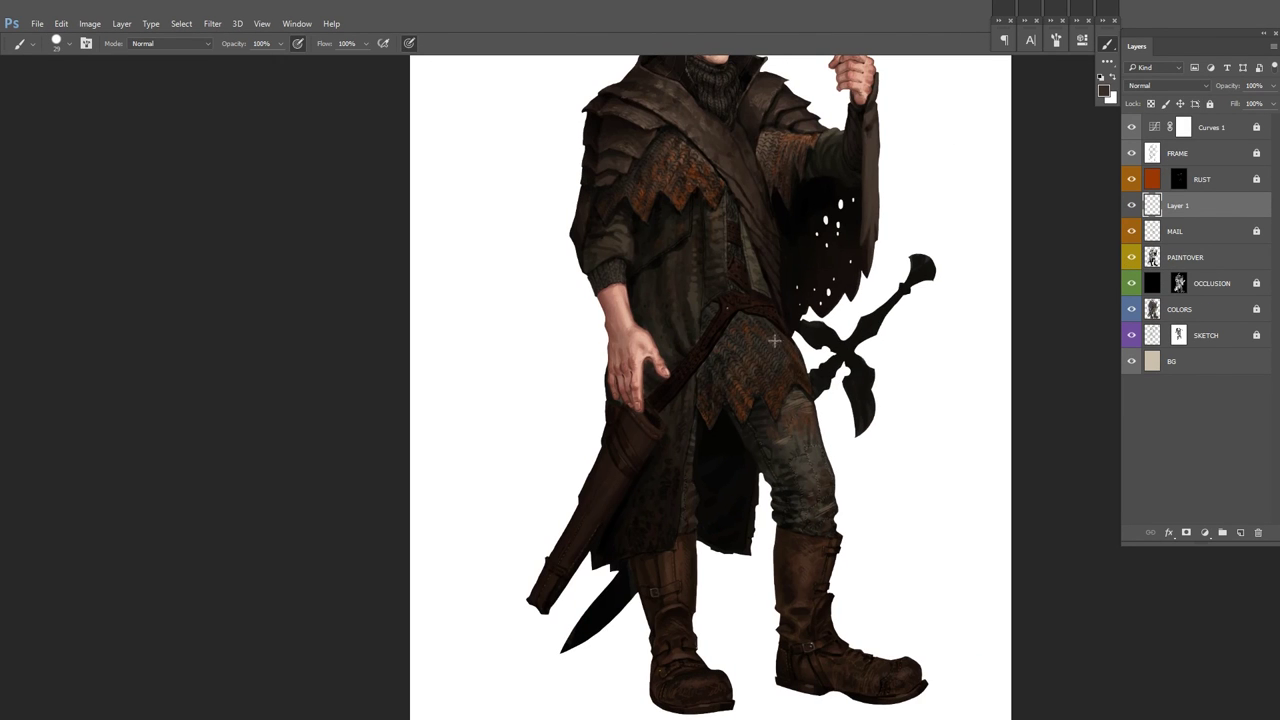
Step: Shade the chainmail below the belt with soft black strokes on Layer 1, varying the brush size
scroll(782, 353, "up", 1)
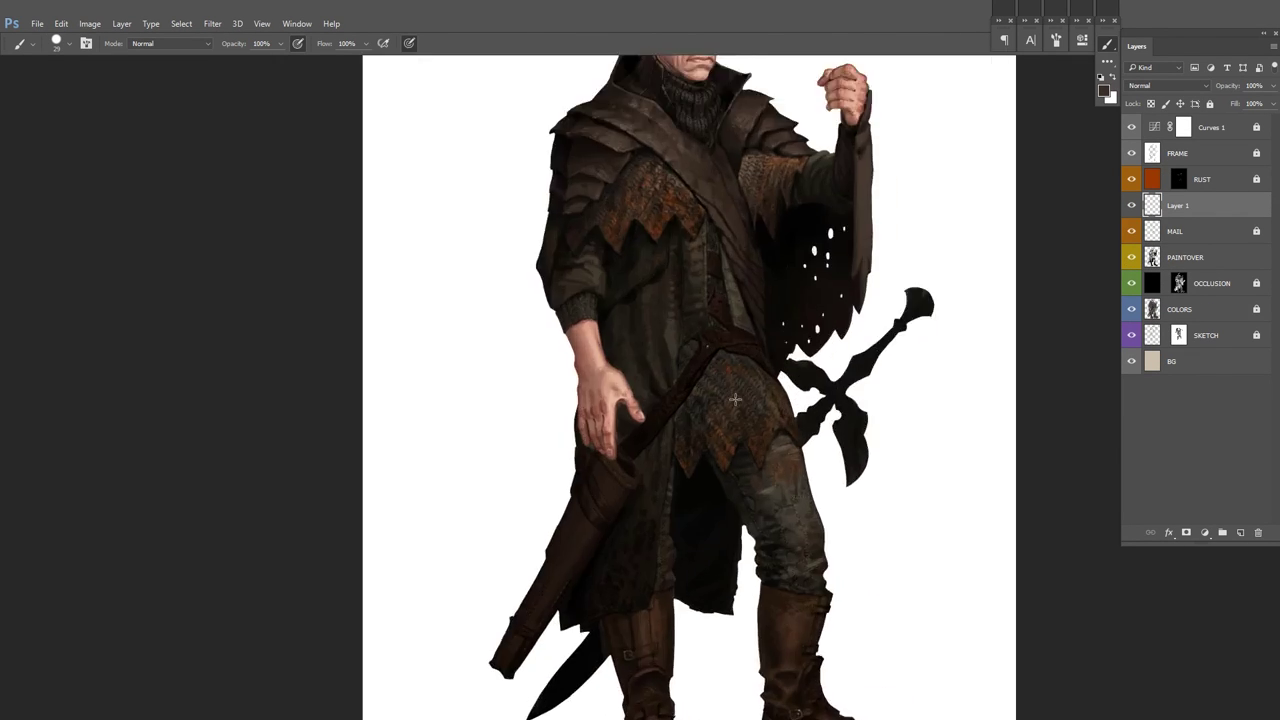
right_click(770, 347)
key("d")
key("Return")
left_click_drag(768, 263, 776, 327)
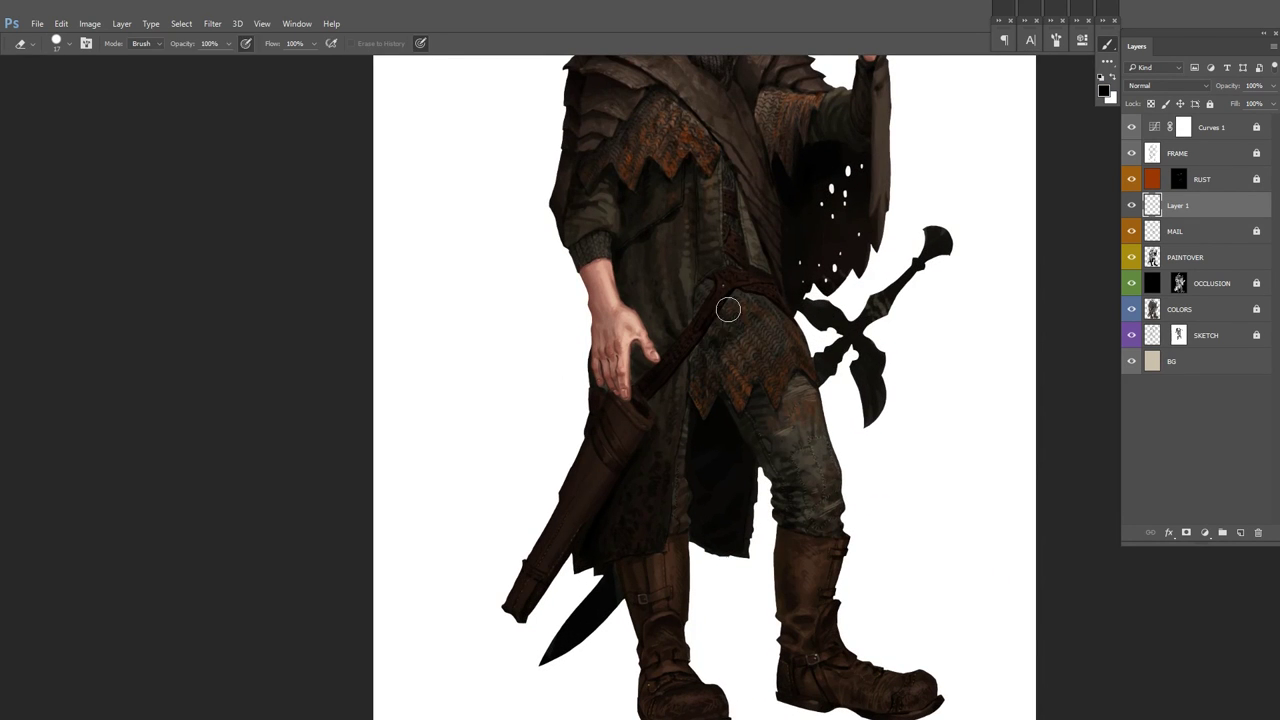
scroll(790, 300, "down", 3)
scroll(849, 266, "up", 3)
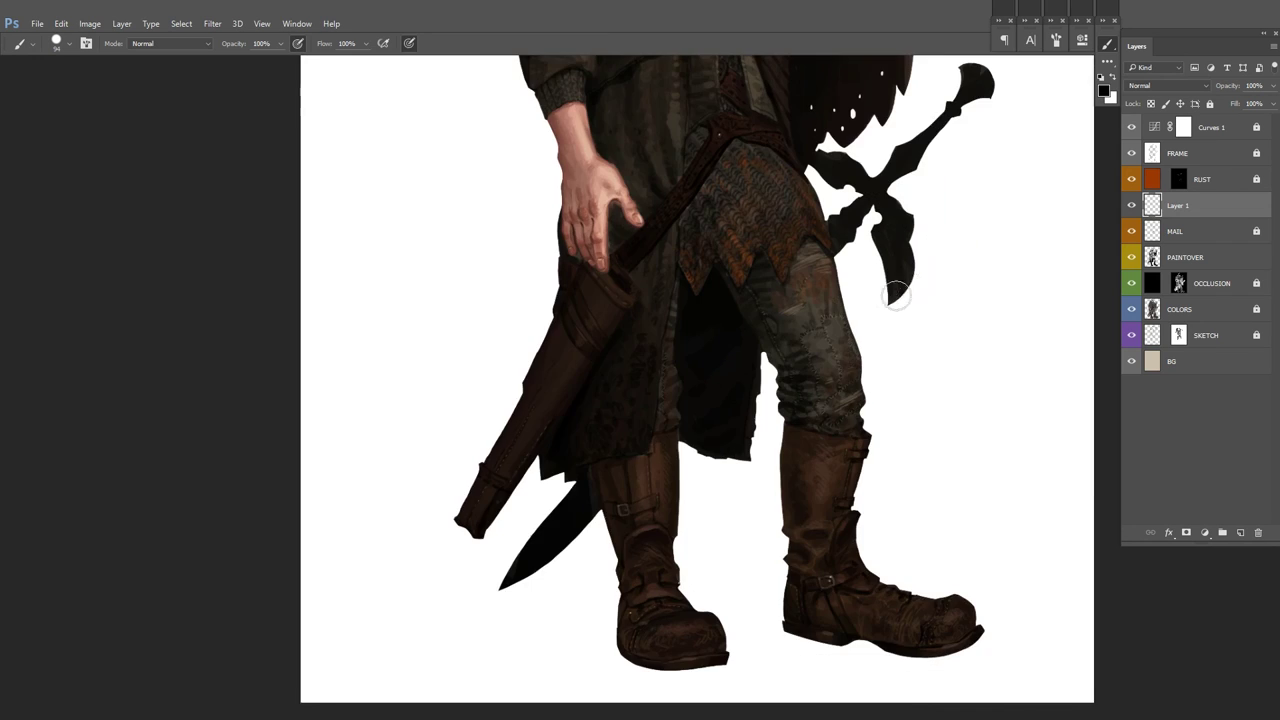
right_click(914, 238)
key("Return")
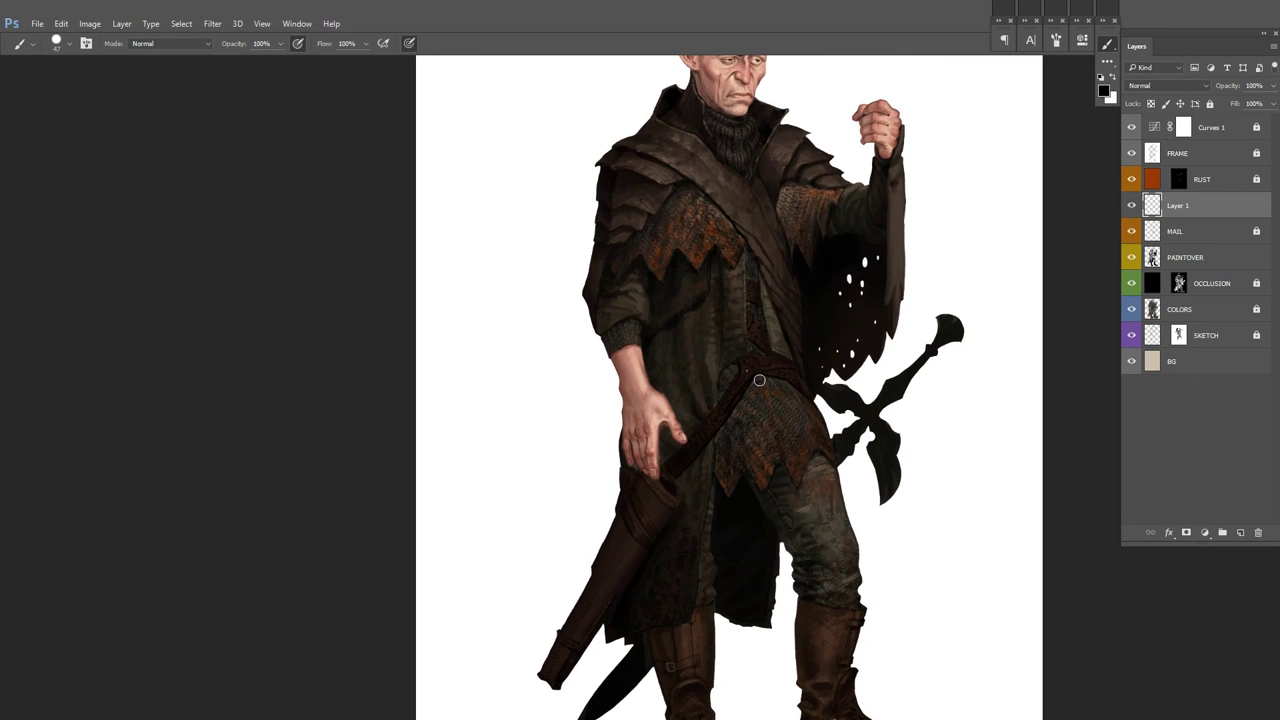
scroll(800, 300, "down", 2)
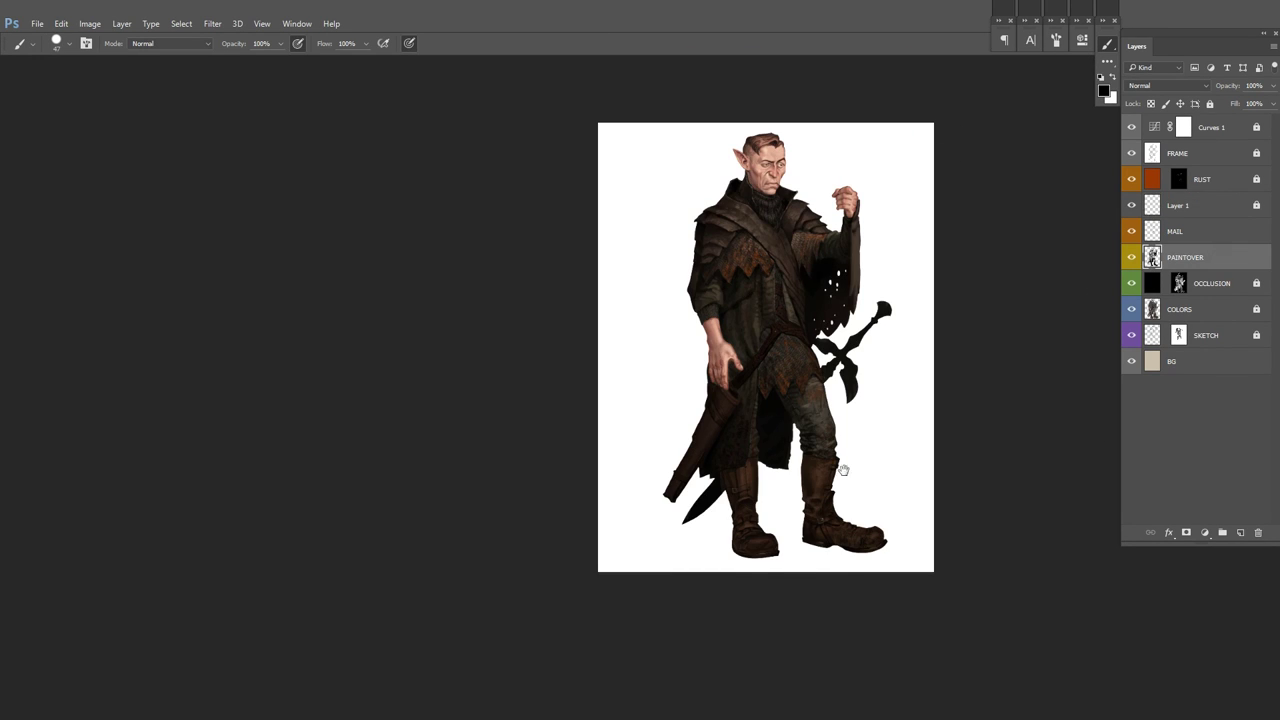
Step: On a new layer above PAINTOVER, paint the sword's collar below the pommel in flat ochre
left_click(850, 423, "ctrl")
left_click_drag(850, 423, 856, 390)
key("ctrl+shift+n")
key("Return")
scroll(880, 294, "up", 4)
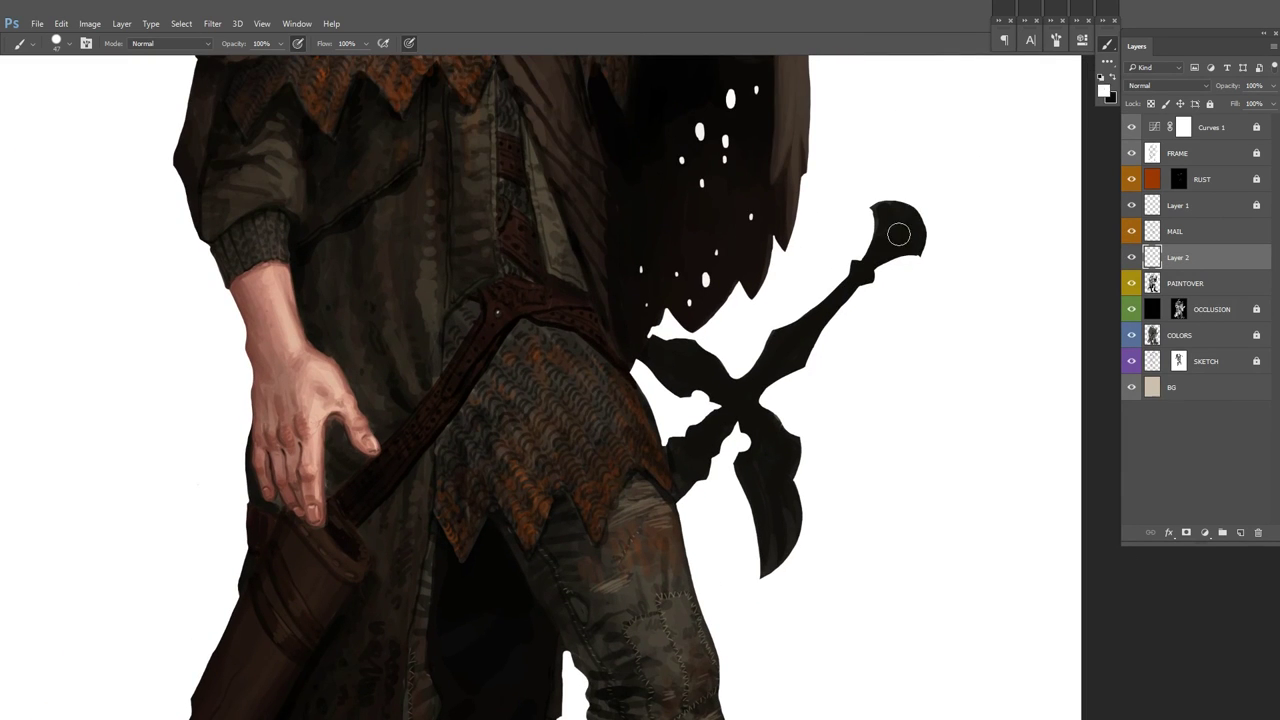
key("F12")
left_click(766, 186)
left_click(857, 274)
scroll(771, 314, "down", 1)
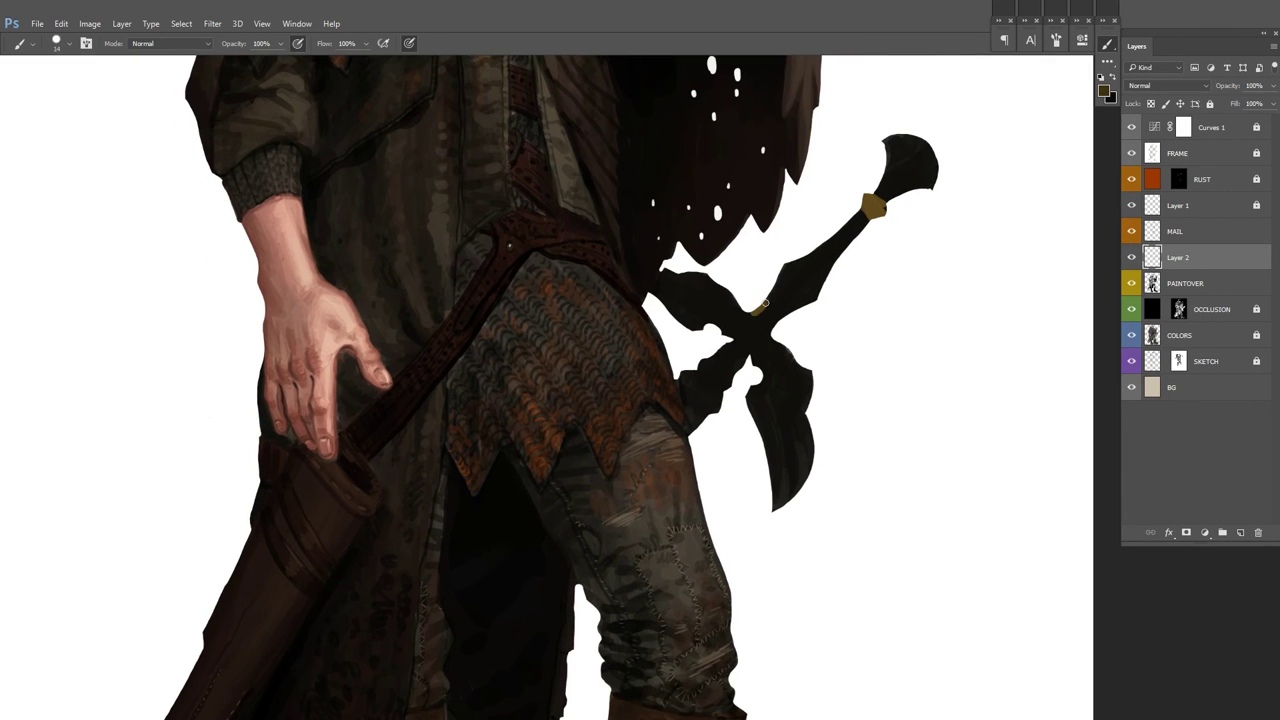
Step: Block in the sword's crossguard and pommel with flat ochre on Layer 2, leaving the grip black
mouse_move(775, 305)
left_mouse_down()
mouse_move(765, 320)
mouse_move(660, 285)
mouse_move(760, 360)
mouse_move(790, 480)
left_mouse_up()
scroll(790, 480, "up", 1)
left_click_drag(880, 255, 903, 234)
scroll(880, 250, "down", 2)
scroll(871, 320, "down", 4)
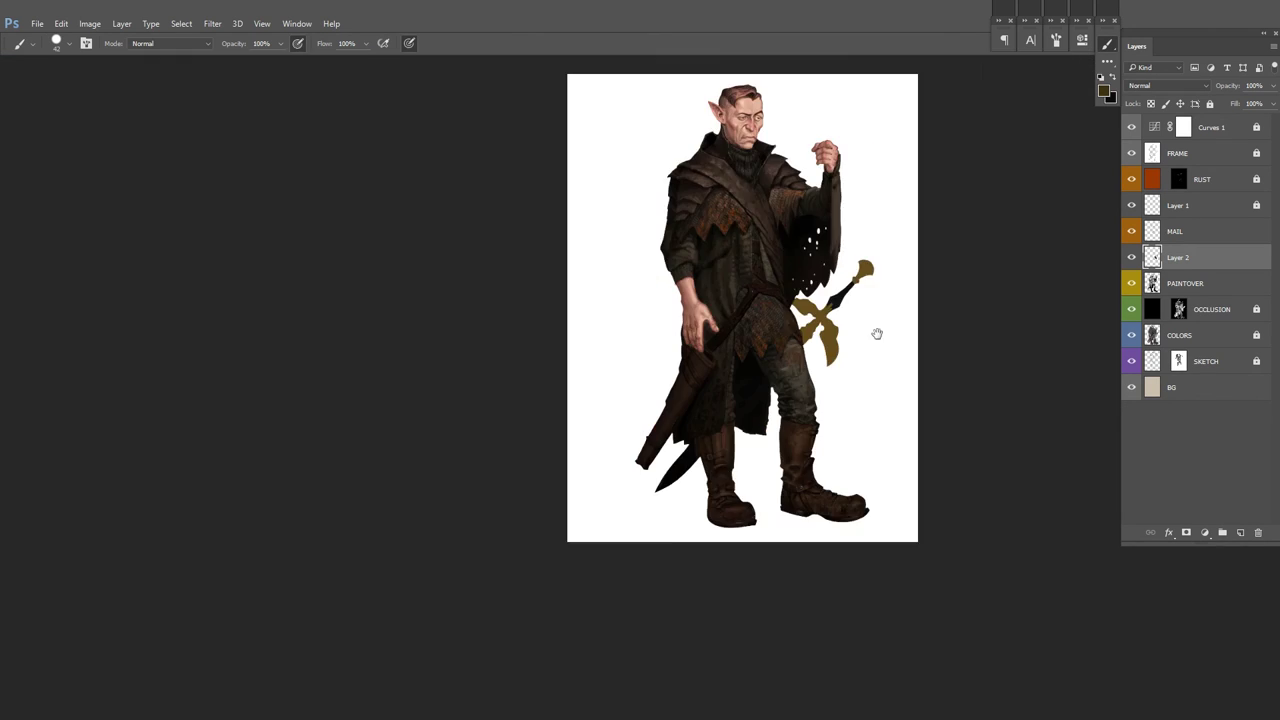
Step: Block in the sword's blade tip with the same ochre and flip the canvas horizontally
scroll(800, 484, "up", 5)
mouse_move(530, 468)
left_mouse_down()
mouse_move(650, 320)
mouse_move(700, 300)
left_mouse_up()
scroll(770, 300, "down", 5)
scroll(770, 300, "up", 2)
scroll(770, 300, "up", 4)
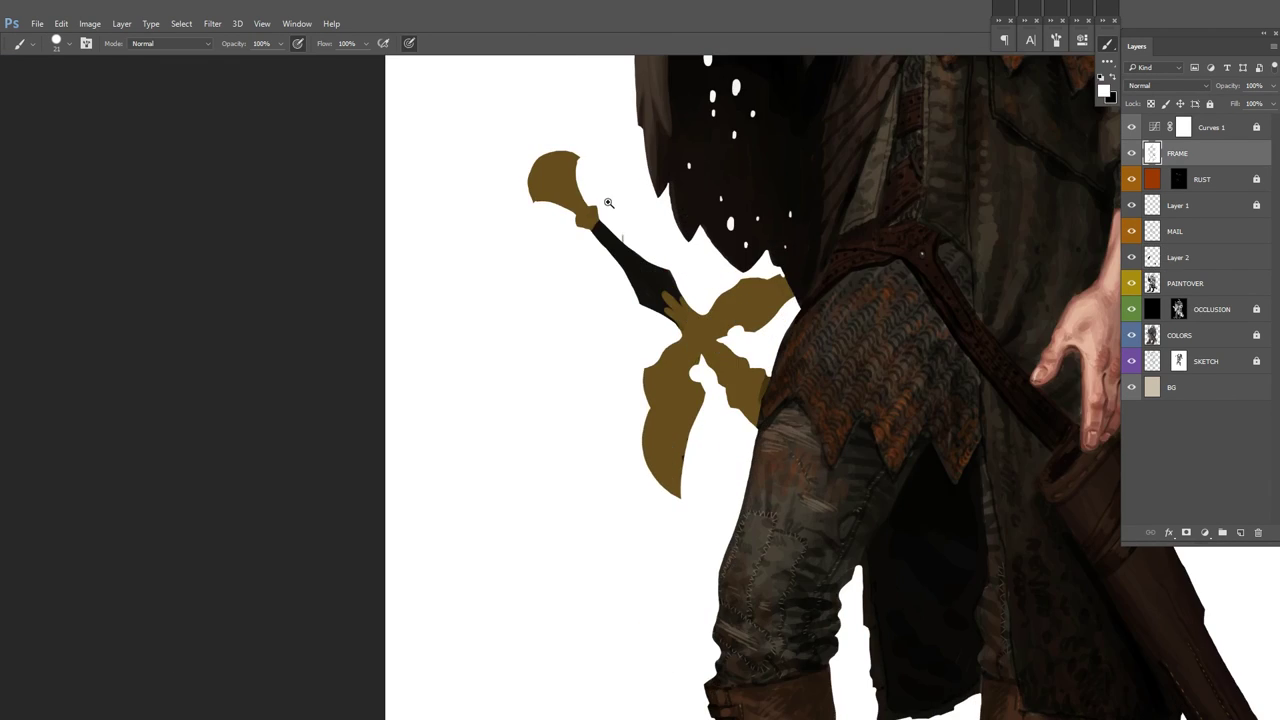
Step: On a new layer above FRAME, carve a scalloped white edge into the sword's pommel and merge it into FRAME
key("ctrl+shift+alt+n")
left_click(362, 62, "alt")
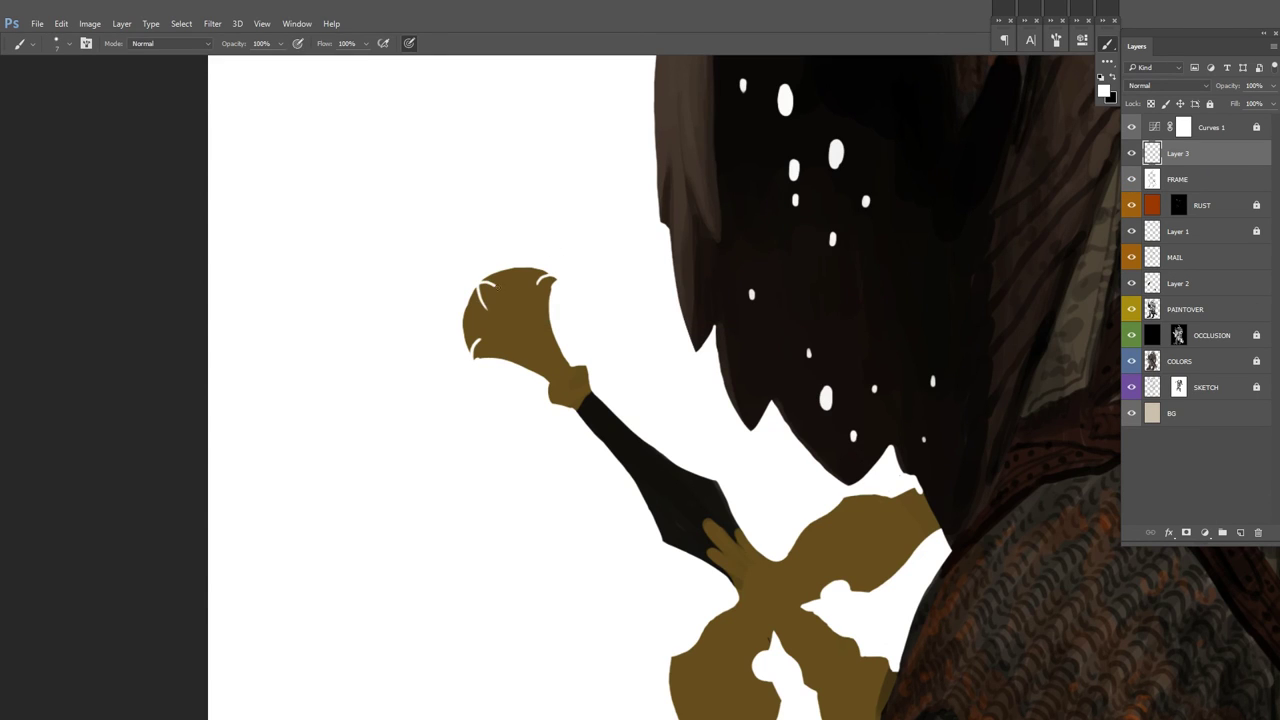
left_click_drag(472, 310, 495, 276)
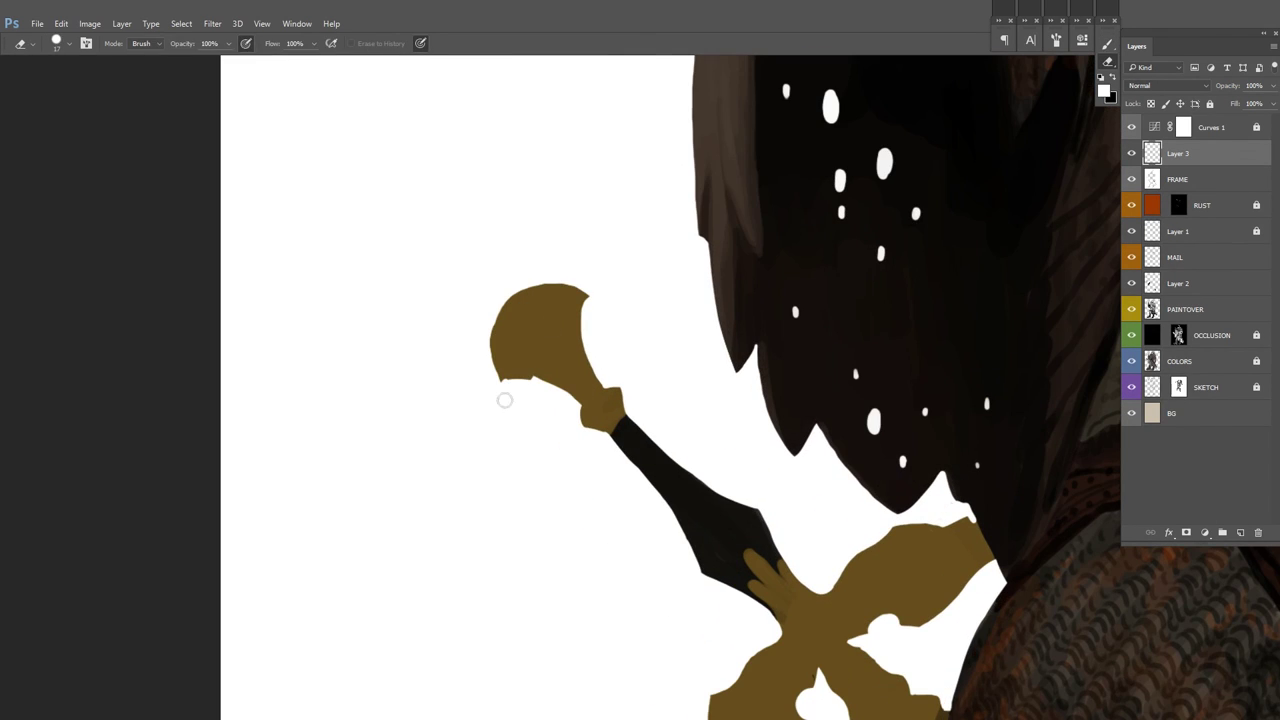
key("b")
left_click(506, 310)
mouse_move(538, 292)
left_mouse_down()
mouse_move(556, 283)
mouse_move(587, 321)
left_mouse_up()
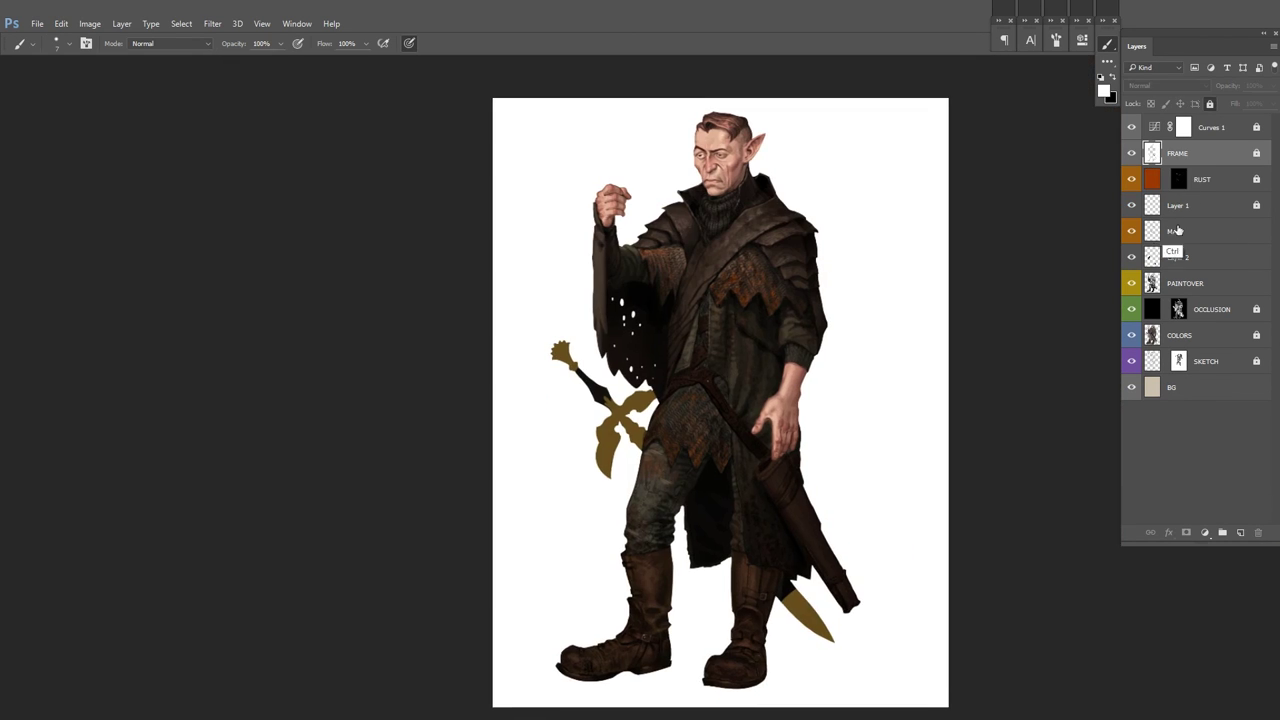
Step: On Layer 2, reshape the ochre leaf-like prongs where the sword's grip meets the crossguard
scroll(597, 245, "up", 4)
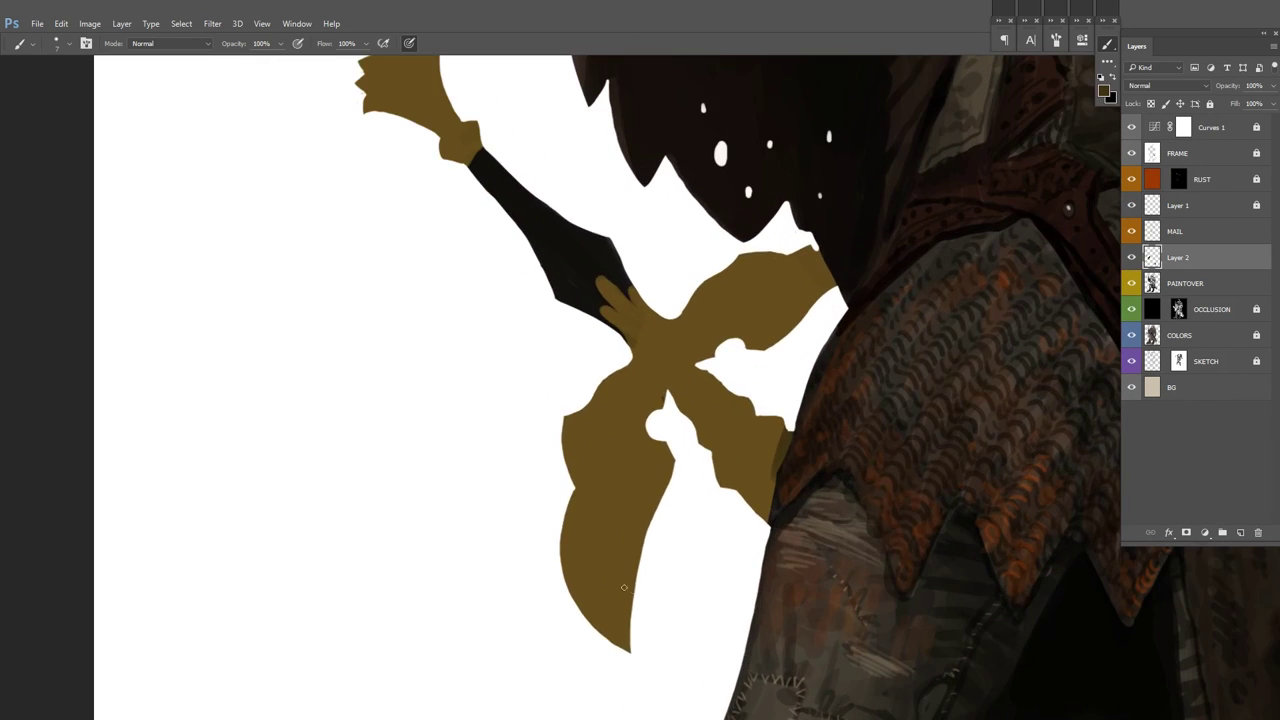
scroll(601, 287, "up", 2)
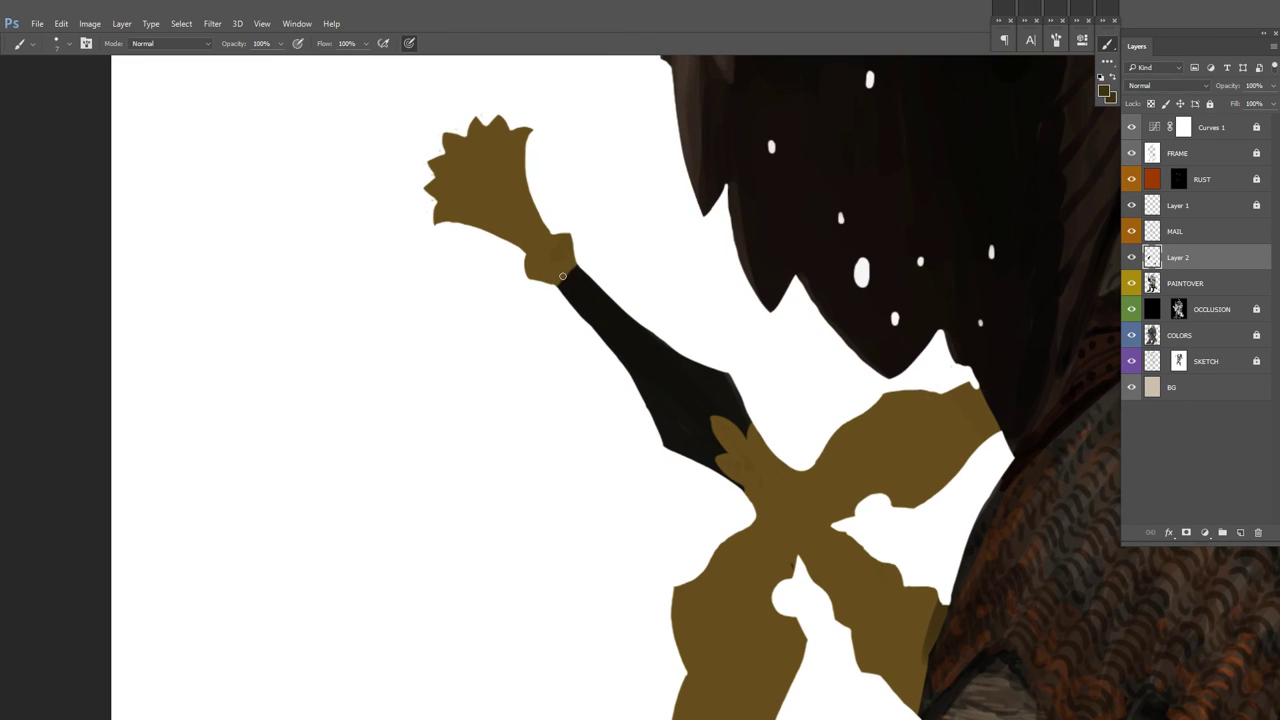
scroll(795, 430, "down", 5)
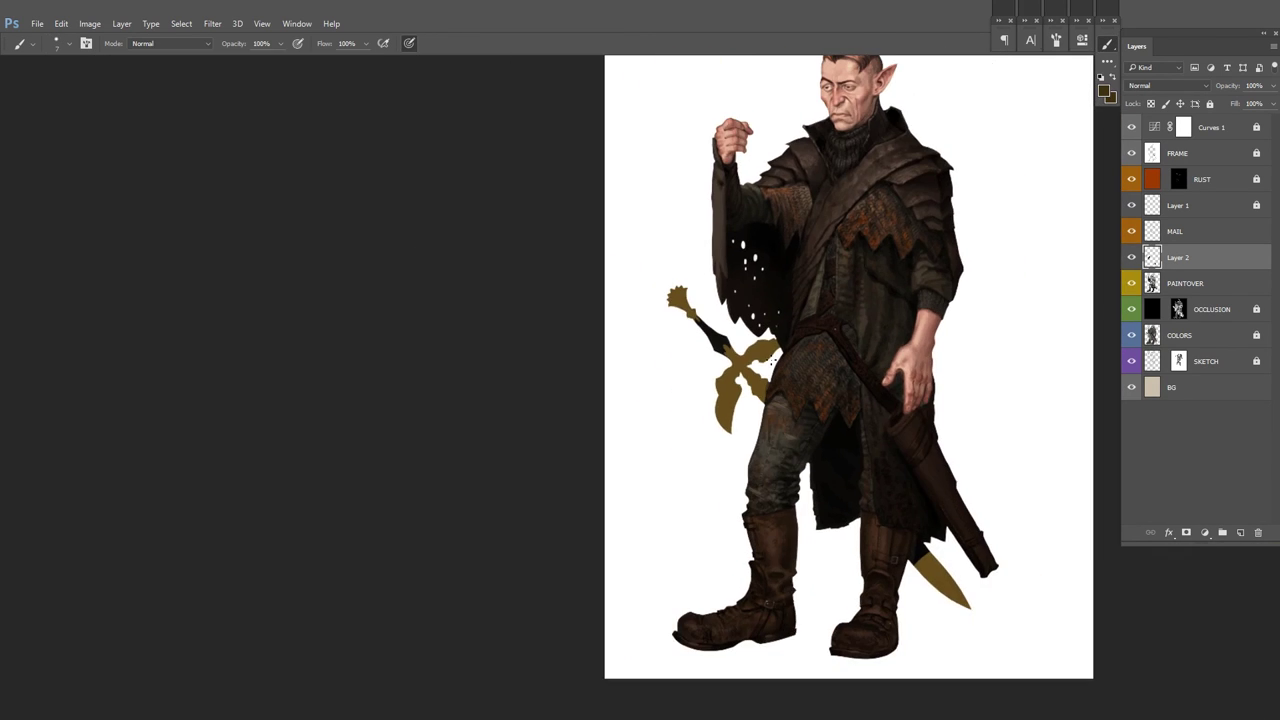
Step: On a new layer above Layer 2, paint black linework for an ornamental animal head on the sword's stub beyond the crossguard
key("r")
left_click_drag(720, 305, 649, 428)
scroll(649, 428, "up", 5)
key("b")
key("d")
scroll(780, 263, "up", 1)
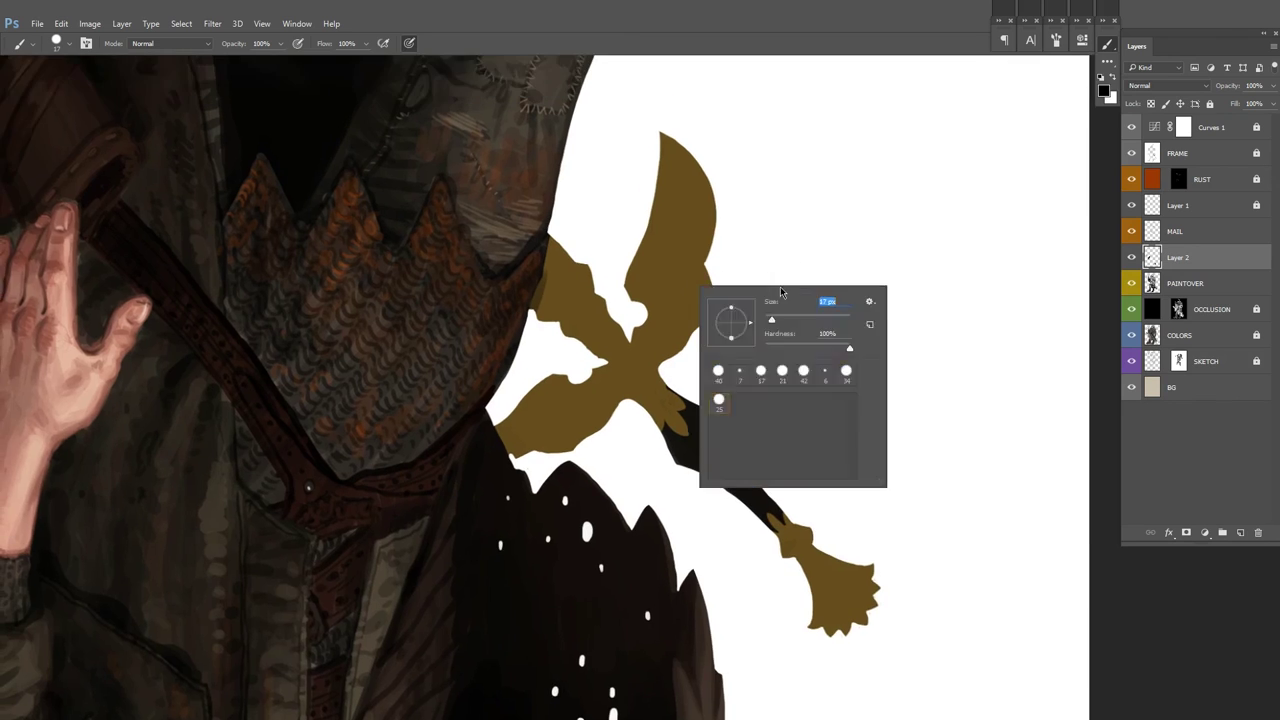
key("ctrl+shift+alt+n")
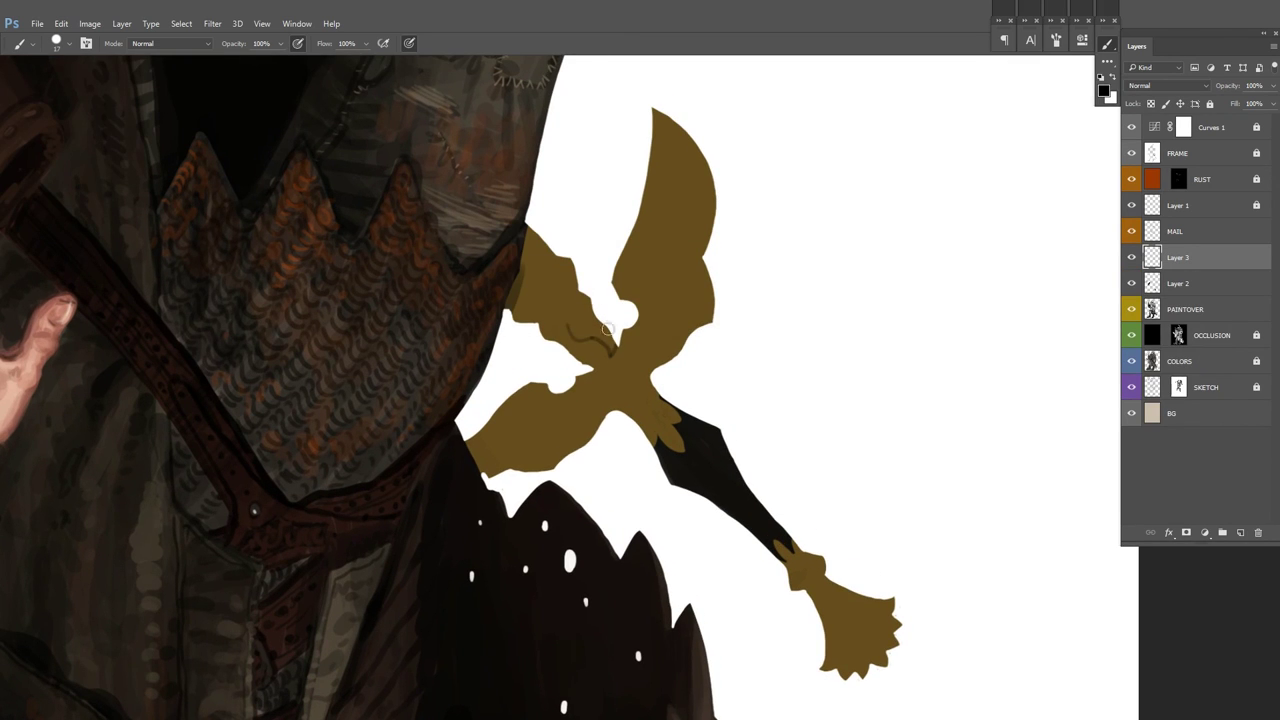
mouse_move(582, 316)
left_mouse_down()
mouse_move(600, 352)
mouse_move(580, 349)
left_mouse_up()
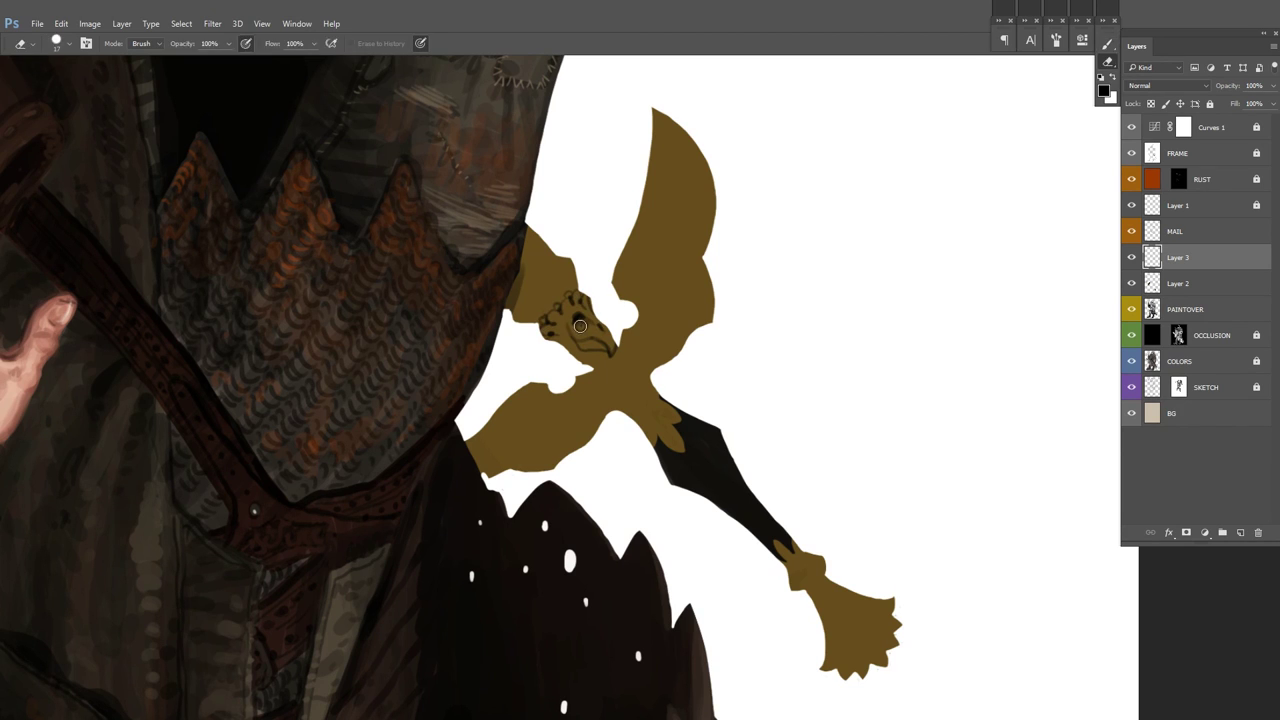
left_click(585, 322)
Step: Paint dark grooves on the pommel's collar and radiating dark strokes across its scalloped fan
scroll(622, 349, "right", 1)
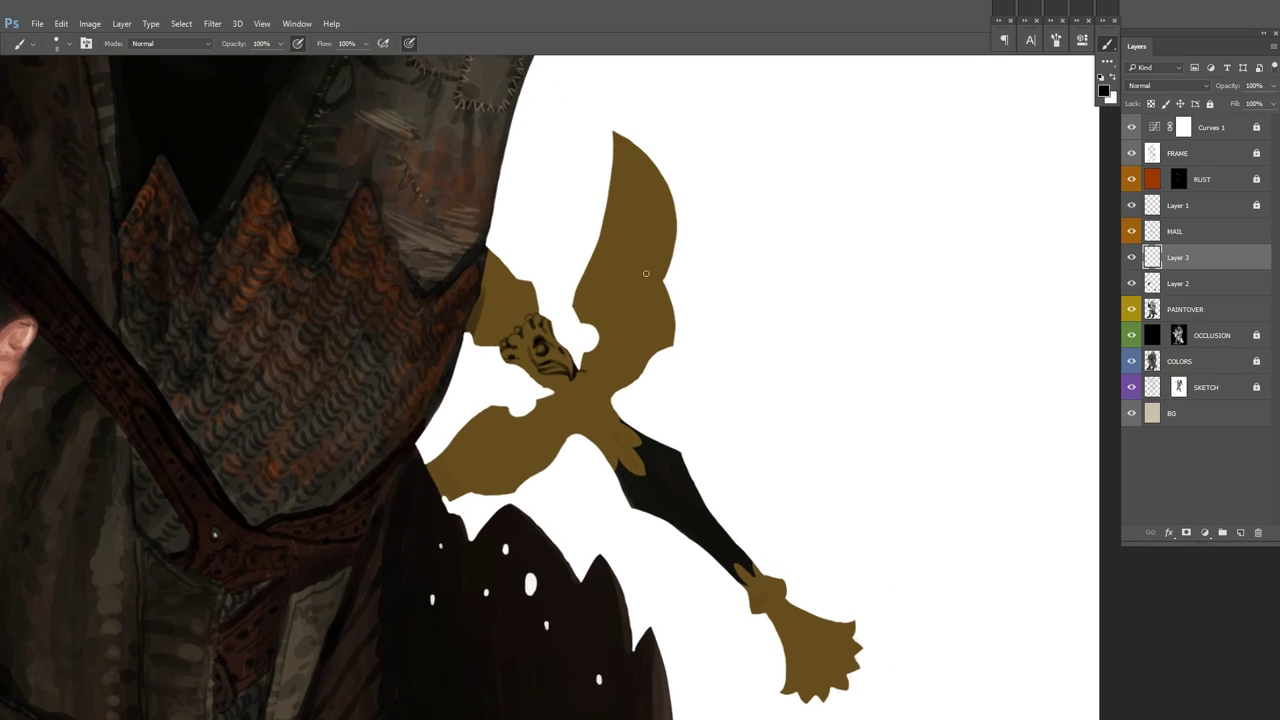
scroll(643, 300, "down", 3)
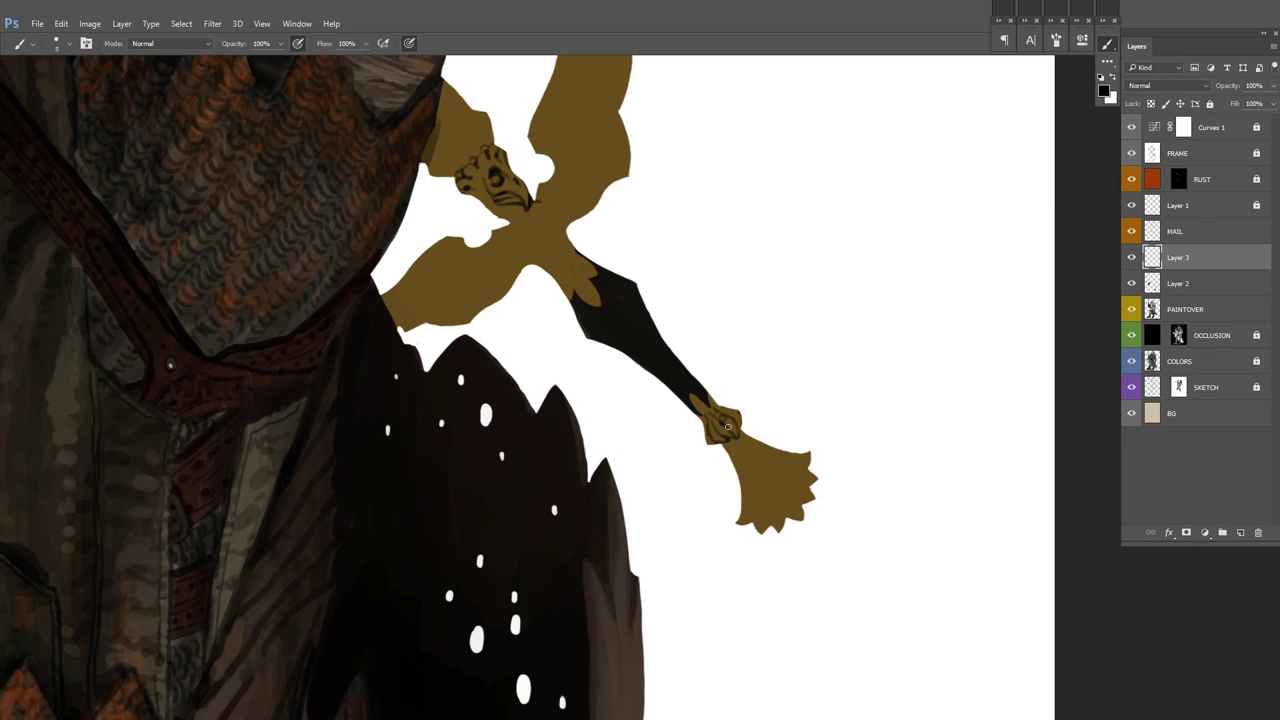
key("h")
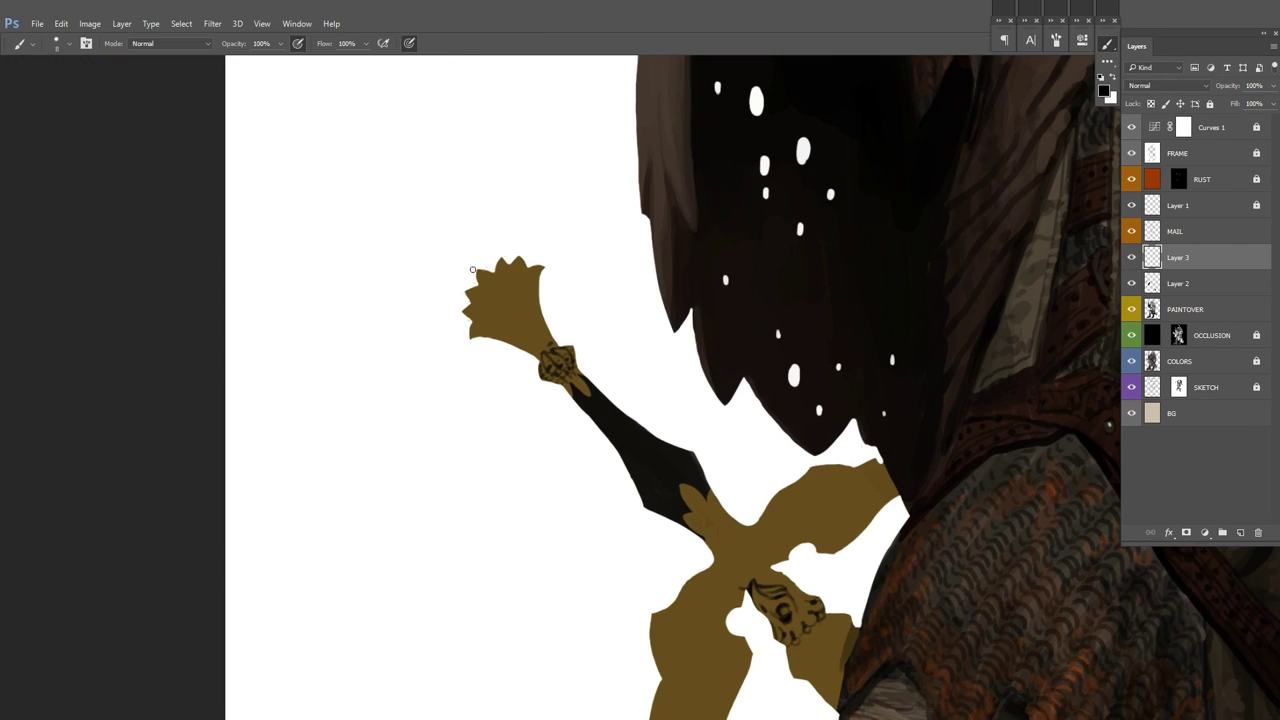
left_click_drag(481, 279, 529, 333)
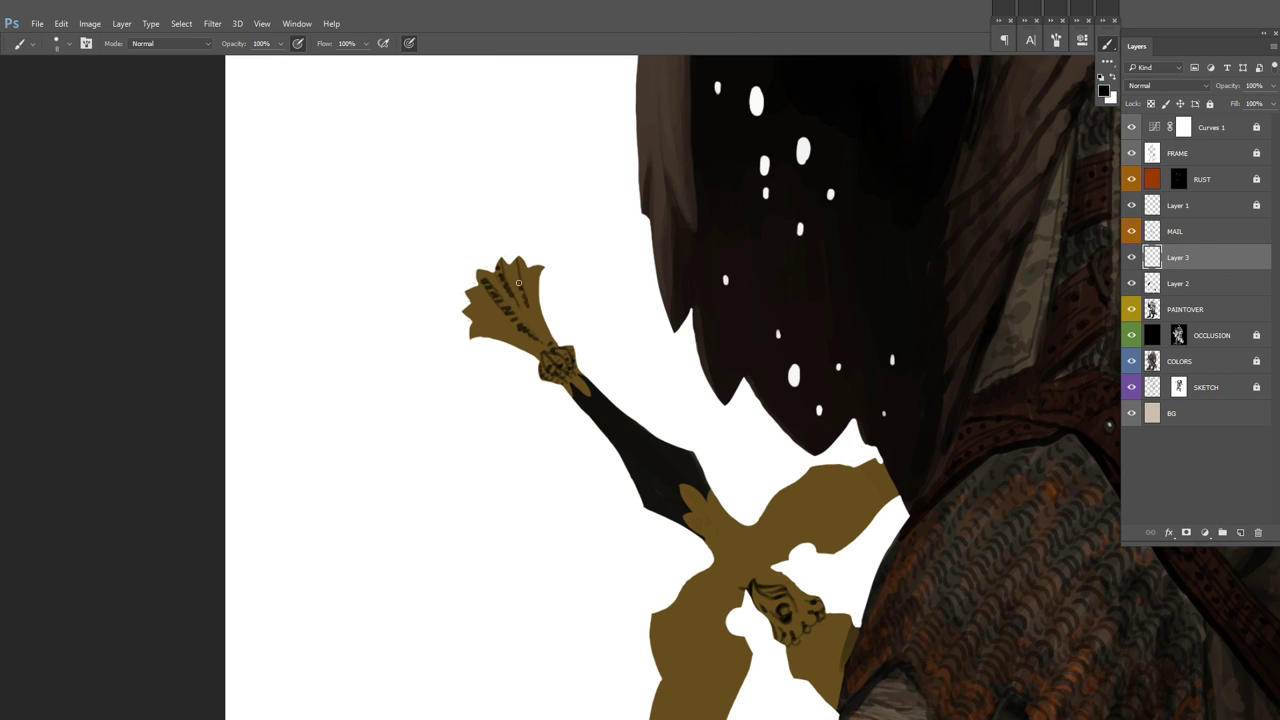
left_click_drag(484, 318, 516, 340)
Step: Add dark ornamental detail to the banded collar below the animal head, the crossguard's central boss and the grip prongs
scroll(691, 374, "down", 5)
scroll(691, 374, "right", 3)
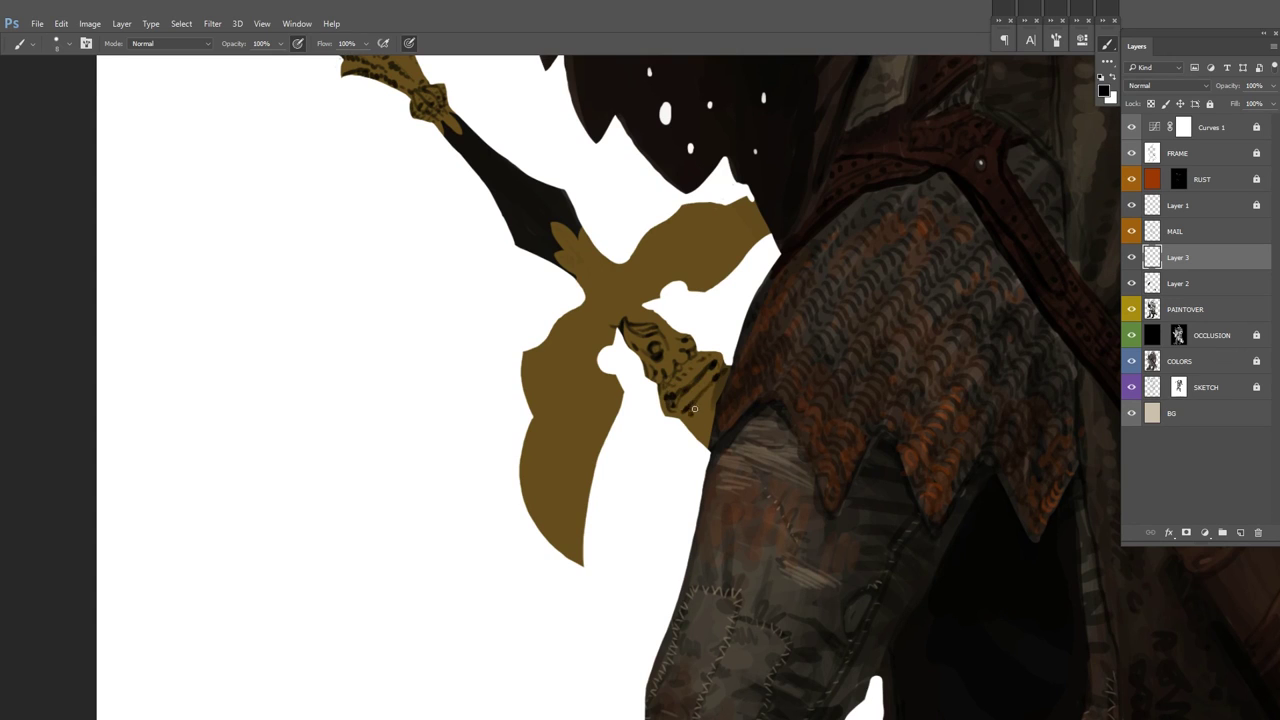
left_click_drag(730, 345, 744, 403)
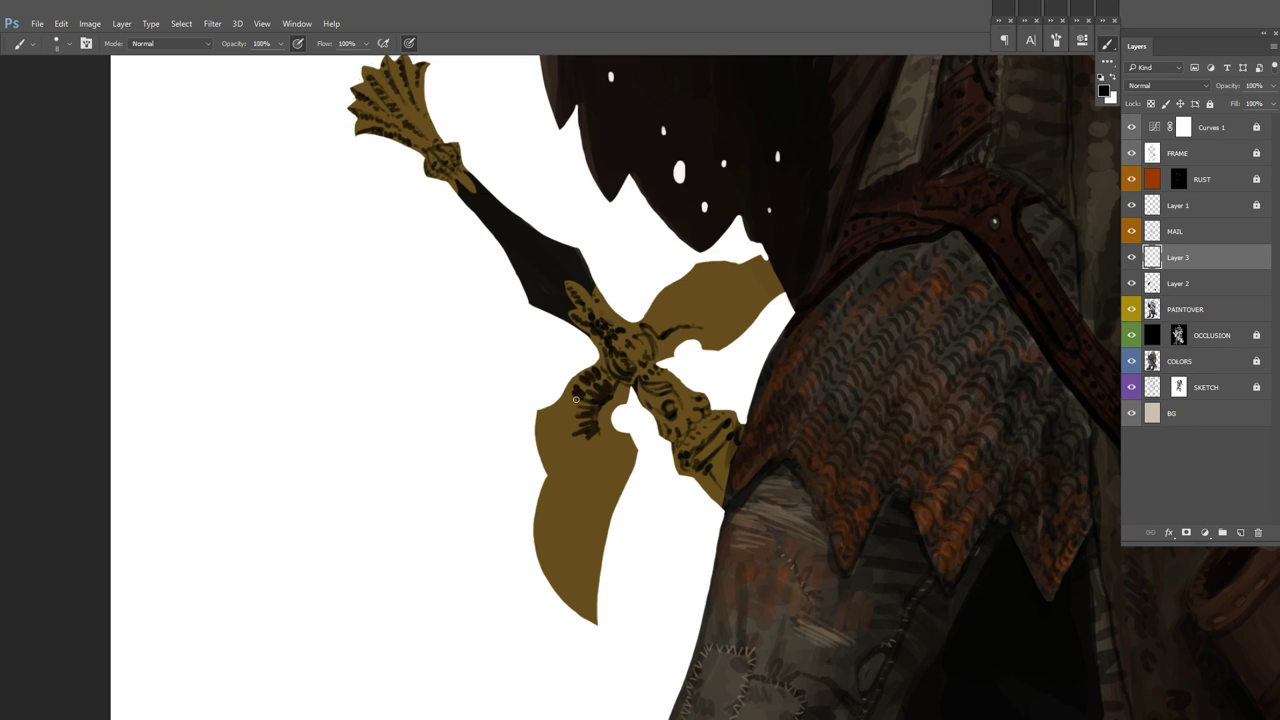
Step: Cover both crossguard wings with rows of dark feather strokes radiating from the central boss
mouse_move(604, 432)
left_mouse_down()
mouse_move(620, 456)
mouse_move(612, 480)
left_mouse_up()
left_click_drag(606, 440, 594, 528)
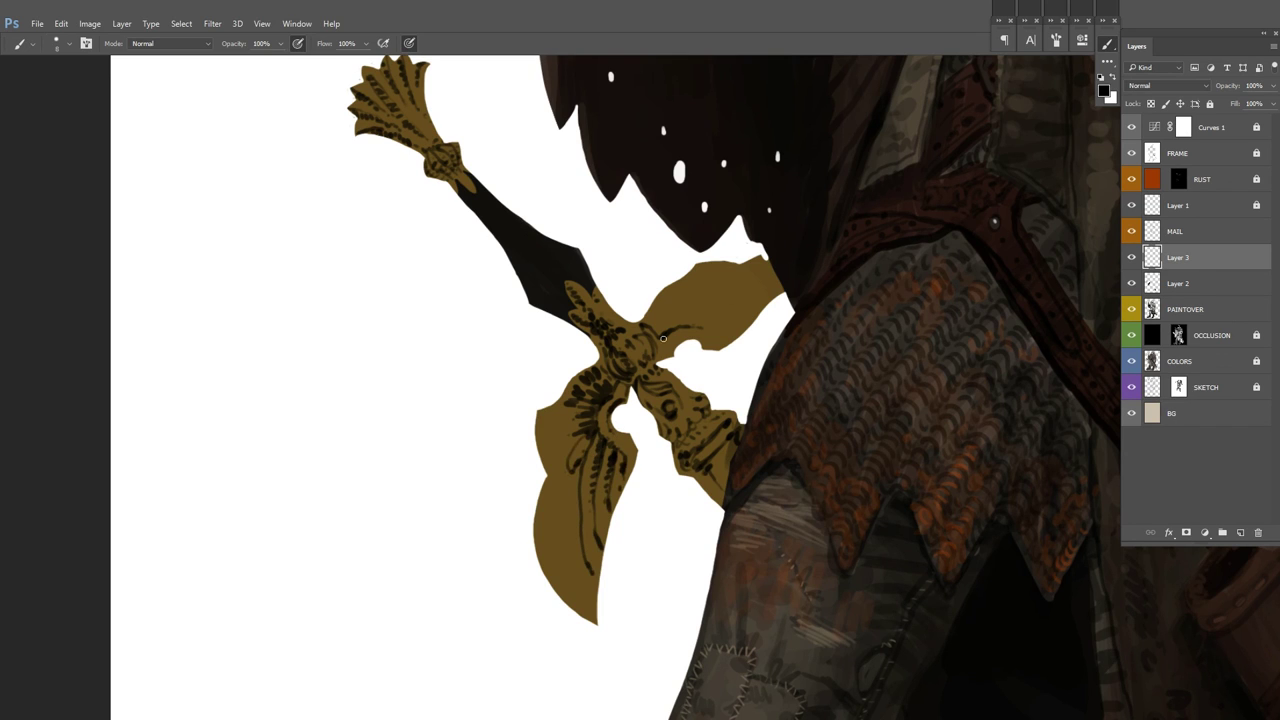
mouse_move(708, 327)
left_mouse_down()
mouse_move(740, 320)
mouse_move(764, 284)
mouse_move(651, 314)
mouse_move(701, 283)
left_mouse_up()
left_click_drag(783, 379, 788, 329)
mouse_move(580, 346)
left_mouse_down()
mouse_move(554, 364)
mouse_move(542, 402)
left_mouse_up()
left_click_drag(556, 400, 540, 532)
left_click_drag(588, 412, 574, 504)
left_click_drag(574, 458, 560, 508)
mouse_move(584, 384)
left_mouse_down()
mouse_move(564, 432)
mouse_move(550, 392)
left_mouse_up()
left_click_drag(566, 416, 553, 503)
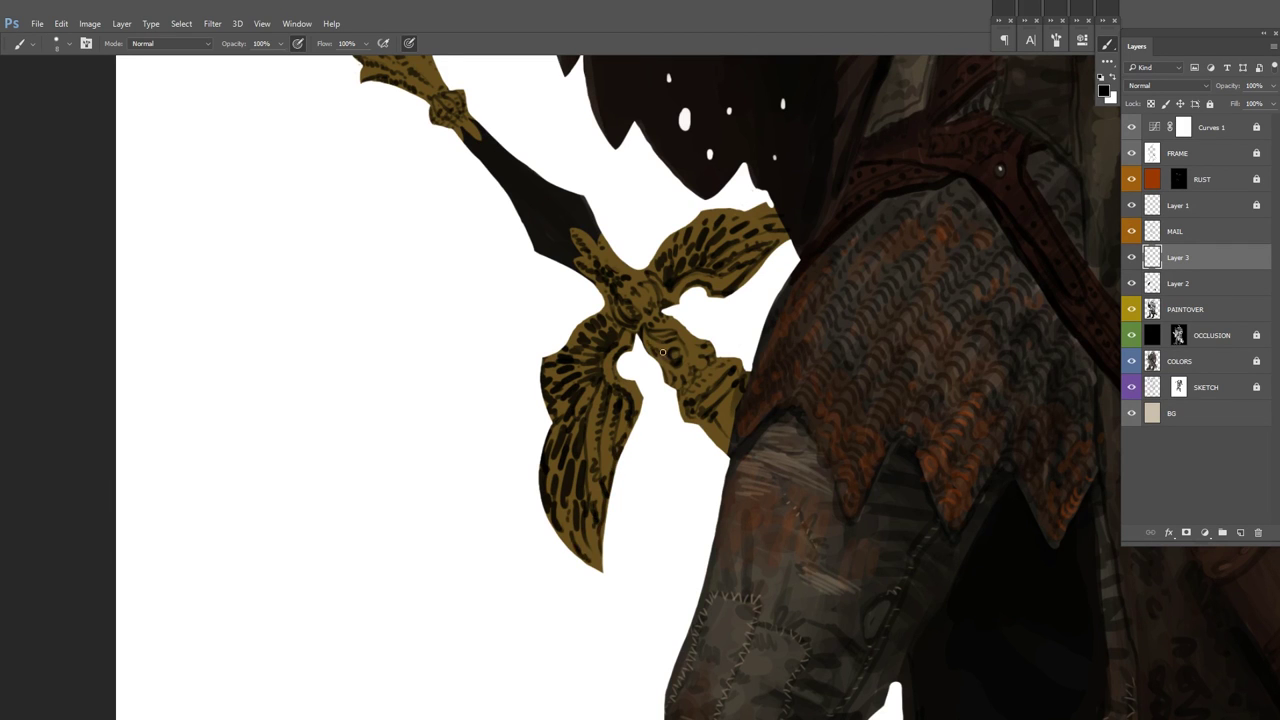
Step: Paint dark mottled patches on the sword's blade tip below the coat, using a larger brush
left_click_drag(676, 363, 830, 420)
left_click_drag(780, 175, 741, 360)
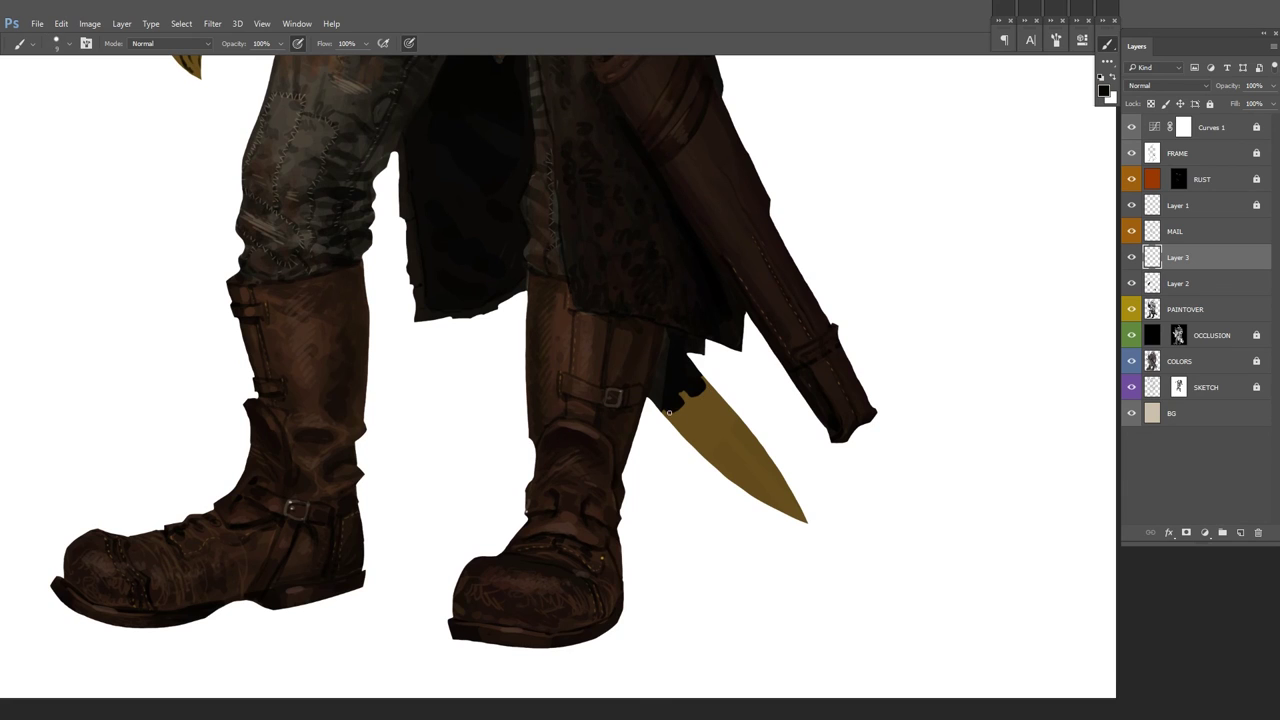
key("bracketright")
mouse_move(676, 418)
left_mouse_down()
mouse_move(720, 457)
mouse_move(734, 391)
mouse_move(697, 423)
mouse_move(737, 459)
left_mouse_up()
left_click_drag(717, 399, 700, 441)
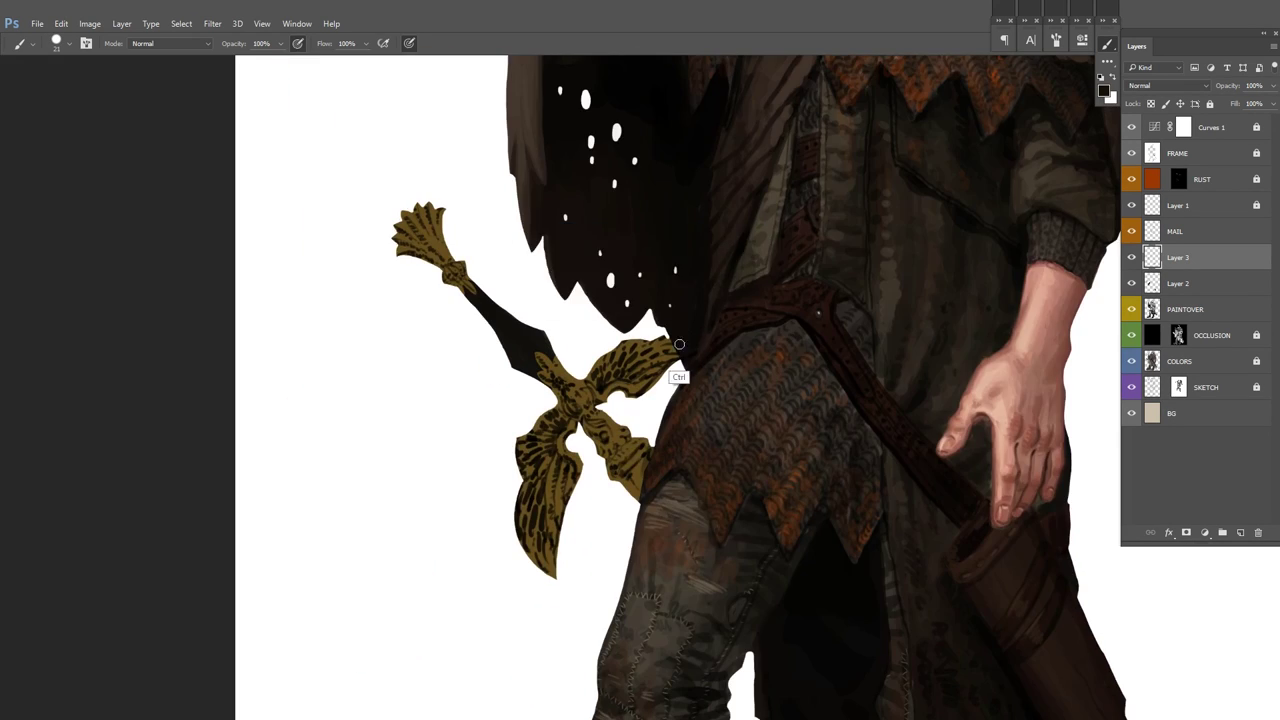
Step: On a new layer above Layer 3, paint soft grey-brown highlights along the sword's black grip to give it volume
key("ctrl+shift+n")
key("Return")
scroll(587, 105, "up", 3)
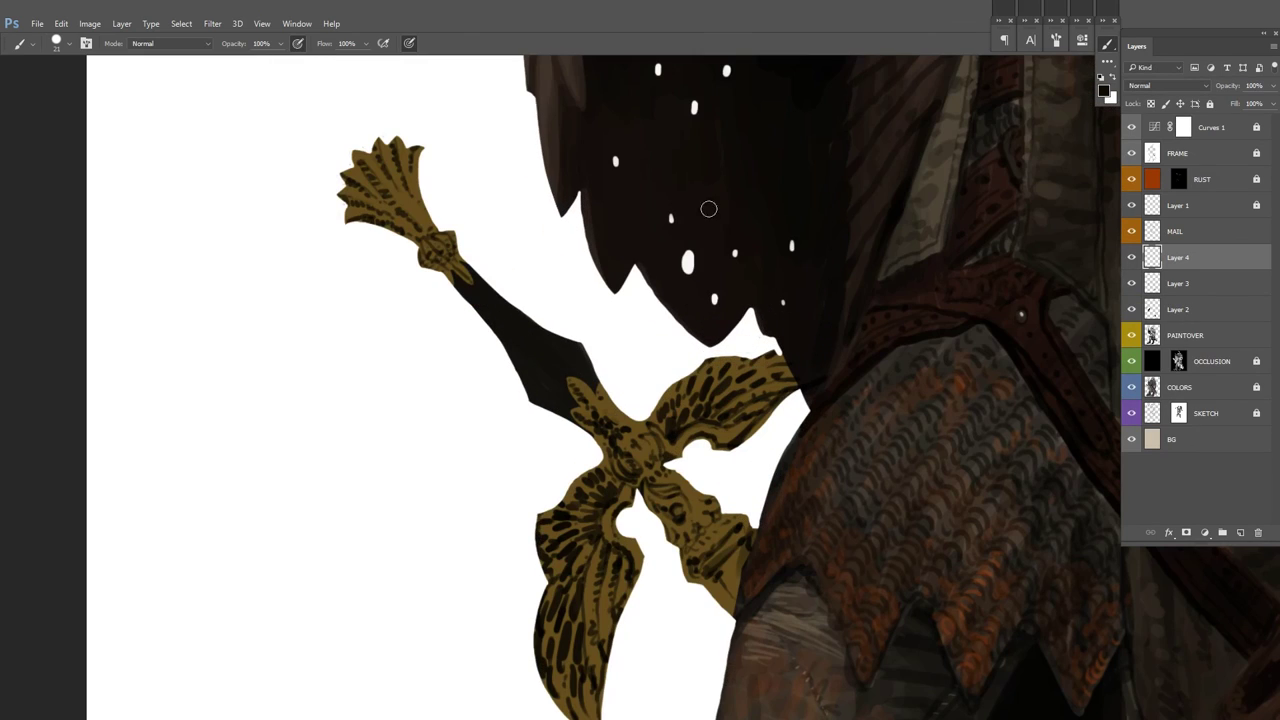
left_click_drag(478, 284, 572, 372)
left_click_drag(530, 330, 580, 345)
left_click_drag(475, 282, 555, 360)
left_click(507, 312, "alt")
mouse_move(482, 320)
left_mouse_down()
mouse_move(562, 372)
mouse_move(558, 354)
left_mouse_up()
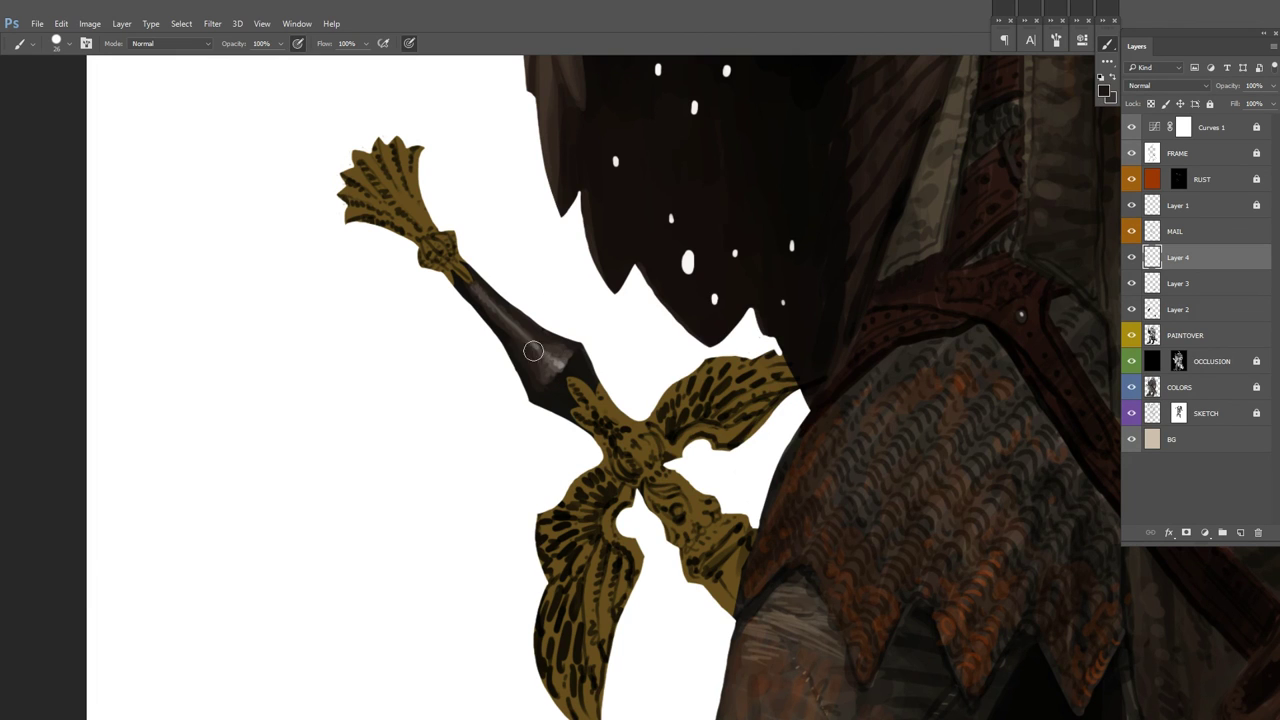
Step: Flip the canvas horizontally and merge Layer 3 into Layer 2 with a Hue/Saturation adjustment
key("ctrl+minus")
key("ctrl+shift+h")
left_click(1135, 258)
left_click_drag(953, 302, 897, 264)
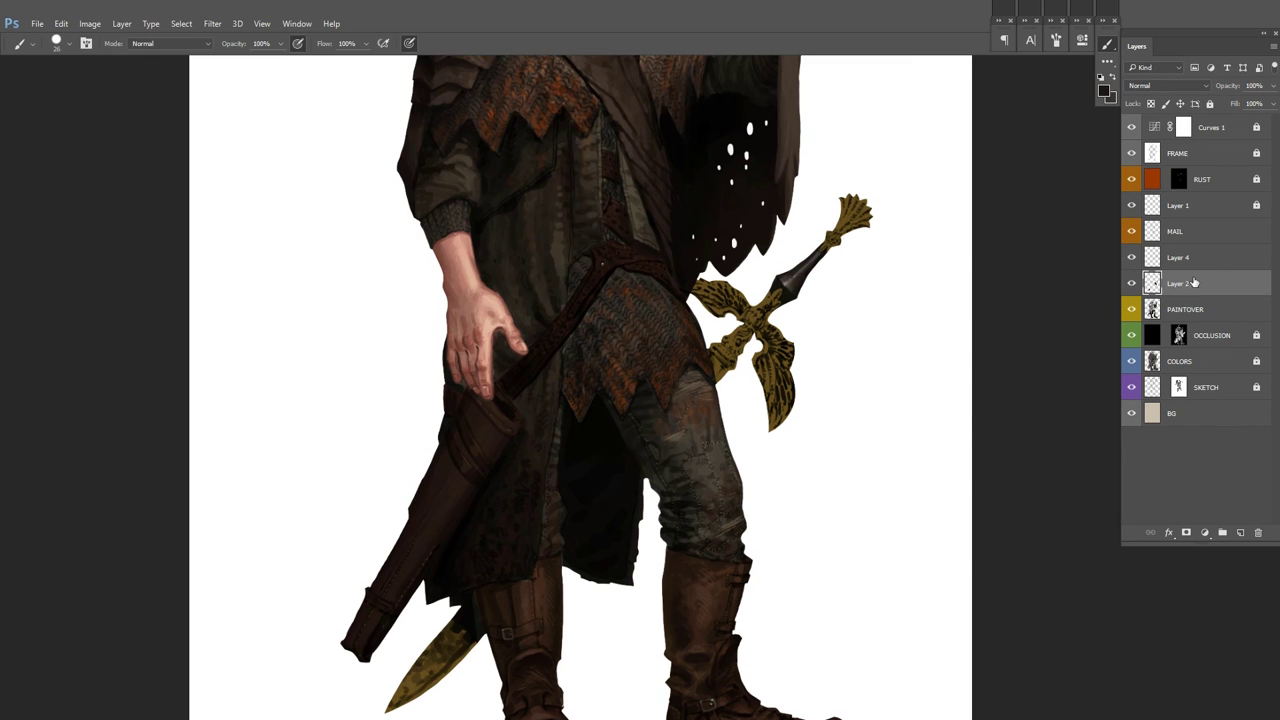
key("ctrl+u")
key("Return")
Step: On a new layer above Layer 2, paint bright yellow metallic highlights on the pommel's fan and collar
key("ctrl+alt+shift+n")
key("ctrl+plus")
left_click(1104, 91)
left_click(720, 392)
key("Return")
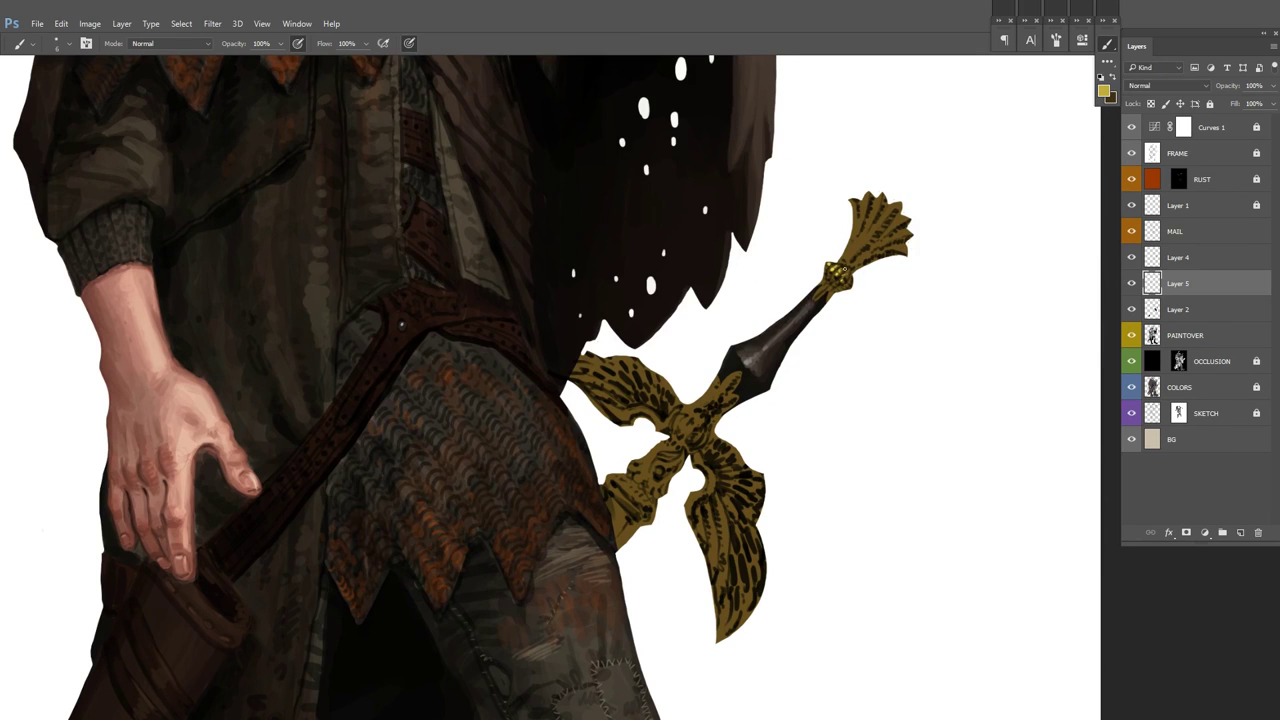
scroll(866, 243, "up", 3)
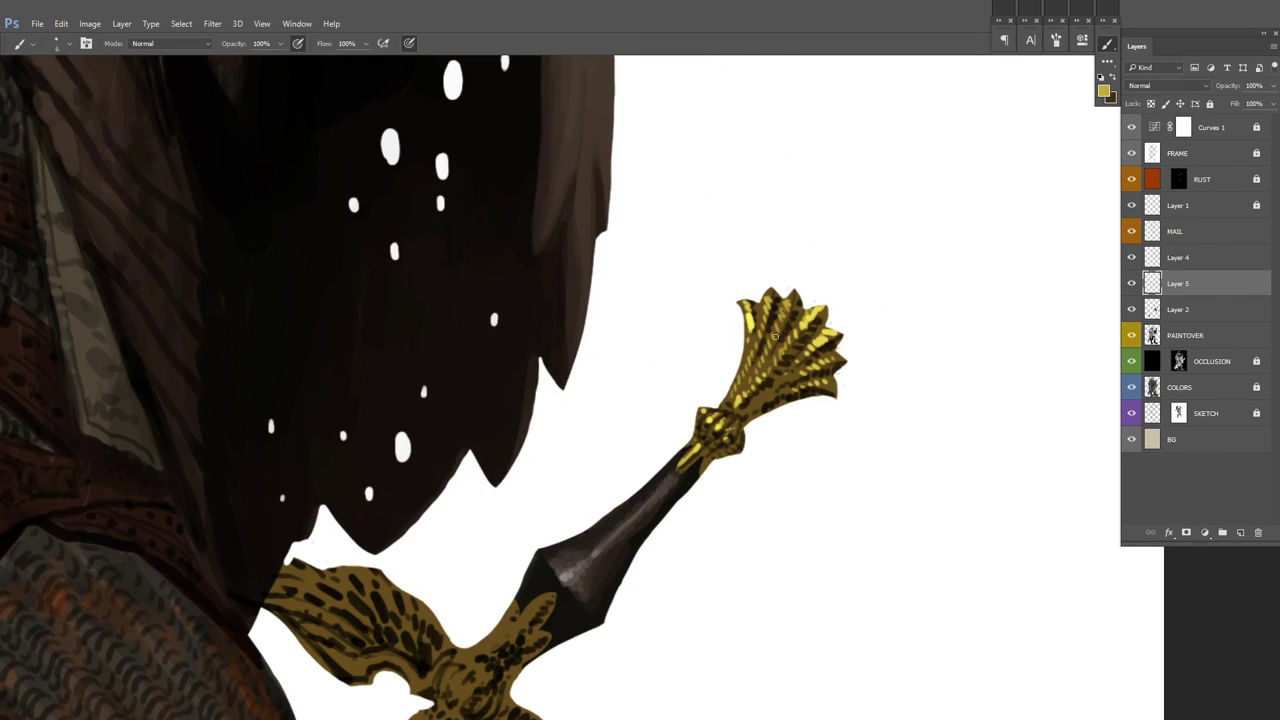
Step: Paint bright yellow highlights on the animal head, banded collar, central boss and grip prongs of the crossguard
left_click_drag(452, 571, 702, 331)
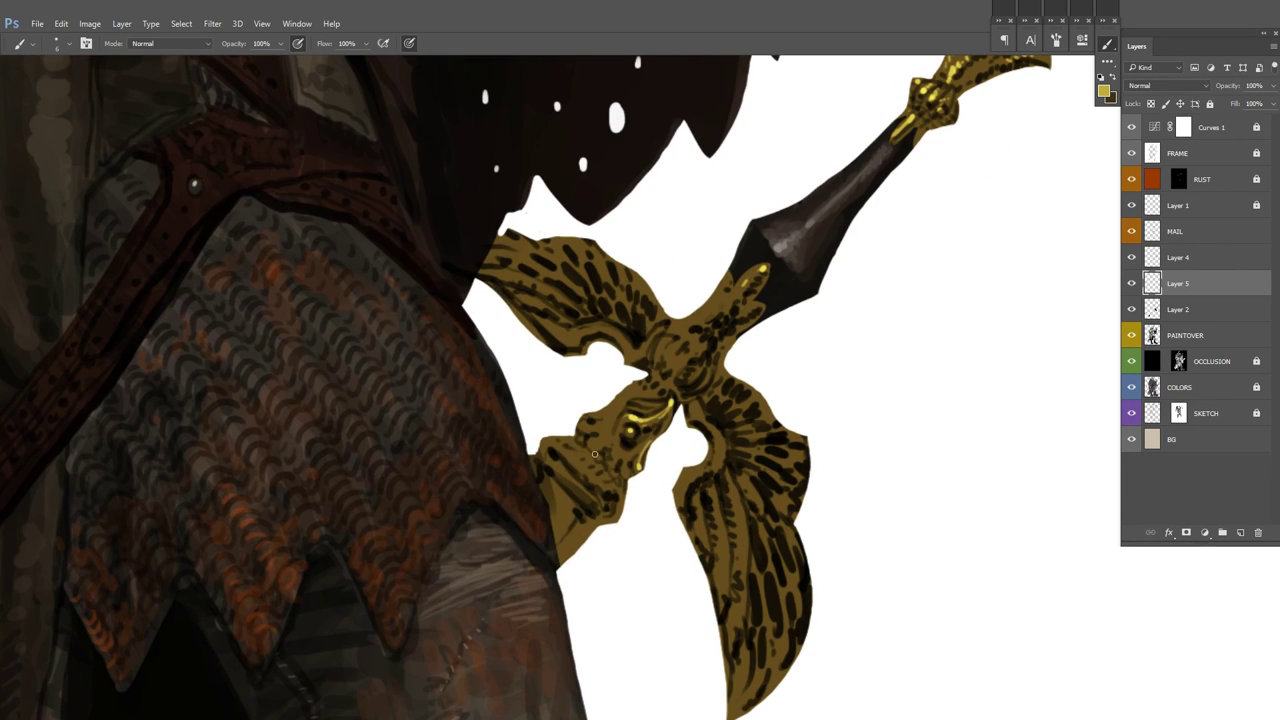
left_click_drag(596, 474, 560, 466)
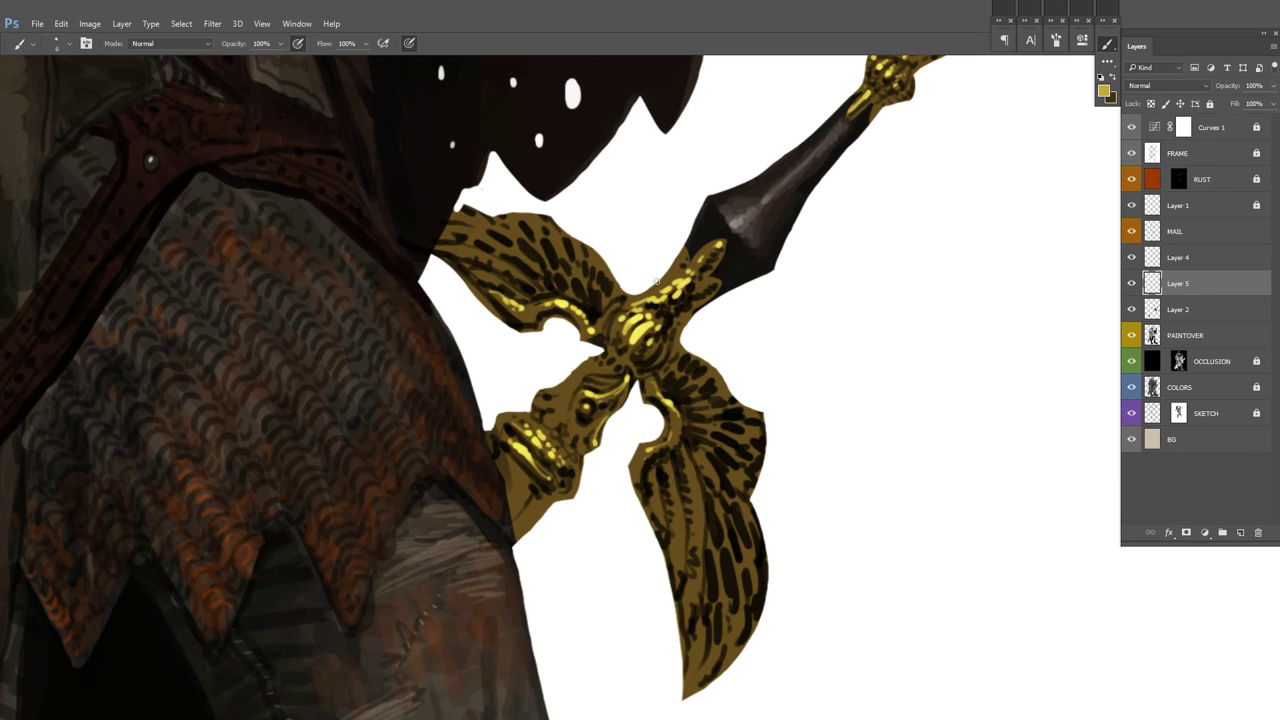
left_click_drag(585, 386, 623, 280)
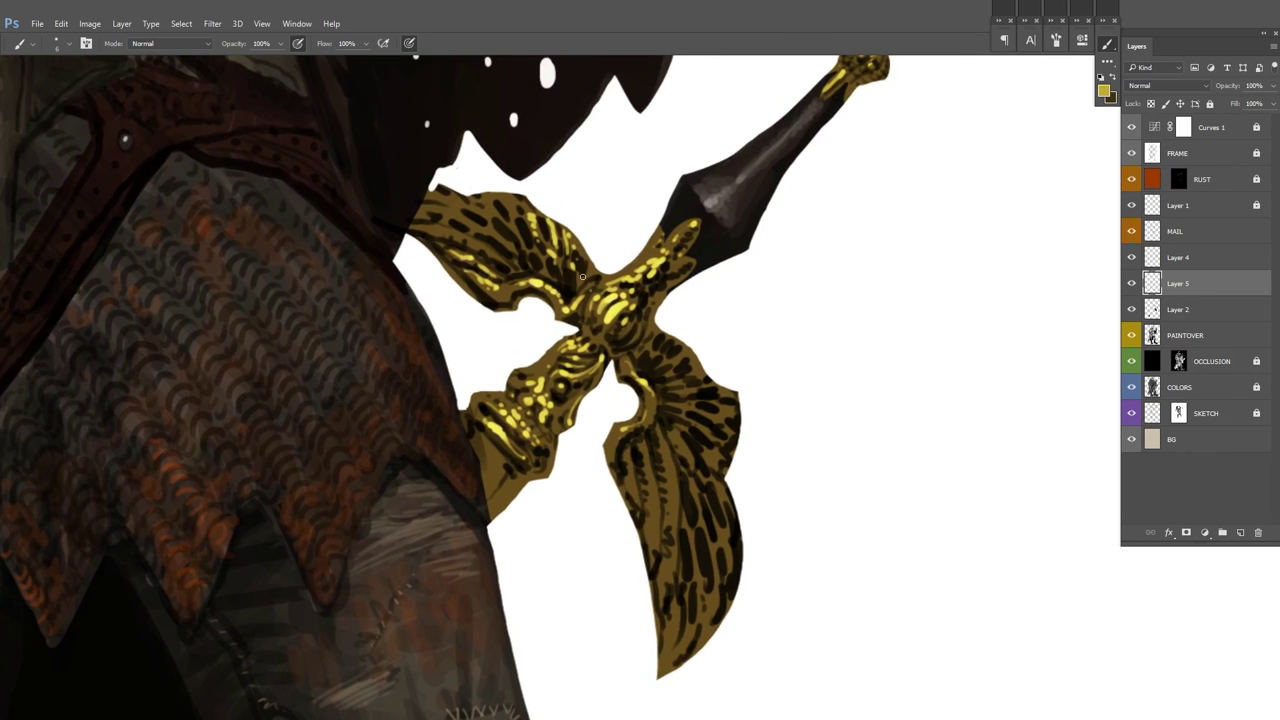
Step: Add bright yellow feather highlights between the dark strokes on both crossguard wings
left_click_drag(433, 204, 480, 212)
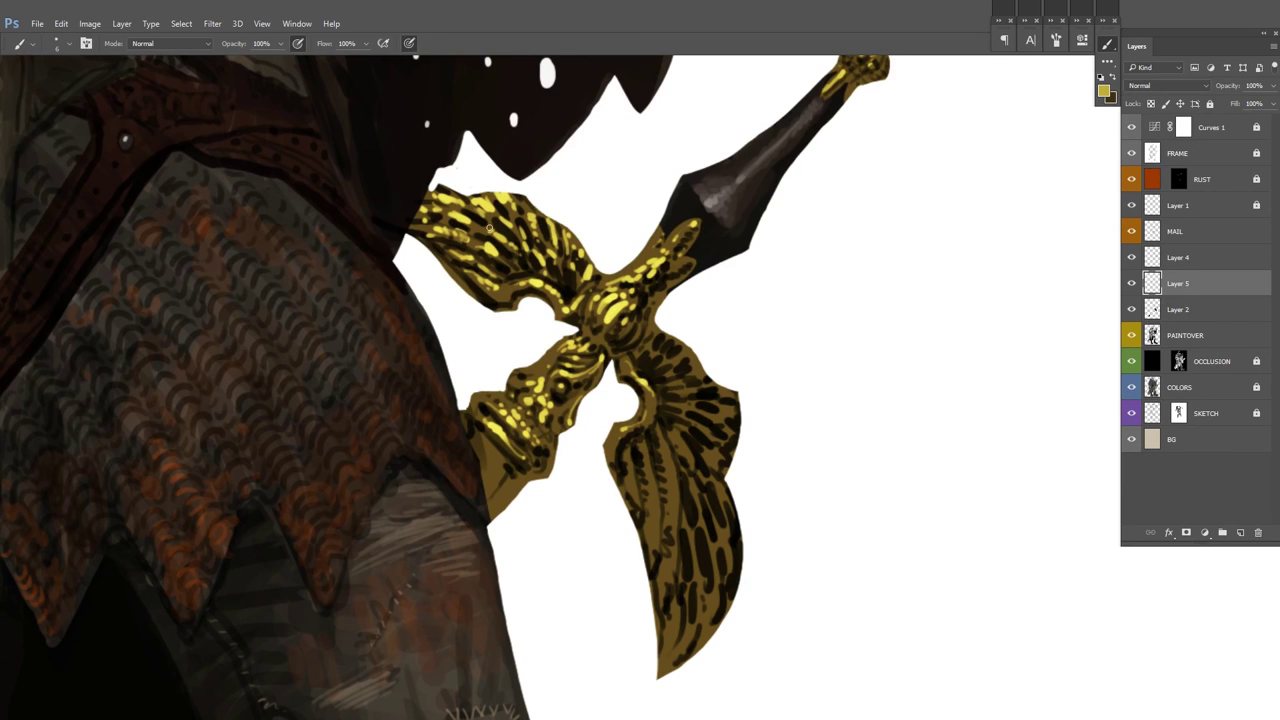
mouse_move(652, 352)
left_mouse_down()
mouse_move(693, 343)
mouse_move(680, 417)
left_mouse_up()
scroll(627, 459, "down", 2)
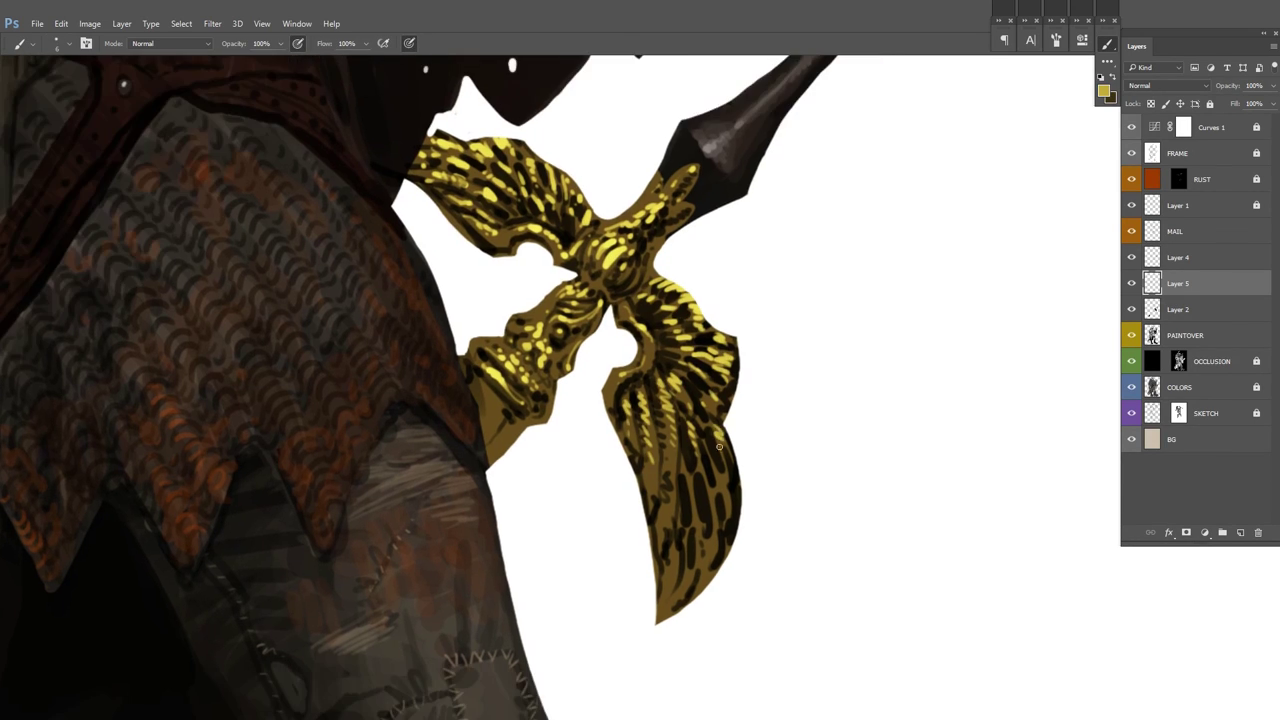
scroll(740, 430, "down", 2)
scroll(789, 466, "down", 4)
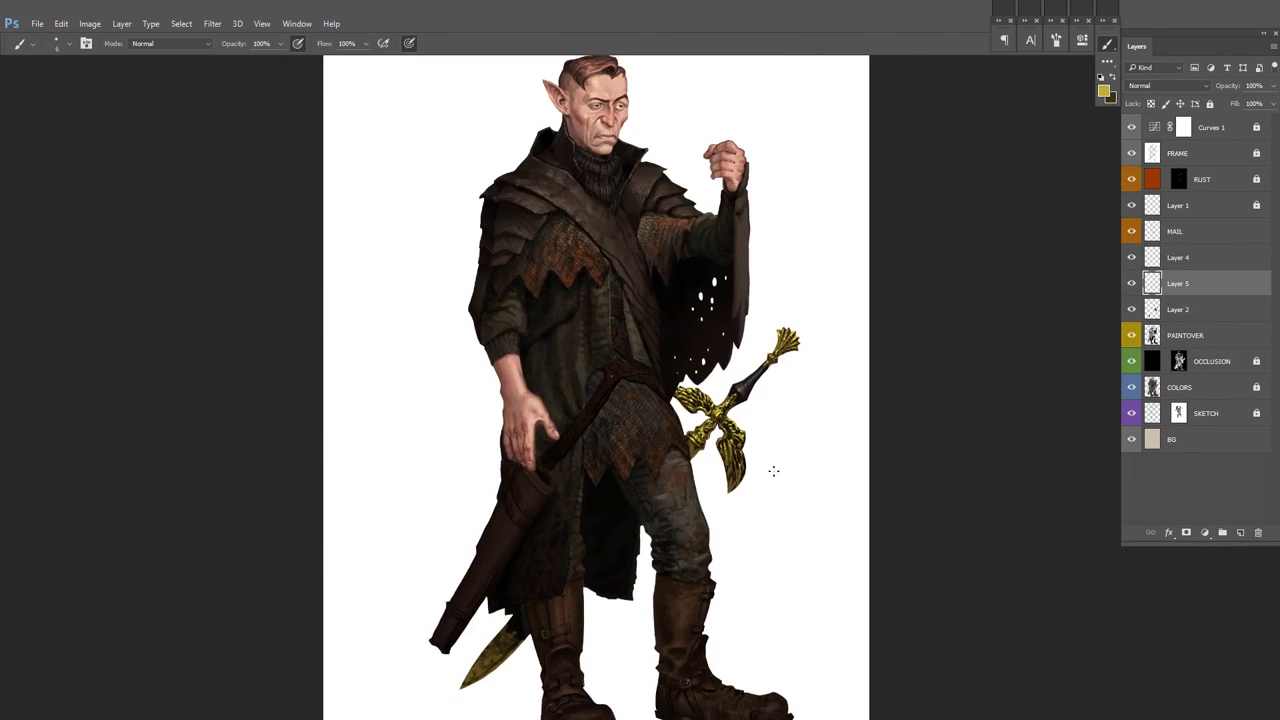
Step: Paint a bright yellow edge highlight and small glints along the sword's blade tip
scroll(438, 562, "up", 5)
left_click_drag(438, 562, 494, 490)
left_click_drag(543, 494, 567, 399)
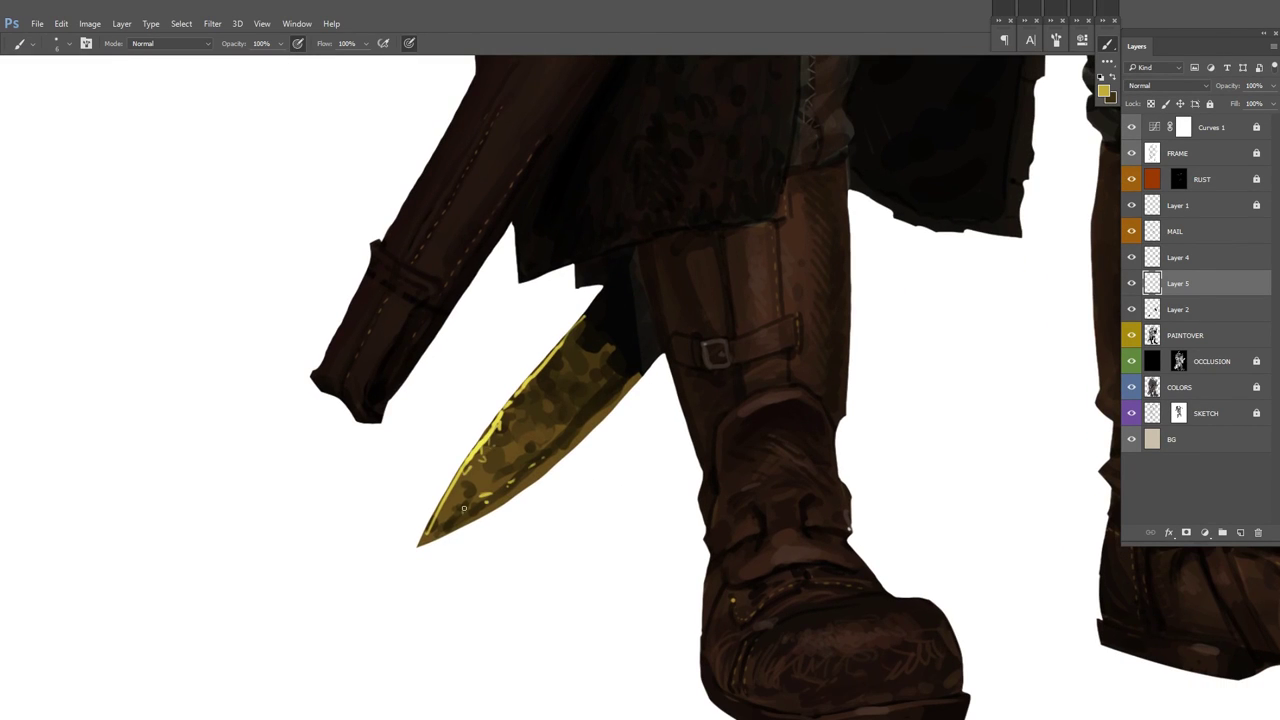
Step: Merge the sword layers into PAINTOVER and the COLORS and SKETCH layers into OCCLUSION
scroll(740, 400, "down", 6)
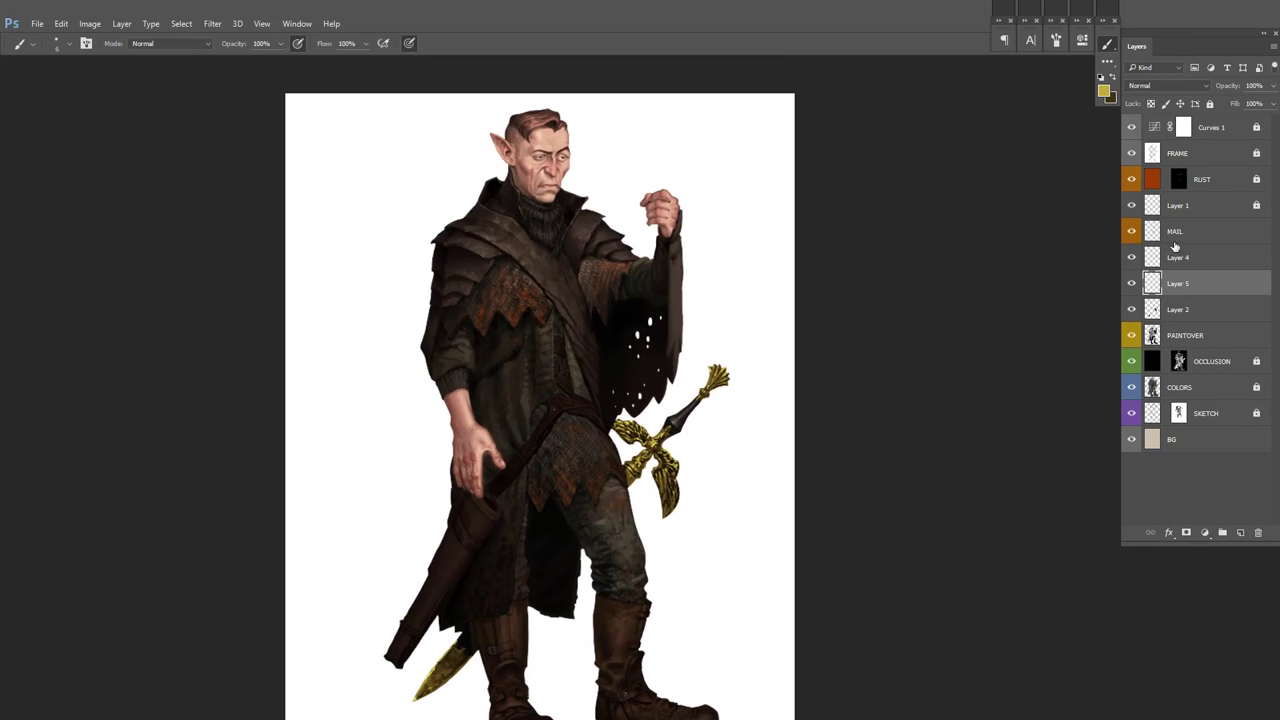
key("ctrl+e")
key("ctrl+e")
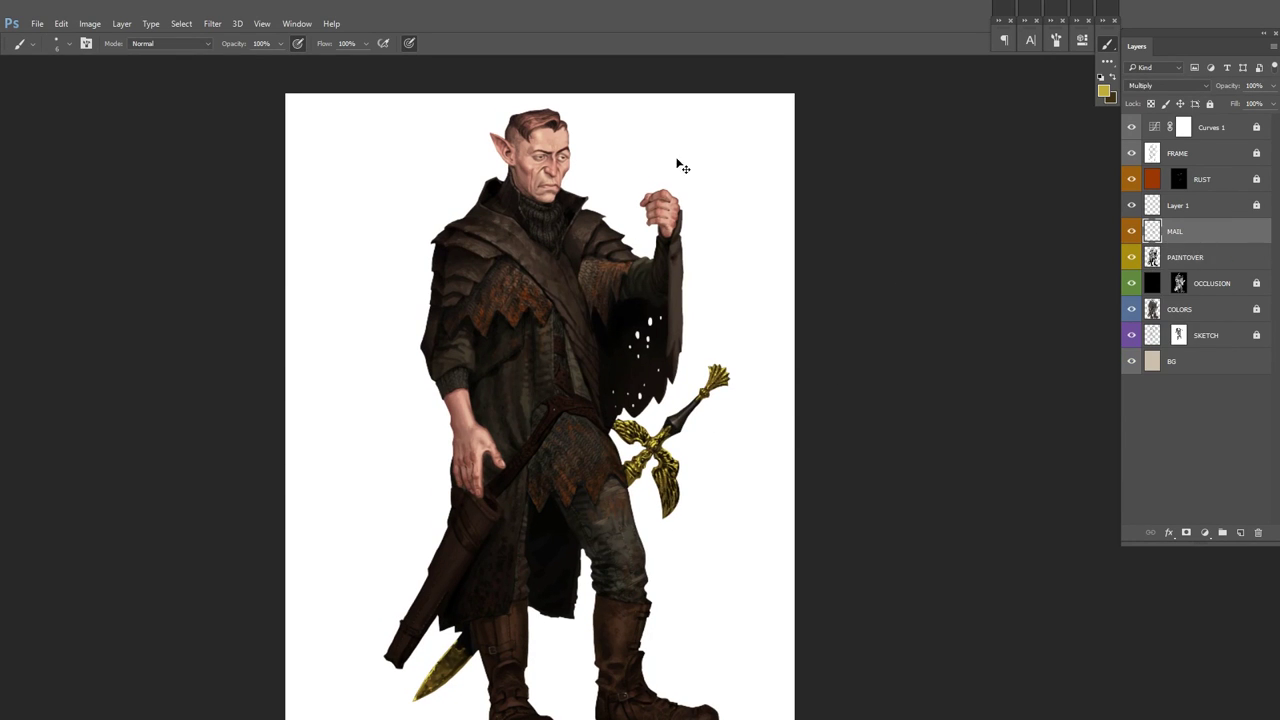
key("ctrl+e")
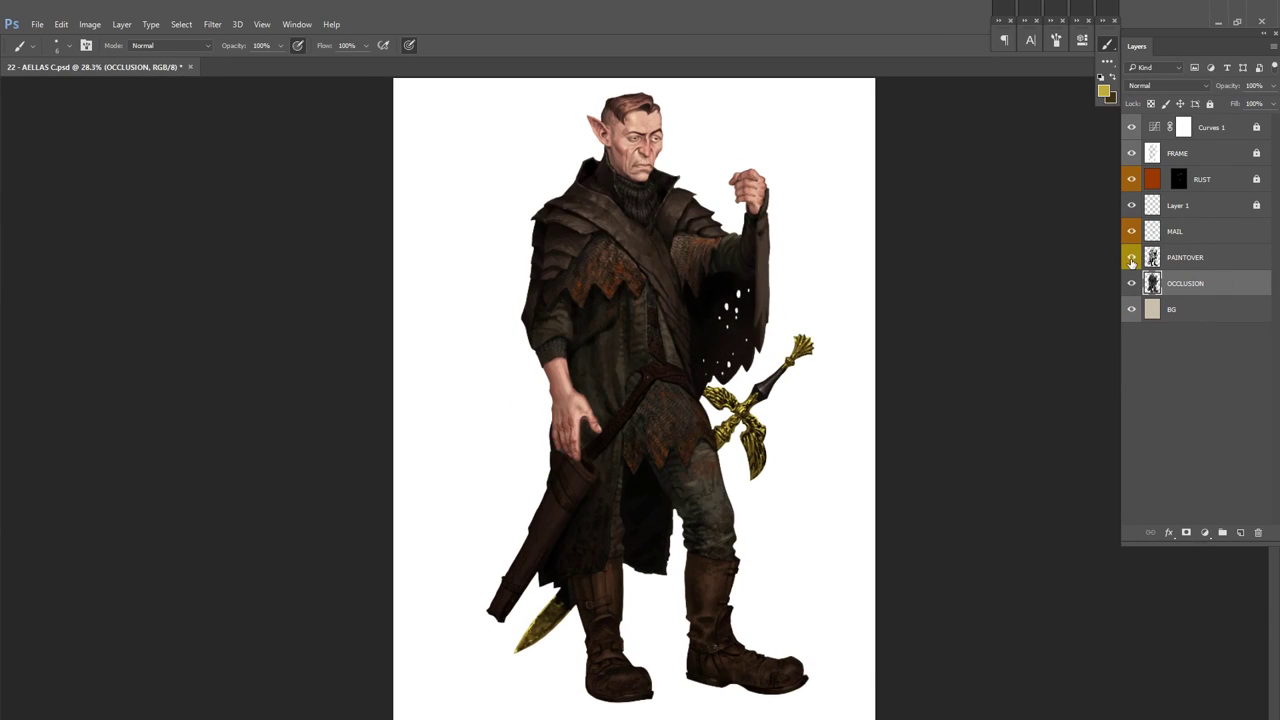
left_click(1185, 257)
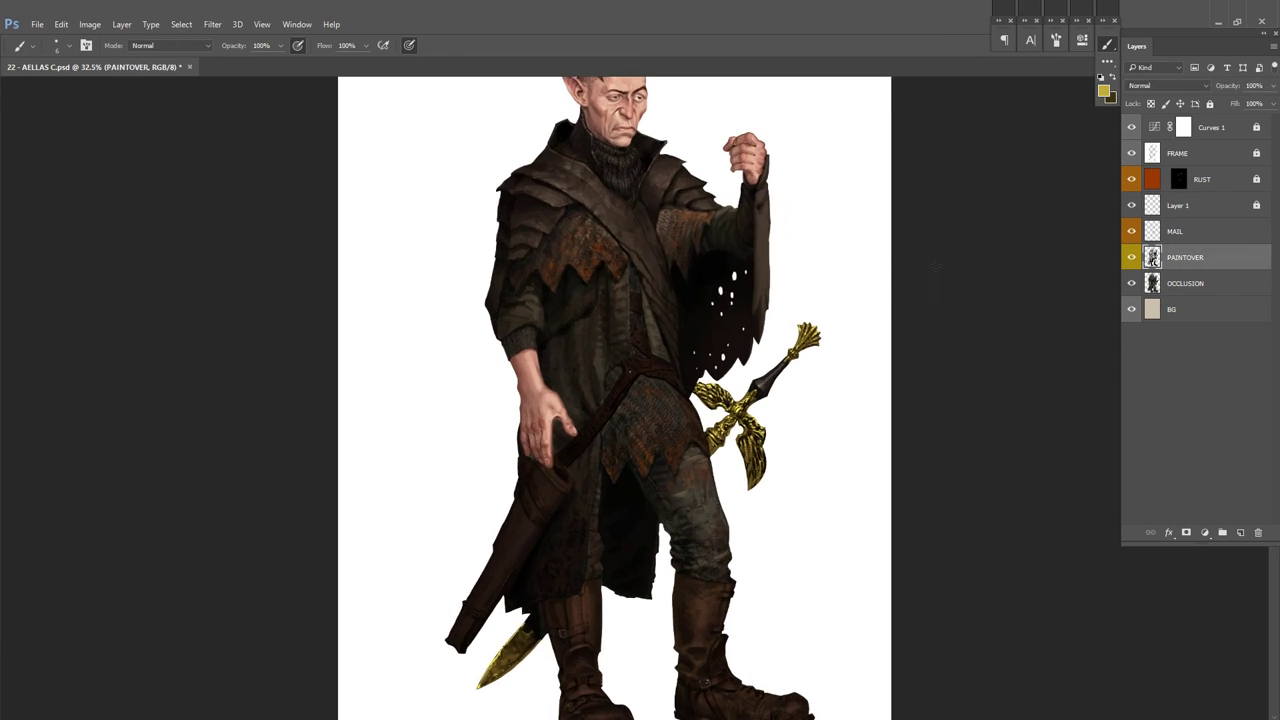
left_click(1208, 179)
key("ctrl+shift+alt+n")
scroll(551, 277, "up", 3)
scroll(877, 337, "down", 3)
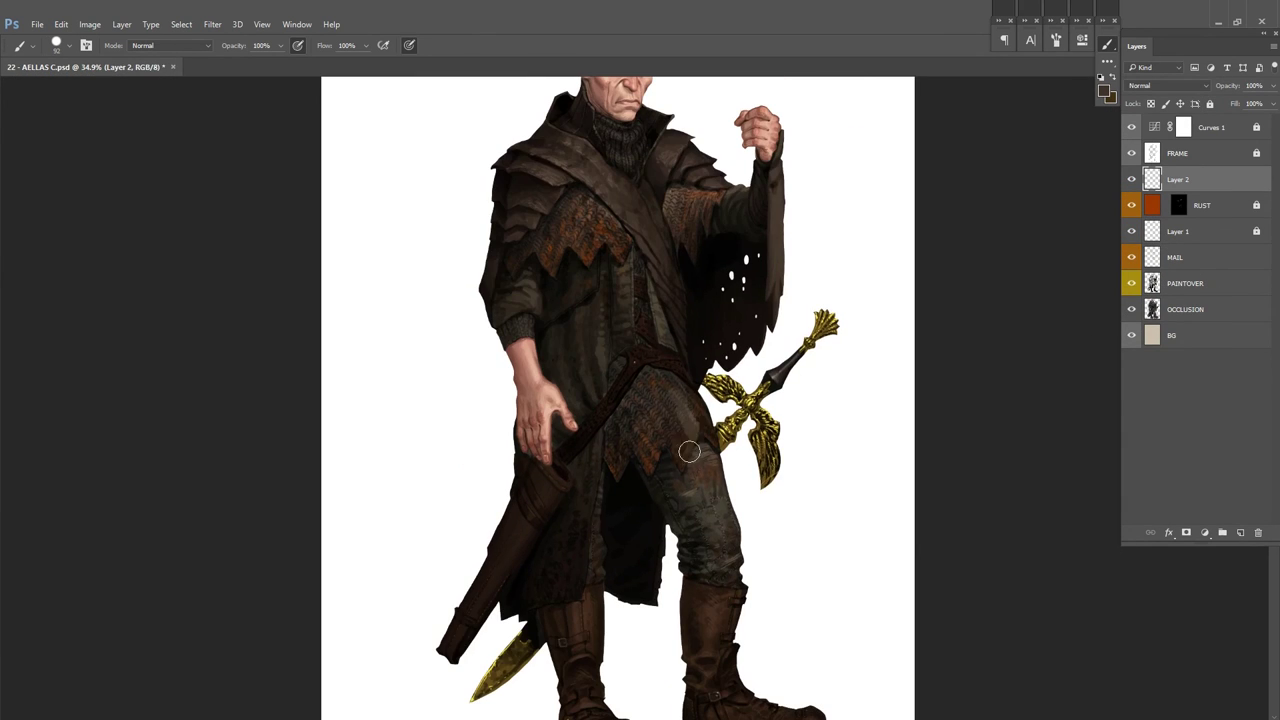
scroll(685, 436, "down", 5)
scroll(651, 434, "up", 6)
key("shift+alt+o")
scroll(651, 434, "down", 6)
scroll(949, 310, "up", 3)
key("ctrl+alt+f")
key("Escape")
key("shift+alt+s")
scroll(905, 299, "down", 2)
key("Delete")
scroll(691, 398, "up", 5)
Step: Lasso the sword on PAINTOVER and copy it to a new layer
left_click(1190, 258)
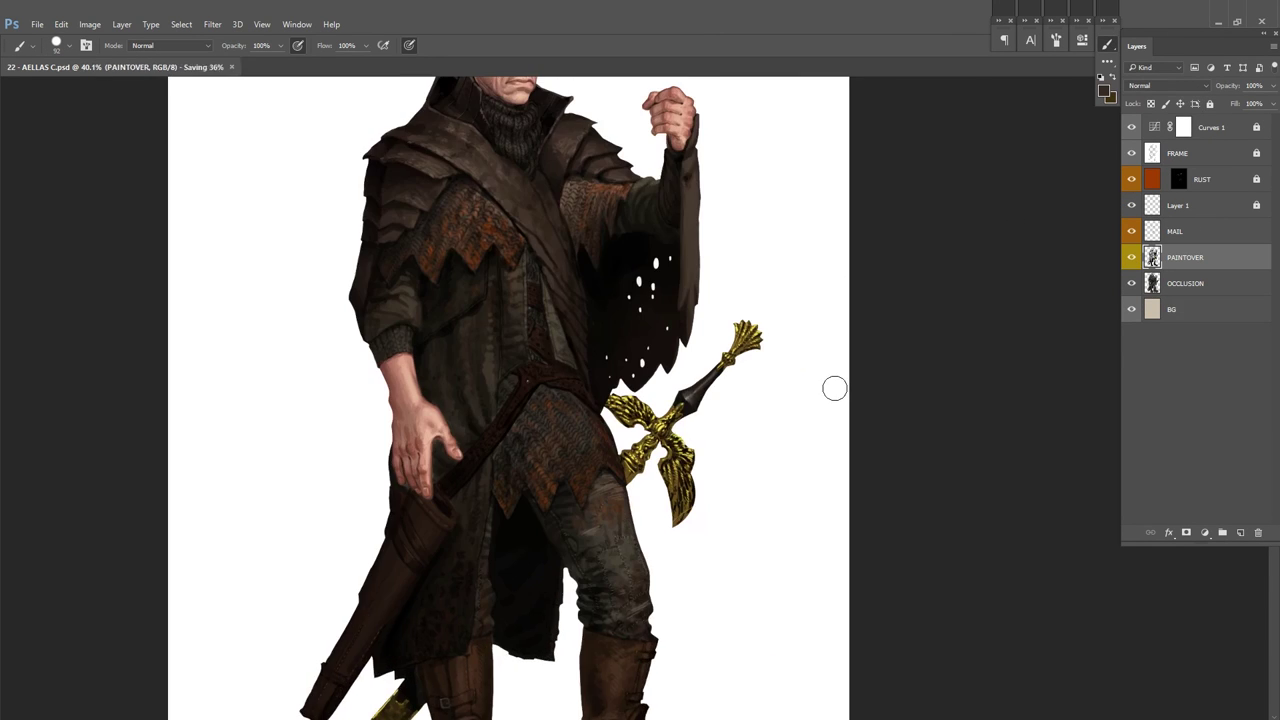
key("l")
scroll(835, 388, "up", 4)
mouse_move(829, 157)
left_mouse_down()
mouse_move(757, 312)
mouse_move(523, 523)
mouse_move(540, 560)
left_mouse_up()
scroll(754, 429, "down", 4)
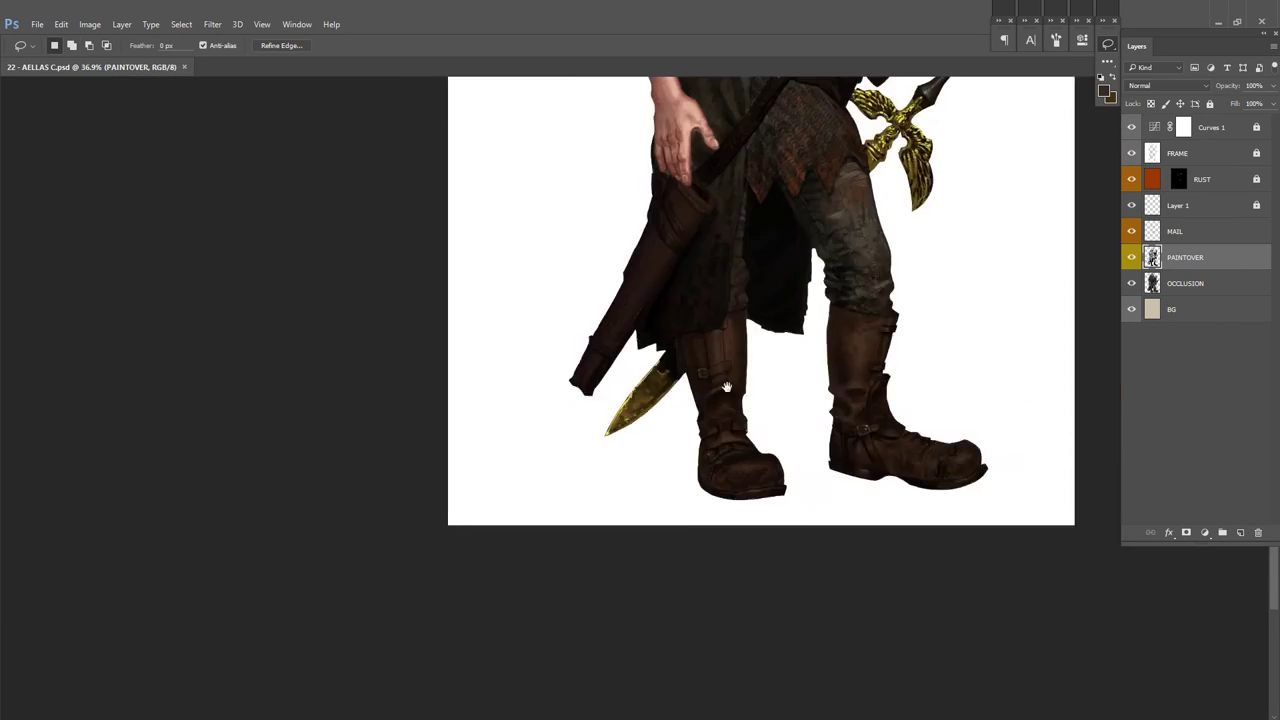
key("ctrl+j")
Step: Tone down the copied sword's gold with Hue/Saturation, using hue -11 and saturation -34
key("ctrl+alt+u")
scroll(727, 381, "down", 2)
scroll(727, 381, "up", 3)
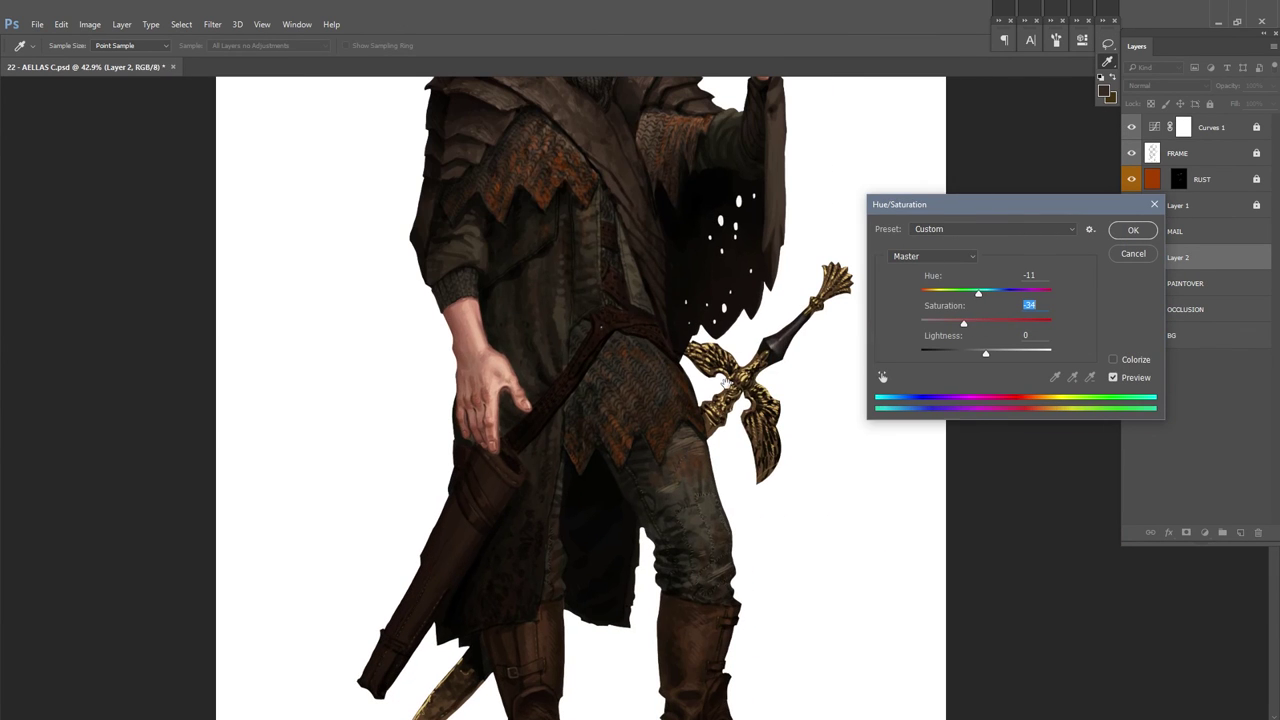
key("Return")
scroll(714, 351, "down", 1)
Step: Delete Layer 2, the toned-down copy of the sword, from the layer stack
key("b")
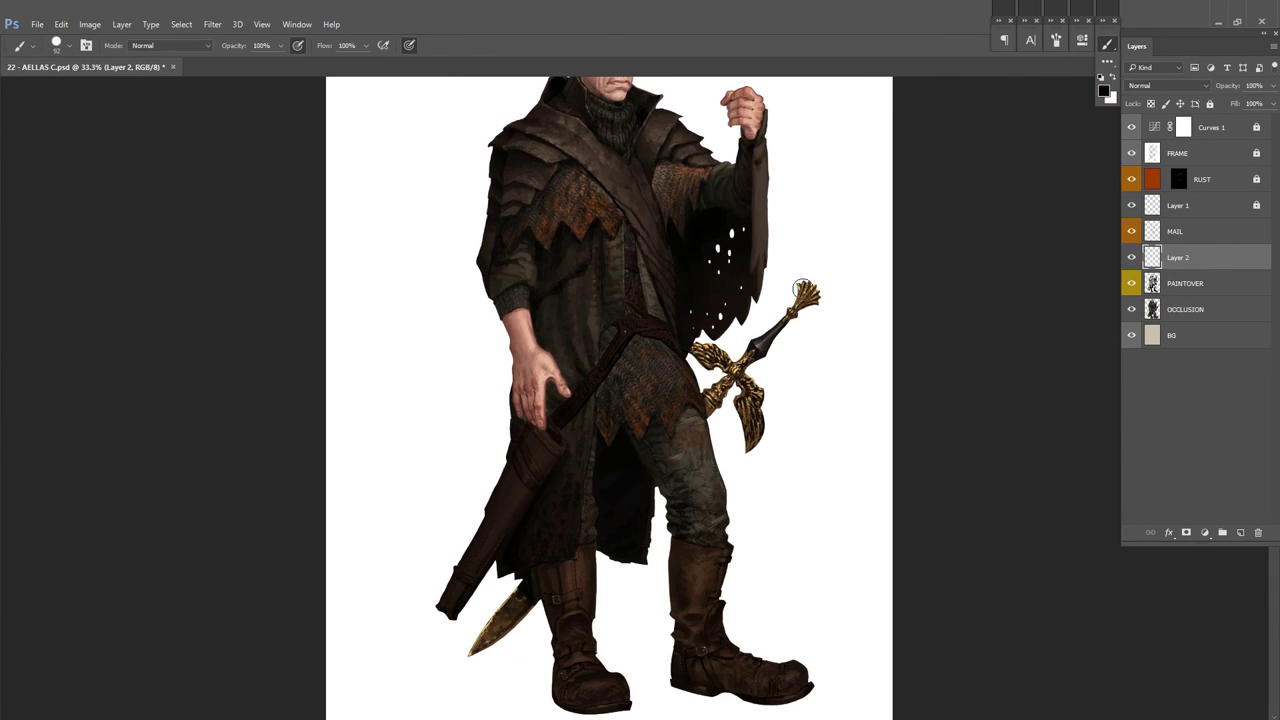
scroll(817, 291, "up", 5)
scroll(781, 193, "up", 10)
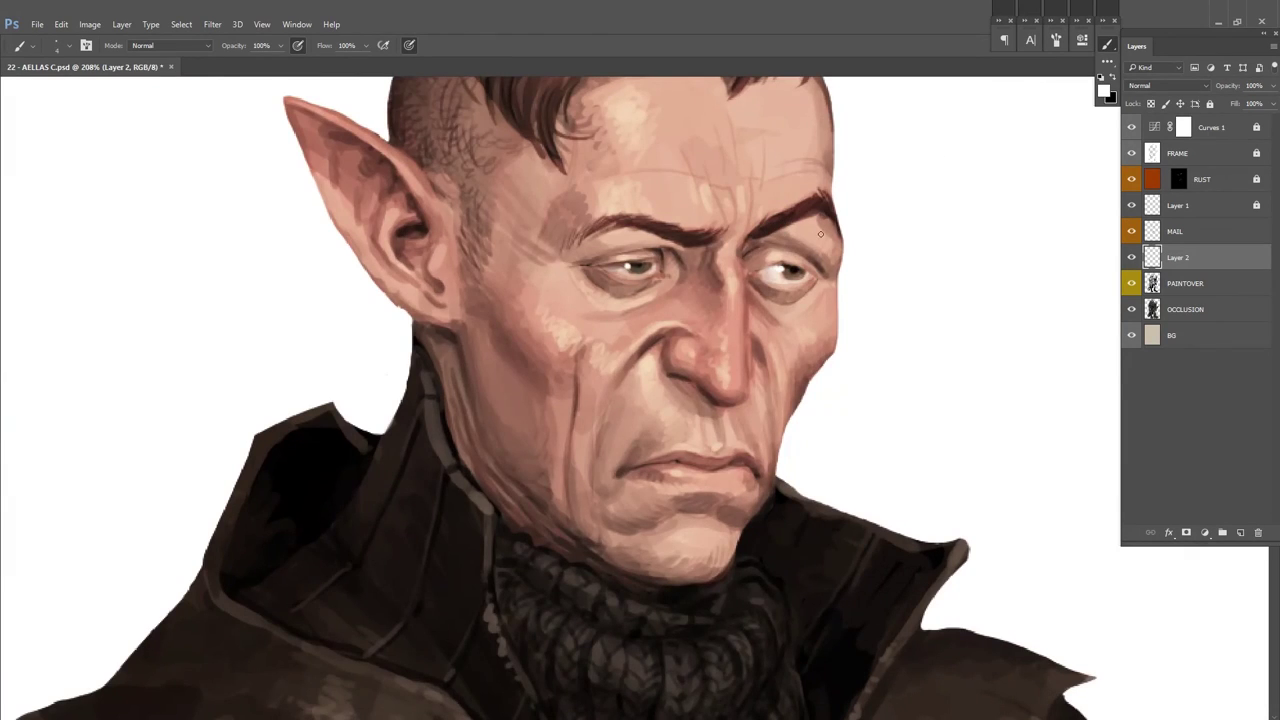
scroll(801, 231, "down", 10)
key("Delete")
Step: Recolour the BG layer's beige fill to pale green with Hue/Saturation, using a value of 105
key("alt+comma")
key("ctrl+u")
left_click_drag(986, 292, 1055, 305)
type("105")
key("Return")
key("b")
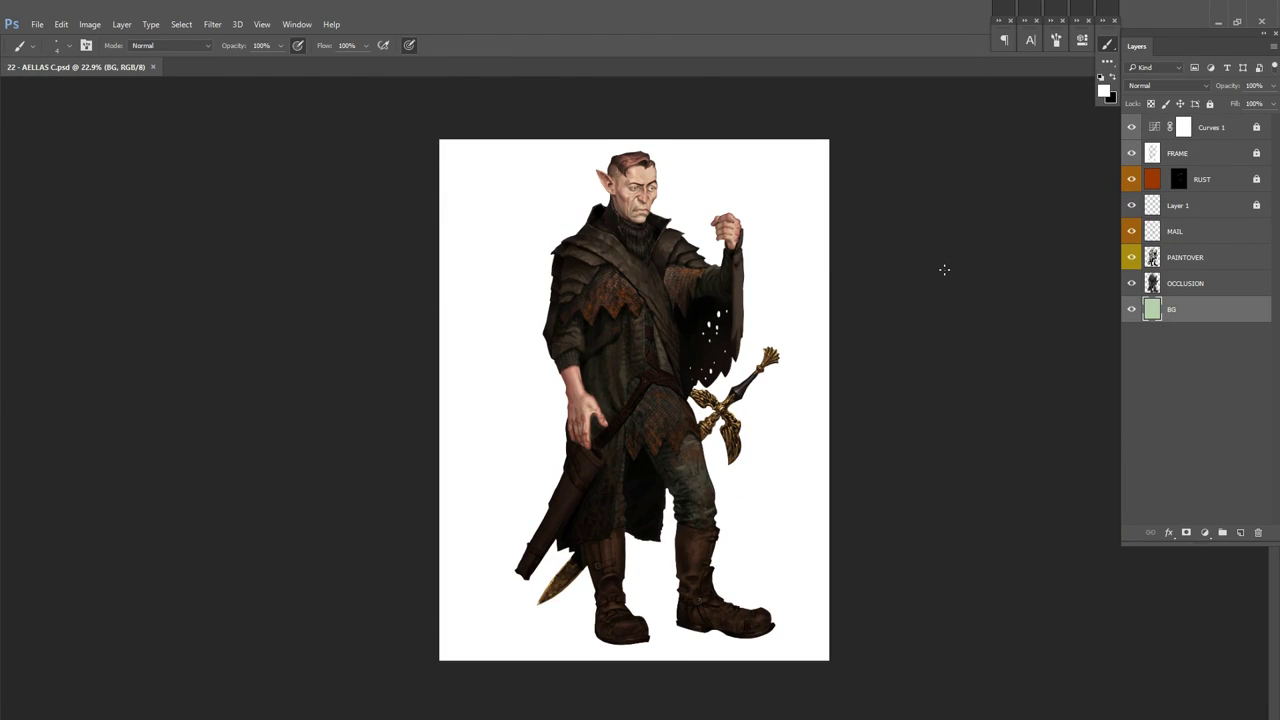
Step: Merge the OCCLUSION, PAINTOVER, MAIL, Layer 1 and RUST layers down into BG
key("alt+bracketright")
key("ctrl+e")
key("alt+bracketright")
key("ctrl+e")
key("alt+bracketright")
key("ctrl+e")
key("alt+bracketright")
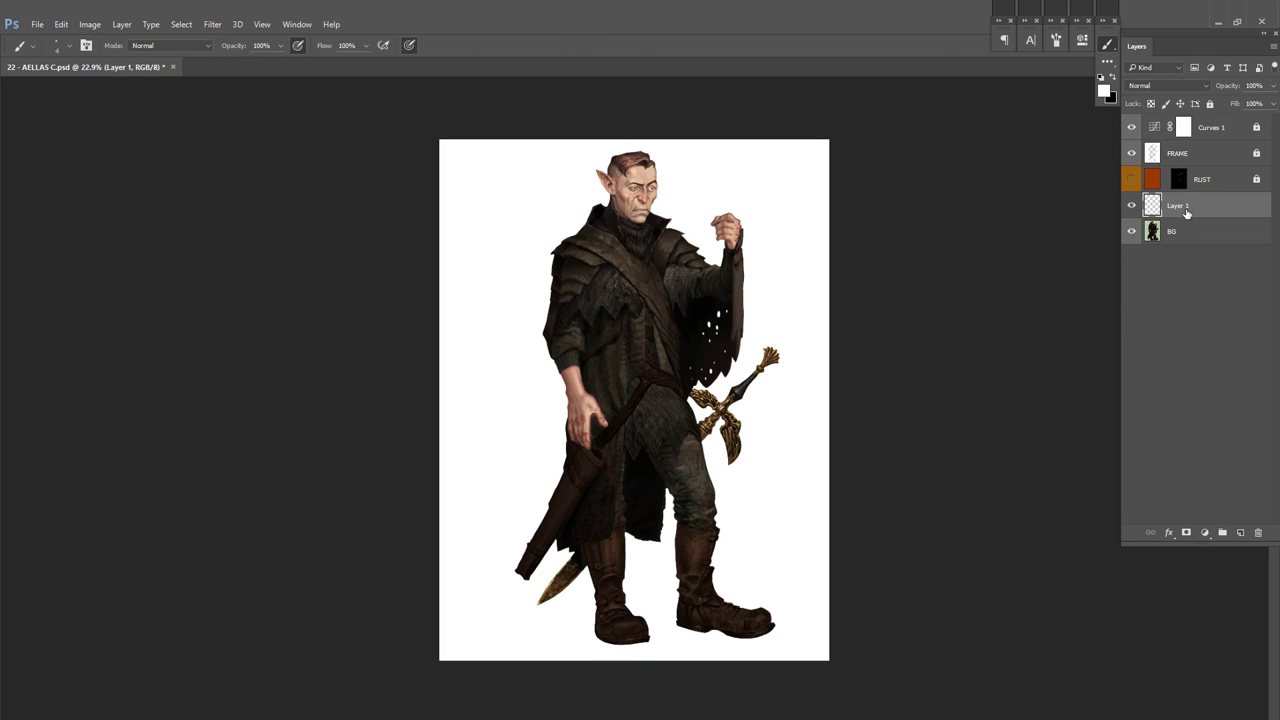
key("ctrl+e")
key("alt+bracketright")
key("ctrl+e")
Step: Create a layer named ARROWS above BG and colour-label ARROWS blue and BG violet
scroll(826, 212, "up", 3)
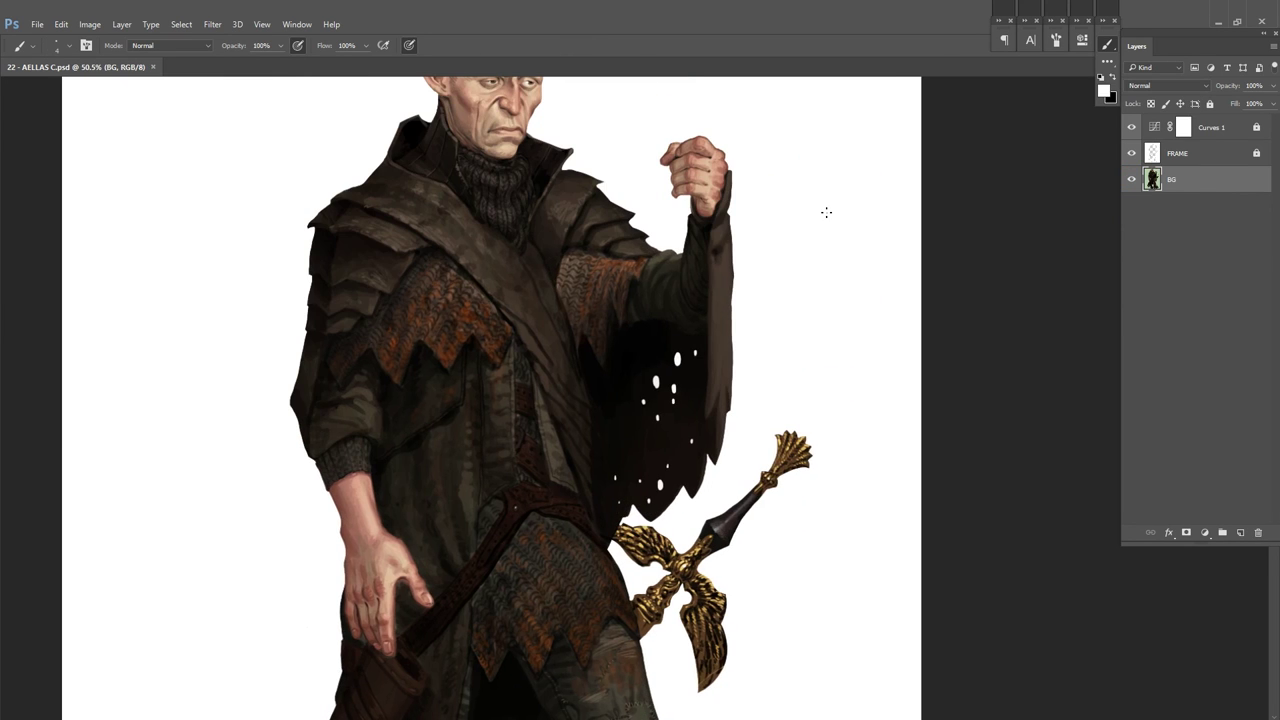
scroll(826, 212, "down", 3)
key("ctrl+shift+n")
type("ARROWS")
key("Return")
scroll(620, 400, "up", 4)
right_click(650, 387)
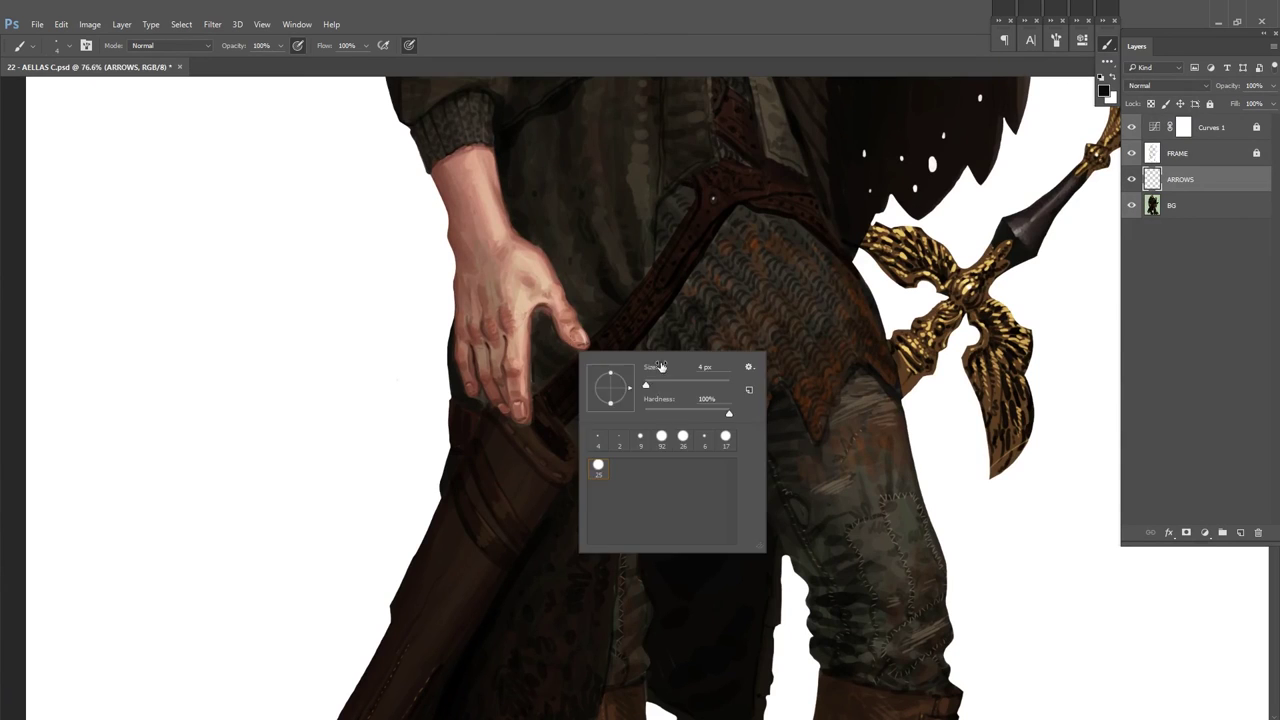
key("Return")
scroll(577, 379, "down", 1)
key("shift+b")
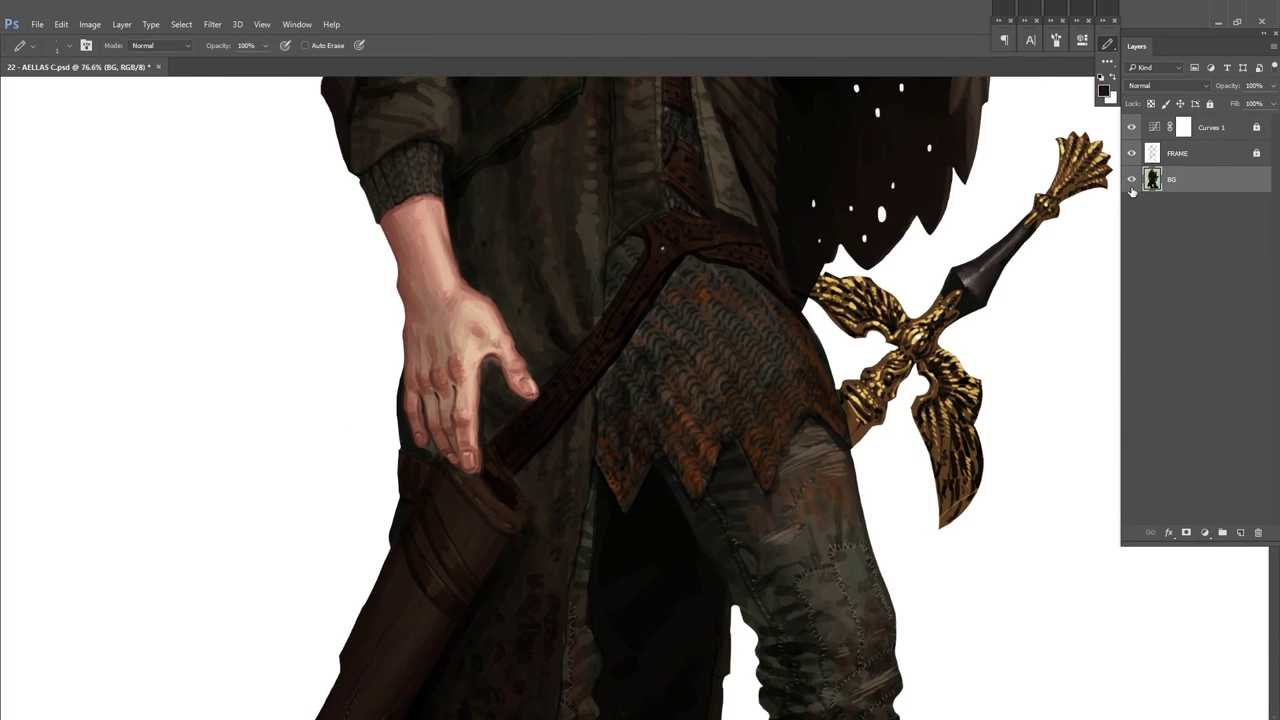
right_click(1131, 205)
left_click(1177, 317)
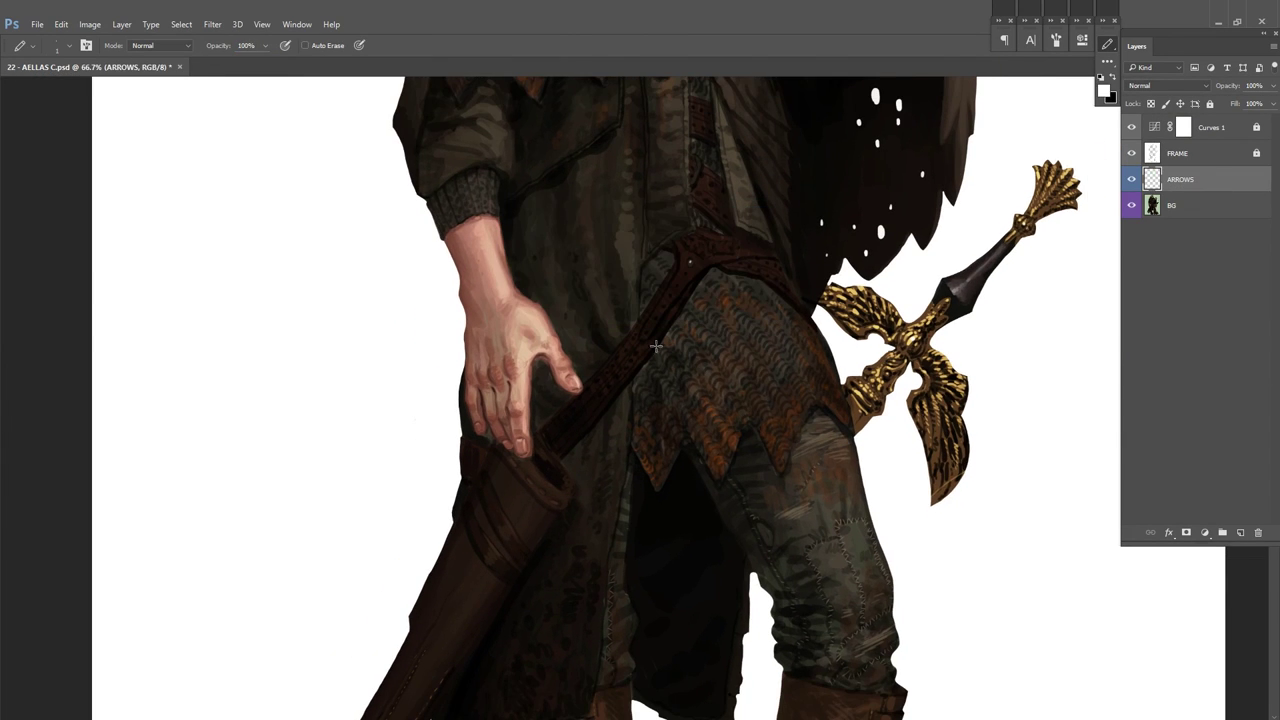
Step: Paint a bundle of thin brown arrow shafts rising diagonally from the quiver opening on the ARROWS layer
scroll(590, 430, "up", 3)
key("shift+b")
right_click(612, 404)
scroll(612, 458, "up", 2)
left_click_drag(618, 458, 507, 575)
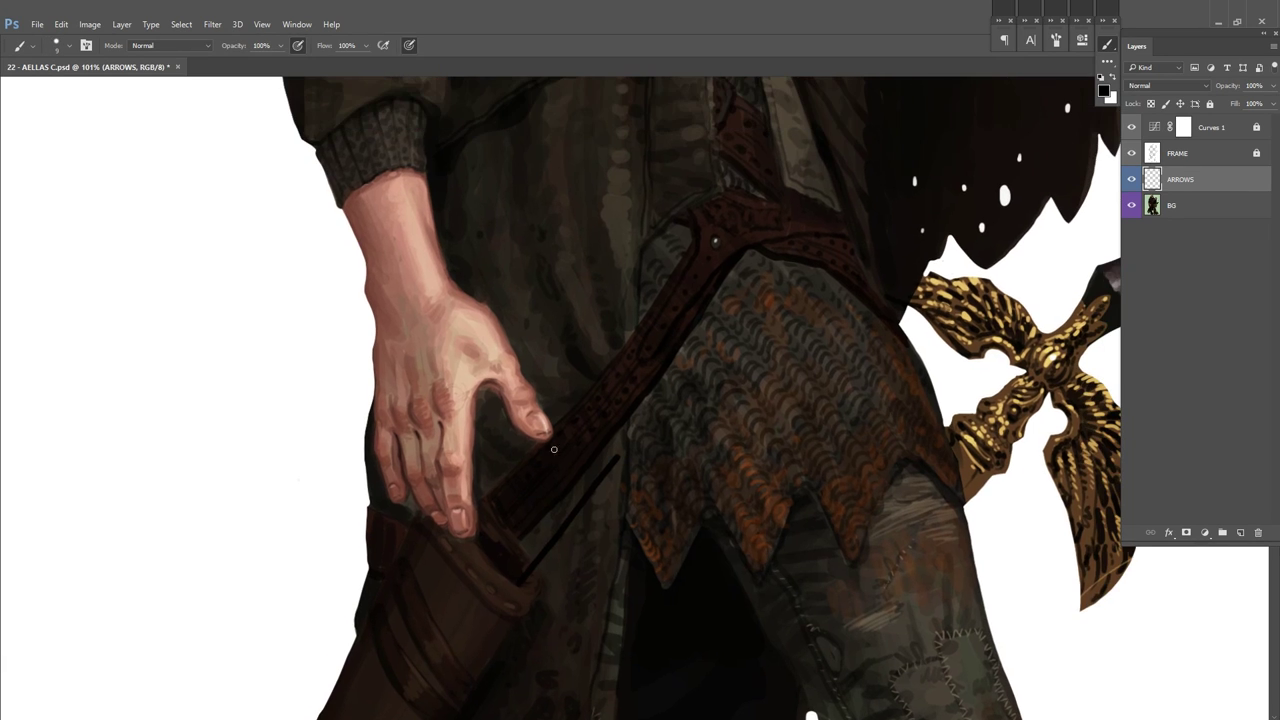
left_click_drag(620, 456, 532, 566)
mouse_move(640, 402)
left_mouse_down()
mouse_move(510, 582)
mouse_move(498, 572)
left_mouse_up()
mouse_move(636, 366)
left_mouse_down()
mouse_move(508, 576)
mouse_move(492, 556)
left_mouse_up()
scroll(512, 521, "down", 3)
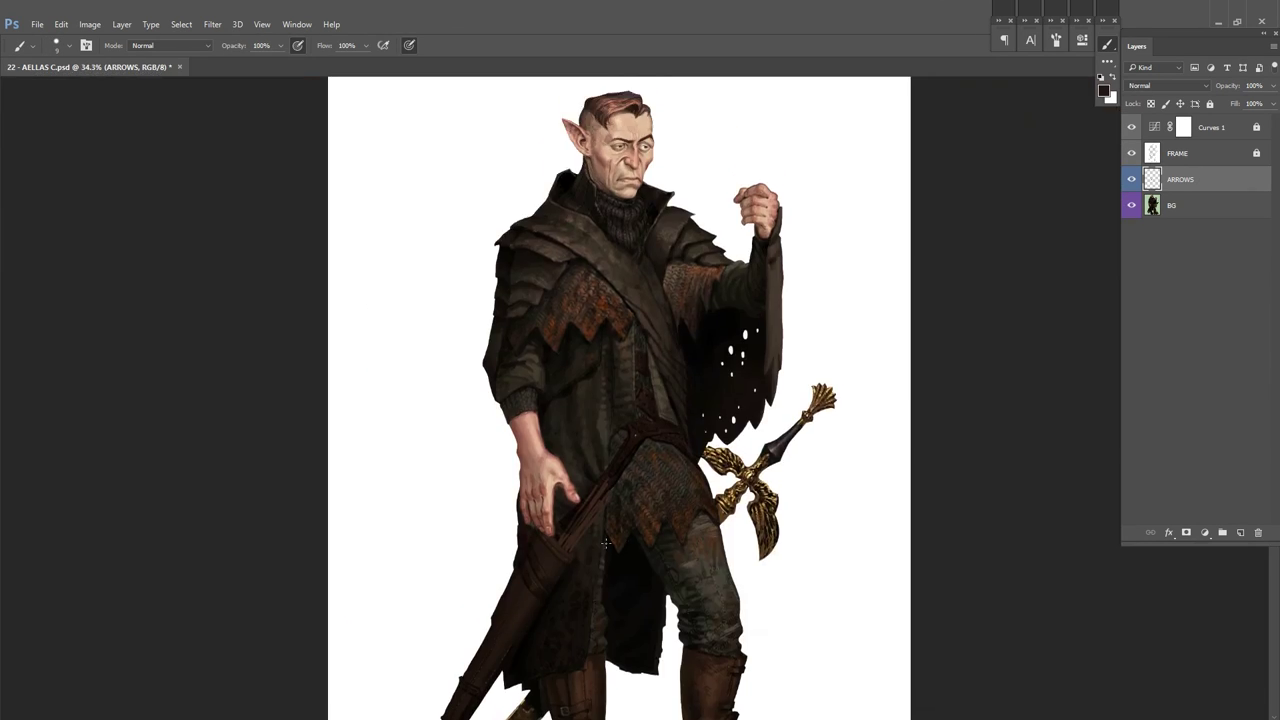
scroll(560, 420, "up", 4)
key("e")
key("alt+bracketright")
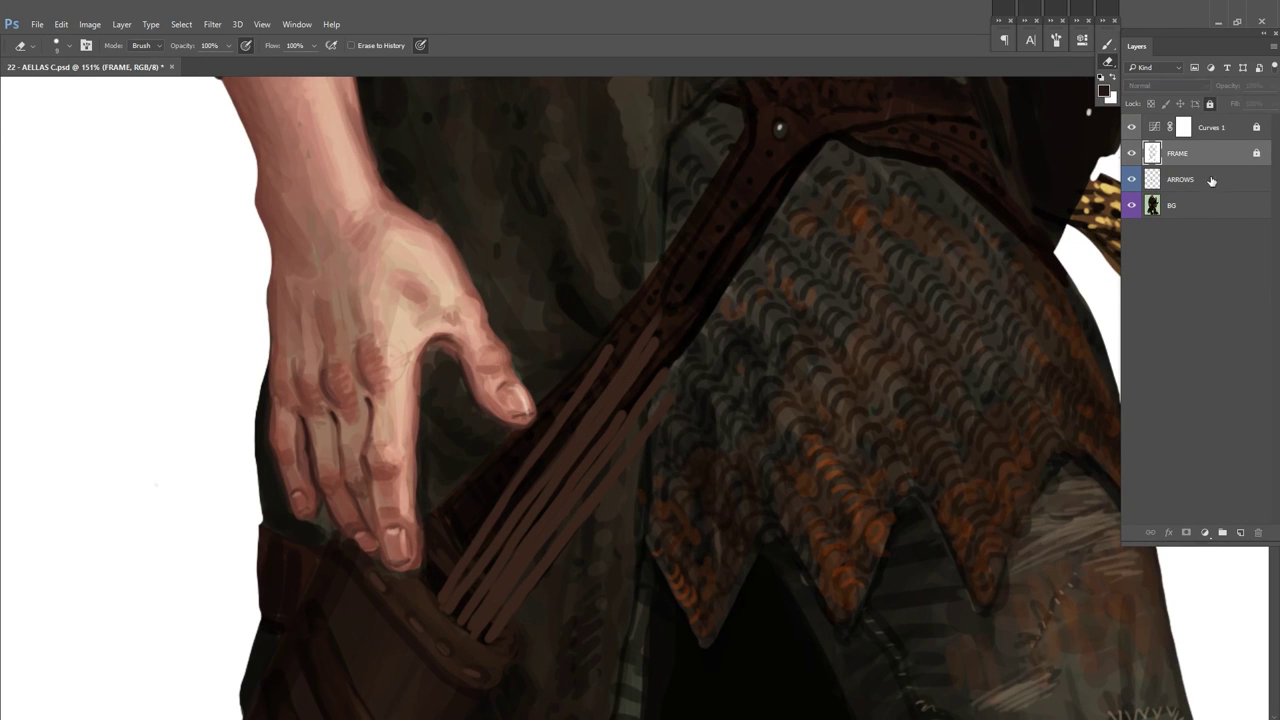
key("ctrl+slash")
key("alt+bracketleft")
key("b")
scroll(686, 310, "down", 1)
Step: Paint ragged grey-brown feathers at the arrows' upper ends on a new layer, working with the view mirrored
key("ctrl+h")
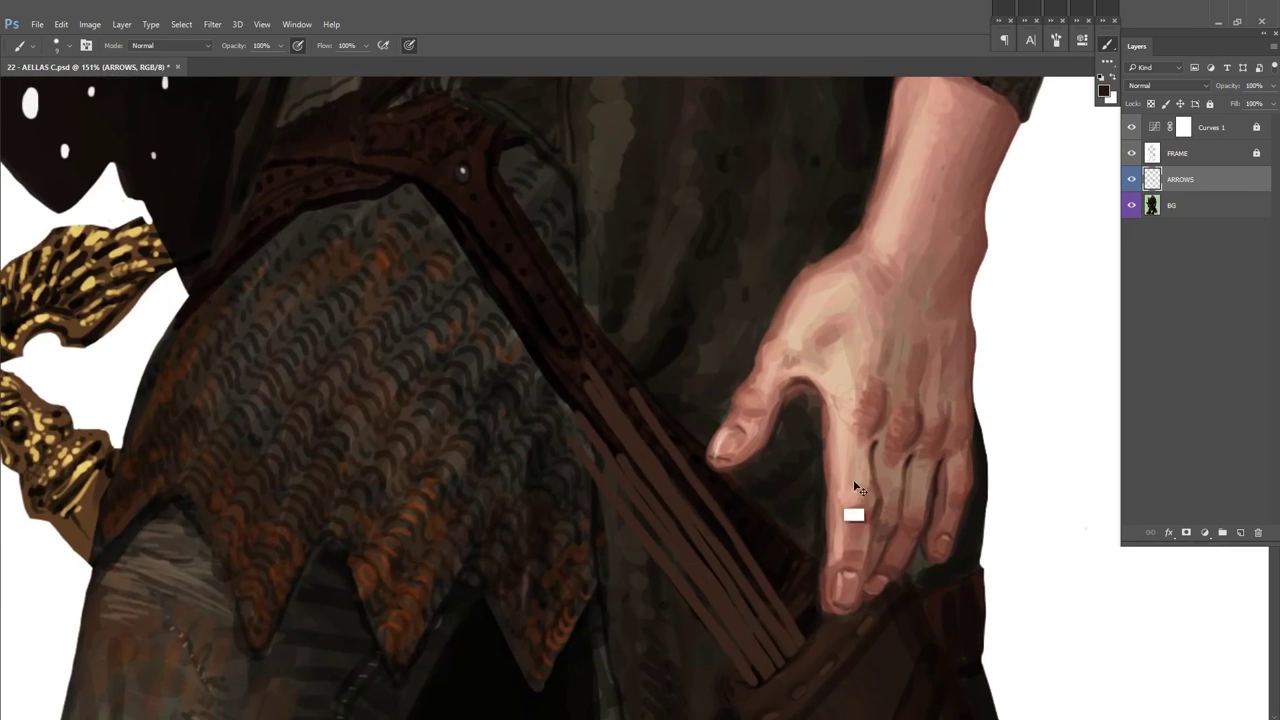
key("ctrl+shift+alt+n")
mouse_move(640, 350)
left_mouse_down()
mouse_move(650, 430)
mouse_move(700, 470)
mouse_move(650, 300)
left_mouse_up()
key("e")
key("b")
left_click_drag(680, 398, 700, 466)
key("ctrl+bracketright")
key("e")
key("b")
left_click_drag(570, 370, 649, 442)
key("e")
key("alt+bracketleft")
key("alt+bracketleft")
key("ctrl+h")
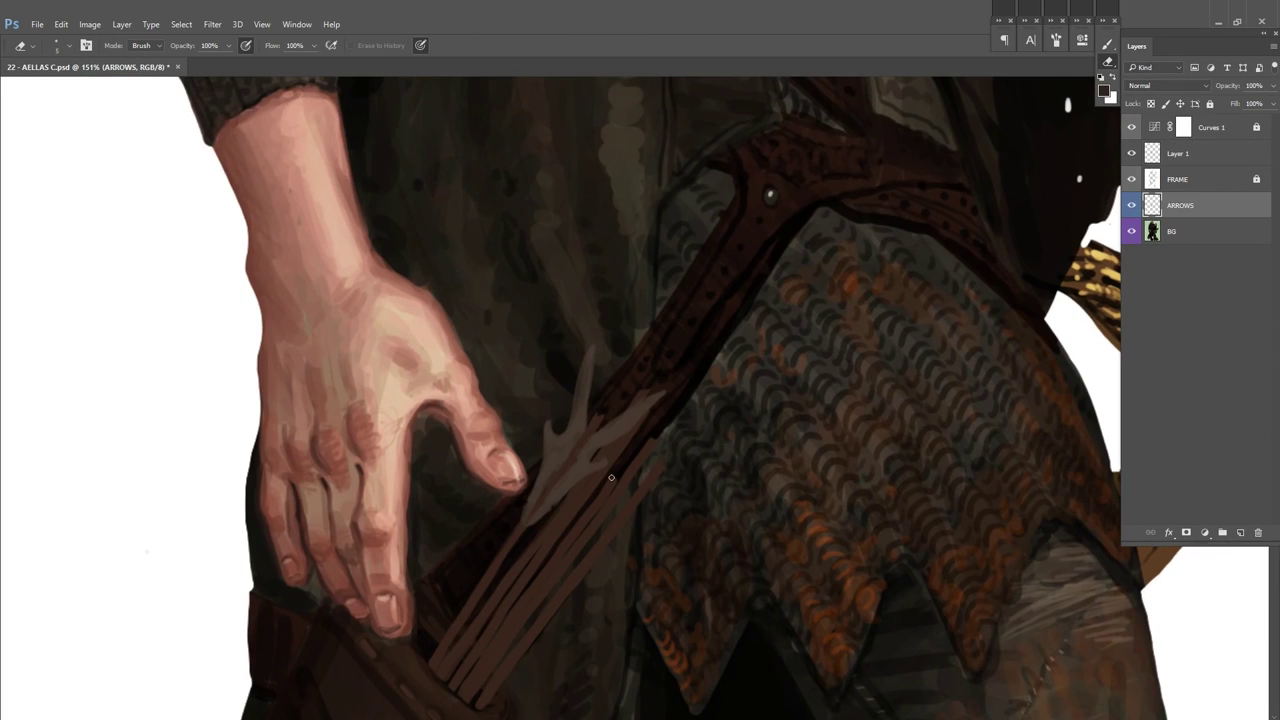
Step: Lengthen and thicken the arrow shafts so they reach the feathers
key("b")
scroll(618, 476, "down", 2)
left_click_drag(540, 515, 660, 360)
left_click_drag(490, 590, 650, 385)
Step: Rename the feather layer as FLIGHTS
double_click(1197, 150)
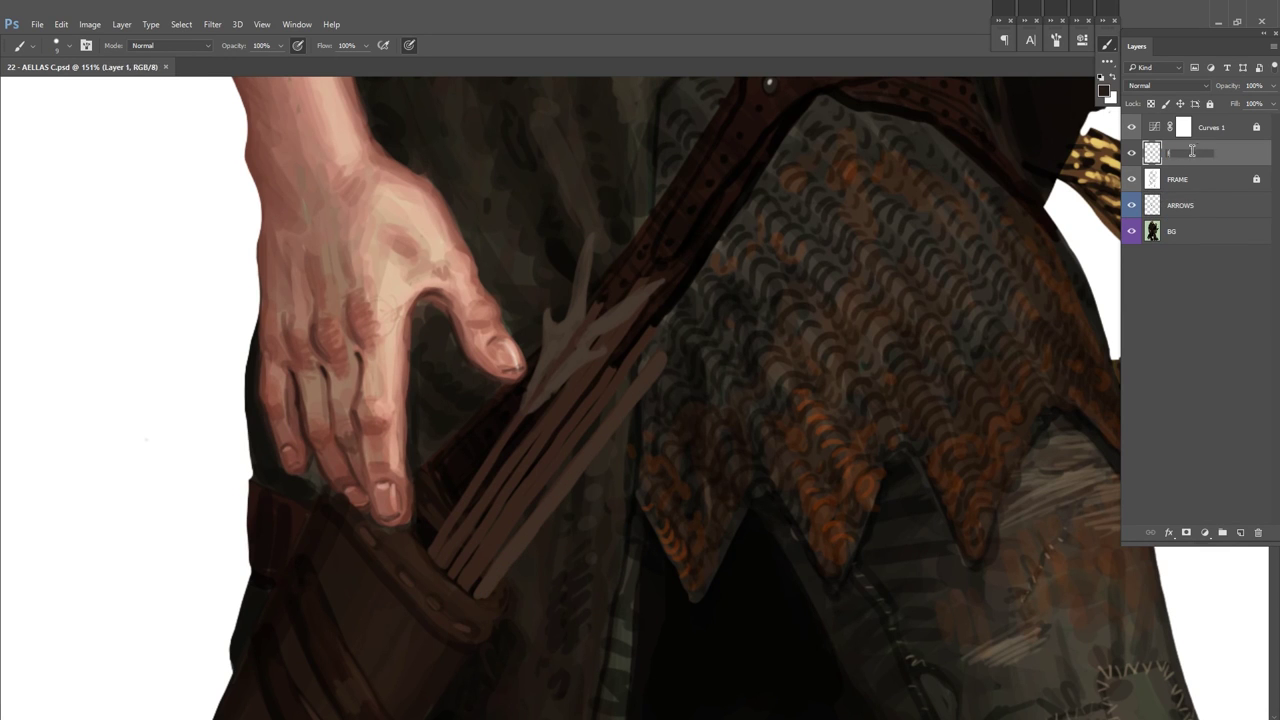
type("FLIGHTS")
key("Return")
Step: Paint a broad feather on the arrow nearest the mail skirt using #36312e, and shift it to muted purple with Hue/Saturation
left_click(1104, 91)
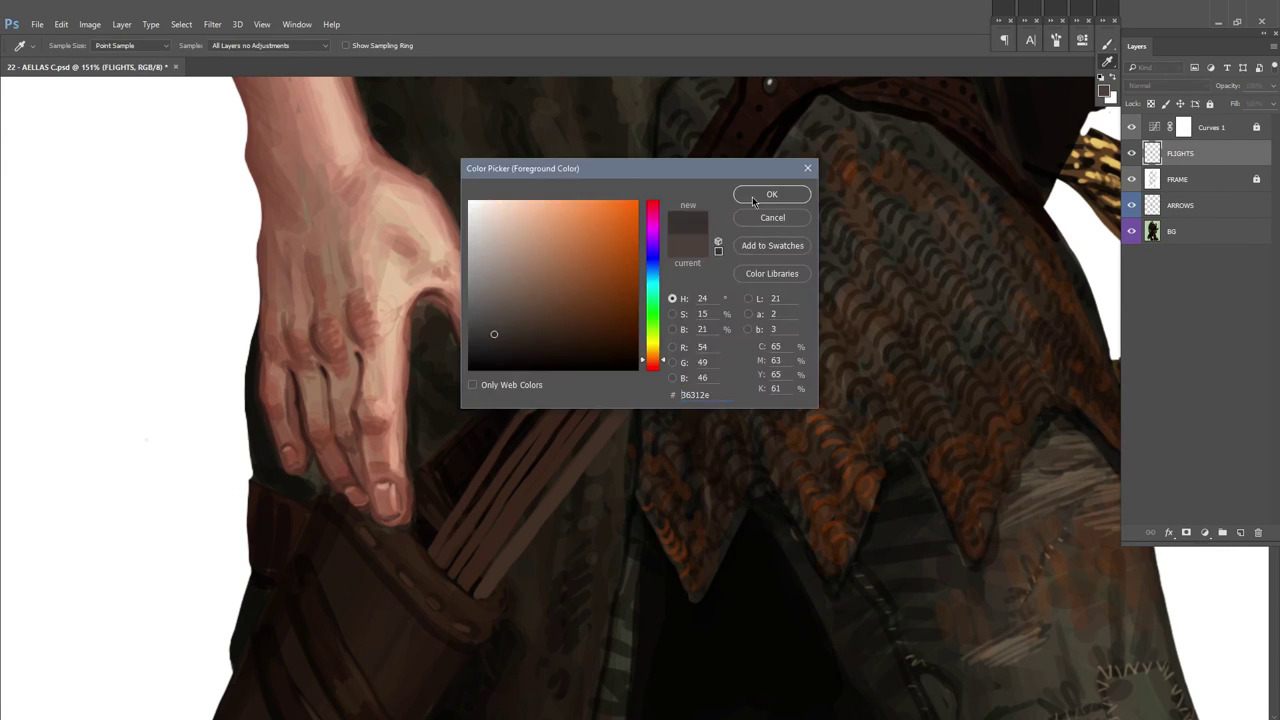
left_click(766, 191)
mouse_move(612, 445)
left_mouse_down()
mouse_move(594, 465)
mouse_move(640, 400)
left_mouse_up()
key("l")
left_click_drag(680, 322, 633, 364)
key("ctrl+u")
key("Return")
key("ctrl+d")
key("b")
scroll(600, 440, "up", 1)
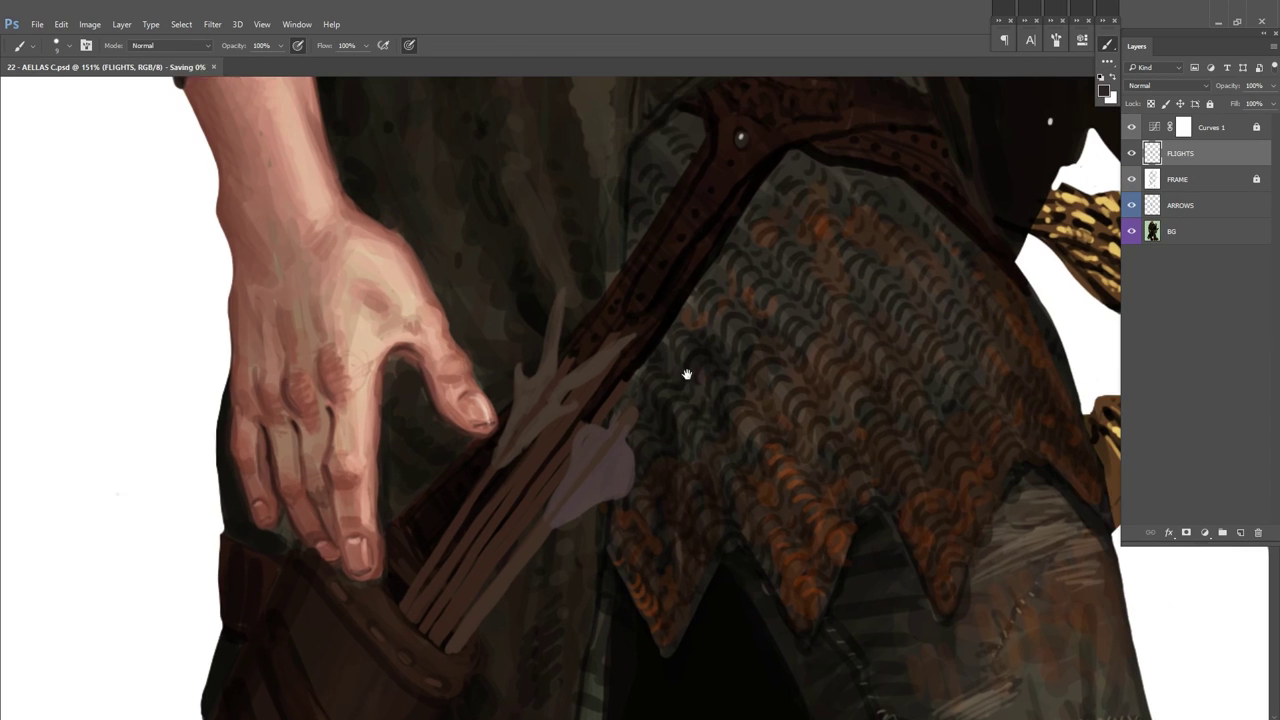
Step: Paint dark diagonal stripes across the purple feather and pick a new foreground colour
mouse_move(590, 435)
left_mouse_down()
mouse_move(575, 480)
mouse_move(587, 435)
mouse_move(691, 399)
left_mouse_up()
left_click(1104, 90)
key("Return")
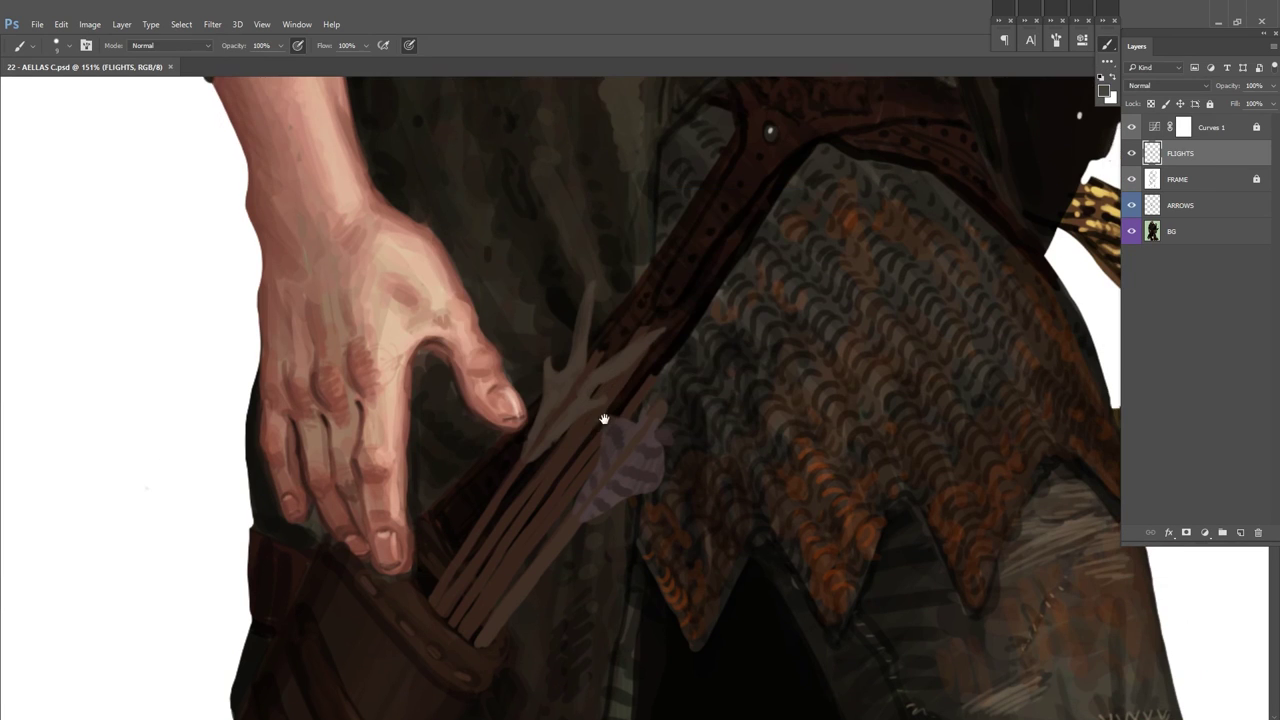
Step: Paint a pale grey-green feather along the middle arrows and break it up with dark barbs, undoing unwanted strokes
mouse_move(567, 448)
left_mouse_down()
mouse_move(660, 365)
mouse_move(640, 400)
left_mouse_up()
left_click_drag(618, 355, 612, 325)
left_click_drag(585, 420, 548, 475)
key("ctrl+z")
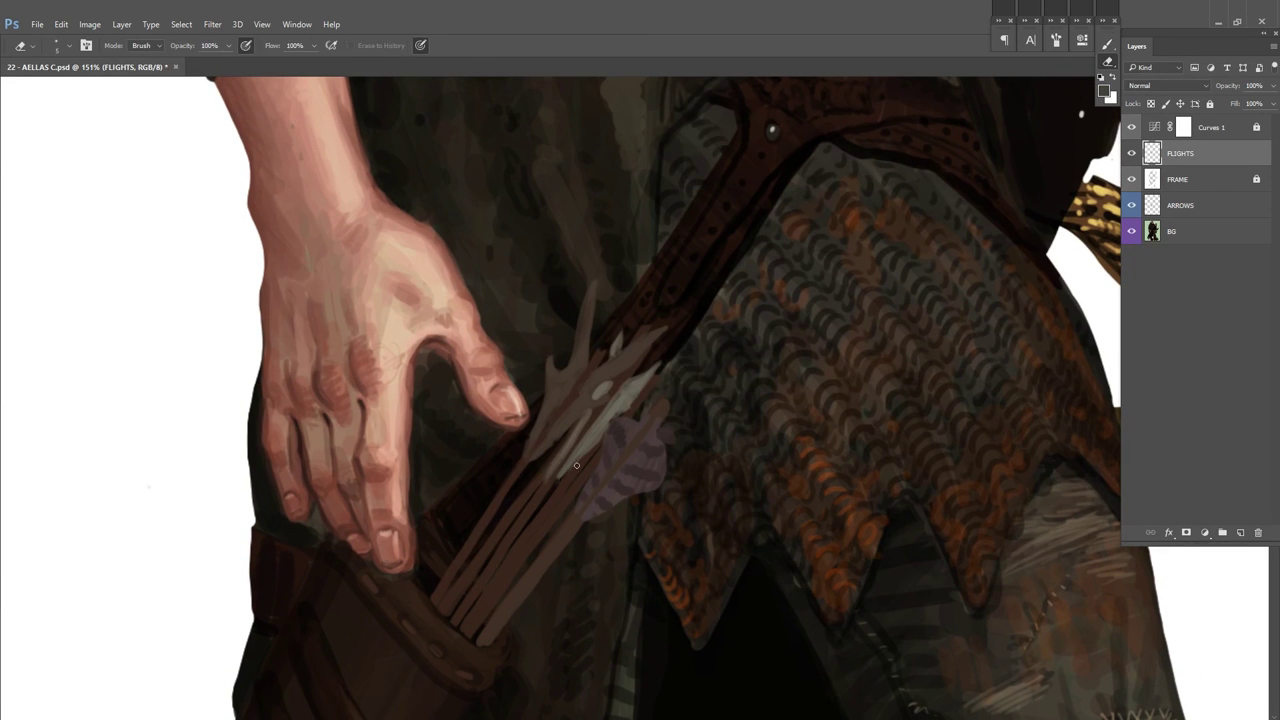
key("ctrl+z")
key("ctrl+z")
key("ctrl+z")
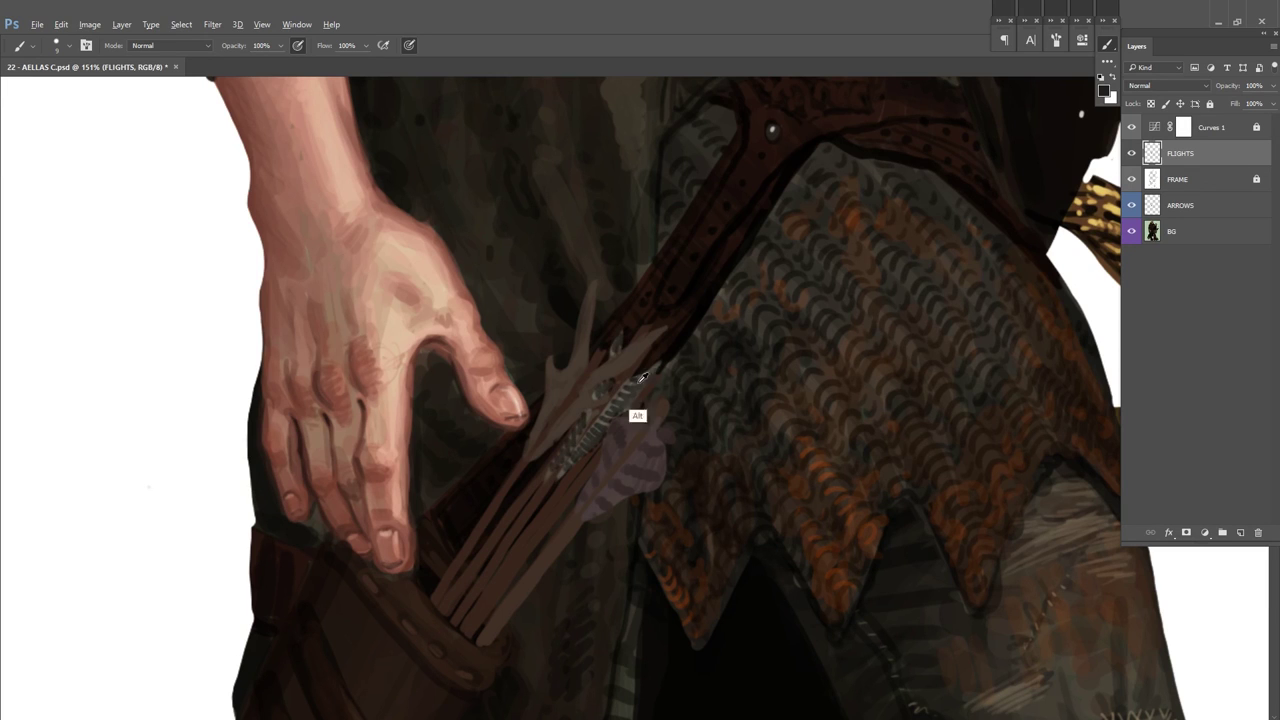
Step: Detail the arrows with dark gaps and fine highlights on the shafts, and pale thread bindings around the purple feather
scroll(610, 485, "down", 2)
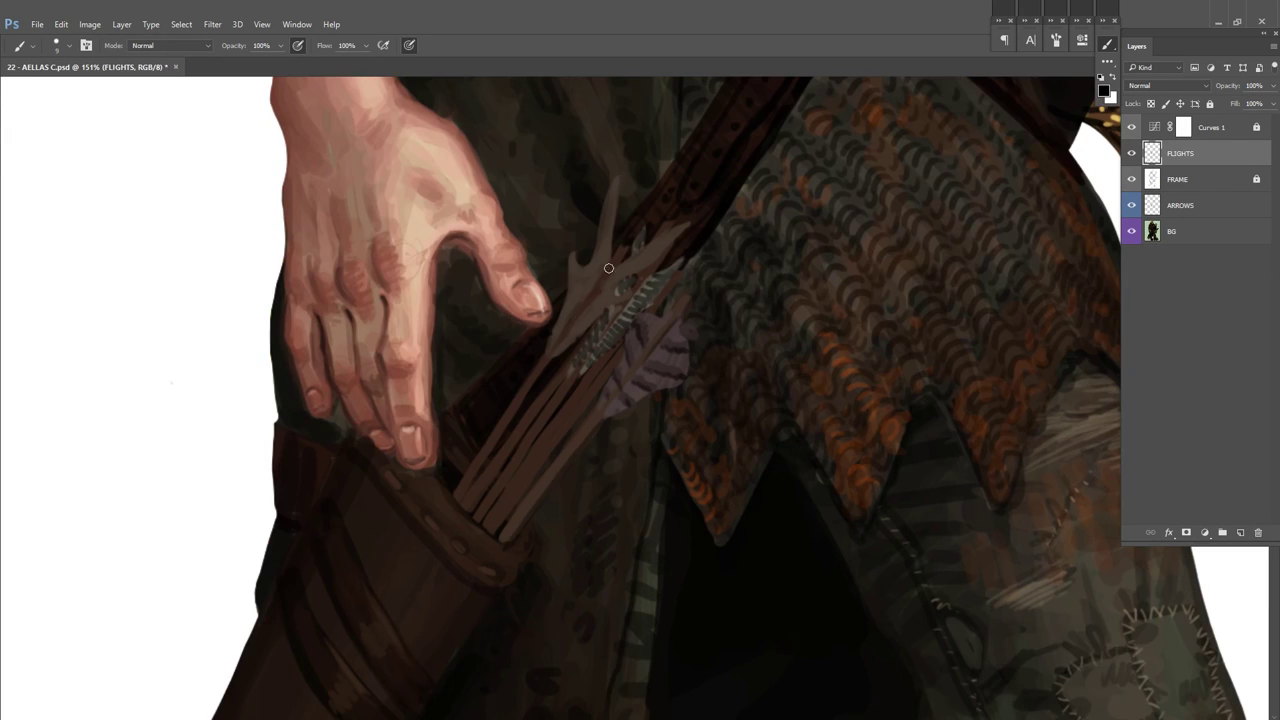
scroll(497, 531, "up", 1)
left_click_drag(497, 531, 477, 571)
mouse_move(603, 364)
left_mouse_down()
mouse_move(604, 392)
mouse_move(552, 466)
mouse_move(624, 394)
left_mouse_up()
left_click(531, 519, "alt")
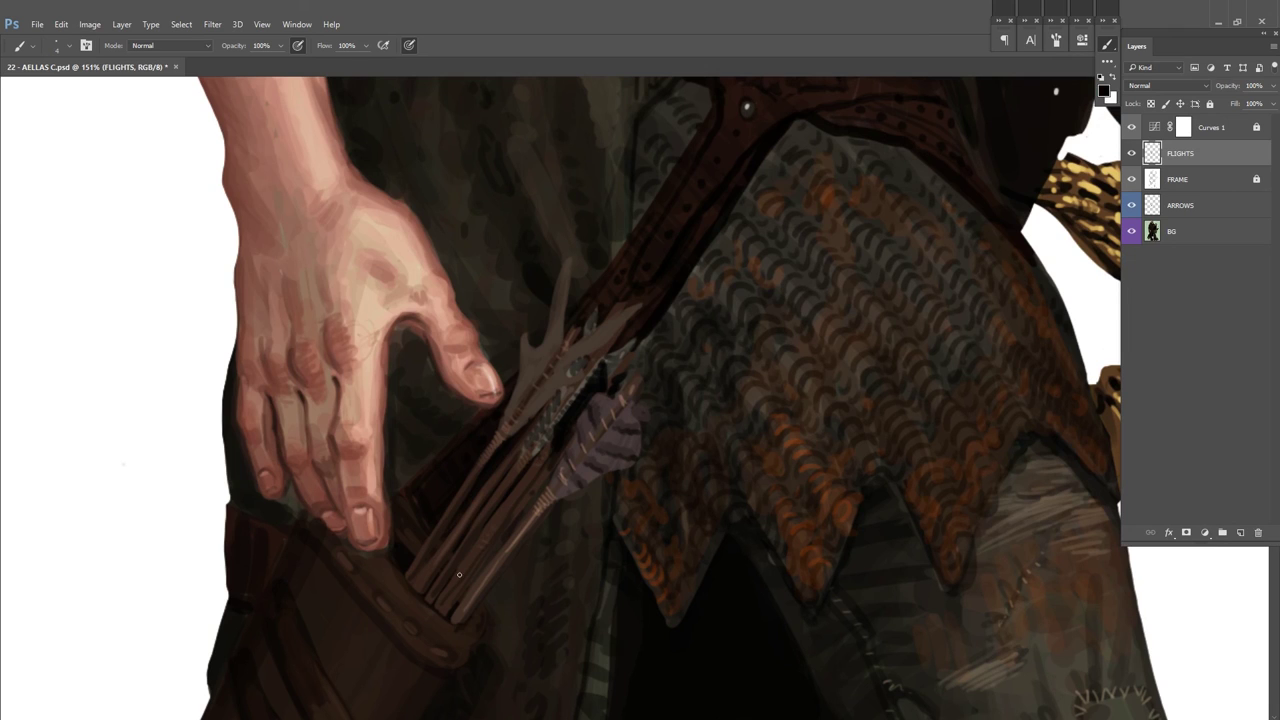
scroll(488, 488, "up", 2)
scroll(488, 488, "right", 2)
key("x")
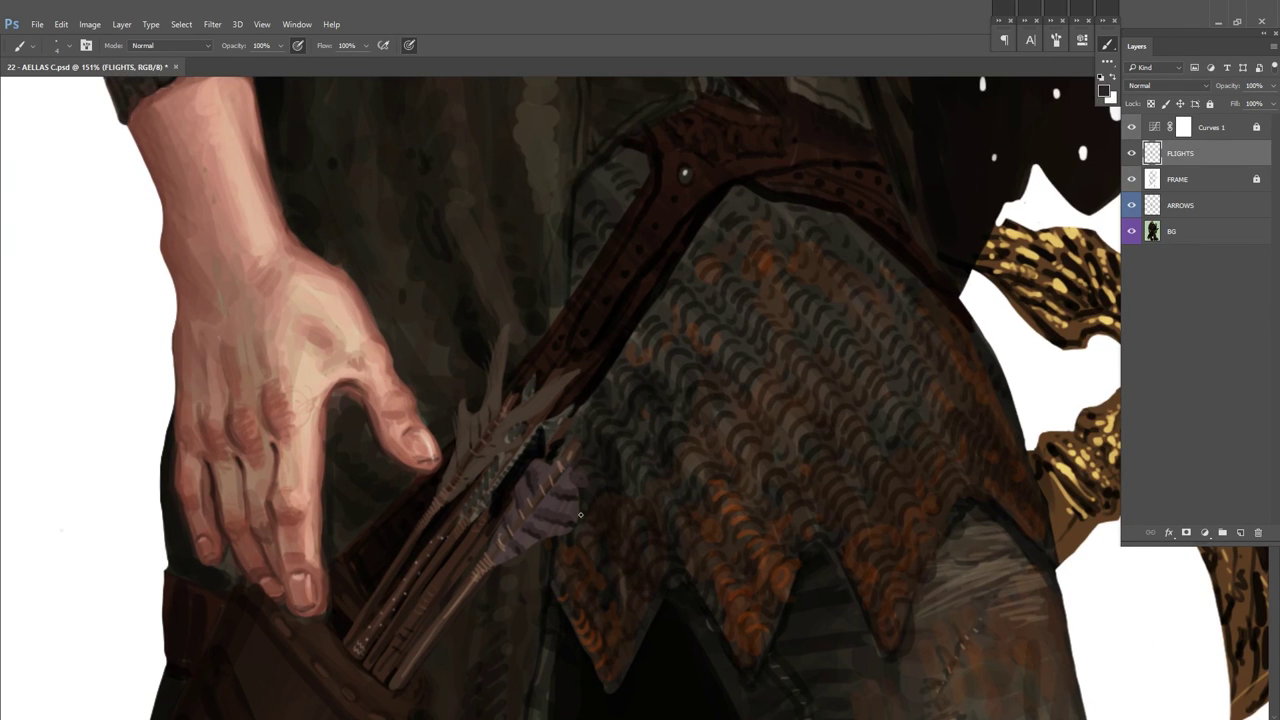
scroll(443, 587, "down", 3)
scroll(654, 371, "up", 2)
Step: Widen the canvas to a square with Canvas Size, using pixels as the unit
key("ctrl+0")
key("c")
left_click(830, 248)
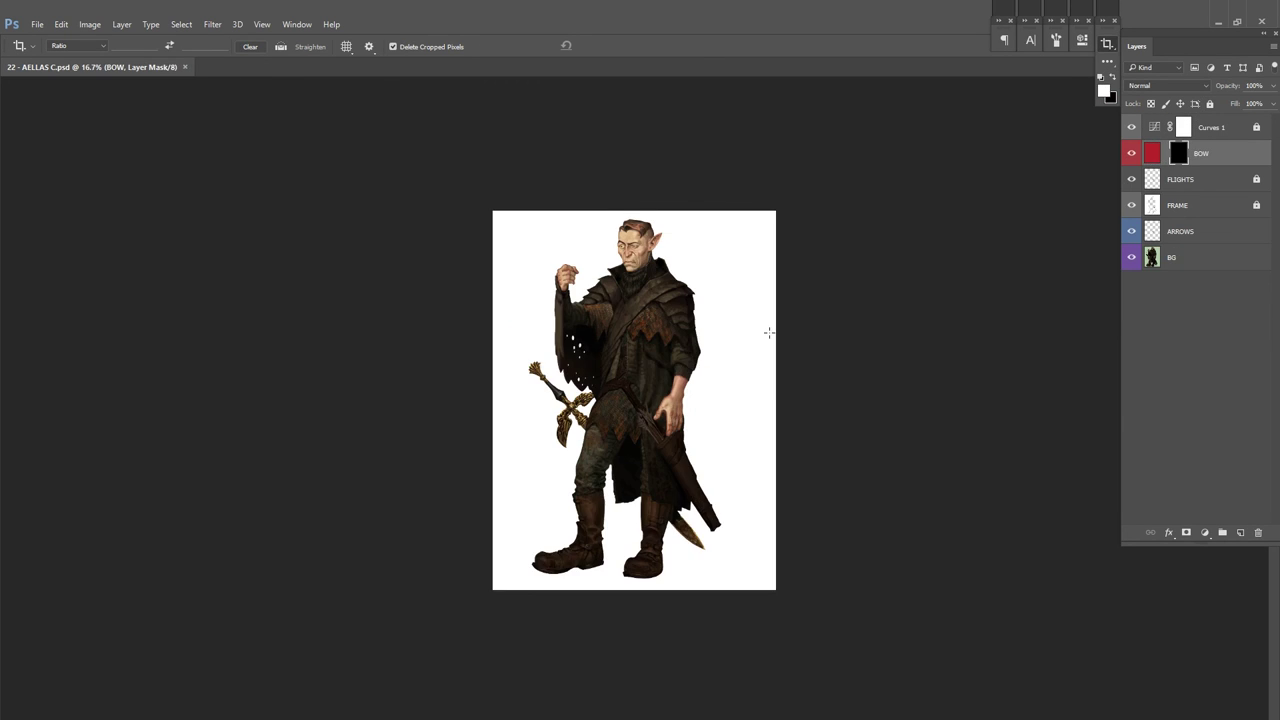
left_click(685, 260)
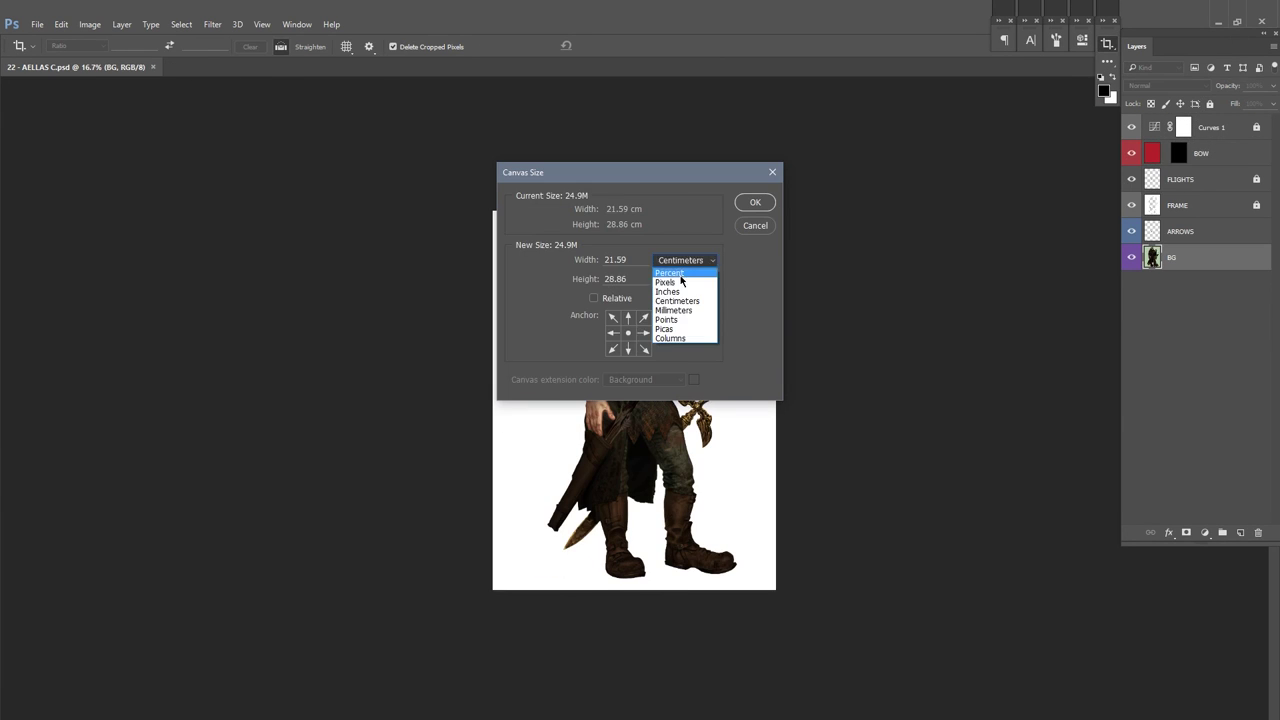
left_click(681, 281)
key("Return")
key("Return")
Step: Paint a long curved red bow on the BOW layer mask, from above the raised hand down to the boots
key("m")
key("alt+]")
key("alt+]")
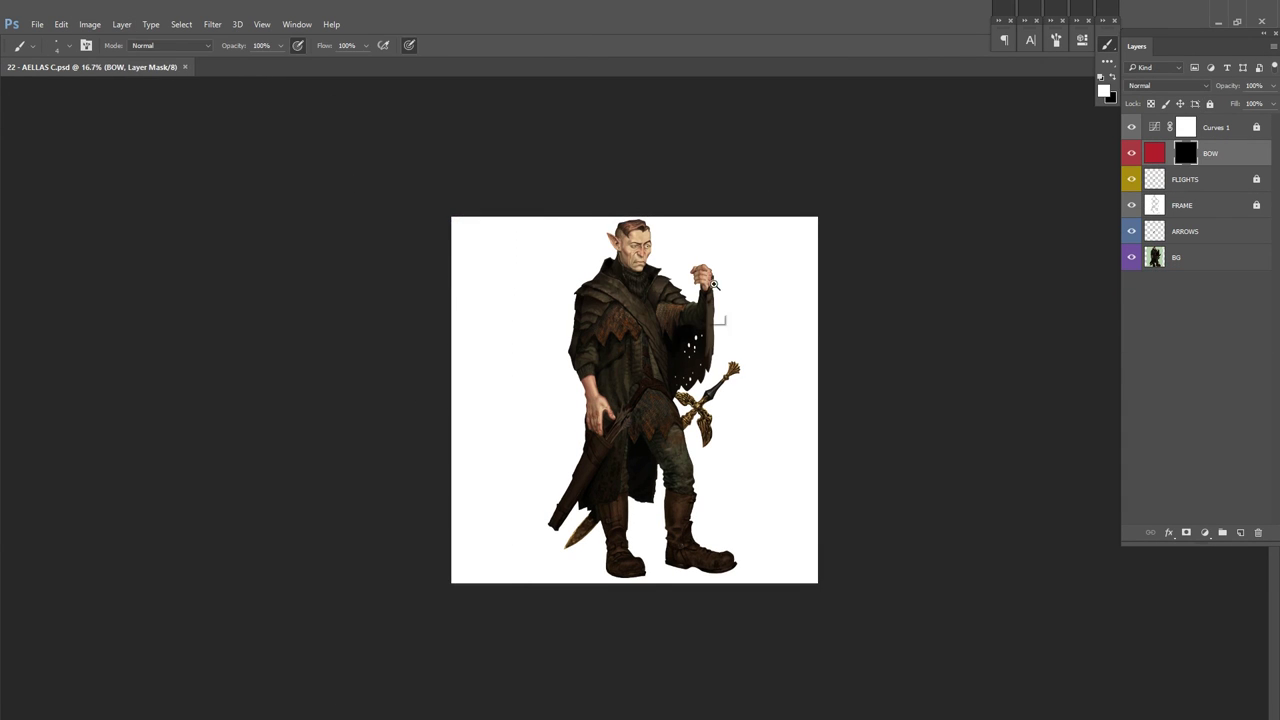
right_click(862, 234)
key("Escape")
key("ctrl+alt+minus")
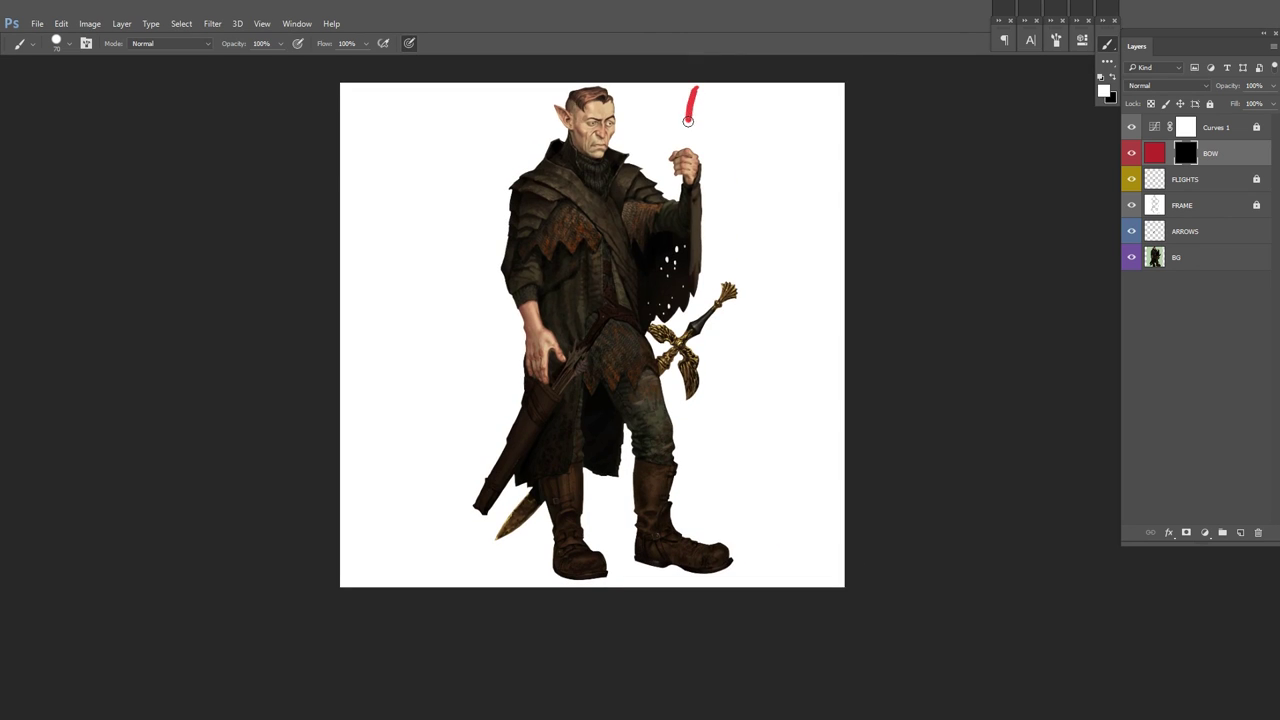
left_click_drag(688, 126, 590, 552)
Step: Trim the bow's edges on the mask into a smooth curve with tapered ends
scroll(714, 117, "up", 2)
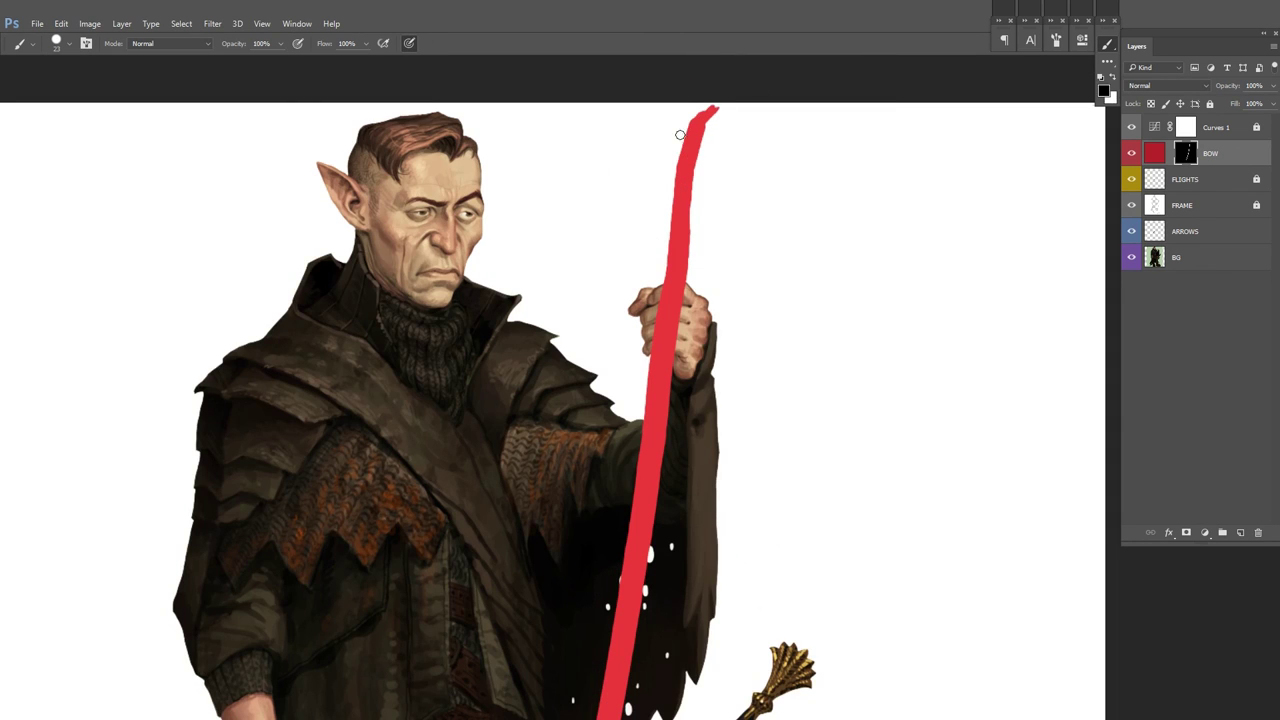
left_click_drag(681, 240, 538, 616)
key("ctrl+0")
left_click_drag(592, 461, 604, 415)
left_click_drag(641, 209, 606, 456)
scroll(610, 400, "up", 3)
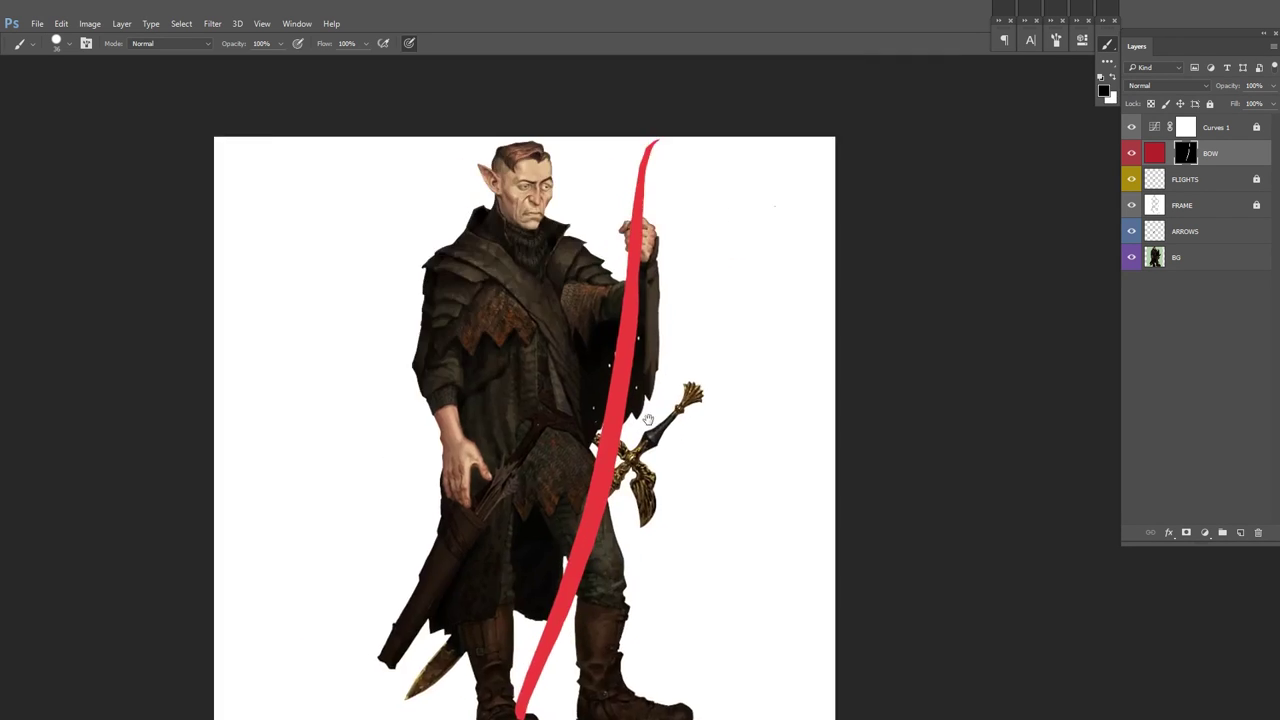
scroll(610, 400, "down", 3)
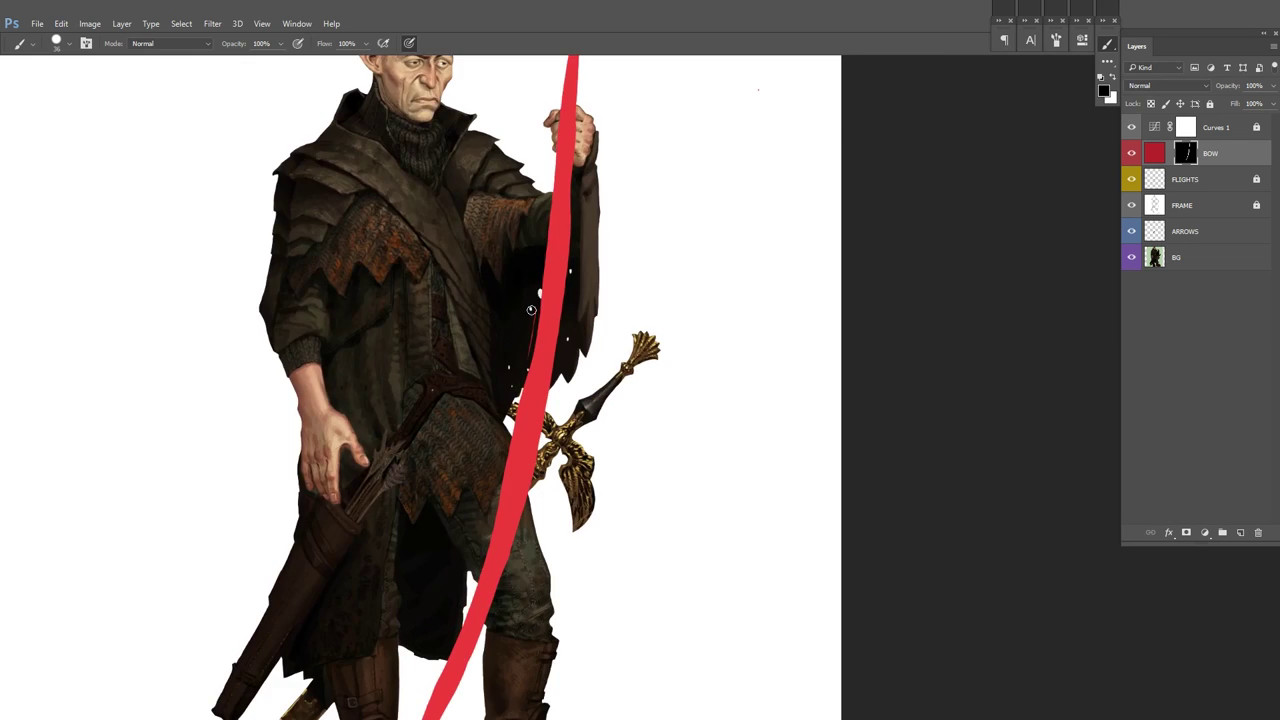
scroll(486, 457, "up", 4)
scroll(659, 337, "down", 3)
scroll(659, 337, "down", 3)
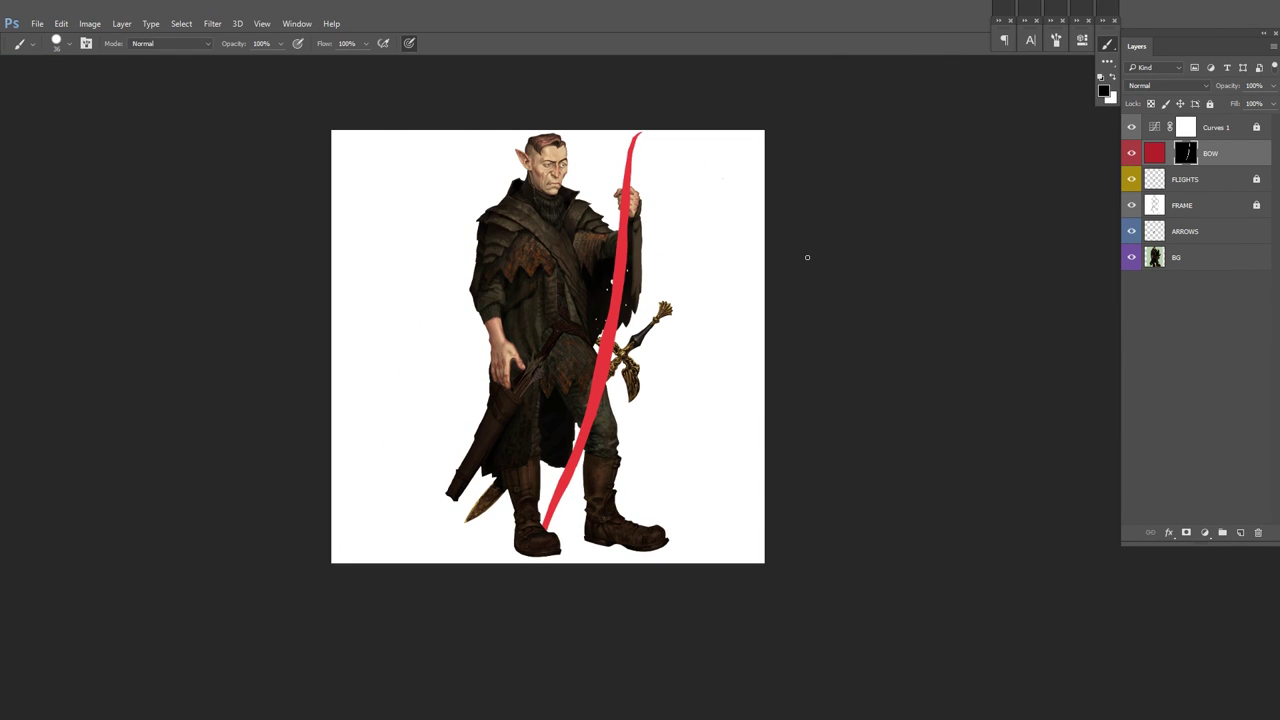
Step: Give the BOW layer a fresh mask and hide the bow where the raised hand's fingers grip it
key("ctrl+shift+h")
scroll(807, 257, "up", 2)
scroll(414, 257, "up", 3)
scroll(645, 203, "down", 3)
key("ctrl+shift+m")
scroll(481, 229, "up", 5)
left_click_drag(430, 200, 460, 370)
left_click_drag(440, 80, 480, 650)
left_click_drag(369, 252, 445, 275)
left_click_drag(460, 490, 484, 240)
left_click_drag(410, 260, 480, 300)
left_click_drag(450, 250, 492, 237)
key("x")
key("ctrl+0")
key("ctrl+shift+h")
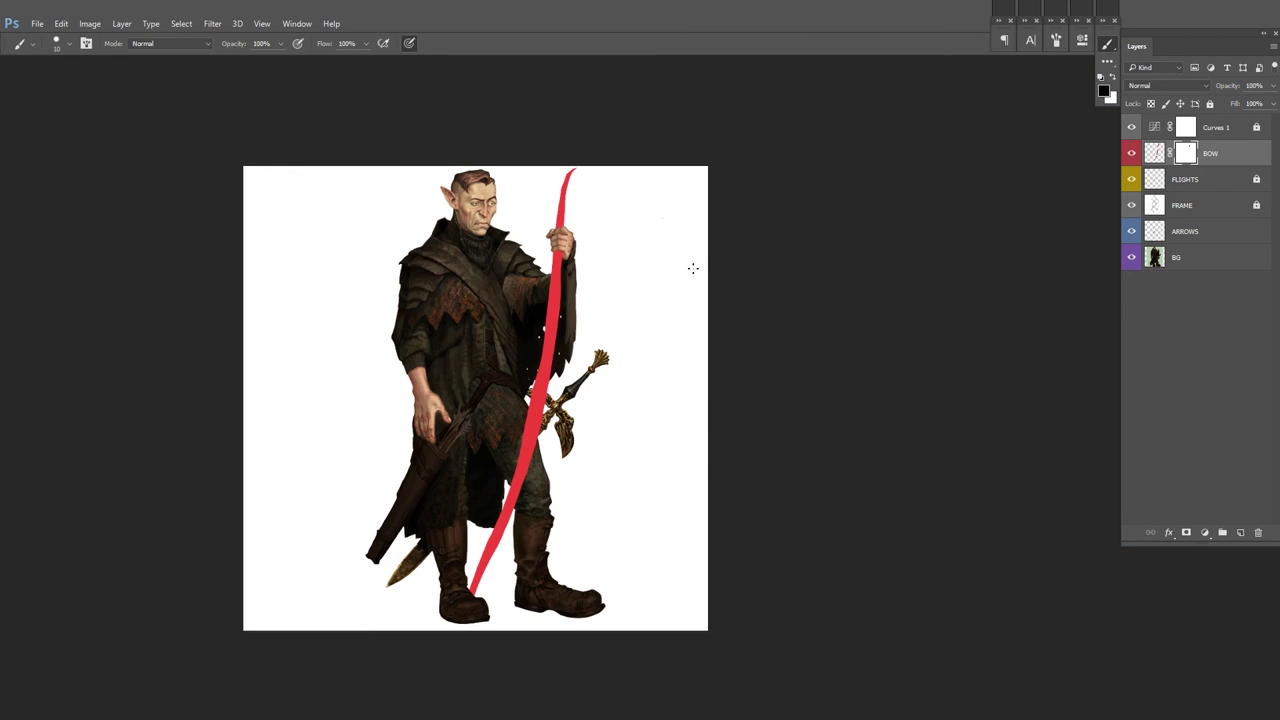
Step: Recolour the bow to a muted purplish brown
key("ctrl+shift+a")
left_click_drag(985, 323, 975, 353)
key("Return")
Step: Darken the bow's ends with black-to-transparent gradients on a new layer clipped to BOW
key("g")
key("ctrl+shift+n")
scroll(588, 250, "down", 1)
scroll(530, 477, "up", 2)
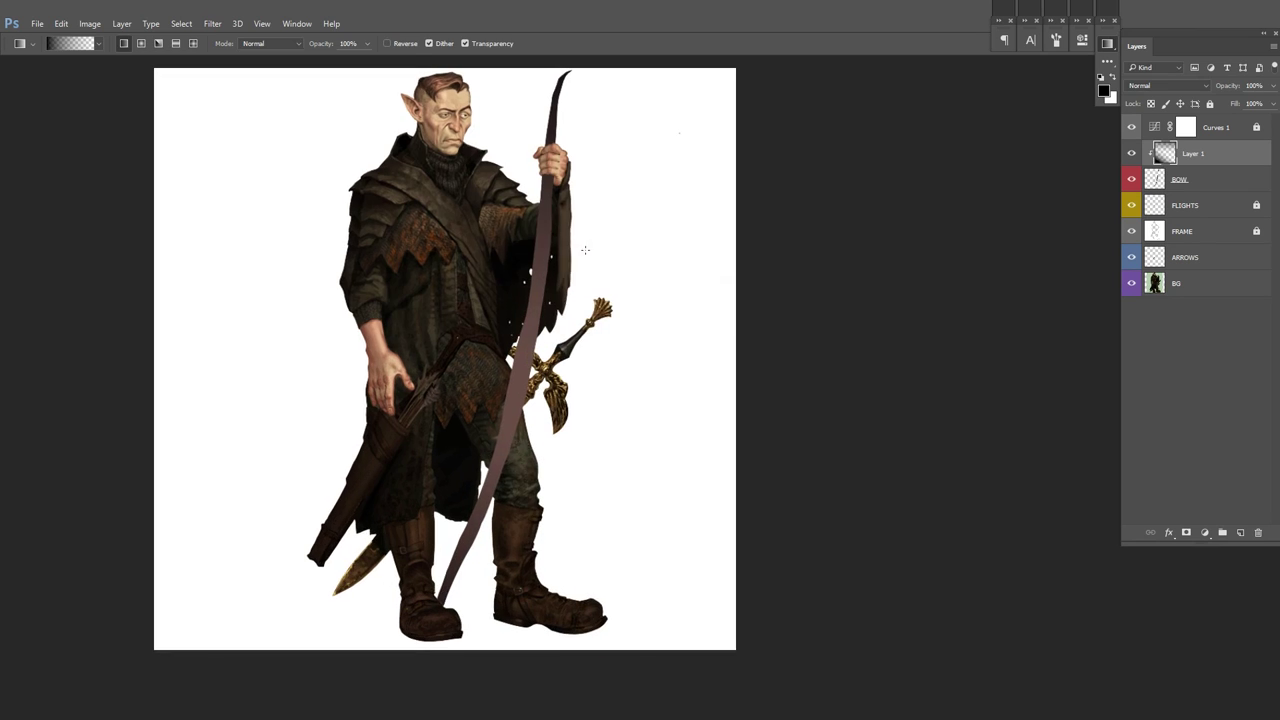
Step: Add a new layer clipped to BOW and brush dark shading down the bow's upper limb
key("b")
right_click(566, 334)
key("ctrl+shift+alt+n")
key("Escape")
scroll(597, 405, "up", 1)
scroll(575, 150, "down", 1)
left_click_drag(578, 160, 530, 430)
scroll(543, 343, "up", 2)
left_click_drag(574, 240, 548, 366)
scroll(569, 136, "down", 1)
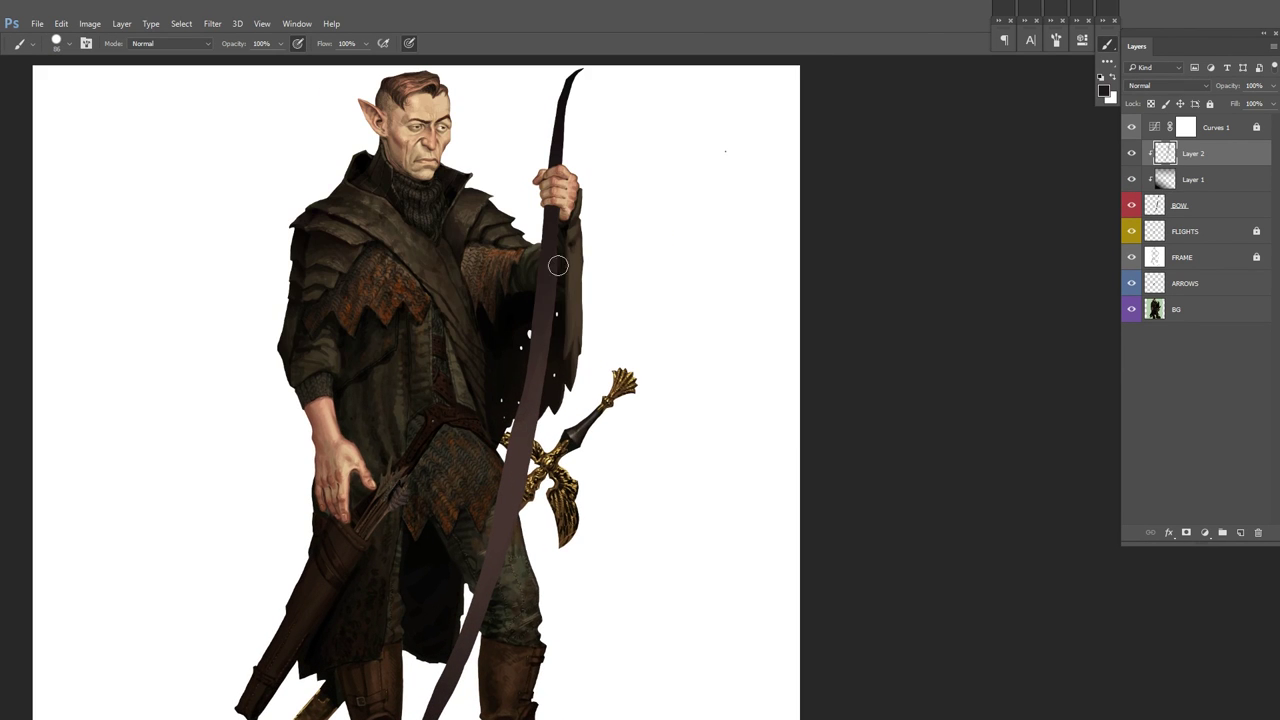
Step: Continue the dark brush shading along the bow's middle and just below the gripping hand
left_click_drag(547, 410, 515, 535)
scroll(510, 450, "up", 2)
mouse_move(490, 386)
left_mouse_down()
mouse_move(339, 638)
mouse_move(477, 413)
mouse_move(424, 569)
mouse_move(460, 472)
left_mouse_up()
left_click_drag(529, 141, 517, 252)
scroll(517, 252, "down", 1)
scroll(520, 300, "up", 2)
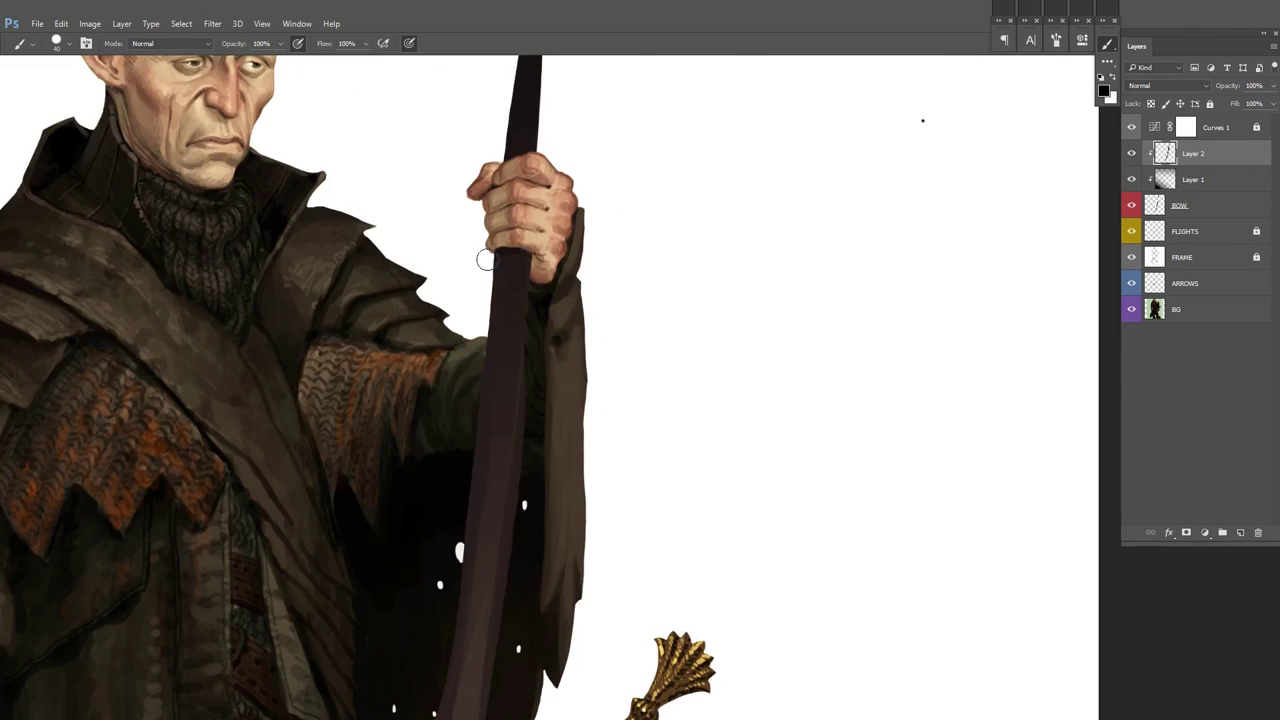
scroll(523, 337, "up", 1)
scroll(445, 316, "down", 3)
scroll(445, 316, "down", 3)
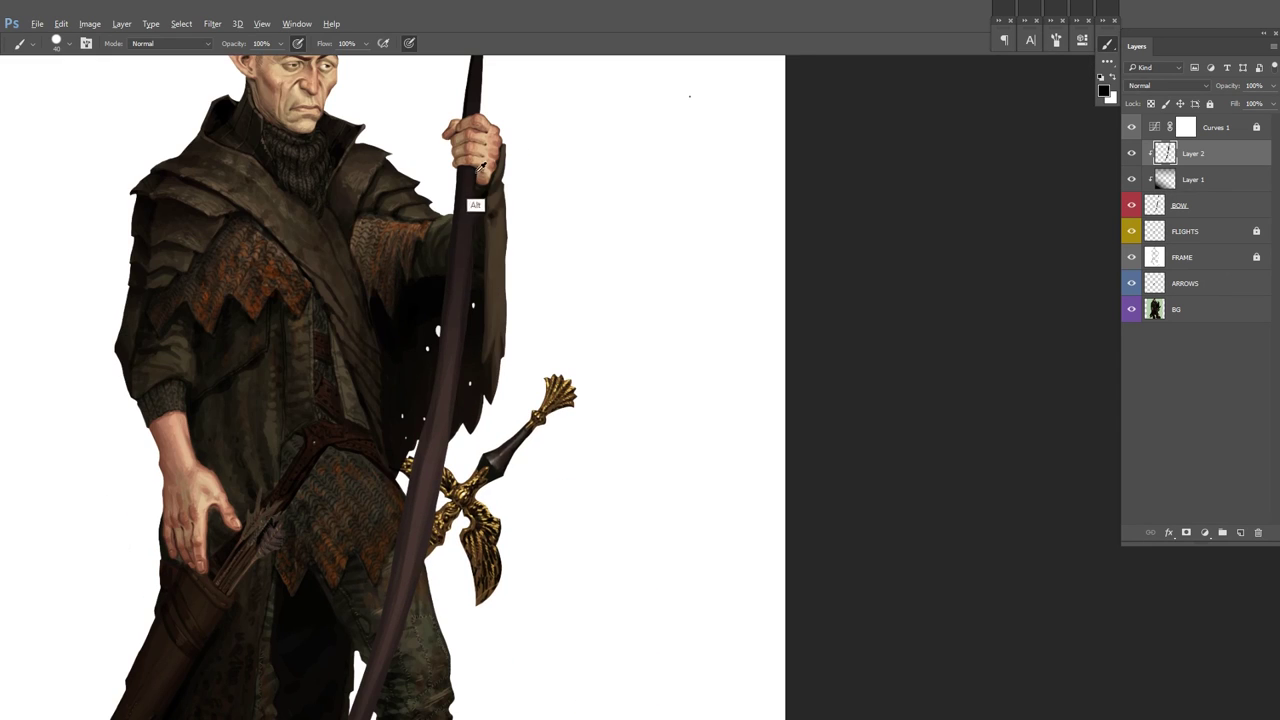
Step: Extend the dark edge shading along the bow's lower limb
scroll(445, 270, "up", 2)
key("x")
left_click_drag(412, 420, 437, 310)
left_click_drag(334, 606, 401, 463)
key("x")
key("ctrl+z")
scroll(477, 278, "up", 5)
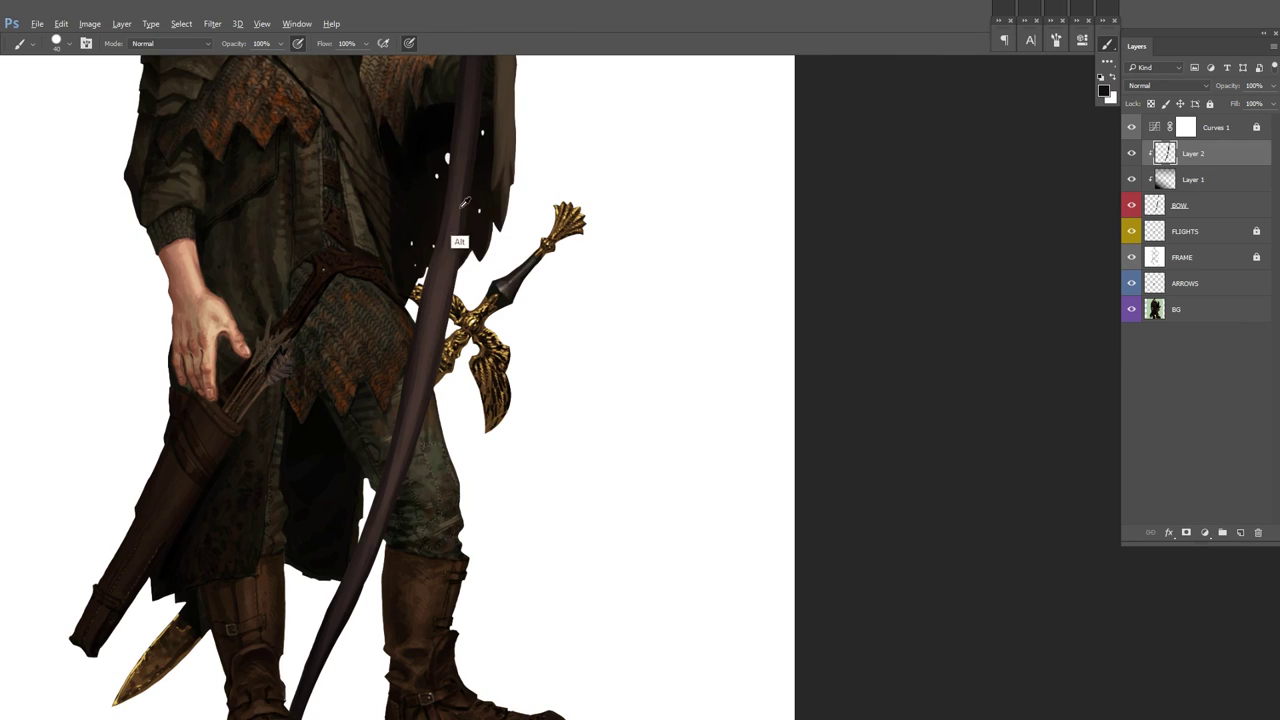
Step: Merge the bow's shading into Layer 1 and soften it along the limbs with a layer mask
key("ctrl+alt+z")
scroll(477, 276, "down", 3)
scroll(462, 120, "up", 3)
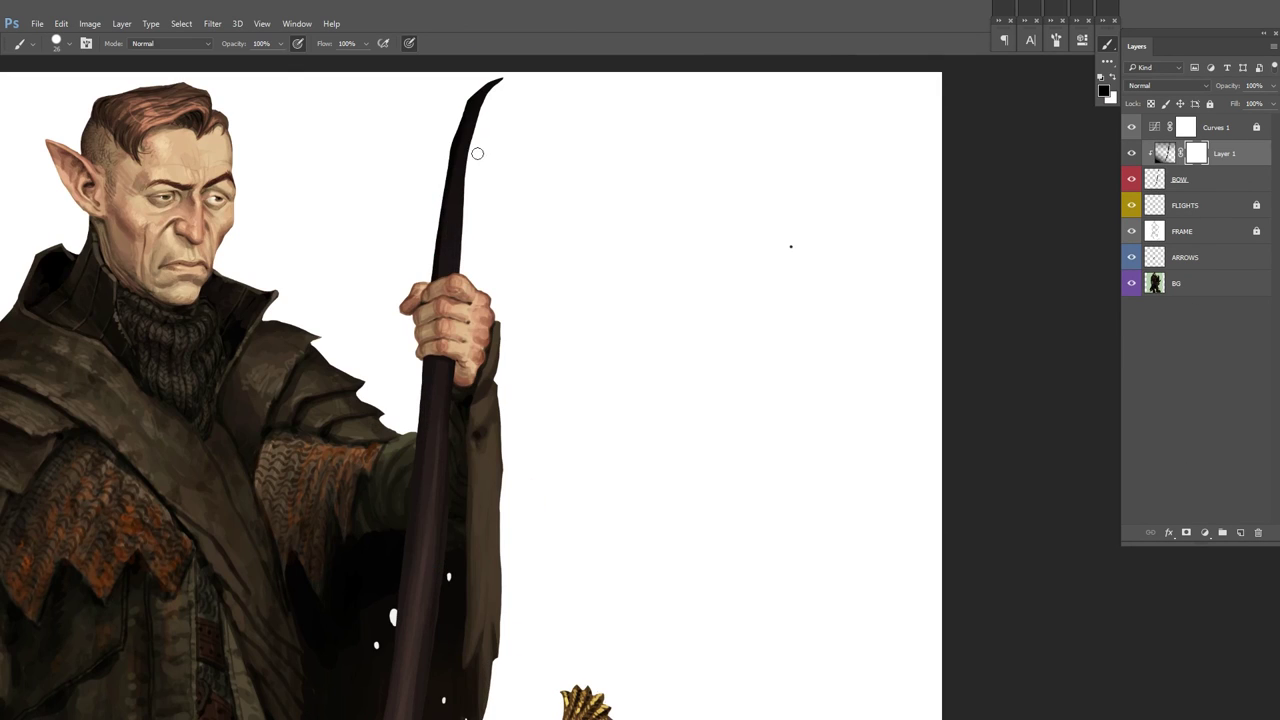
scroll(458, 174, "down", 4)
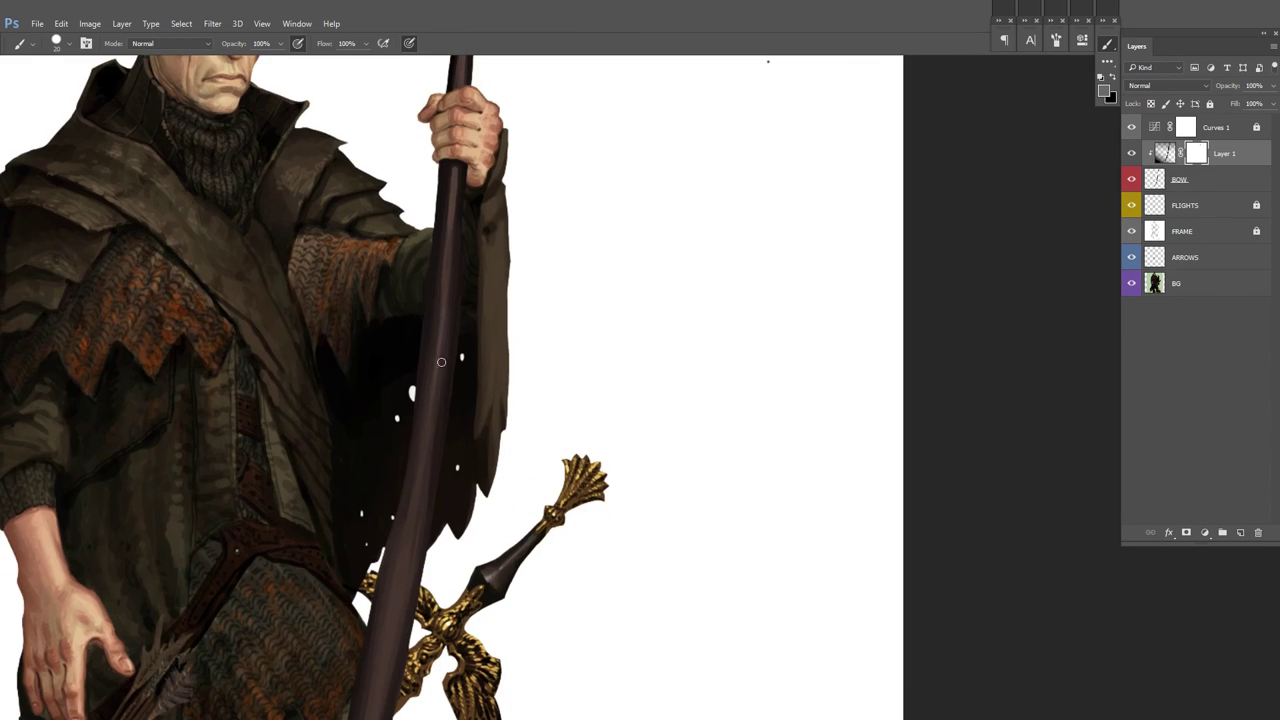
scroll(471, 286, "down", 1)
scroll(490, 346, "down", 5)
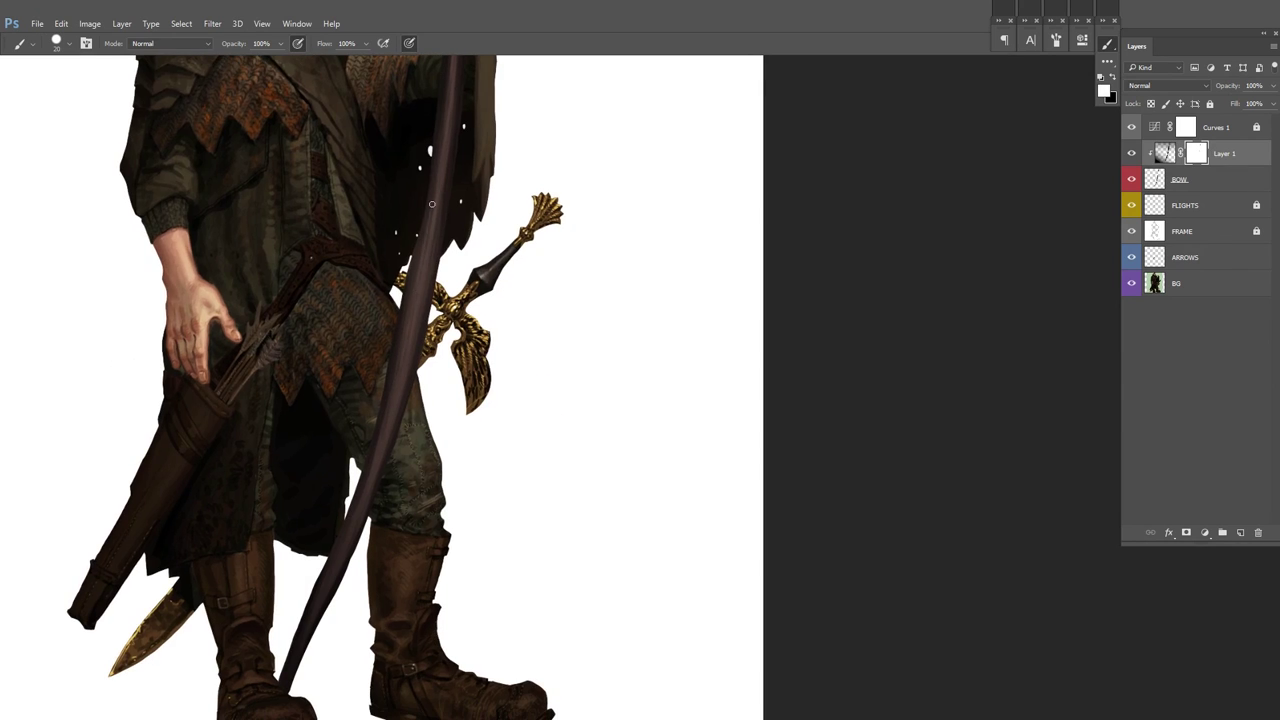
scroll(490, 346, "down", 3)
key("ctrl+alt+z")
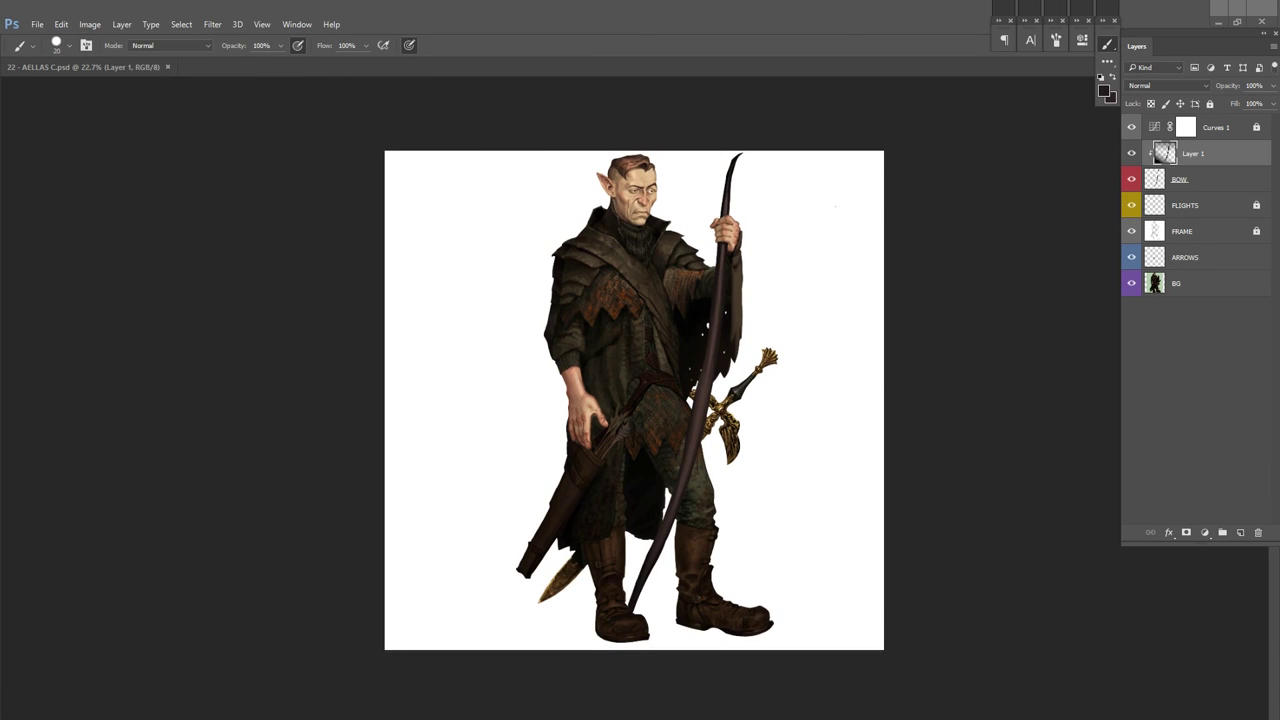
Step: Invert the FRAME layer to black and remove its stray white marks over the quiver
left_click(1190, 179)
left_click(1207, 226)
key("ctrl+i")
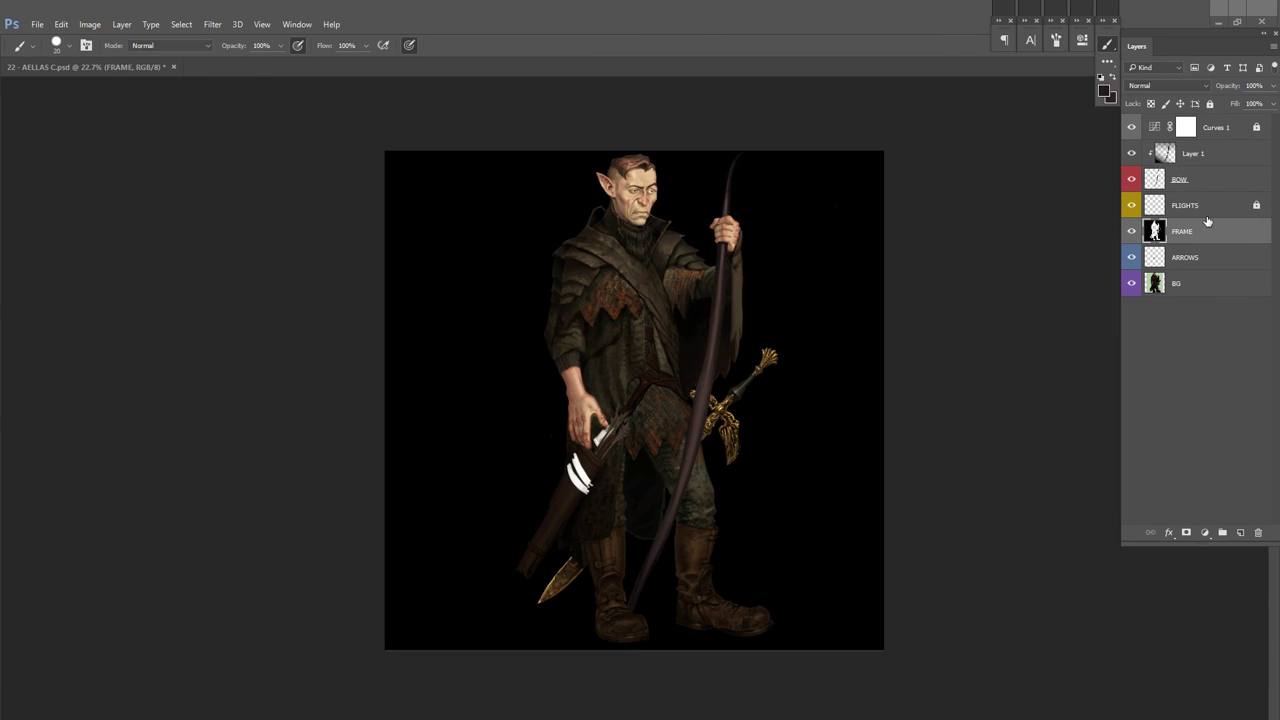
key("l")
scroll(615, 467, "up", 5)
left_click_drag(586, 275, 570, 285)
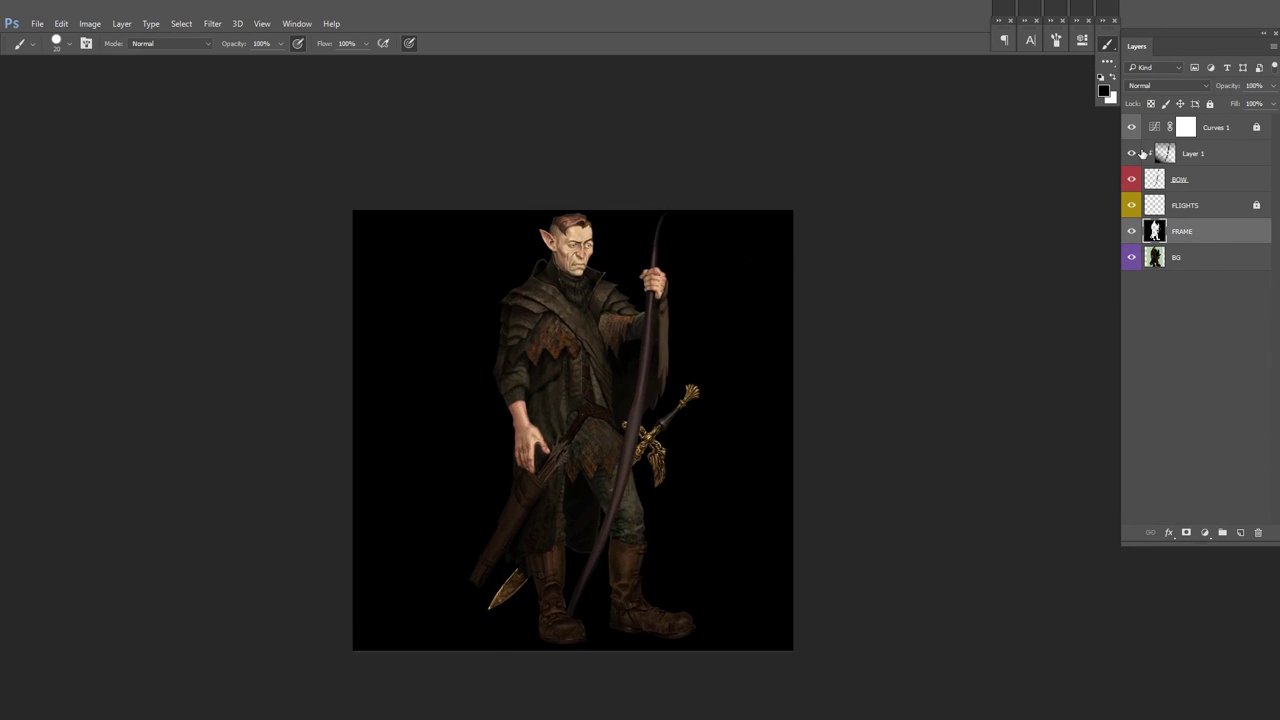
Step: Add a new layer above BG and paint a dark ring on a finger of the lowered hand
key("ctrl+plus")
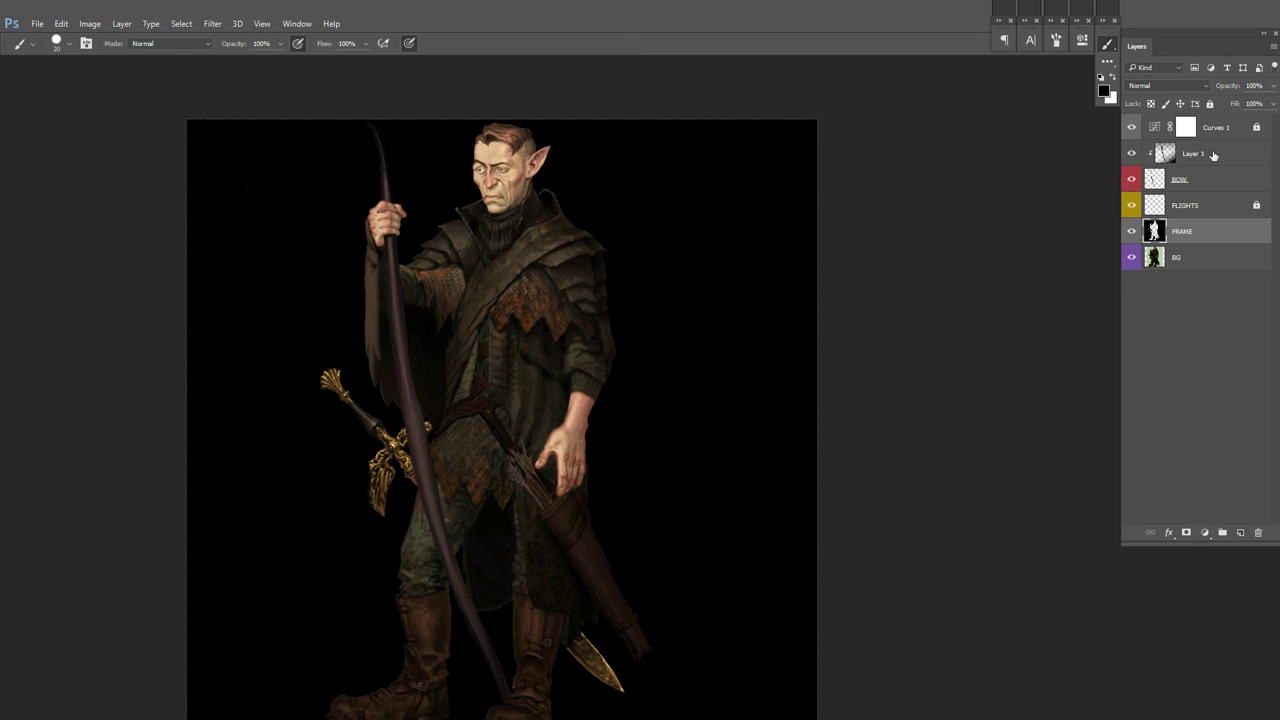
key("ctrl+shift+alt+n")
scroll(591, 353, "up", 3)
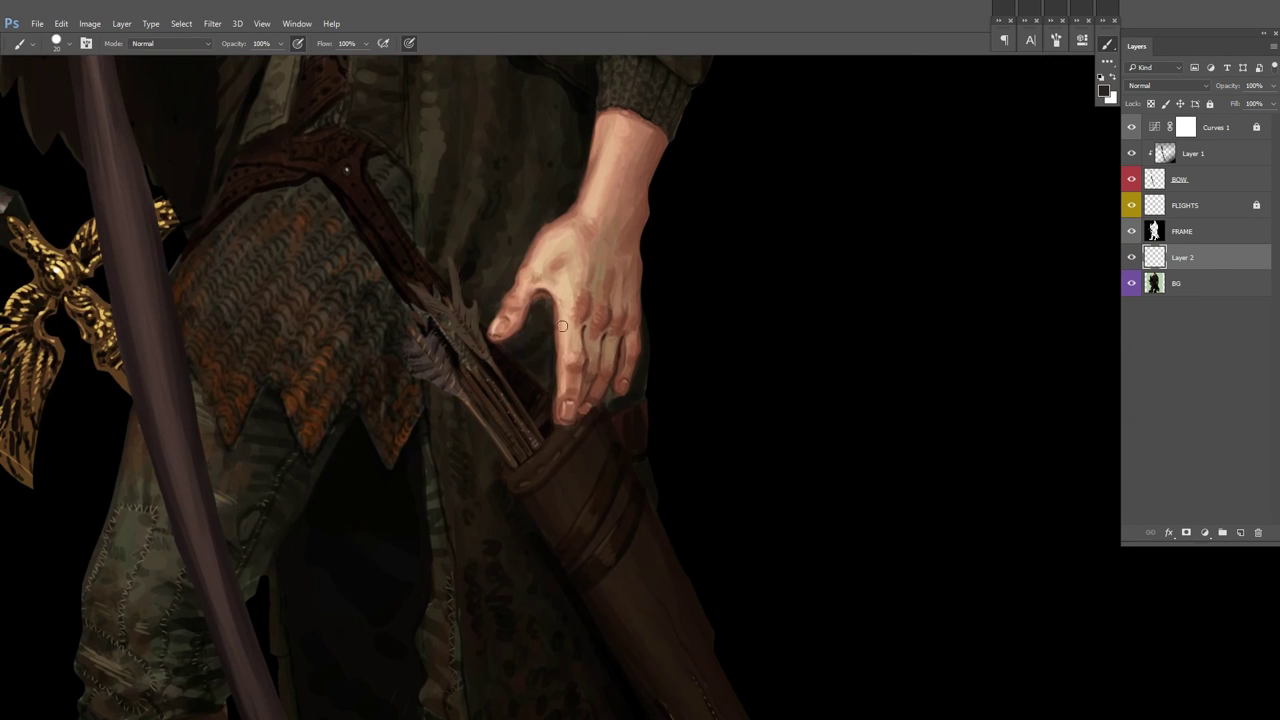
scroll(614, 349, "down", 3)
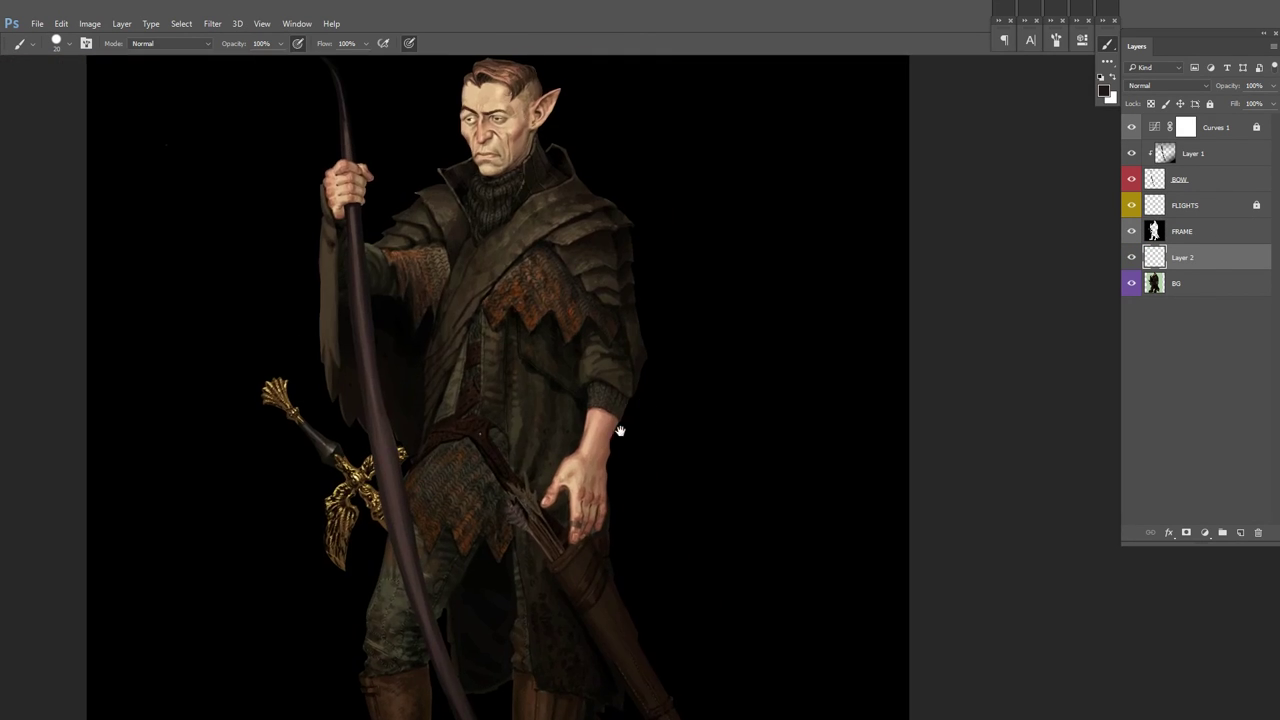
scroll(648, 344, "up", 3)
scroll(648, 344, "down", 4)
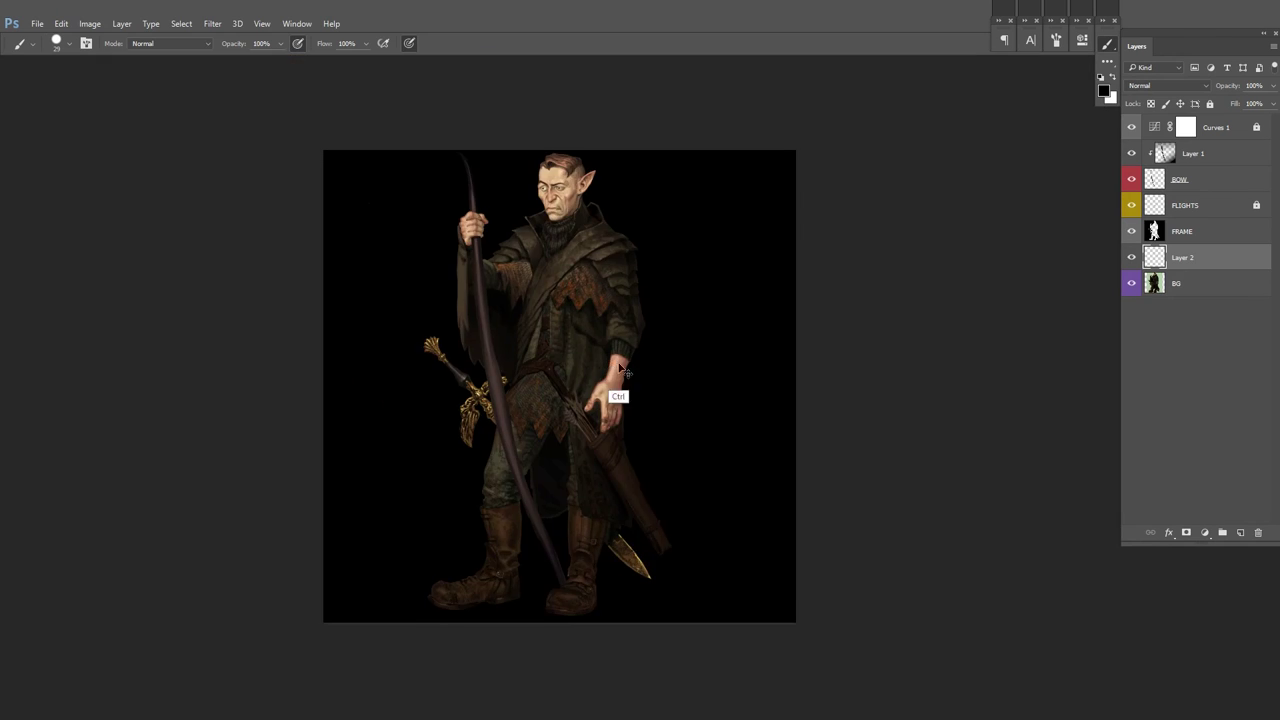
Step: Flip the canvas back and shift the BOW layer's colour to a warmer brown with Hue/Saturation
key("ctrl+alt+shift+h")
left_click(1180, 179)
key("ctrl+u")
key("Tab")
key("Return")
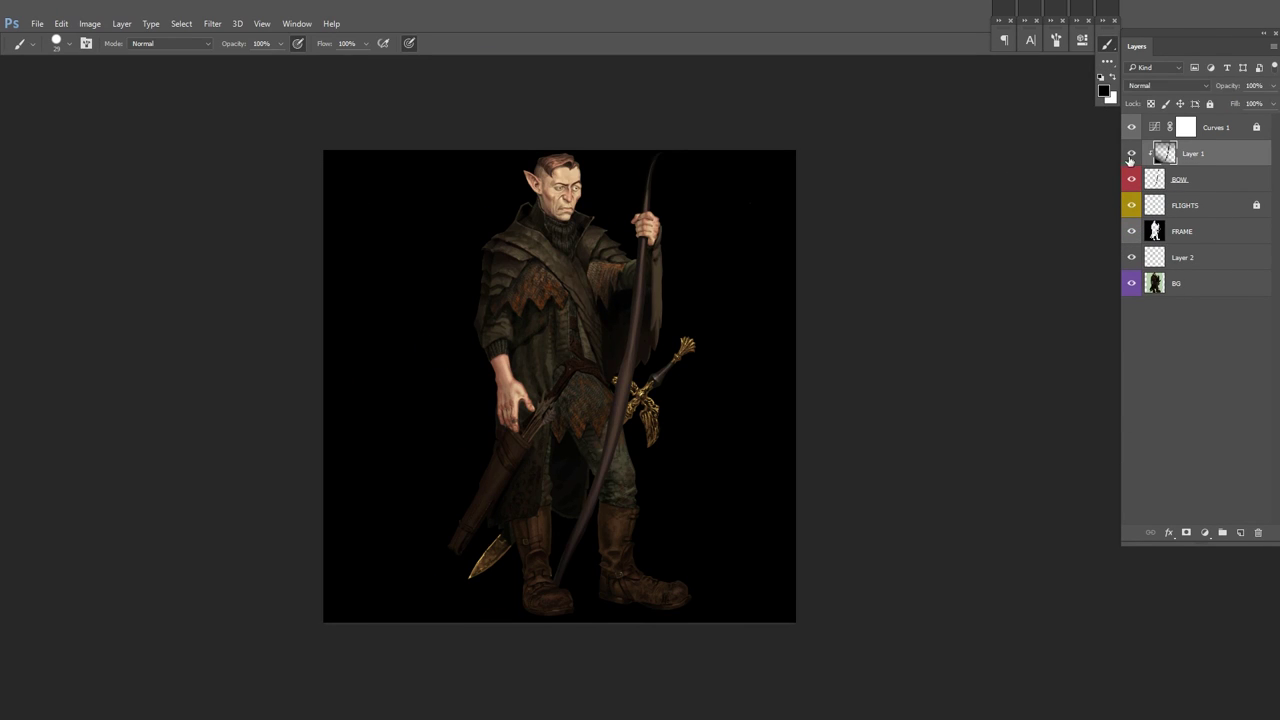
Step: Add a new layer clipped to the bow above Layer 1 and paint dark grain strokes along its middle
key("alt+bracketright")
key("ctrl+shift+alt+n")
scroll(834, 323, "up", 3)
mouse_move(629, 186)
left_mouse_down()
mouse_move(575, 500)
mouse_move(622, 290)
mouse_move(572, 480)
left_mouse_up()
key("bracketright")
right_click(693, 345)
left_click(764, 400)
right_click(1200, 153)
left_click(1040, 362)
right_click(652, 368)
left_click(700, 420)
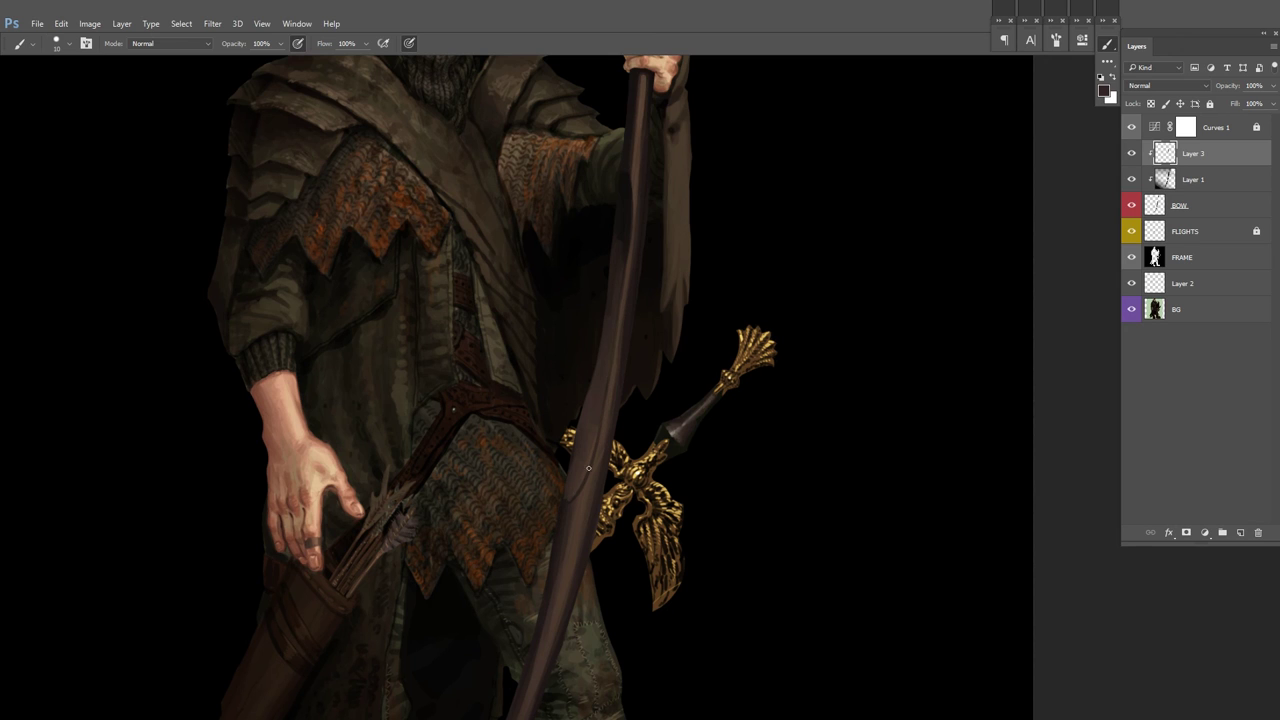
Step: Paint lighter brown wood highlights down the middle of the bow with sampled colours
scroll(574, 492, "down", 3)
scroll(700, 300, "up", 1)
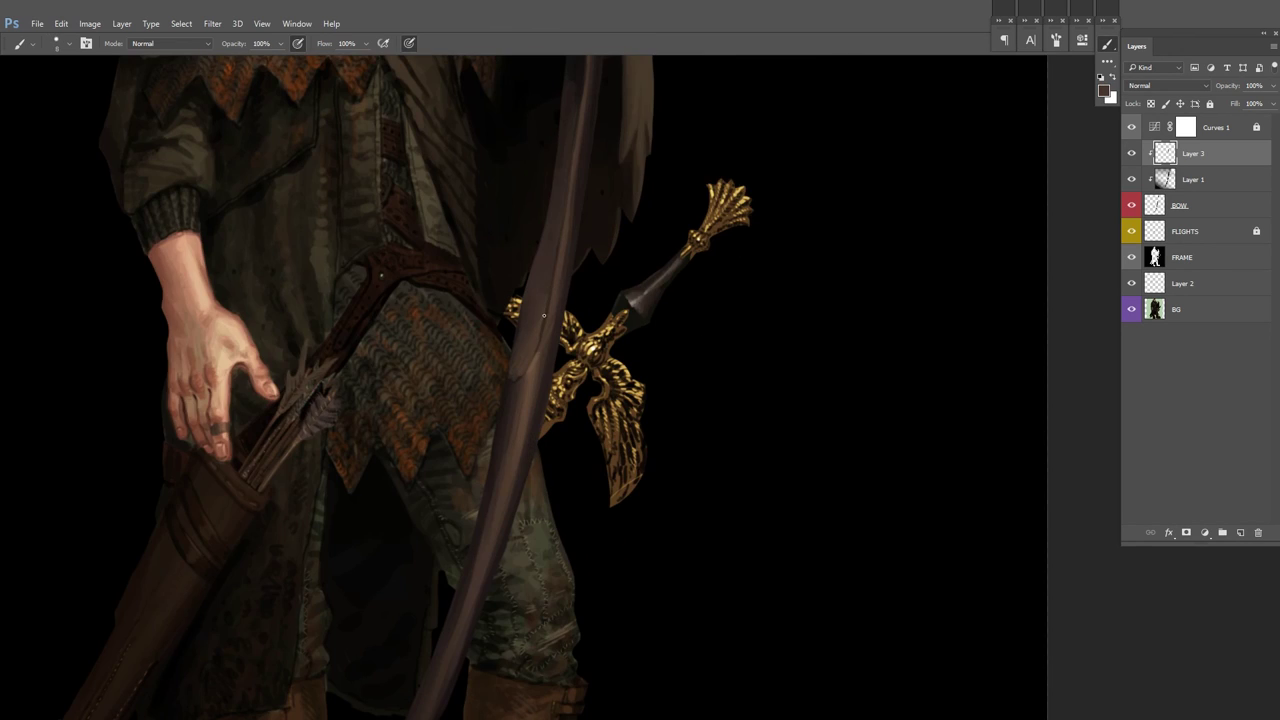
scroll(538, 362, "up", 2)
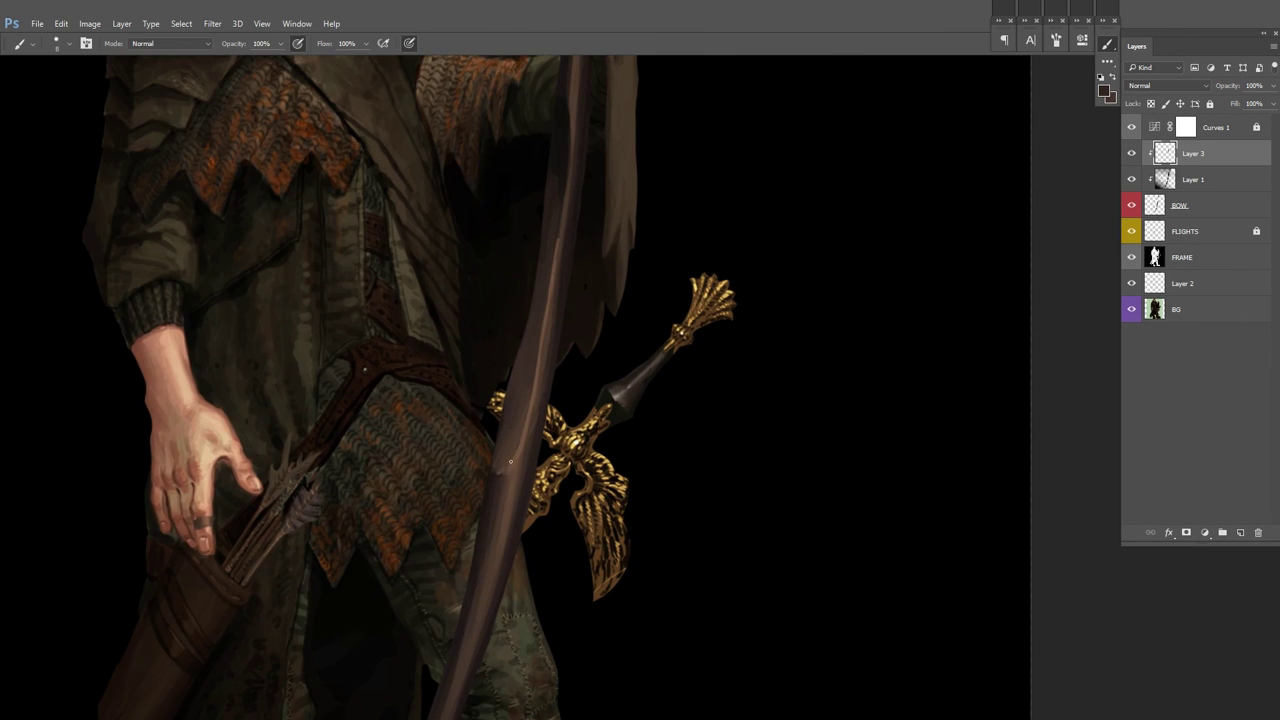
scroll(505, 470, "down", 5)
scroll(657, 120, "up", 5)
scroll(440, 411, "down", 3)
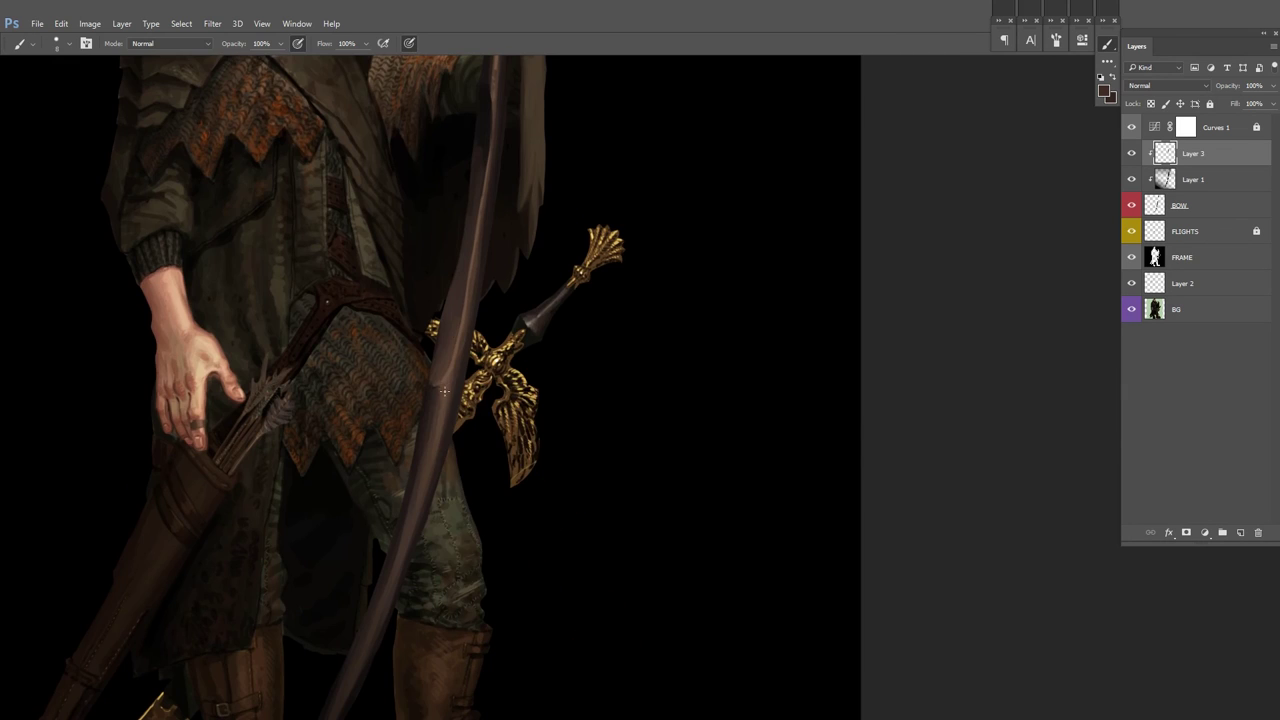
key("]")
scroll(448, 372, "down", 3)
scroll(610, 280, "up", 3)
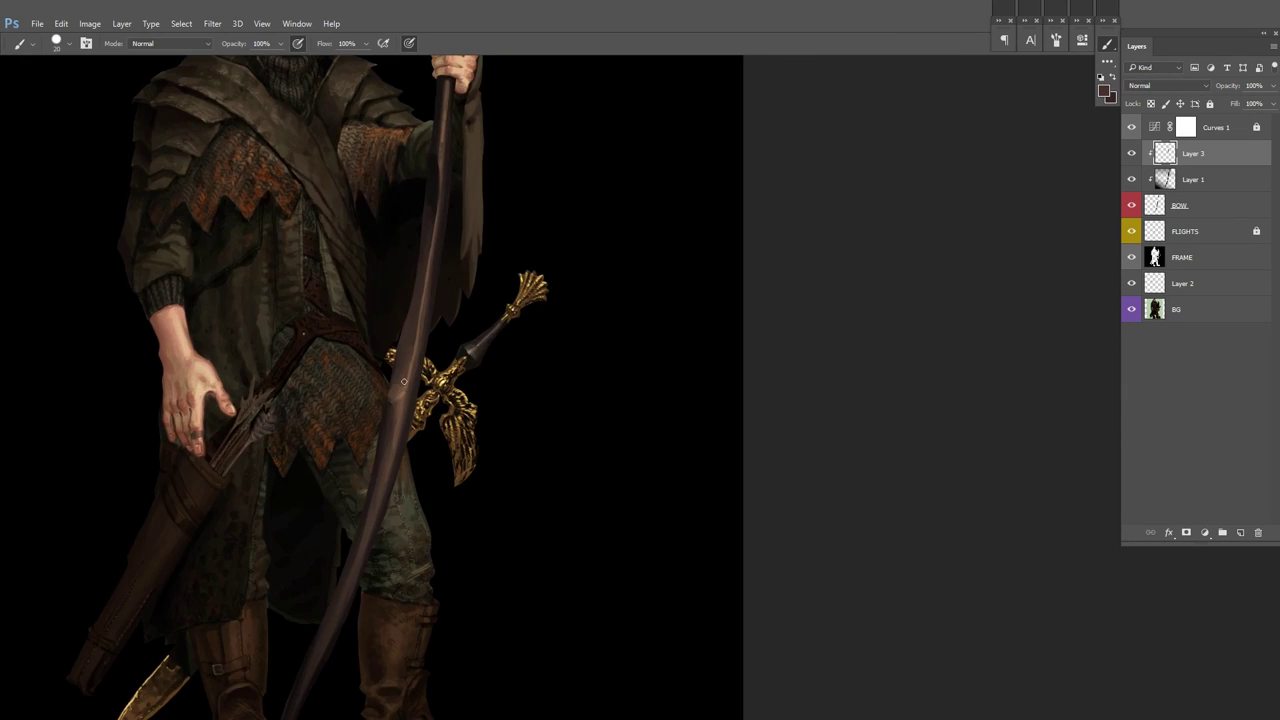
Step: Trim the bow's edge on the BOW layer with the Eraser to give it an irregular wooden outline
scroll(614, 194, "up", 3)
right_click(478, 122)
key("e")
key("alt+[")
key("alt+[")
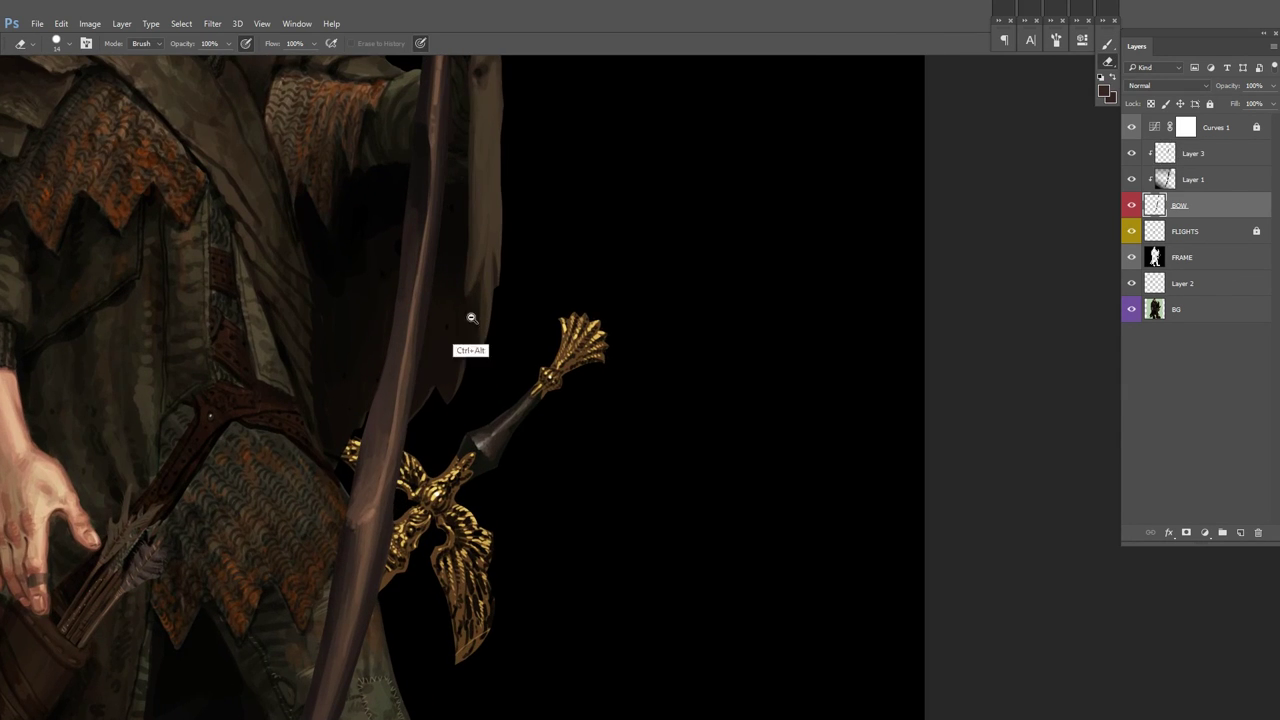
scroll(476, 316, "down", 3)
scroll(424, 372, "up", 3)
Step: Paint a knot into the bow on its clipped detail layer, then reshape the outline beside it with the Eraser
key("b")
key("alt+]")
key("alt+]")
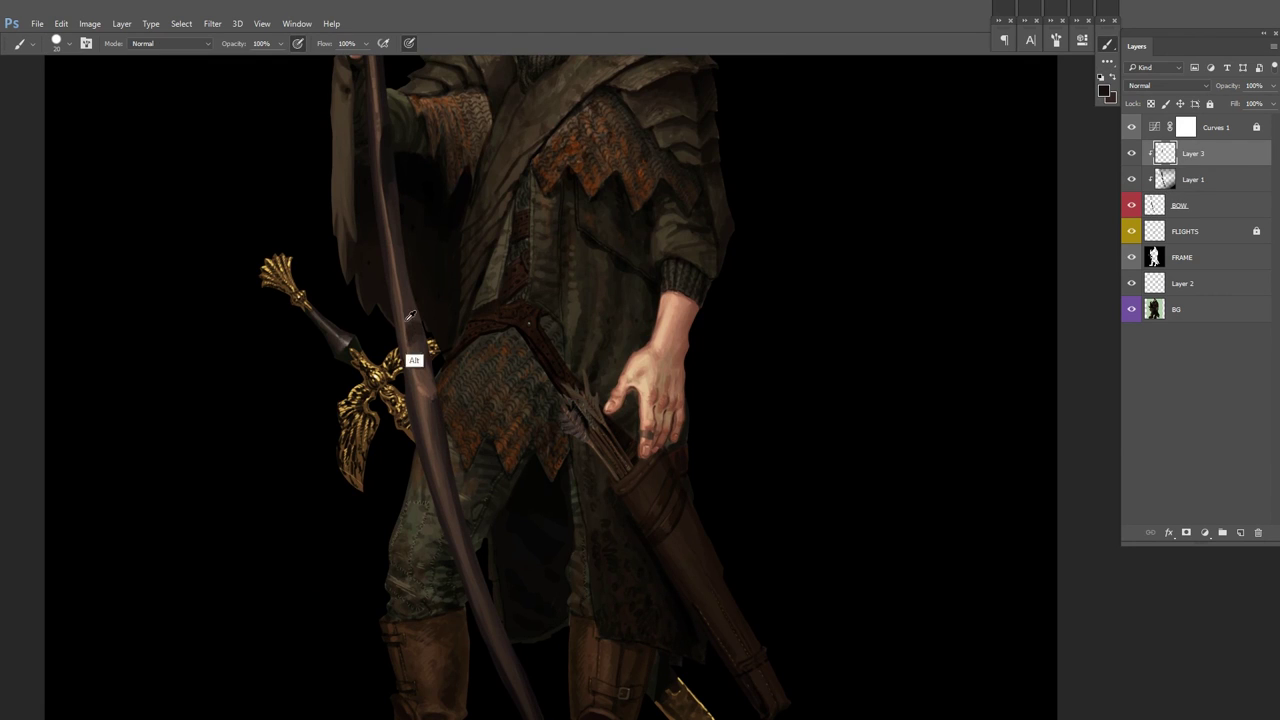
key("e")
key("alt+[")
key("alt+[")
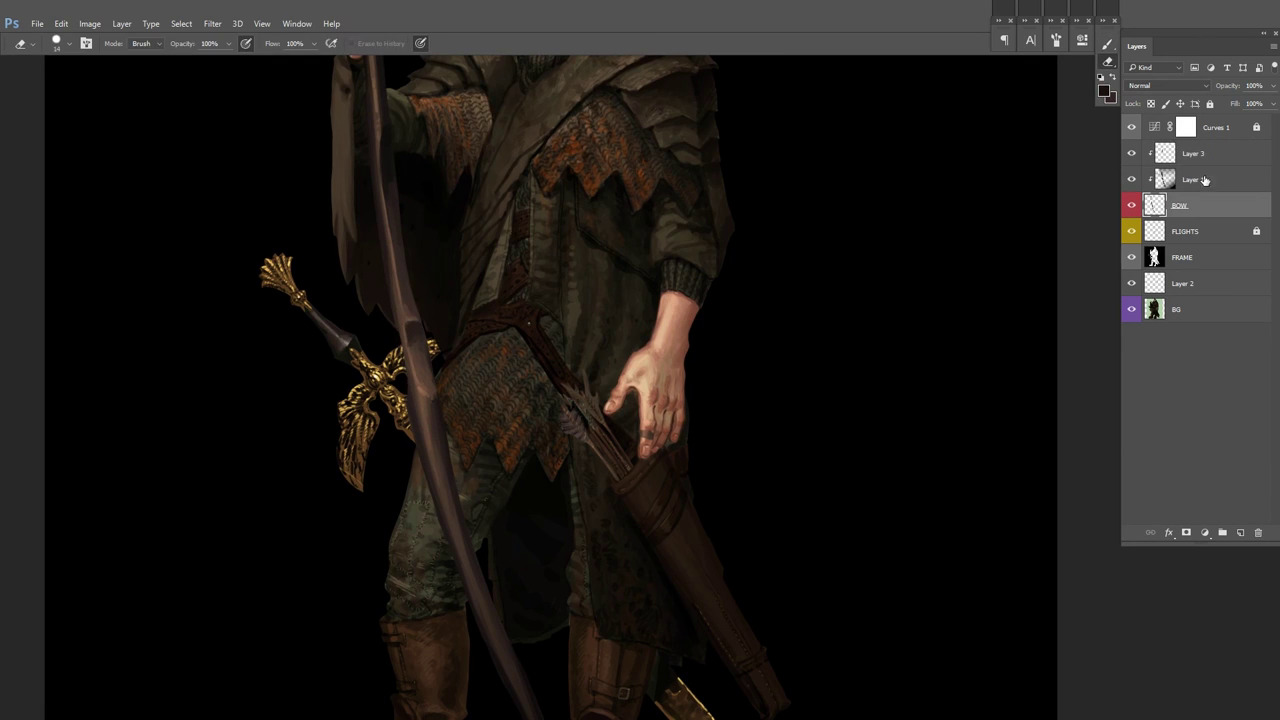
Step: Paint the dark knot and the light wood segment below it in front of the sword hilt, using sampled colours
key("b")
key("alt+]")
key("alt+]")
scroll(526, 317, "up", 2)
left_click(357, 352, "alt")
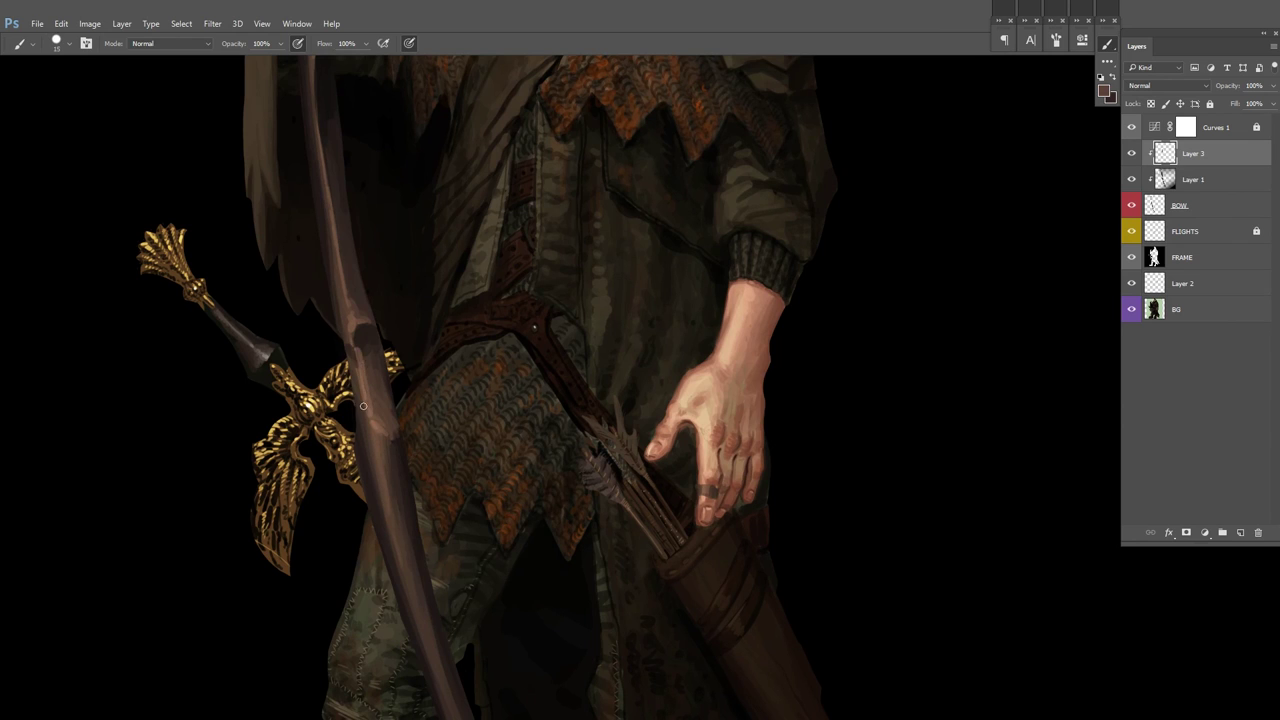
left_click(360, 400, "alt")
left_click(362, 432, "alt")
left_click(373, 425, "alt")
Step: Erase the bow's edge beside the light segment and refine the knot with newly picked brush colours
key("e")
key("alt+[")
key("alt+[")
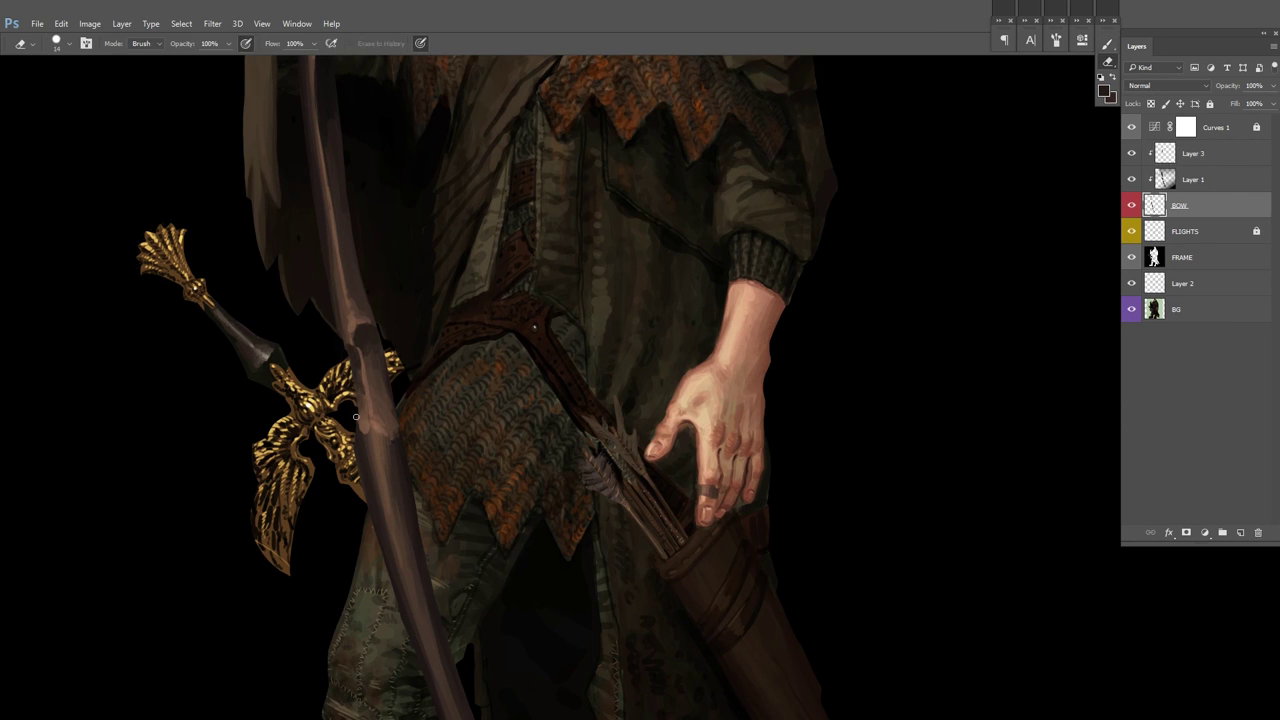
key("b")
left_click(519, 280)
key("Return")
key("alt+]")
key("alt+]")
left_click(354, 332, "alt")
Step: Notch the bow's outline at the knot with the Eraser and deepen the shadow along the segment below it
key("alt+[")
key("alt+[")
key("e")
left_click_drag(389, 385, 384, 350)
key("ctrl+0")
key("ctrl+shift+h")
key("ctrl+alt+0")
key("alt+]")
key("b")
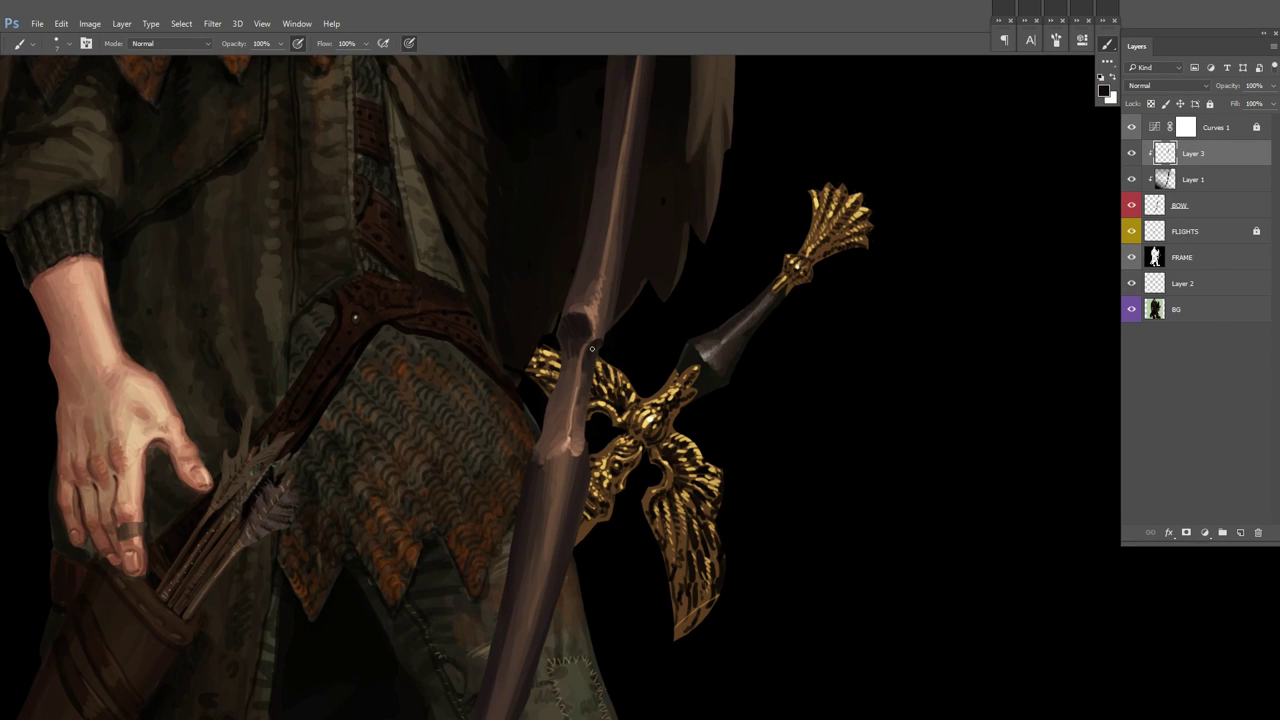
left_click_drag(580, 390, 584, 342)
Step: Merge the clipped shading and detail layers into the BOW layer
key("ctrl+minus")
key("ctrl+minus")
key("ctrl+plus")
key("ctrl+minus")
key("ctrl+minus")
key("alt+[")
key("alt+[")
key("ctrl+e")
left_click_drag(567, 622, 524, 715)
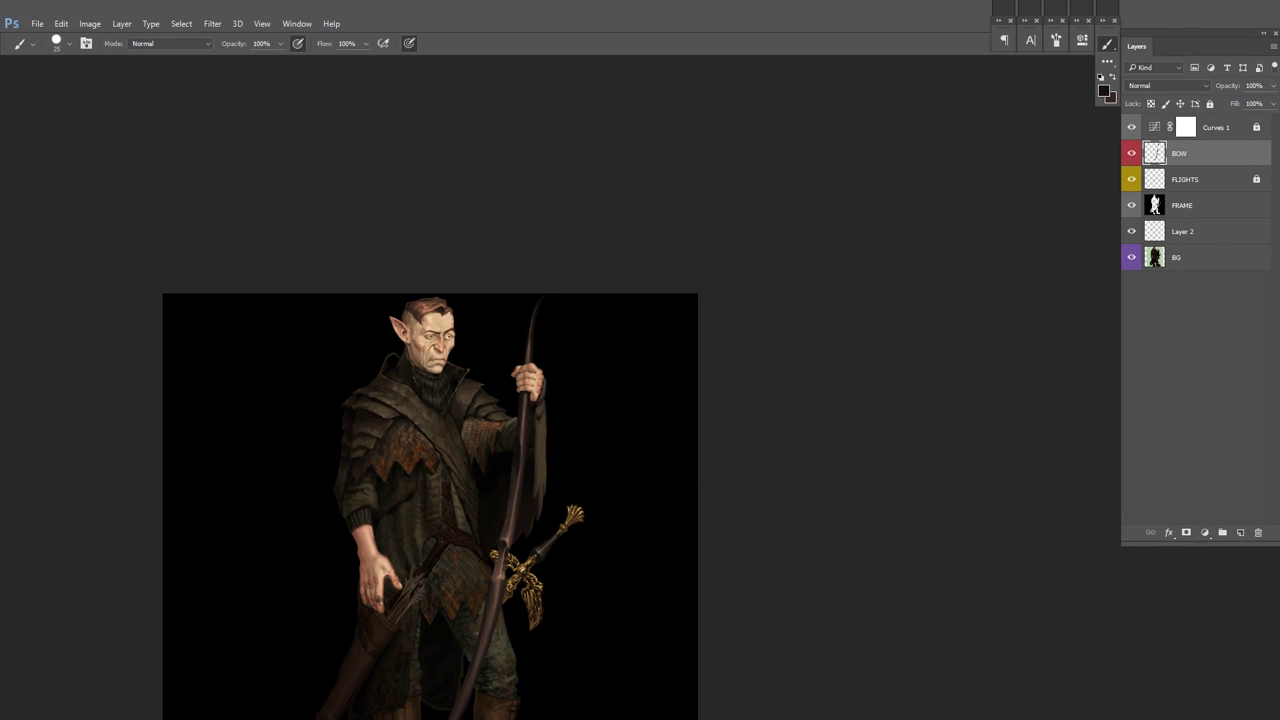
Step: Fill the FRAME layer's area around the figure with white
key("alt+[")
key("alt+[")
key("ctrl+BackSpace")
key("ctrl+plus")
key("ctrl+plus")
right_click(676, 238)
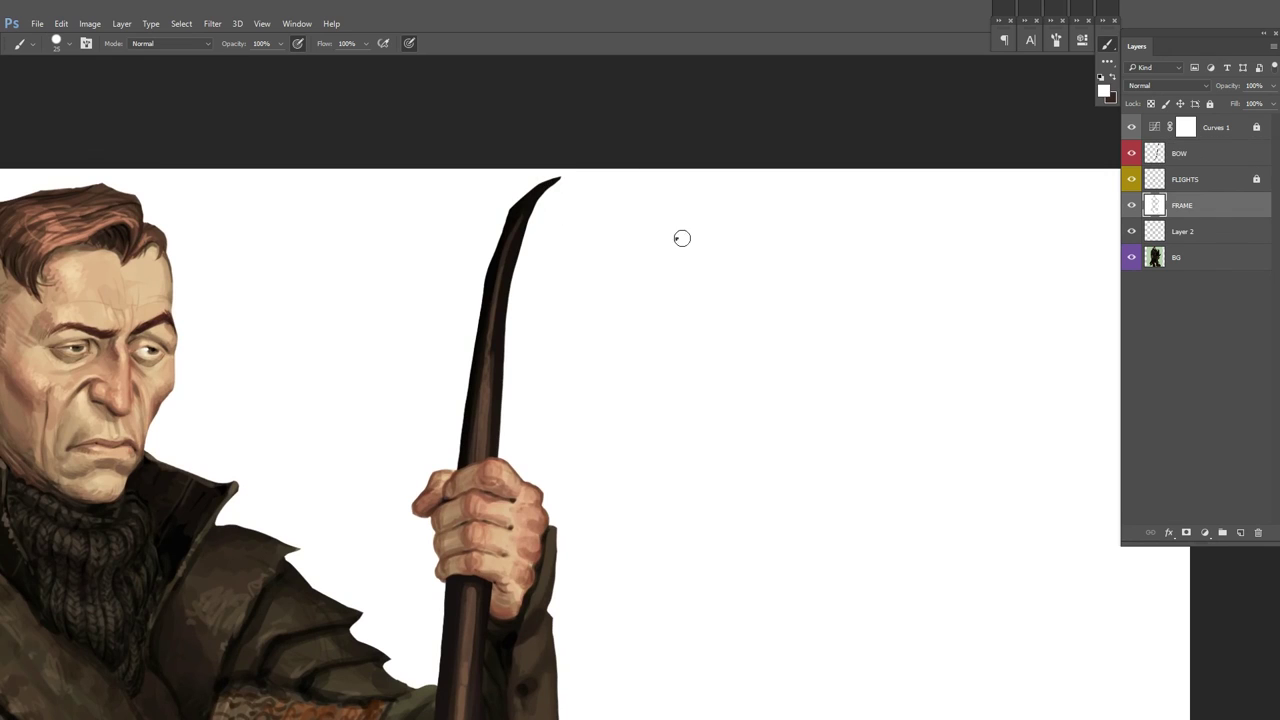
key("Escape")
Step: Return to the BOW layer and add a new empty layer above it
key("x")
key("alt+]")
key("alt+]")
key("x")
key("ctrl+minus")
key("ctrl+minus")
left_click_drag(643, 394, 464, 348)
key("ctrl+shift+n")
key("Return")
key("ctrl+plus")
key("ctrl+plus")
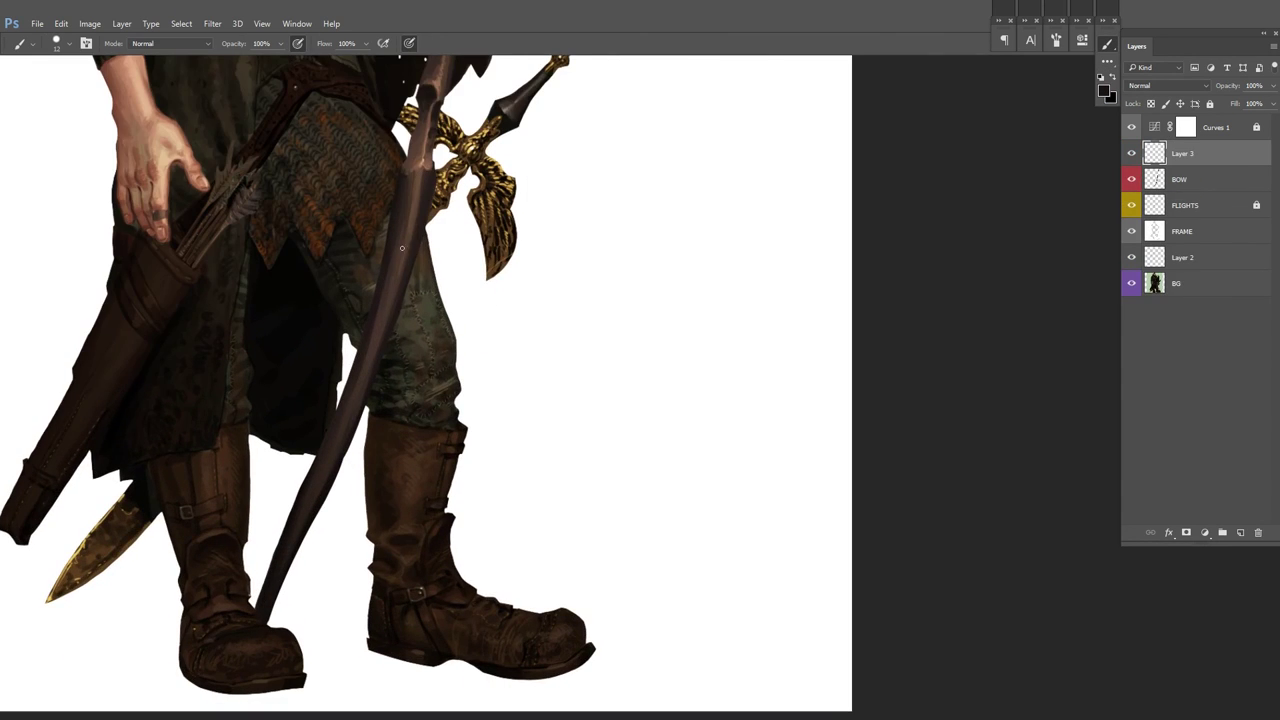
Step: Move the new layer down the stack to directly below FRAME
scroll(432, 204, "up", 2)
scroll(409, 238, "down", 2)
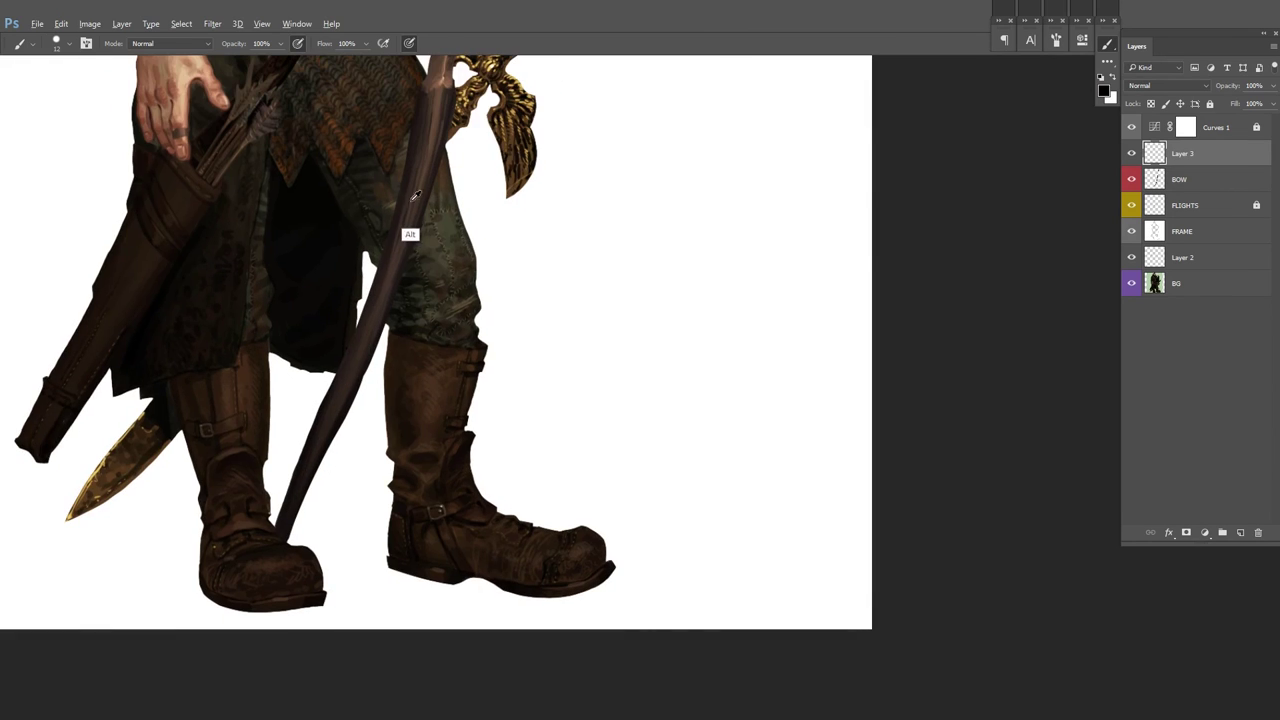
scroll(312, 455, "up", 6)
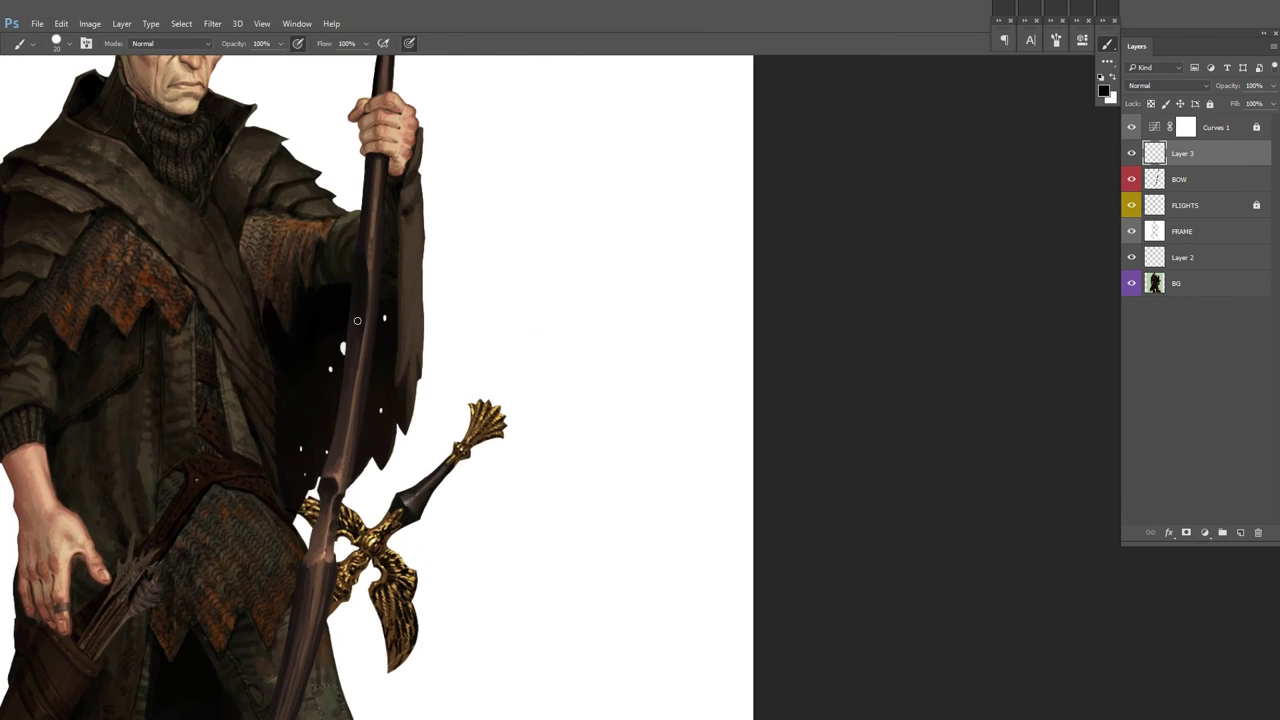
scroll(450, 293, "down", 1)
scroll(450, 293, "down", 2)
key("ctrl+bracketleft")
key("ctrl+bracketleft")
key("ctrl+bracketleft")
Step: Paint a small gold stud on the hanging sleeve and three thin brown straps on the dark lining behind the bow
scroll(480, 230, "up", 5)
right_click(494, 206)
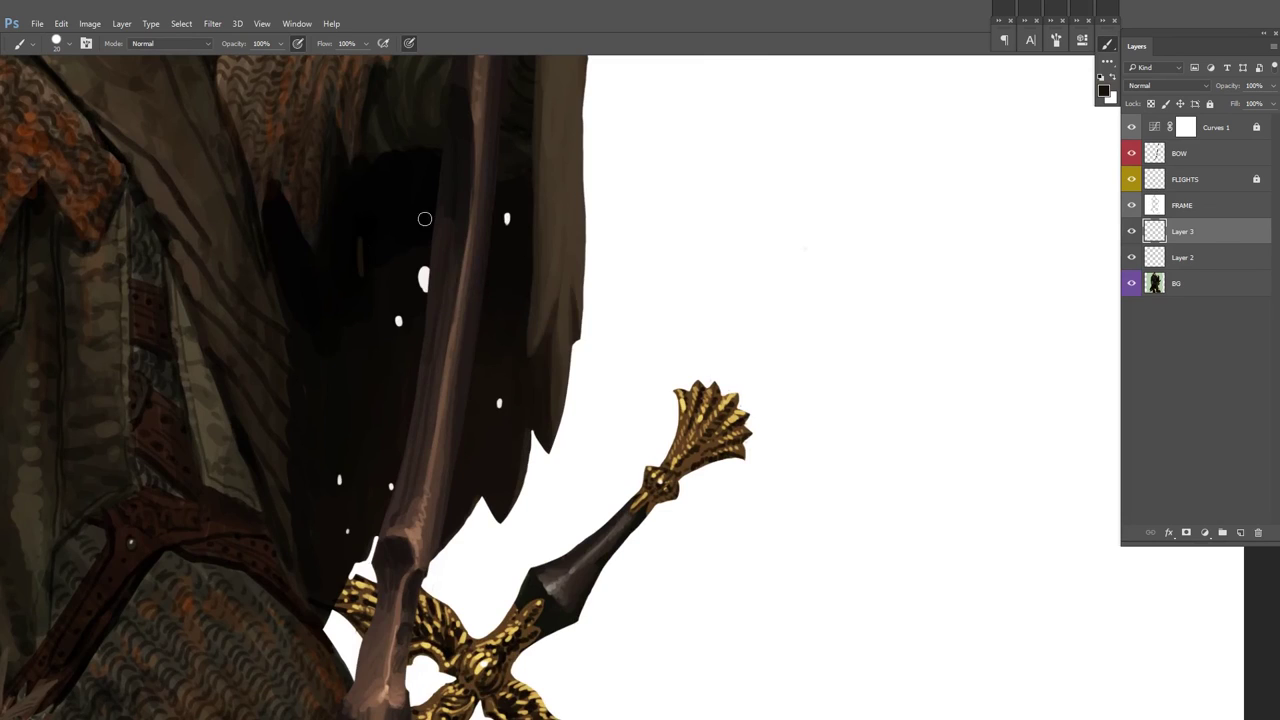
key("Escape")
scroll(376, 272, "up", 2)
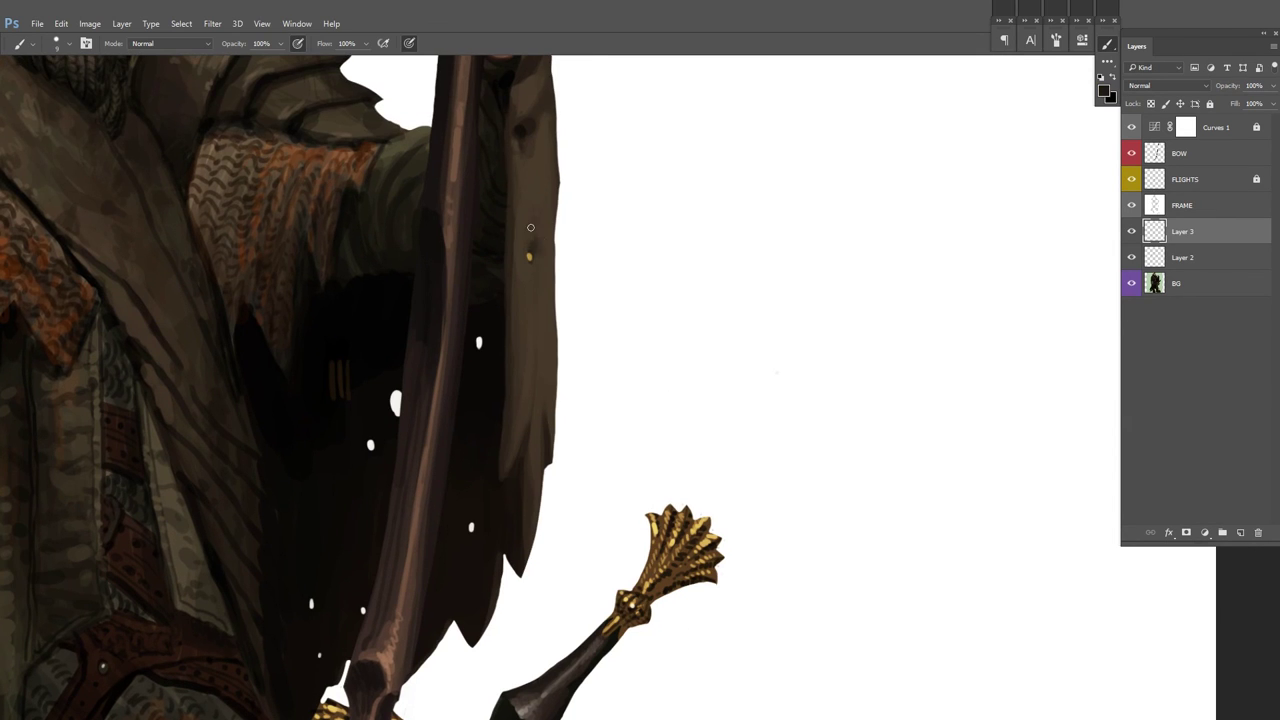
left_click_drag(476, 339, 500, 275)
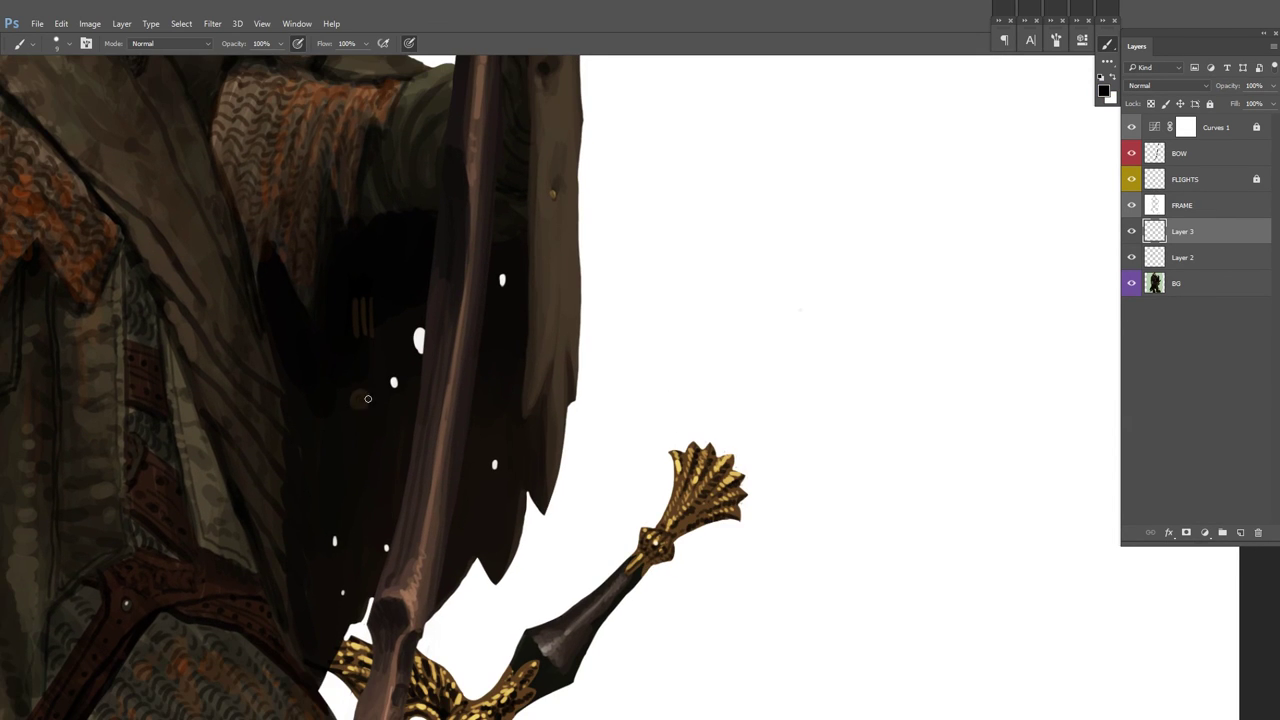
Step: Paint small red-brown and ochre trinkets, including a ring, a chain and a crossed strap, on the dark lining behind the bow
left_click(1104, 91)
key("Return")
left_click_drag(378, 269, 321, 334)
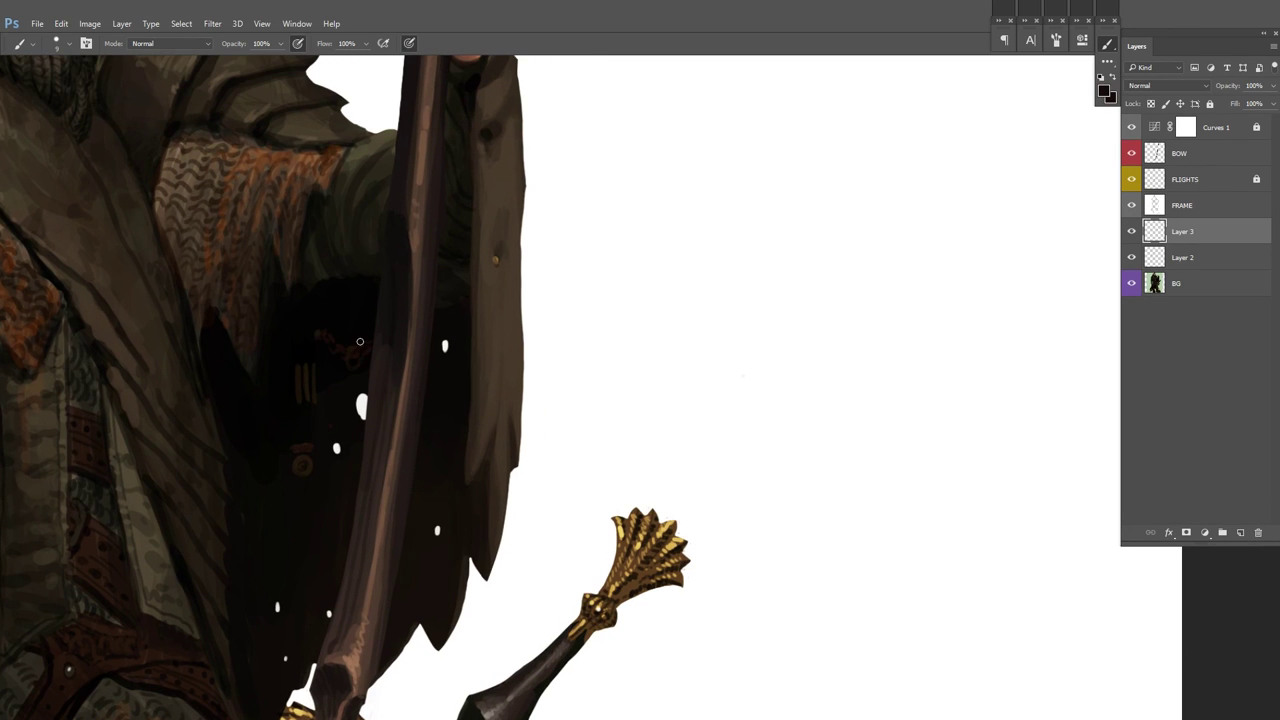
scroll(292, 460, "right", 1)
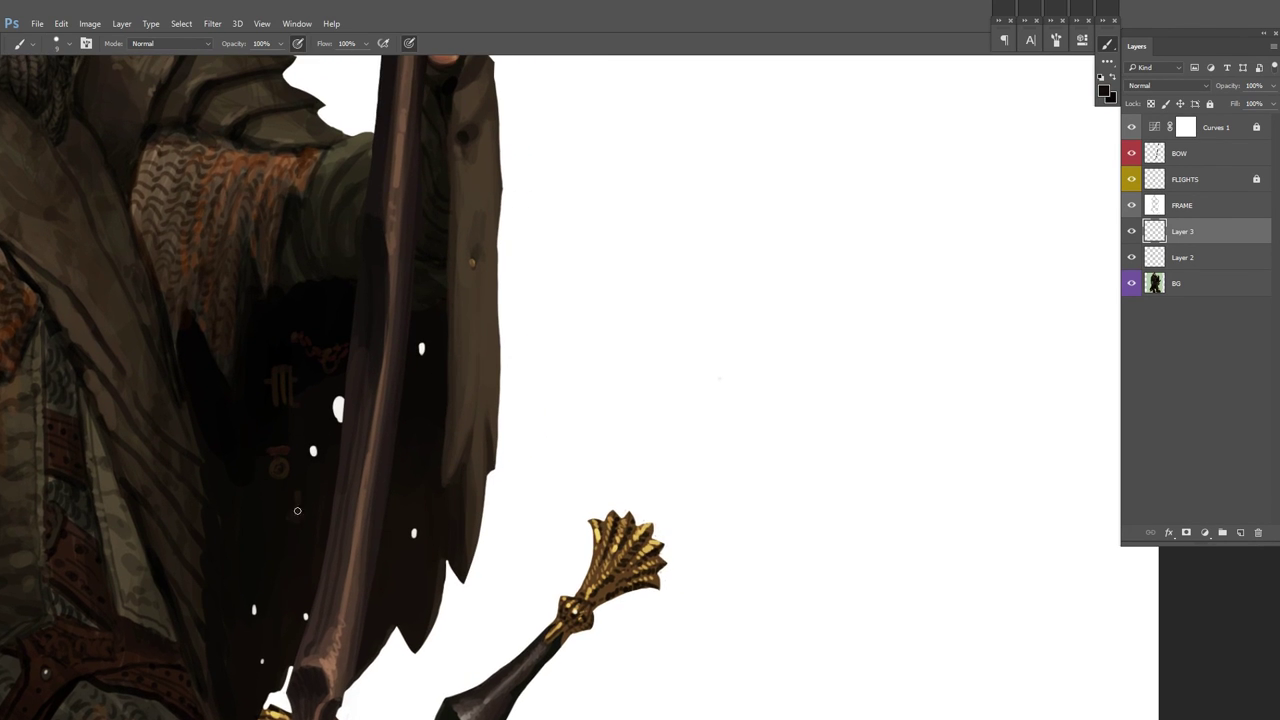
key("h")
left_click_drag(340, 465, 456, 415)
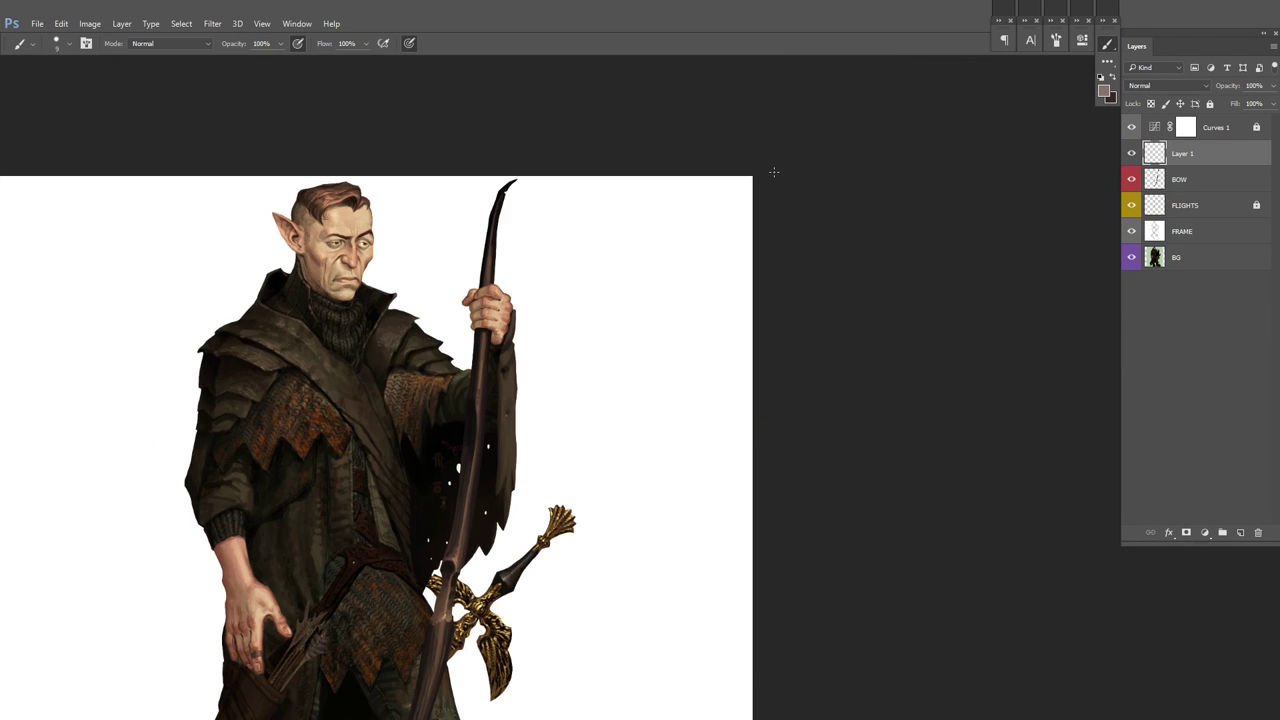
Step: Paint a thin pale bowstring tied around the bow's upper tip, running down over the gripping fist and looping below it
scroll(500, 198, "up", 2)
left_click_drag(608, 271, 566, 245)
left_click_drag(462, 210, 482, 389)
mouse_move(482, 330)
left_mouse_down()
mouse_move(482, 270)
mouse_move(482, 297)
left_mouse_up()
mouse_move(460, 250)
left_mouse_down()
mouse_move(456, 375)
mouse_move(470, 300)
left_mouse_up()
left_click_drag(458, 352, 440, 447)
key("e")
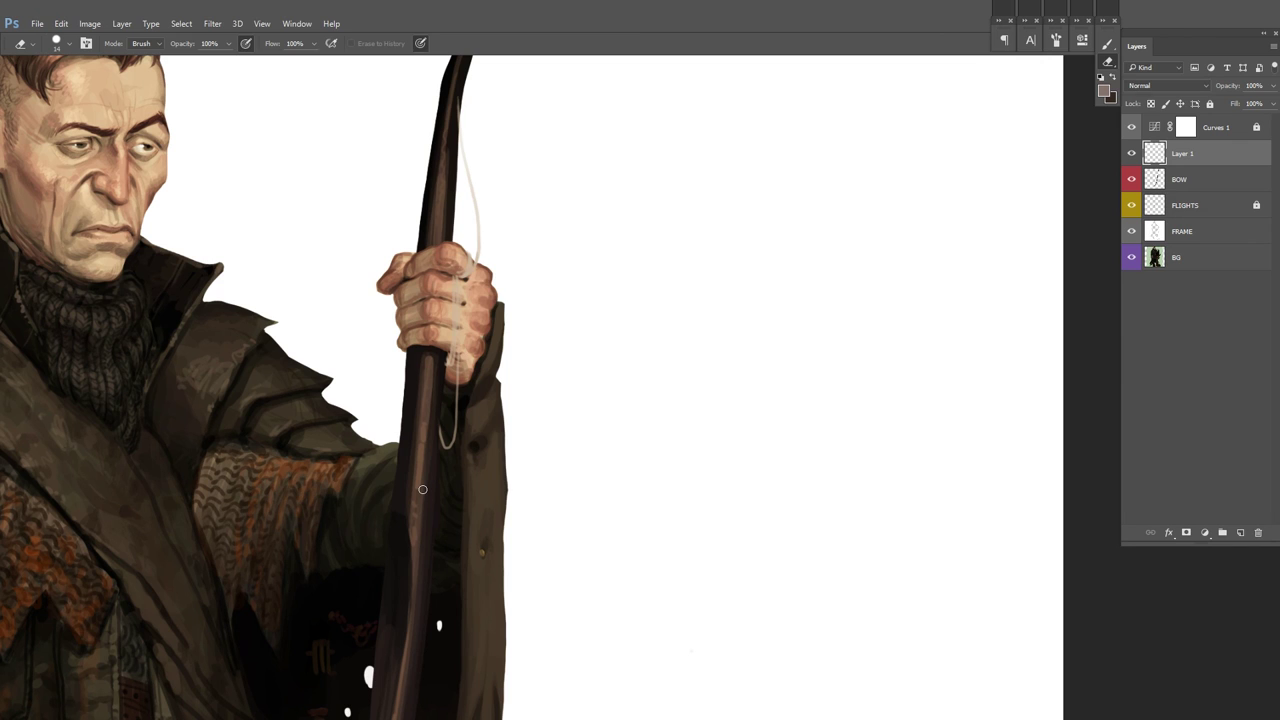
key("b")
key("d")
left_click_drag(631, 223, 618, 300)
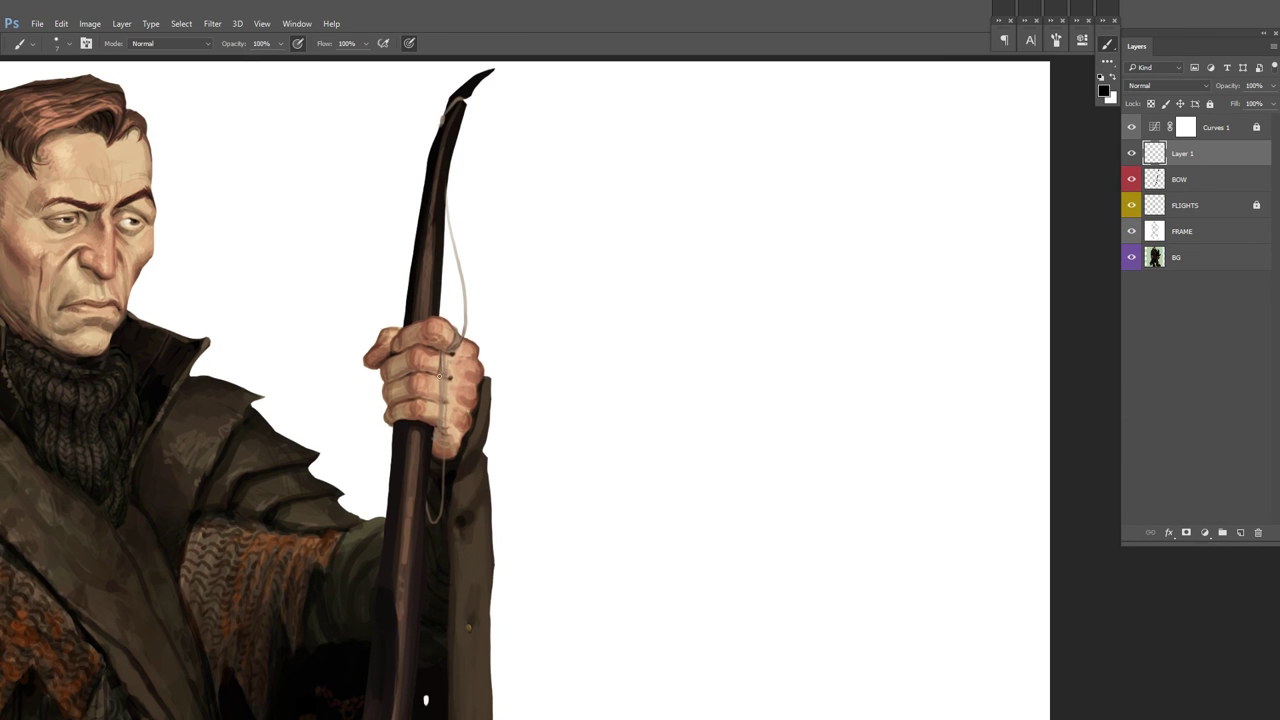
Step: Lock the FRAME layer and make BG the active layer
key("ctrl+0")
left_click(407, 378, "ctrl")
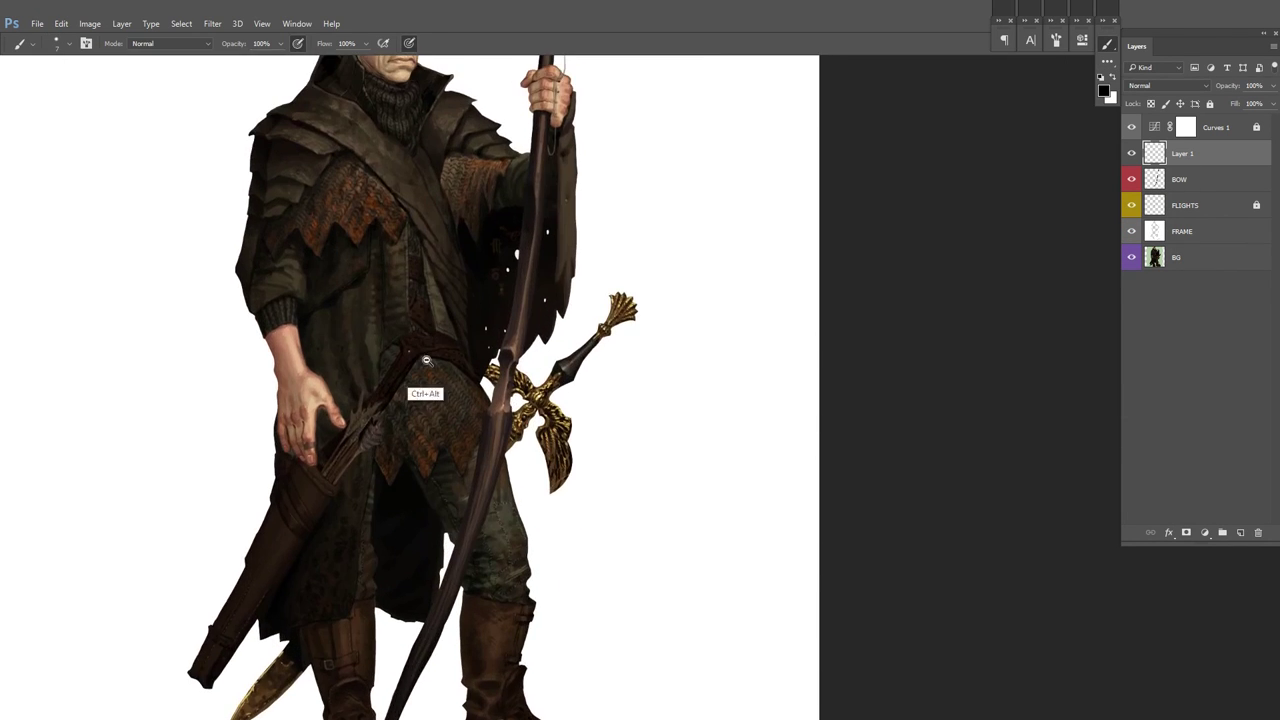
key("ctrl+0")
left_click(295, 440, "ctrl")
left_click(1199, 250)
left_click(335, 440, "ctrl")
left_click(350, 380, "alt")
key("ctrl+0")
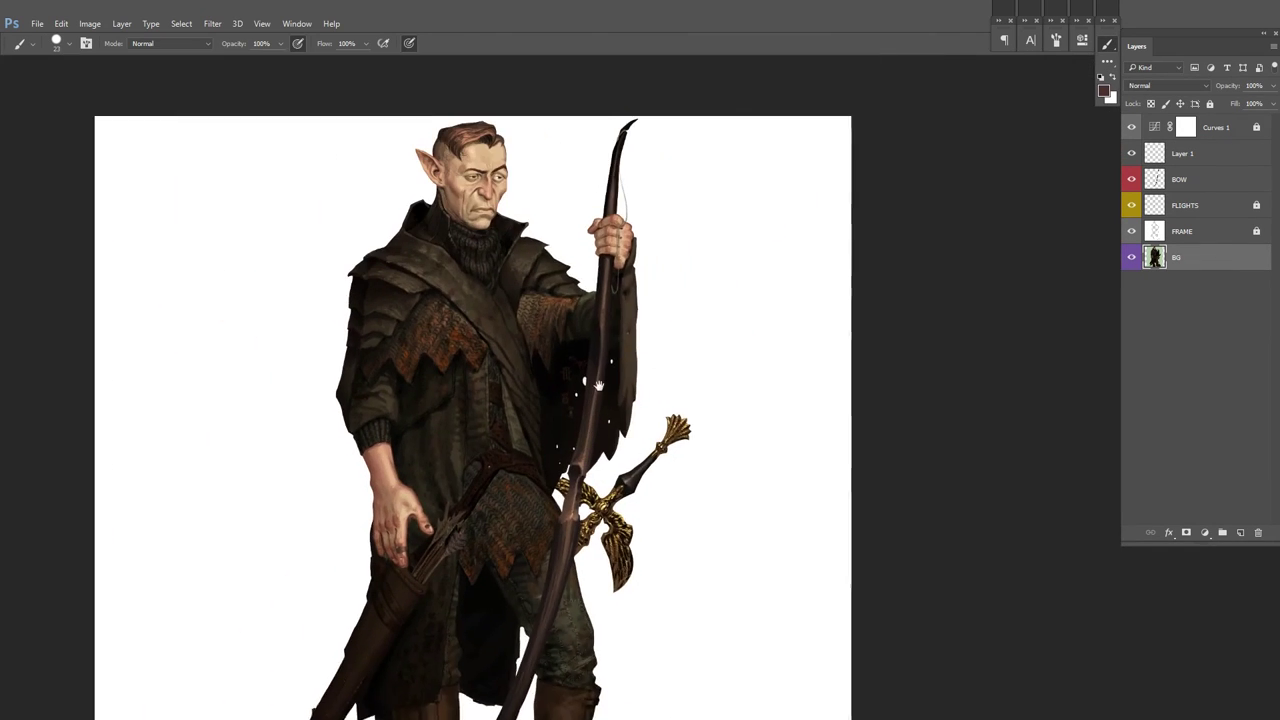
Step: Paint a dark band around a finger and a dark mark on the thumb of the lowered hand
left_click(1104, 91)
left_click(772, 194)
key("b")
left_click(330, 470, "ctrl")
scroll(520, 450, "down", 2)
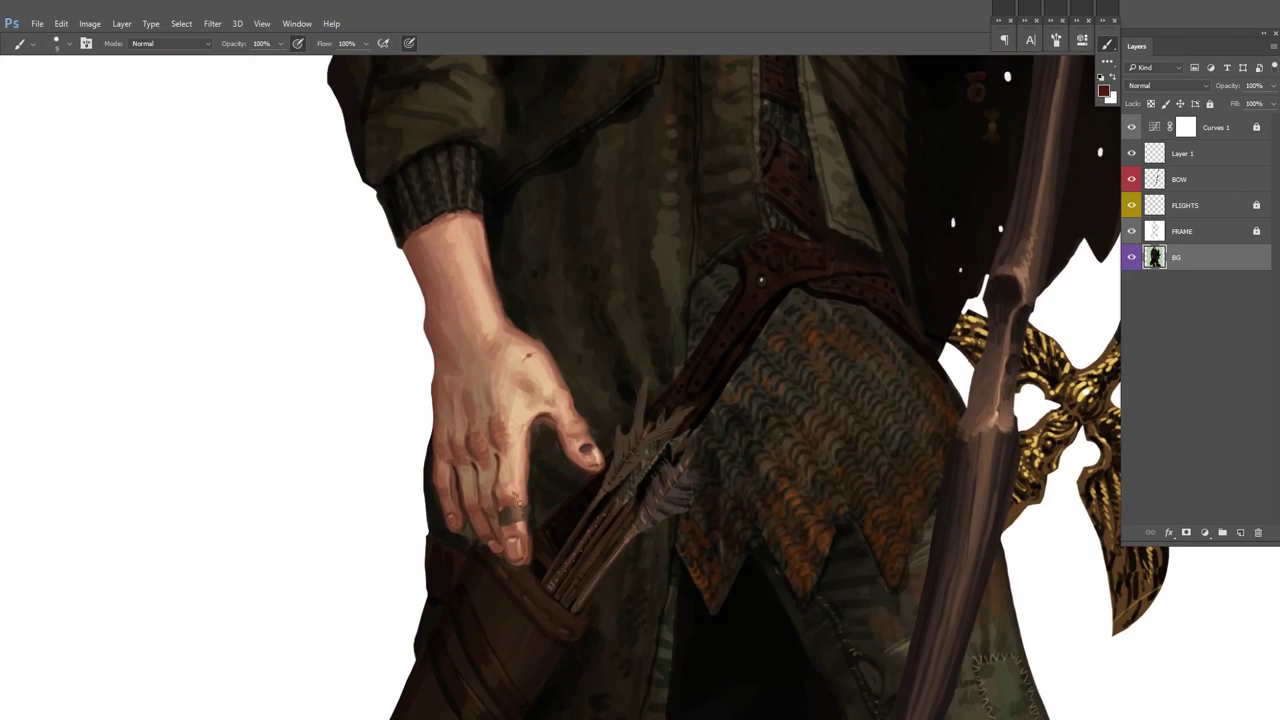
left_click(521, 521, "alt")
key("ctrl+minus")
key("ctrl+minus")
key("ctrl+minus")
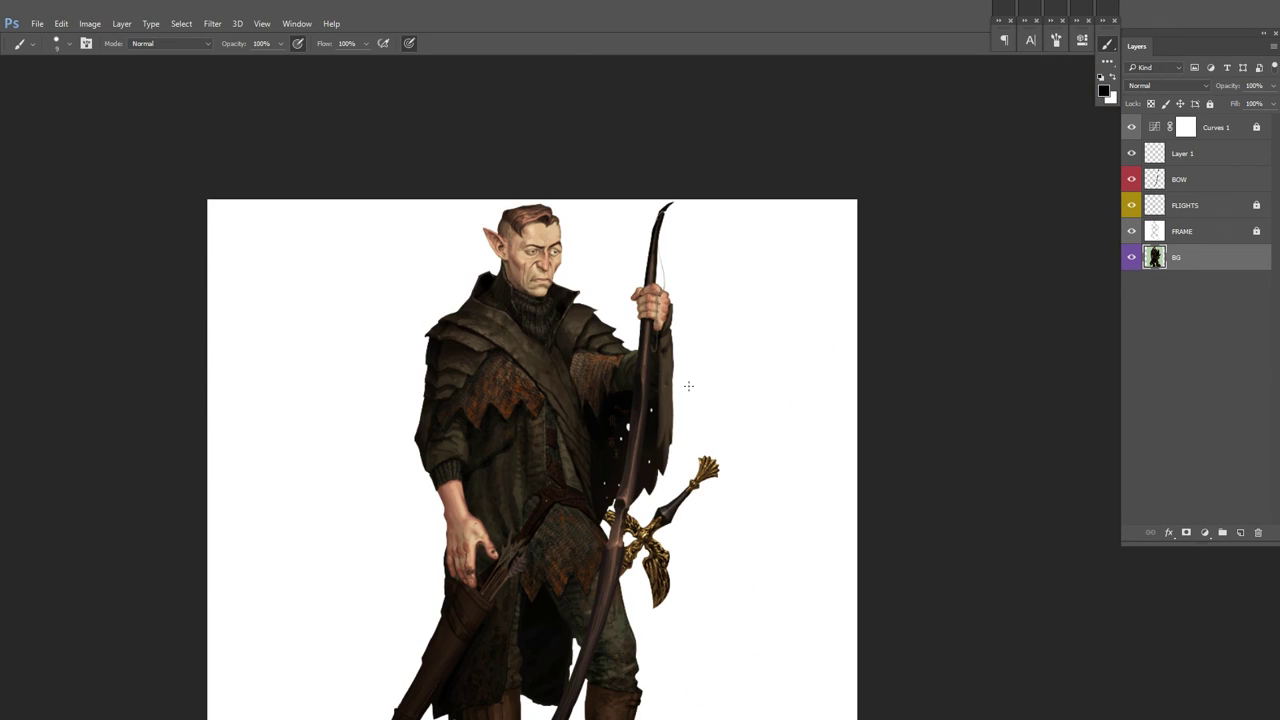
Step: Save the painting as 22 - AELLAS C.psd, replacing the existing file
scroll(688, 385, "down", 2)
scroll(919, 290, "down", 2)
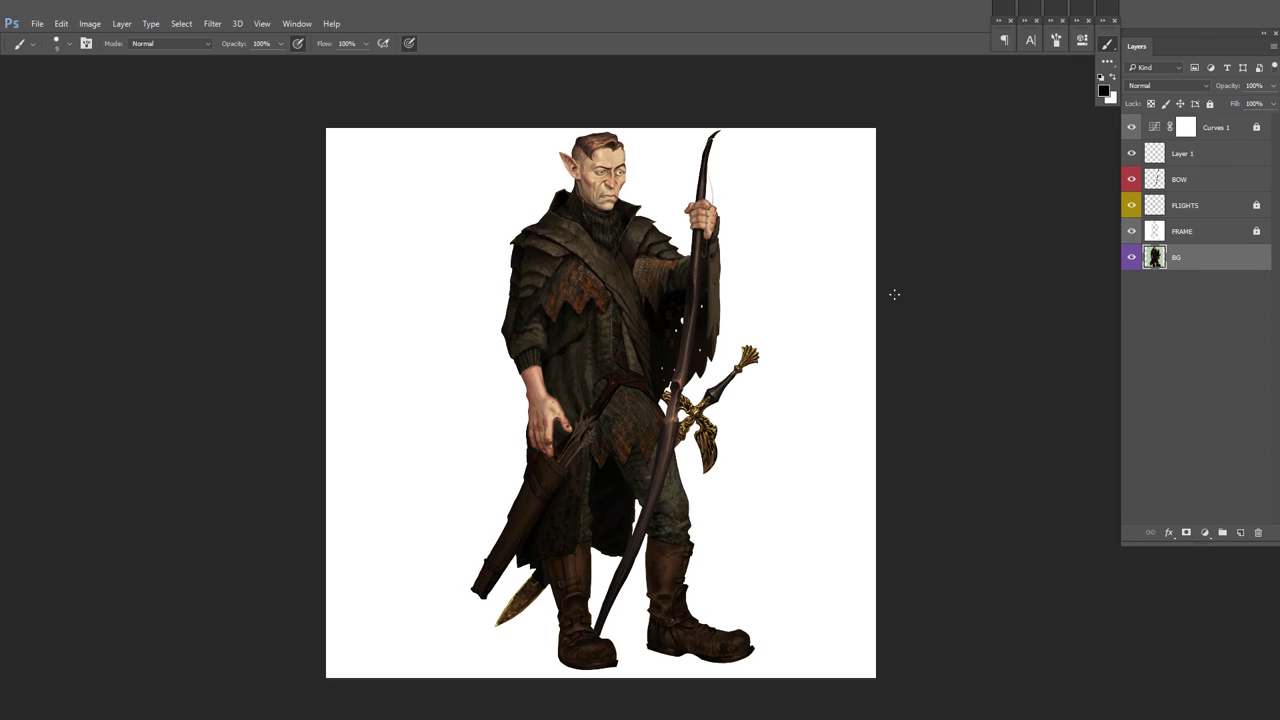
scroll(950, 228, "right", 2)
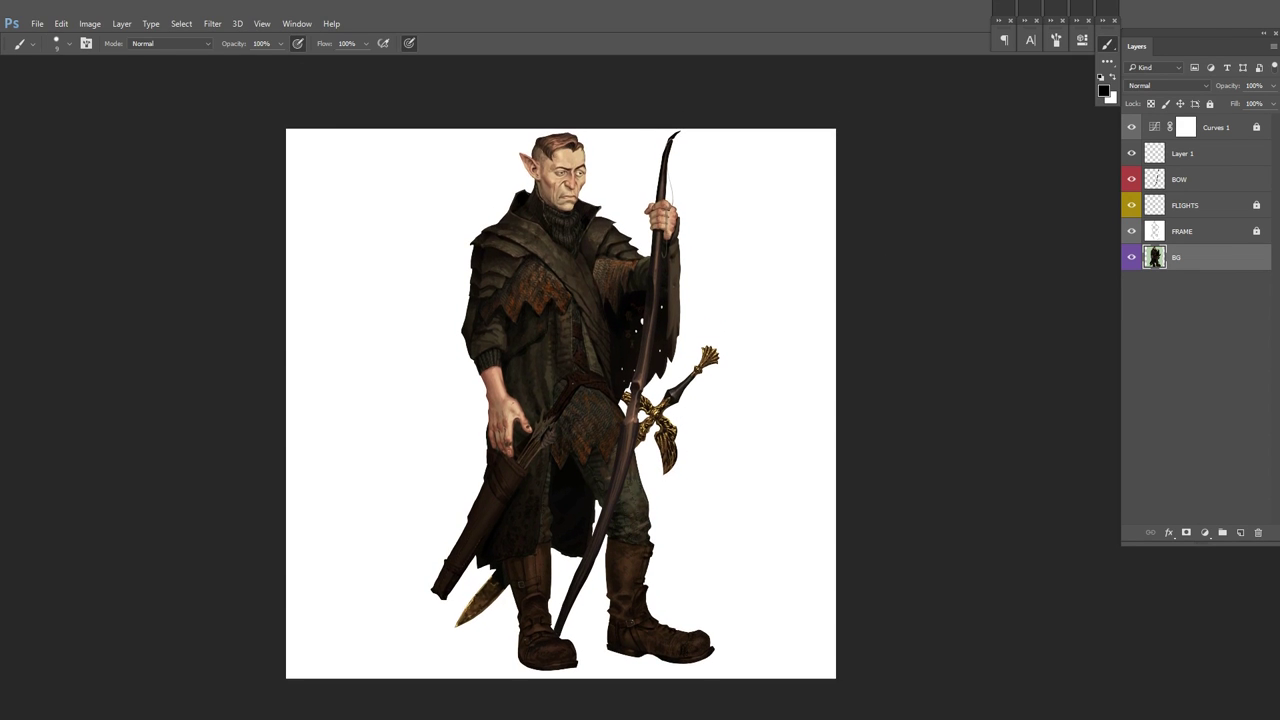
key("ctrl+shift+s")
key("Return")
key("y")
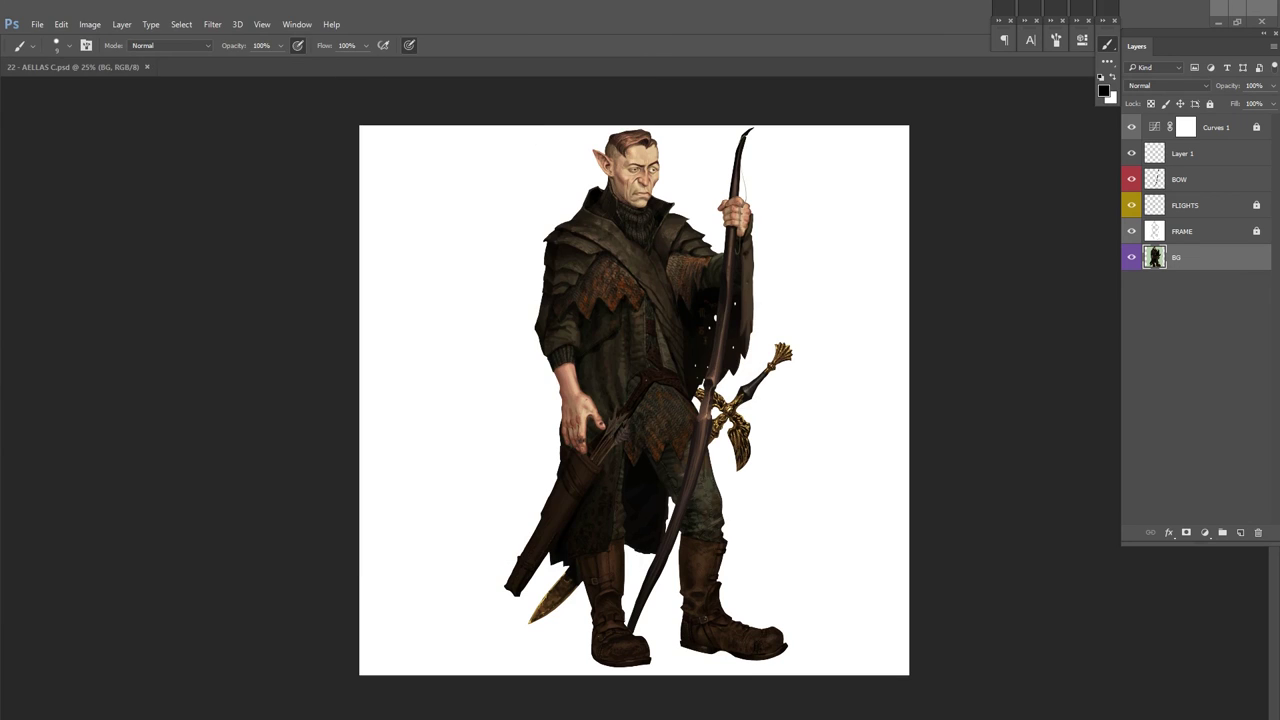